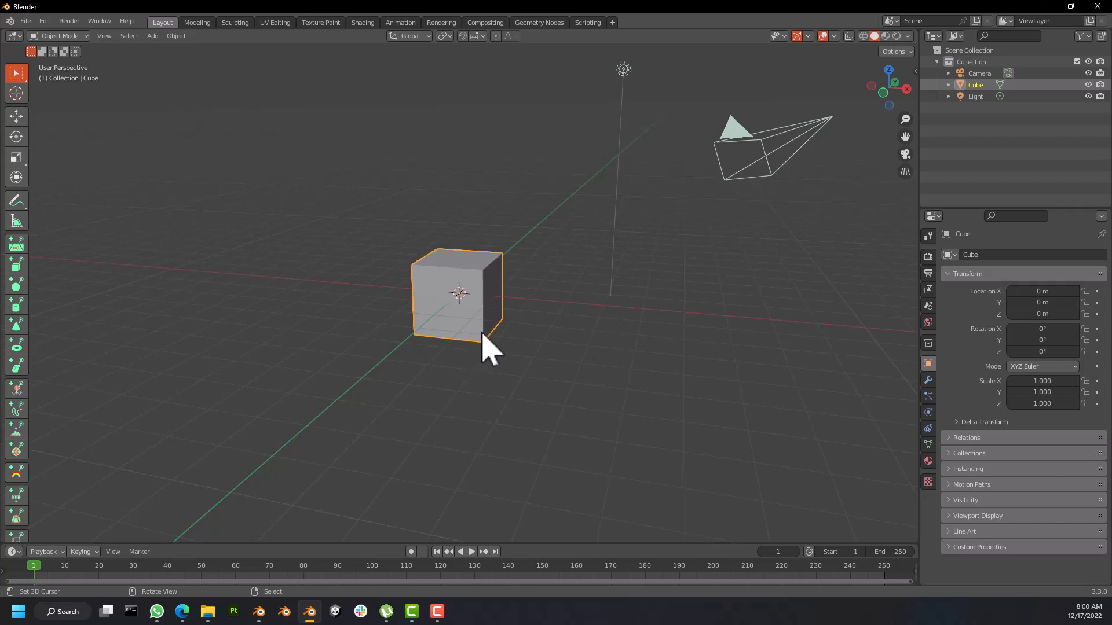
middle_click_drag(482, 334, 612, 339)
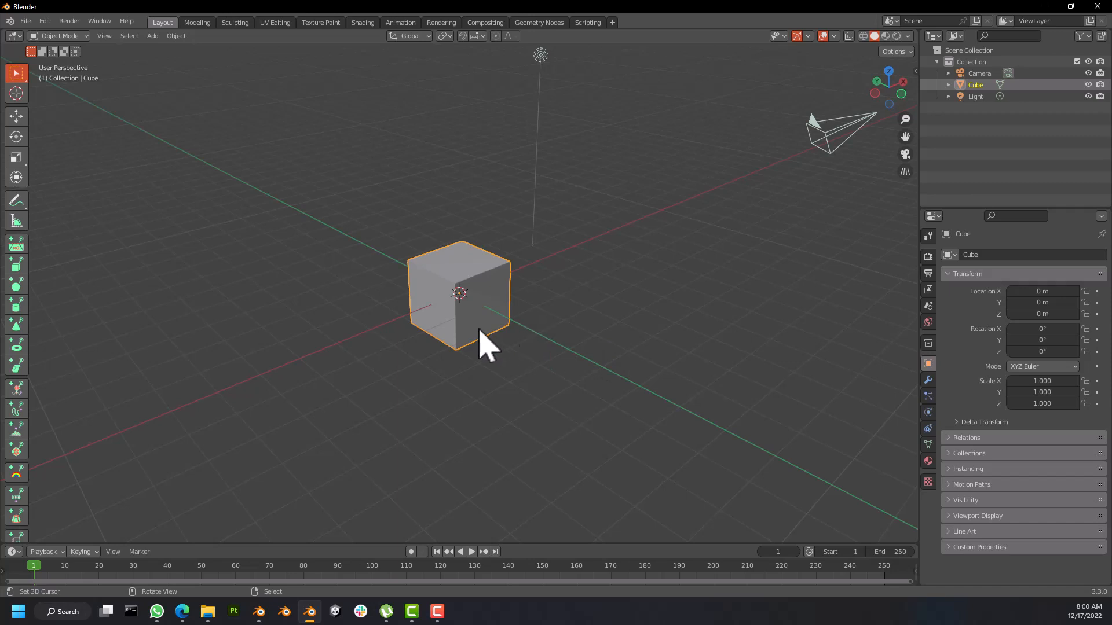
middle_click_drag(479, 330, 382, 301)
middle_click_drag(494, 339, 421, 253)
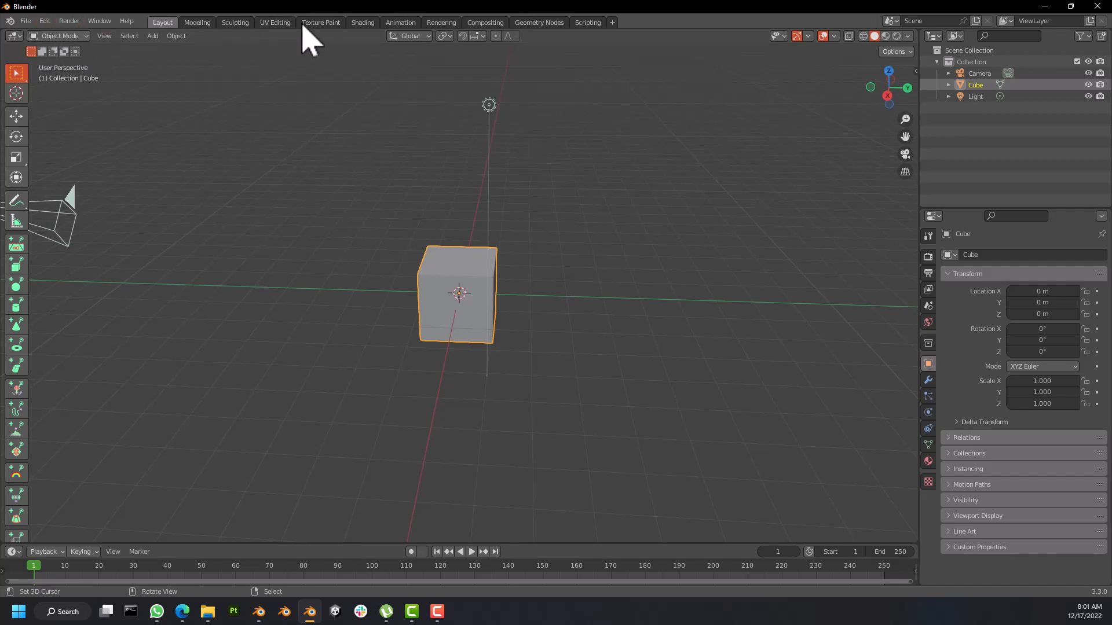
left_click(74, 42)
middle_click_drag(467, 291, 432, 274)
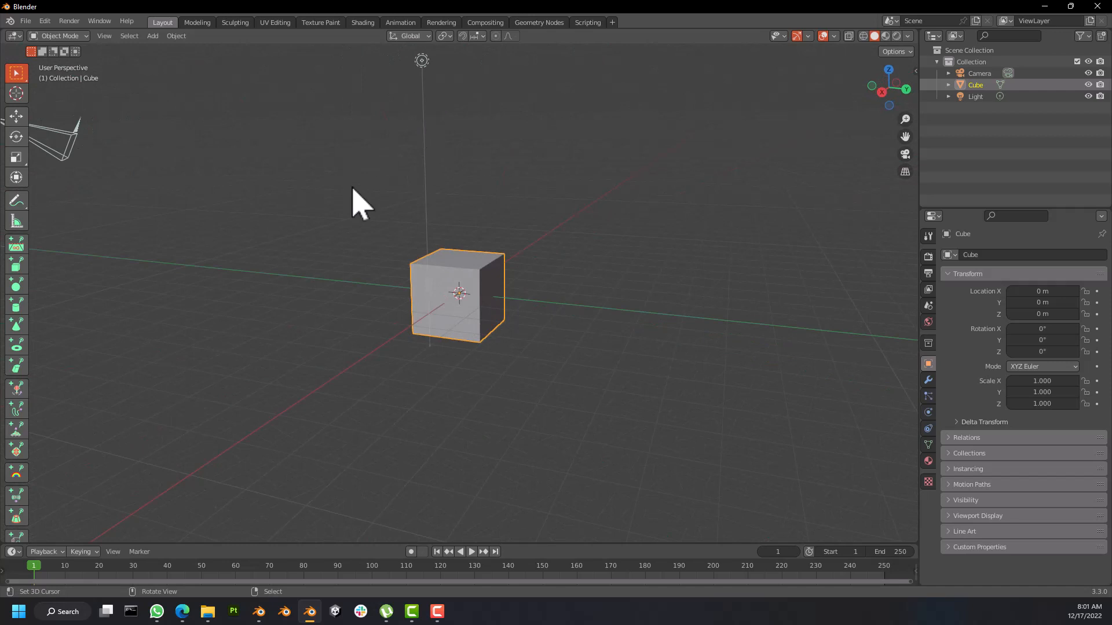
middle_click_drag(318, 233, 413, 250)
Step: Switch the default cube from Object Mode to Edit Mode
left_click(56, 37)
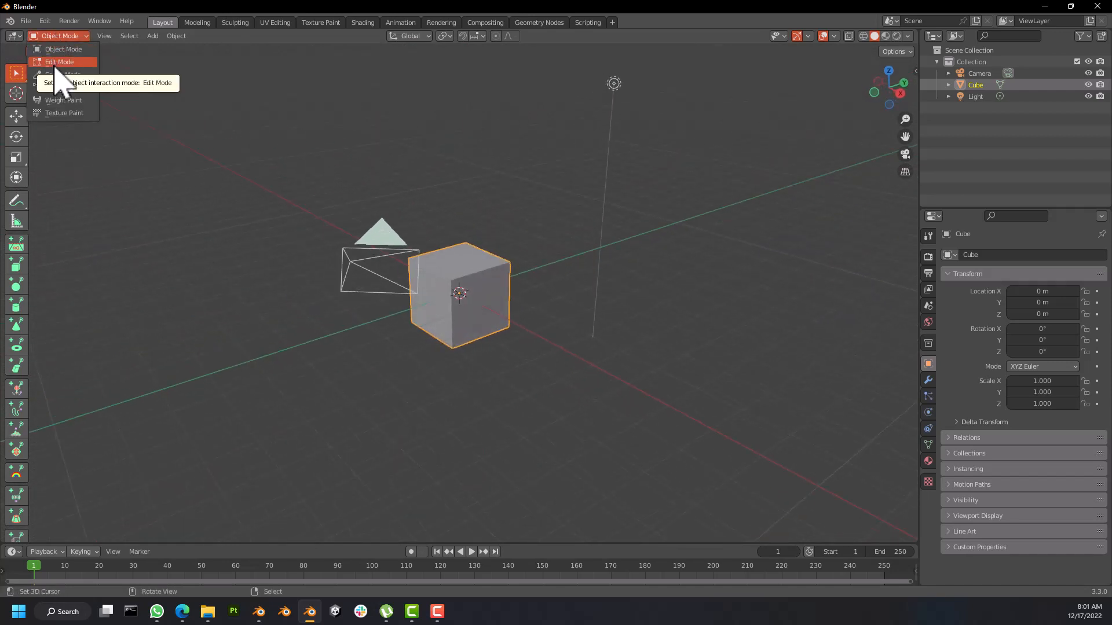
left_click(58, 63)
middle_click_drag(440, 330, 509, 306)
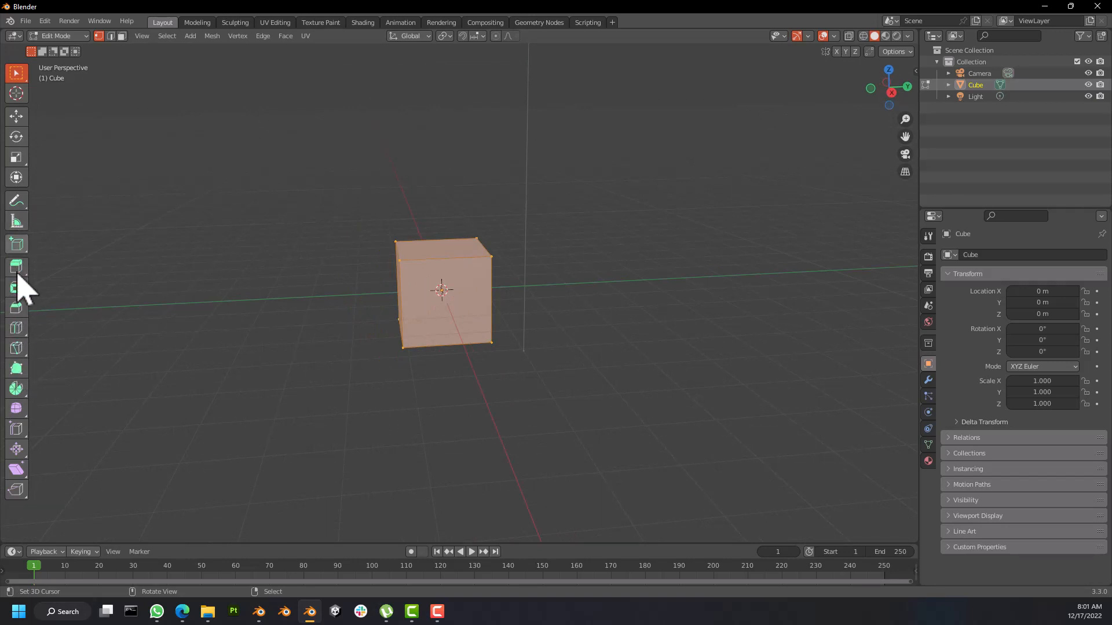
mouse_move(412, 334)
middle_mouse_down()
mouse_move(487, 330)
mouse_move(455, 325)
mouse_move(457, 315)
mouse_move(573, 307)
mouse_move(550, 292)
middle_mouse_up()
scroll(470, 306, "up", 2)
Step: Switch the cube to Sculpt Mode and from there to Vertex Paint mode
left_click(61, 36)
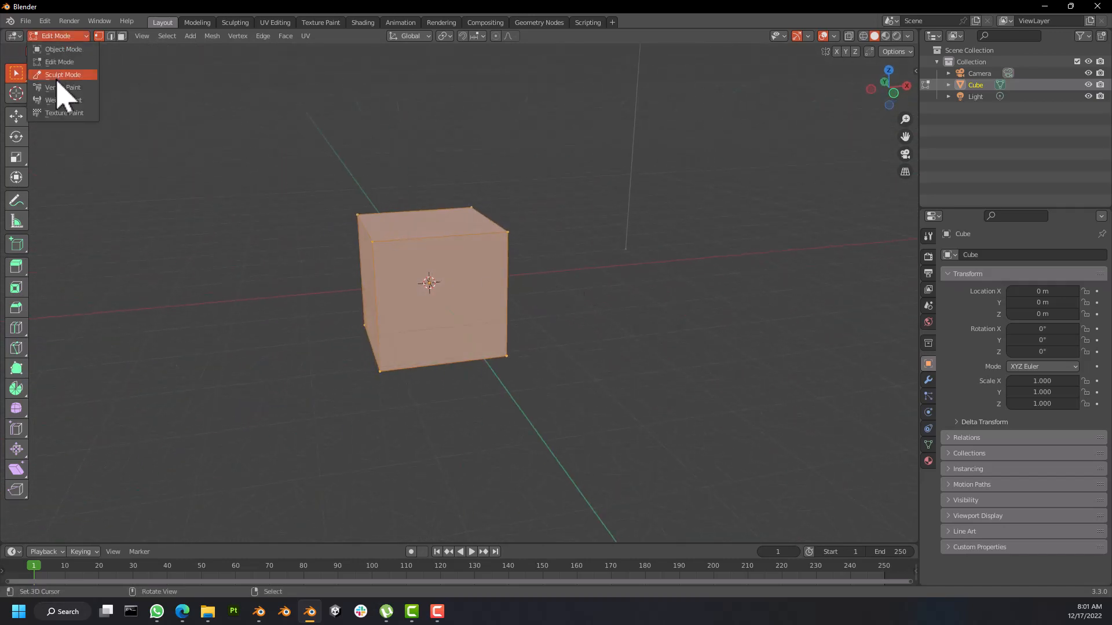
left_click(58, 75)
middle_click_drag(540, 335, 509, 290)
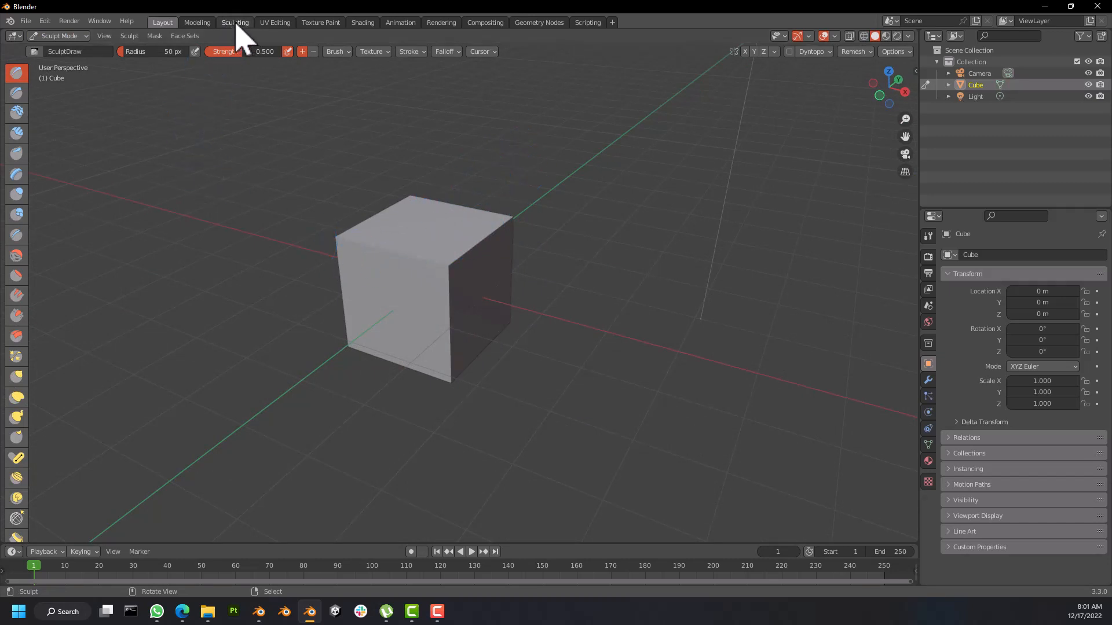
left_click(68, 37)
left_click(68, 87)
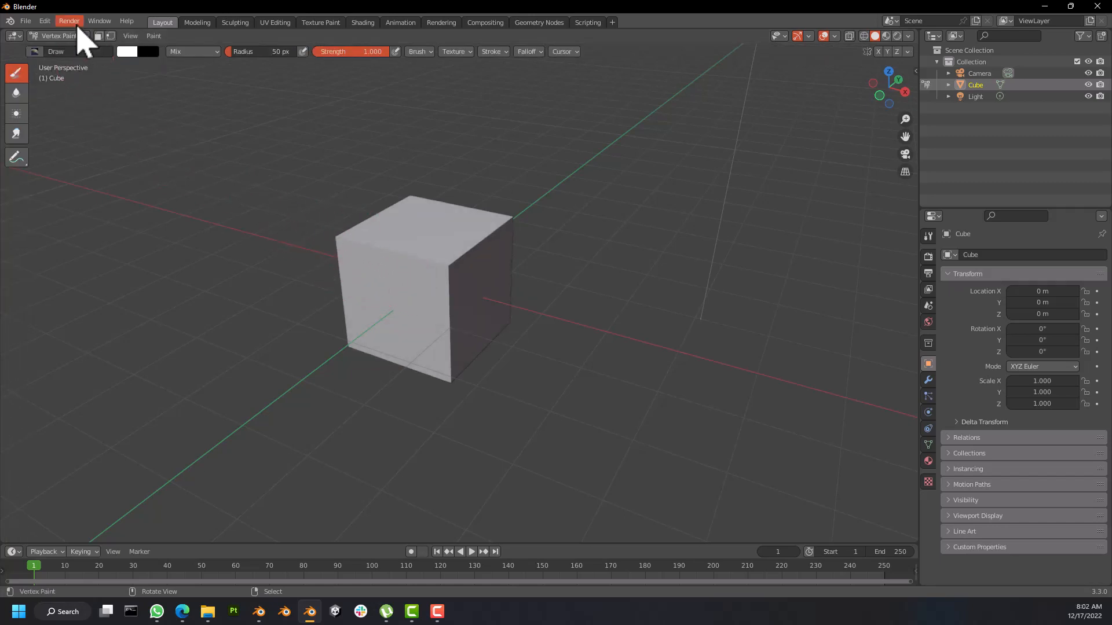
Step: Switch the cube to Weight Paint mode and from there to Texture Paint mode
left_click(76, 39)
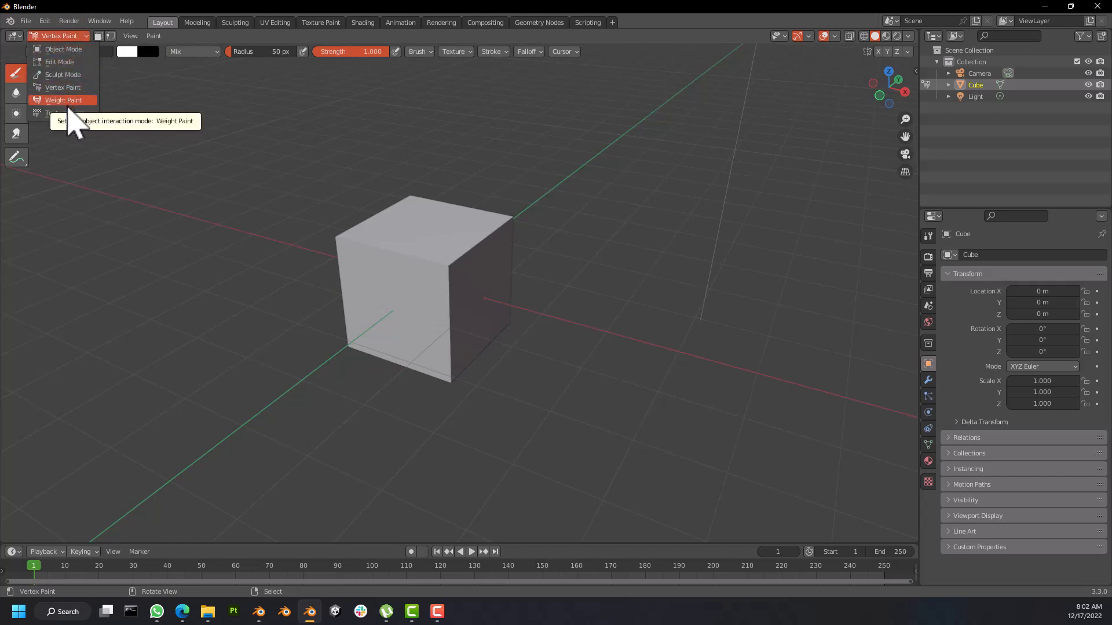
left_click(65, 100)
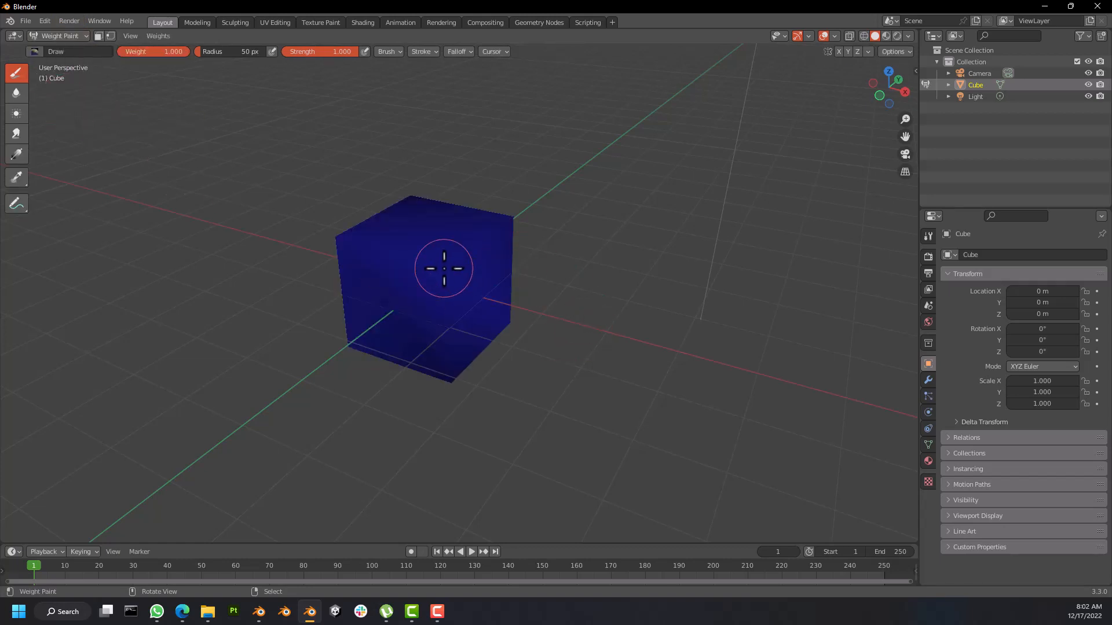
left_click(69, 36)
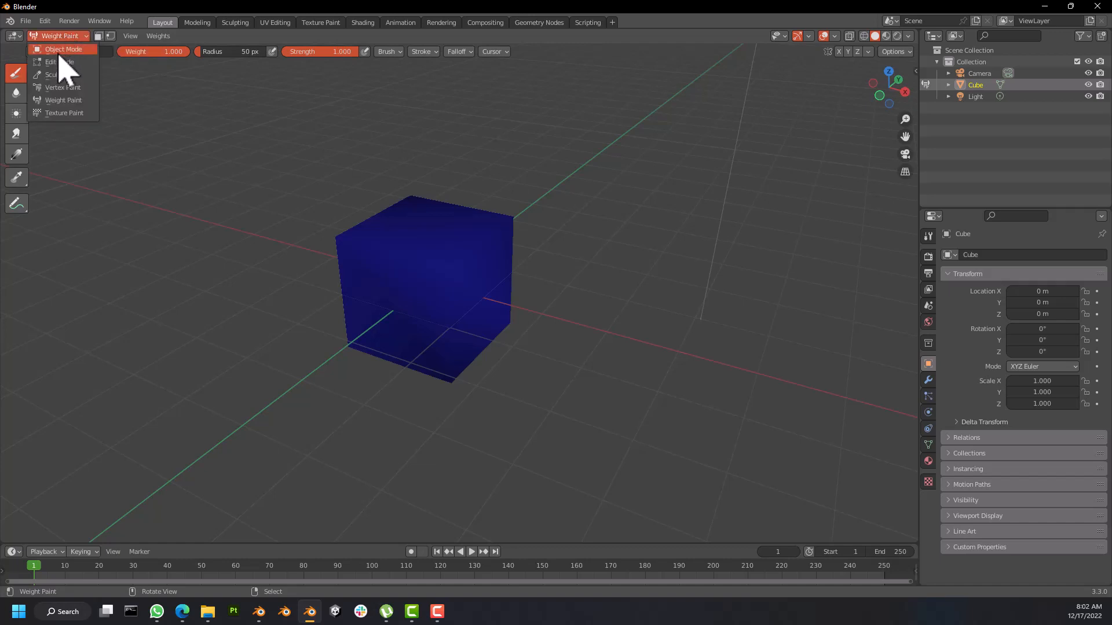
left_click(84, 135)
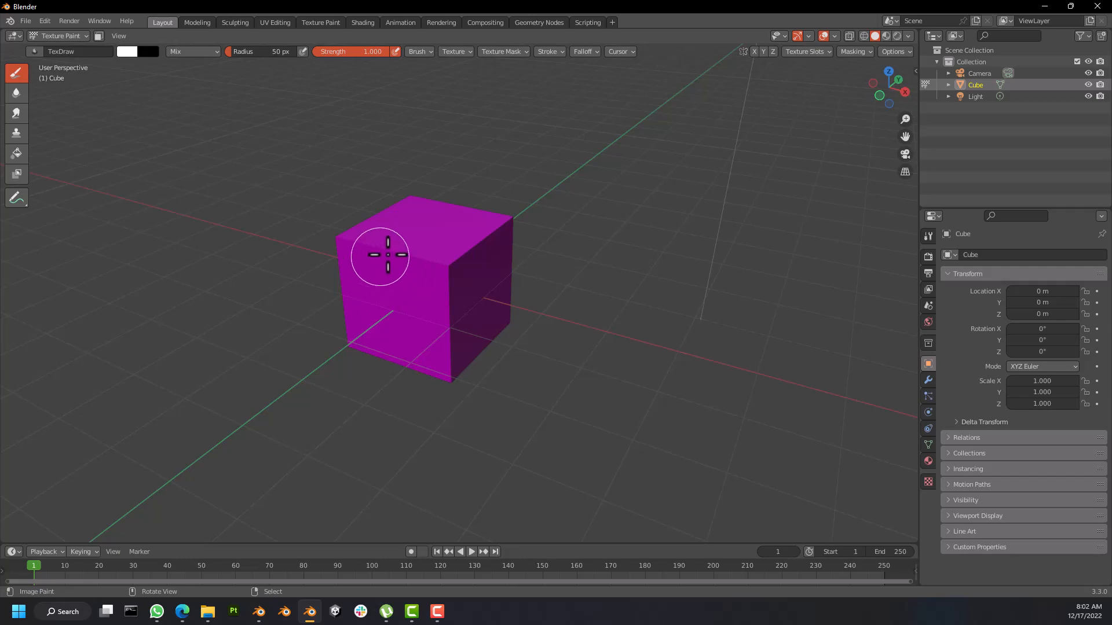
scroll(424, 243, "up", 4)
scroll(400, 258, "down", 2)
scroll(399, 258, "up", 1)
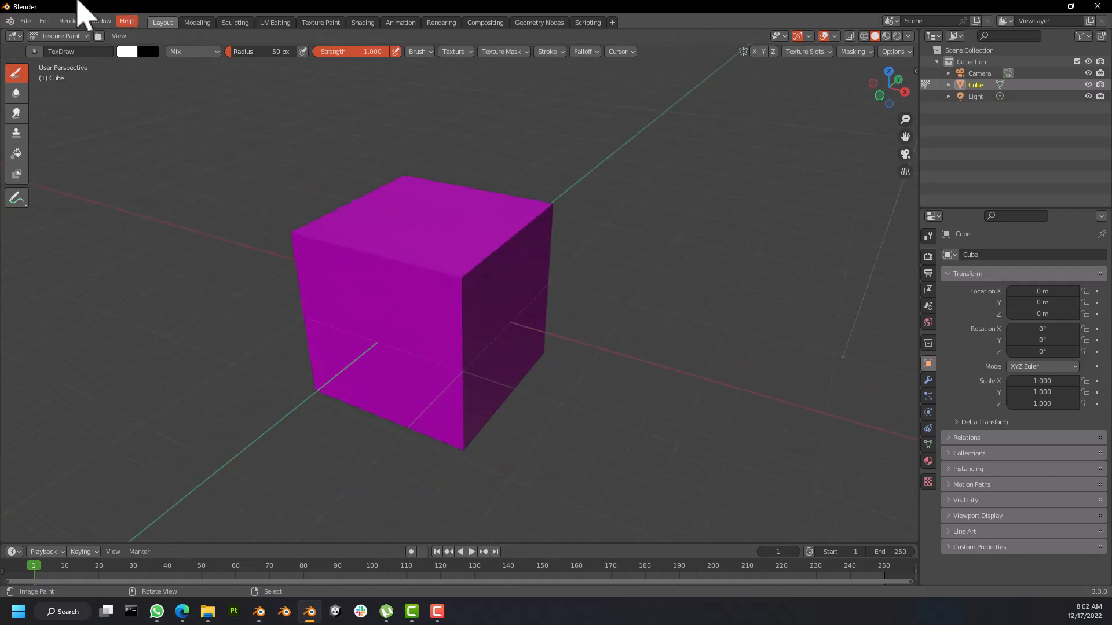
Step: Return the cube from Texture Paint mode to Edit Mode
left_click(75, 36)
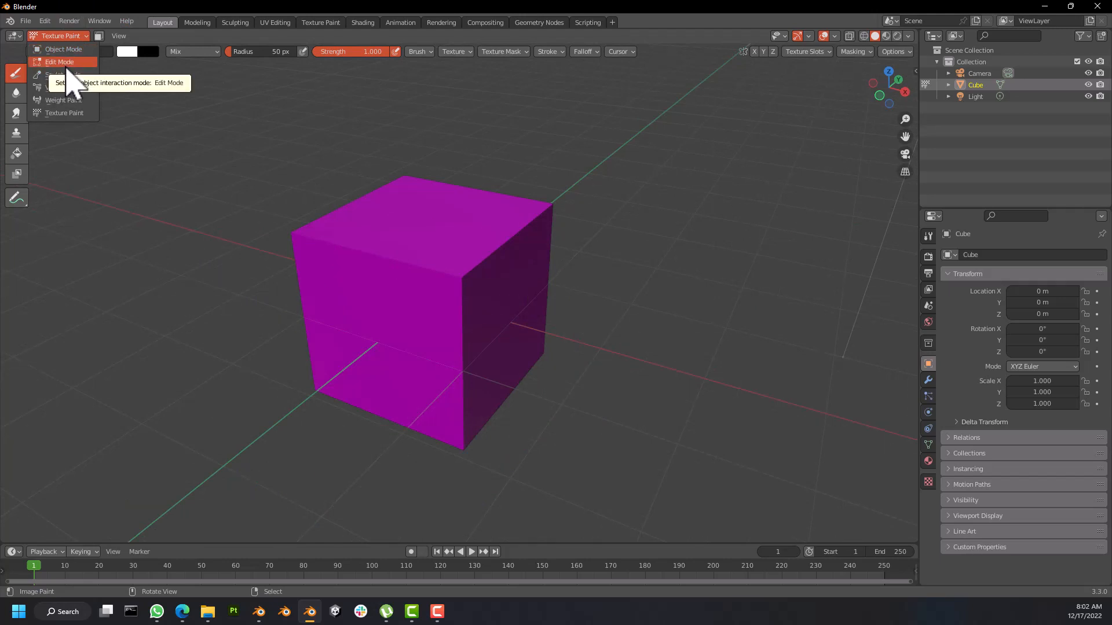
left_click(67, 62)
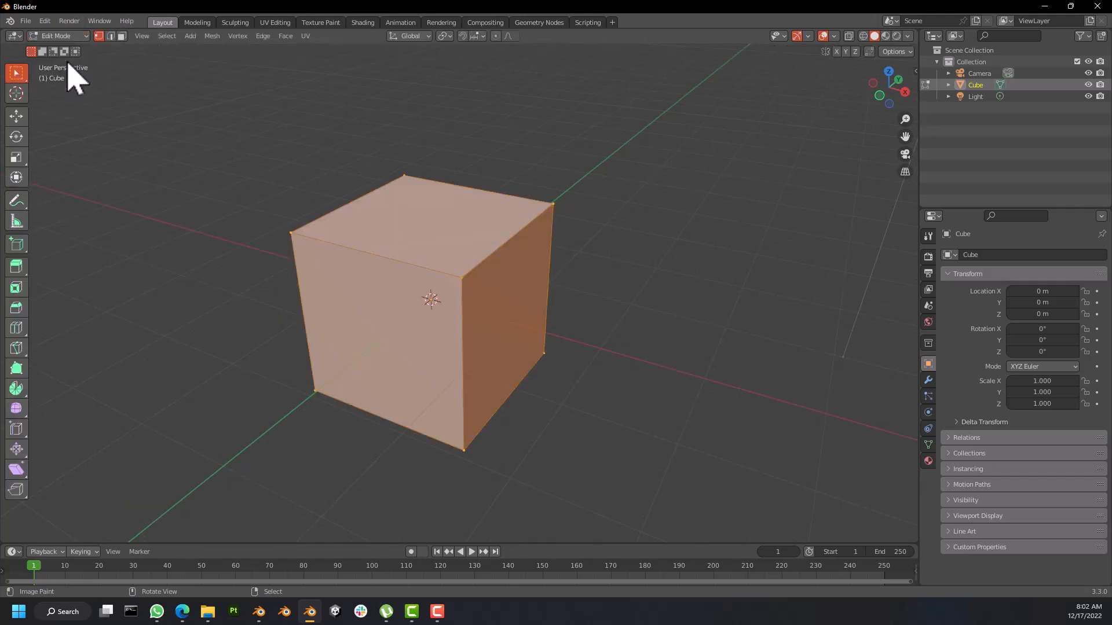
middle_click_drag(350, 267, 511, 237)
Step: Toggle the cube repeatedly between Object Mode and Edit Mode, finishing in Edit Mode
key("alt+a")
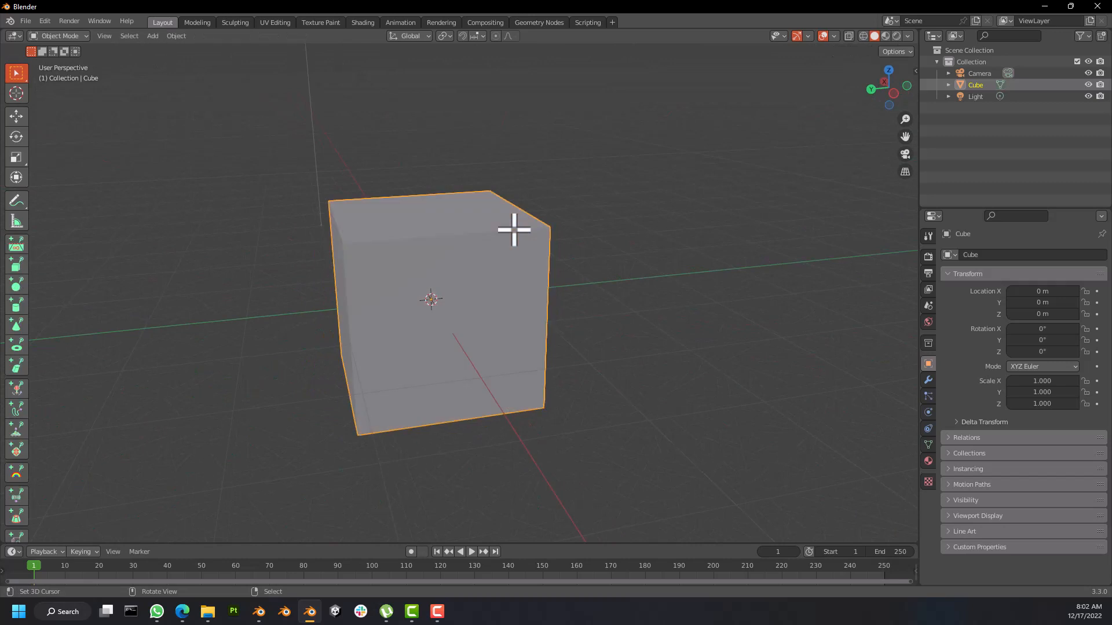
key("a")
key("alt+a")
key("a")
key("Tab")
key("Tab")
key("Tab")
key("Tab")
key("Tab")
key("Tab")
key("Tab")
key("Tab")
key("Tab")
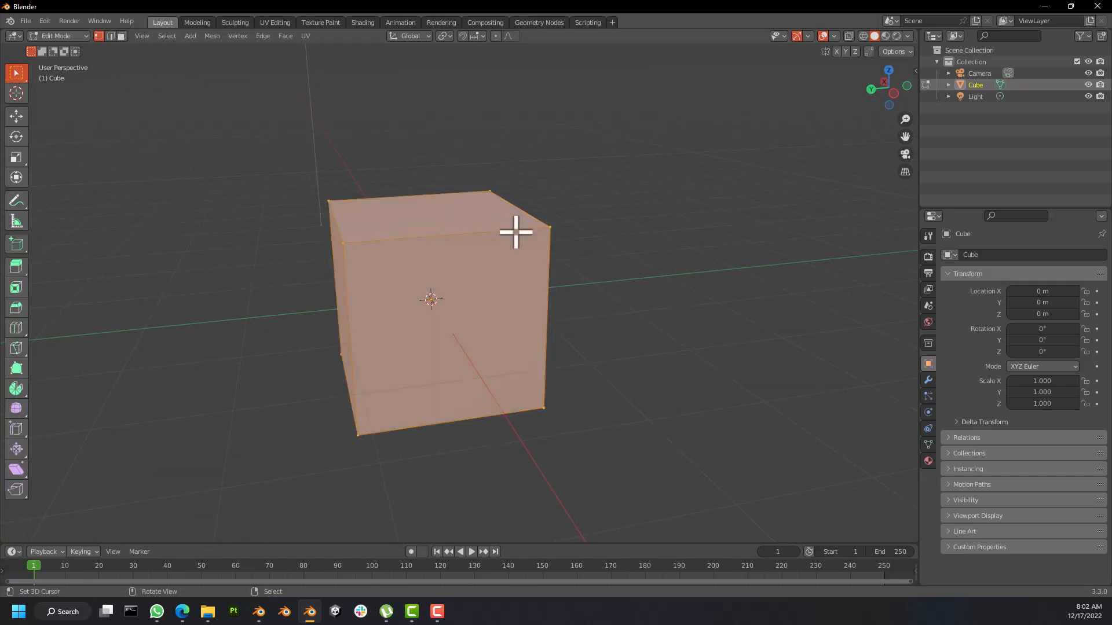
key("Tab")
key("Tab")
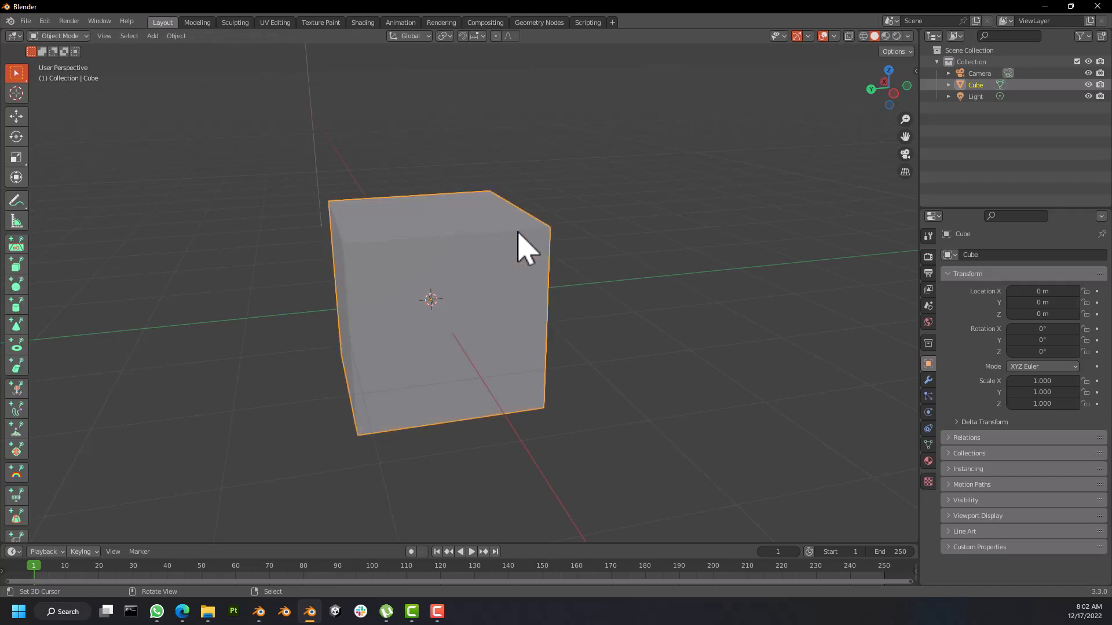
key("Tab")
key("Tab")
key("Tab")
key("Tab")
key("Tab")
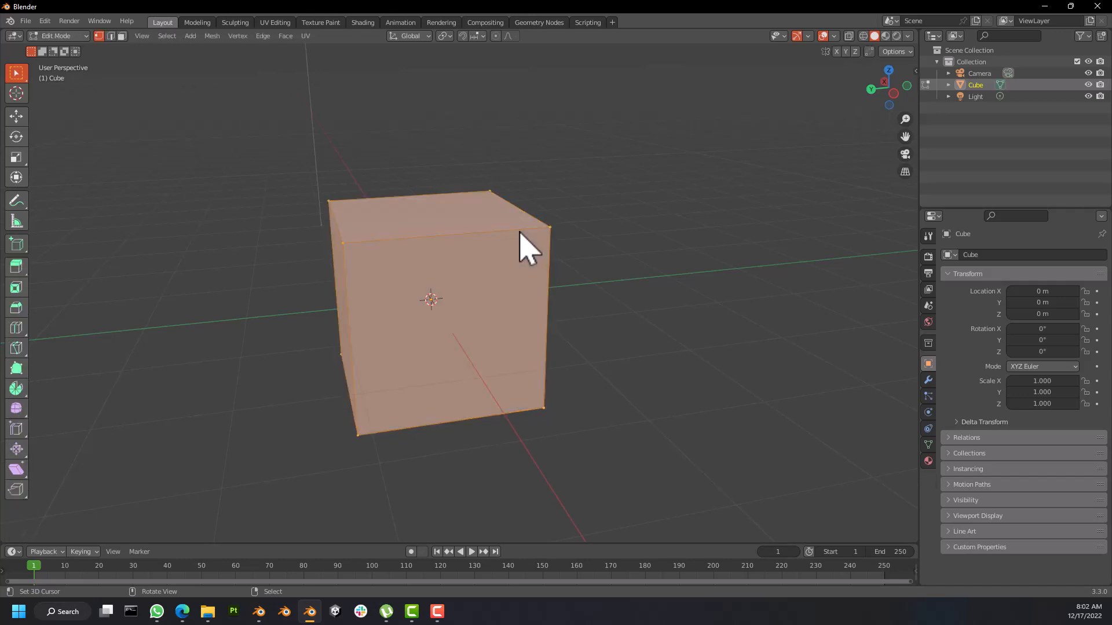
key("Tab")
key("Tab")
key("Tab")
key("Tab")
key("Tab")
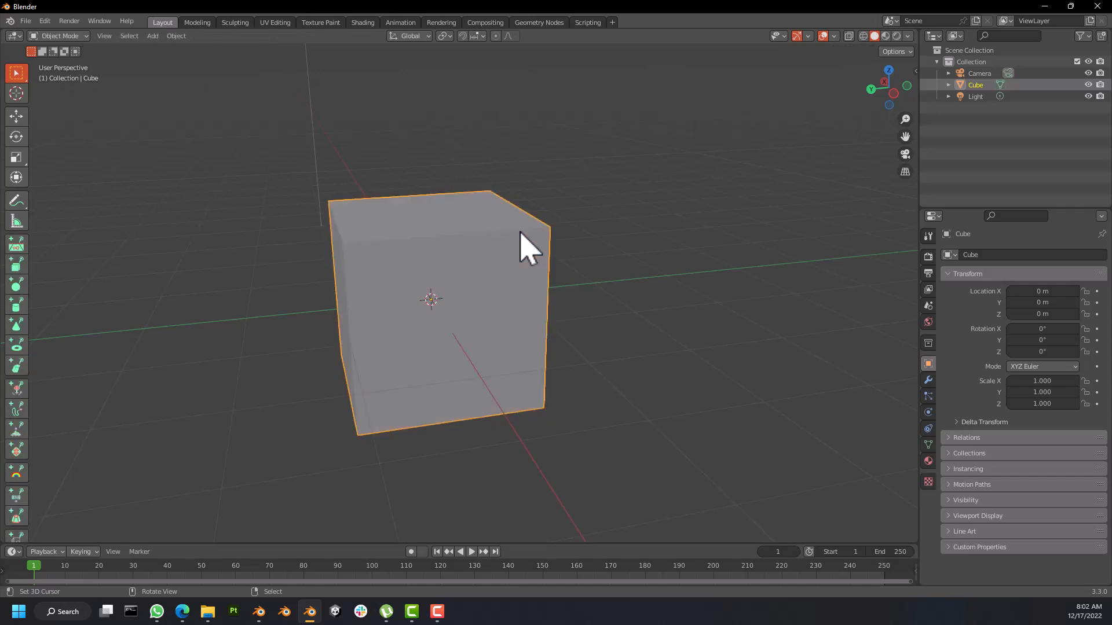
key("Tab")
key("Tab")
middle_click_drag(521, 234, 442, 266)
key("Tab")
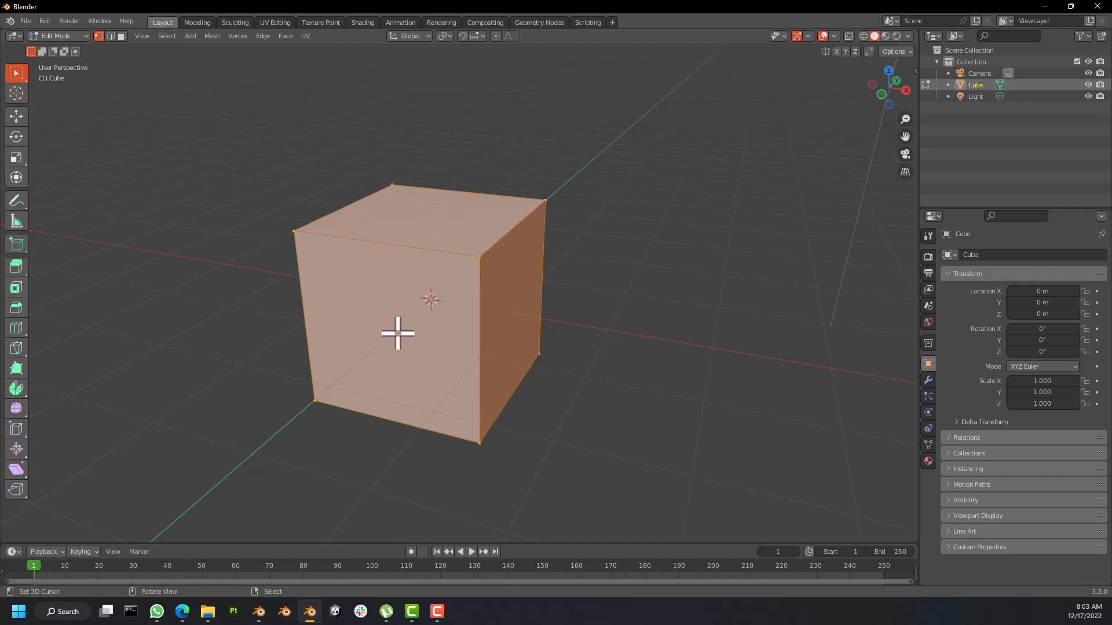
Step: Examine the cube's mesh in Edit Mode from different distances and viewing angles
scroll(399, 319, "up", 5)
scroll(375, 293, "down", 4)
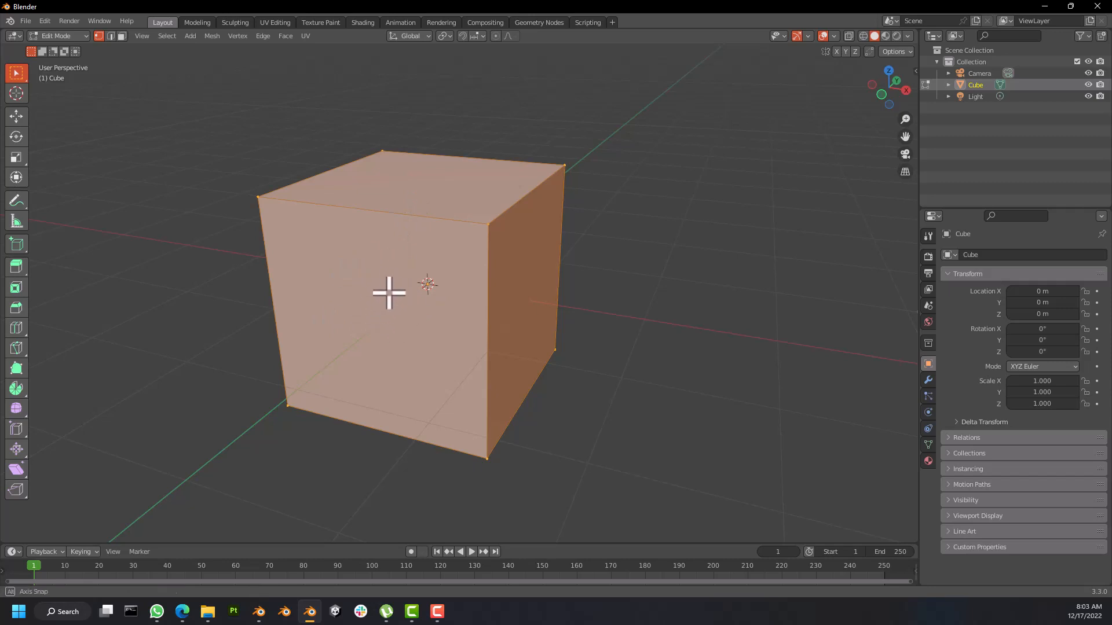
mouse_move(387, 293)
middle_mouse_down()
mouse_move(364, 289)
mouse_move(454, 288)
mouse_move(400, 277)
middle_mouse_up()
scroll(454, 288, "down", 5)
scroll(405, 278, "down", 3)
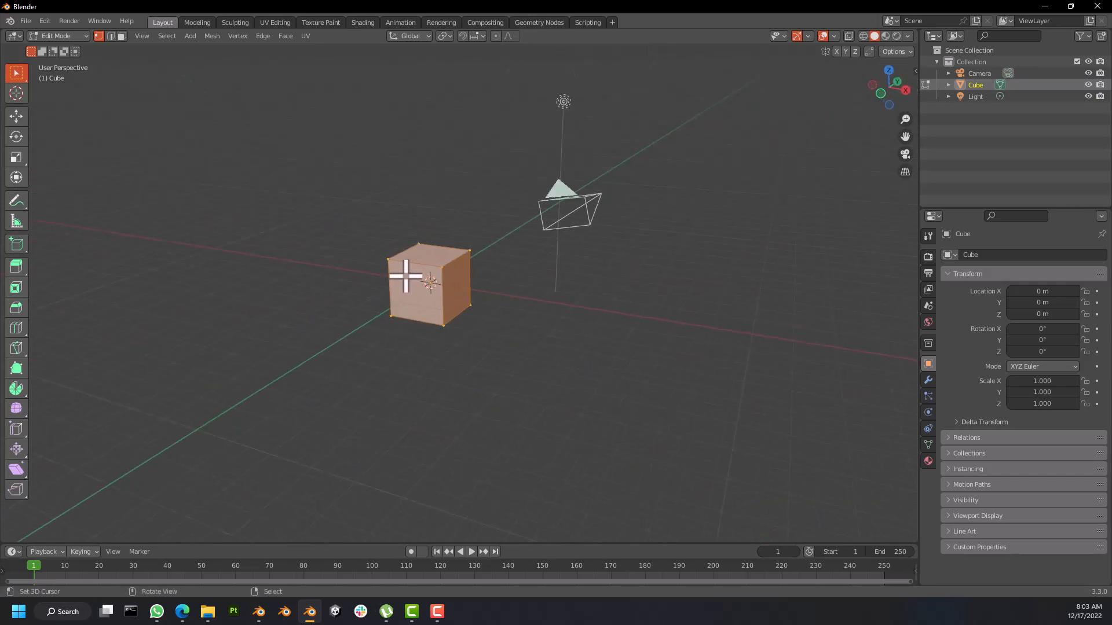
scroll(404, 278, "up", 6)
mouse_move(528, 259)
middle_mouse_down()
mouse_move(437, 238)
mouse_move(482, 231)
mouse_move(541, 263)
mouse_move(620, 246)
mouse_move(531, 255)
middle_mouse_up()
scroll(532, 266, "up", 4)
scroll(379, 275, "up", 3)
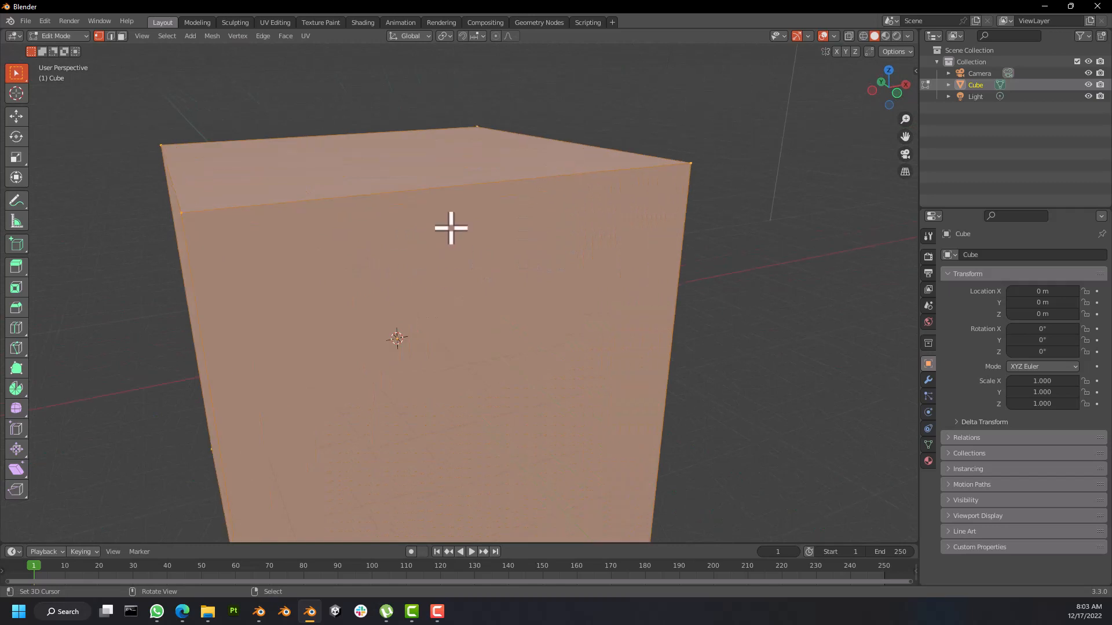
scroll(396, 276, "down", 4)
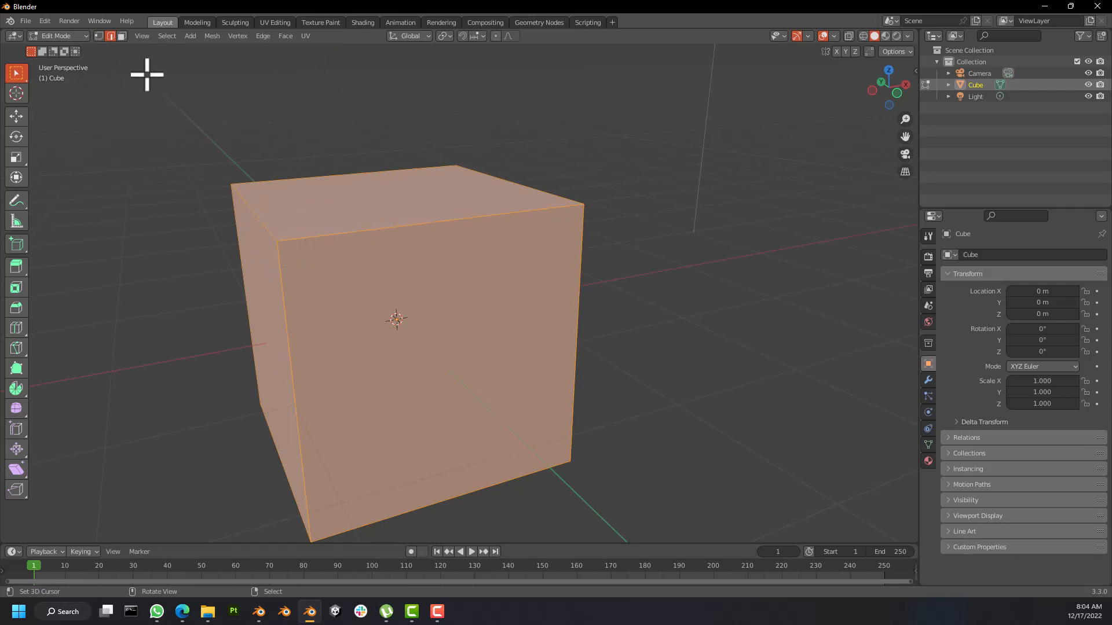
Step: Change the mesh selection mode to faces and back to vertices
left_click(122, 36)
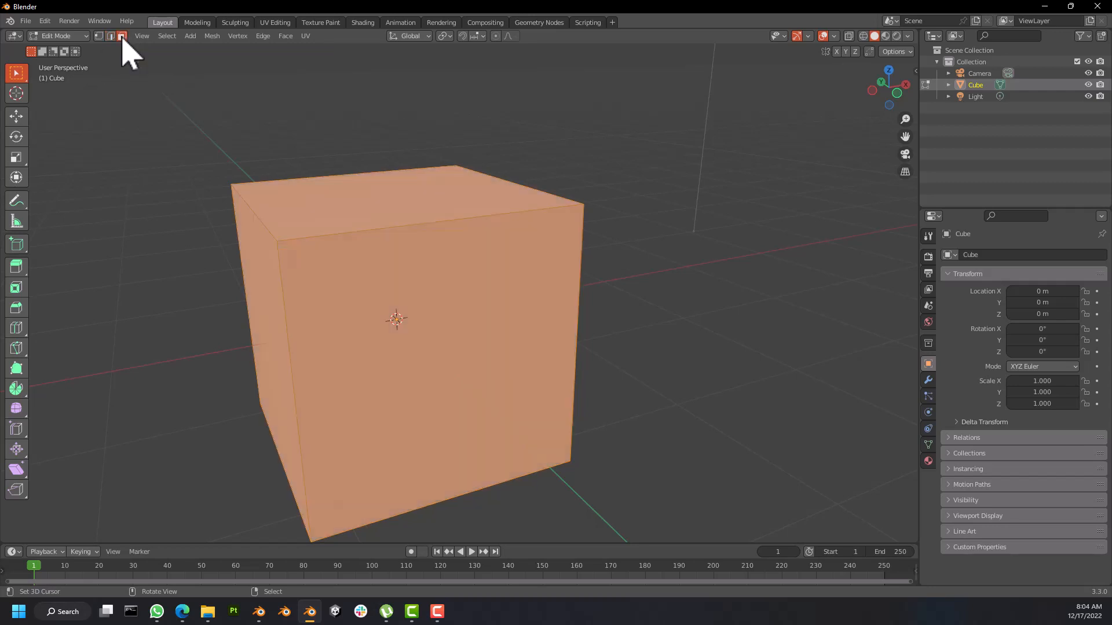
middle_click_drag(387, 366, 351, 269)
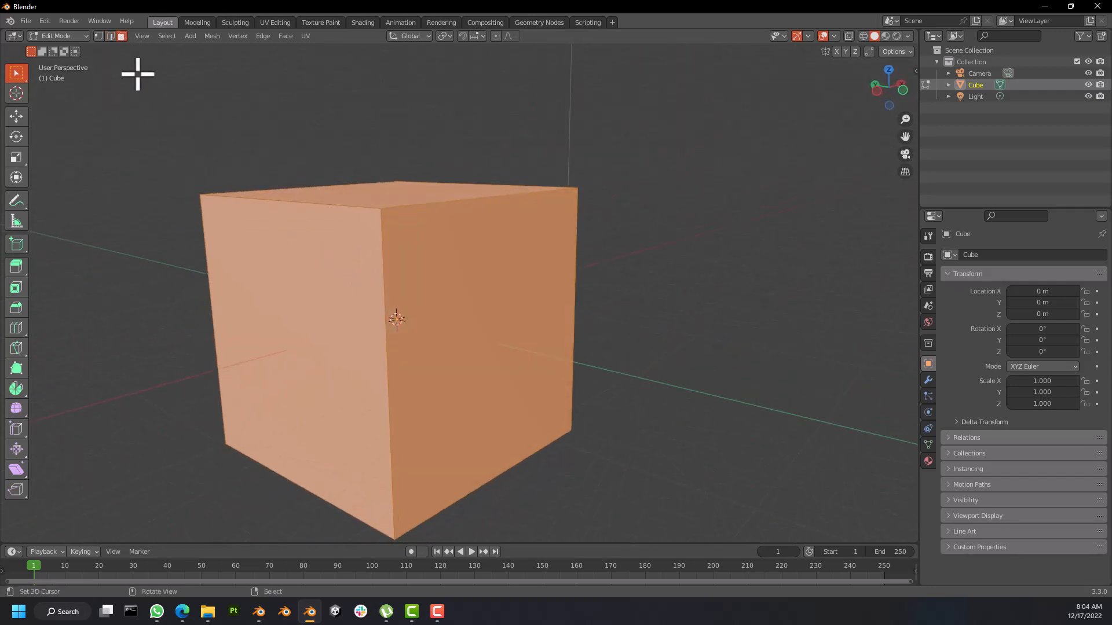
left_click(99, 36)
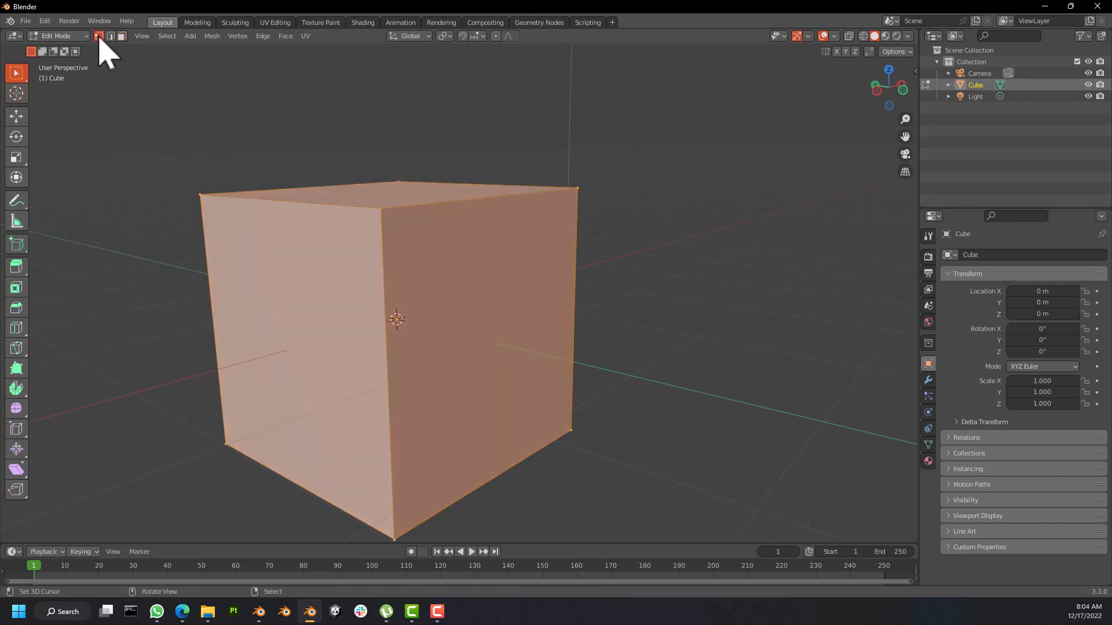
Step: Select individual vertices of the cube's top face and move one top corner vertex outward, away from the cube
middle_click_drag(306, 215, 530, 242)
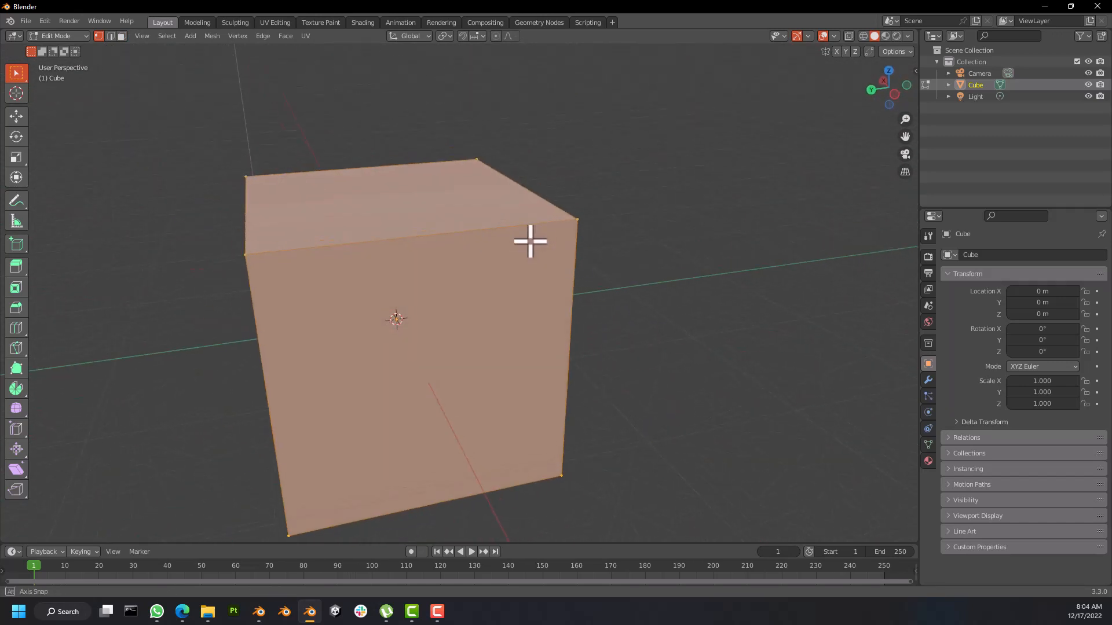
left_click(578, 210)
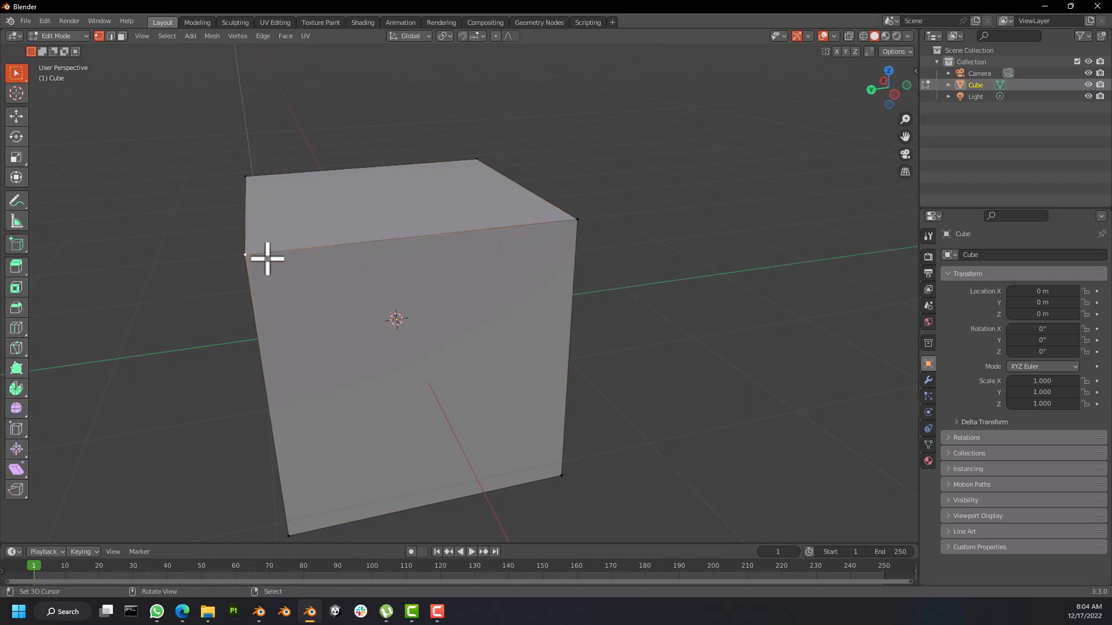
middle_click_drag(532, 208, 532, 234)
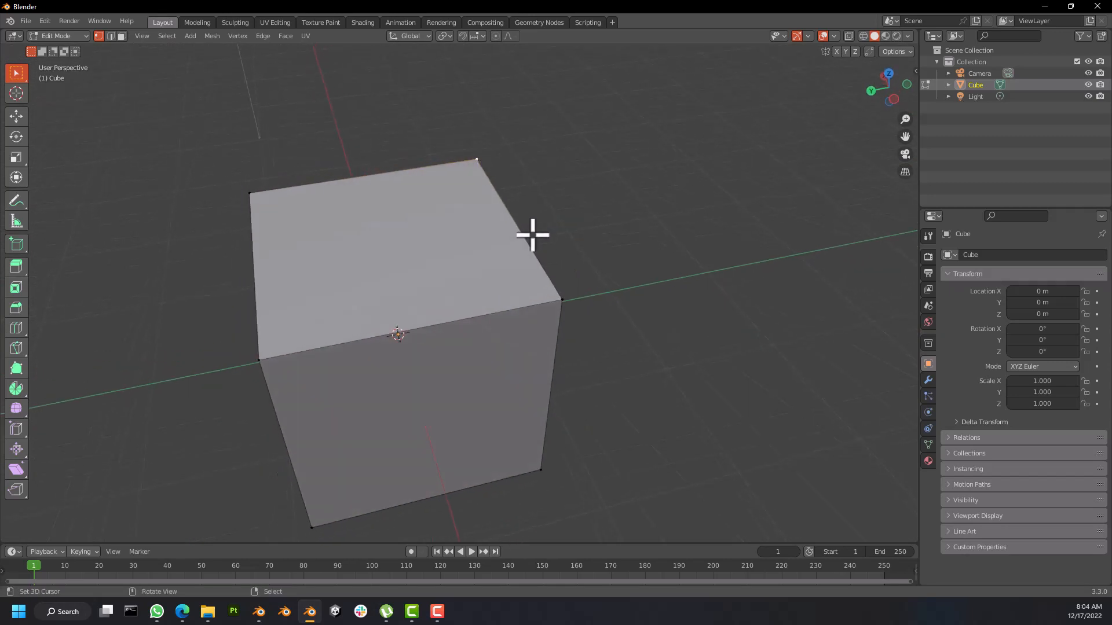
key("g")
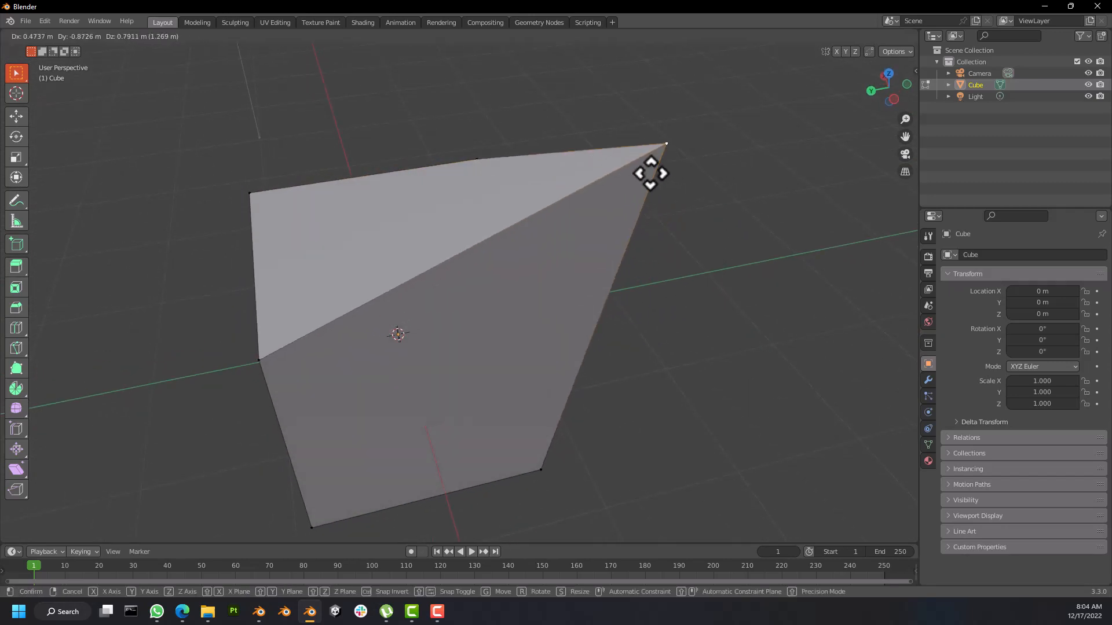
left_click(882, 271)
Step: Move the already displaced corner vertex to three further positions around the cube
middle_click_drag(802, 288, 569, 286)
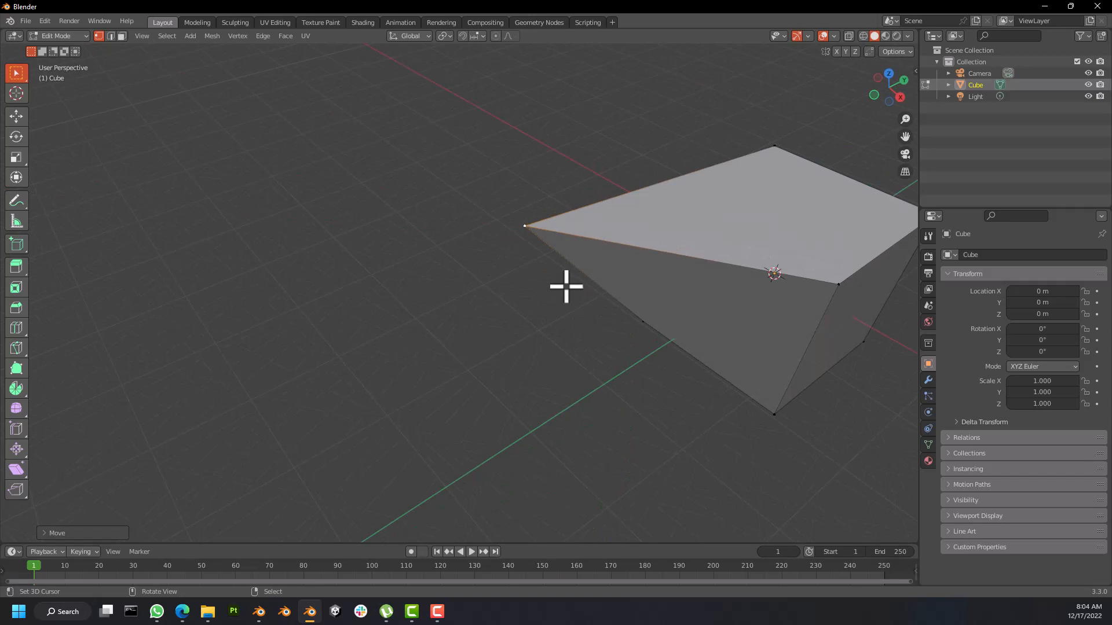
key("g")
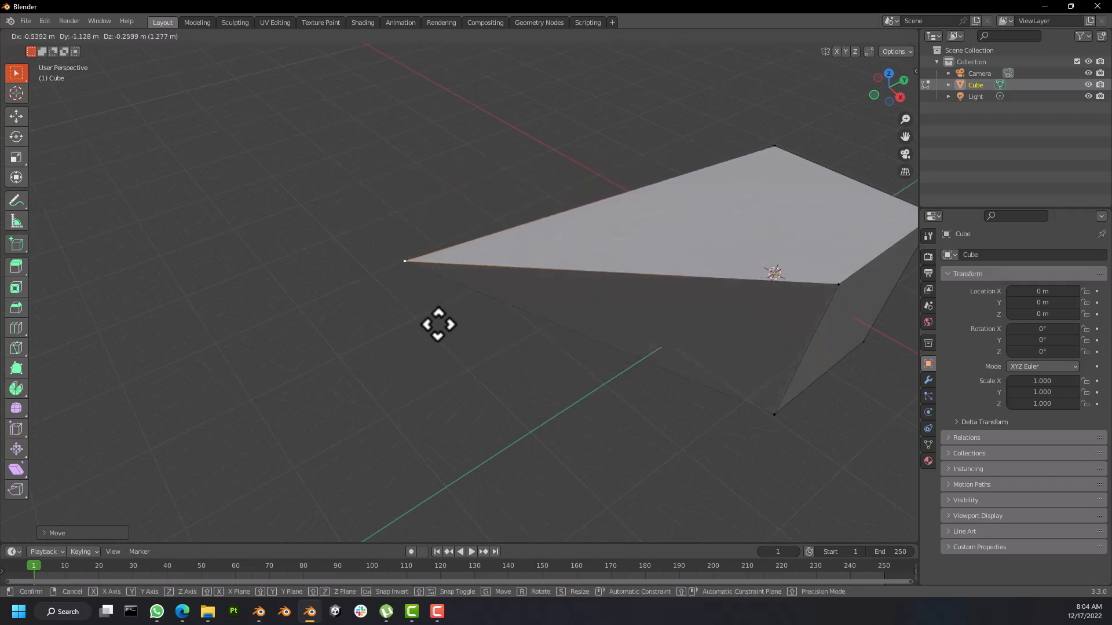
left_click(371, 239)
middle_click_drag(379, 238, 411, 230)
key("g")
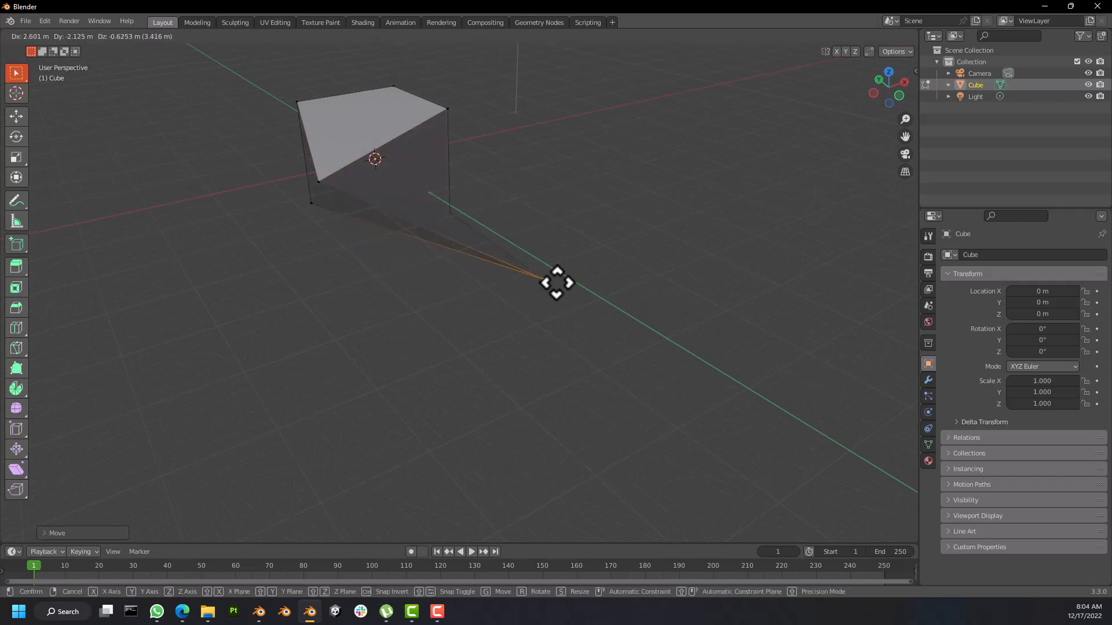
left_click(632, 181)
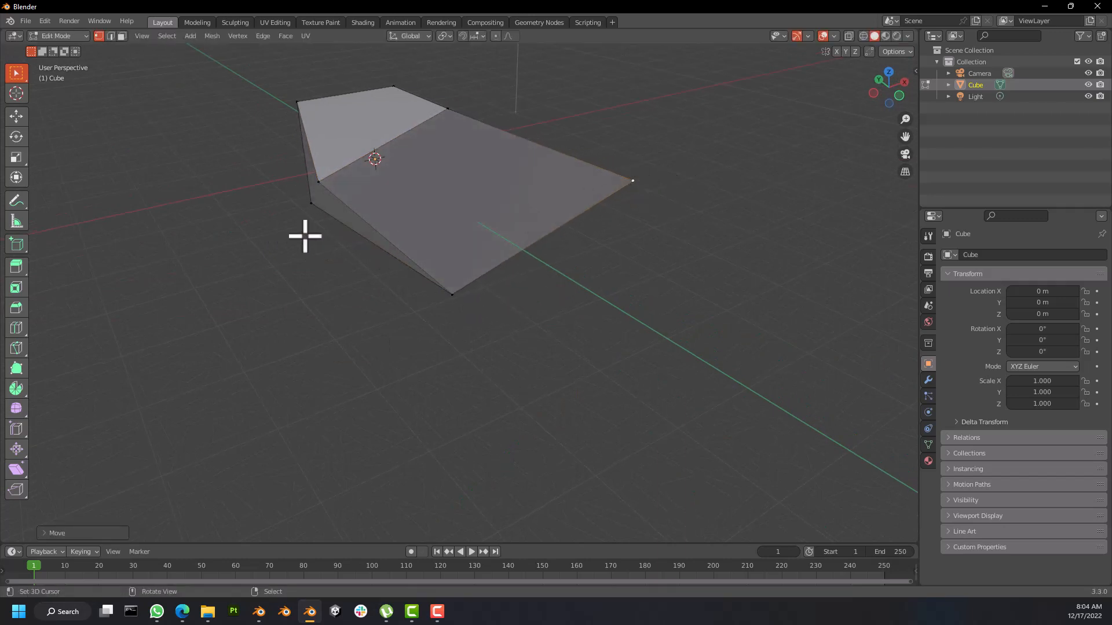
key("g")
left_click(137, 251)
Step: Select another corner vertex of the top face and pull it outward, away from the cube, in two moves
right_click(323, 185)
middle_click_drag(325, 187, 394, 165)
key("g")
left_click(201, 228)
middle_click_drag(201, 228, 328, 280)
key("g")
left_click(201, 201)
Step: Select two more vertices one after the other and move each to a new position to distort the shape further
left_click(297, 280)
key("g")
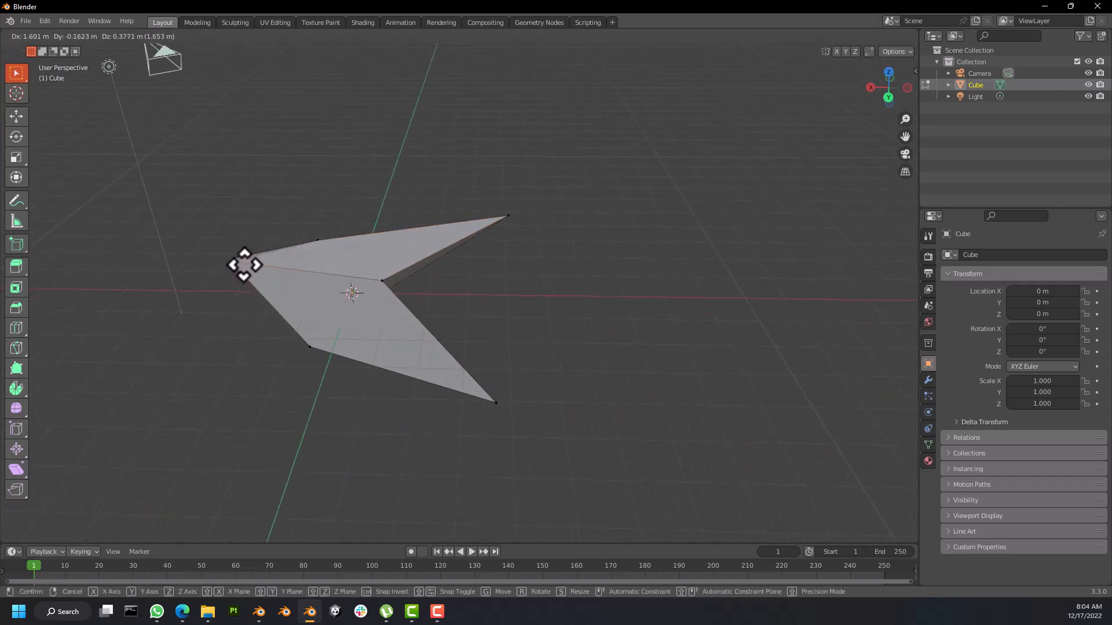
left_click(245, 264)
middle_click_drag(245, 265, 447, 267)
left_click(456, 249)
key("g")
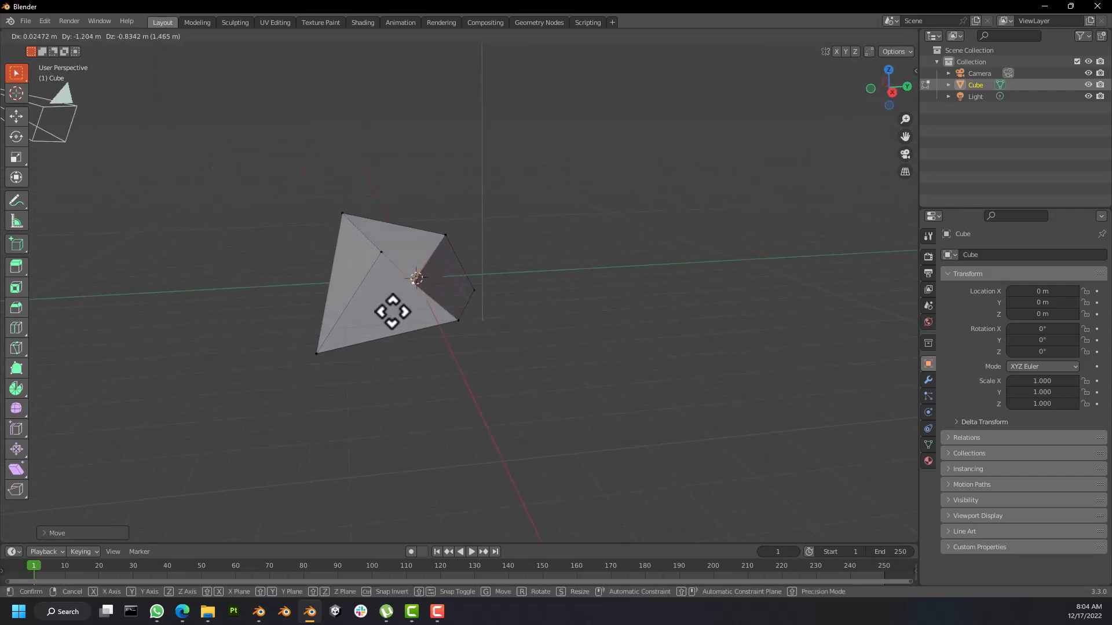
left_click(404, 314)
Step: Select a vertex at the middle of the distorted mesh and move it downward
right_click_drag(381, 255, 357, 258)
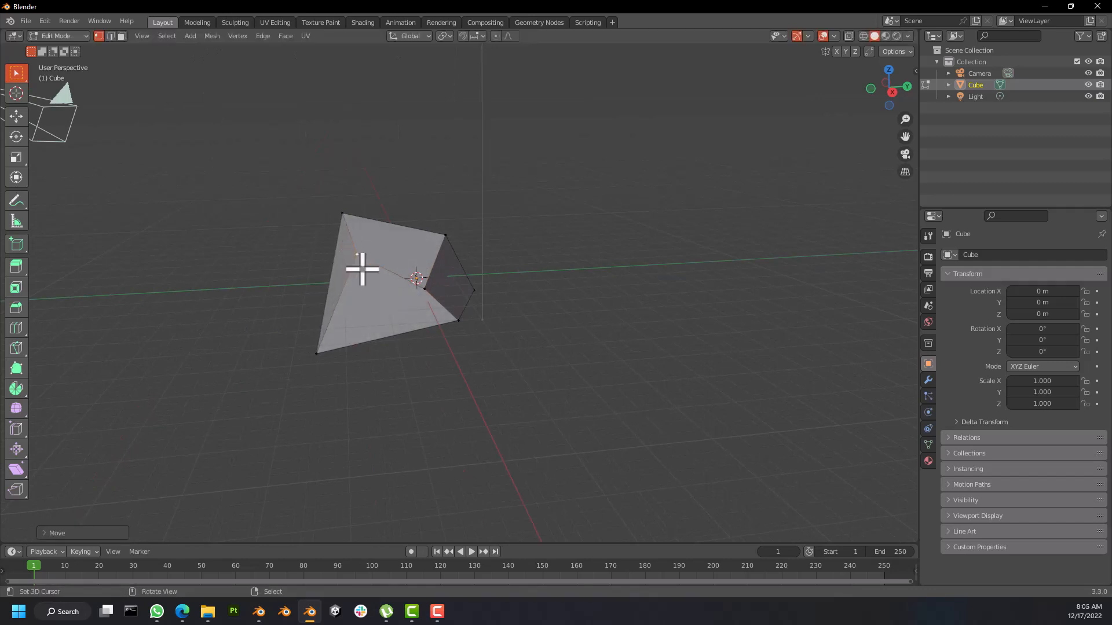
key("g")
left_click(377, 339)
Step: Switch to edge selection, select a long upper edge of the mesh and move it upward about 2.73 m
middle_click_drag(377, 340, 391, 285)
scroll(391, 285, "down", 2)
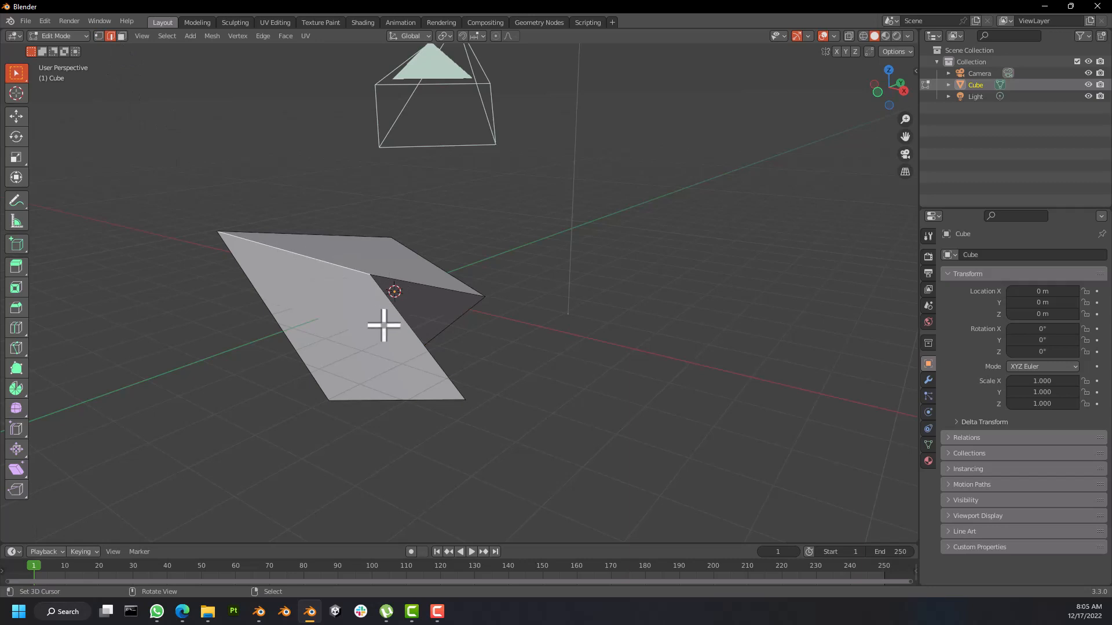
right_click(334, 270)
middle_click_drag(334, 270, 332, 315)
key("g")
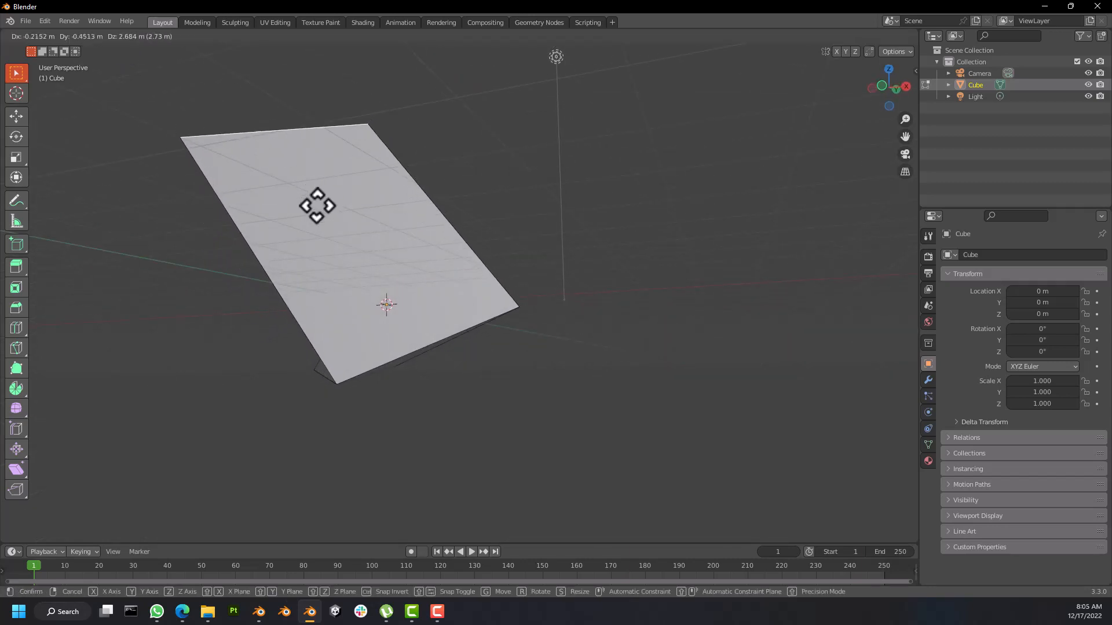
left_click(317, 205)
Step: Reposition the mesh in edge selection with two more edge moves made from different sides
middle_click_drag(318, 205, 234, 310)
key("g")
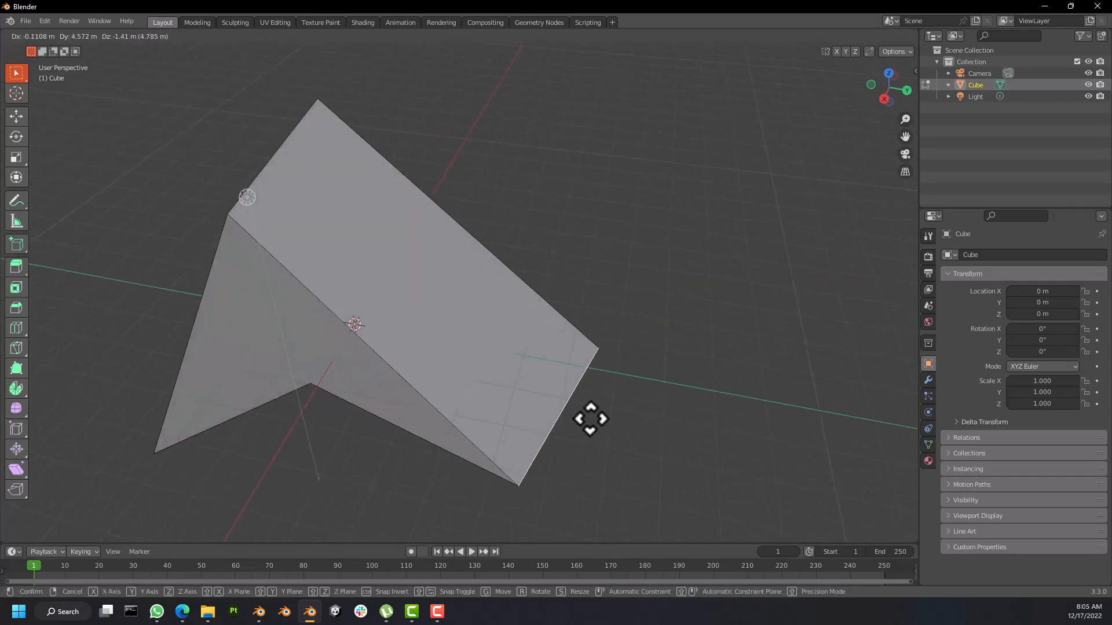
left_click(472, 345)
middle_click_drag(461, 328, 273, 248)
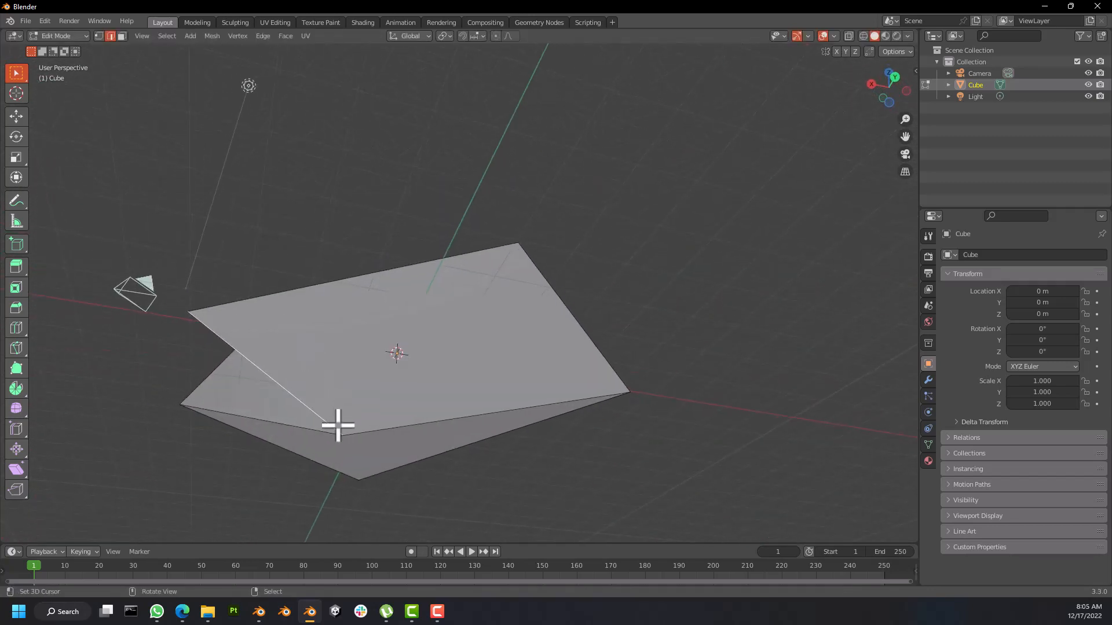
key("g")
left_click(339, 397)
Step: Switch to face selection, select the large slanted upper face and reposition it in two moves
middle_click_drag(340, 398, 415, 313)
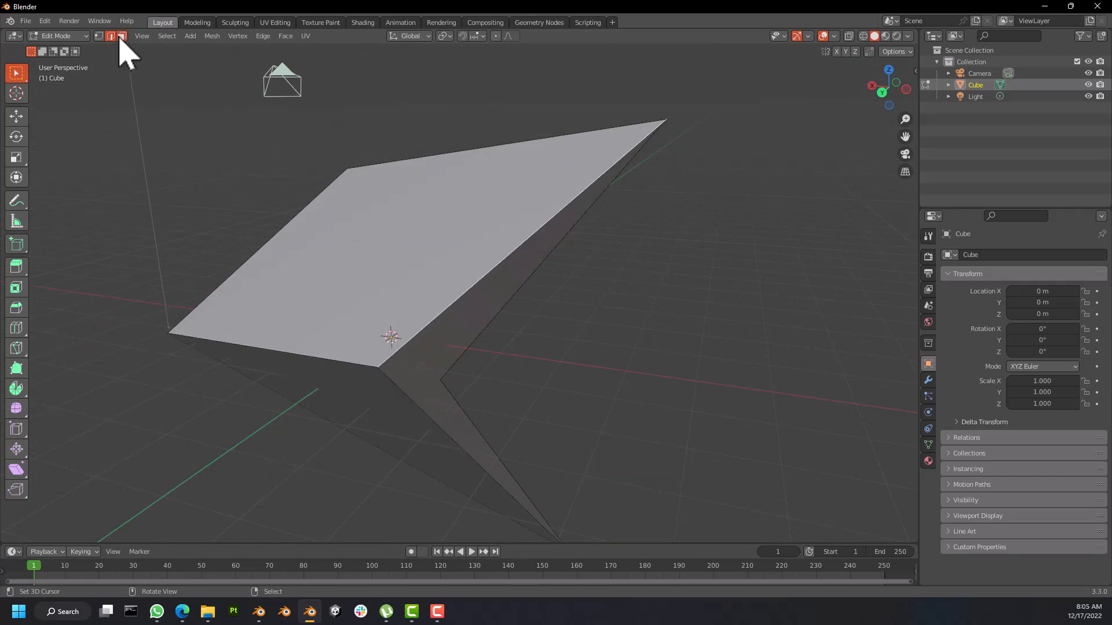
left_click(390, 271)
middle_click_drag(417, 323, 390, 315)
key("g")
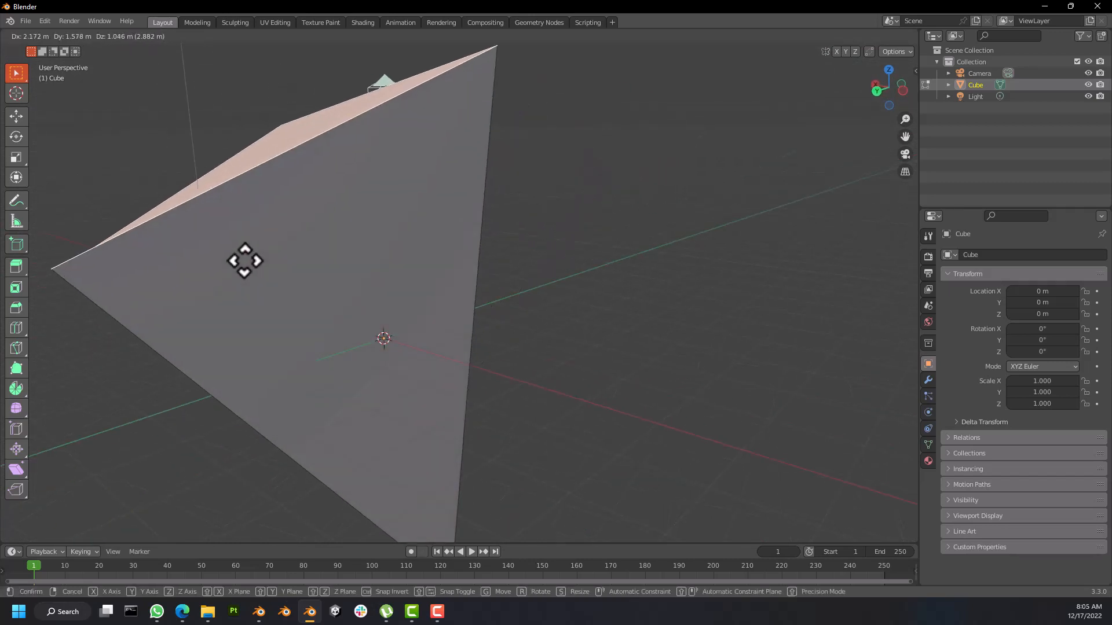
middle_click_drag(531, 377, 695, 265)
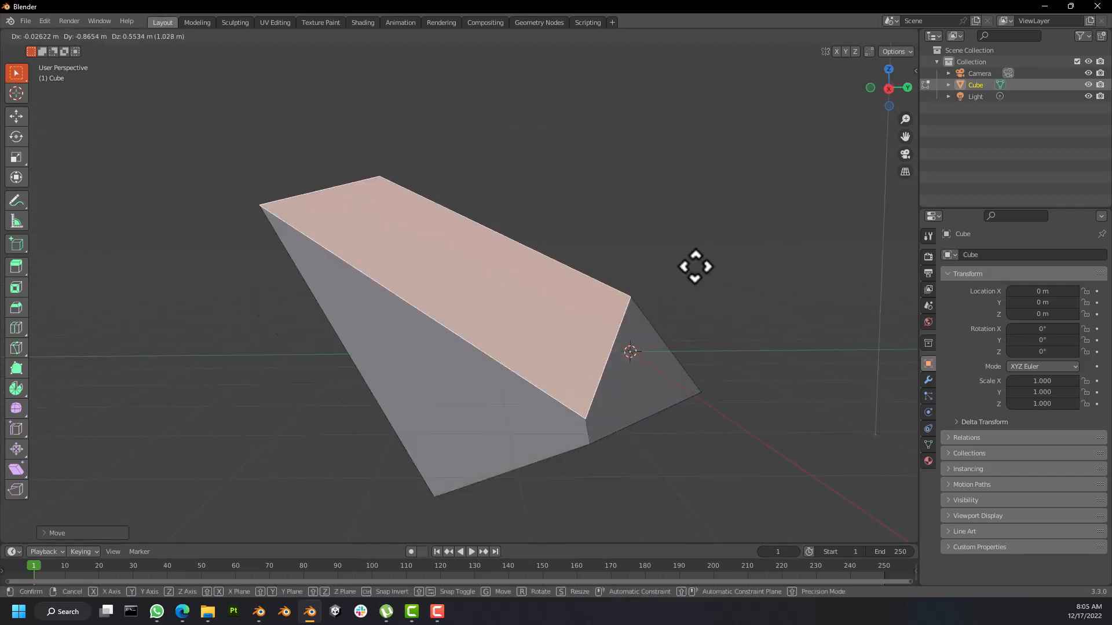
left_click(690, 385)
Step: Rotate the selected upper face and scale it down to a much smaller size
key("r")
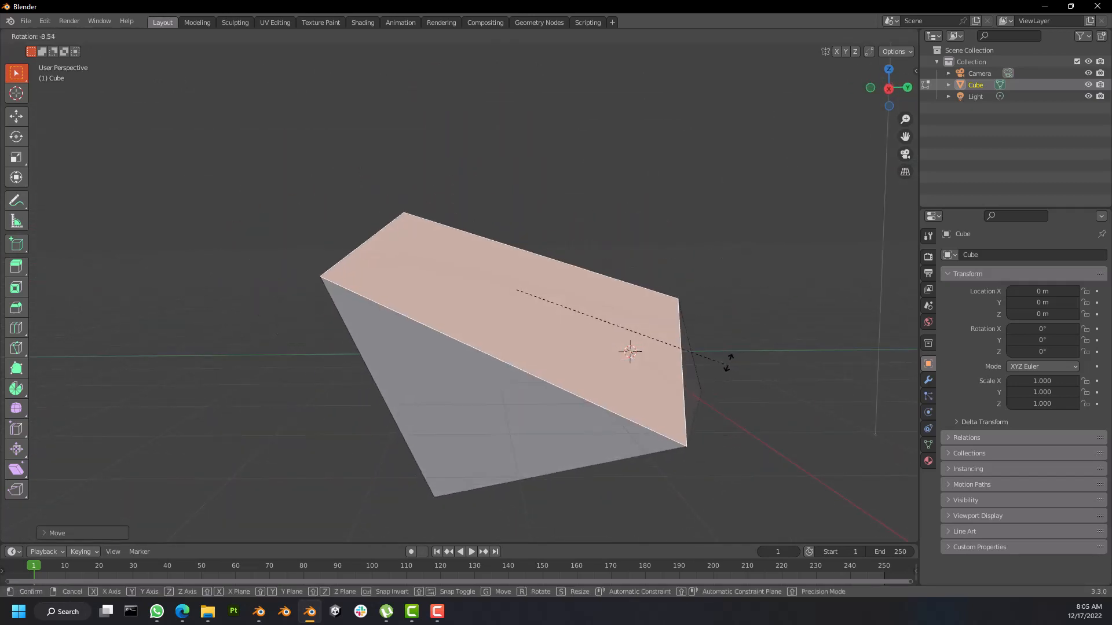
left_click(804, 404)
key("s")
left_click(666, 366)
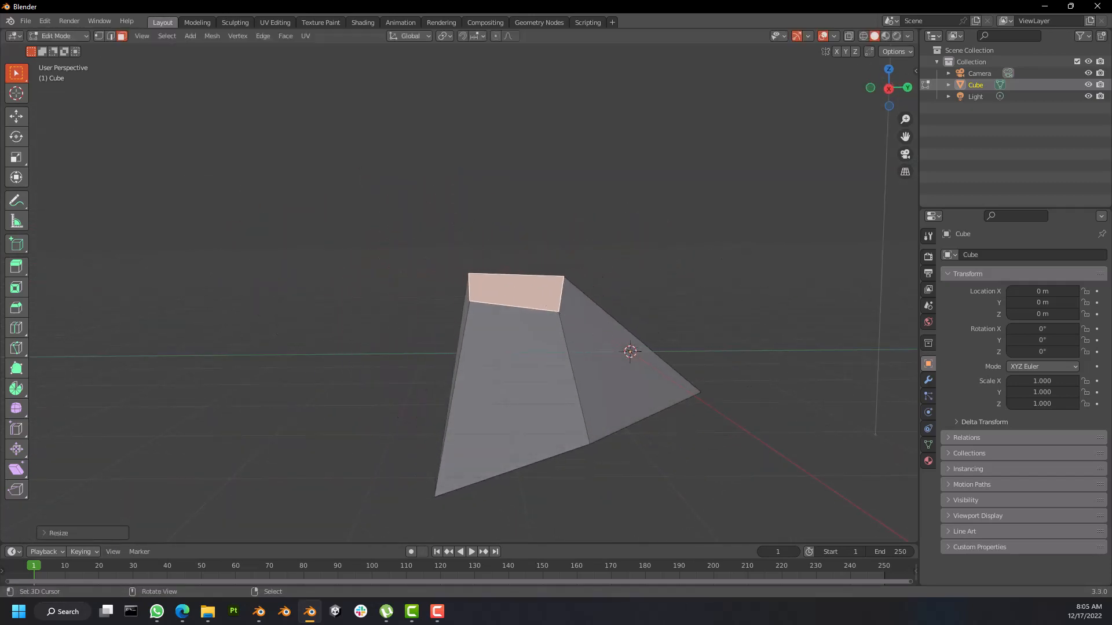
Step: Scale the adjacent pointed face to about 0.64 and rotate the small narrow face beside it
middle_click_drag(666, 365, 408, 346)
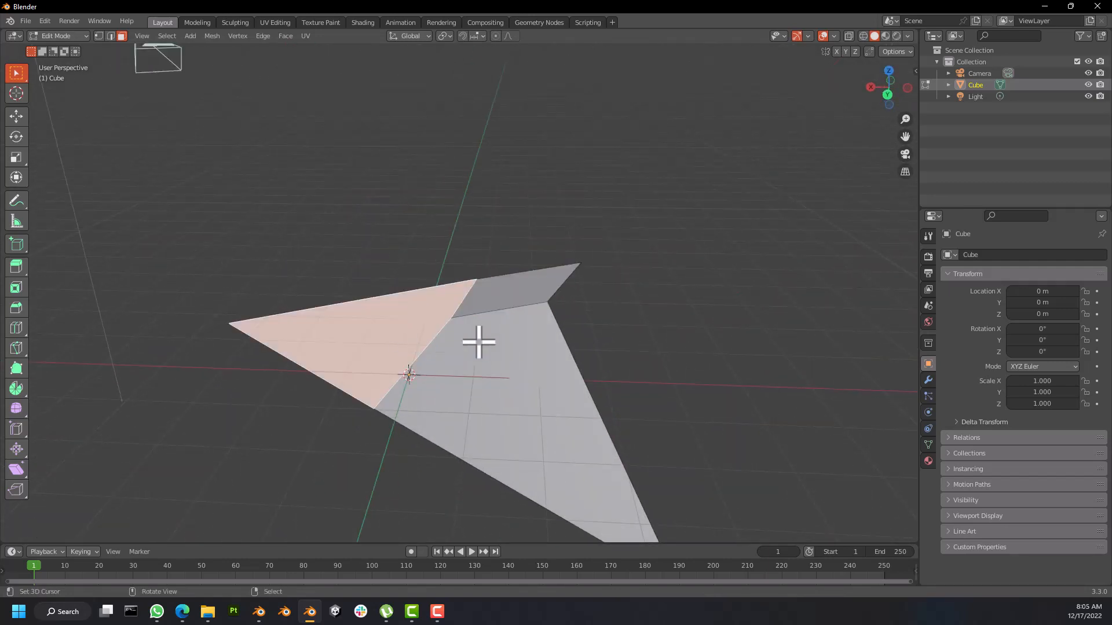
key("s")
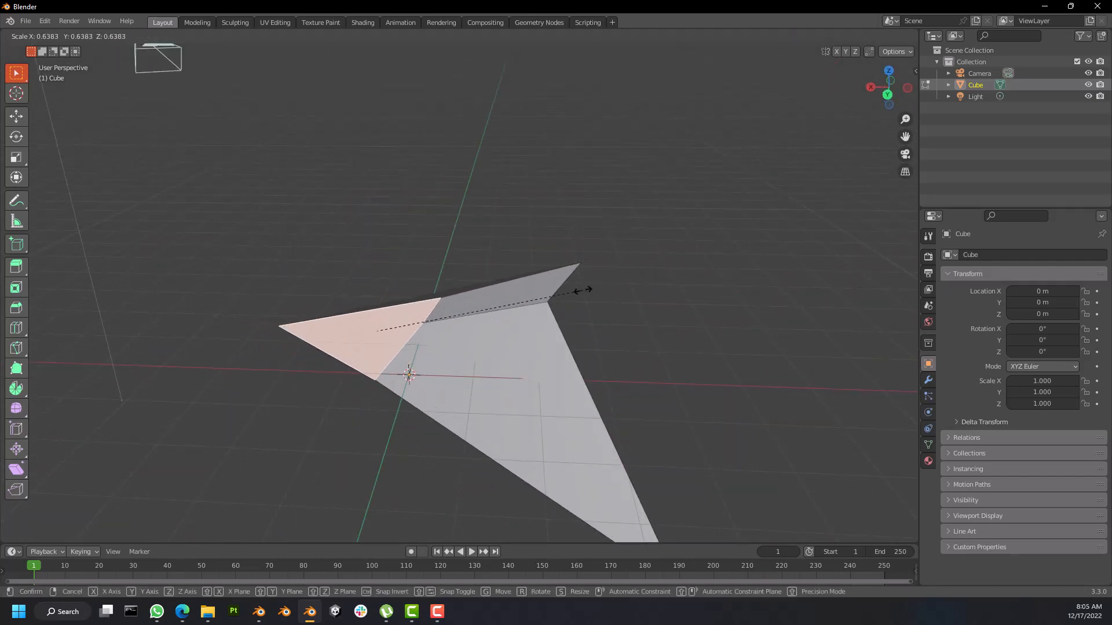
left_click(583, 290)
left_click(514, 288)
key("r")
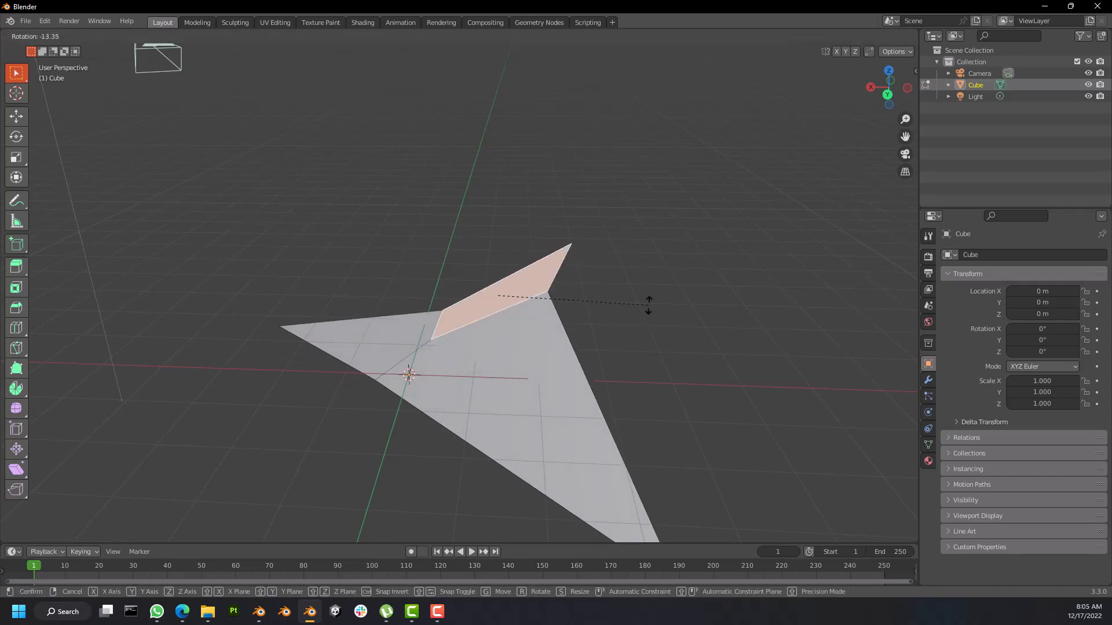
left_click(637, 346)
Step: Select the large side face of the mesh and move it about 0.54 m
right_click(546, 380)
middle_click_drag(516, 375, 598, 357)
key("g")
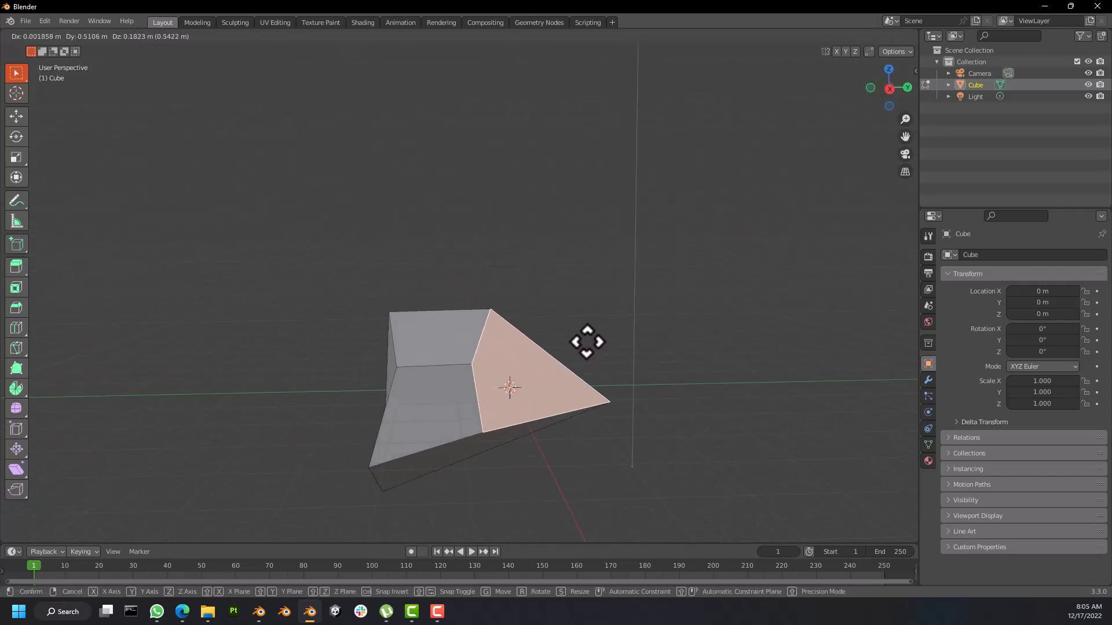
left_click(587, 342)
middle_click_drag(608, 330, 606, 393)
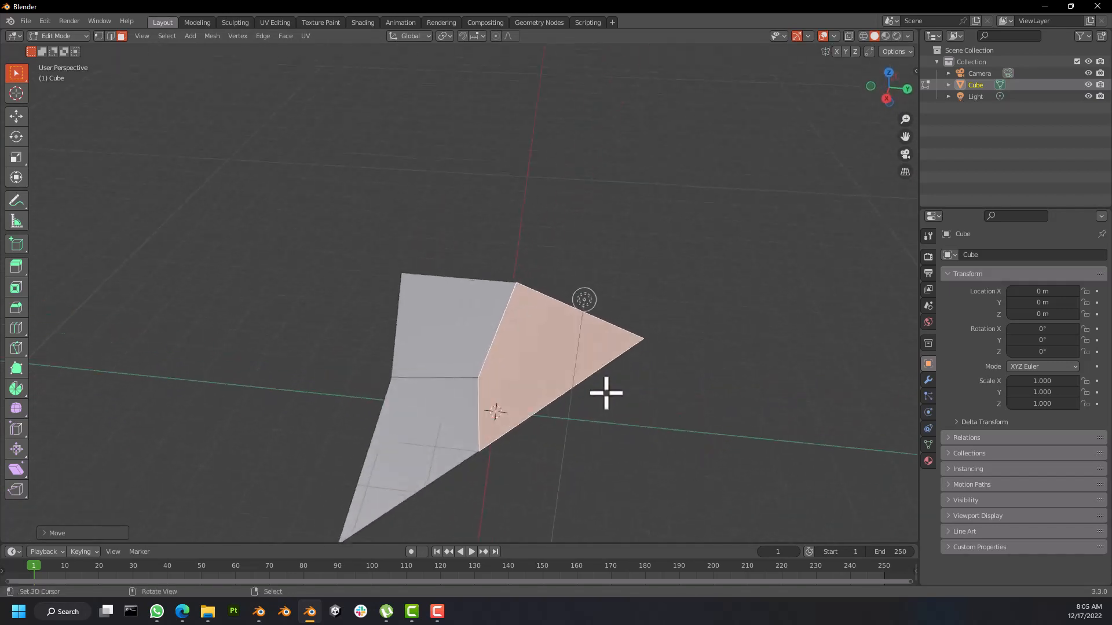
middle_click_drag(574, 351, 576, 322)
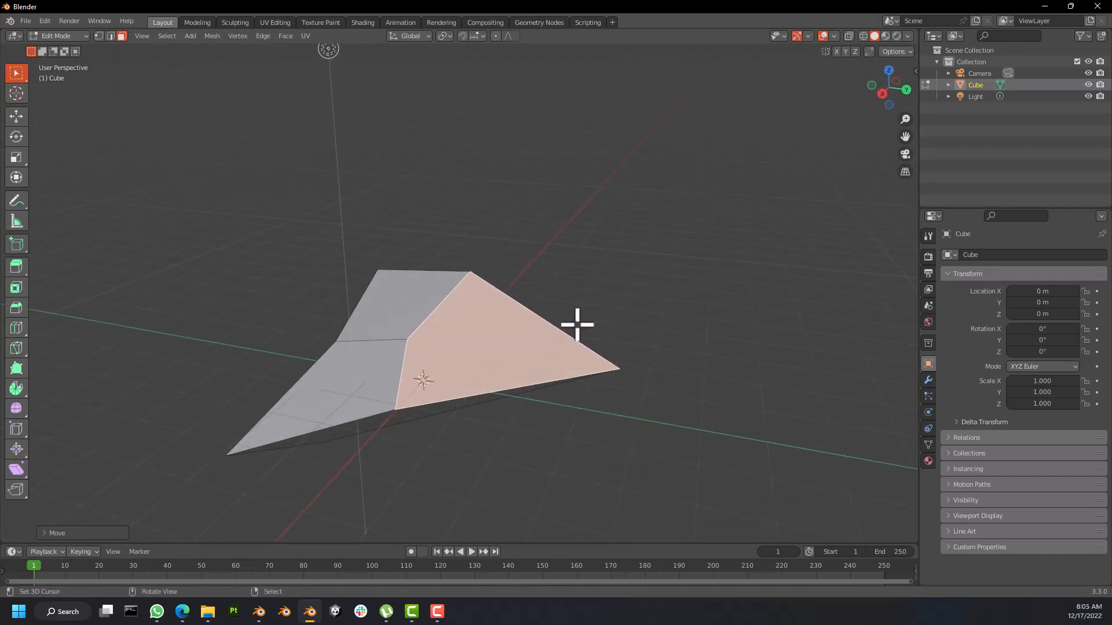
scroll(437, 338, "up", 5)
scroll(280, 392, "down", 5)
middle_click_drag(281, 392, 250, 421)
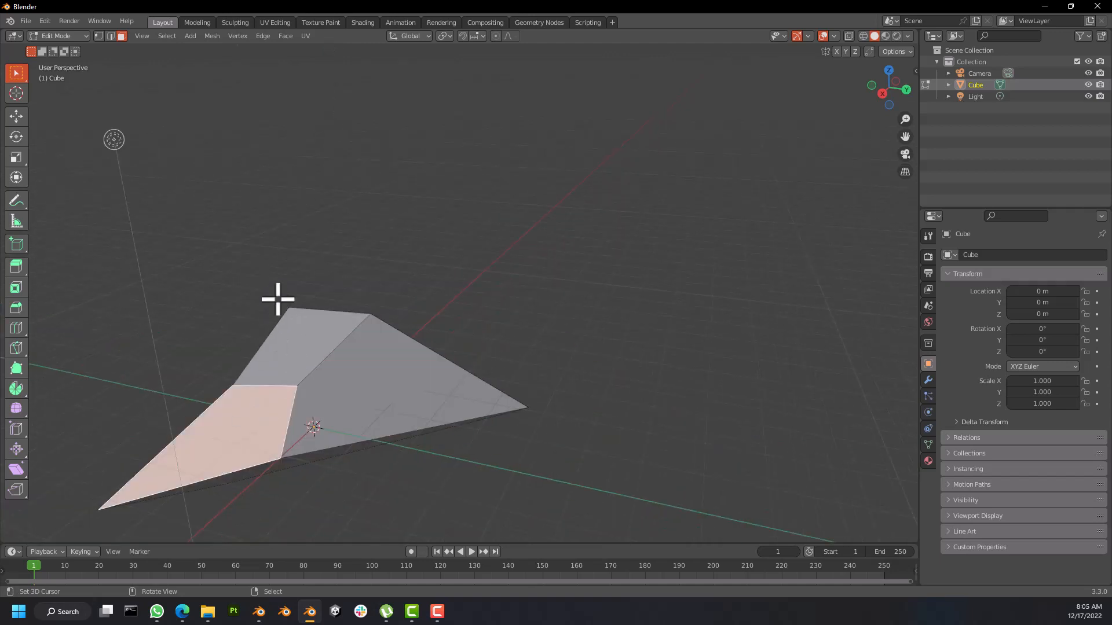
Step: Switch to Object Mode and try moving the whole reshaped object
key("Tab")
middle_click_drag(332, 342, 351, 390)
key("g")
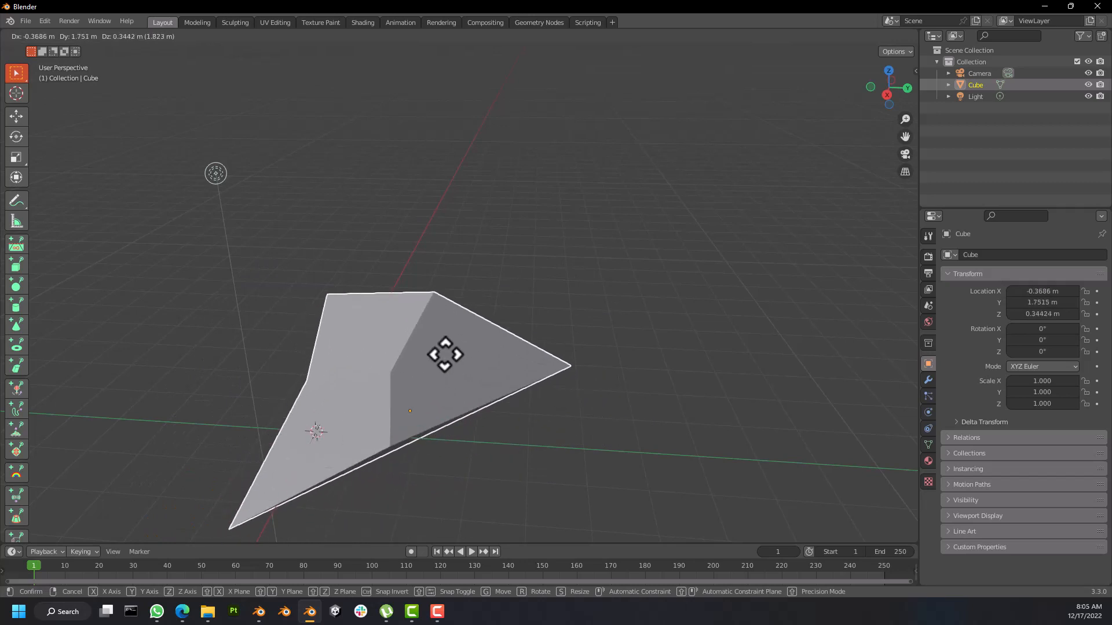
key("Escape")
middle_click_drag(405, 417, 540, 367)
key("g")
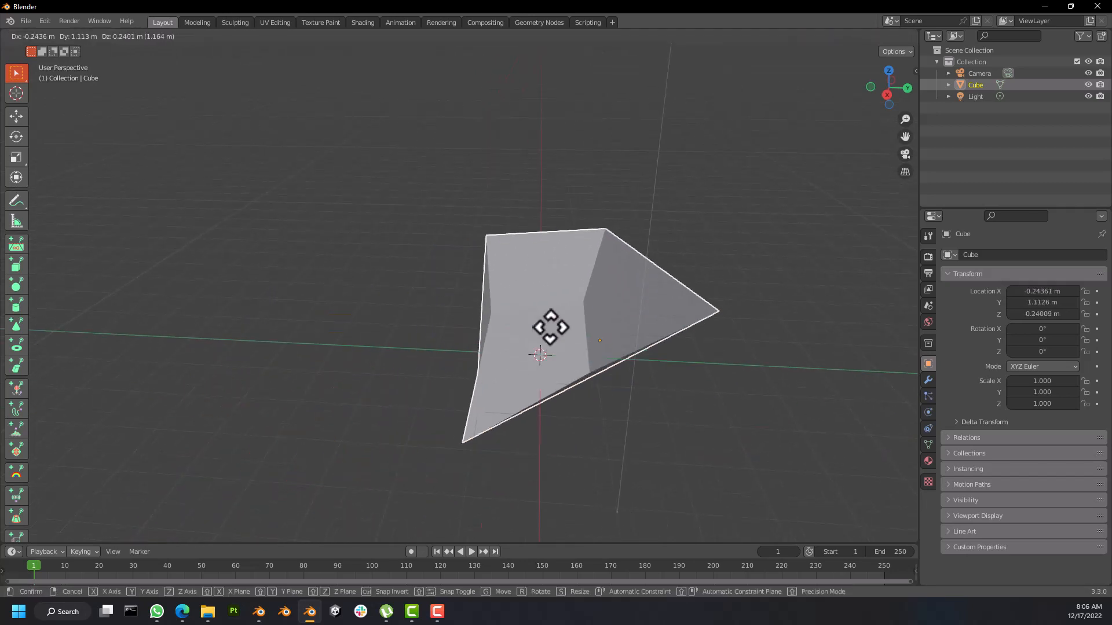
key("Escape")
key("g")
key("Escape")
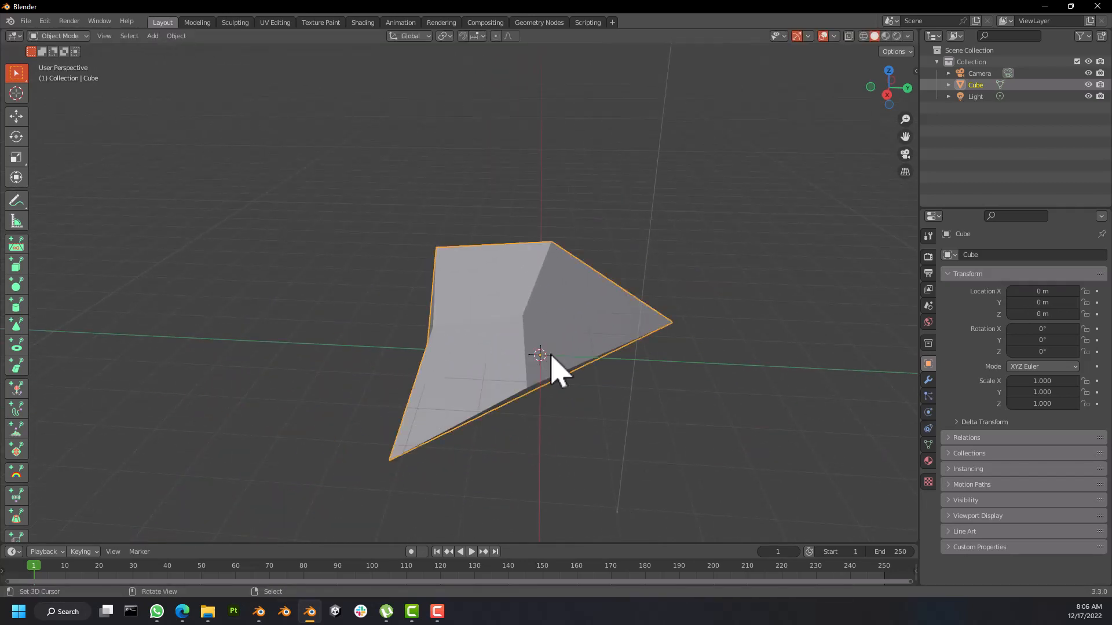
Step: Try rotating and scaling the whole object in Object Mode
key("r")
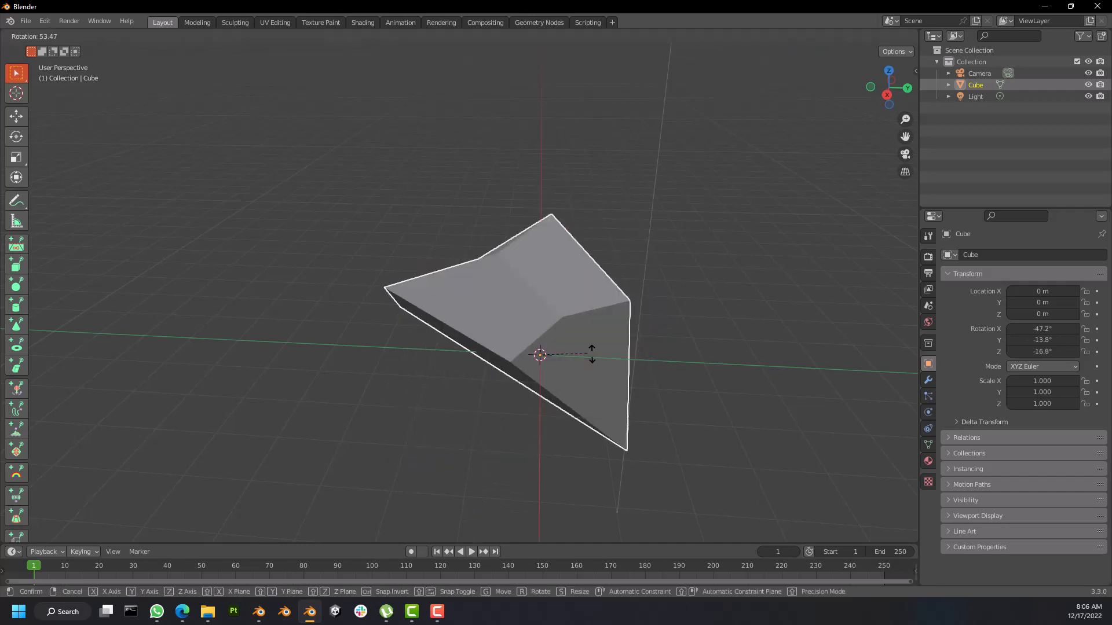
key("Escape")
key("s")
key("Escape")
Step: Examine the whole reshaped object in Object Mode from different distances and viewing angles
middle_click_drag(608, 343, 588, 356)
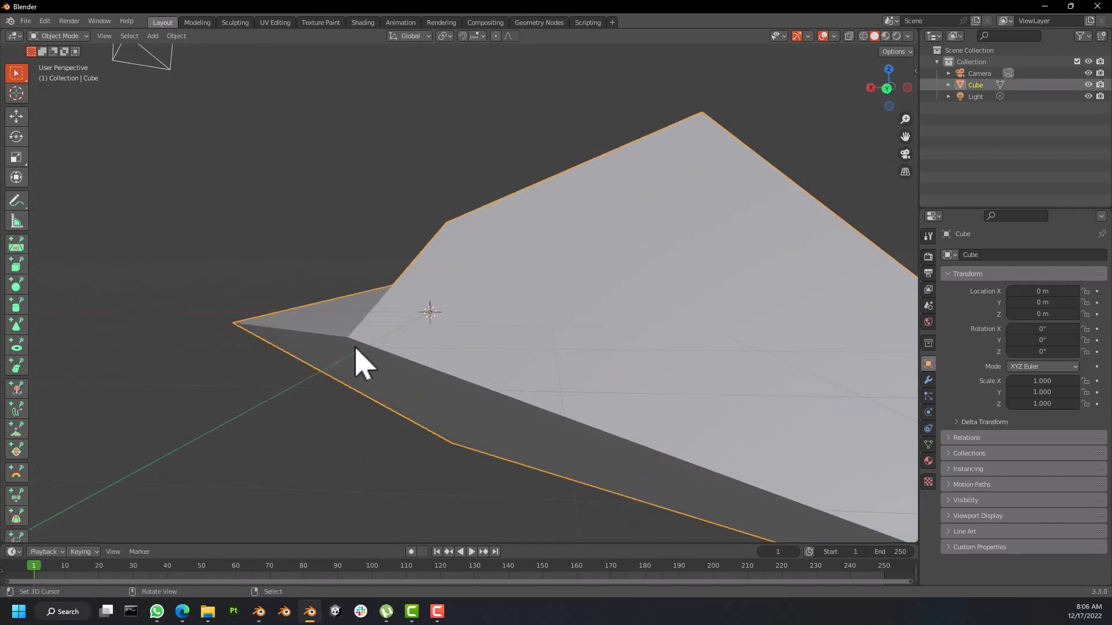
scroll(295, 348, "down", 8)
middle_click_drag(462, 340, 436, 374)
scroll(435, 358, "down", 2)
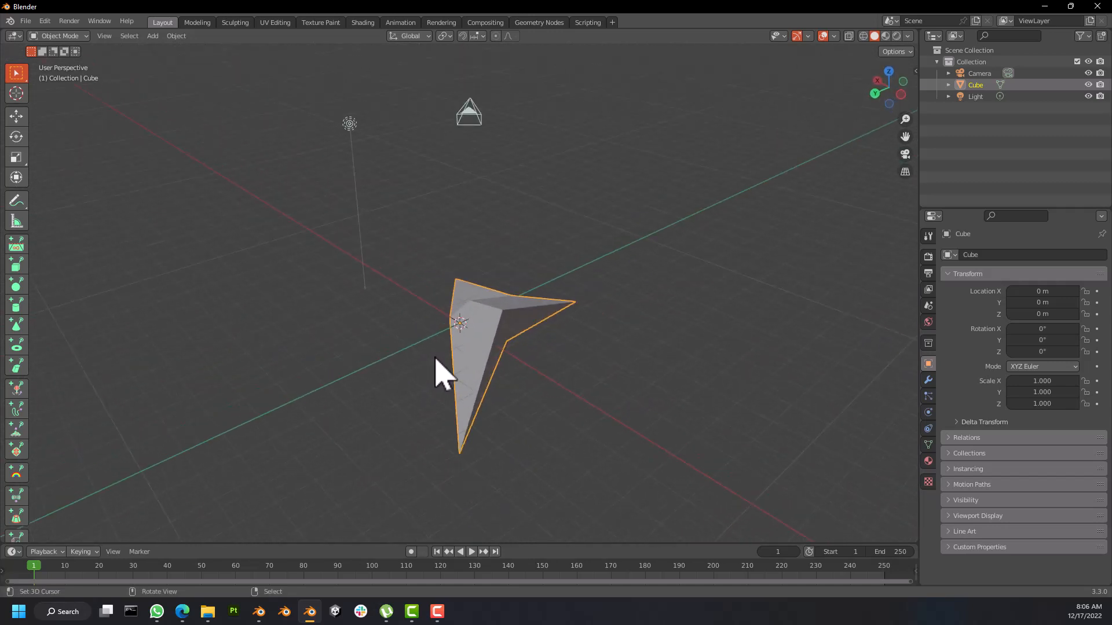
middle_click_drag(488, 317, 421, 291)
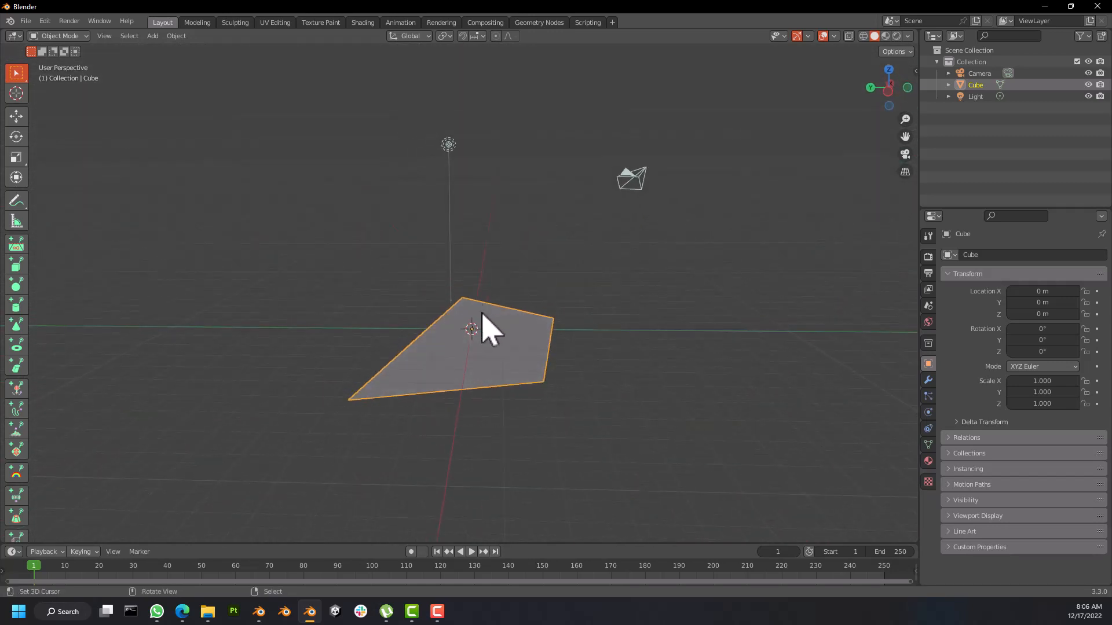
middle_click_drag(487, 329, 549, 329)
scroll(548, 328, "down", 1)
scroll(548, 329, "up", 7)
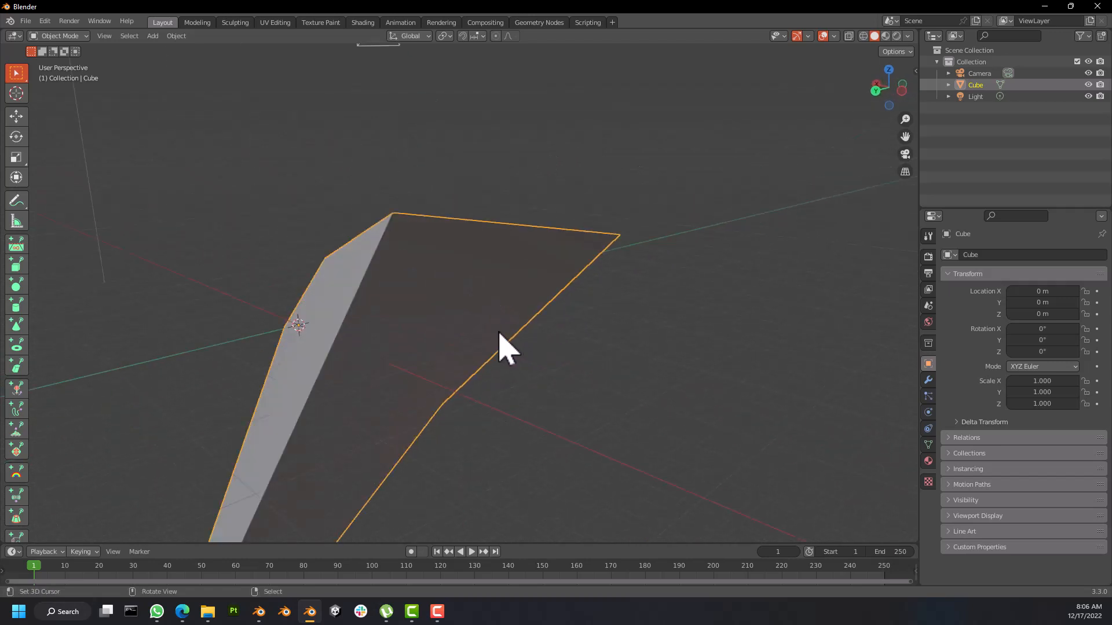
scroll(415, 323, "down", 4)
middle_click_drag(416, 327, 506, 315)
Step: Return to Edit Mode, select the smaller pointed side face and move it slightly upward and outward
key("Tab")
left_click(397, 305)
scroll(380, 301, "up", 5)
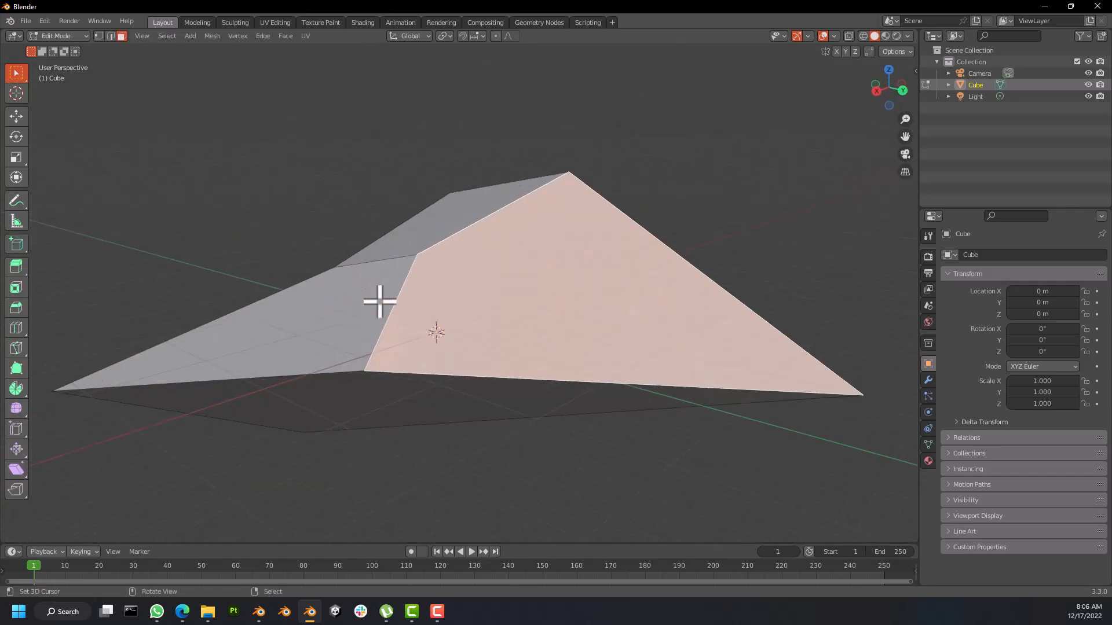
left_click(380, 301)
key("g")
left_click(367, 283)
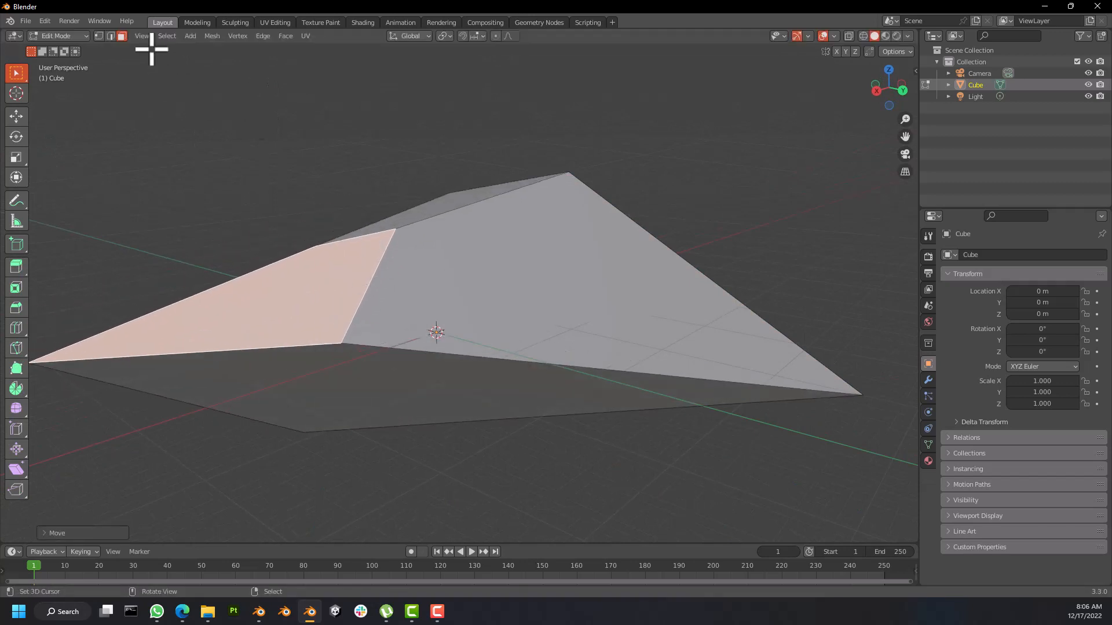
Step: Switch to vertex selection, select the moved face's upper corner vertex and pull it upward and outward in two moves
left_click(99, 36)
right_click(406, 244)
scroll(407, 258, "down", 5)
key("g")
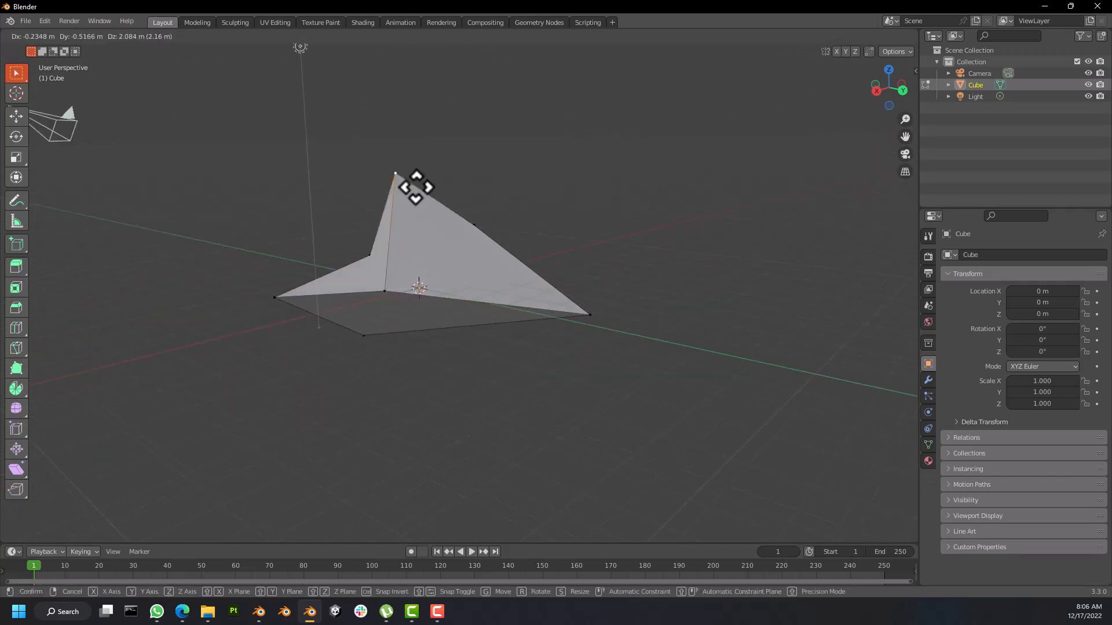
left_click(452, 234)
key("g")
left_click(373, 219)
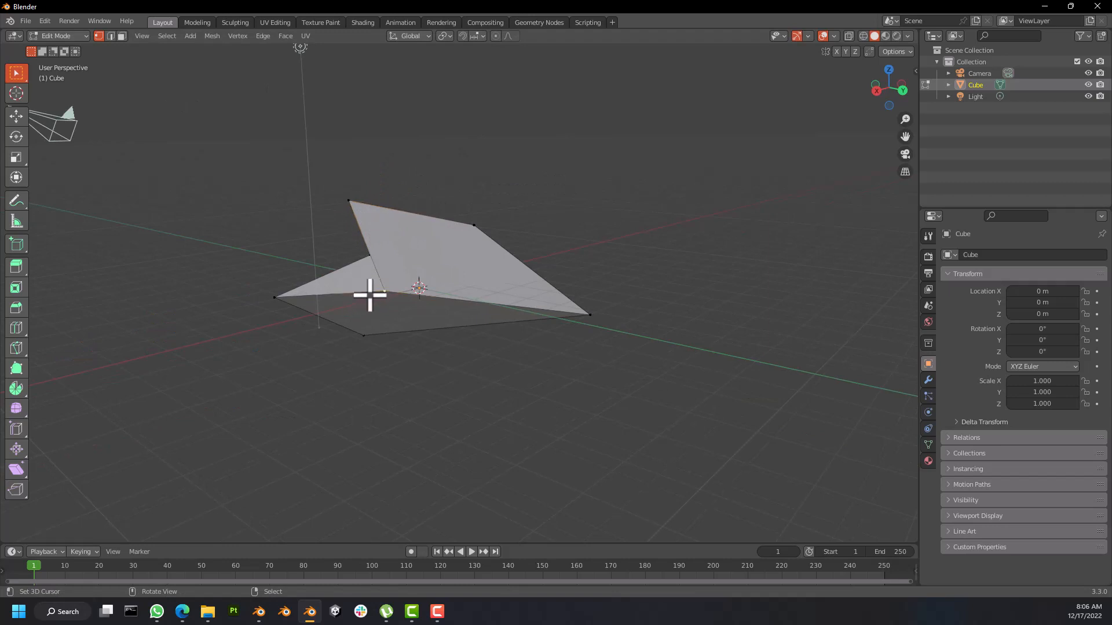
Step: Move the selected corner vertex of the reshaped cube downward and inward in two free moves
middle_click_drag(370, 295, 350, 259)
key("g")
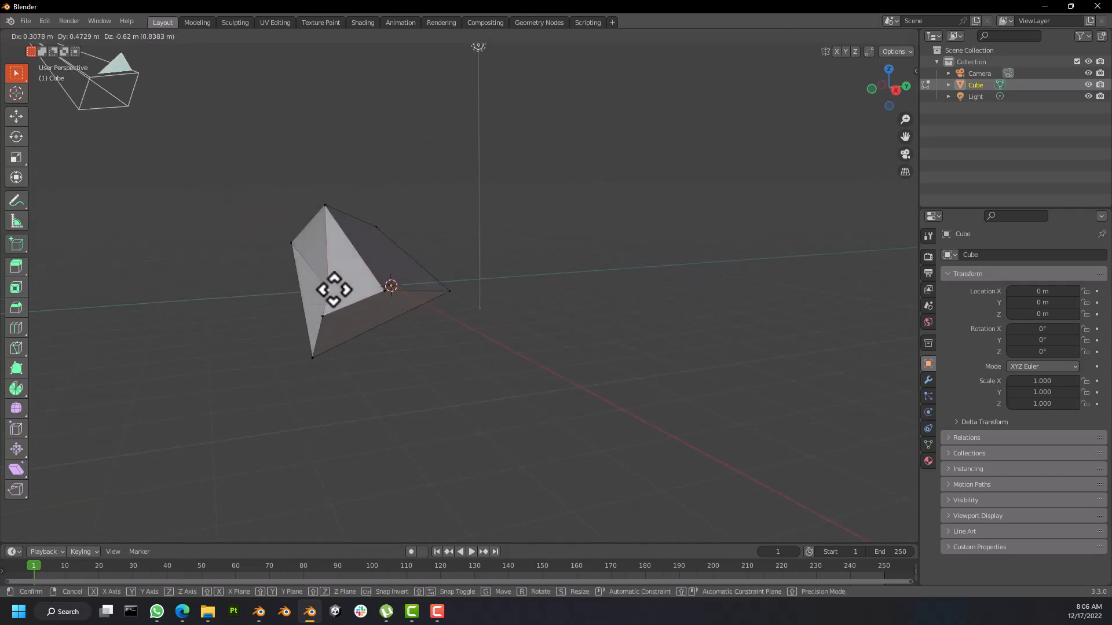
left_click(336, 287)
key("g")
left_click(381, 280)
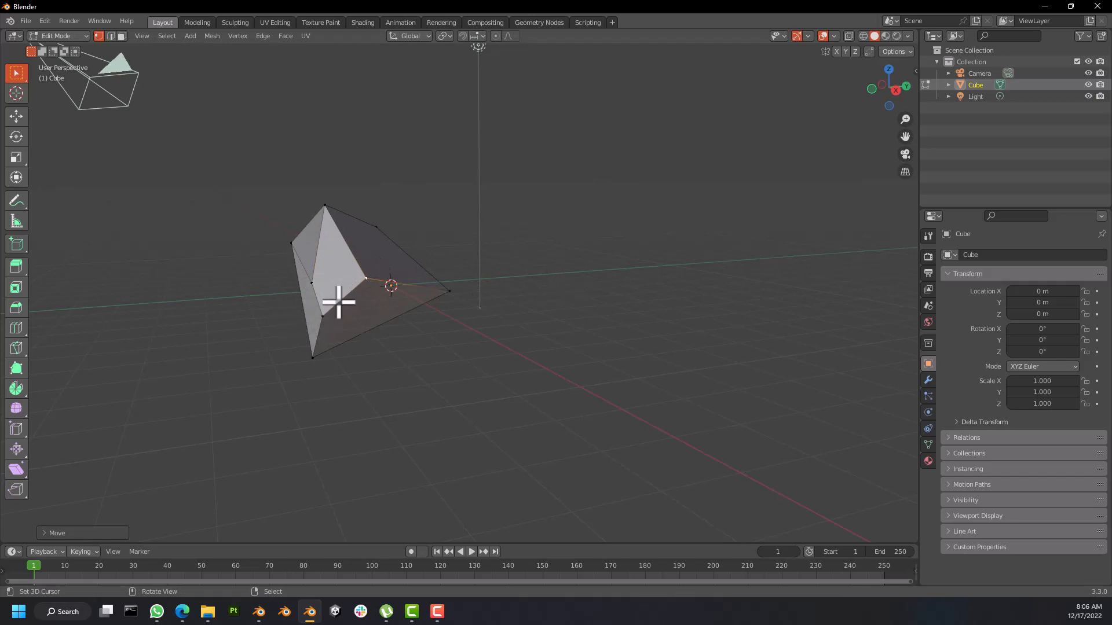
middle_click_drag(355, 302, 395, 319)
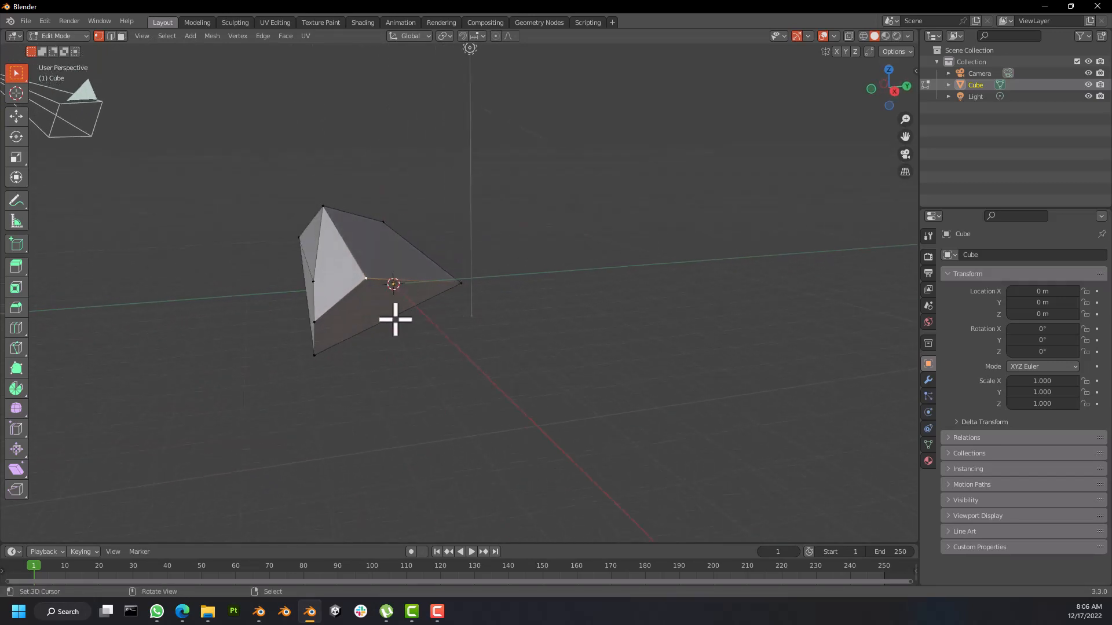
middle_click_drag(320, 298, 382, 289)
Step: Return to Object Mode and delete the reshaped cube from the scene
key("Tab")
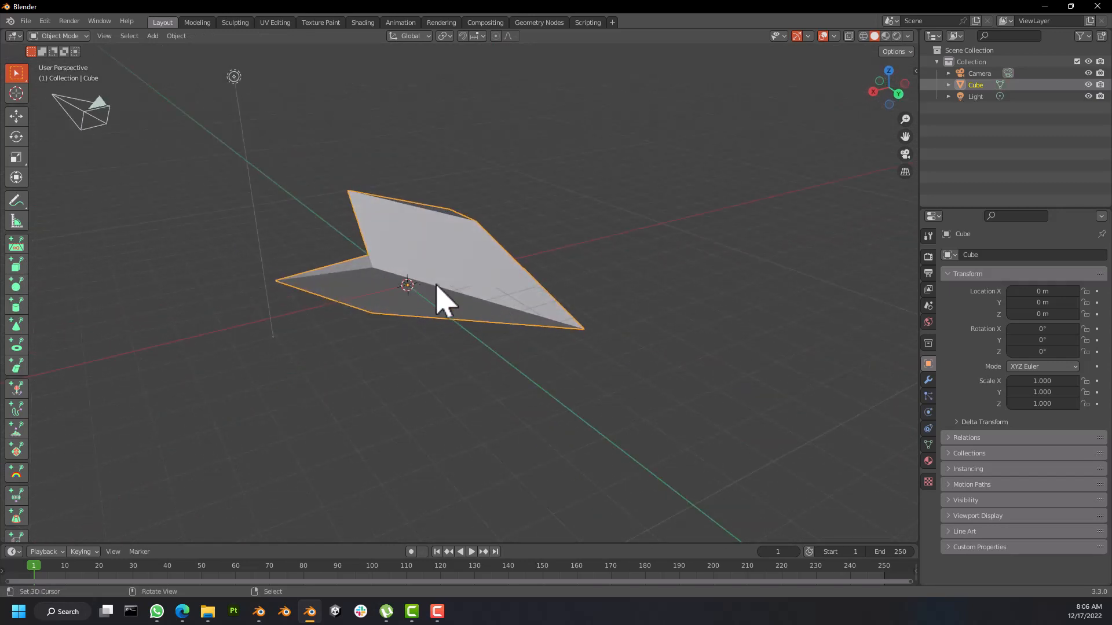
key("x")
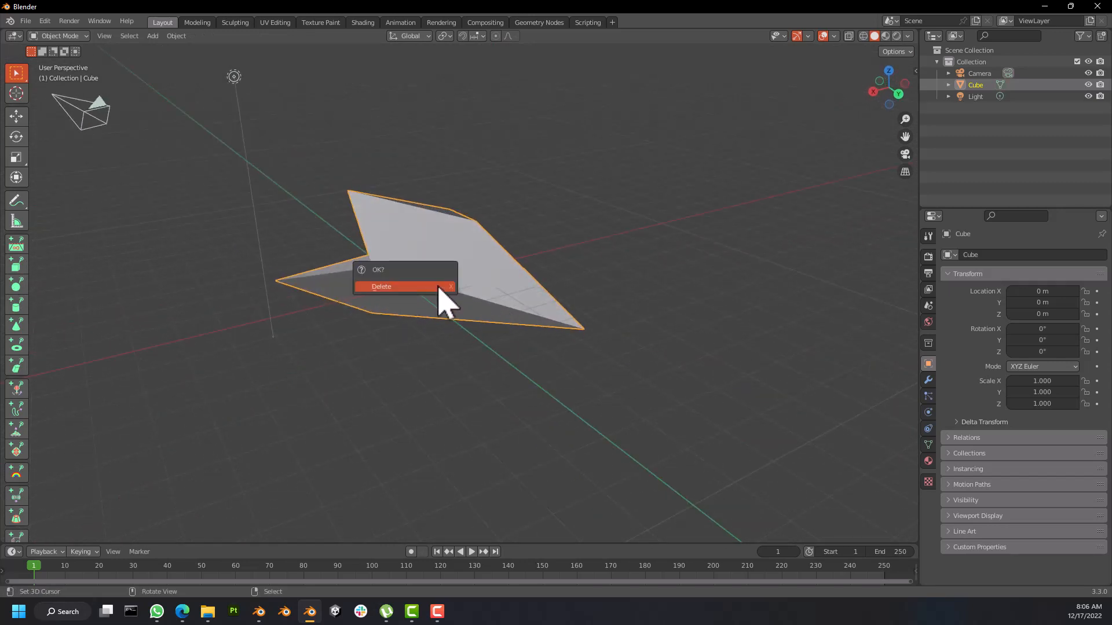
left_click(404, 289)
mouse_move(405, 298)
middle_mouse_down()
mouse_move(416, 293)
mouse_move(405, 286)
middle_mouse_up()
middle_click_drag(490, 325, 362, 316)
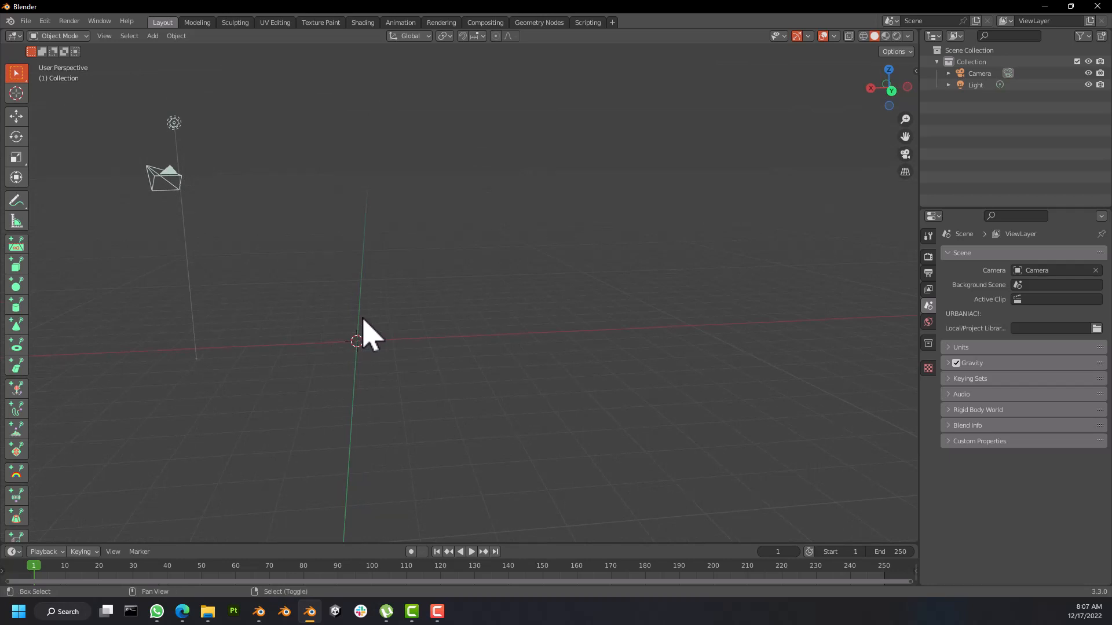
Step: Examine the categories of objects that can be added to the scene, from meshes and curves to images, lights, cameras and speakers
key("shift+a")
mouse_move(363, 319)
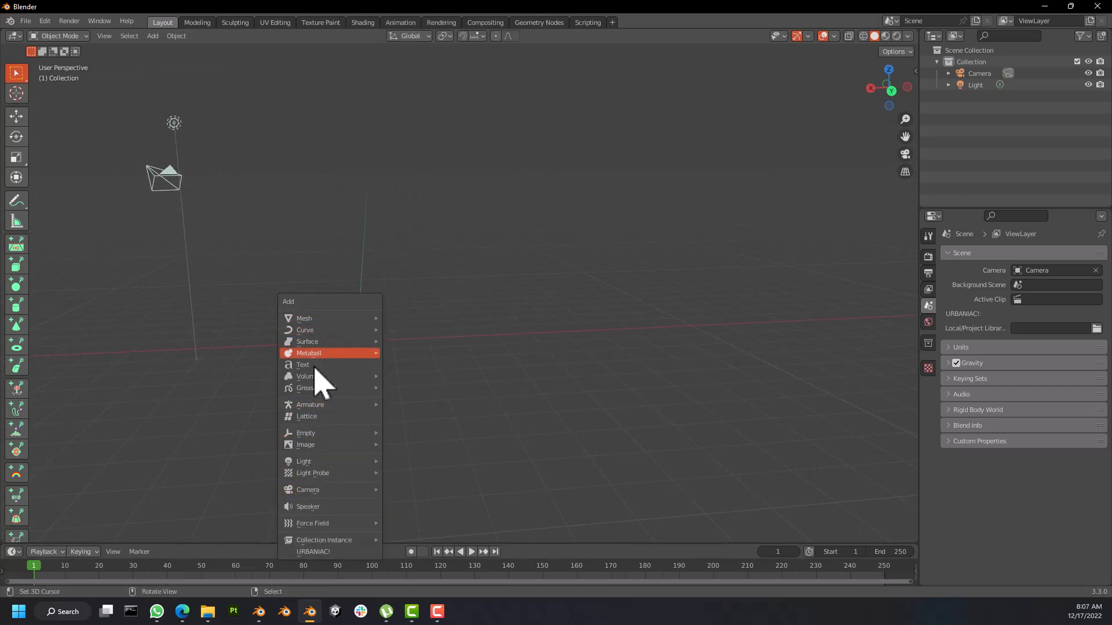
mouse_move(305, 319)
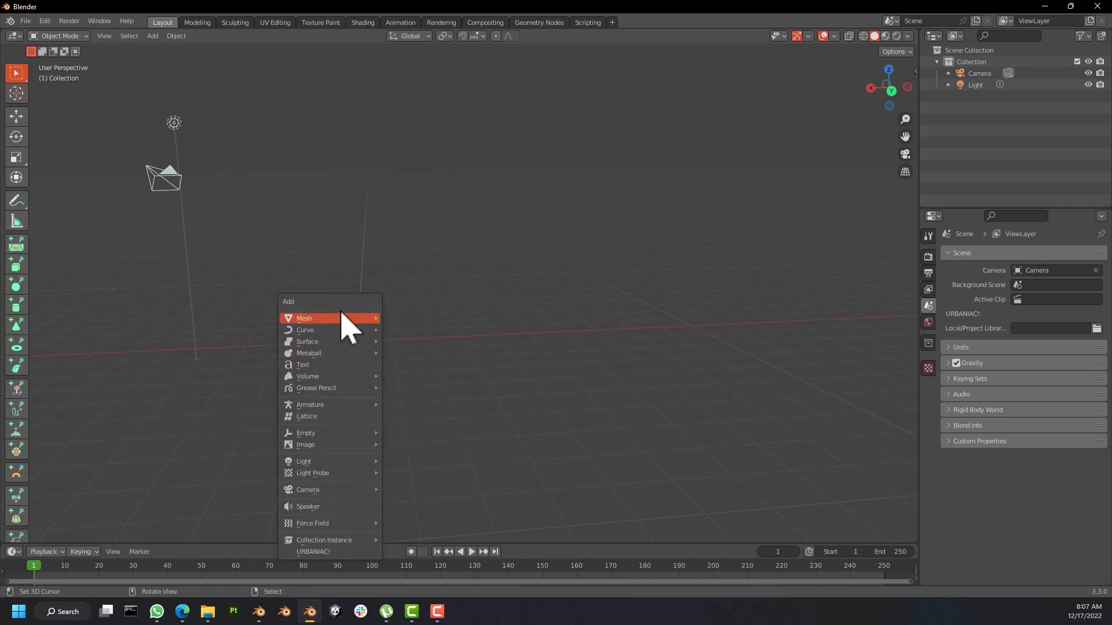
left_click(153, 36)
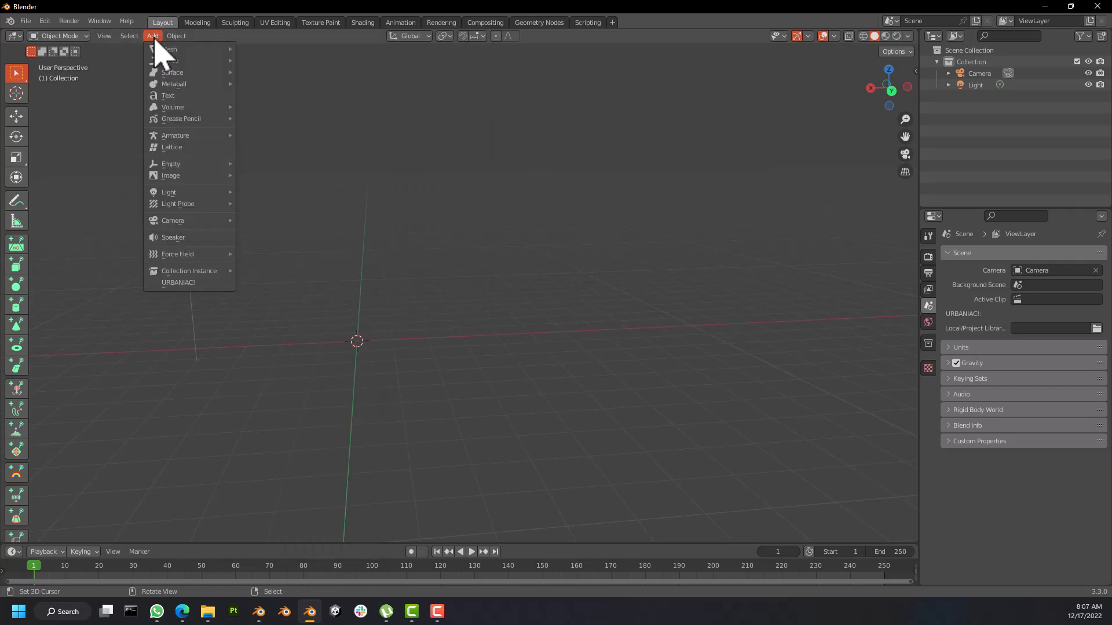
mouse_move(160, 49)
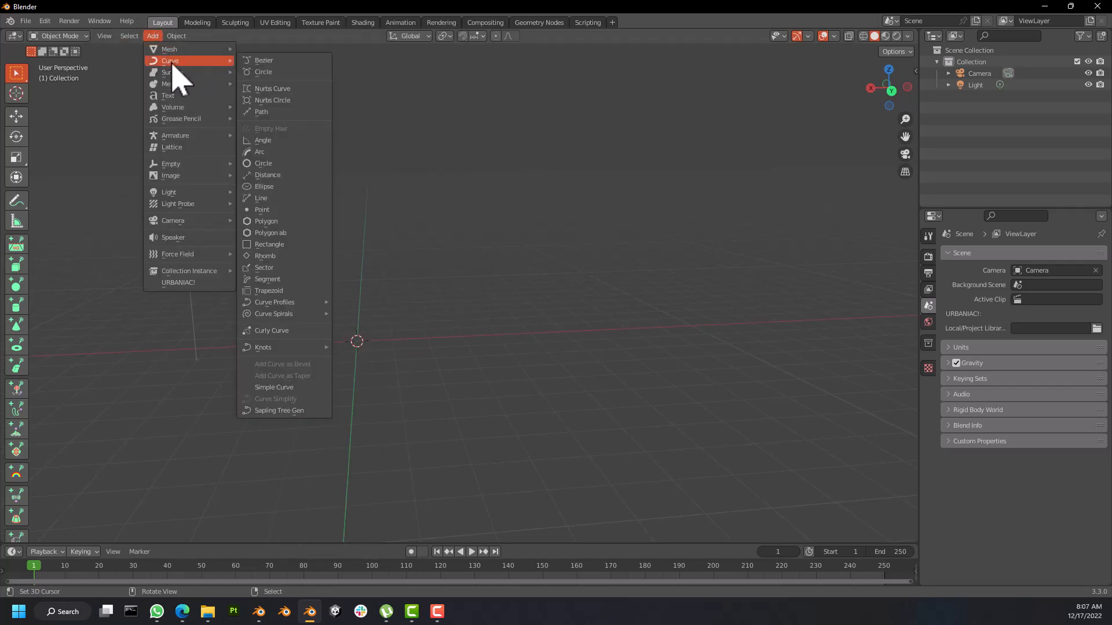
mouse_move(187, 72)
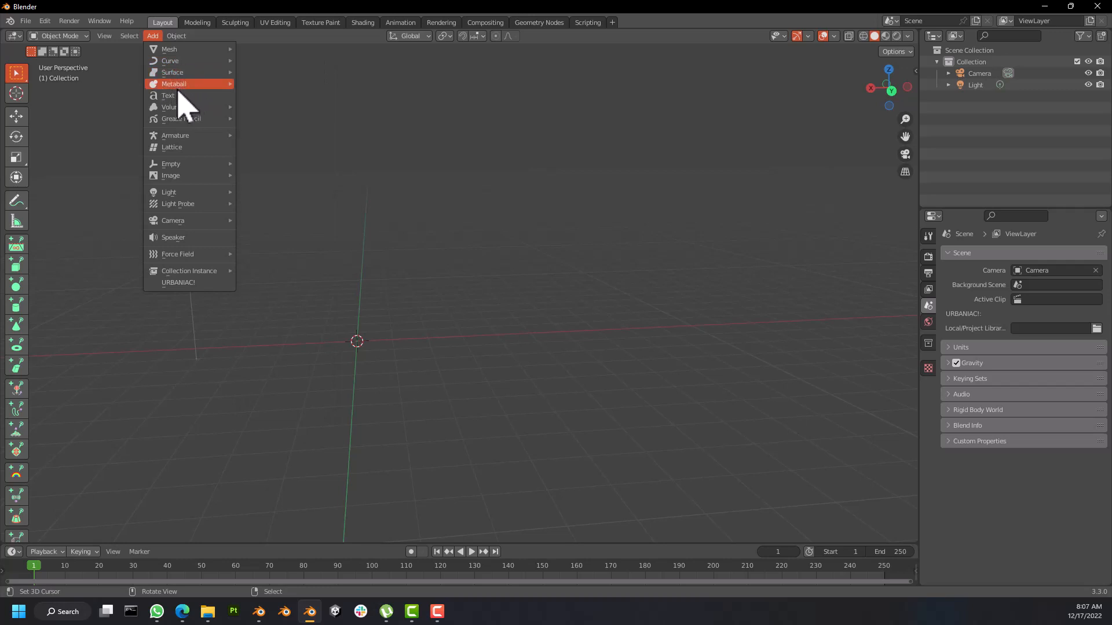
mouse_move(178, 110)
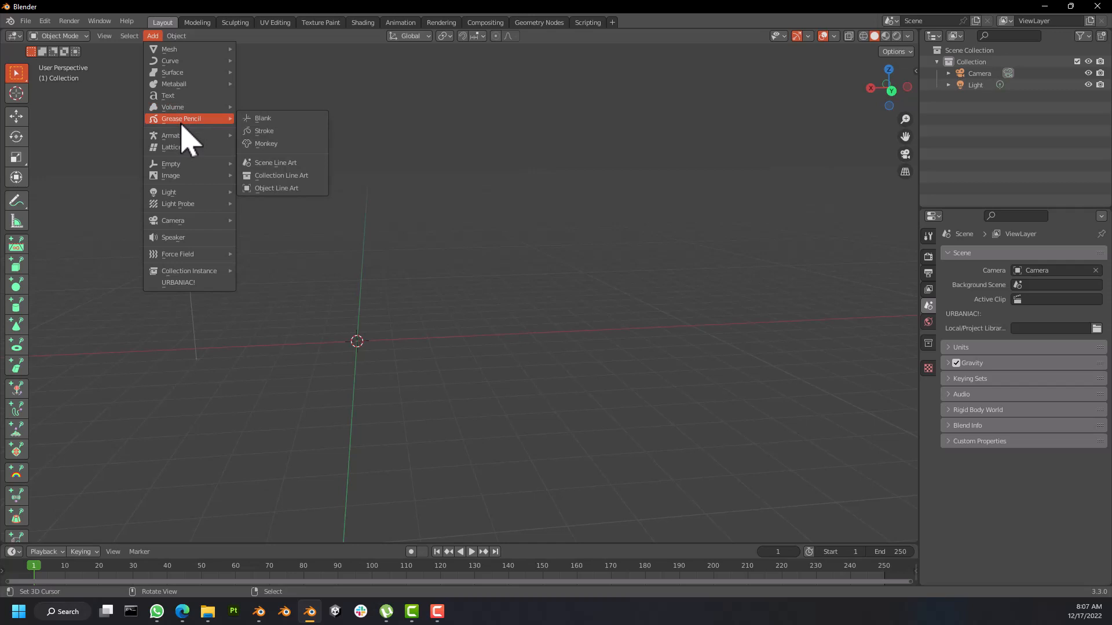
mouse_move(177, 141)
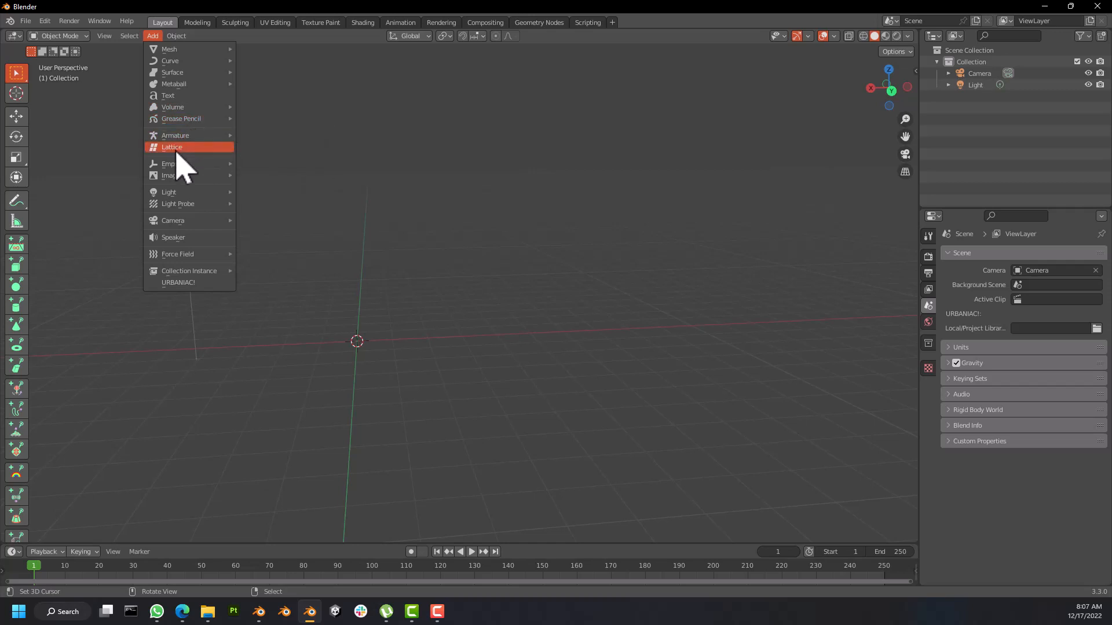
mouse_move(177, 167)
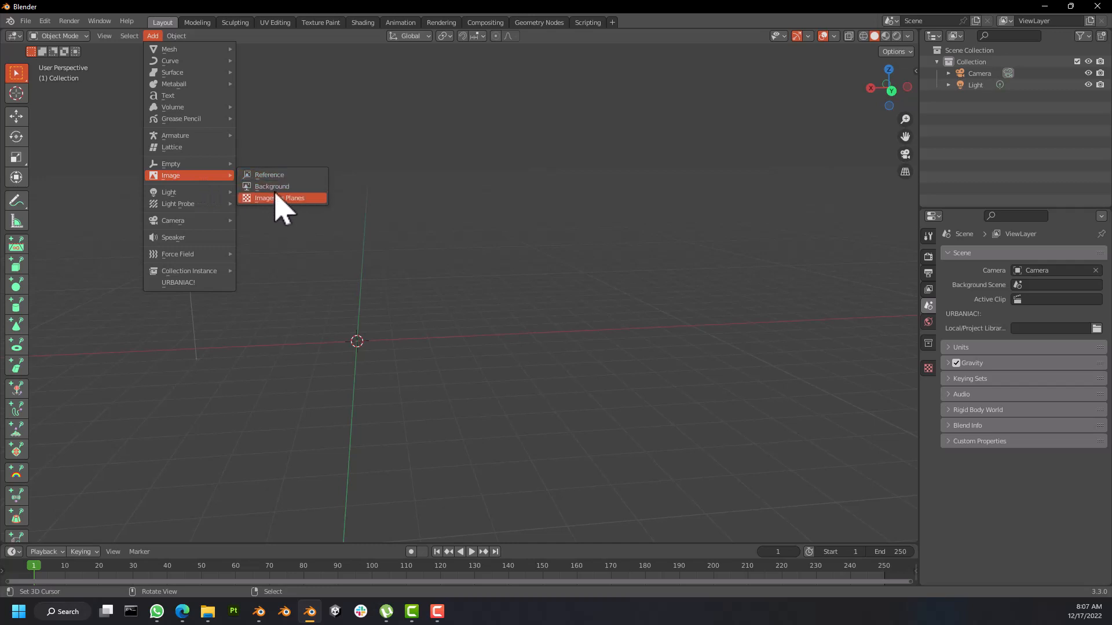
mouse_move(192, 196)
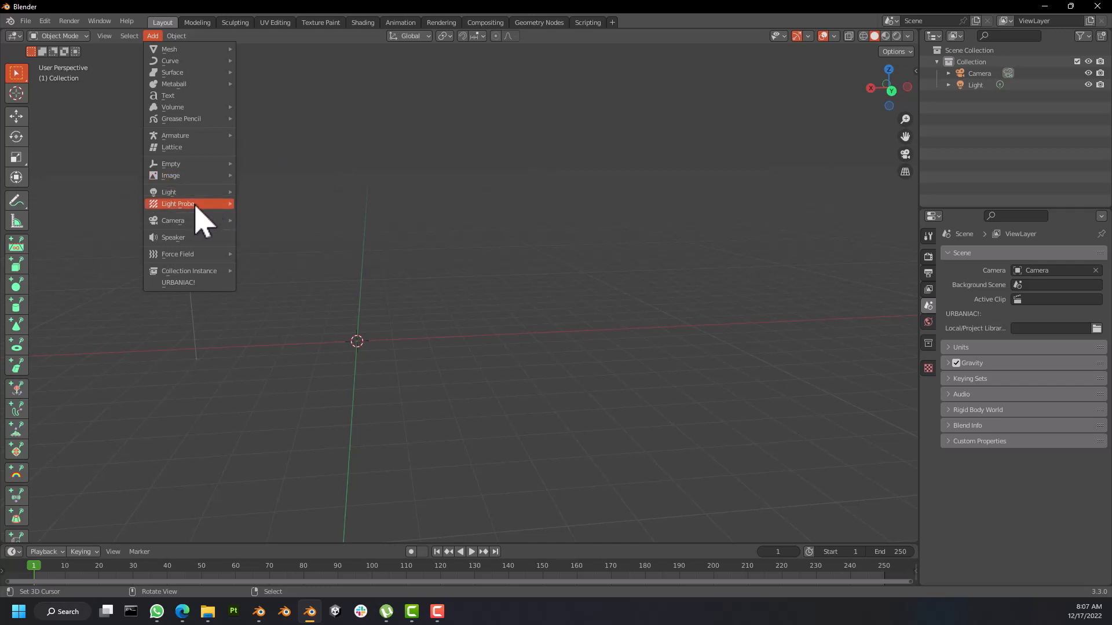
mouse_move(176, 222)
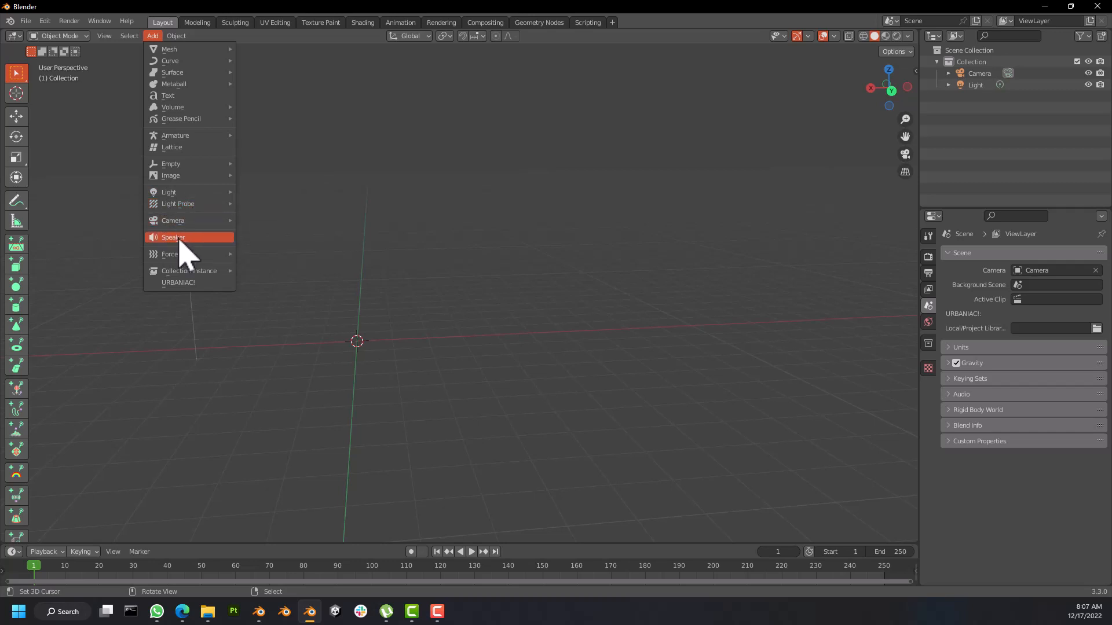
mouse_move(181, 275)
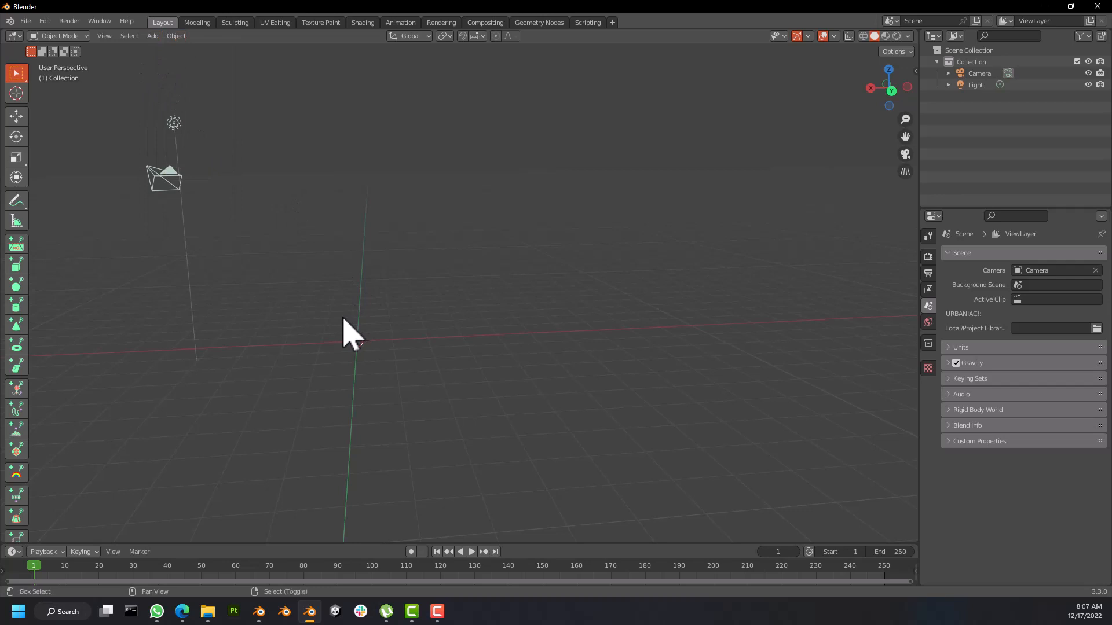
Step: Add a mesh plane at the scene's origin
key("shift+a")
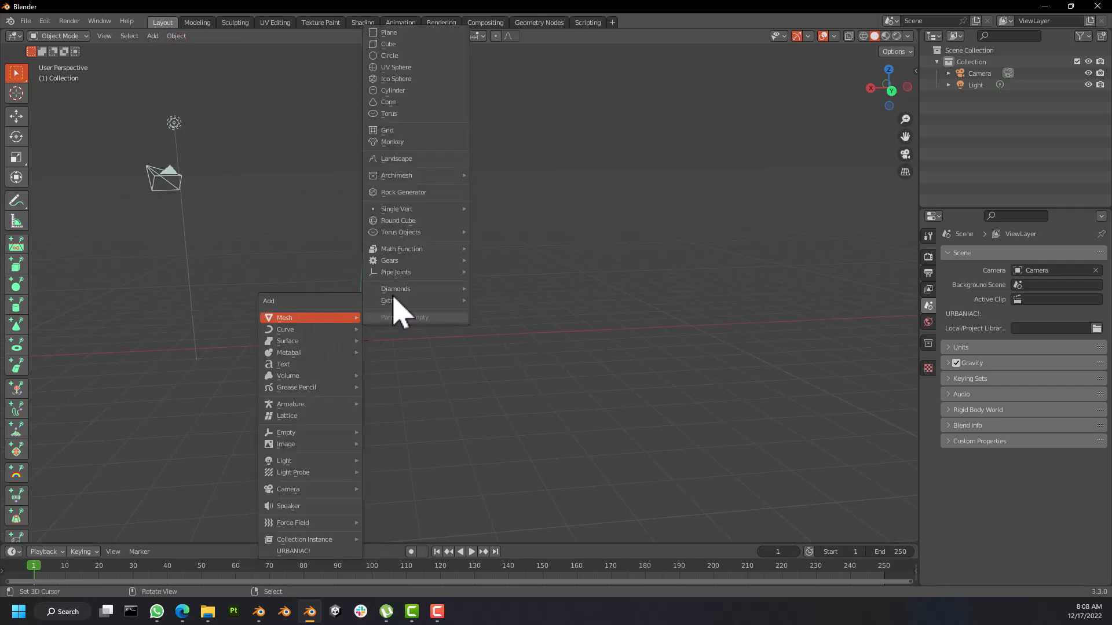
left_click(398, 33)
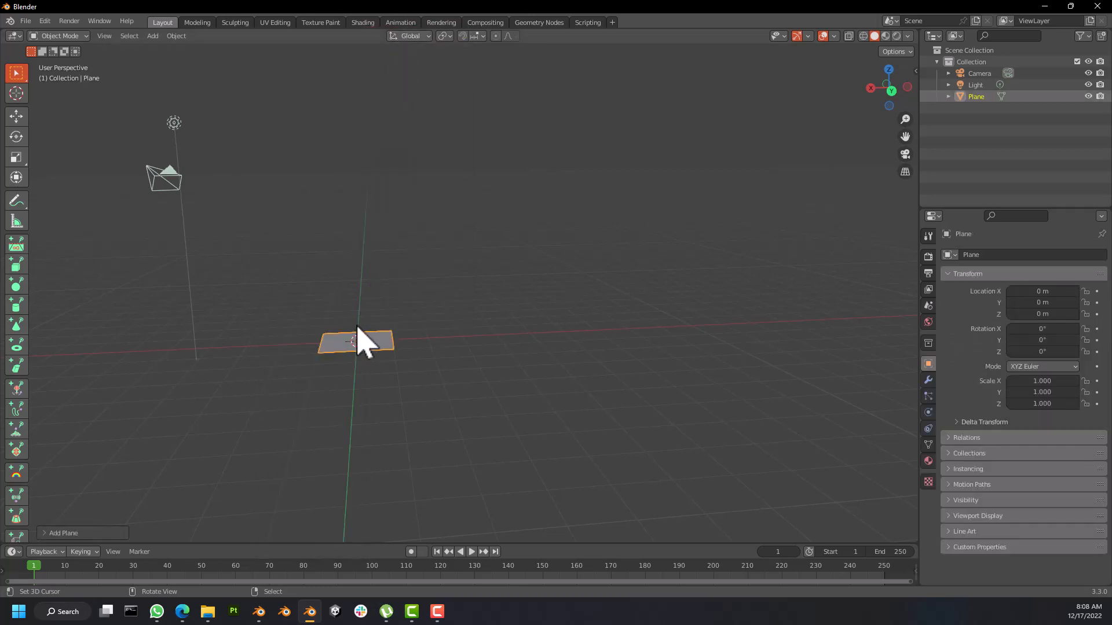
middle_click_drag(411, 342, 437, 333)
scroll(404, 352, "down", 7)
scroll(403, 352, "up", 3)
Step: Try moving one corner vertex of the plane in Edit Mode, cancel the move and return to Object Mode
key("Tab")
left_click(612, 307)
key("g")
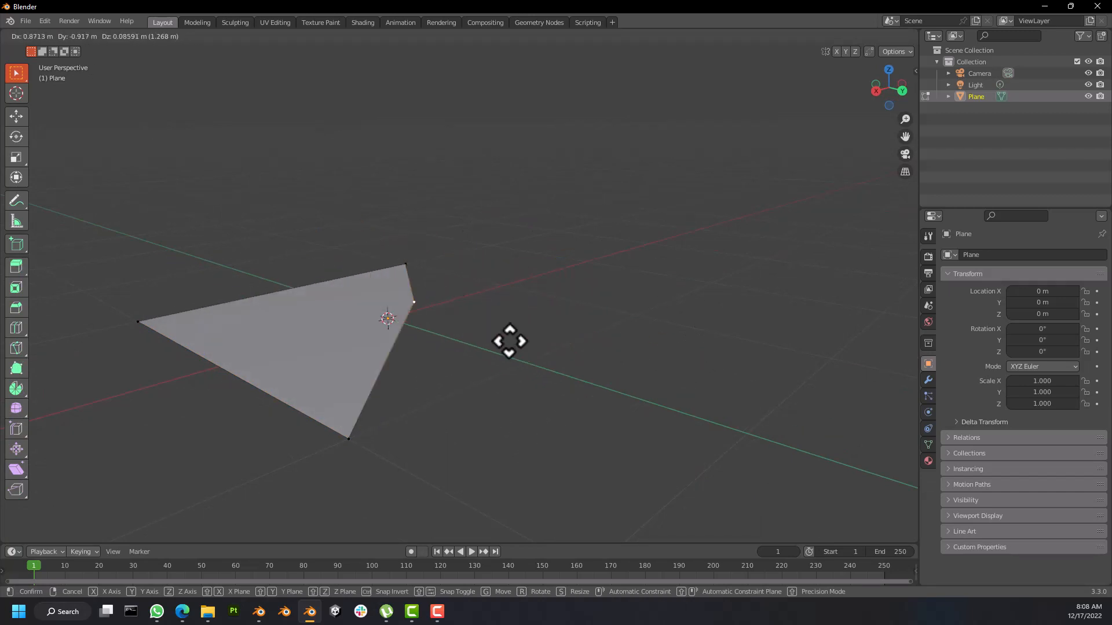
right_click(558, 329)
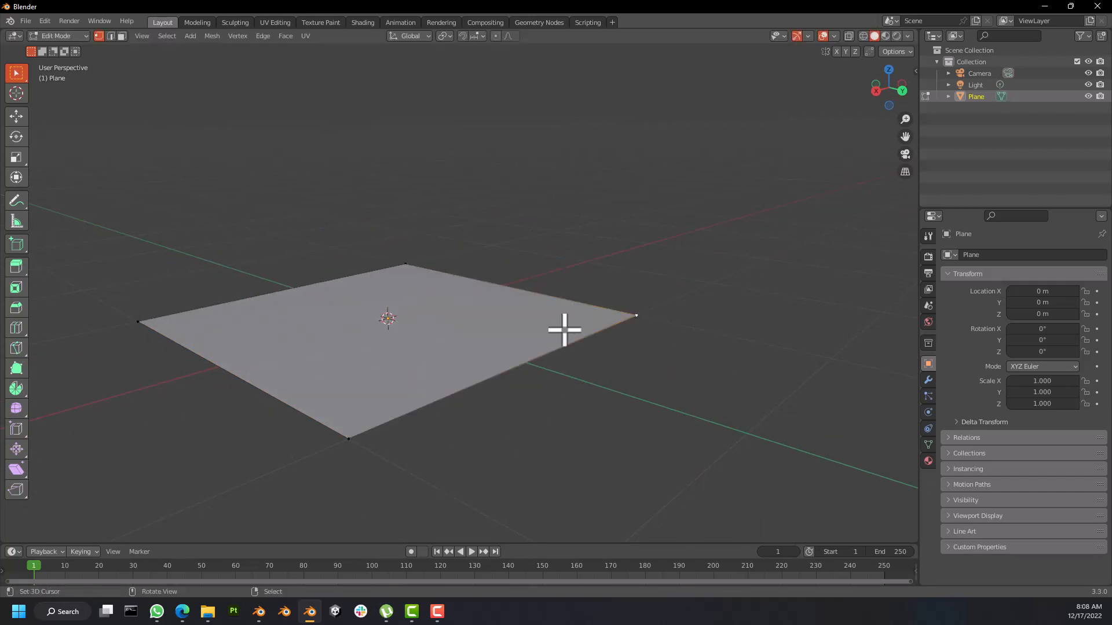
key("Tab")
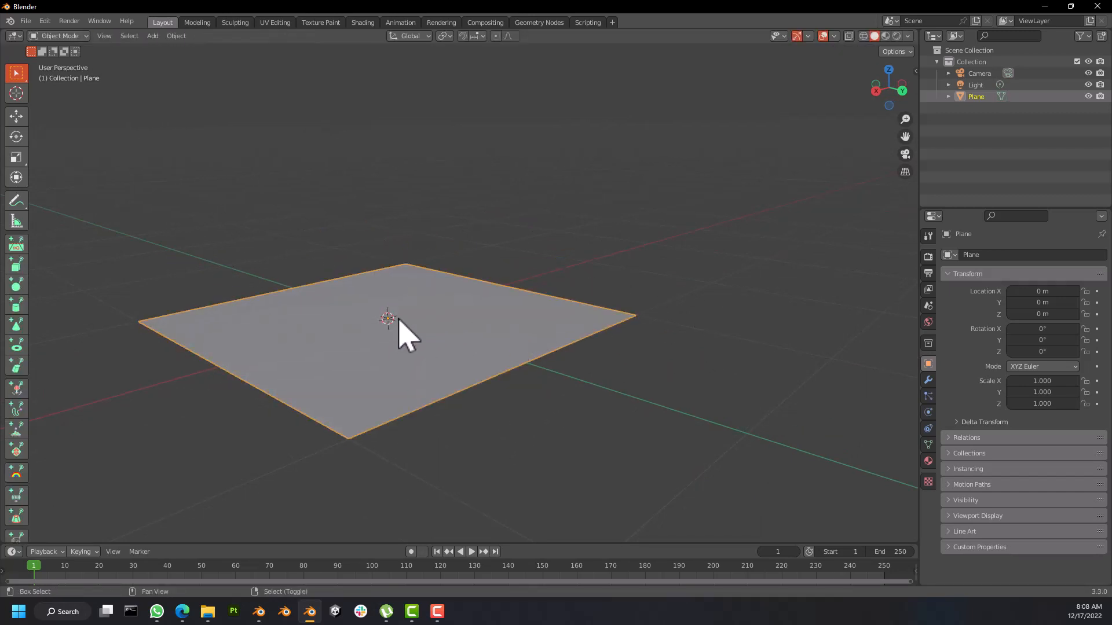
Step: Add a mesh cube at the plane's centre and scale it down uniformly to about 0.217
key("shift+a")
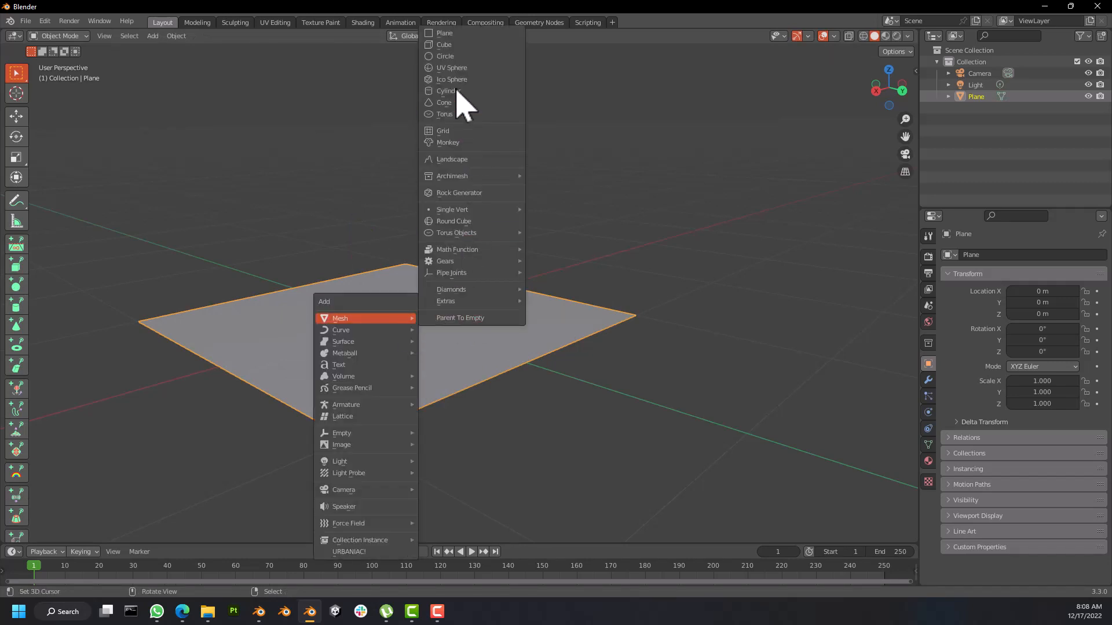
left_click(454, 44)
scroll(440, 286, "down", 5)
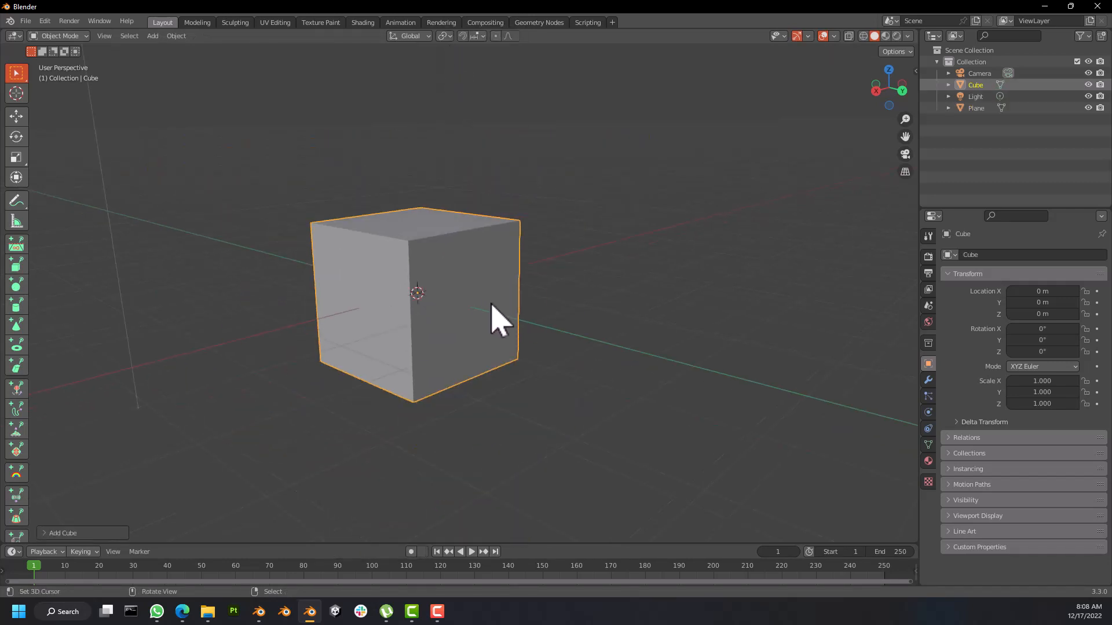
scroll(528, 311, "up", 3)
key("s")
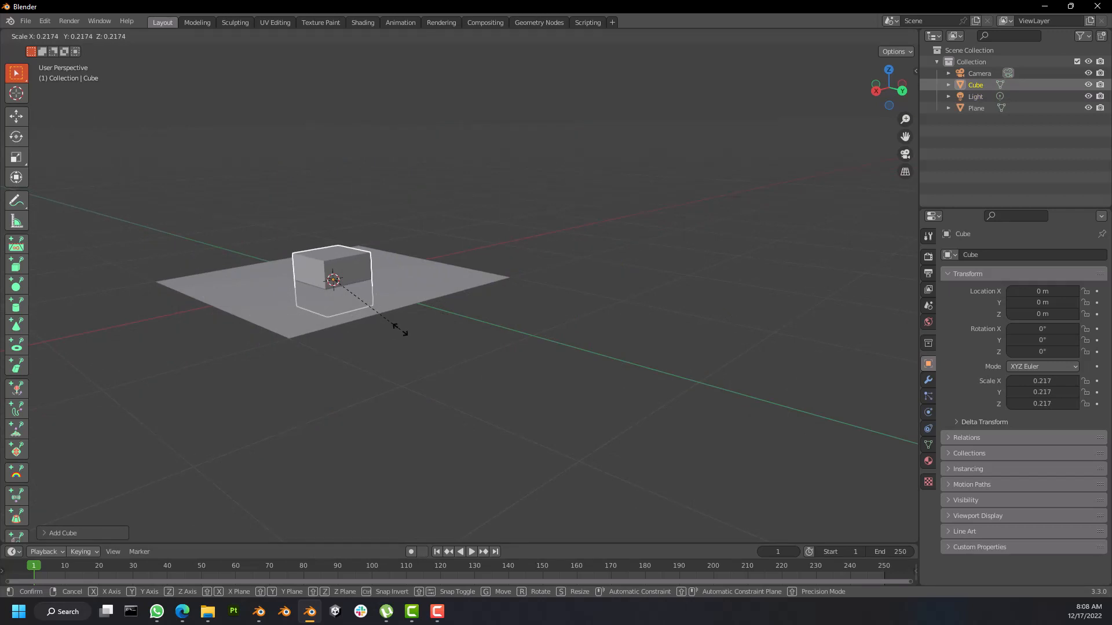
left_click(399, 330)
Step: Move the small cube up along the Z axis by about 0.212 m so it sits on the plane
middle_click_drag(323, 318, 253, 322)
scroll(317, 288, "up", 5)
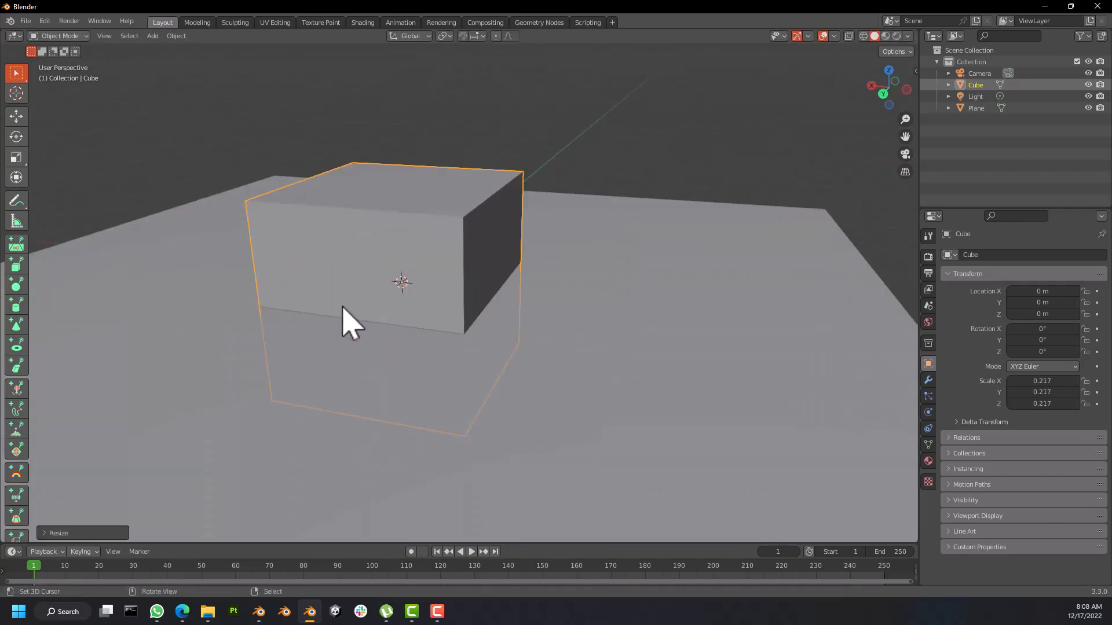
key("g")
key("z")
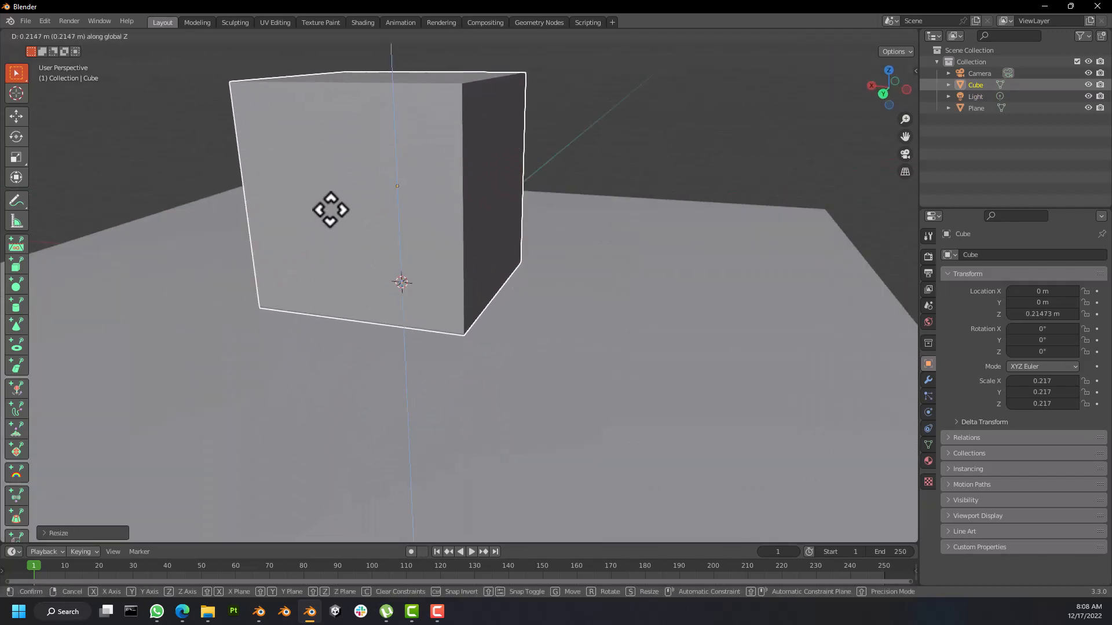
left_click(334, 223)
Step: Examine how the cube sits on the plane from several distances and viewing angles
scroll(367, 243, "down", 5)
middle_click_drag(497, 240, 422, 228)
scroll(370, 231, "up", 10)
scroll(355, 249, "down", 10)
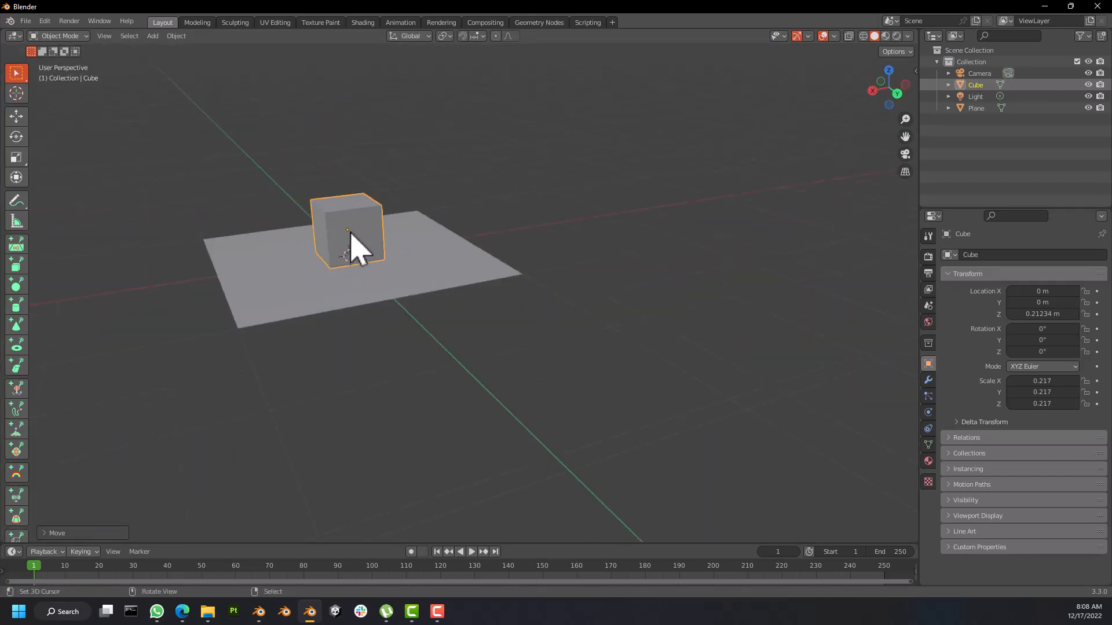
mouse_move(351, 237)
middle_mouse_down()
mouse_move(333, 278)
mouse_move(360, 241)
middle_mouse_up()
scroll(359, 240, "up", 4)
scroll(354, 225, "down", 4)
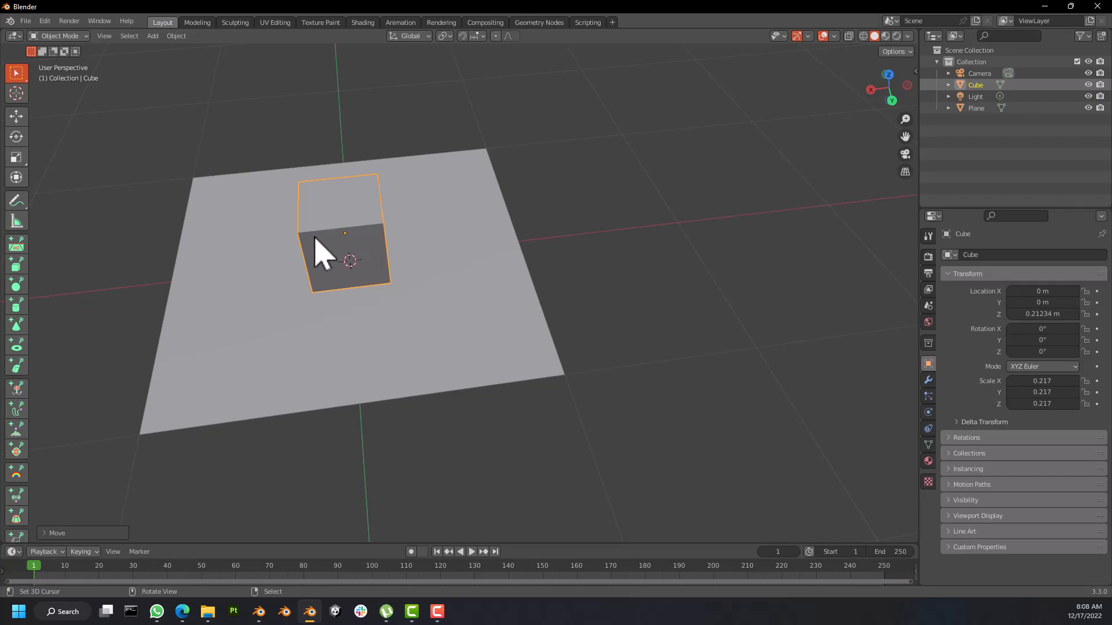
middle_click_drag(322, 253, 355, 231)
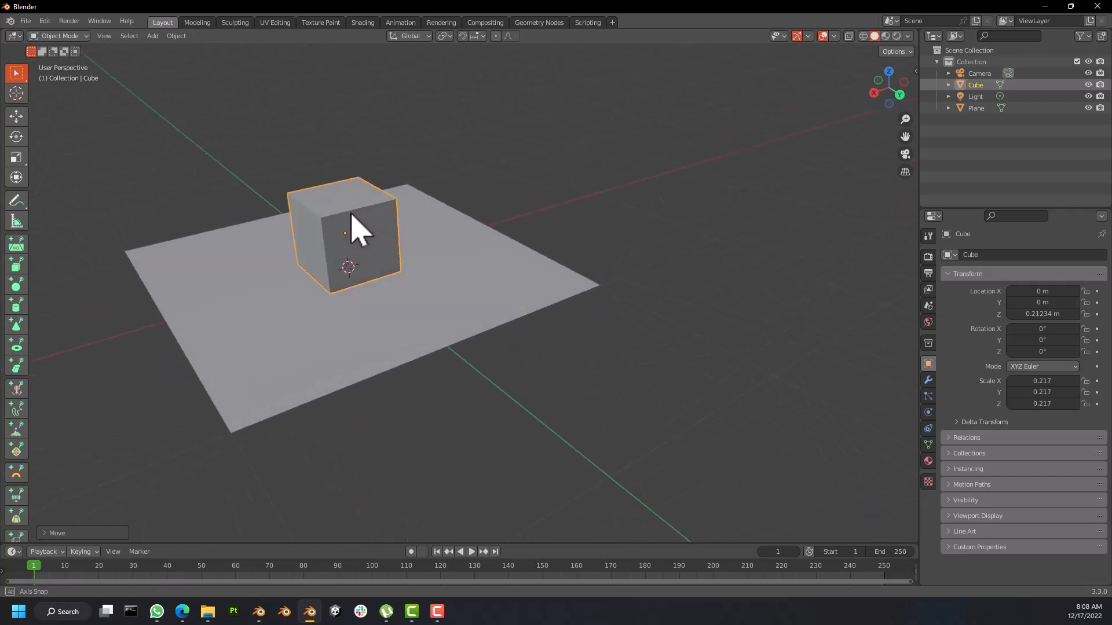
Step: Add a mesh circle at the scene's origin in Object Mode
left_click(54, 37)
key("shift+a")
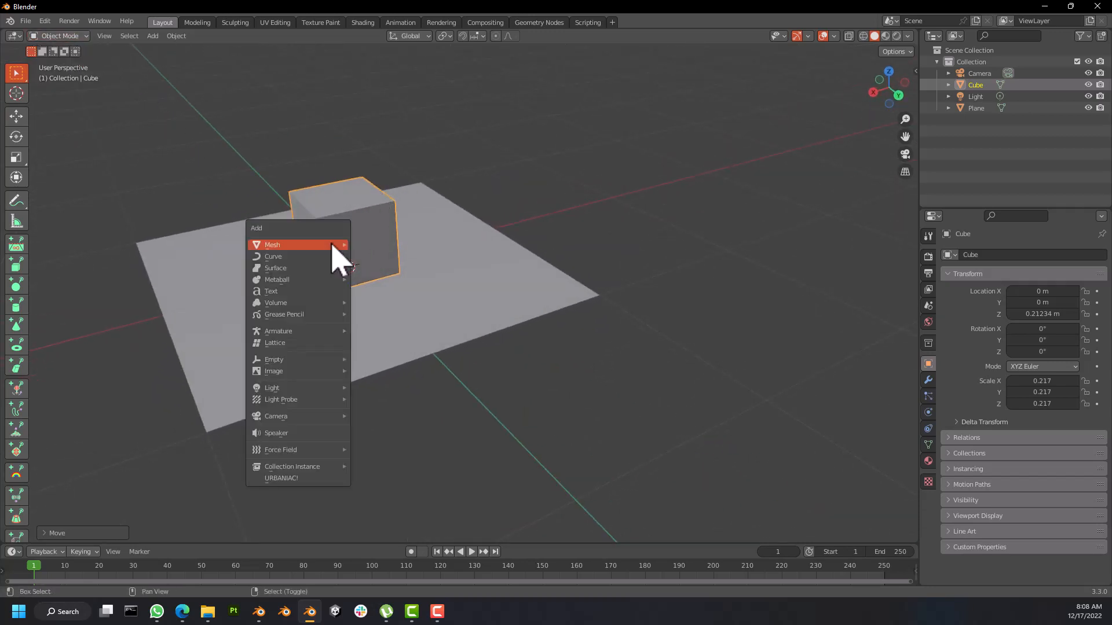
mouse_move(342, 246)
left_click(387, 270)
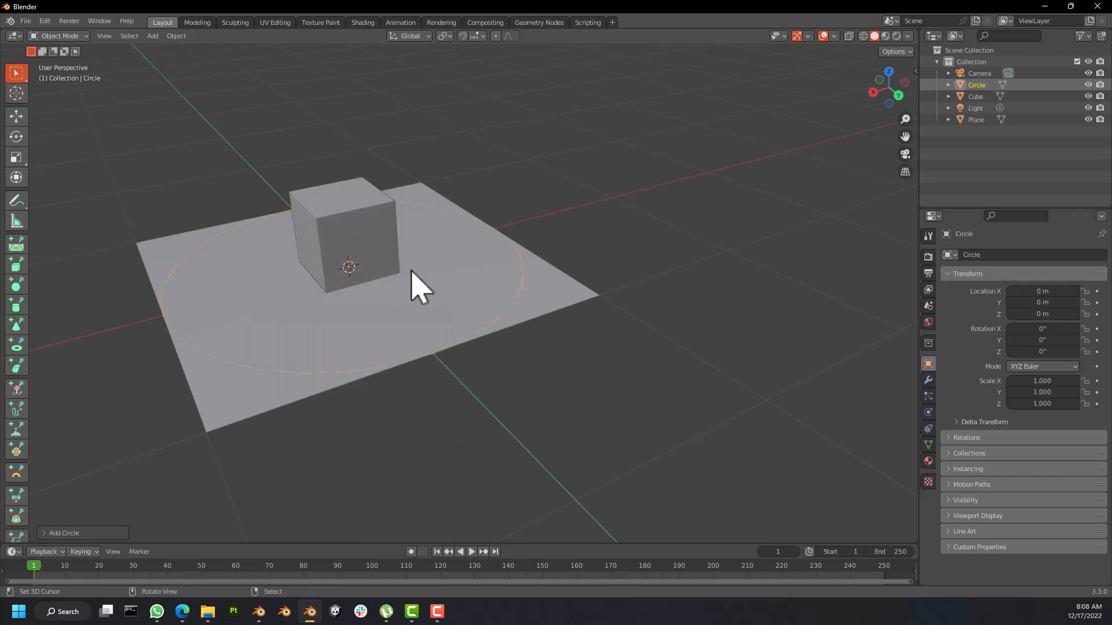
Step: Raise the circle along the Z axis by about 0.633 m so it floats above the cube
middle_click_drag(471, 285, 512, 277)
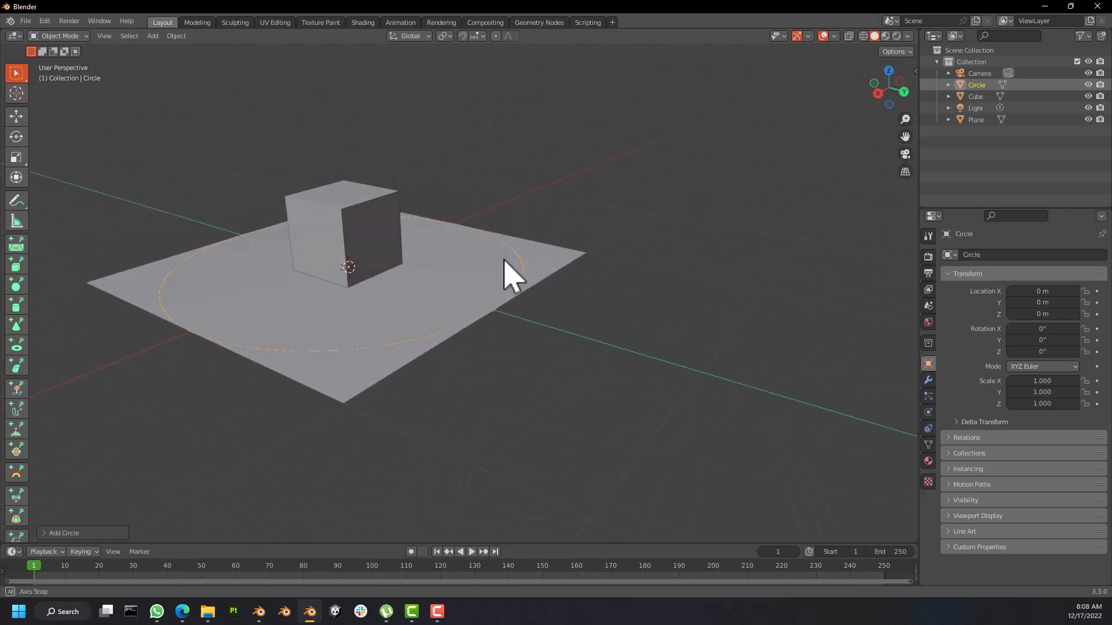
key("g")
key("z")
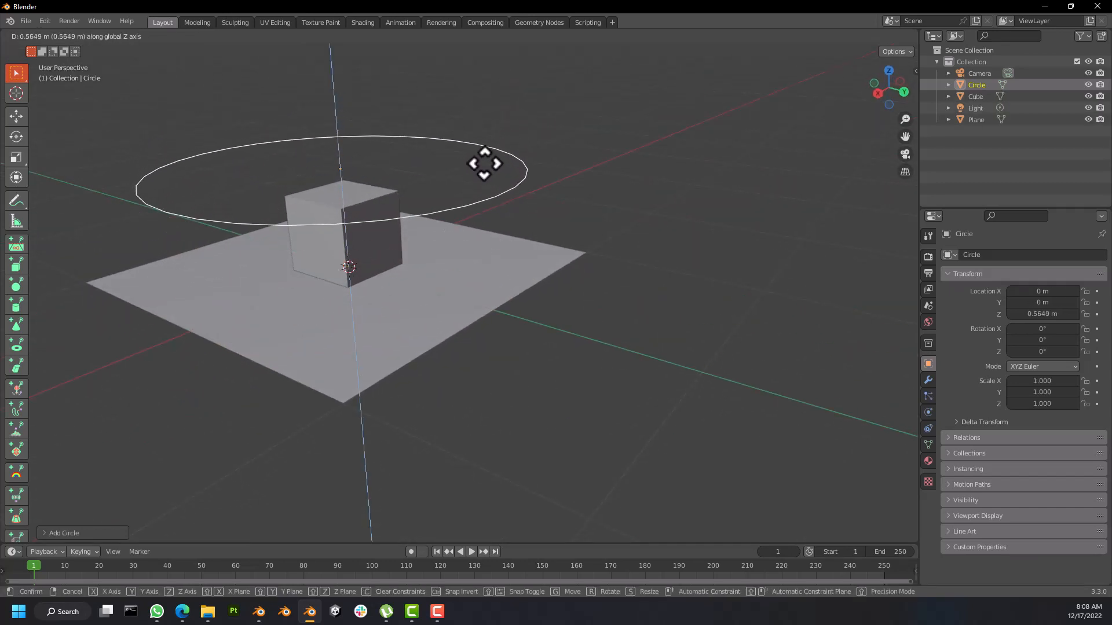
left_click(514, 174)
middle_click_drag(513, 174, 479, 174)
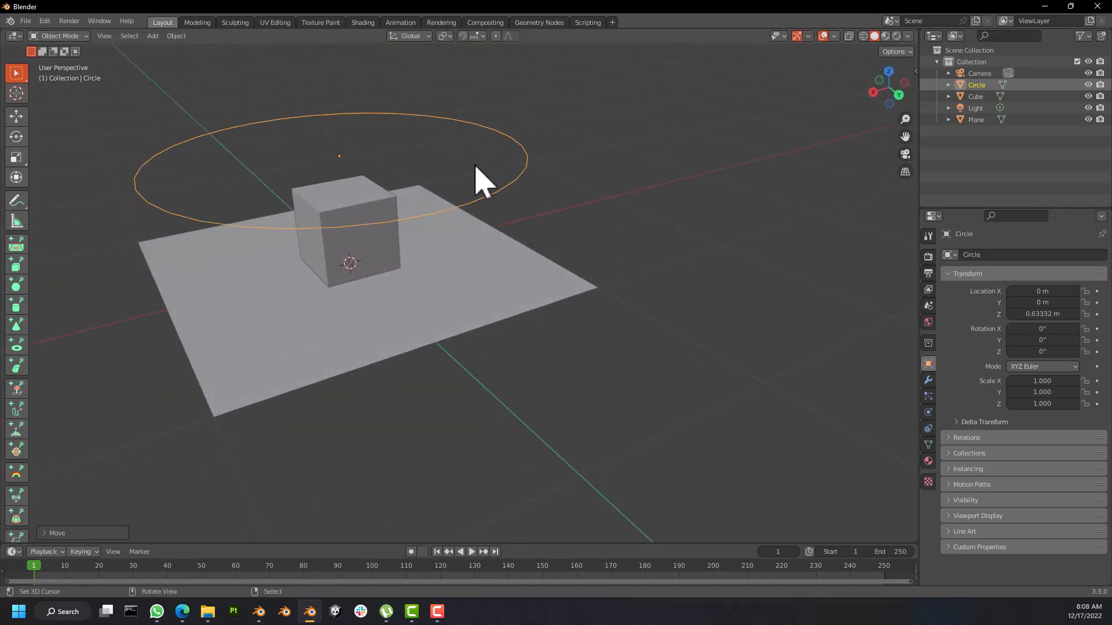
Step: In Edit Mode, extrude the floating circle's edge loop and scale it inward to form a flat ring
key("Tab")
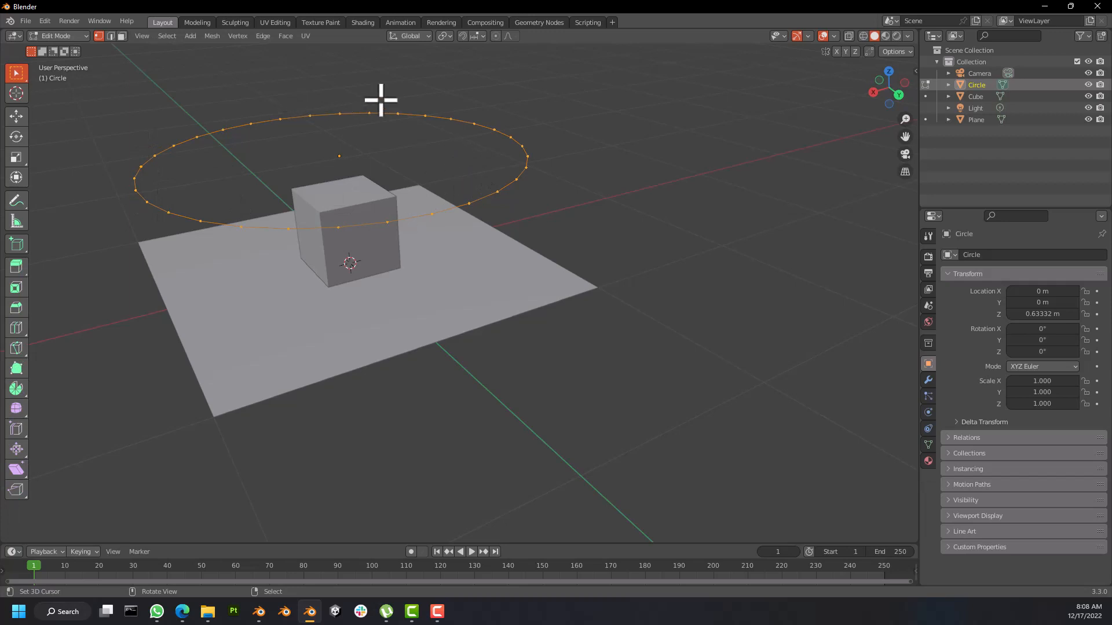
middle_click_drag(355, 155, 423, 157)
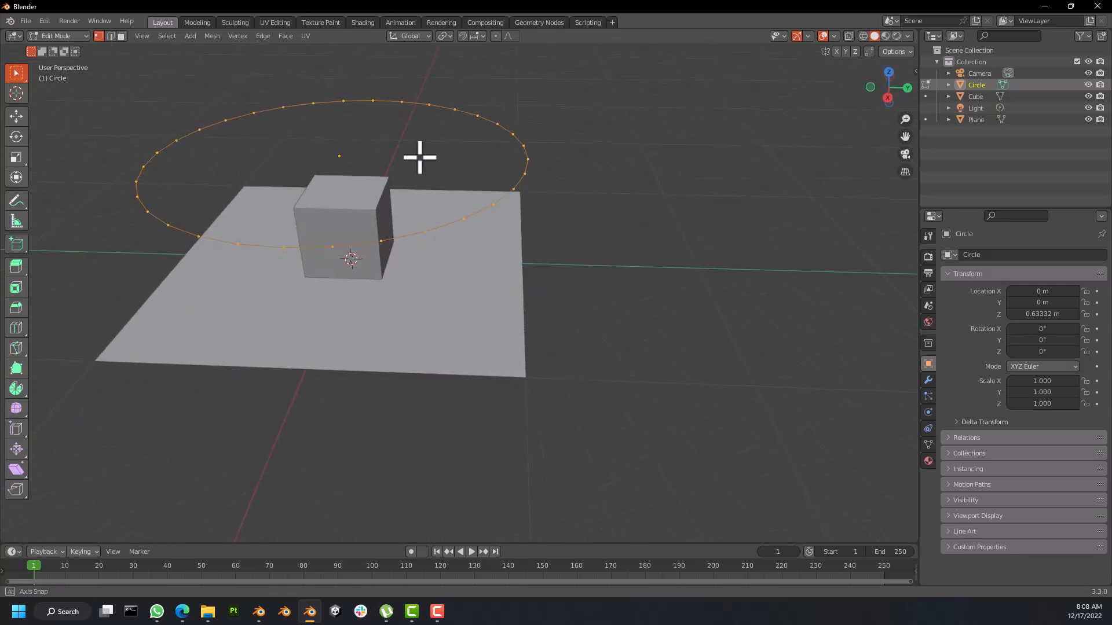
key("e")
right_click(440, 178)
key("s")
left_click(474, 200)
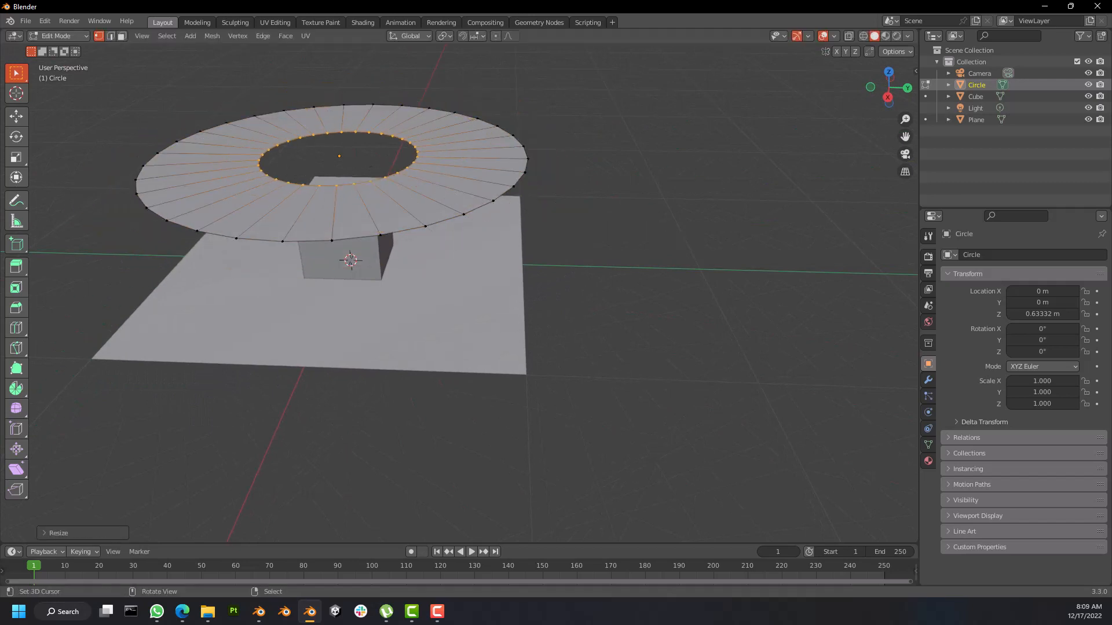
Step: Extrude the ring's inner edge loop upward and scale its top in to form a tapered cone
scroll(457, 179, "down", 8)
scroll(432, 258, "down", 1)
key("e")
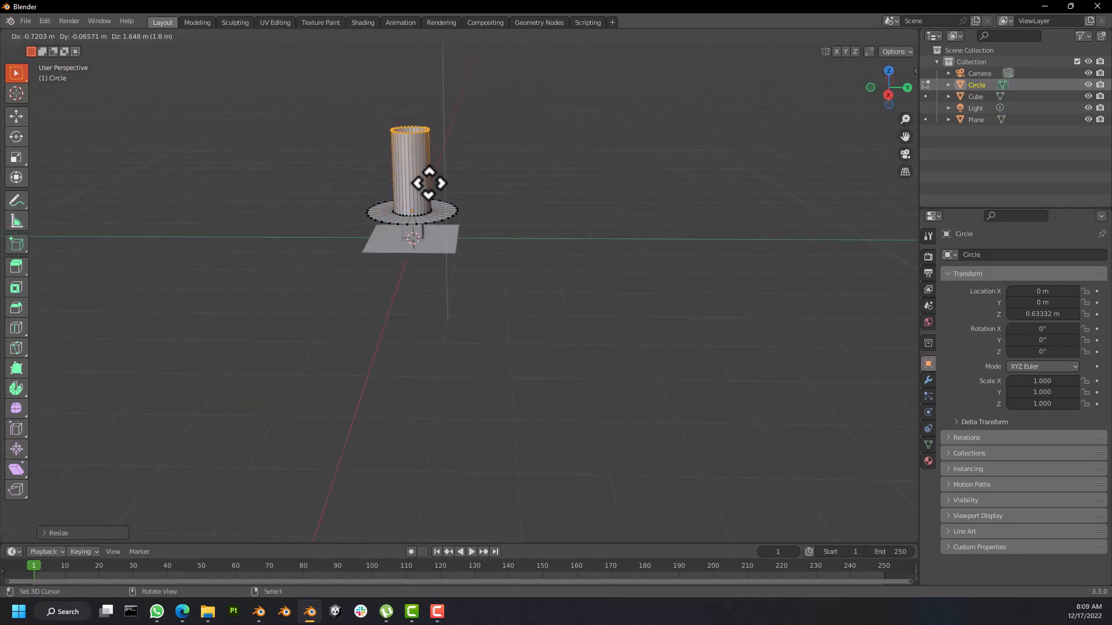
left_click(432, 210)
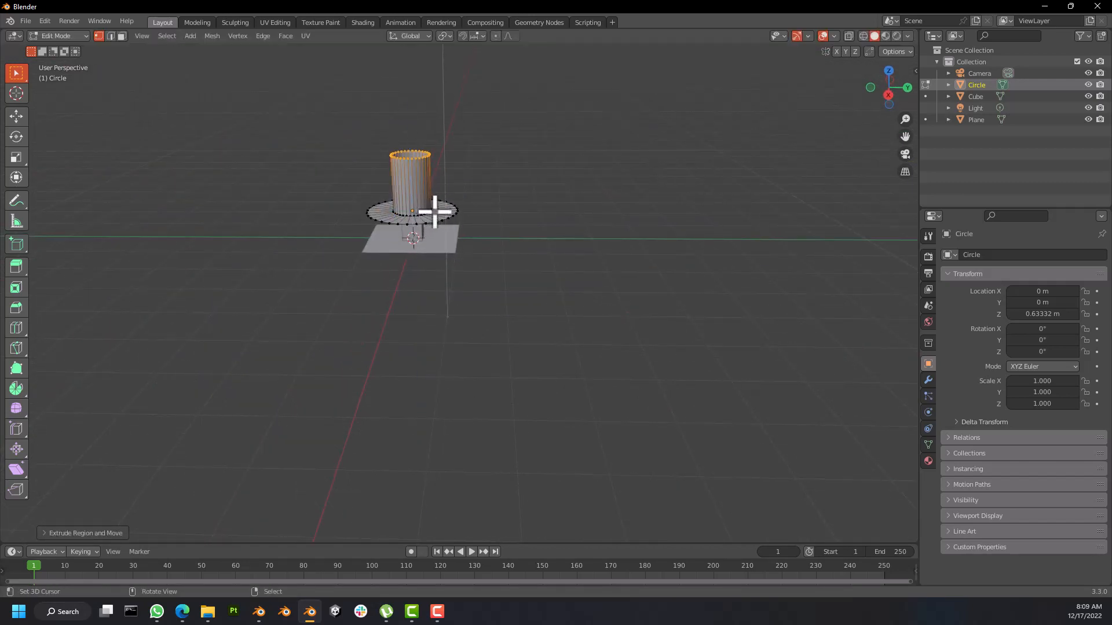
scroll(456, 234, "up", 1)
key("s")
left_click(476, 184)
Step: Extrude the outer edge loop of the hat's brim slightly downward to give the brim a rim
scroll(442, 218, "up", 5)
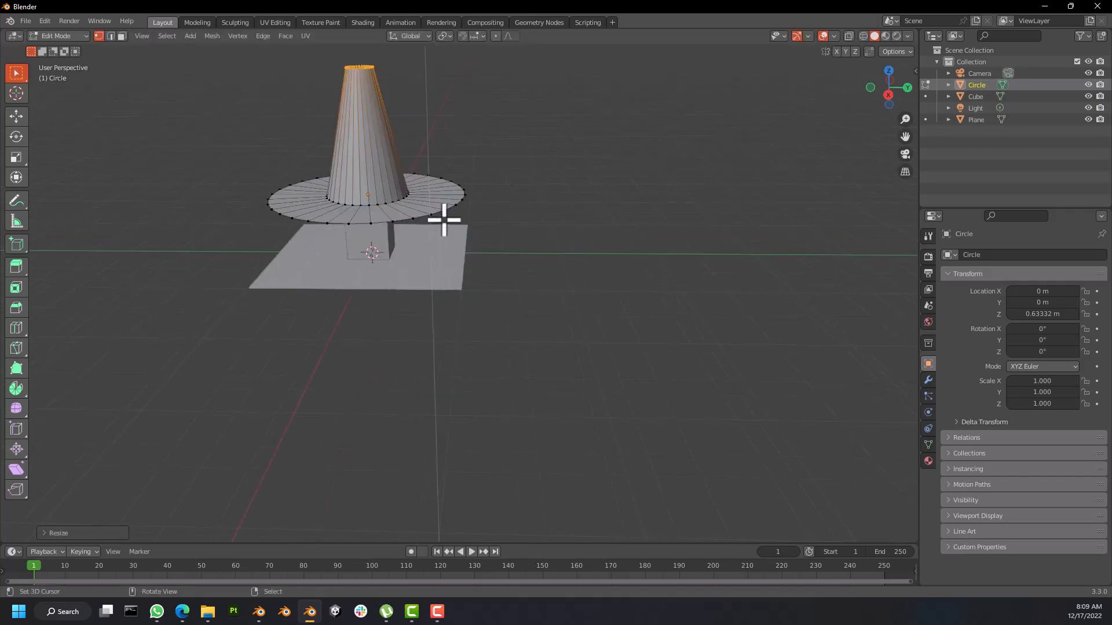
left_click(418, 208, "alt")
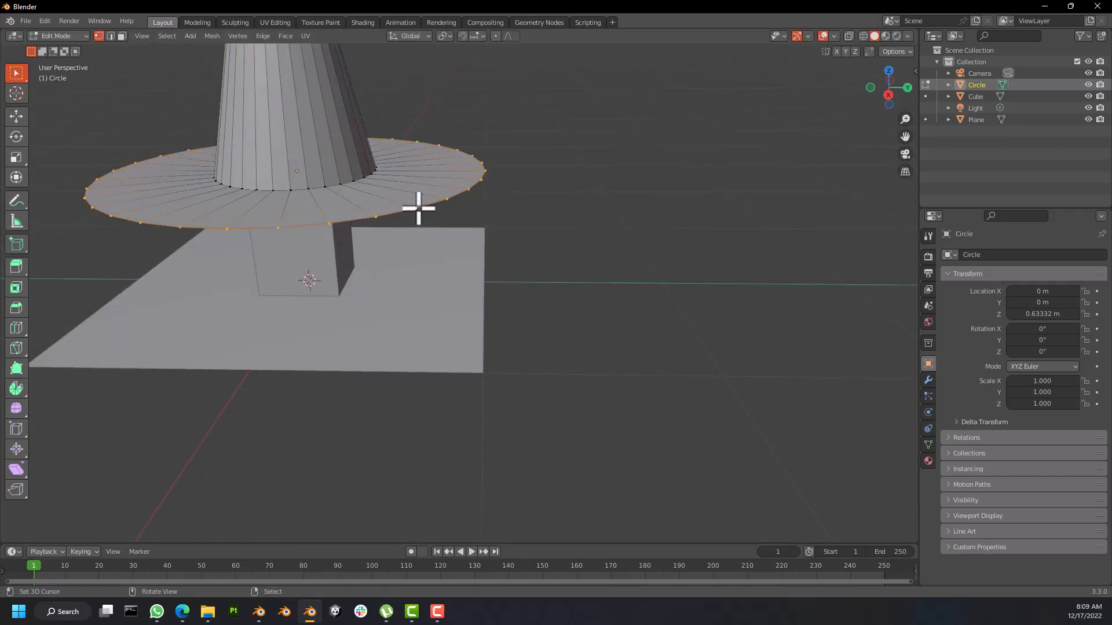
key("e")
left_click(414, 224)
mouse_move(415, 224)
middle_mouse_down()
mouse_move(392, 192)
mouse_move(420, 209)
middle_mouse_up()
middle_click_drag(513, 241, 441, 246)
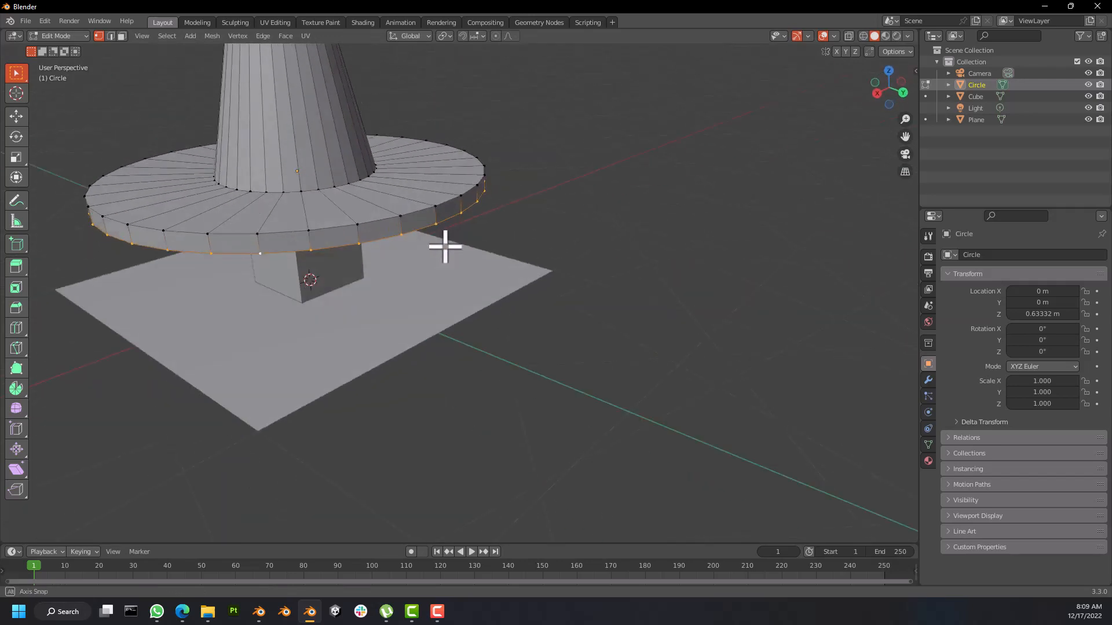
Step: Return to Object Mode and apply Shade Smooth to the hat-shaped circle object
key("Tab")
scroll(409, 229, "down", 4)
scroll(411, 232, "up", 4)
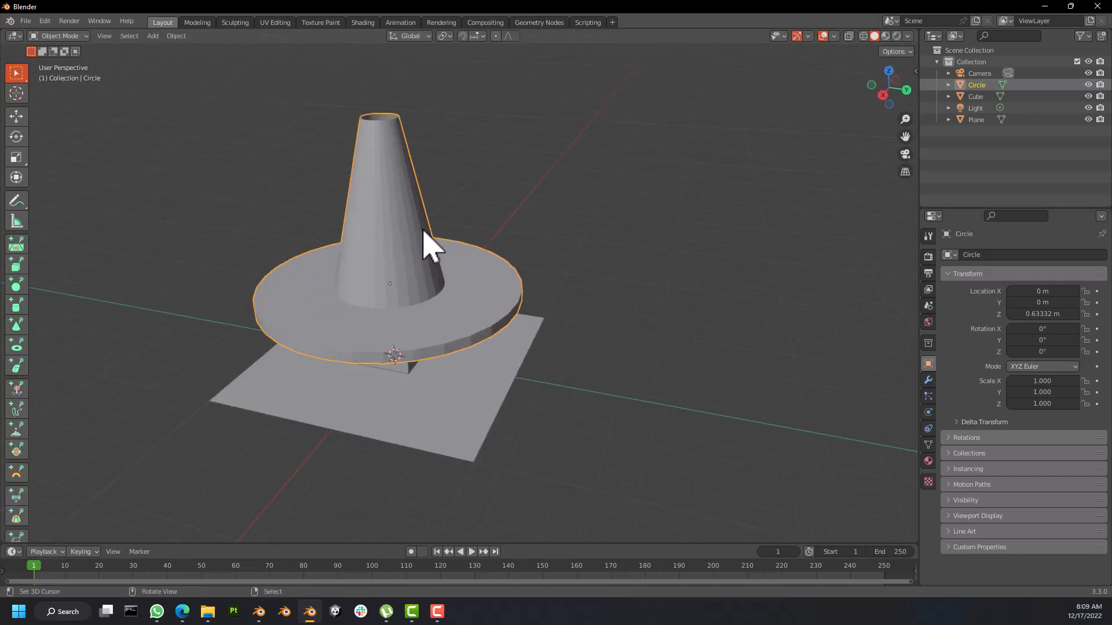
right_click(425, 240)
left_click(426, 235)
middle_click_drag(427, 235, 372, 240)
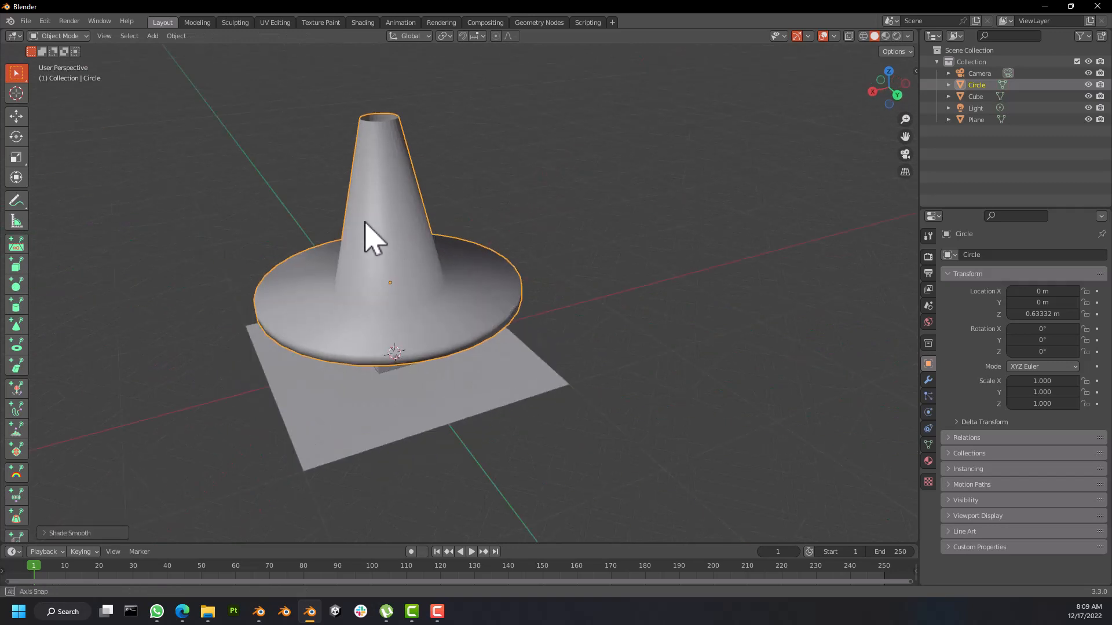
Step: Enable Auto Smooth at 30° in the hat mesh's normals settings
left_click(928, 445)
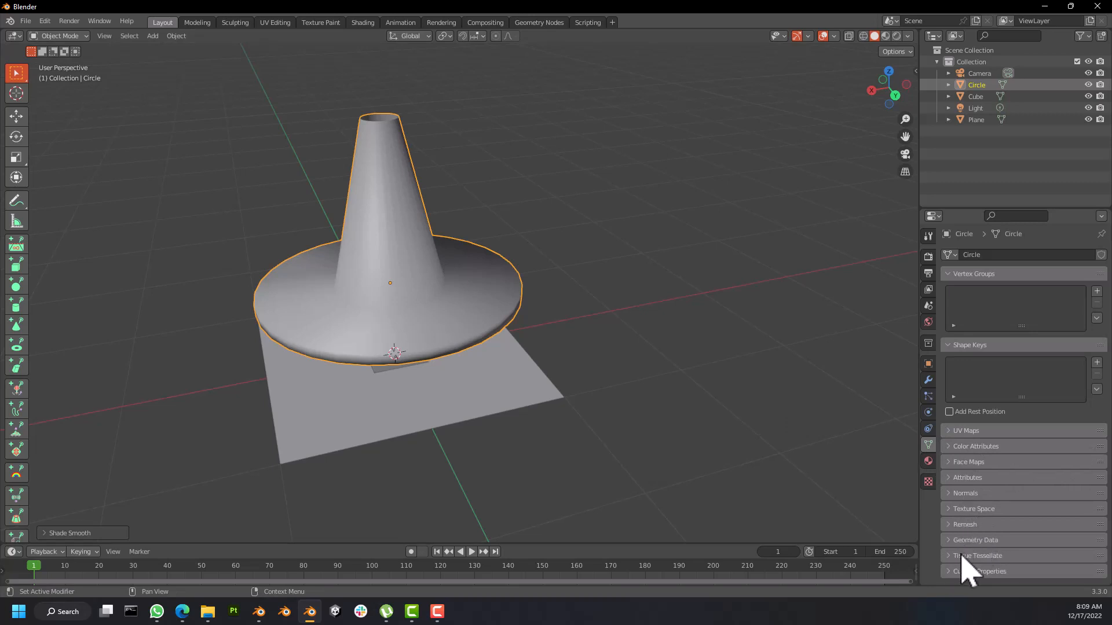
left_click(966, 494)
left_click(1010, 511)
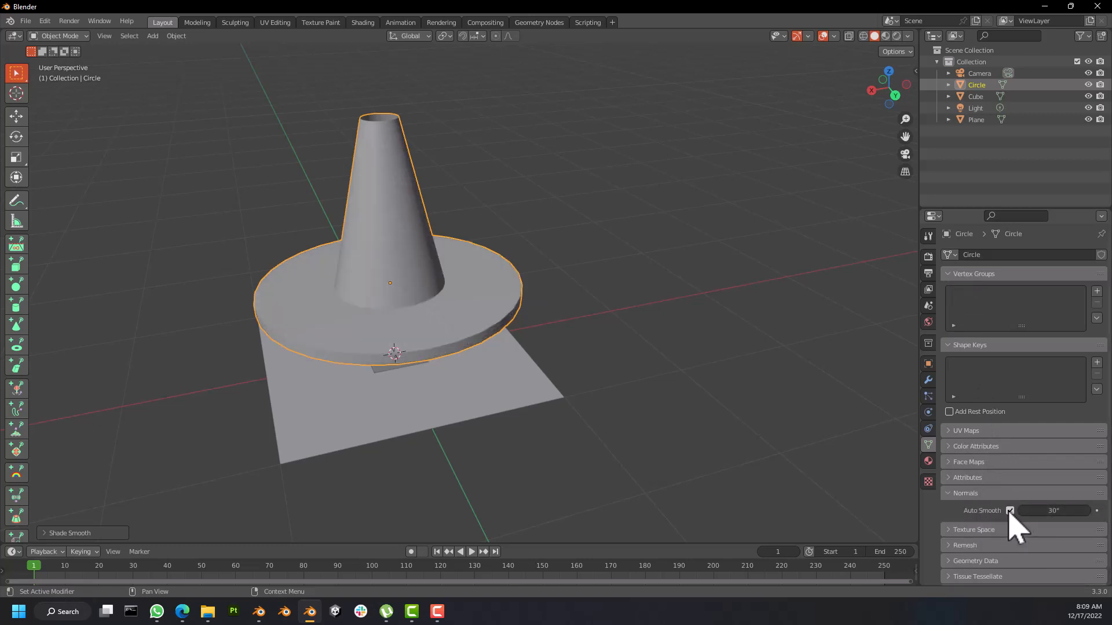
mouse_move(556, 382)
middle_mouse_down()
mouse_move(645, 355)
mouse_move(653, 312)
mouse_move(579, 356)
mouse_move(662, 404)
middle_mouse_up()
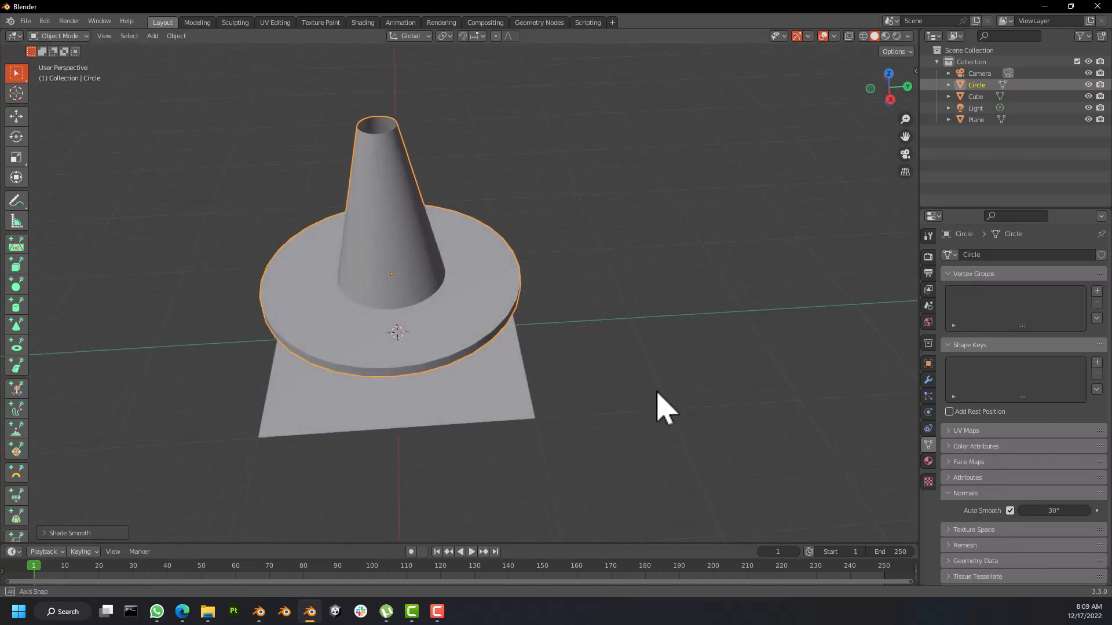
Step: In Edit Mode, extrude the cone's top edge loop inward as a narrow lip and extrude the lip's inner loop down inside the cone
scroll(375, 191, "up", 6)
middle_click_drag(374, 184, 422, 162)
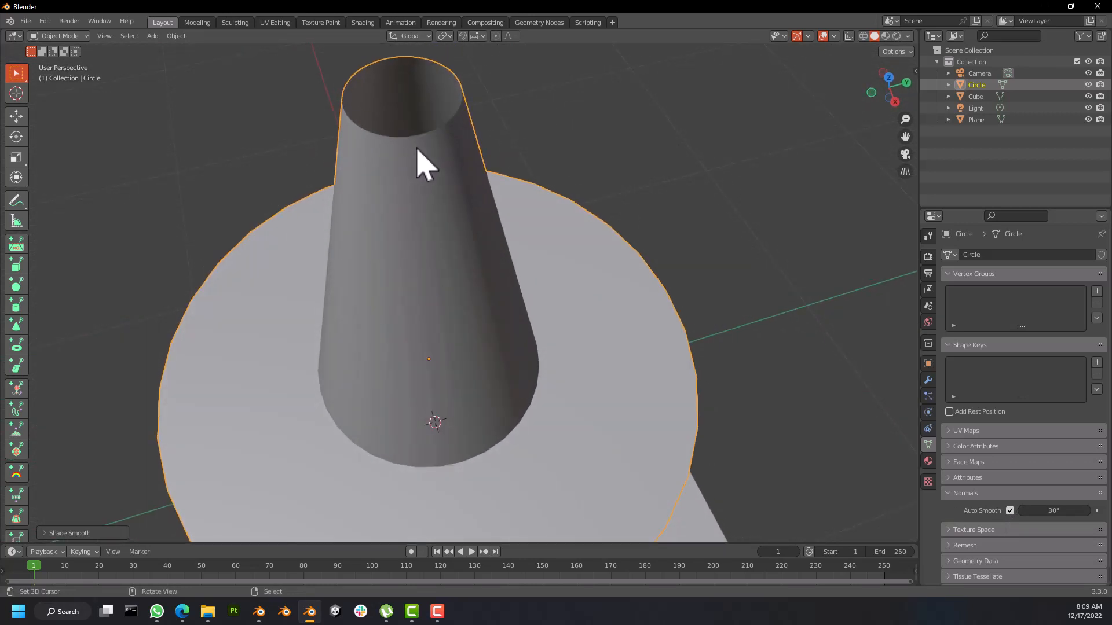
key("Tab")
left_click(413, 135, "alt")
key("e")
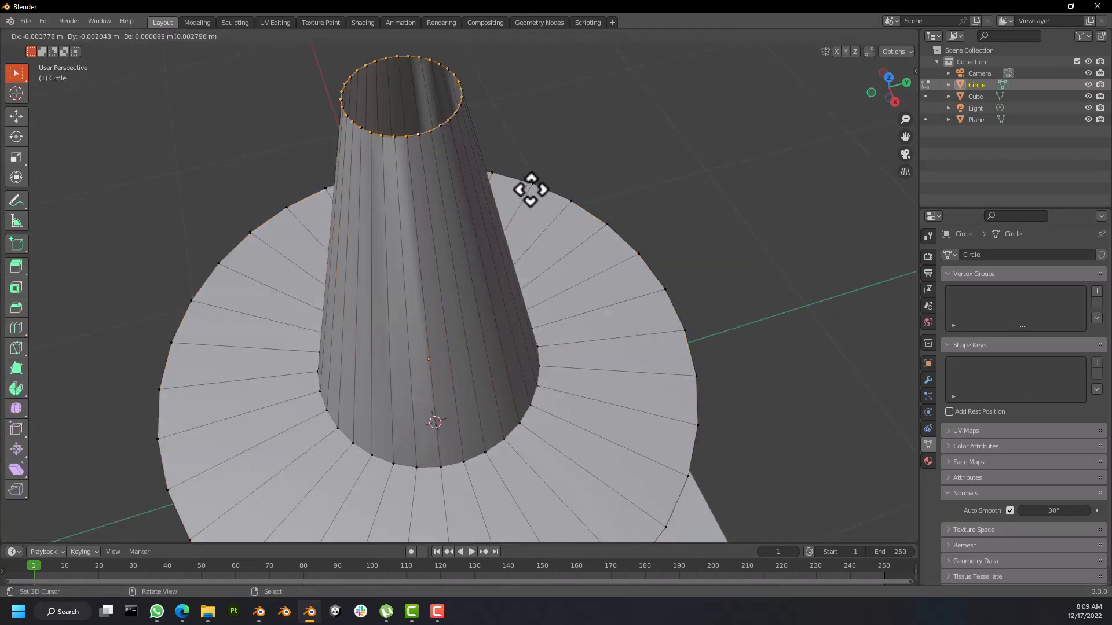
key("s")
left_click(531, 184)
middle_click_drag(512, 178, 521, 157)
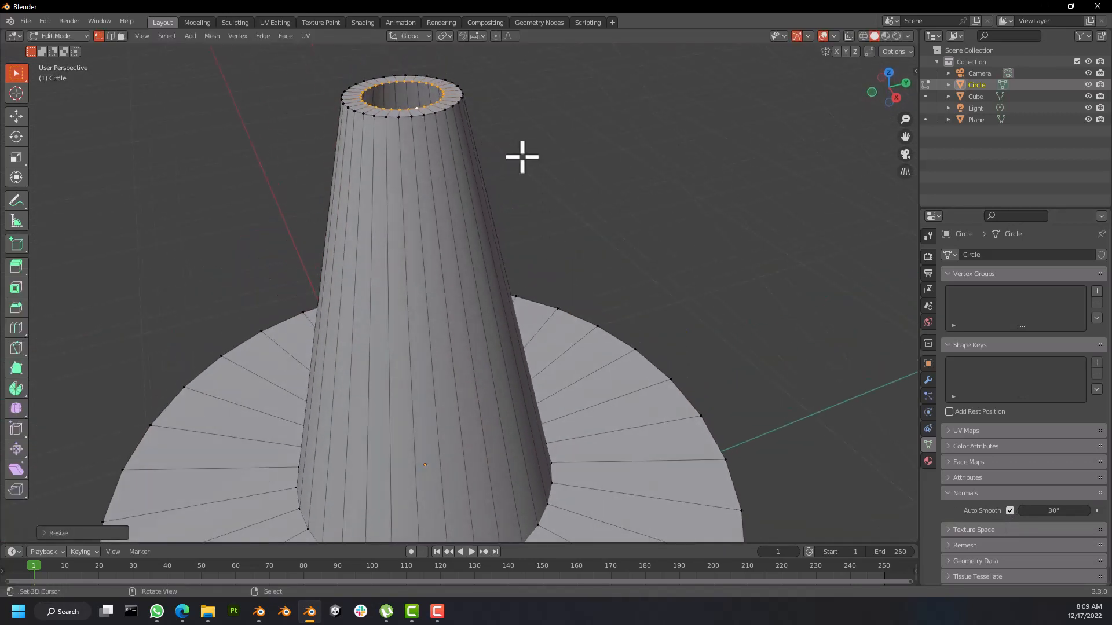
key("e")
left_click(524, 219)
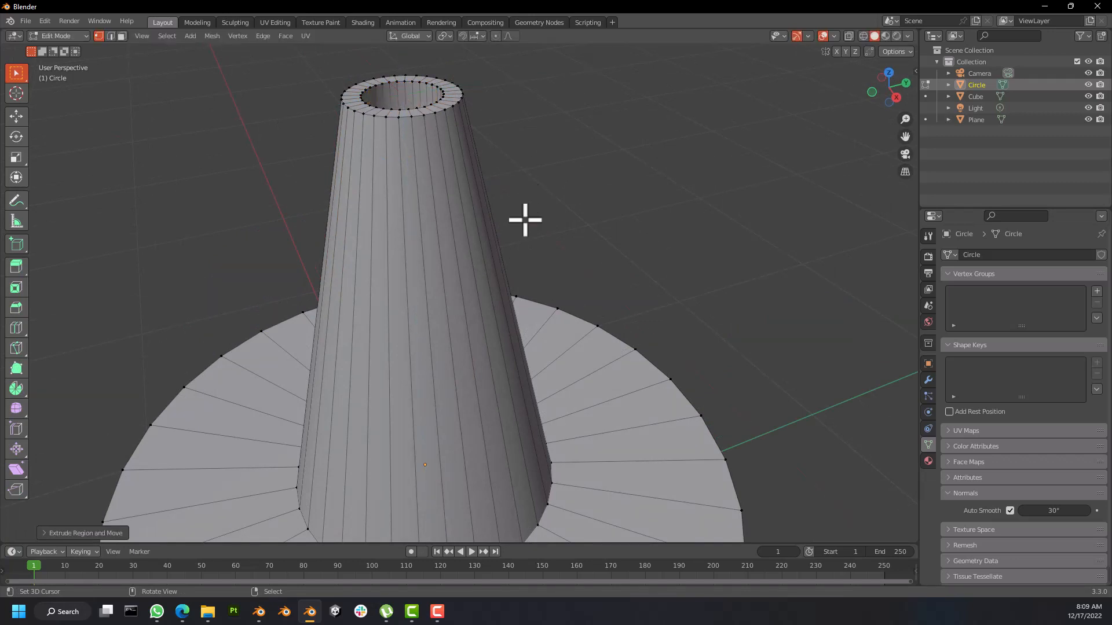
Step: Return to Object Mode and examine the finished hat shape from several angles and distances
middle_click_drag(523, 218, 642, 226)
key("Tab")
scroll(488, 211, "down", 4)
middle_click_drag(488, 211, 457, 191)
scroll(482, 220, "up", 8)
scroll(499, 228, "down", 2)
middle_click_drag(499, 228, 521, 199)
scroll(508, 213, "down", 4)
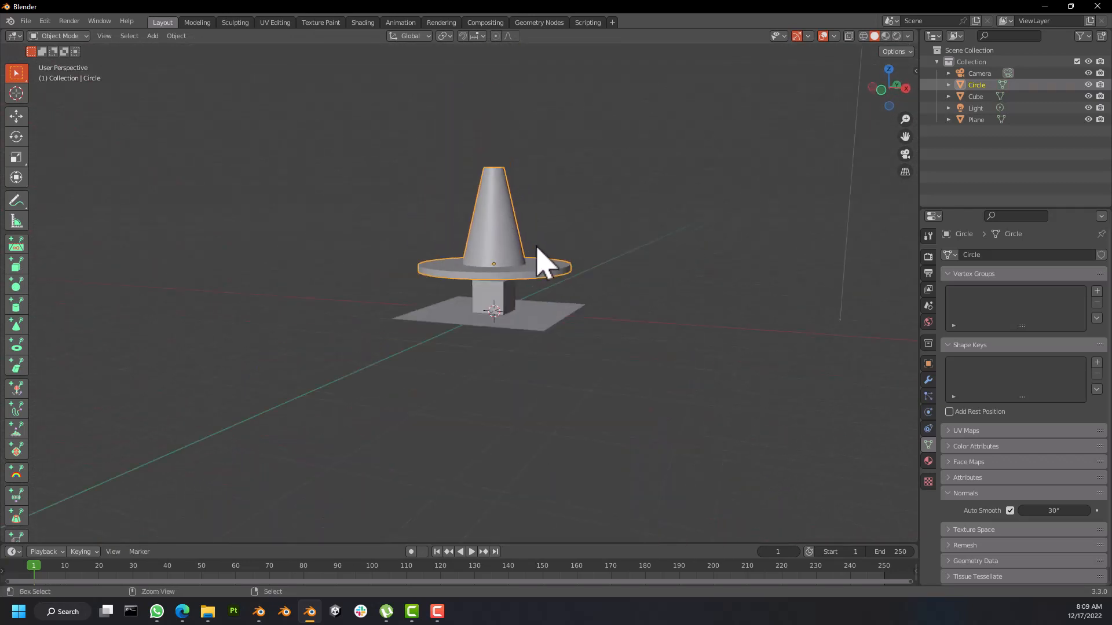
Step: Undo all the extrusions, scaling and smoothing on the hat, back to the plain circle in Object Mode
key("ctrl+z")
key("ctrl+z")
key("ctrl+z")
key("ctrl+z")
key("ctrl+z")
key("ctrl+z")
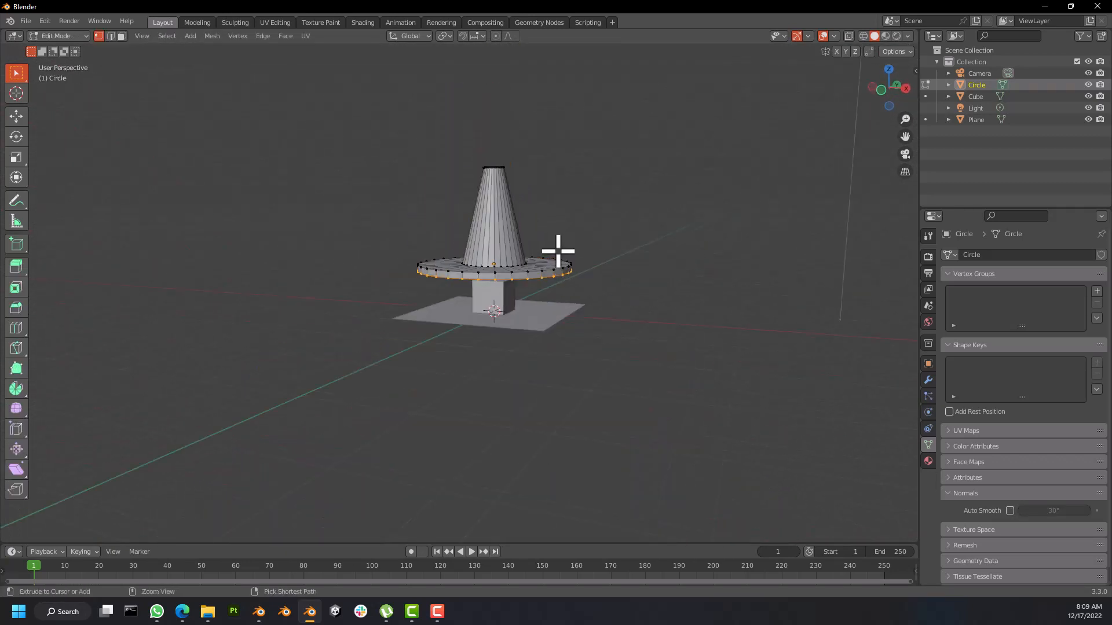
key("ctrl+z")
key("ctrl+z")
key("ctrl+z")
middle_click_drag(558, 251, 512, 283)
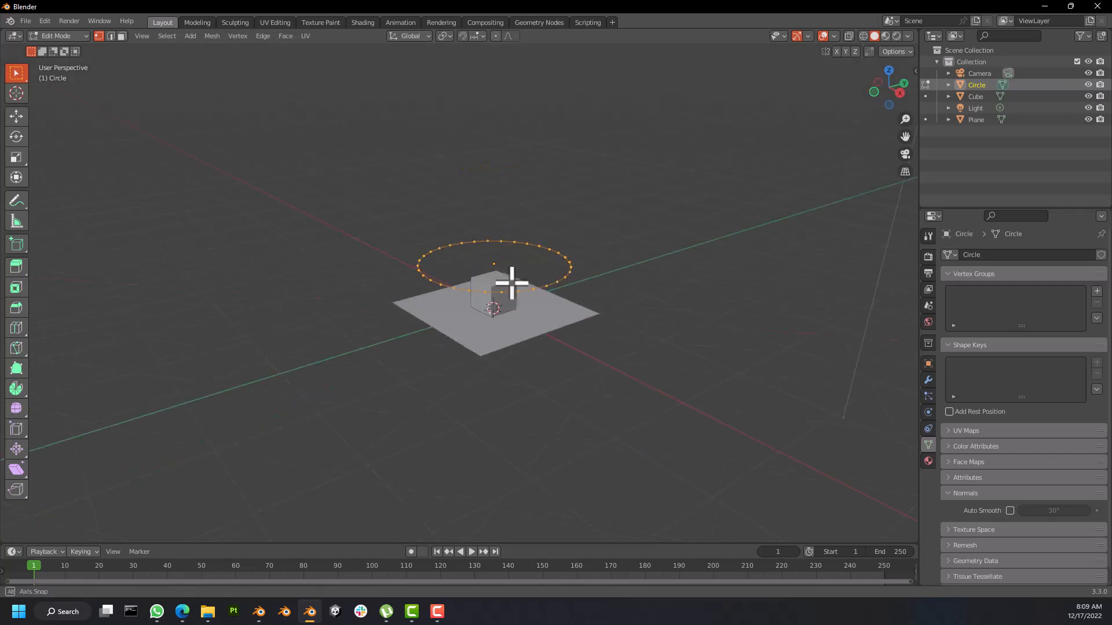
key("ctrl+z")
Step: Add a UV sphere at the scene's origin and scale it down
scroll(541, 303, "up", 3)
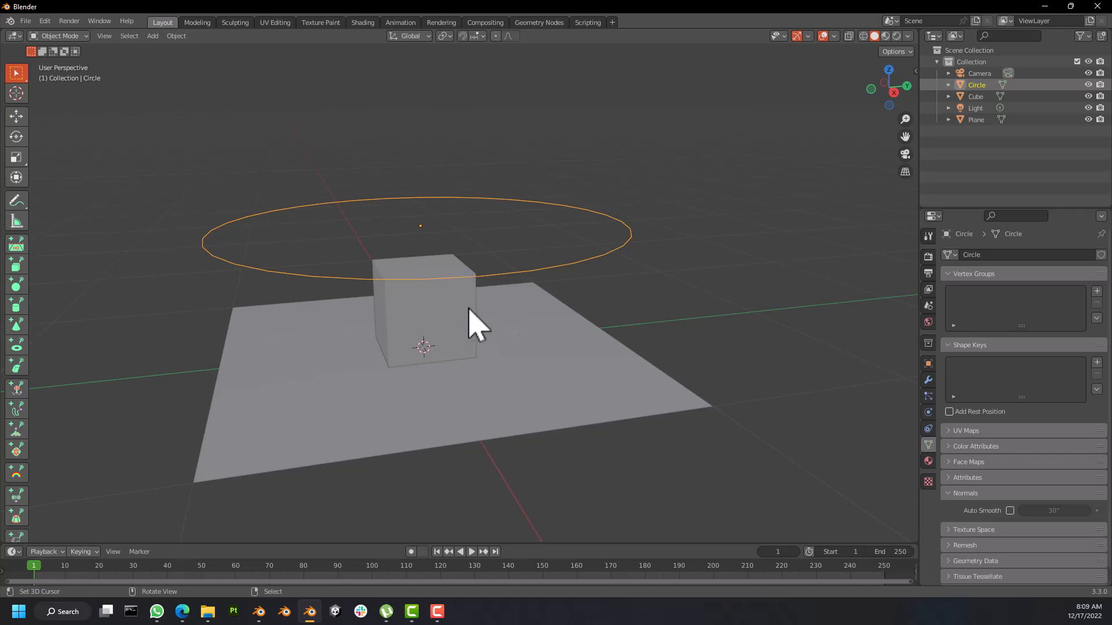
key("shift+a")
mouse_move(467, 325)
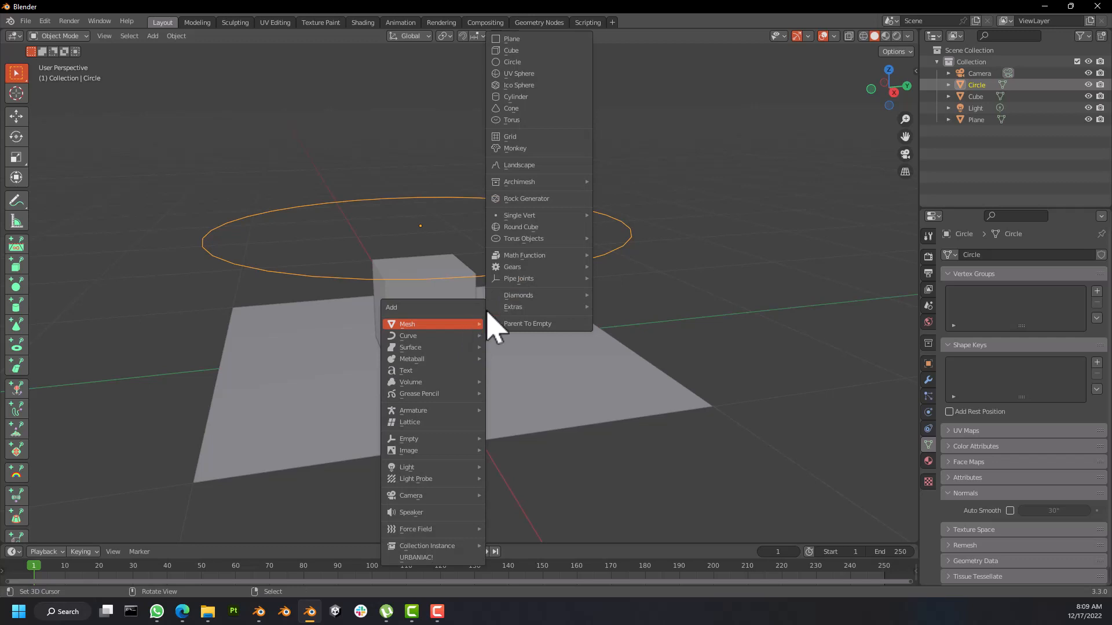
left_click(536, 75)
key("s")
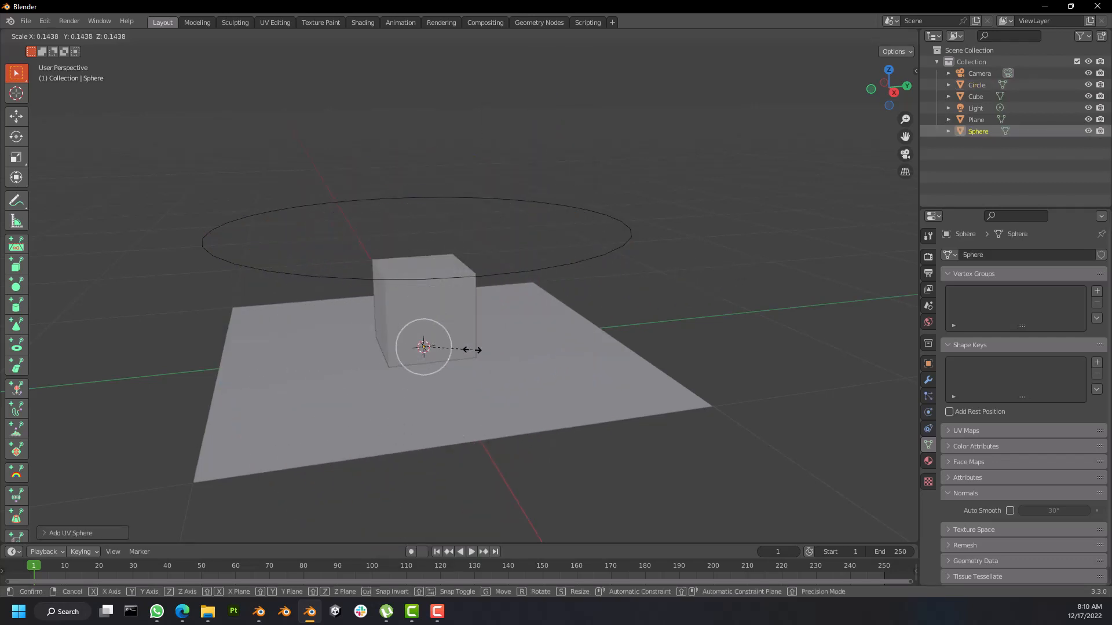
left_click(571, 322)
Step: Move the UV sphere along the Y axis by about 1.02 m to the plane's edge beside the cube
key("g")
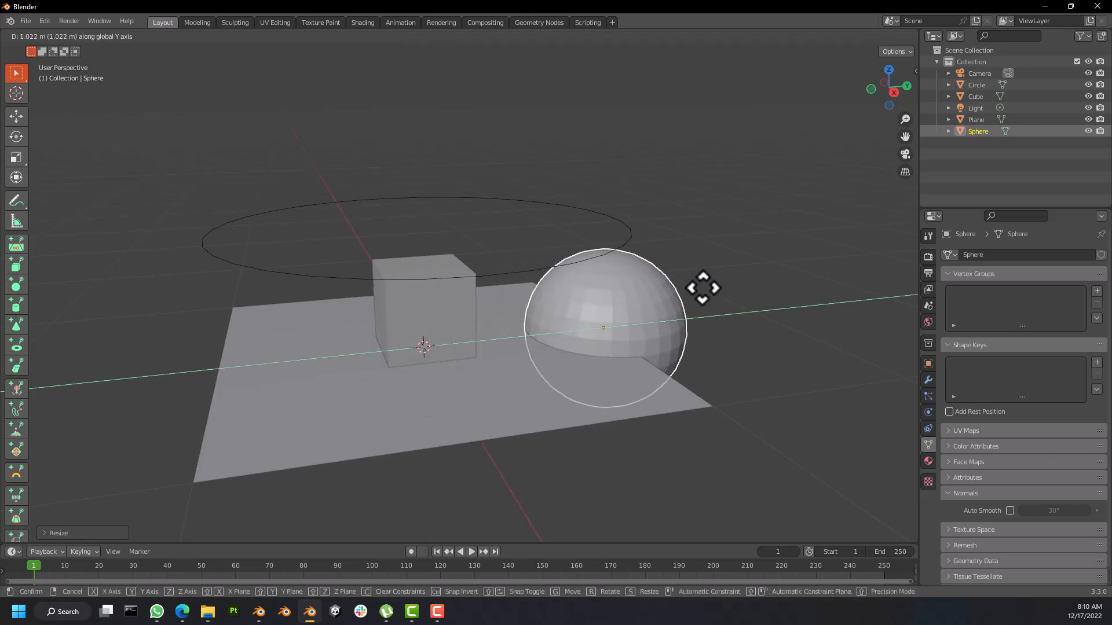
left_click(703, 290)
middle_click_drag(703, 290, 627, 296)
Step: Examine the UV sphere's faceted surface from close up and from farther away
scroll(649, 295, "up", 2)
scroll(649, 295, "down", 4)
scroll(662, 322, "up", 4)
scroll(608, 323, "down", 5)
scroll(616, 335, "up", 5)
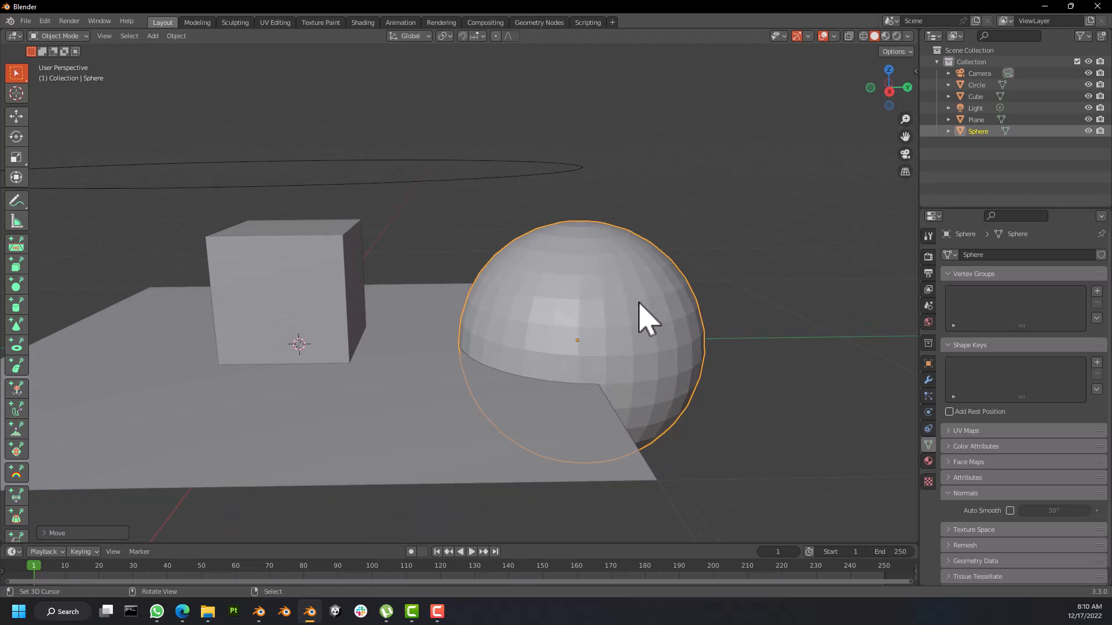
scroll(643, 322, "up", 2)
scroll(645, 321, "down", 5)
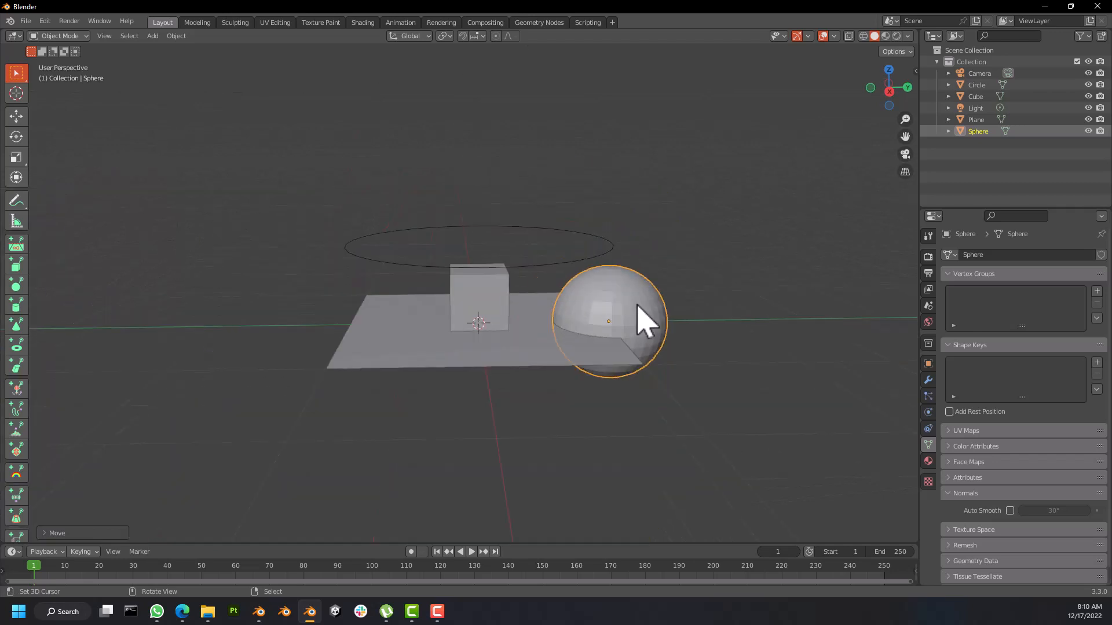
middle_click_drag(638, 306, 640, 330)
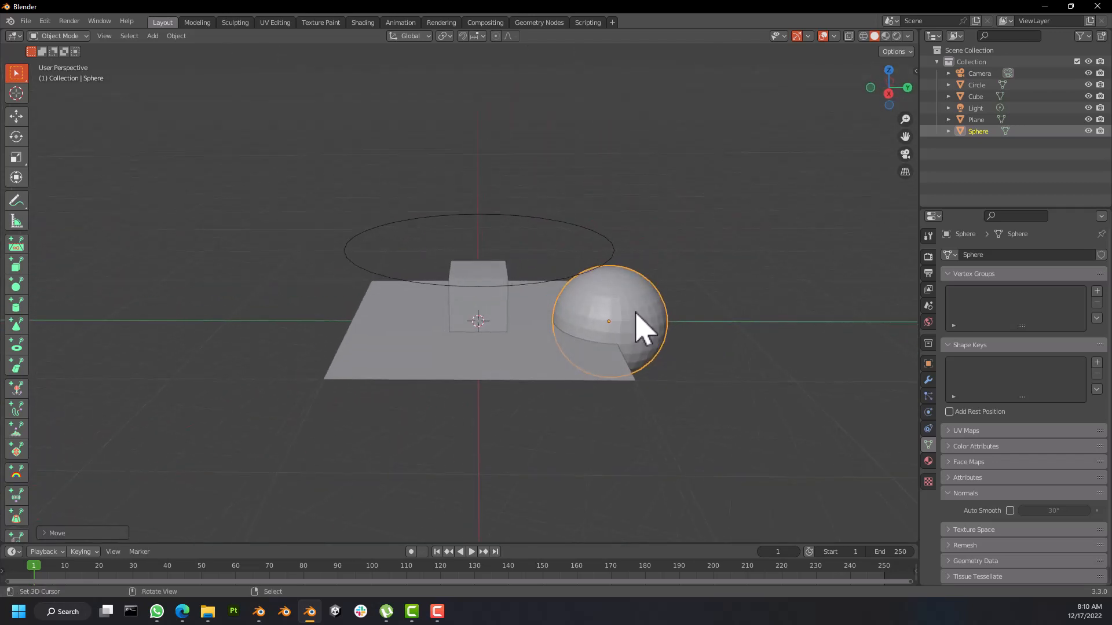
scroll(636, 313, "up", 5)
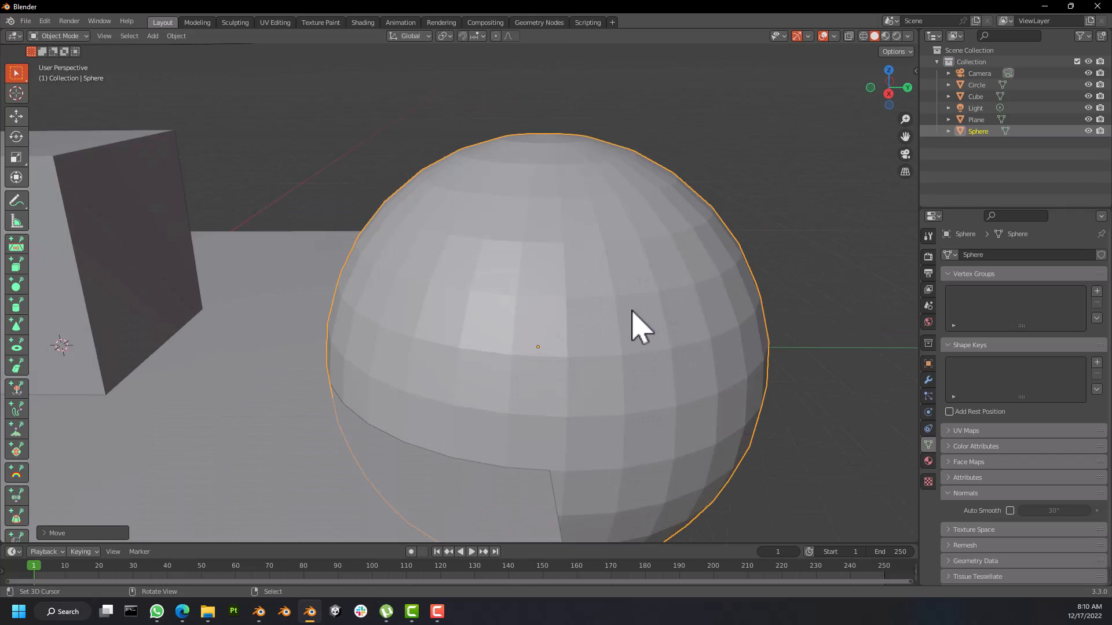
scroll(629, 311, "up", 3)
scroll(629, 311, "down", 6)
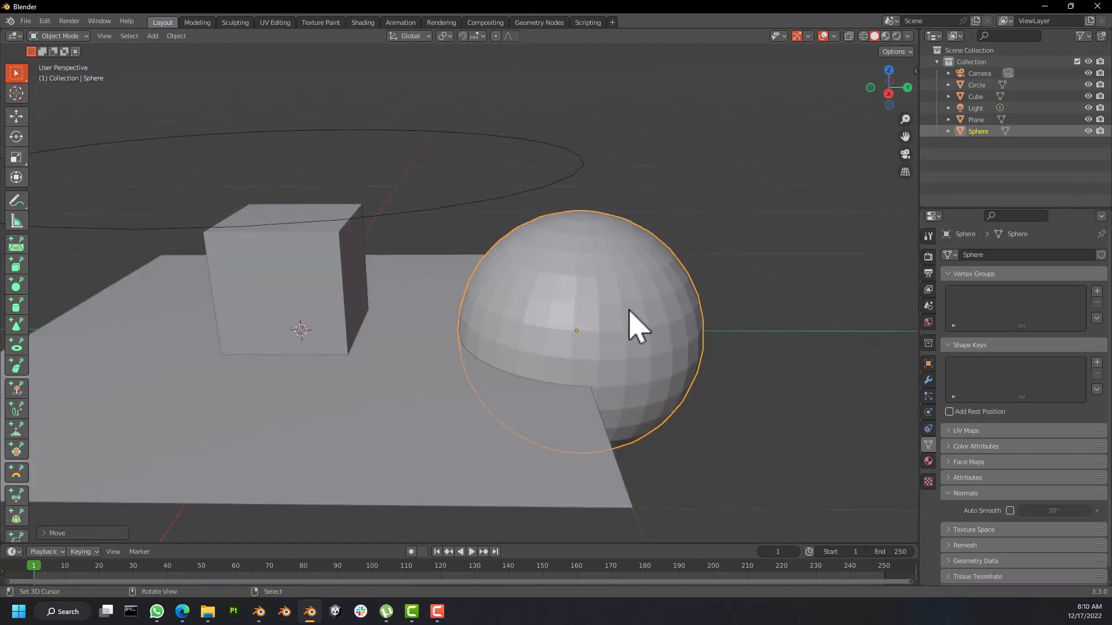
scroll(596, 329, "down", 3)
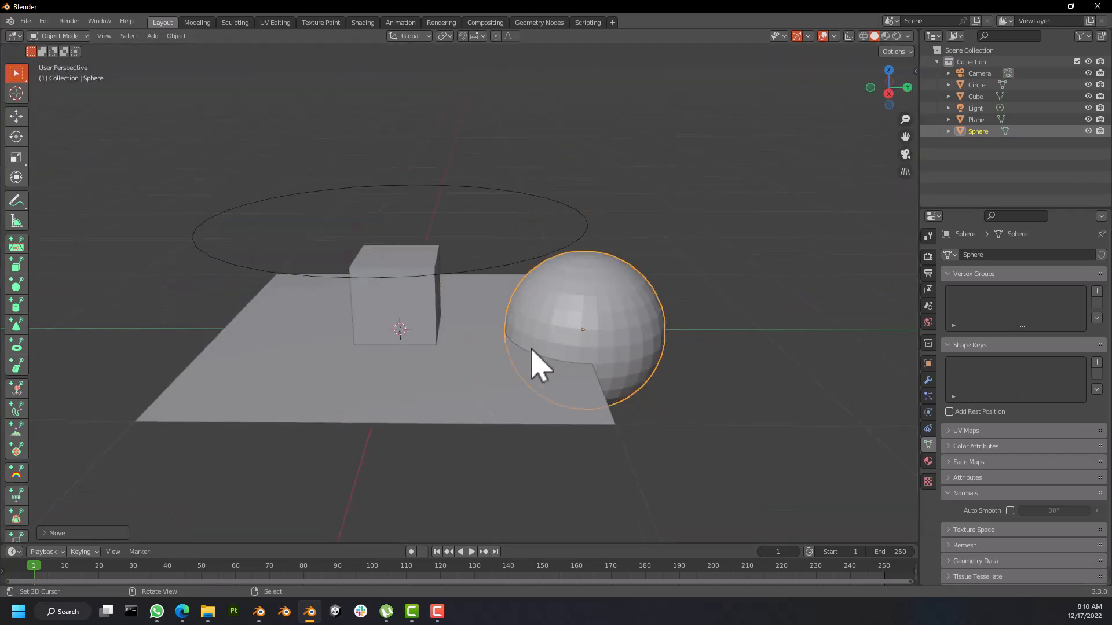
Step: Add a second UV sphere at the scene's origin and scale it slightly smaller than the first sphere
key("shift+a")
mouse_move(470, 341)
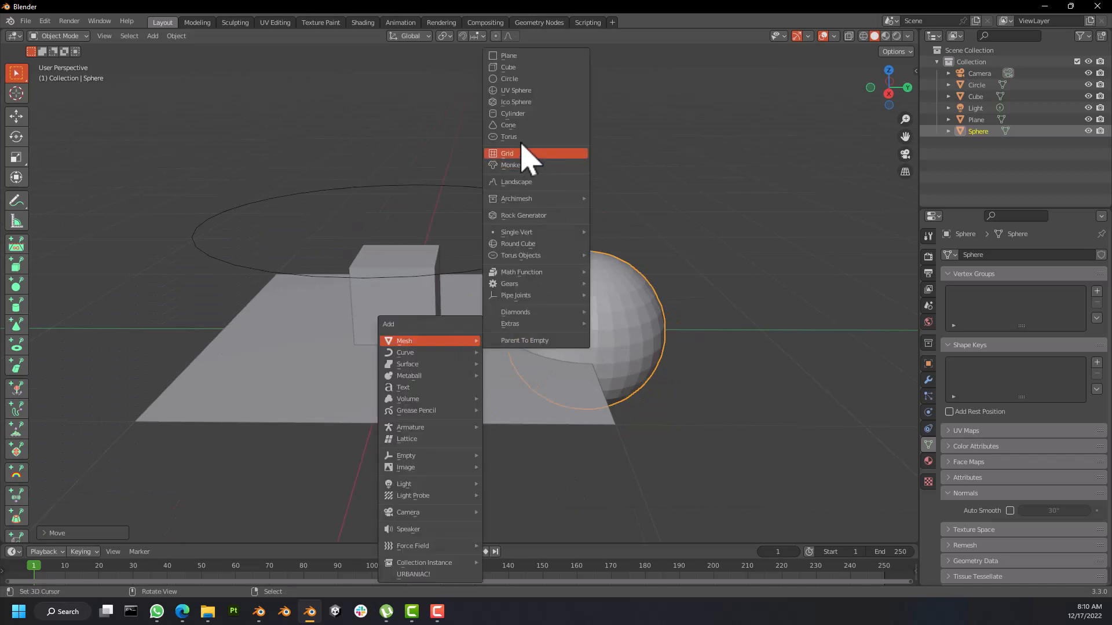
left_click(532, 91)
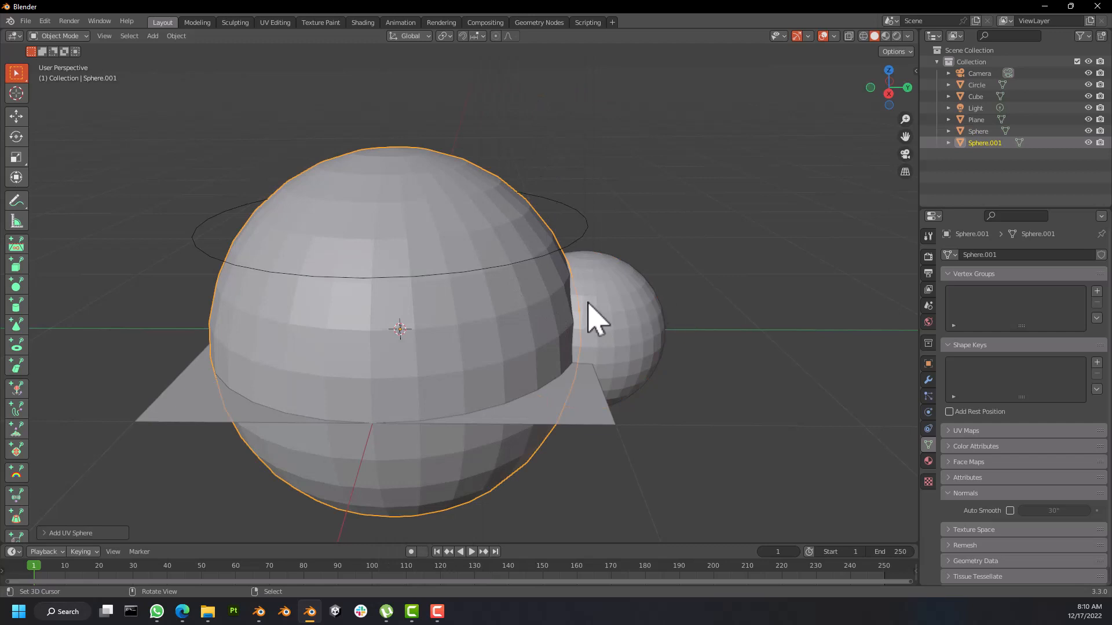
key("s")
left_click(472, 311)
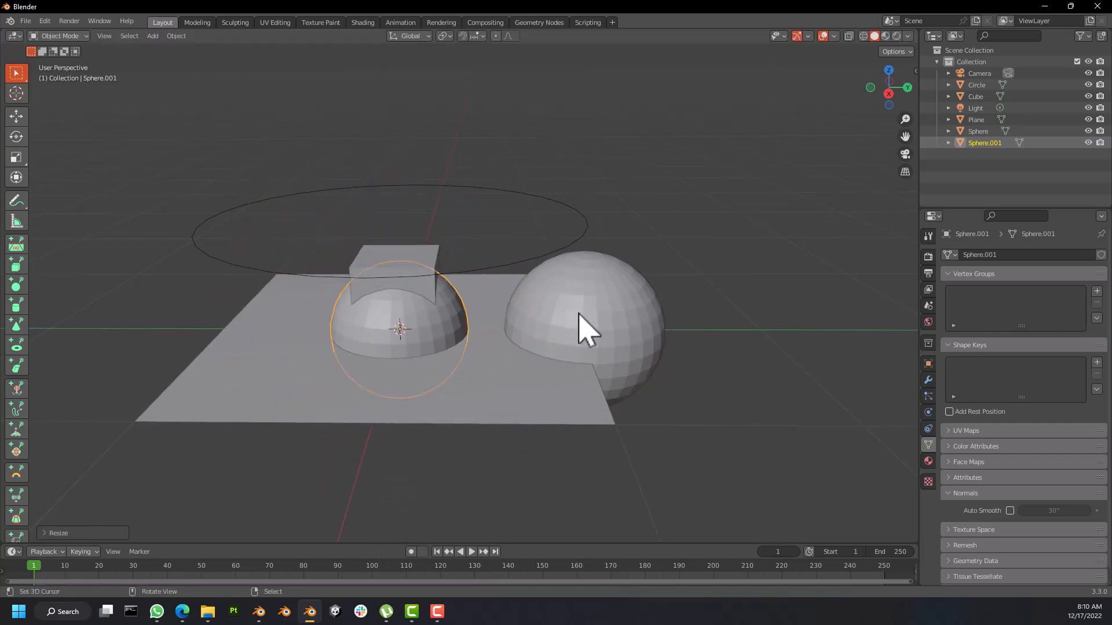
Step: Move the second UV sphere along the Y axis by about -0.92 m to the opposite side of the cube
key("g")
key("z")
key("y")
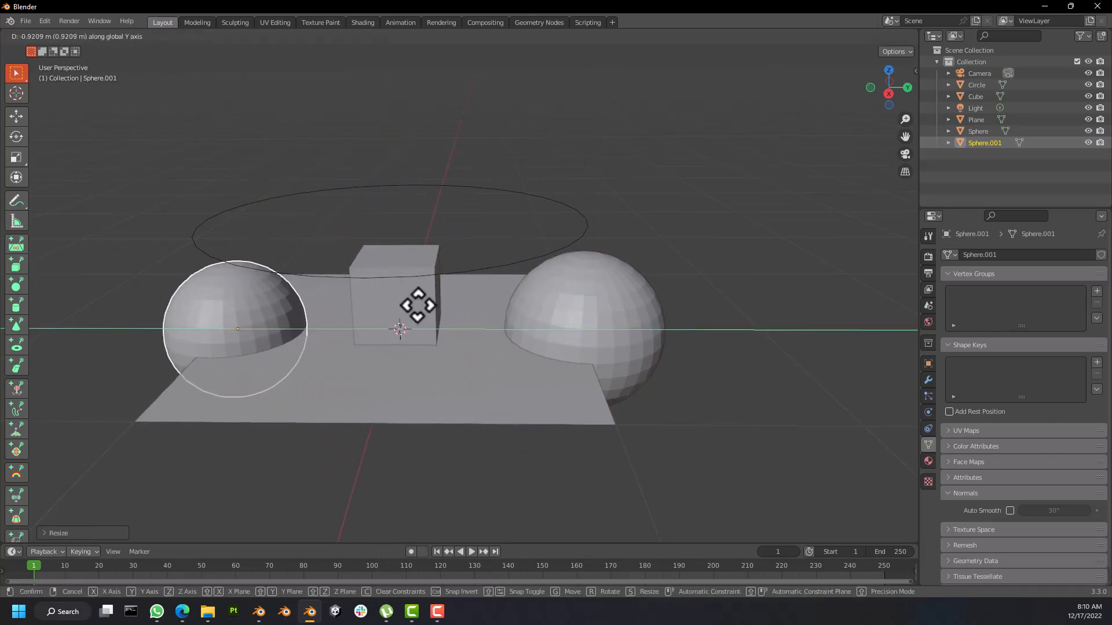
left_click(416, 307)
middle_click_drag(462, 326, 495, 334)
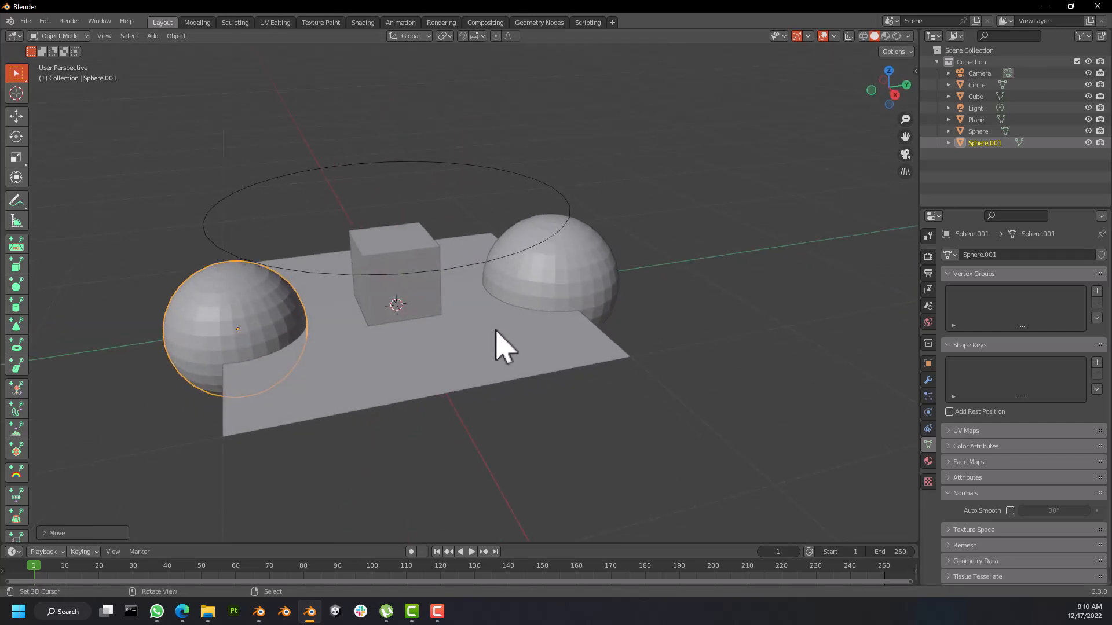
Step: Select the cube and the two UV spheres in turn to compare the objects around the plane
middle_click_drag(446, 303, 406, 258)
left_click(398, 296)
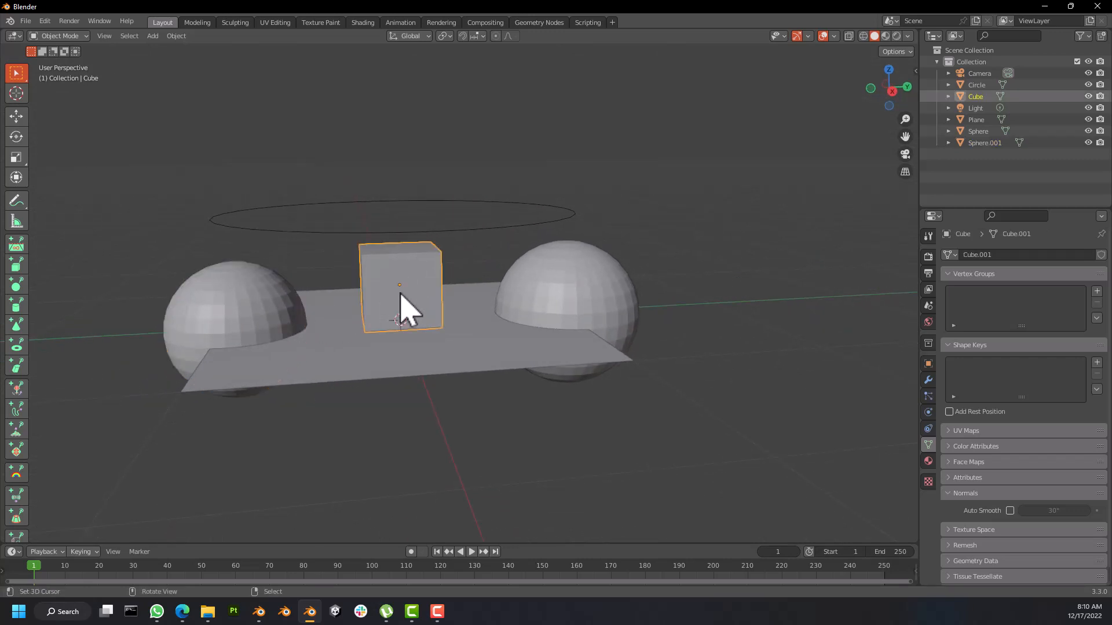
left_click(572, 305)
left_click(457, 334)
left_click(414, 304)
left_click(219, 305)
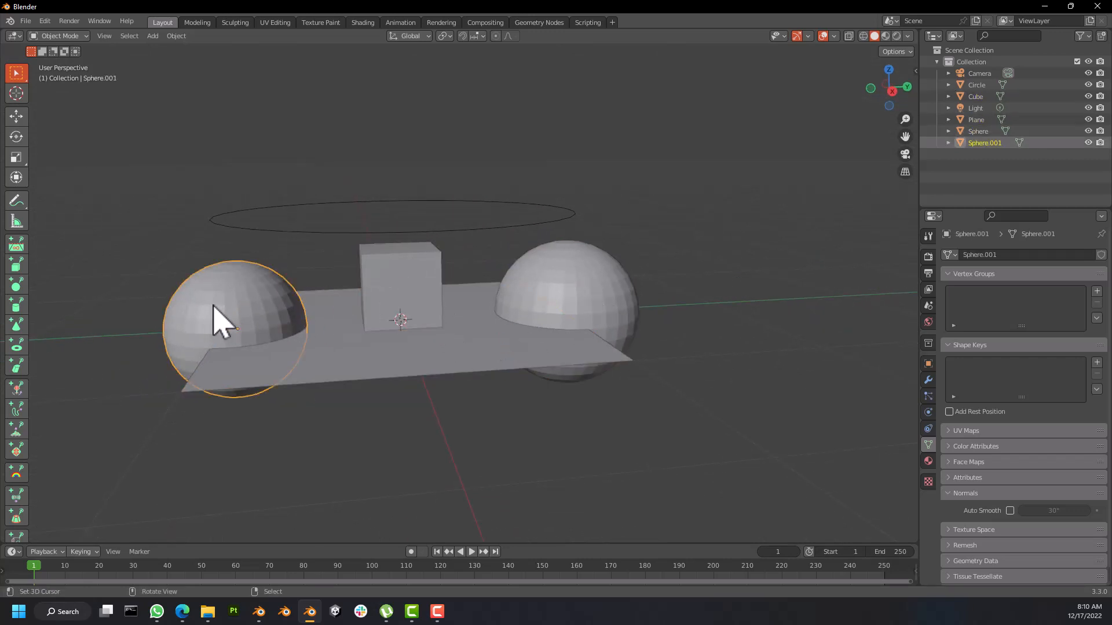
left_click(615, 300)
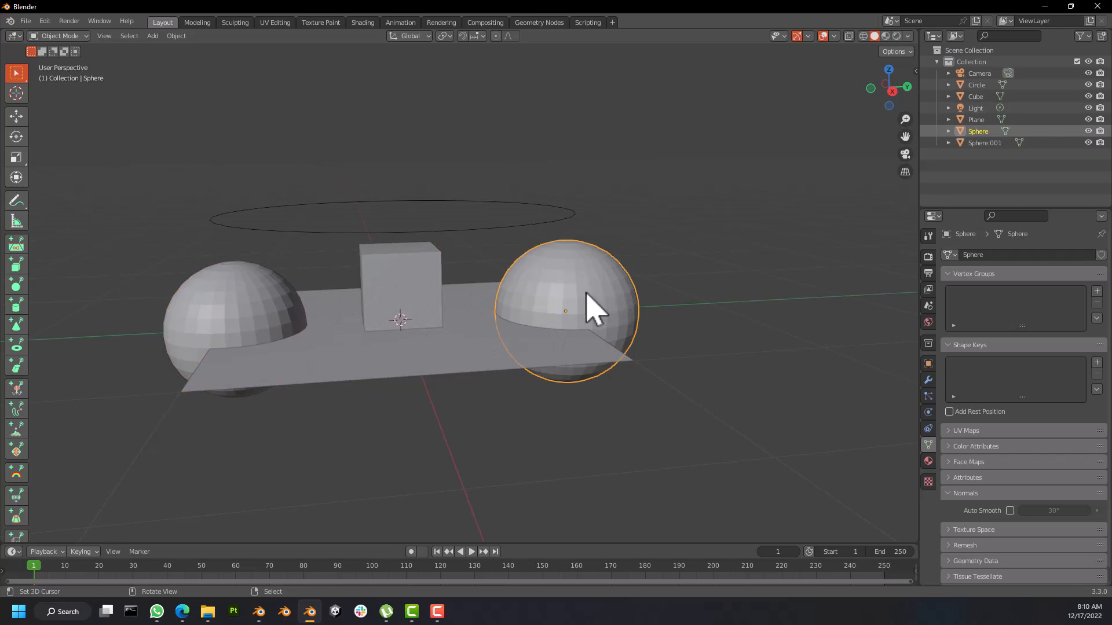
middle_click_drag(588, 308, 519, 266)
middle_click_drag(427, 313, 387, 305)
left_click(409, 290)
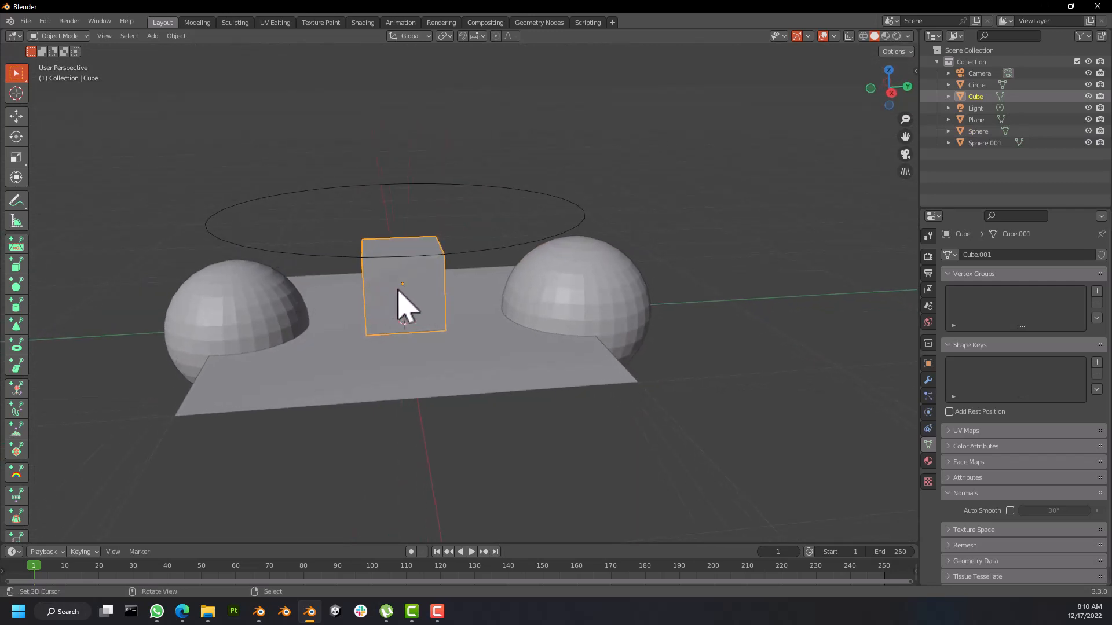
left_click(336, 315)
Step: Examine the mesh structure of both UV spheres by switching each one between Edit Mode and Object Mode
left_click(283, 316)
key("Tab")
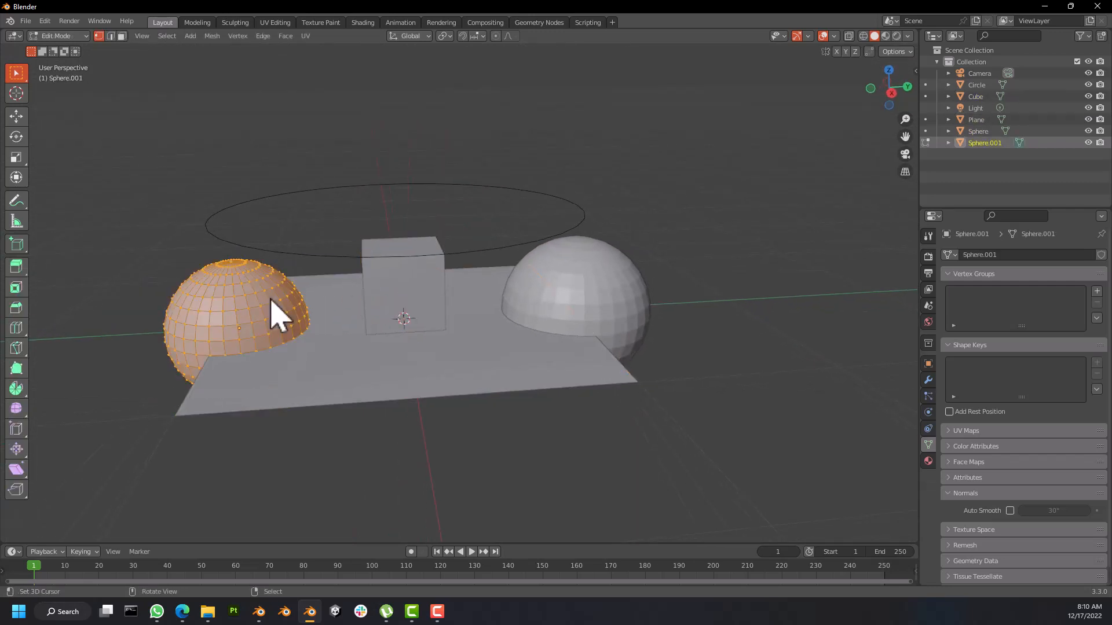
scroll(249, 311, "up", 8)
scroll(249, 311, "down", 10)
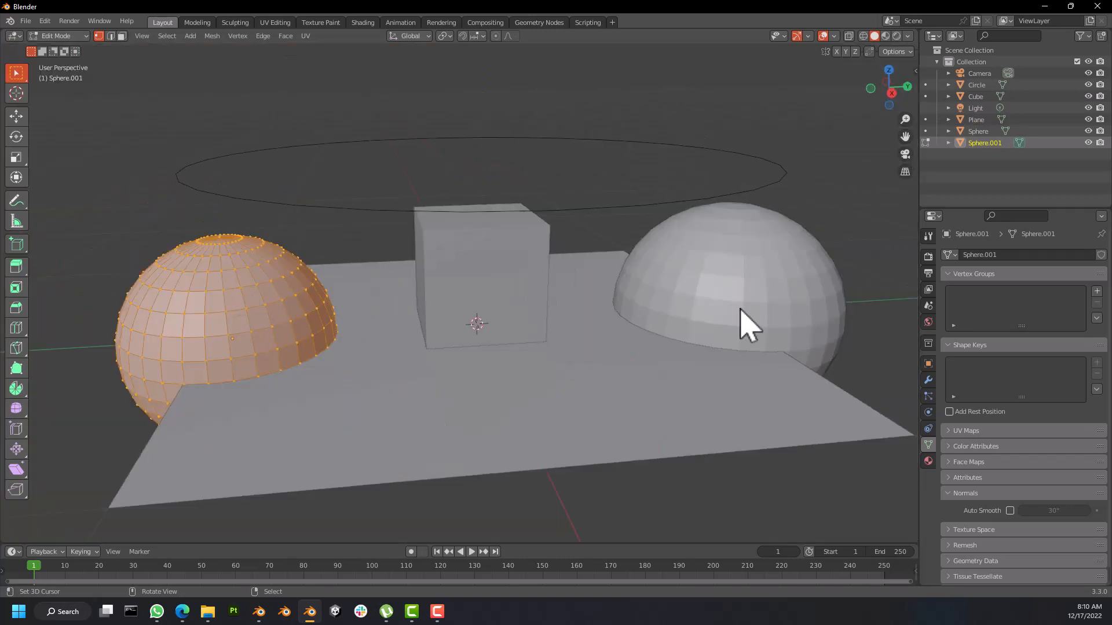
key("Tab")
left_click(747, 302)
key("Tab")
key("Tab")
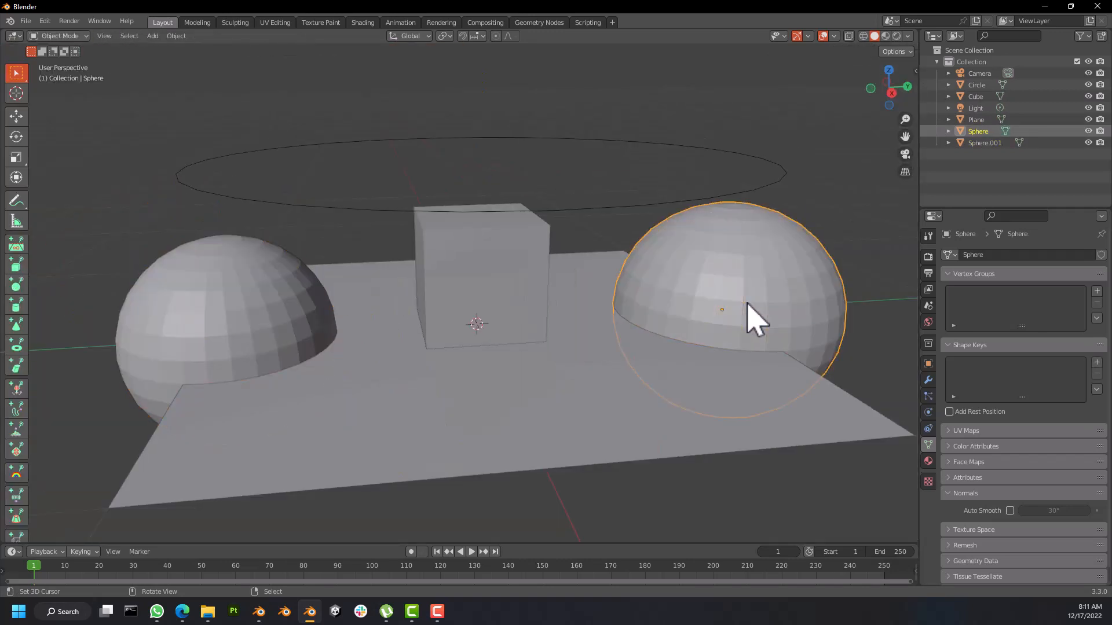
left_click(240, 307)
key("Tab")
key("Tab")
key("Tab")
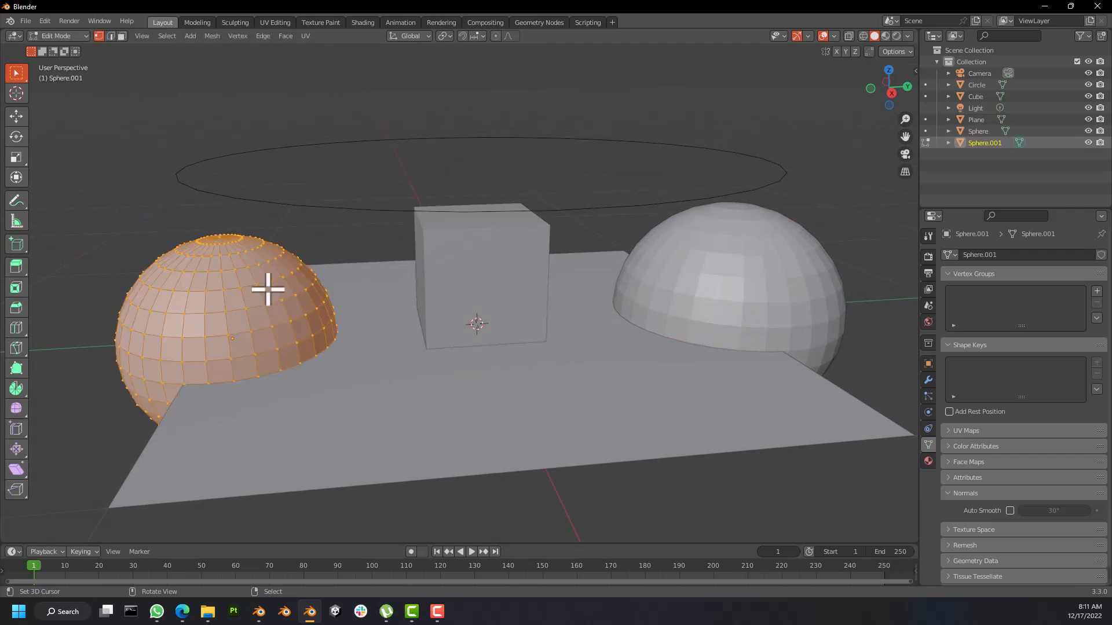
middle_click_drag(282, 289, 429, 290)
key("Tab")
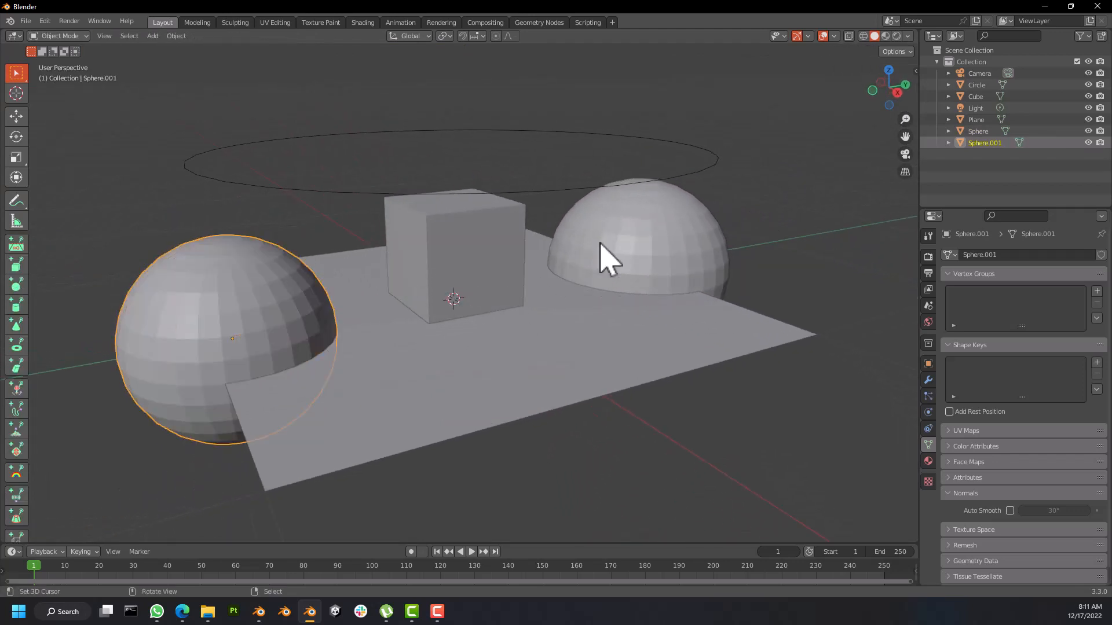
left_click(634, 246)
key("Tab")
key("Tab")
Step: Add an ico sphere at the scene's origin and show its triangular mesh in Edit Mode
middle_click_drag(265, 281, 235, 280)
key("shift+a")
mouse_move(374, 302)
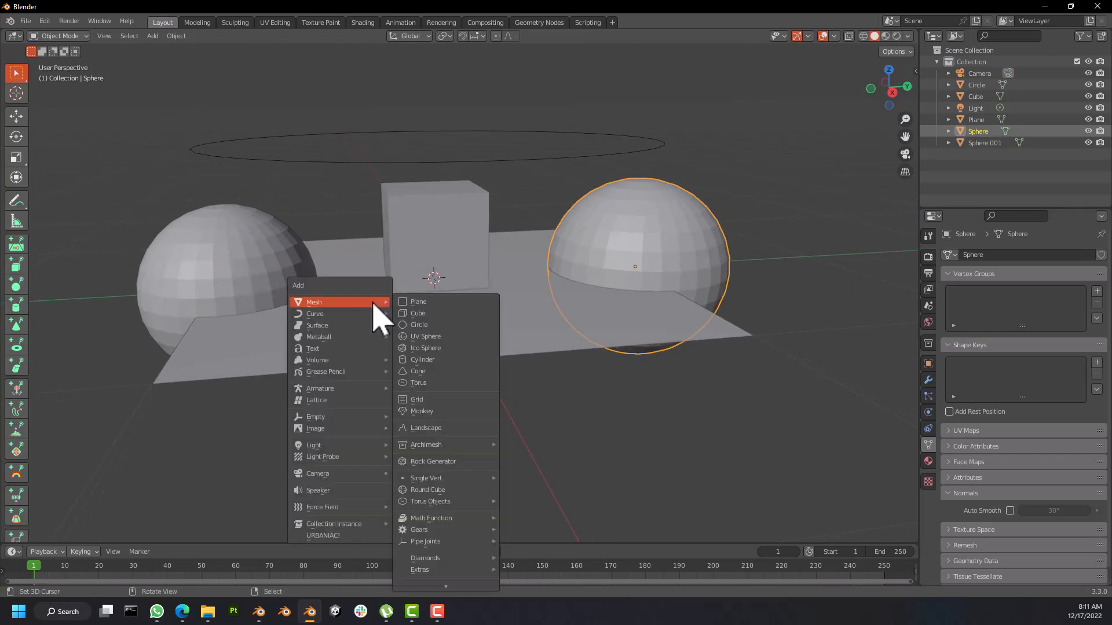
left_click(446, 349)
scroll(447, 348, "down", 5)
key("Tab")
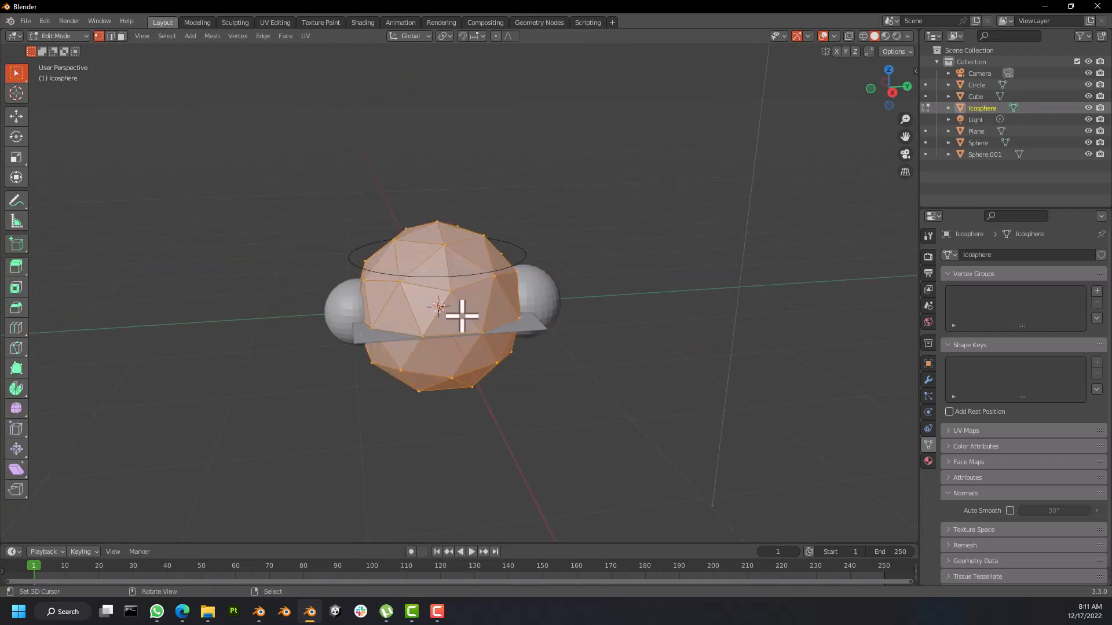
scroll(470, 310, "up", 4)
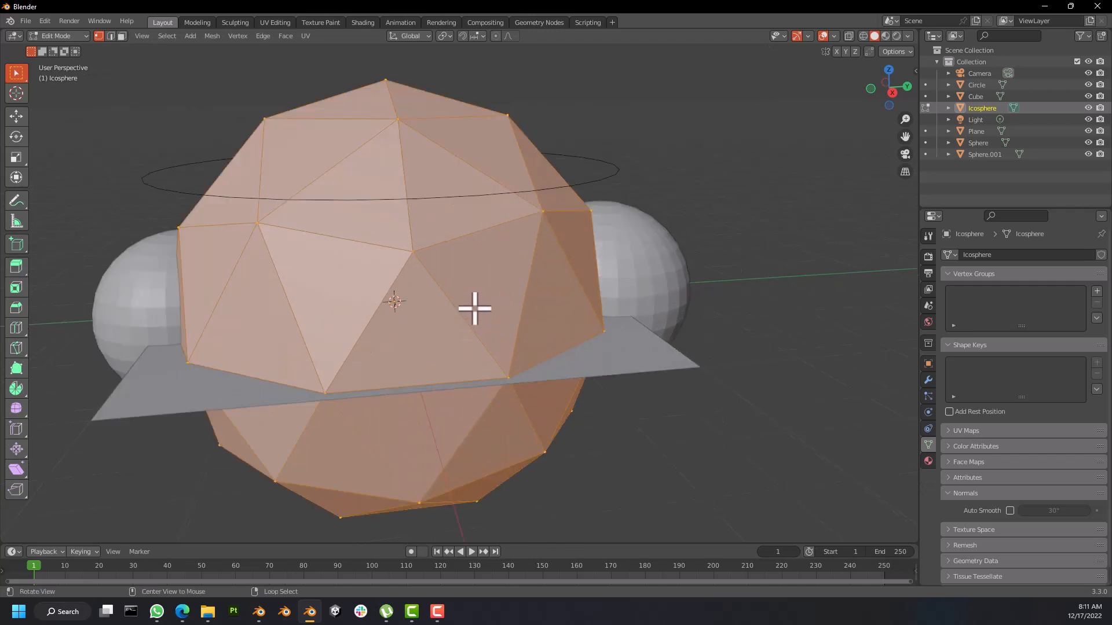
key("alt+j")
key("ctrl+z")
middle_click_drag(475, 305, 628, 308)
key("s")
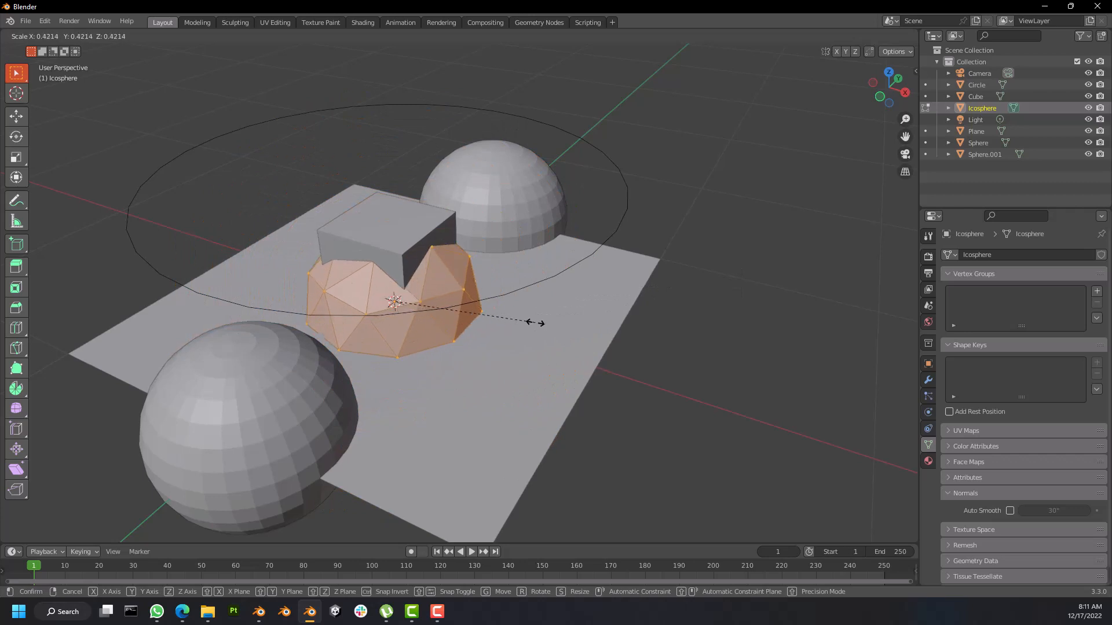
right_click(539, 321)
Step: Scale the ico sphere down in Object Mode and move it along the negative X axis, clear of the cube
key("Tab")
key("s")
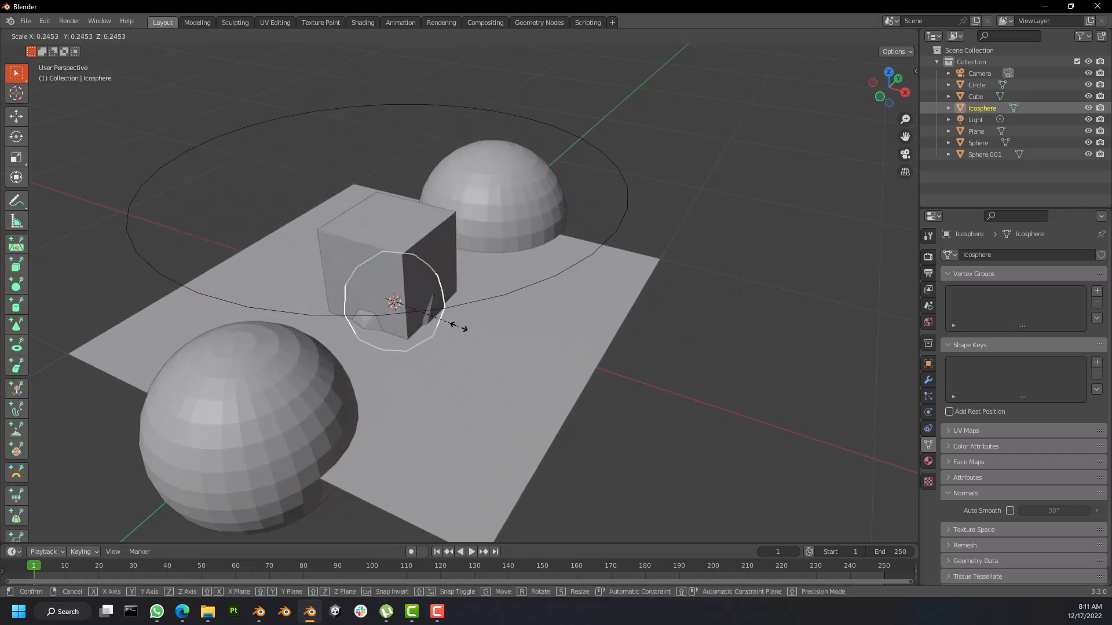
left_click(507, 316)
key("g")
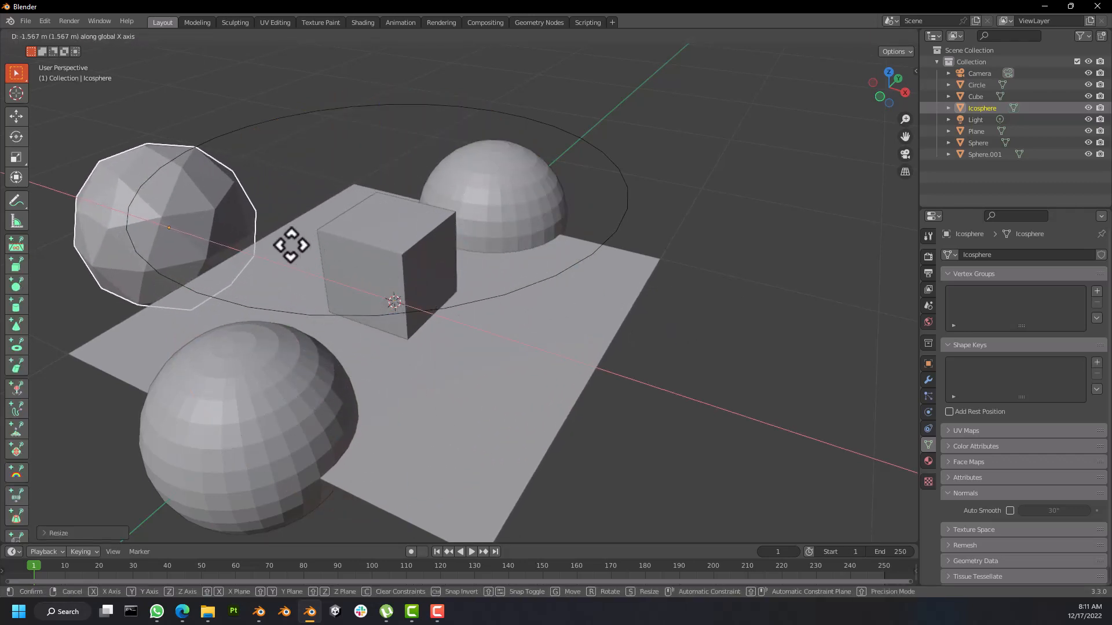
left_click(263, 233)
middle_click_drag(262, 233, 379, 251)
scroll(390, 253, "down", 2)
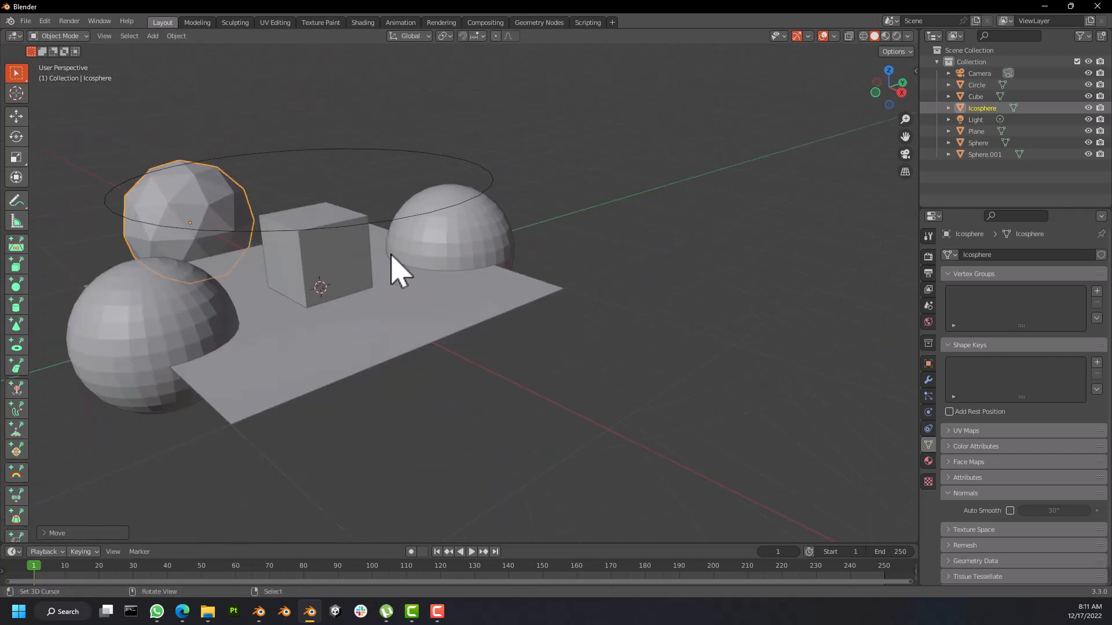
Step: Review the added primitives by selecting the plane, UV sphere, cube, circle, ico sphere and second UV sphere in turn
right_click(387, 319)
right_click(461, 236)
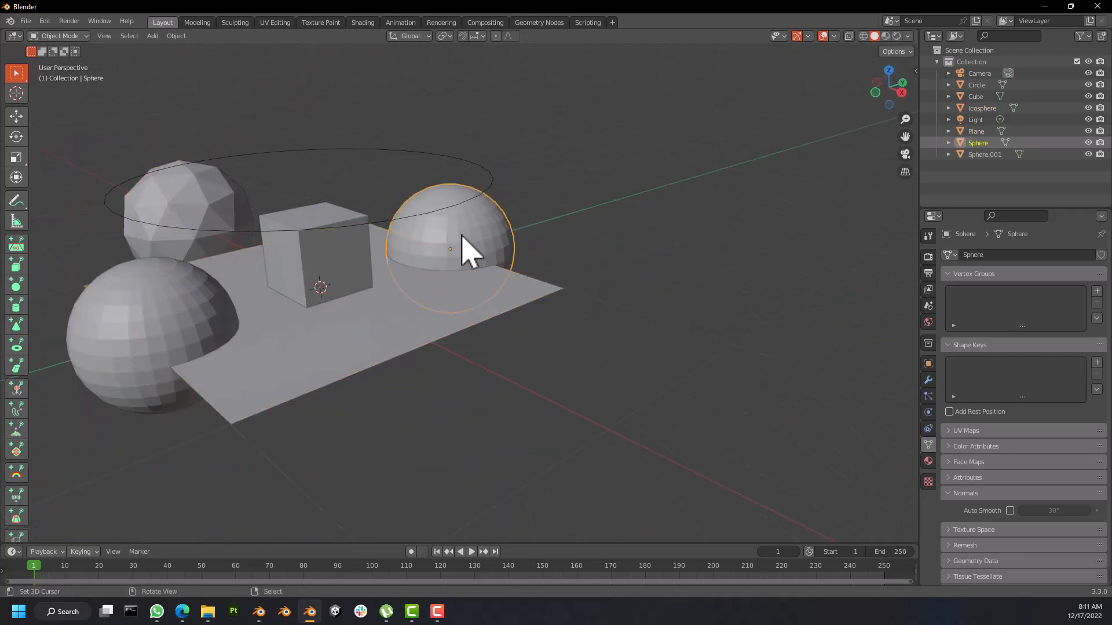
right_click(327, 251)
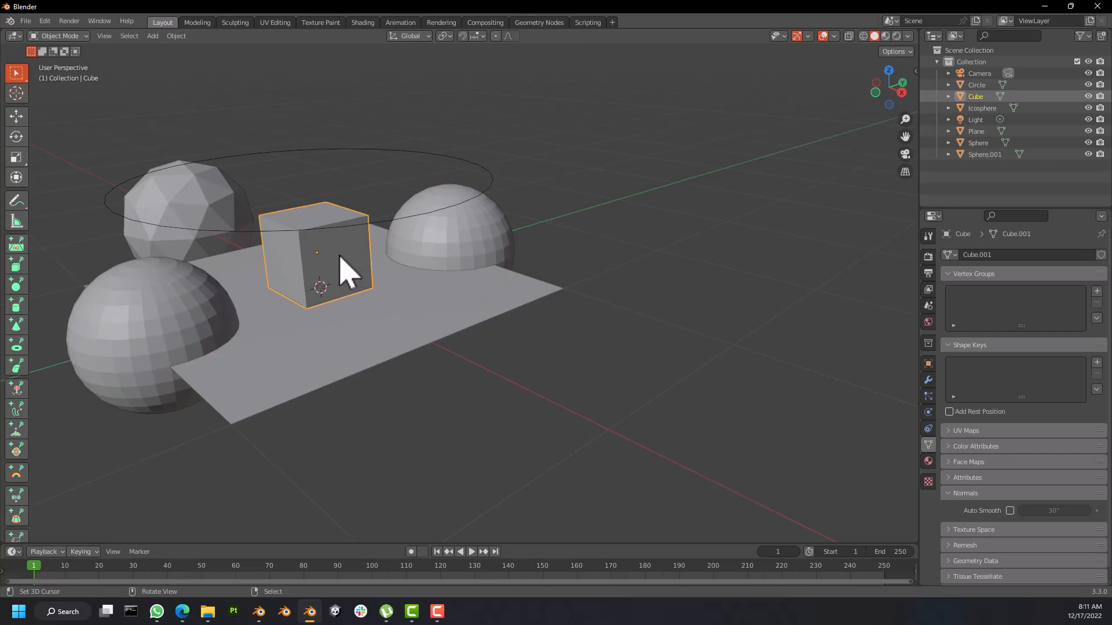
right_click(387, 226)
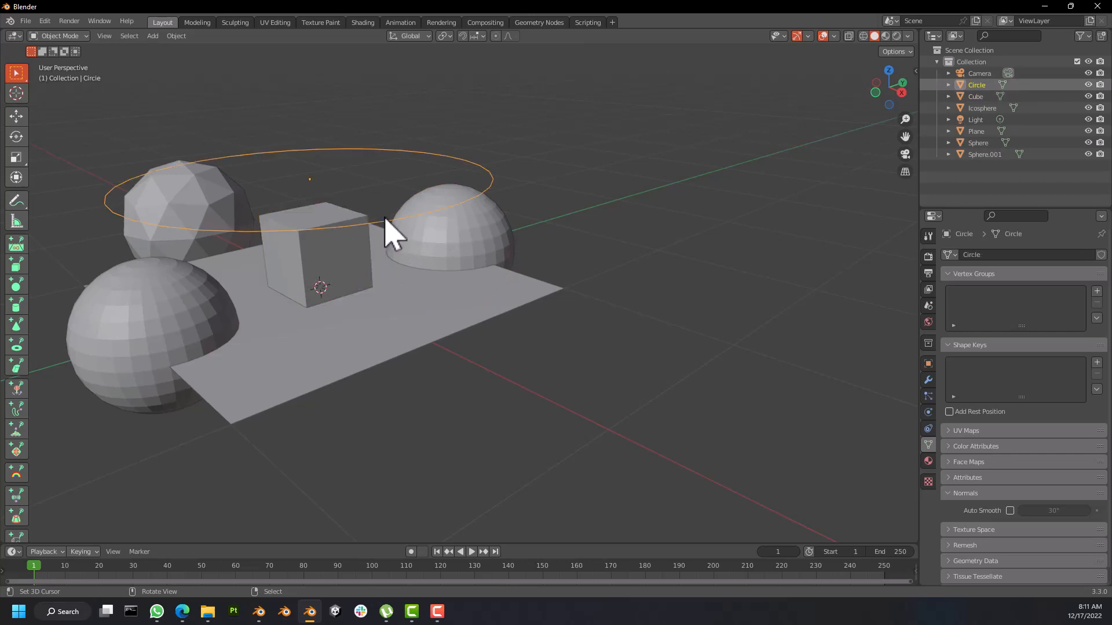
right_click(194, 212)
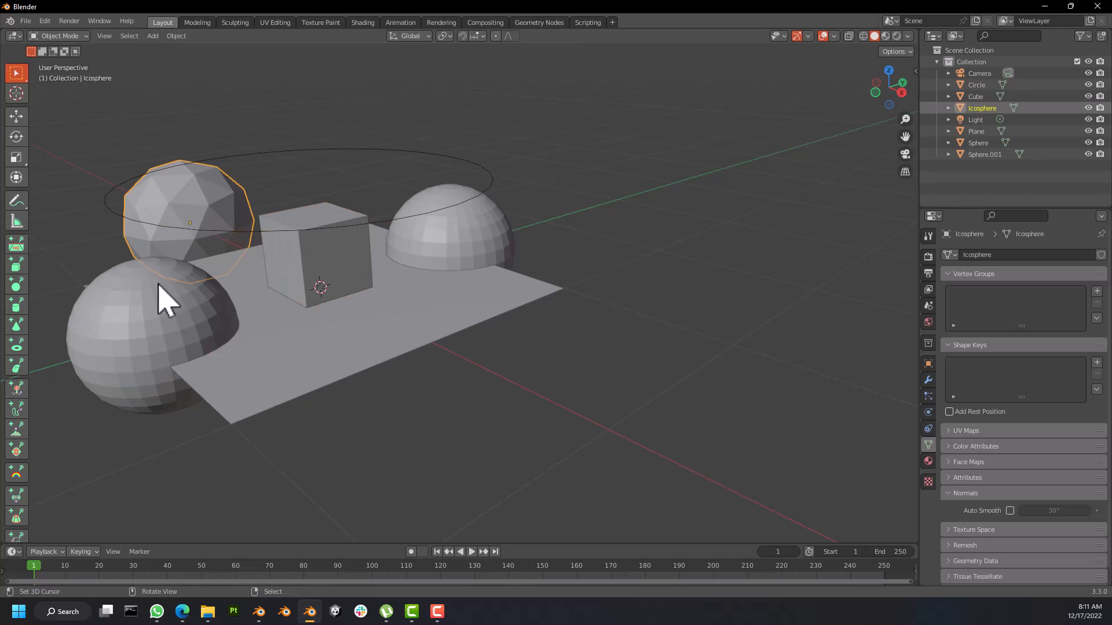
right_click(181, 323)
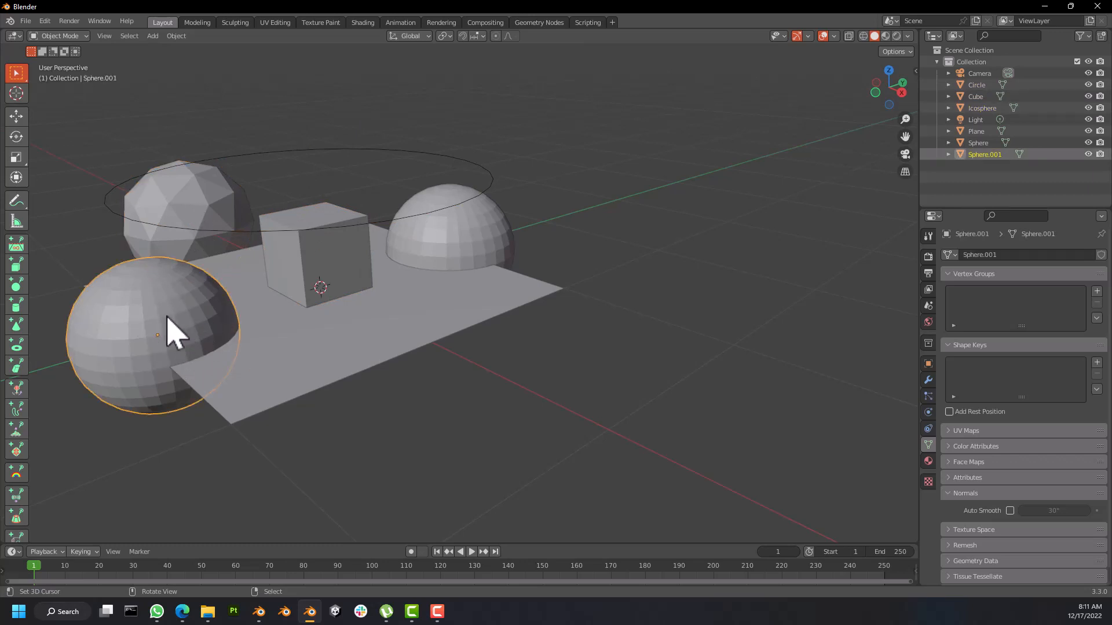
Step: Compare the ico sphere's triangular faces with the first UV sphere's ring-and-segment mesh in Edit Mode
right_click(216, 211)
key("Tab")
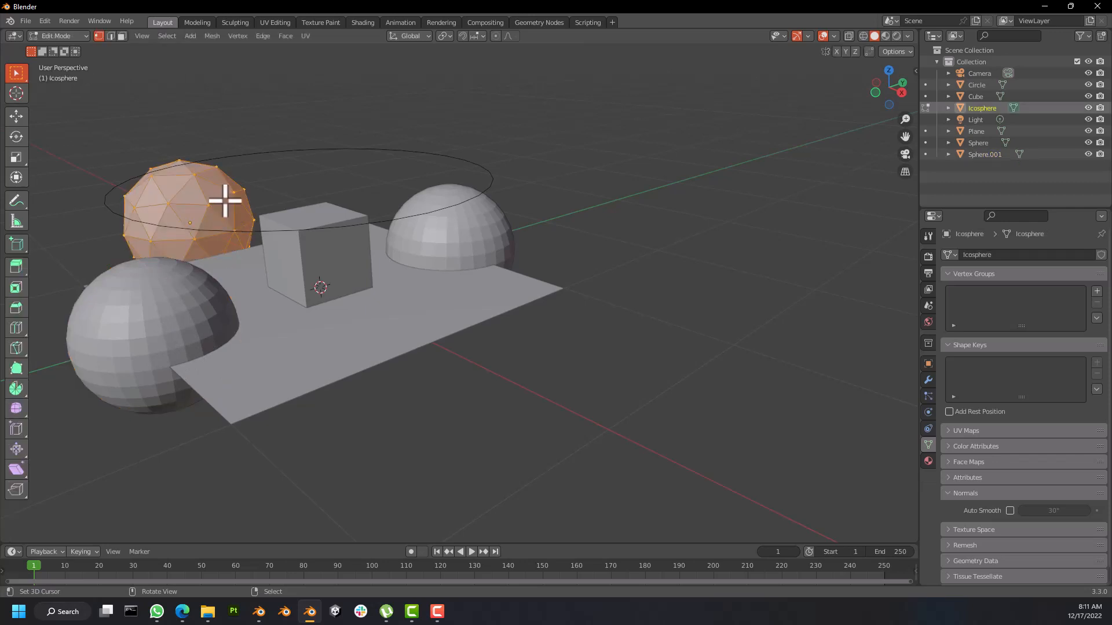
scroll(202, 200, "up", 3)
scroll(198, 211, "down", 4)
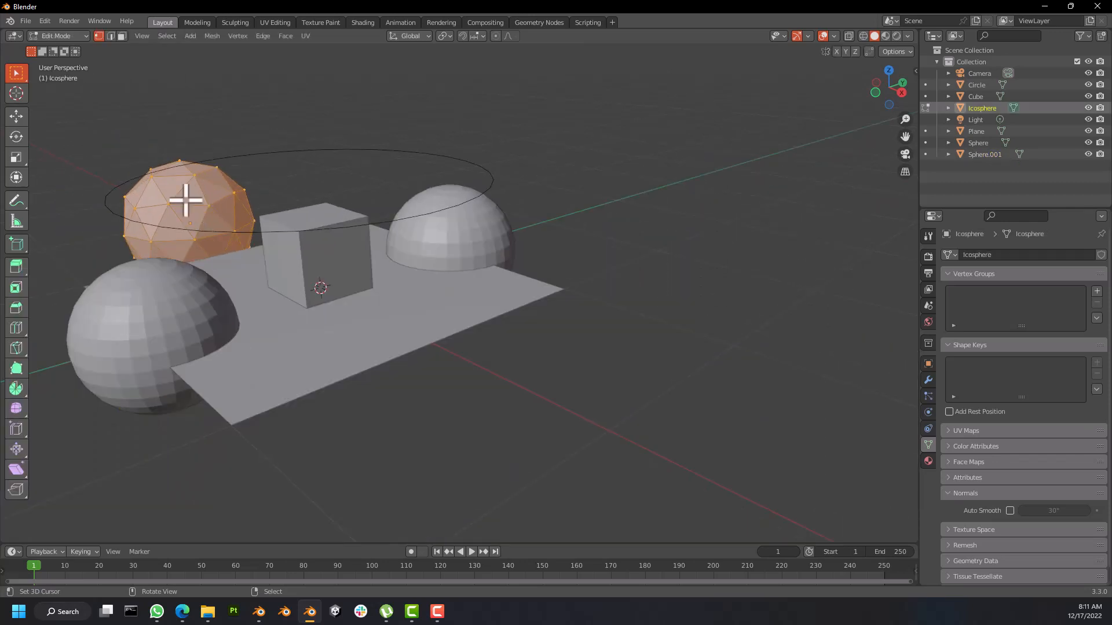
scroll(191, 204, "up", 2)
key("Tab")
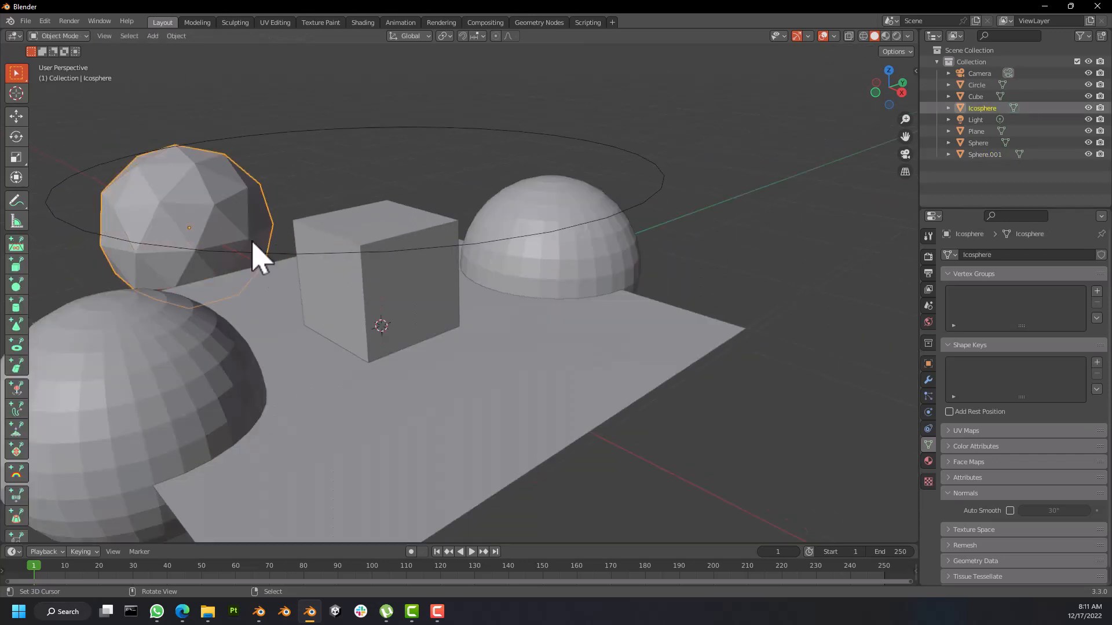
right_click(546, 242)
key("Tab")
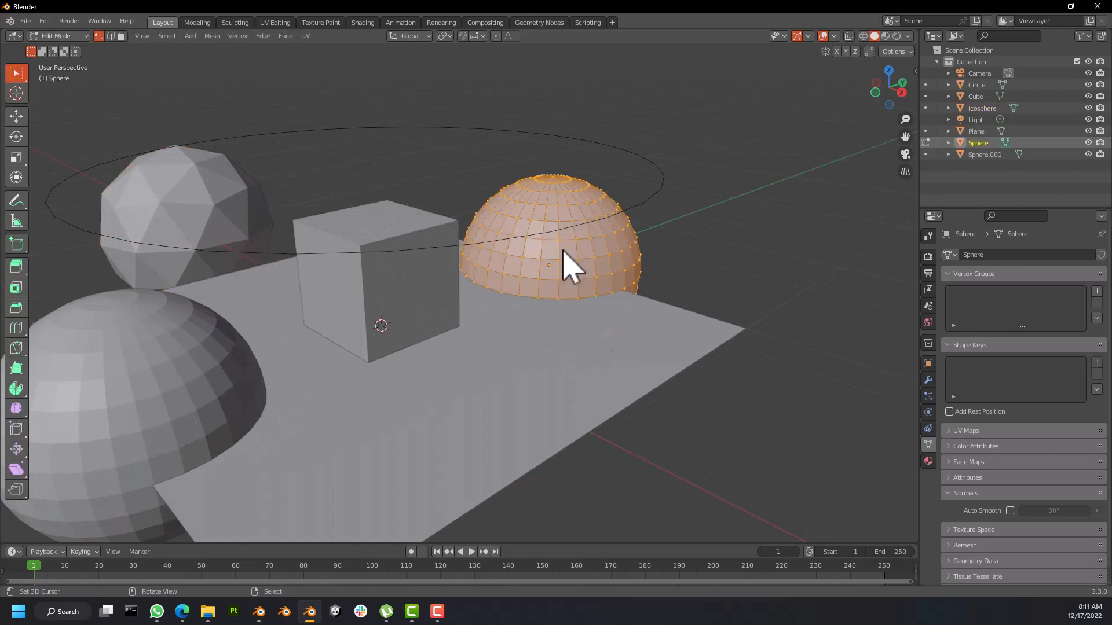
scroll(566, 283, "up", 2)
scroll(550, 250, "down", 2)
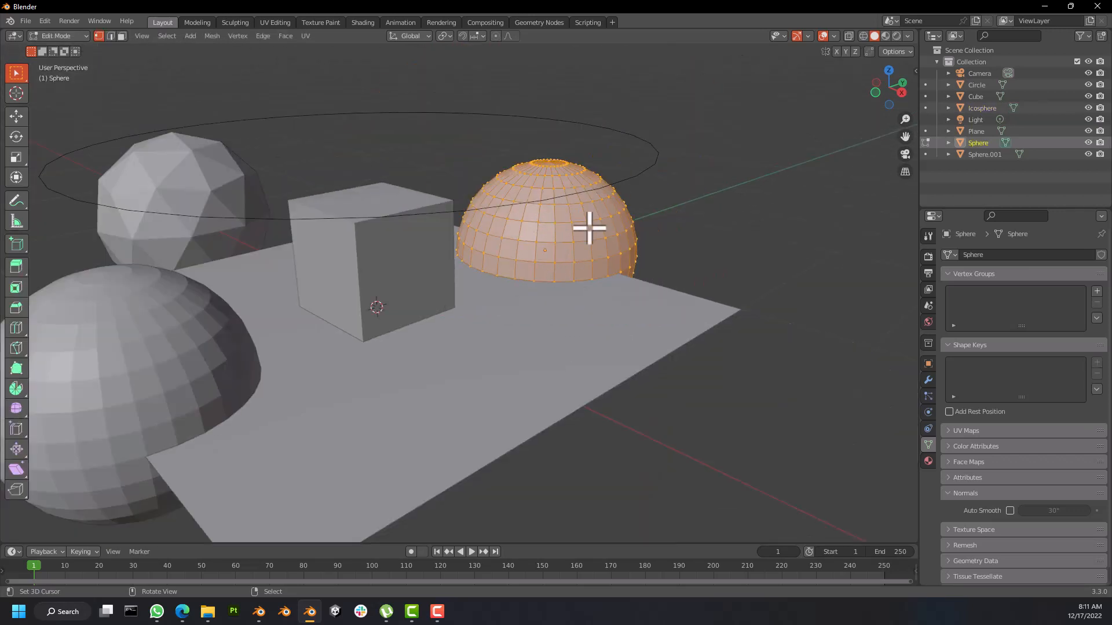
key("alt+a")
key("Tab")
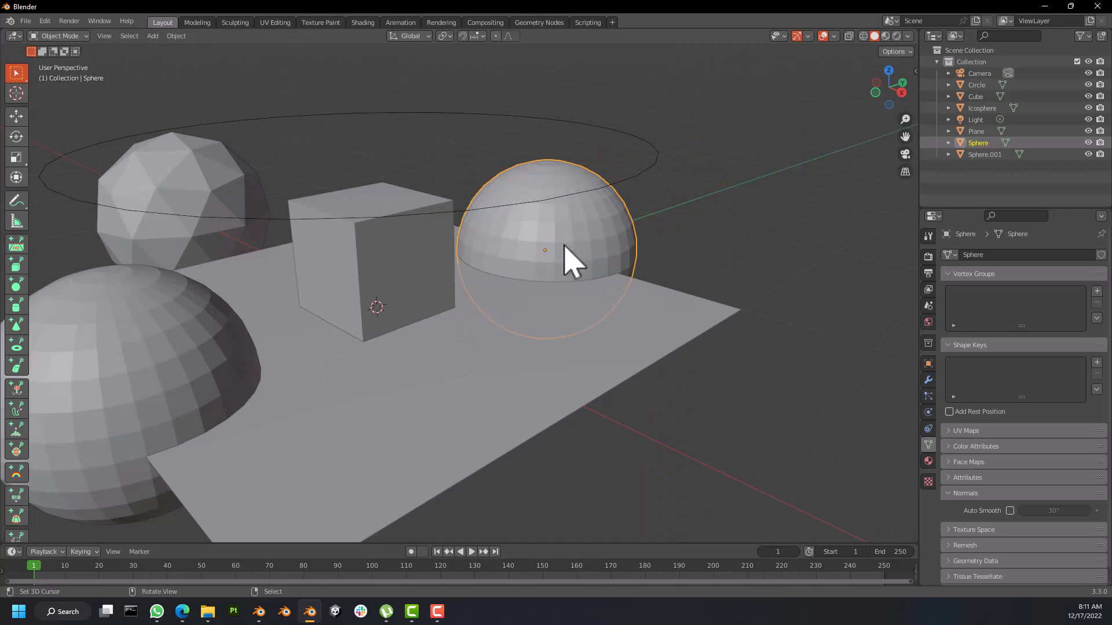
Step: Examine the second UV sphere's vertices and faces in Edit Mode from near, far and above, ending in Object Mode
right_click(144, 353)
key("Tab")
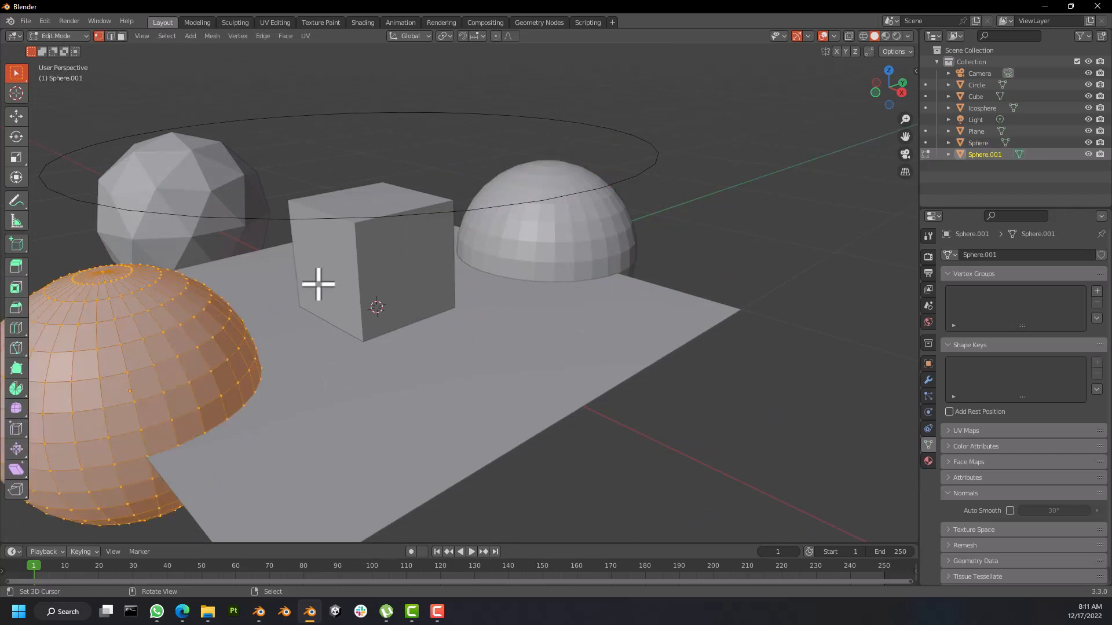
key("Tab")
scroll(186, 335, "down", 3)
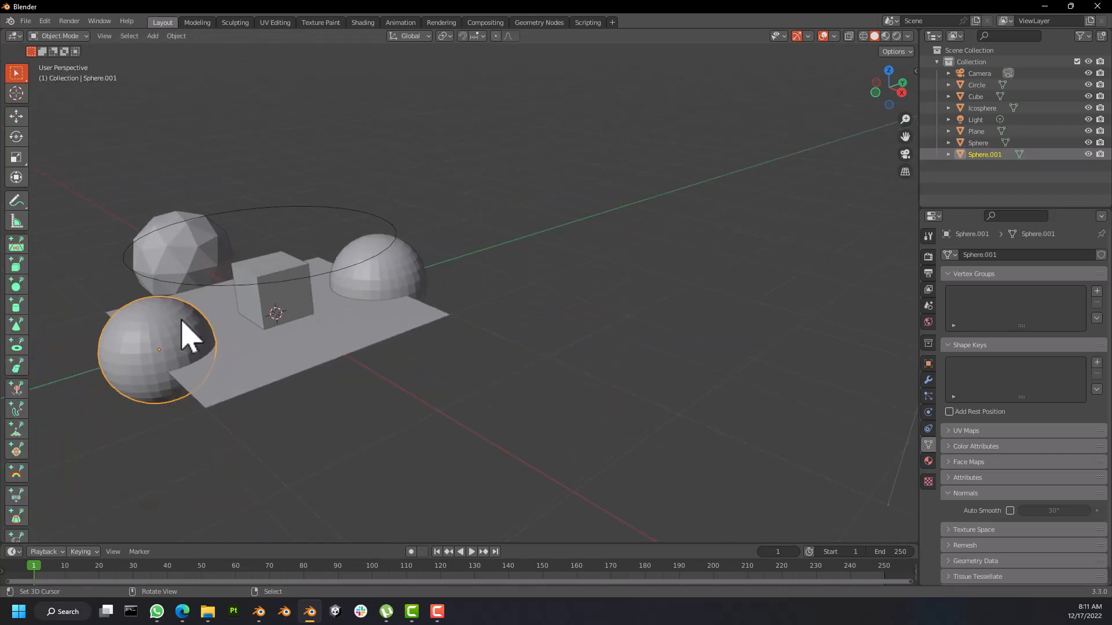
scroll(184, 325, "up", 6)
scroll(186, 335, "down", 5)
mouse_move(194, 335)
middle_mouse_down()
mouse_move(268, 347)
mouse_move(288, 322)
mouse_move(209, 338)
middle_mouse_up()
key("Tab")
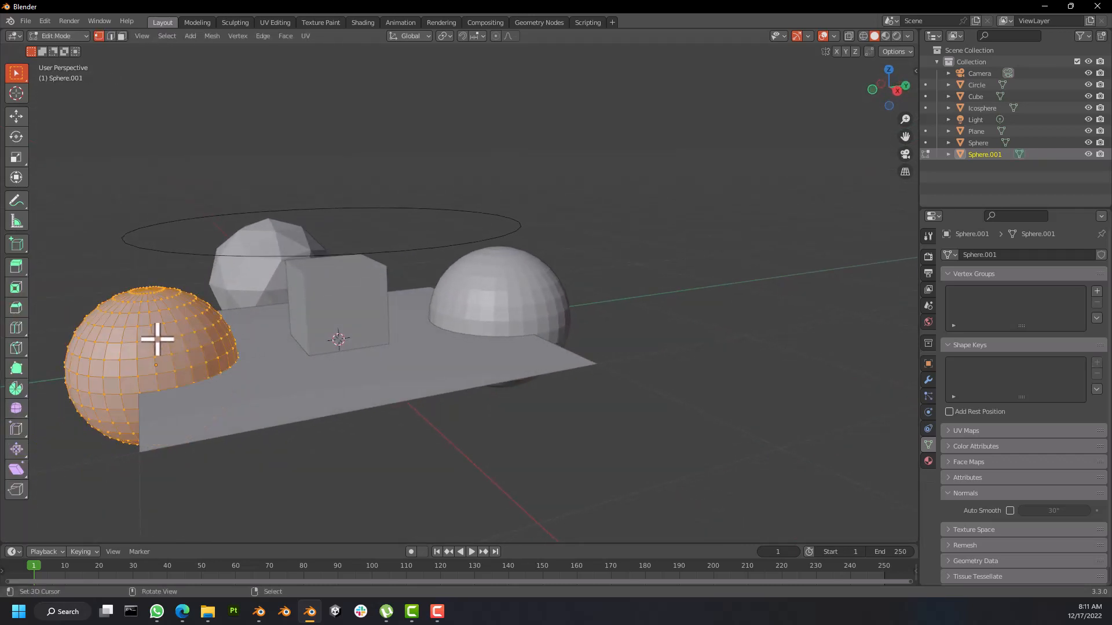
scroll(186, 330, "up", 4)
scroll(186, 330, "down", 4)
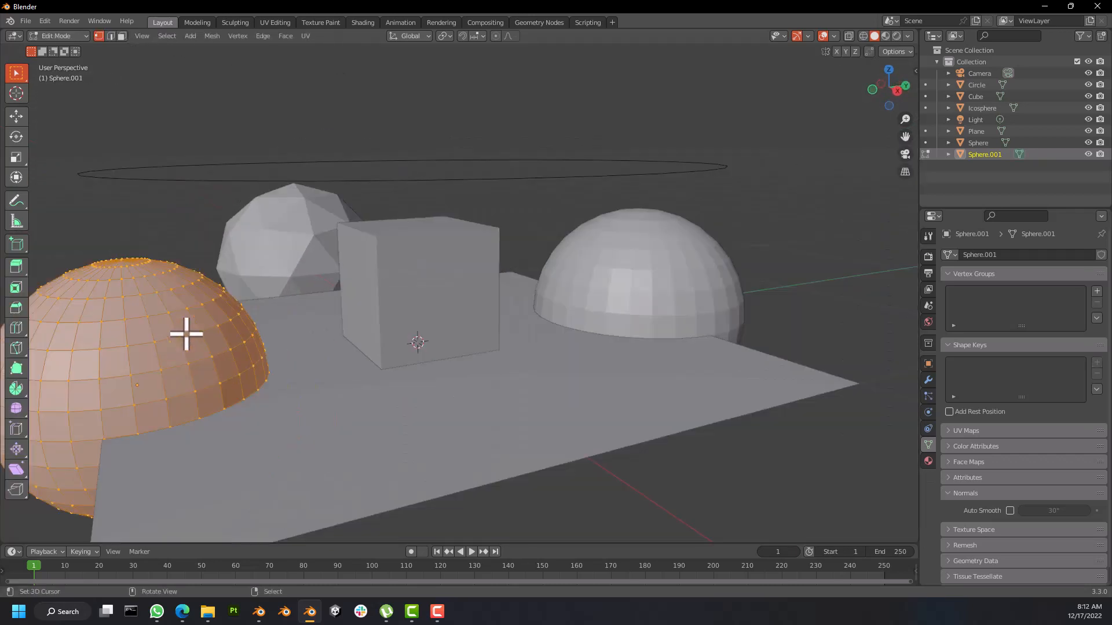
middle_click_drag(184, 338, 191, 391)
key("Tab")
Step: Select the two UV spheres alternately to compare their faceted surfaces
left_click(553, 322)
left_click(356, 327)
left_click(579, 295)
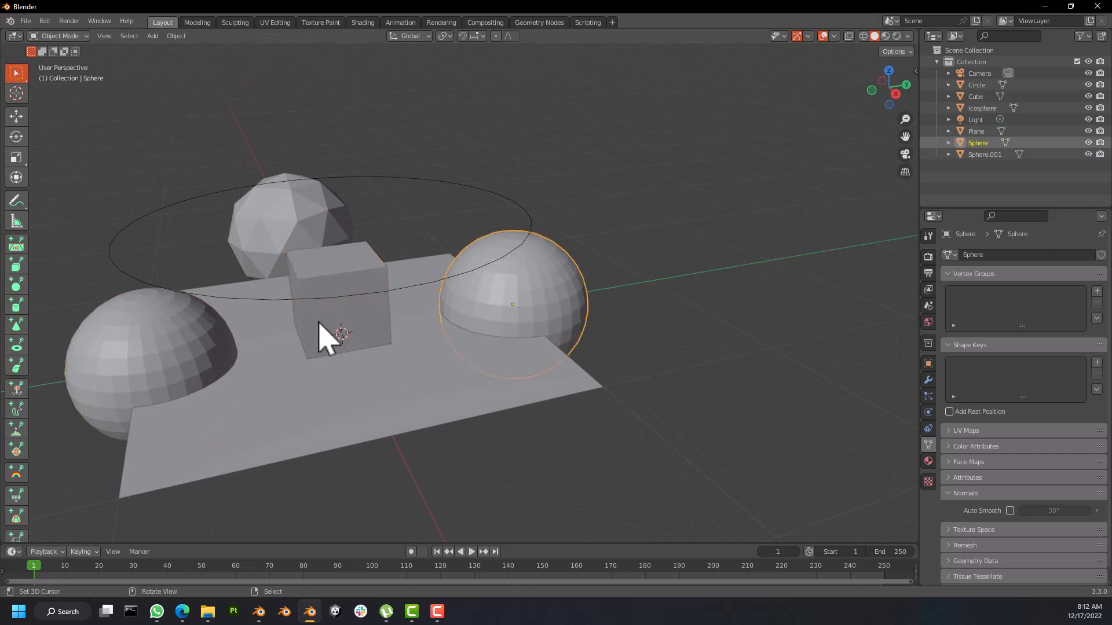
left_click(177, 344)
left_click(514, 310)
Step: Check the ico sphere's mesh in Edit Mode and apply Shade Smooth to it in Object Mode
left_click(316, 226)
key("Tab")
middle_click_drag(313, 191, 260, 258)
scroll(313, 221, "up", 5)
key("alt+a")
key("a")
key("Tab")
right_click(278, 238)
left_click(278, 238)
scroll(276, 239, "down", 5)
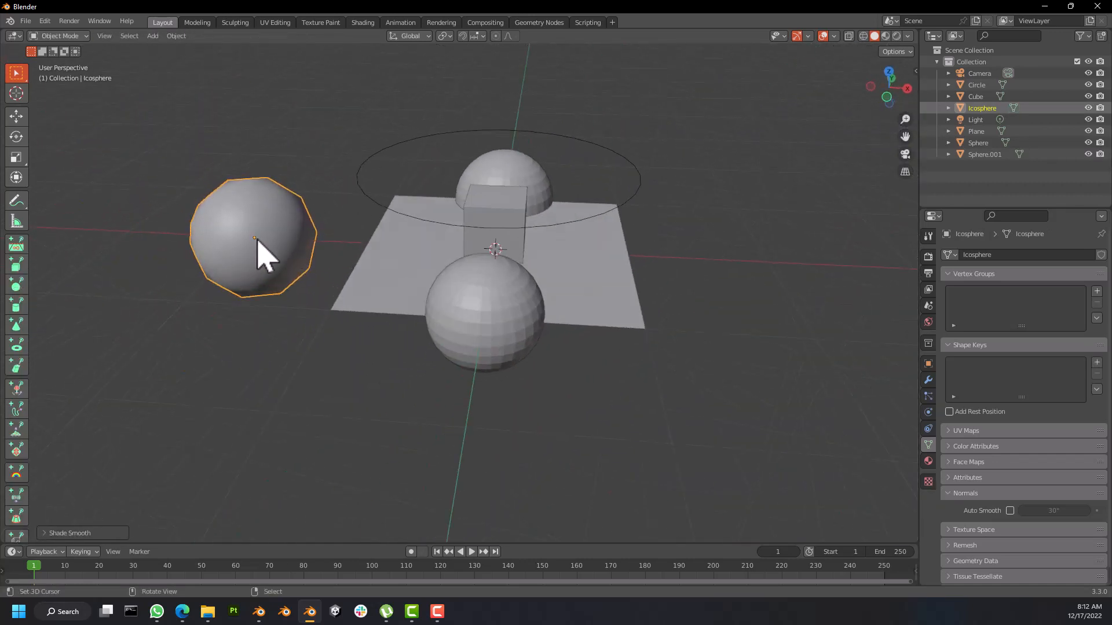
Step: Examine the smooth-shaded ico sphere's surface and outline up close, and select the first UV sphere beside the cube
scroll(268, 255, "up", 6)
key("Tab")
key("Tab")
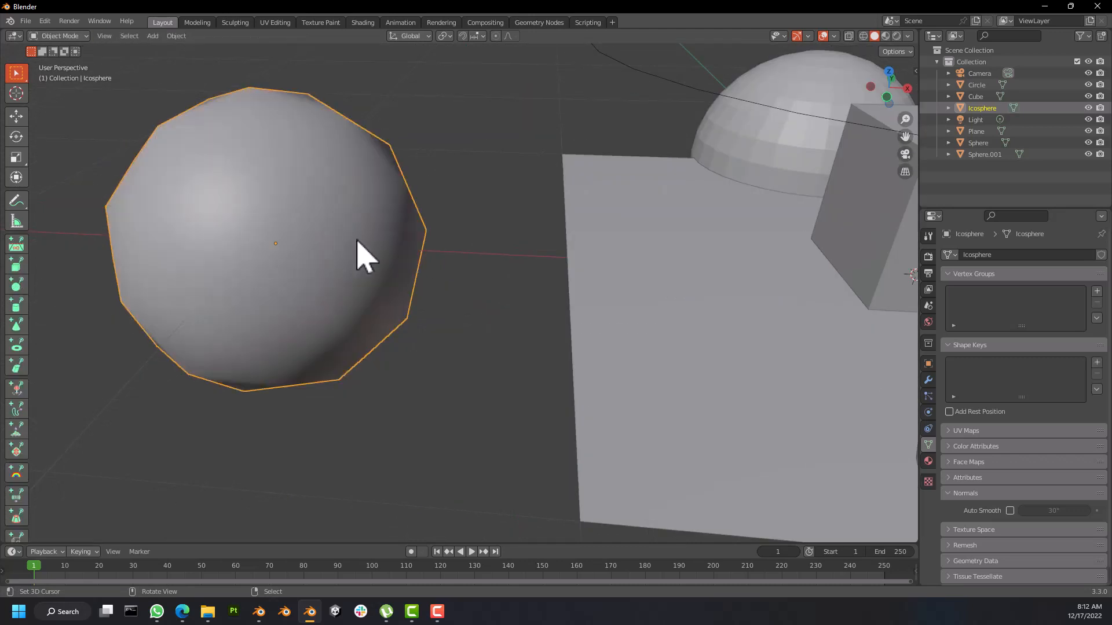
middle_click_drag(362, 256, 437, 206)
left_click(473, 105)
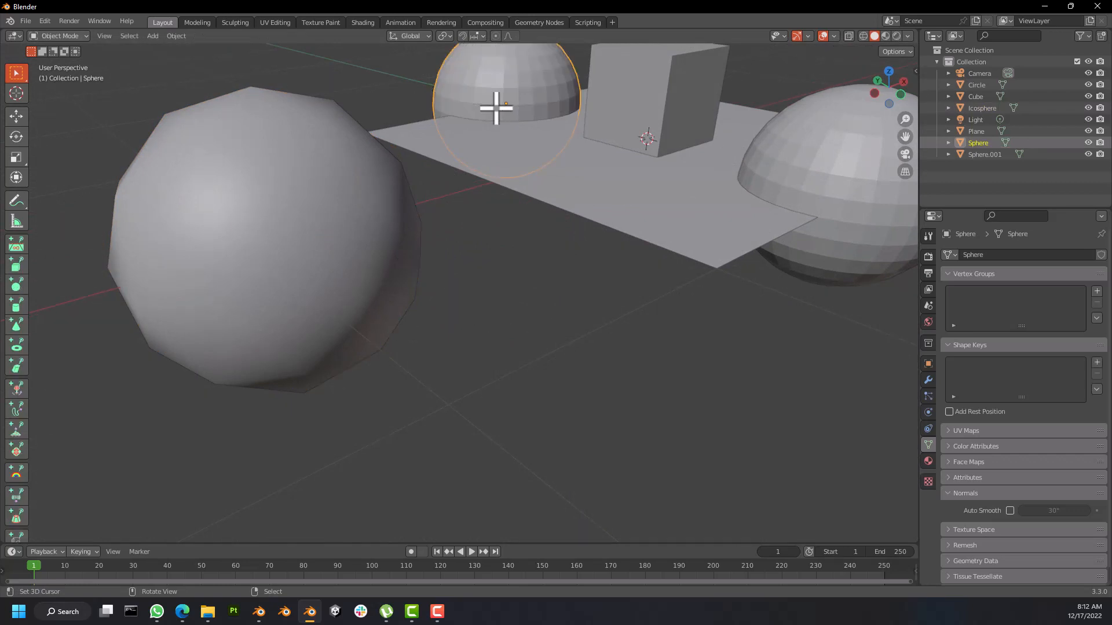
Step: Apply Shade Smooth to the first UV sphere beside the cube
right_click(545, 94)
left_click(545, 94)
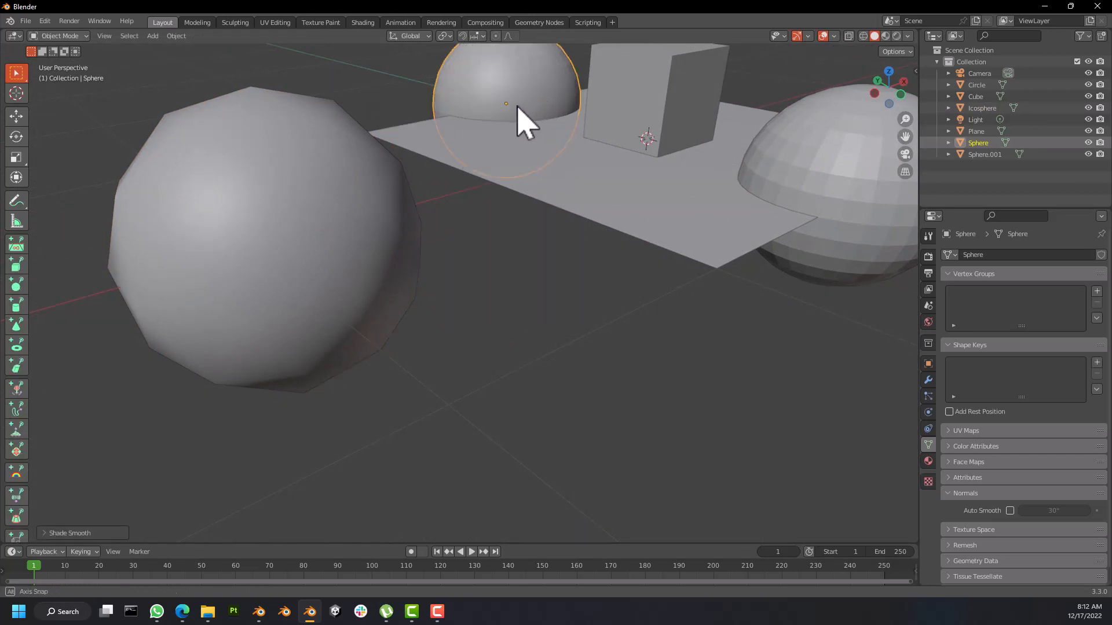
middle_click_drag(519, 119, 497, 131)
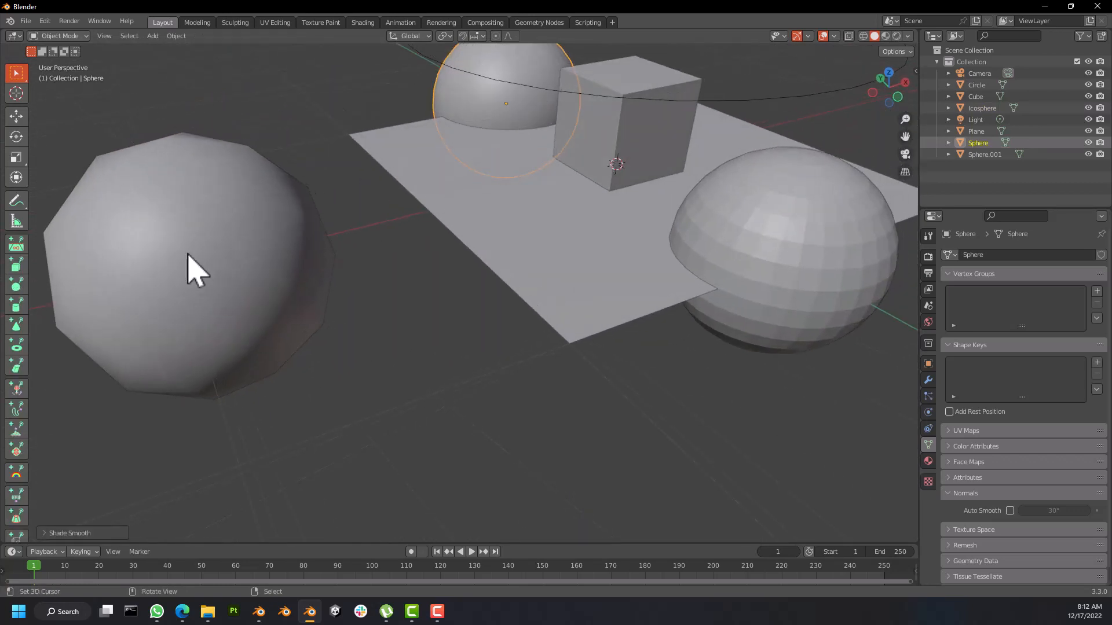
Step: Select the ico sphere and turn on the Statistics viewport overlay
left_click(243, 240)
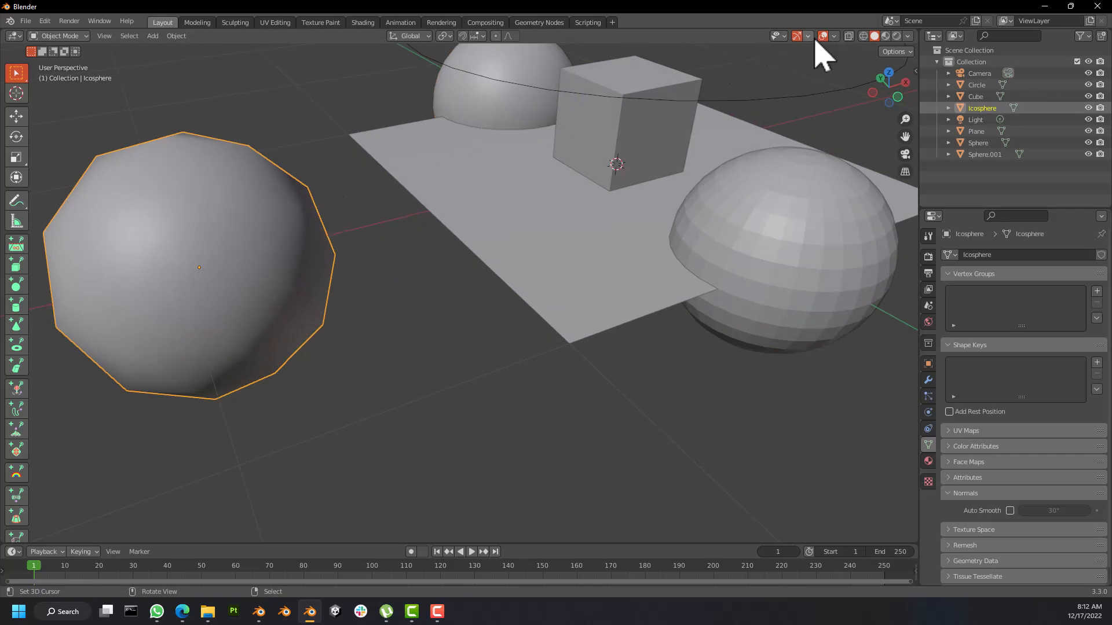
left_click(834, 37)
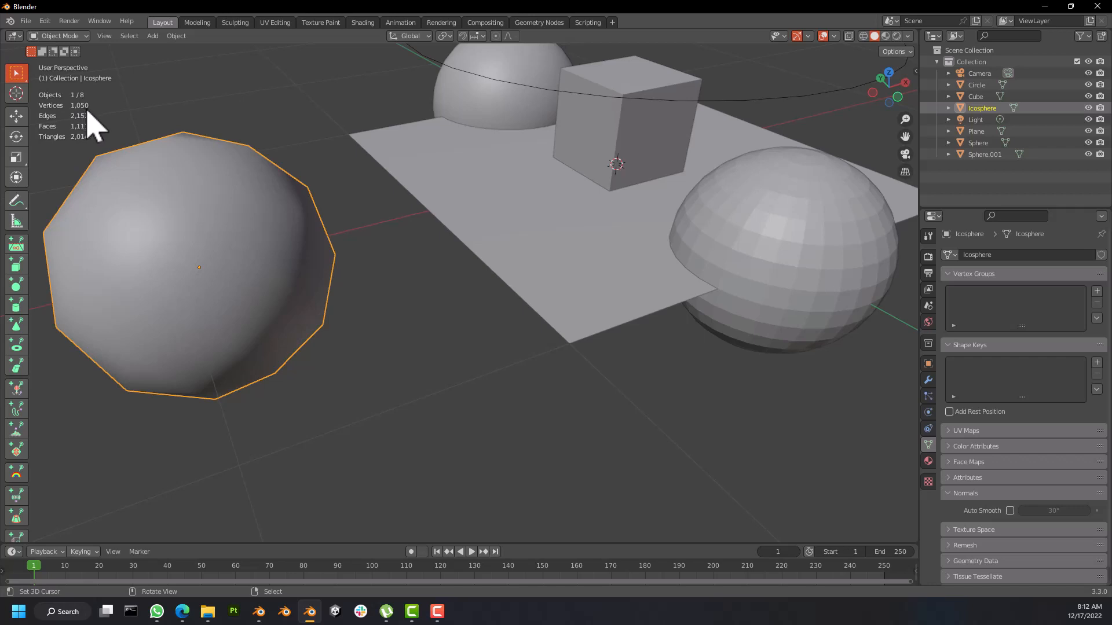
Step: Select the smooth-shaded UV sphere and the ico sphere alternately to compare their outlines and the scene statistics
left_click(481, 111)
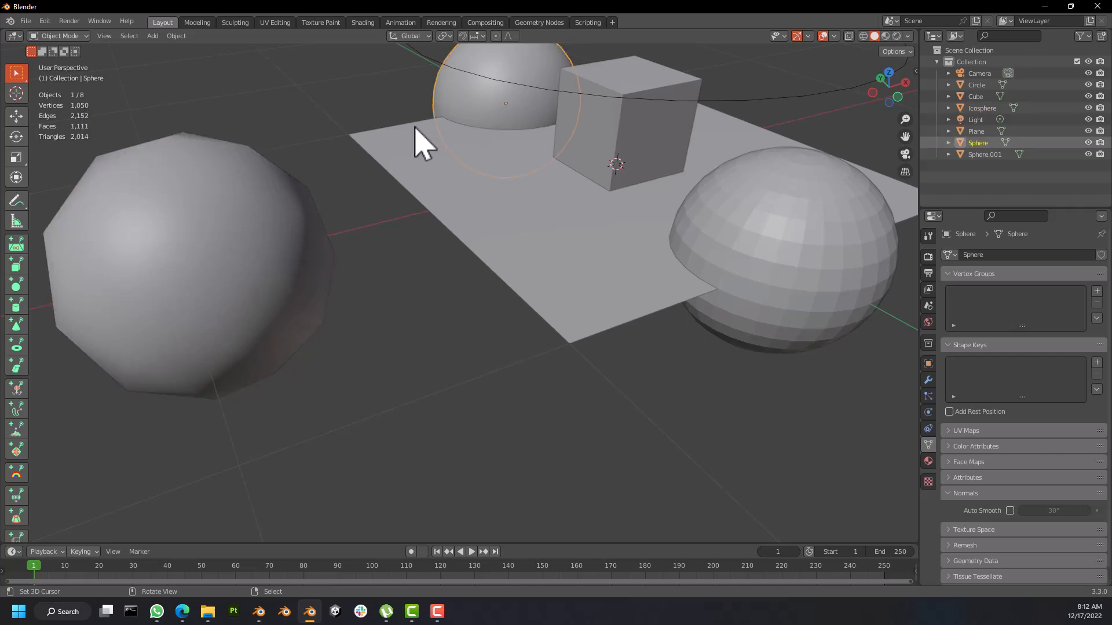
left_click(159, 174)
left_click(503, 92)
left_click(231, 198)
left_click(399, 111)
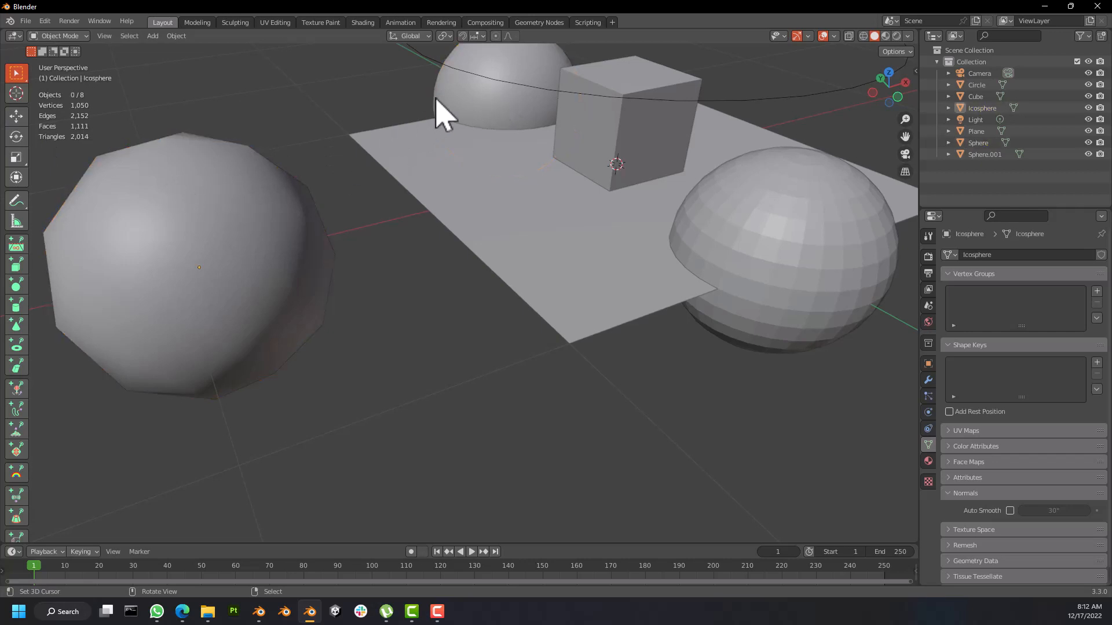
left_click(447, 94)
left_click(231, 192)
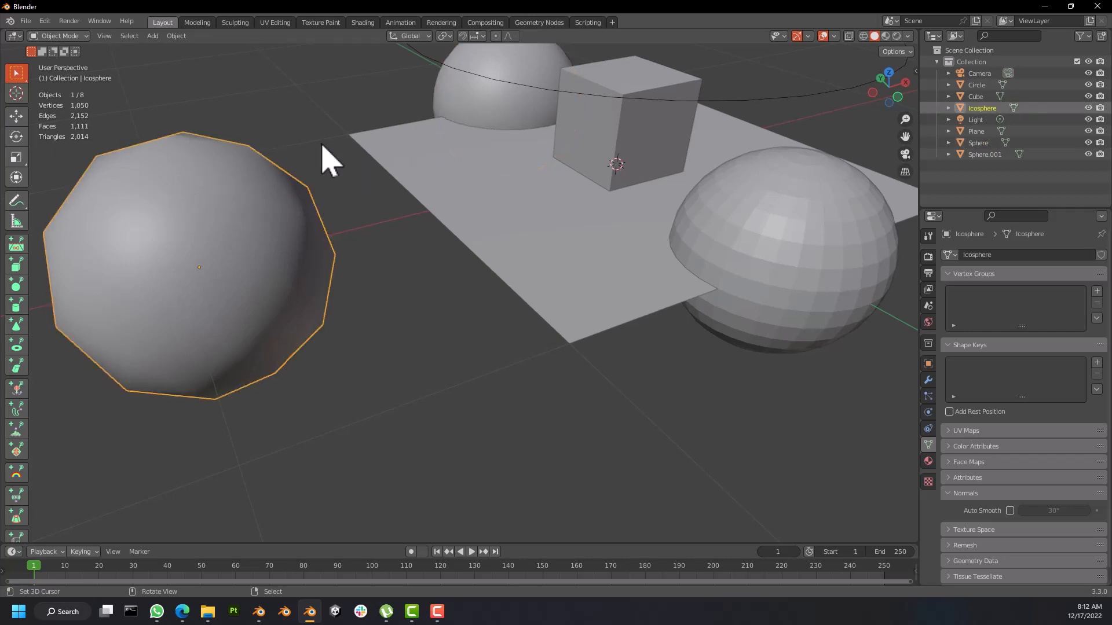
left_click(437, 94)
left_click(255, 173)
left_click(444, 71, "shift")
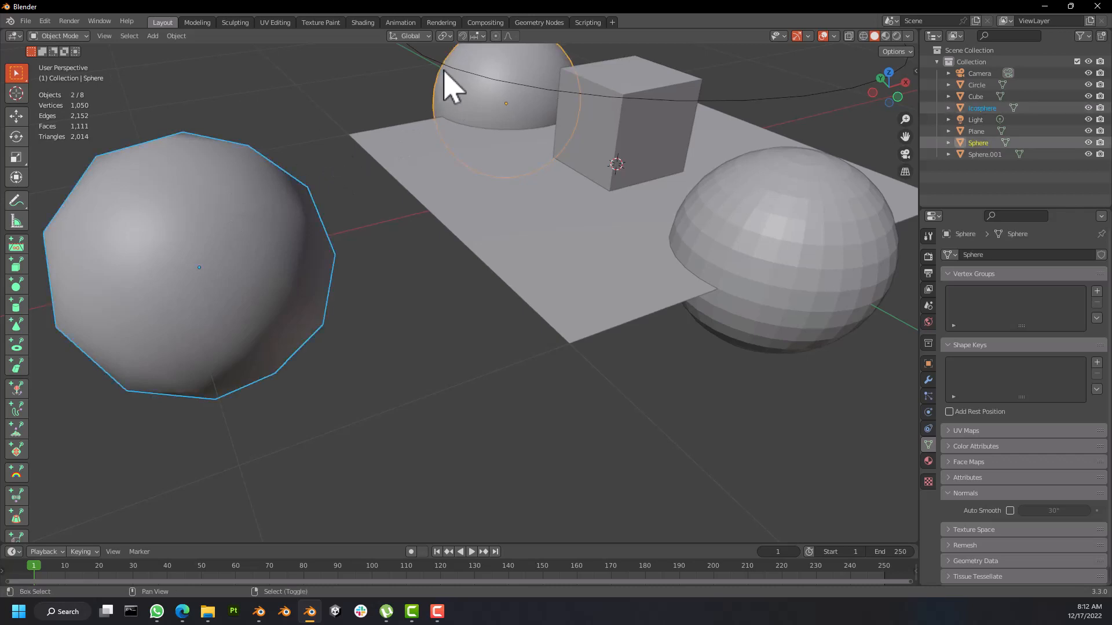
key("ctrl+z")
left_click(457, 98)
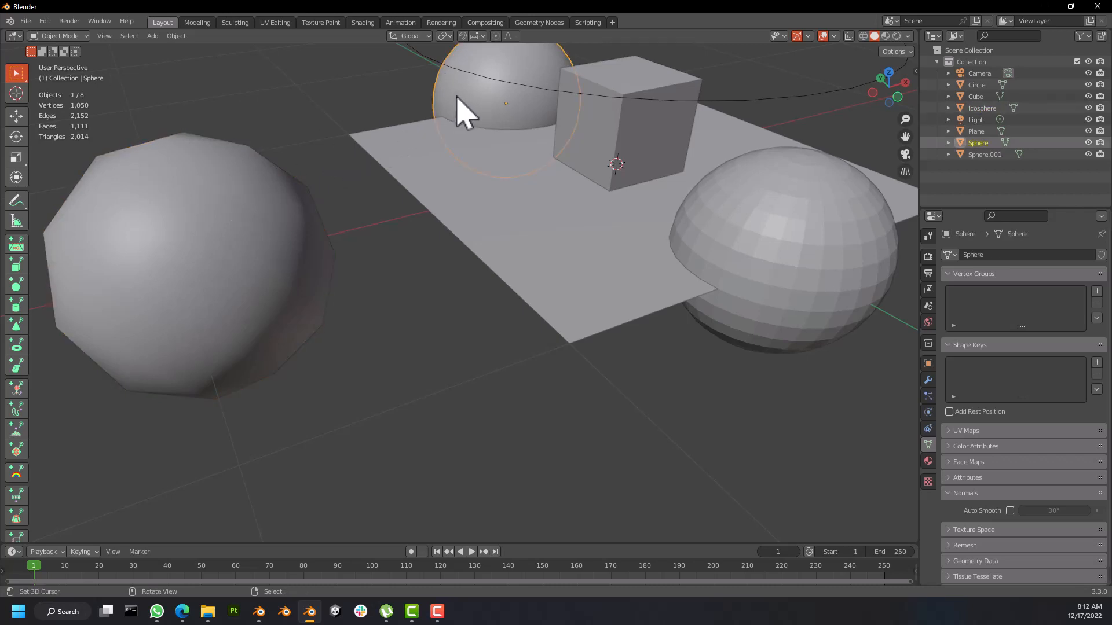
left_click(268, 197)
left_click(453, 117)
Step: Check the ico sphere's vertex, edge and face counts in Edit Mode and return to Object Mode
left_click(185, 234)
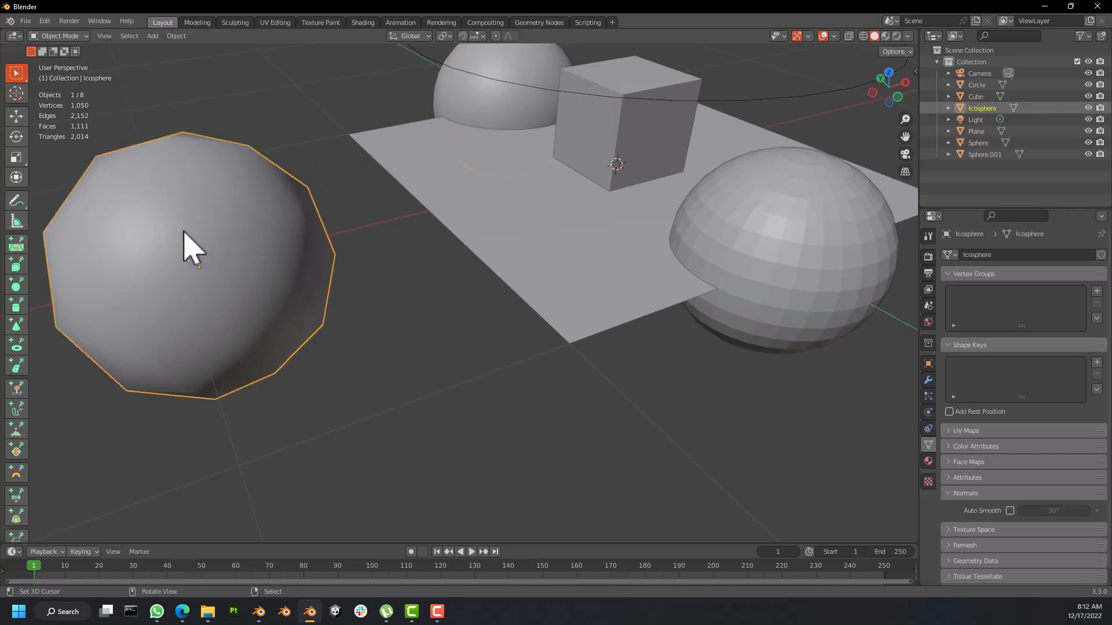
key("Tab")
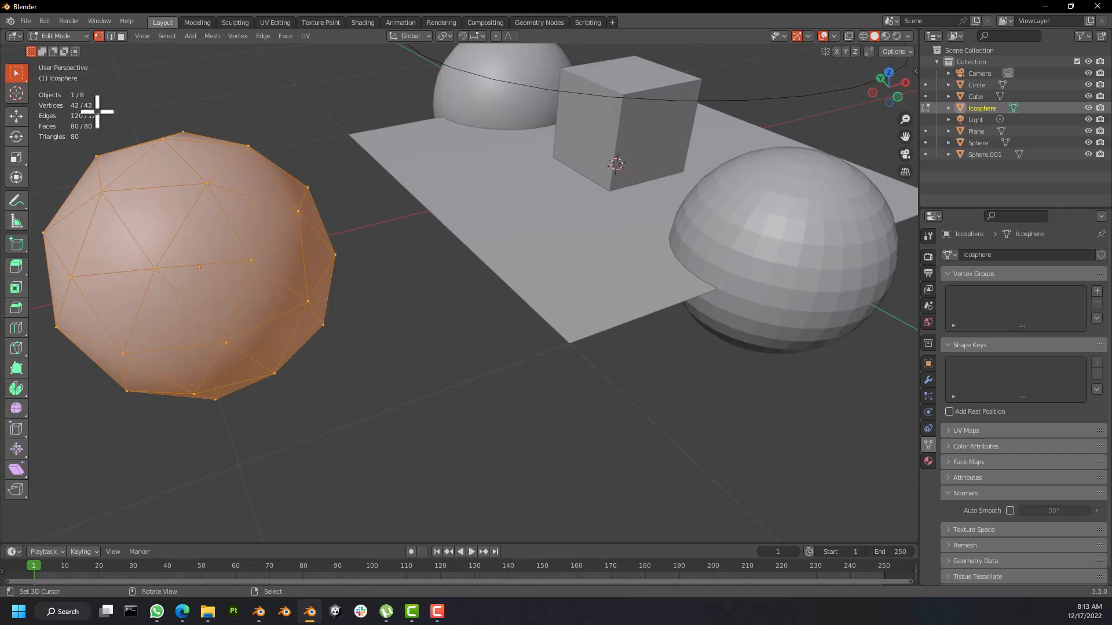
key("Tab")
Step: Read the smooth-shaded UV sphere's vertex, edge and face counts in Edit Mode with its whole mesh selected
left_click(497, 104)
key("Tab")
key("q")
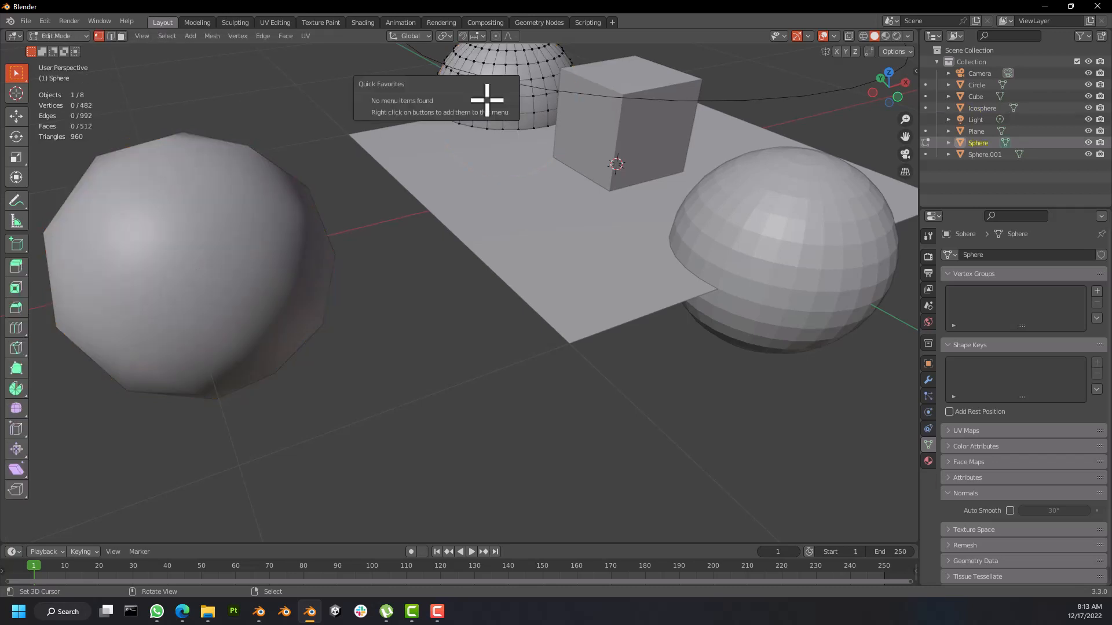
key("a")
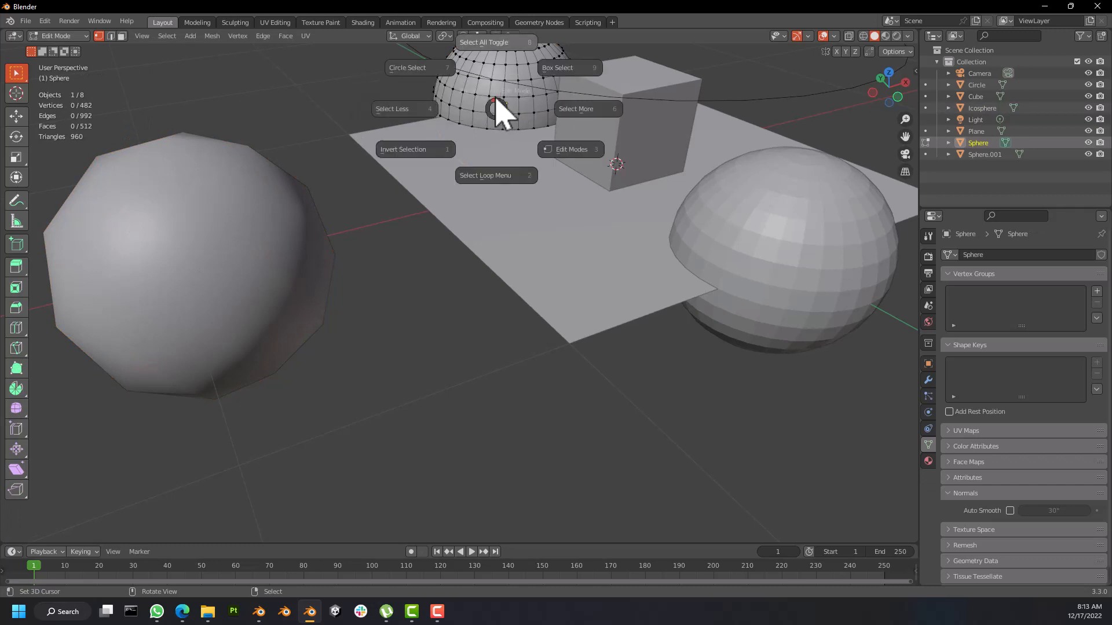
left_click(502, 65)
key("a")
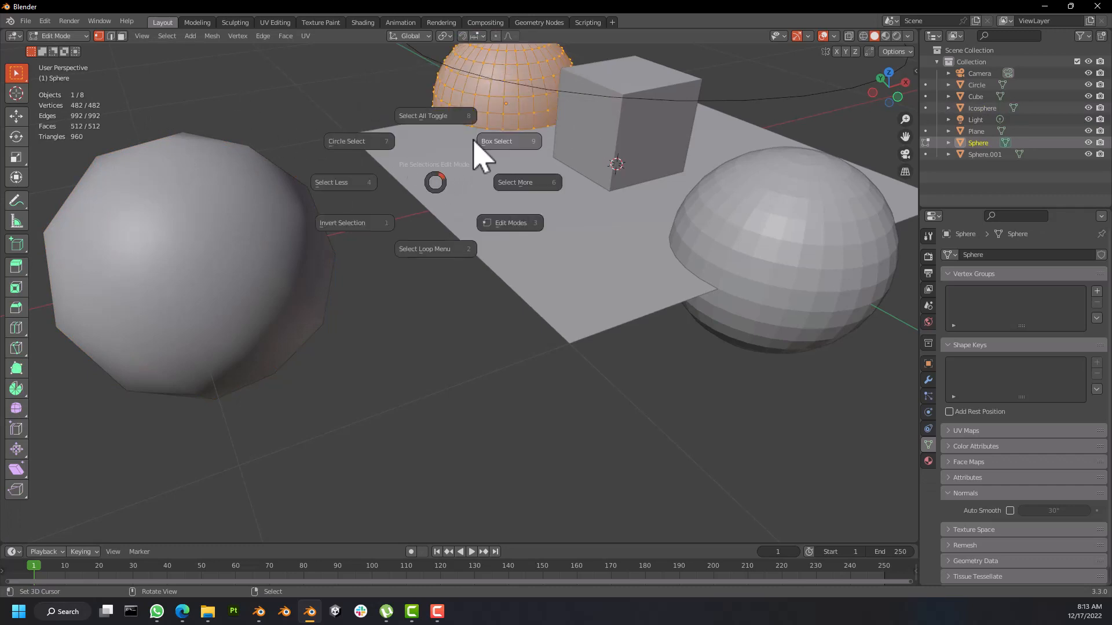
left_click(473, 134)
key("Escape")
key("a")
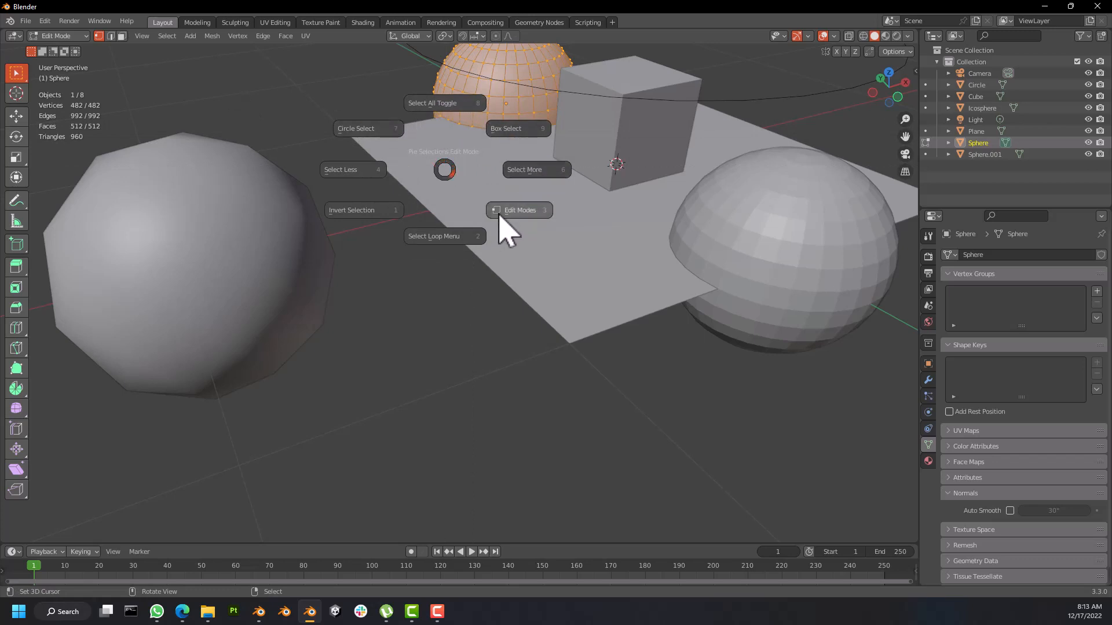
left_click(440, 109)
key("a")
left_click(468, 63)
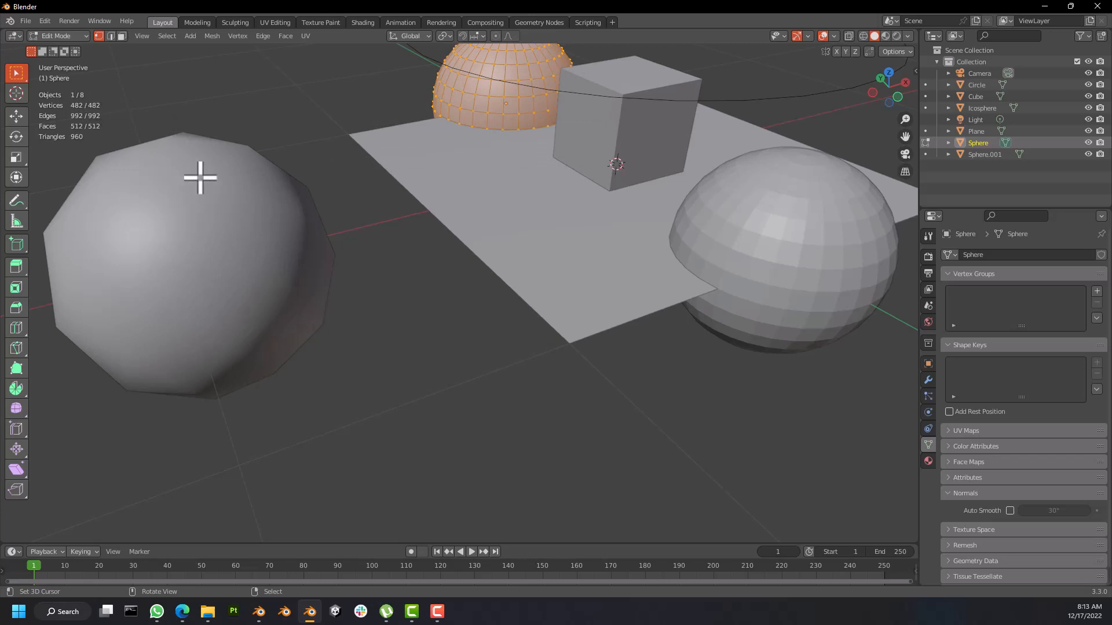
Step: Transfer Edit Mode to the ico sphere to compare its mesh counts, and return to Object Mode
key("alt+q")
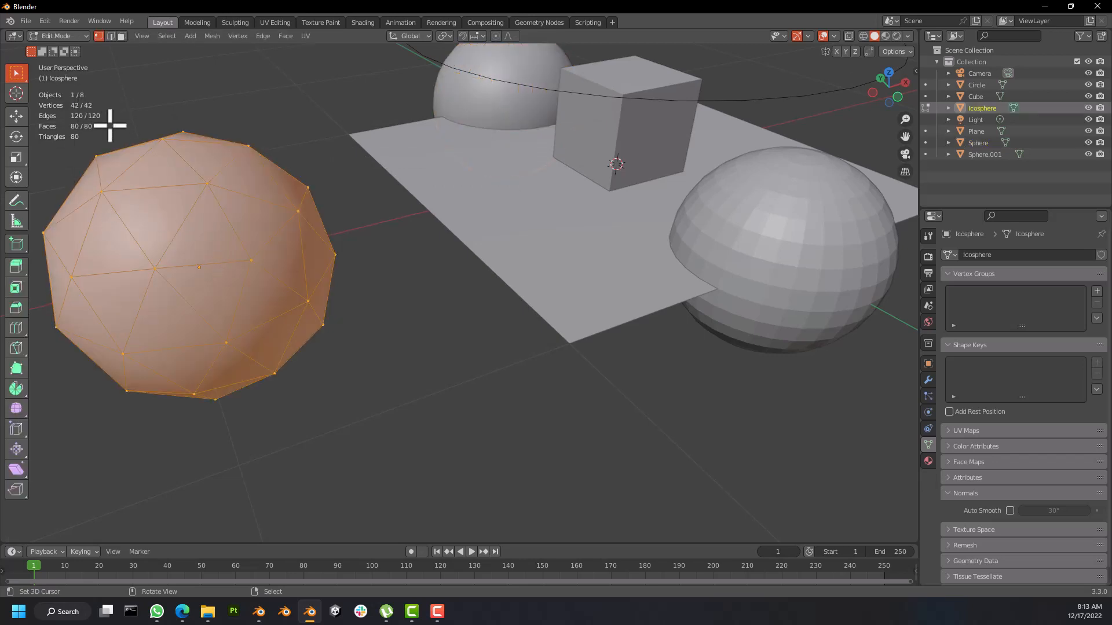
key("Tab")
right_click(542, 5)
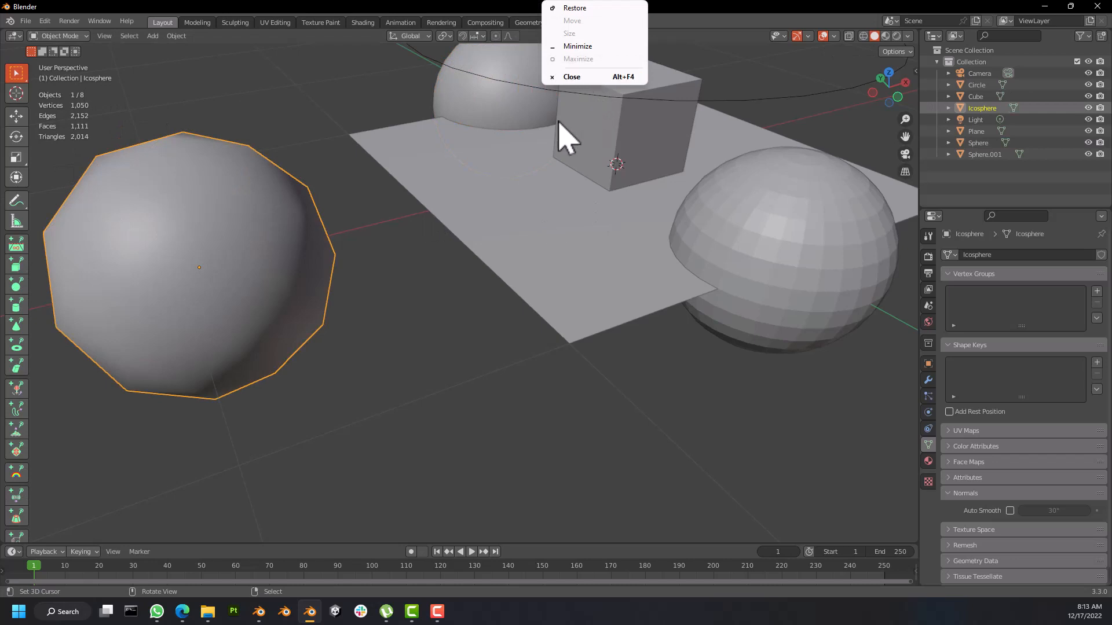
key("Escape")
Step: Add a cylinder mesh at the 3D cursor
middle_click_drag(530, 106, 489, 92)
scroll(436, 95, "down", 4)
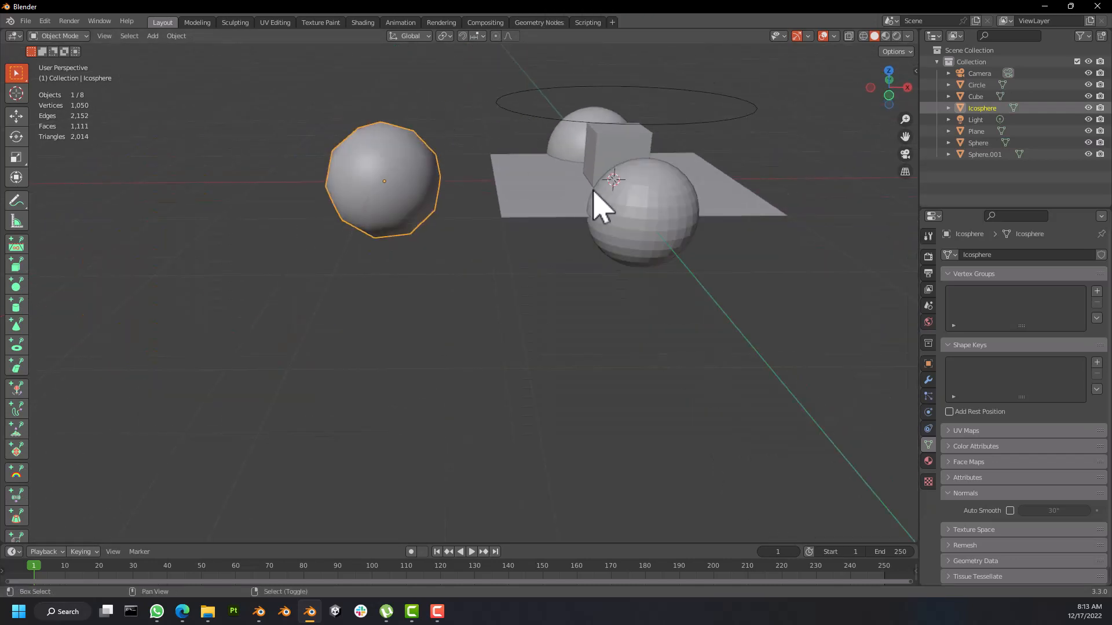
middle_click_drag(593, 191, 490, 214)
key("shift+a")
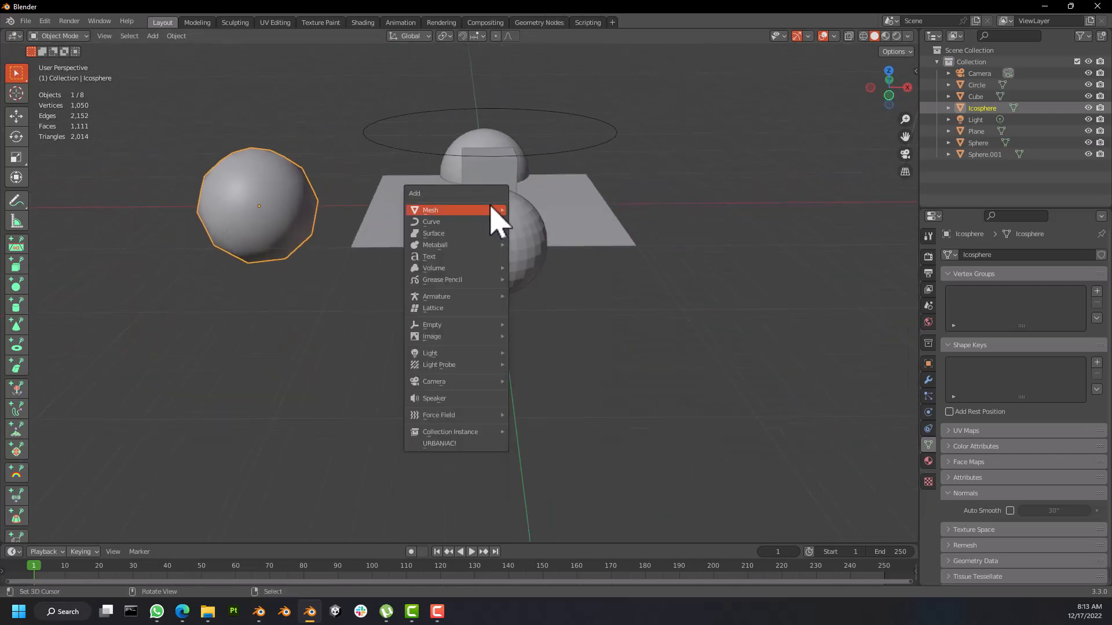
mouse_move(488, 211)
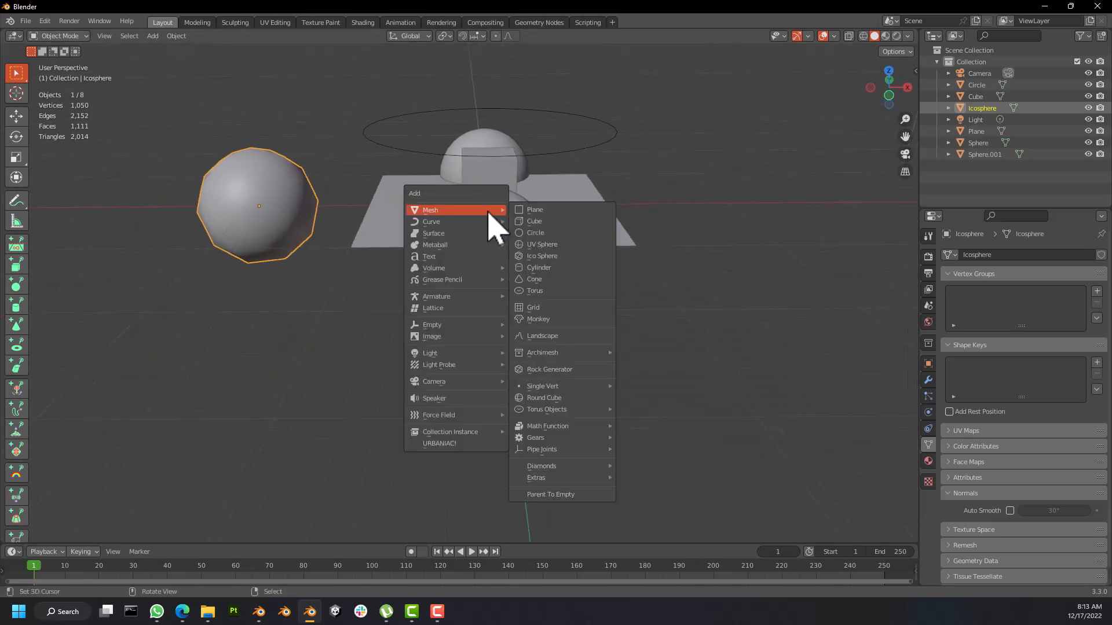
left_click(540, 271)
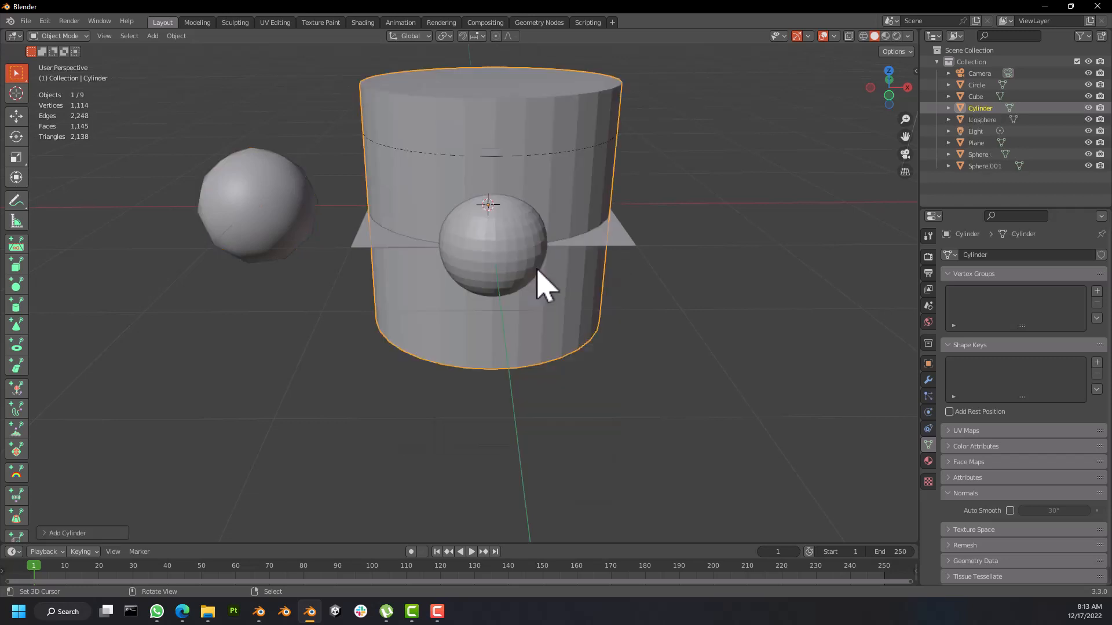
Step: Scale the cylinder down uniformly and move it beside the plane, on the side opposite the ico sphere
scroll(503, 221, "down", 3)
key("s")
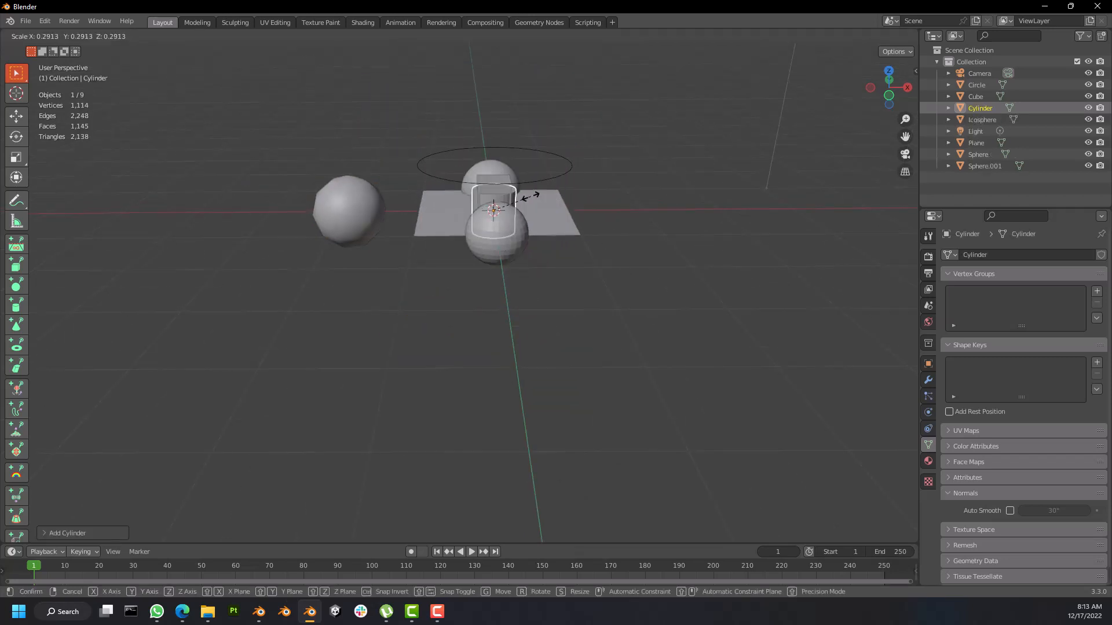
left_click(556, 197)
key("g")
left_click(682, 207)
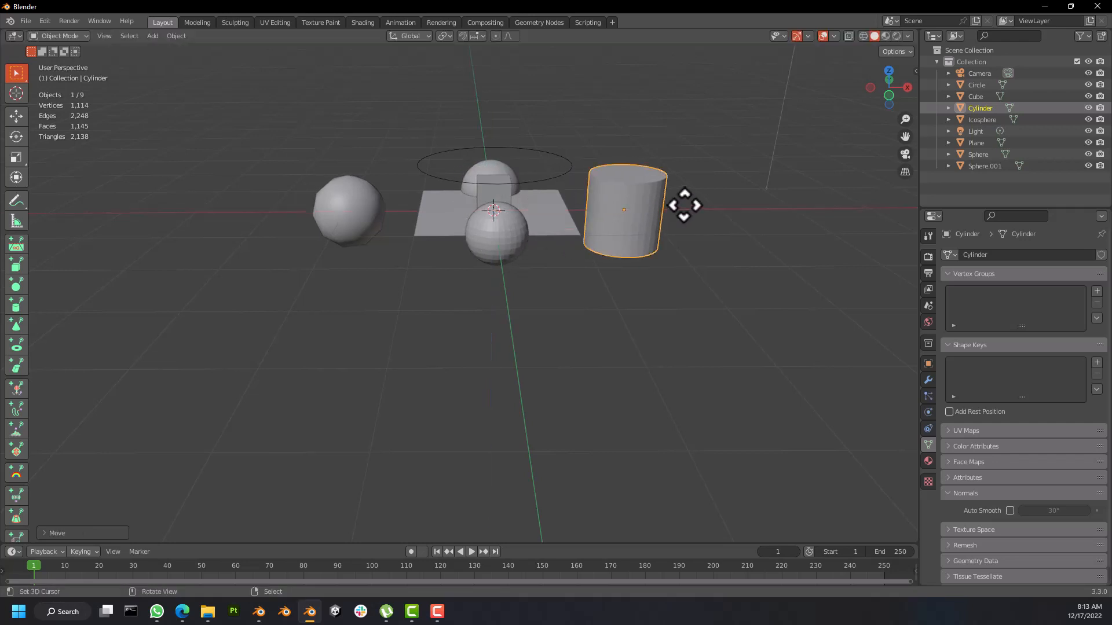
Step: Add a Monkey mesh at the 3D cursor
middle_click_drag(683, 207, 644, 243)
scroll(638, 204, "up", 3)
key("shift+a")
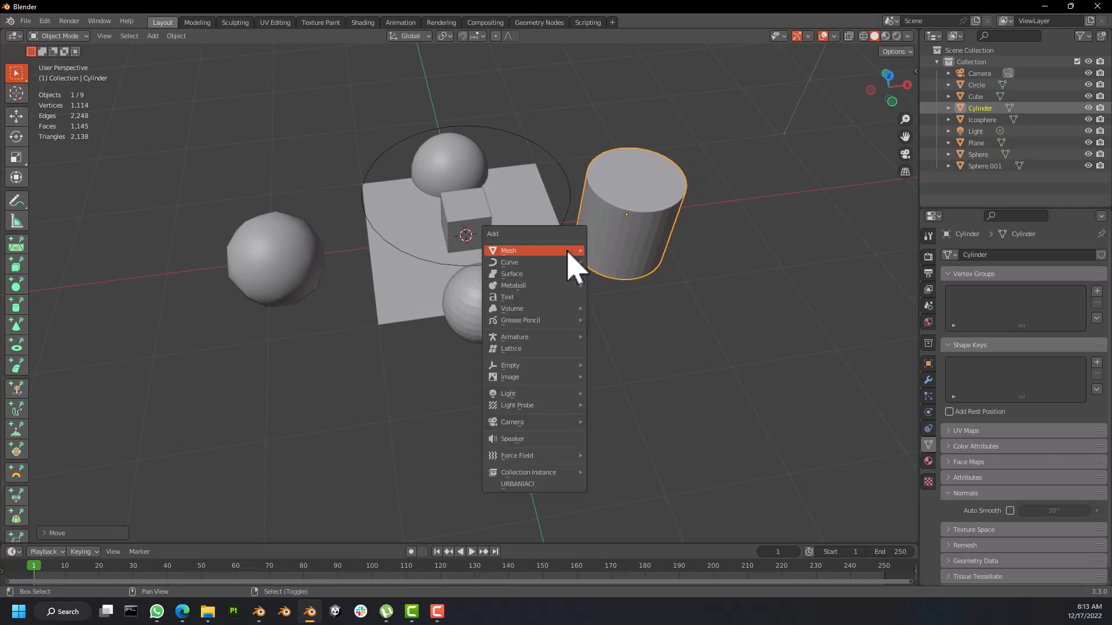
mouse_move(569, 250)
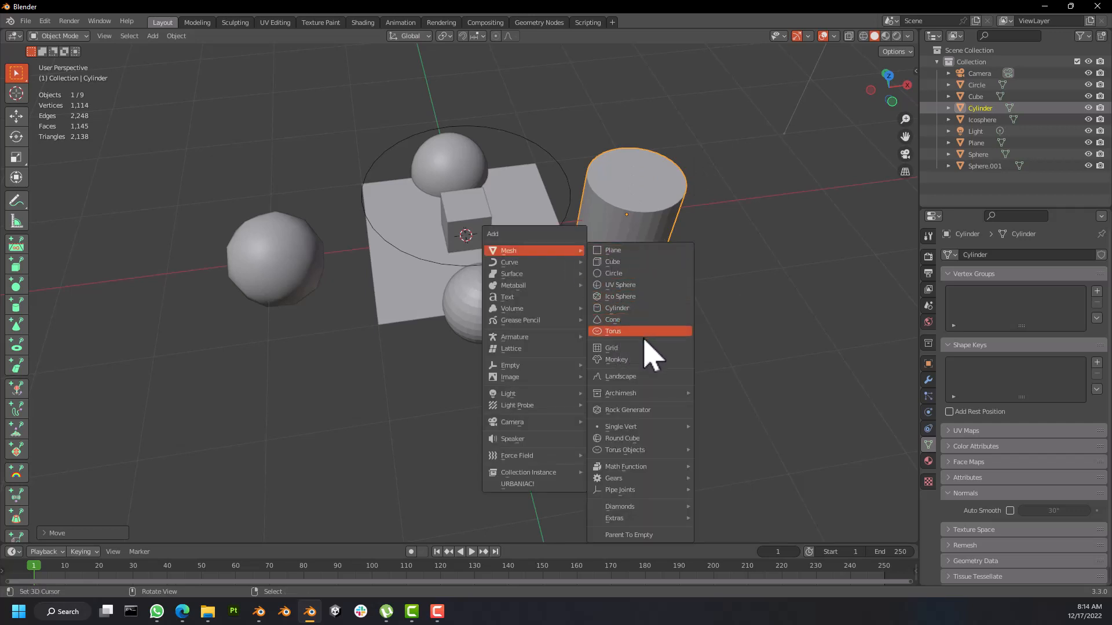
left_click(616, 359)
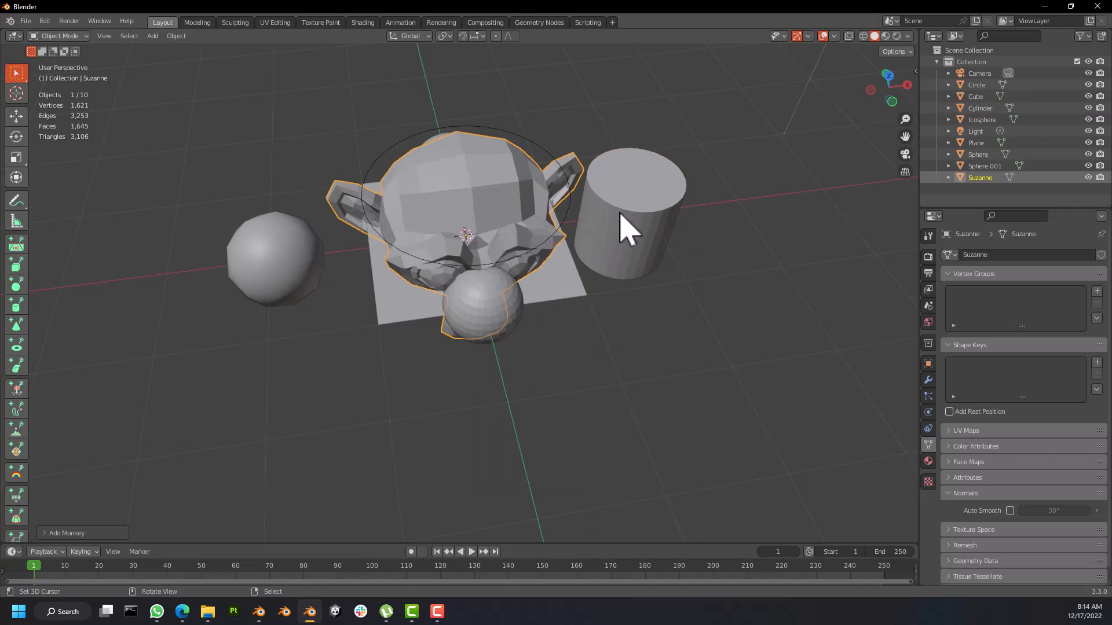
Step: Move the monkey head along the X axis to the outer side of the ico sphere
key("g")
key("x")
left_click(225, 199)
middle_click_drag(224, 199, 250, 226)
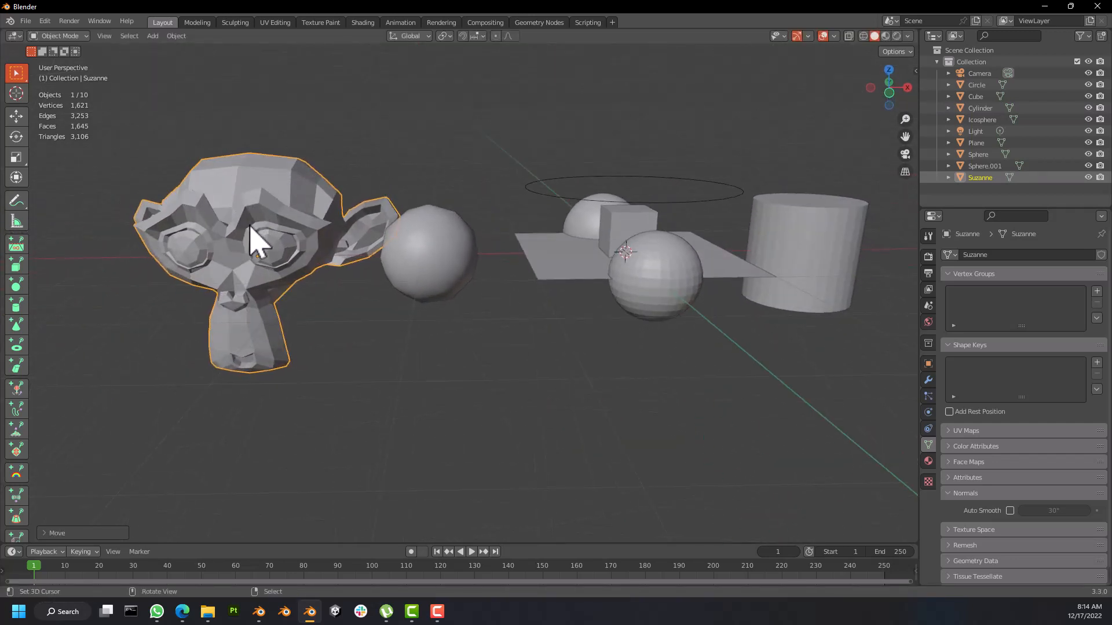
Step: Check the monkey head's mesh in Edit Mode and apply Shade Smooth to it in Object Mode
key("Tab")
key("Tab")
key("Tab")
key("Tab")
right_click(284, 247)
left_click(281, 242)
middle_click_drag(290, 248, 315, 240)
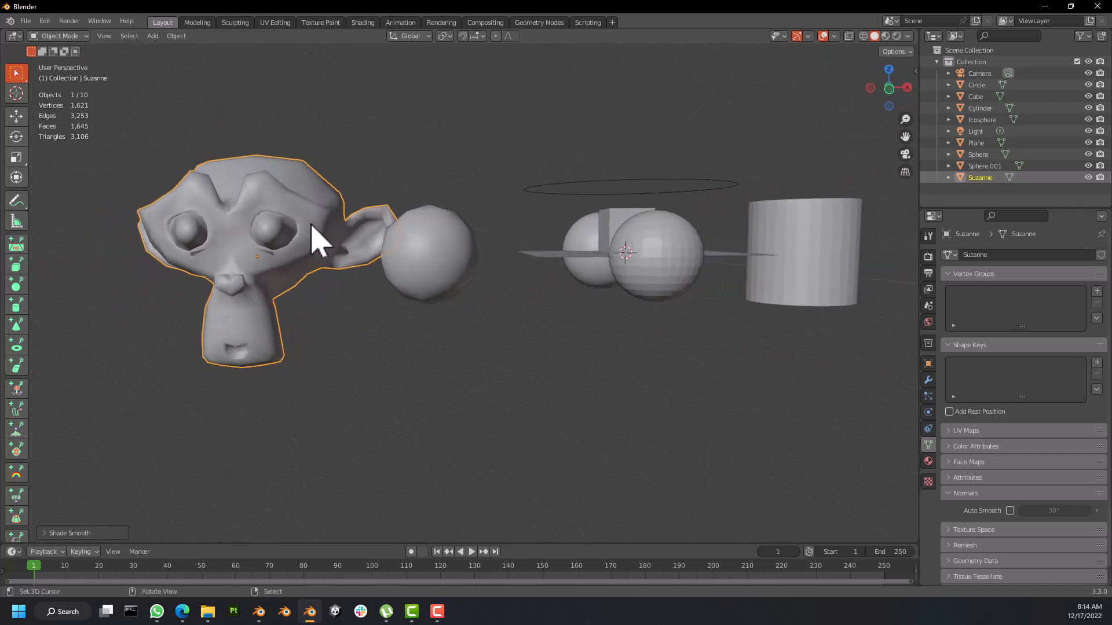
Step: Add a Landscape mesh at the 3D cursor and examine its terrain from several angles
scroll(348, 237, "down", 4)
middle_click_drag(470, 239, 458, 298)
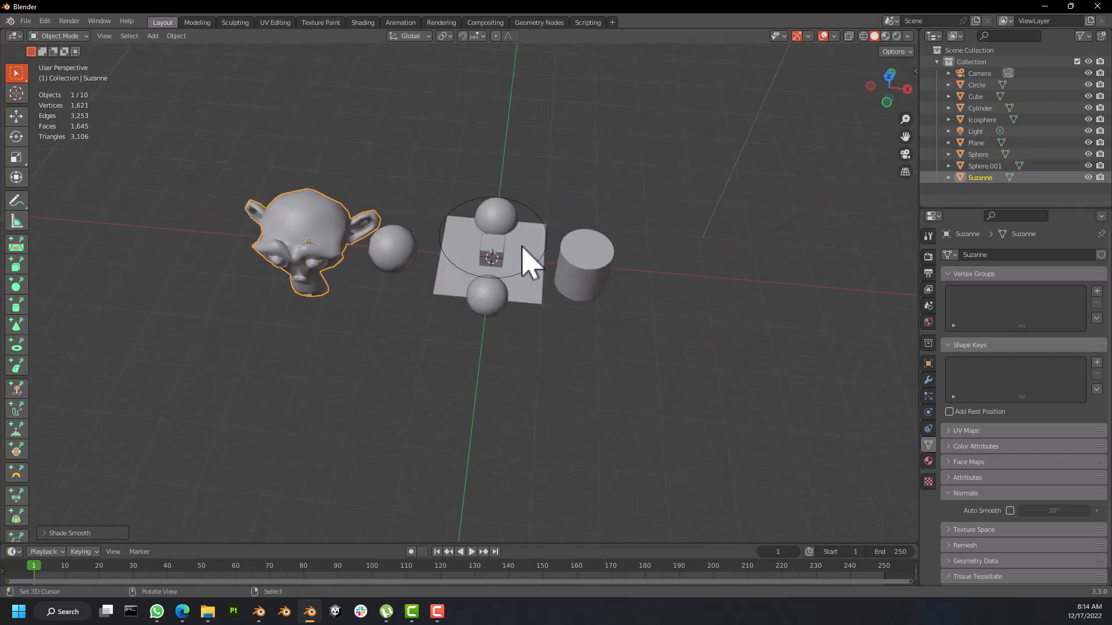
scroll(523, 248, "up", 3)
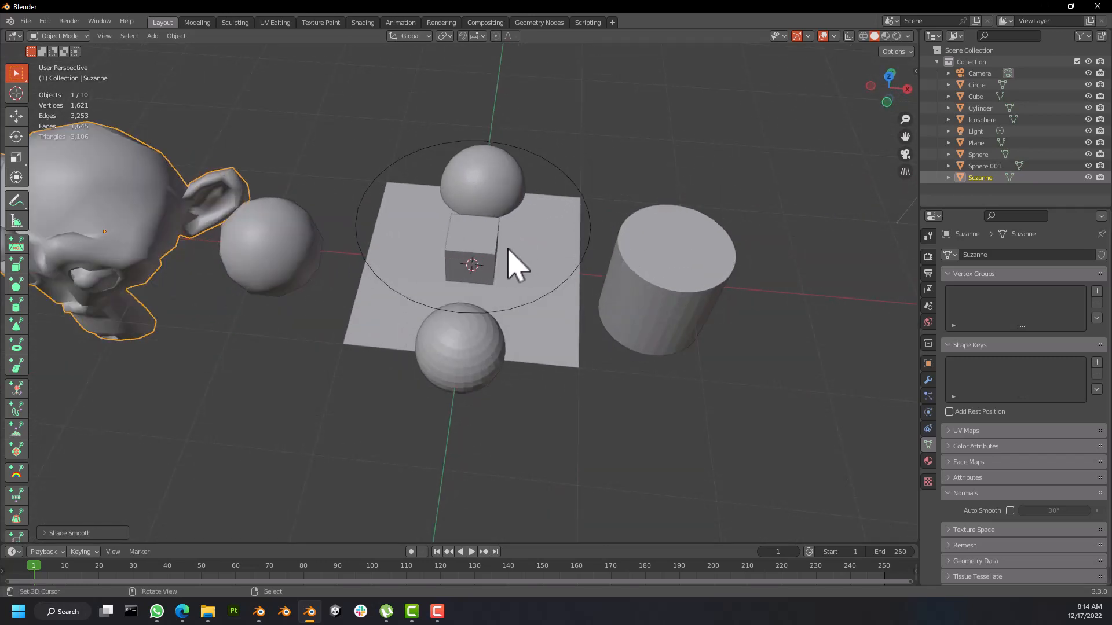
key("shift+a")
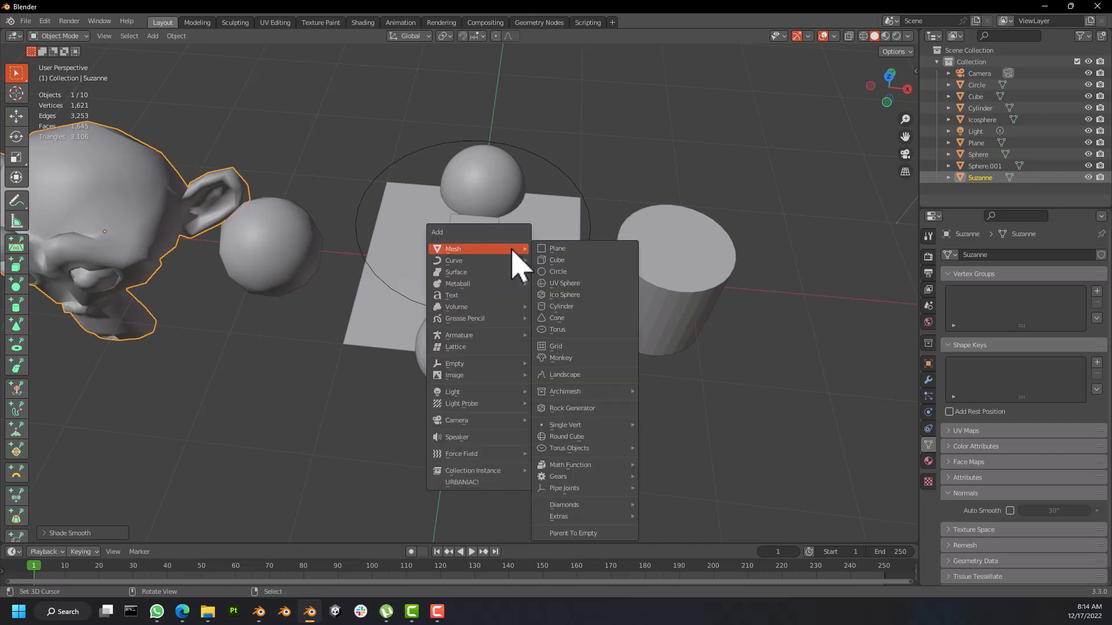
mouse_move(571, 393)
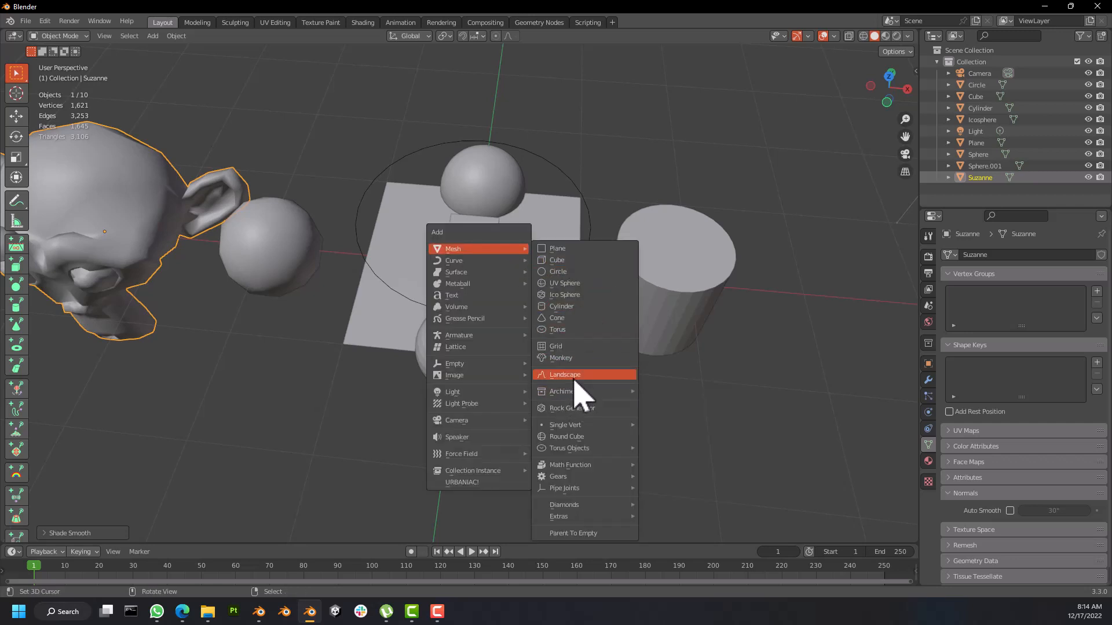
left_click(584, 375)
scroll(515, 342, "down", 4)
middle_click_drag(504, 322, 452, 271)
scroll(491, 313, "up", 4)
scroll(474, 298, "up", 6)
scroll(498, 302, "down", 4)
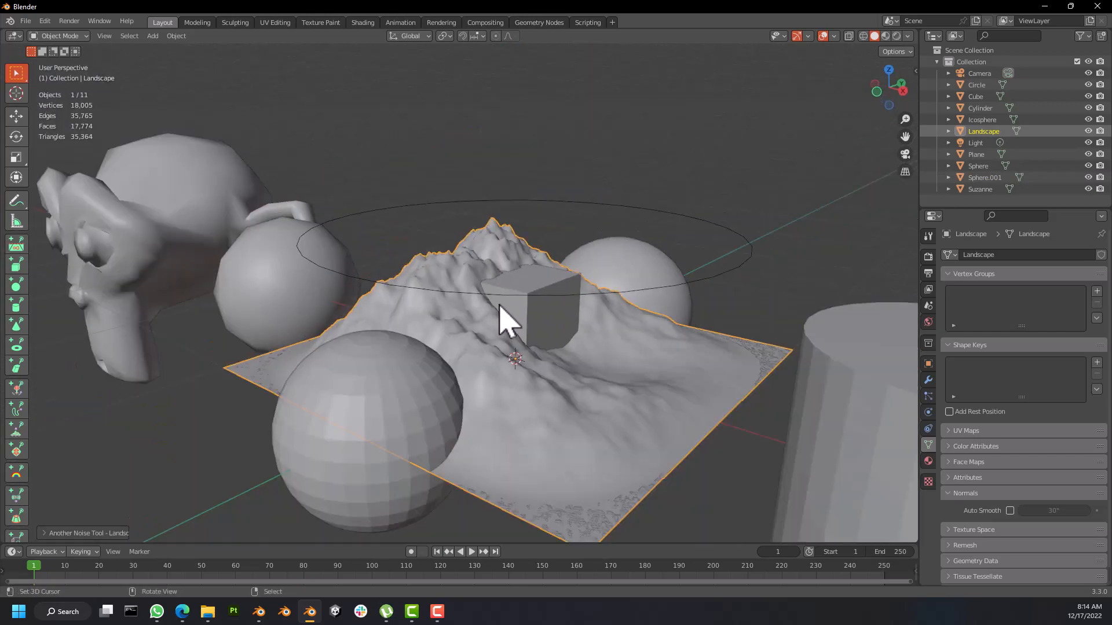
middle_click_drag(499, 304, 553, 323)
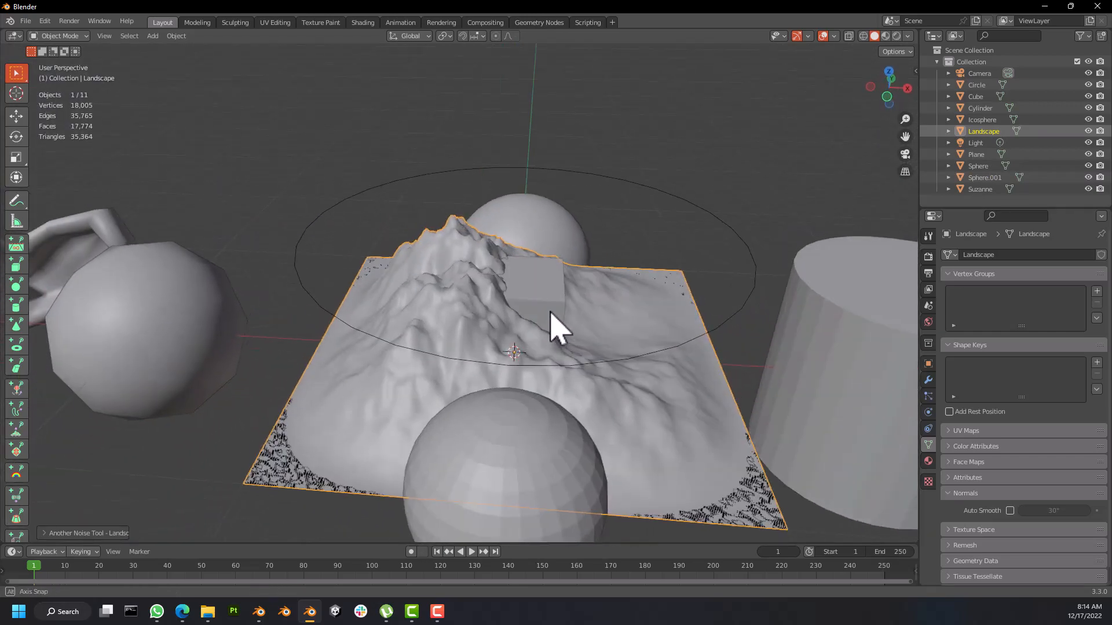
Step: Move the landscape along the Y axis by about 3.05 m, clear of the other objects
scroll(550, 336, "down", 4)
key("KP_7")
scroll(547, 376, "down", 3)
key("g")
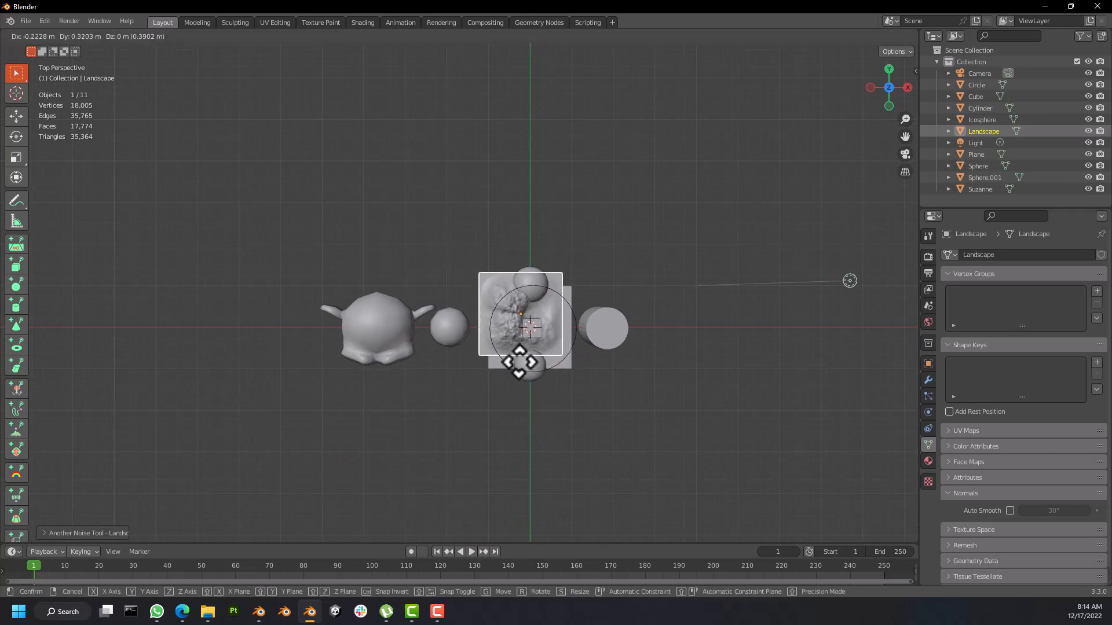
key("y")
left_click(530, 256)
middle_click_drag(595, 315, 227, 390)
left_click(57, 533)
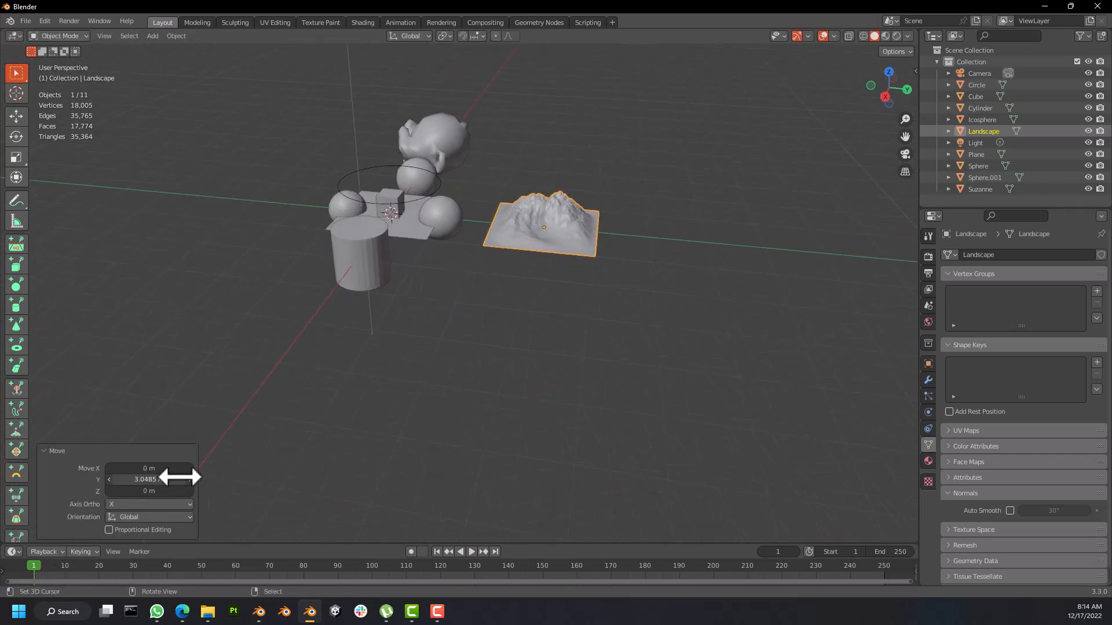
scroll(563, 227, "up", 2)
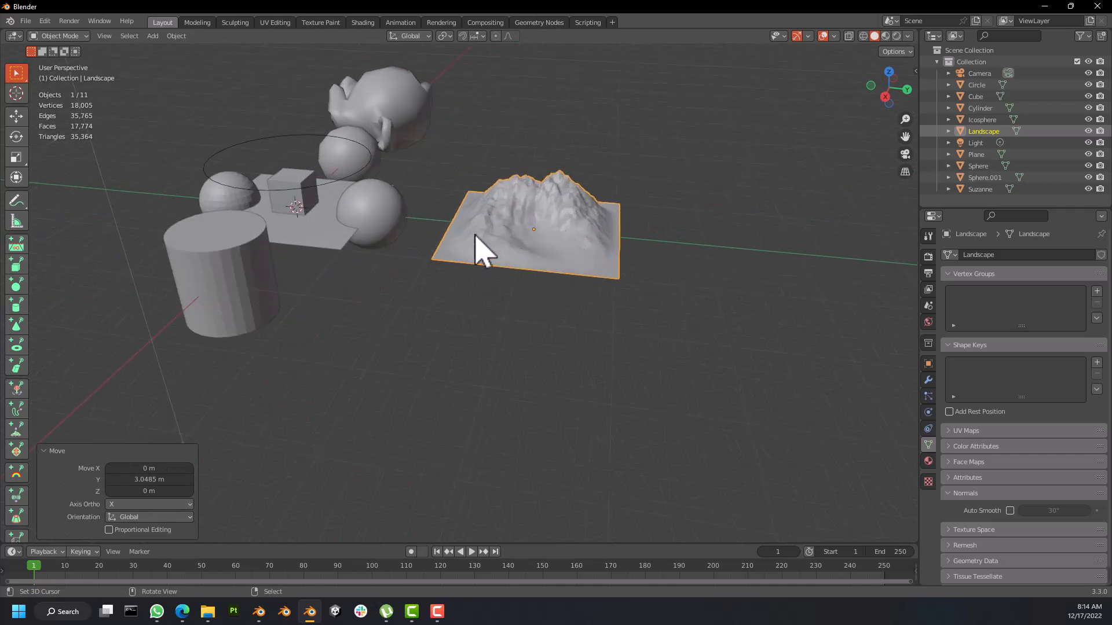
Step: Move all the mesh objects except the landscape about -3.34 m along the Y axis
left_click_drag(166, 99, 405, 357)
middle_click_drag(377, 258, 410, 250)
key("g")
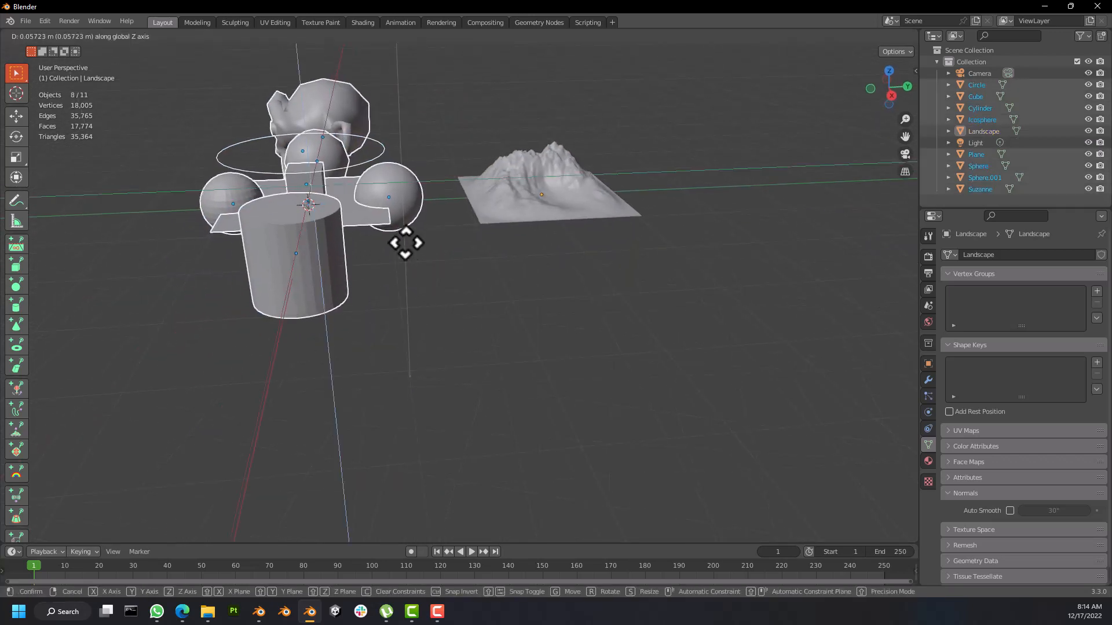
key("y")
left_click(153, 252)
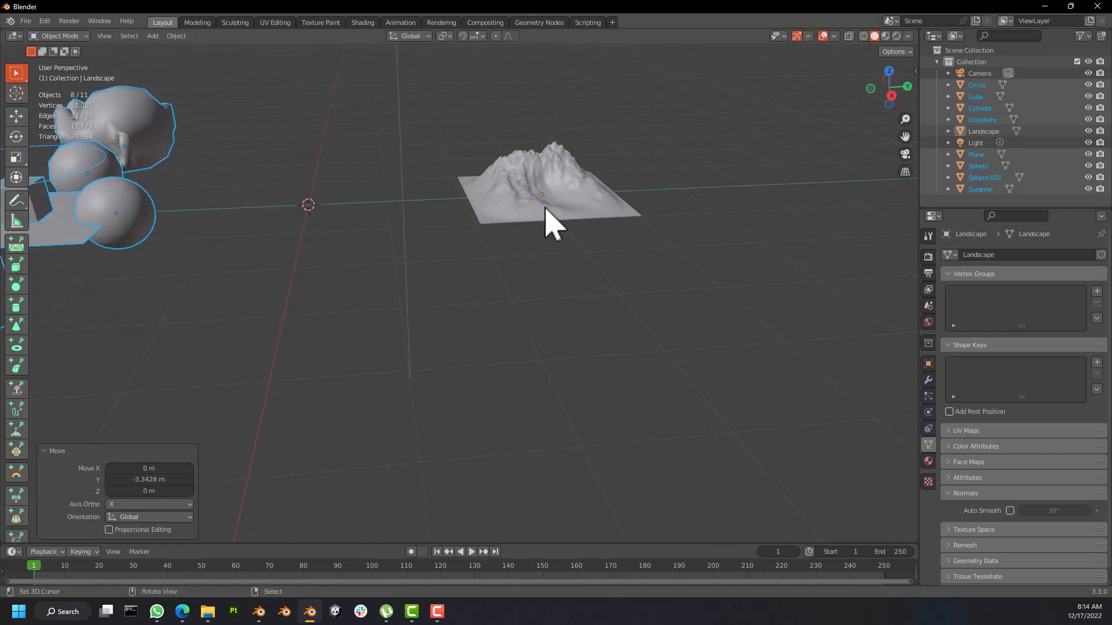
Step: Delete the existing landscape object
left_click(550, 218)
key("x")
left_click(552, 215)
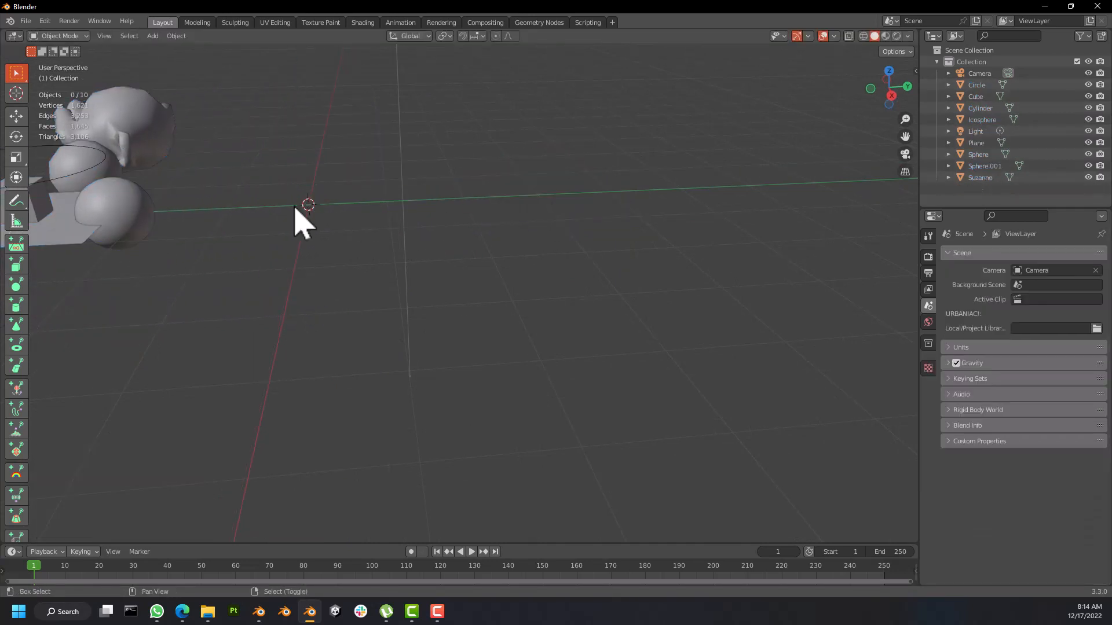
Step: Add a new Landscape mesh at the 3D cursor and look through its generation settings
key("shift+a")
mouse_move(283, 207)
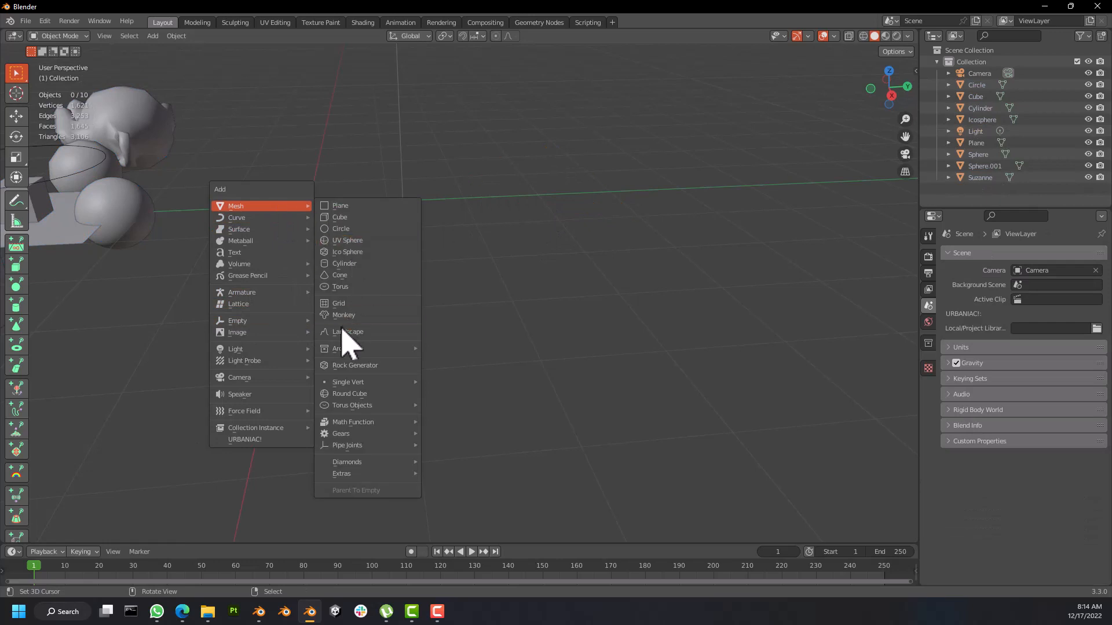
left_click(347, 332)
middle_click_drag(339, 222, 438, 207)
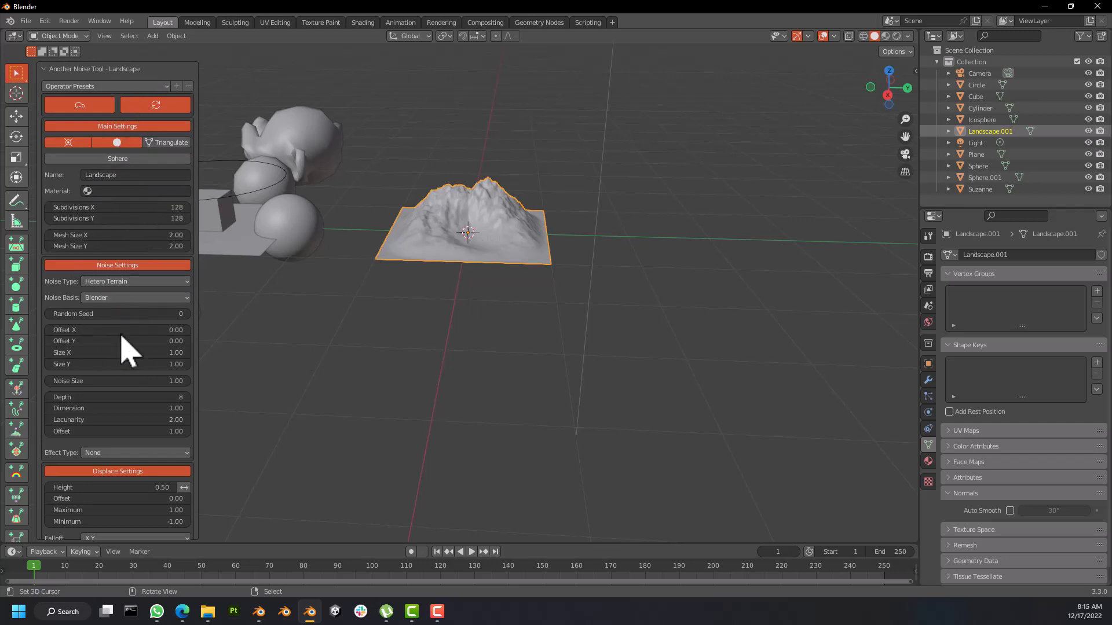
scroll(492, 226, "up", 4)
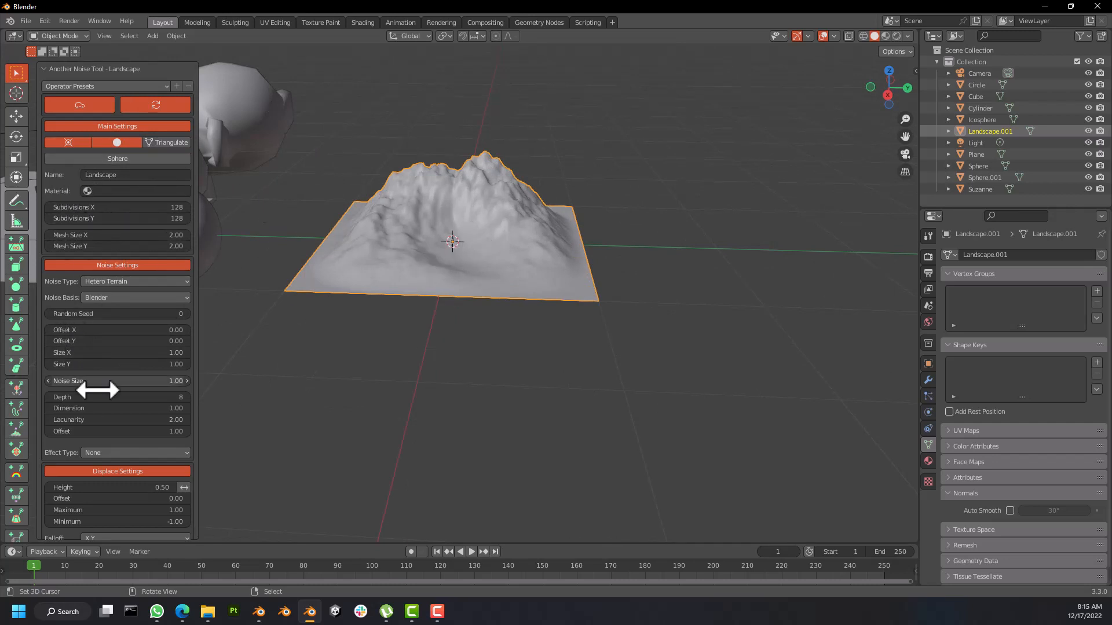
scroll(106, 409, "down", 2)
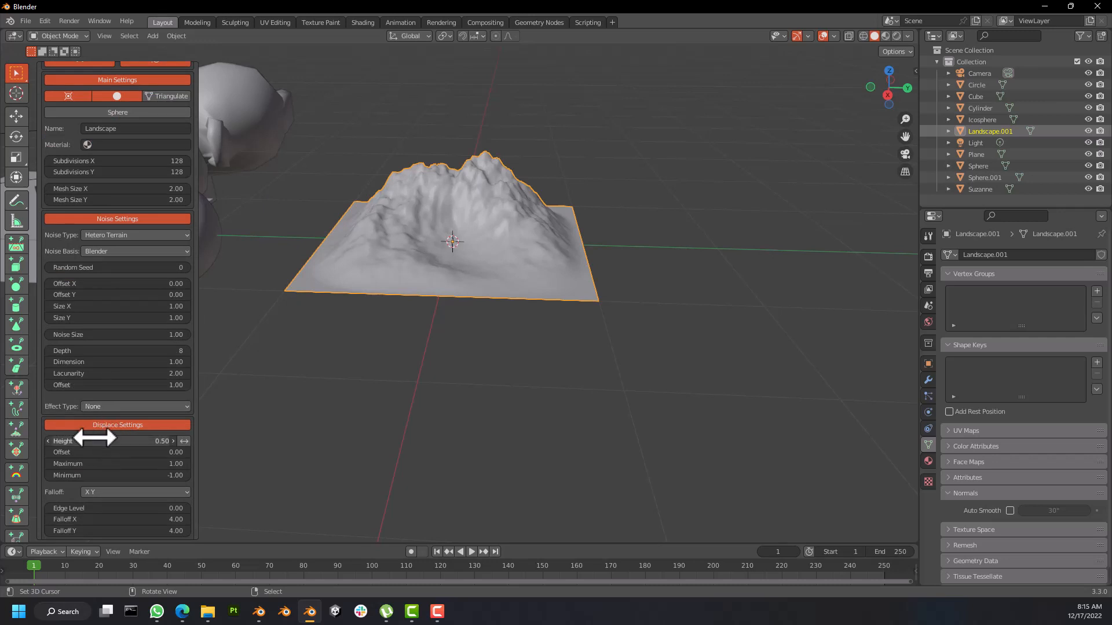
scroll(95, 255, "up", 2)
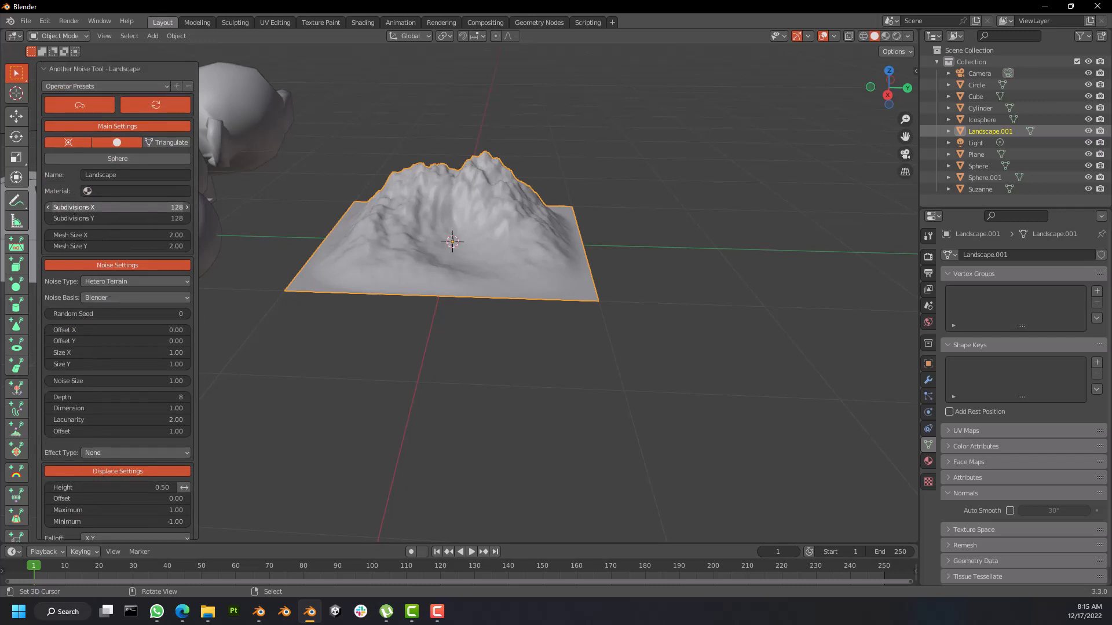
Step: Set the landscape's Subdivisions X to 97 and its Mesh Size Y to 3.38
left_click_drag(116, 207, 49, 207)
left_click_drag(110, 207, 129, 209)
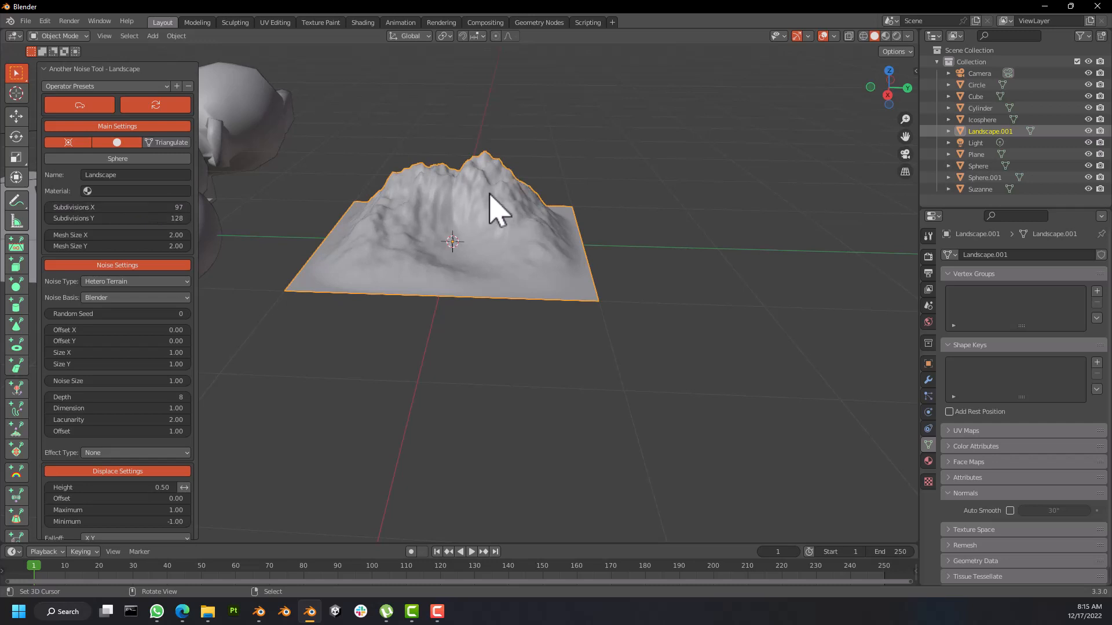
scroll(486, 200, "up", 3)
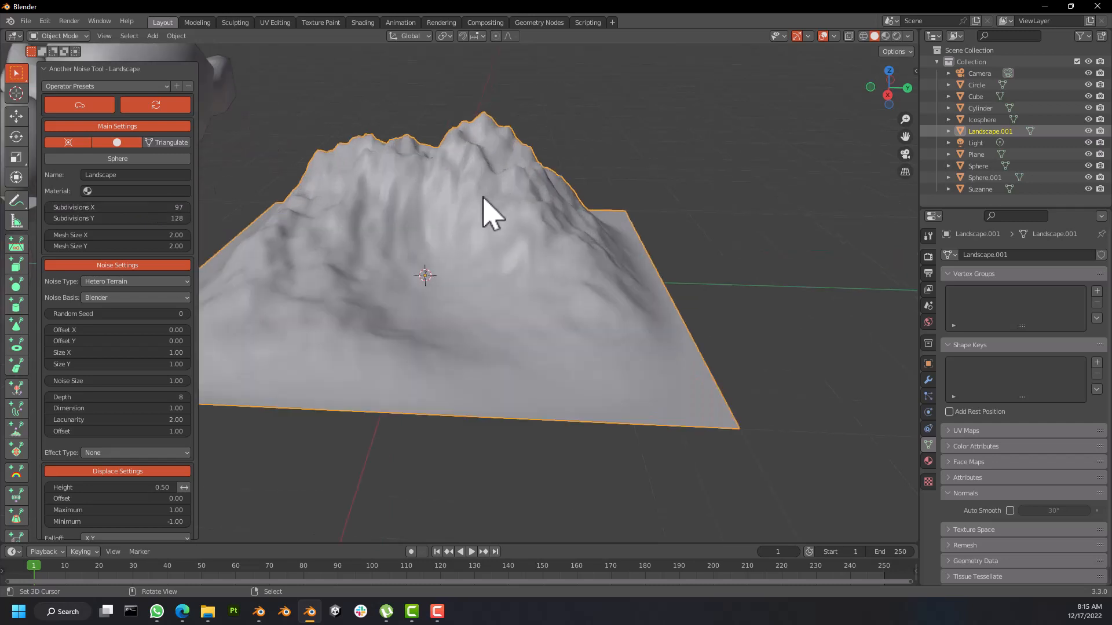
scroll(489, 214, "down", 2)
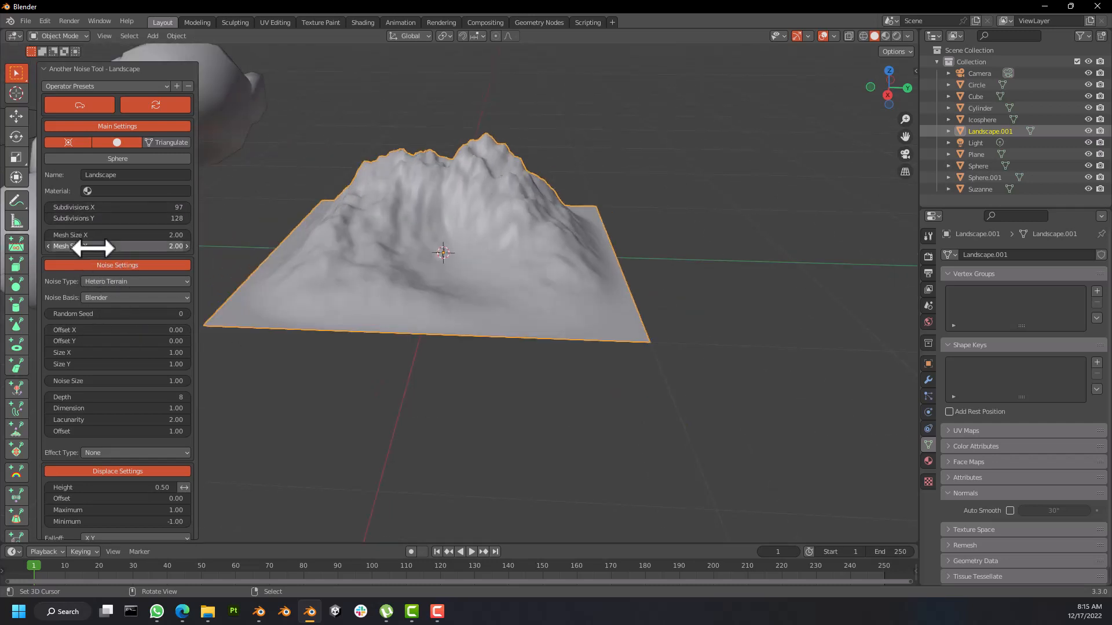
mouse_move(92, 248)
left_mouse_down()
mouse_move(122, 248)
mouse_move(58, 248)
mouse_move(174, 248)
mouse_move(87, 255)
left_mouse_up()
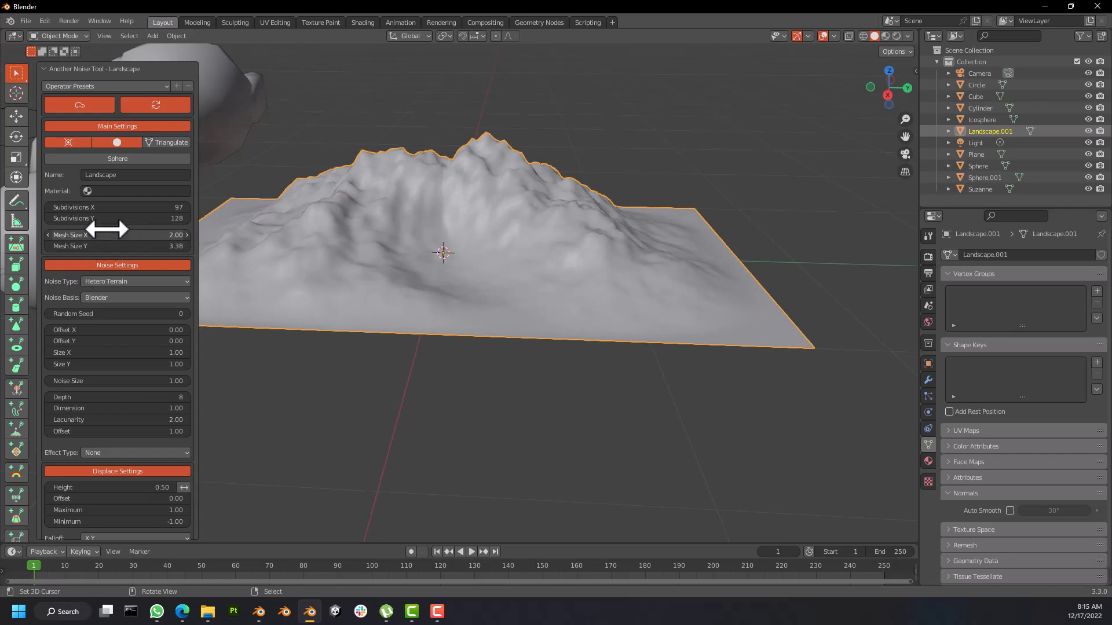
mouse_move(148, 219)
left_mouse_down()
mouse_move(58, 218)
mouse_move(156, 218)
left_mouse_up()
Step: Shift the landscape's noise with Offset X 4.59 and Offset Y 0.72, and inspect the peaks up close
left_click_drag(116, 330, 151, 329)
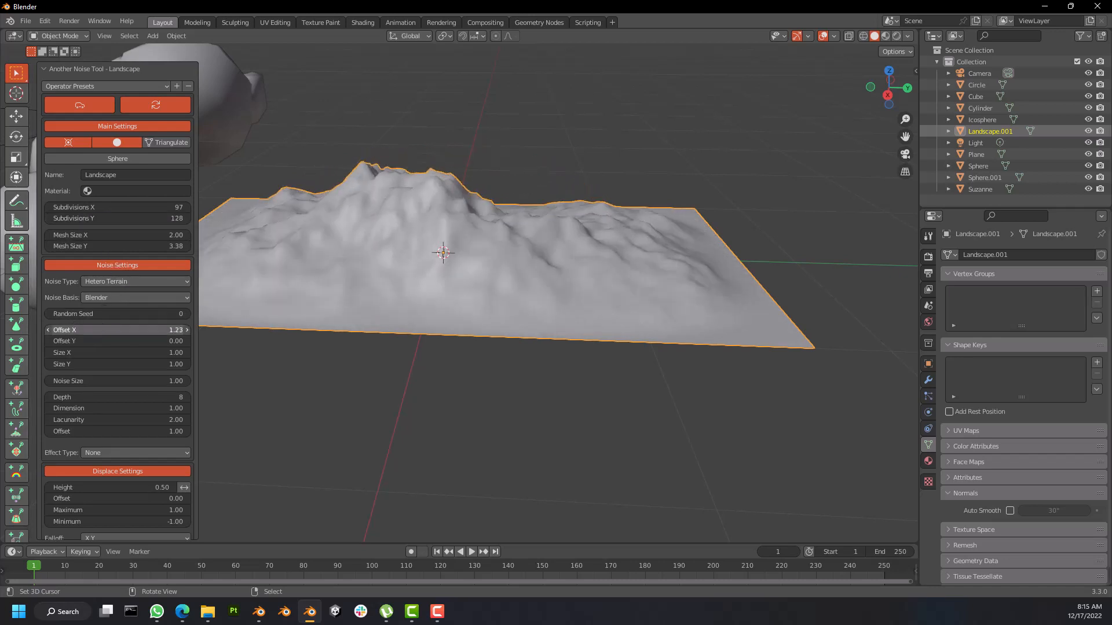
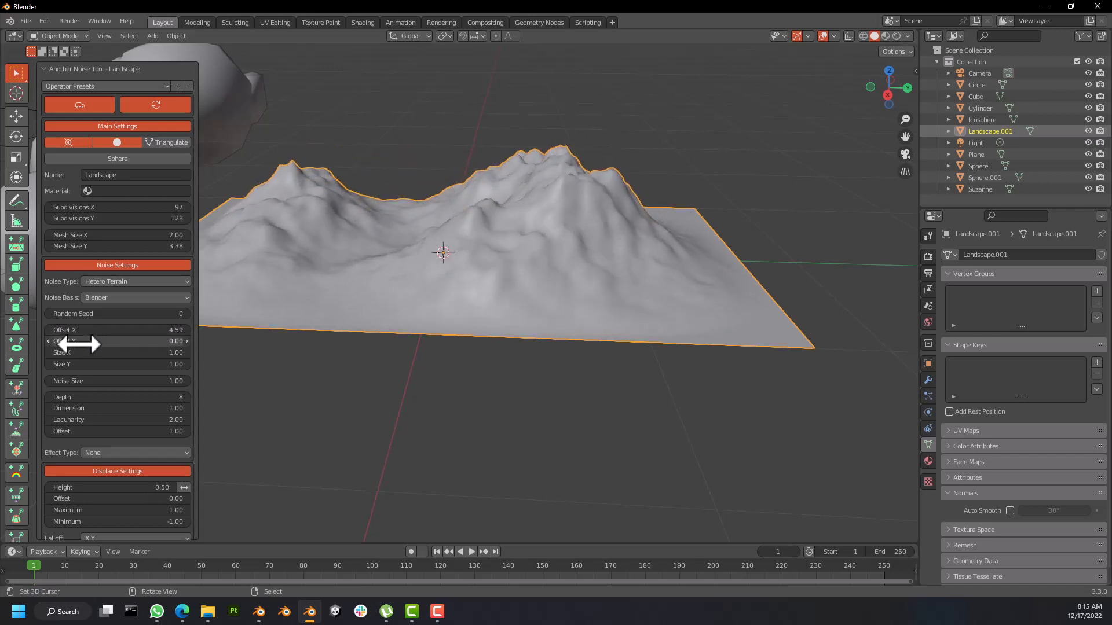
left_click_drag(80, 341, 119, 341)
middle_click_drag(377, 269, 381, 240)
scroll(436, 188, "up", 4)
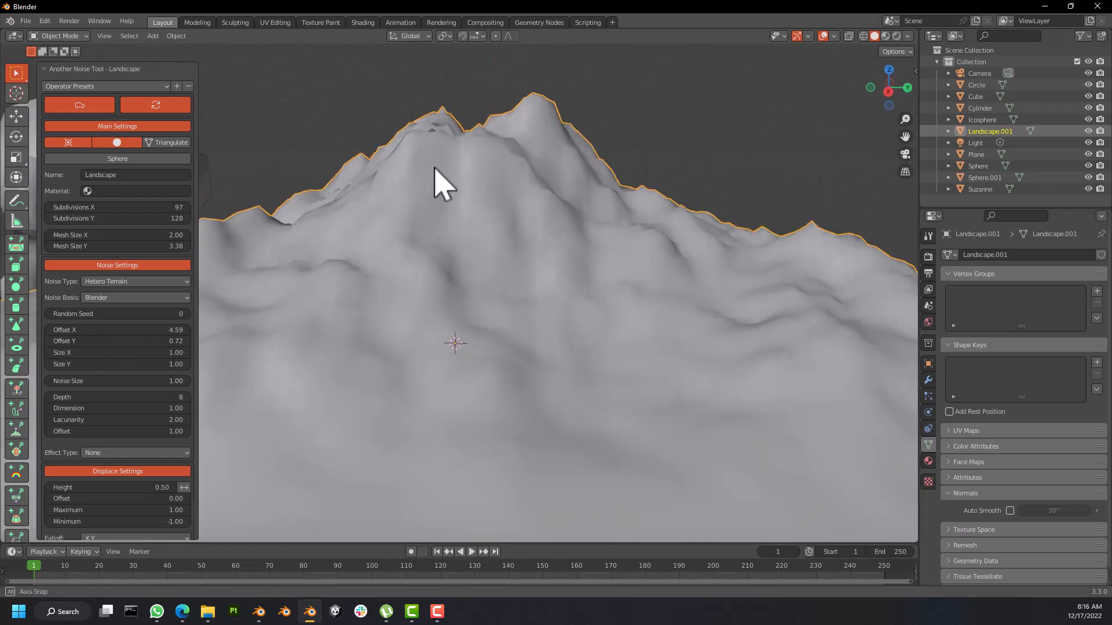
middle_click_drag(435, 168, 432, 165)
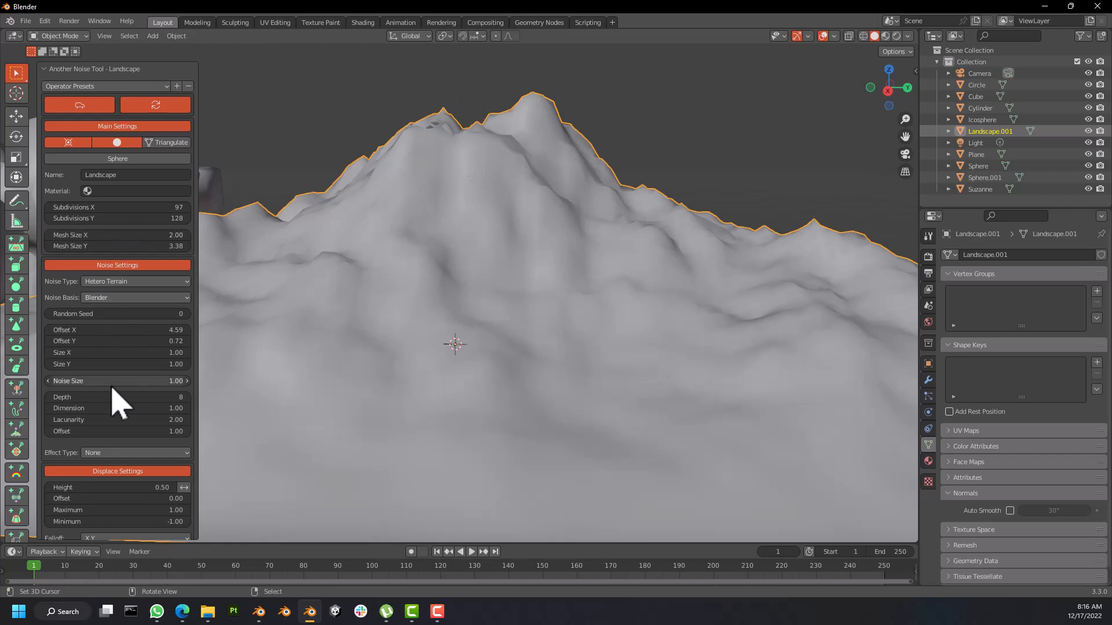
Step: Set the landscape's noise Size X to 0.28, Noise Size to 0.85, Depth to 6, Lacunarity to 2.54 and Offset to 1.60
left_click_drag(118, 353, 76, 353)
scroll(483, 309, "down", 2)
scroll(483, 310, "down", 5)
scroll(483, 310, "up", 4)
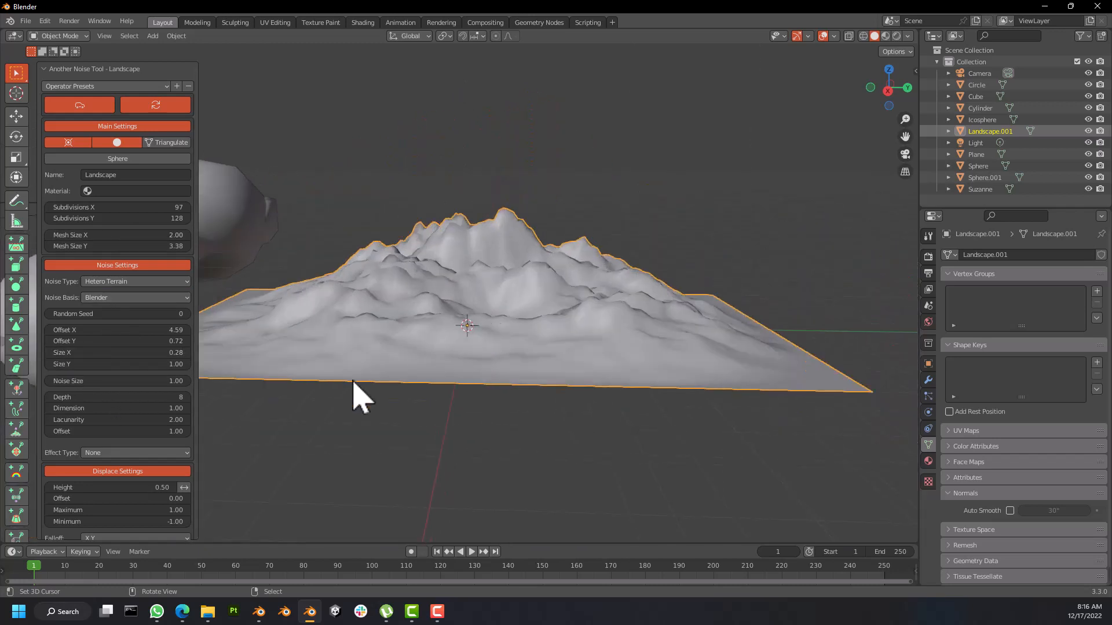
left_click_drag(90, 381, 77, 432)
Step: Try the Flat Voronoi and Rings effect types on the landscape, and settle on Cosine
left_click(145, 453)
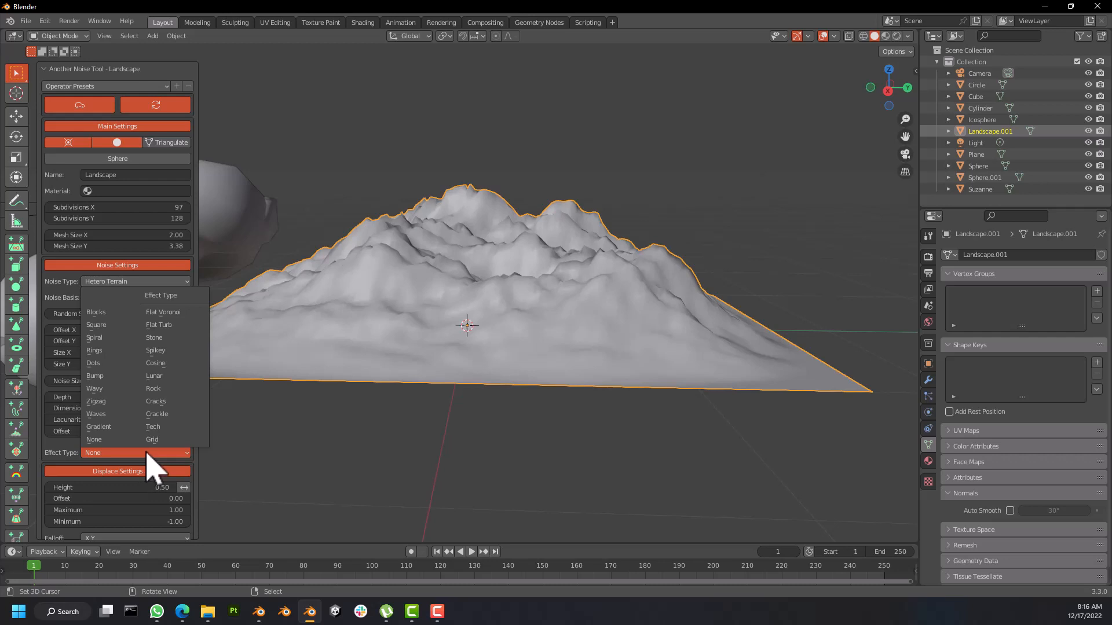
left_click(168, 312)
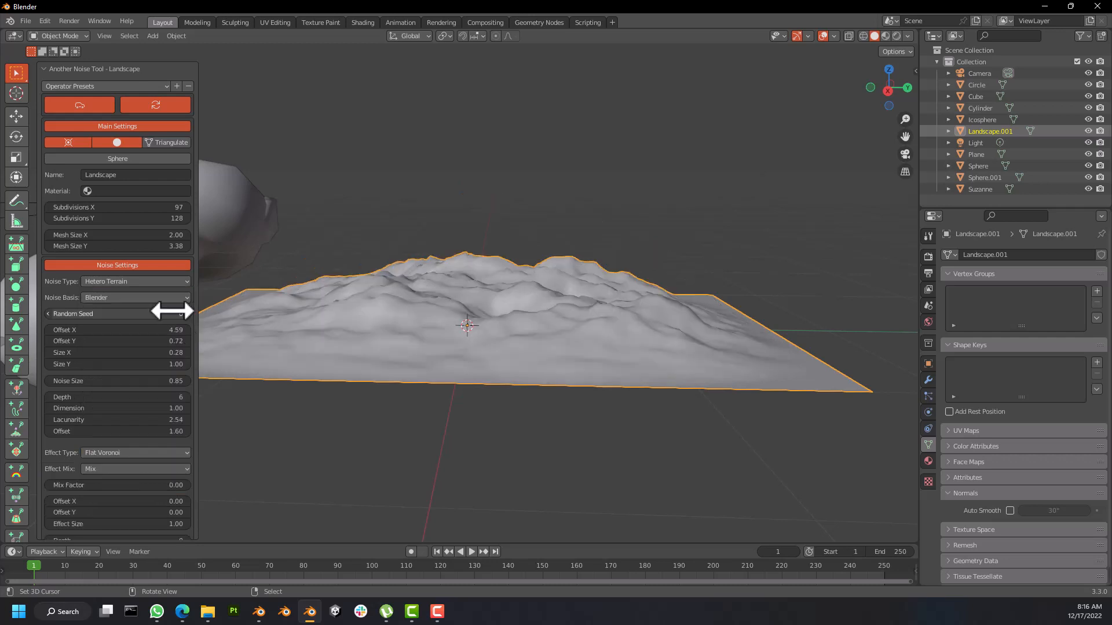
left_click(139, 453)
left_click(105, 350)
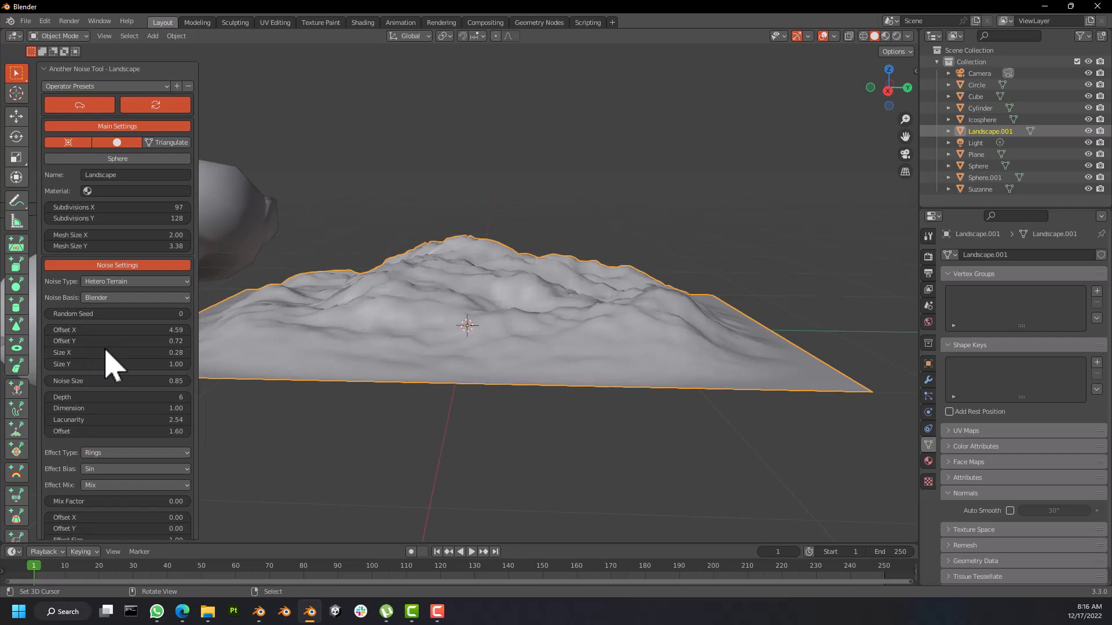
left_click(136, 455)
left_click(174, 364)
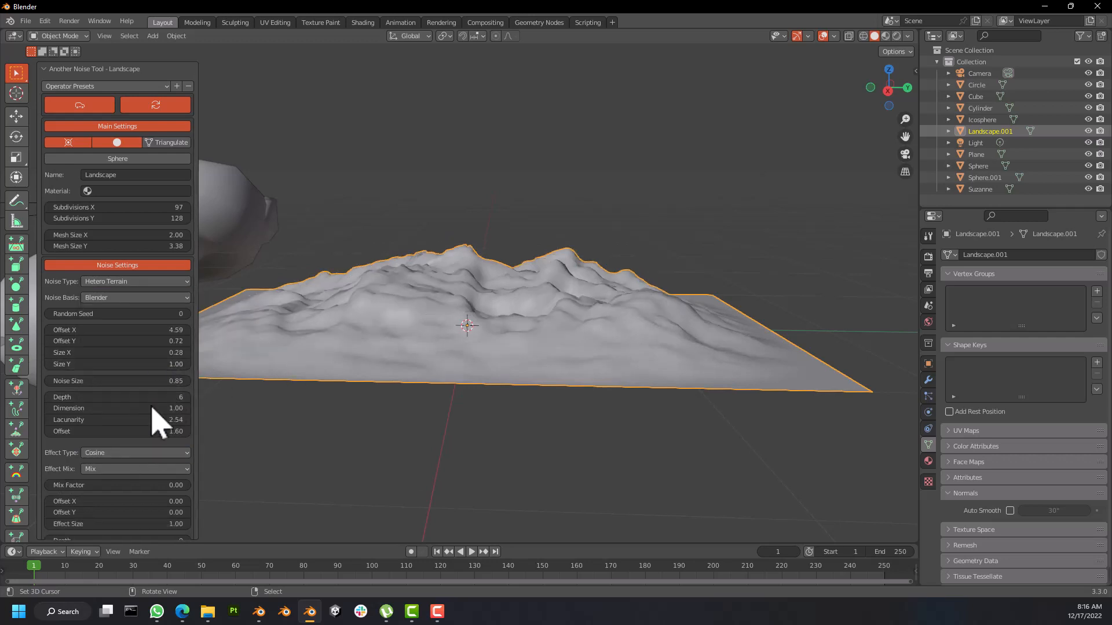
Step: Set the Cosine effect's Mix Factor to -0.30, Effect Size to 1.30 and Intensity to -0.14
scroll(112, 402, "down", 3)
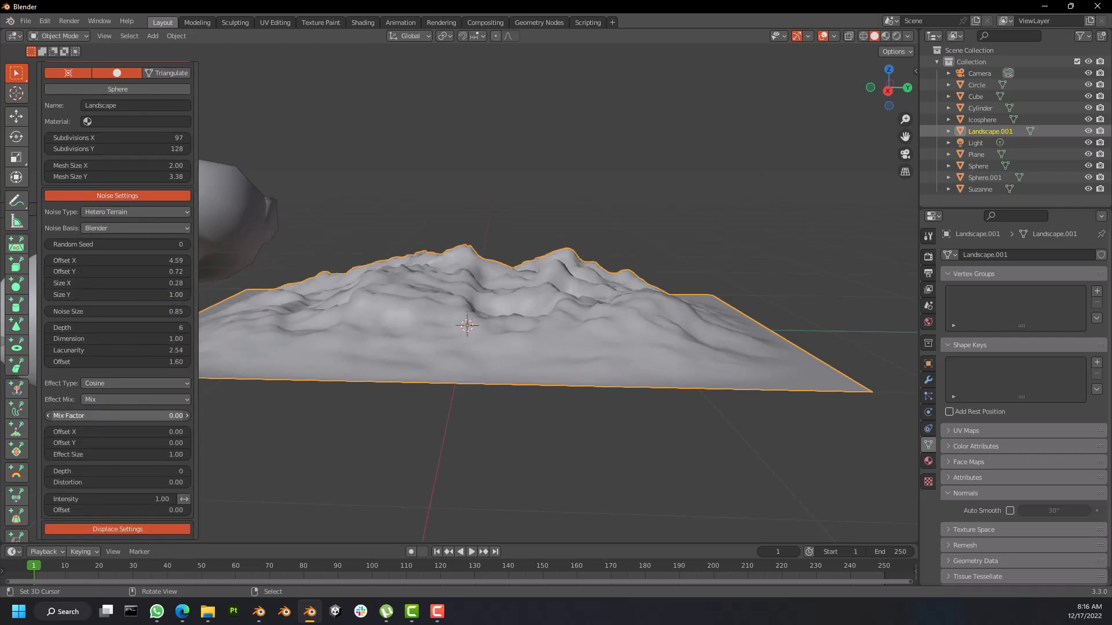
mouse_move(118, 416)
left_mouse_down()
mouse_move(63, 416)
mouse_move(116, 416)
mouse_move(99, 415)
left_mouse_up()
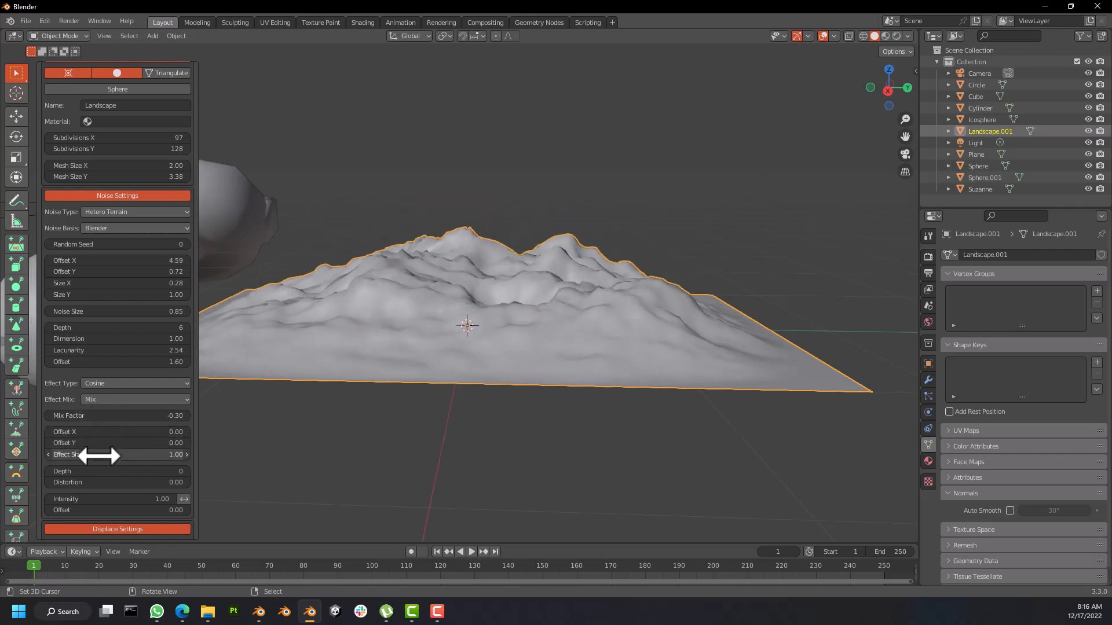
left_click_drag(85, 455, 119, 454)
left_click_drag(79, 499, 121, 522)
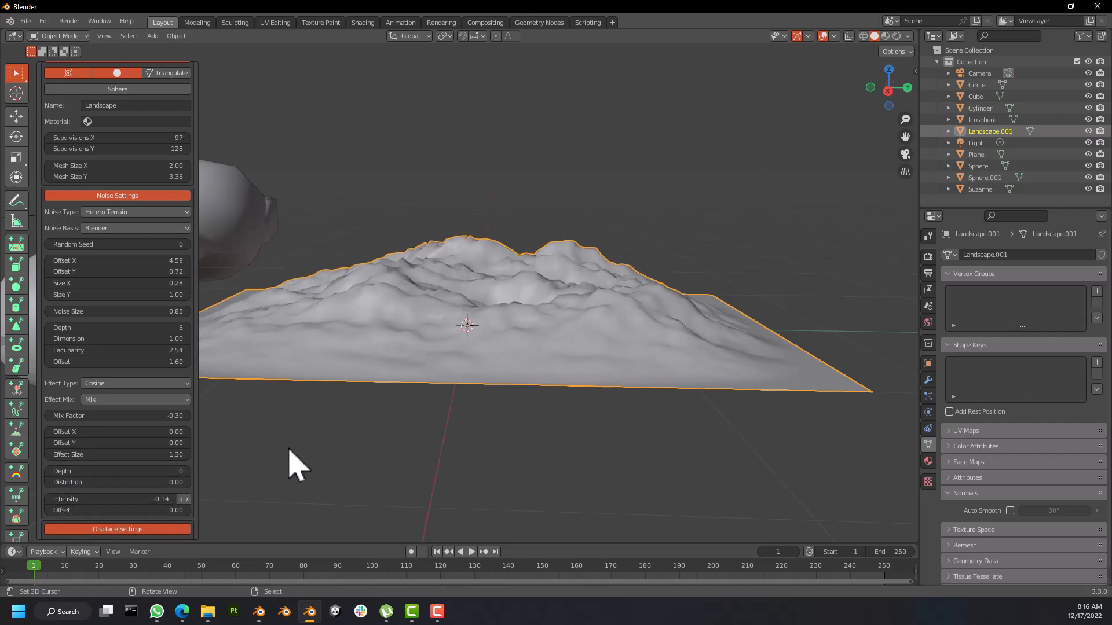
scroll(295, 464, "up", 2)
Step: Try the Smooth strata on the landscape, settle on Sharp Add, and deselect the finished terrain
scroll(99, 436, "down", 6)
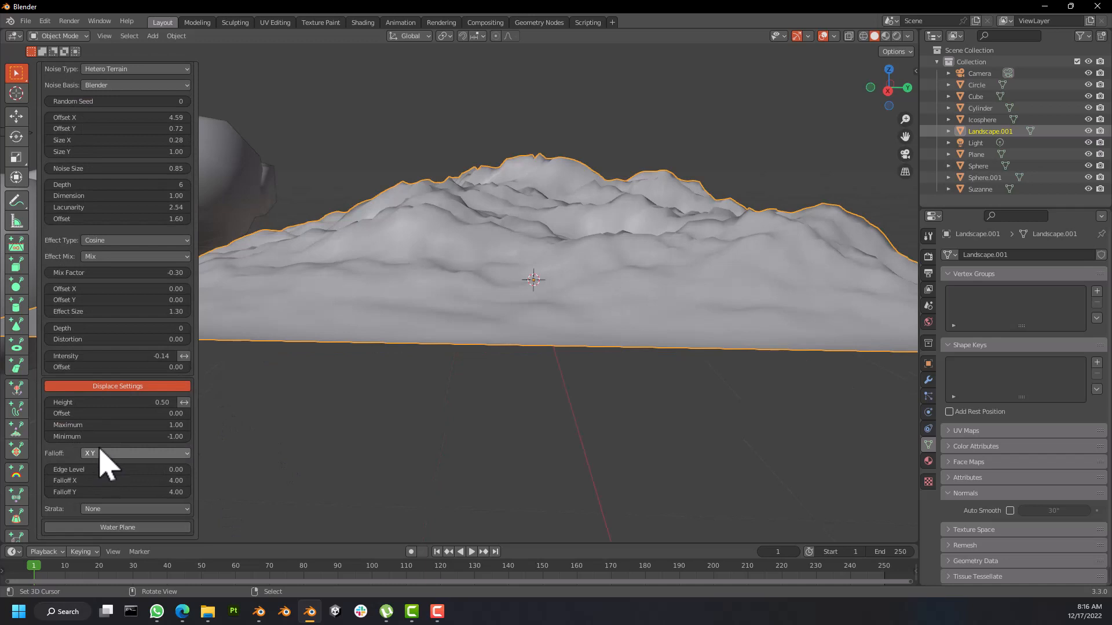
left_click(132, 509)
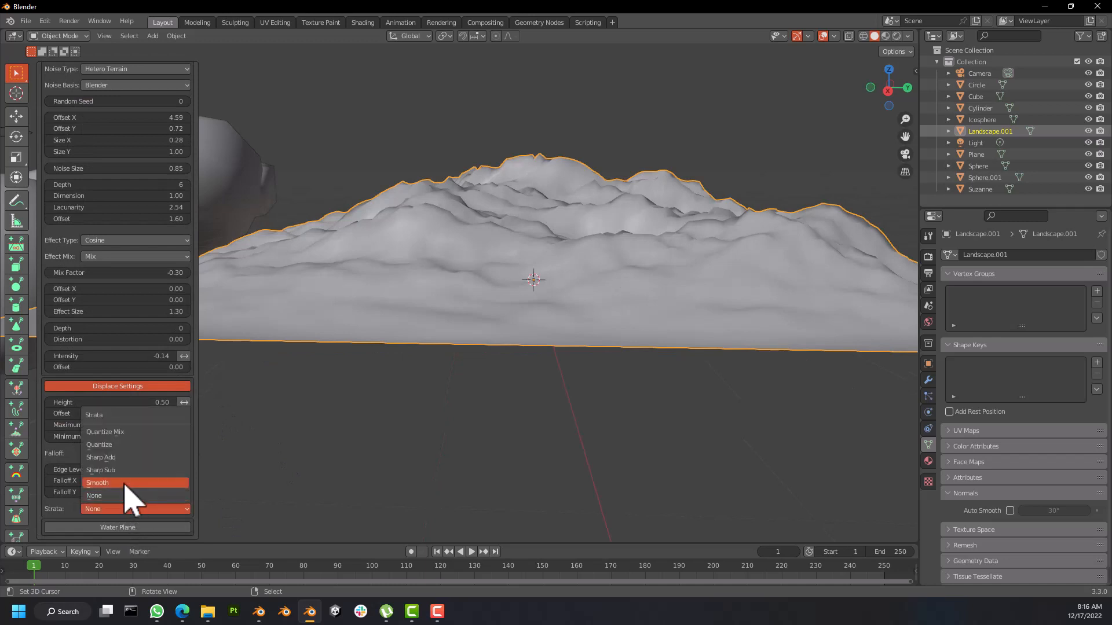
left_click(125, 485)
left_click(135, 509)
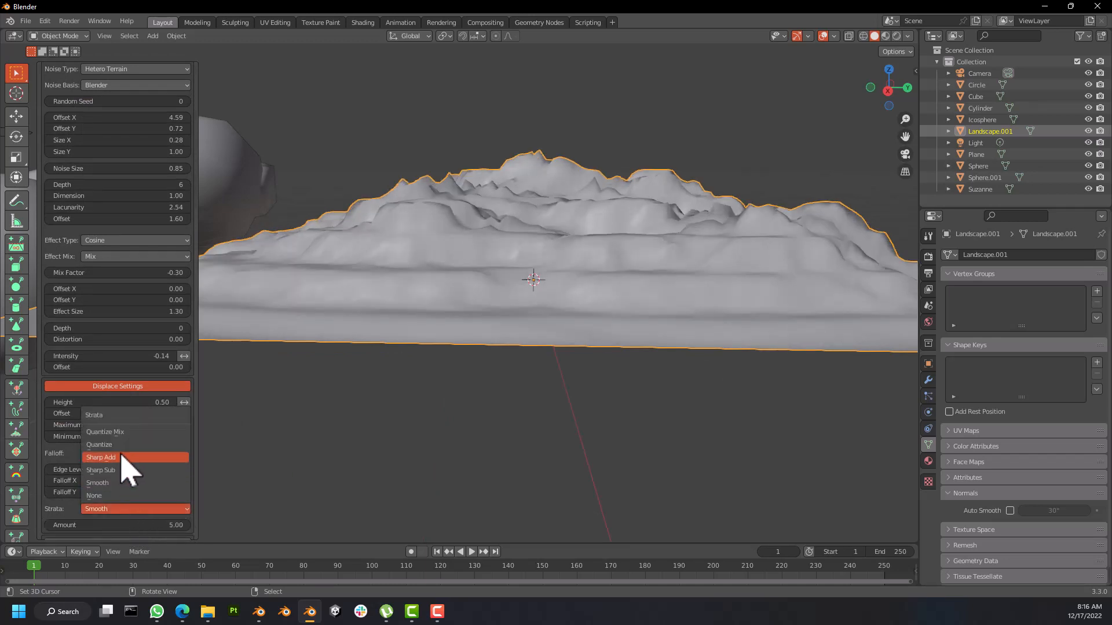
left_click(122, 456)
left_click(129, 508)
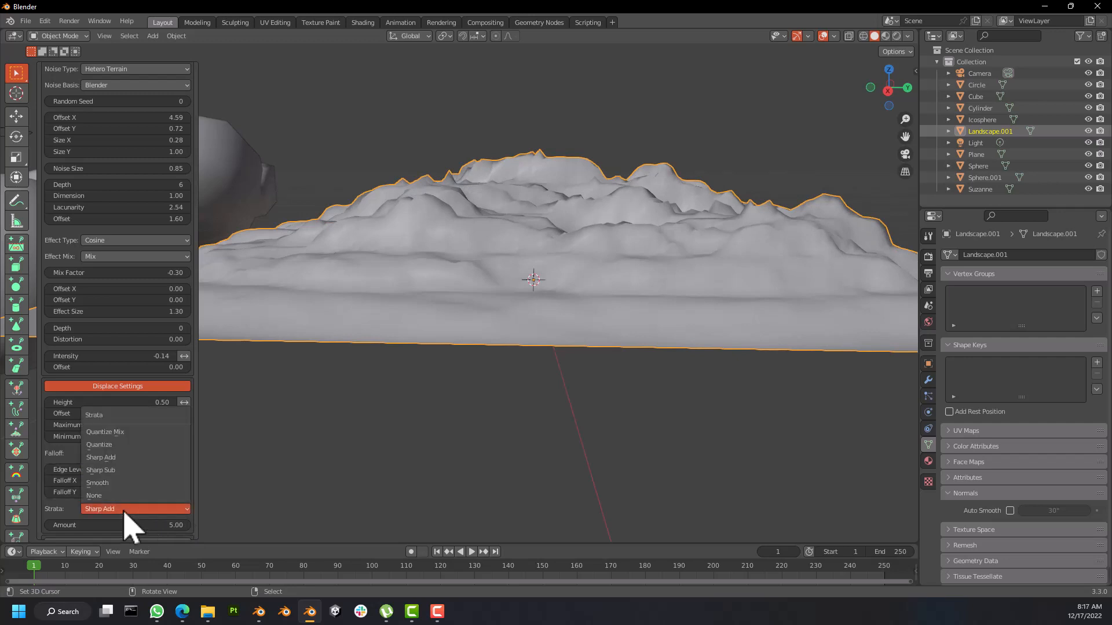
left_click(110, 459)
middle_click_drag(529, 229, 448, 306)
scroll(523, 282, "down", 6)
left_click(476, 325)
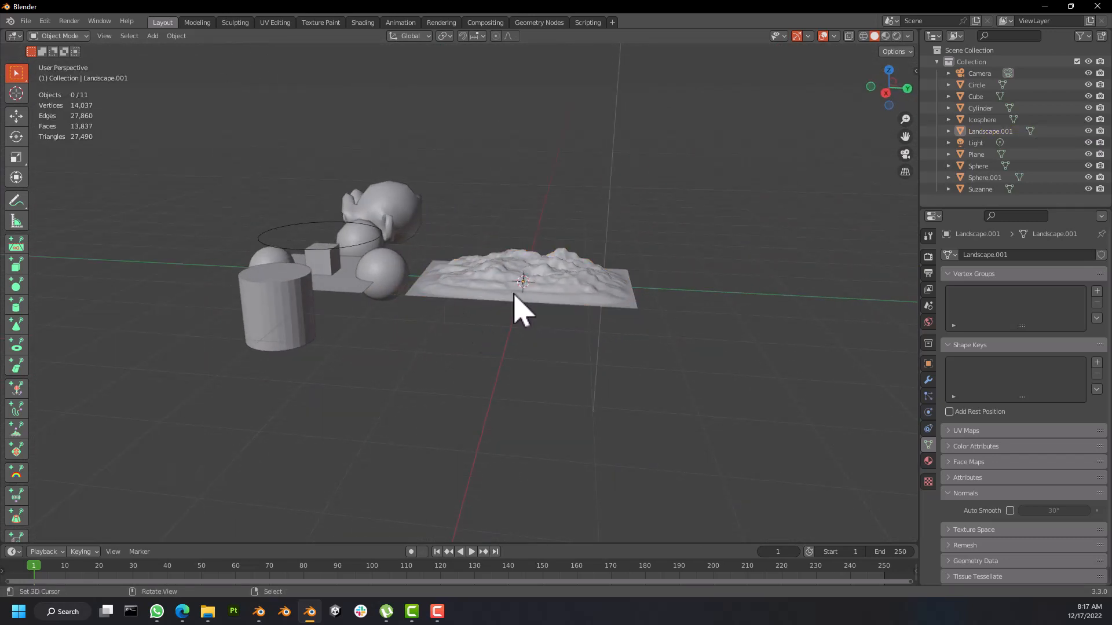
Step: Examine the landscape's mesh density in Edit Mode from different distances and angles
left_click(514, 302)
key("Tab")
scroll(550, 277, "up", 8)
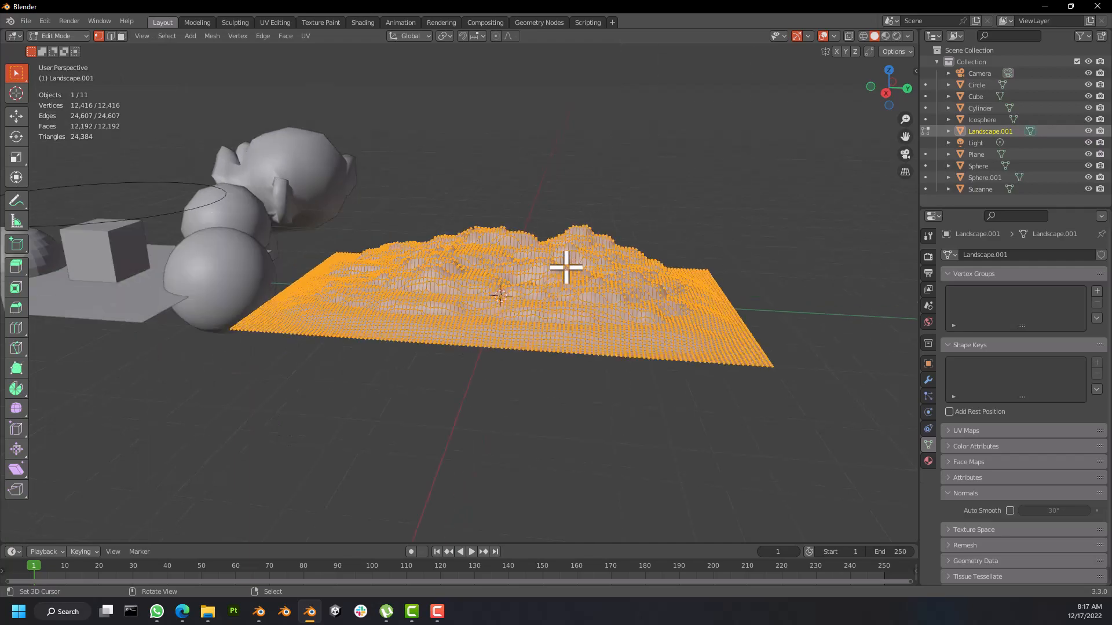
scroll(527, 294, "down", 3)
scroll(510, 301, "up", 5)
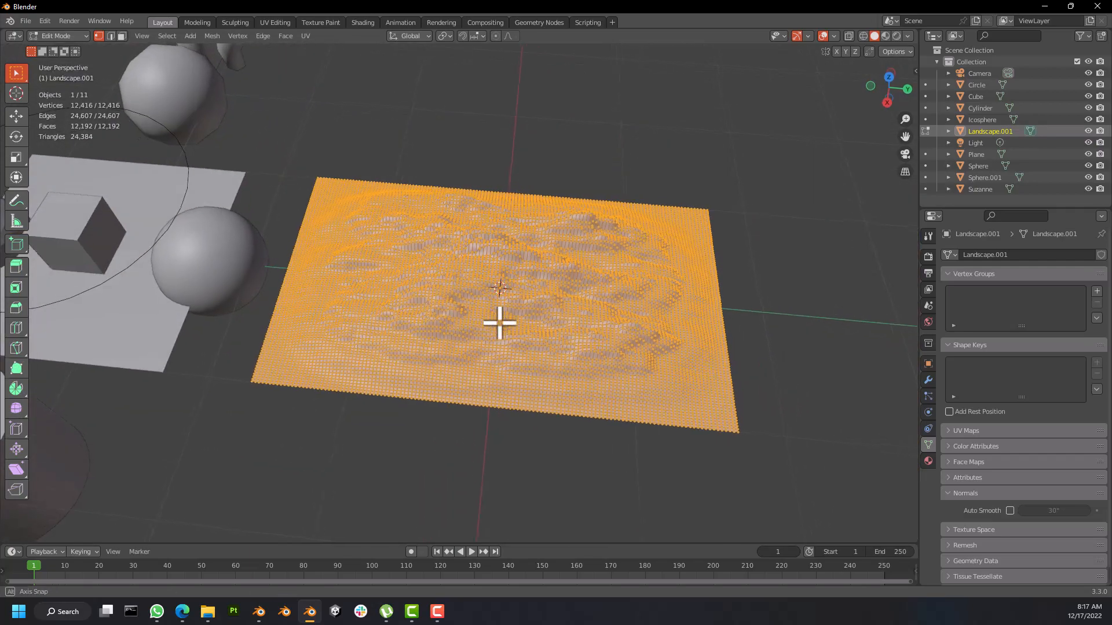
scroll(521, 241, "down", 10)
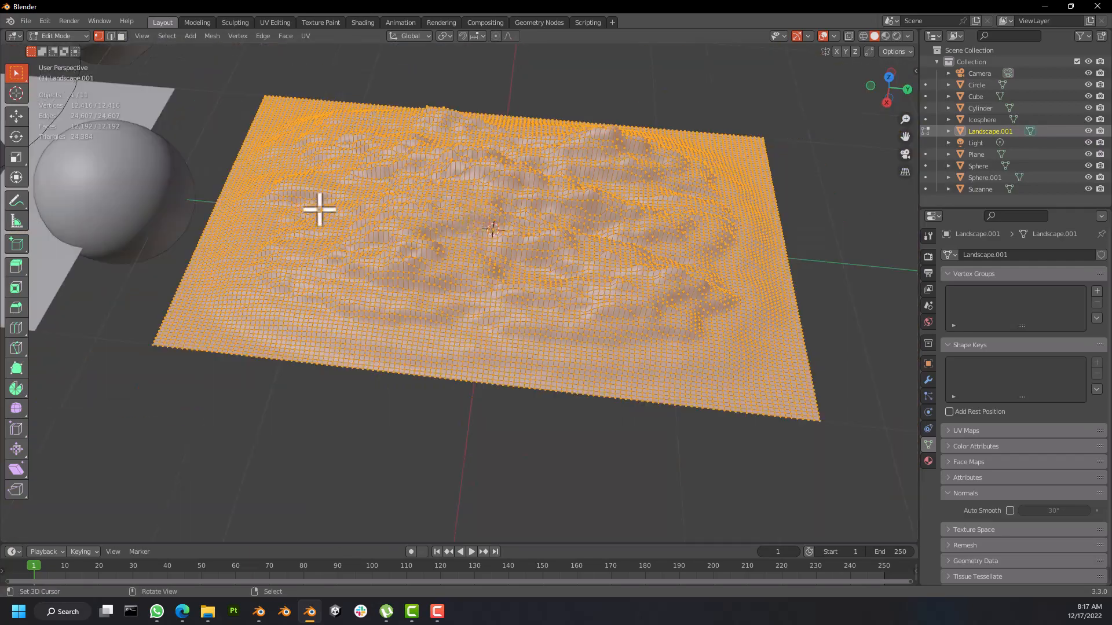
Step: Inspect the landscape's mesh, return to Object Mode and move the landscape about -3.35 m along the X axis
middle_click_drag(98, 112, 117, 111)
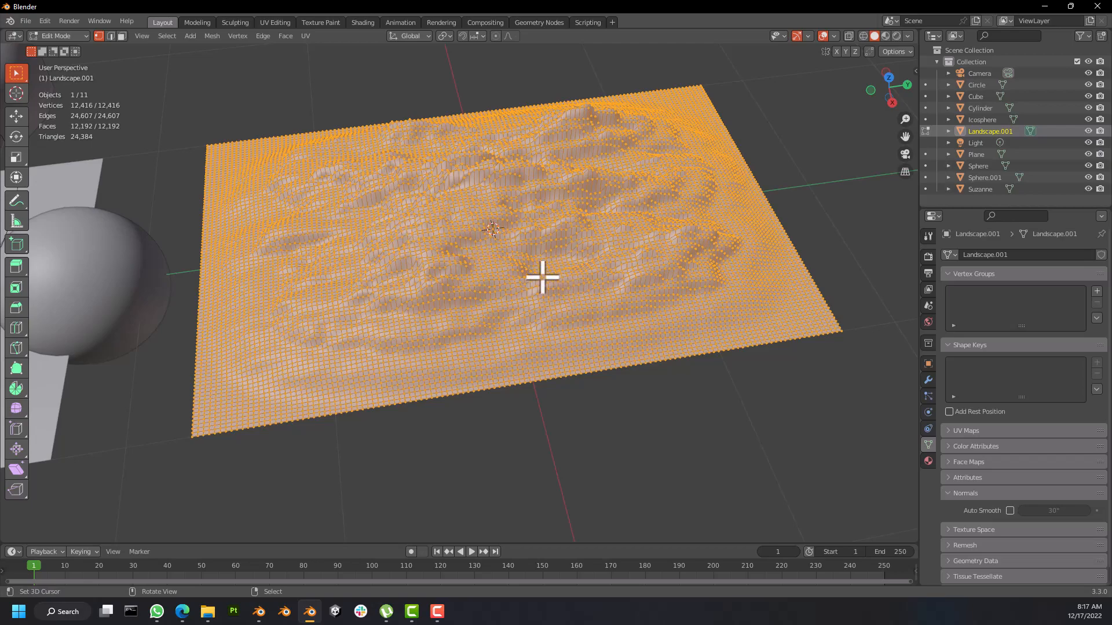
middle_click_drag(542, 277, 541, 218)
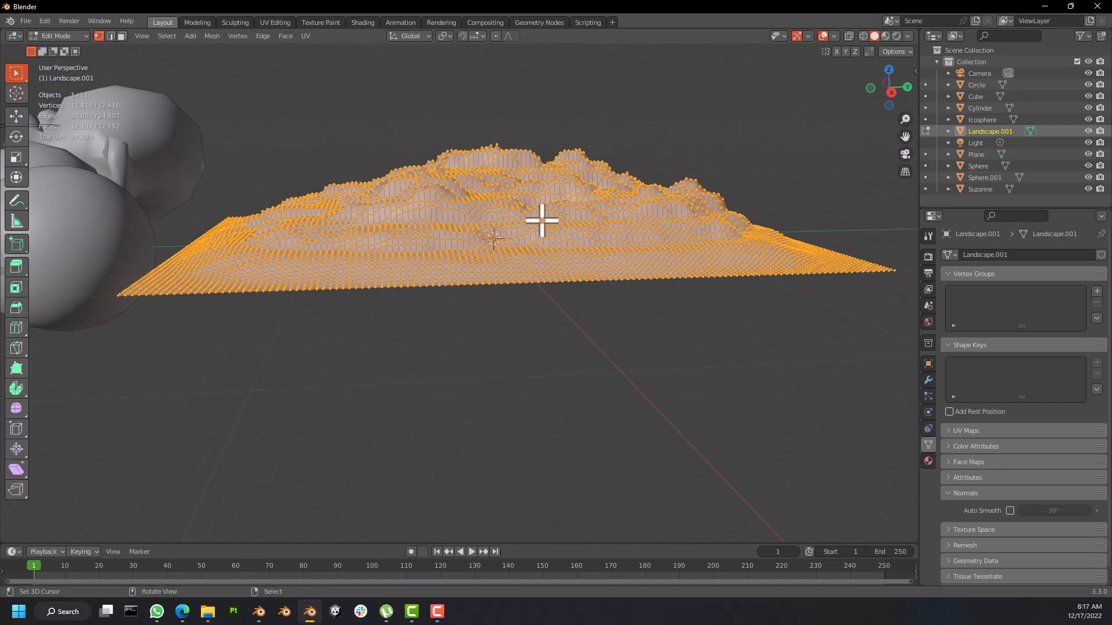
middle_click_drag(568, 230, 556, 284)
key("Tab")
scroll(574, 261, "down", 4)
scroll(556, 276, "down", 1)
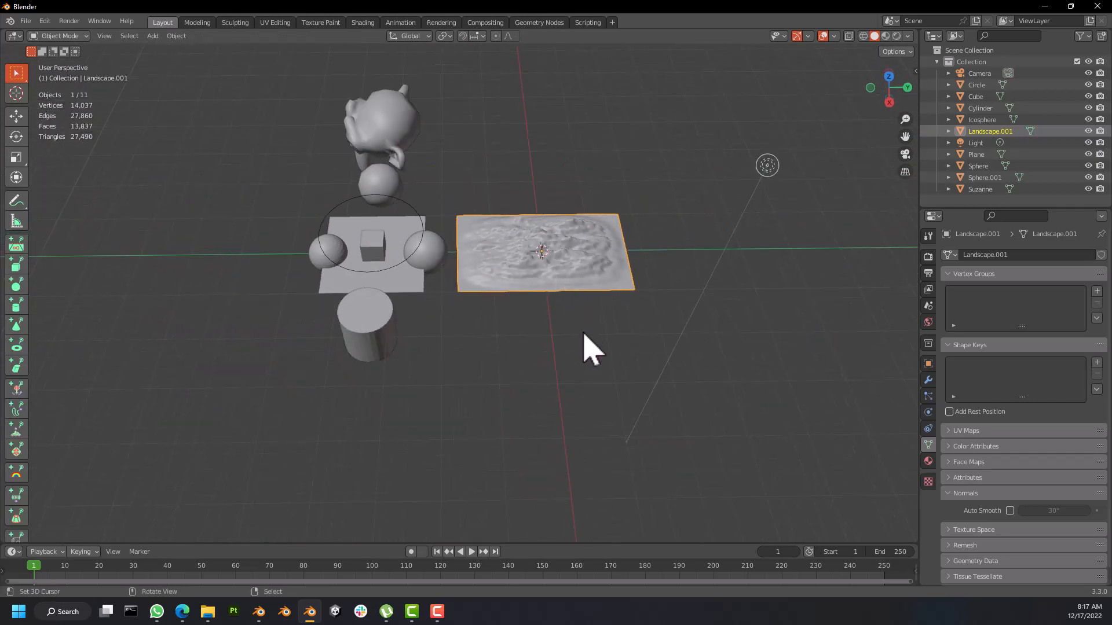
key("g")
key("x")
left_click(554, 205)
Step: Compare Wireframe and Solid viewport shading with the landscape in Edit Mode, and return to Object Mode in Solid shading
key("Tab")
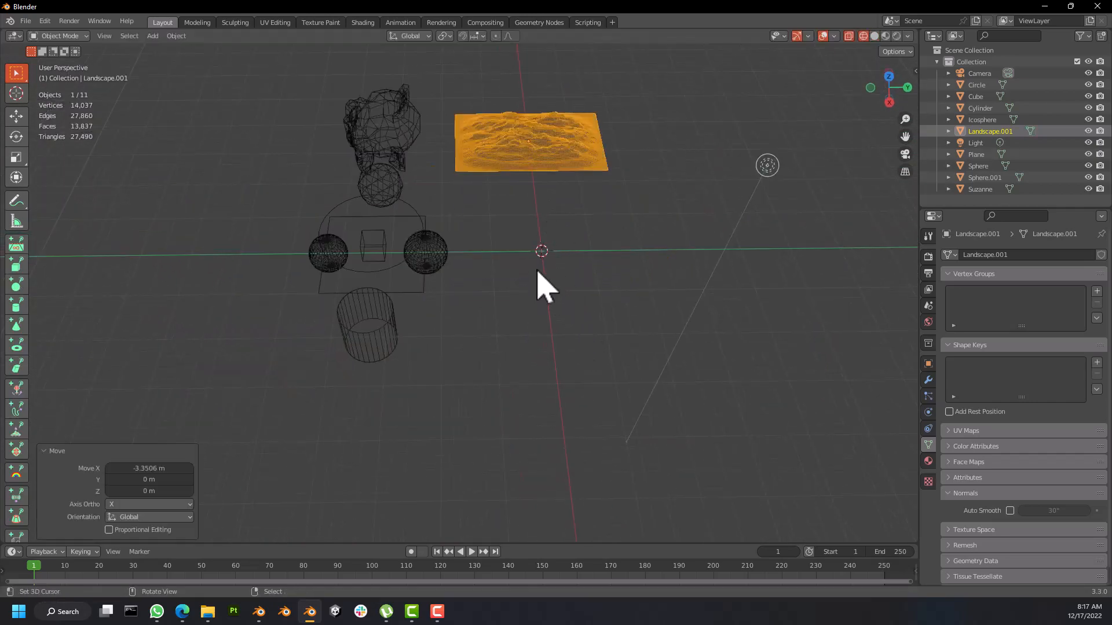
key("z")
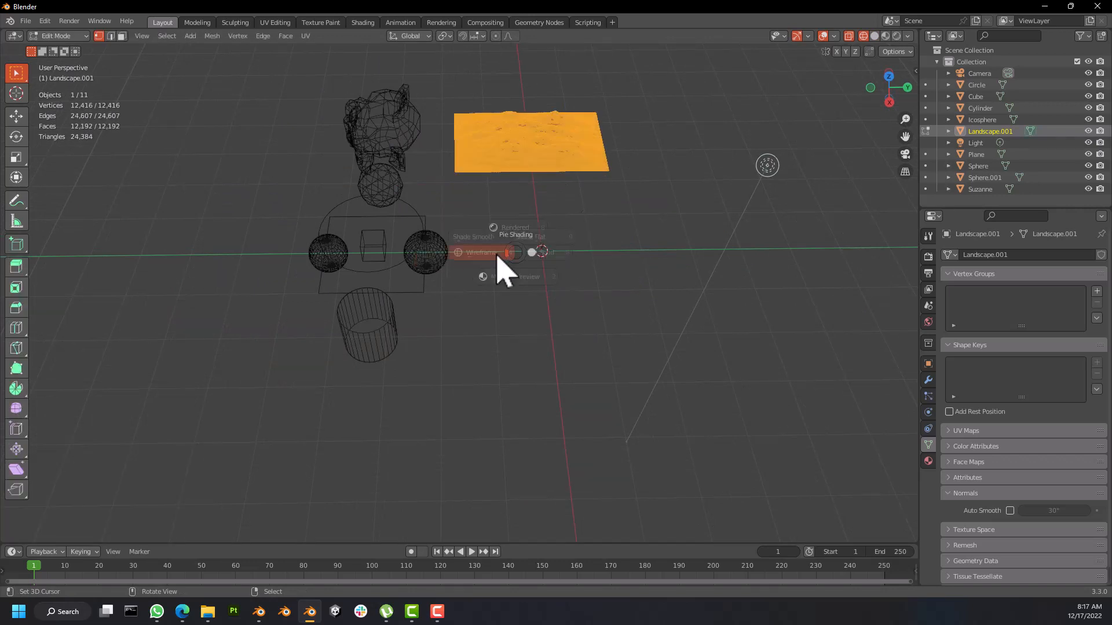
left_click(593, 255)
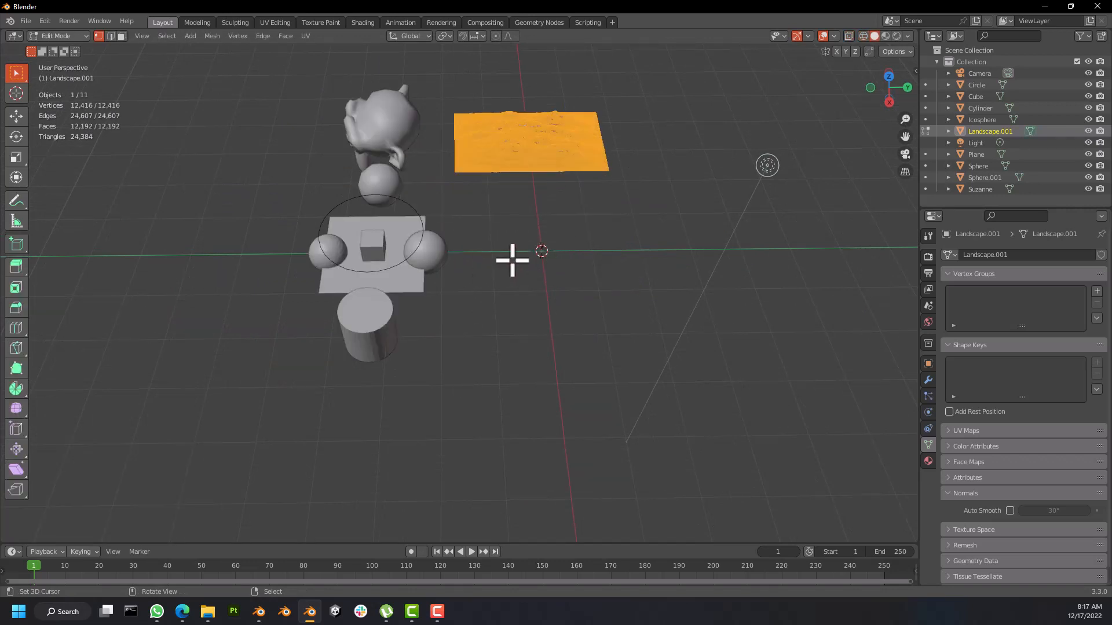
key("z")
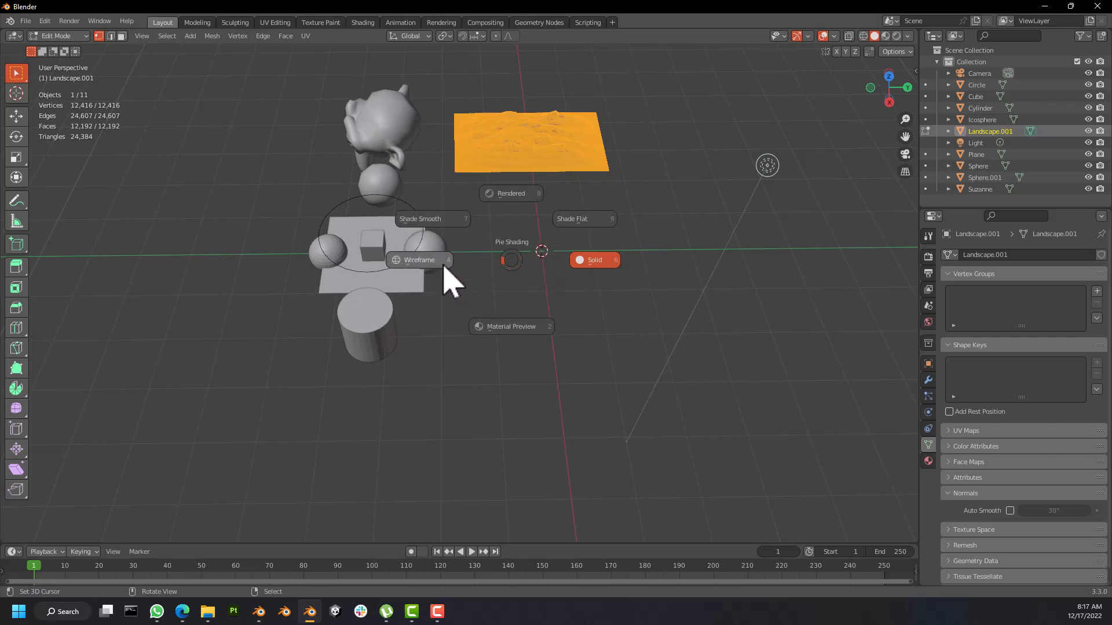
left_click(618, 263)
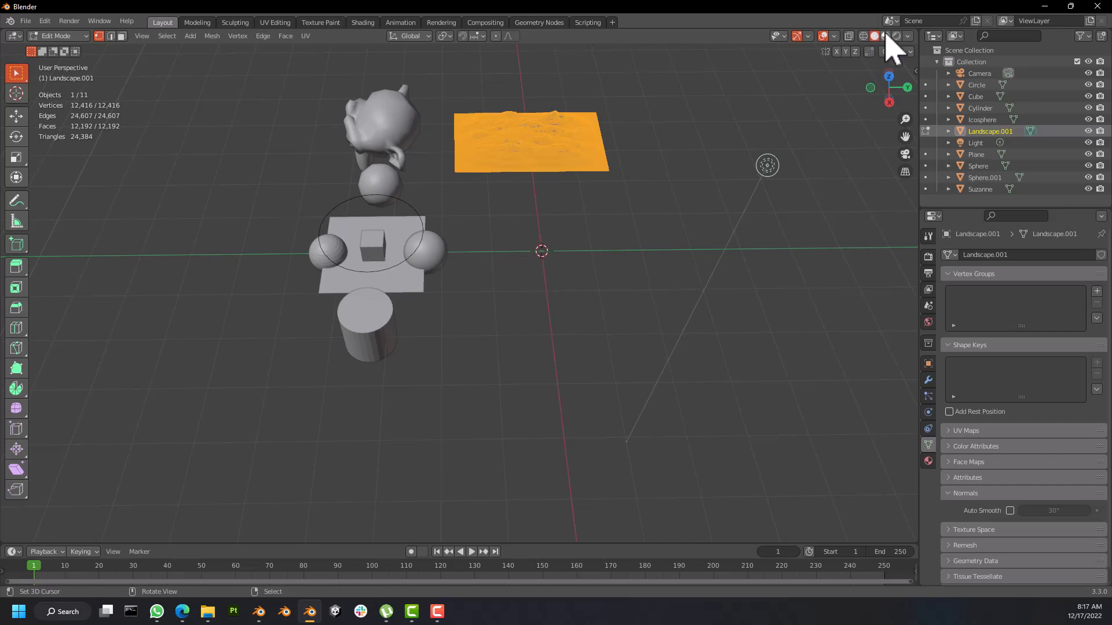
left_click(863, 36)
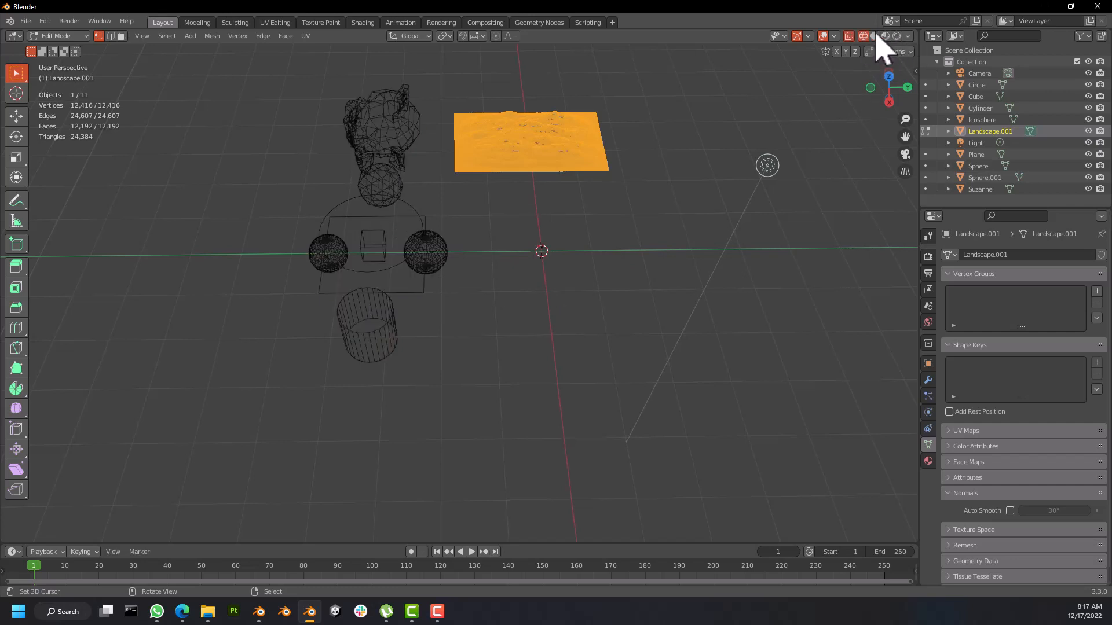
left_click(879, 36)
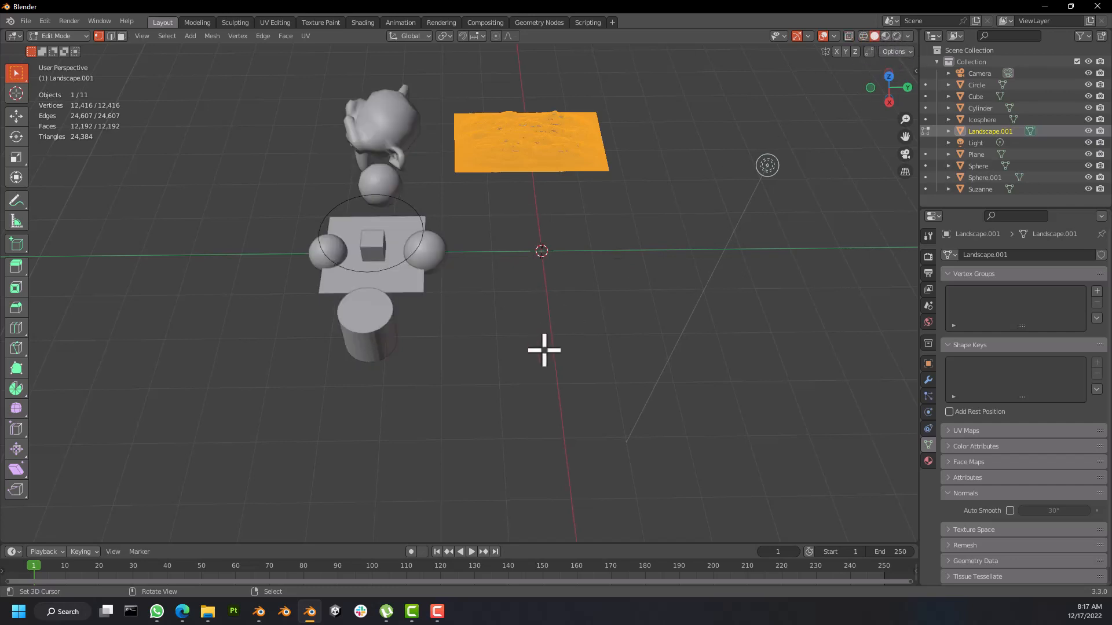
key("Tab")
Step: Add a gear mesh with 11 teeth, 0.36 m width, 0.35 m base and 0.16 m dedendum
key("shift+a")
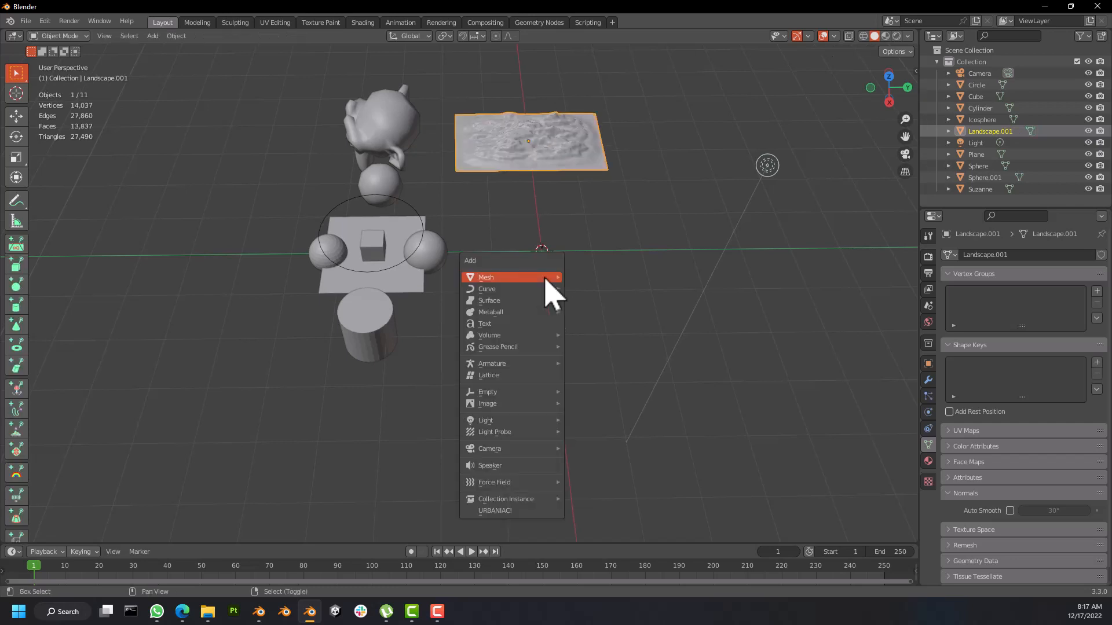
mouse_move(558, 281)
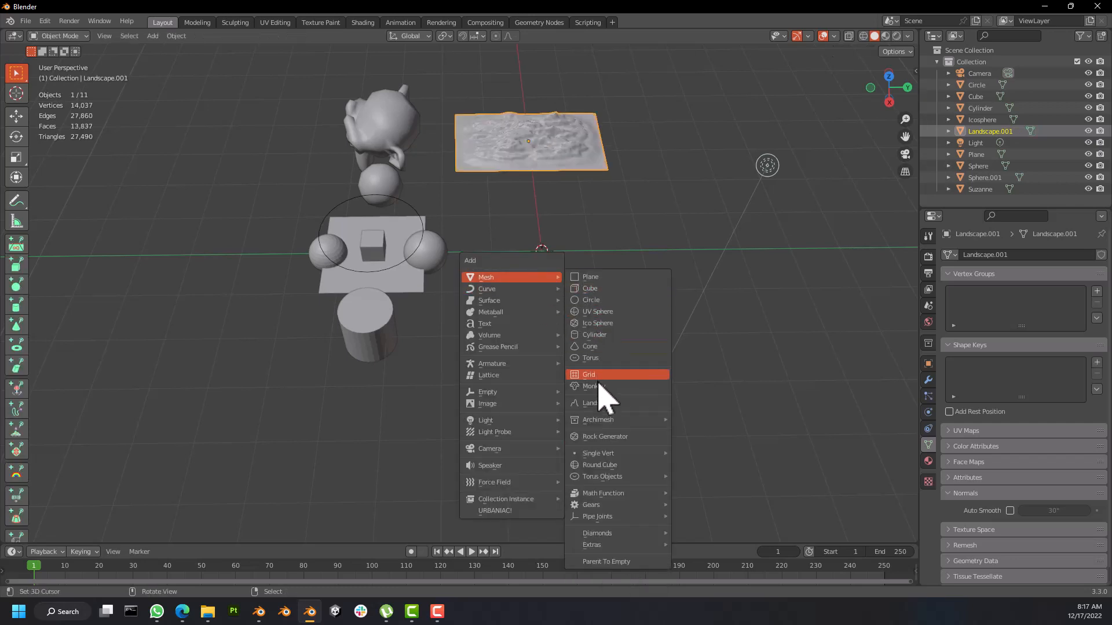
mouse_move(605, 422)
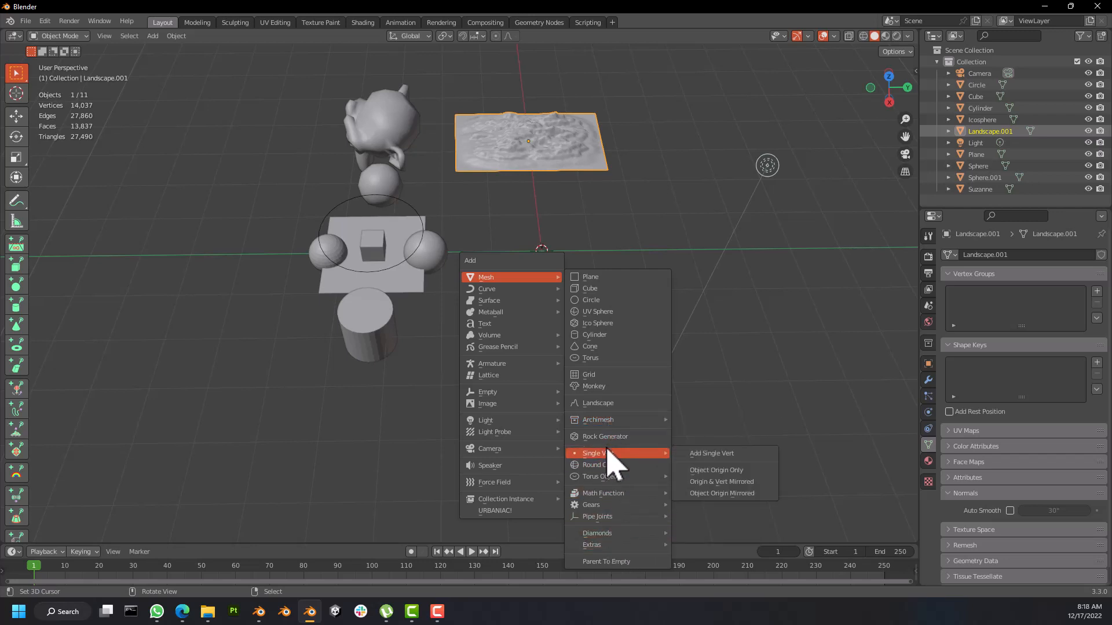
mouse_move(600, 508)
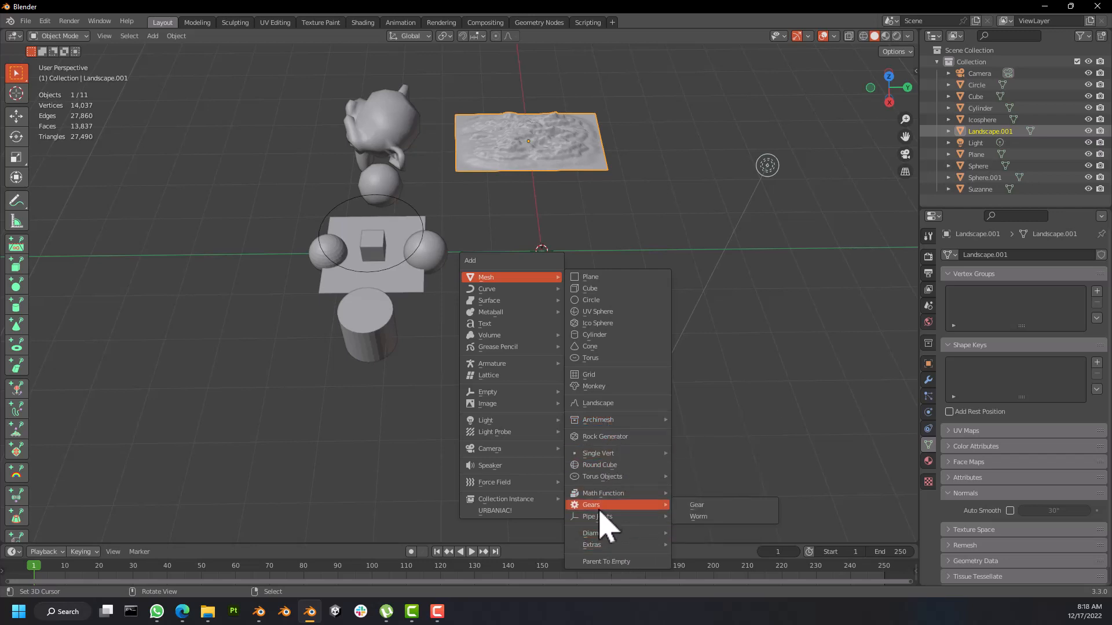
left_click(708, 510)
middle_click_drag(516, 231, 603, 256)
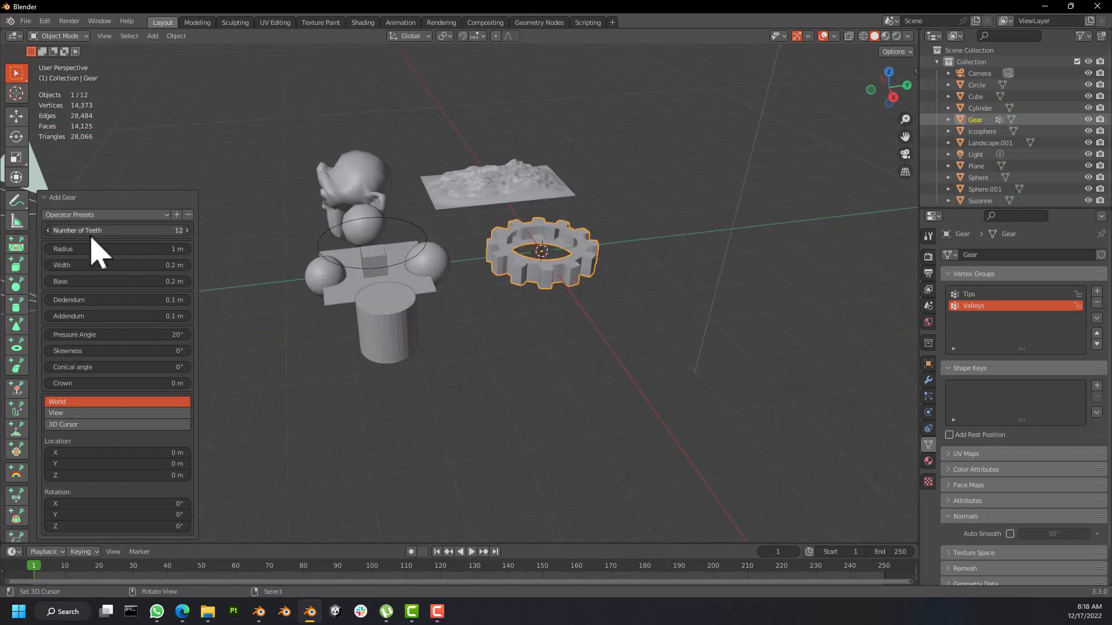
left_click_drag(93, 230, 73, 300)
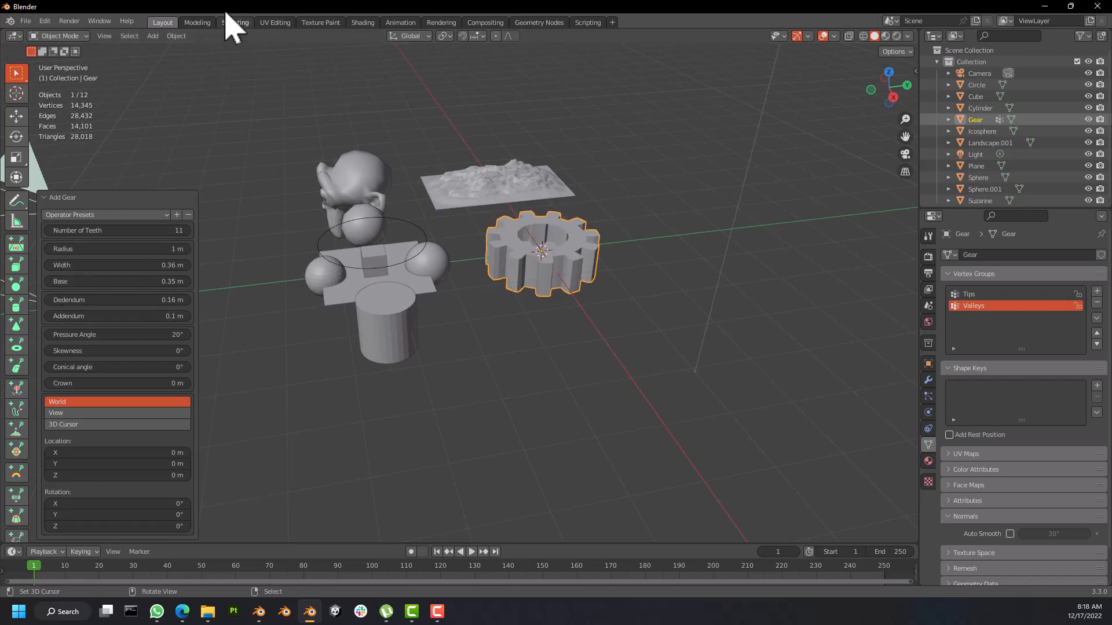
Step: Examine the available system, file and render commands
left_click(10, 21)
left_click(11, 22)
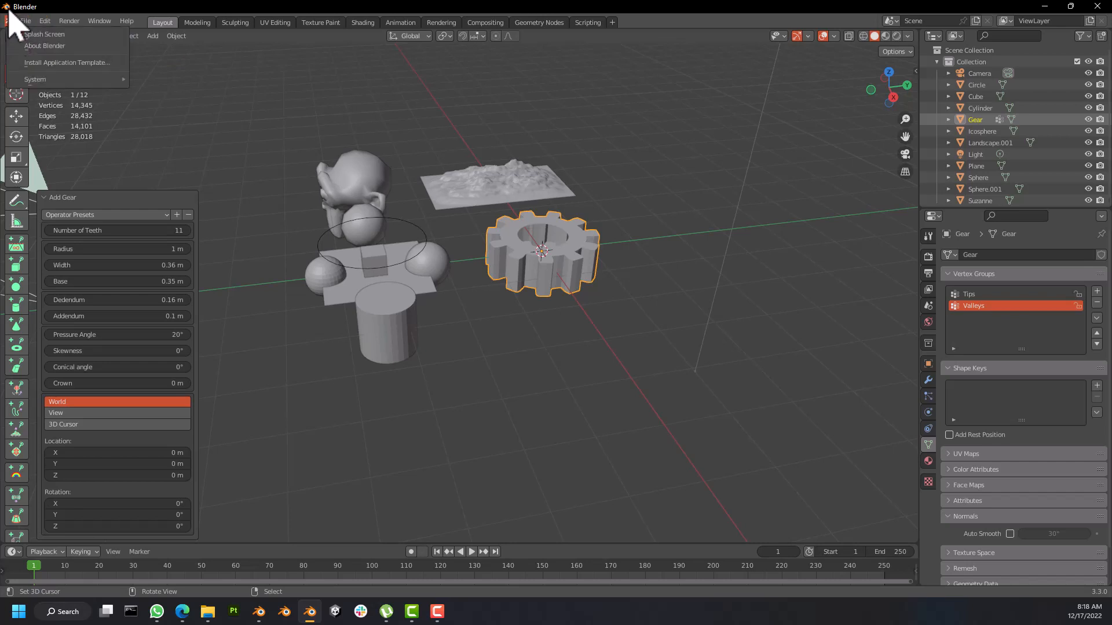
left_click(11, 22)
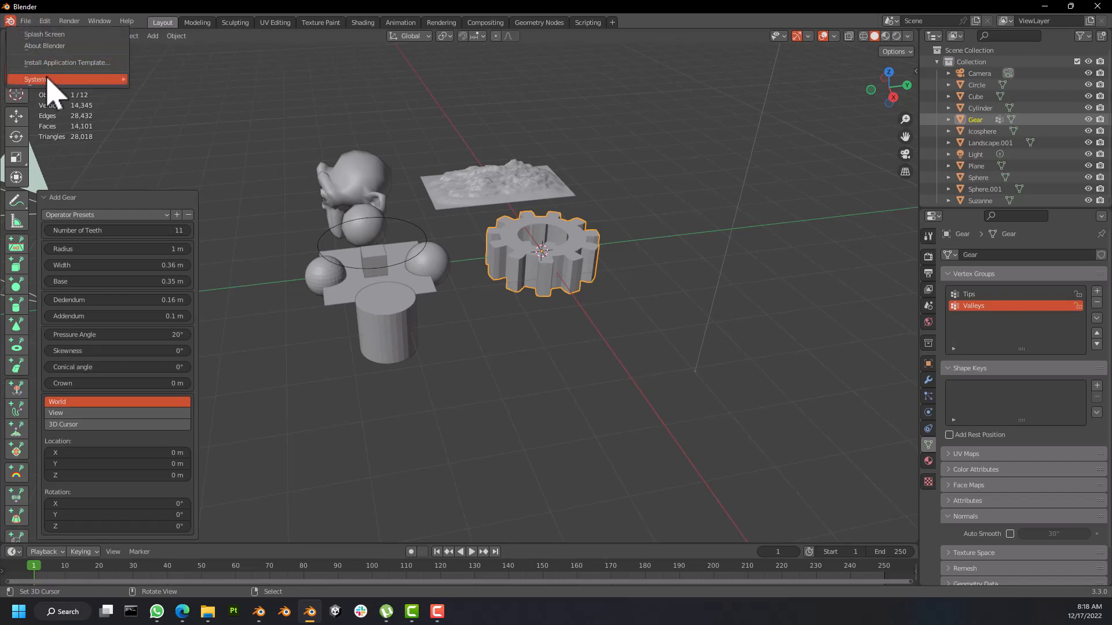
mouse_move(48, 80)
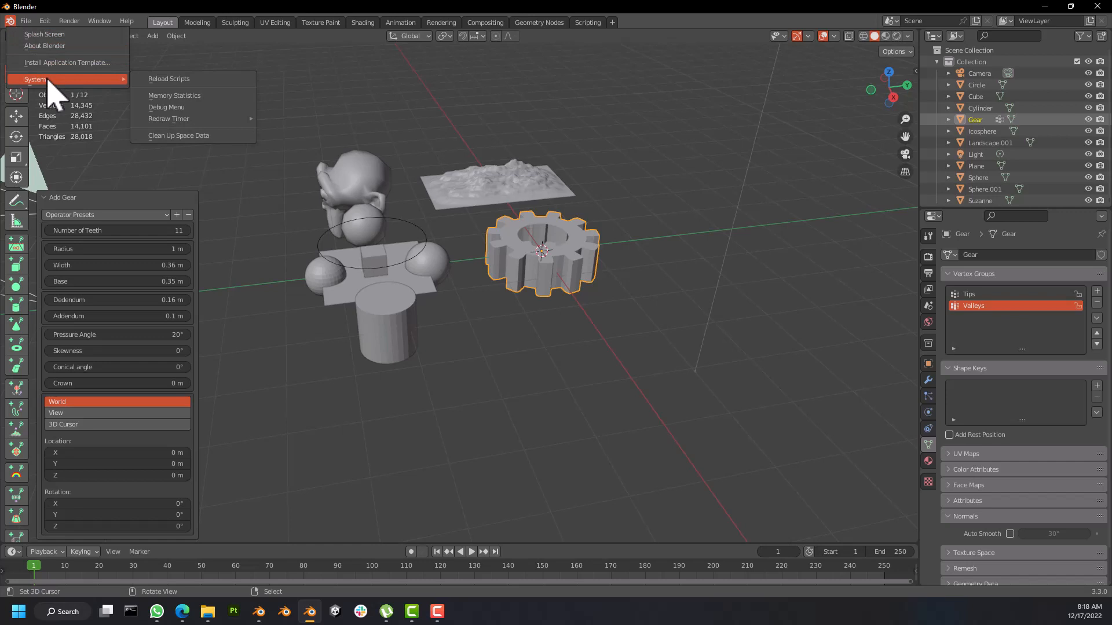
mouse_move(27, 21)
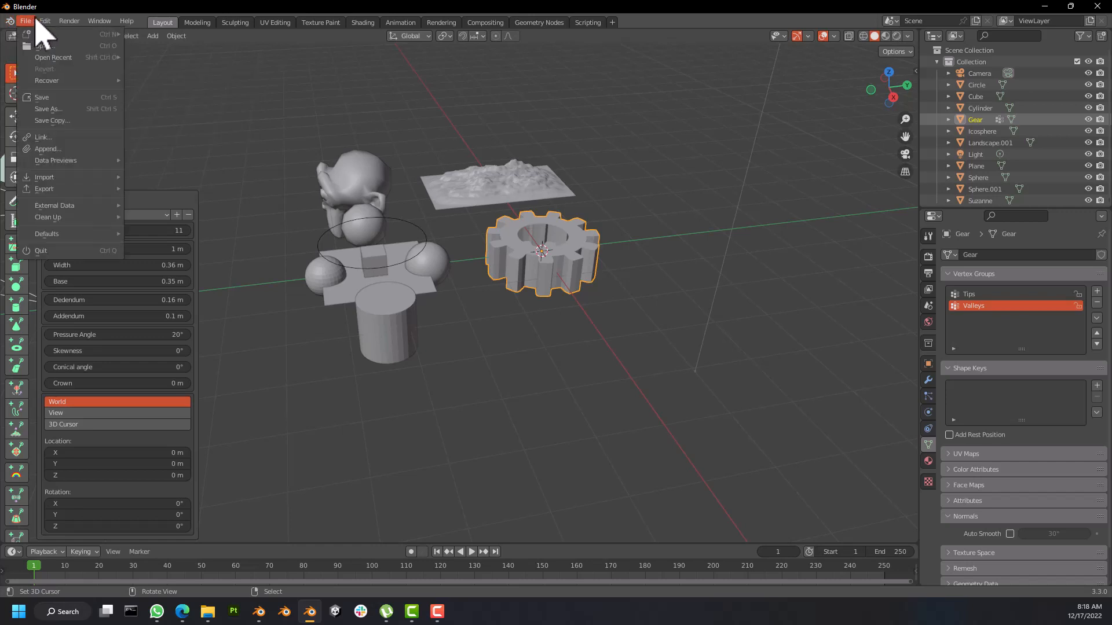
left_click(5, 6)
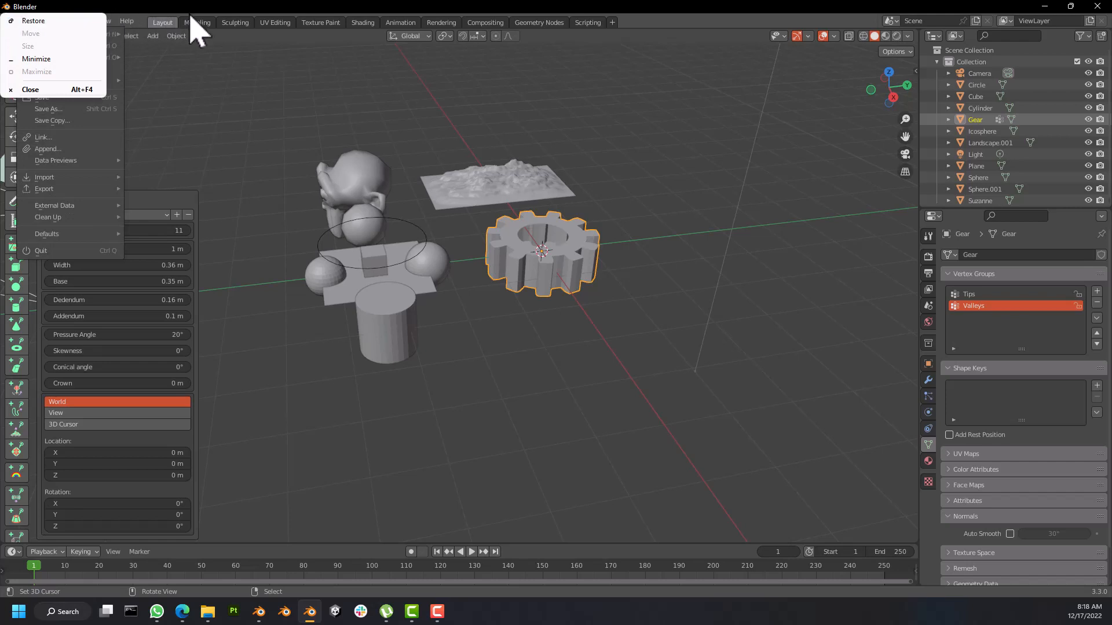
left_click(552, 282)
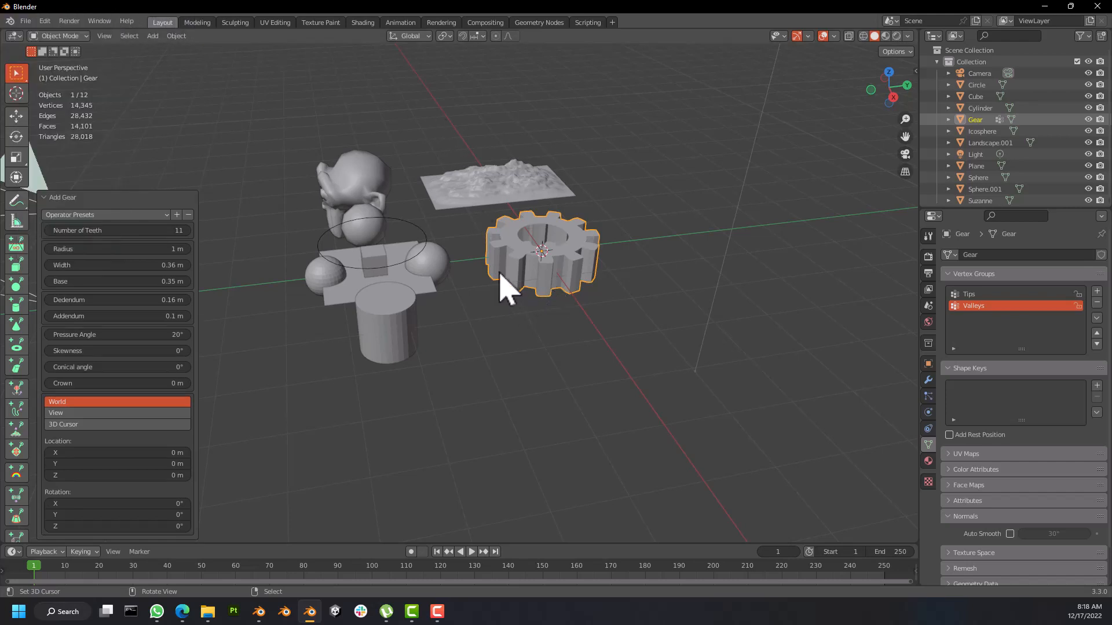
left_click(9, 21)
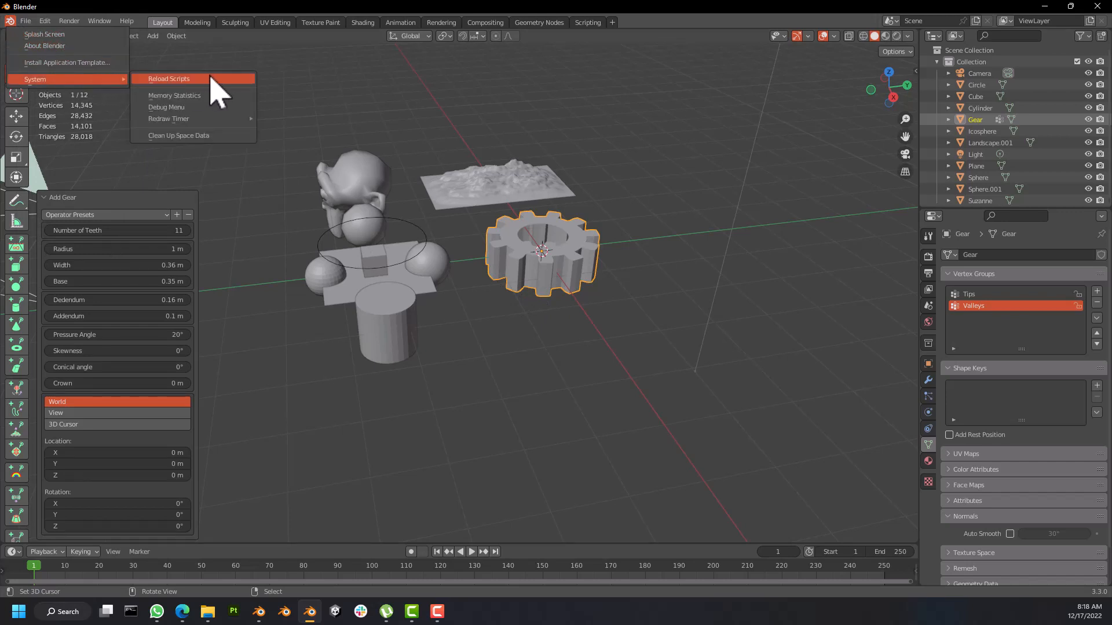
left_click(26, 22)
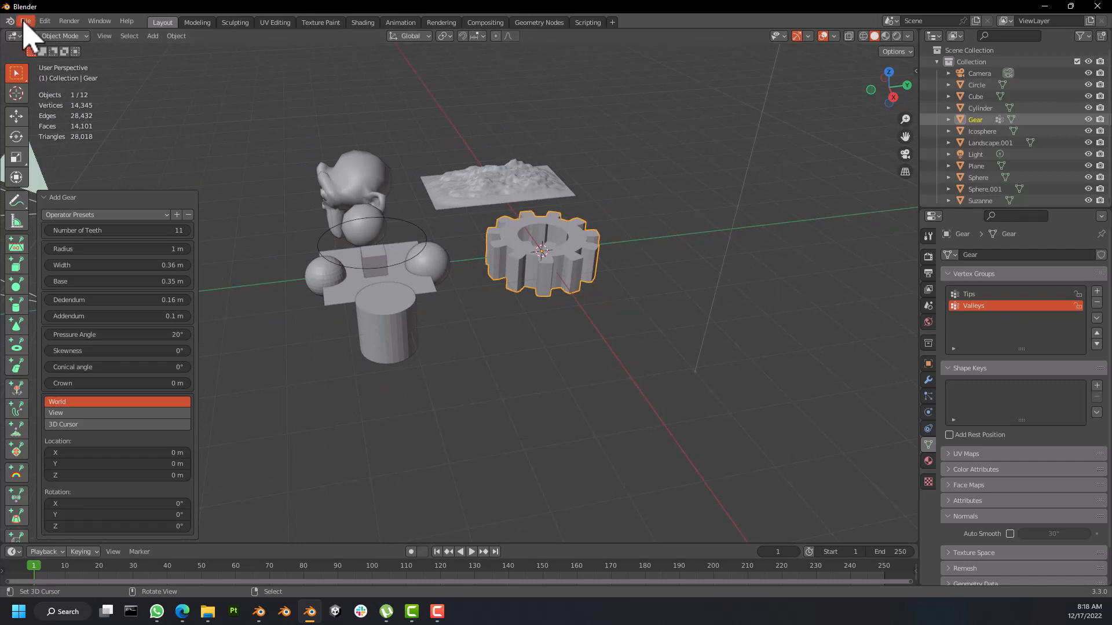
left_click(69, 21)
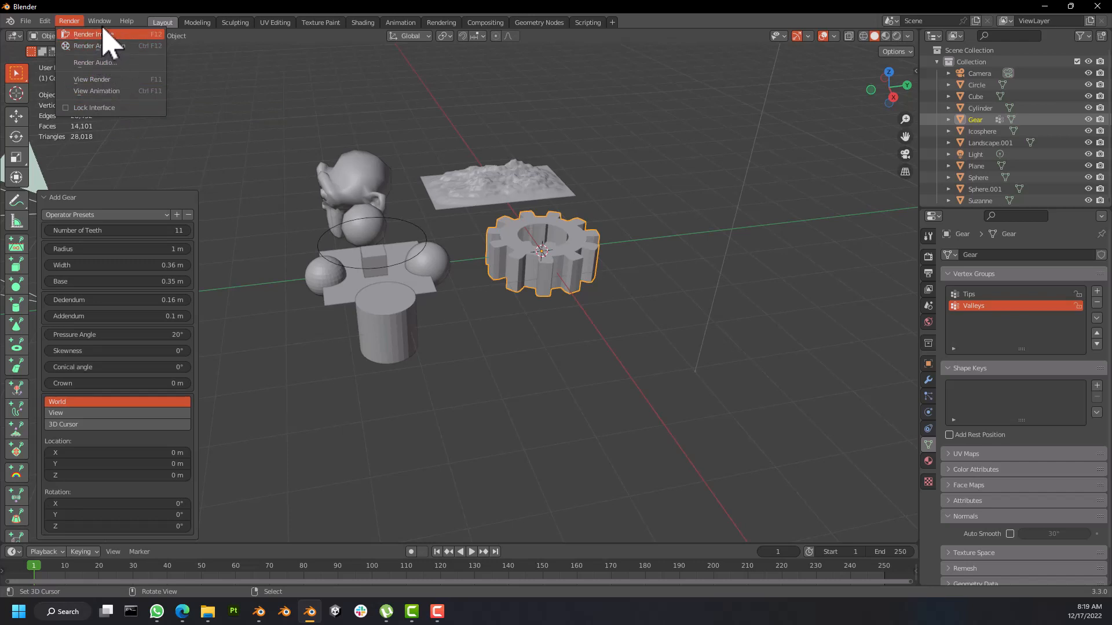
mouse_move(105, 23)
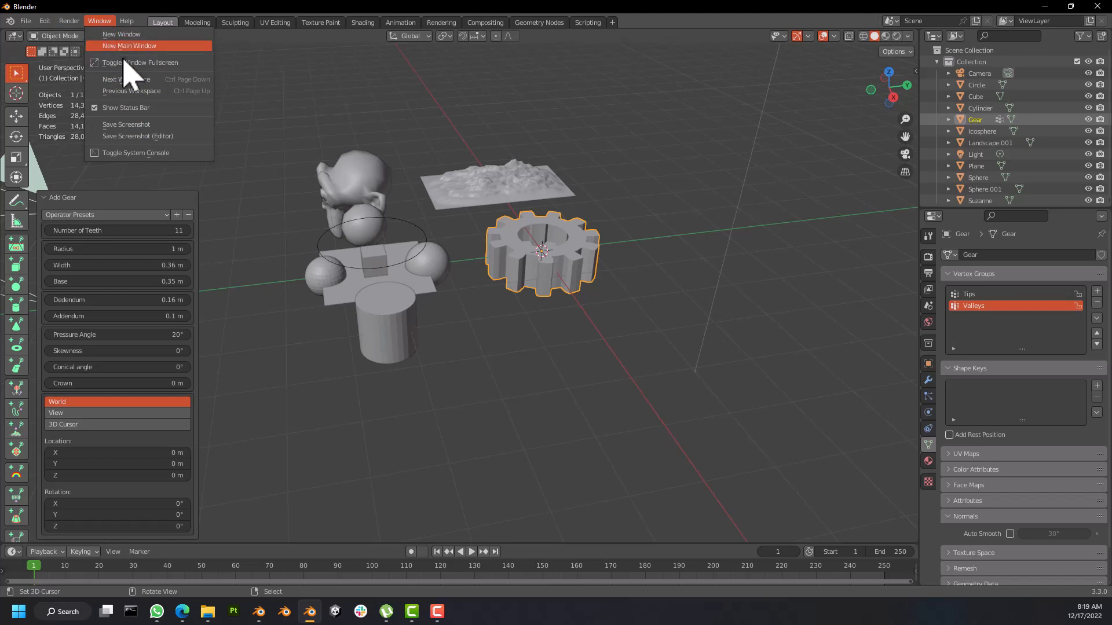
left_click(182, 127)
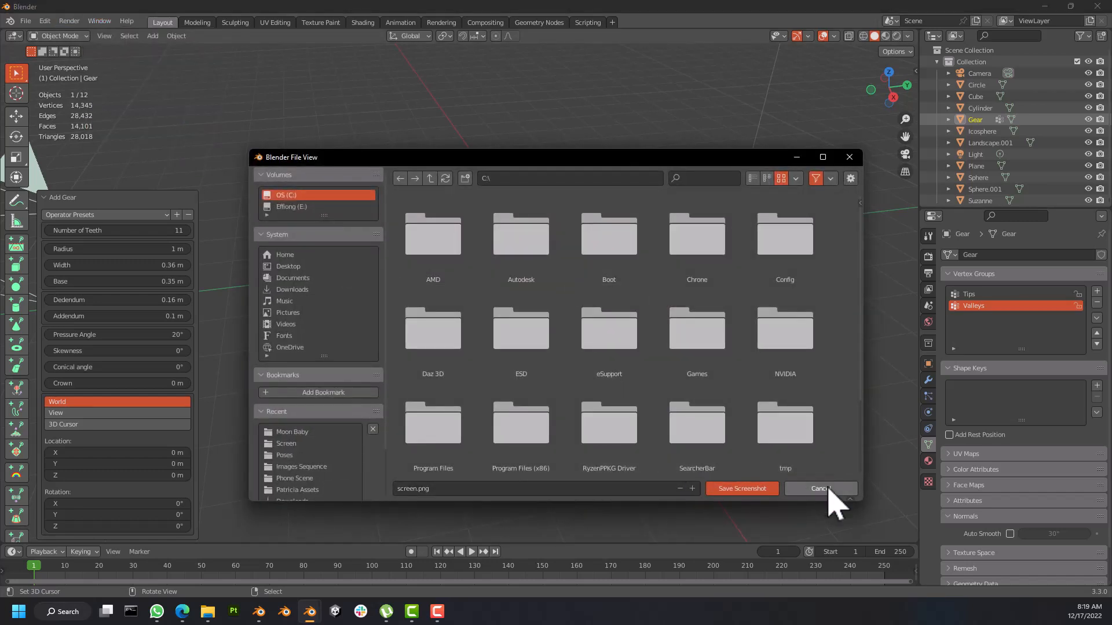
left_click(820, 489)
middle_click_drag(570, 275, 408, 101)
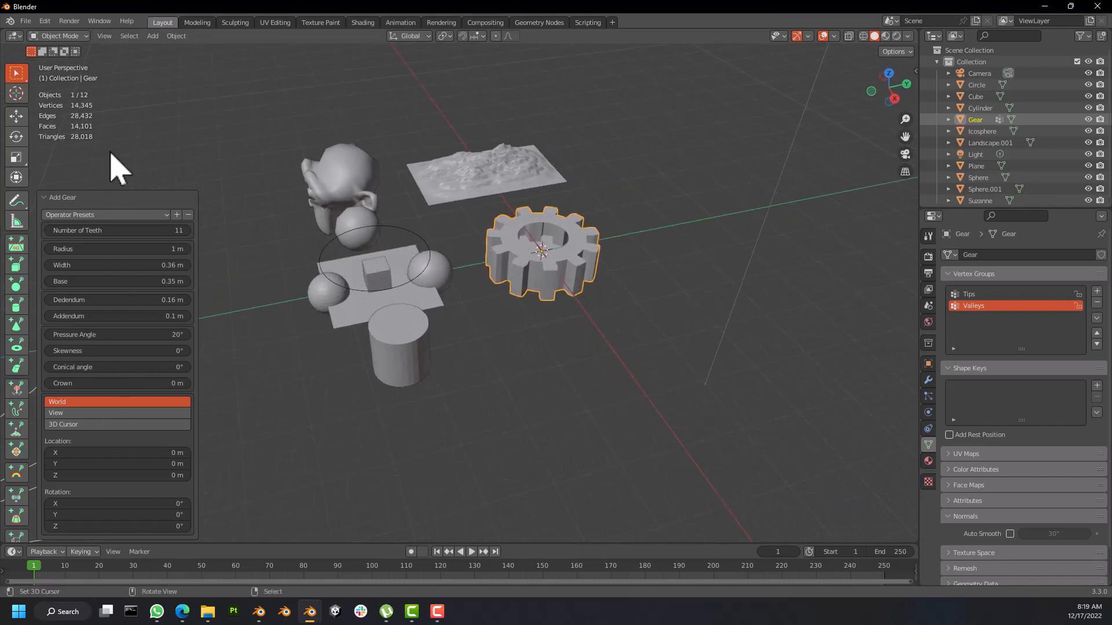
left_click(108, 18)
Step: Add a capsule metaball at the world origin
middle_click_drag(603, 283, 600, 279)
key("shift+a")
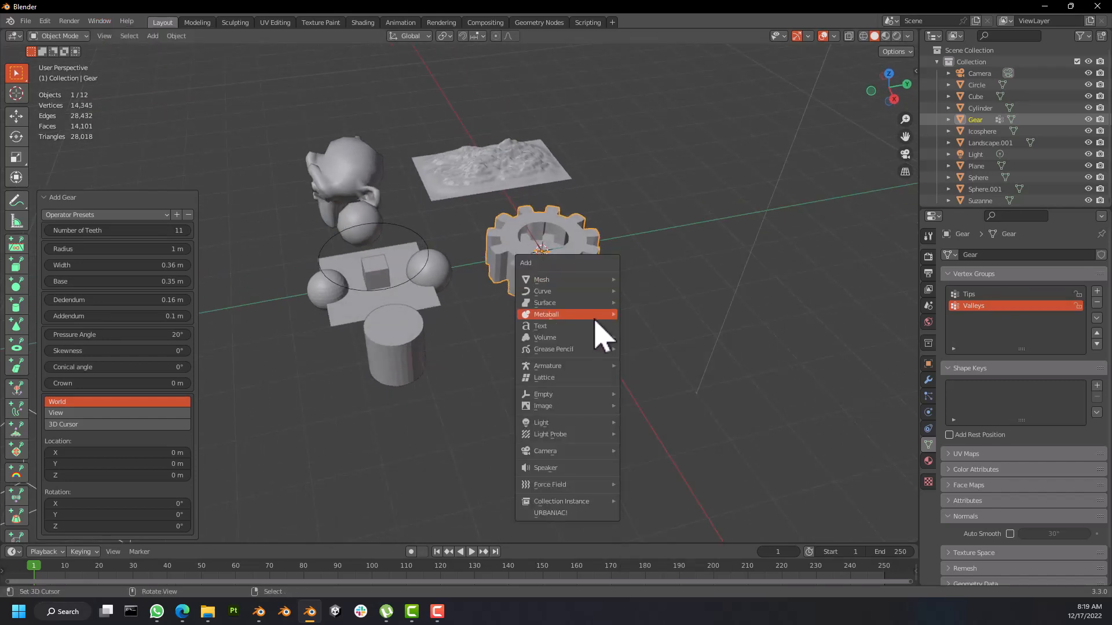
mouse_move(576, 280)
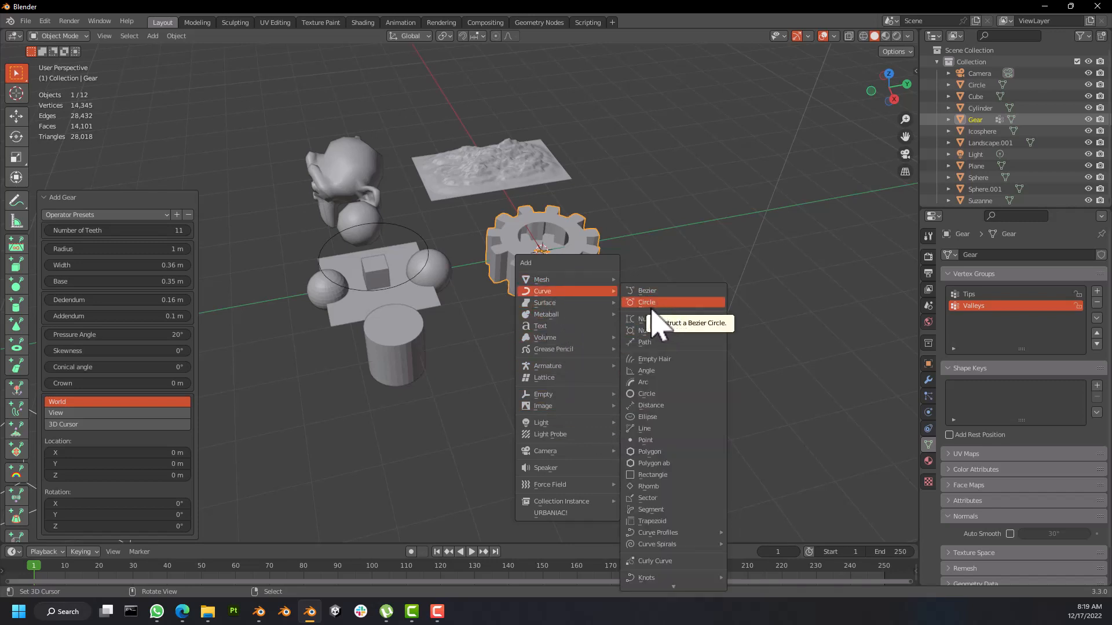
mouse_move(576, 313)
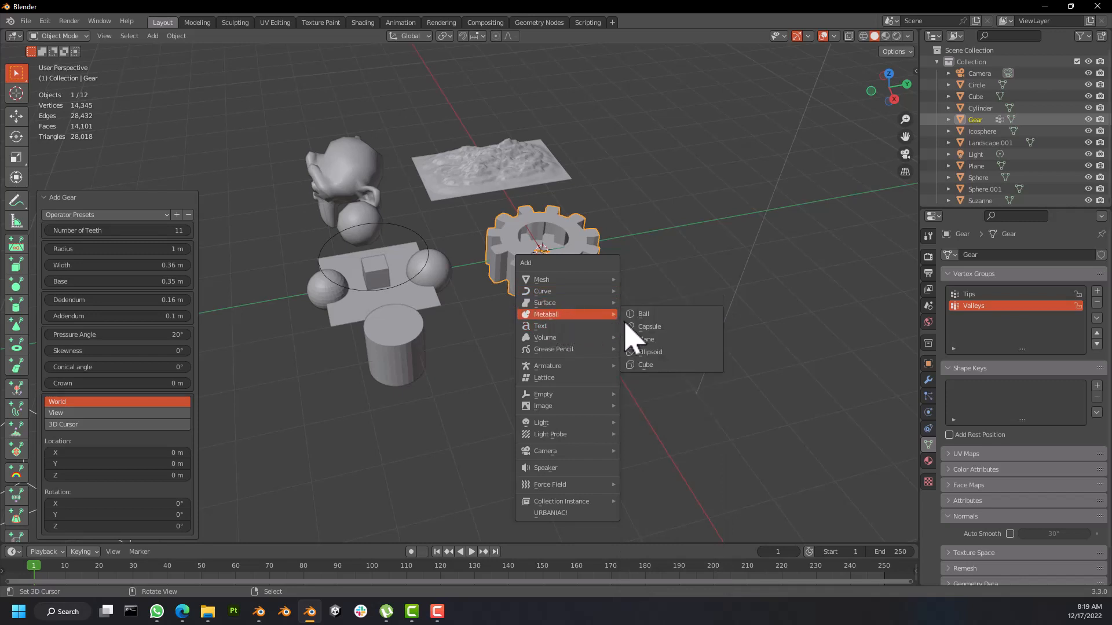
left_click(670, 328)
middle_click_drag(633, 315, 602, 307)
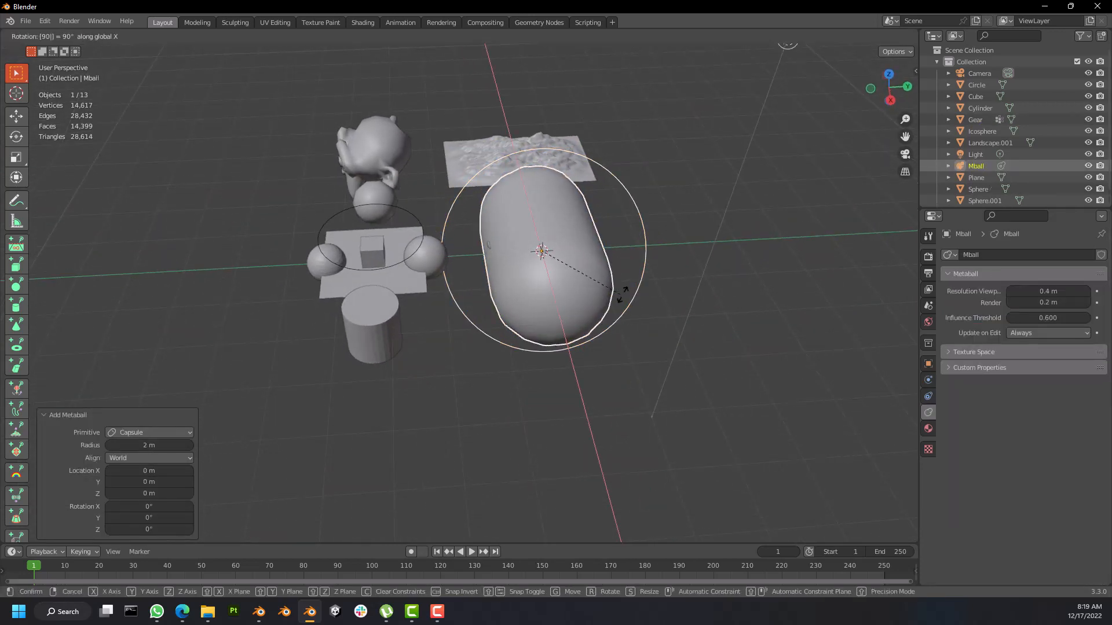
Step: Select the capsule metaball's element in Edit Mode and try to rotate it about the global X axis
key("Tab")
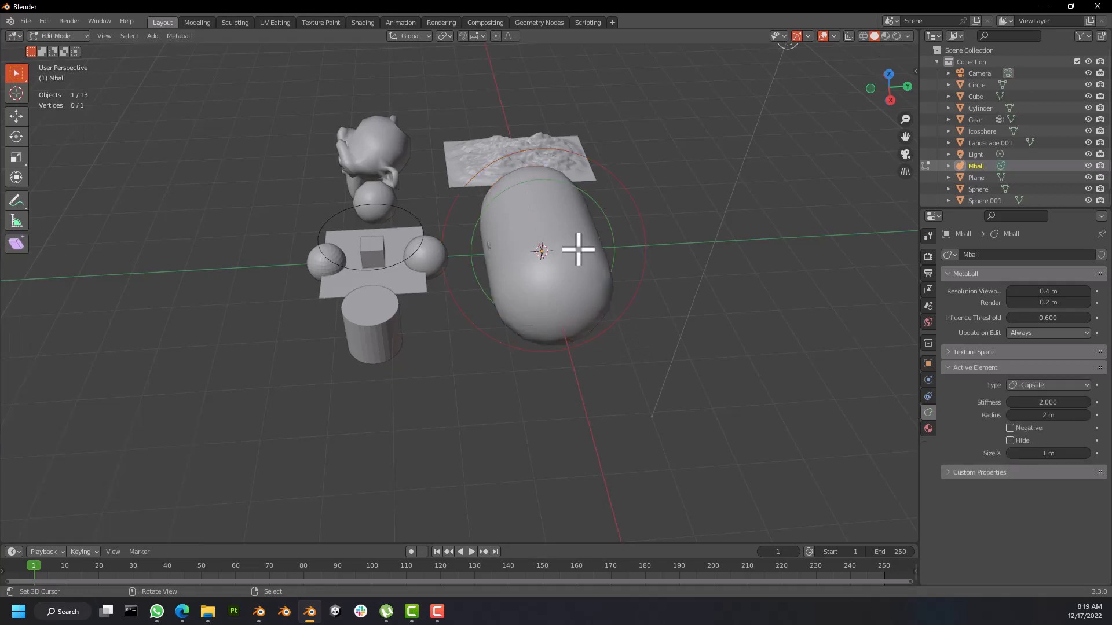
left_click(600, 236)
key("r")
key("x")
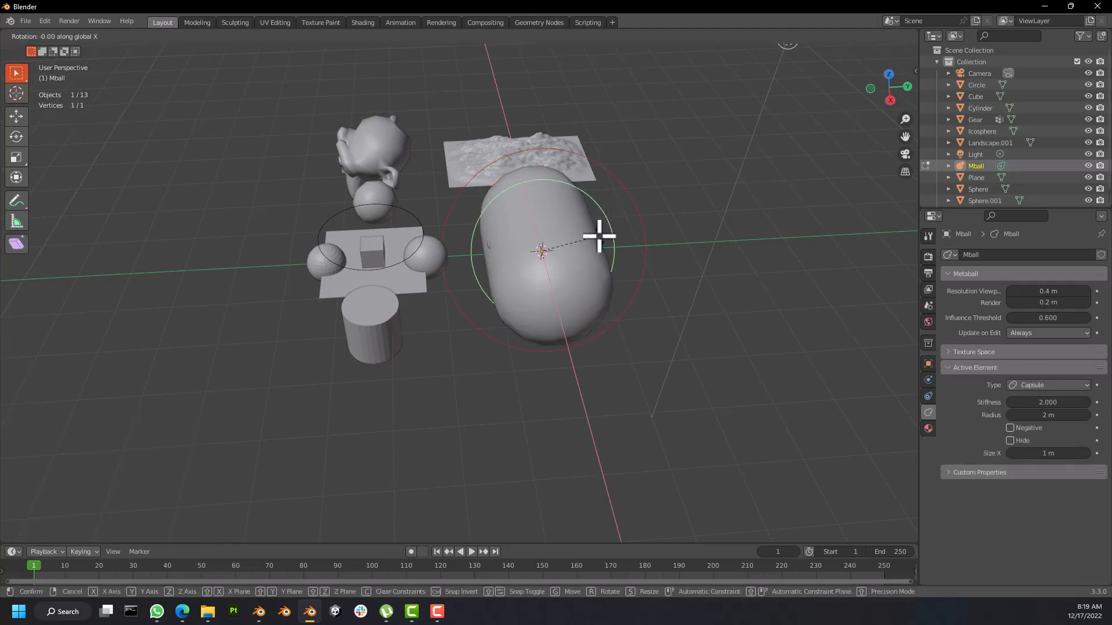
key("Return")
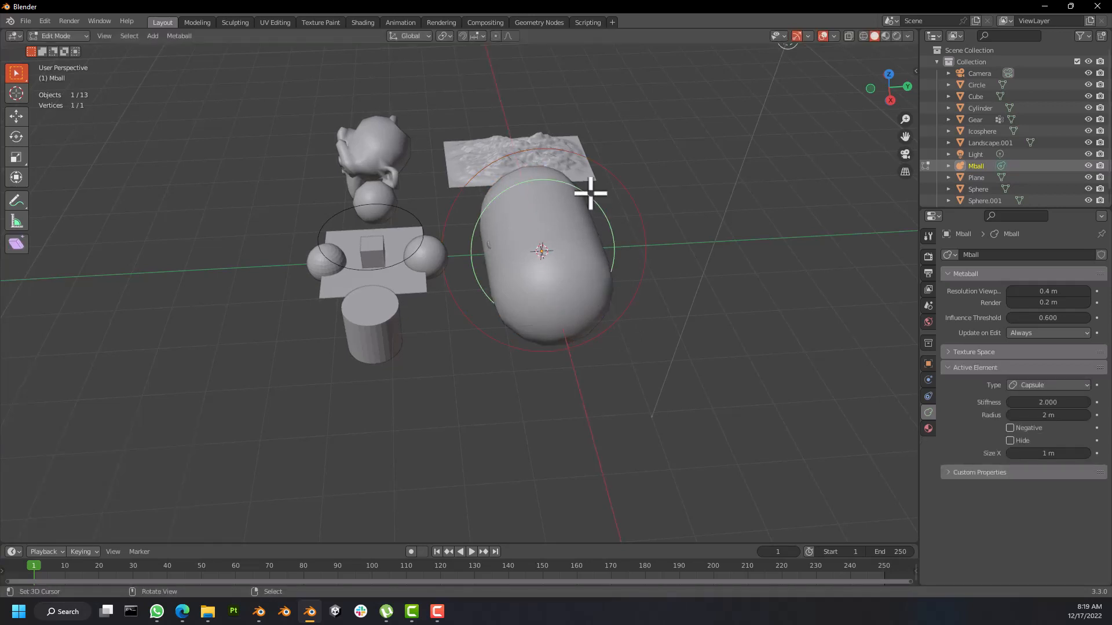
Step: Return to Object Mode and try a free trackball rotation of the capsule metaball
key("Tab")
key("r")
key("r")
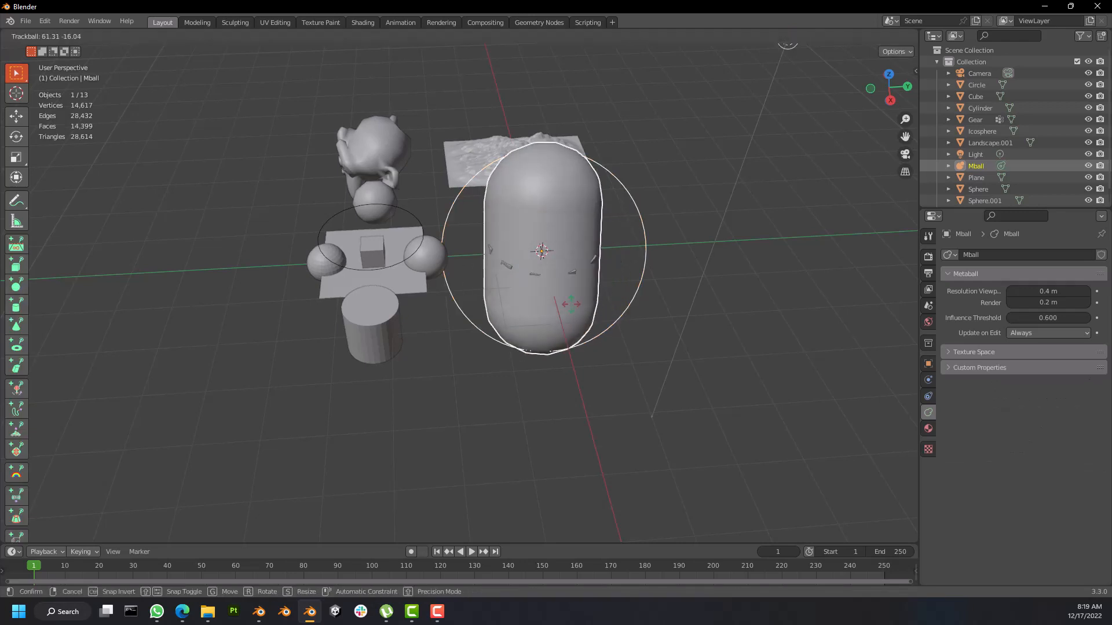
right_click(611, 281)
Step: Rotate the capsule metaball 90° about the global Y axis
key("r")
key("y")
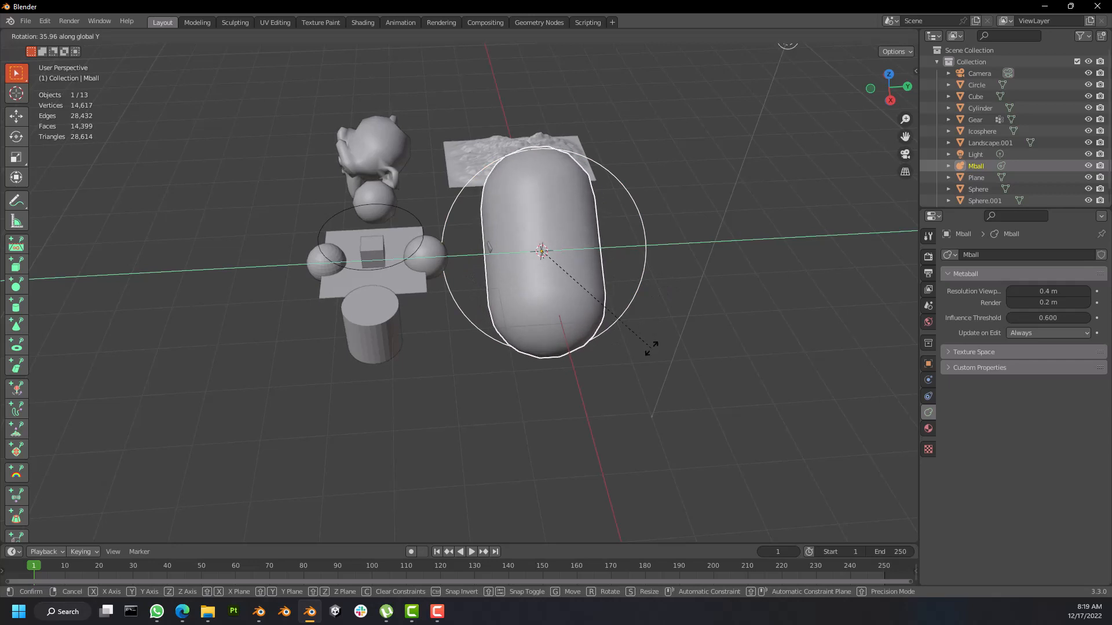
left_click(651, 292)
middle_click_drag(651, 292, 633, 253)
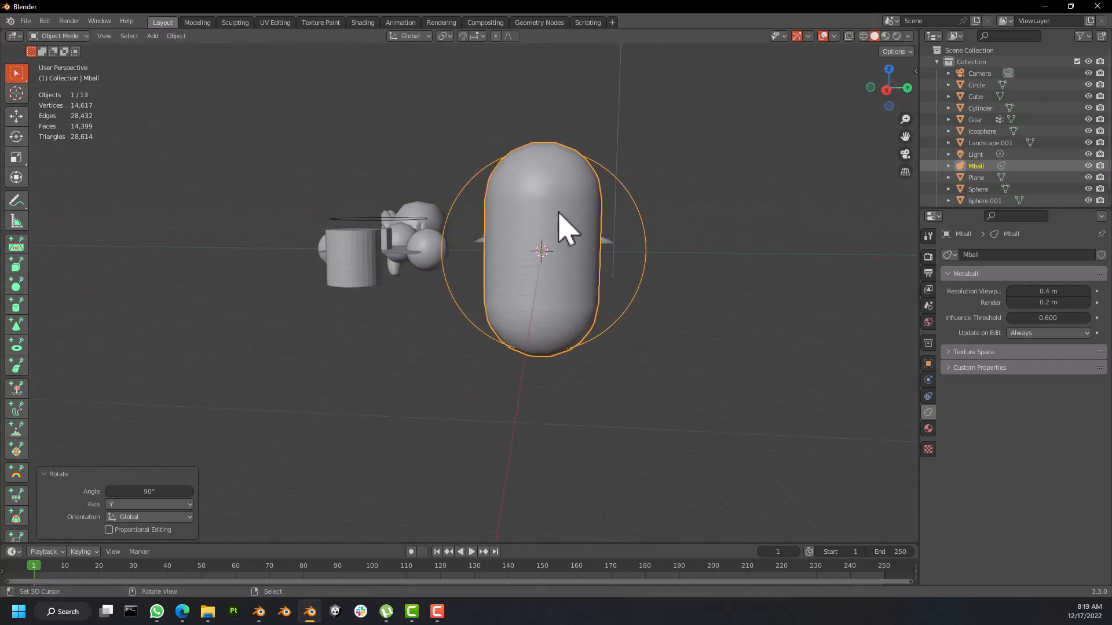
scroll(554, 215, "up", 4)
middle_click_drag(539, 218, 588, 280)
Step: Practise box-selecting every object in the scene, including the camera and light, and clear the selection
scroll(595, 248, "down", 3)
scroll(595, 254, "down", 4)
key("shift+b")
left_click_drag(391, 127, 731, 400)
left_click_drag(264, 129, 782, 422)
middle_click_drag(675, 347, 631, 312)
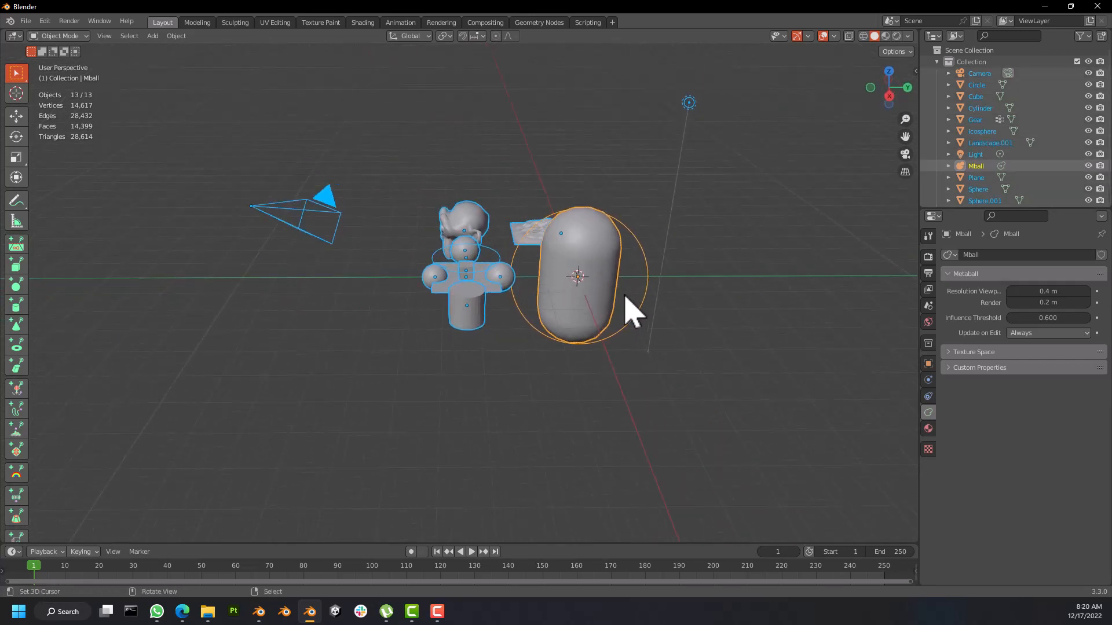
left_click_drag(184, 99, 762, 403)
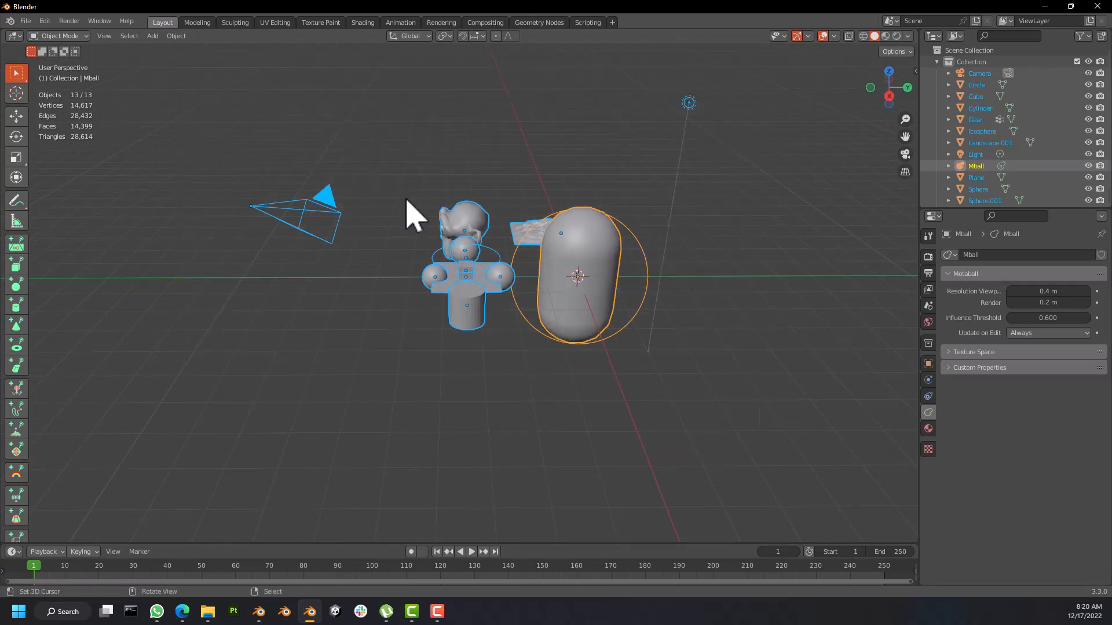
key("b")
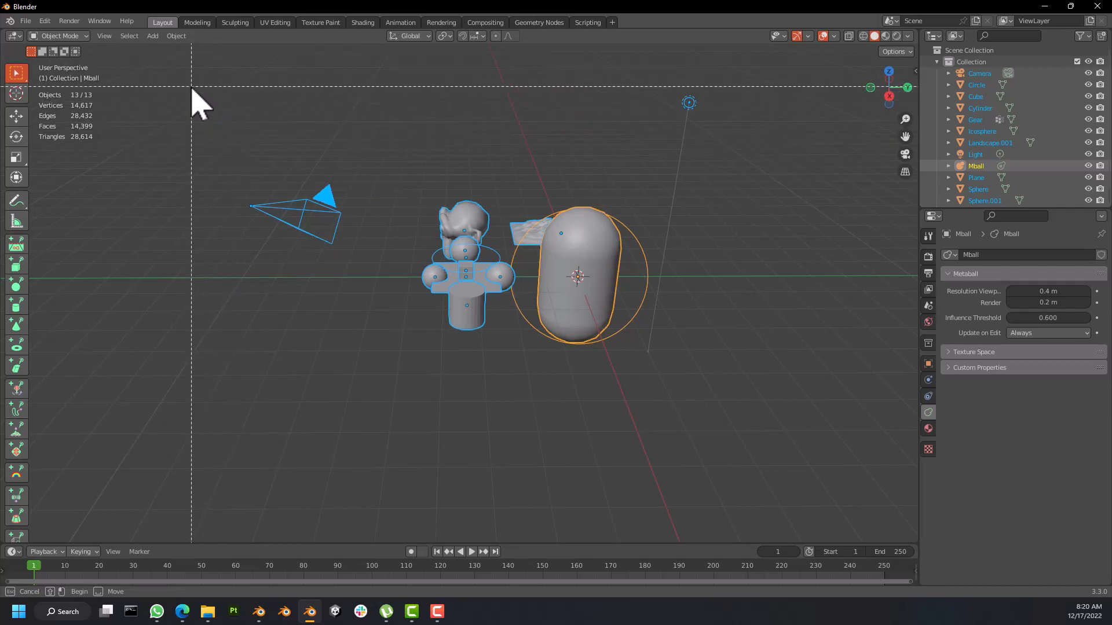
left_click_drag(178, 65, 778, 441)
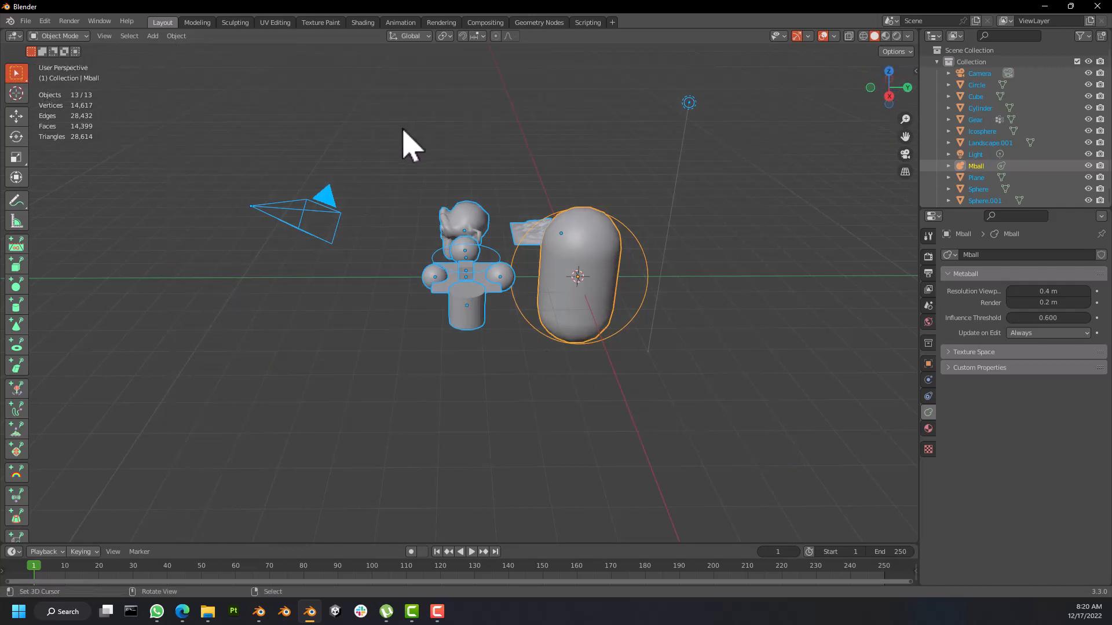
left_click_drag(309, 87, 578, 195)
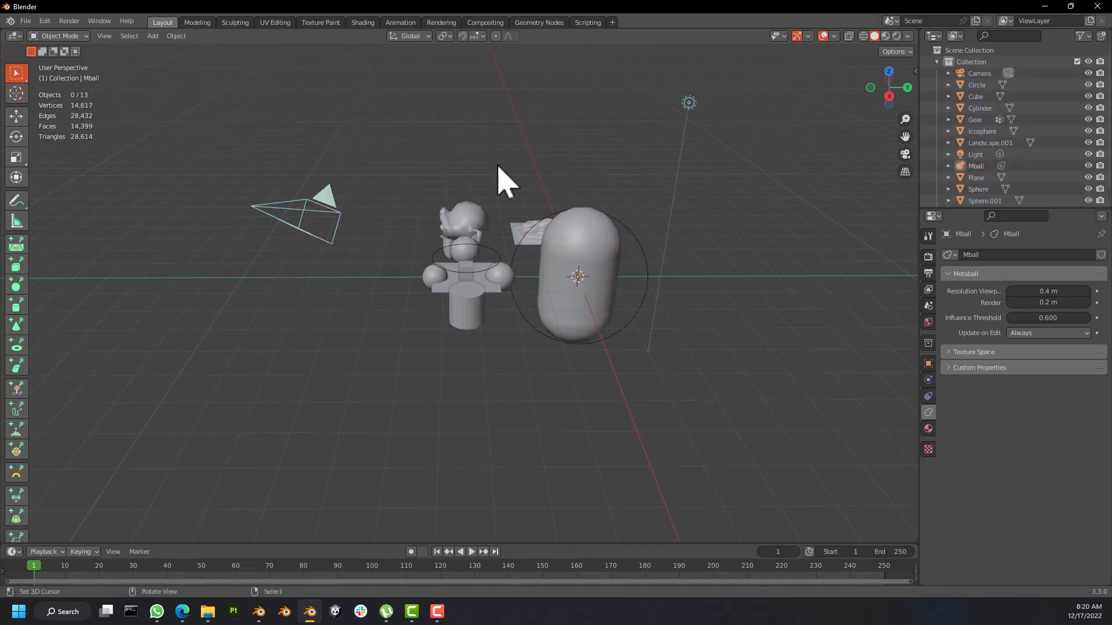
Step: Place the 3D cursor in the empty space above the monkey head with the Cursor tool
left_click(16, 93)
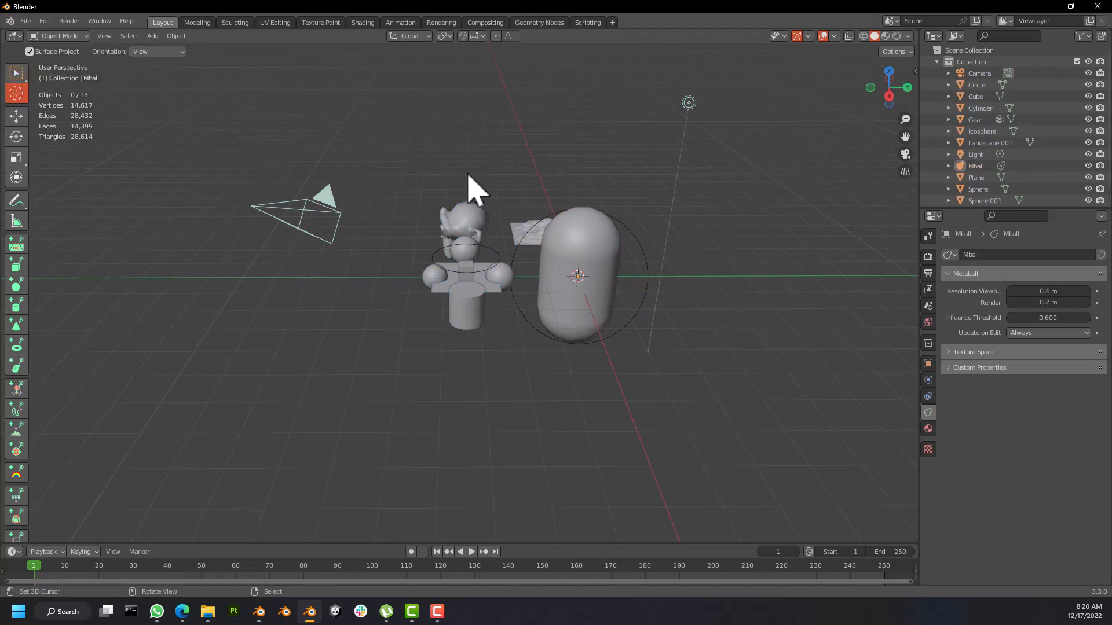
left_click_drag(475, 185, 483, 149)
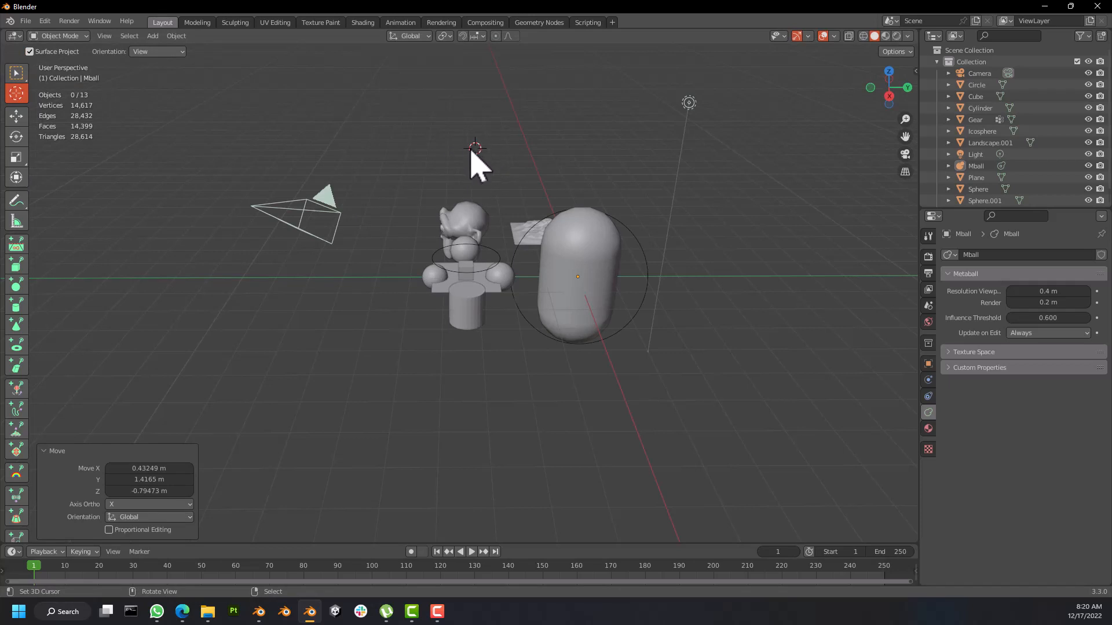
left_click_drag(470, 151, 450, 155)
left_click(17, 121)
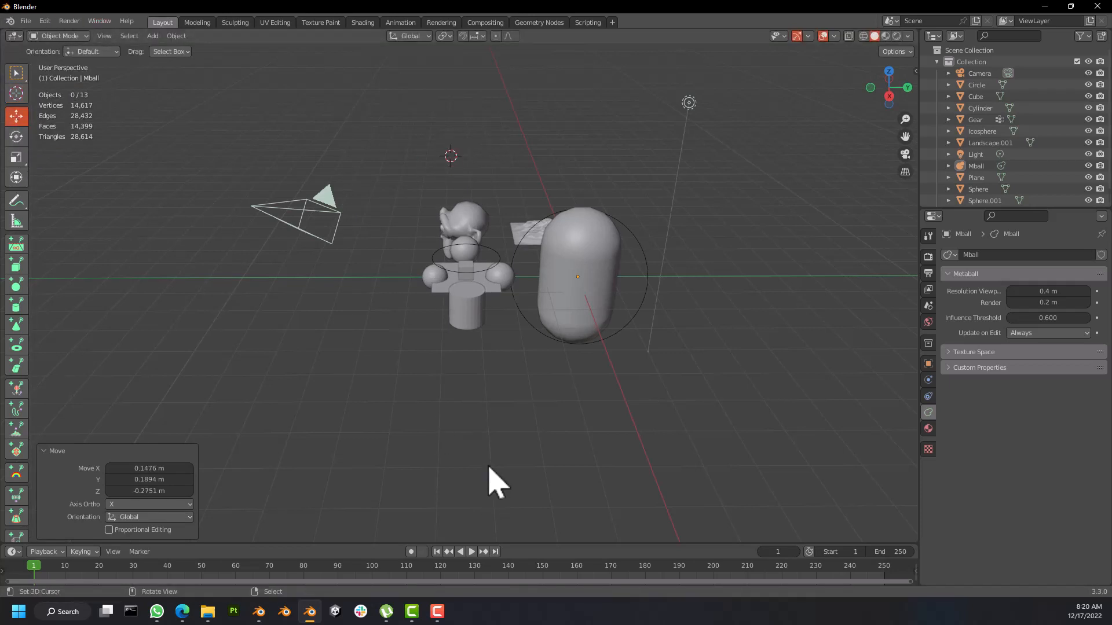
Step: Box-select all objects in the scene, including the camera and light, and delete them
left_click(16, 73)
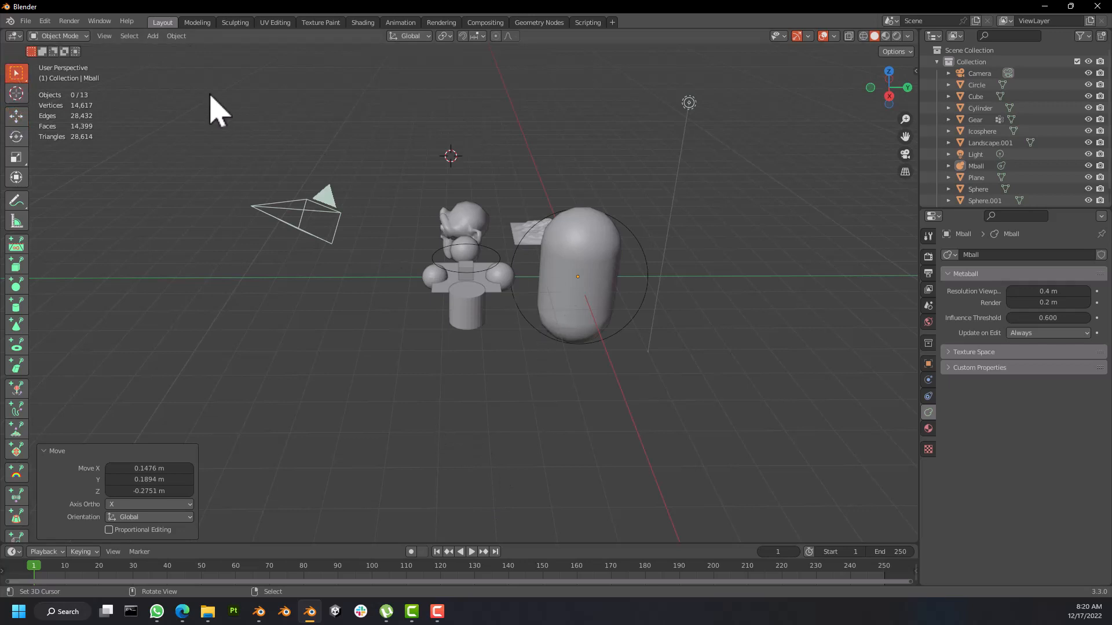
left_click_drag(205, 90, 774, 378)
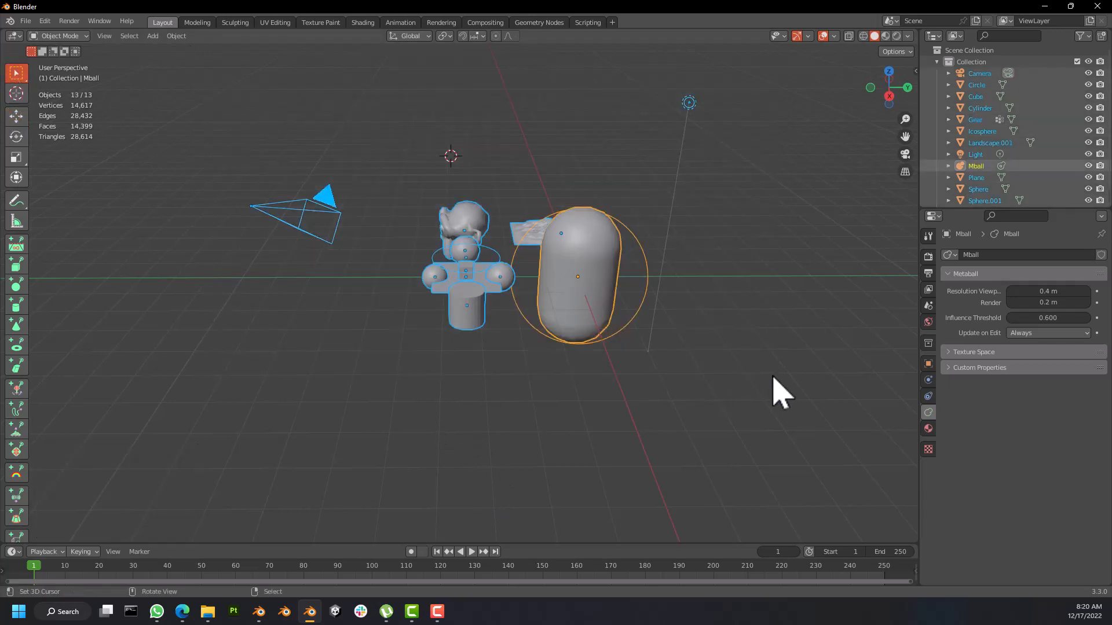
key("x")
left_click(596, 300)
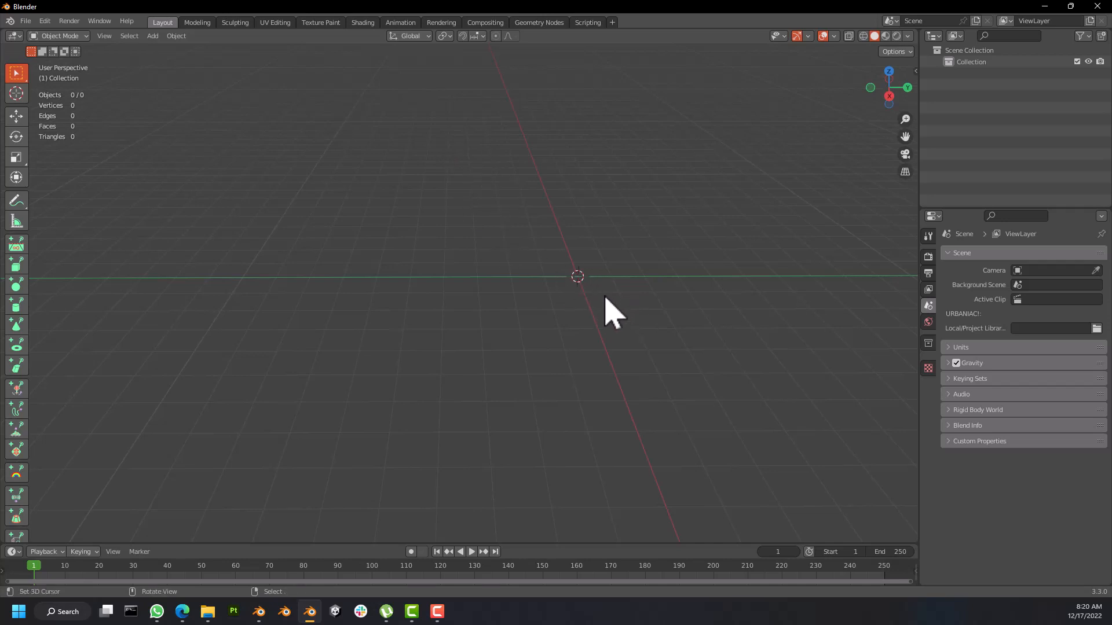
middle_click_drag(606, 298, 468, 318)
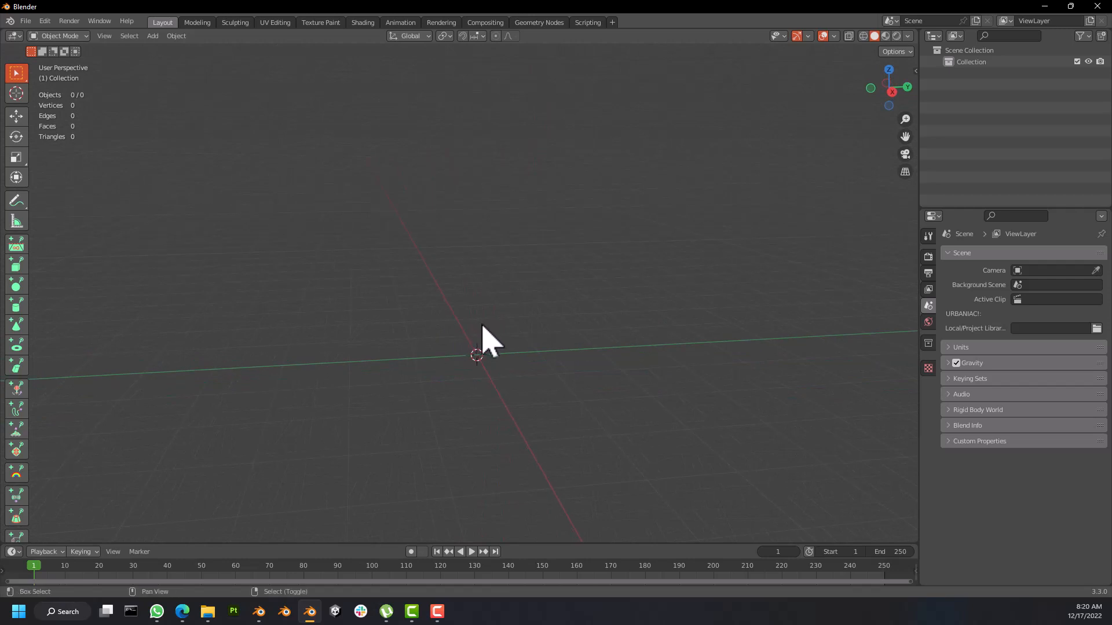
left_click(238, 256)
left_click(394, 182)
left_click(550, 186)
left_click(329, 260)
left_click(367, 221)
left_click(487, 224)
left_click(671, 210)
left_click(554, 220)
middle_click_drag(524, 325, 480, 325)
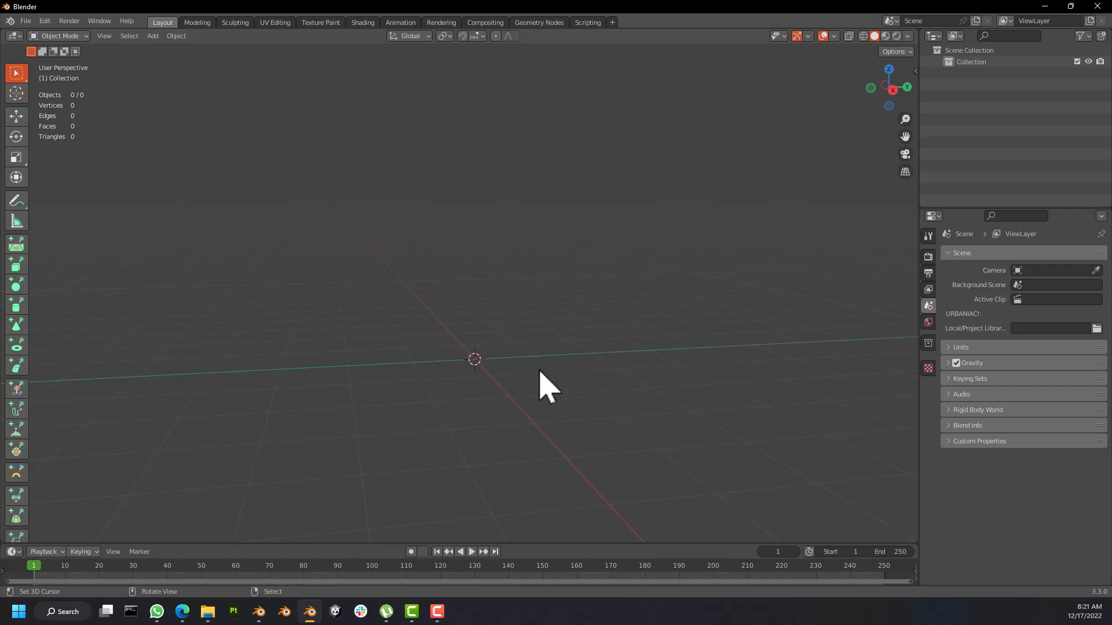
middle_click_drag(440, 346, 465, 325)
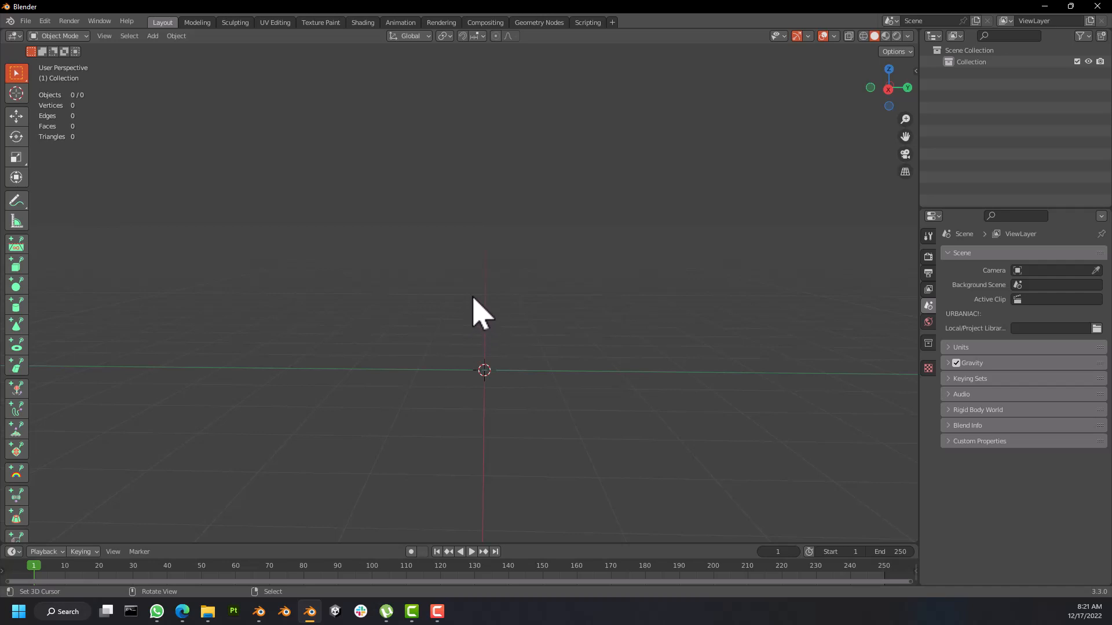
middle_click_drag(489, 272, 463, 319)
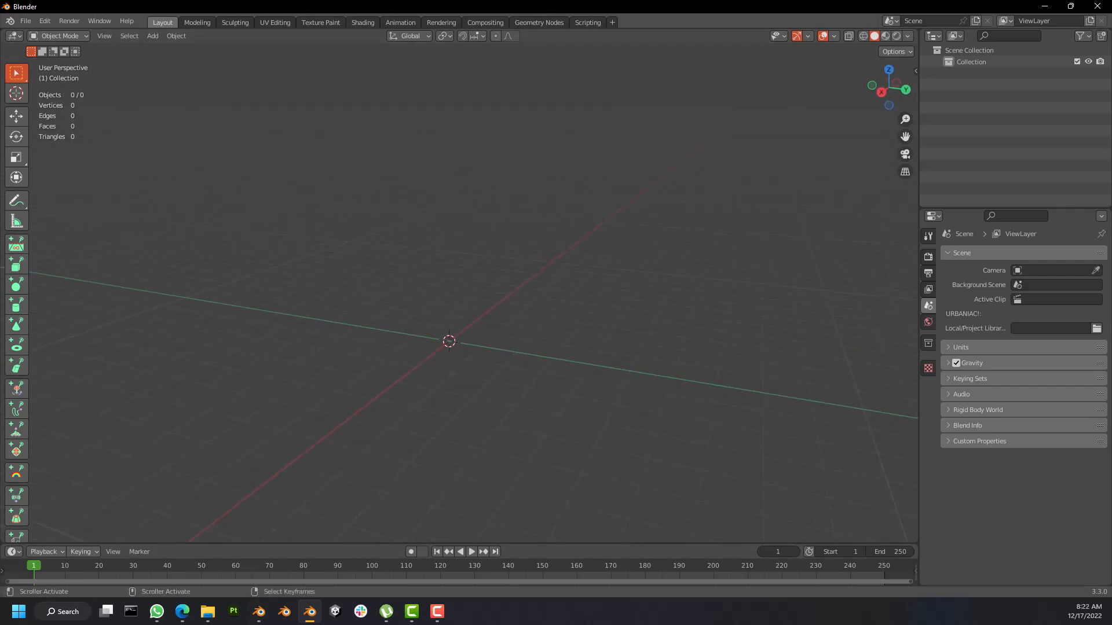
Step: Switch to the Edge browser, maximise its window, and examine the Pocket Factory pin and its related images on Pinterest
left_click(182, 612)
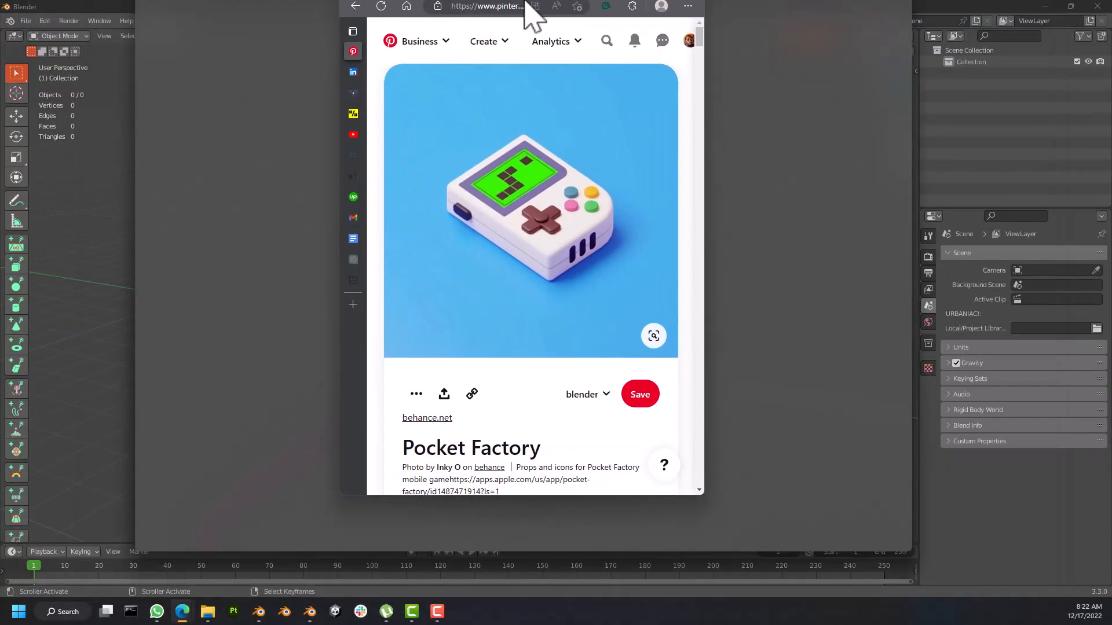
double_click(528, 12)
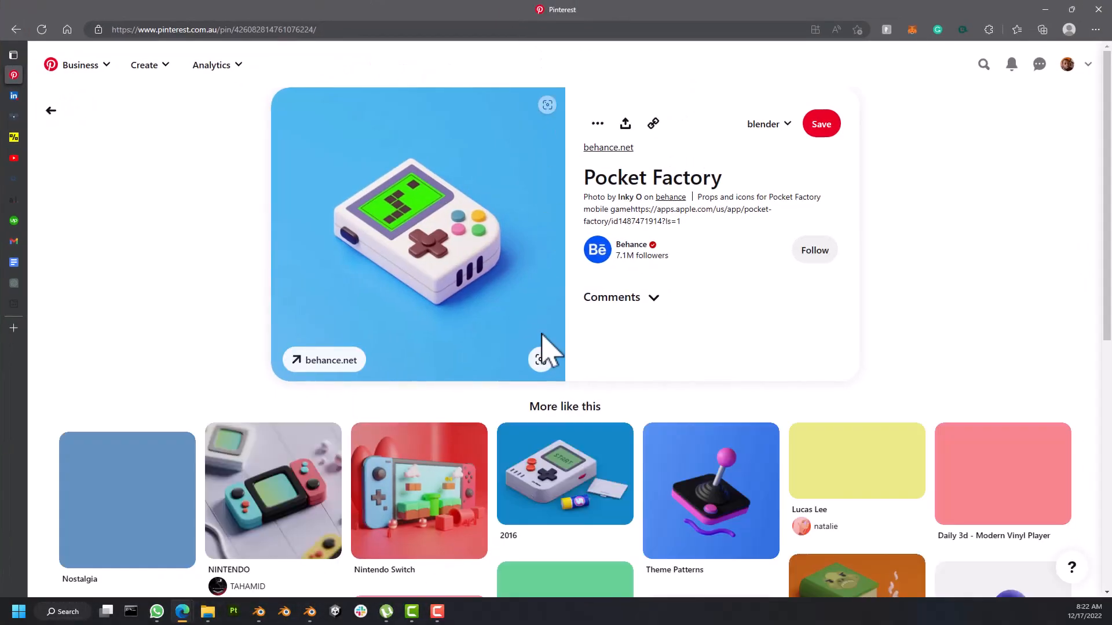
scroll(524, 356, "down", 4)
scroll(526, 367, "up", 4)
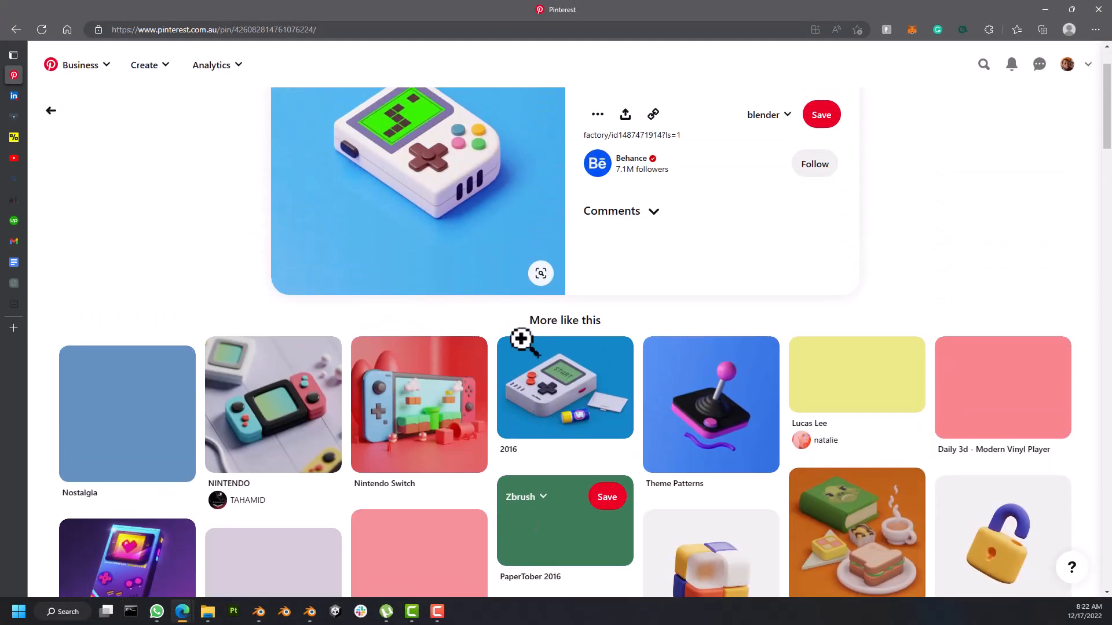
scroll(470, 311, "down", 8)
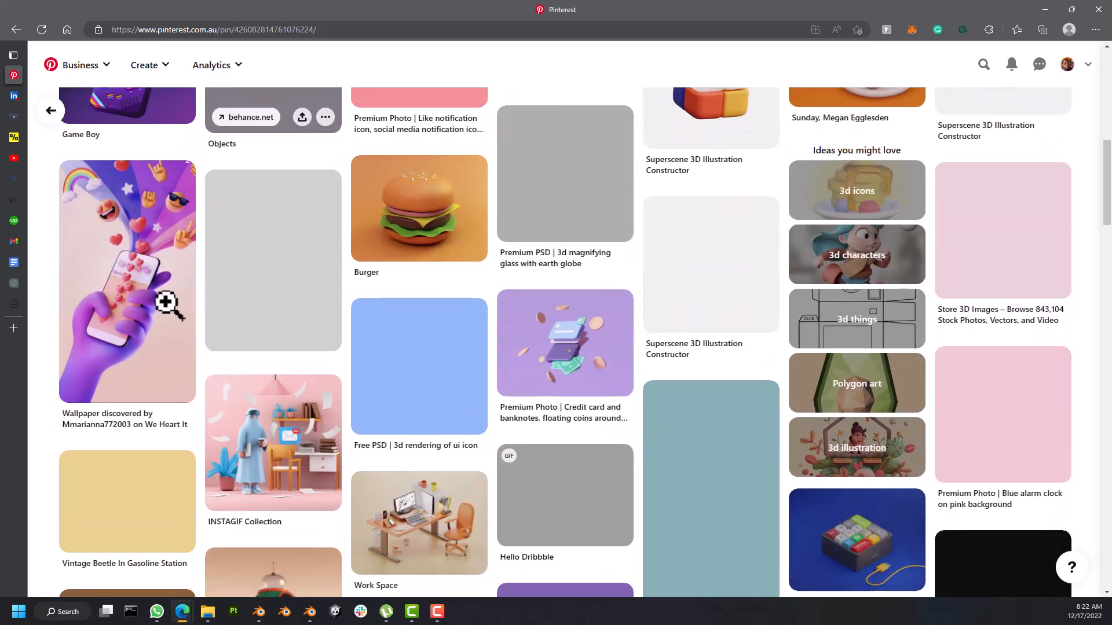
scroll(165, 299, "up", 5)
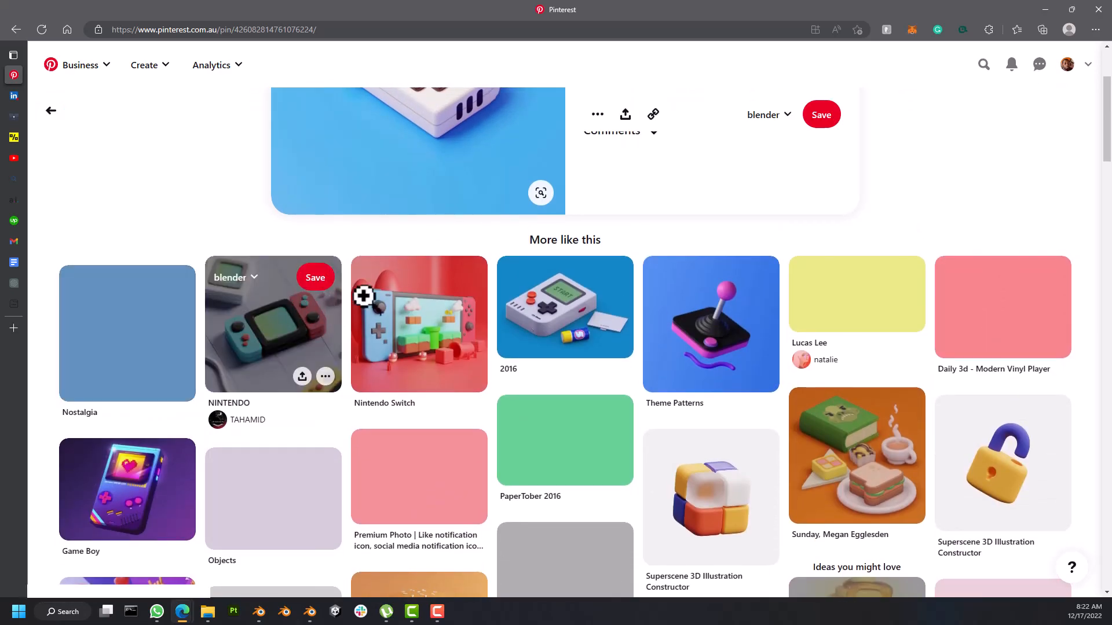
scroll(398, 309, "down", 5)
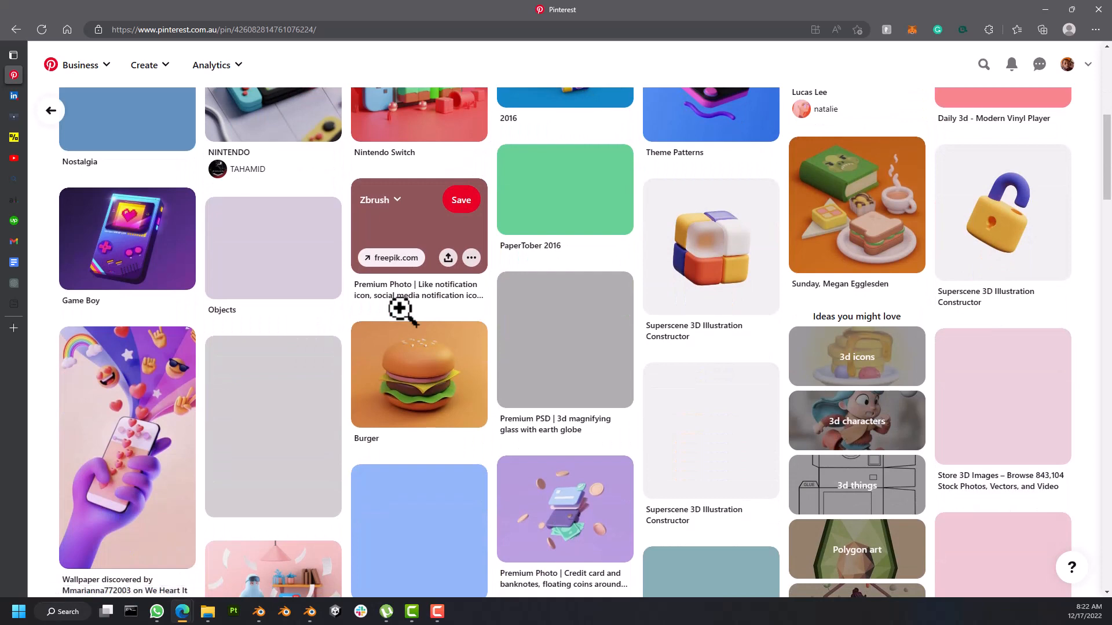
scroll(408, 329, "down", 2)
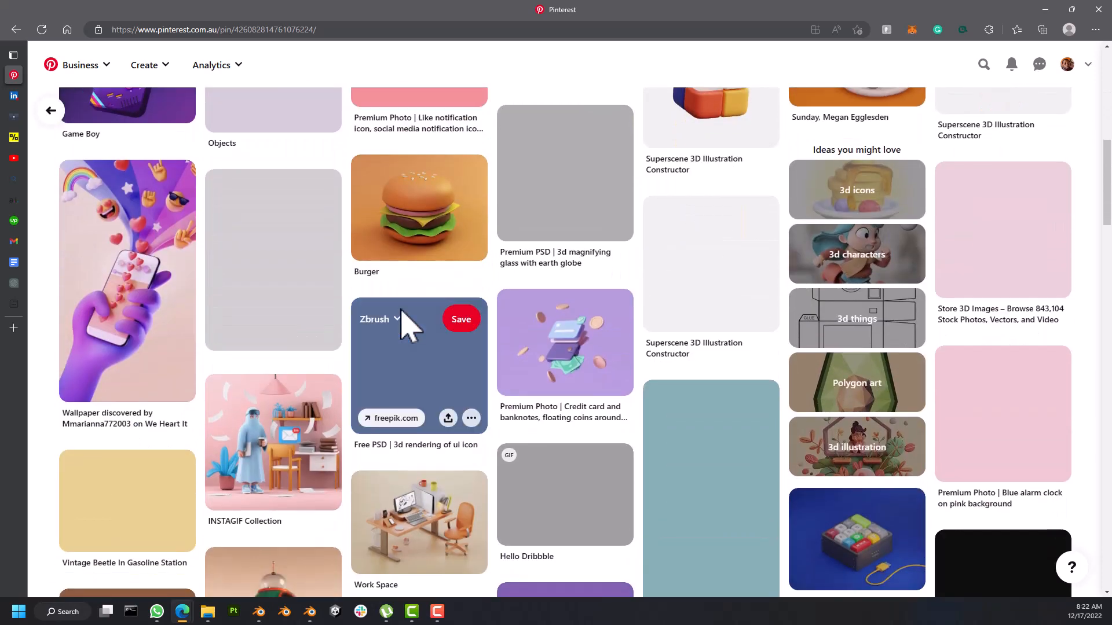
scroll(403, 310, "down", 2)
scroll(404, 311, "up", 9)
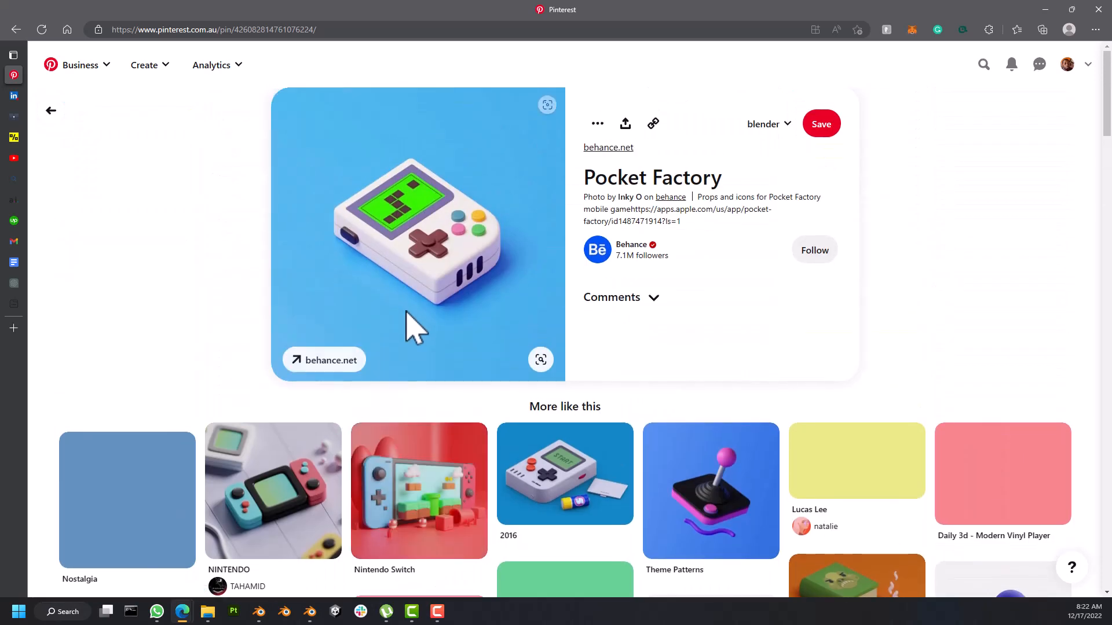
Step: Go back to the previous Pinterest pin and browse its related 3D illustrations for modelling references
left_click(51, 113)
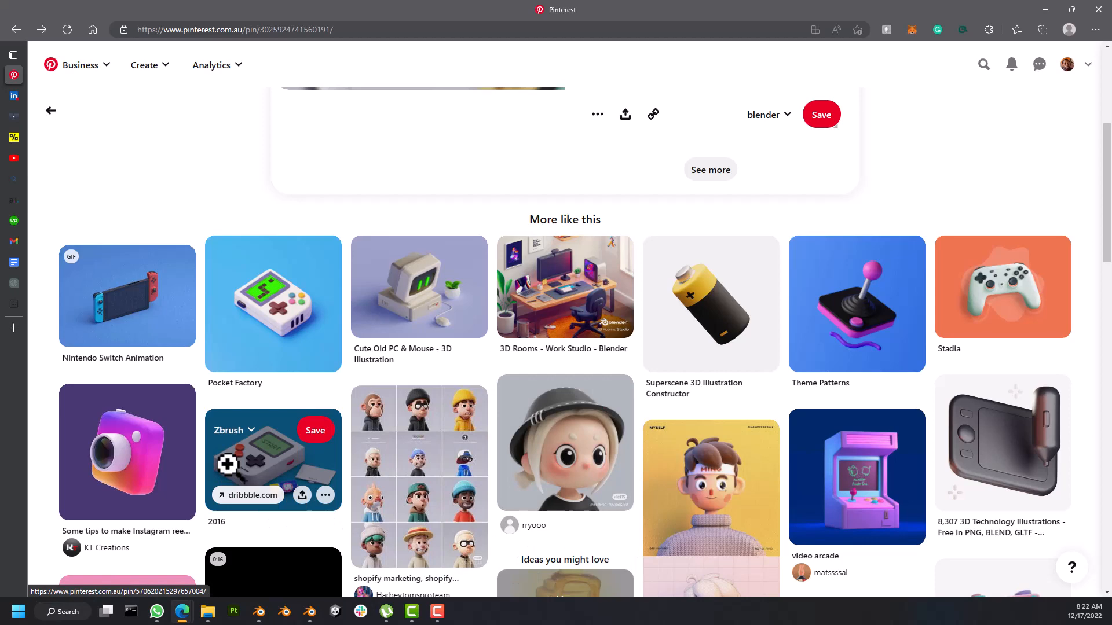
scroll(509, 492, "down", 3)
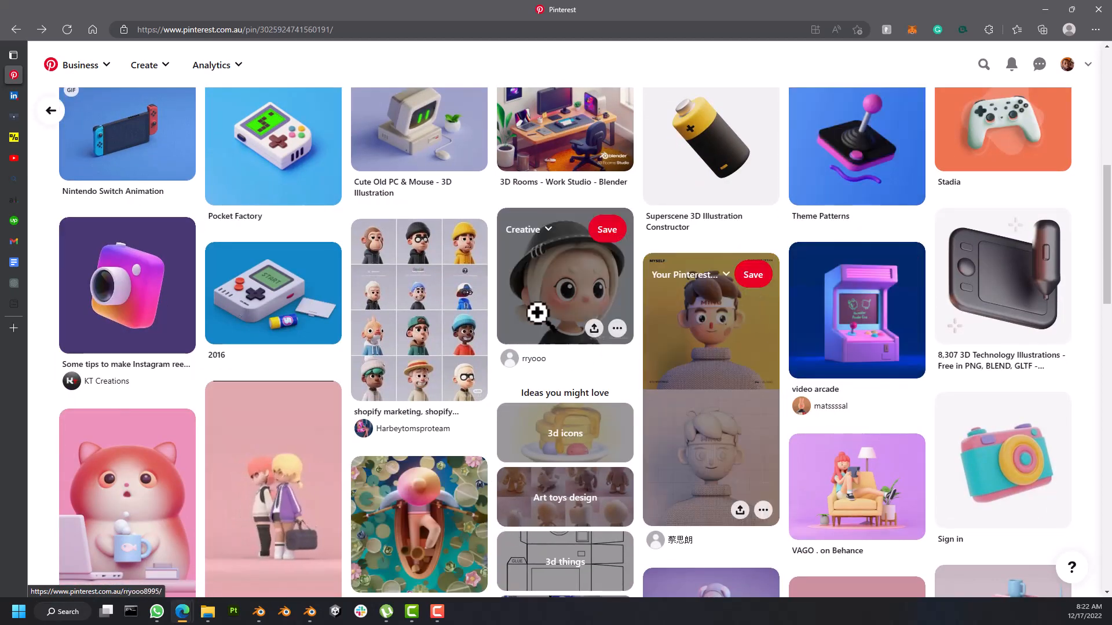
scroll(382, 420, "up", 3)
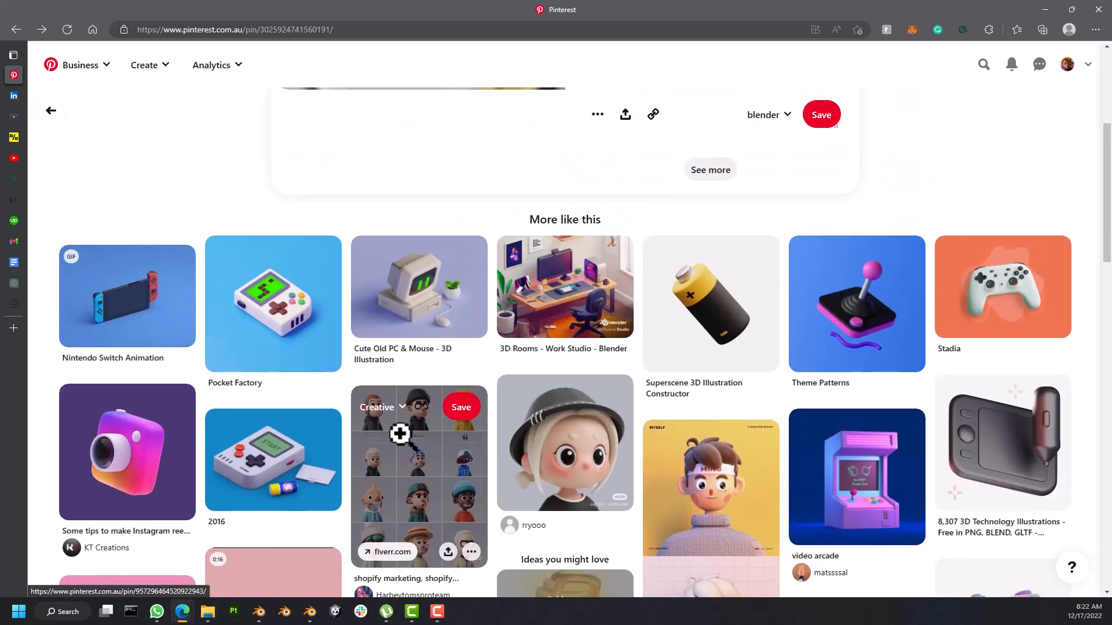
scroll(448, 449, "down", 3)
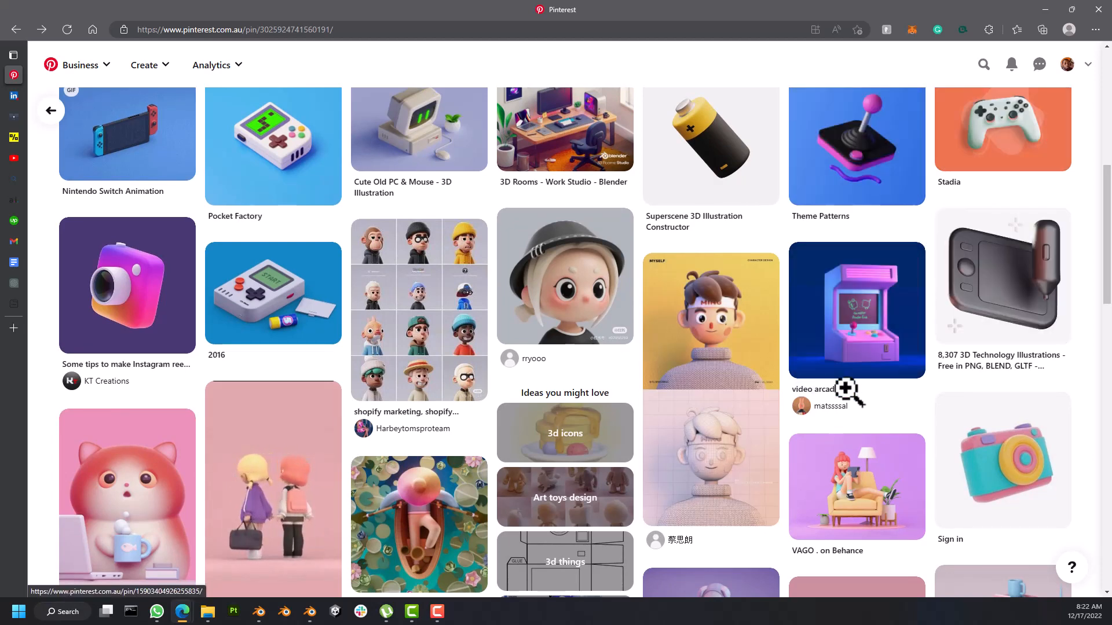
Step: Open the pin of the drawing tablet and stylus from IconScout and examine its image and related pins
left_click(1000, 275)
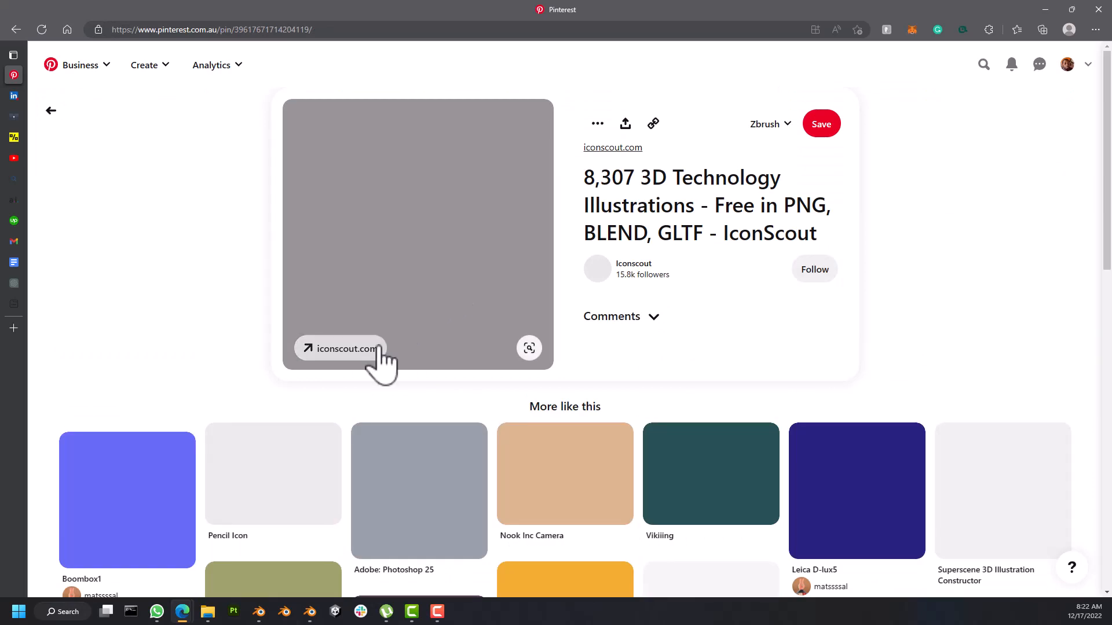
middle_click(373, 327)
middle_click(393, 313)
scroll(400, 347, "down", 5)
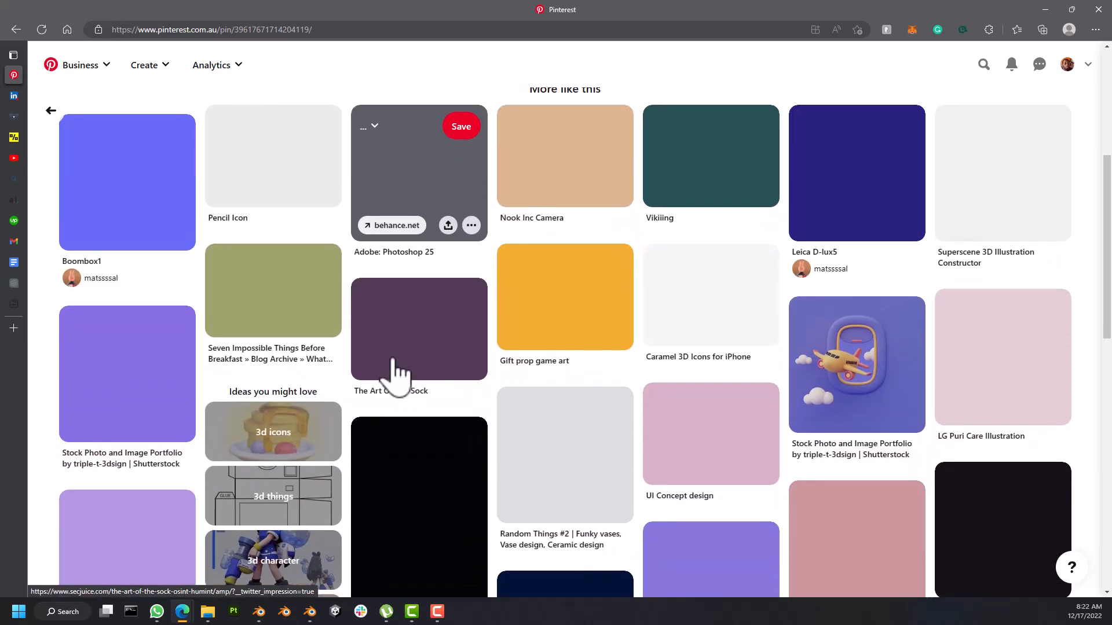
scroll(398, 372, "up", 5)
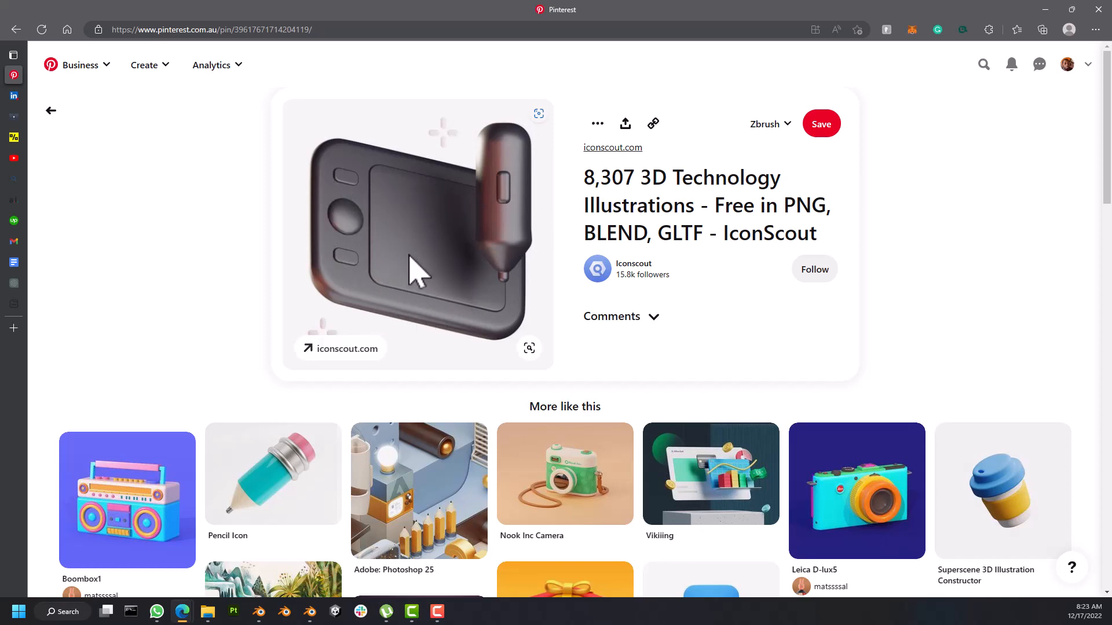
scroll(422, 296, "down", 4)
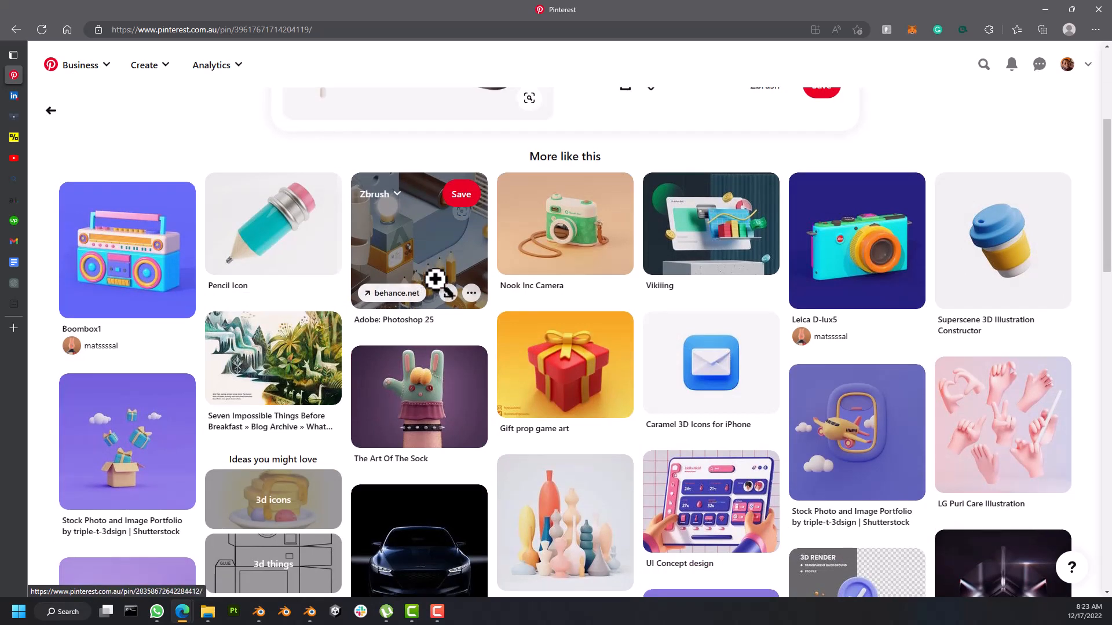
scroll(435, 280, "up", 4)
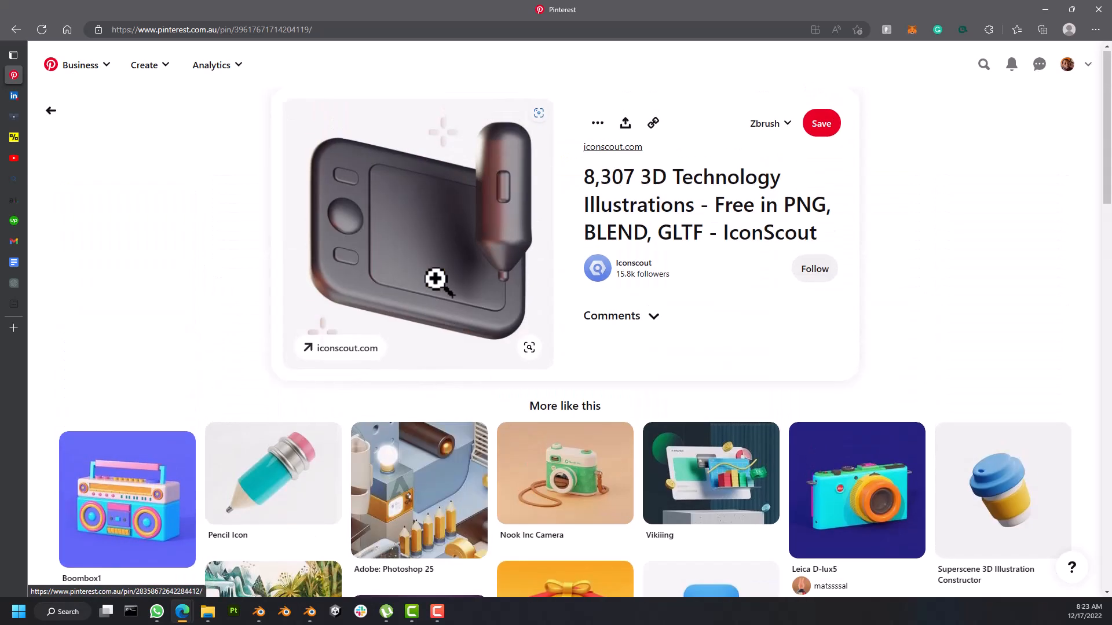
Step: Go back to the Nintendo handheld console pin and examine its image
left_click(47, 111)
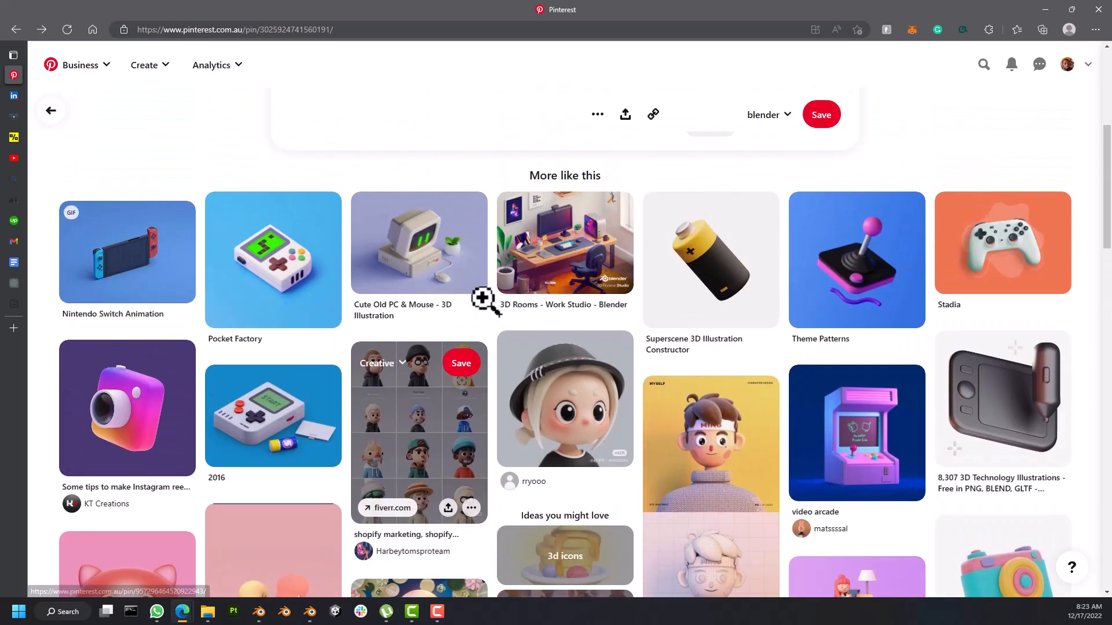
scroll(483, 298, "up", 2)
scroll(486, 298, "up", 4)
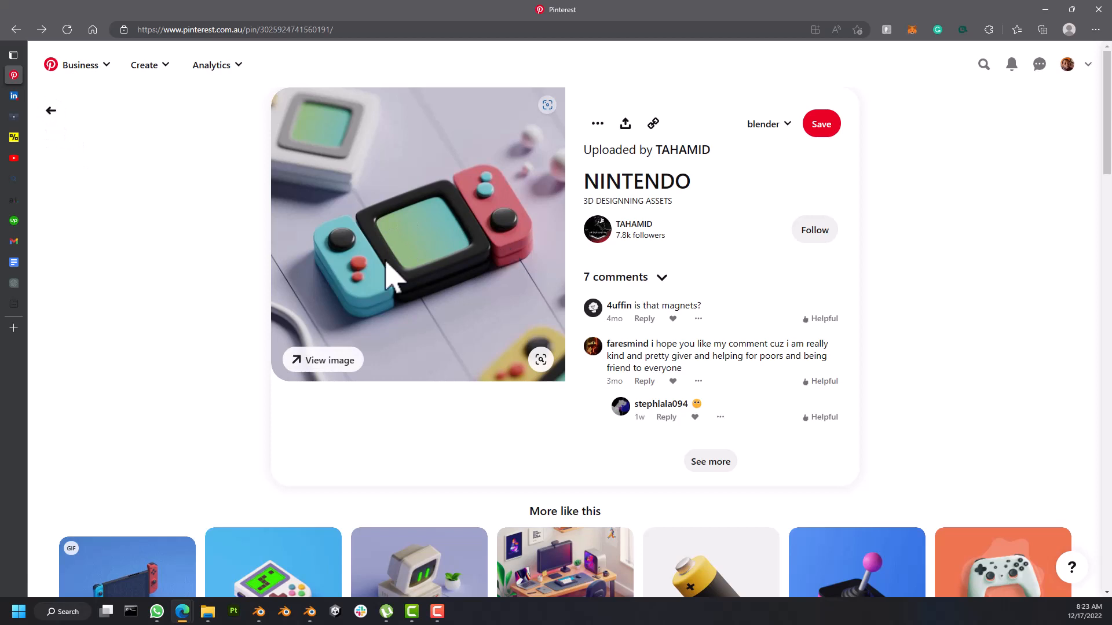
Step: Return to the pin of the blue laundry room with washing machines and browse its related 3D illustrations
left_click(52, 111)
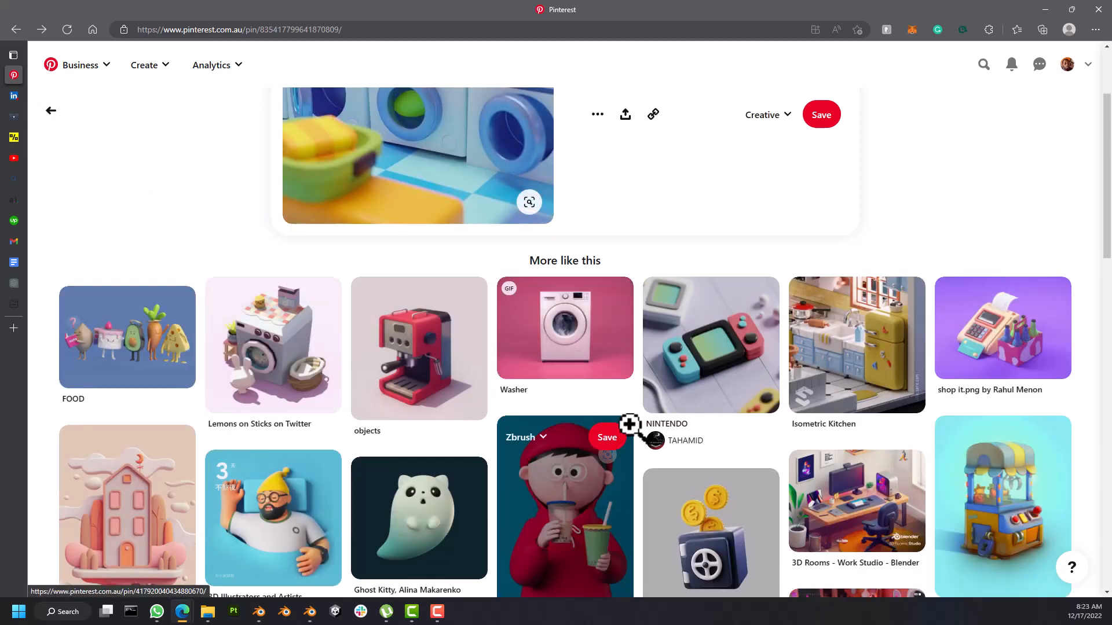
scroll(566, 414, "down", 3)
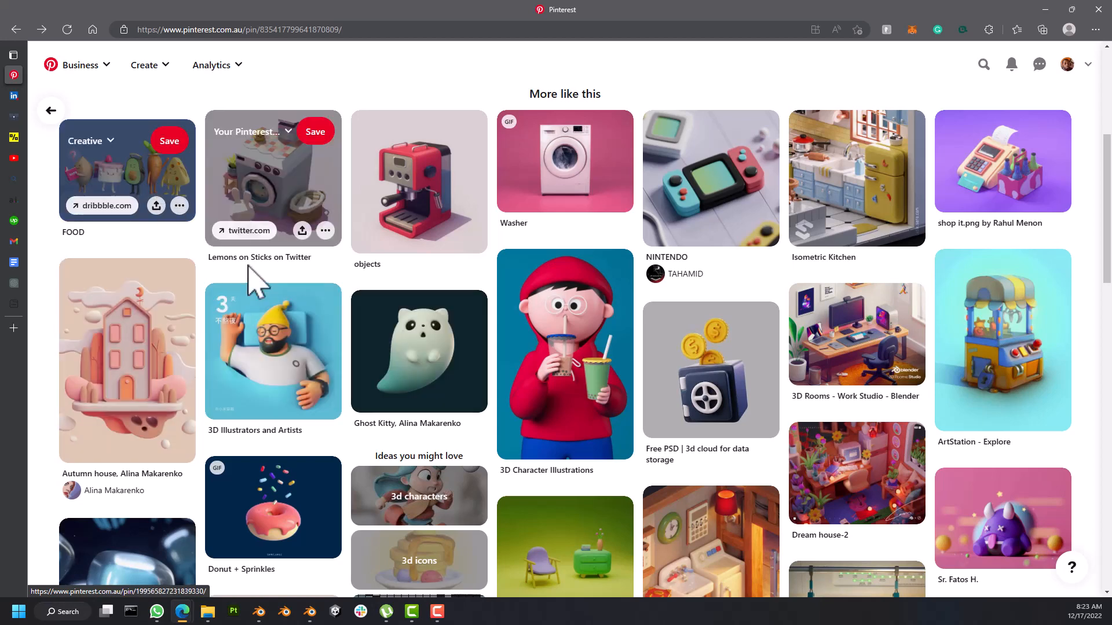
scroll(559, 344, "down", 3)
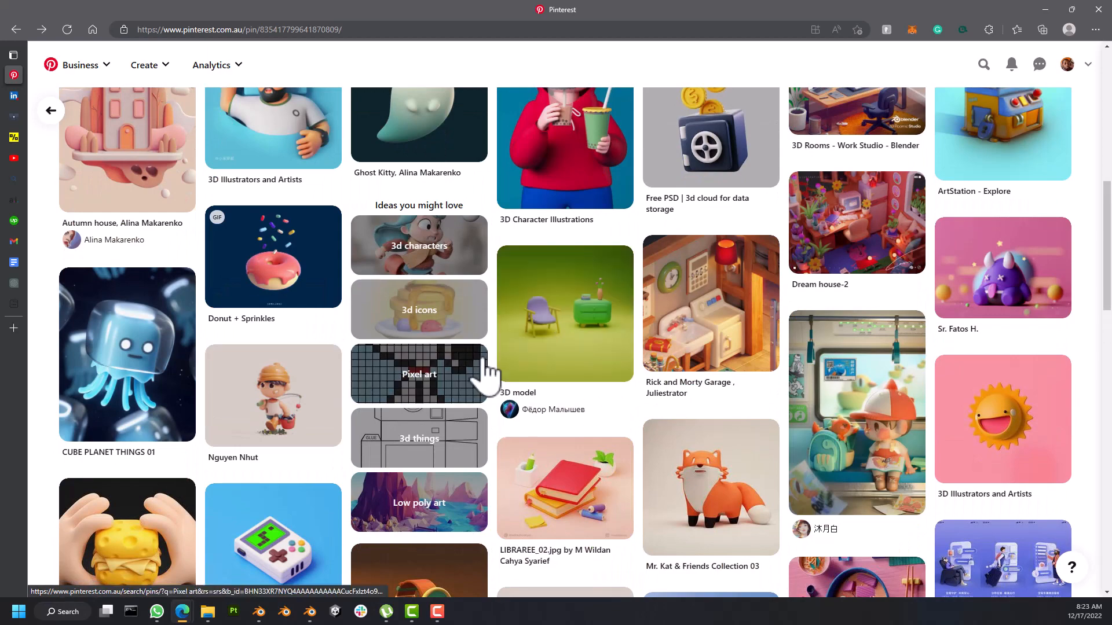
scroll(486, 376, "down", 2)
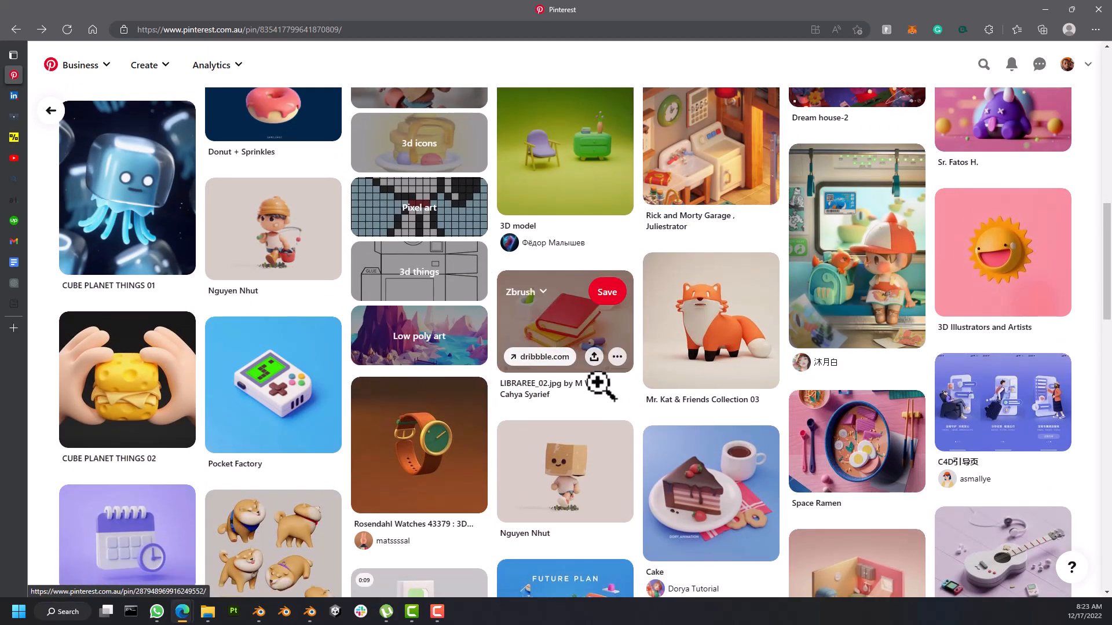
scroll(599, 383, "down", 2)
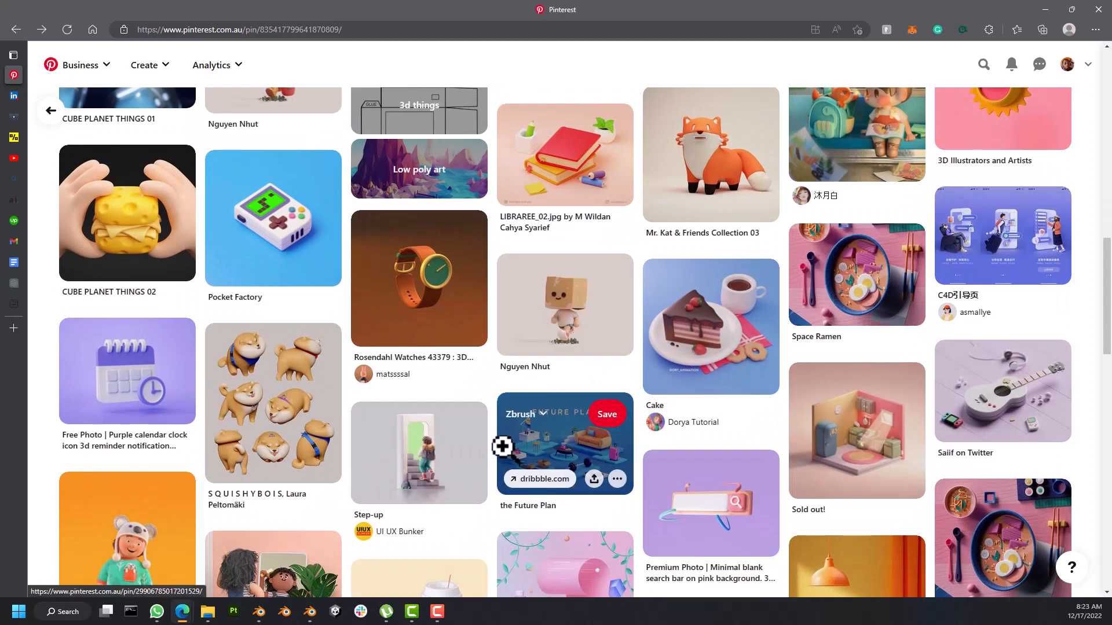
scroll(502, 446, "up", 6)
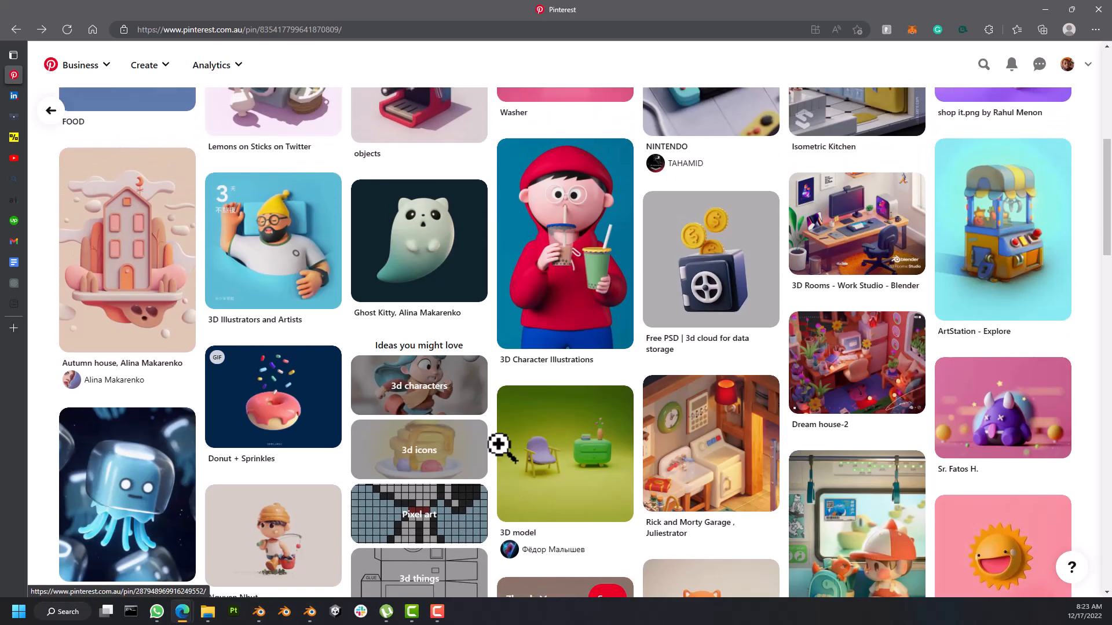
scroll(496, 442, "up", 5)
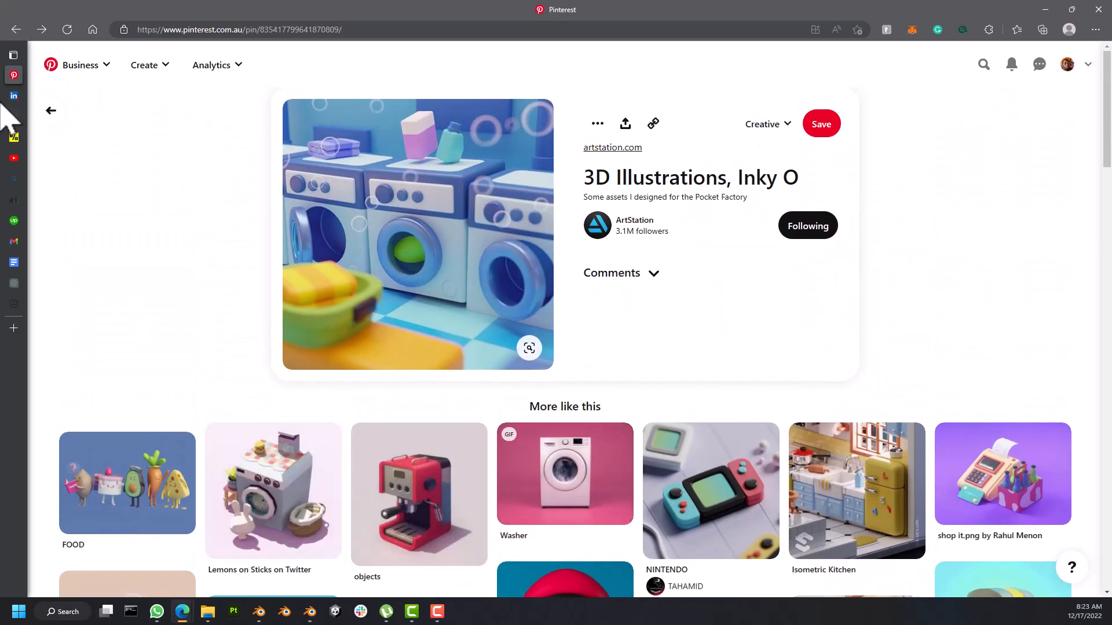
Step: Go back to the stereo speakers pin and open the related Shopping pin with the coffee cup, pencil and notebook
left_click(51, 110)
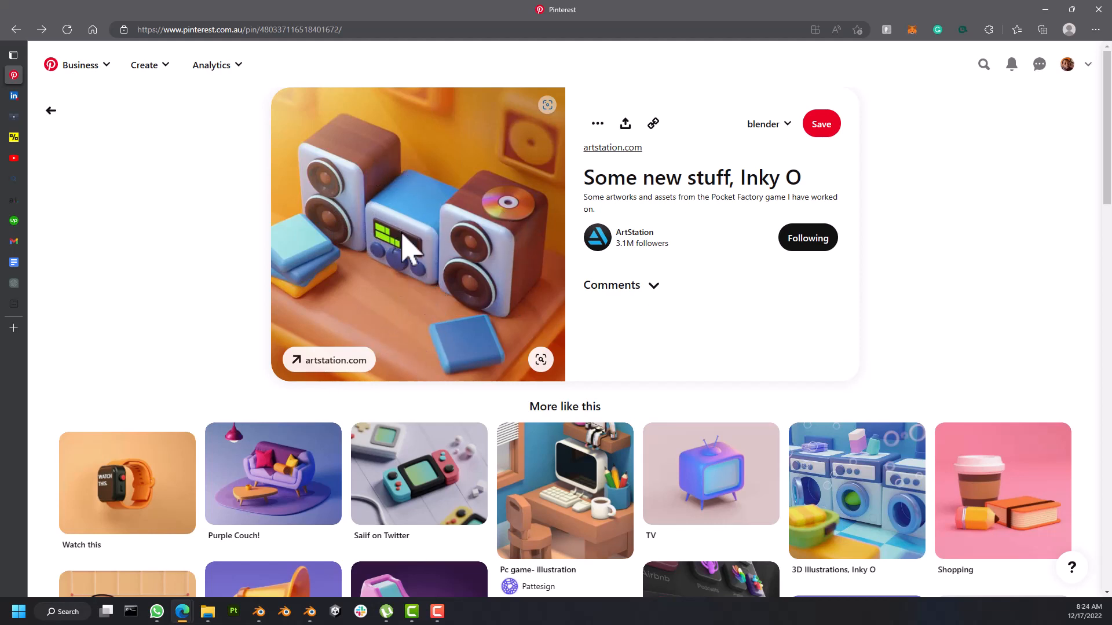
scroll(440, 281, "down", 3)
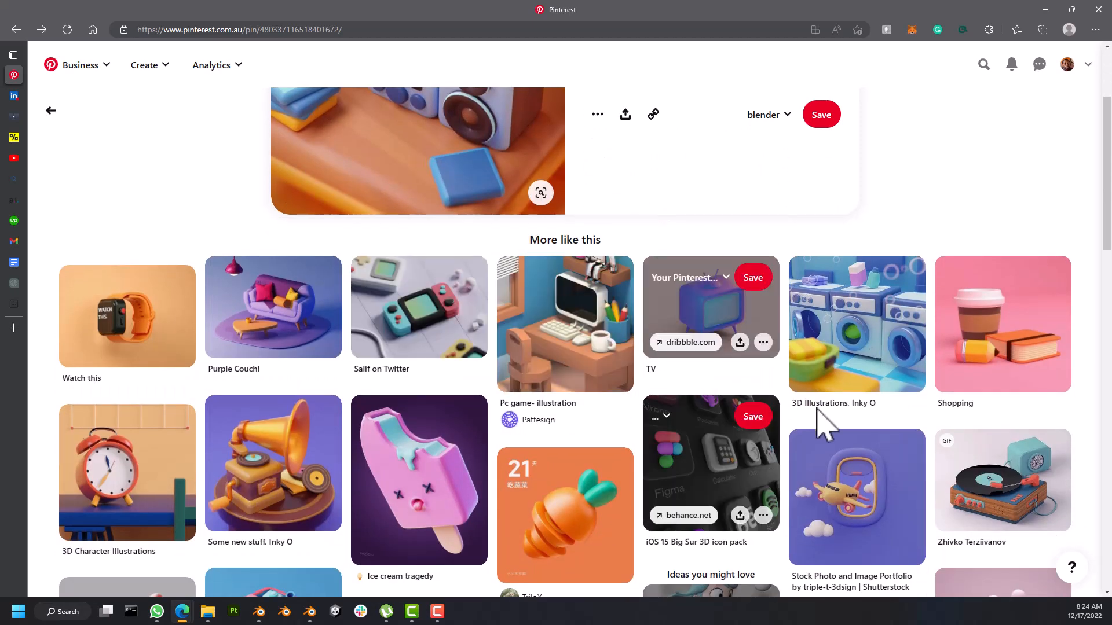
left_click(995, 339)
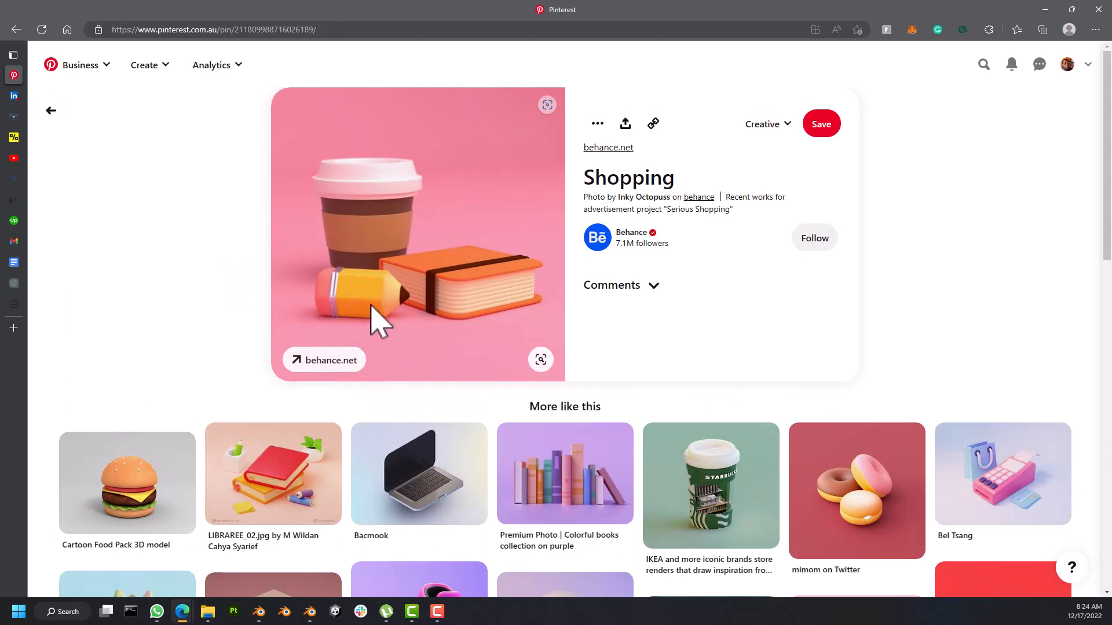
Step: Browse the images related to the Shopping pin for simple objects to use as modelling references
scroll(470, 291, "down", 2)
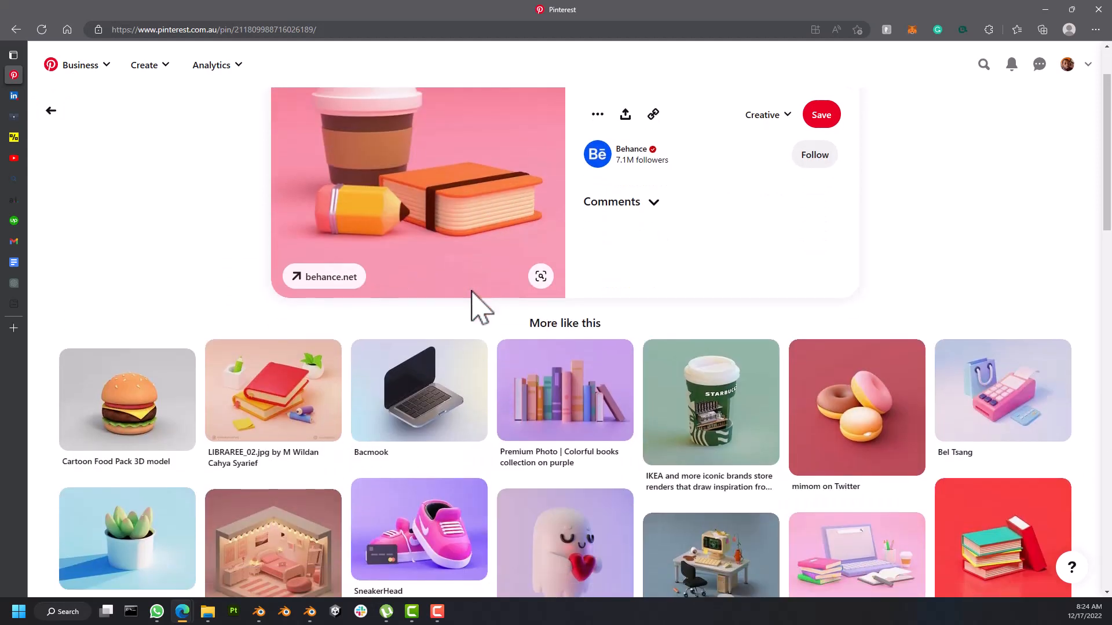
scroll(471, 292, "down", 4)
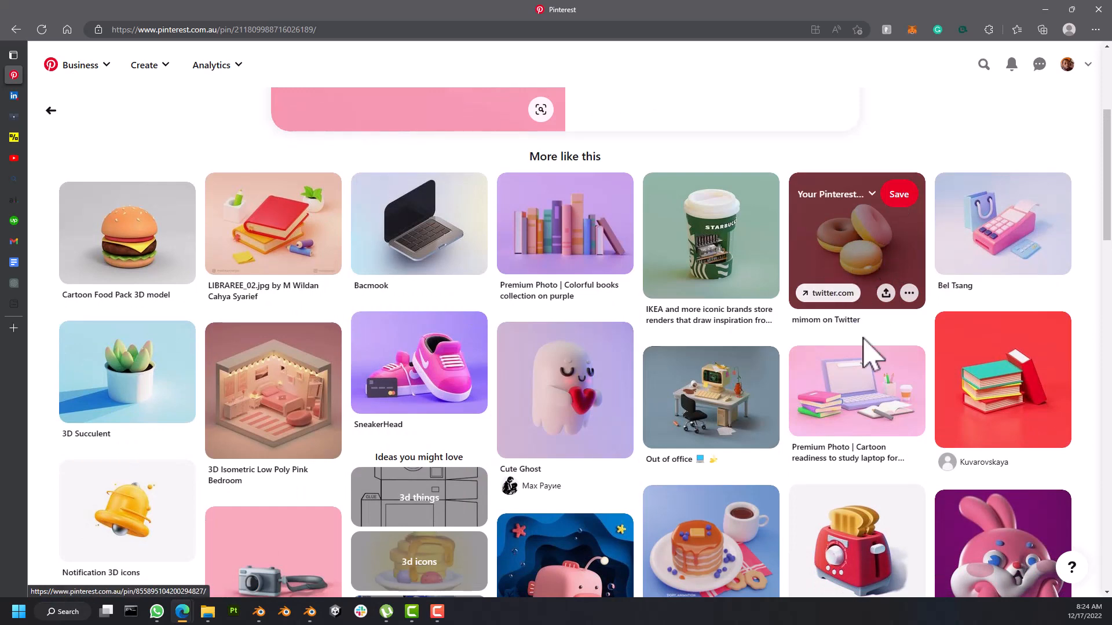
scroll(817, 394, "down", 3)
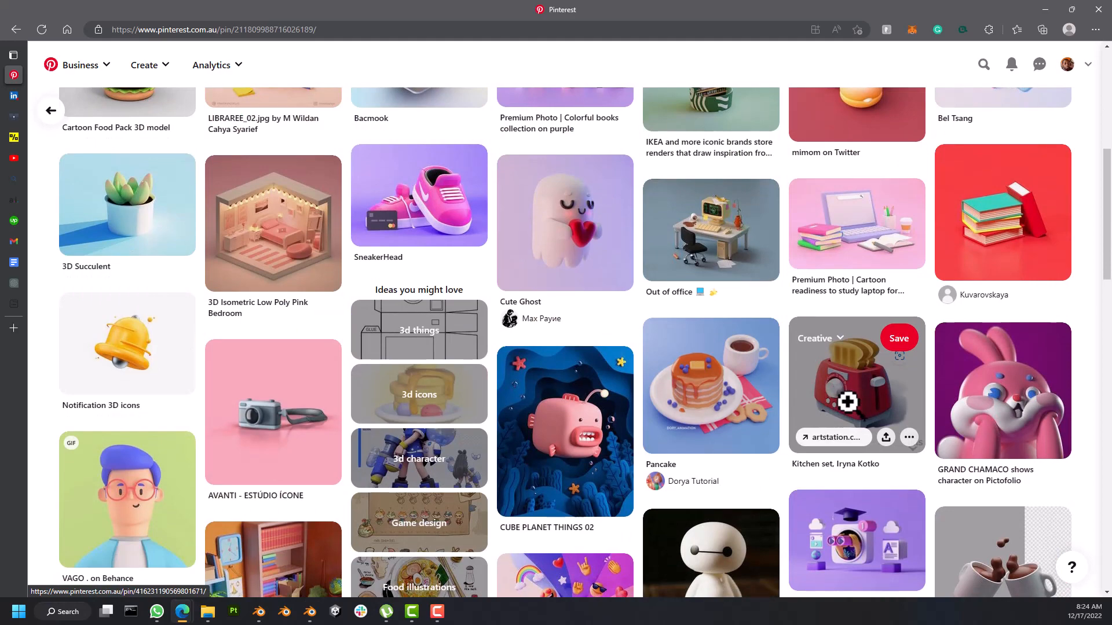
scroll(847, 401, "down", 1)
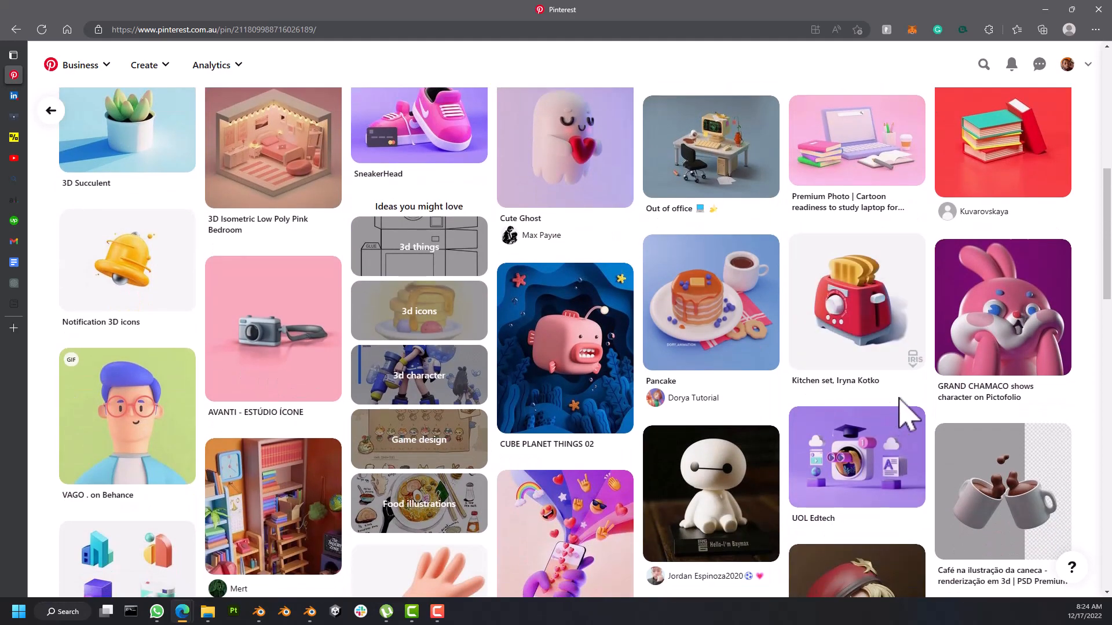
scroll(899, 400, "down", 4)
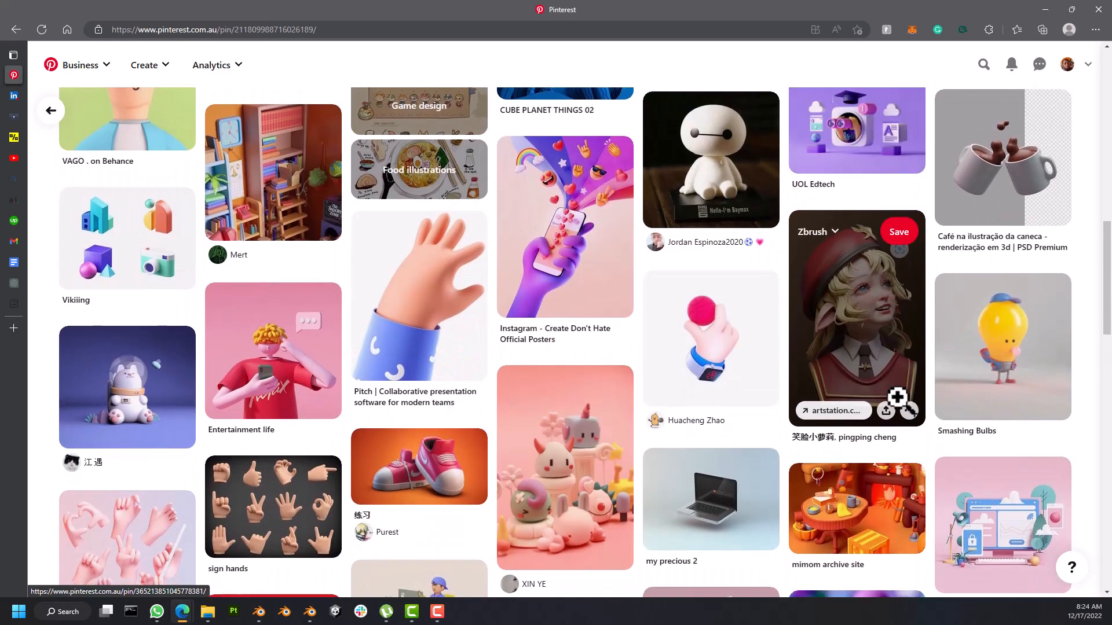
scroll(897, 398, "down", 3)
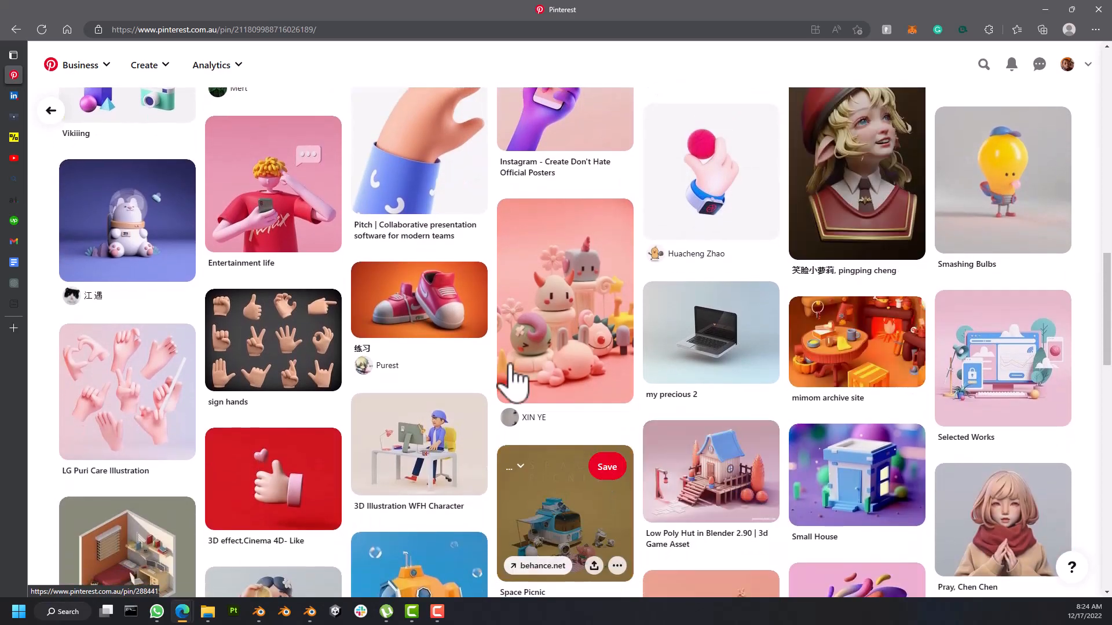
scroll(271, 445, "down", 5)
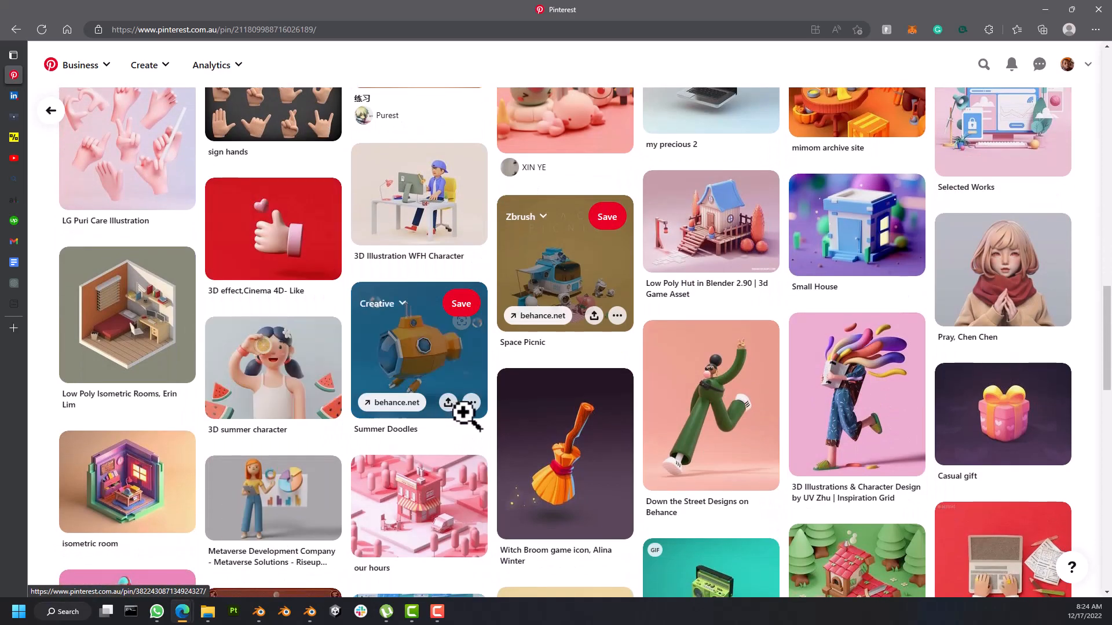
scroll(585, 392, "up", 4)
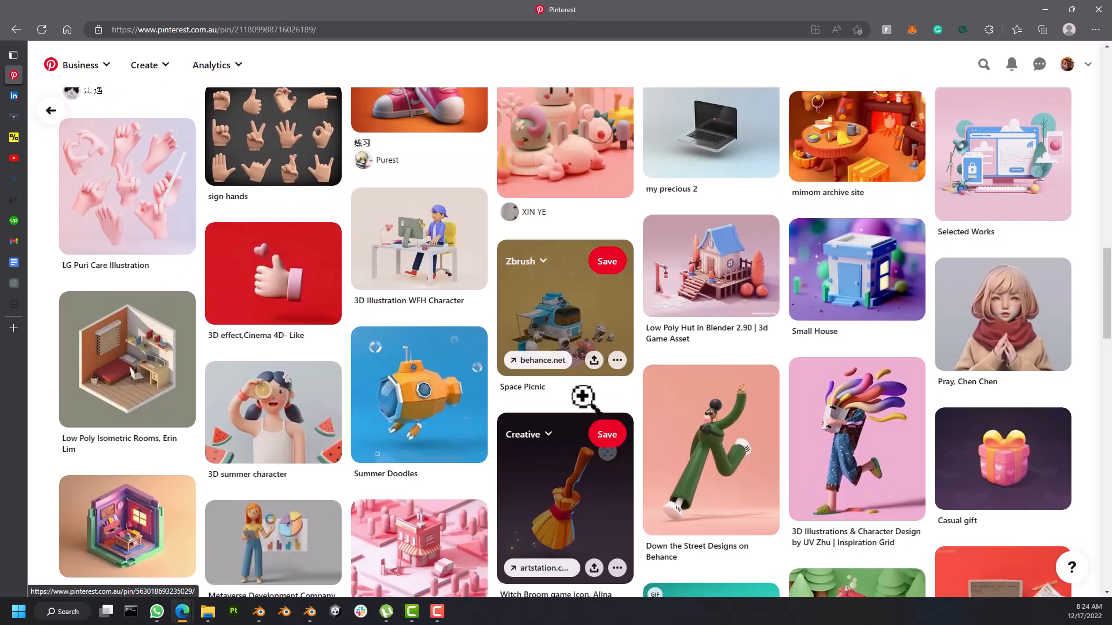
scroll(418, 414, "up", 15)
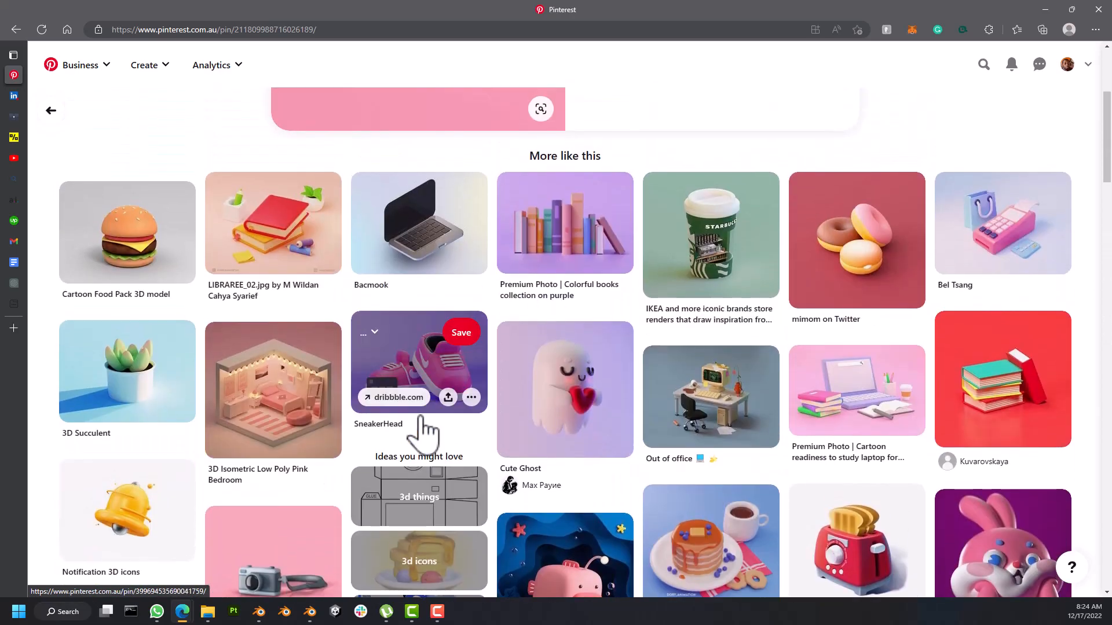
scroll(425, 433, "up", 1)
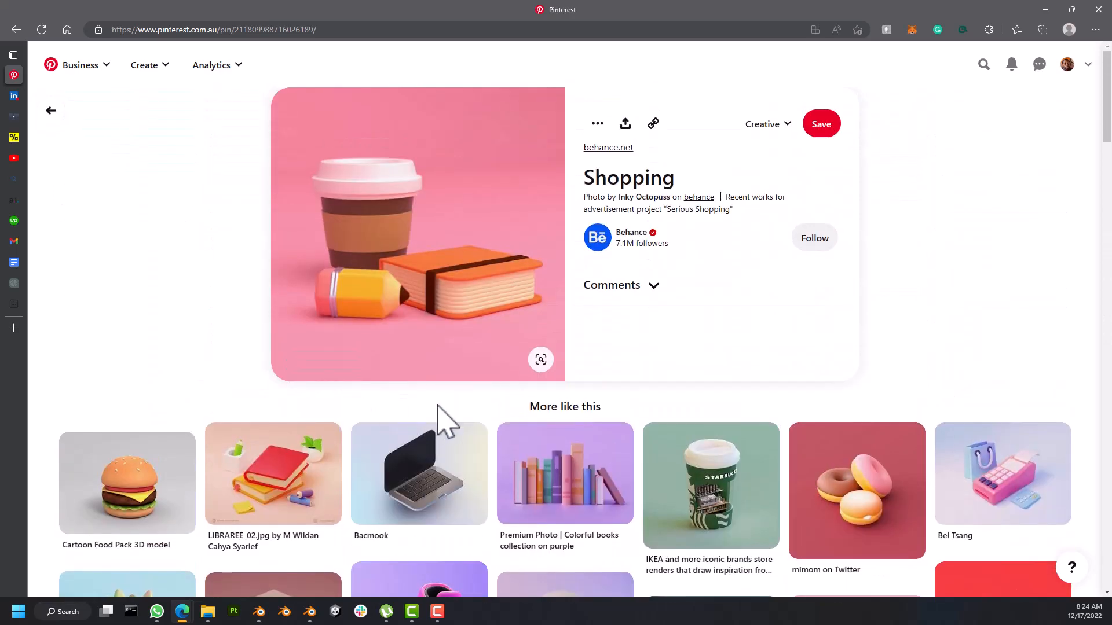
Step: Return to the stereo speakers pin and look through its related 3D objects, rooms and low-poly scenes for modelling references
left_click(51, 110)
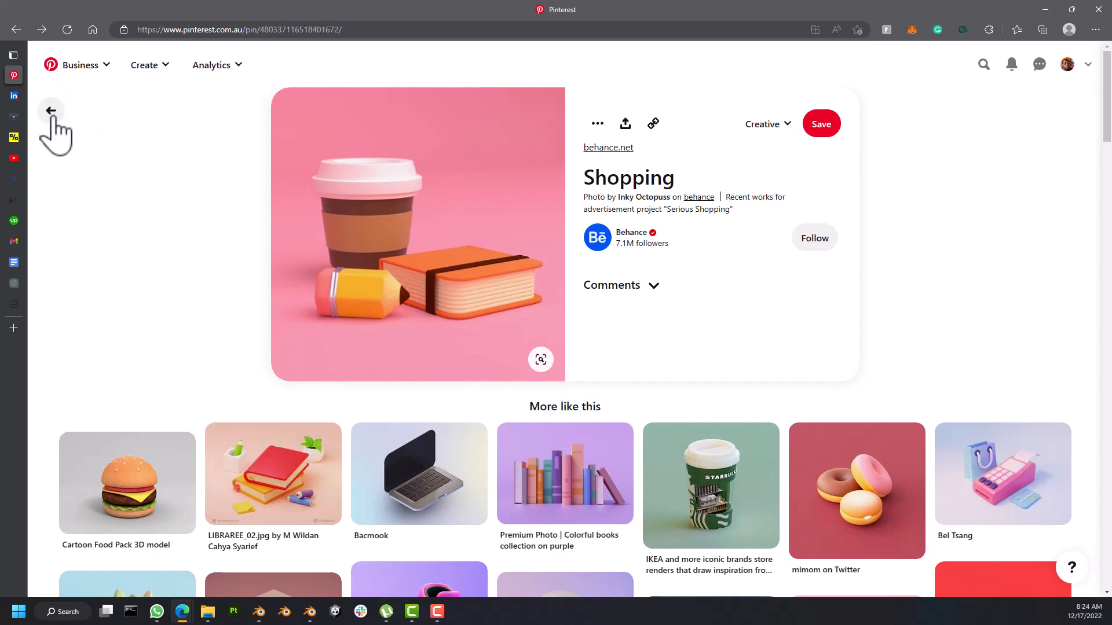
scroll(429, 359, "down", 7)
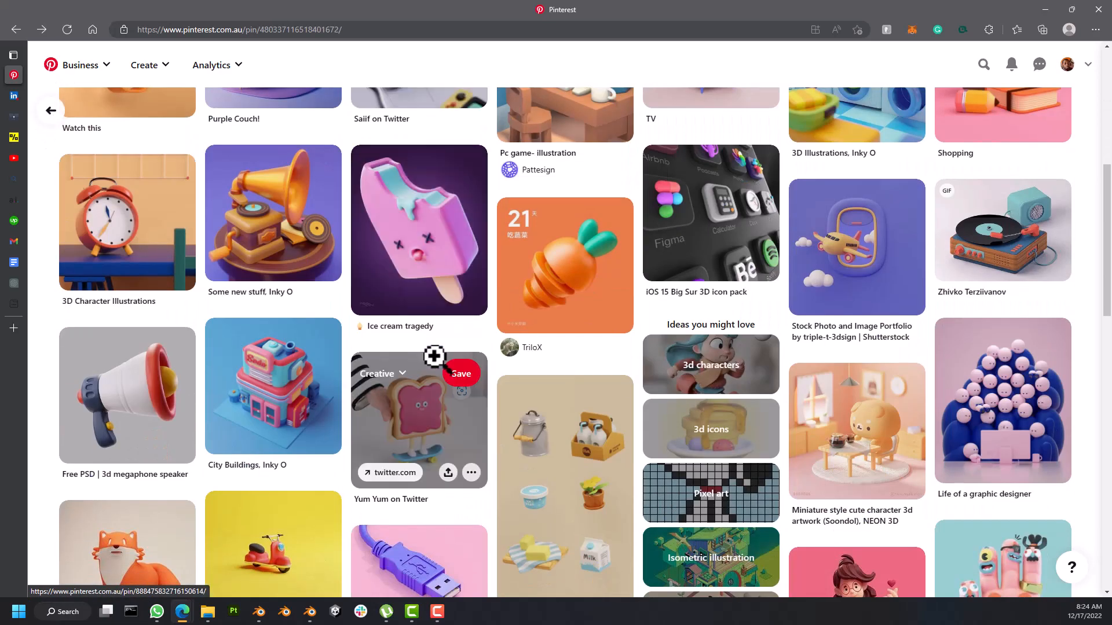
scroll(435, 356, "down", 3)
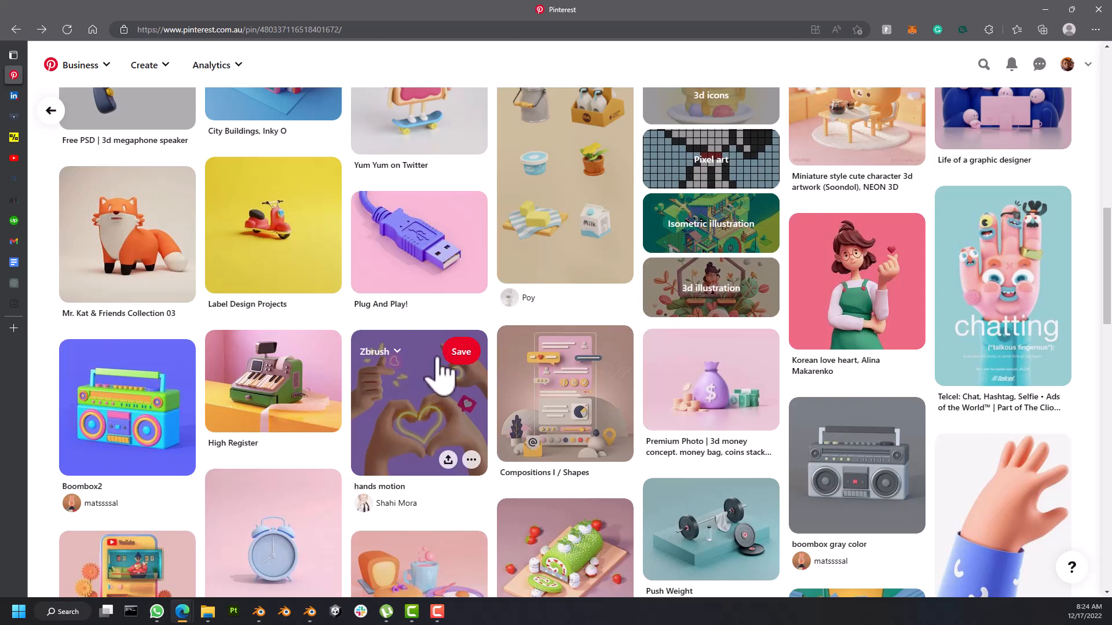
scroll(440, 371, "down", 7)
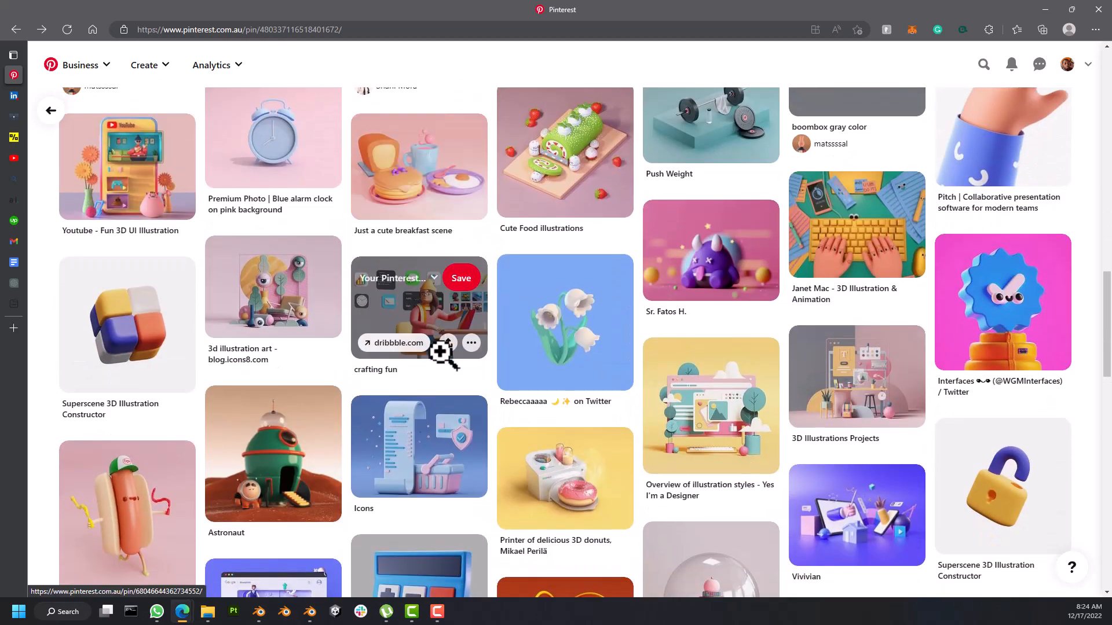
scroll(442, 353, "down", 3)
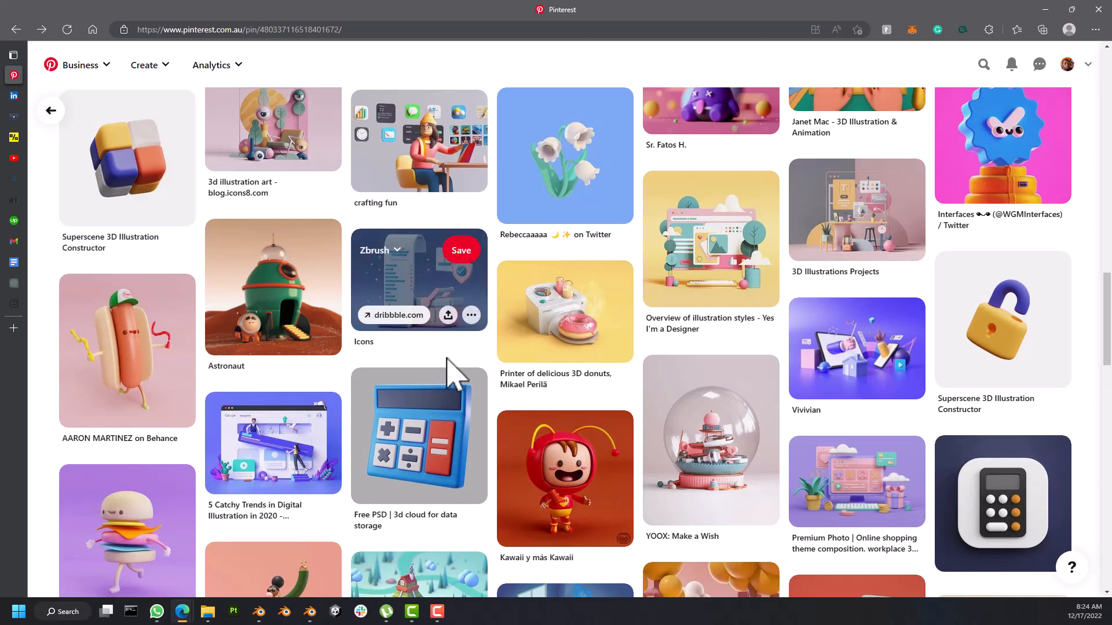
scroll(454, 371, "down", 2)
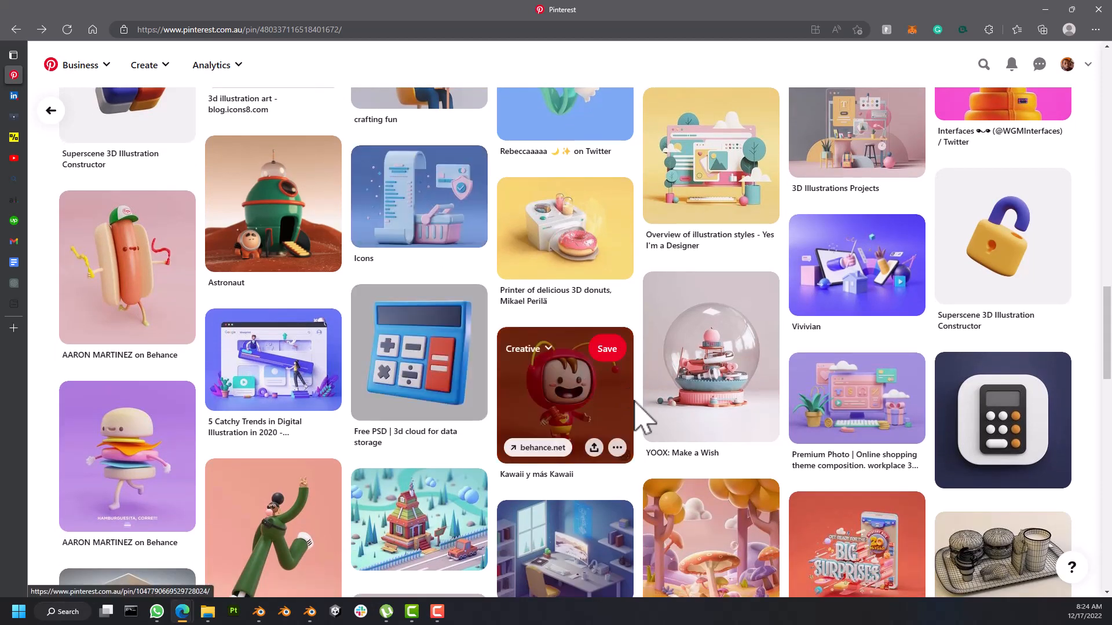
scroll(613, 403, "down", 2)
scroll(594, 405, "down", 3)
scroll(280, 348, "down", 3)
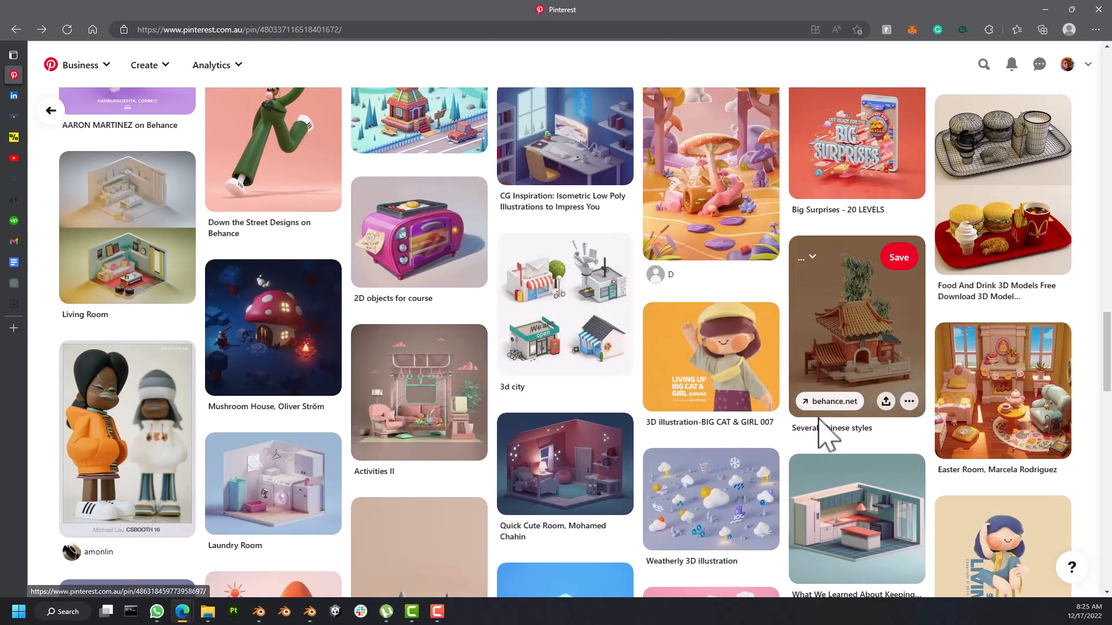
scroll(832, 417, "down", 5)
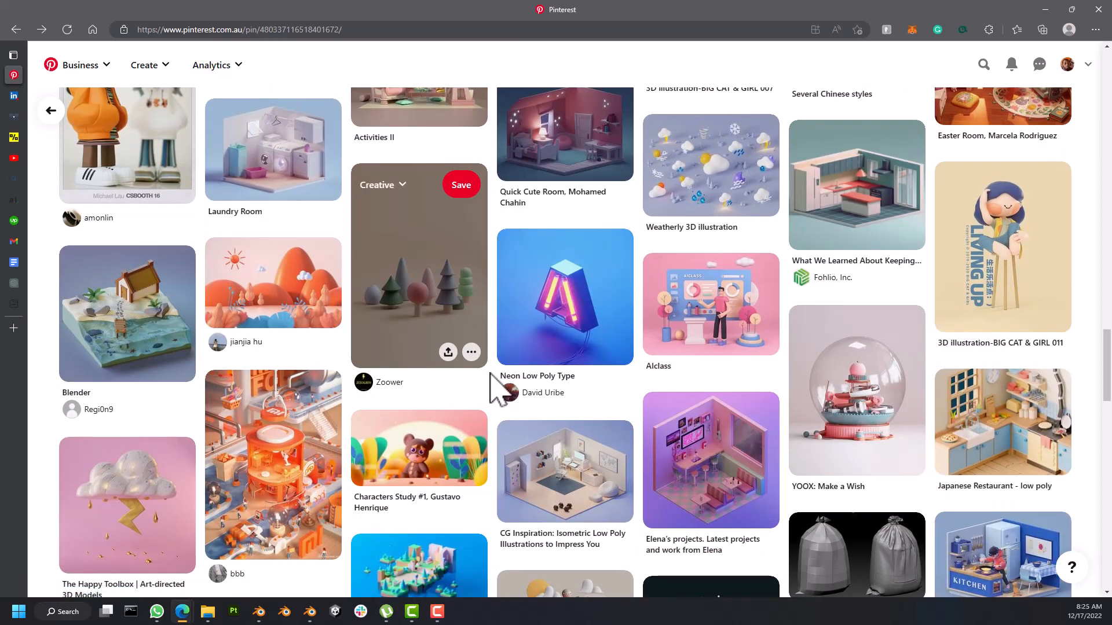
scroll(492, 382, "down", 4)
scroll(495, 378, "down", 4)
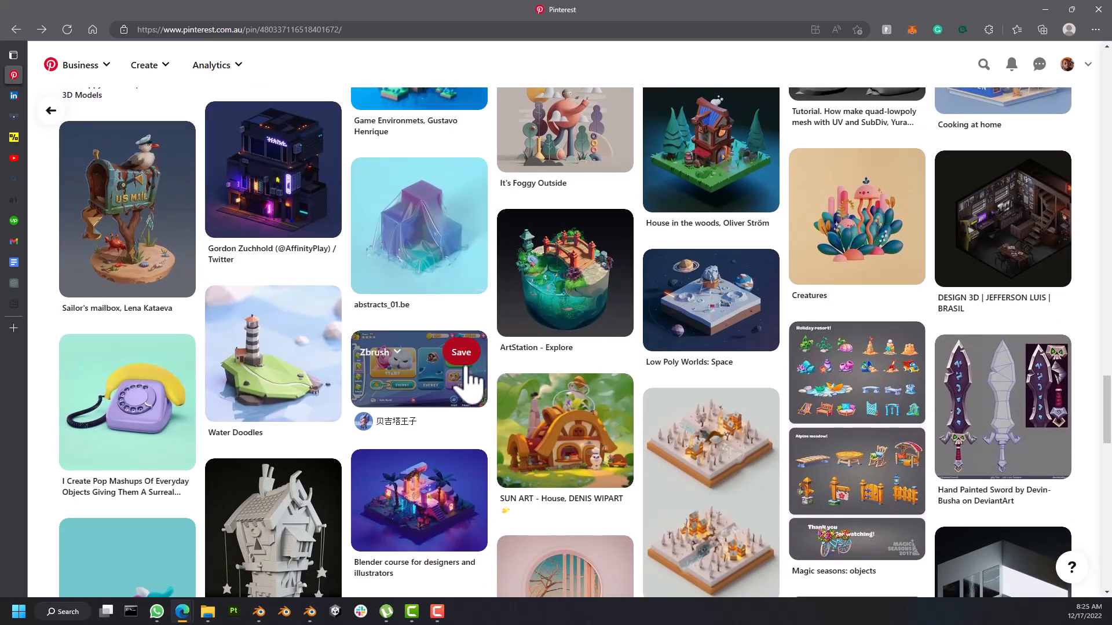
scroll(470, 384, "down", 4)
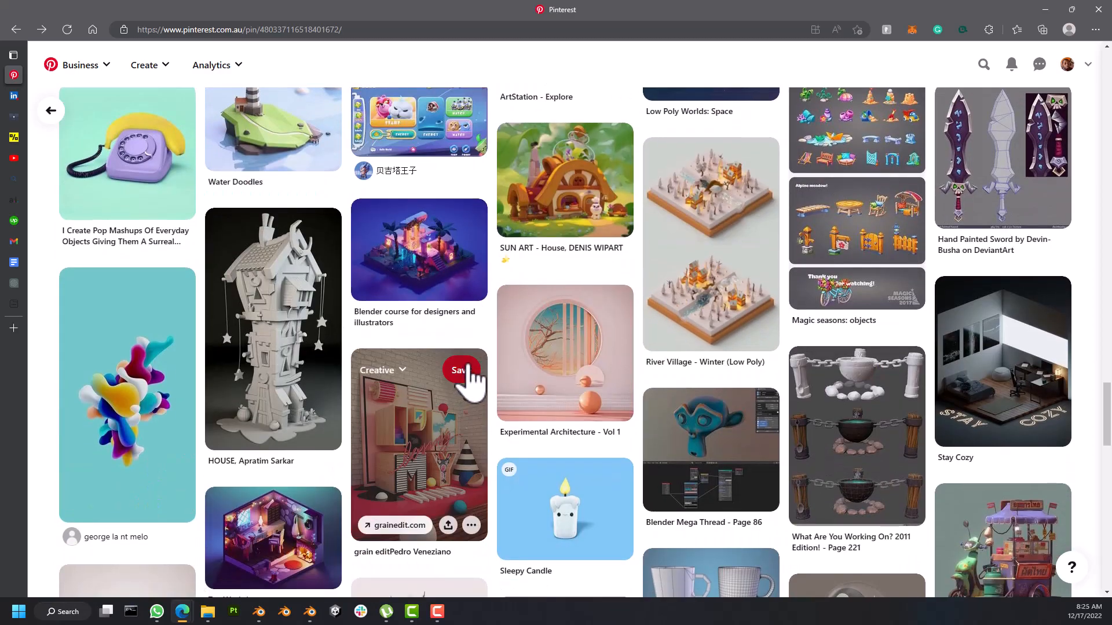
scroll(470, 375, "down", 7)
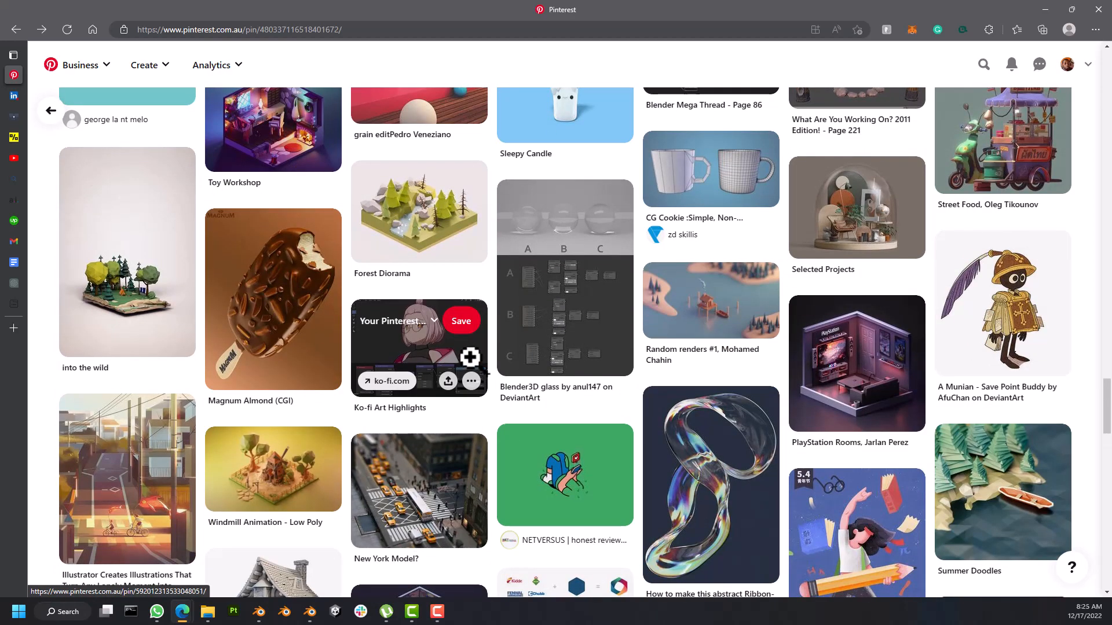
scroll(470, 358, "down", 5)
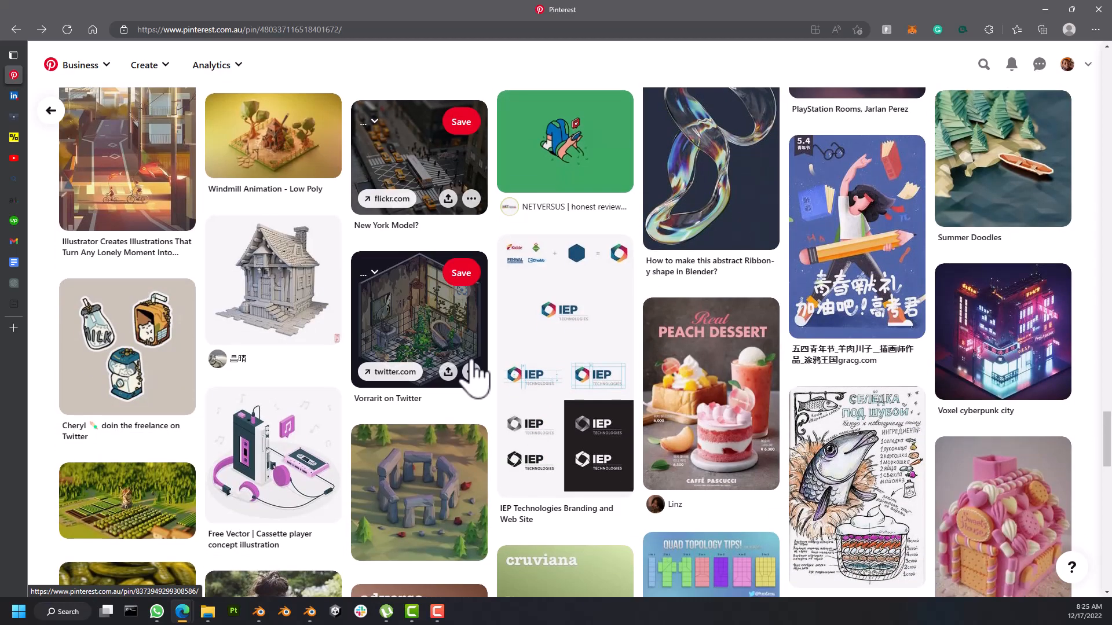
scroll(496, 362, "down", 7)
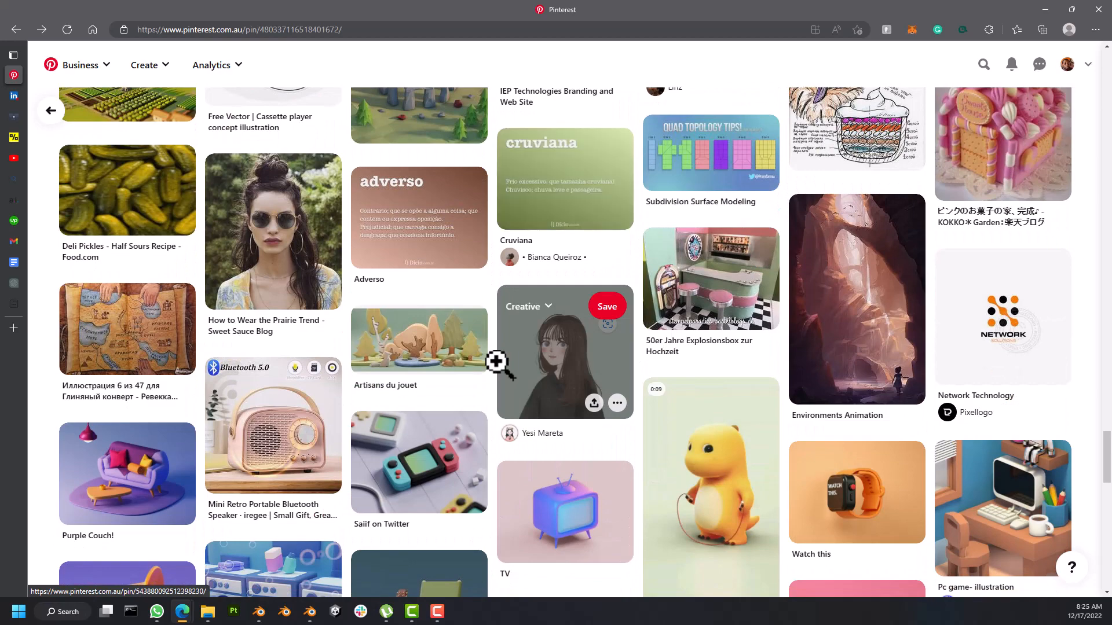
Step: Open the related iOS 15 Big Sur 3D icon pack pin, followed by its related pin showing the icons on a phone
scroll(496, 363, "down", 4)
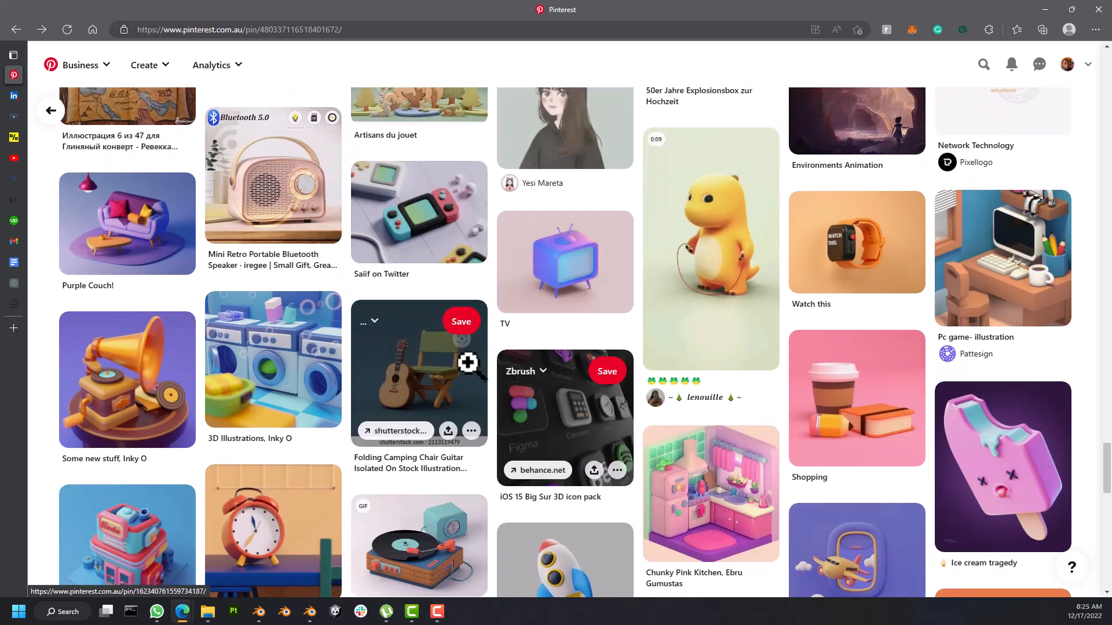
left_click(564, 432)
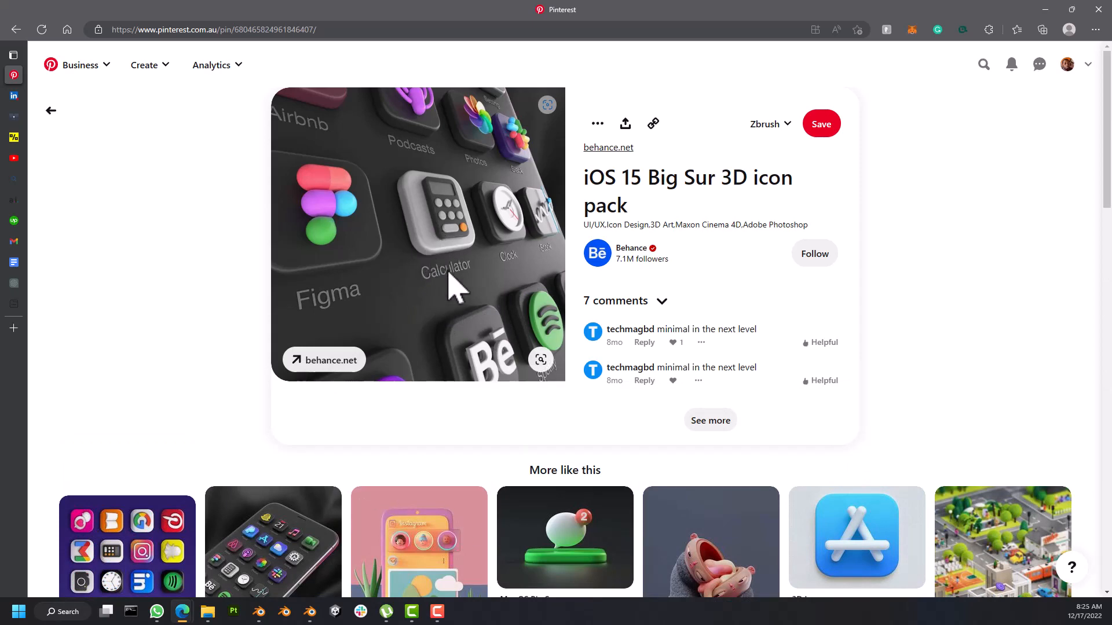
scroll(456, 288, "down", 4)
left_click(273, 301)
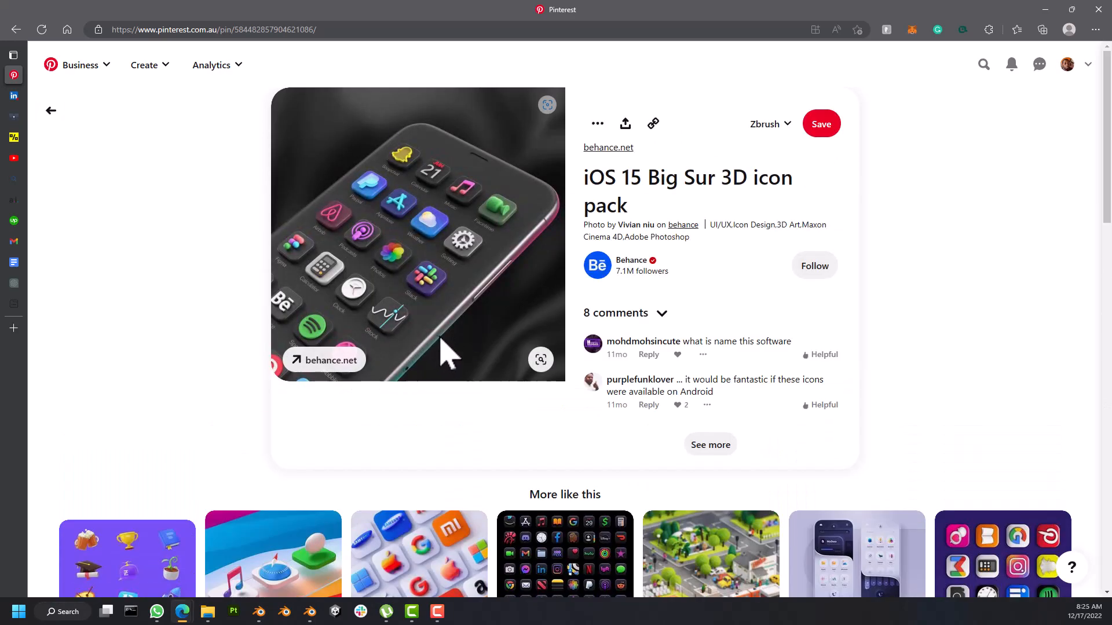
Step: Browse the 3D icons and phone illustrations related to the phone version of the iOS 15 Big Sur icon pack
scroll(492, 345, "down", 4)
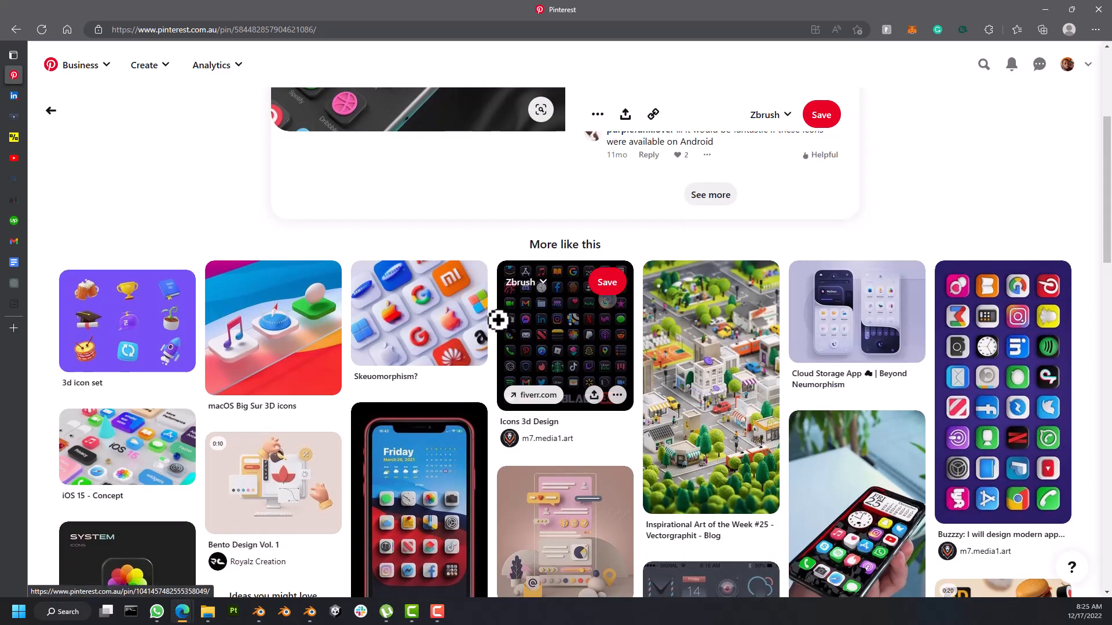
scroll(464, 312, "up", 4)
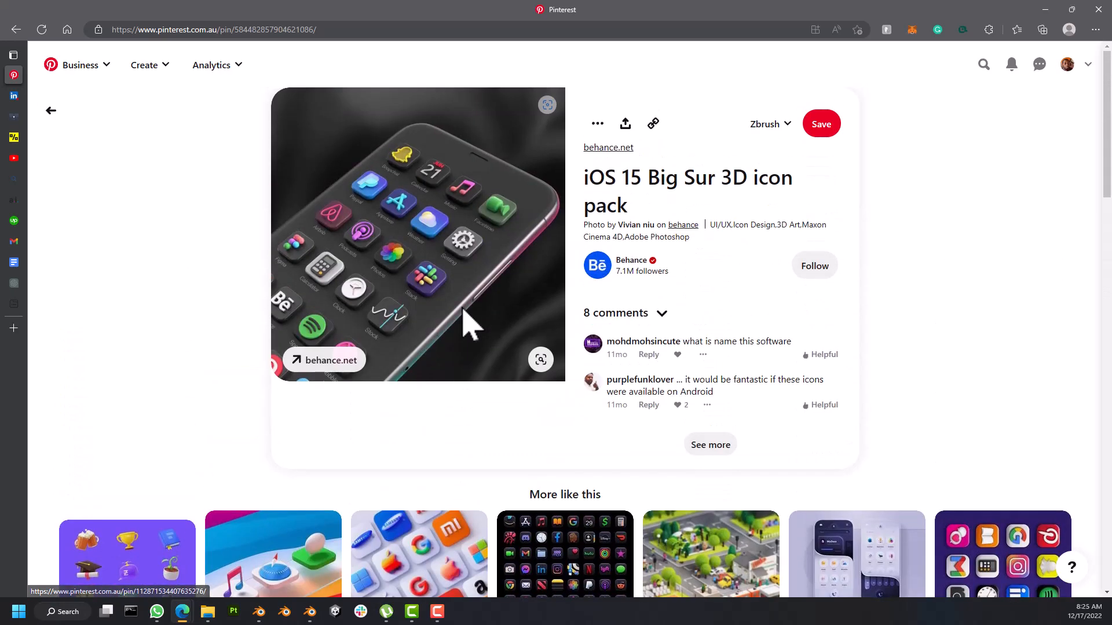
scroll(454, 330, "down", 10)
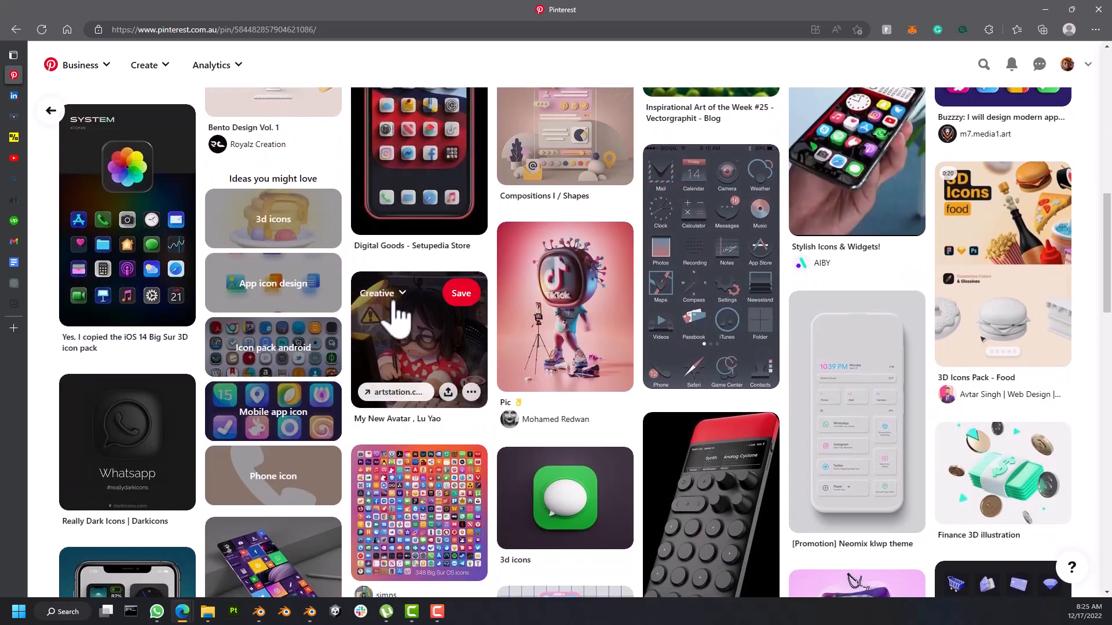
scroll(404, 312, "up", 5)
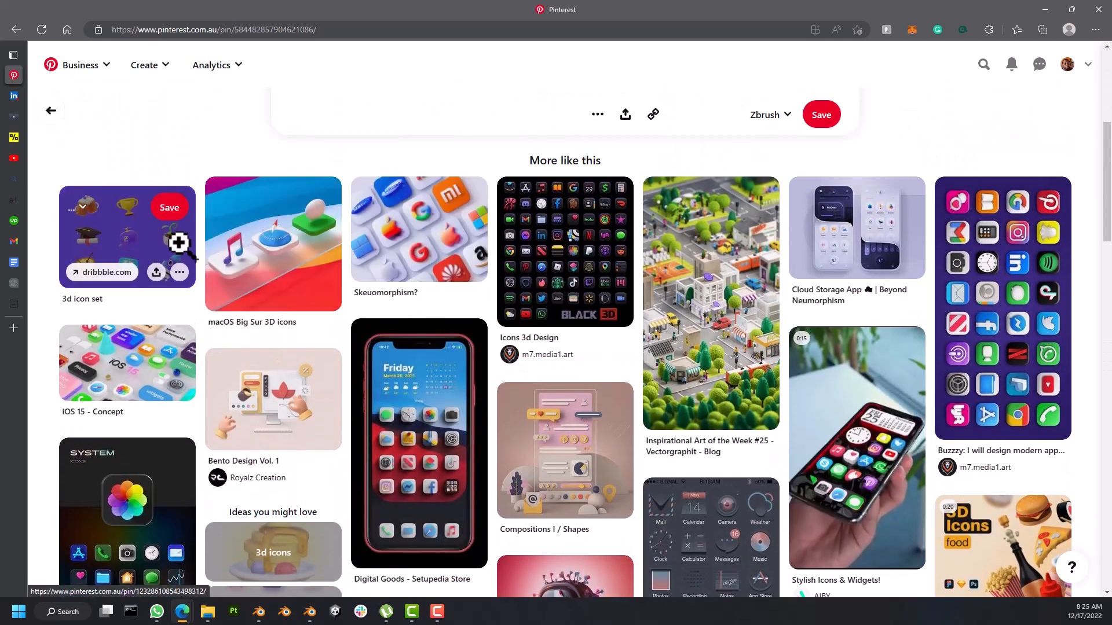
scroll(124, 174, "up", 5)
Step: Go back to the Calculator icon close-up pin, glance over its related images, and return to the stereo speakers pin
left_click(50, 113)
scroll(405, 343, "down", 5)
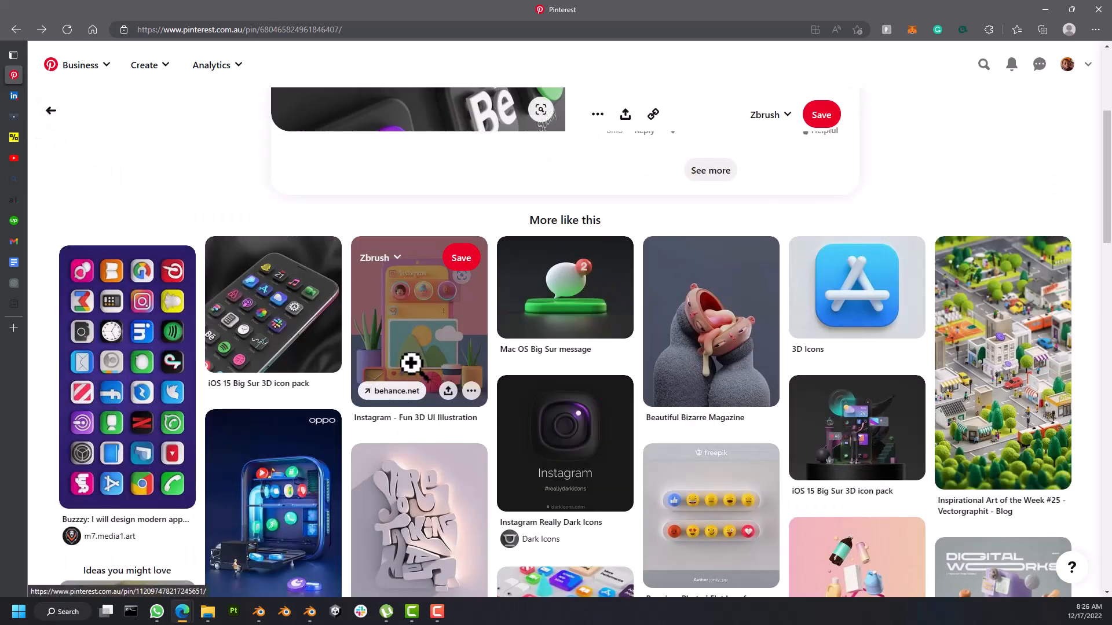
scroll(411, 363, "up", 4)
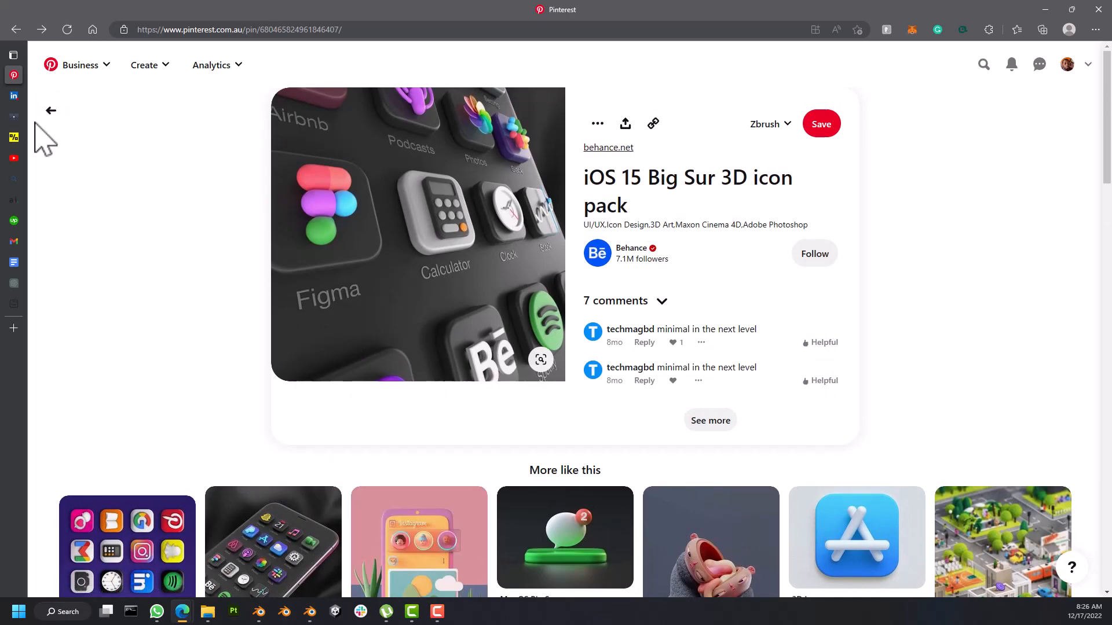
left_click(50, 111)
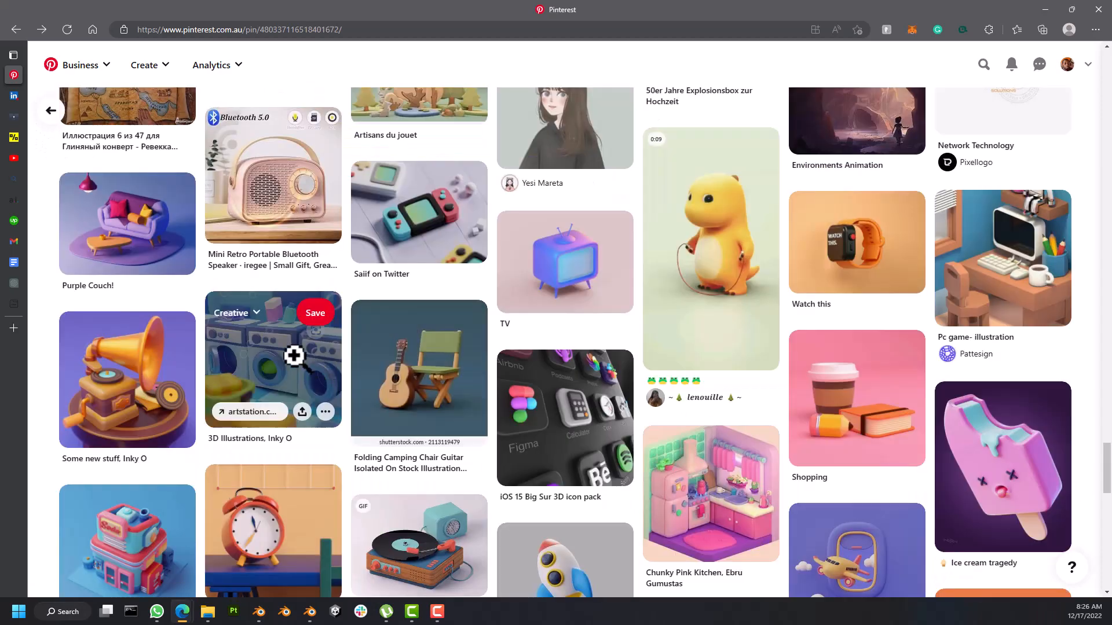
Step: Look further through the 3D objects and scenes related to the stereo speakers pin and open the Low Poly City Pack pin
scroll(300, 392, "down", 5)
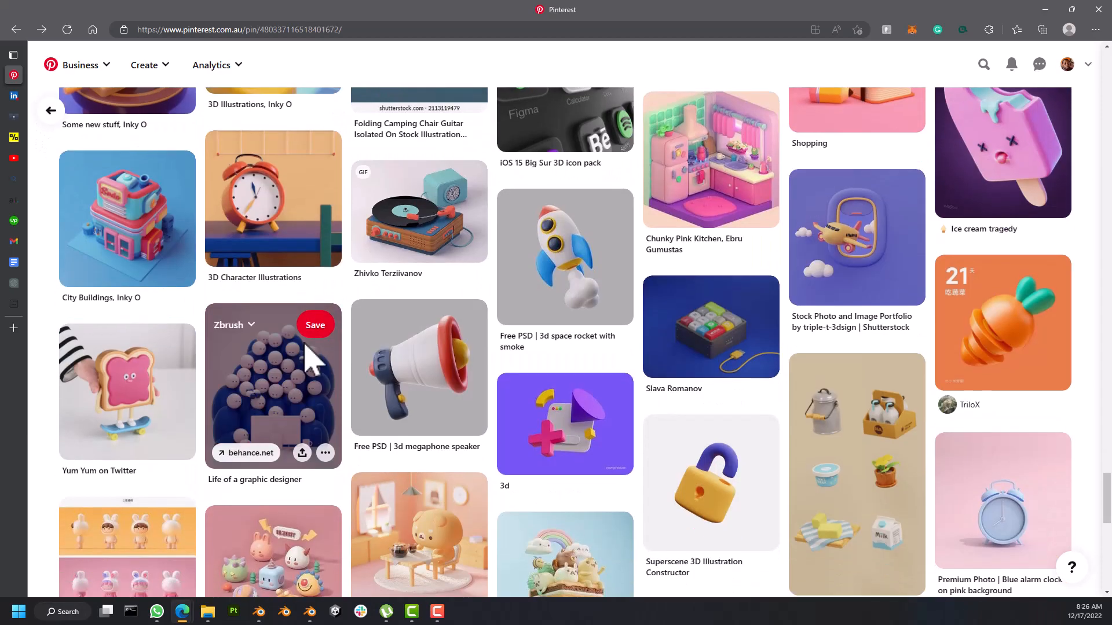
scroll(304, 347, "down", 6)
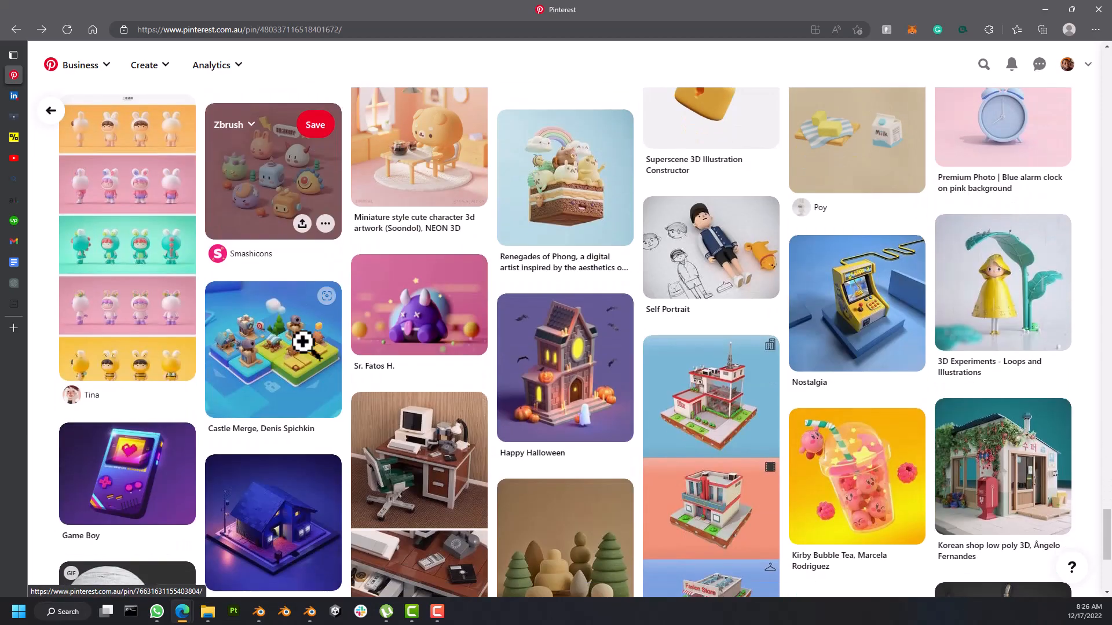
scroll(302, 342, "down", 1)
scroll(307, 342, "down", 3)
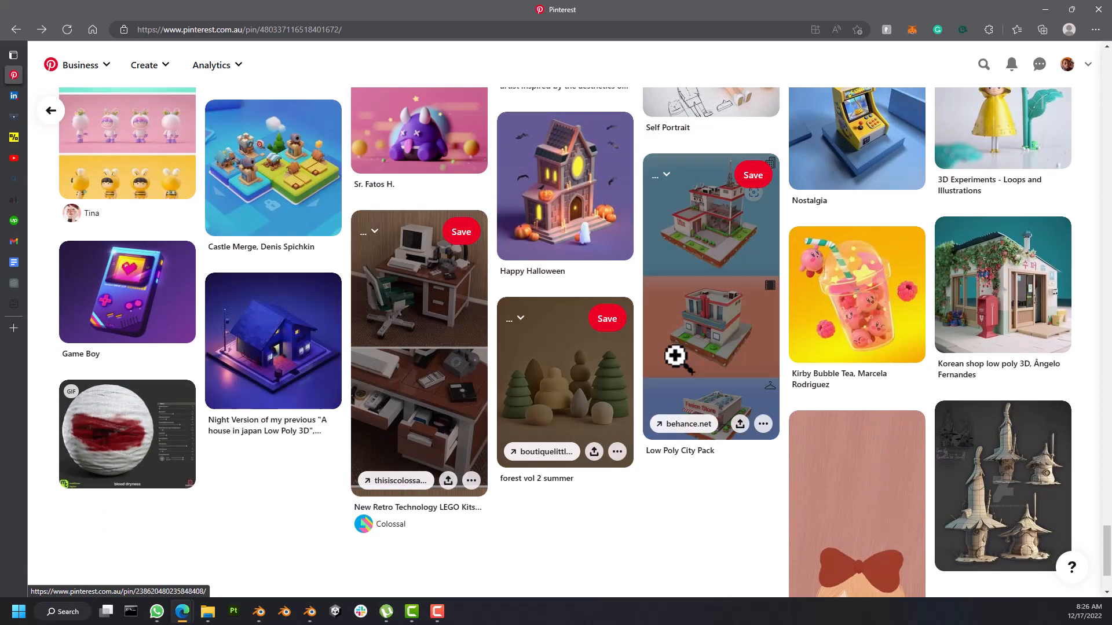
left_click(746, 367)
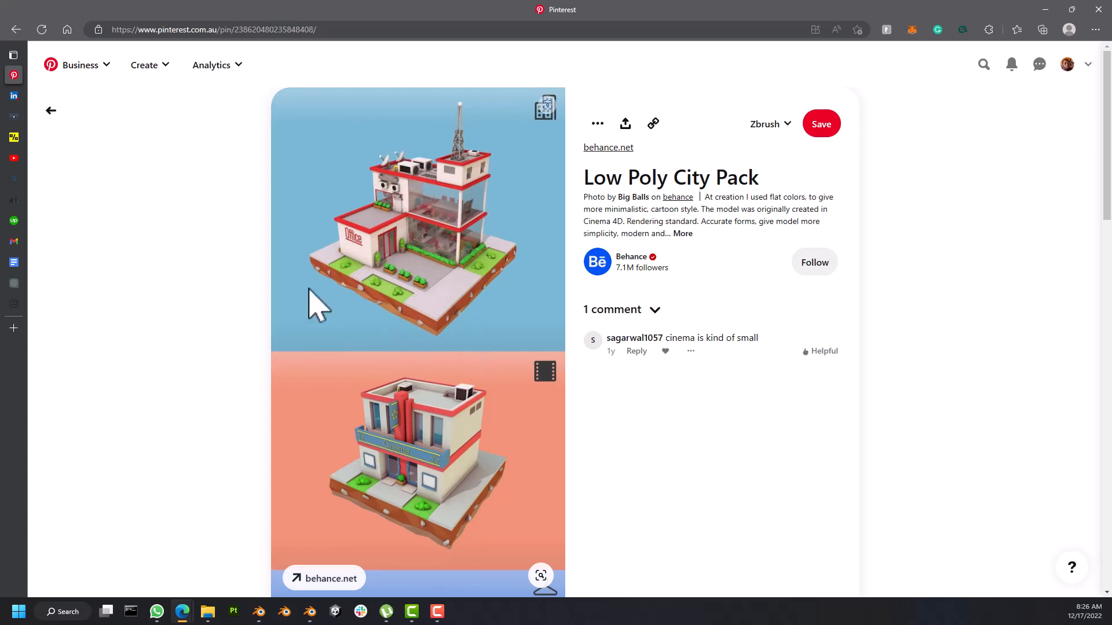
Step: Return to the stereo speakers pin, check the remaining related images, and bring its main image back into view
left_click(51, 110)
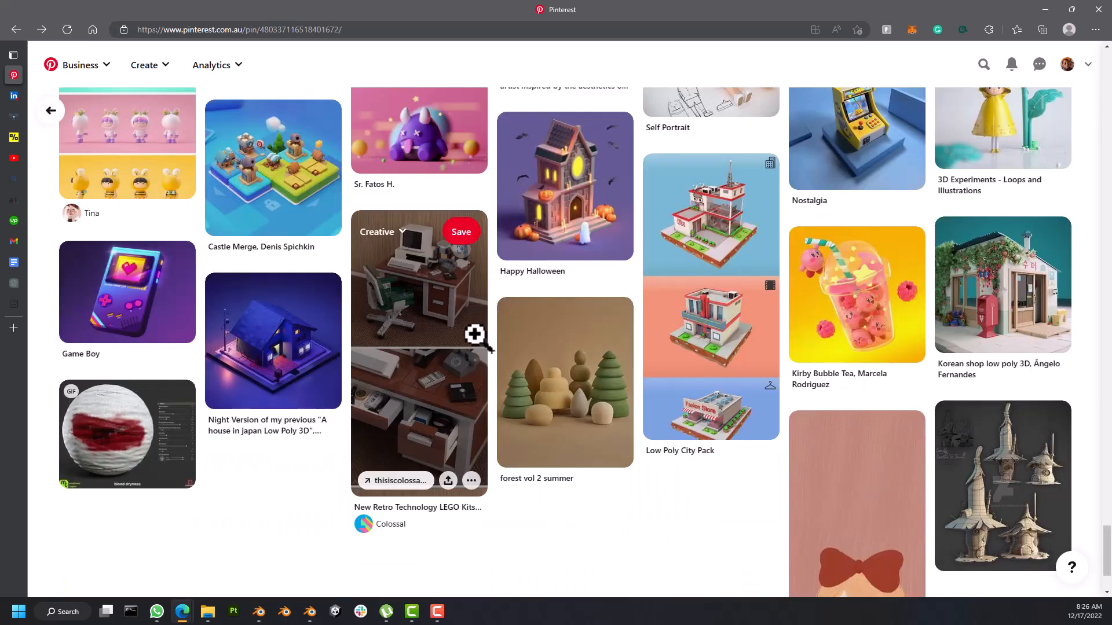
scroll(473, 318, "down", 2)
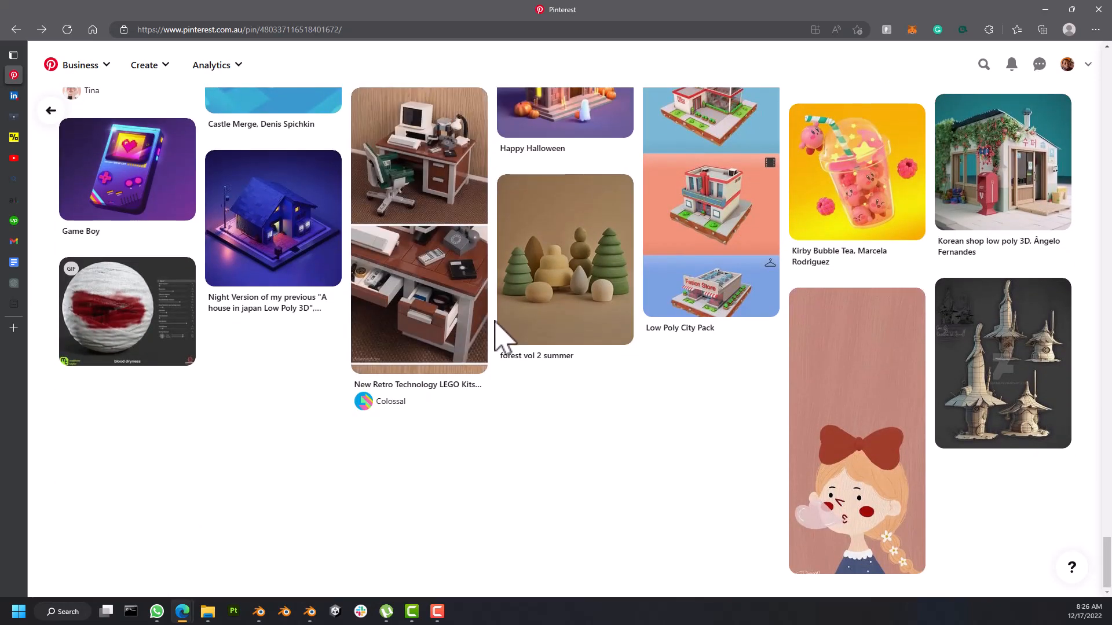
scroll(501, 337, "up", 7)
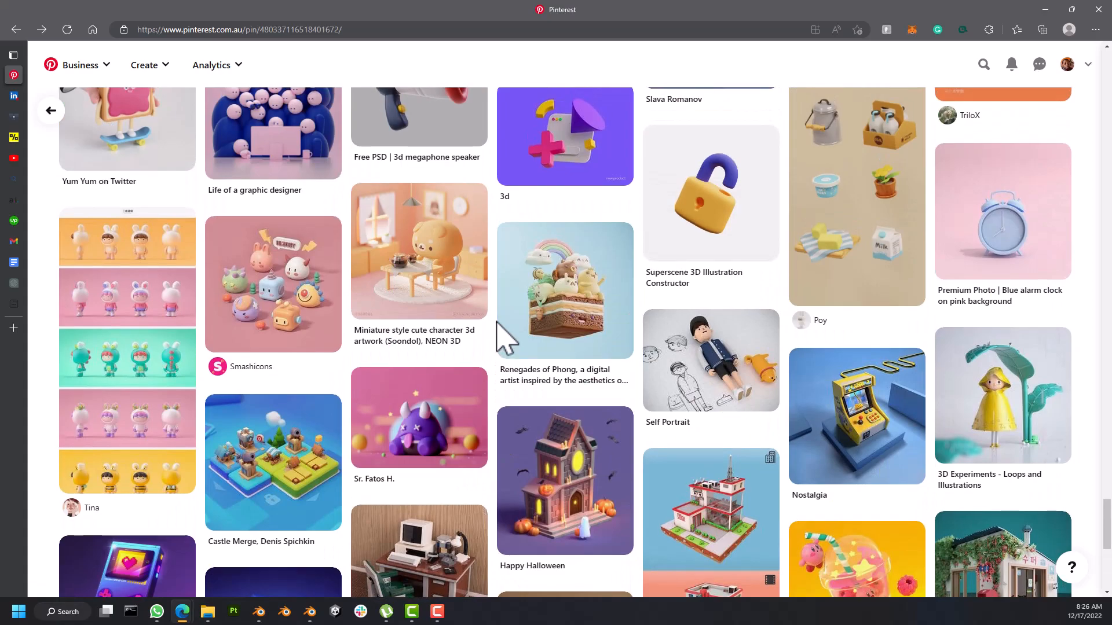
scroll(498, 324, "up", 15)
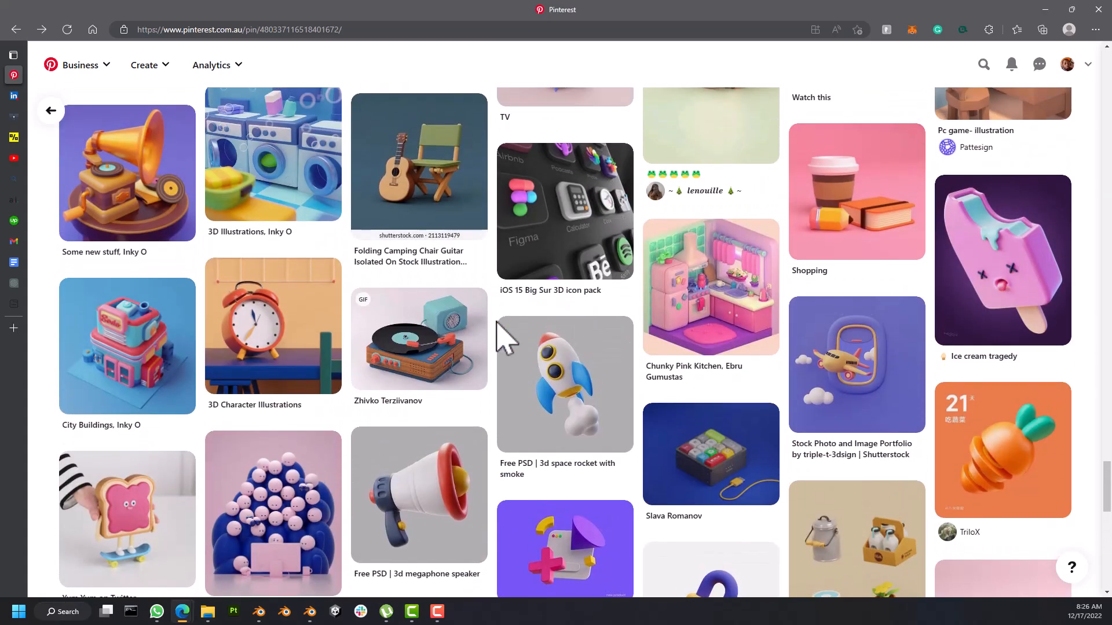
scroll(499, 335, "up", 20)
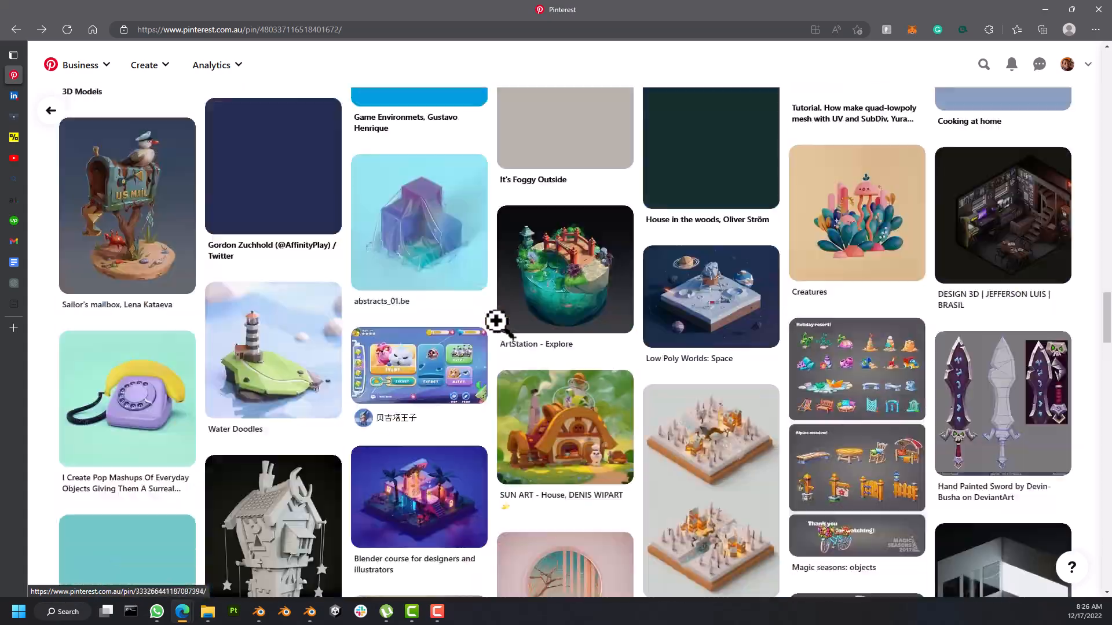
scroll(501, 340, "up", 5)
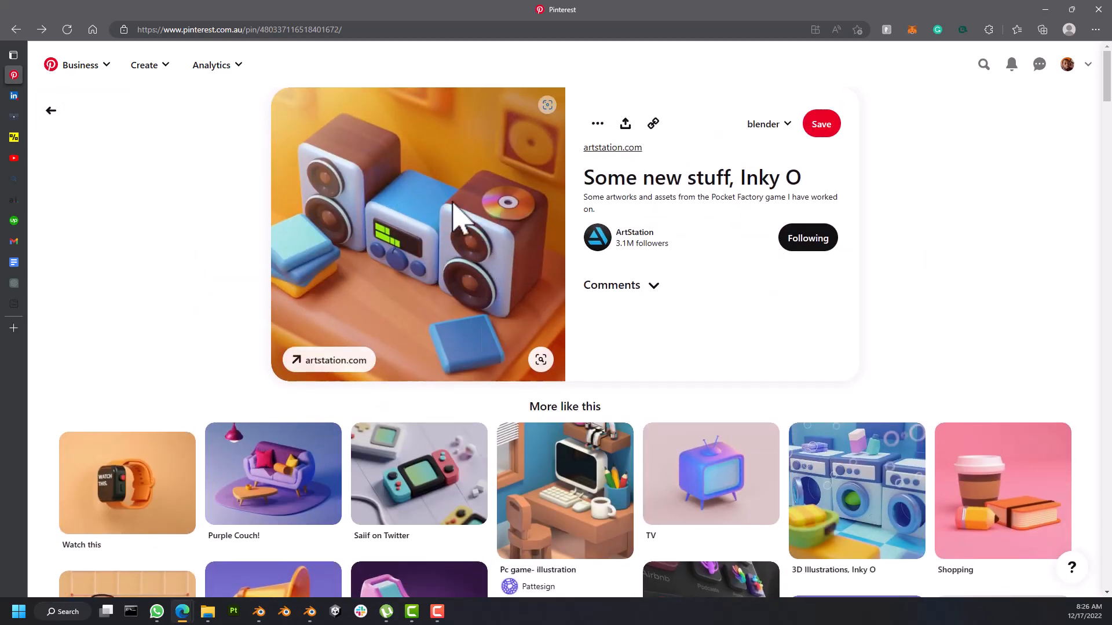
Step: Show the stereo speakers pin's additional options, including the one for downloading the image
left_click(598, 124)
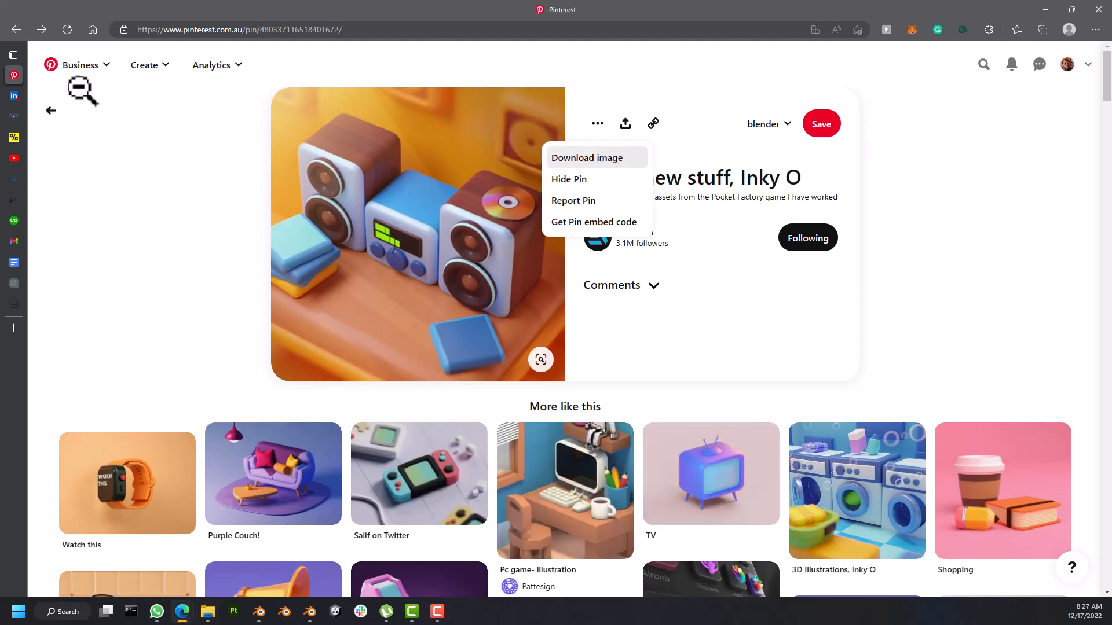
left_click(409, 243)
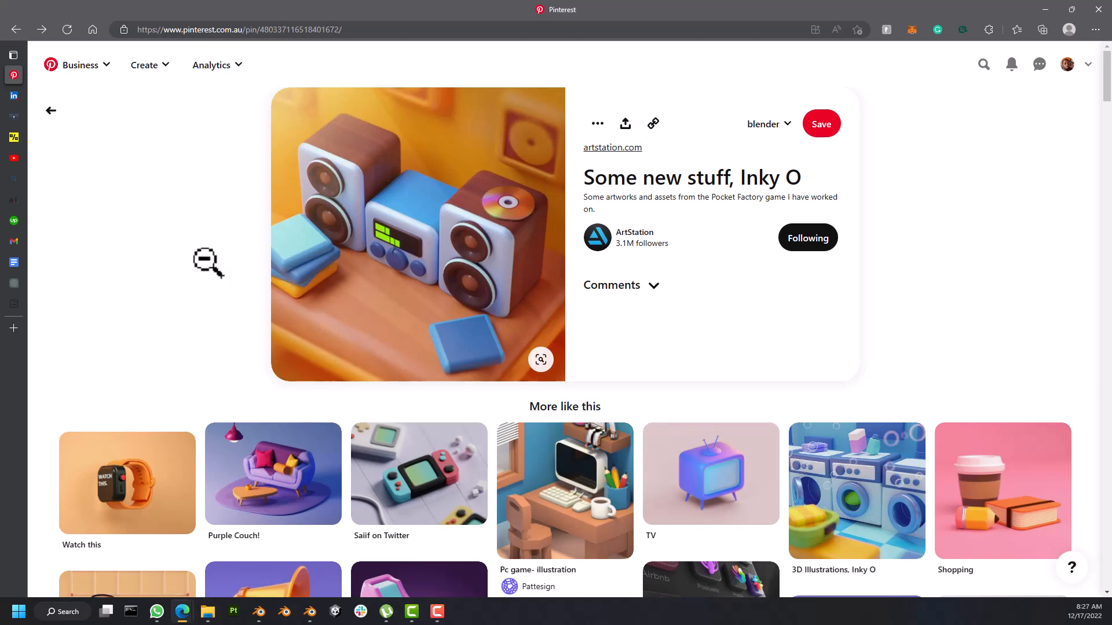
scroll(209, 258, "down", 5)
scroll(280, 261, "up", 5)
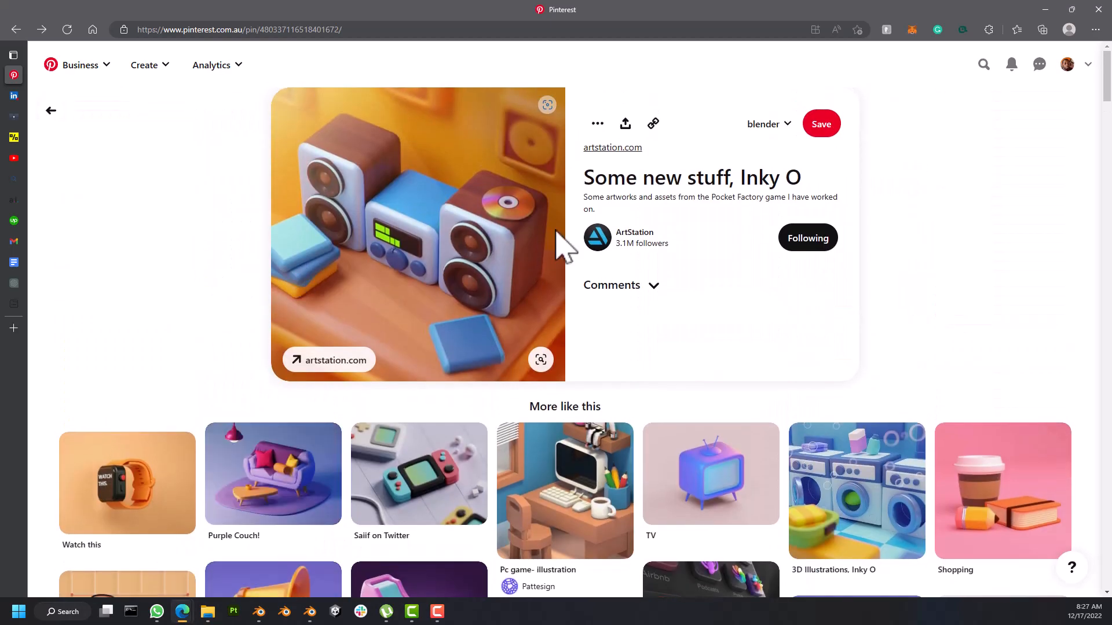
left_click(597, 123)
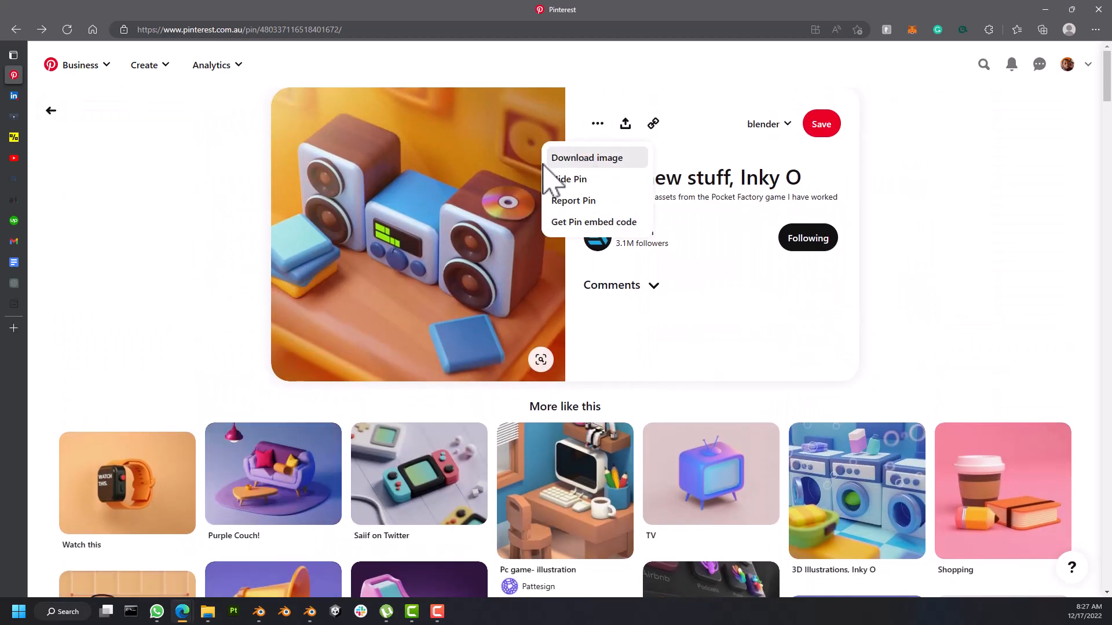
Step: Look again through the first related images beneath the stereo speakers pin
scroll(378, 385, "down", 3)
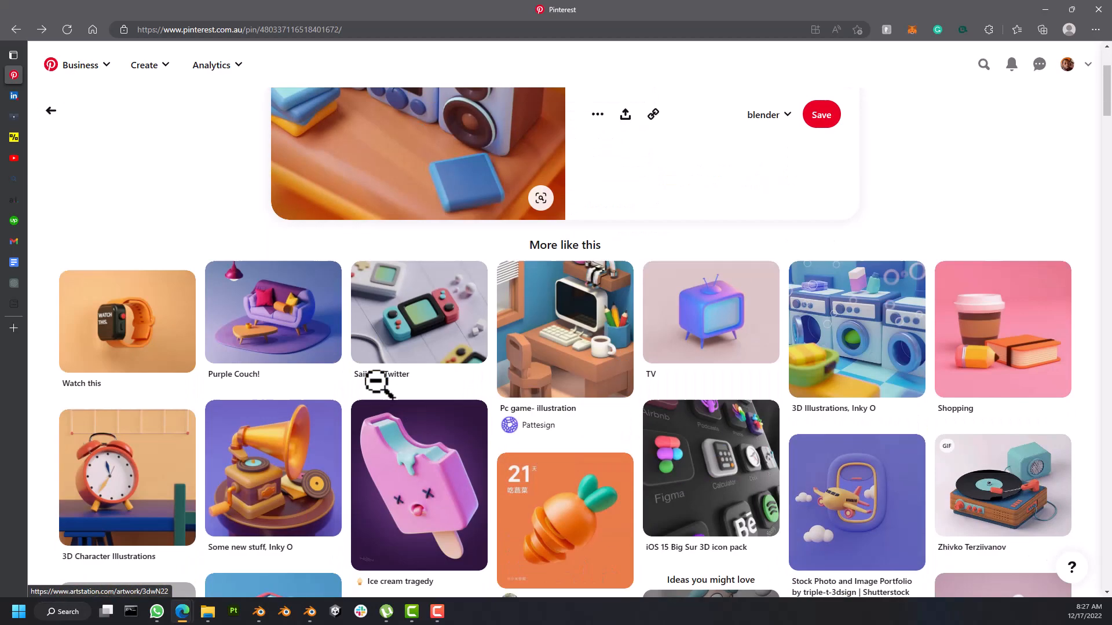
scroll(377, 383, "down", 2)
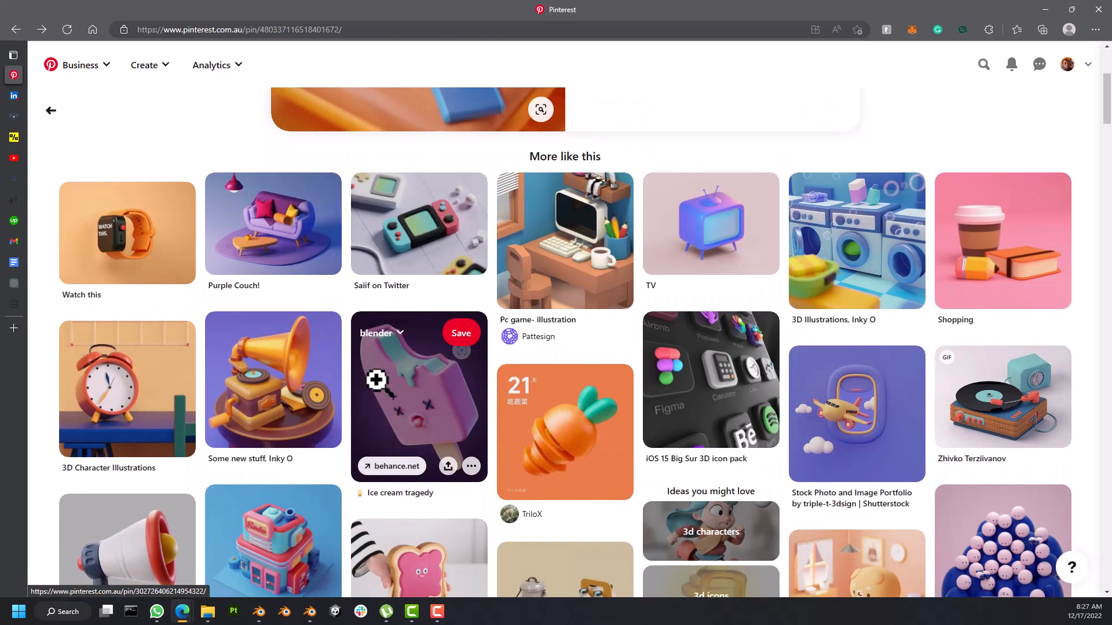
Step: Look through the related pins below the stereo illustration and the home feed for reference images
scroll(378, 376, "down", 3)
scroll(382, 394, "up", 6)
scroll(384, 379, "up", 2)
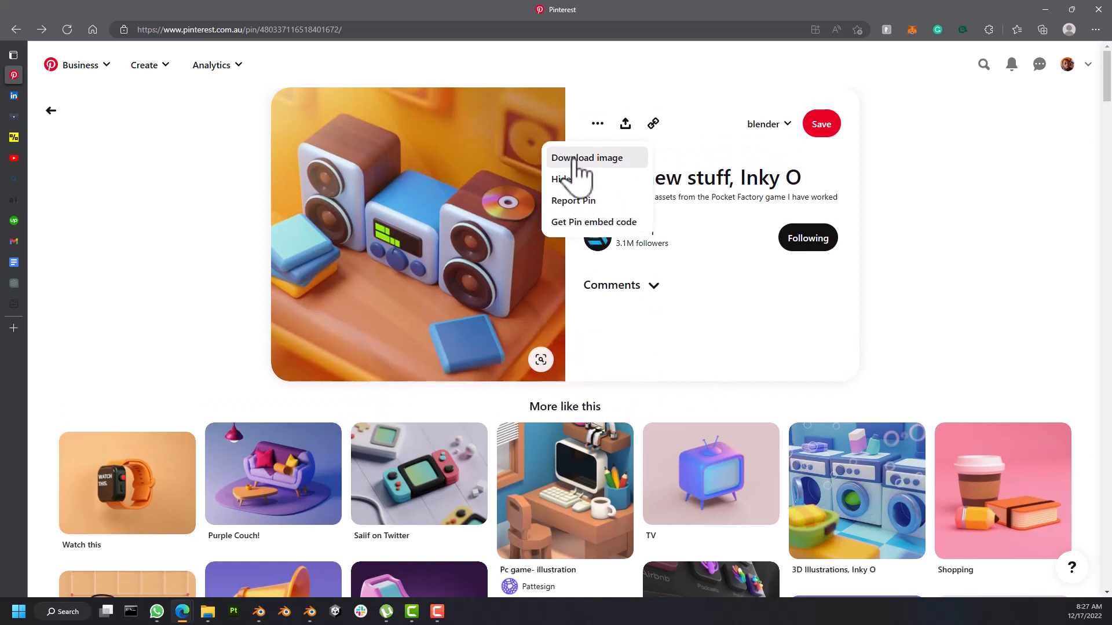
left_click(888, 149)
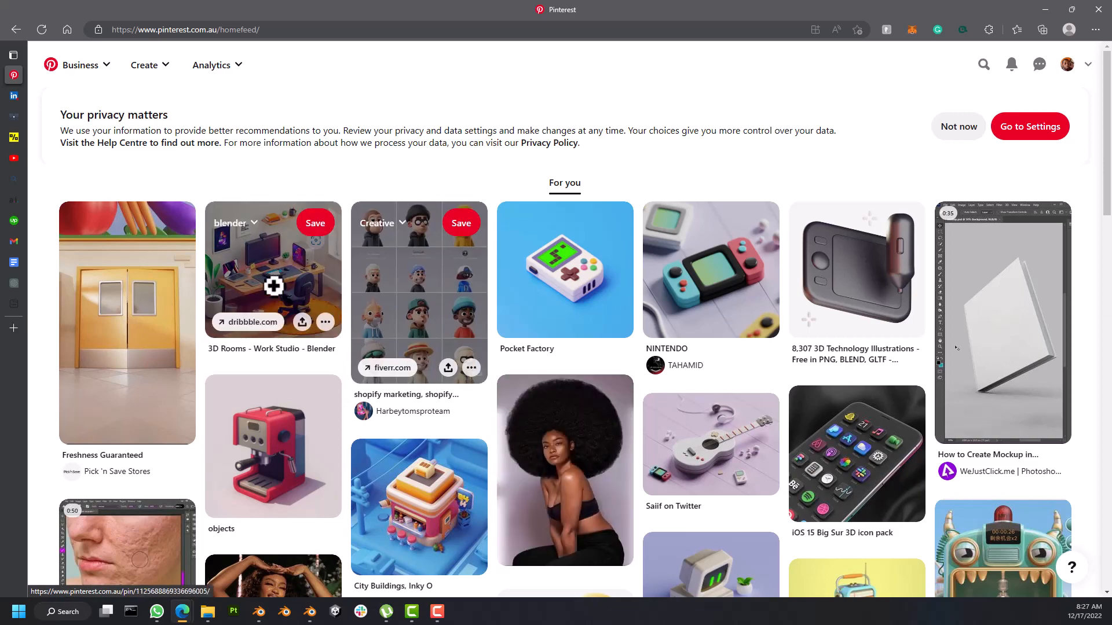
scroll(515, 446, "down", 5)
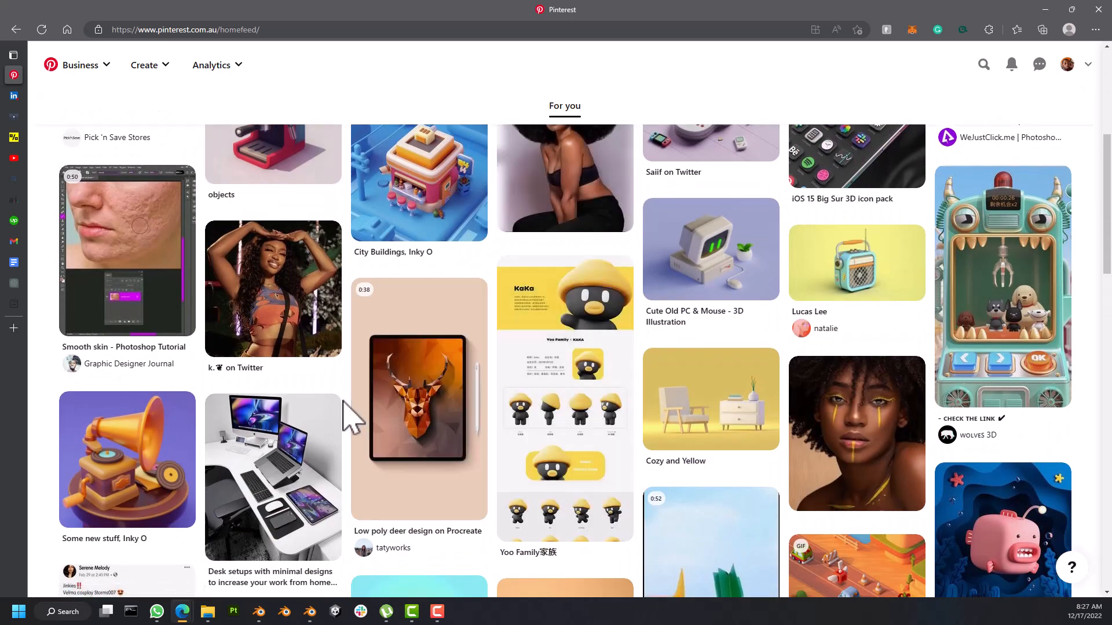
scroll(387, 378, "down", 4)
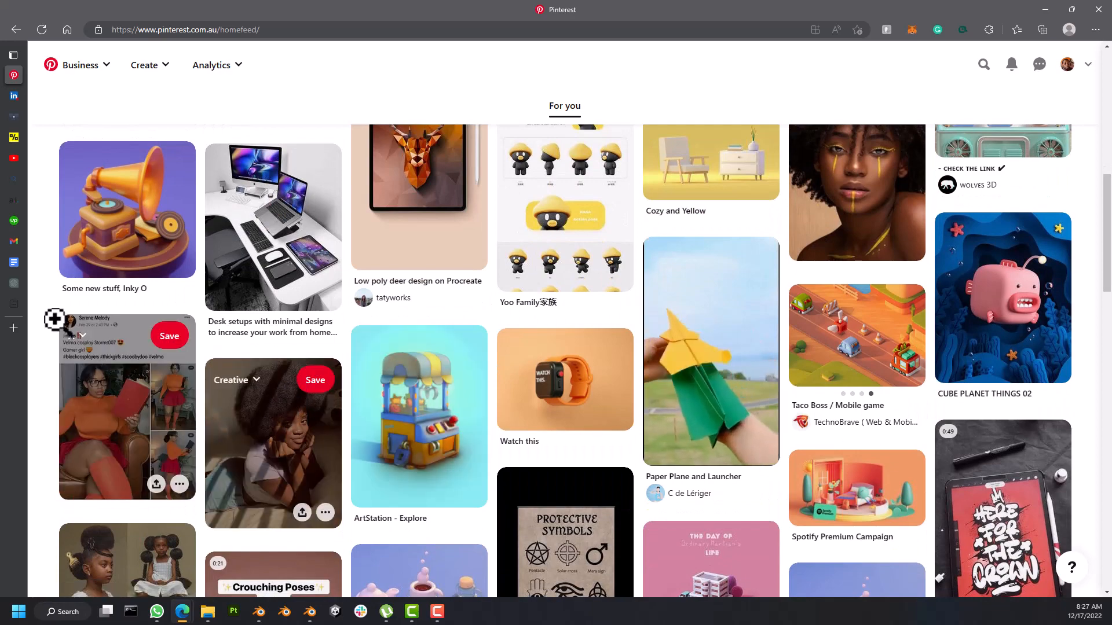
scroll(130, 243, "up", 6)
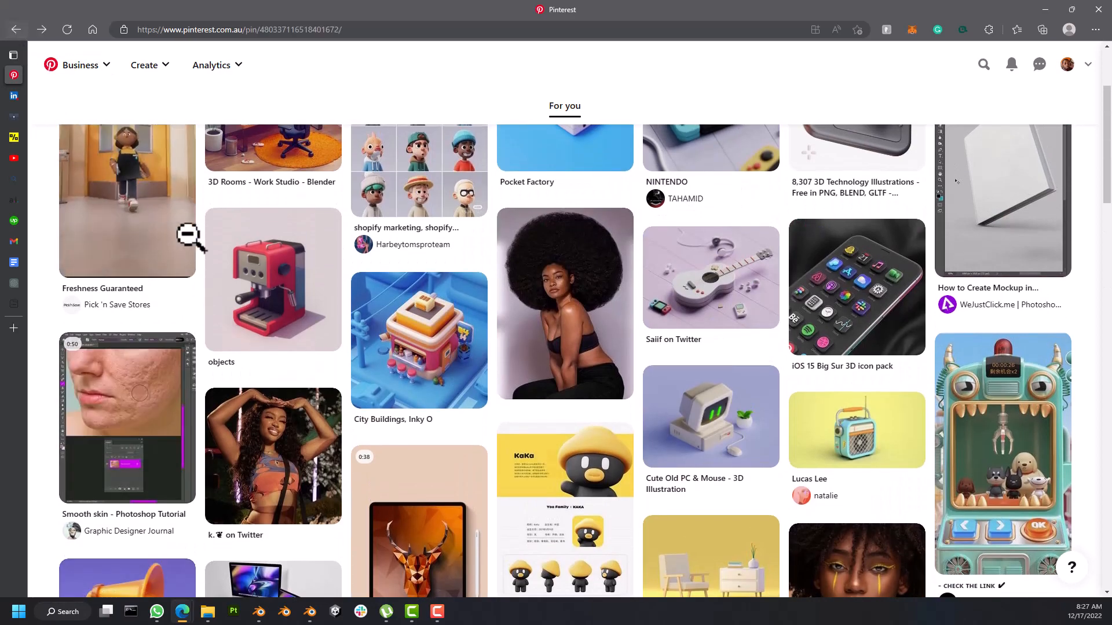
Step: Try to download the stereo illustration through the pin's own download option
left_click(452, 405)
left_click(598, 124)
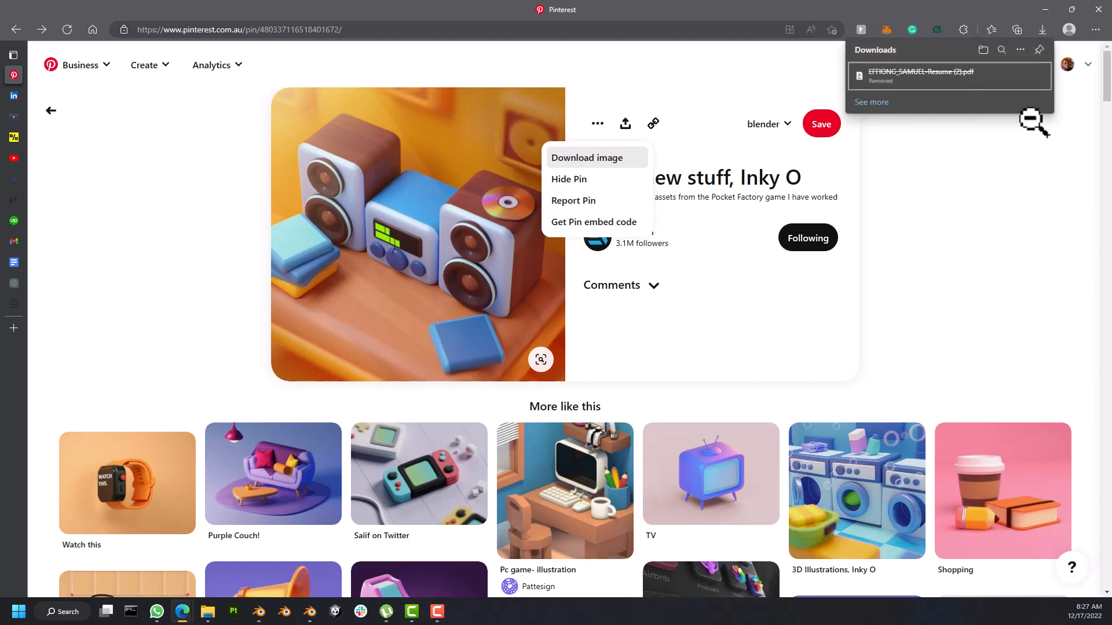
left_click(944, 174)
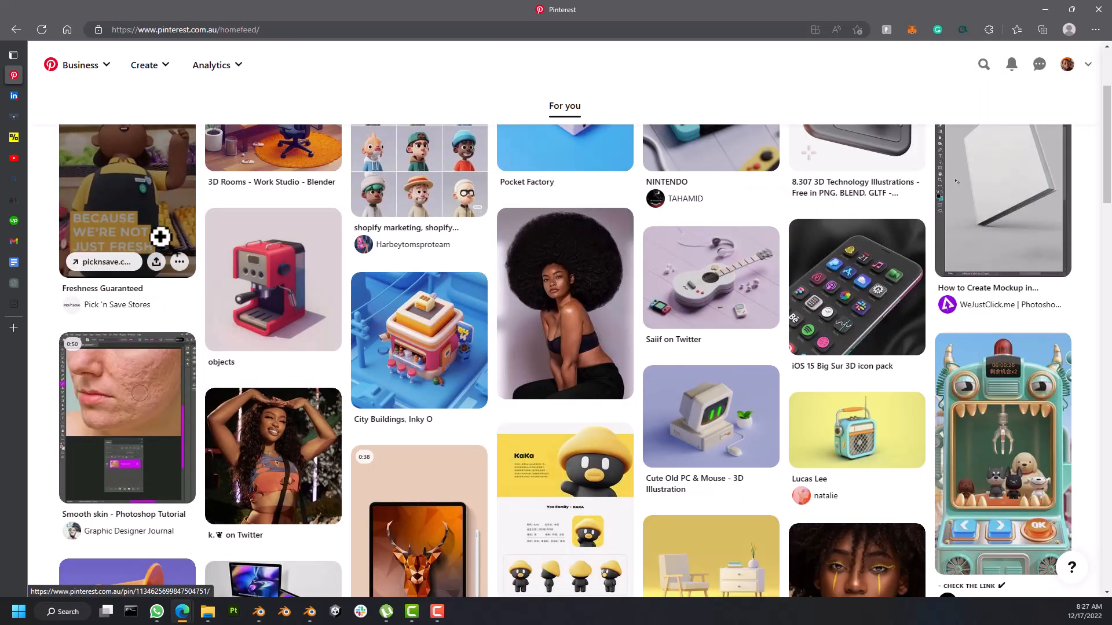
scroll(120, 205, "up", 3)
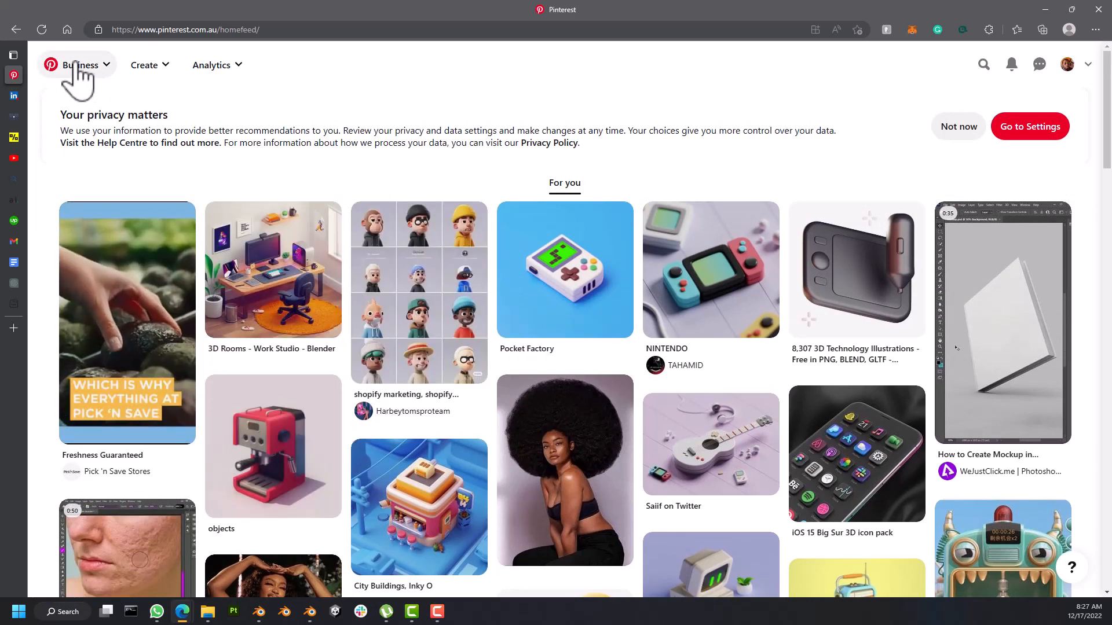
Step: Save the stereo illustration from its pin page to the Downloads folder as a JPEG image named Radio
left_click(22, 29)
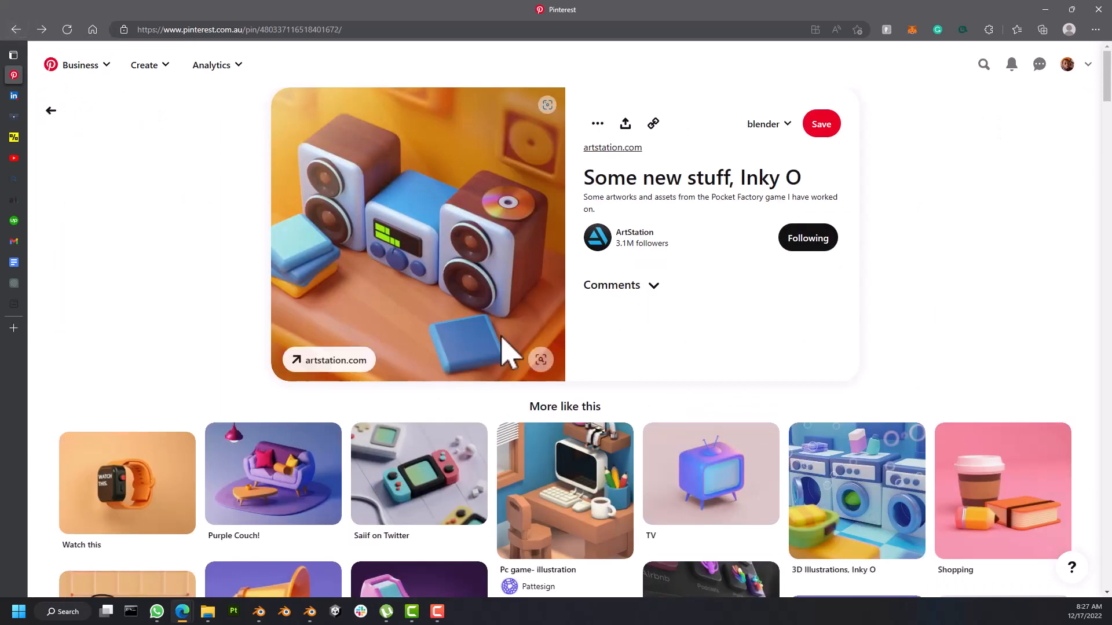
right_click(398, 214)
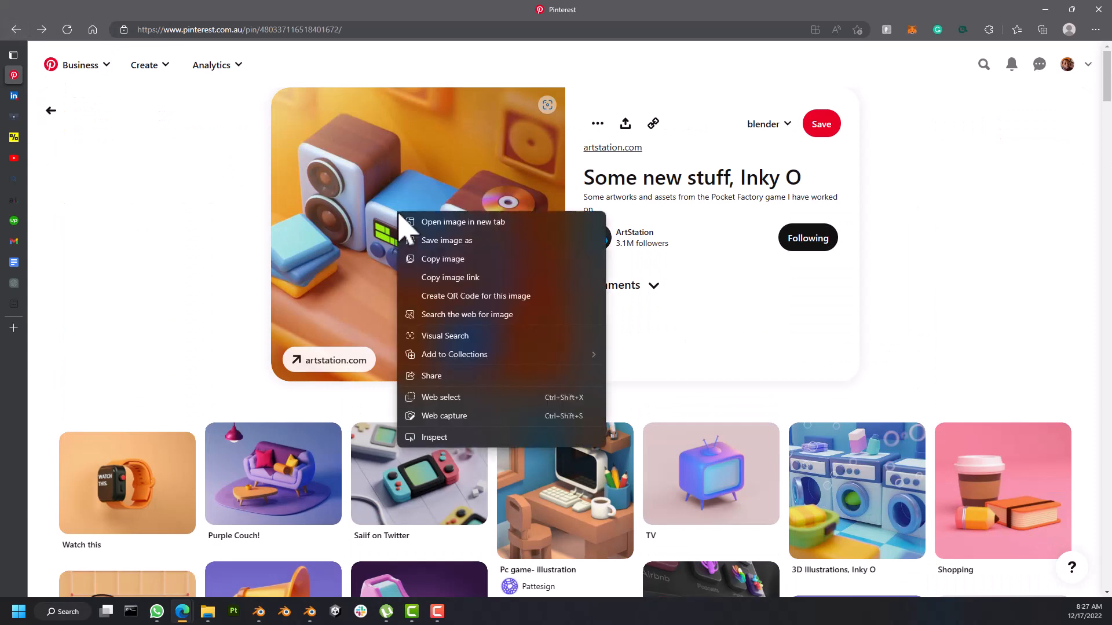
left_click(462, 242)
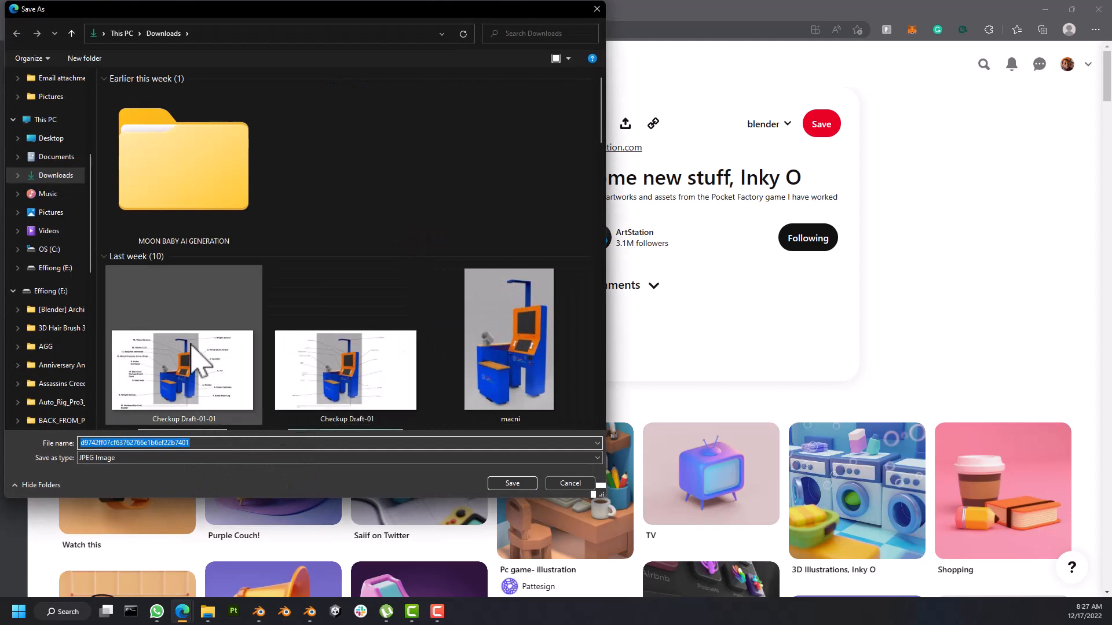
left_click(56, 175)
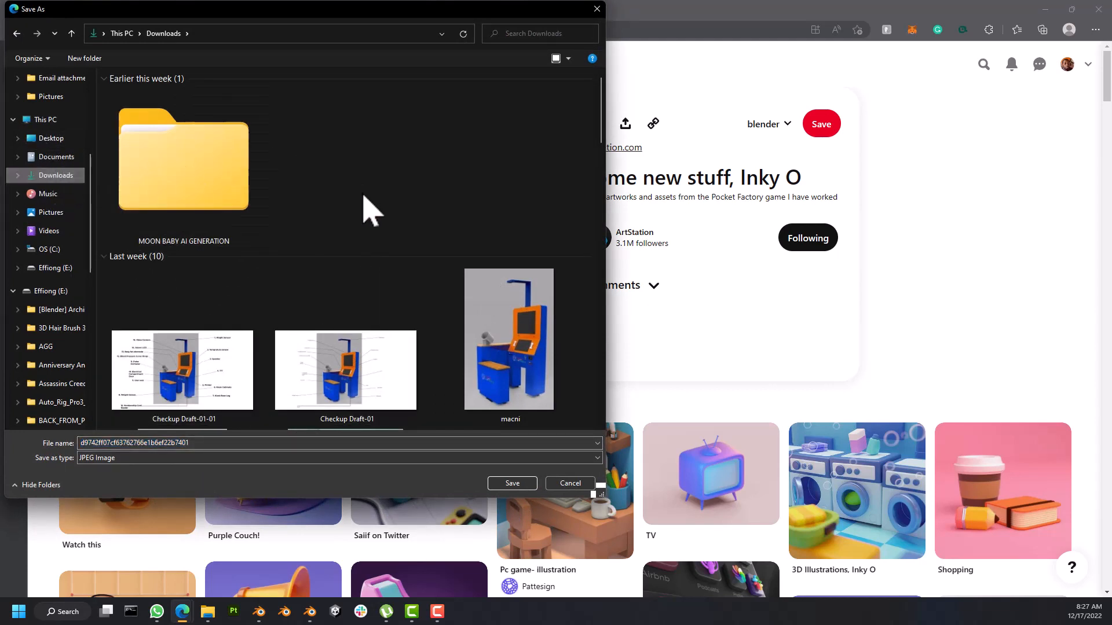
left_click(197, 443)
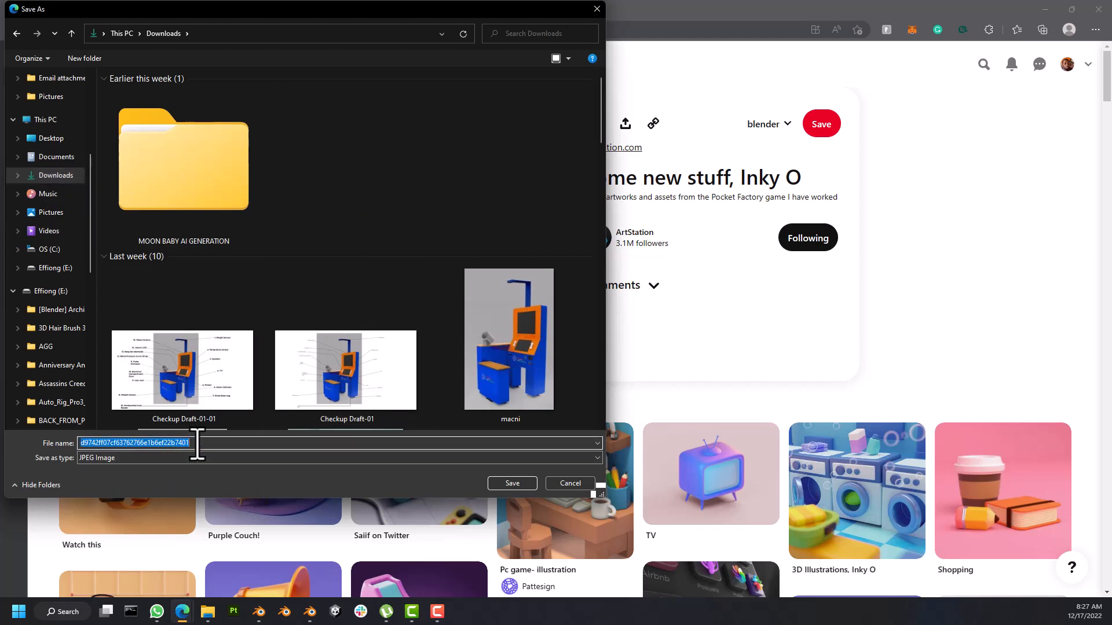
type("r")
key("BackSpace")
key("BackSpace")
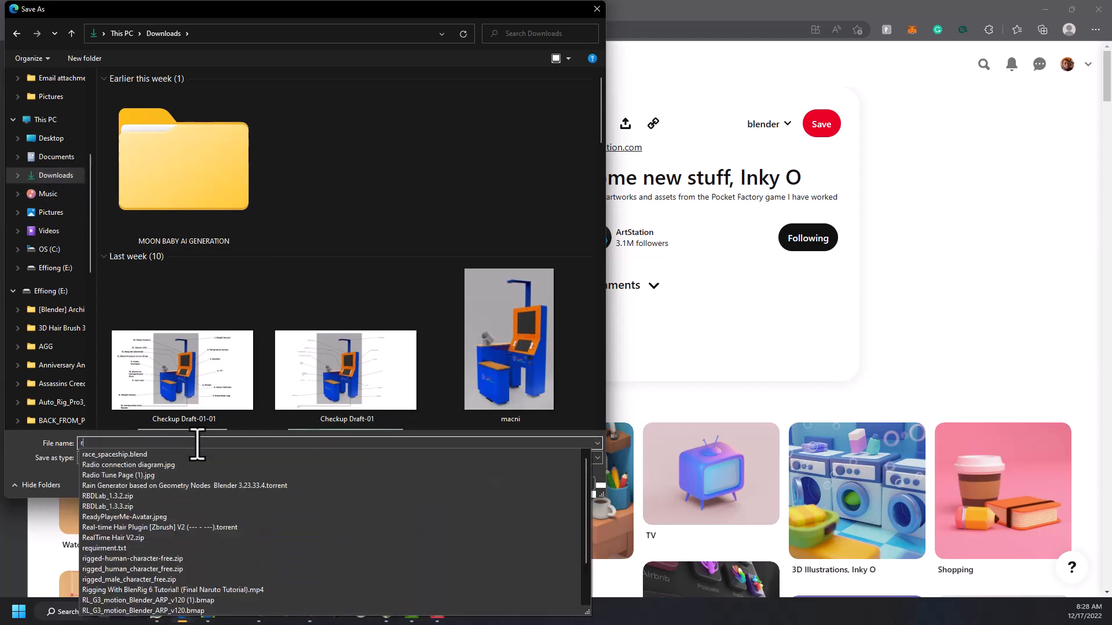
type("Rado")
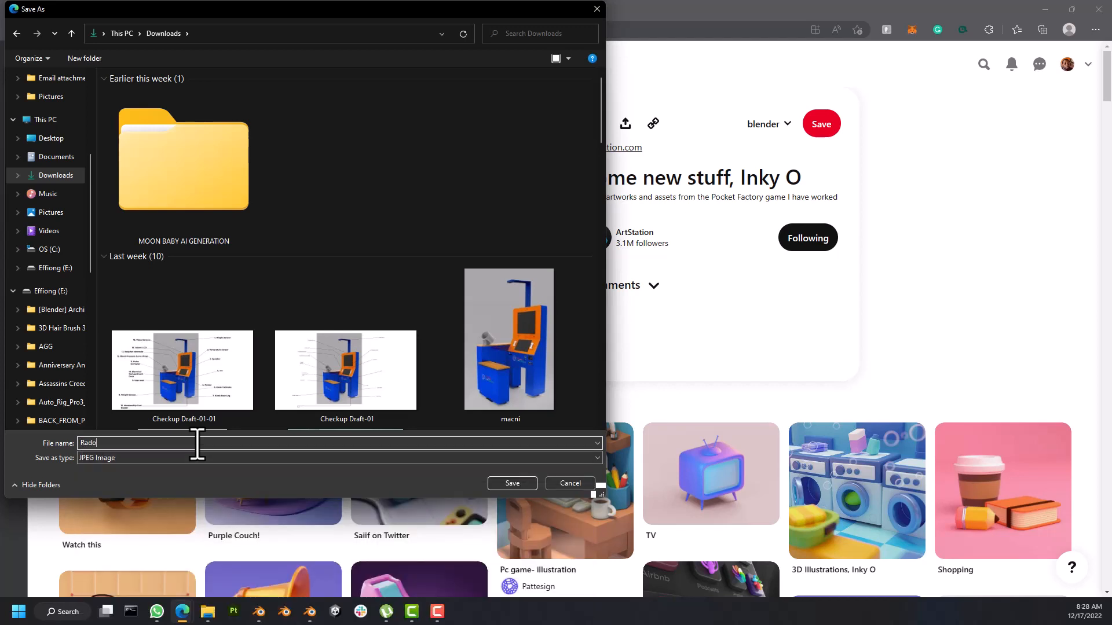
key("BackSpace")
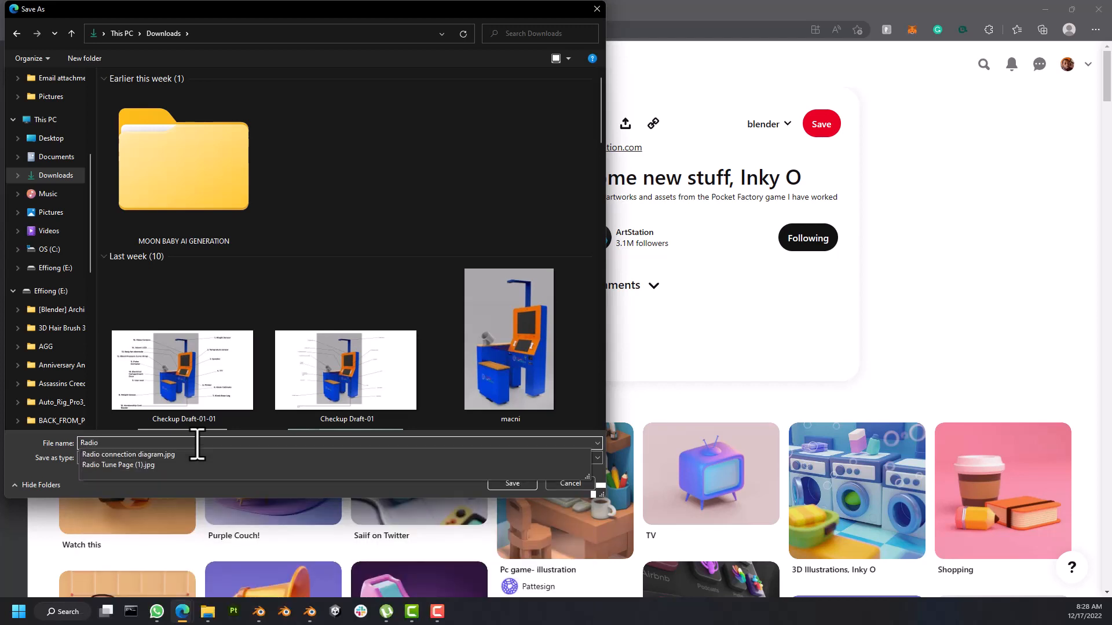
left_click(512, 484)
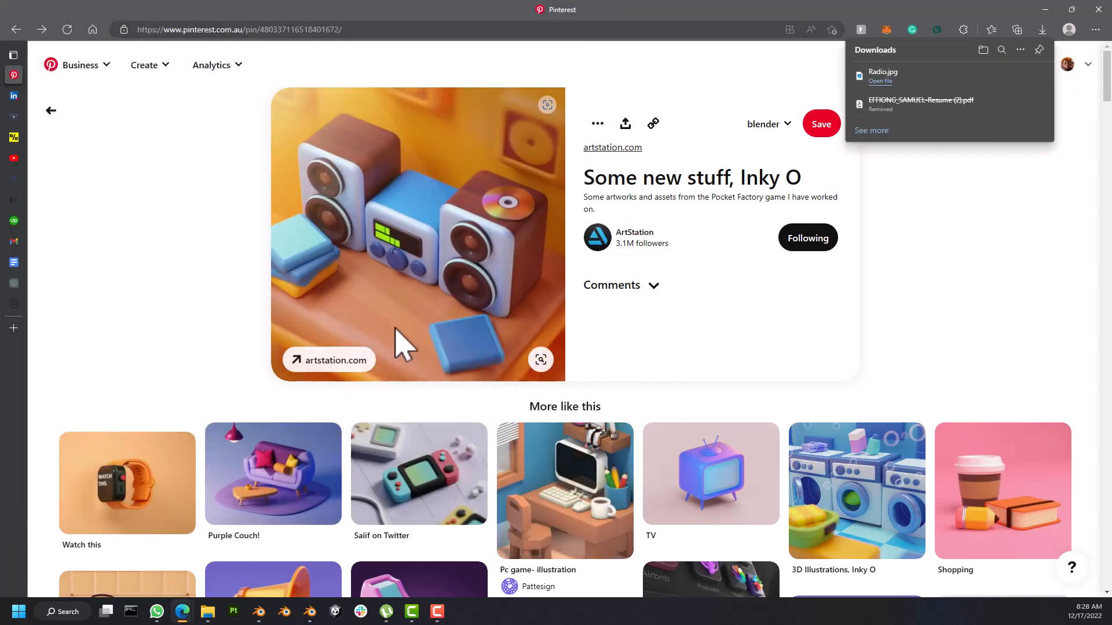
scroll(400, 347, "down", 4)
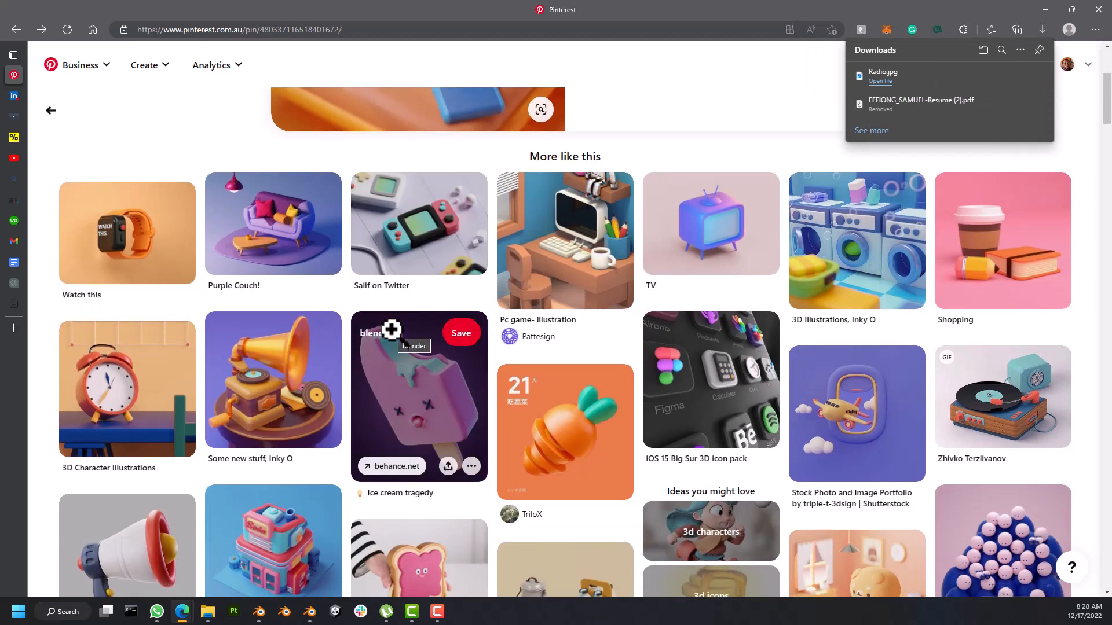
scroll(390, 329, "down", 3)
scroll(391, 327, "up", 3)
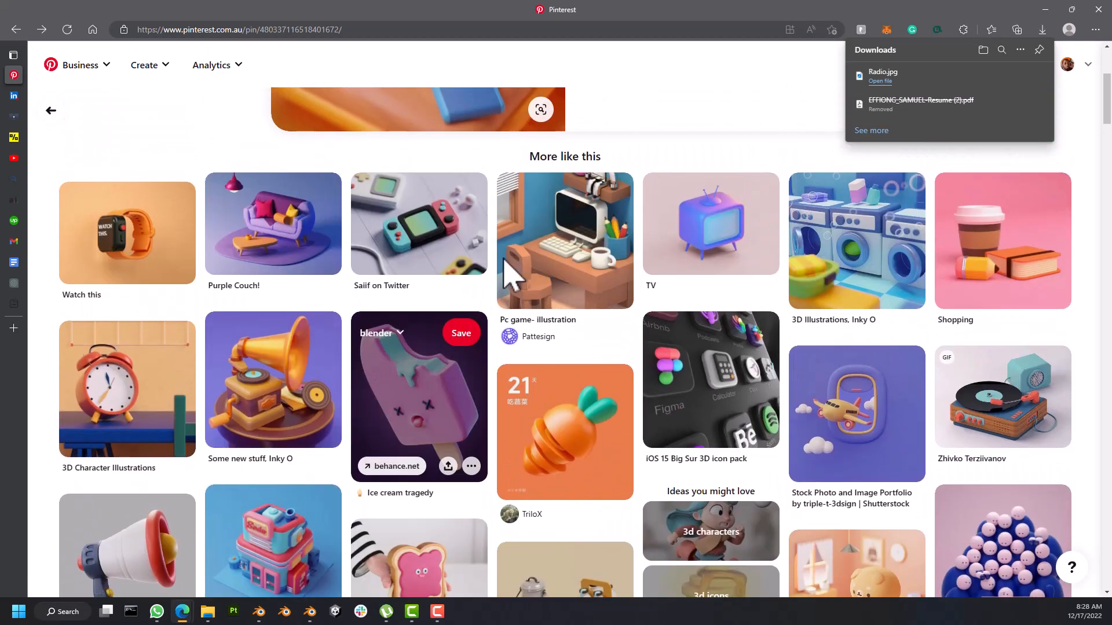
Step: Switch to Blender, widen the Outliner and Properties editors, and make the Outliner taller
left_click(1072, 9)
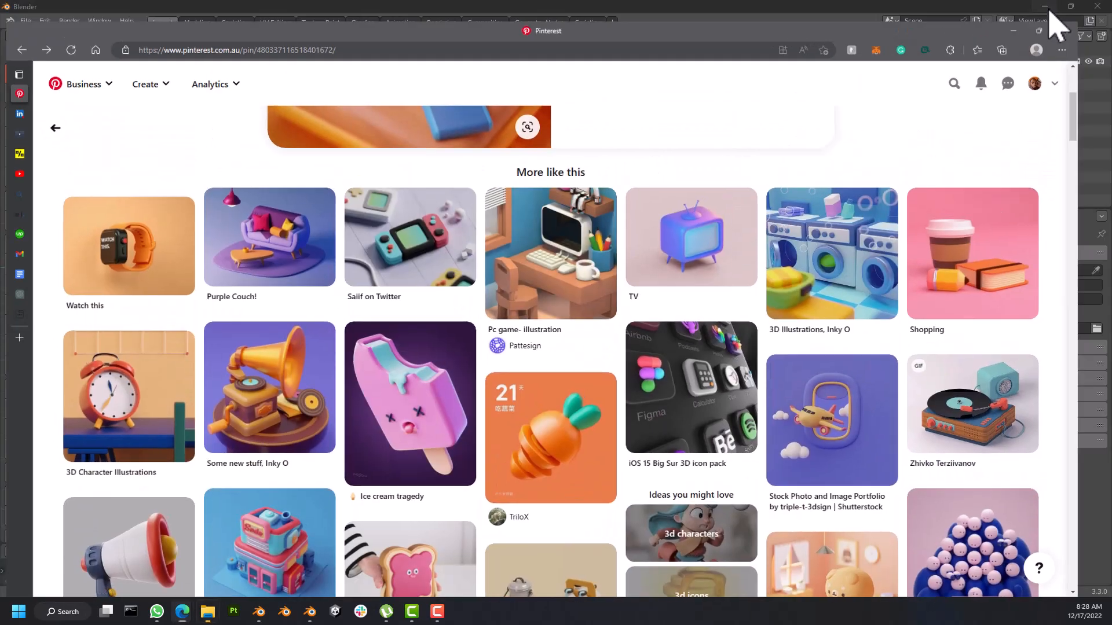
left_click(1049, 12)
mouse_move(542, 330)
middle_mouse_down()
mouse_move(521, 325)
mouse_move(568, 318)
mouse_move(550, 318)
middle_mouse_up()
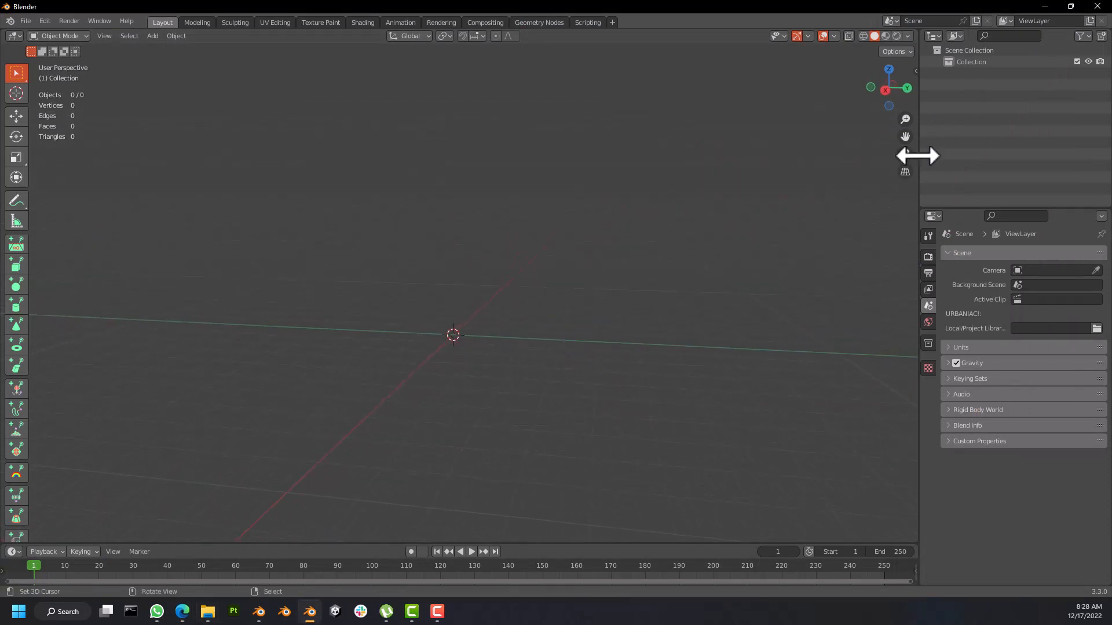
left_click_drag(917, 168, 707, 211)
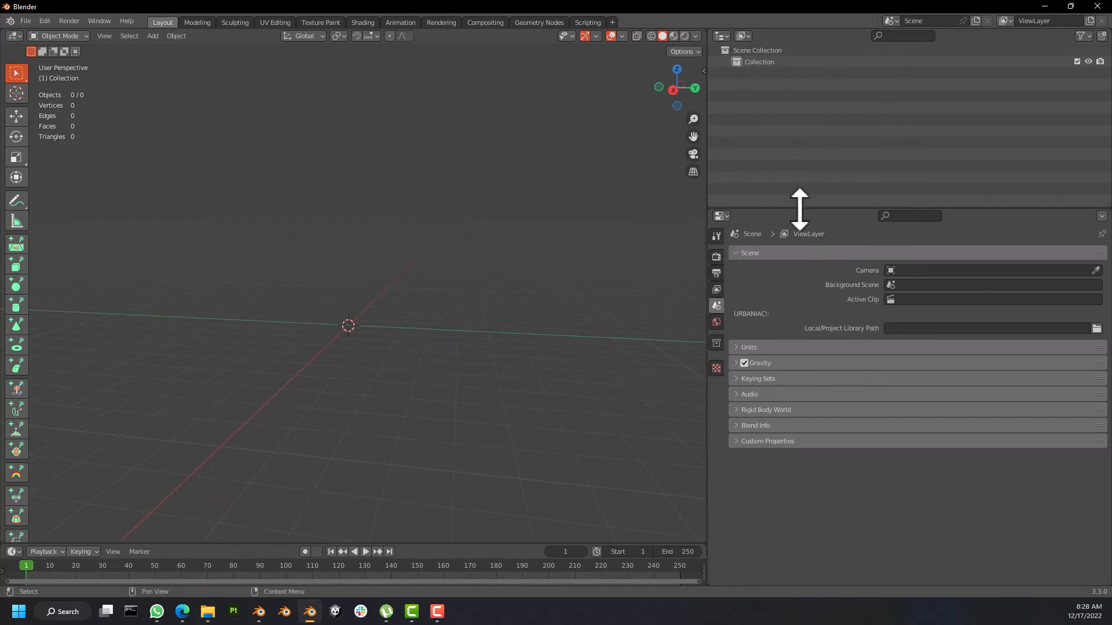
left_click_drag(799, 206, 798, 308)
middle_click_drag(280, 352, 362, 353)
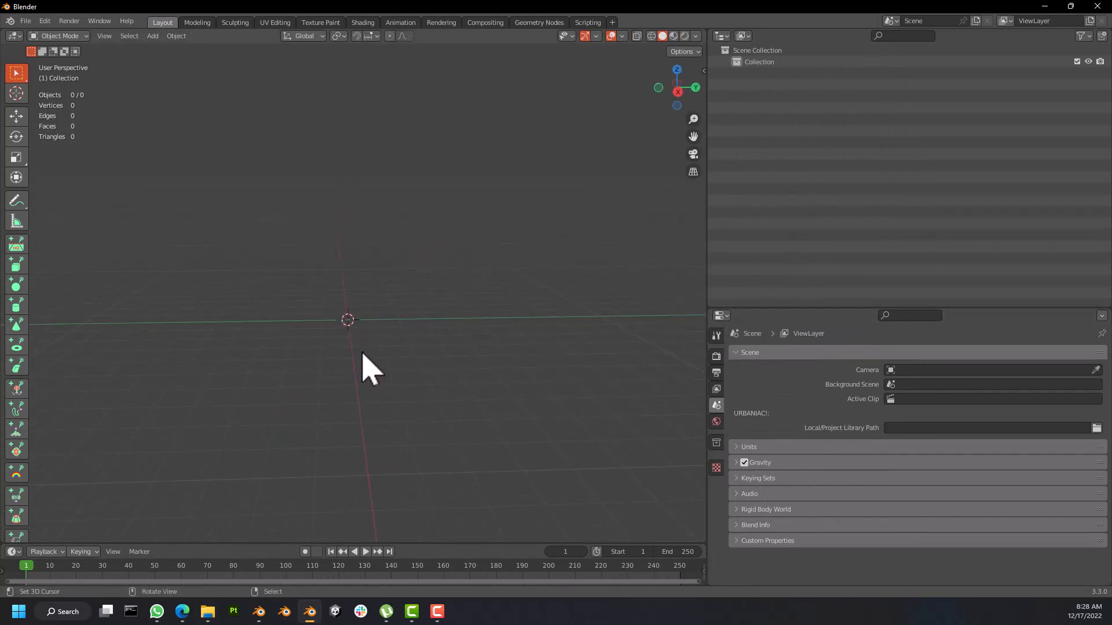
key("shift+a")
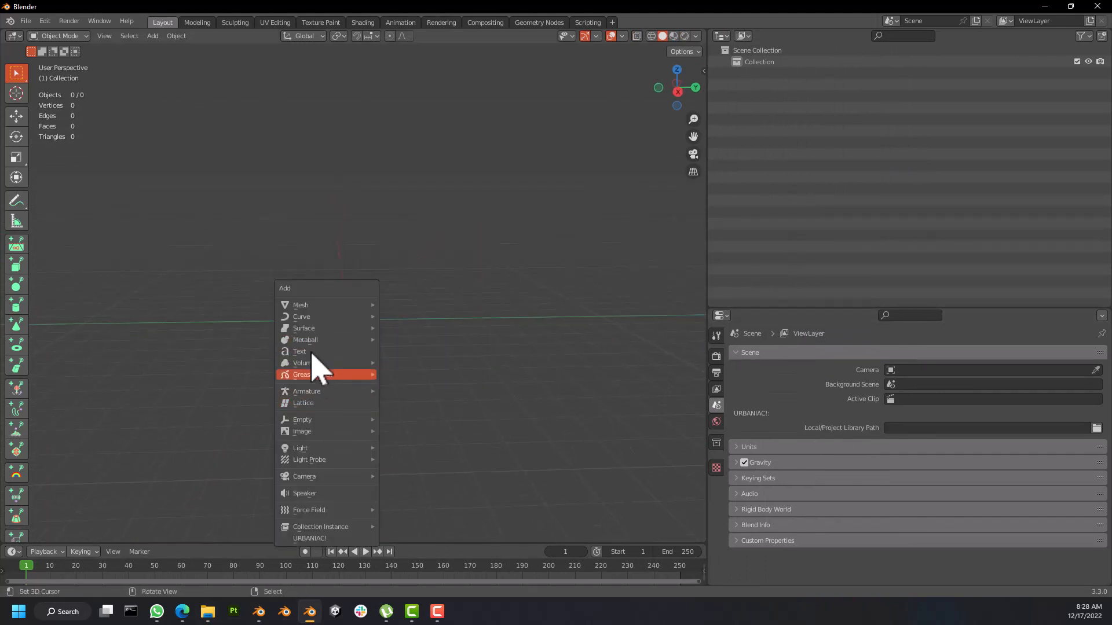
mouse_move(313, 304)
key("Escape")
Step: Add Radio.jpg from the Downloads folder to the scene as a reference image with Align to View enabled
key("shift+a")
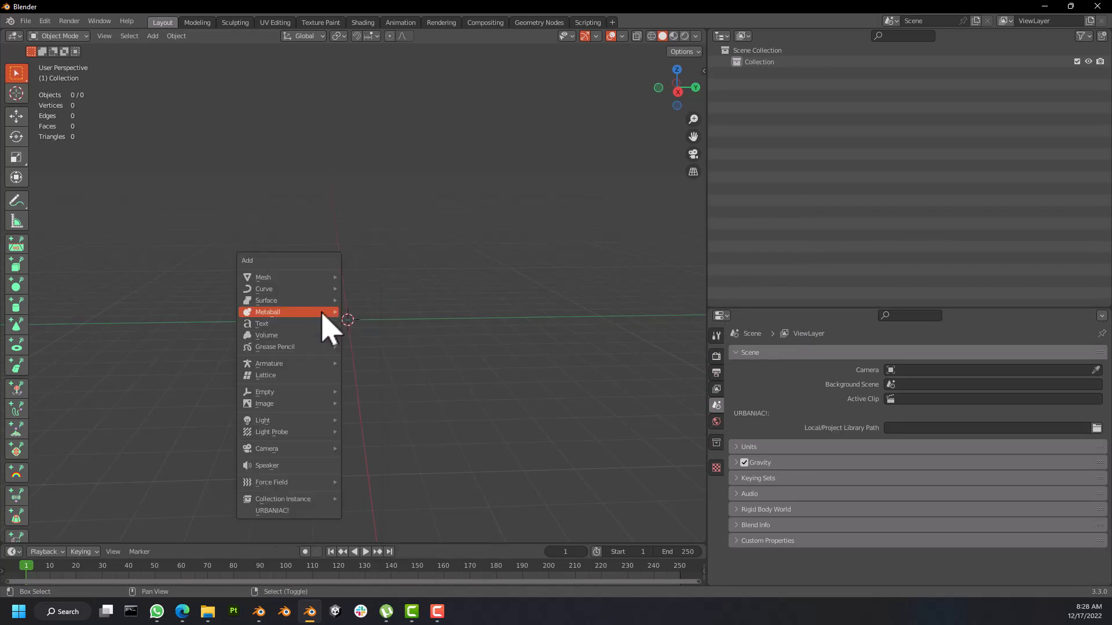
mouse_move(285, 406)
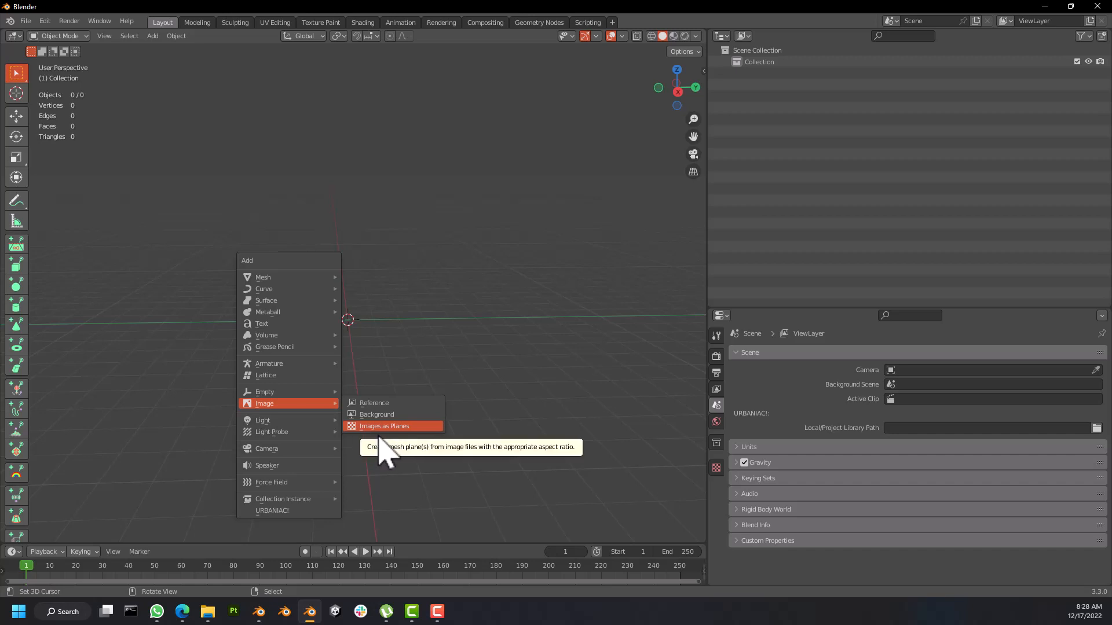
left_click(390, 405)
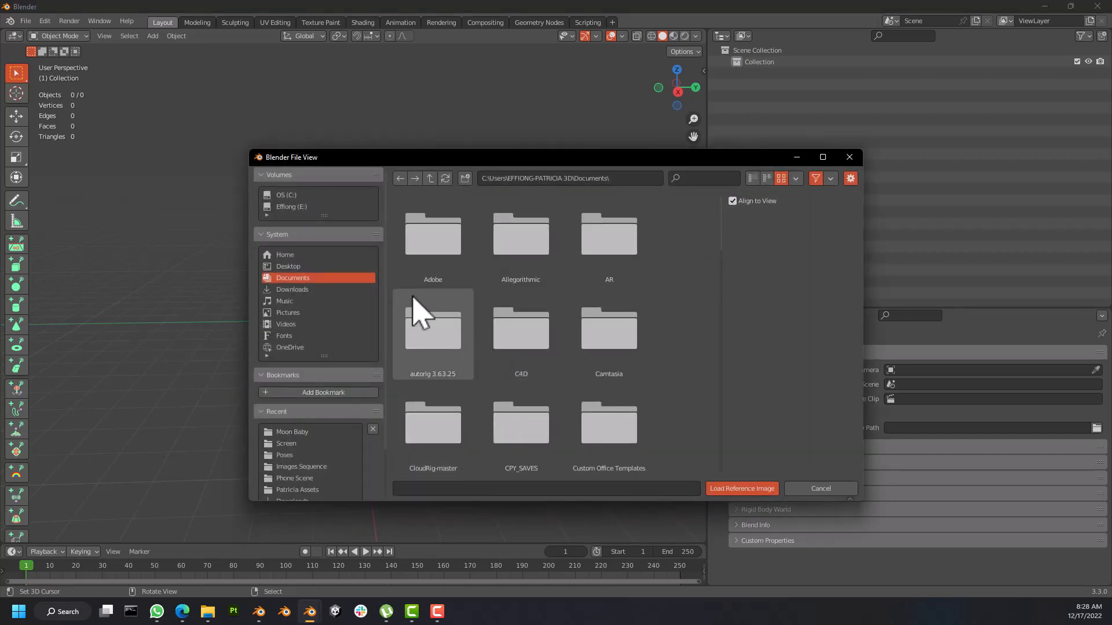
left_click(295, 290)
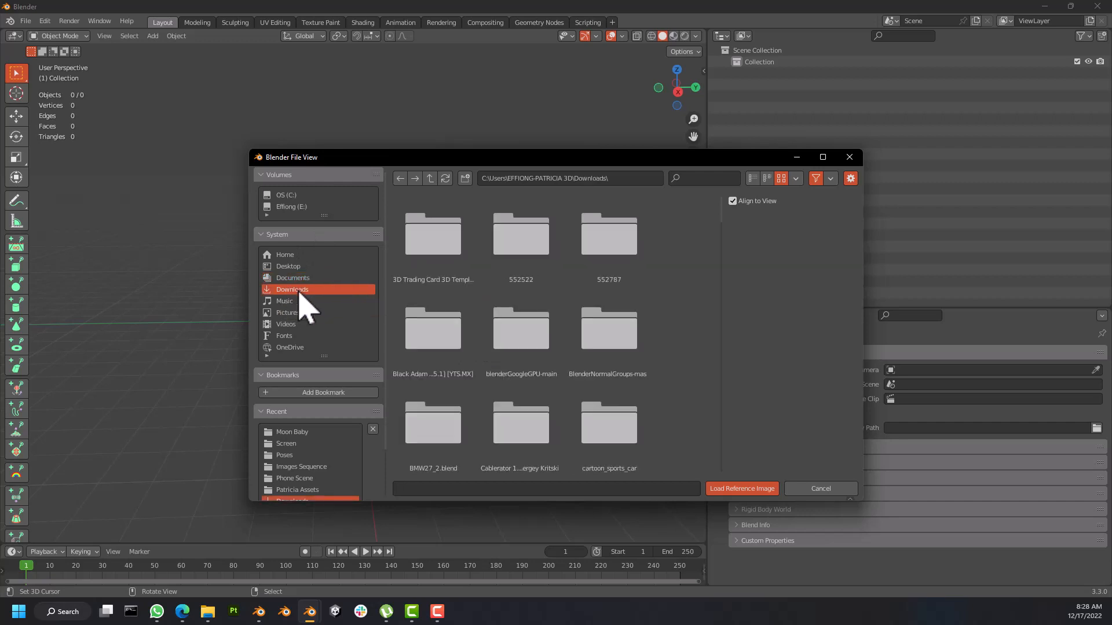
scroll(458, 341, "down", 8)
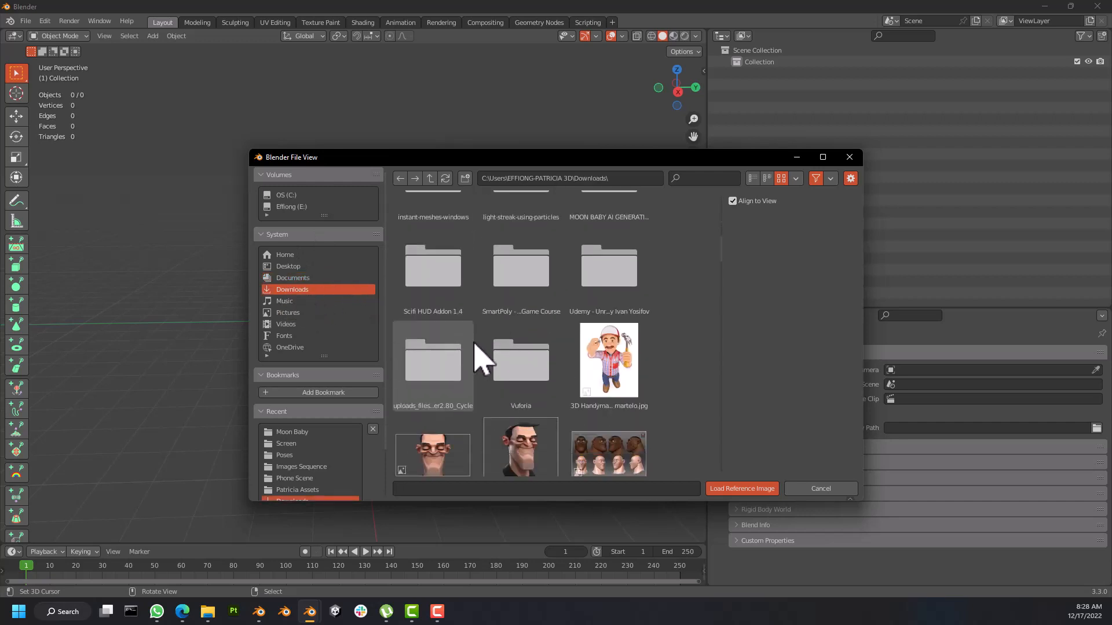
scroll(479, 343, "down", 10)
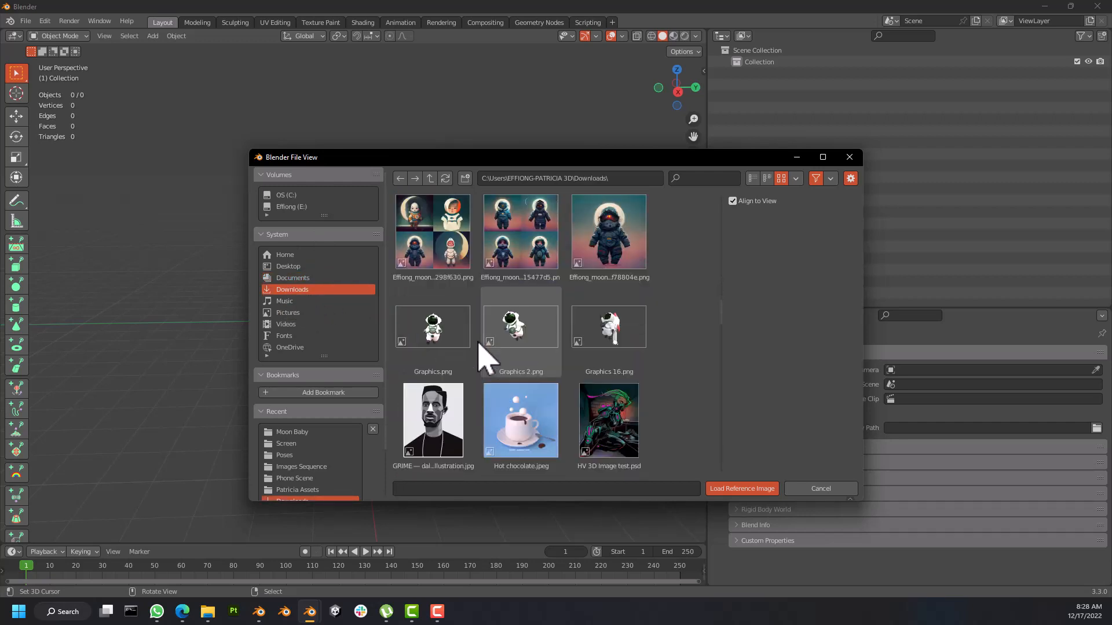
scroll(485, 357, "down", 10)
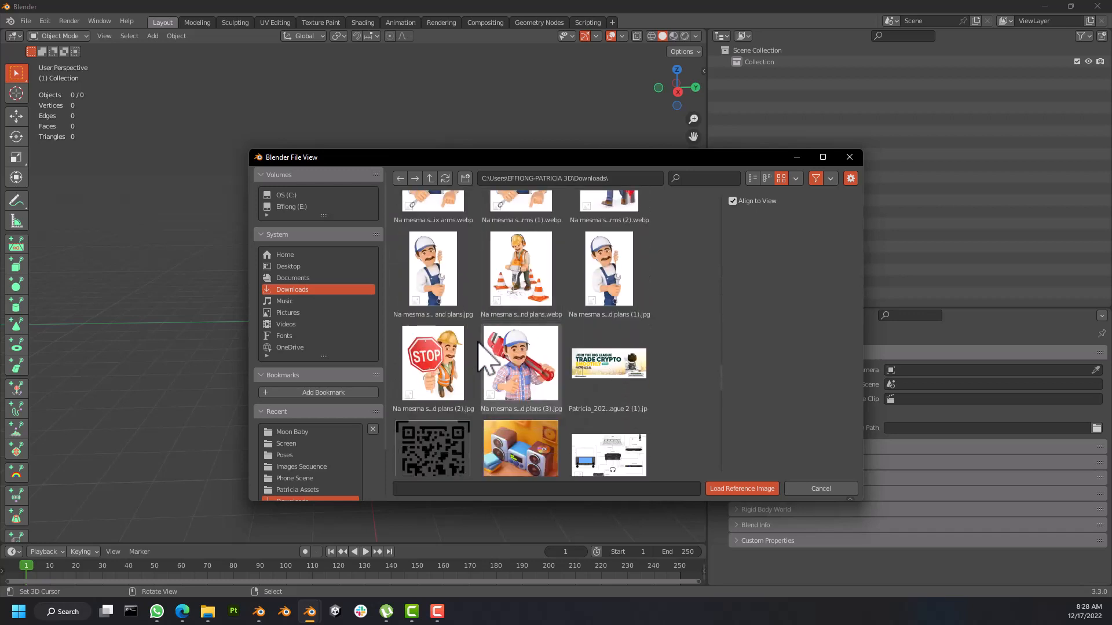
left_click(524, 273)
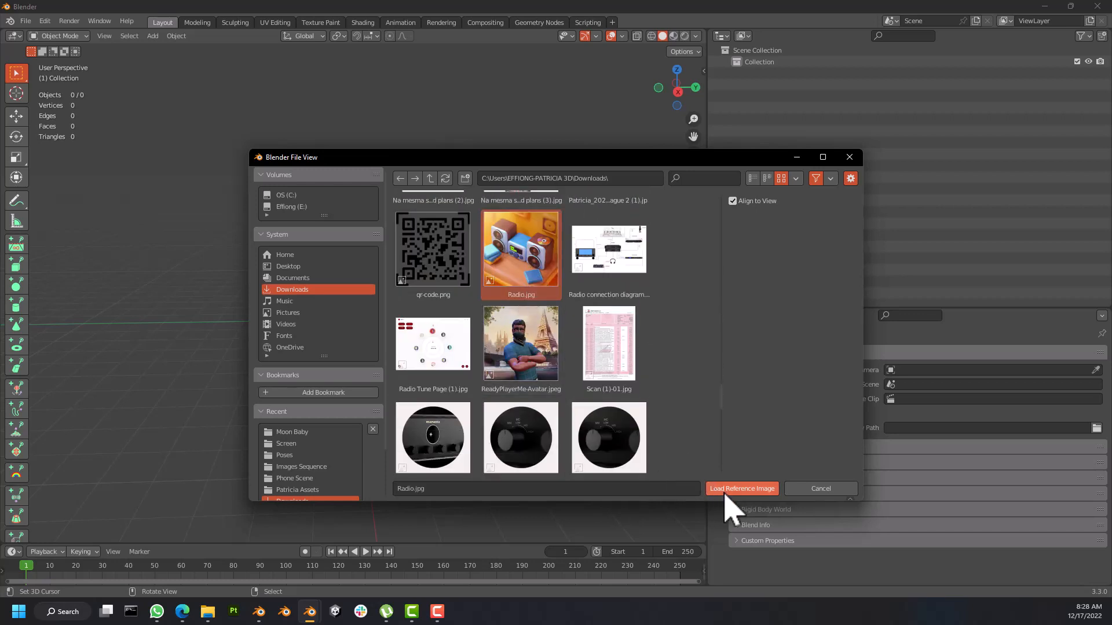
left_click(729, 490)
Step: Clear the rotation of the radio reference image so it lies flat on the grid
middle_click_drag(417, 348, 389, 380)
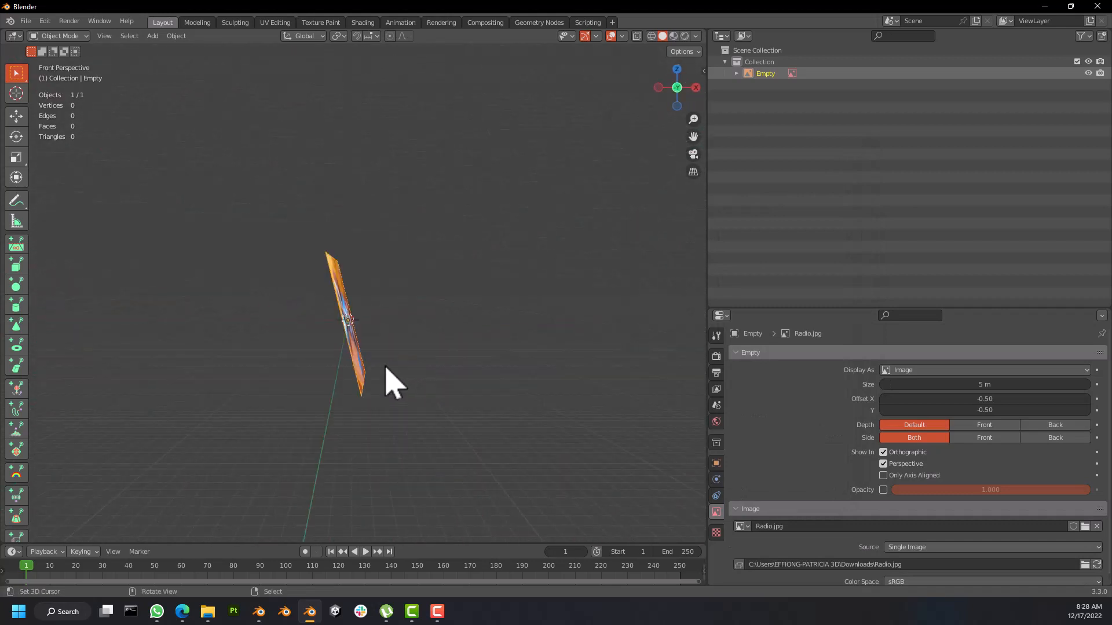
middle_click_drag(379, 342, 352, 312)
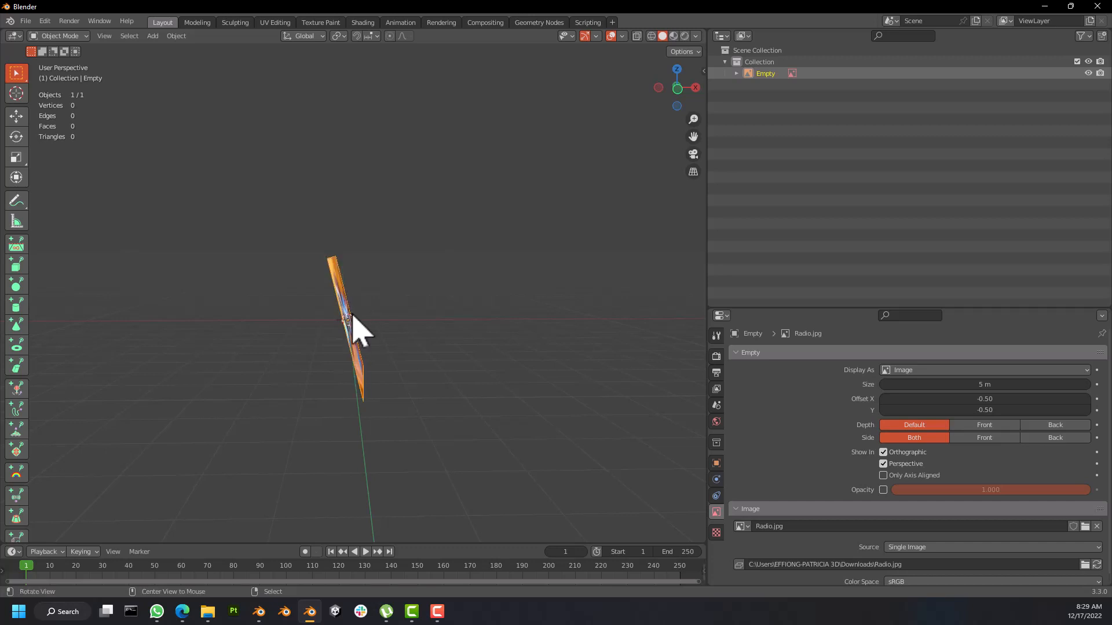
key("alt+r")
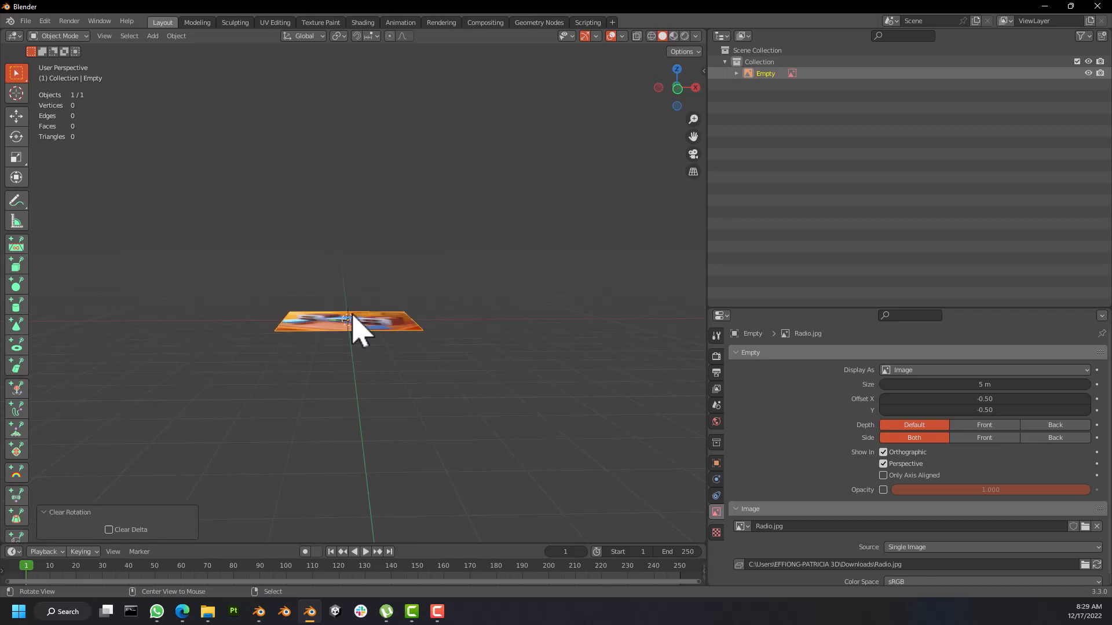
Step: Switch the viewport from perspective to orthographic projection
middle_click_drag(374, 340, 366, 243)
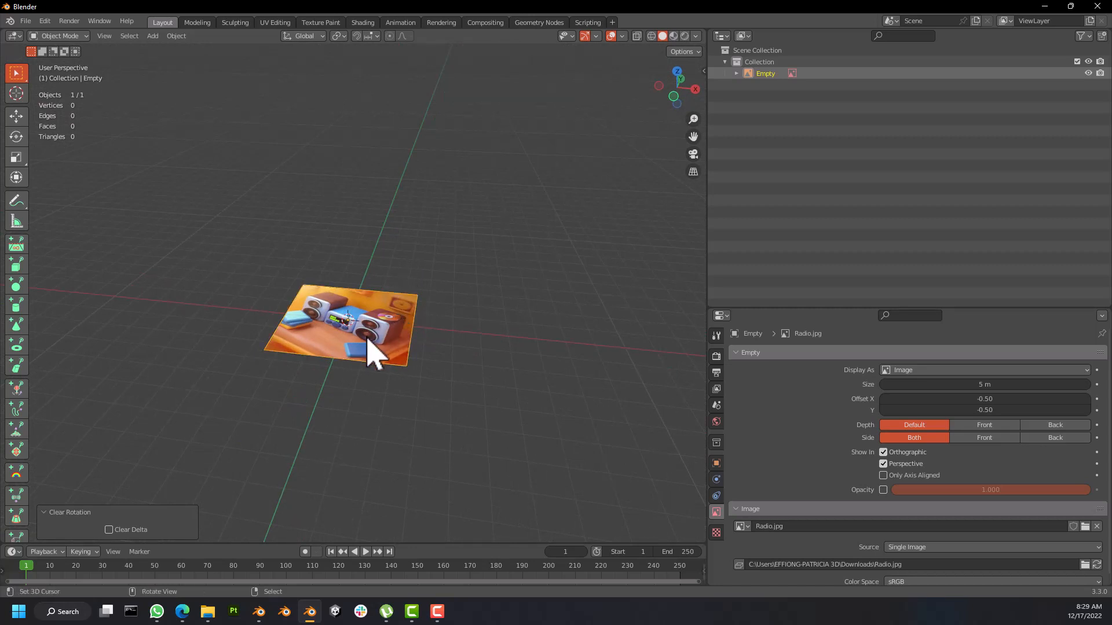
middle_click_drag(405, 340, 368, 365)
key("KP_1")
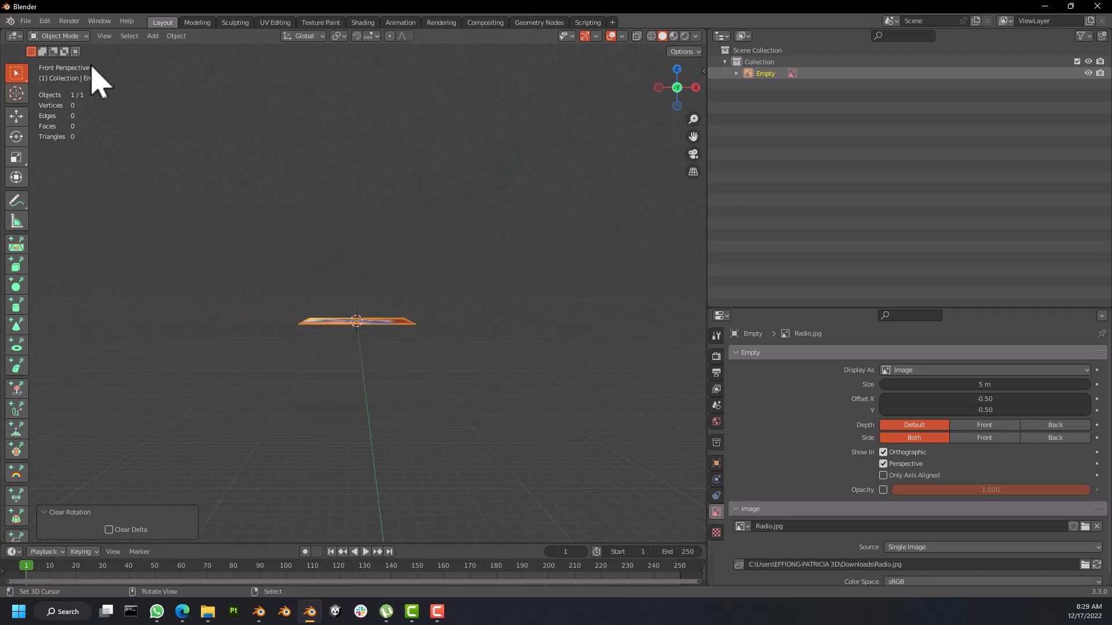
left_click(693, 171)
left_click(693, 172)
left_click(693, 171)
left_click(693, 172)
middle_click_drag(434, 307, 404, 308)
left_click(693, 171)
key("KP_5")
key("KP_5")
key("KP_5")
key("KP_5")
key("KP_5")
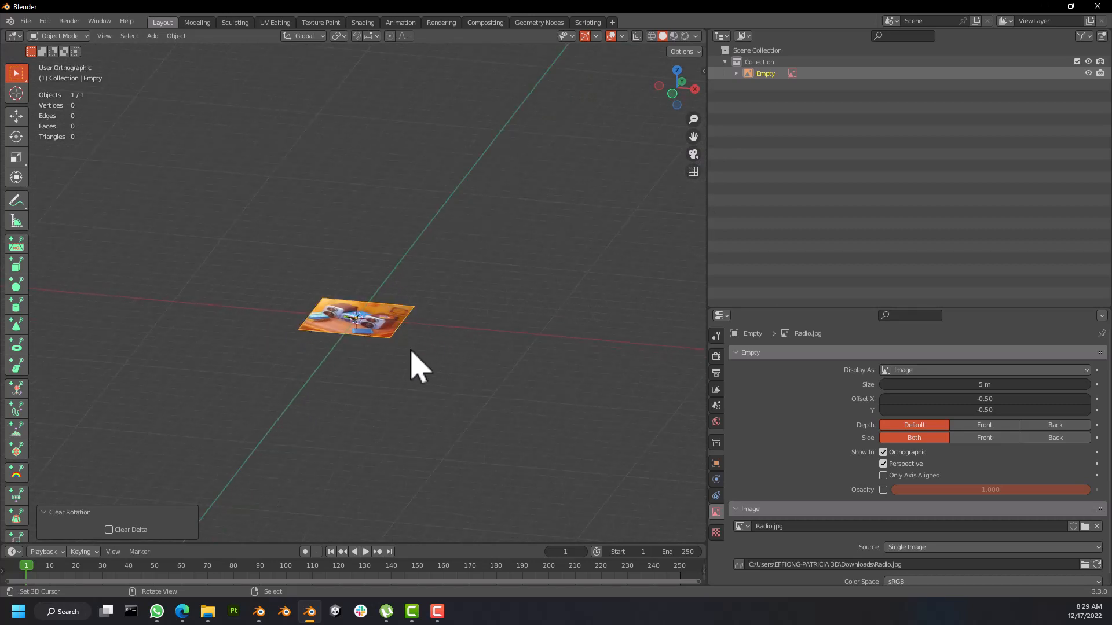
Step: Rotate the radio reference image 90° around the X axis so it stands upright in the front view
key("KP_1")
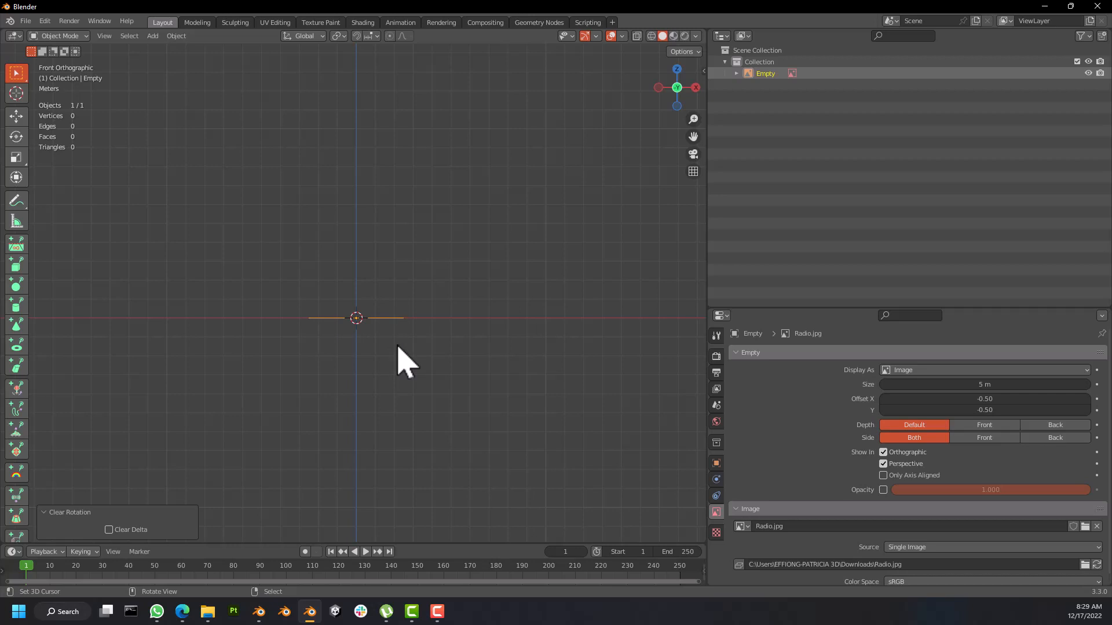
middle_click_drag(397, 346, 405, 427)
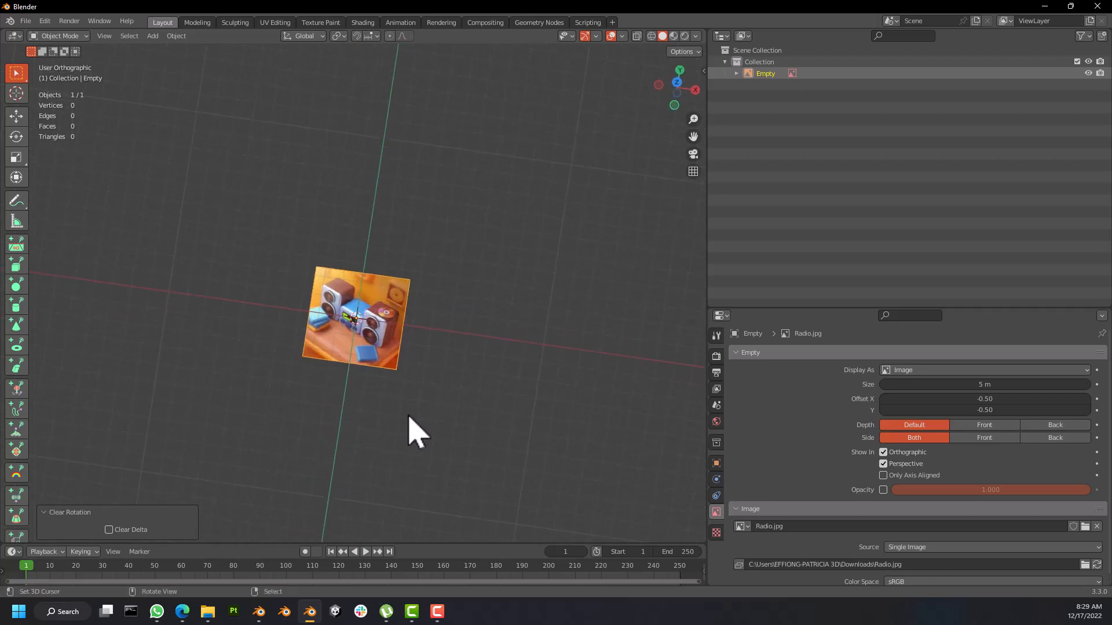
key("KP_7")
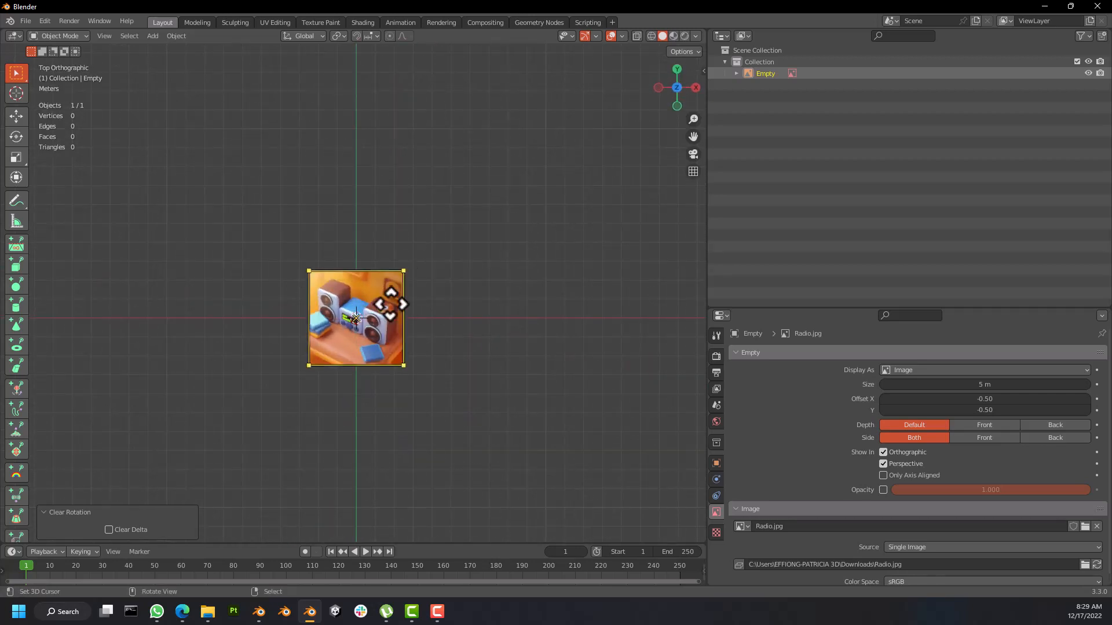
key("KP_1")
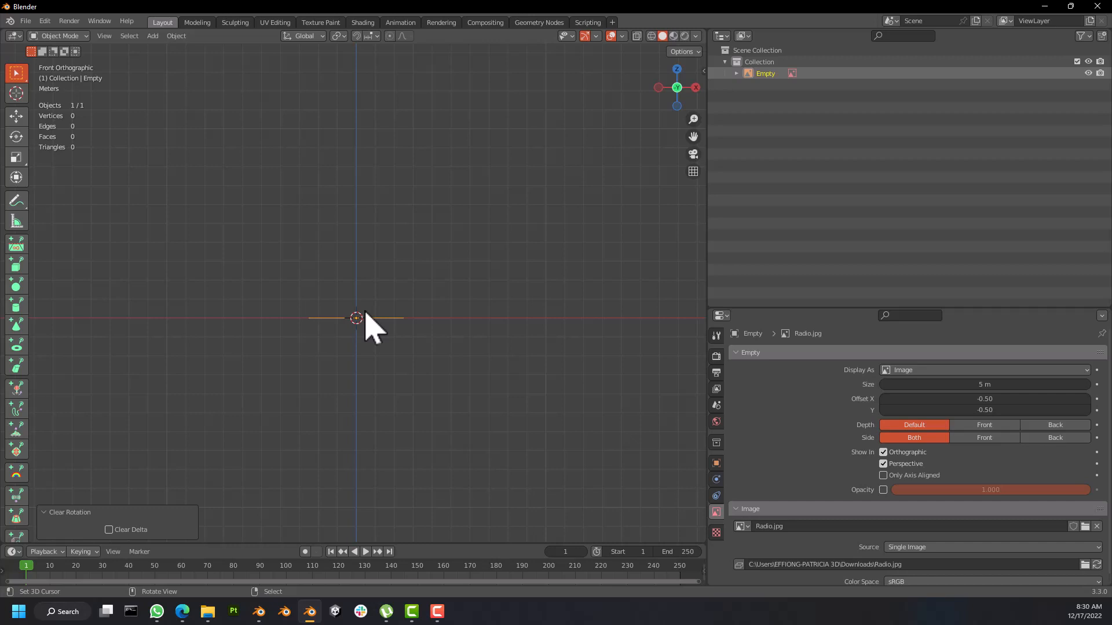
key("r")
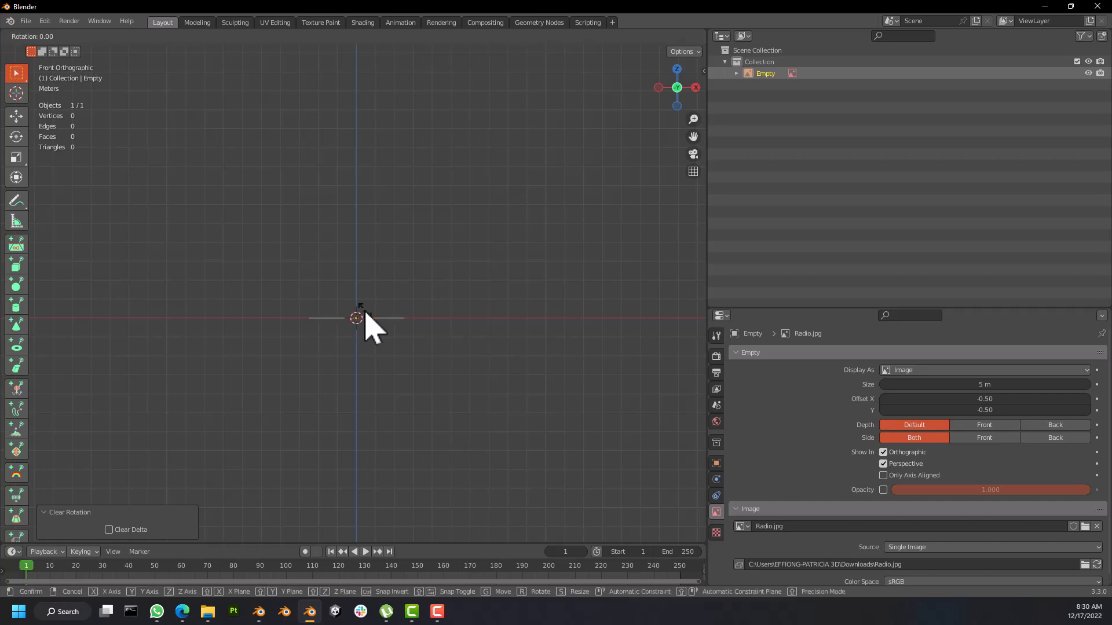
type("x")
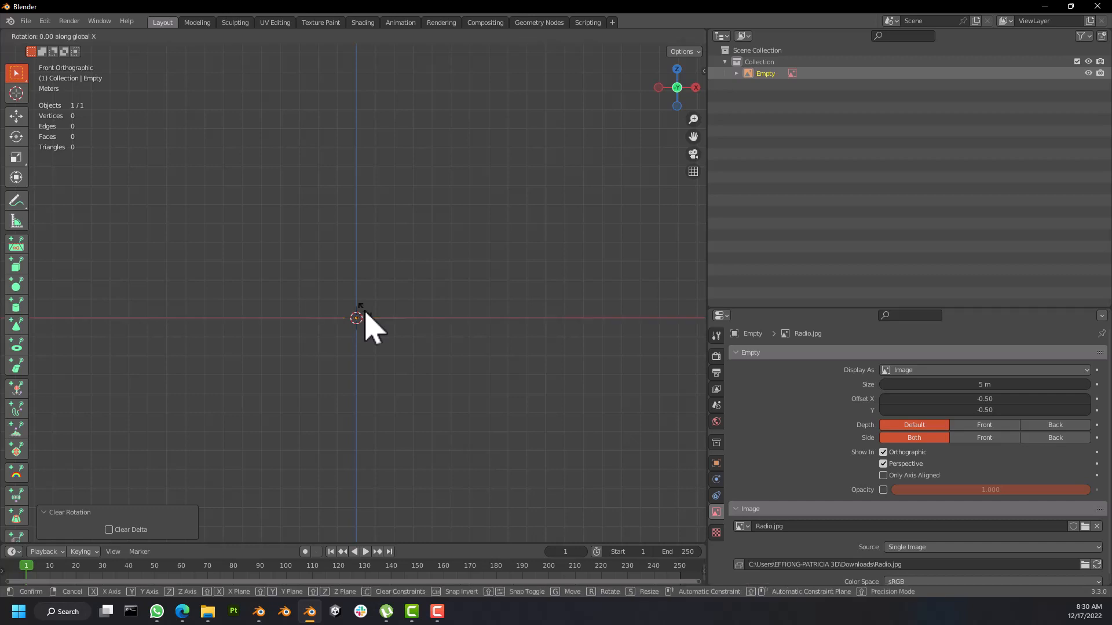
type("90")
key("Return")
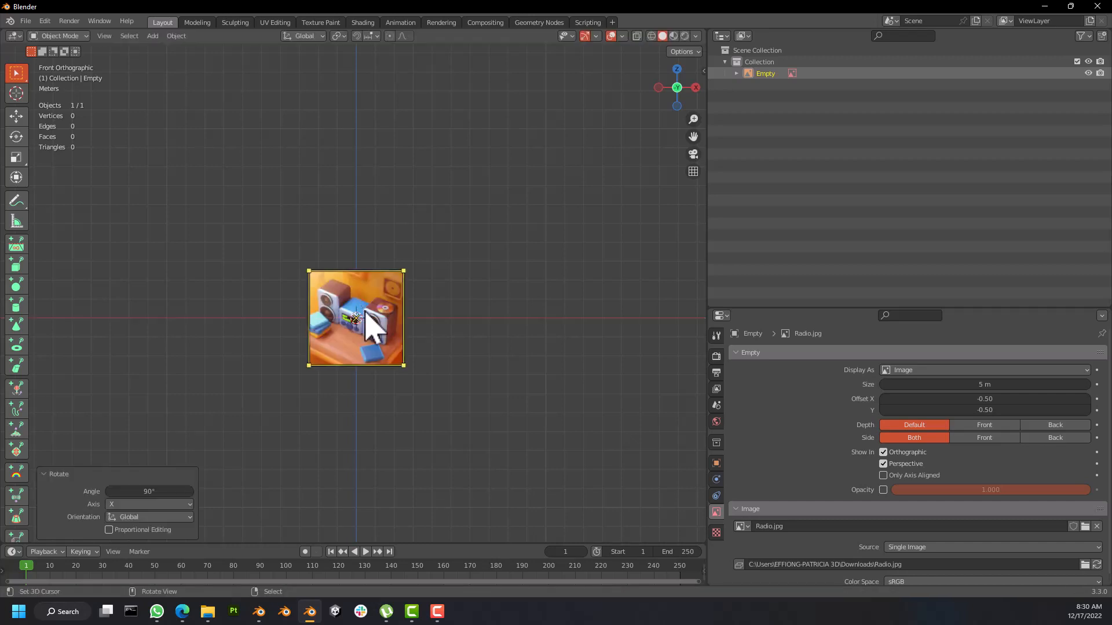
Step: Examine the upright radio reference image in front view, up close and from a distance
scroll(388, 338, "up", 4)
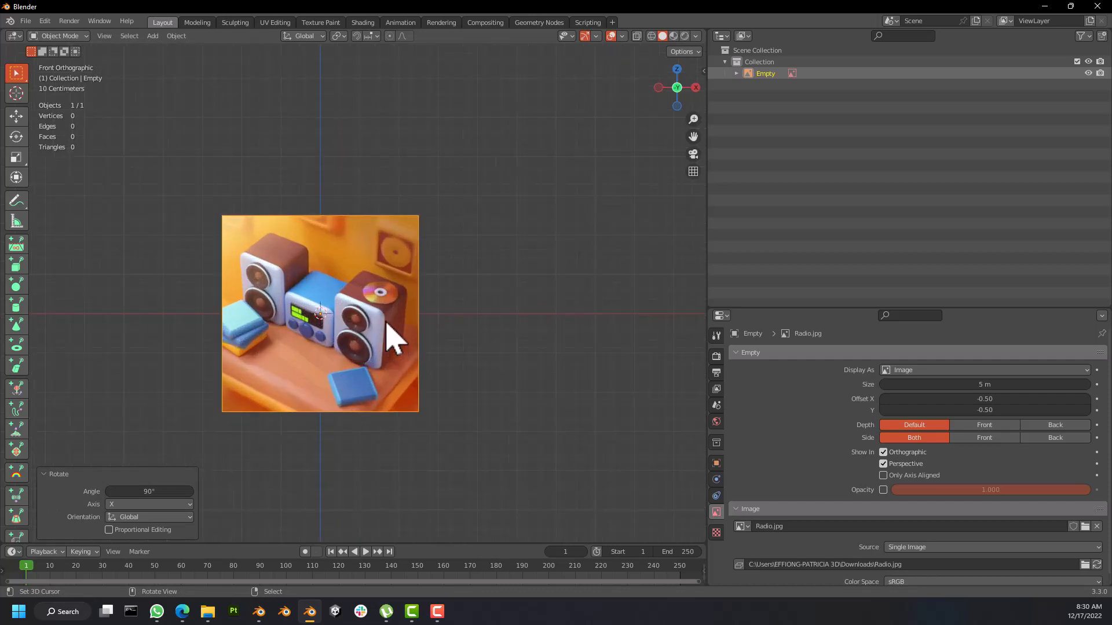
scroll(325, 304, "down", 2)
mouse_move(325, 304)
middle_mouse_down()
mouse_move(301, 330)
mouse_move(345, 348)
mouse_move(469, 340)
mouse_move(345, 312)
middle_mouse_up()
scroll(343, 313, "up", 2)
key("KP_1")
scroll(345, 316, "up", 4)
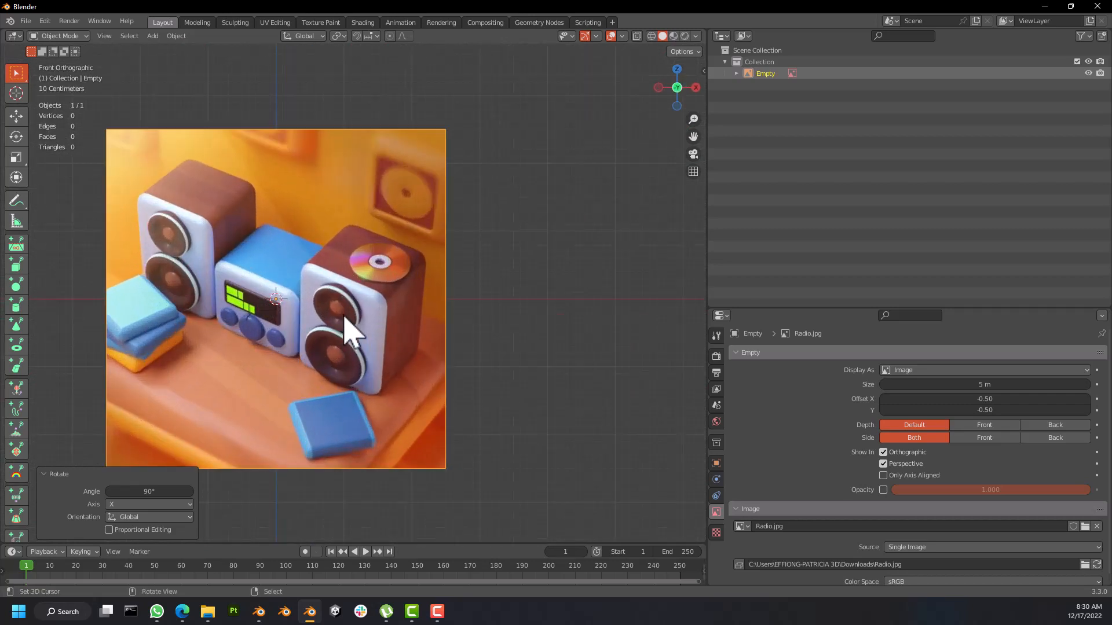
scroll(345, 316, "down", 4)
scroll(350, 332, "up", 3)
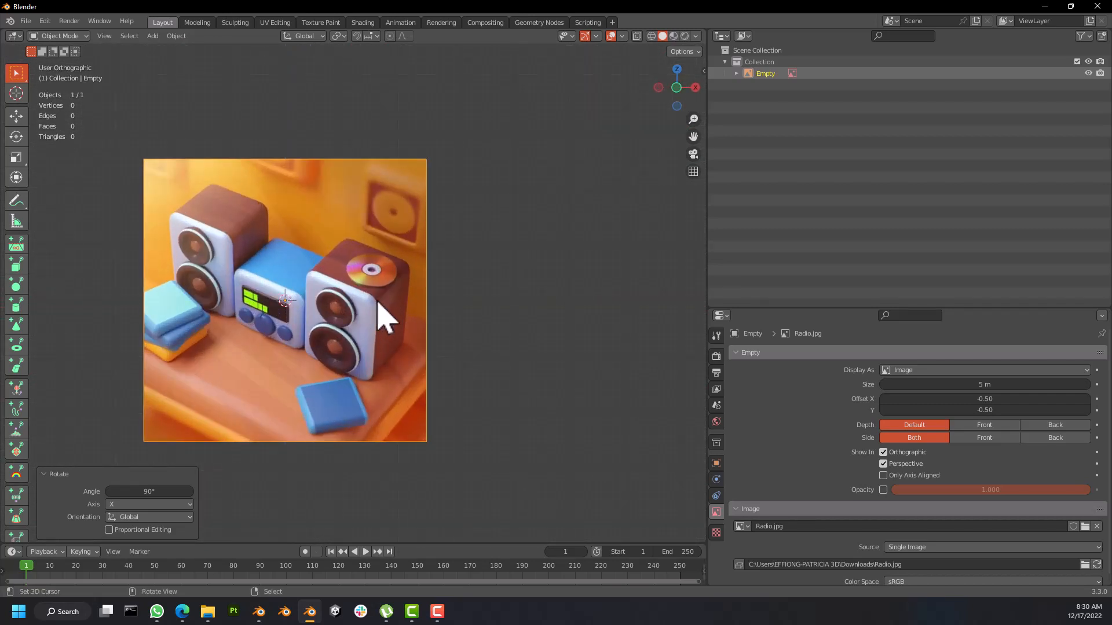
mouse_move(380, 312)
middle_mouse_down()
mouse_move(269, 335)
mouse_move(375, 364)
mouse_move(432, 348)
mouse_move(223, 323)
mouse_move(385, 335)
mouse_move(377, 314)
middle_mouse_up()
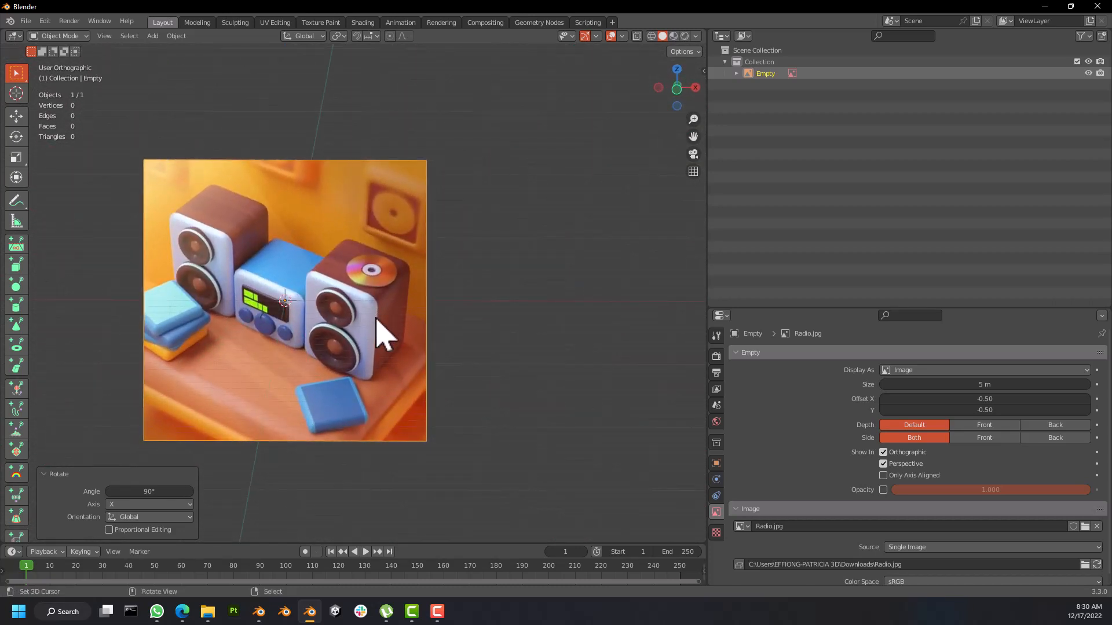
key("KP_1")
scroll(383, 324, "down", 4)
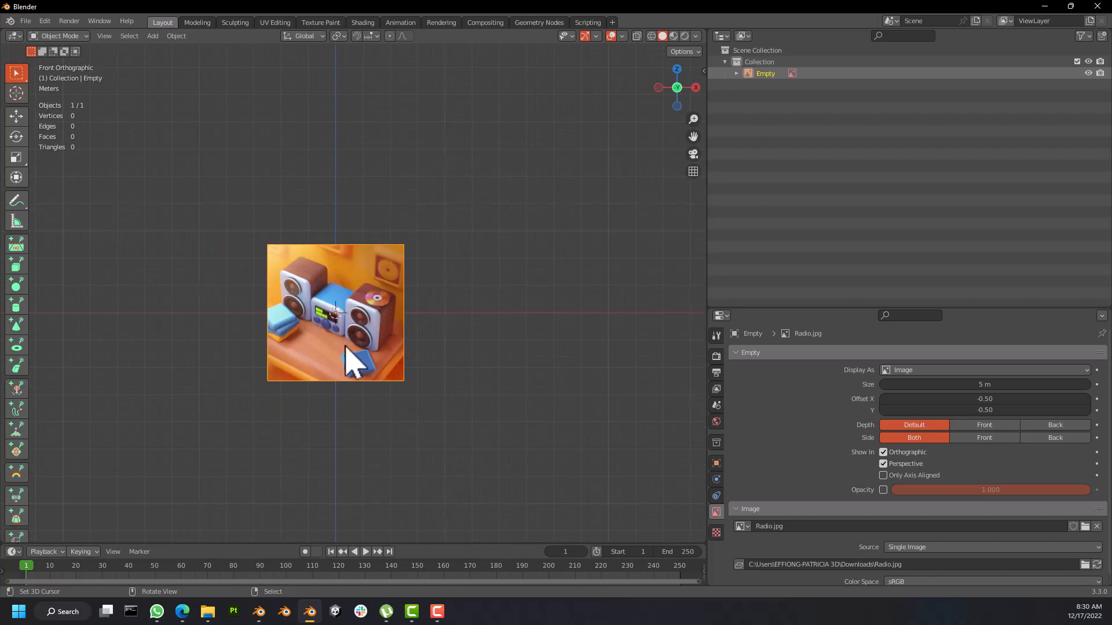
scroll(313, 350, "up", 3)
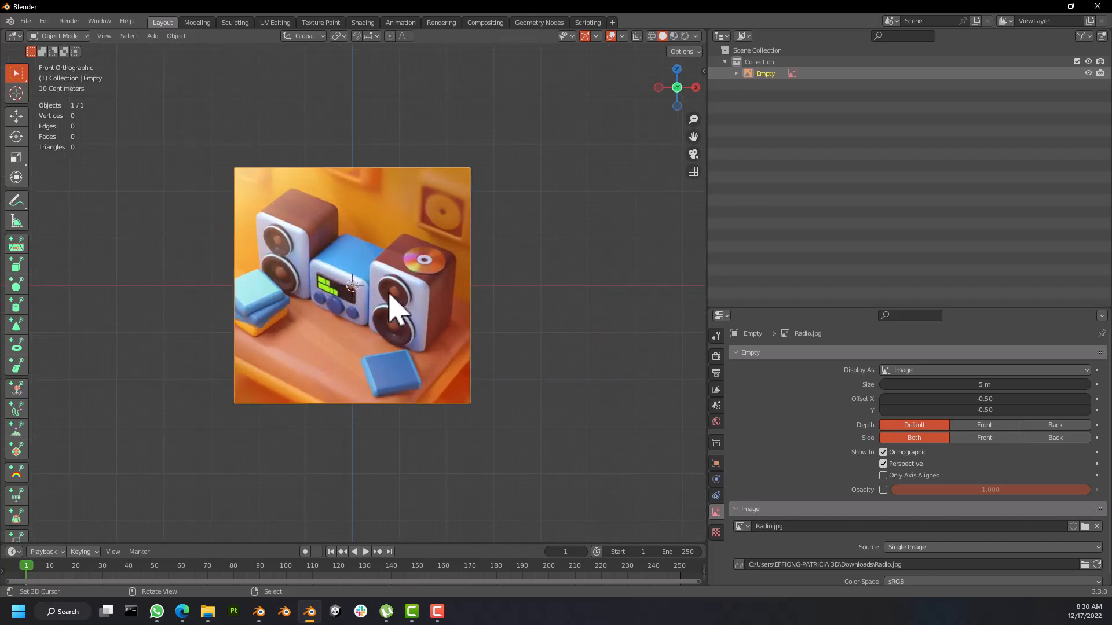
Step: Move the radio reference image back along the global Y axis by about 20 m
middle_click_drag(396, 307, 324, 340)
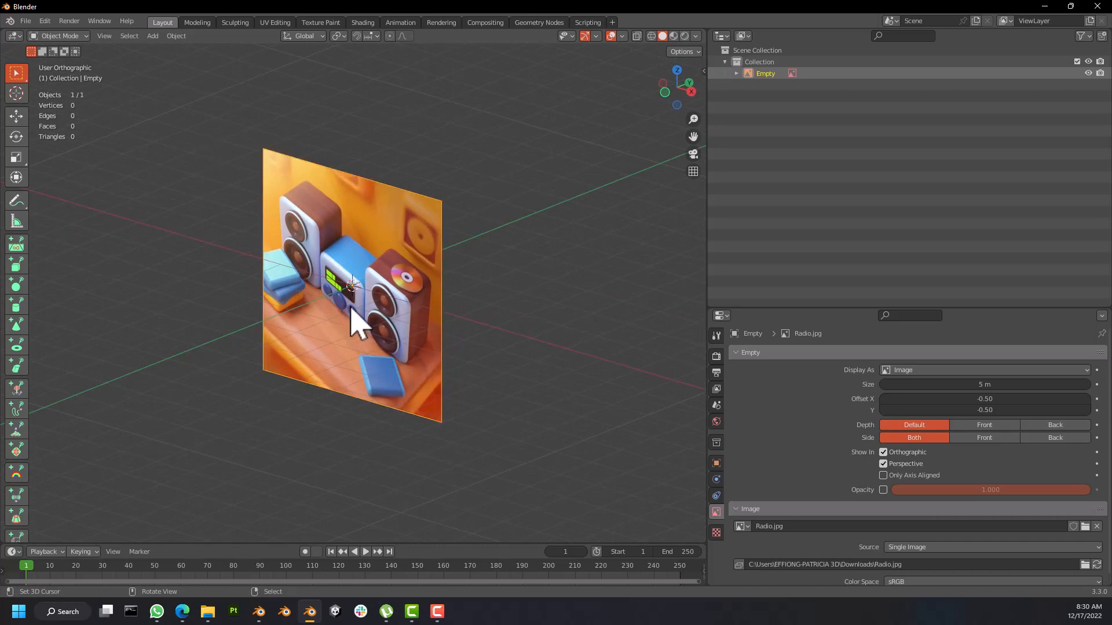
scroll(310, 283, "down", 5)
key("g")
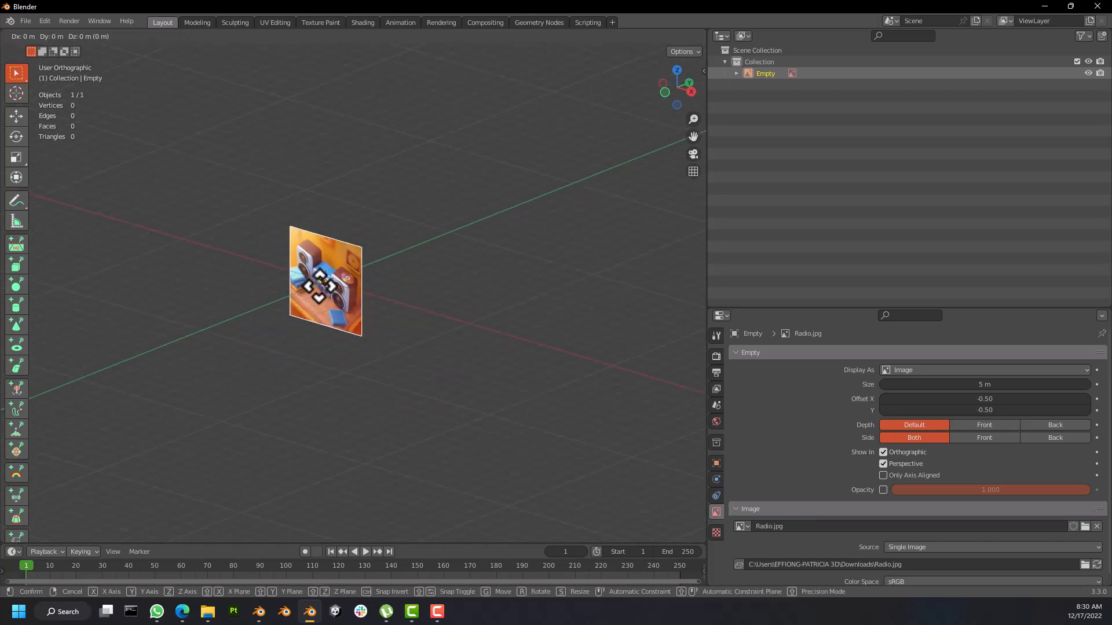
key("y")
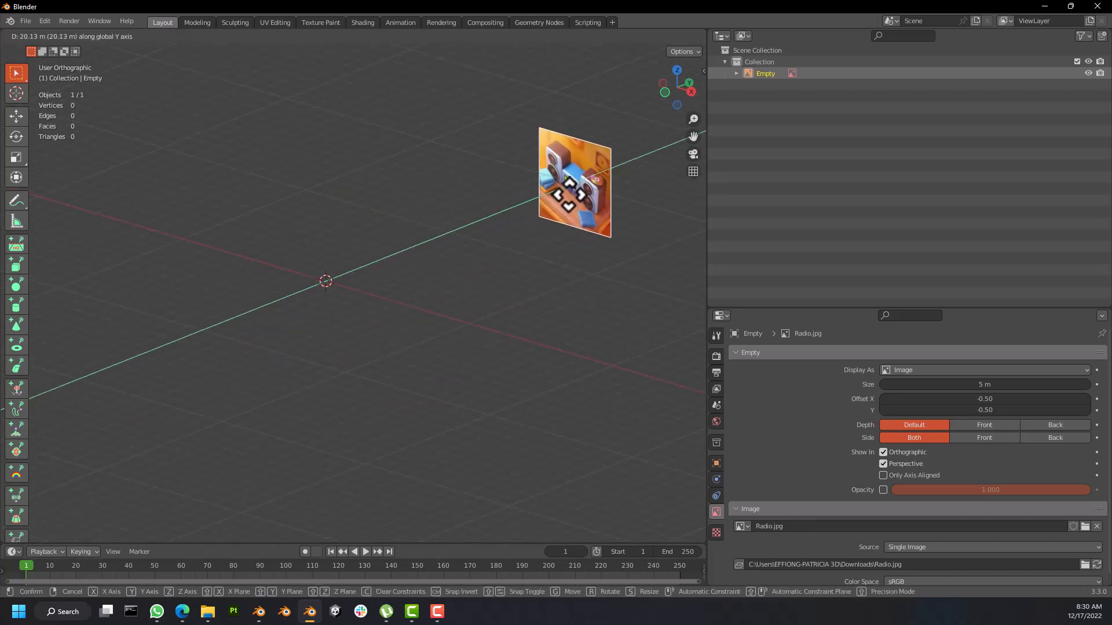
left_click(571, 194)
Step: Delete the radio reference image from the scene
middle_click_drag(572, 194, 377, 336)
scroll(524, 270, "up", 2)
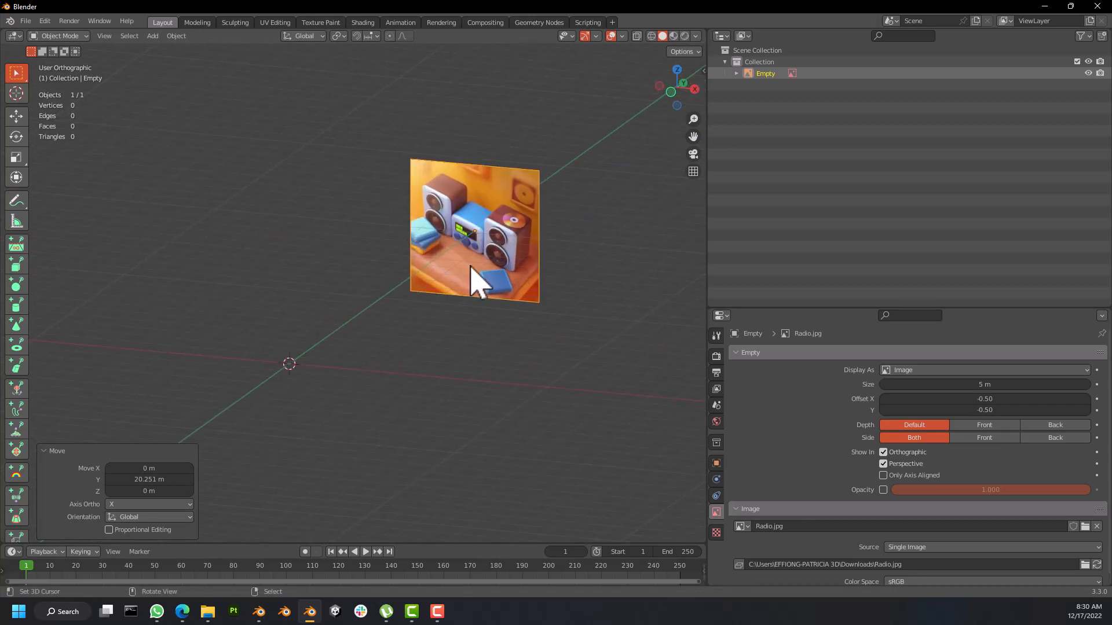
key("x")
left_click(436, 318)
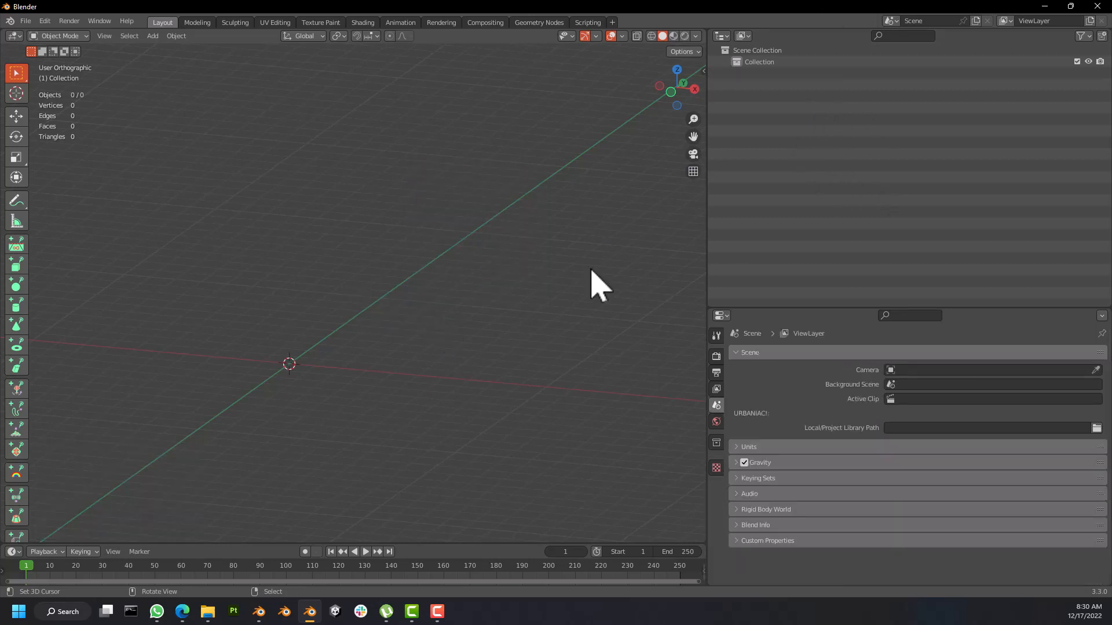
Step: Change the Outliner area into an Image Editor
left_click(721, 37)
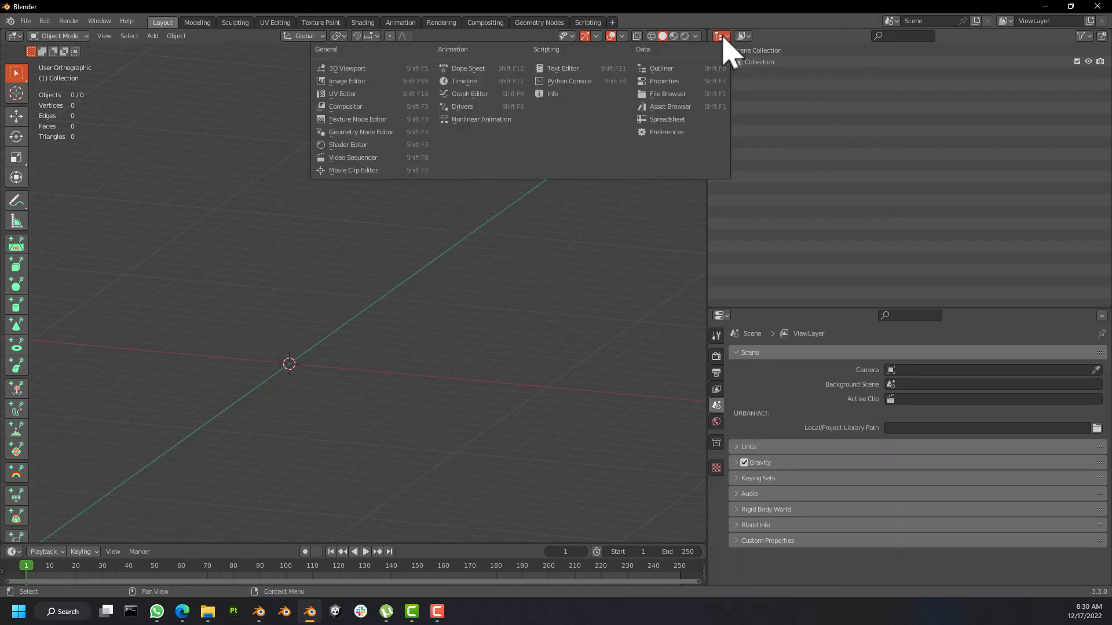
left_click(350, 82)
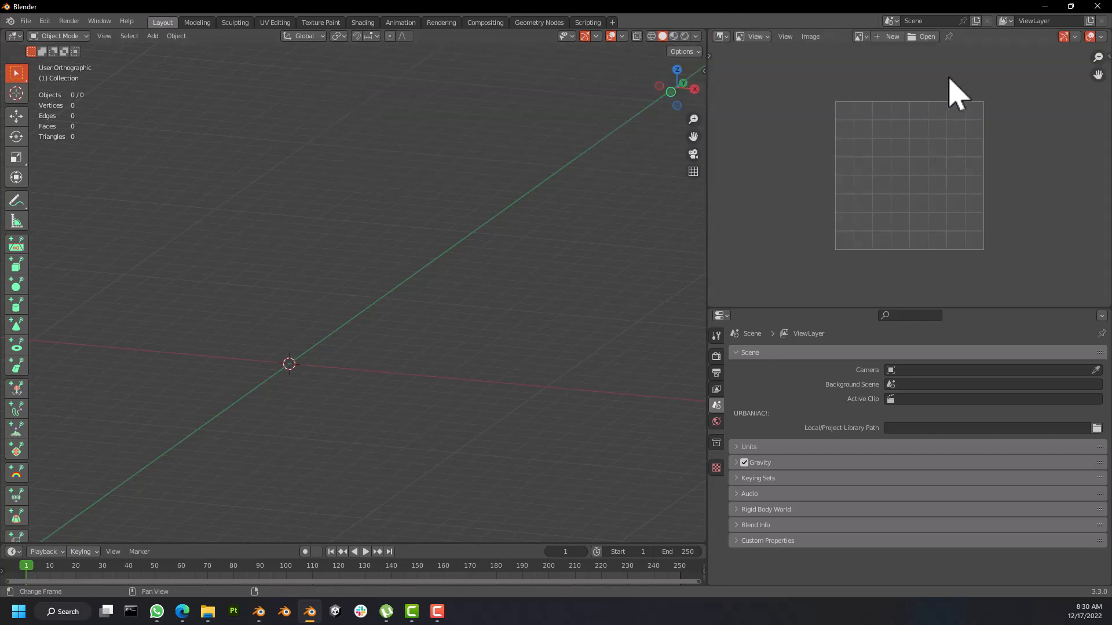
Step: Open Radio.jpg from the Downloads folder in the Image Editor and frame it to fill the area
left_click(927, 36)
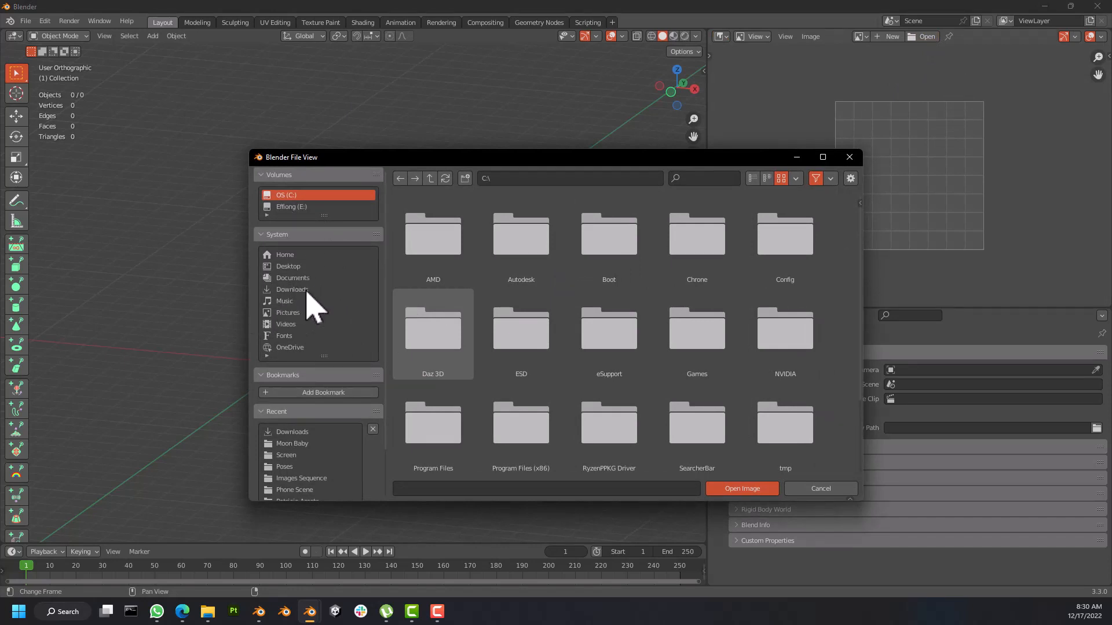
key("Escape")
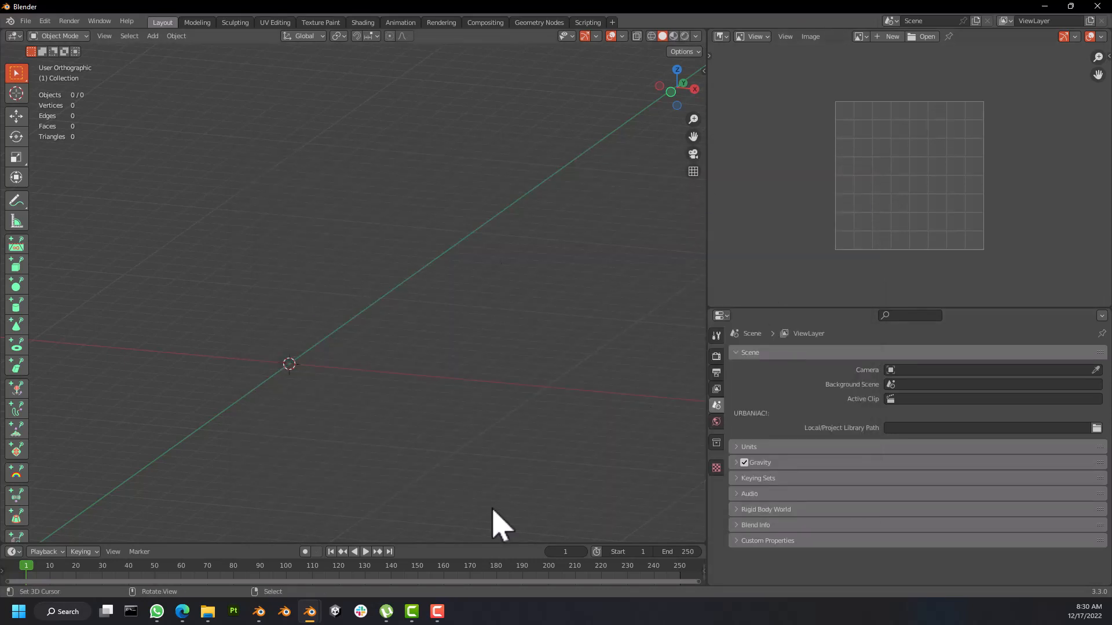
left_click(311, 614)
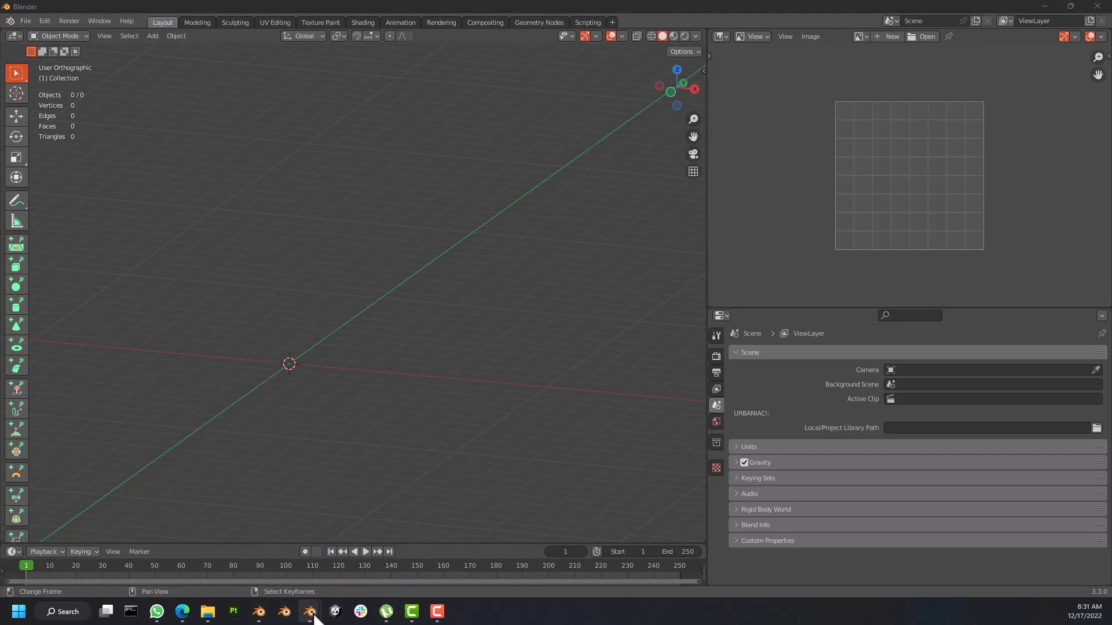
mouse_move(313, 618)
left_click(285, 565)
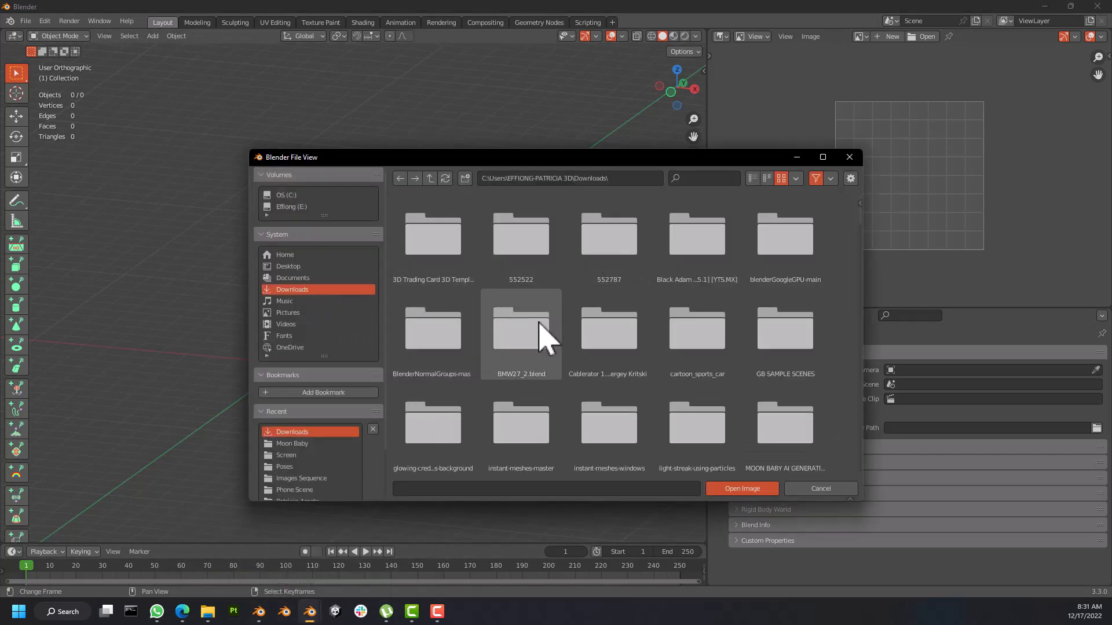
scroll(614, 348, "down", 10)
scroll(618, 405, "down", 15)
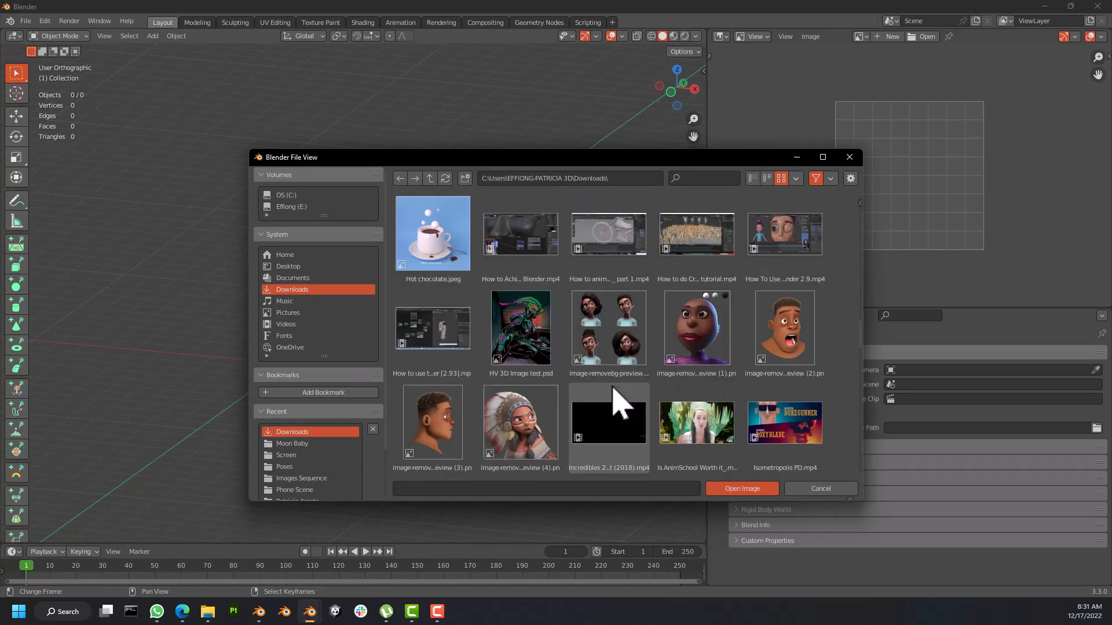
scroll(612, 408, "down", 8)
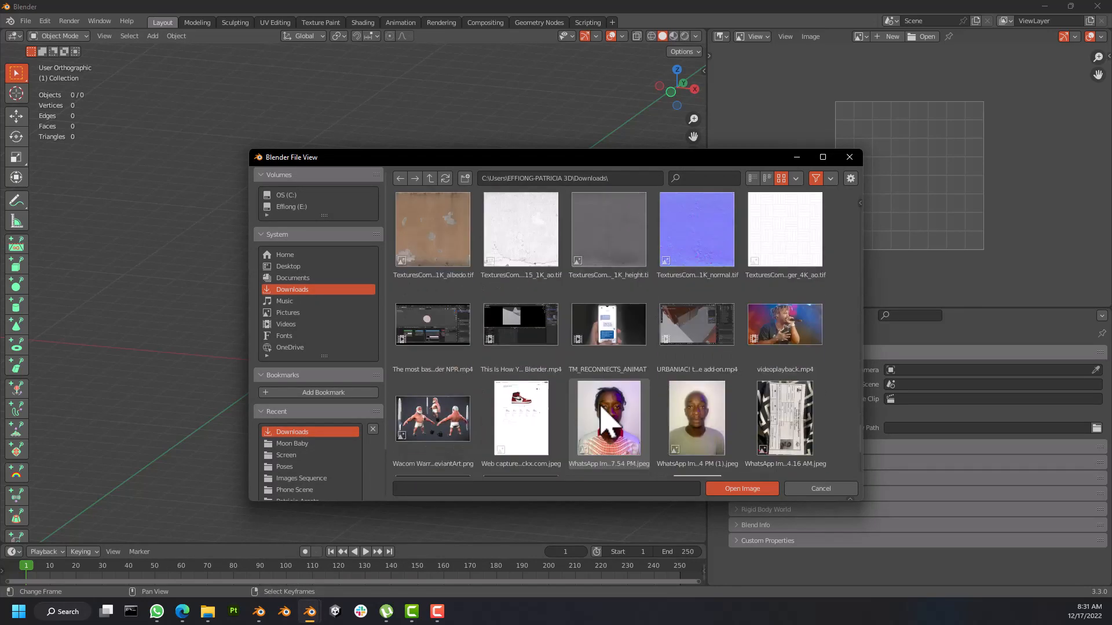
scroll(596, 399, "up", 15)
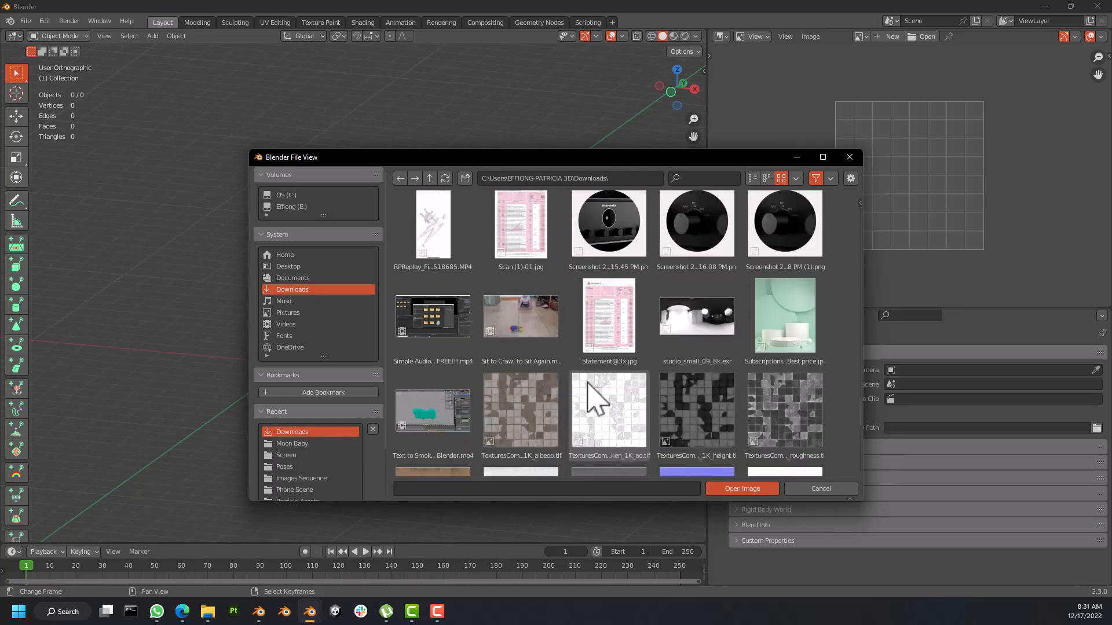
scroll(637, 376, "up", 2)
left_click(697, 362)
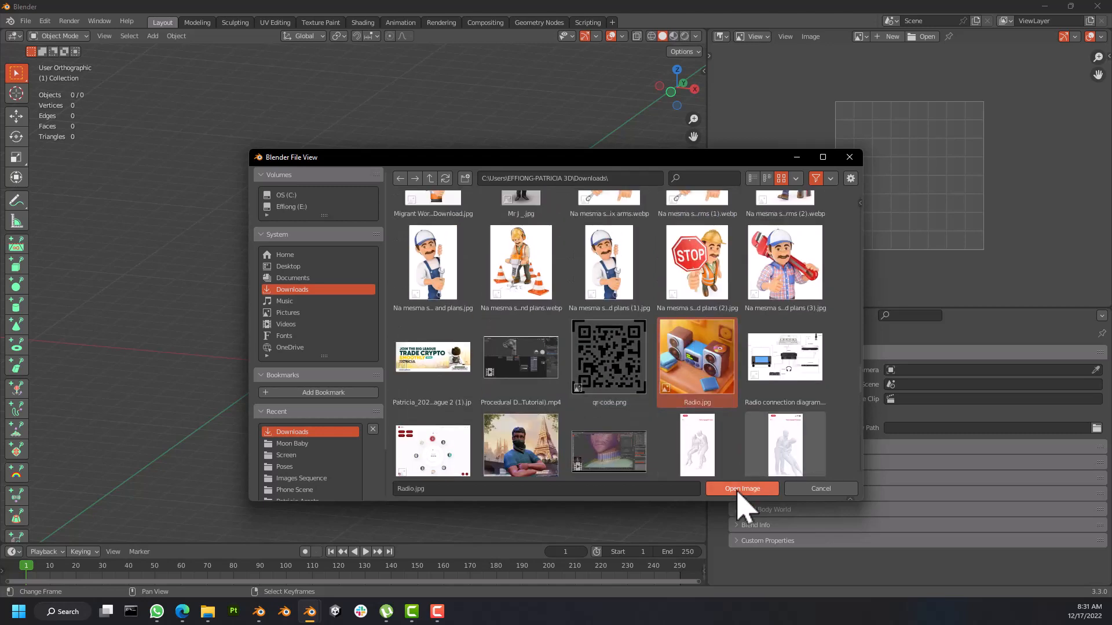
left_click(742, 488)
scroll(903, 209, "down", 3)
scroll(926, 194, "up", 2)
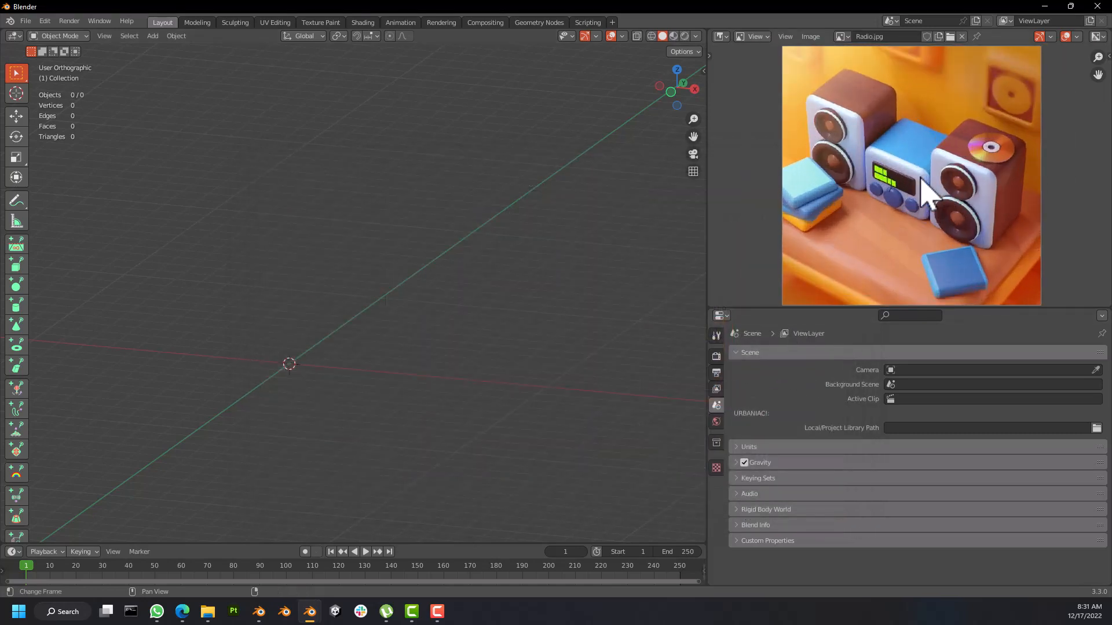
scroll(956, 186, "down", 1)
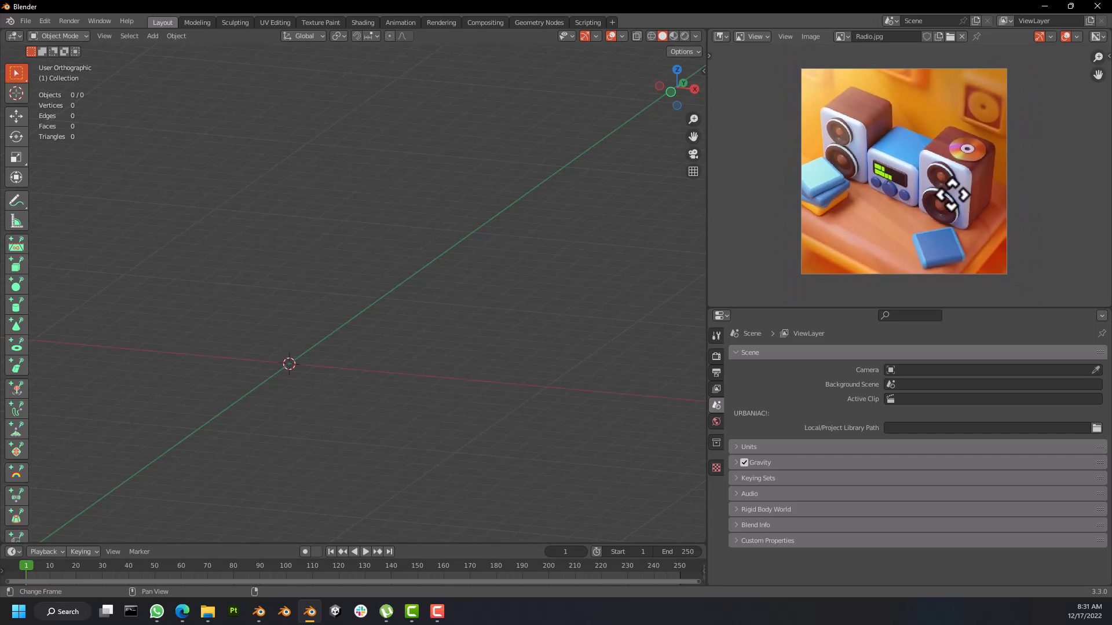
scroll(957, 200, "up", 5)
scroll(956, 202, "down", 5)
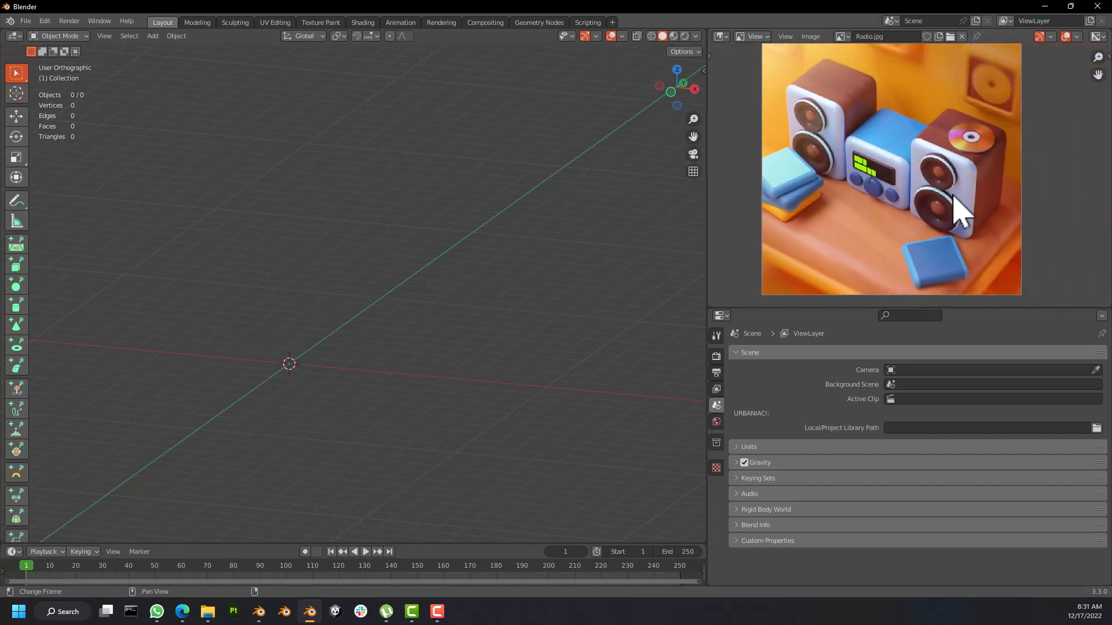
scroll(948, 194, "up", 1)
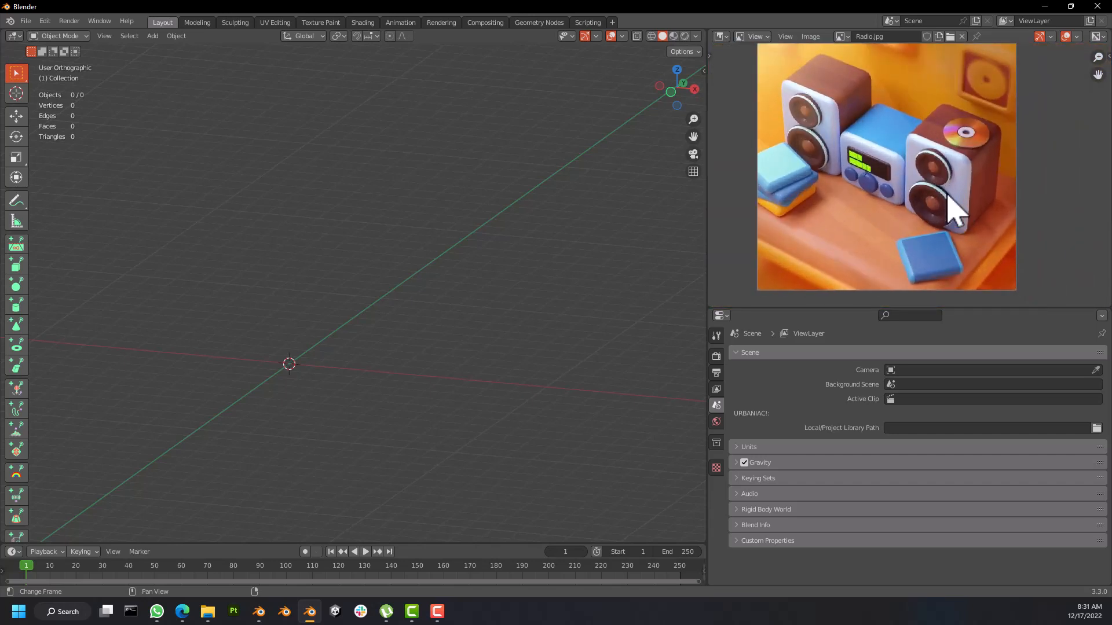
Step: Enlarge the Image Editor area downward and reframe Radio.jpg so the whole reference picture fits inside it
scroll(948, 196, "down", 1)
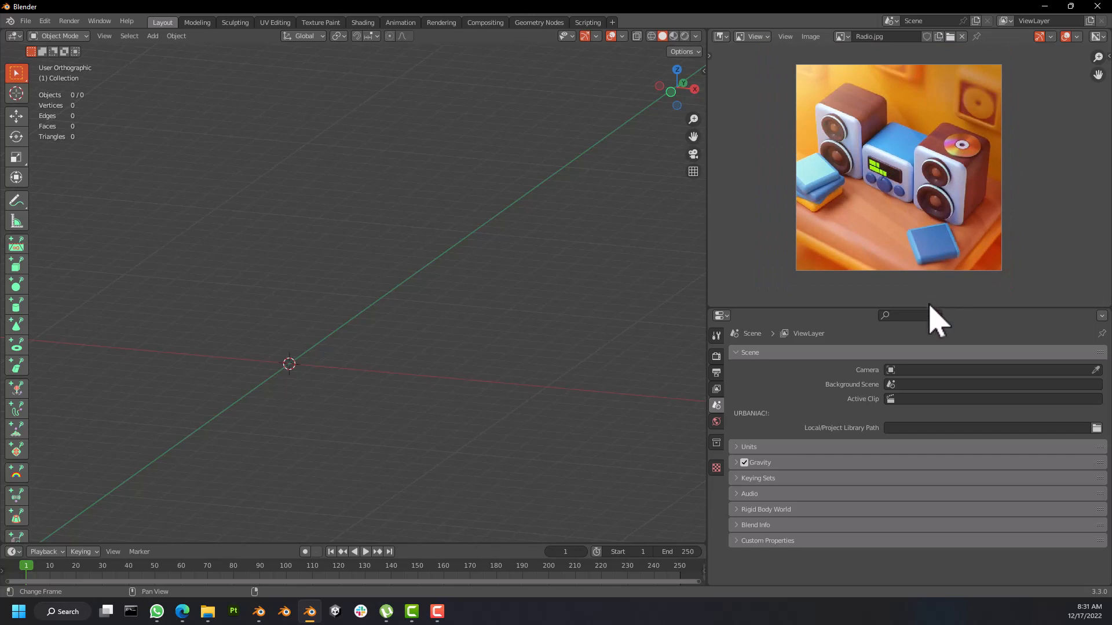
left_click_drag(928, 309, 930, 380)
scroll(926, 298, "up", 1)
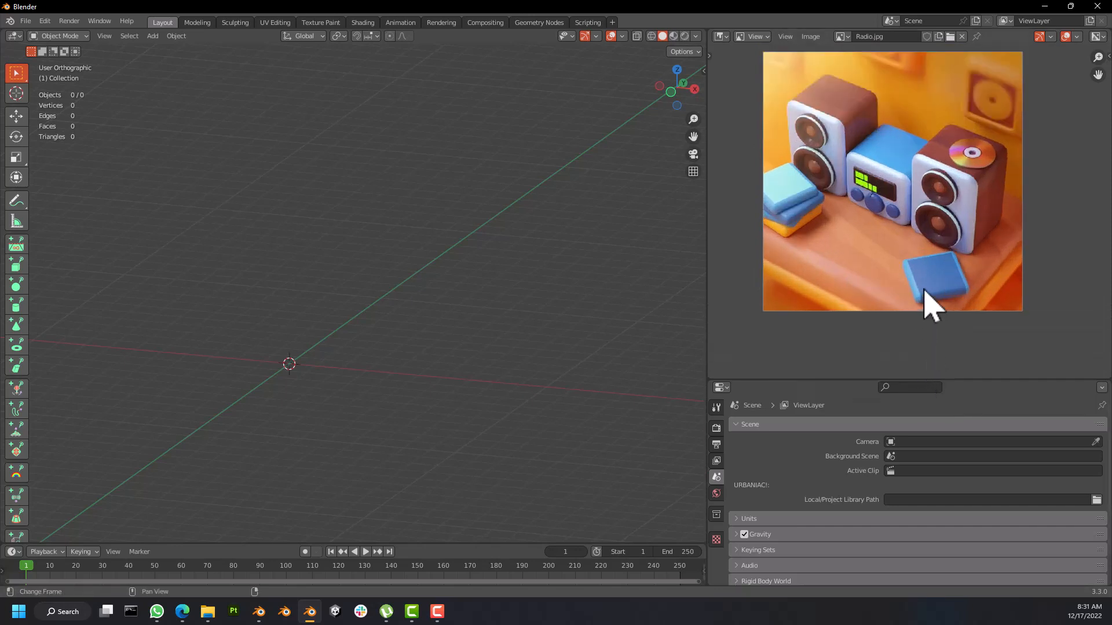
mouse_move(926, 299)
middle_mouse_down()
mouse_move(931, 274)
mouse_move(938, 292)
middle_mouse_up()
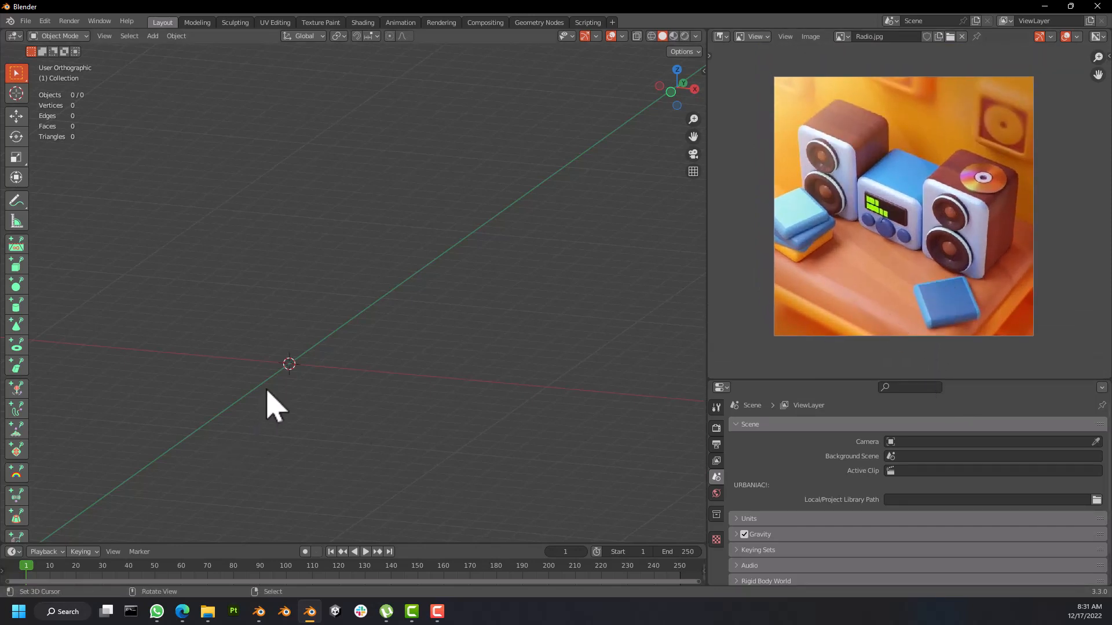
Step: Add a 2 m cube mesh at the world origin from the front orthographic view, with the reference image enlarged
middle_click_drag(277, 397, 489, 377)
middle_click_drag(417, 345, 456, 368)
middle_click_drag(436, 328, 420, 318)
key("KP_1")
middle_click_drag(434, 328, 372, 414, "shift")
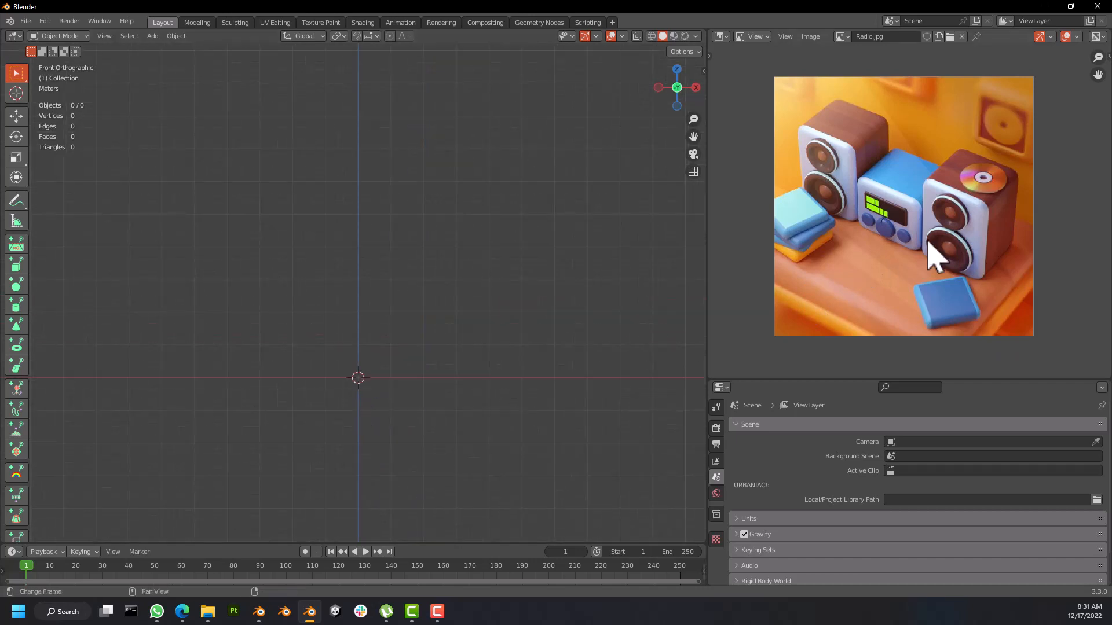
scroll(947, 266, "up", 4)
scroll(1016, 248, "down", 2)
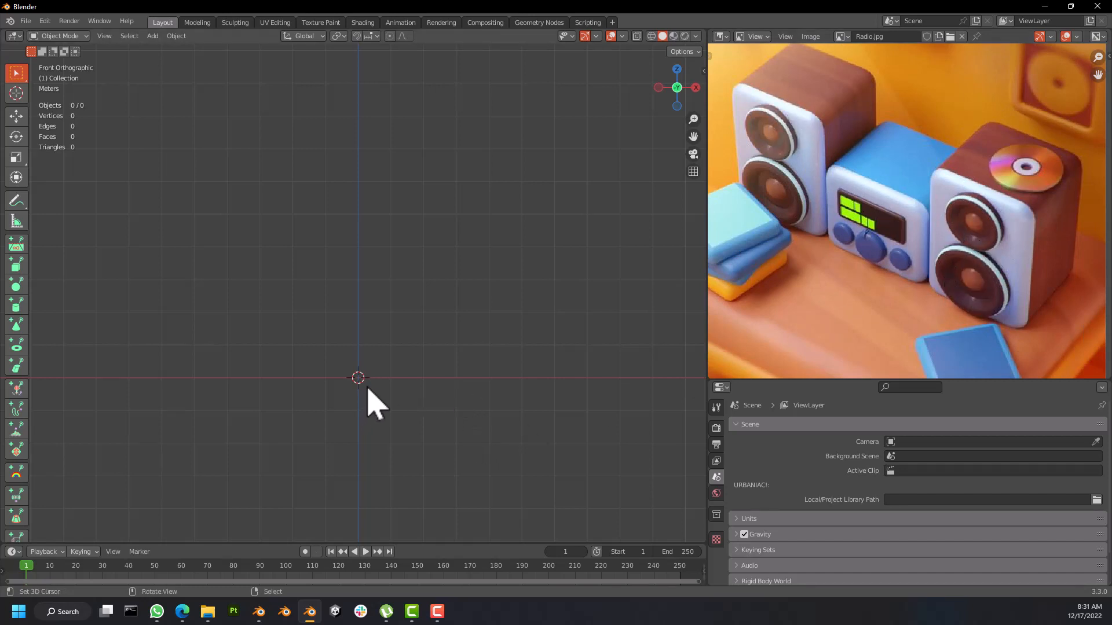
key("shift+a")
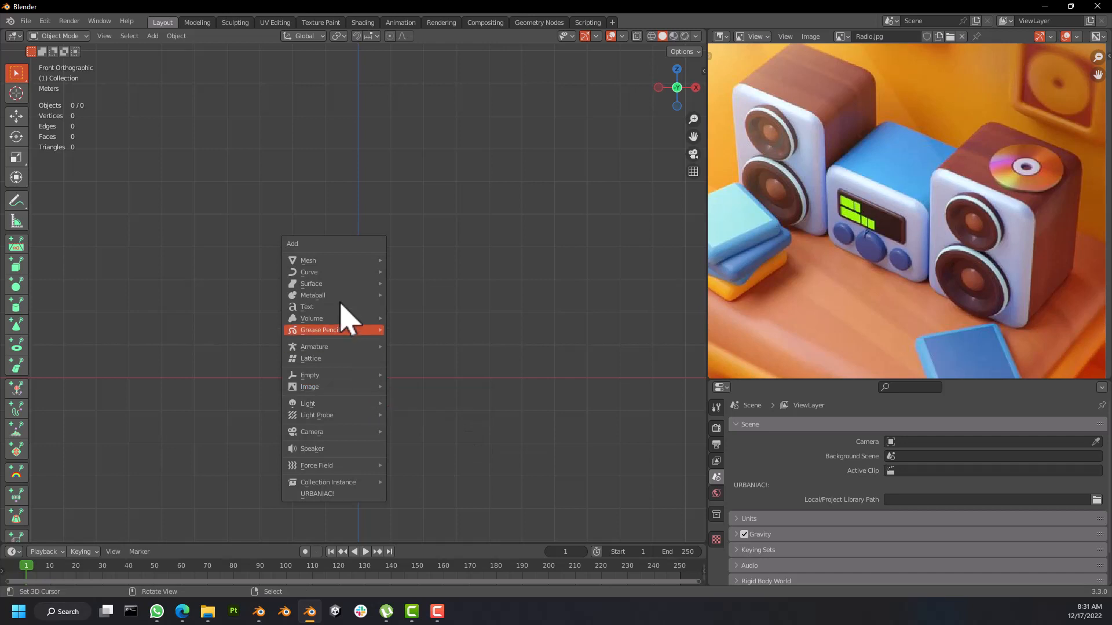
mouse_move(356, 263)
left_click(424, 271)
Step: Raise the cube along global Z by about 1.02 m in the front view to rest on the ground line
middle_click_drag(439, 322, 392, 371)
key("KP_1")
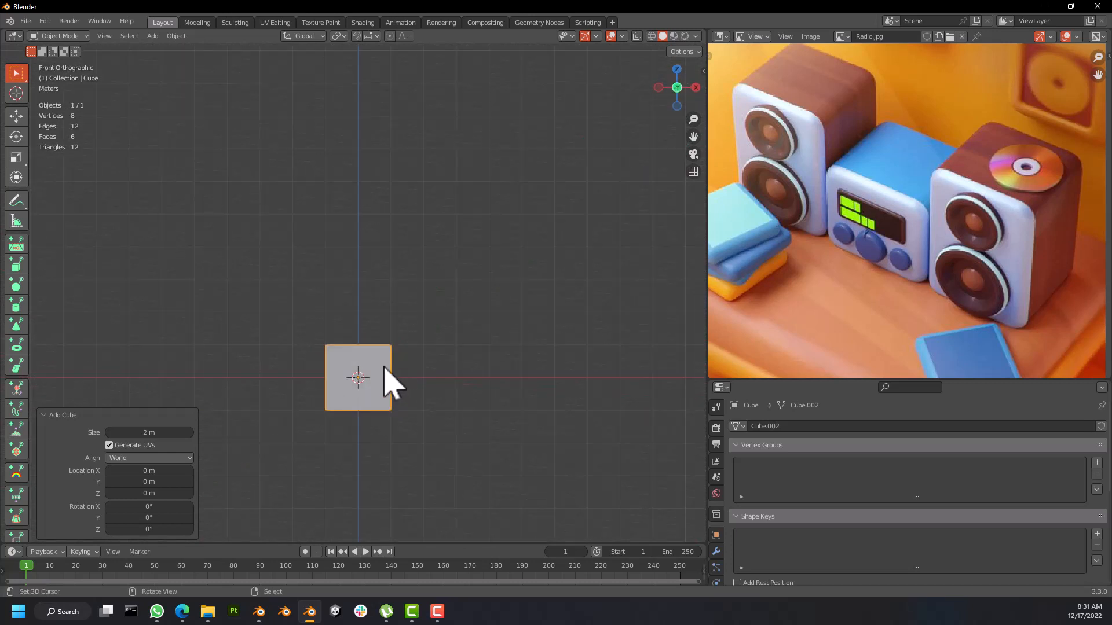
scroll(385, 384, "up", 3)
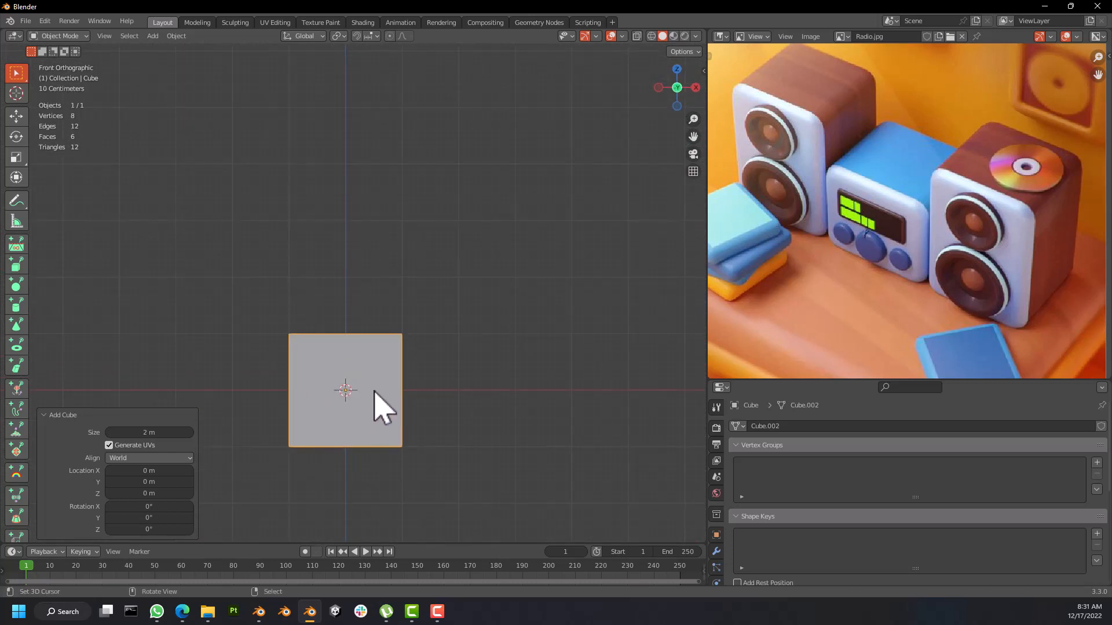
key("g")
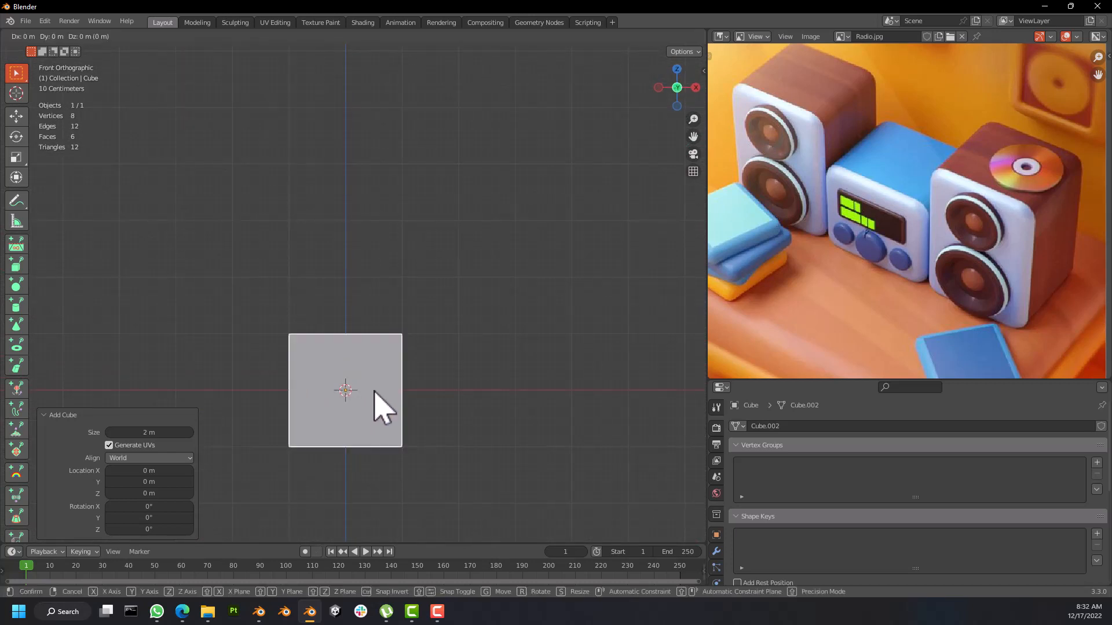
key("z")
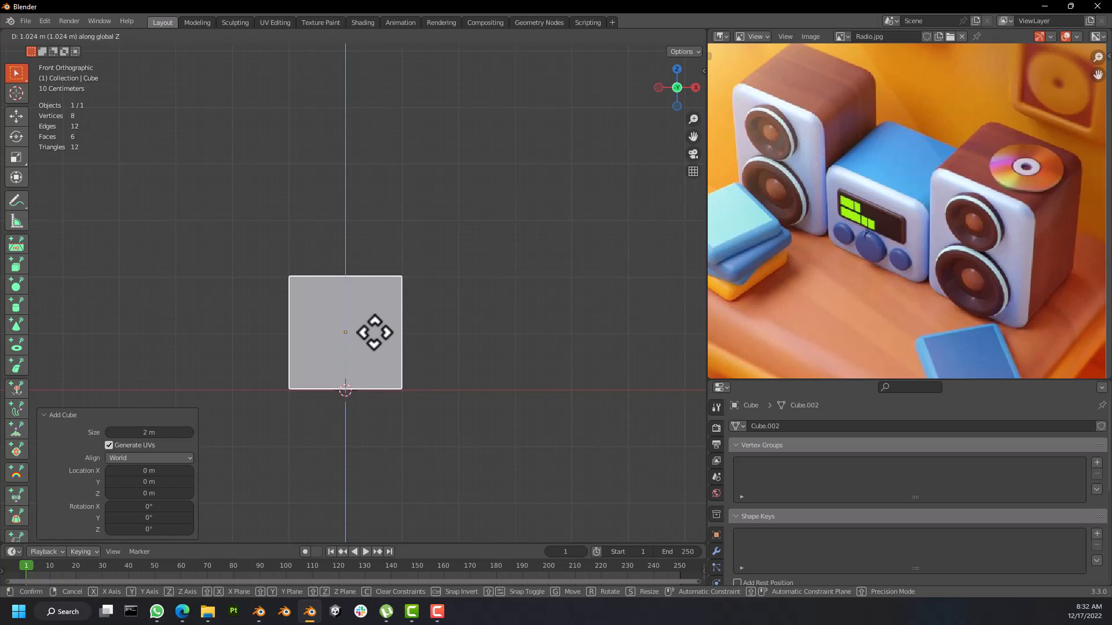
left_click(375, 332)
Step: Add a plane mesh at the origin, scale it up into a large floor under the cube, and select the cube
middle_click_drag(385, 347, 401, 385)
key("shift+a")
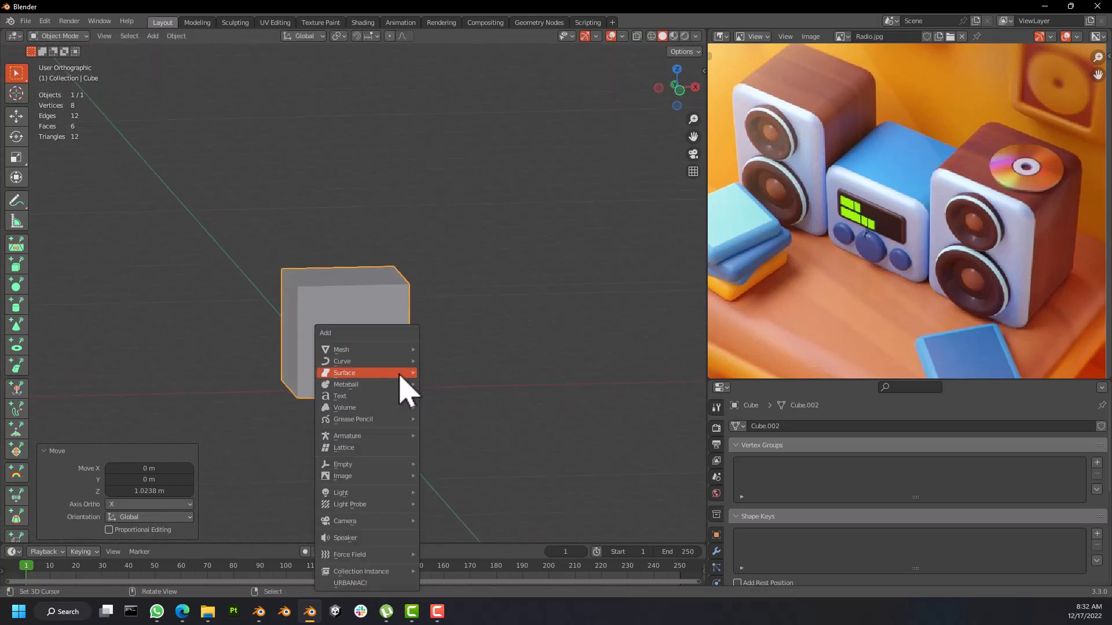
mouse_move(376, 349)
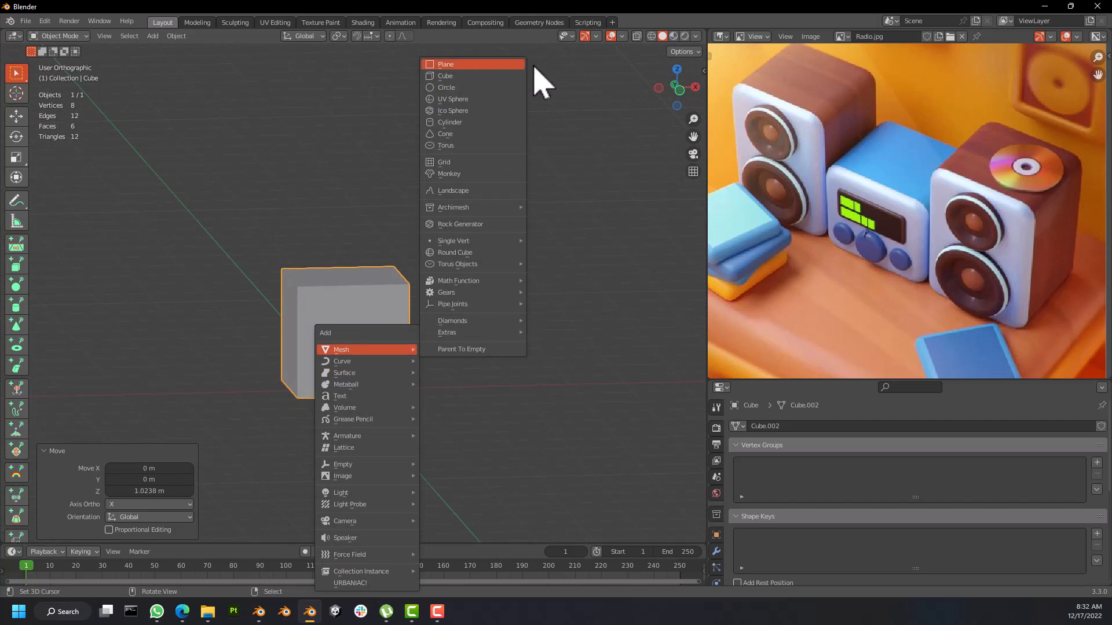
left_click(508, 65)
key("s")
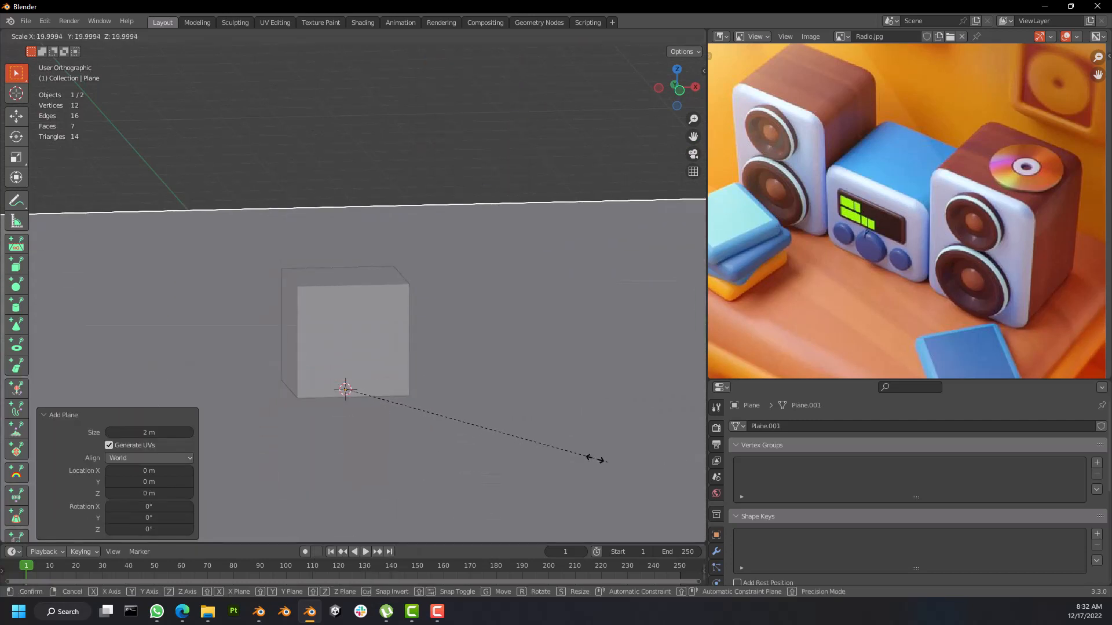
left_click(422, 427)
middle_click_drag(422, 427, 380, 383)
left_click(398, 323)
middle_click_drag(347, 339, 376, 323)
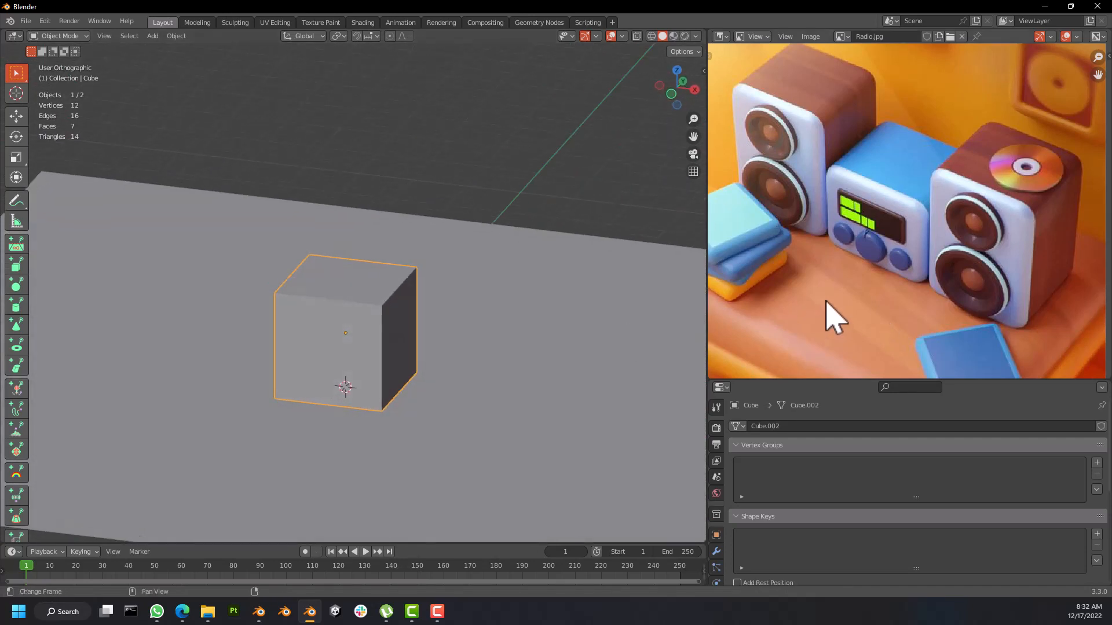
Step: Fit the whole reference image in its editor and delete the large floor plane from the scene
scroll(833, 318, "down", 3)
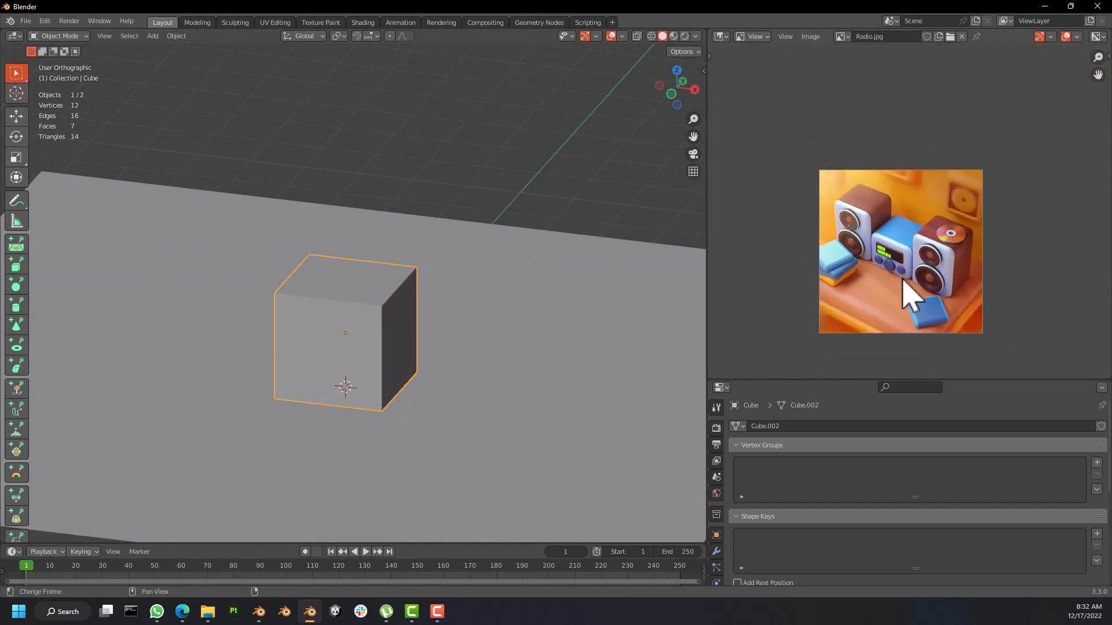
scroll(869, 298, "up", 3)
scroll(492, 333, "down", 3)
left_click(486, 318)
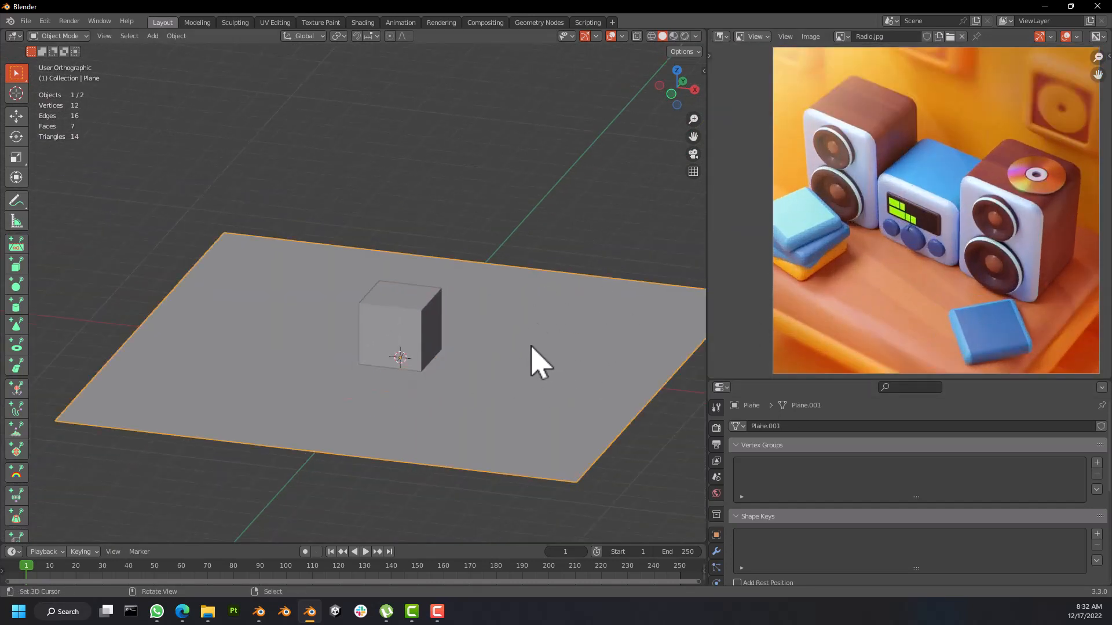
key("Delete")
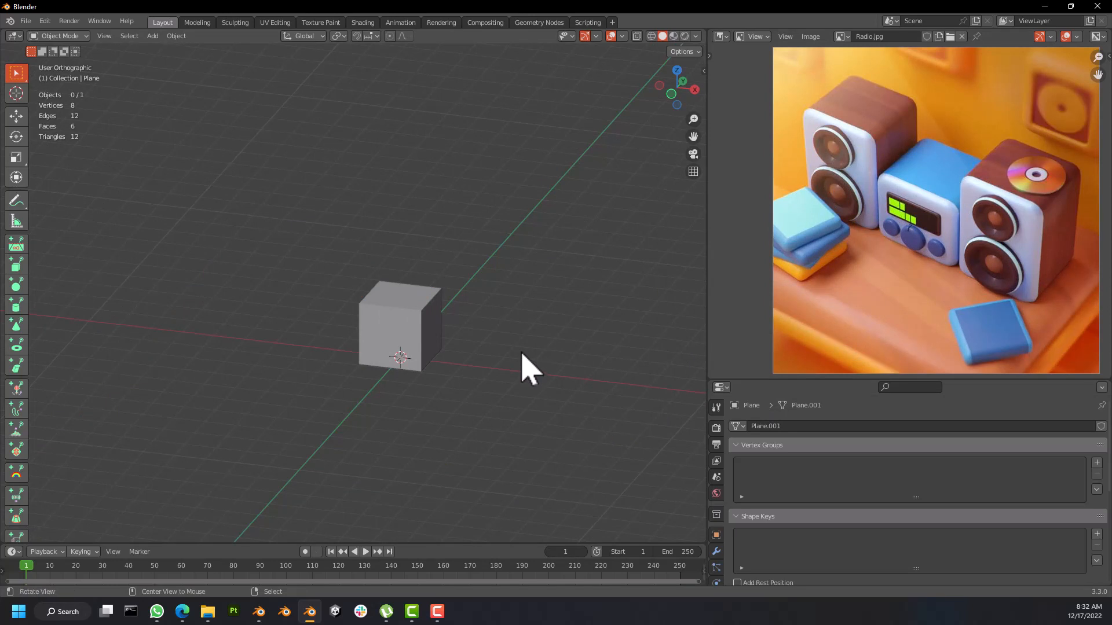
key("ctrl+z")
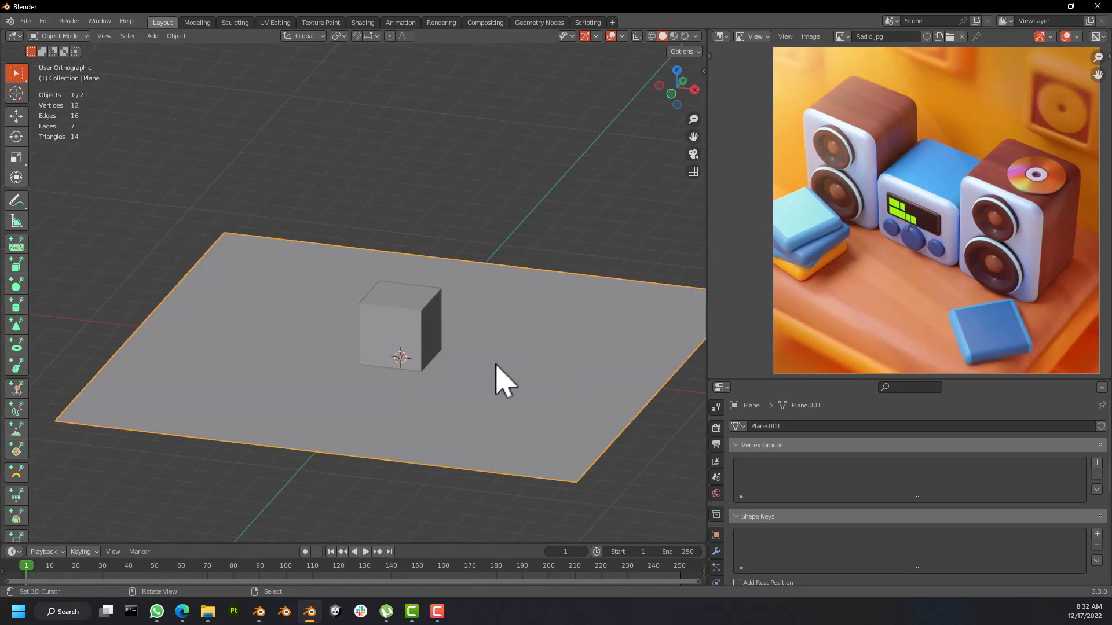
key("Delete")
Step: Select the cube, check its base against the ground line in front view, and enter Edit Mode on it
left_click(412, 335)
middle_click_drag(411, 335, 435, 327)
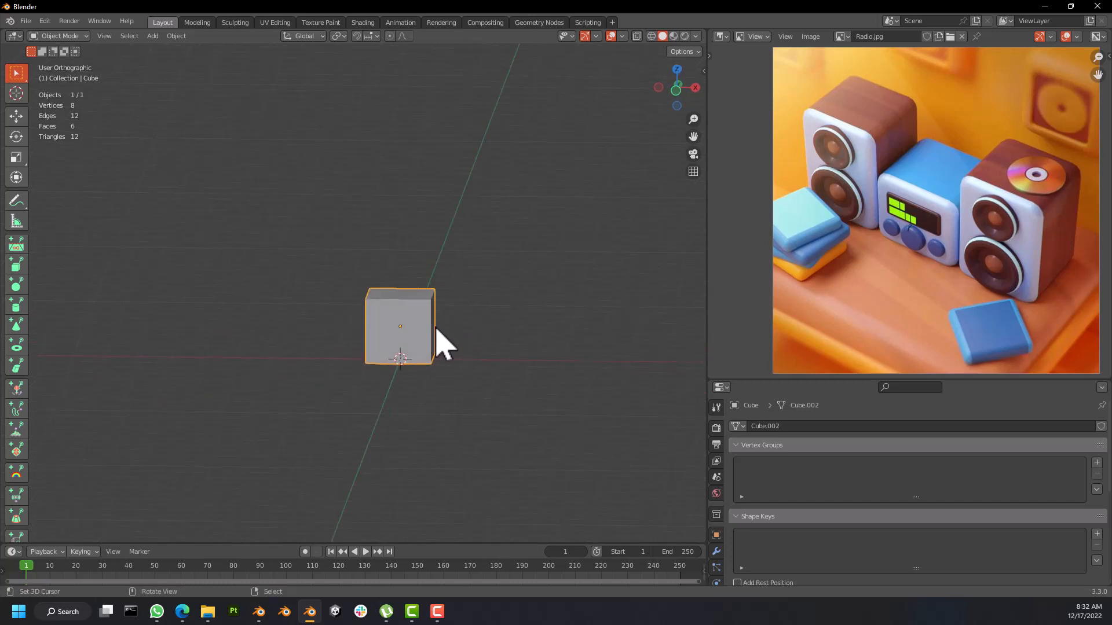
key("KP_1")
scroll(412, 355, "up", 7)
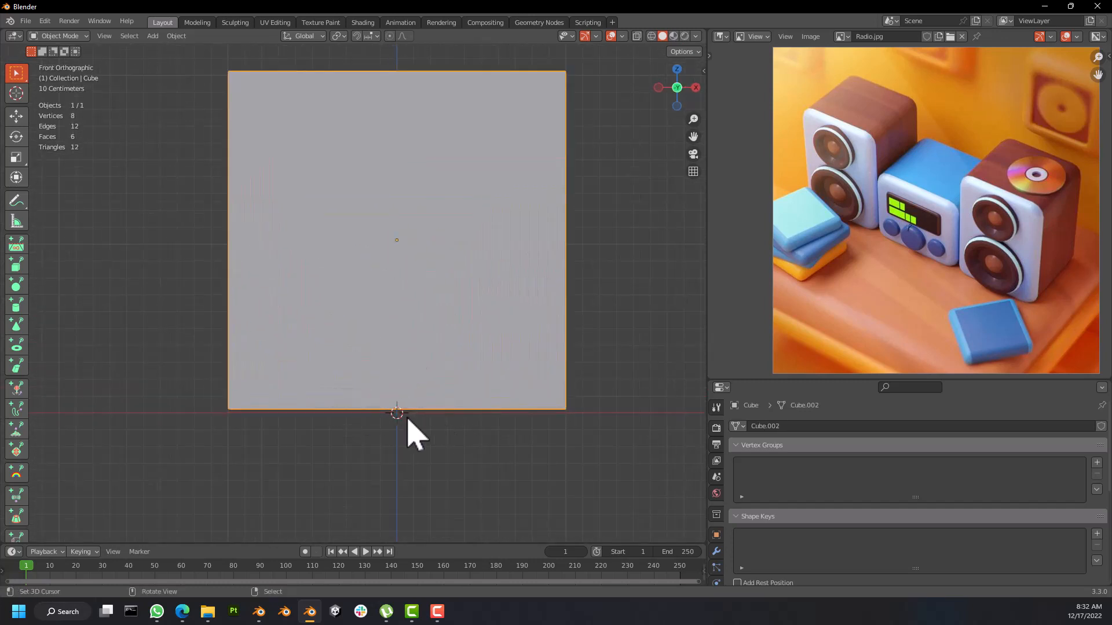
scroll(426, 328, "down", 2)
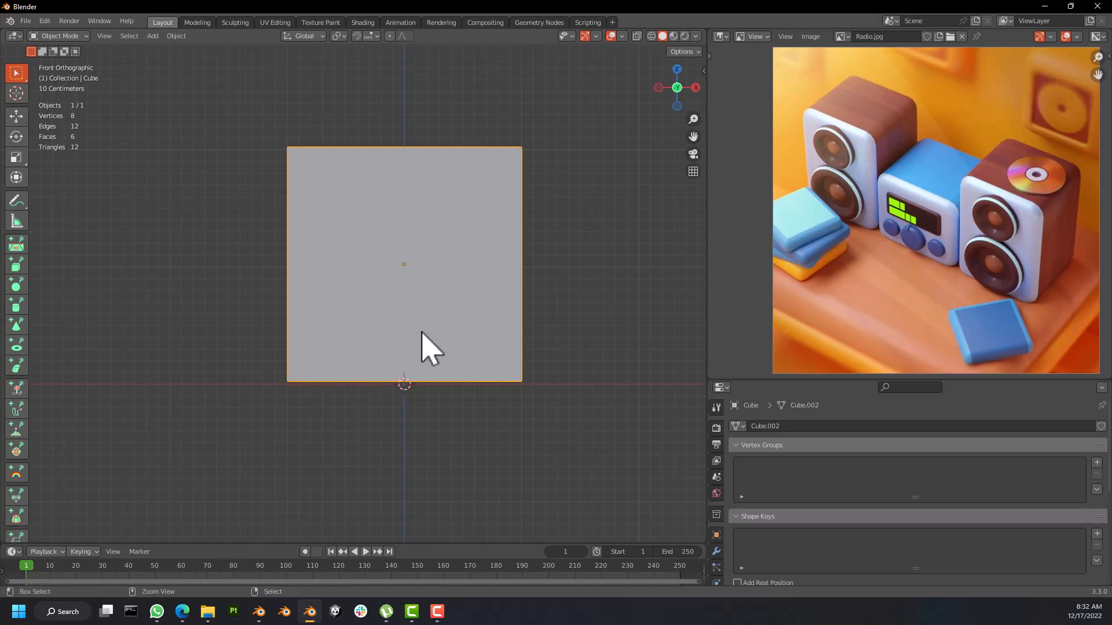
scroll(426, 365, "up", 1)
scroll(432, 325, "down", 2)
mouse_move(461, 290)
middle_mouse_down()
mouse_move(402, 338)
mouse_move(437, 333)
mouse_move(417, 313)
mouse_move(496, 293)
mouse_move(475, 290)
middle_mouse_up()
scroll(425, 327, "down", 1)
key("Tab")
Step: Examine the shape of the speaker with the CD on top in the reference and compare it with the cube
scroll(1008, 225, "up", 2)
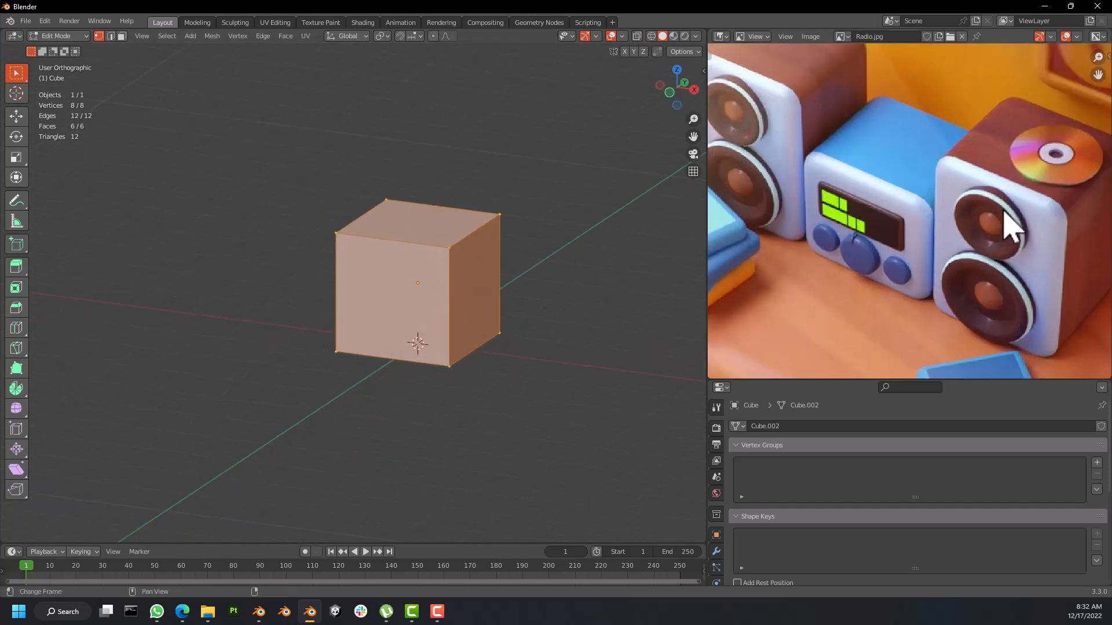
scroll(1005, 212, "up", 1)
middle_click_drag(995, 212, 933, 238)
scroll(933, 238, "down", 2)
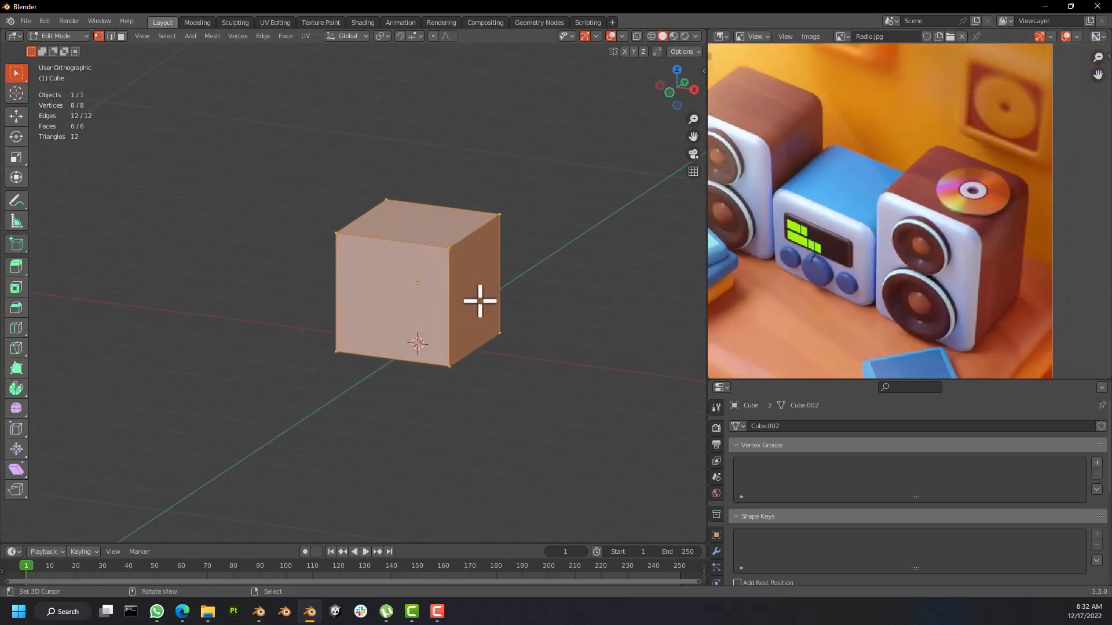
middle_click_drag(479, 301, 506, 299)
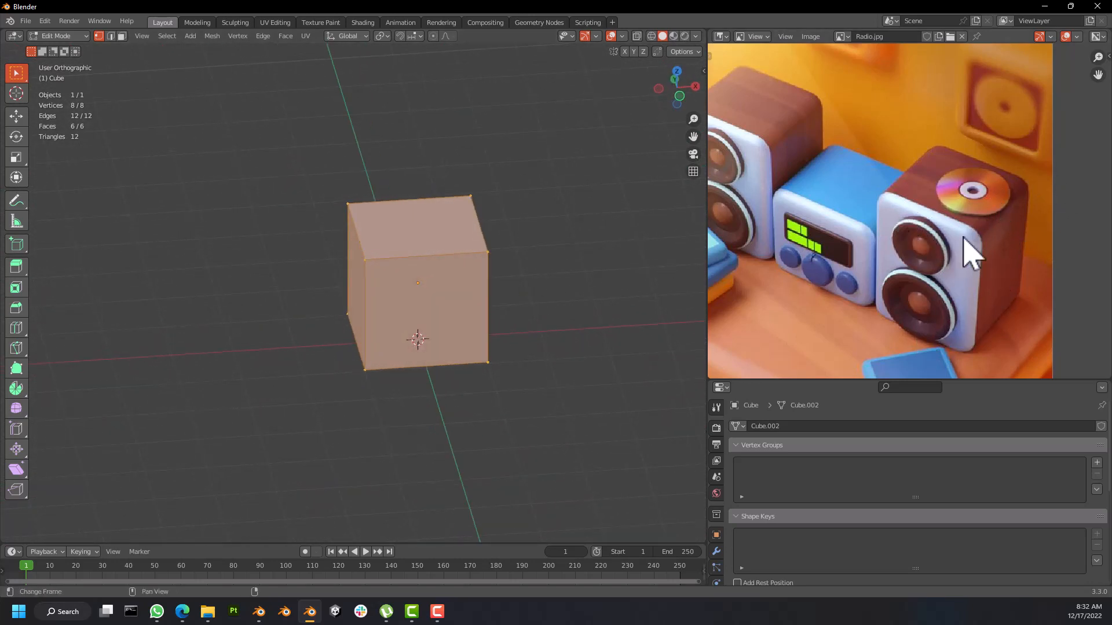
middle_click_drag(956, 286, 940, 330)
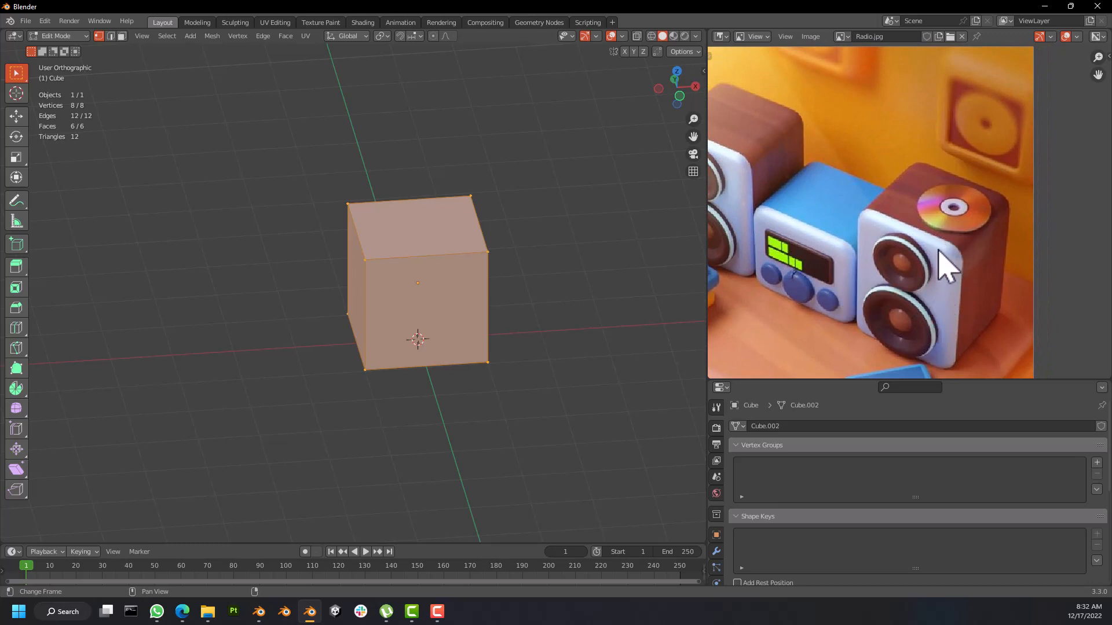
middle_click_drag(449, 246, 433, 227)
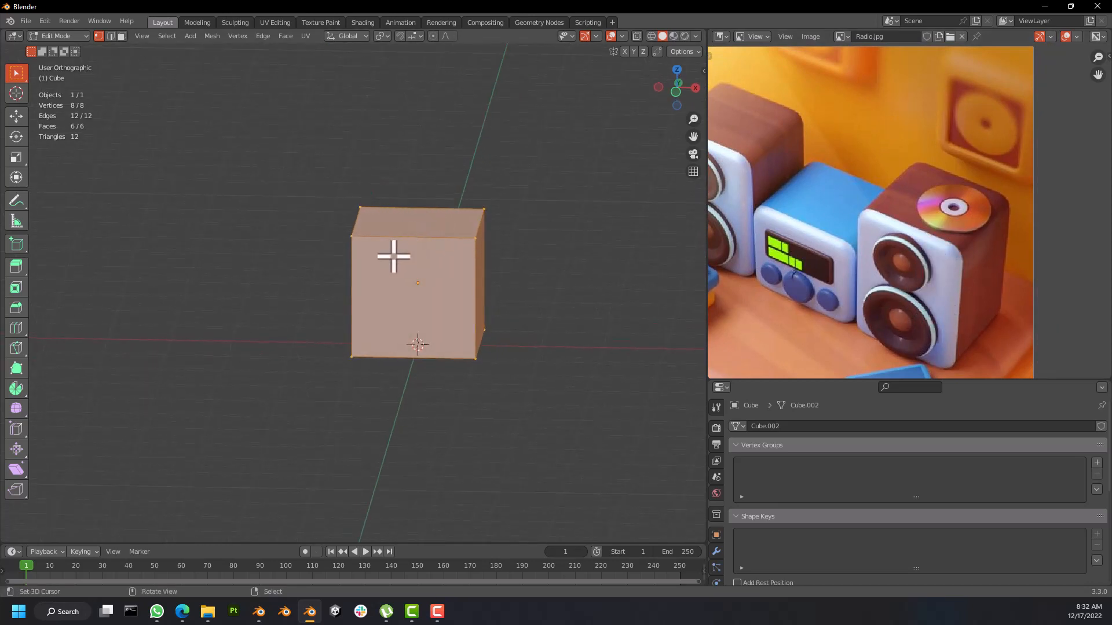
middle_click_drag(434, 286, 519, 293)
scroll(518, 293, "up", 2)
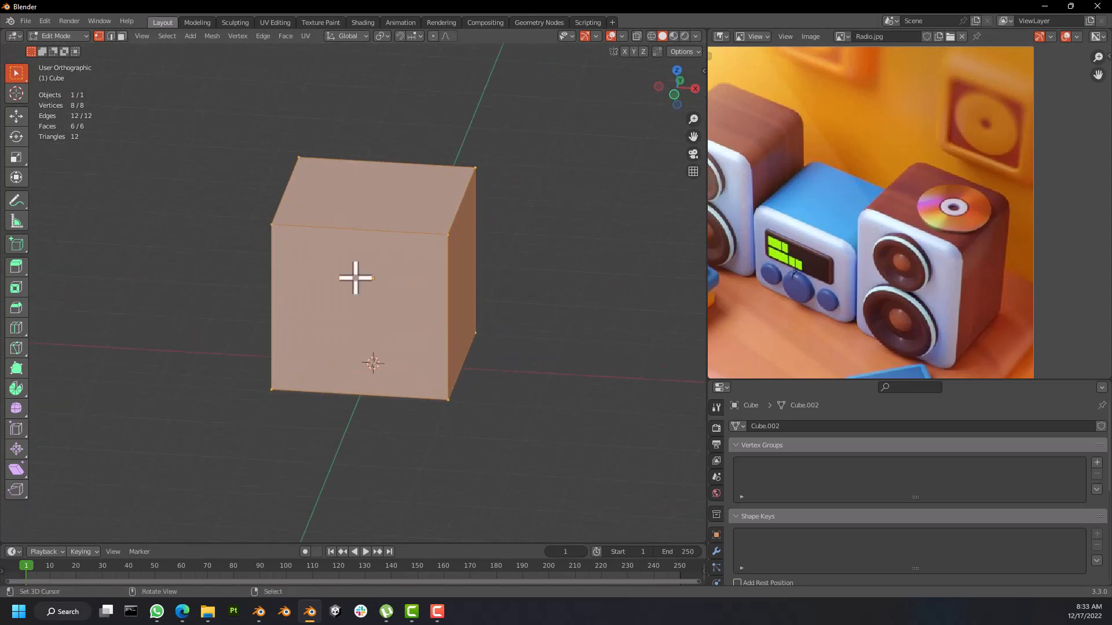
Step: Clear the cube's selection and select the four corner vertices of its +X side face
key("alt+a")
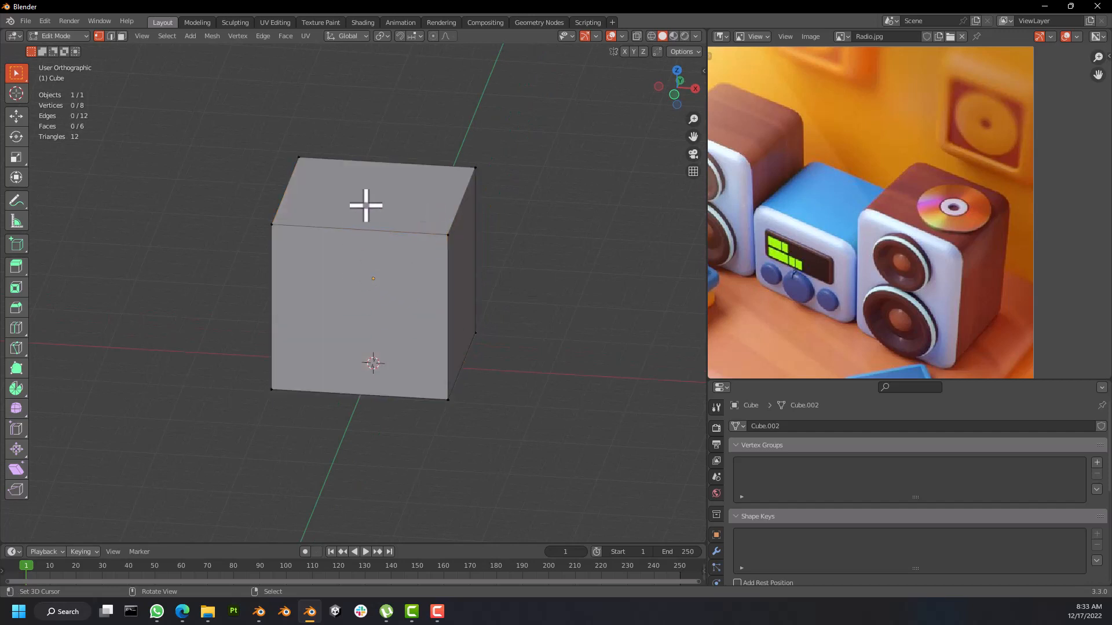
left_click(404, 220)
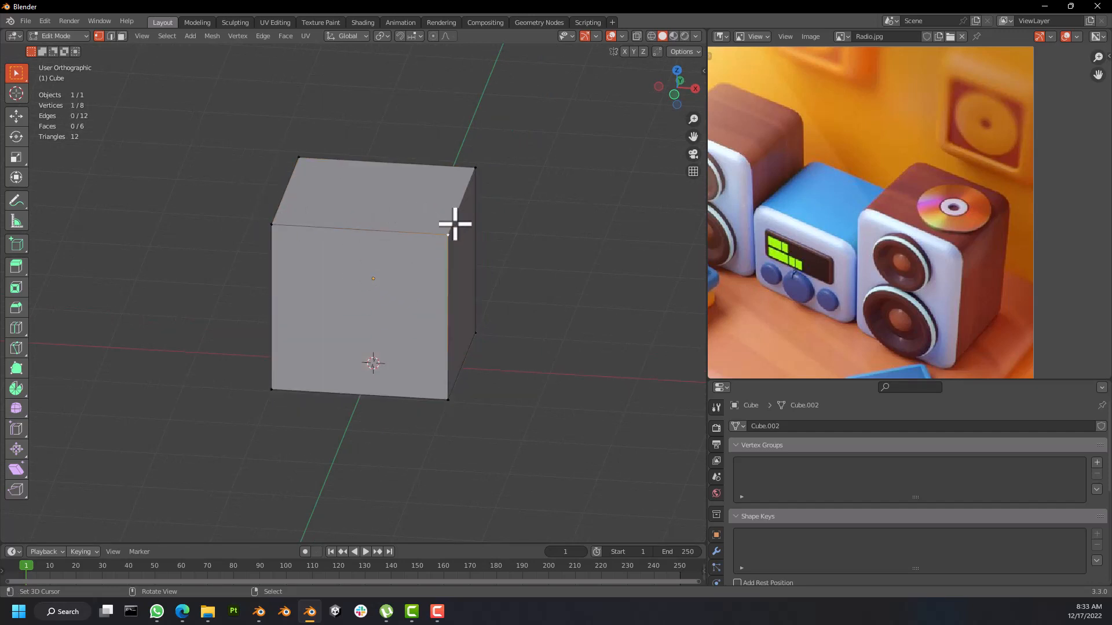
middle_click_drag(467, 186, 457, 240)
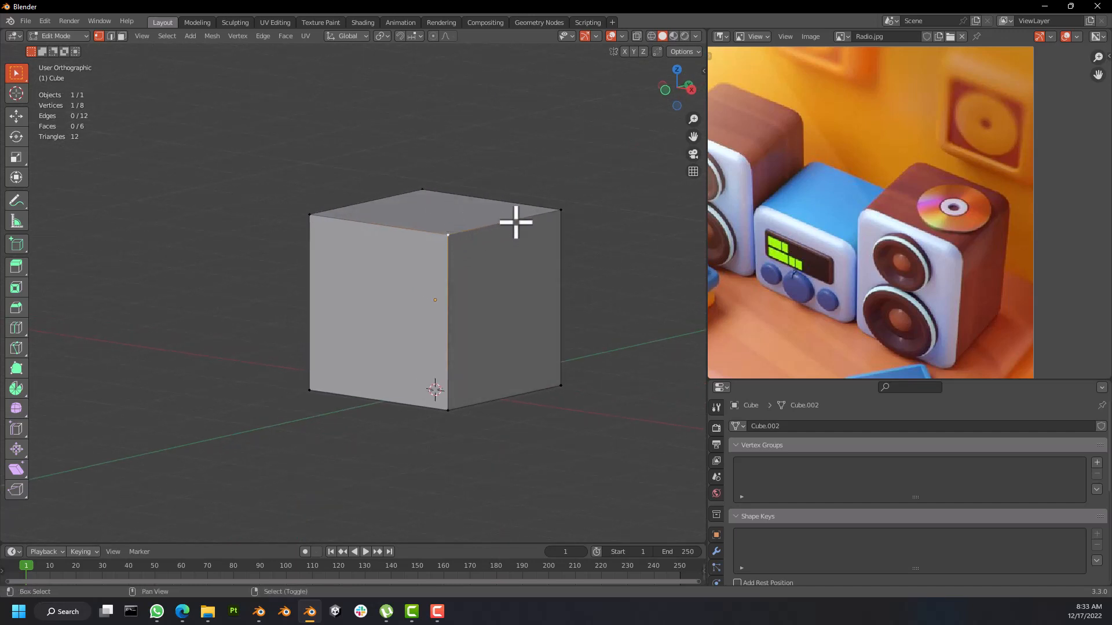
left_click(556, 379, "shift")
left_click(458, 412, "shift")
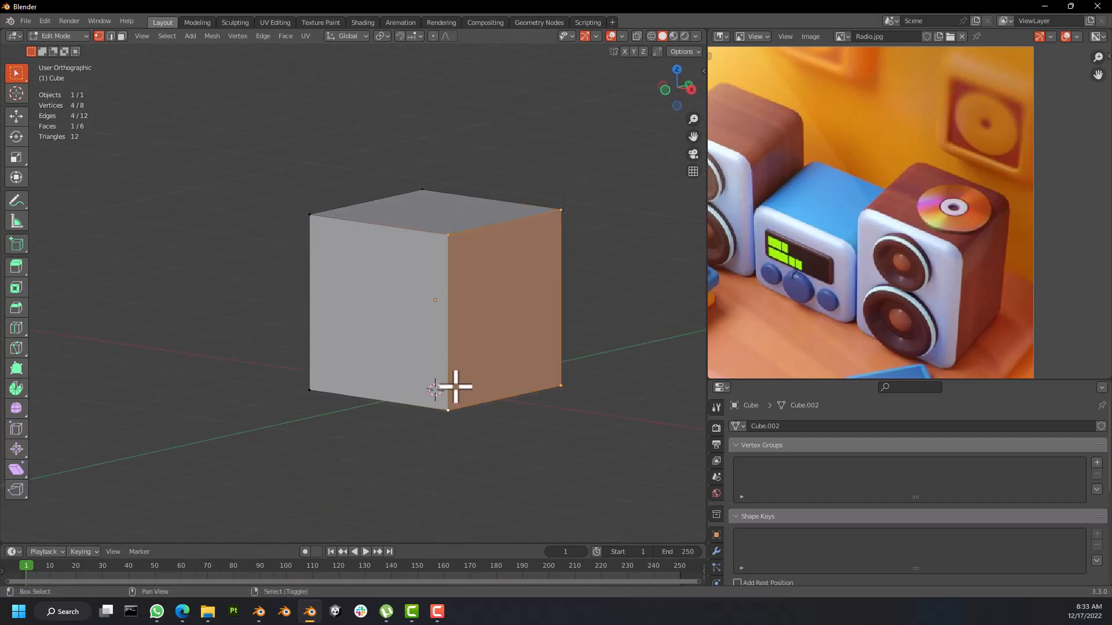
Step: Select the four corner vertices of the cube's top face, then only the top front vertex on the +X side
middle_click_drag(464, 243, 430, 239)
left_click(431, 238)
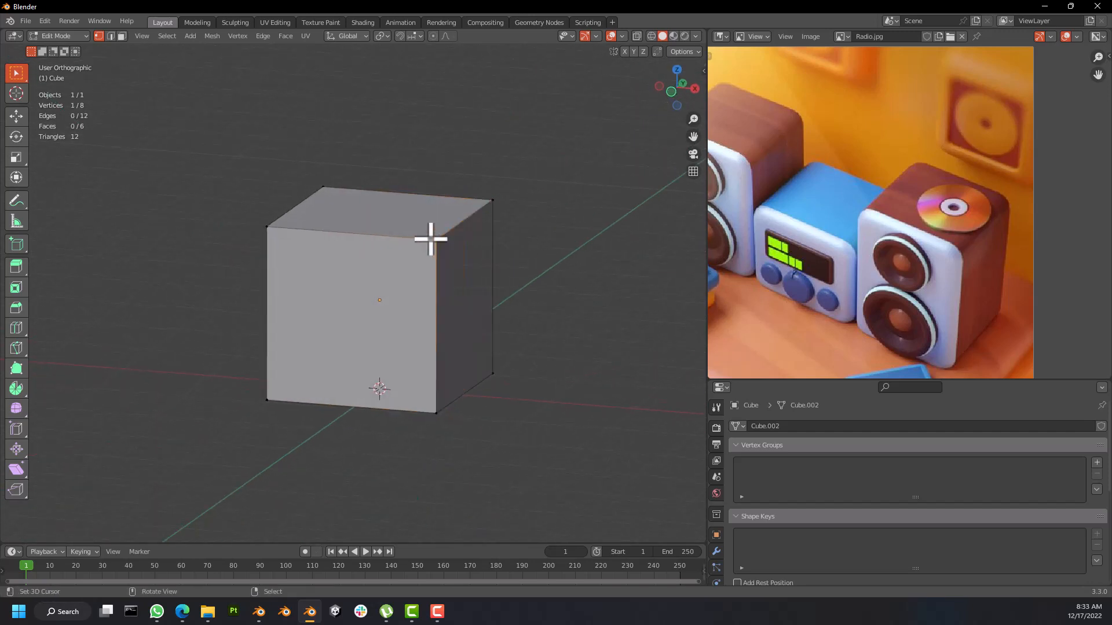
left_click(270, 231)
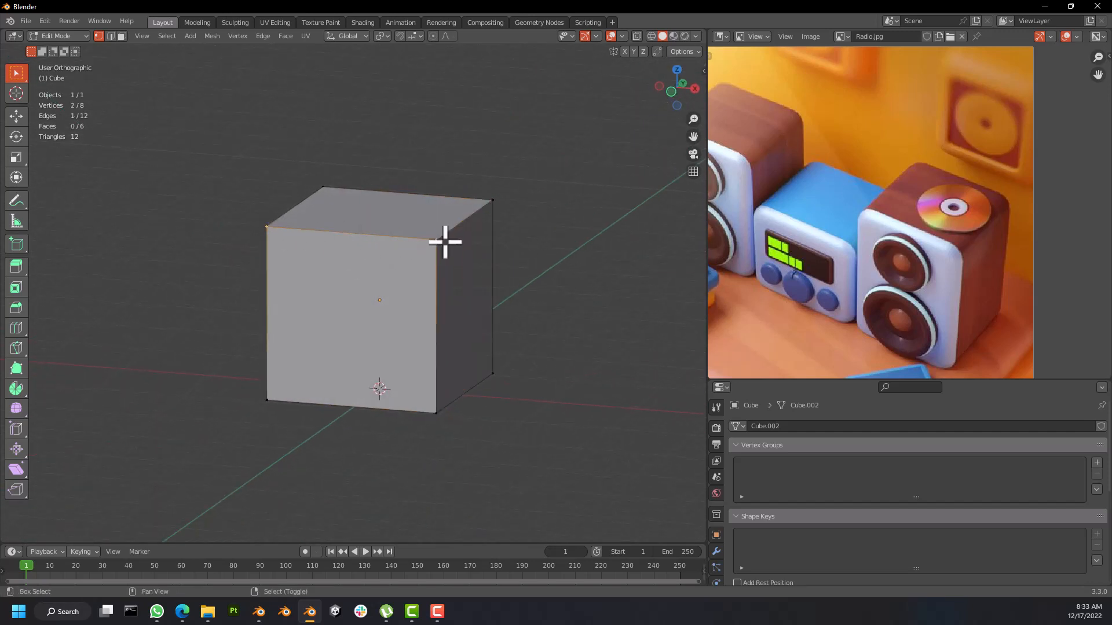
left_click(496, 199, "shift")
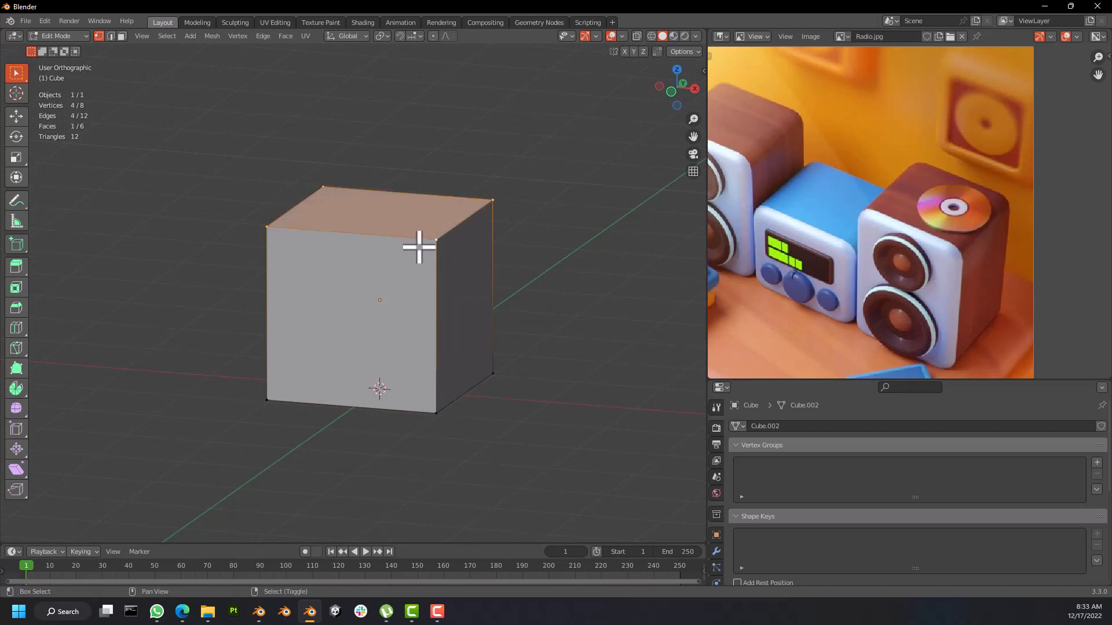
left_click(446, 246)
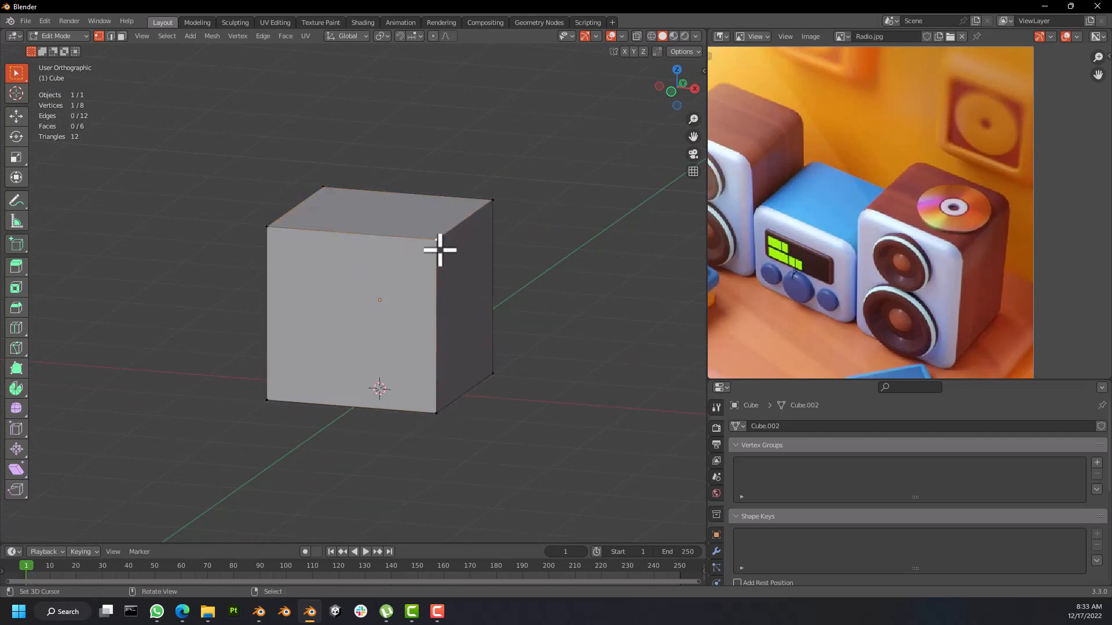
Step: Add the other three corner vertices of the cube's +X side face to the selection
left_click(473, 389, "shift")
left_click(421, 416, "shift")
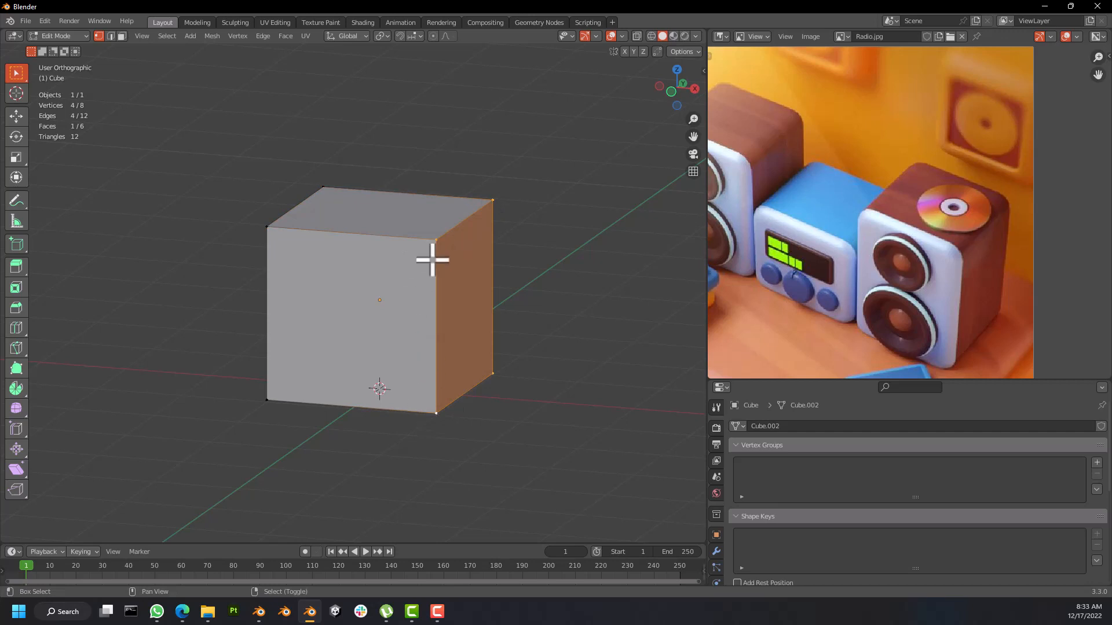
middle_click_drag(440, 239, 451, 281)
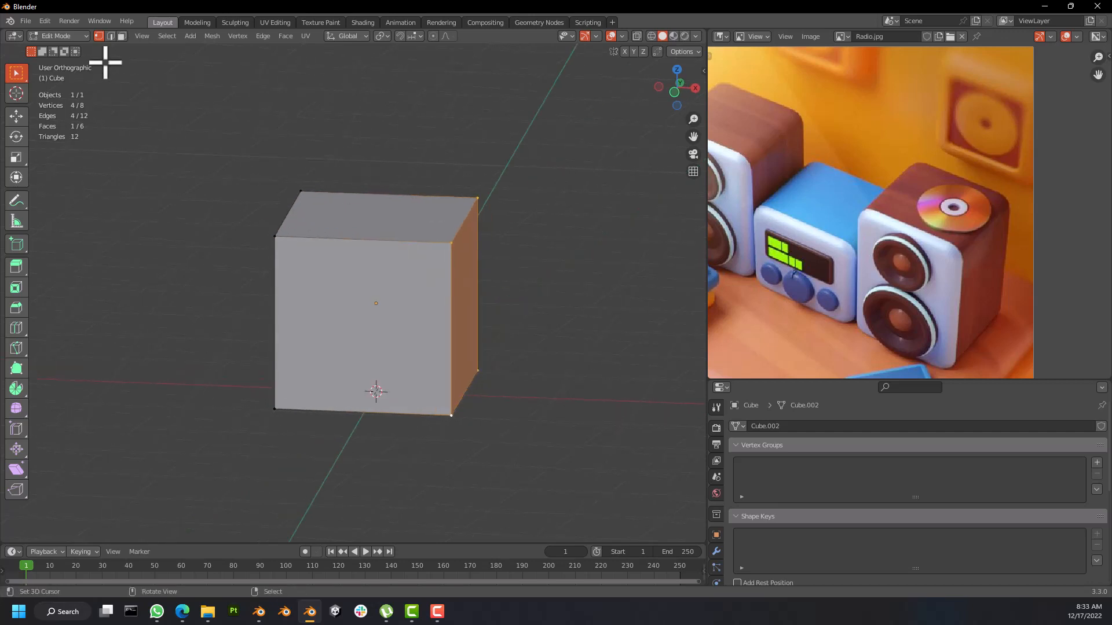
Step: Switch to edge selection and select the front face's top and side edges, then only the top edge of the +X side
left_click(110, 36)
left_click(377, 242)
left_click(444, 284, "shift")
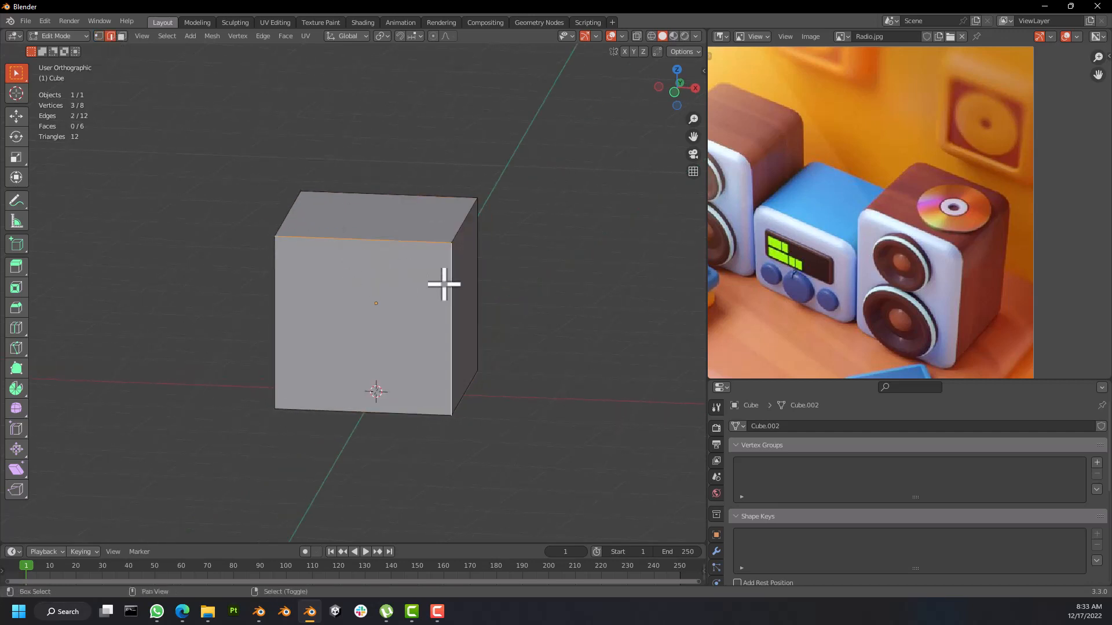
left_click(268, 347, "shift")
mouse_move(405, 249)
middle_mouse_down()
mouse_move(382, 276)
mouse_move(413, 264)
middle_mouse_up()
left_click(488, 291)
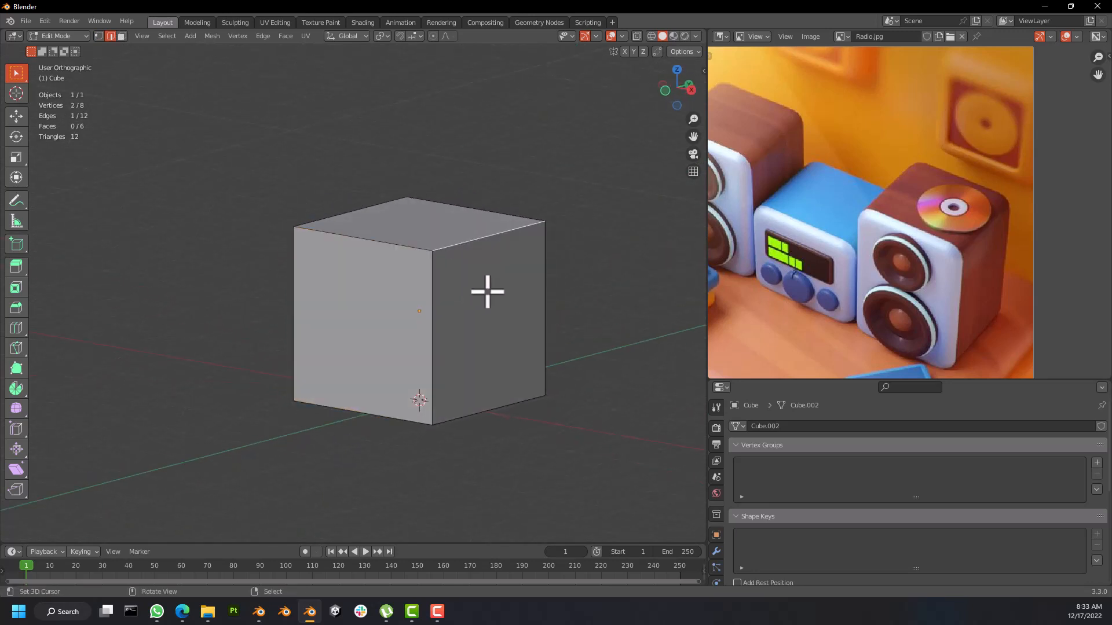
Step: Switch to face selection and select the +X side and front faces plus further faces, then only the +X side face
left_click(122, 37)
right_click(491, 312)
right_click(378, 328, "shift")
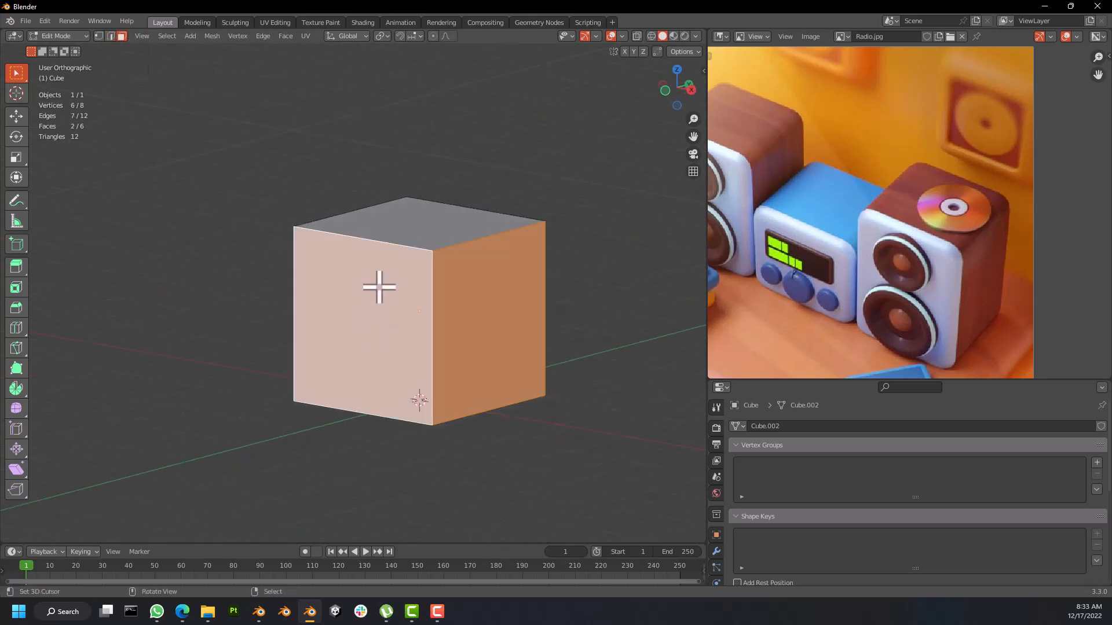
middle_click_drag(382, 287, 469, 340)
right_click(397, 341, "shift")
right_click(361, 339, "shift")
right_click(449, 330, "shift")
right_click(449, 300)
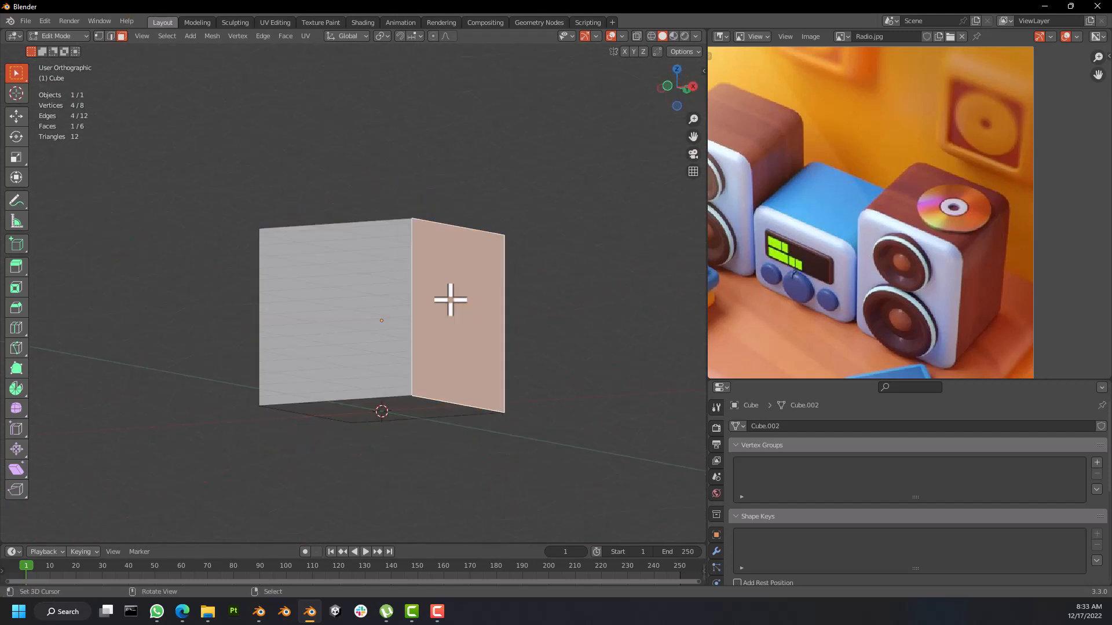
Step: Select all of the cube's geometry and narrow it along the X axis with a scale of about 0.666
mouse_move(449, 300)
middle_mouse_down()
mouse_move(457, 330)
mouse_move(460, 291)
middle_mouse_up()
scroll(336, 274, "down", 2)
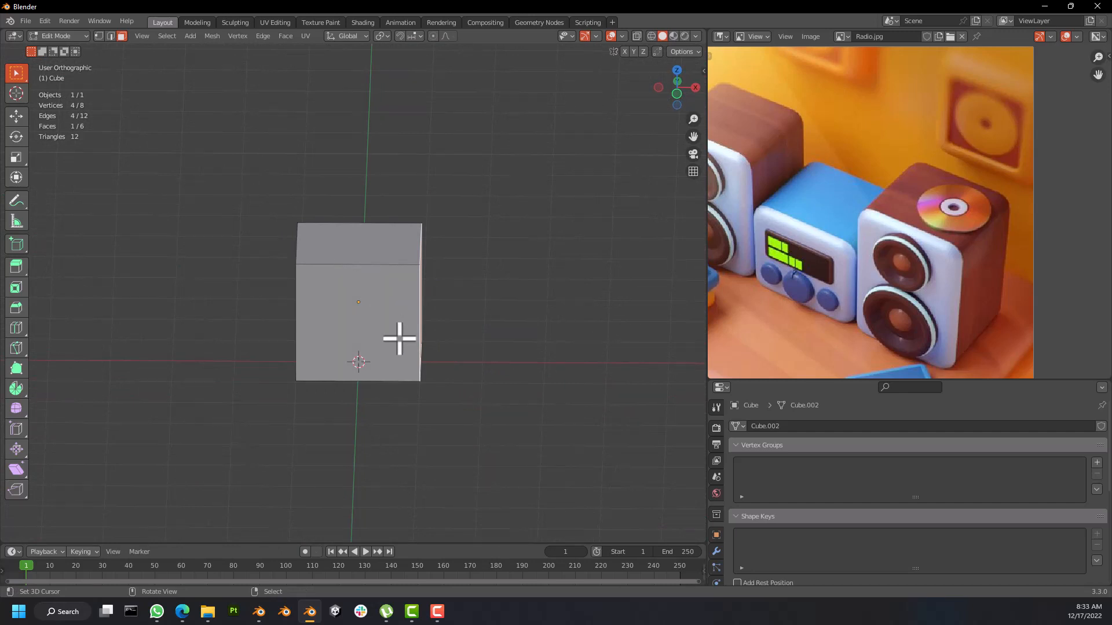
key("a")
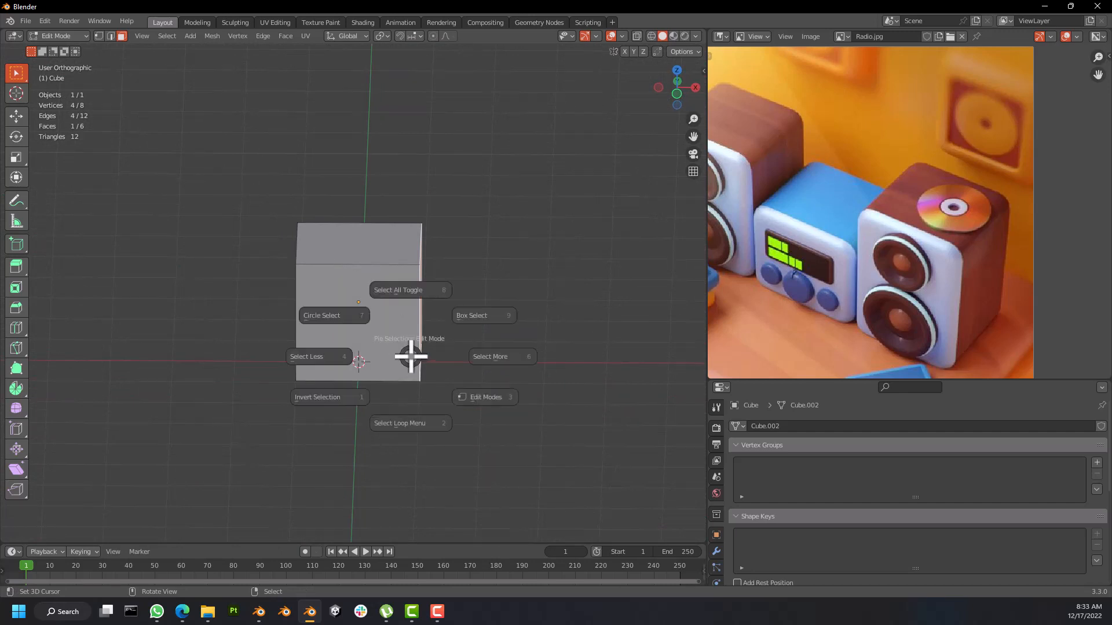
left_click(408, 292)
scroll(419, 291, "down", 1)
key("a")
middle_click_drag(406, 231, 491, 274)
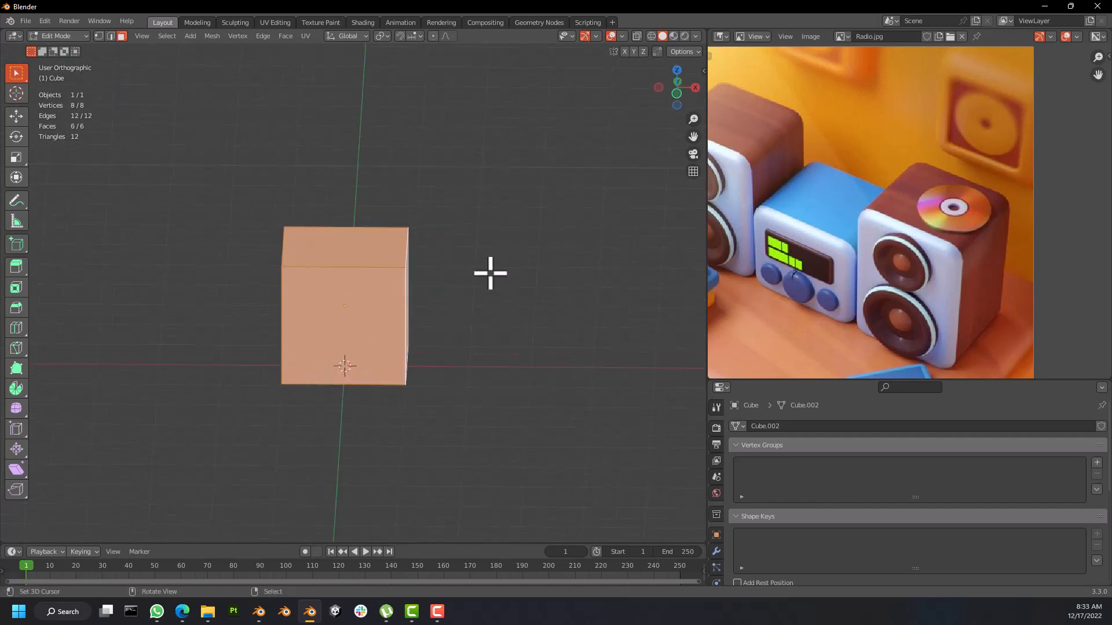
key("s")
key("x")
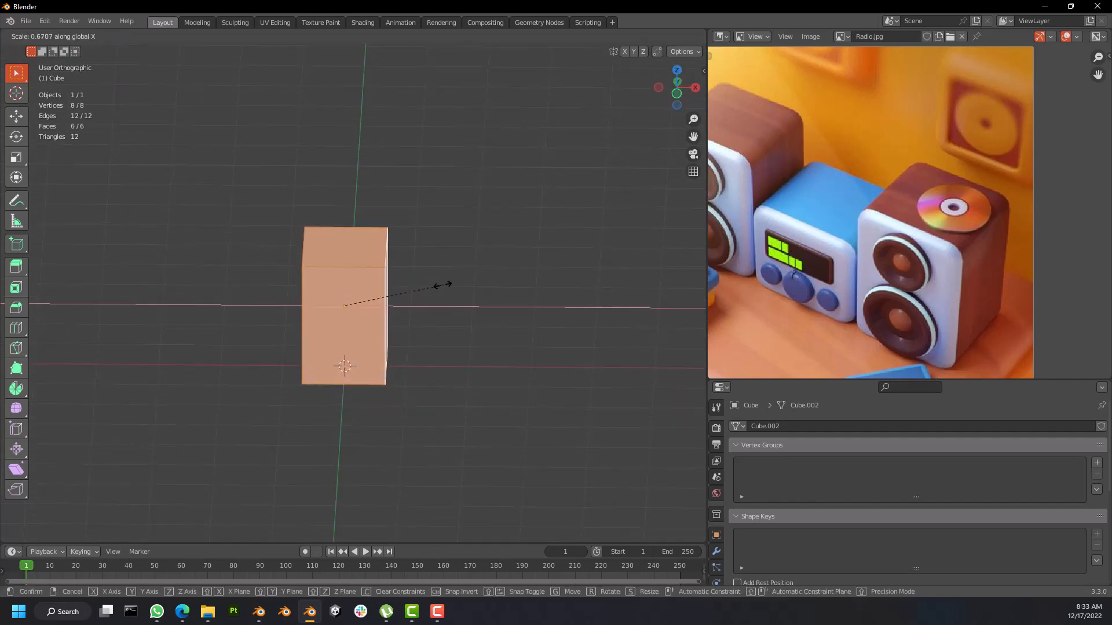
left_click(450, 284)
Step: Reduce the box's depth by scaling all of its geometry along the Y axis to about 0.804
mouse_move(450, 284)
middle_mouse_down()
mouse_move(411, 251)
mouse_move(439, 315)
mouse_move(382, 305)
mouse_move(336, 275)
mouse_move(455, 249)
mouse_move(448, 279)
middle_mouse_up()
middle_click_drag(398, 266, 467, 222)
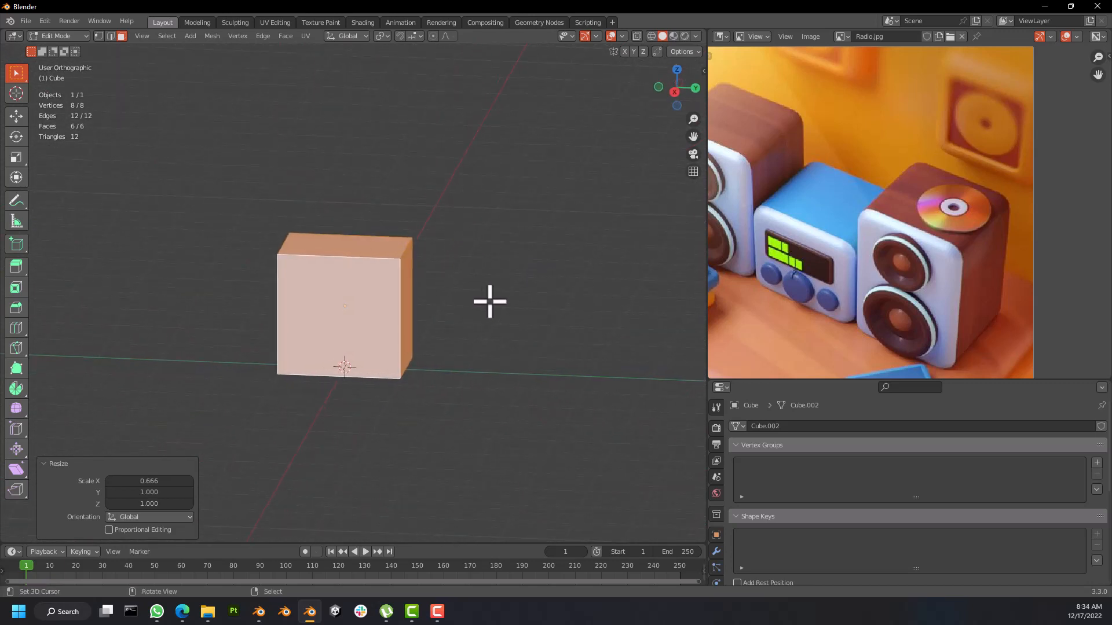
key("s")
key("y")
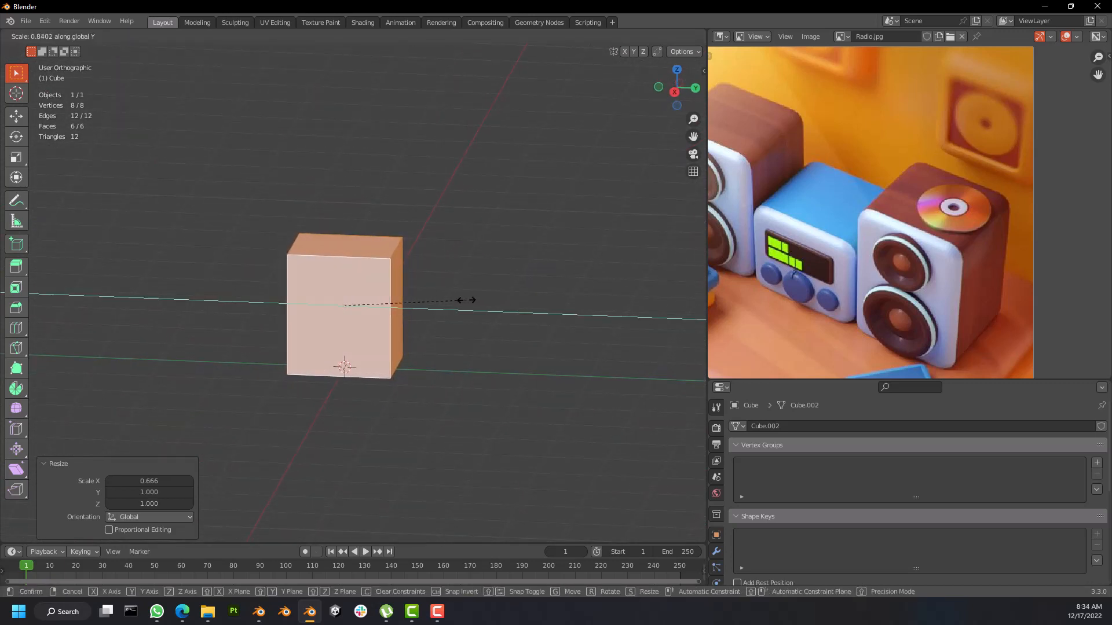
left_click(459, 301)
middle_click_drag(459, 301, 409, 284)
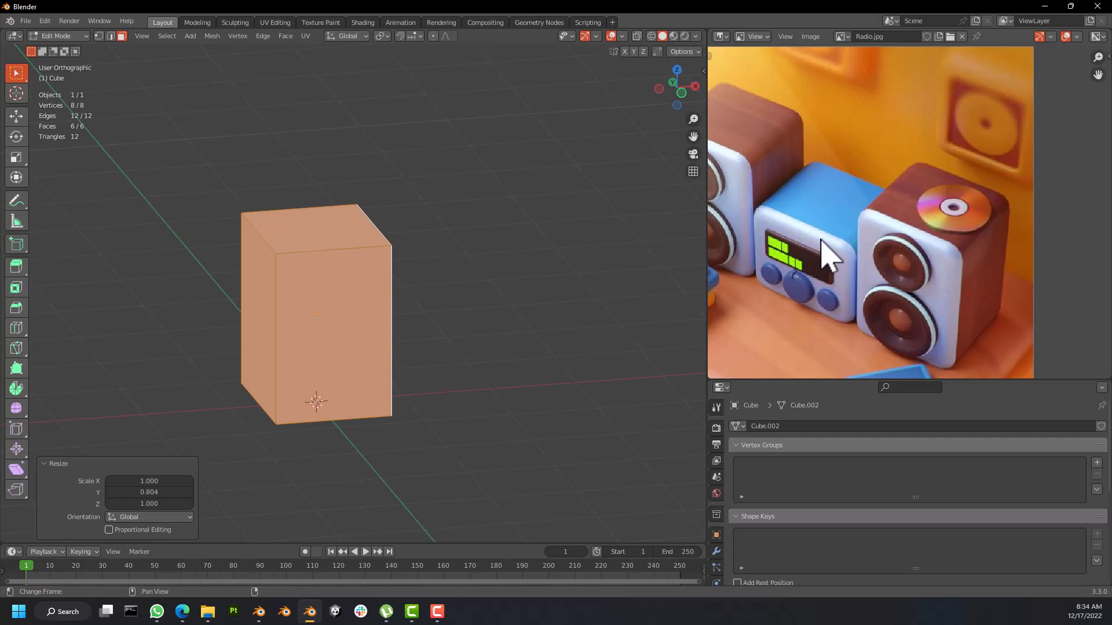
Step: Examine the speaker's proportions and rounded edges in the reference image and compare them with the scaled box
scroll(865, 226, "down", 3)
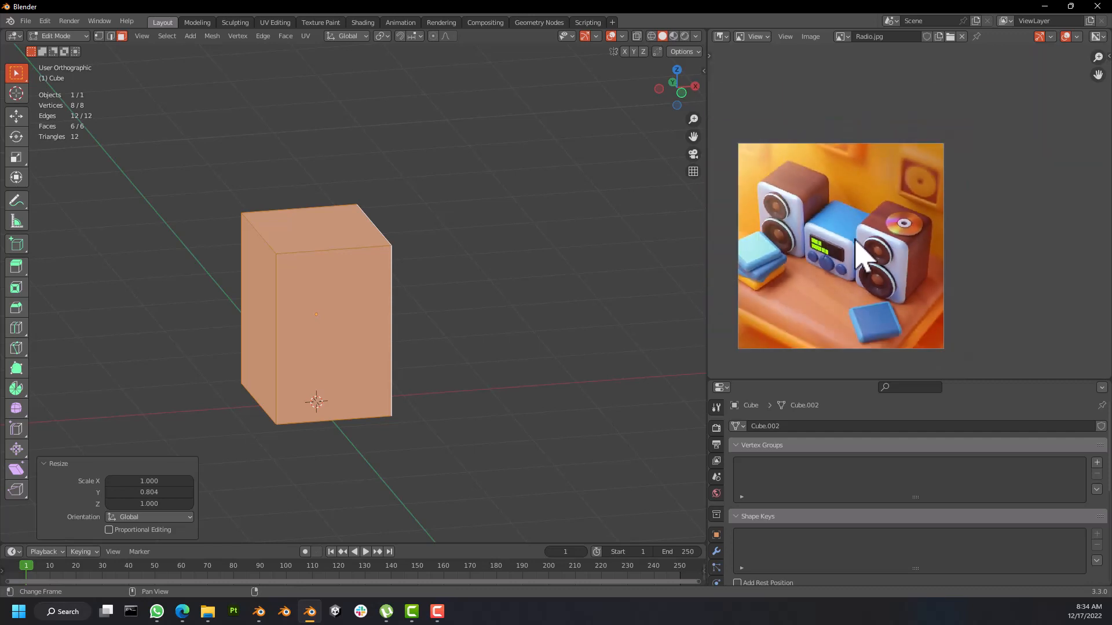
scroll(873, 305, "up", 3)
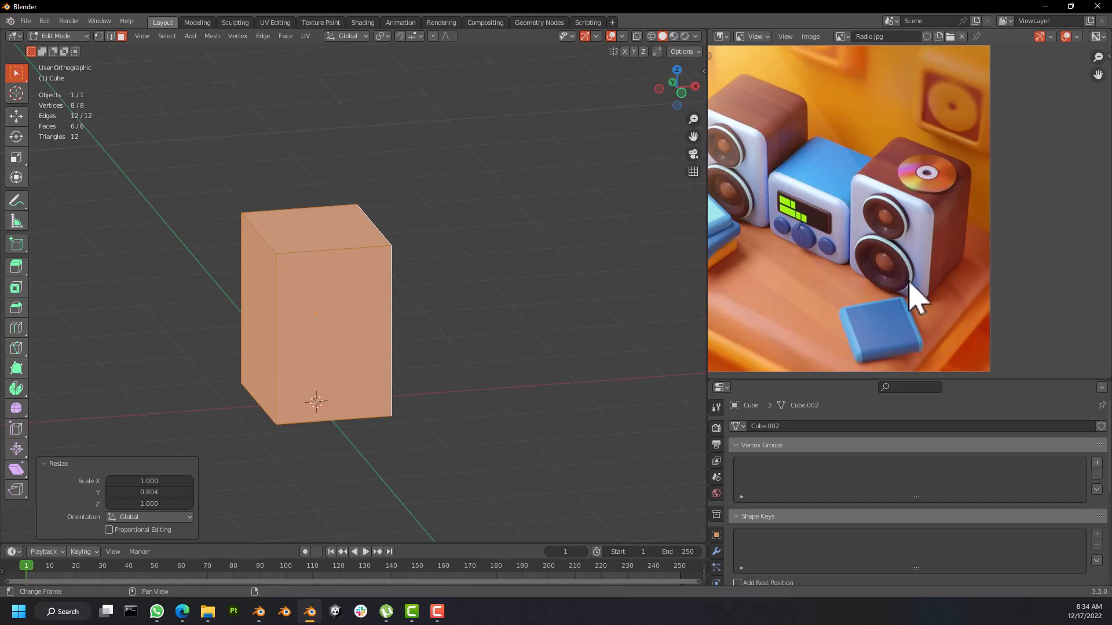
scroll(923, 207, "up", 3)
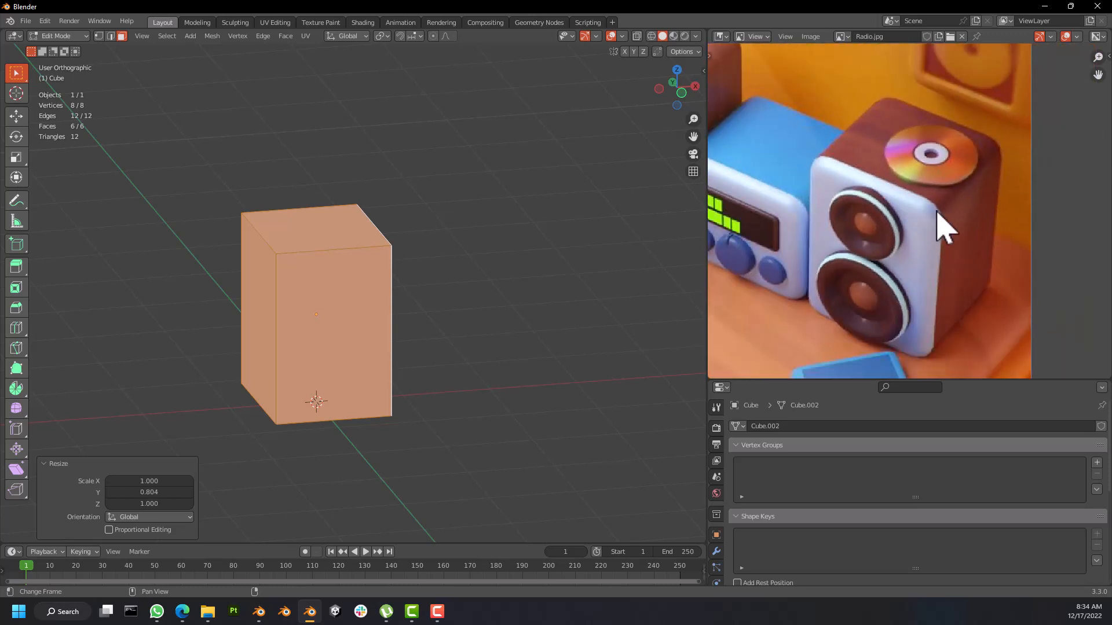
scroll(946, 229, "down", 1)
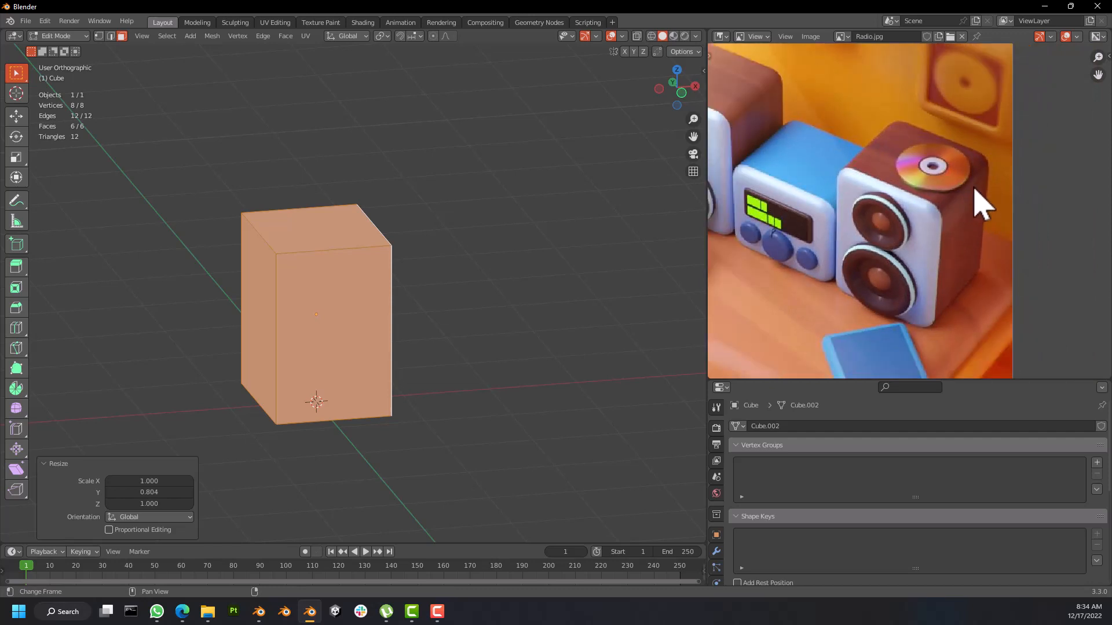
mouse_move(397, 250)
middle_mouse_down()
mouse_move(347, 258)
mouse_move(395, 264)
mouse_move(349, 253)
mouse_move(402, 253)
mouse_move(345, 253)
mouse_move(425, 280)
mouse_move(442, 276)
mouse_move(367, 259)
mouse_move(481, 272)
mouse_move(438, 259)
mouse_move(340, 275)
mouse_move(350, 263)
mouse_move(445, 258)
mouse_move(367, 261)
mouse_move(379, 261)
middle_mouse_up()
scroll(692, 249, "down", 2)
scroll(744, 246, "down", 1)
scroll(875, 215, "up", 1)
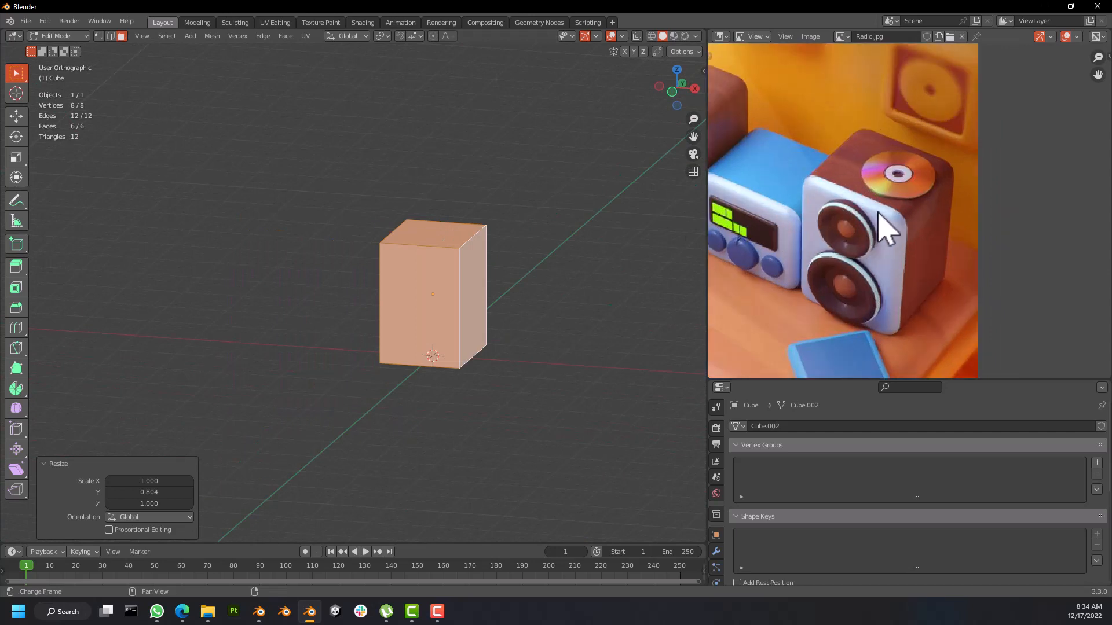
scroll(881, 225, "down", 2)
scroll(882, 225, "up", 2)
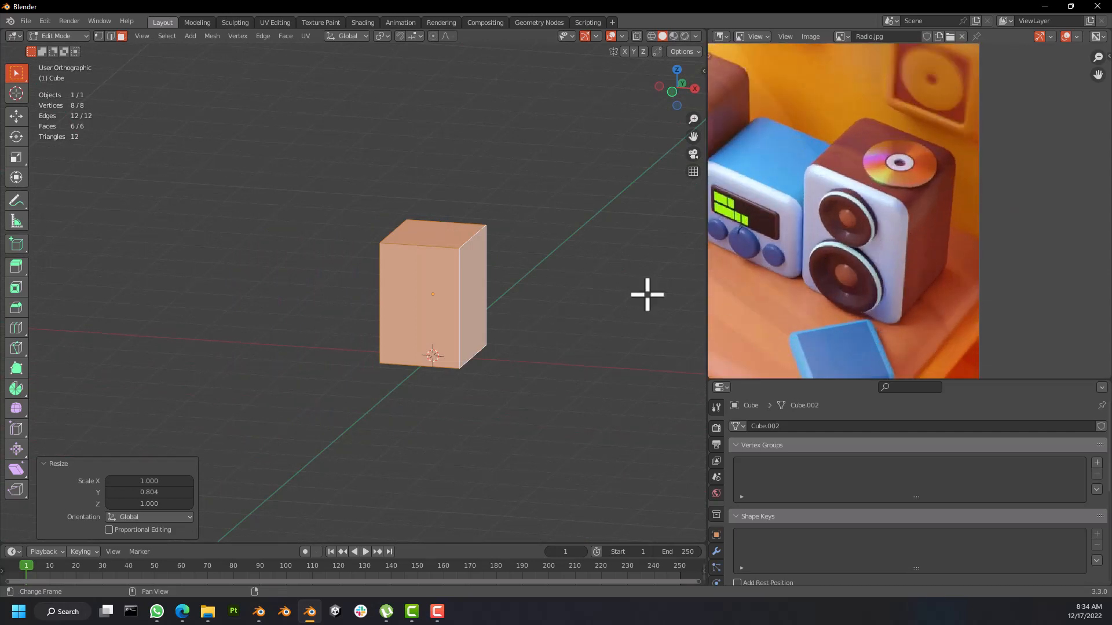
Step: Try bevelling all edges of the box with a width of about 0.132 m, and undo the bevel
scroll(411, 278, "up", 2)
middle_click_drag(482, 290, 412, 301, "shift")
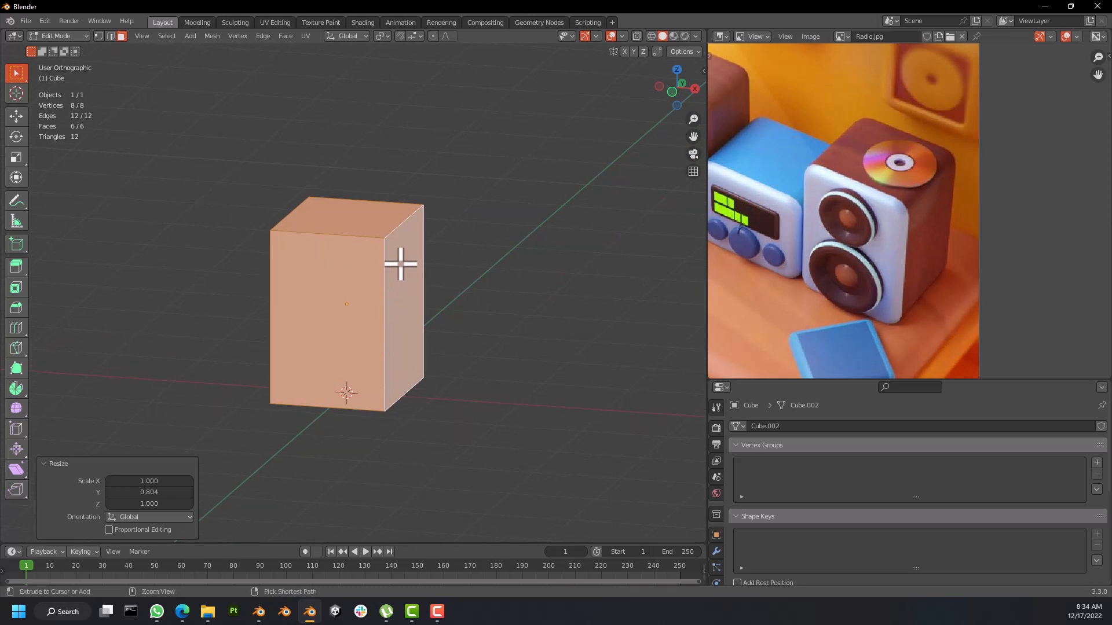
key("ctrl+b")
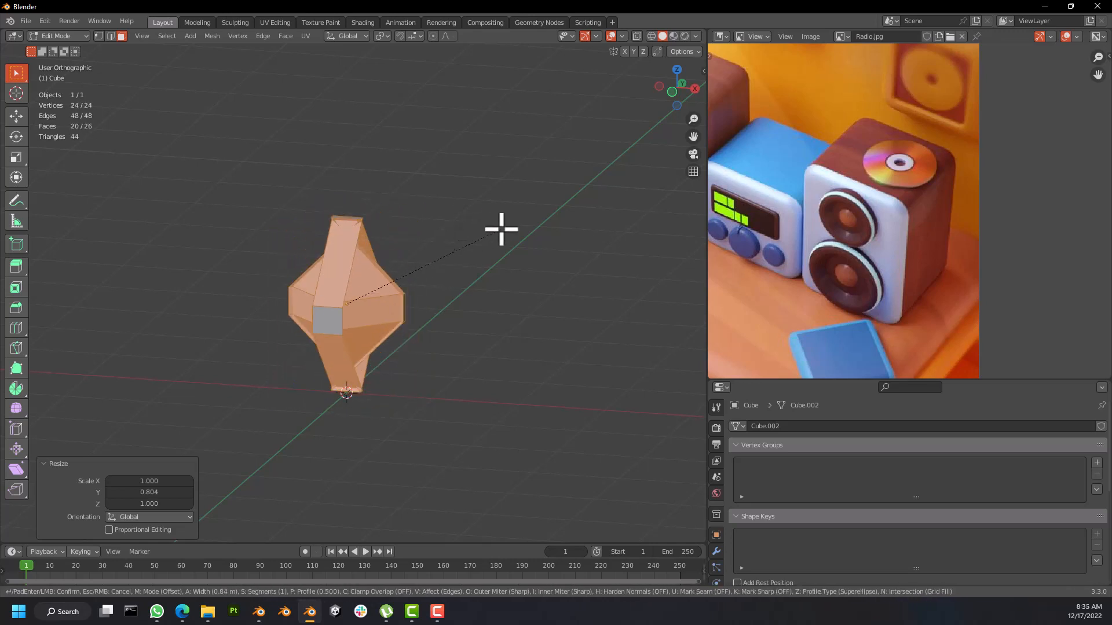
key("Escape")
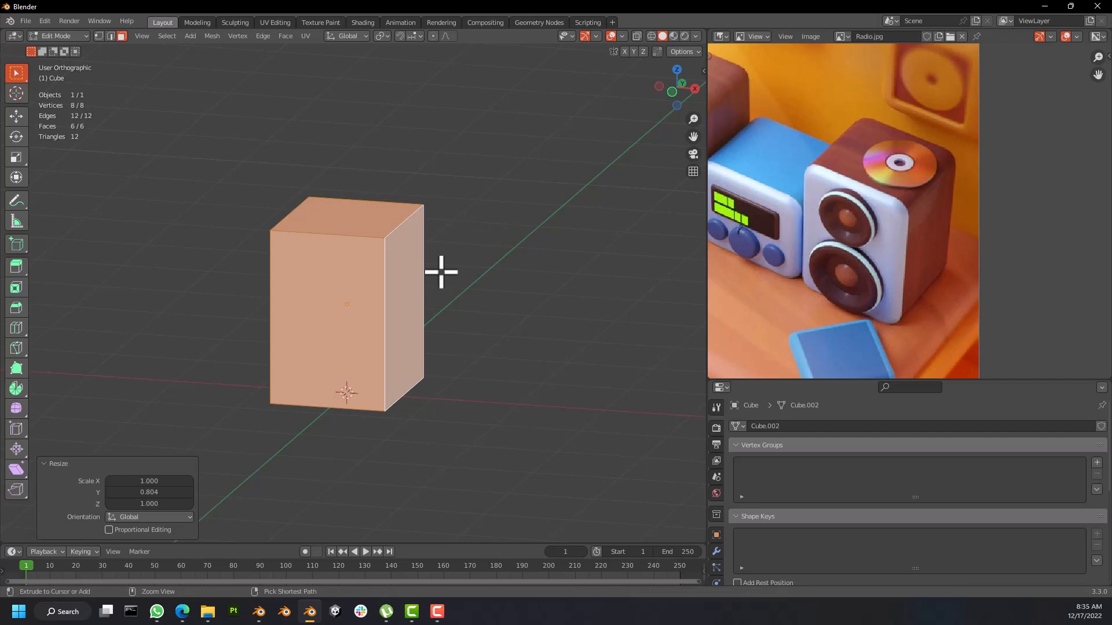
key("ctrl+b")
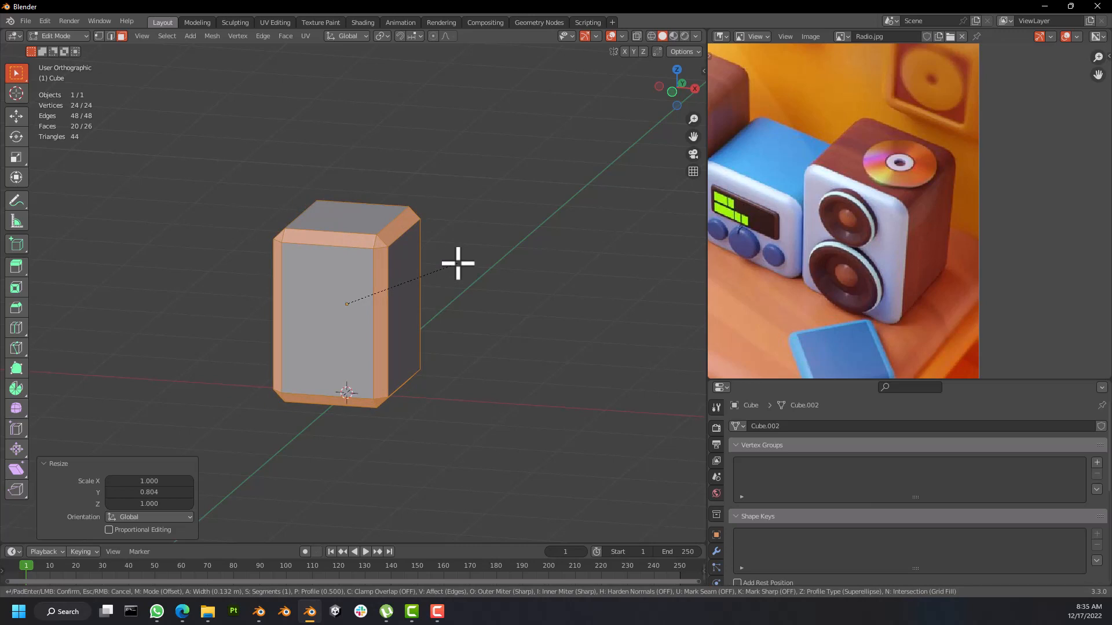
left_click(457, 262)
mouse_move(424, 281)
middle_mouse_down()
mouse_move(526, 266)
mouse_move(430, 262)
middle_mouse_up()
key("ctrl+z")
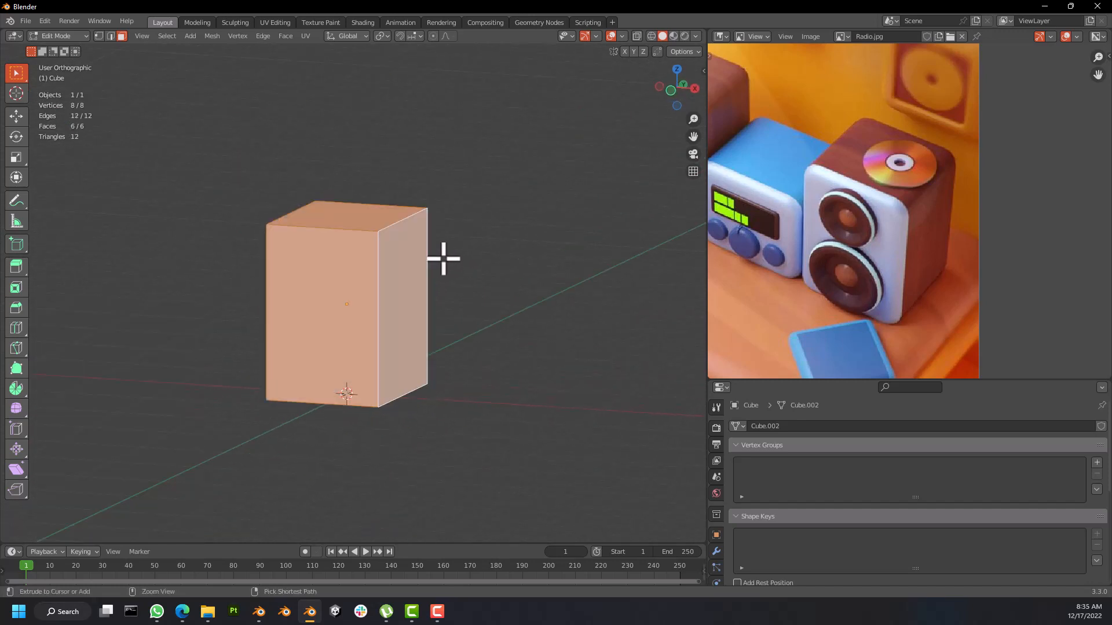
Step: Try a wider bevel of about 0.167 m on all edges of the box, and undo it
key("ctrl+b")
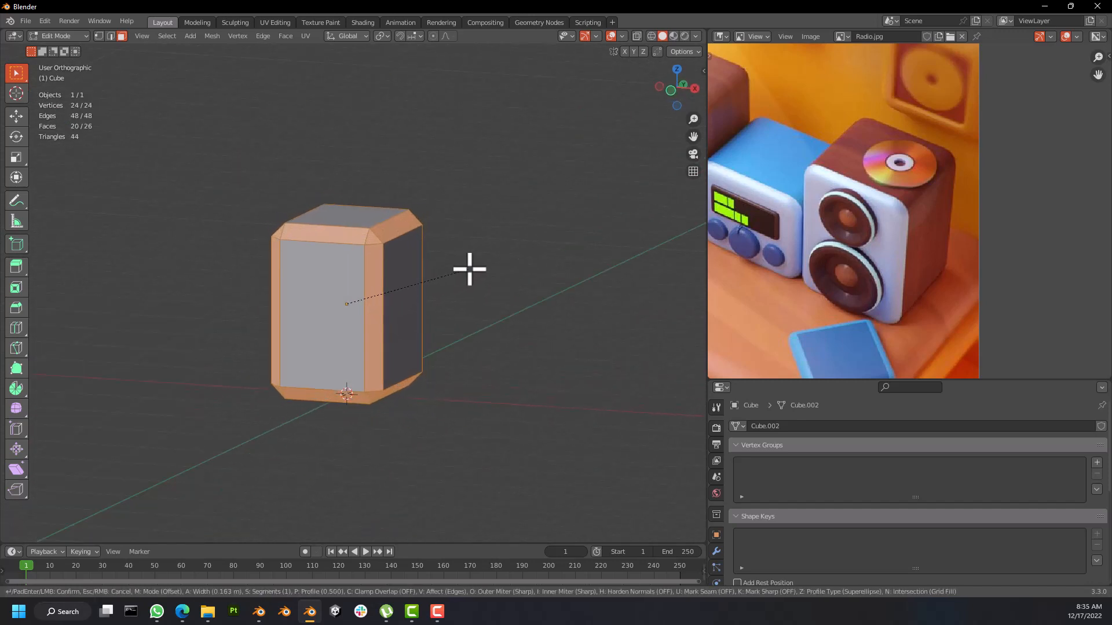
key("Escape")
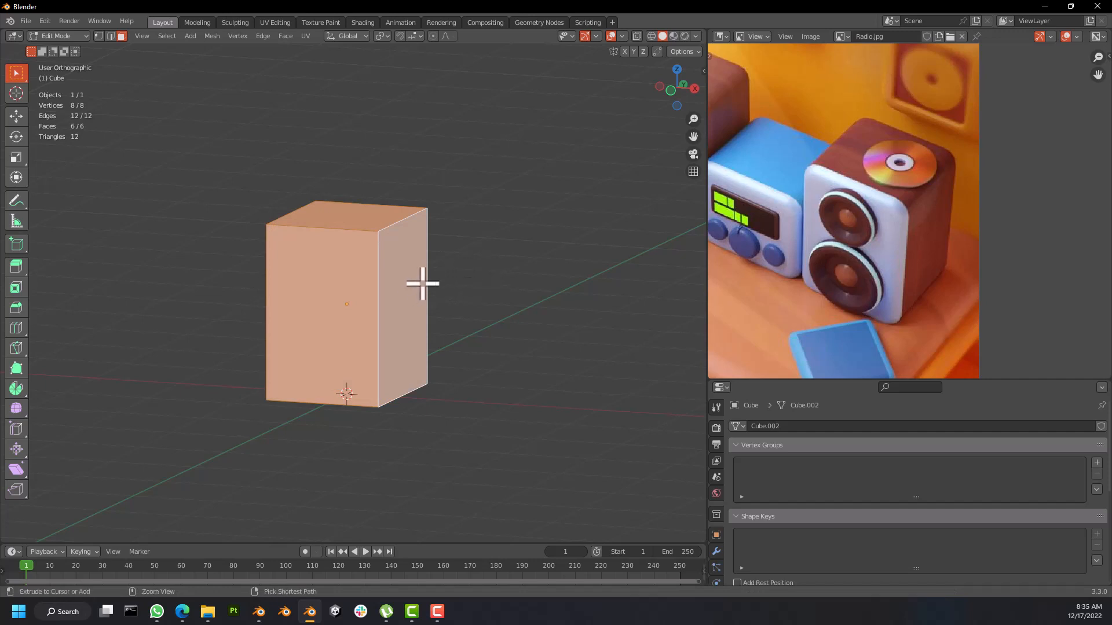
key("ctrl+b")
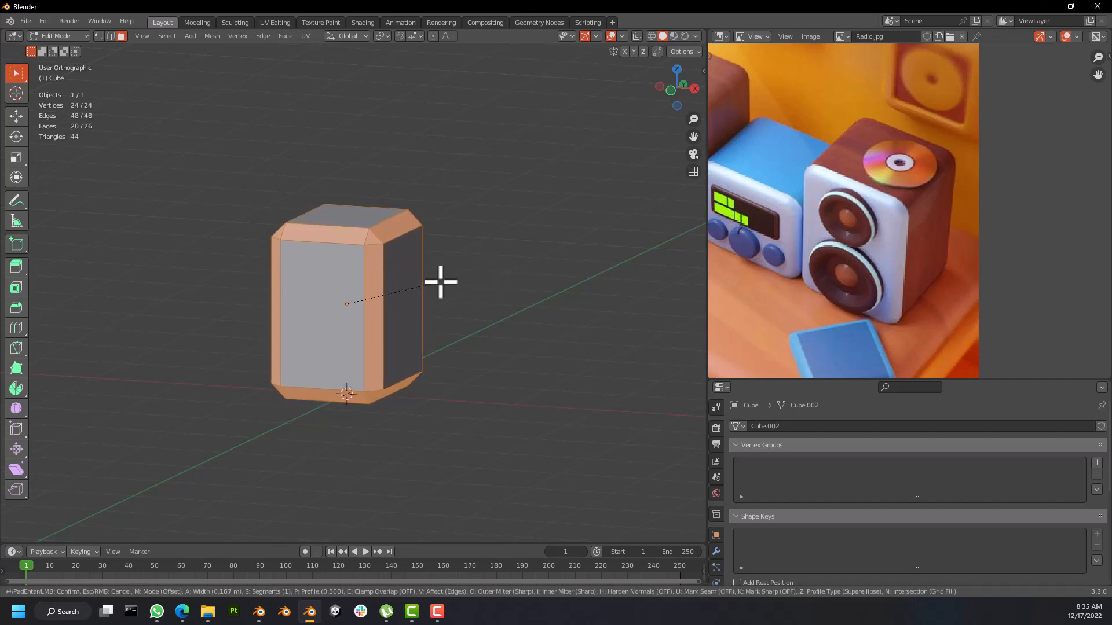
left_click(440, 282)
middle_click_drag(436, 281, 352, 266)
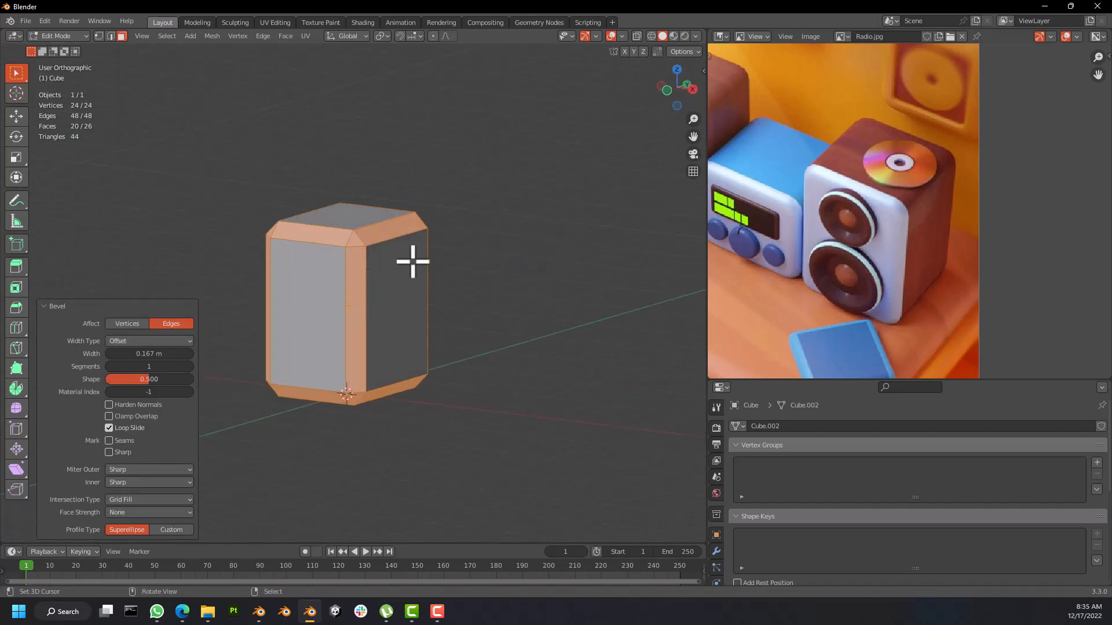
key("ctrl+z")
Step: Bevel all edges of the box with a width of about 0.181 m, using the reference speaker as a guide
scroll(906, 218, "up", 2)
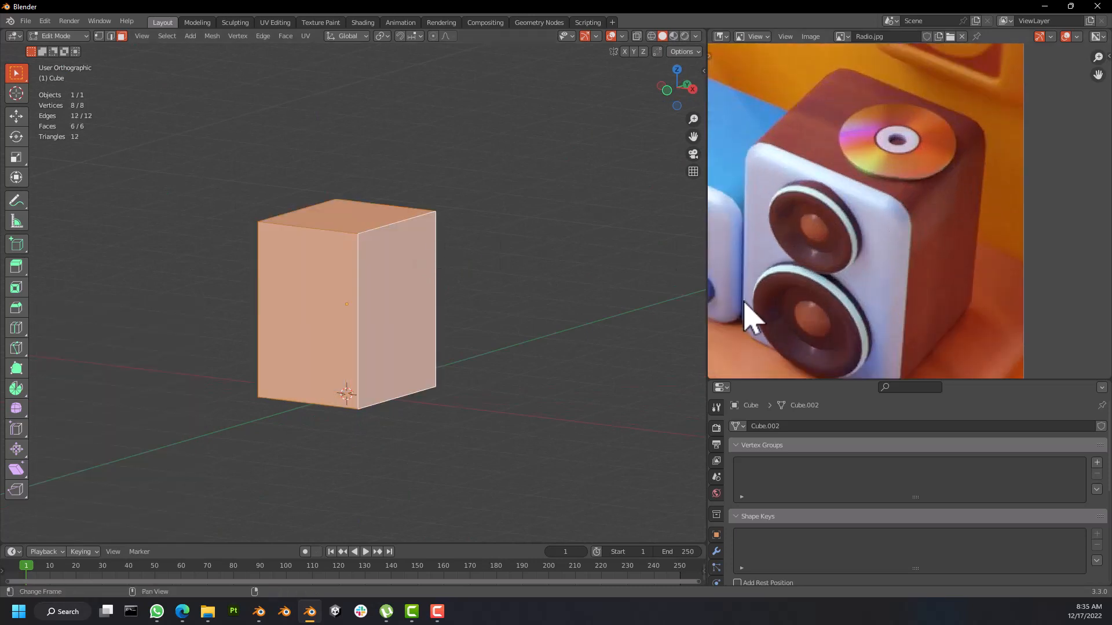
key("ctrl+b")
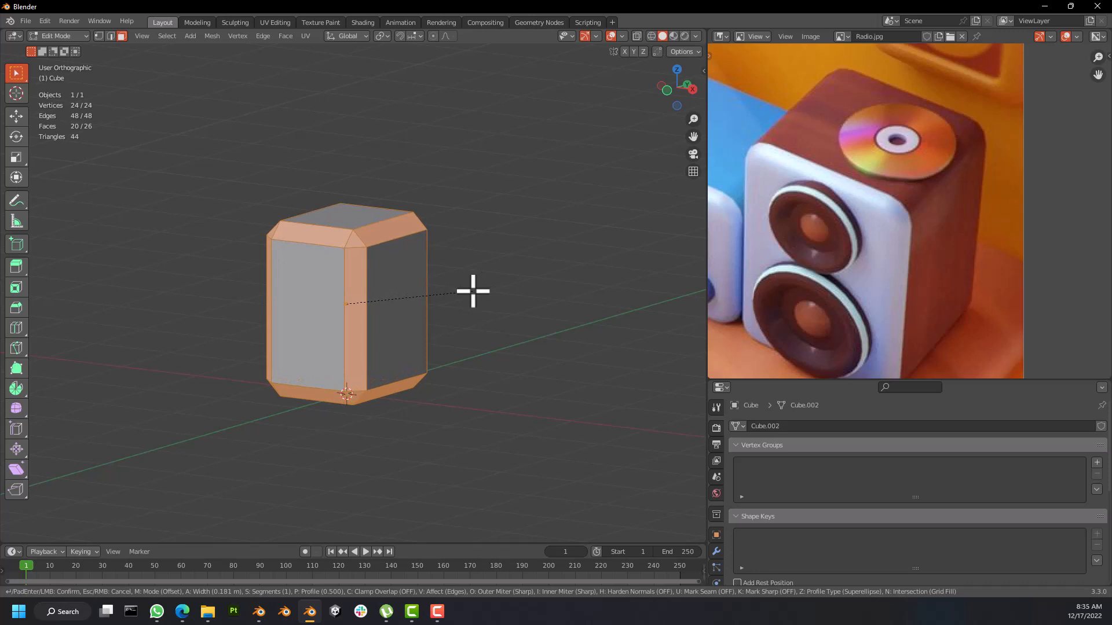
left_click(473, 291)
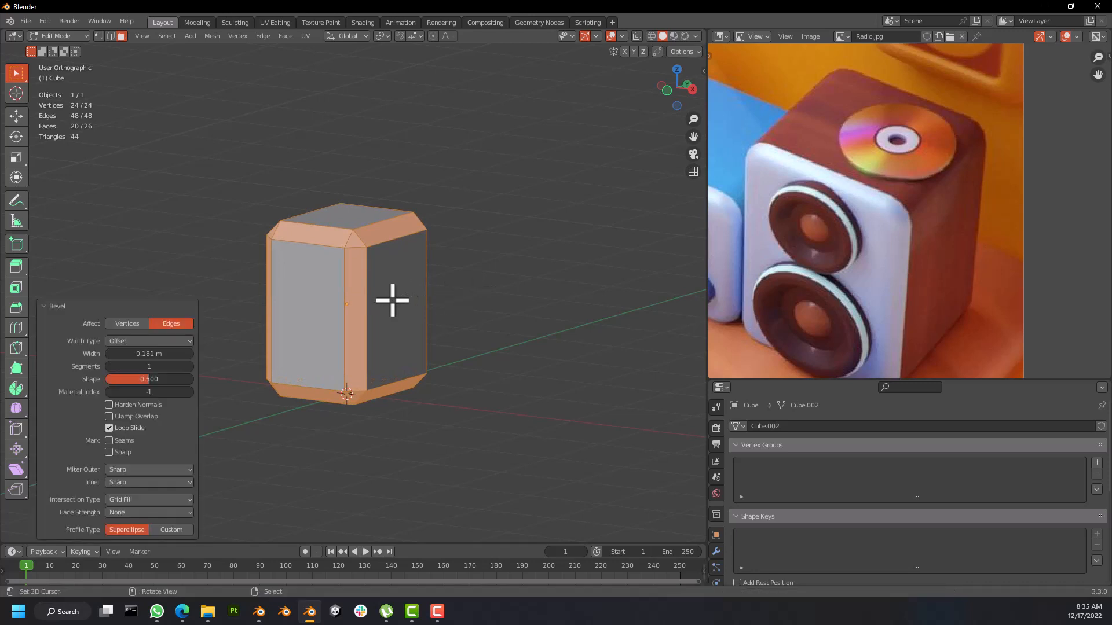
middle_click_drag(389, 297, 433, 302)
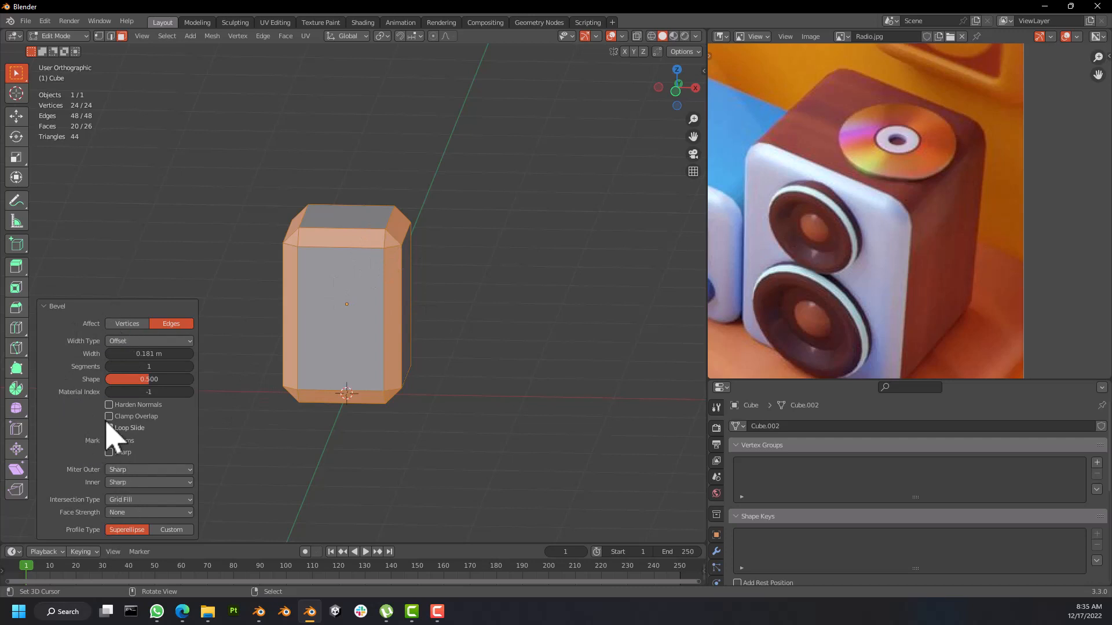
Step: Adjust the bevel to a width of 0.131 m and 8 segments to round the box's edges
left_click(162, 341)
left_click(164, 354)
mouse_move(151, 354)
left_mouse_down()
mouse_move(164, 353)
mouse_move(145, 354)
left_mouse_up()
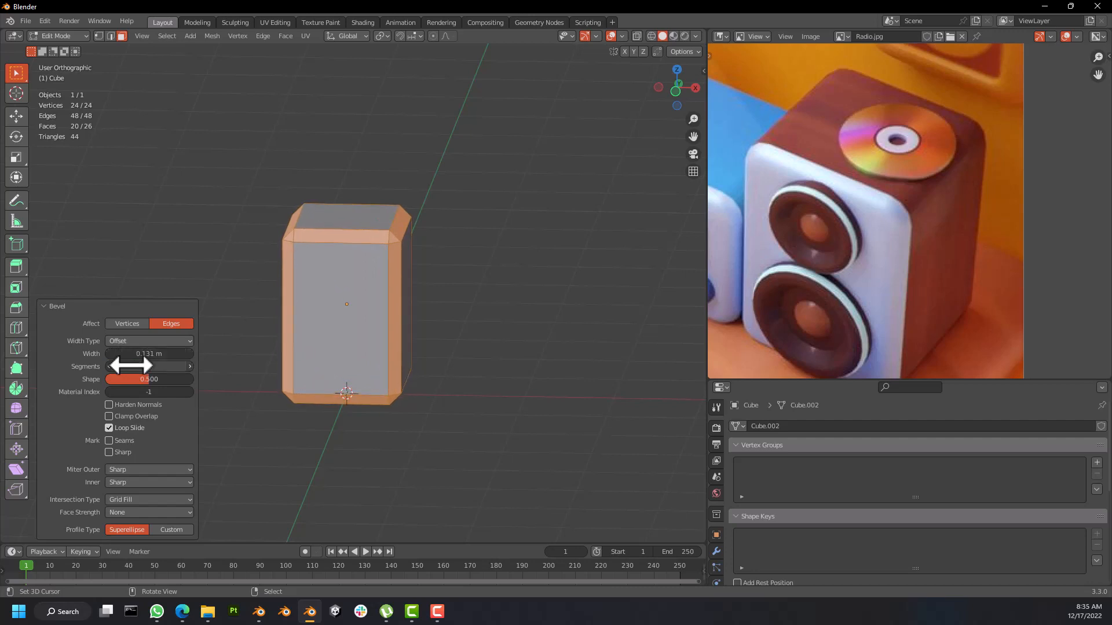
middle_click_drag(294, 342, 350, 276)
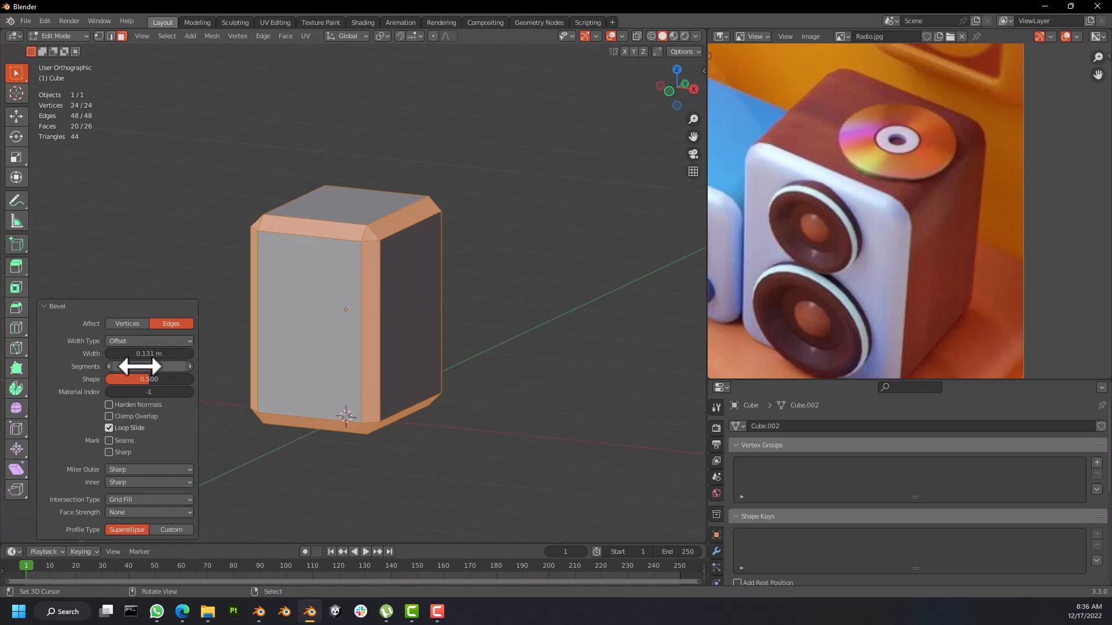
left_click_drag(139, 366, 176, 365)
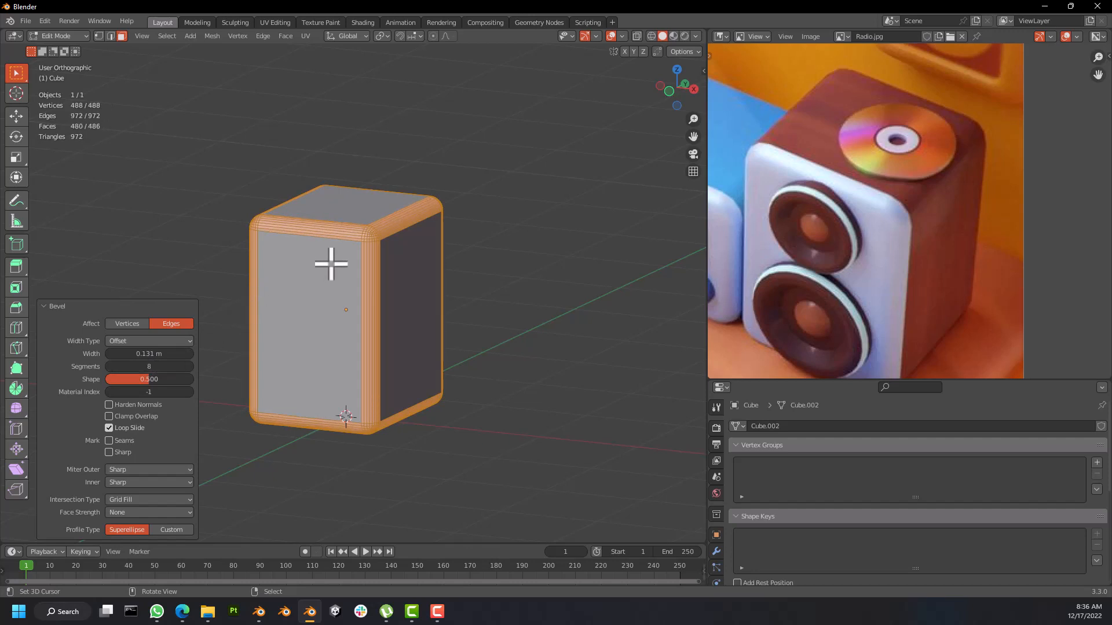
Step: Adjust the bevel width on the box's edges to 0.181 m
scroll(359, 249, "up", 6)
scroll(417, 213, "down", 7)
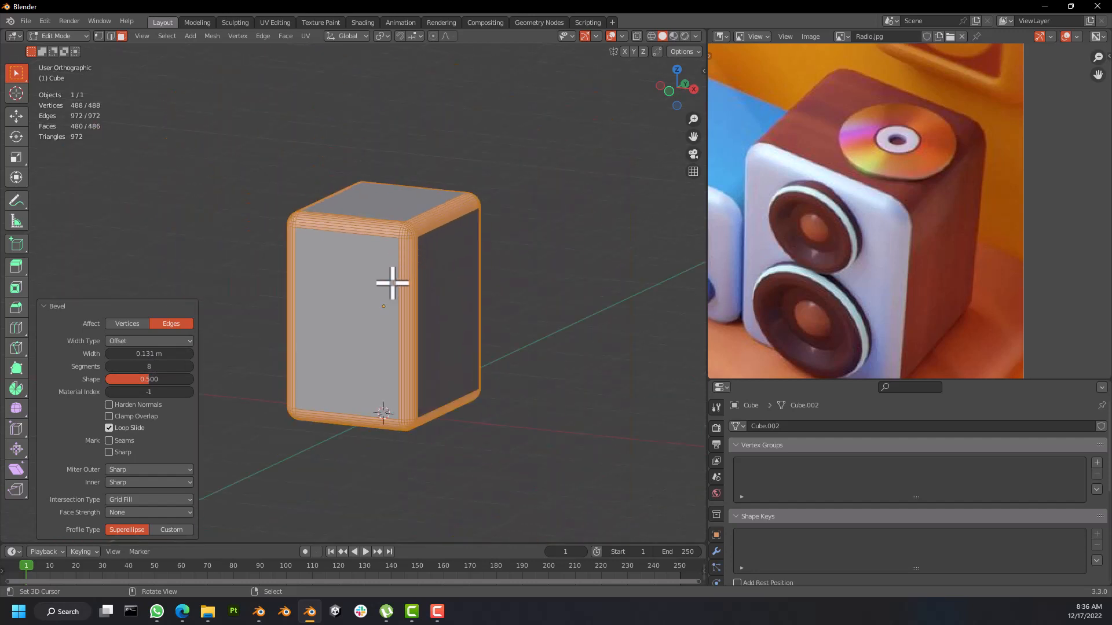
mouse_move(392, 285)
middle_mouse_down()
mouse_move(432, 300)
mouse_move(338, 293)
mouse_move(372, 287)
middle_mouse_up()
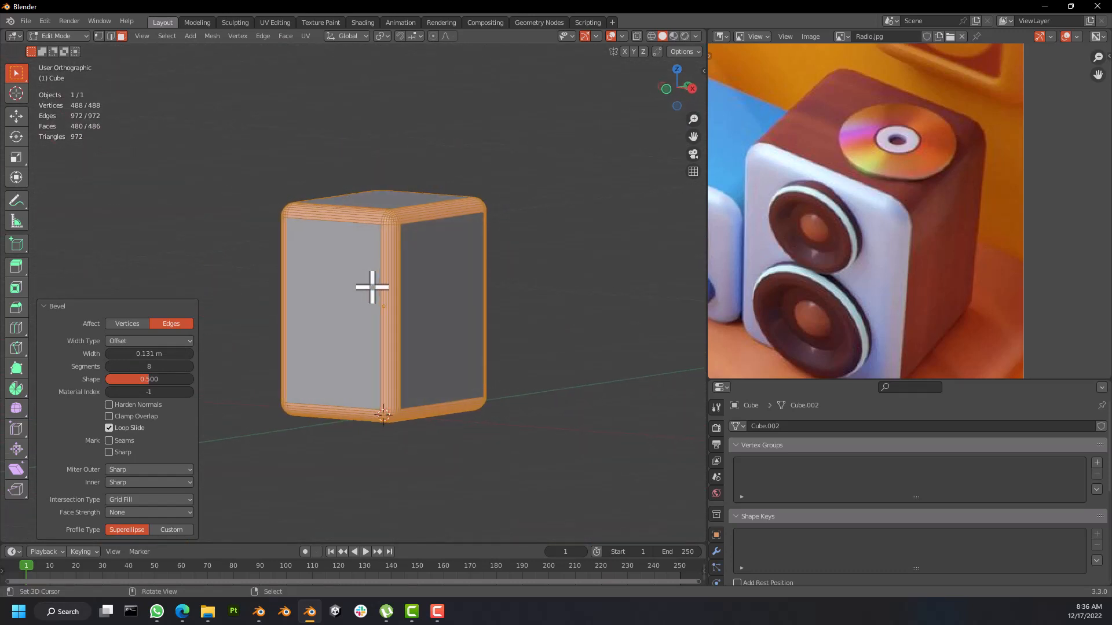
mouse_move(157, 354)
left_mouse_down()
mouse_move(130, 354)
mouse_move(191, 354)
mouse_move(174, 353)
left_mouse_up()
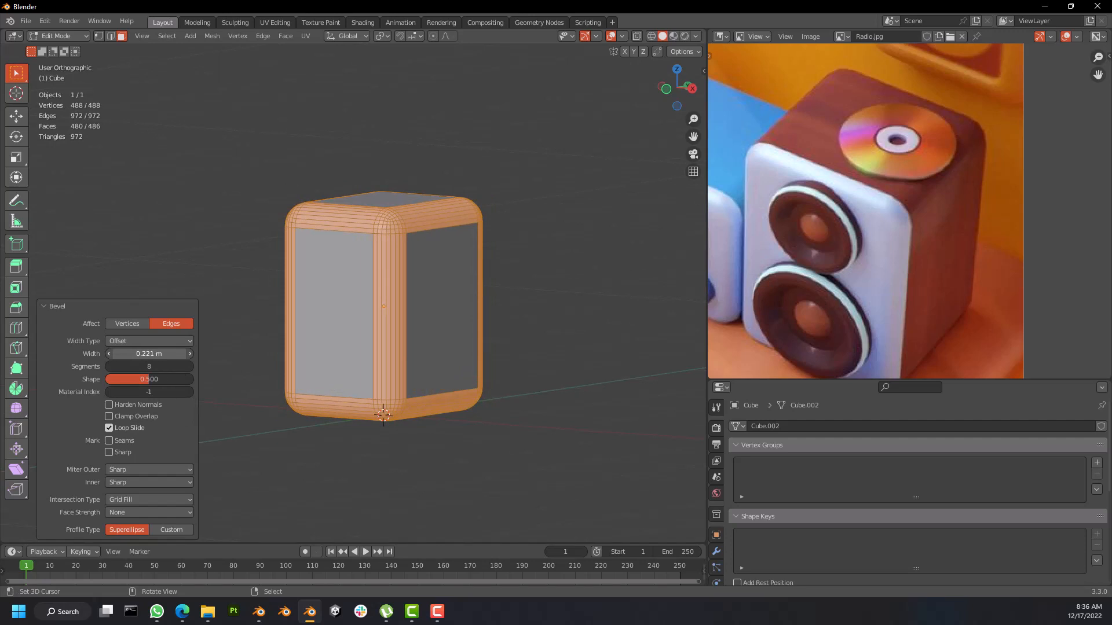
mouse_move(174, 354)
left_mouse_down()
mouse_move(183, 353)
mouse_move(162, 353)
left_mouse_up()
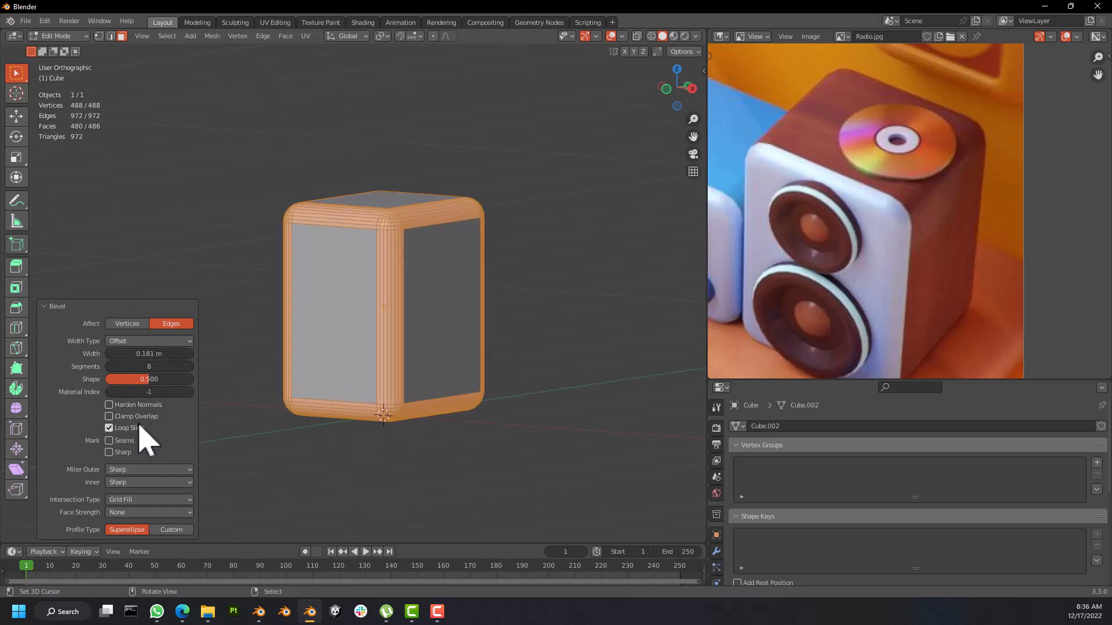
middle_click_drag(340, 313, 315, 337)
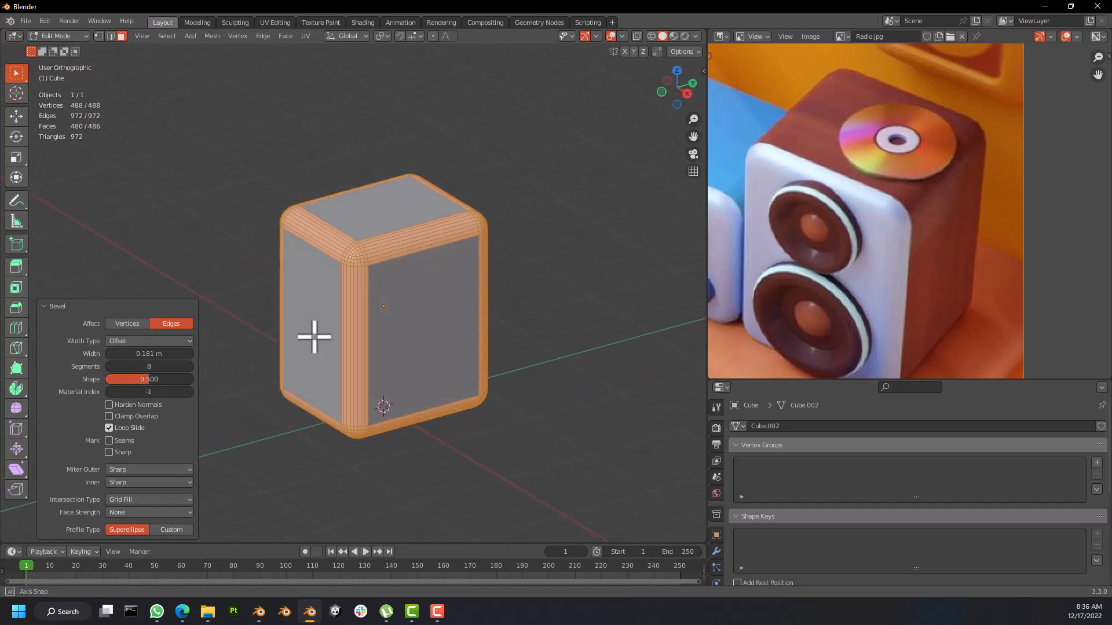
Step: Set the bevel's profile shape to about 0.468 for the box's rounded edges
mouse_move(141, 379)
left_mouse_down()
mouse_move(180, 380)
mouse_move(160, 379)
left_mouse_up()
mouse_move(348, 333)
middle_mouse_down()
mouse_move(404, 310)
mouse_move(350, 317)
mouse_move(353, 334)
middle_mouse_up()
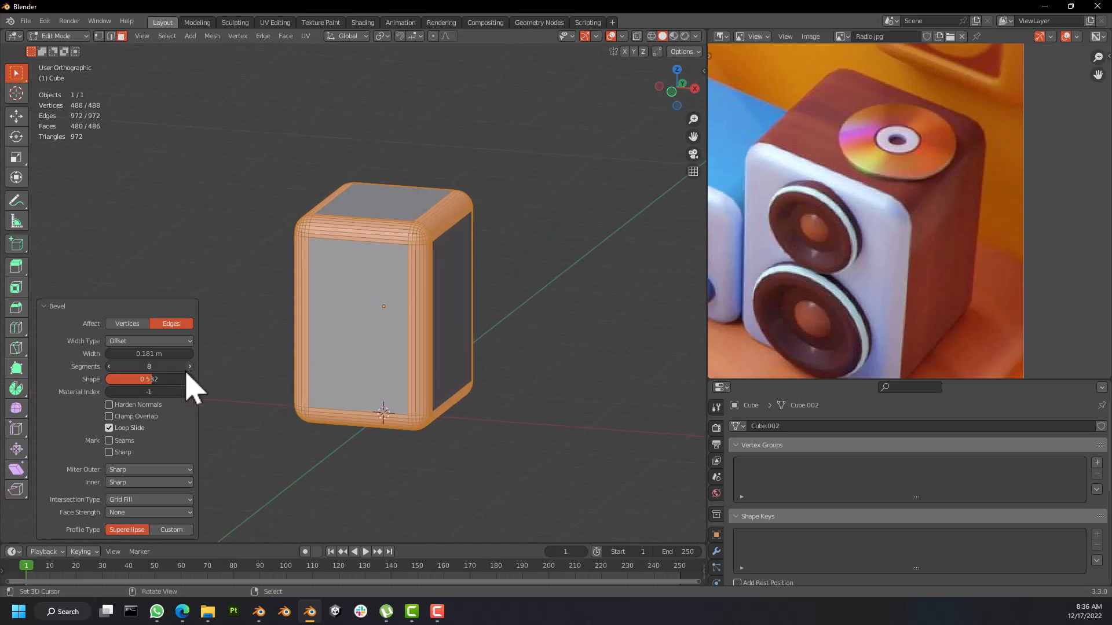
mouse_move(139, 379)
left_mouse_down()
mouse_move(165, 379)
mouse_move(123, 379)
left_mouse_up()
middle_click_drag(311, 346, 333, 332)
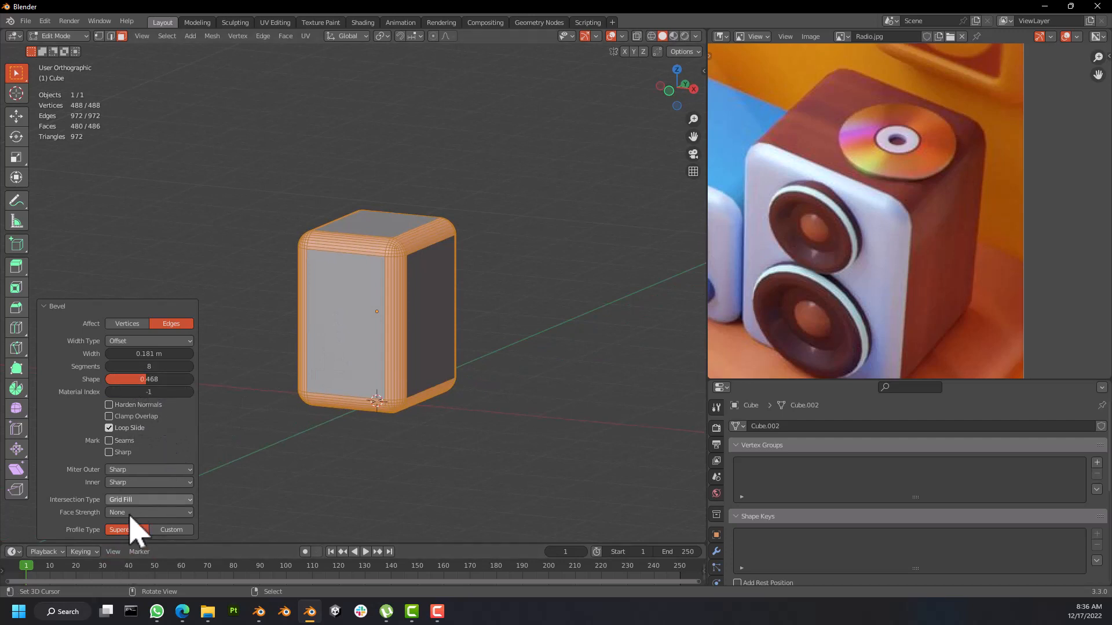
middle_click_drag(340, 277, 371, 286)
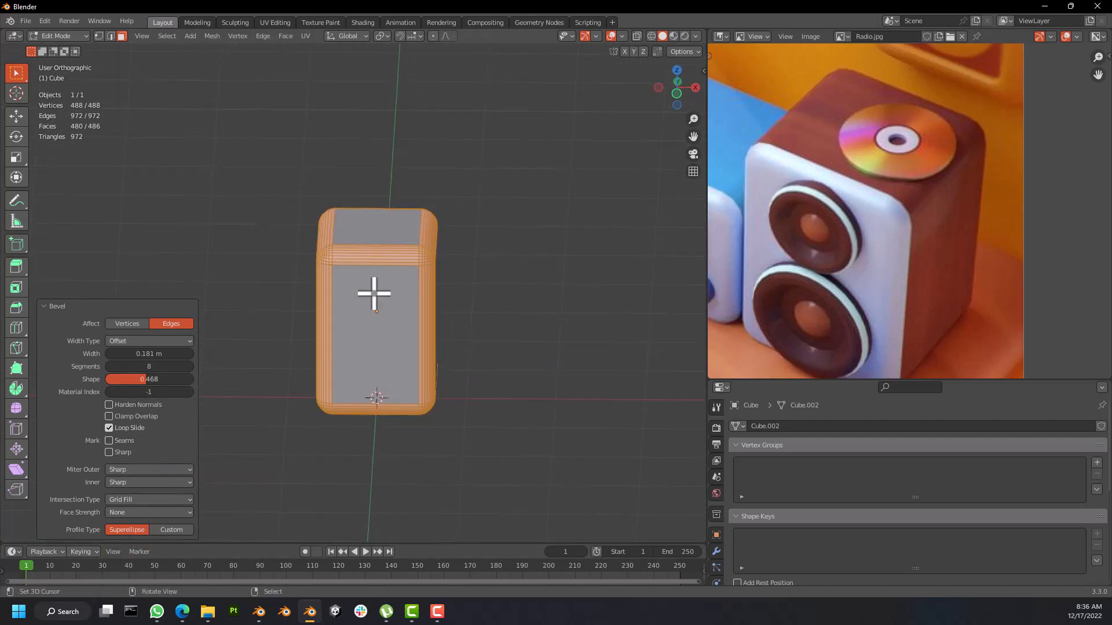
Step: Return to Object Mode and examine the shading of the box's bevelled edges and upper corners up close
key("Tab")
mouse_move(399, 328)
middle_mouse_down()
mouse_move(355, 327)
mouse_move(468, 324)
mouse_move(400, 315)
middle_mouse_up()
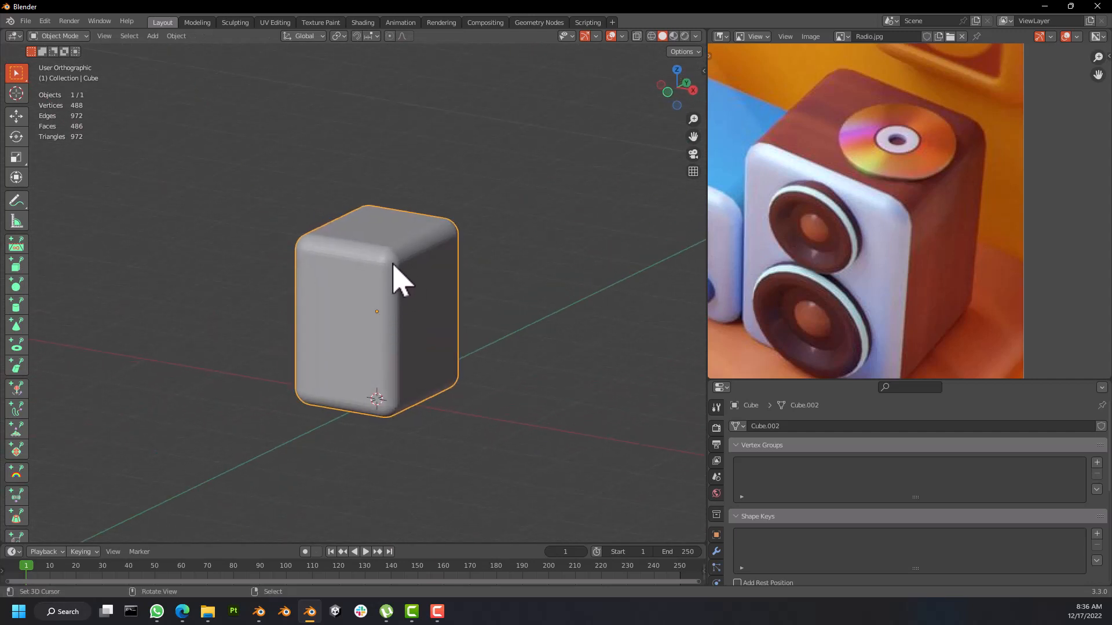
key("Tab")
key("Tab")
scroll(405, 274, "up", 4)
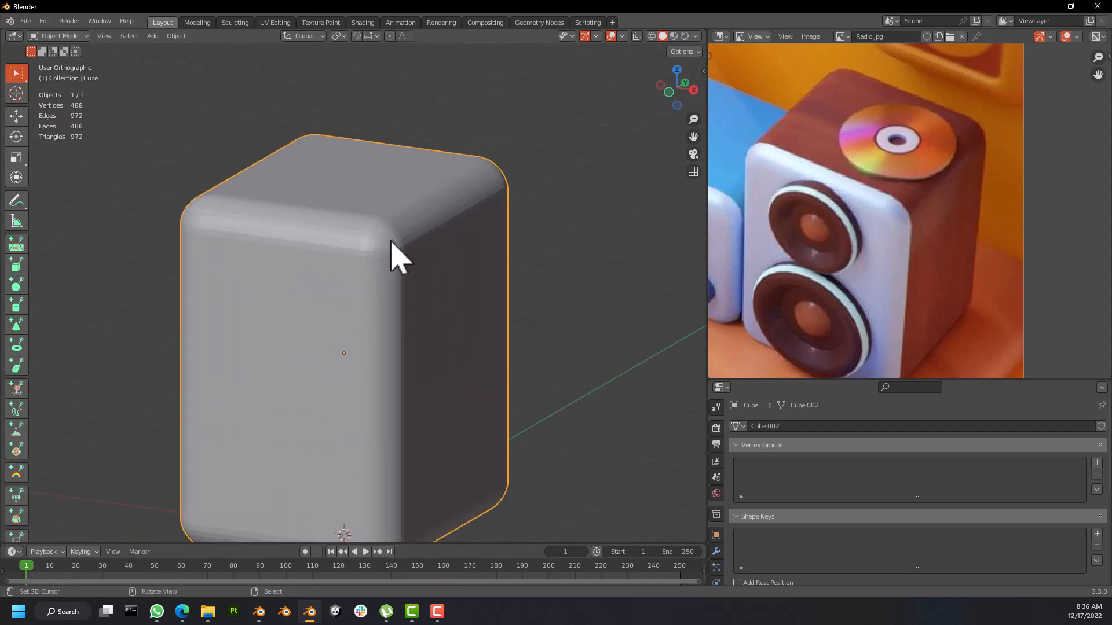
scroll(391, 244, "up", 2)
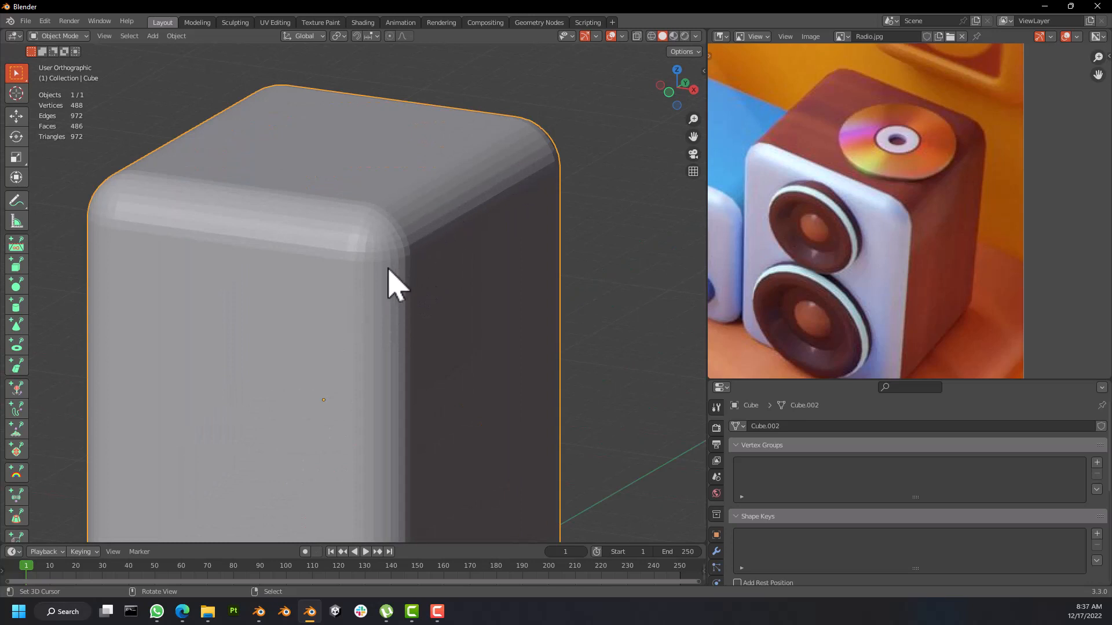
middle_click_drag(404, 229, 489, 209)
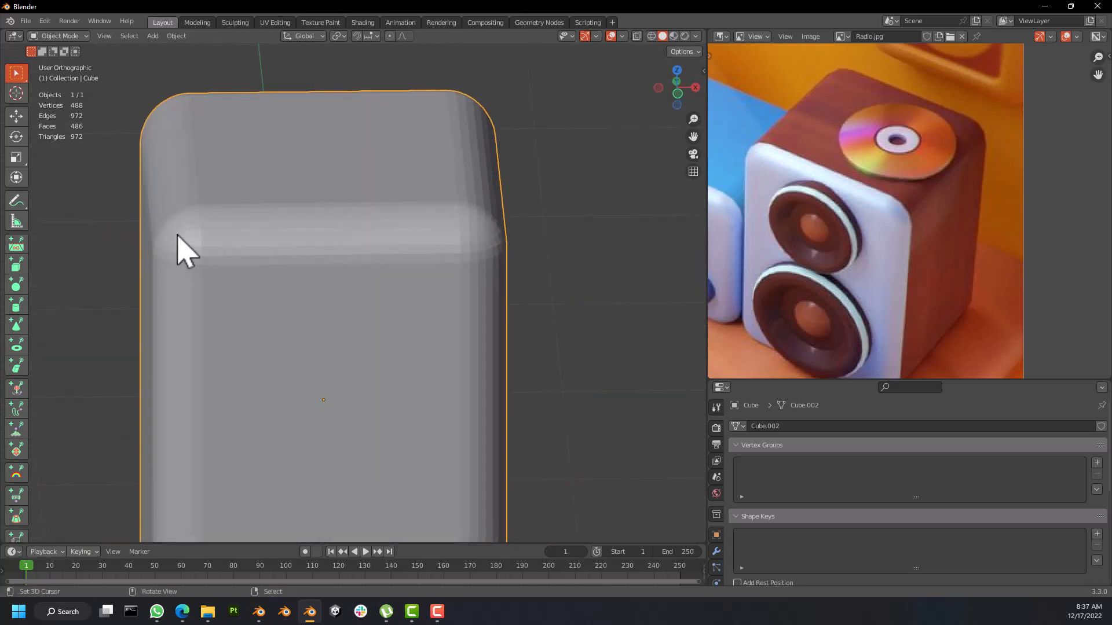
middle_click_drag(397, 258, 423, 218)
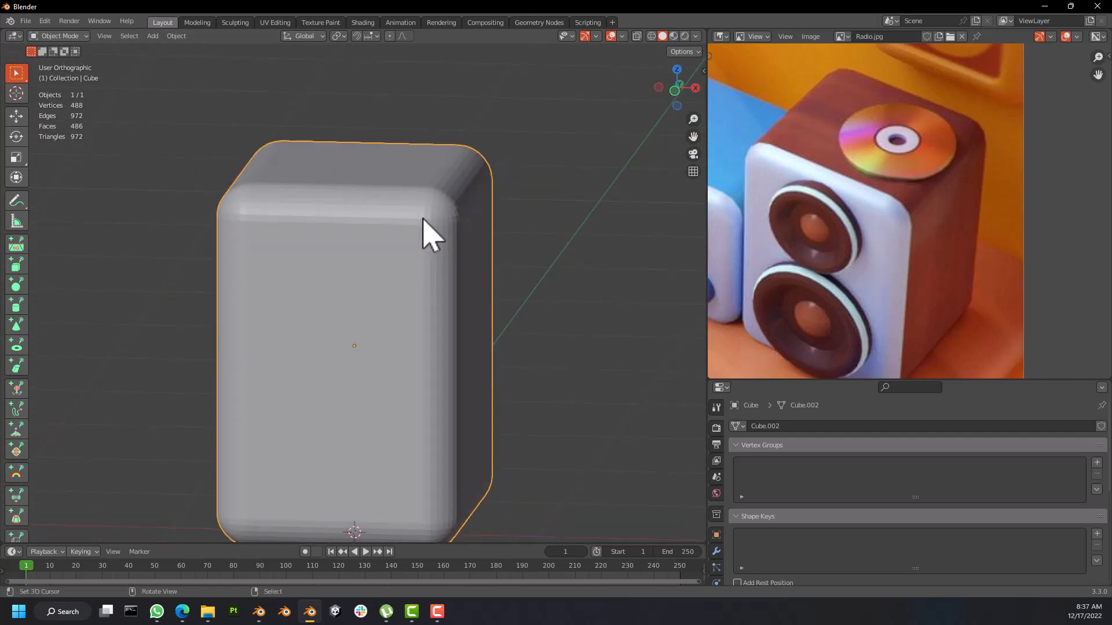
Step: Apply Shade Smooth to the bevelled box
right_click(424, 219)
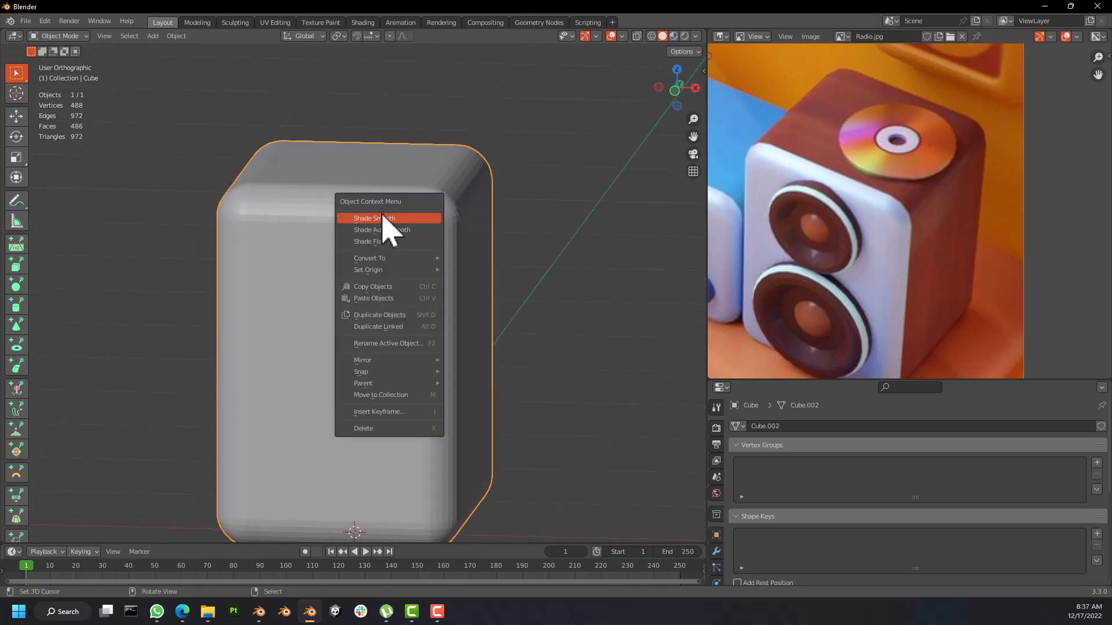
left_click(415, 219)
middle_click_drag(415, 235, 292, 243)
middle_click_drag(351, 231, 480, 272)
scroll(443, 272, "down", 2)
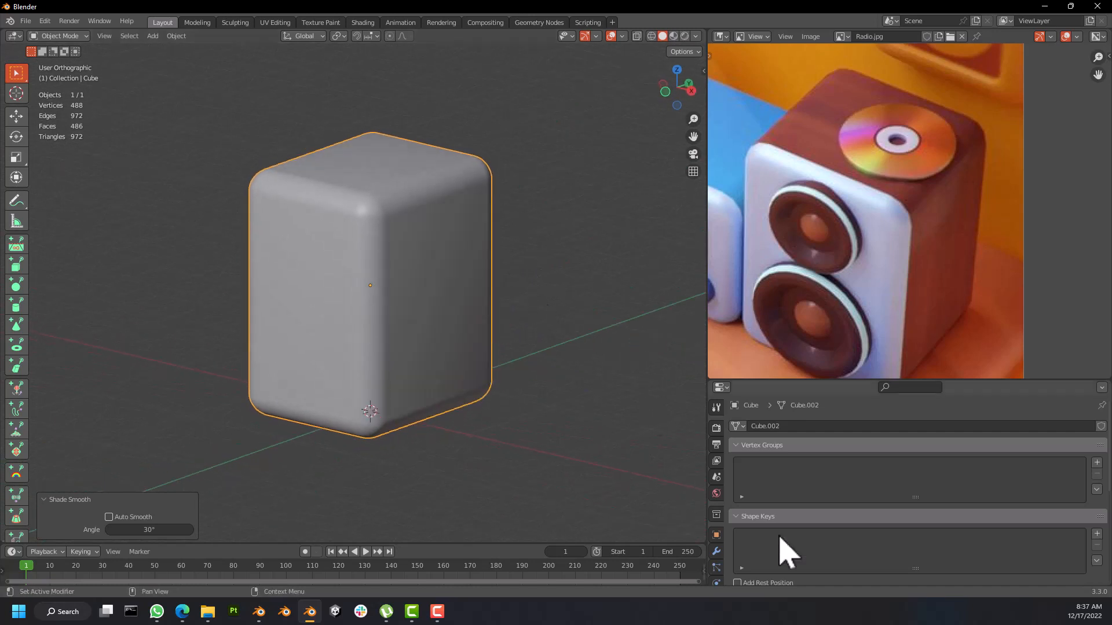
Step: Enable Auto Smooth at 30° in the box's Normals settings, enlarging the properties area for access
left_click_drag(794, 378, 799, 234)
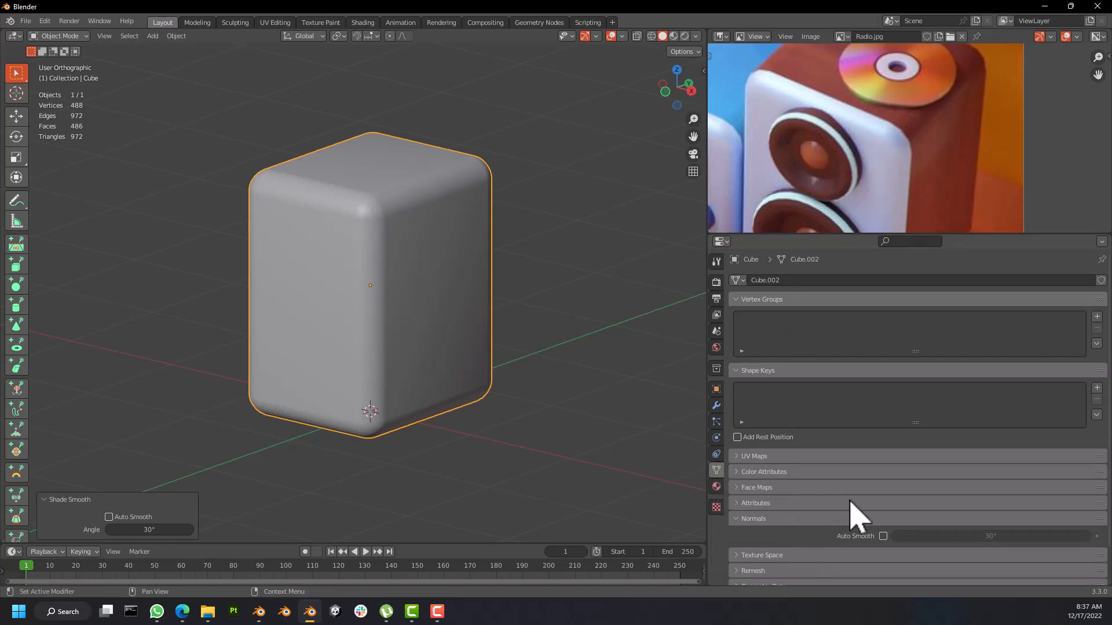
scroll(813, 481, "down", 3)
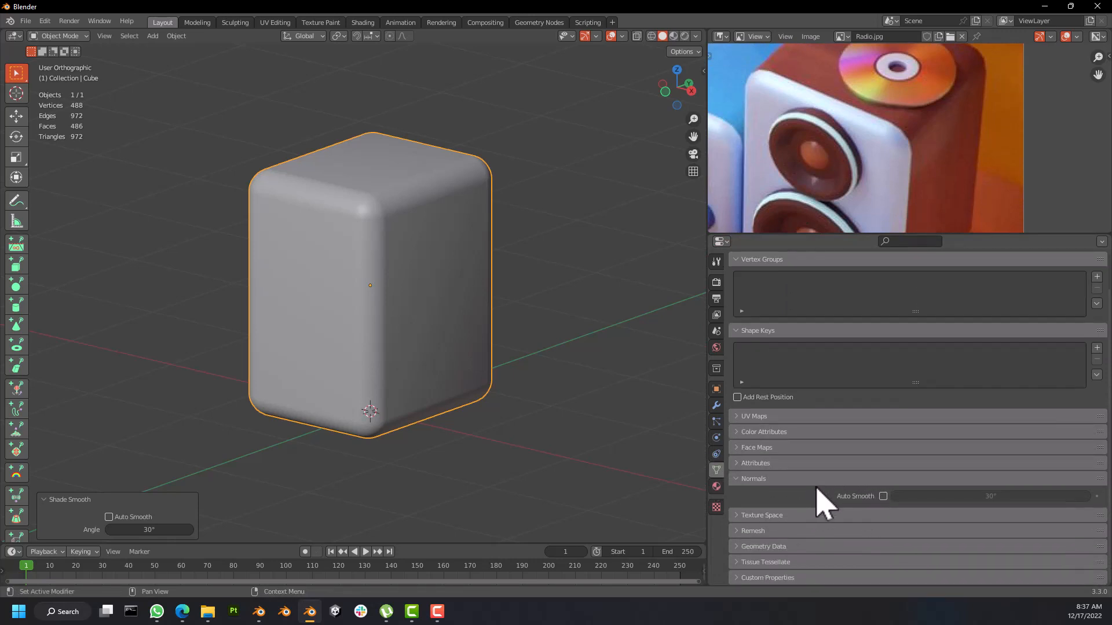
left_click(744, 481)
left_click(745, 485)
left_click(745, 484)
left_click(747, 500)
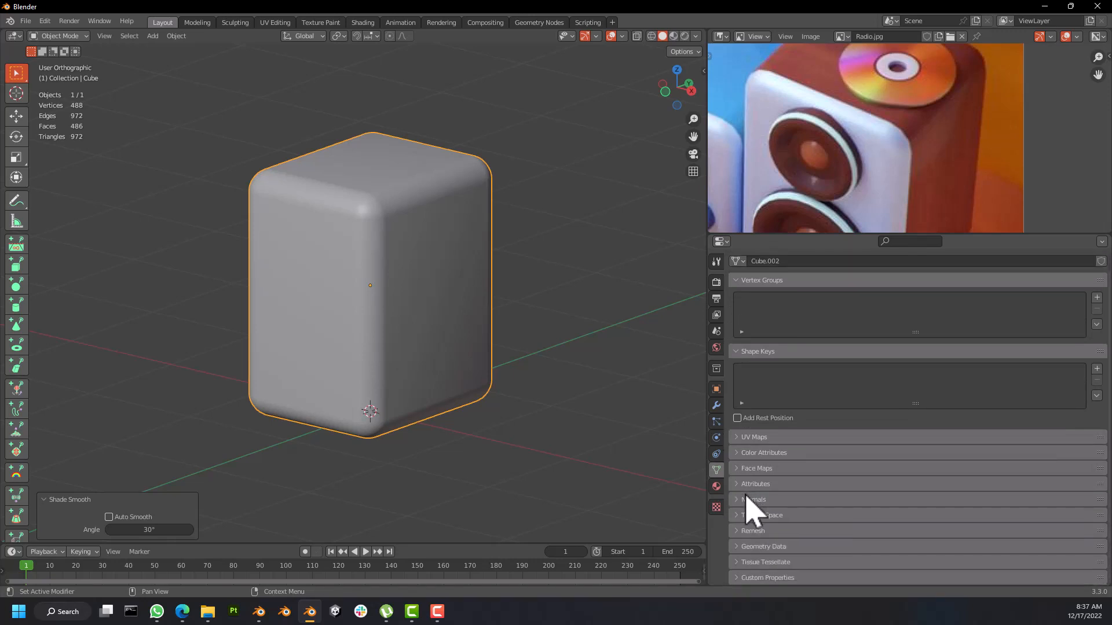
left_click(882, 517)
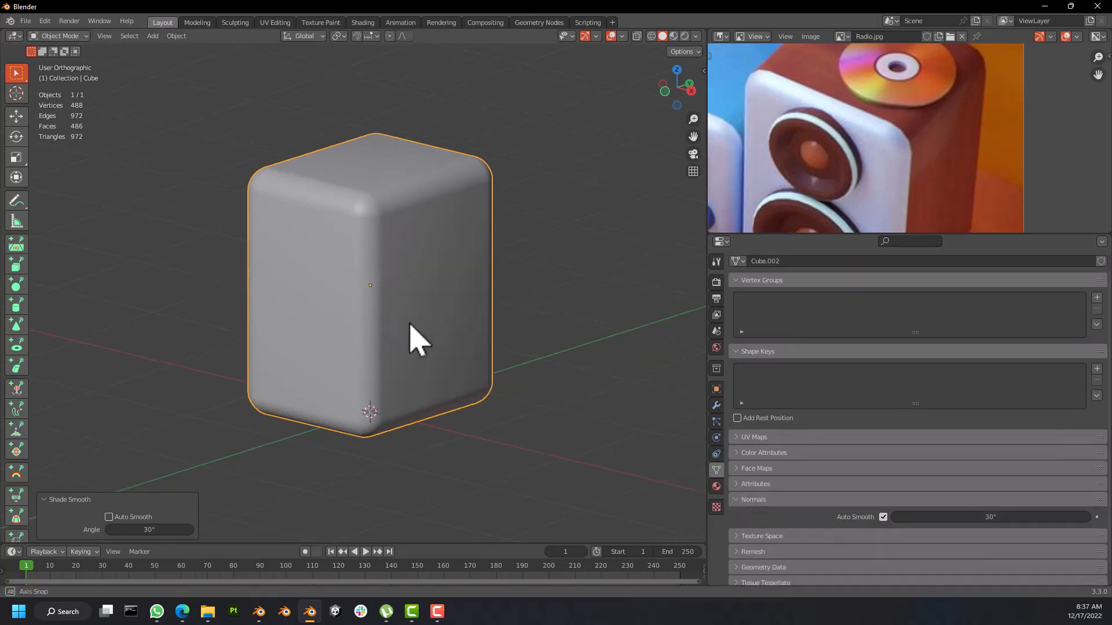
mouse_move(409, 340)
middle_mouse_down()
mouse_move(369, 314)
mouse_move(437, 347)
mouse_move(536, 328)
mouse_move(355, 313)
mouse_move(423, 266)
mouse_move(536, 340)
mouse_move(412, 365)
mouse_move(436, 342)
mouse_move(551, 345)
mouse_move(440, 347)
mouse_move(602, 324)
mouse_move(342, 336)
mouse_move(447, 340)
middle_mouse_up()
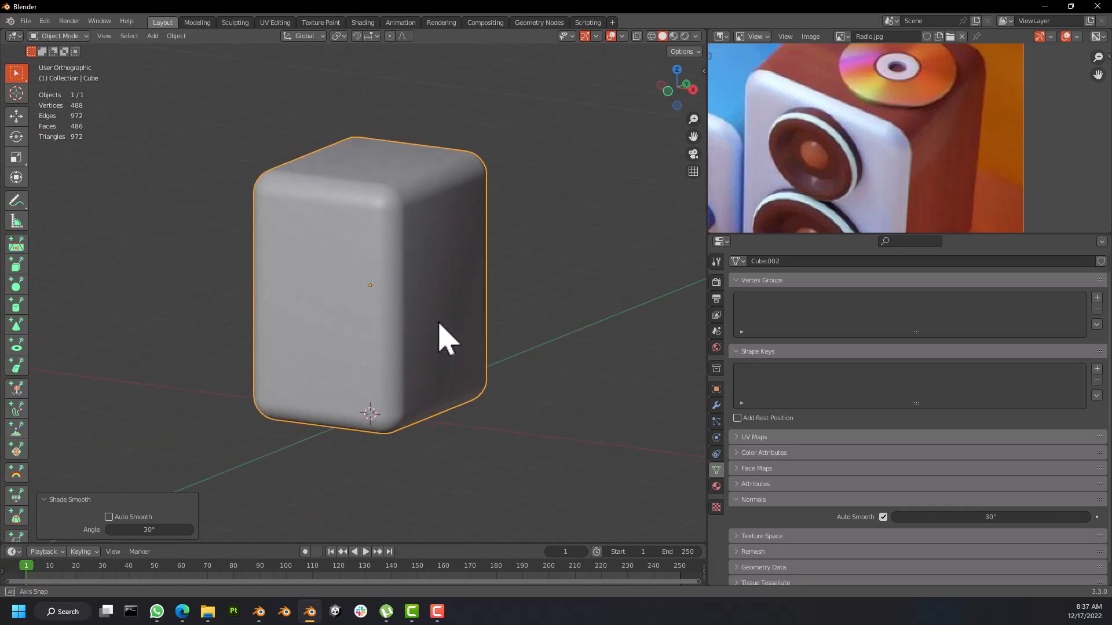
Step: Add a Subdivision Surface modifier to the speaker box
scroll(836, 148, "down", 3)
scroll(850, 157, "up", 2)
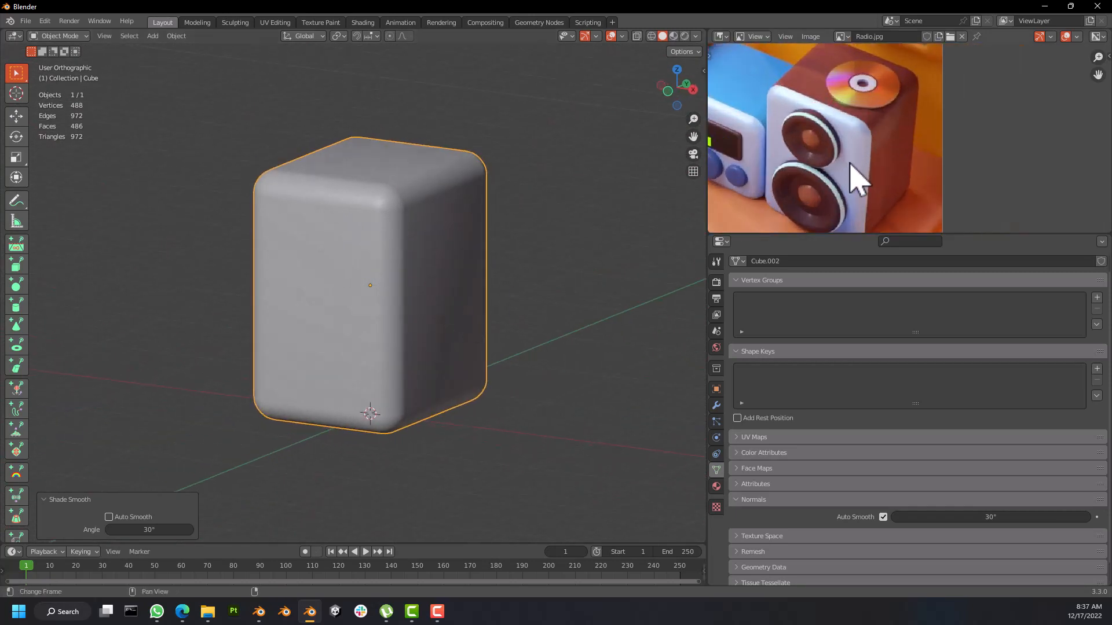
mouse_move(473, 280)
middle_mouse_down()
mouse_move(397, 298)
mouse_move(494, 286)
mouse_move(479, 281)
middle_mouse_up()
middle_click_drag(514, 351, 474, 320)
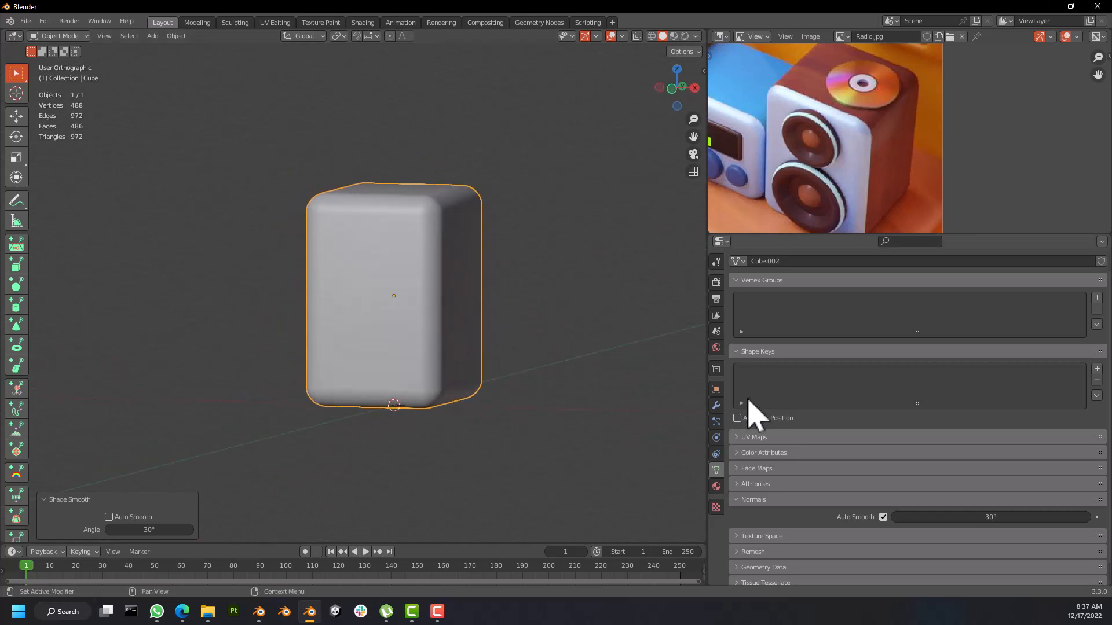
left_click(716, 406)
left_click(786, 280)
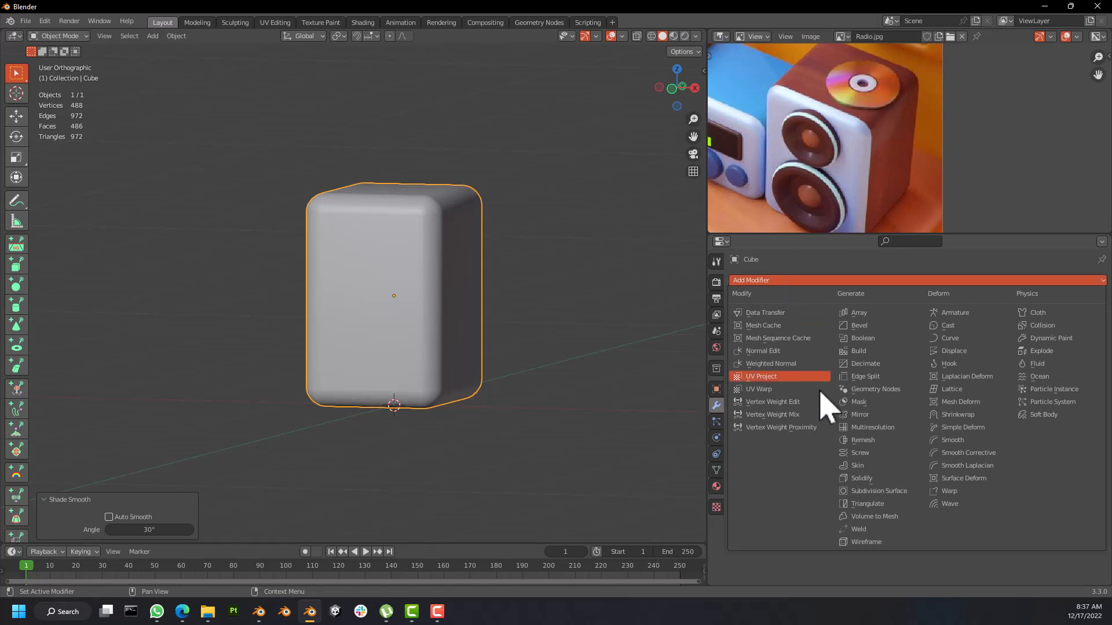
left_click(879, 492)
middle_click_drag(634, 408, 496, 335)
key("Tab")
key("Tab")
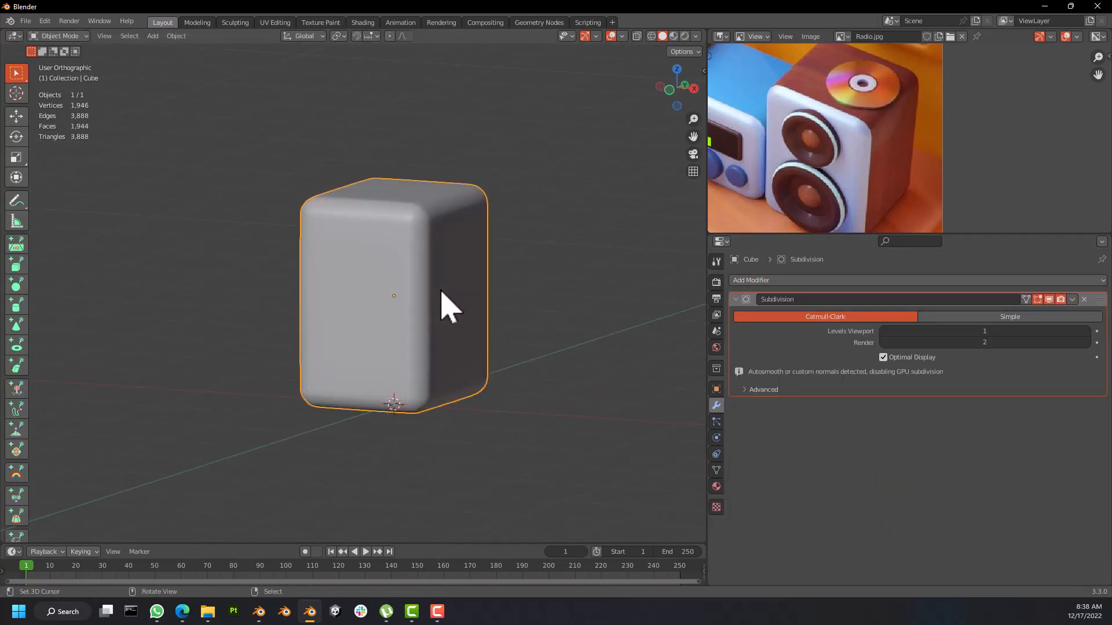
Step: Examine the subdivided box in Edit and Object Mode and compare it with the speakers in the full reference image
mouse_move(439, 287)
middle_mouse_down()
mouse_move(400, 286)
mouse_move(459, 293)
mouse_move(426, 288)
middle_mouse_up()
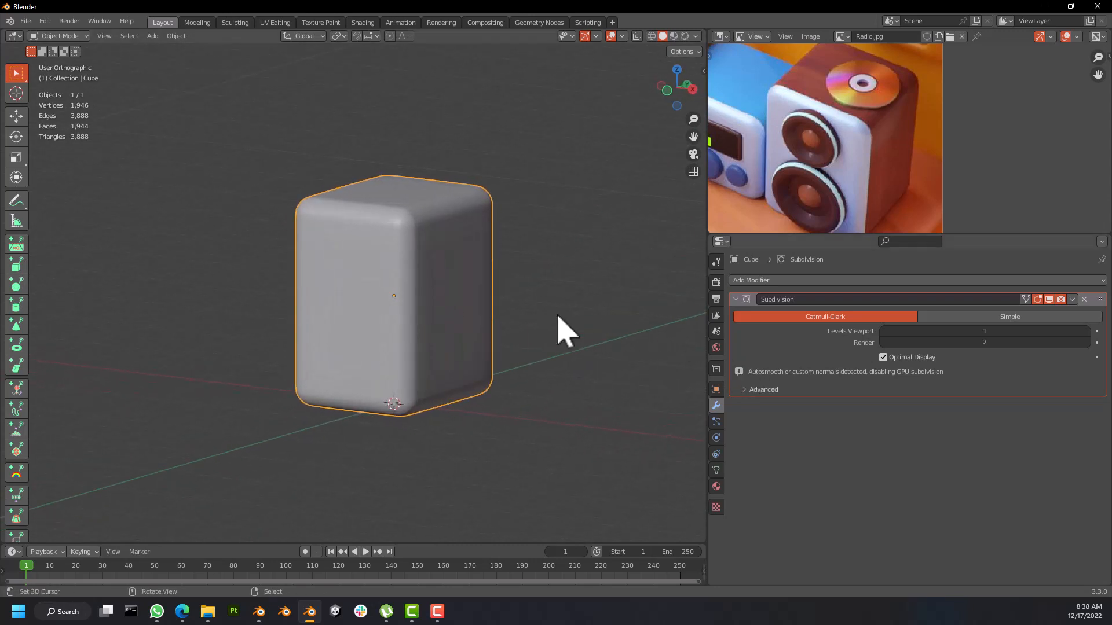
mouse_move(561, 322)
middle_mouse_down()
mouse_move(596, 327)
mouse_move(552, 322)
mouse_move(565, 330)
middle_mouse_up()
key("Tab")
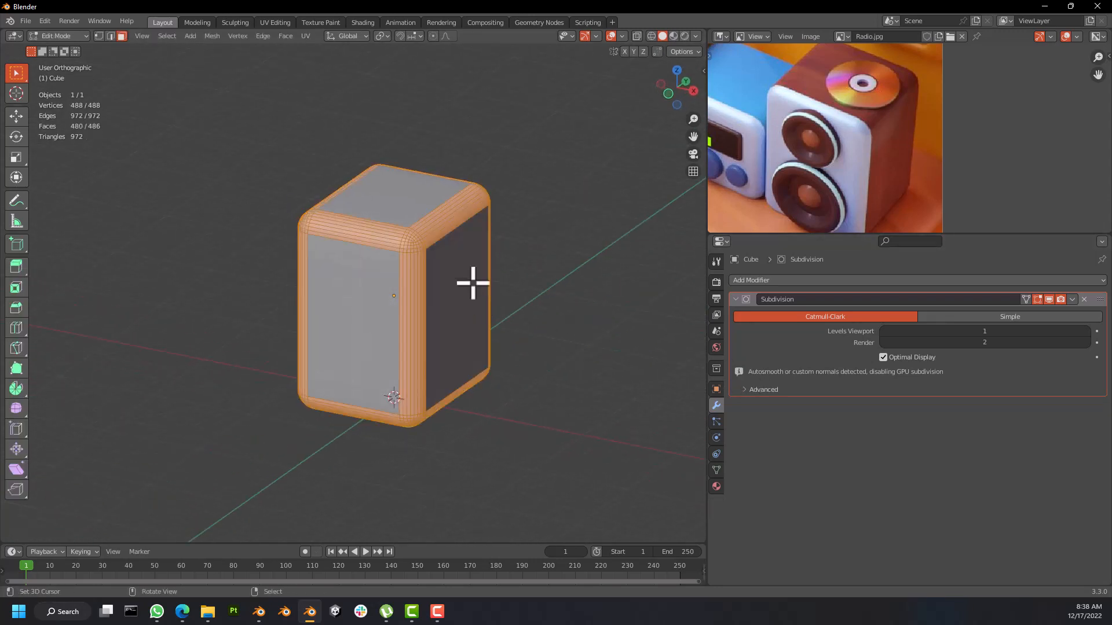
key("Tab")
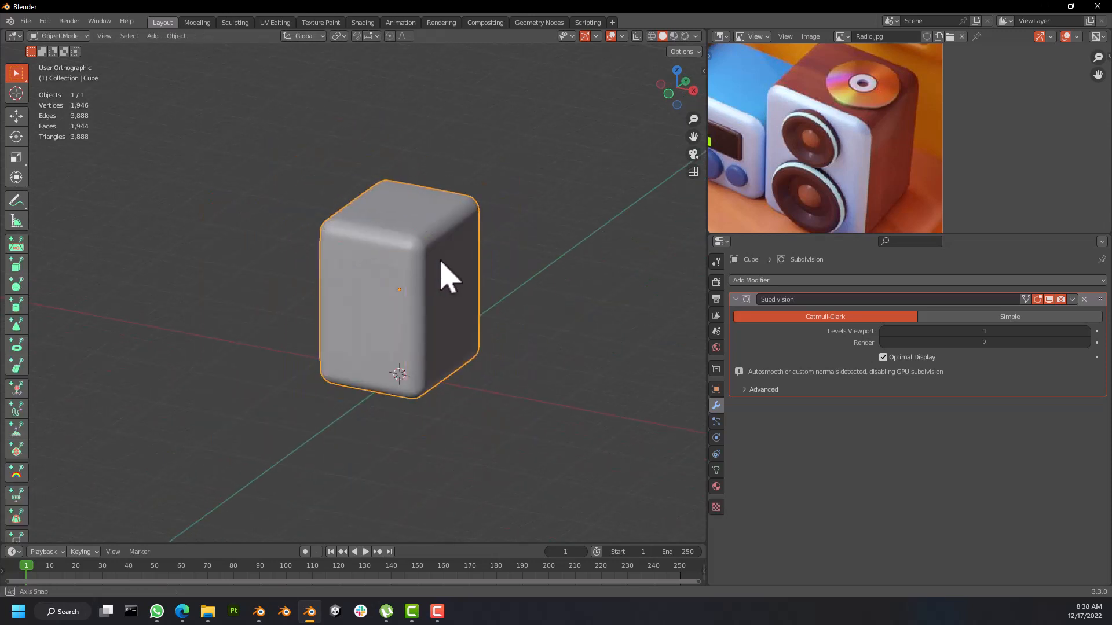
mouse_move(447, 273)
middle_mouse_down()
mouse_move(553, 269)
mouse_move(387, 268)
mouse_move(438, 268)
middle_mouse_up()
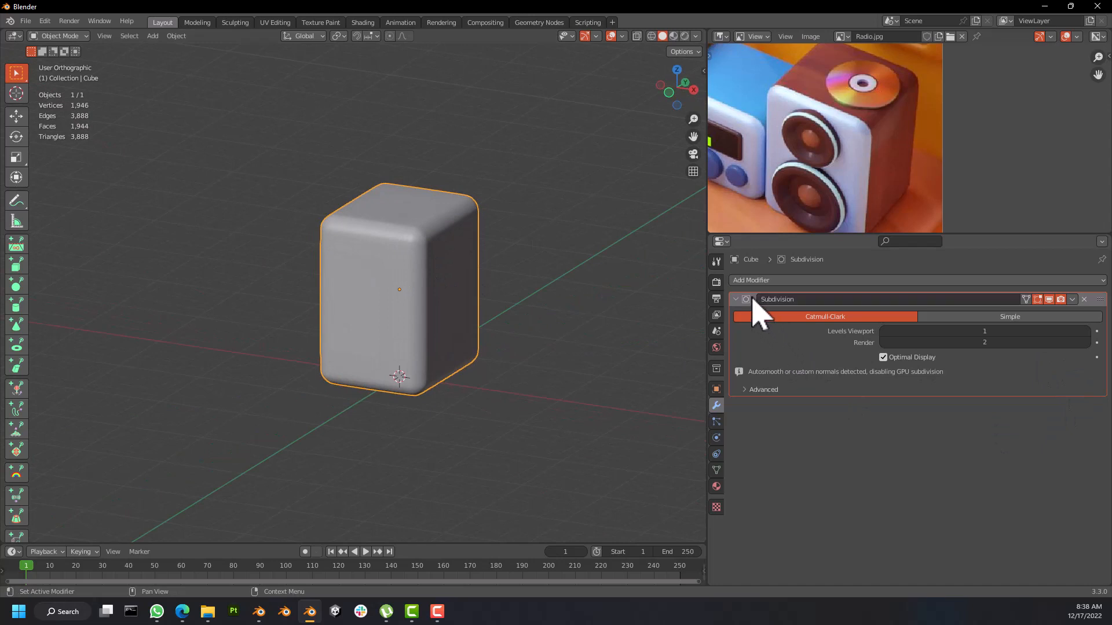
left_click(798, 280)
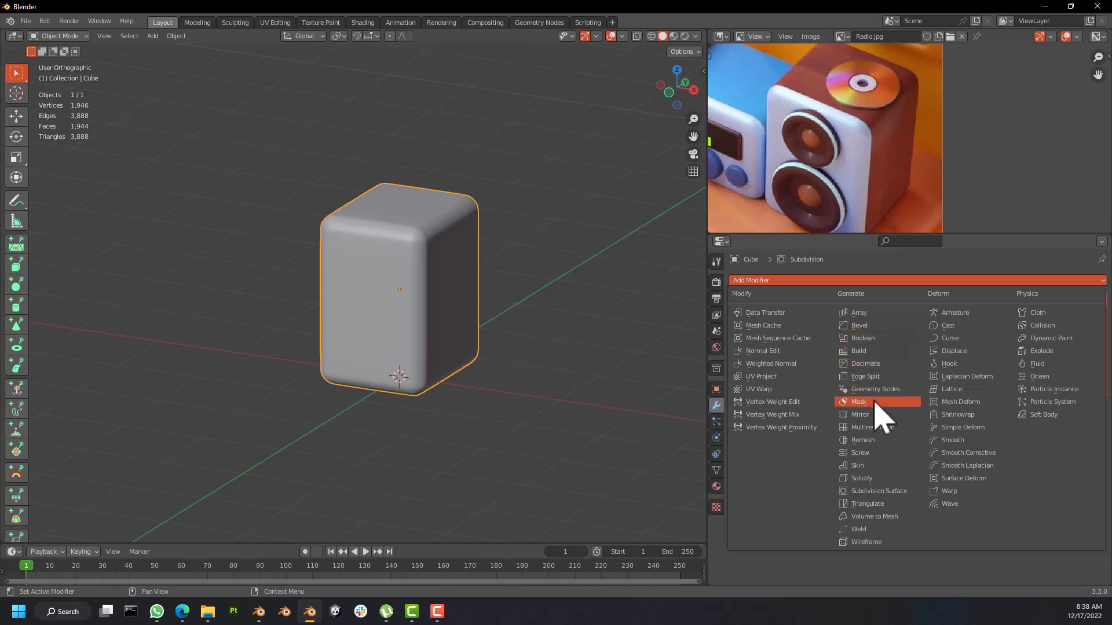
scroll(849, 181, "down", 1)
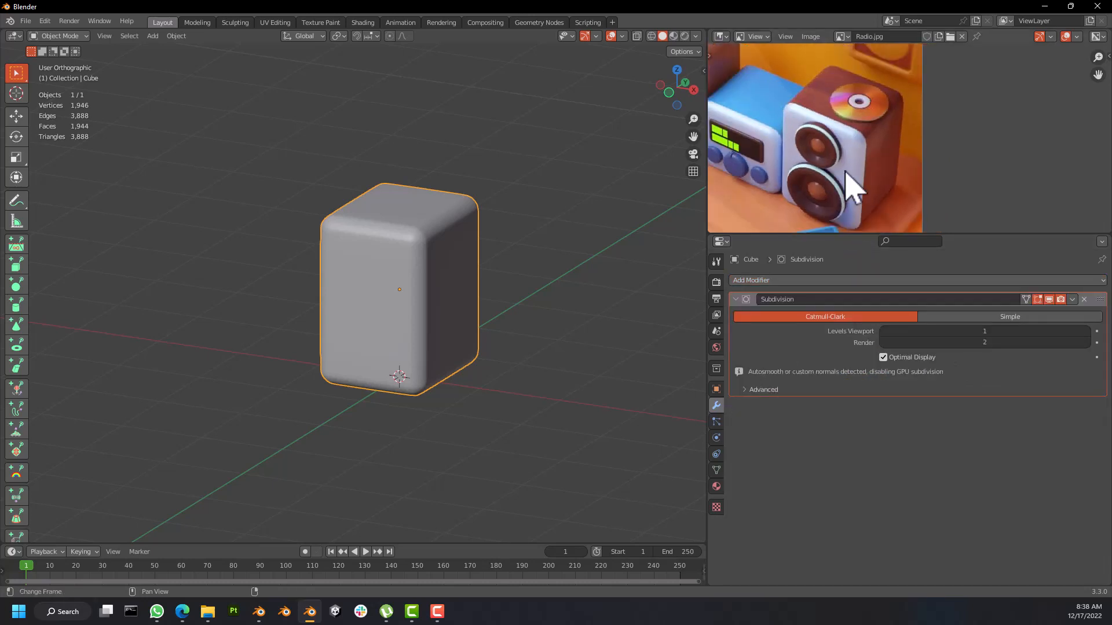
scroll(850, 178, "down", 4)
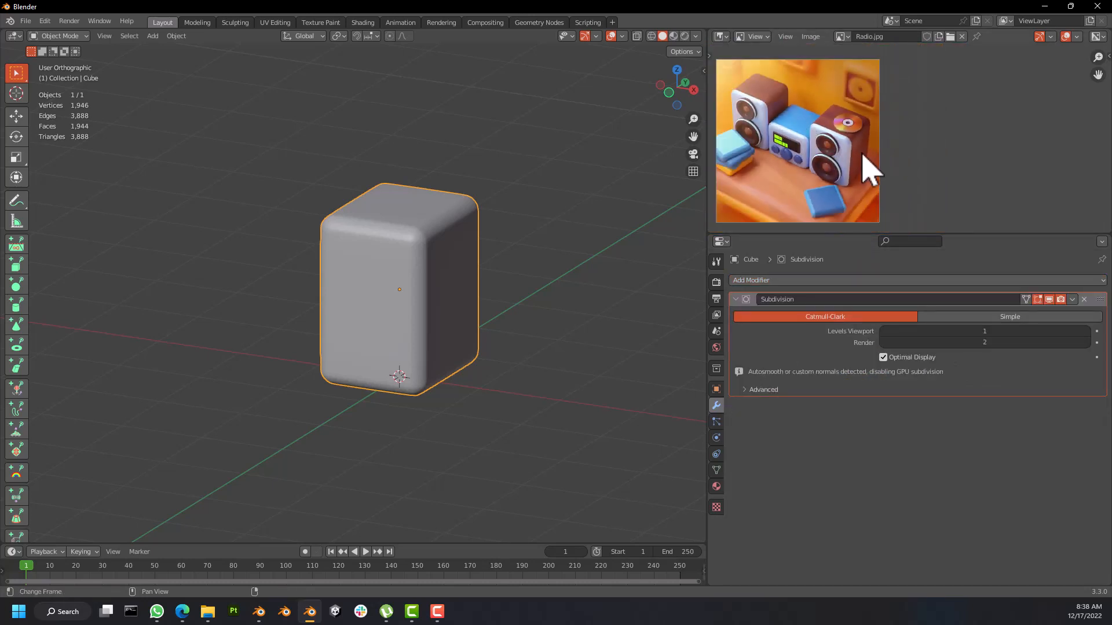
Step: Collapse the Subdivision modifier's settings and compare the box's front face with the reference speaker's upper cone
middle_click_drag(479, 322, 524, 324)
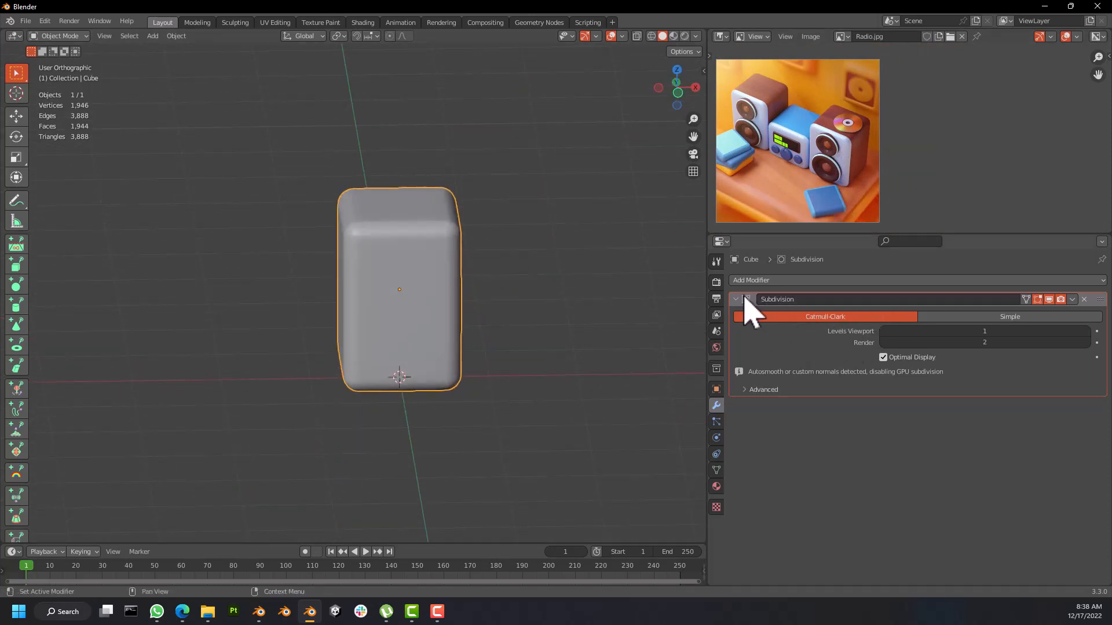
left_click(735, 299)
mouse_move(566, 355)
middle_mouse_down()
mouse_move(472, 347)
mouse_move(555, 345)
middle_mouse_up()
scroll(404, 290, "up", 3)
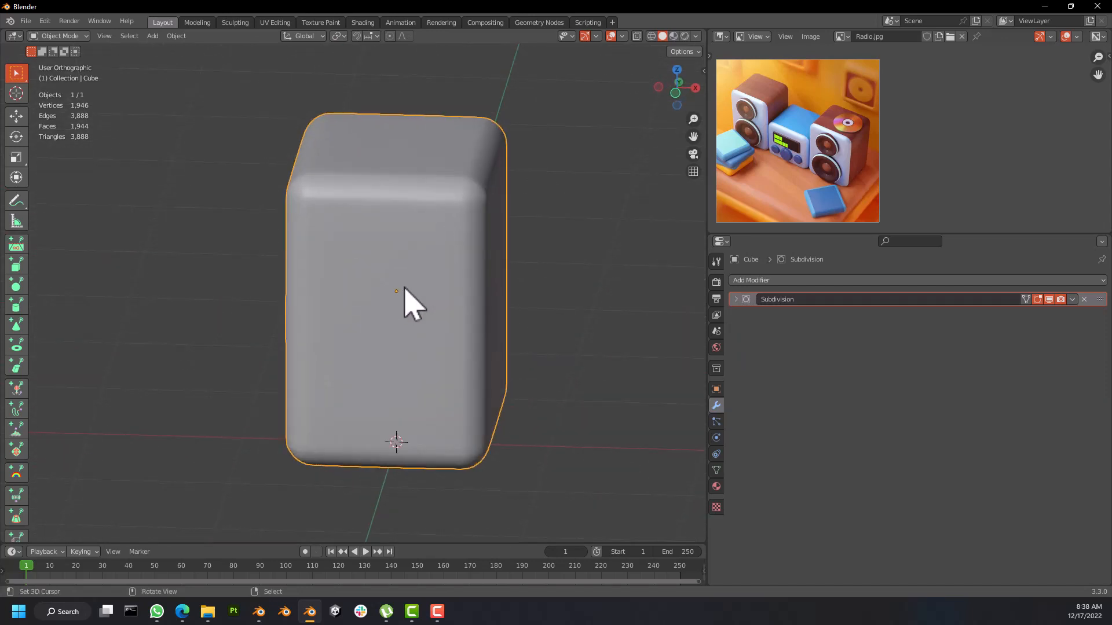
mouse_move(405, 293)
middle_mouse_down()
mouse_move(422, 297)
mouse_move(414, 280)
middle_mouse_up()
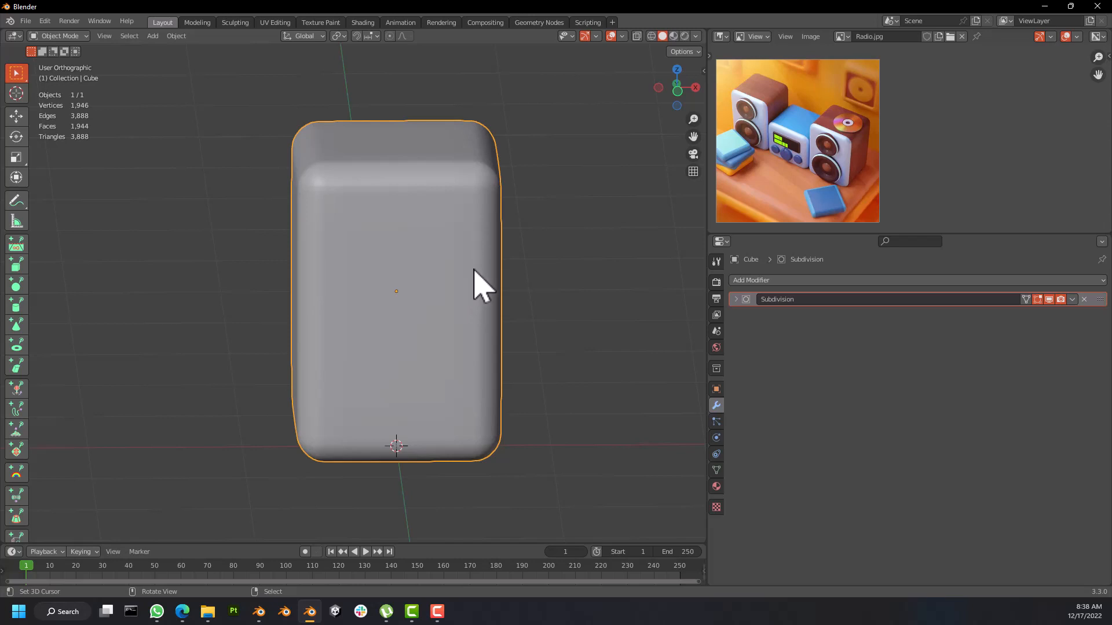
middle_click_drag(447, 219, 464, 249)
scroll(819, 186, "up", 5)
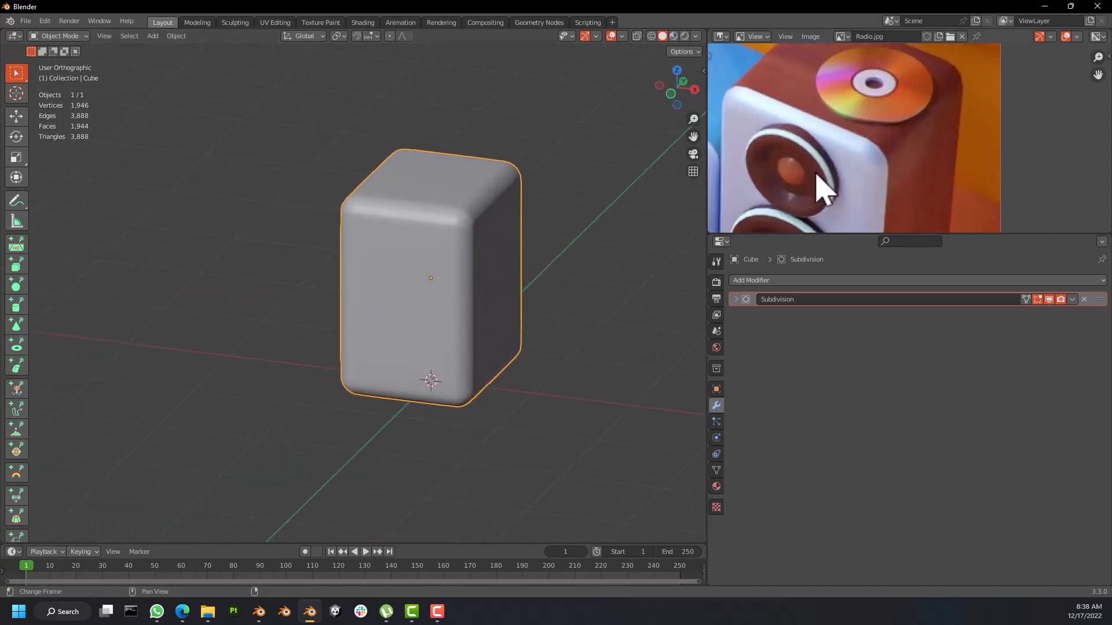
Step: Place the 3D cursor on the upper part of the box's front face and add a torus mesh there
scroll(822, 185, "down", 2)
middle_click_drag(831, 182, 808, 140)
scroll(811, 139, "up", 1)
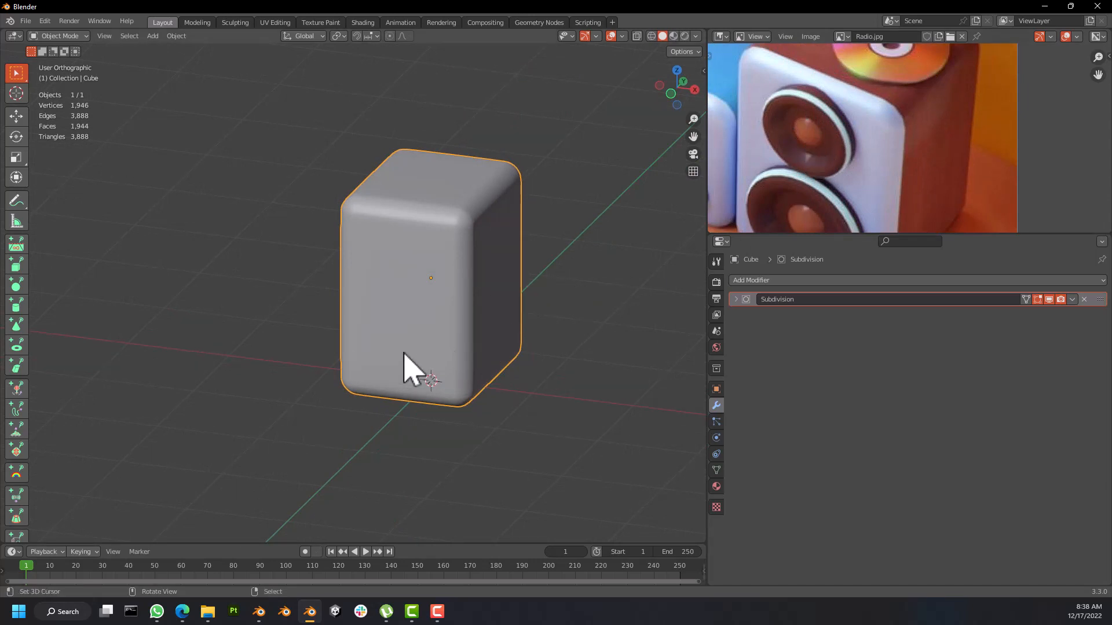
scroll(422, 316, "up", 4)
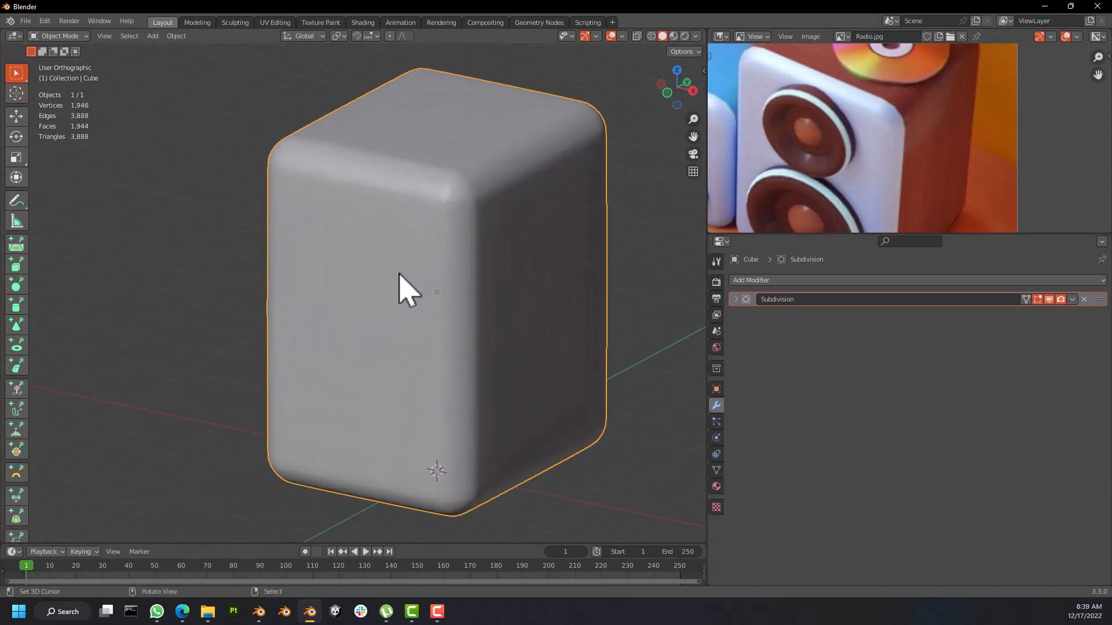
scroll(399, 275, "down", 1)
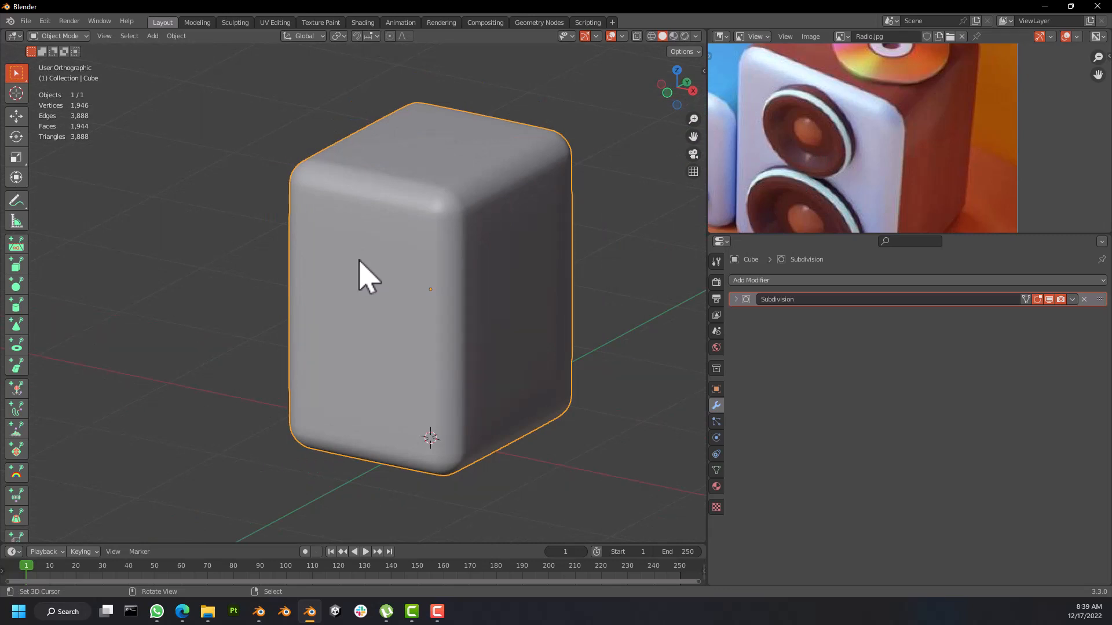
middle_click_drag(359, 262, 429, 238)
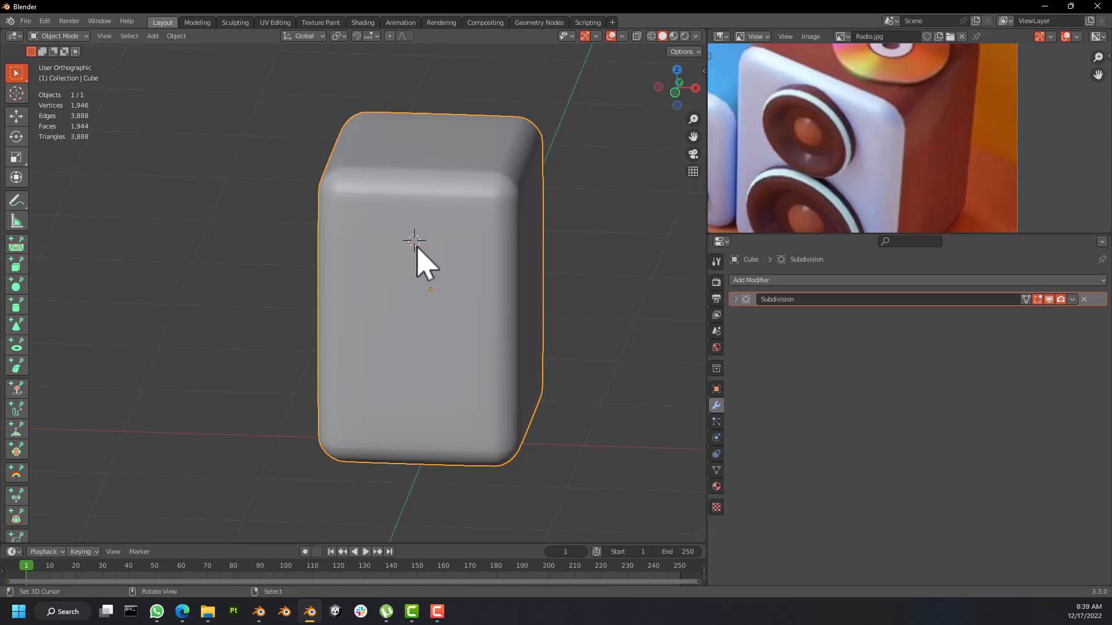
key("shift+a")
mouse_move(423, 255)
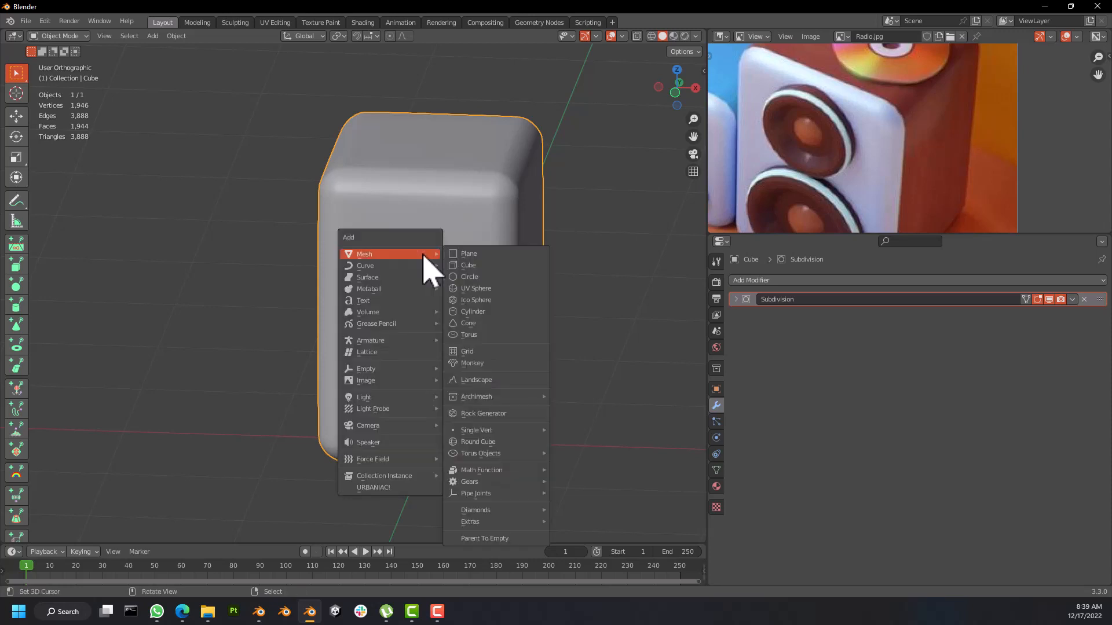
left_click(475, 334)
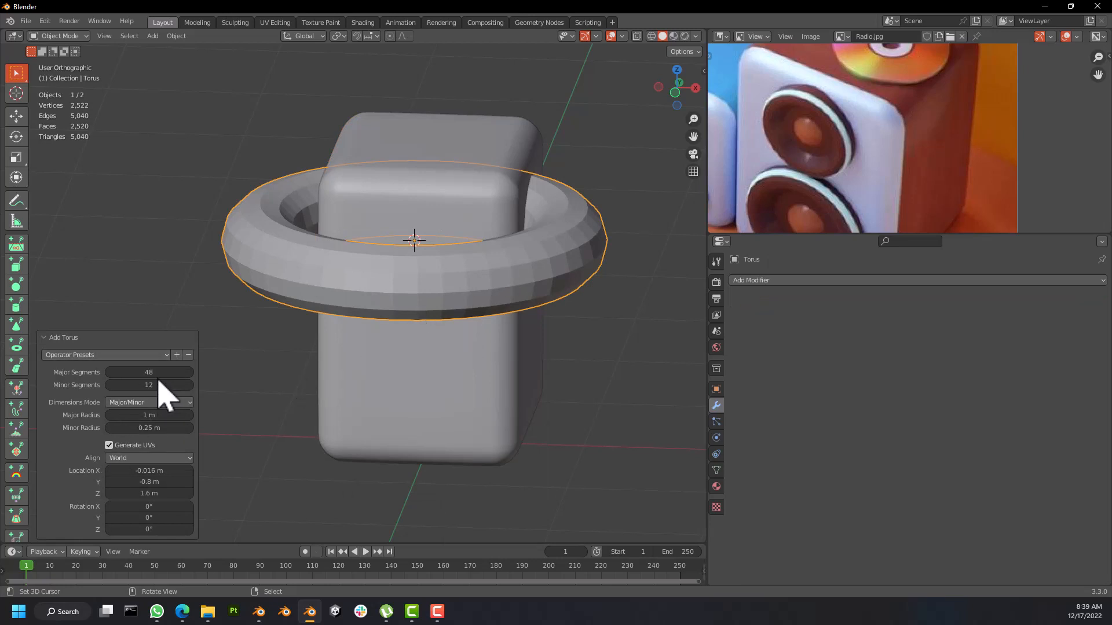
Step: Set the torus to 16 major segments, 12 minor segments, a 0.7 m major radius and a 0.14 m minor radius
mouse_move(148, 372)
left_mouse_down()
mouse_move(123, 385)
mouse_move(151, 385)
left_mouse_up()
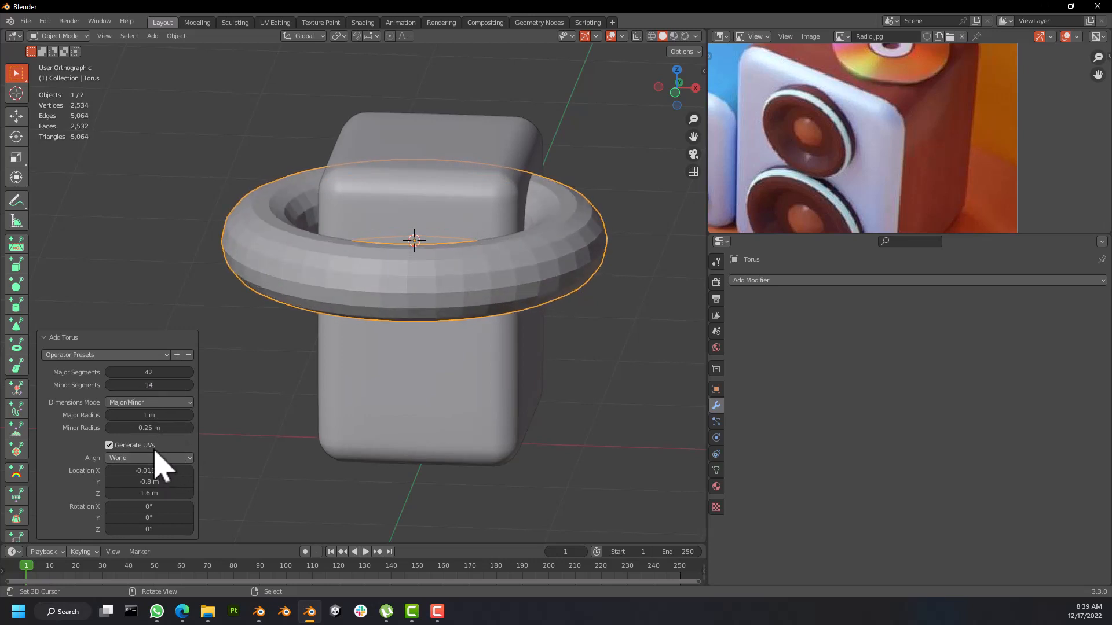
left_click_drag(149, 415, 120, 415)
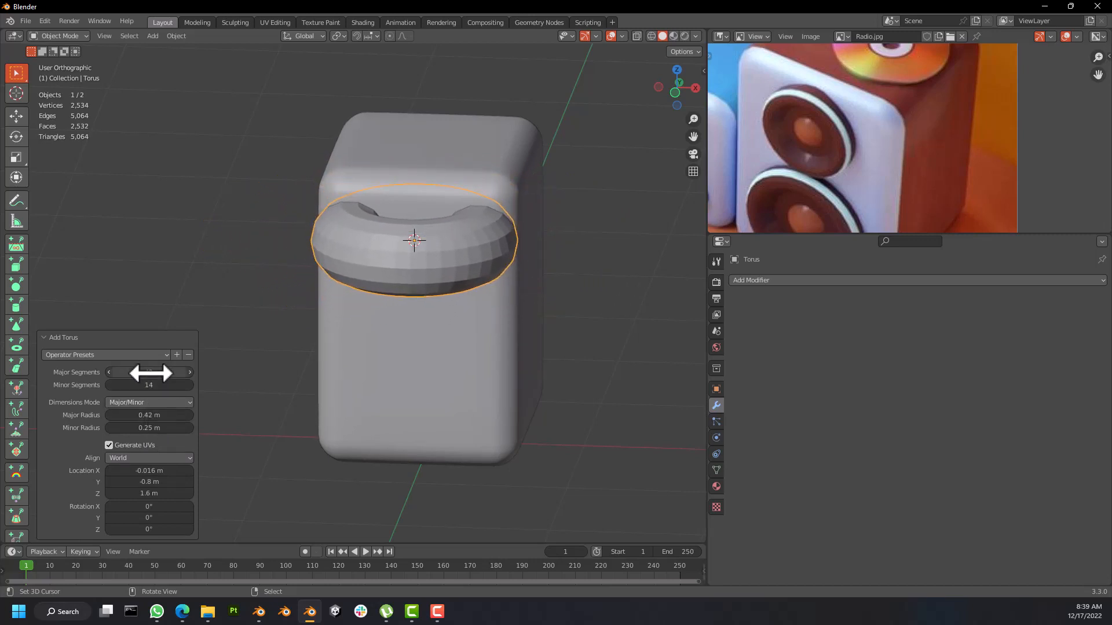
left_click_drag(149, 372, 131, 428)
left_click_drag(150, 372, 200, 379)
double_click(157, 383)
key("Return")
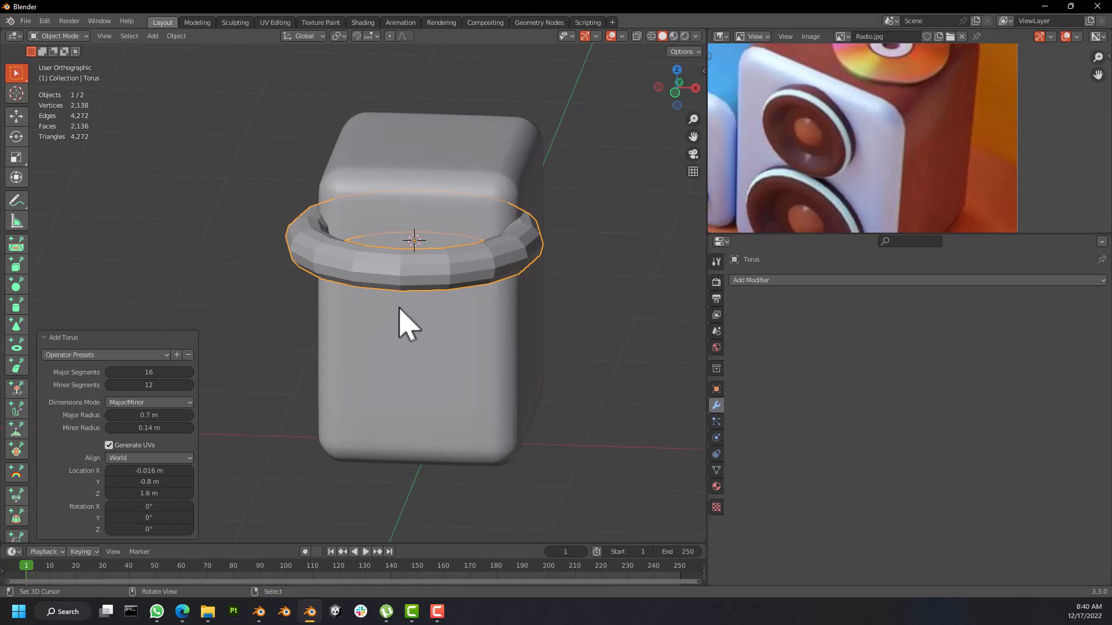
Step: Rotate the torus 90° about the global X axis
middle_click_drag(399, 309, 426, 260)
middle_click_drag(433, 265, 434, 266)
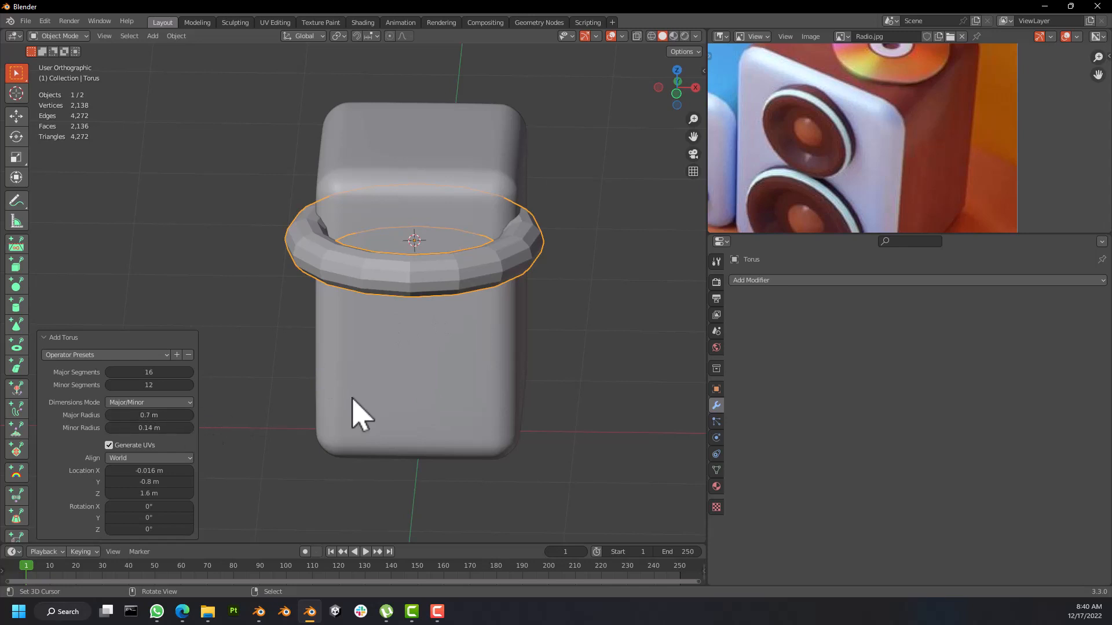
right_click(353, 277, "shift")
middle_click_drag(348, 298, 399, 294)
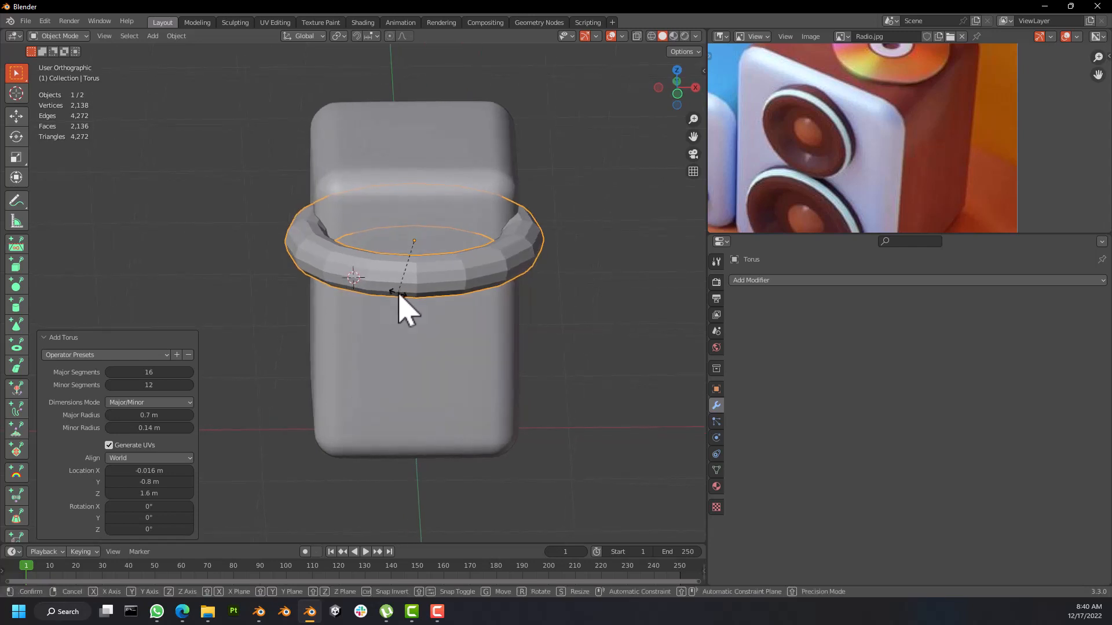
type("rx90")
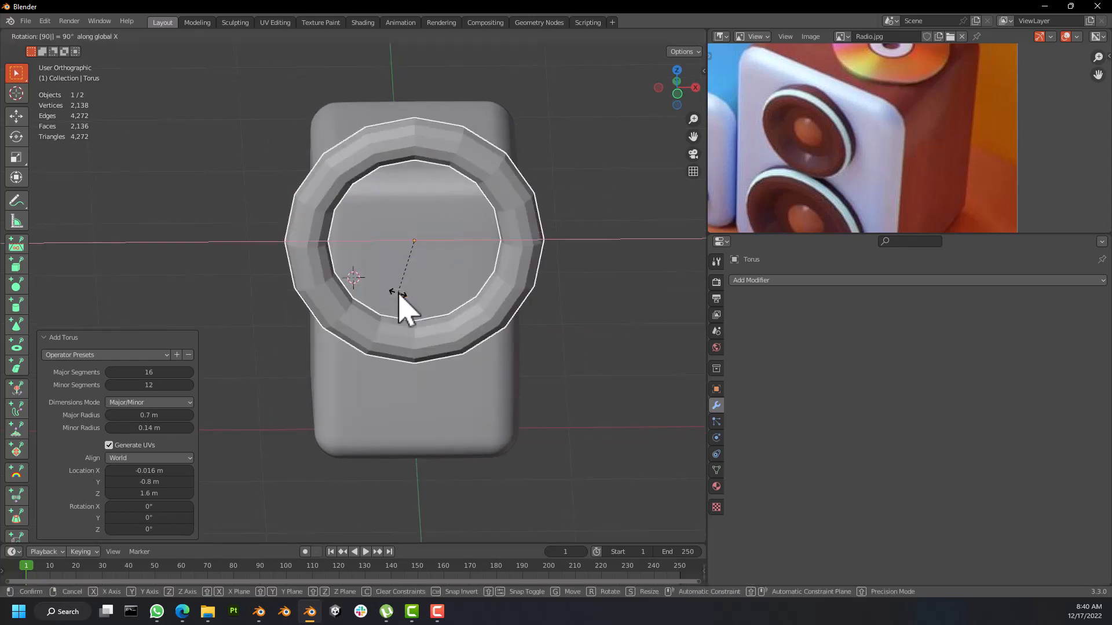
key("Return")
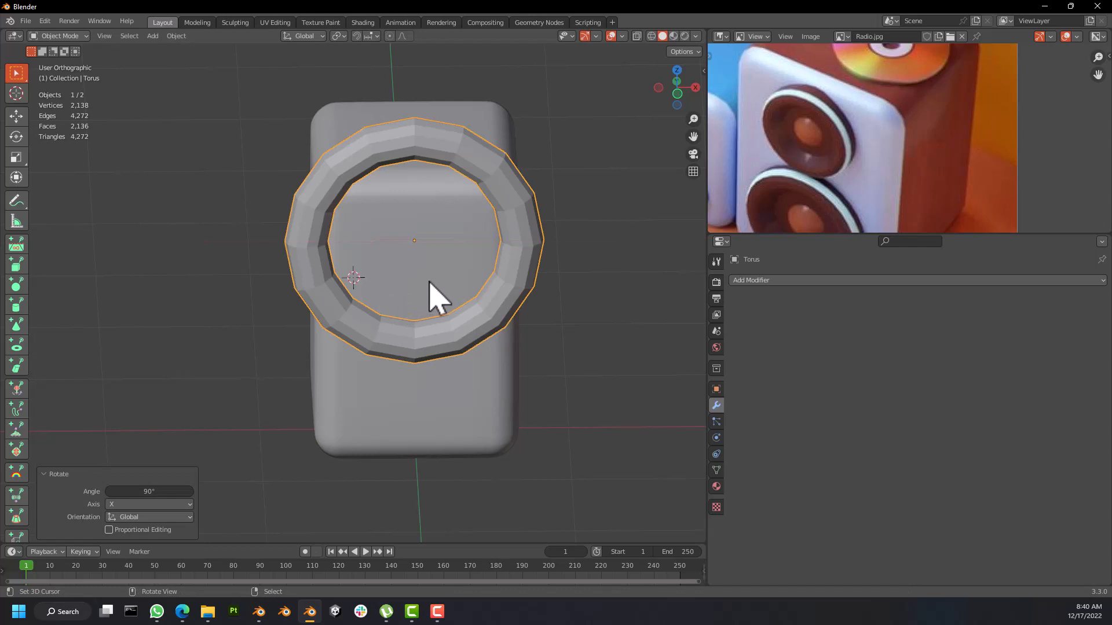
Step: Scale the torus to about 0.35 and, in front view, move it about 0.04 m in X and -0.16 m in Z
middle_click_drag(429, 290, 377, 231)
middle_click_drag(595, 261, 521, 283)
key("s")
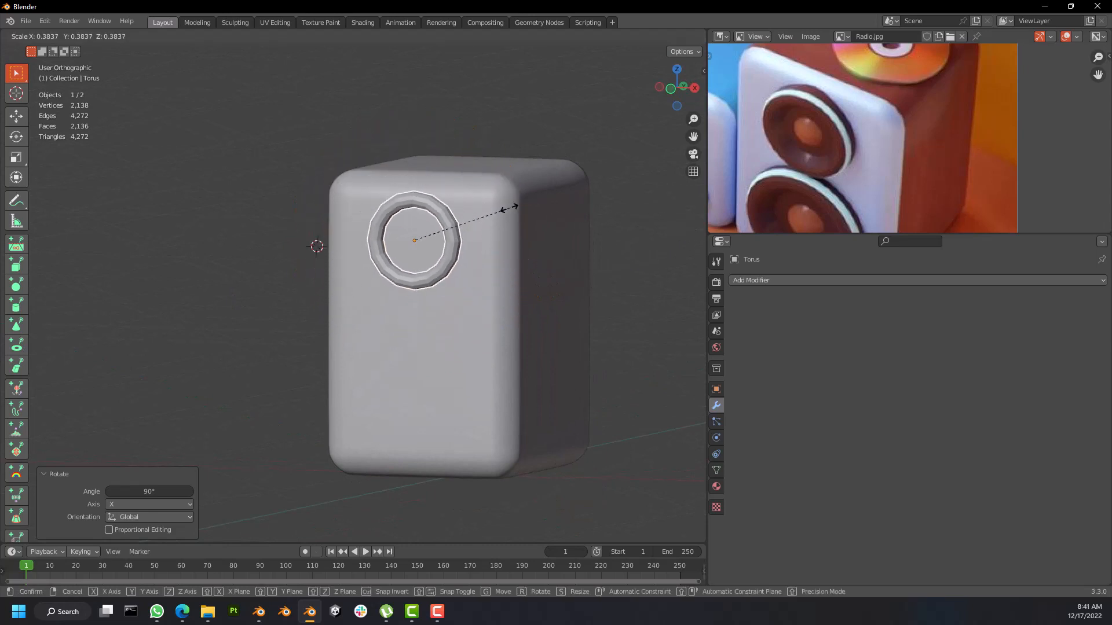
left_click(491, 212)
key("KP_1")
key("g")
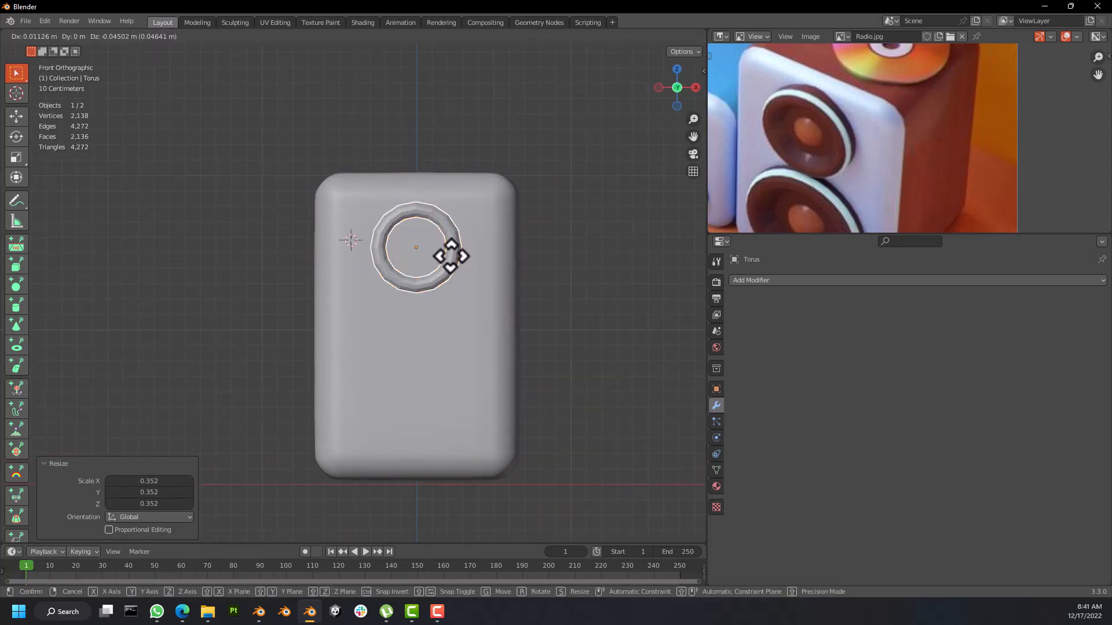
left_click(454, 270)
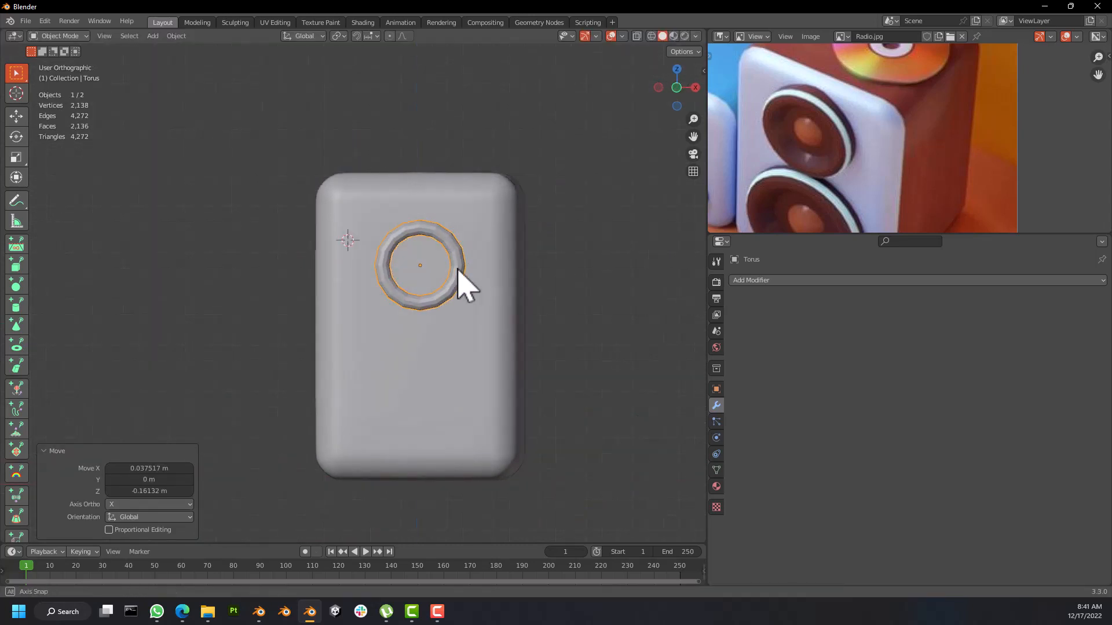
Step: Apply smooth shading to the torus
middle_click_drag(459, 280, 429, 286)
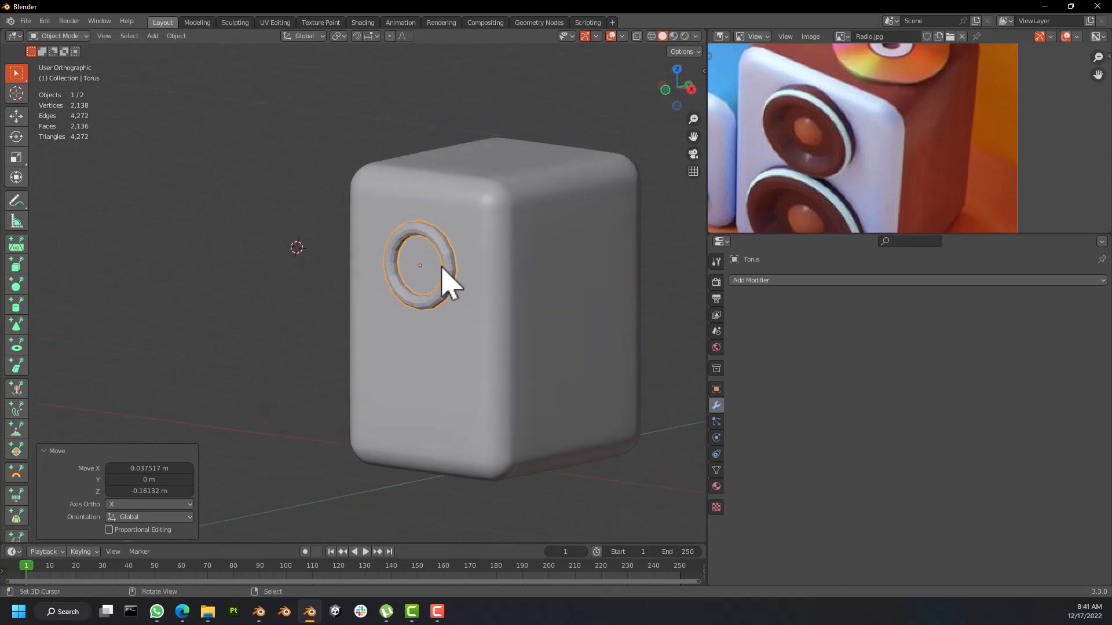
scroll(441, 276, "up", 5)
scroll(459, 280, "up", 1)
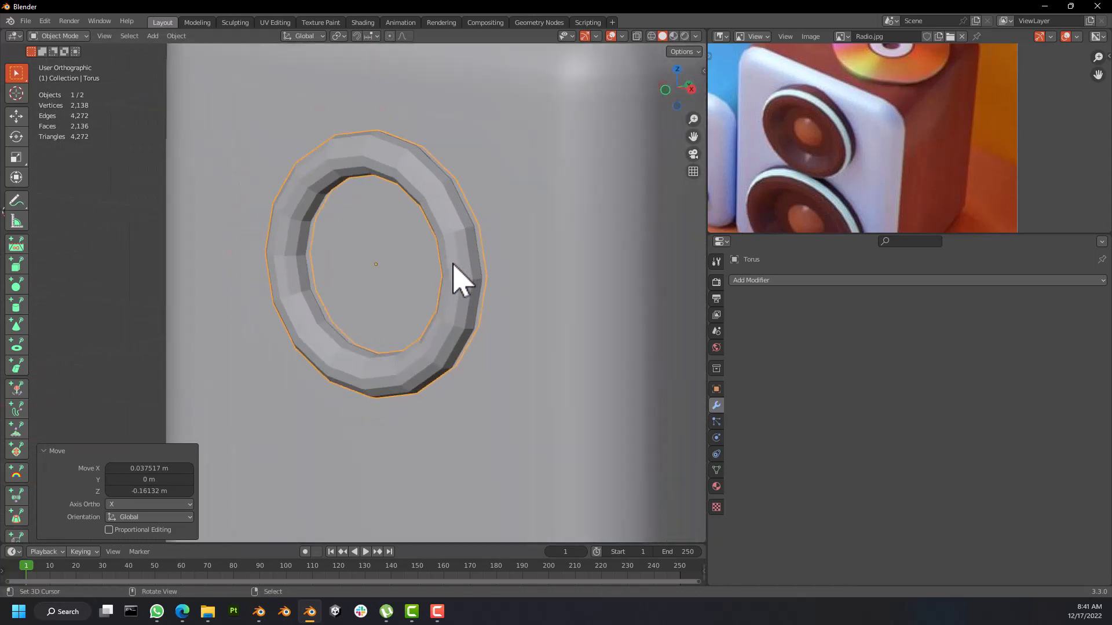
scroll(459, 280, "down", 2)
right_click(454, 265)
left_click(453, 261)
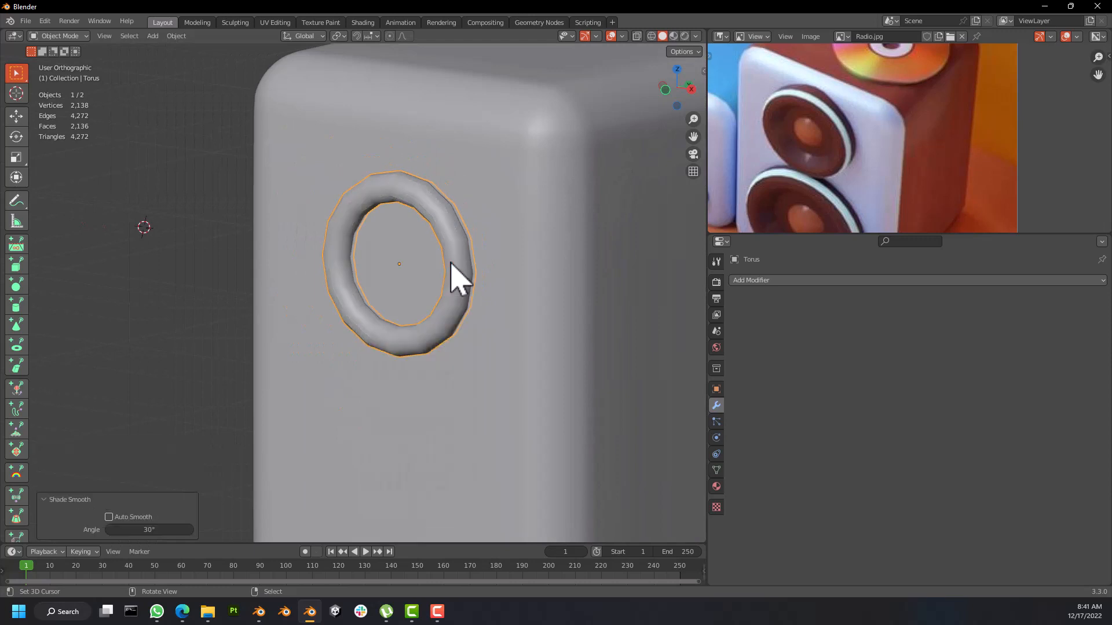
Step: Add a Subdivision Surface modifier to the torus
middle_click_drag(453, 266, 424, 208)
scroll(443, 229, "down", 3)
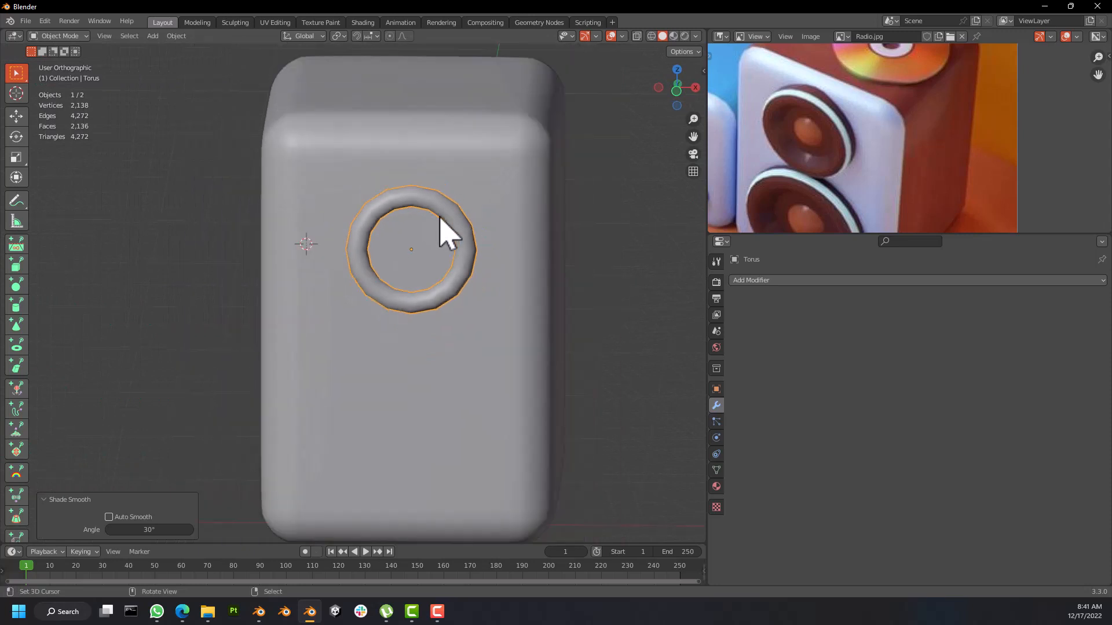
scroll(447, 234, "up", 4)
left_click(828, 280)
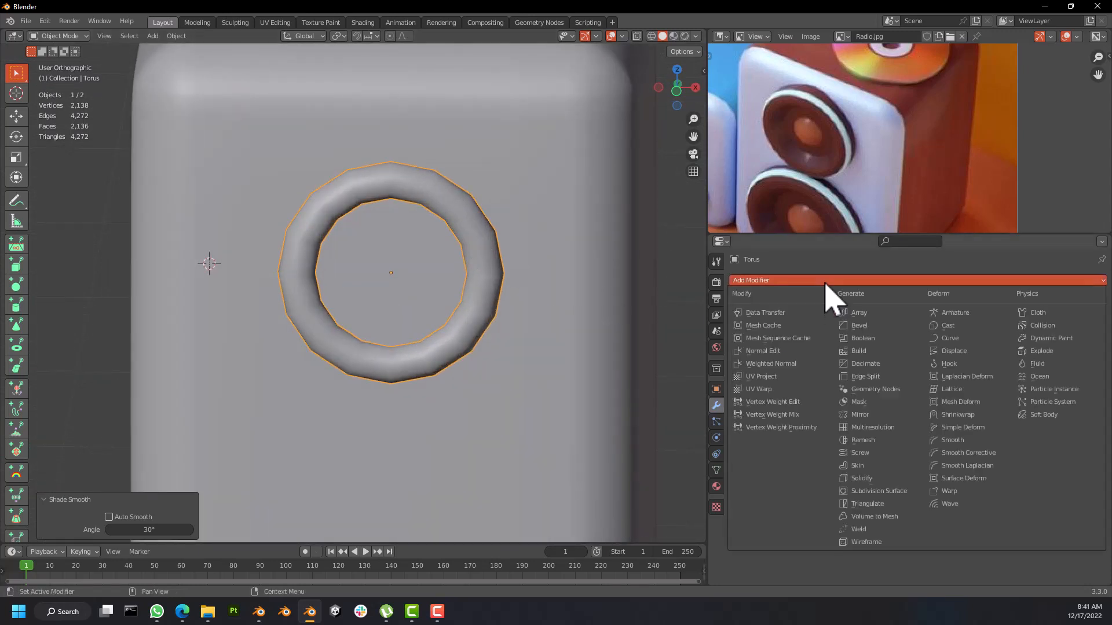
left_click(877, 491)
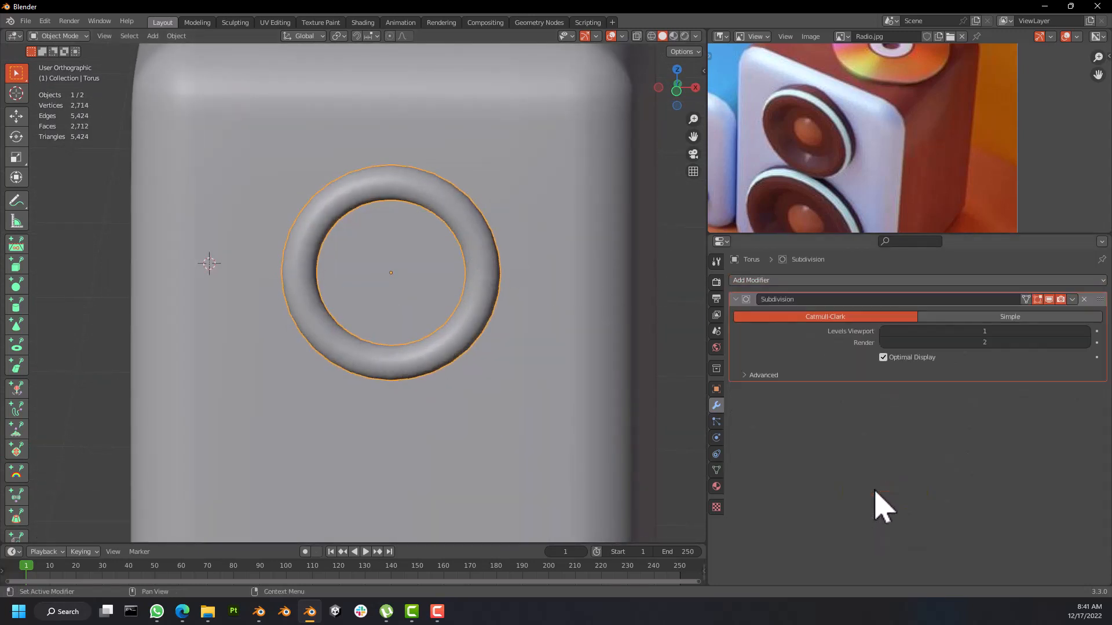
Step: Resize the torus uniformly twice, using a factor of about 0.77 for the second resize
middle_click_drag(527, 330, 407, 244)
middle_click_drag(474, 258, 396, 291)
key("s")
left_click(507, 270)
key("s")
left_click(491, 282)
Step: Move the torus about -0.023 m along the Y axis, outward from the box's front face
scroll(449, 285, "up", 5)
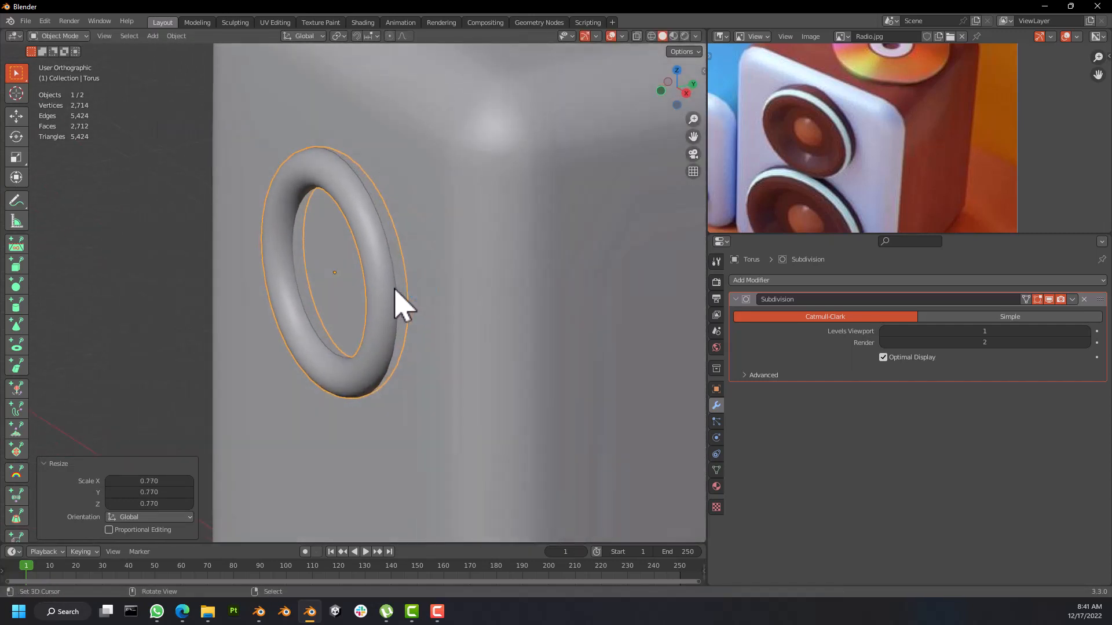
key("g")
key("y")
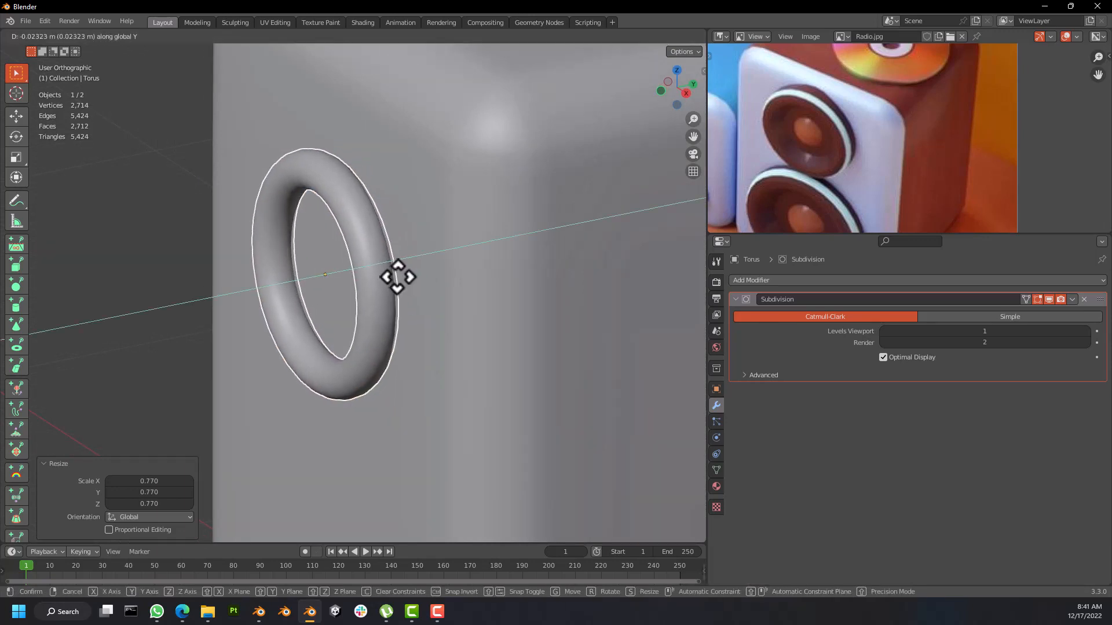
left_click(355, 295)
middle_click_drag(354, 296, 439, 280)
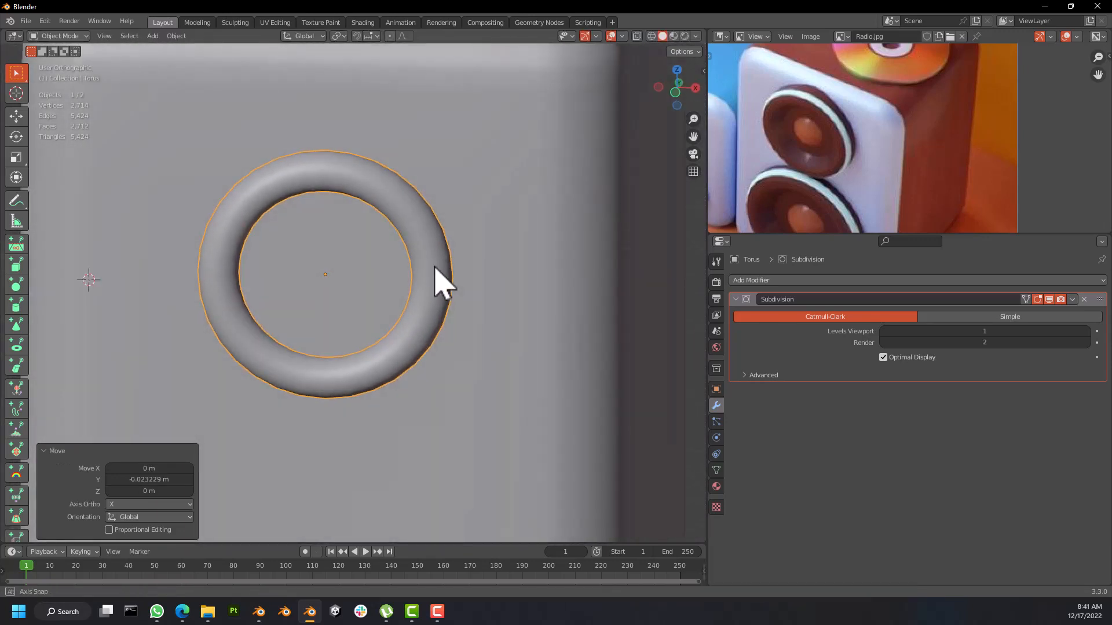
Step: Compare the torus with the enlarged reference cone, enter Edit Mode on it and switch to edge selection
scroll(828, 118, "up", 3)
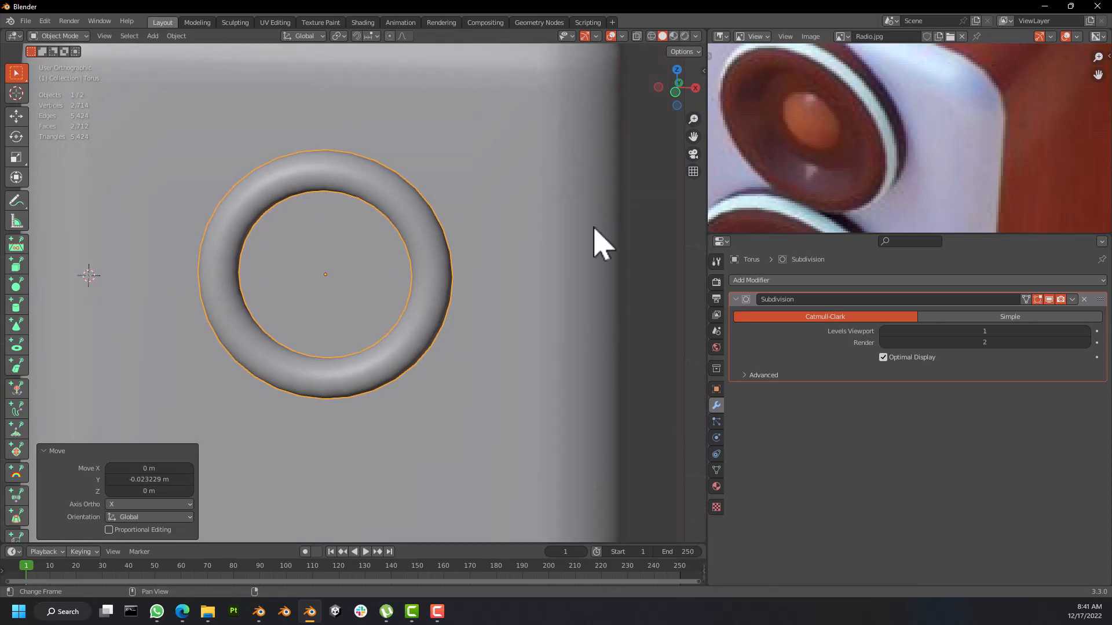
middle_click_drag(325, 278, 347, 272)
scroll(283, 273, "down", 3)
key("Tab")
scroll(355, 268, "up", 4)
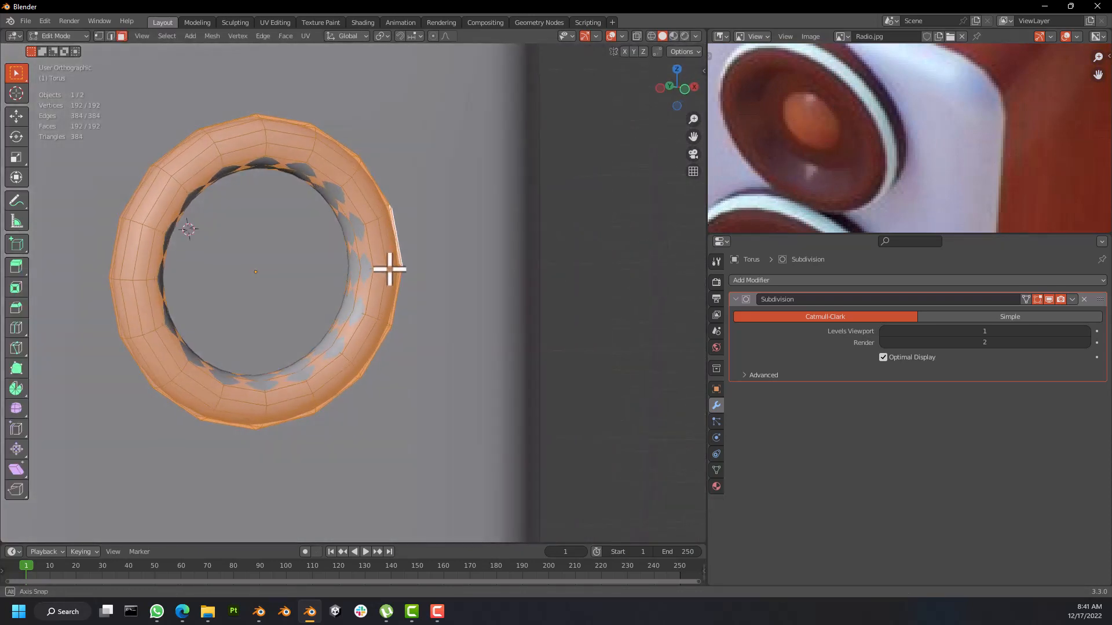
middle_click_drag(332, 232, 384, 211)
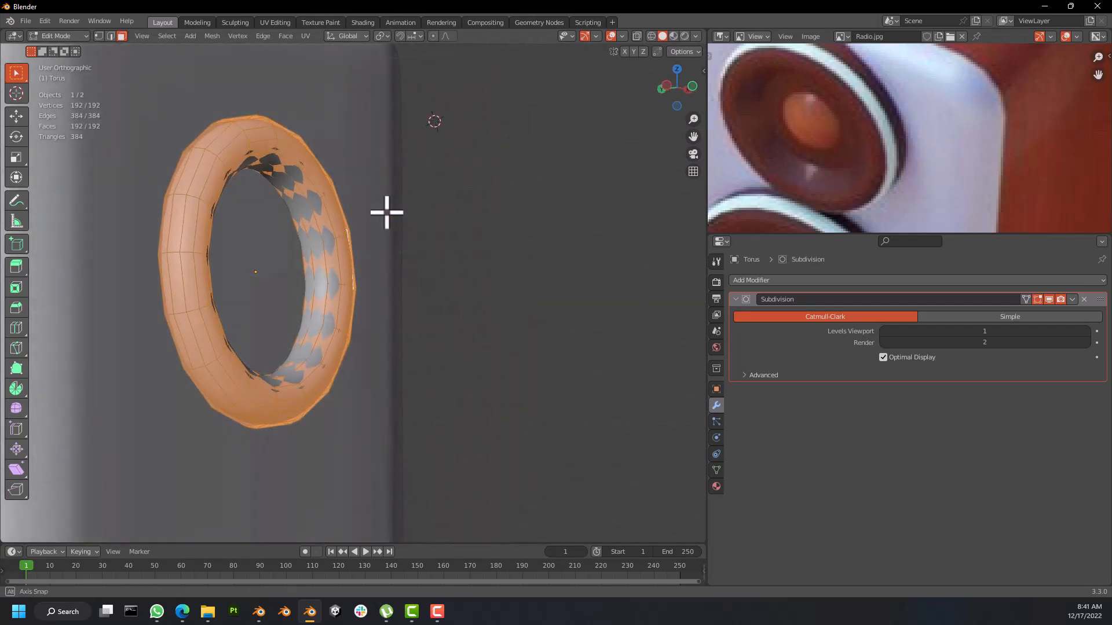
left_click(110, 35)
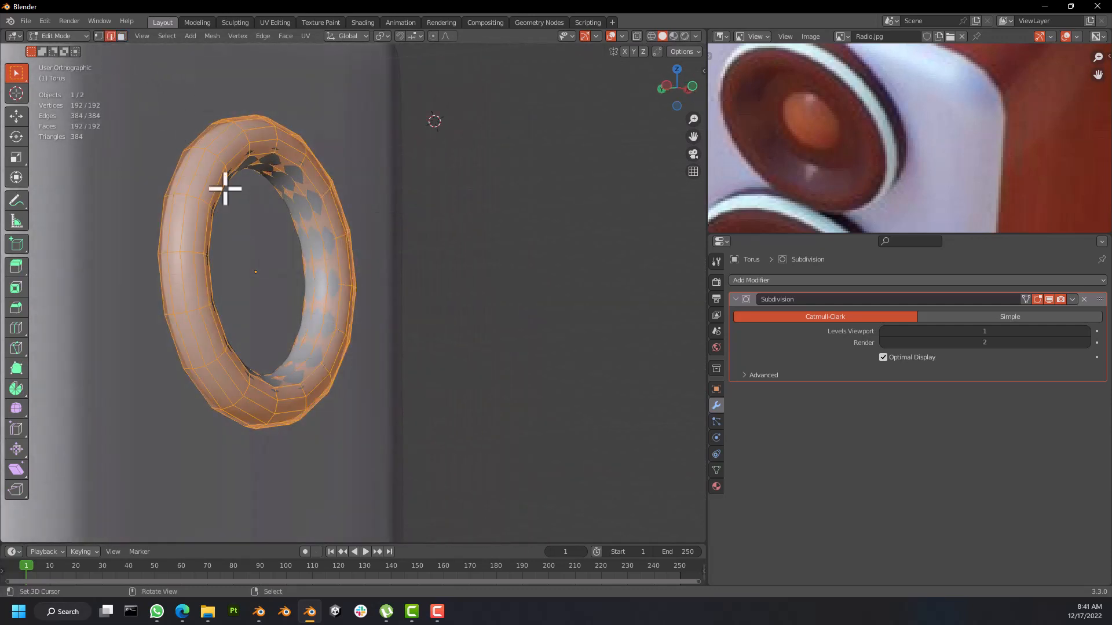
Step: Select the edge loop running around the torus's outer circumference
left_click(291, 204, "alt")
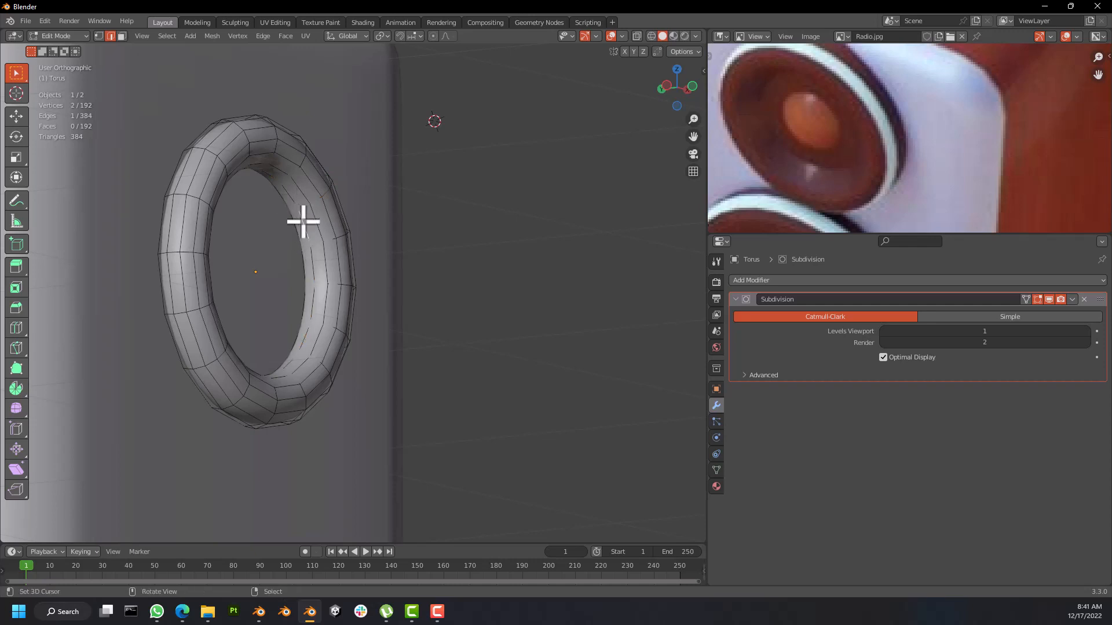
middle_click_drag(305, 230, 295, 234)
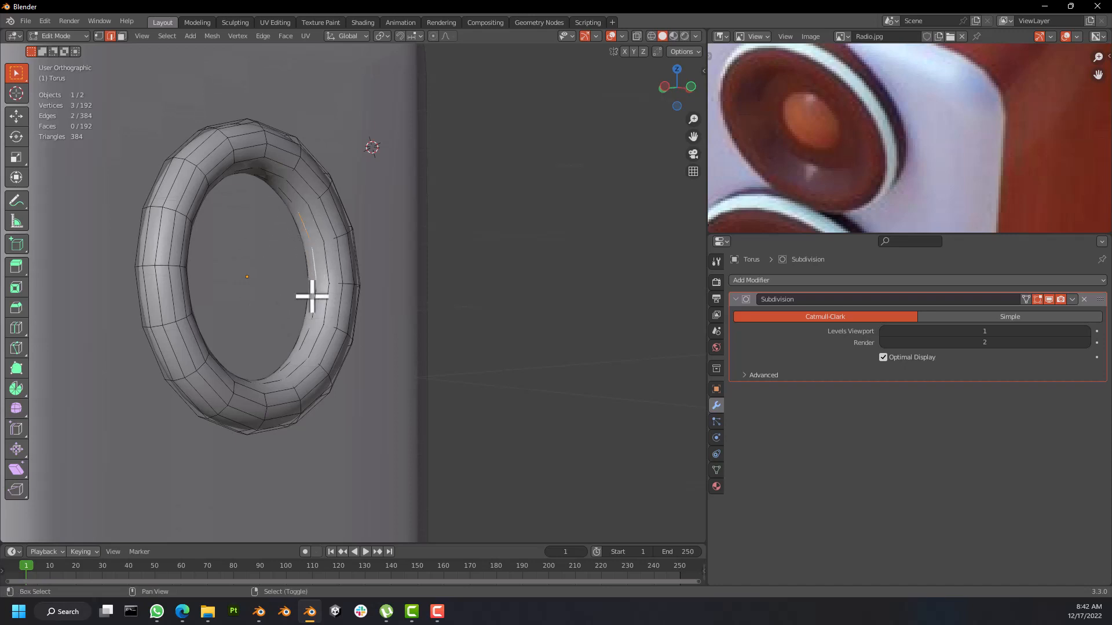
mouse_move(267, 179)
middle_mouse_down()
mouse_move(223, 149)
mouse_move(245, 185)
middle_mouse_up()
left_click(266, 192)
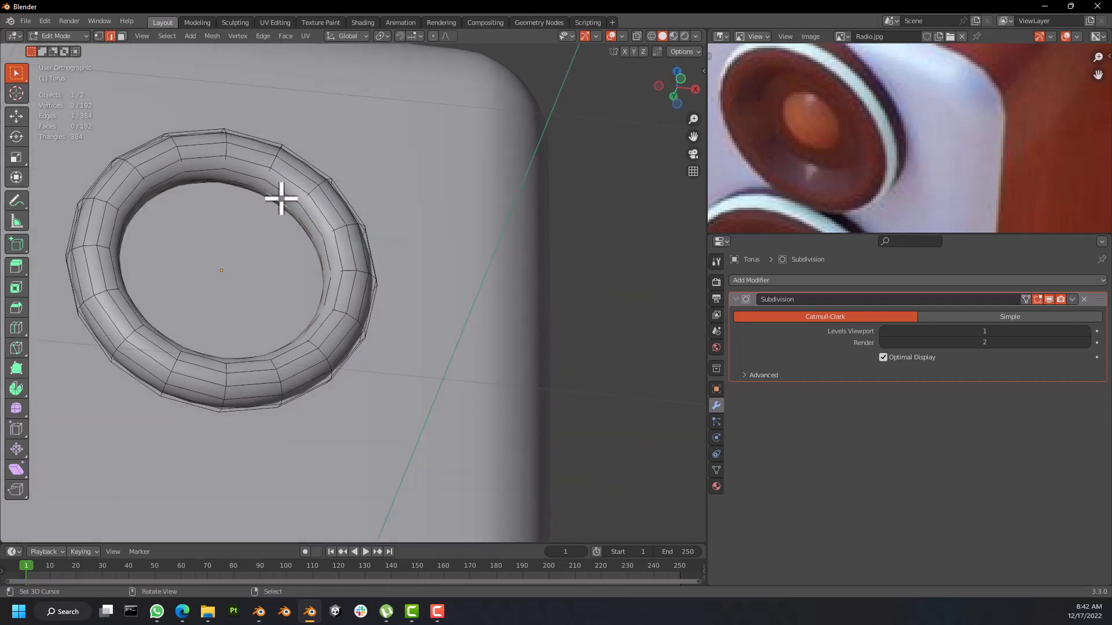
middle_click_drag(281, 198, 310, 196)
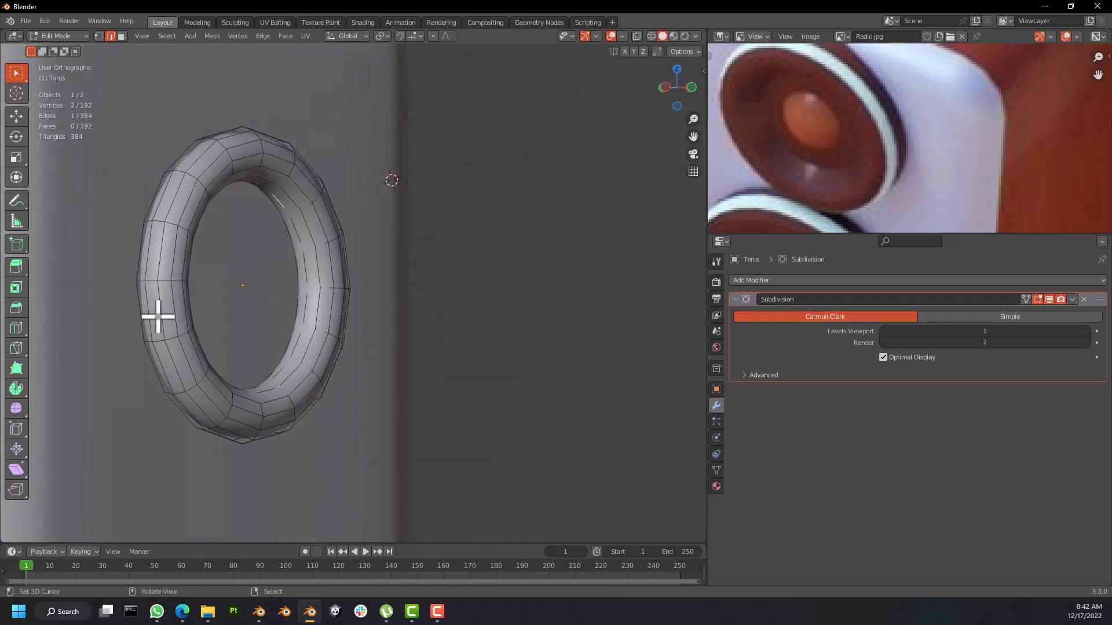
left_click(162, 247, "alt")
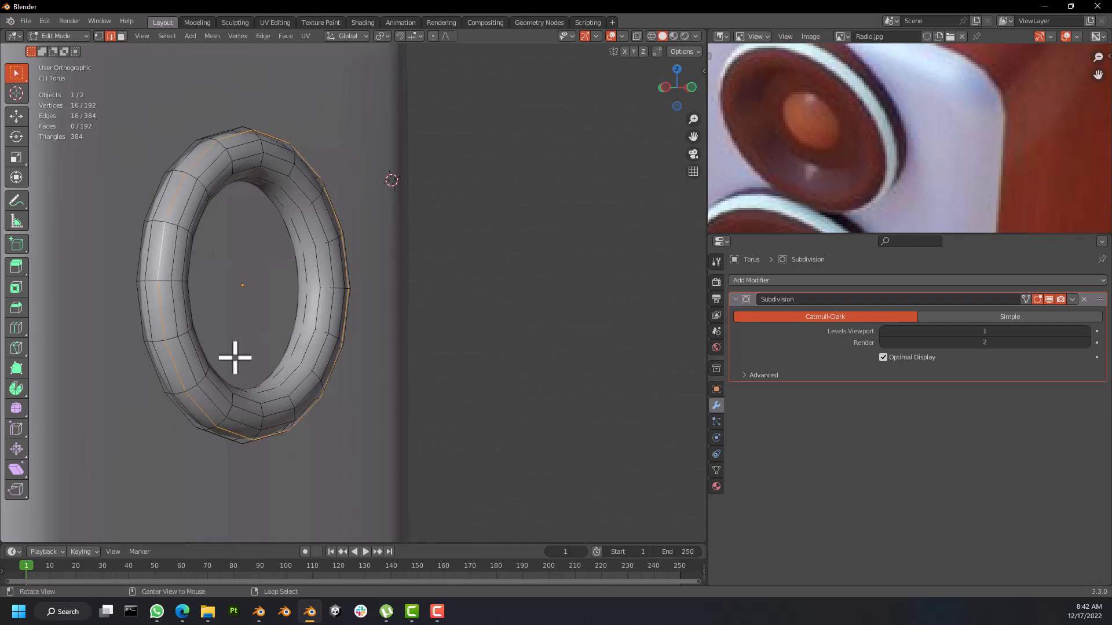
Step: Extrude the selected edge loop in place and scale it inward to about half size, forming a disc inside the torus
middle_click_drag(232, 259, 315, 266)
key("e")
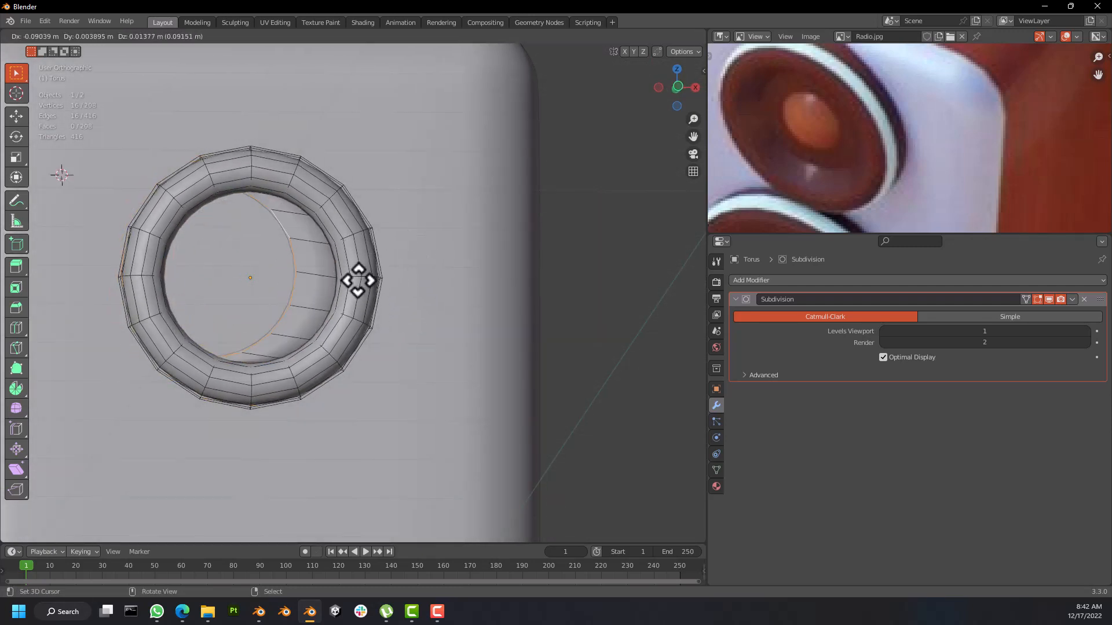
right_click(383, 295)
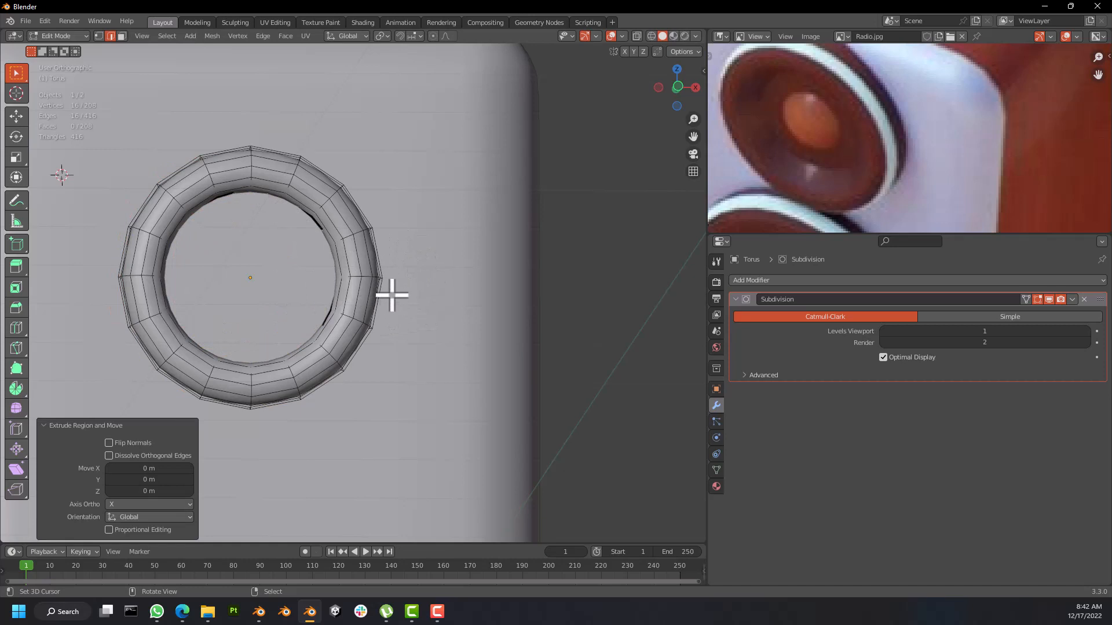
middle_click_drag(370, 274, 470, 238, "shift")
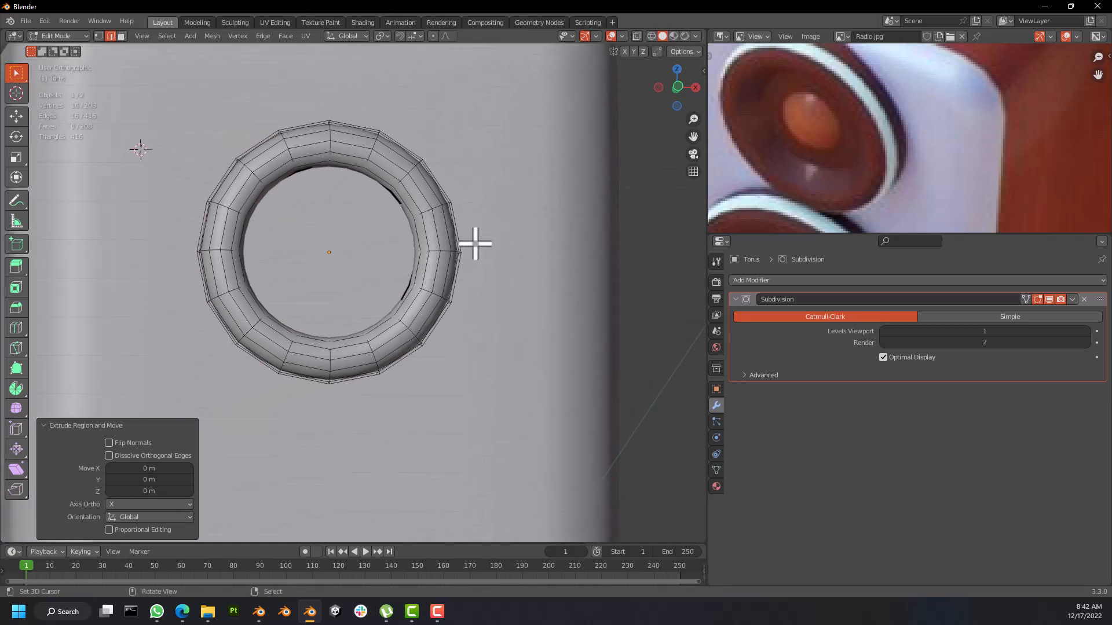
scroll(503, 229, "up", 2)
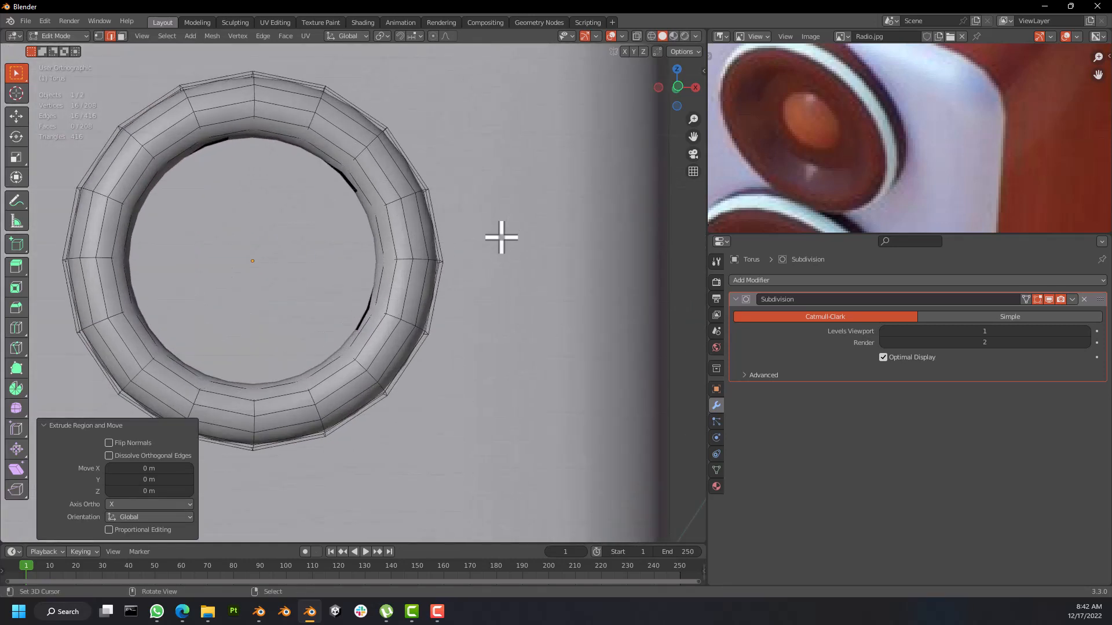
key("s")
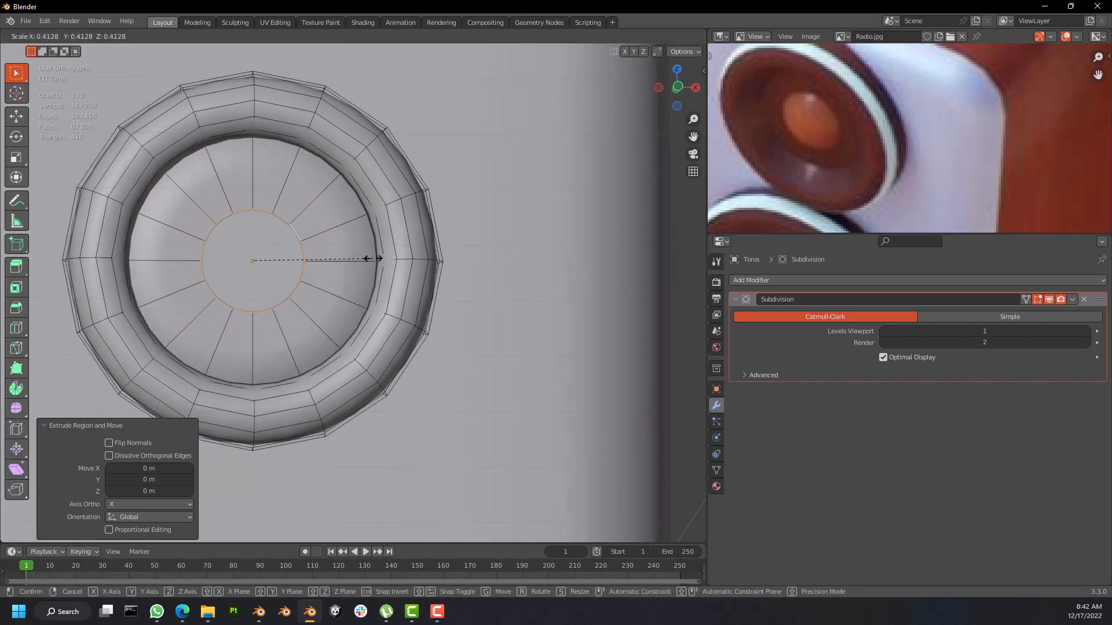
left_click(410, 267)
Step: Extrude the disc's inner edge loop and move it about -0.041 m along the Y axis
middle_click_drag(405, 269, 524, 347)
key("e")
right_click(330, 257)
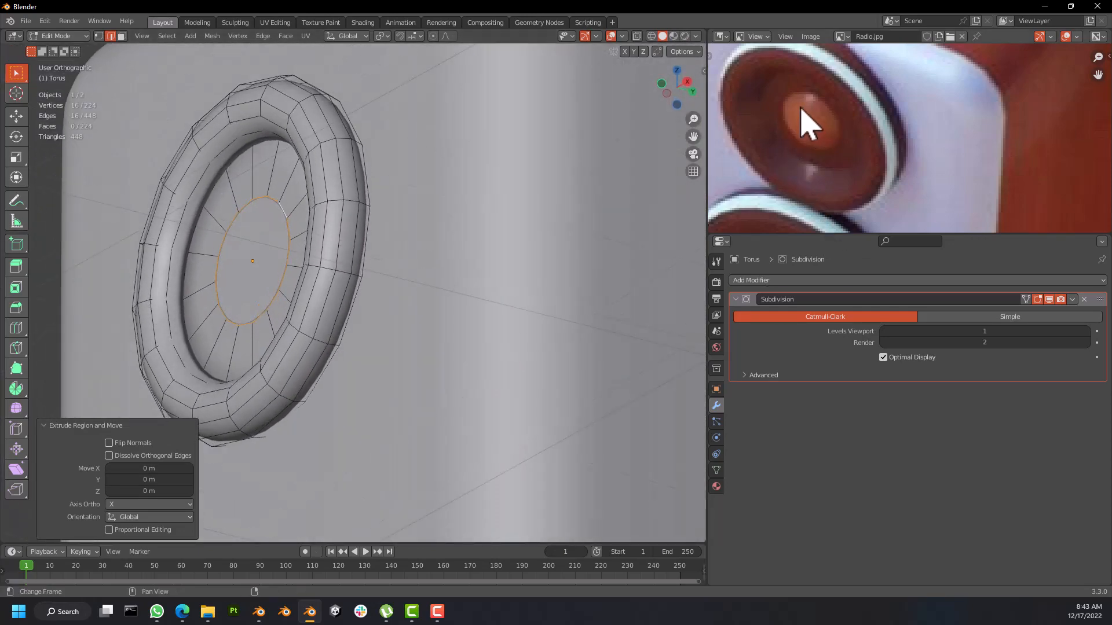
middle_click_drag(253, 325, 280, 314)
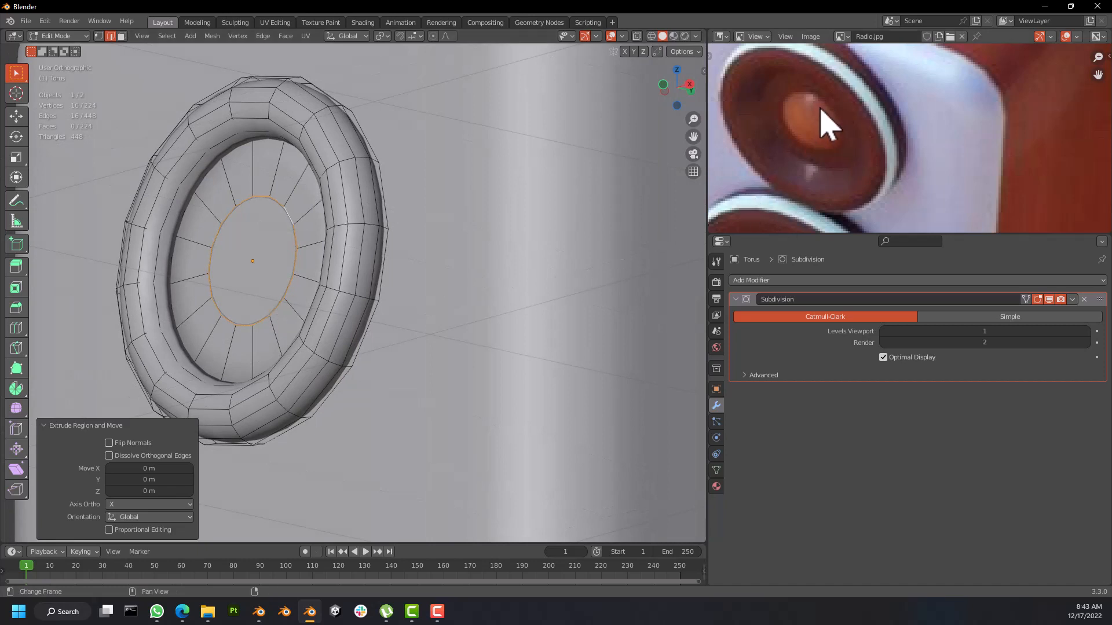
key("g")
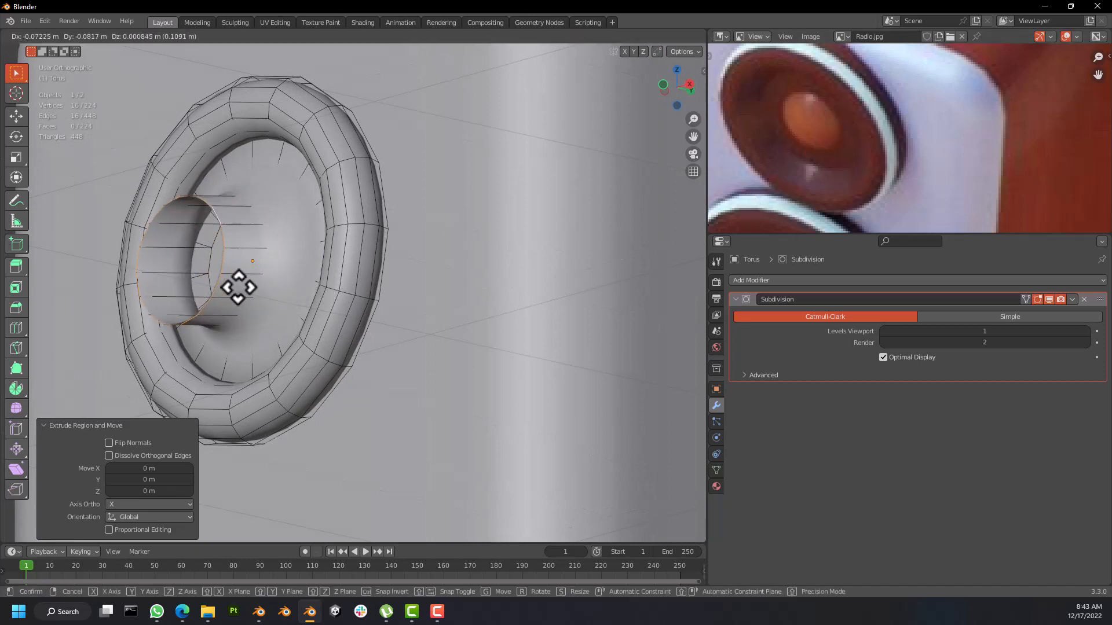
key("y")
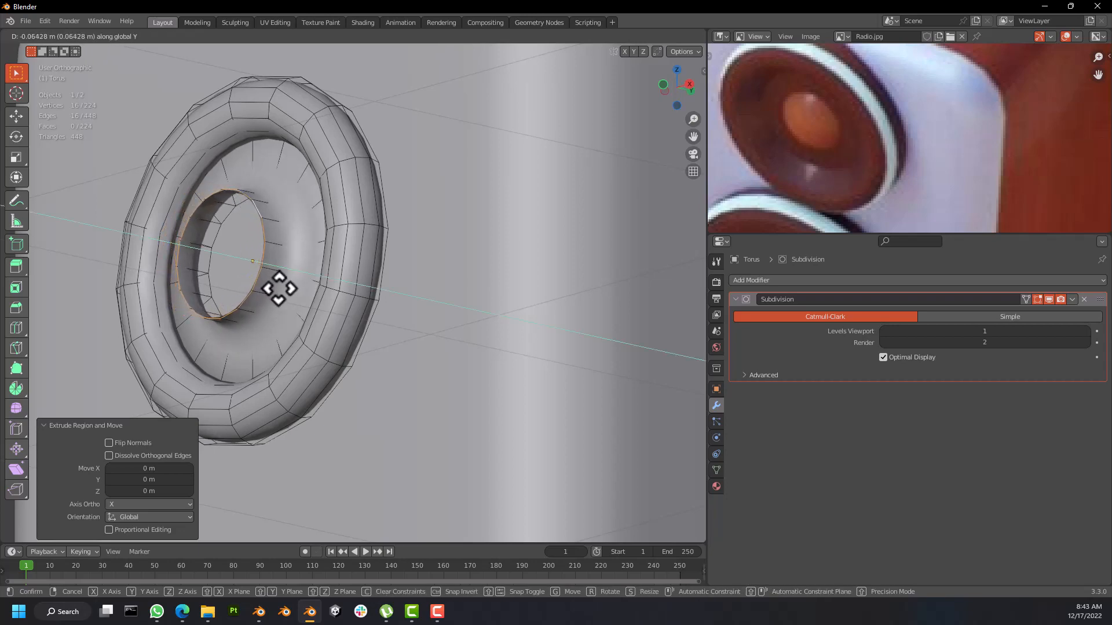
left_click(290, 288)
Step: Scale the extruded edge loop uniformly to about 0.79
middle_click_drag(289, 287, 482, 330)
key("s")
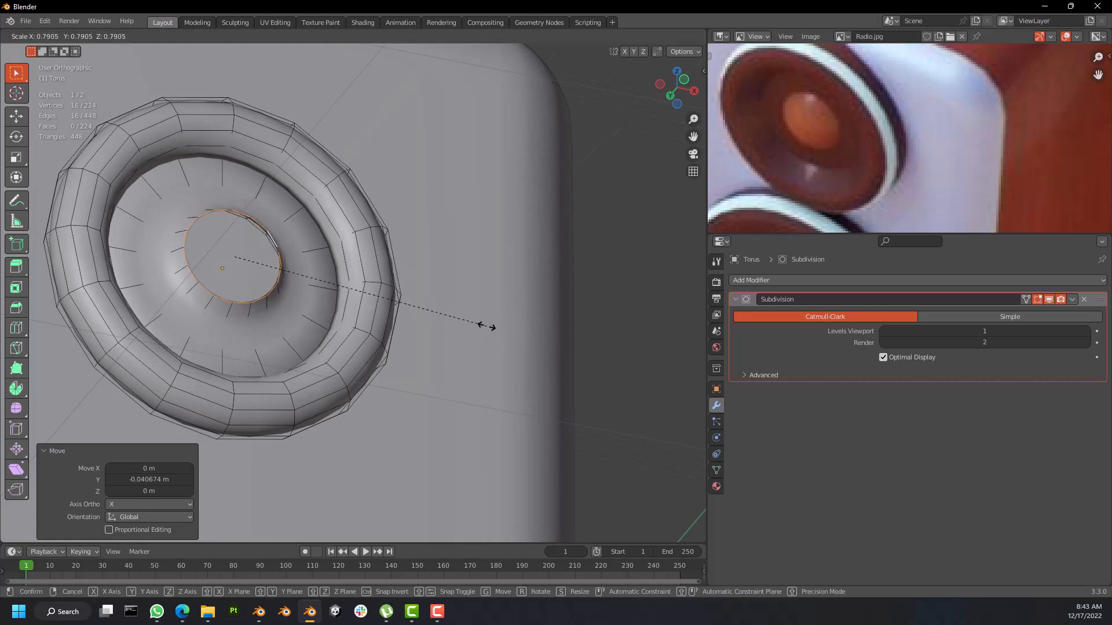
left_click(484, 327)
Step: Extrude a smaller loop scaled to 0.585 from the raised ring and move it about -0.017 m along the Y axis
key("e")
right_click(484, 308)
key("s")
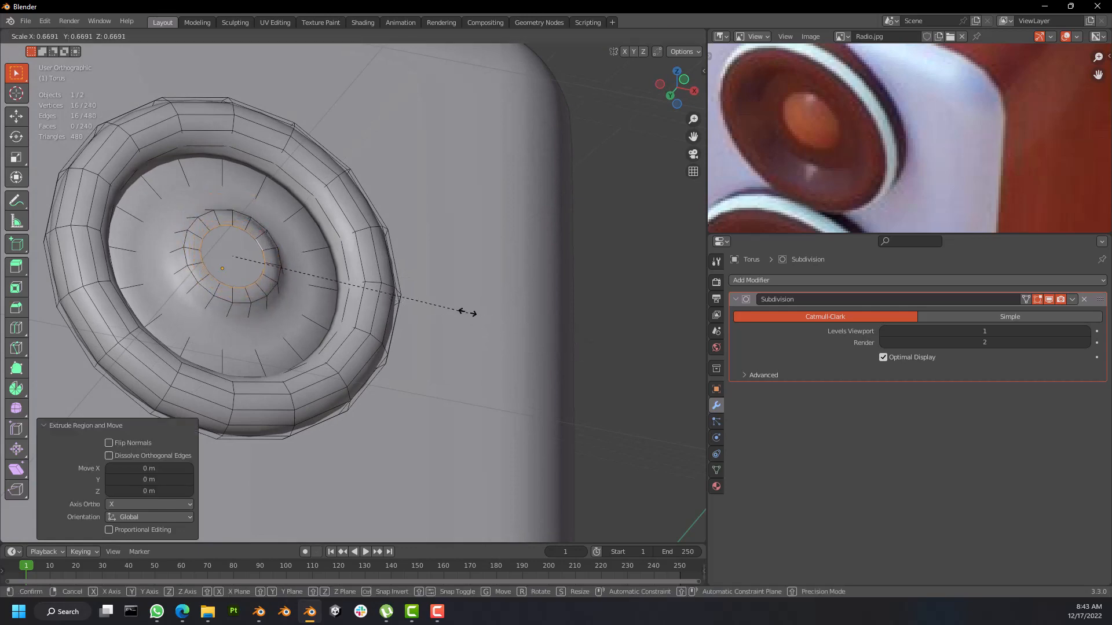
left_click(441, 309)
middle_click_drag(432, 307, 280, 318)
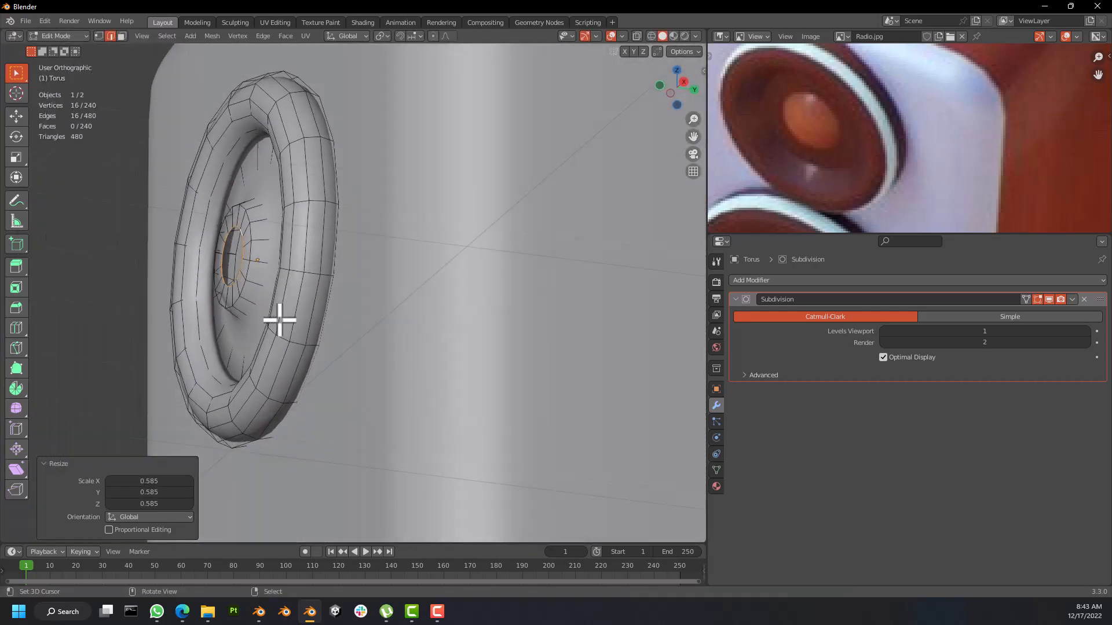
key("g")
key("y")
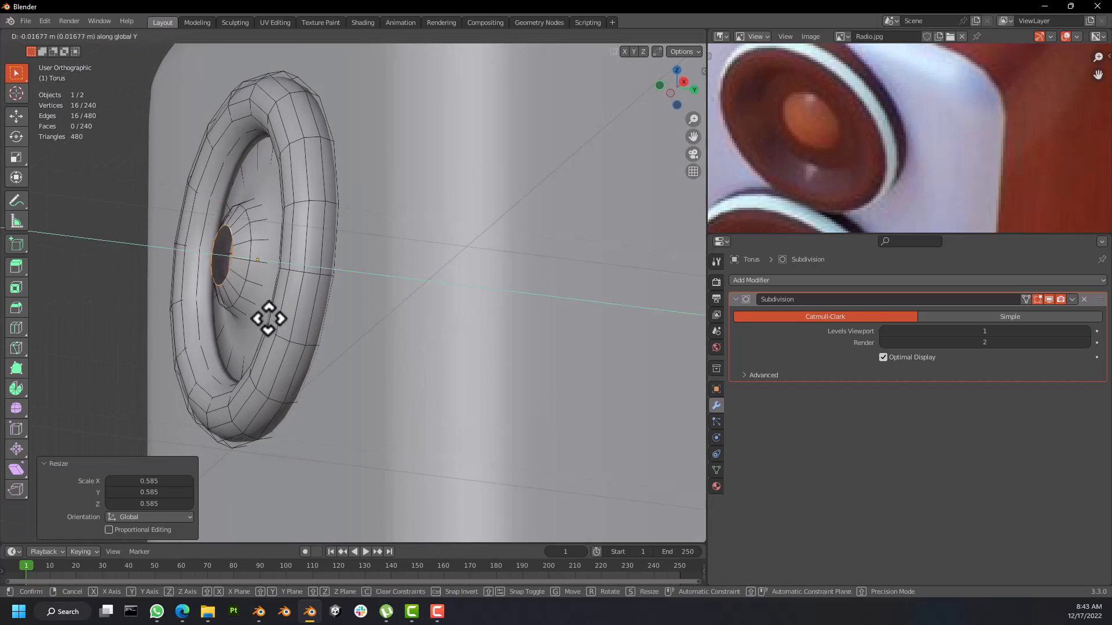
left_click(268, 317)
Step: Extrude the innermost edge loop once more and move it about -0.027 m along the Y axis
middle_click_drag(248, 303, 255, 279)
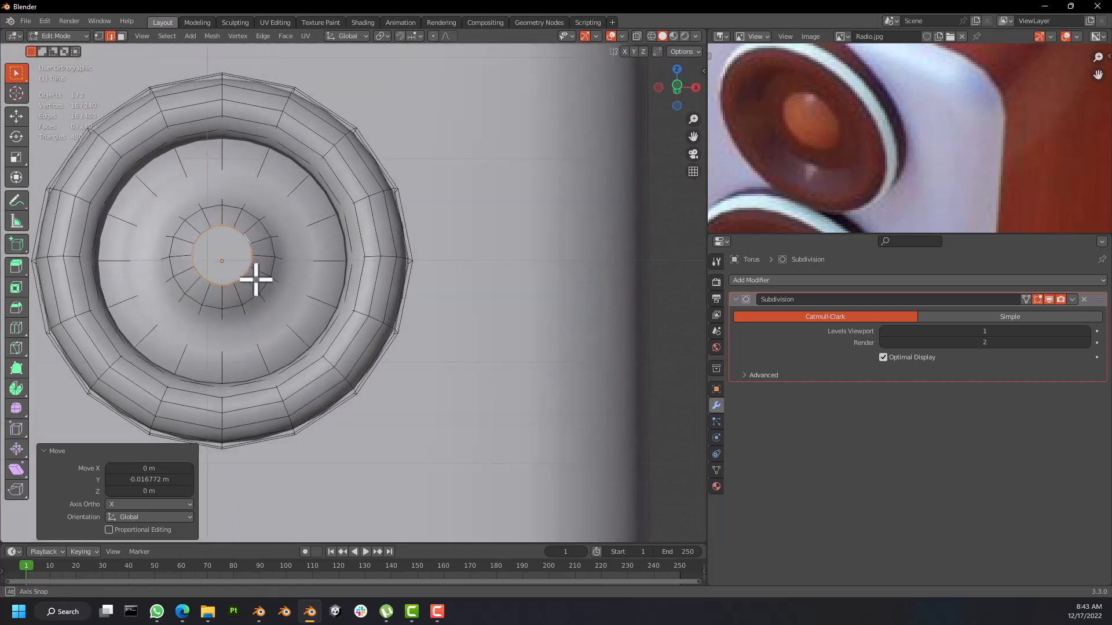
key("e")
right_click(480, 346)
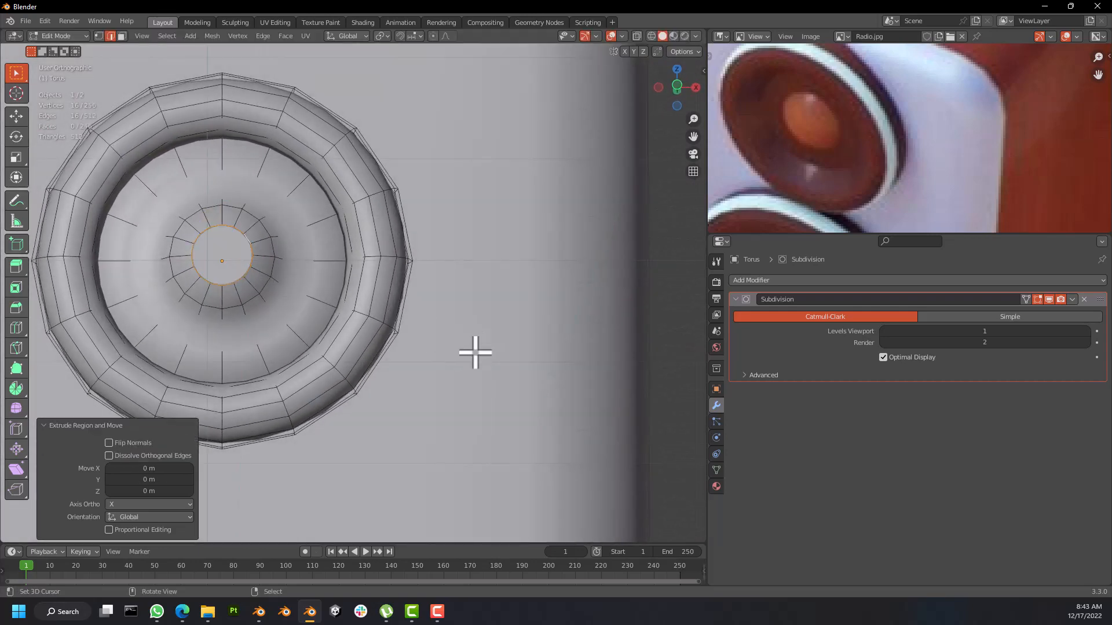
middle_click_drag(453, 344, 402, 342)
key("g")
key("y")
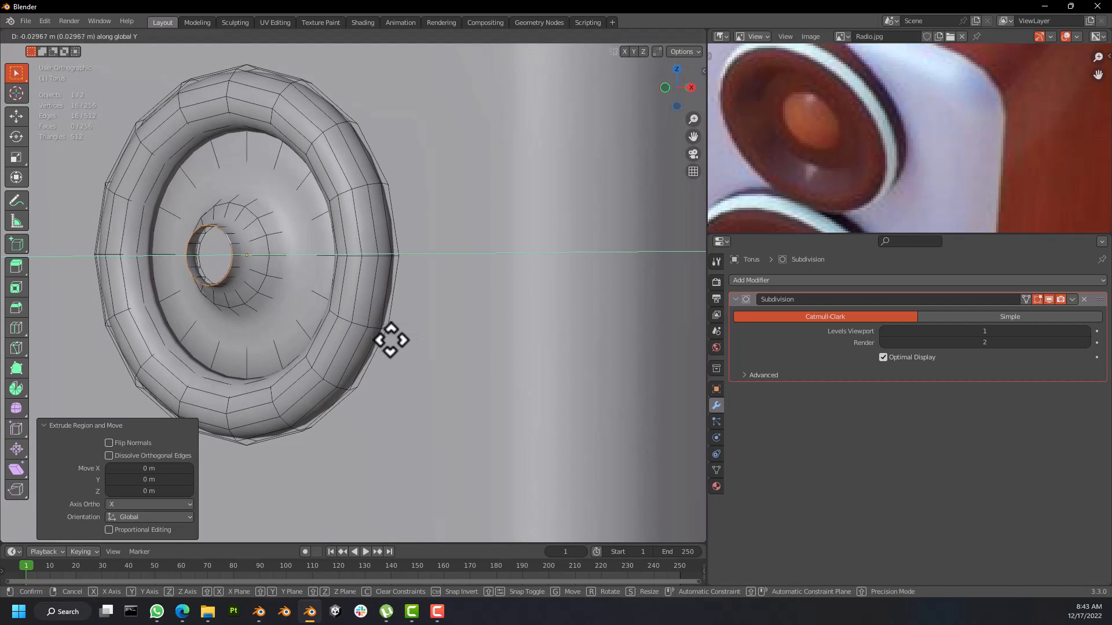
left_click(392, 339)
Step: Scale the front edge loop to 0.257 and move it back about 0.020 m along the Y axis to round the dome
middle_click_drag(389, 335, 402, 340)
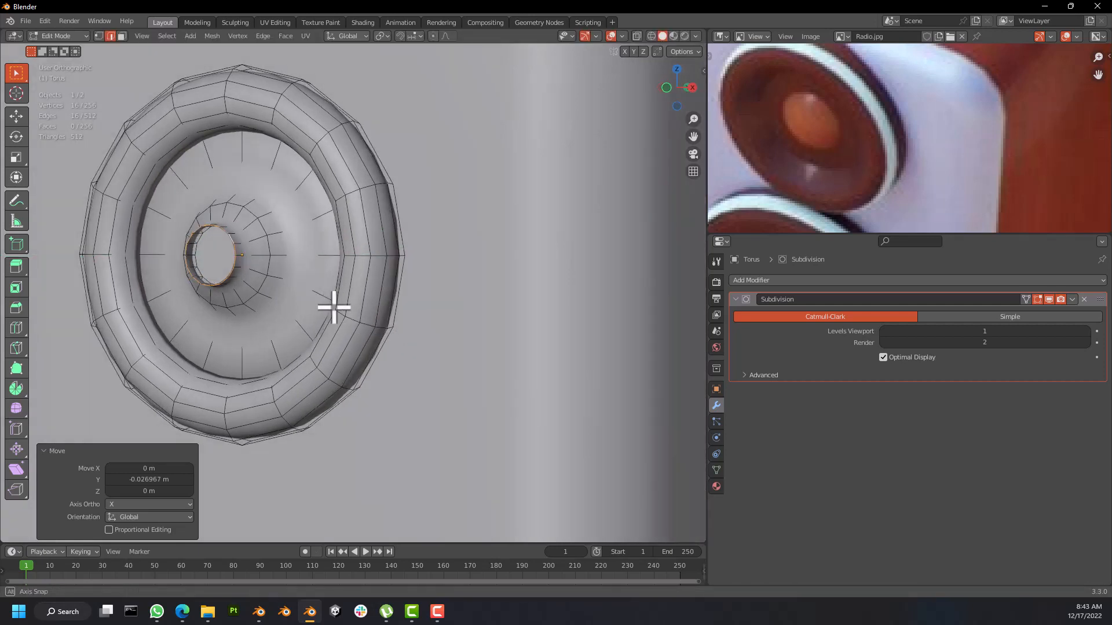
middle_click_drag(333, 307, 431, 338)
key("s")
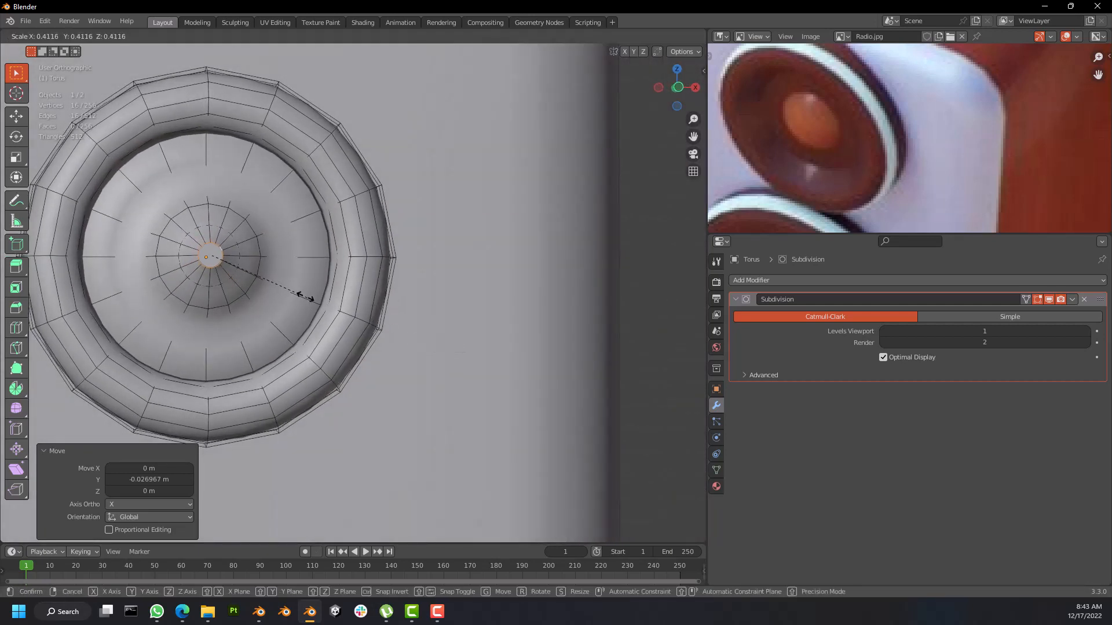
left_click(270, 280)
middle_click_drag(255, 268, 216, 259)
scroll(219, 264, "up", 3)
key("g")
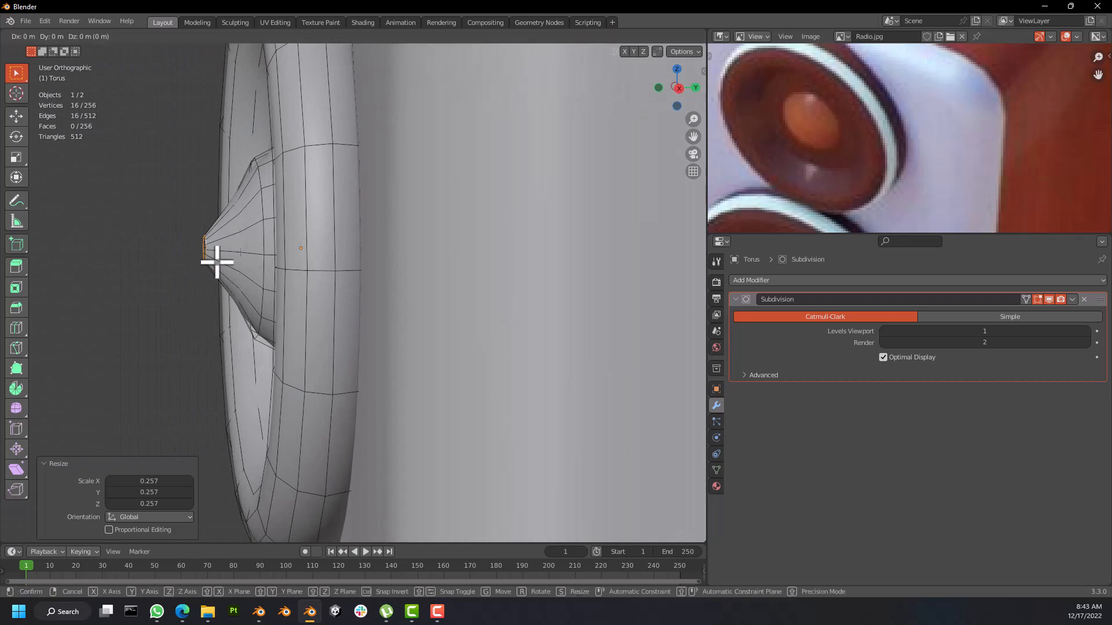
key("y")
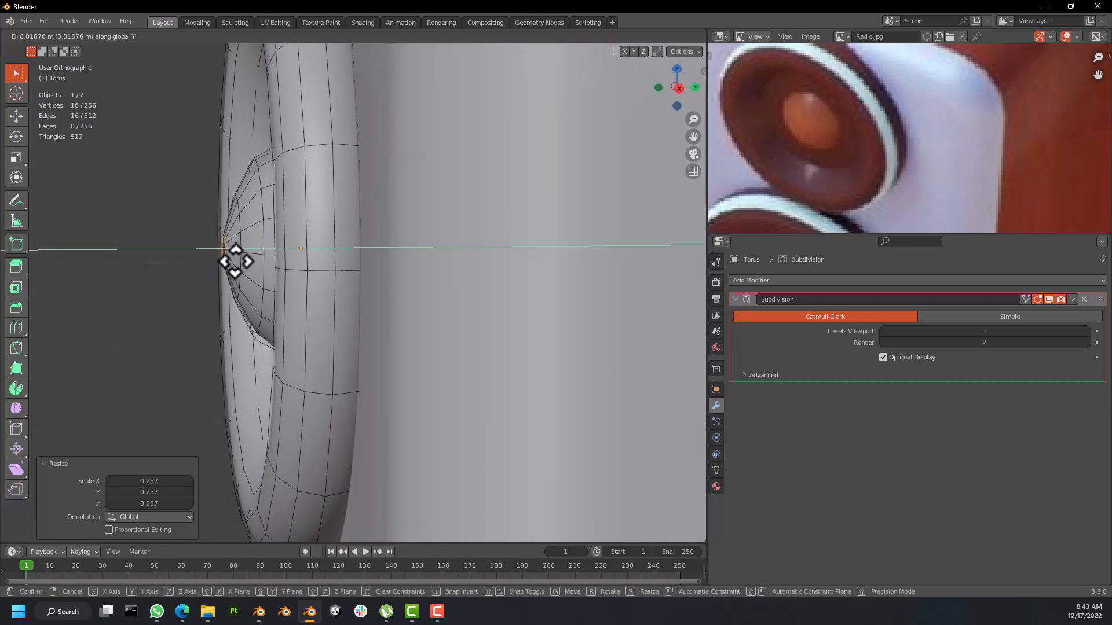
left_click(239, 259)
Step: Examine the dome and cone profile in the right side view and from several angles against the reference speaker
mouse_move(239, 259)
middle_mouse_down()
mouse_move(325, 248)
mouse_move(217, 259)
mouse_move(255, 259)
middle_mouse_up()
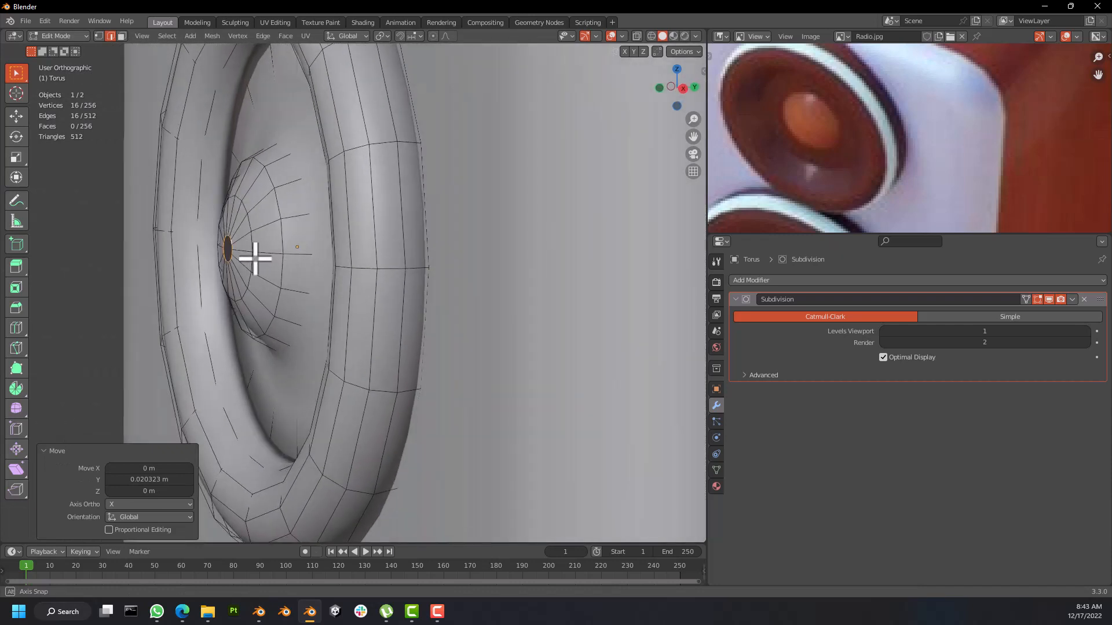
scroll(256, 260, "down", 3)
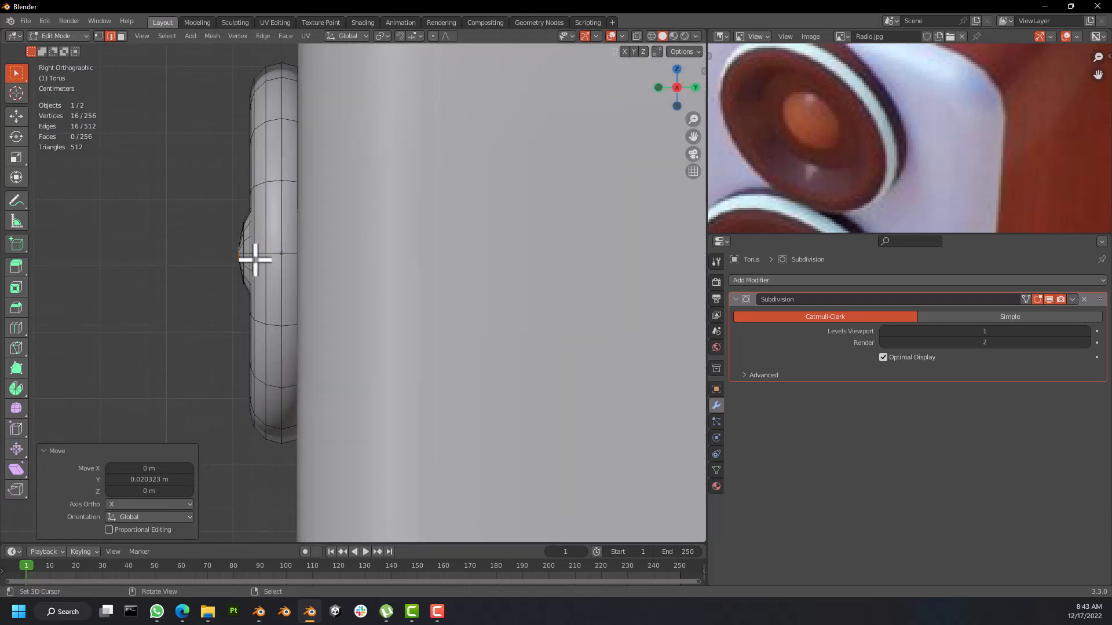
scroll(238, 255, "up", 2)
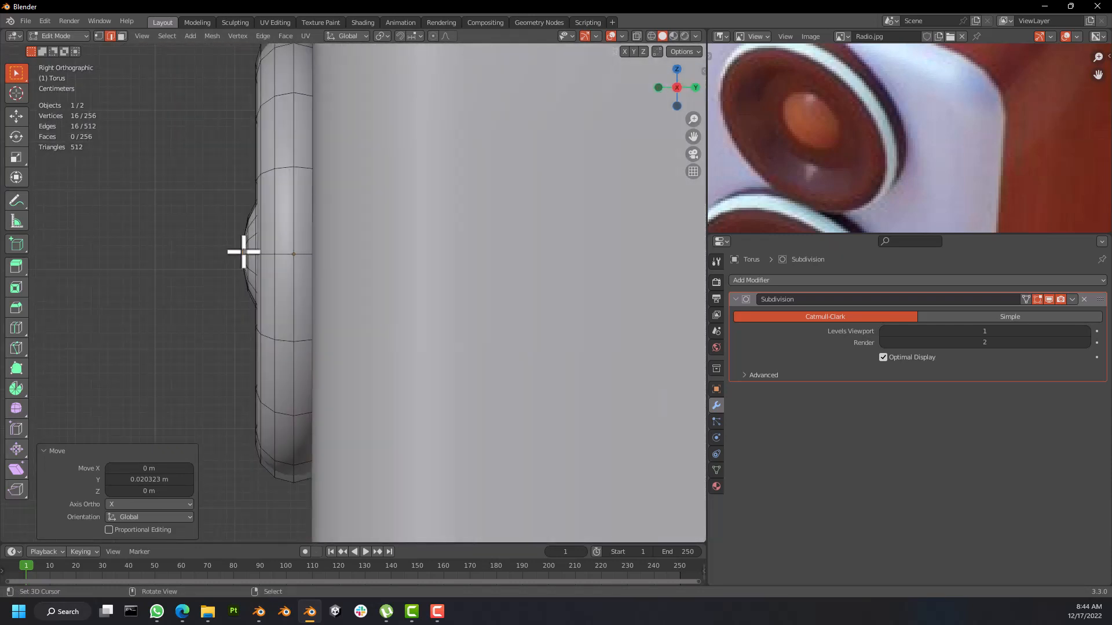
mouse_move(252, 247)
middle_mouse_down()
mouse_move(272, 248)
mouse_move(254, 247)
middle_mouse_up()
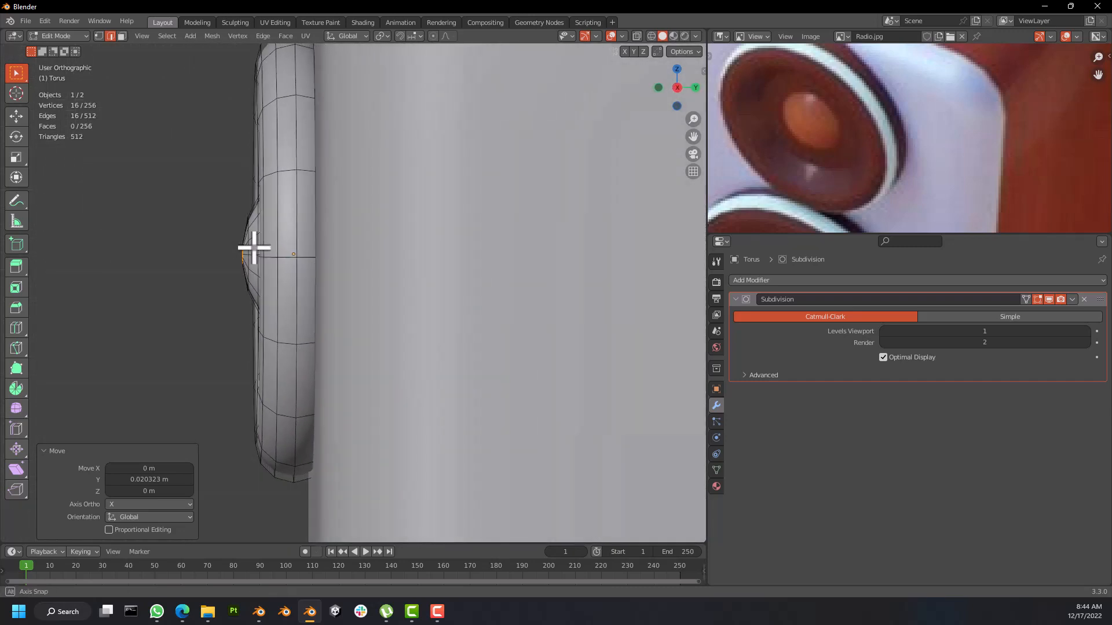
key("KP_3")
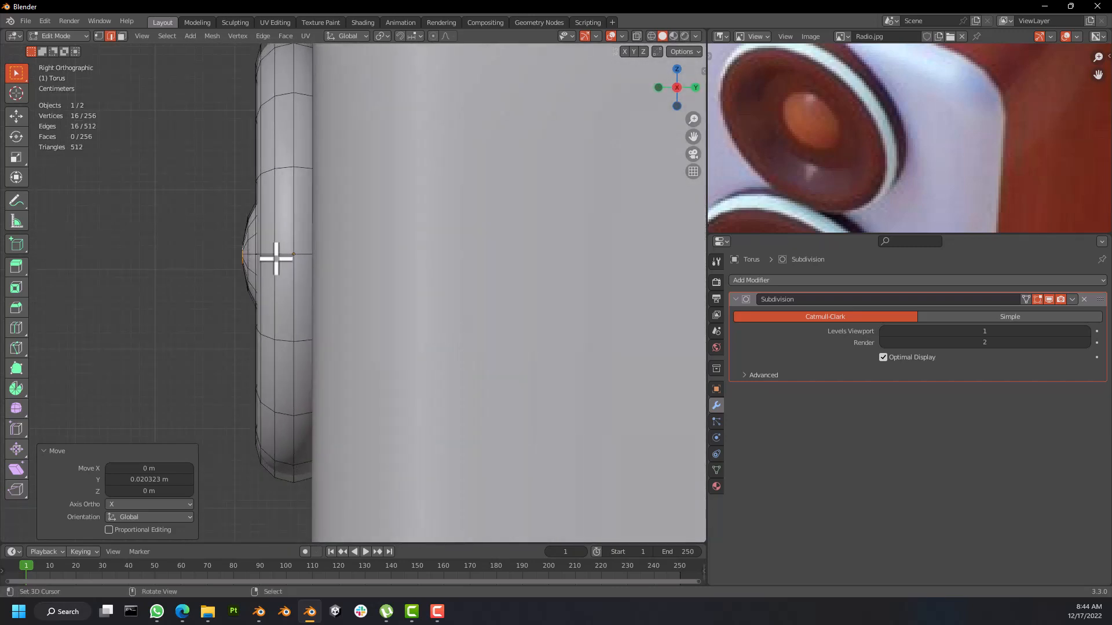
middle_click_drag(253, 268, 305, 283)
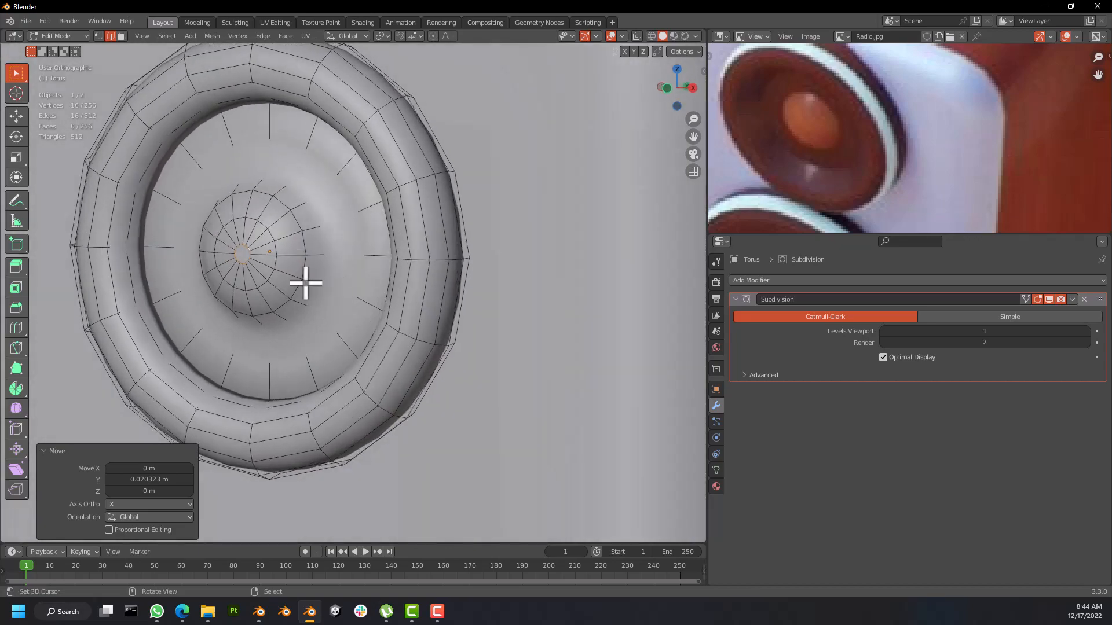
middle_click_drag(253, 250, 348, 208)
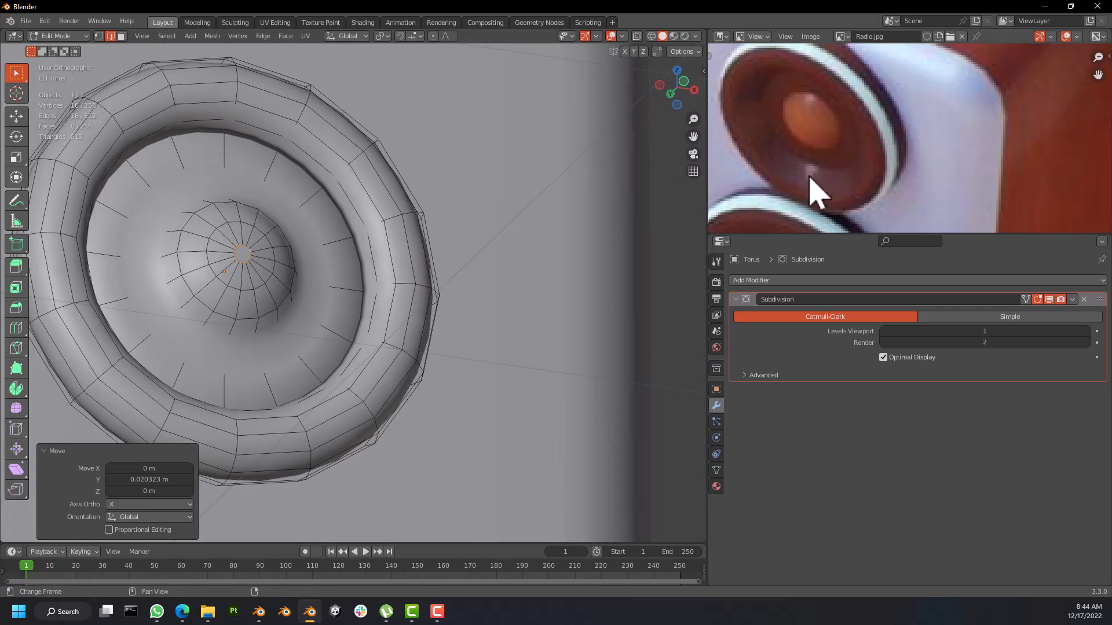
middle_click_drag(334, 294, 379, 269)
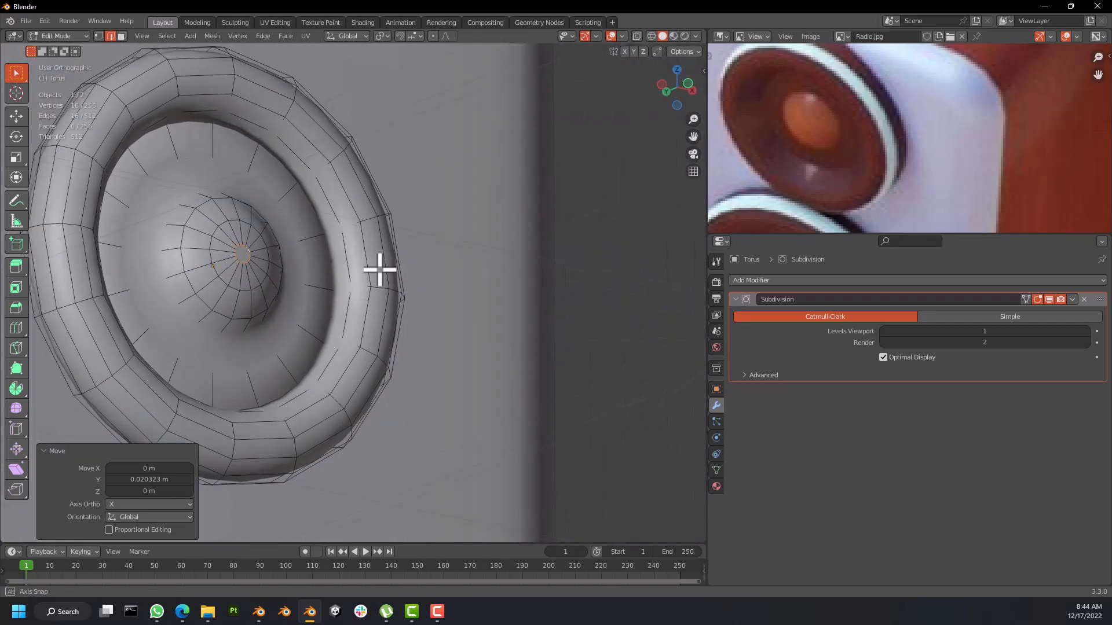
scroll(285, 252, "down", 3)
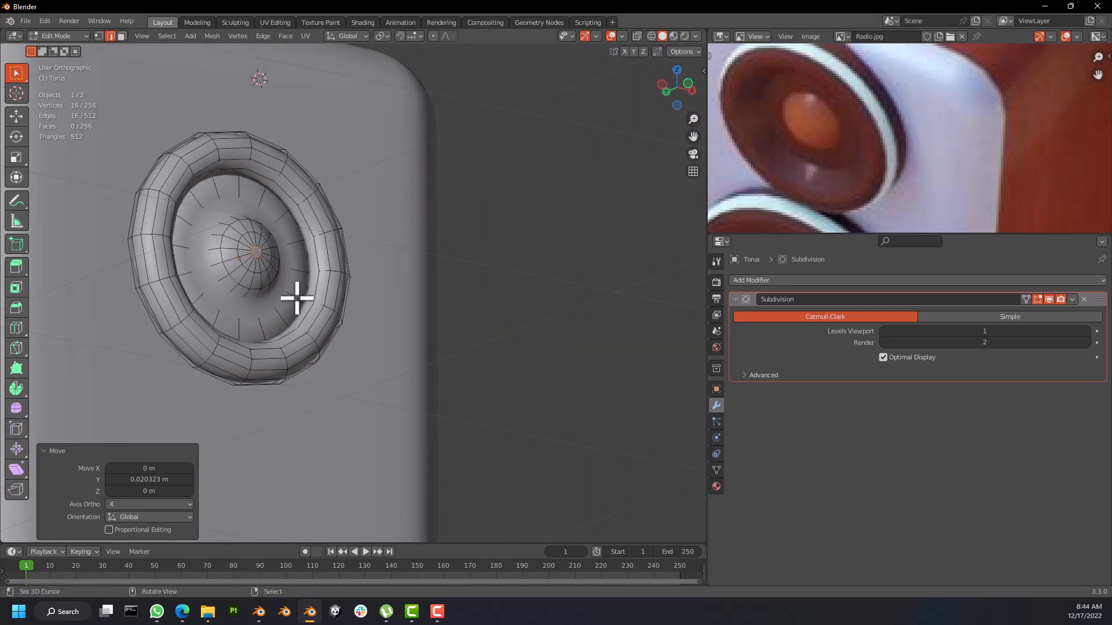
scroll(286, 265, "up", 4)
middle_click_drag(291, 250, 300, 228)
scroll(291, 306, "down", 3)
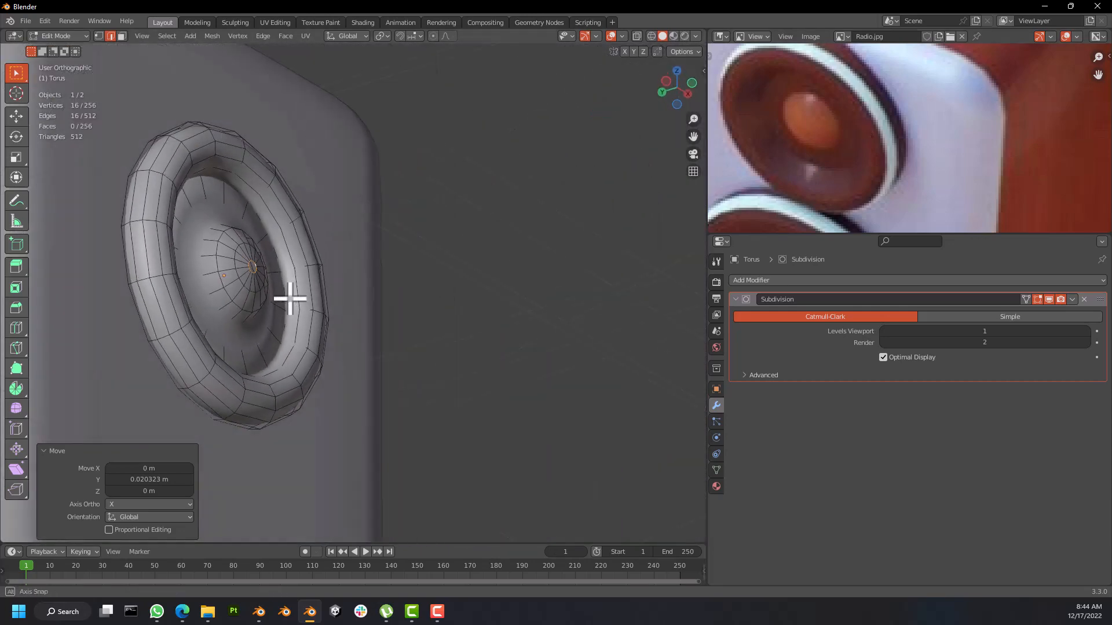
Step: Close the hole at the dome's tip by merging its edge loop at the center
middle_click_drag(290, 301, 204, 225)
scroll(256, 281, "up", 5)
key("f")
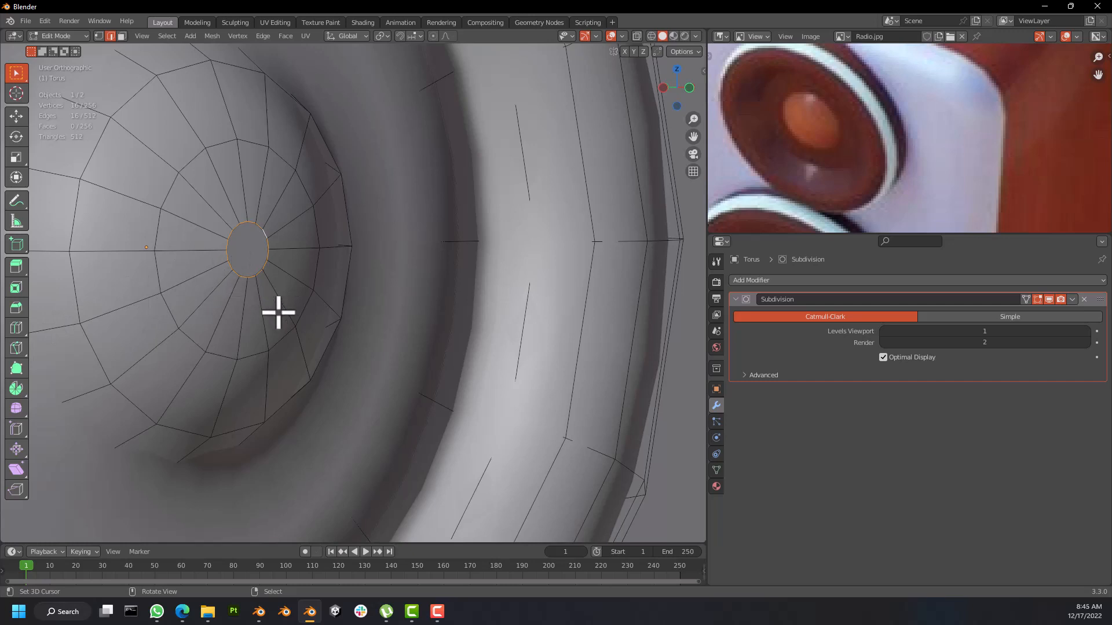
key("m")
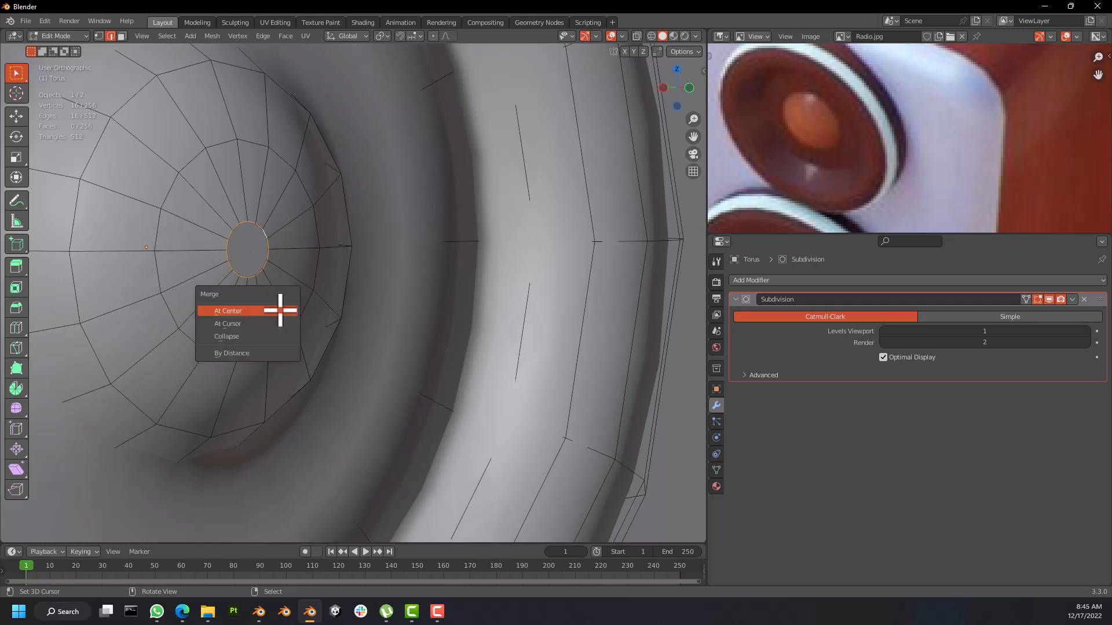
left_click(248, 312)
middle_click_drag(255, 273, 313, 266)
scroll(311, 256, "down", 4)
scroll(311, 254, "up", 3)
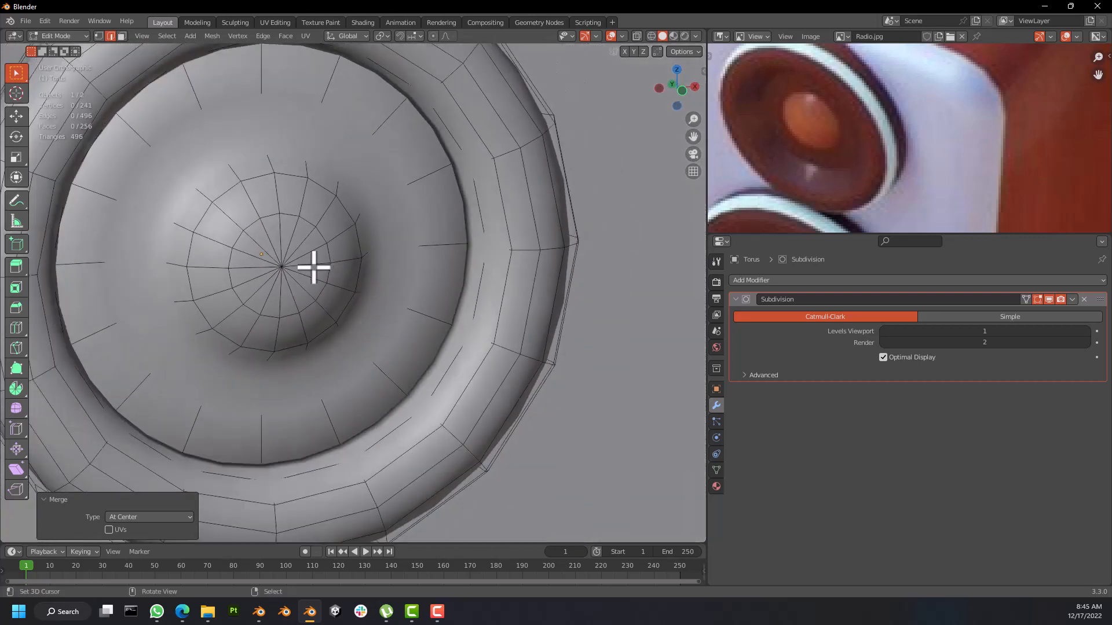
Step: Compare the speaker's shape with the Subdivision modifier's viewport display off and on, in both Edit and Object Mode
left_click(505, 278, "alt")
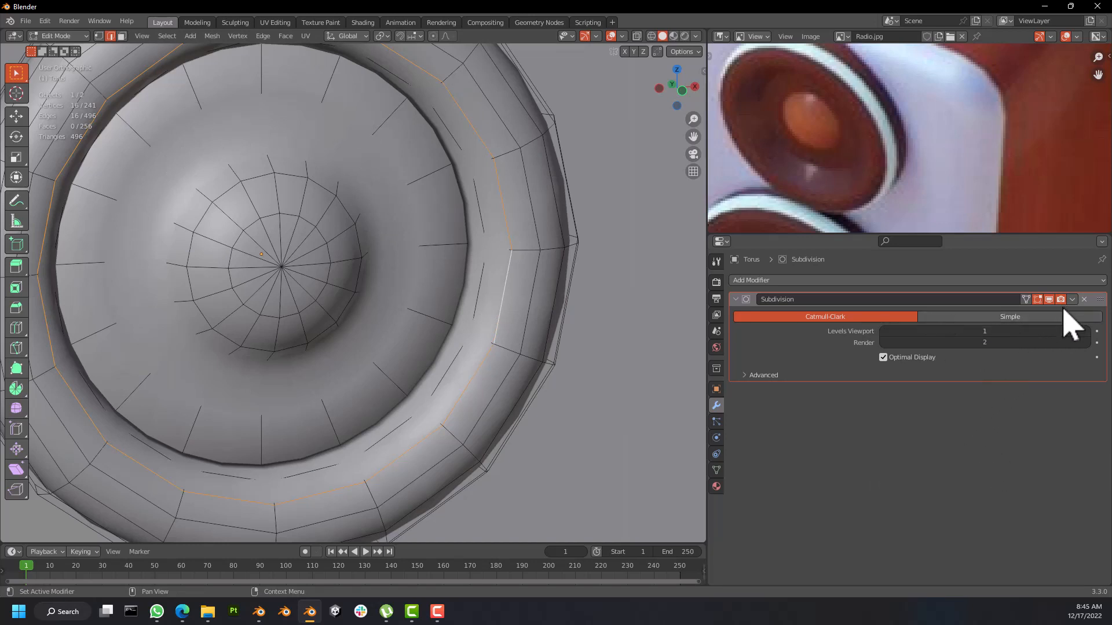
left_click(1050, 300)
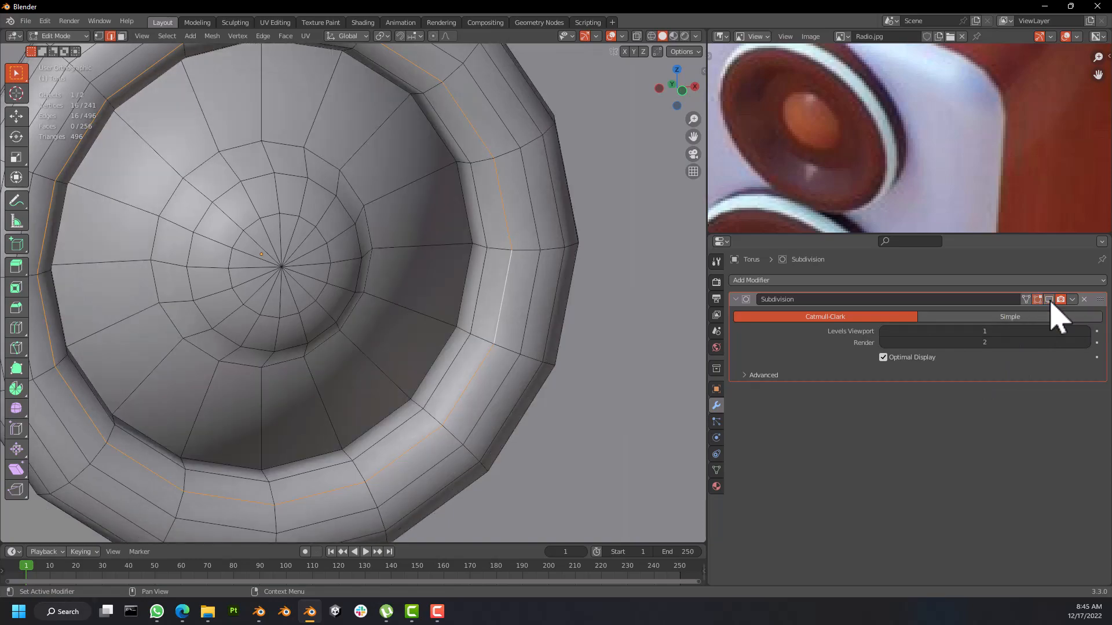
middle_click_drag(355, 323, 338, 305)
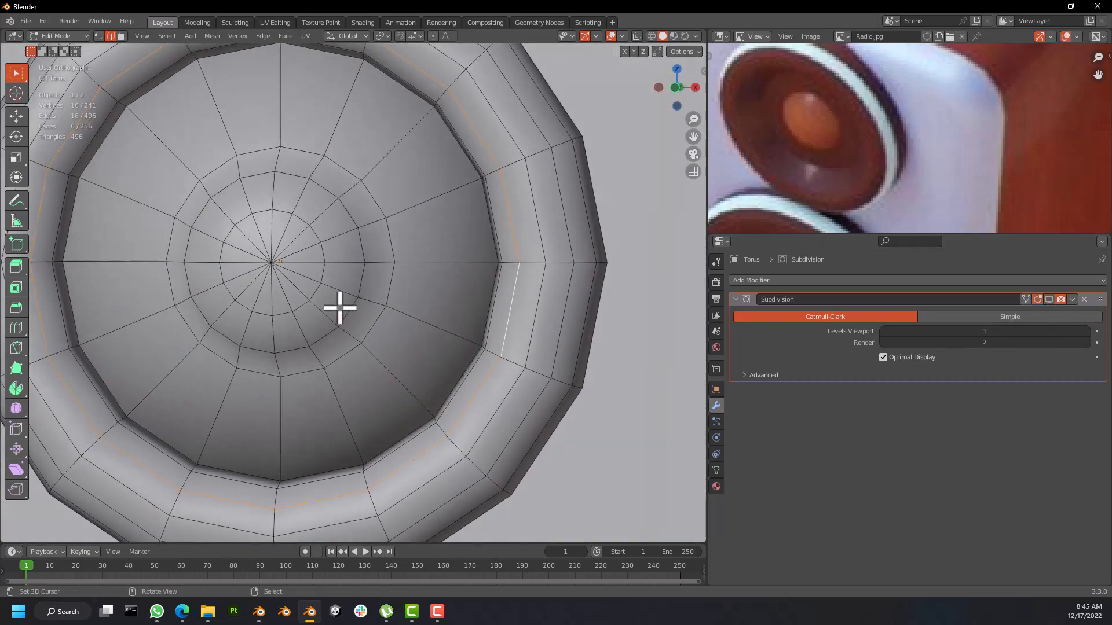
scroll(377, 336, "down", 2)
middle_click_drag(408, 368, 521, 362)
key("Tab")
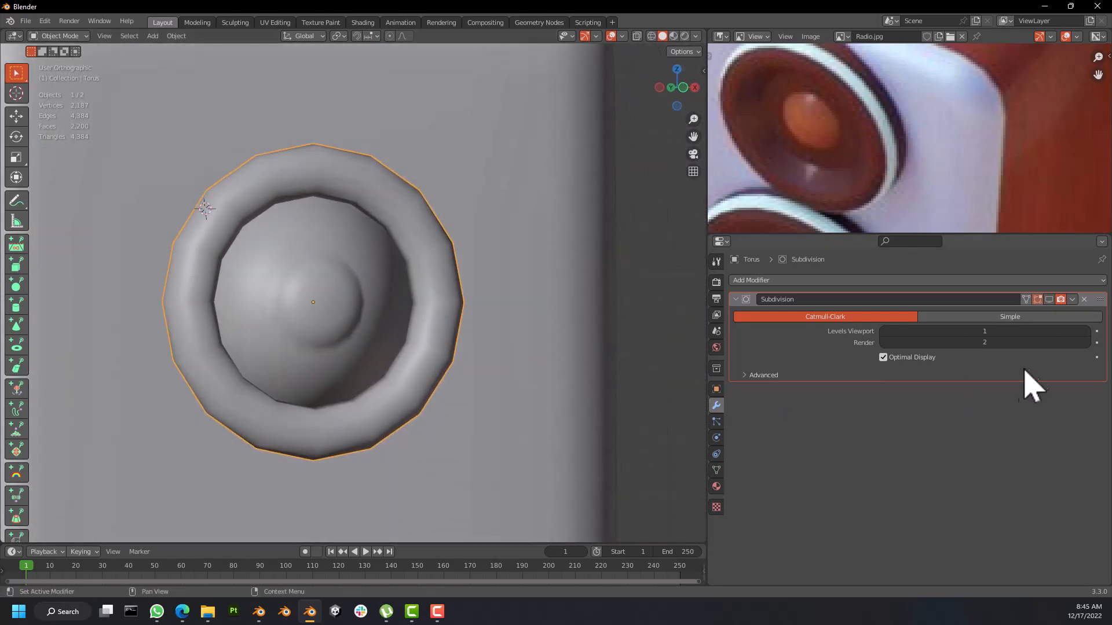
left_click(1050, 301)
left_click(1050, 301)
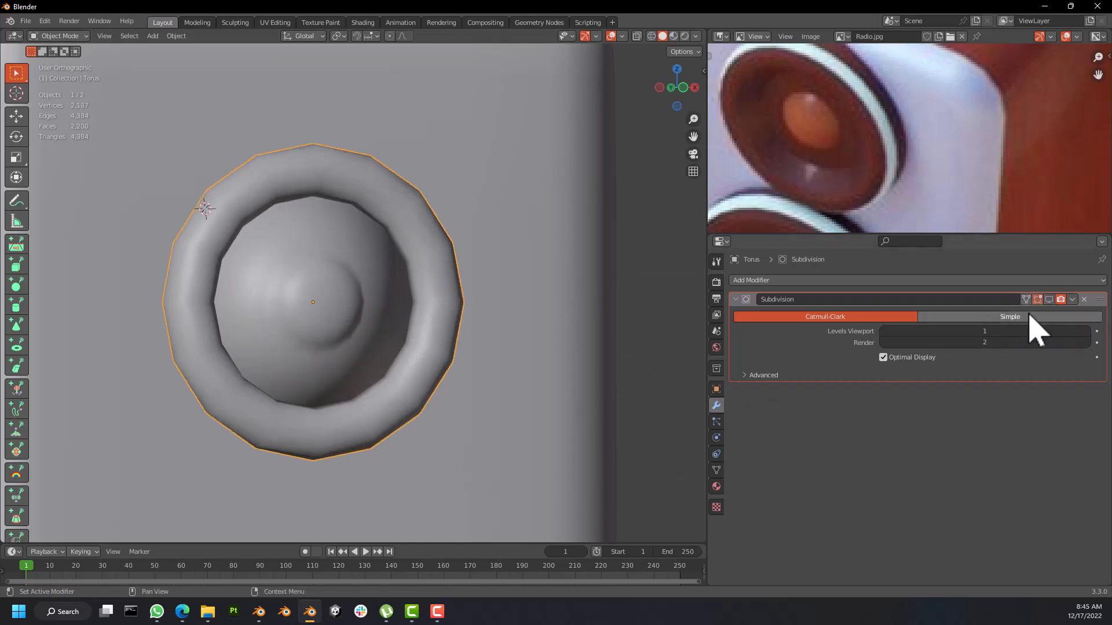
left_click(1049, 300)
mouse_move(347, 336)
middle_mouse_down()
mouse_move(286, 336)
mouse_move(340, 339)
middle_mouse_up()
key("Tab")
scroll(325, 318, "up", 5)
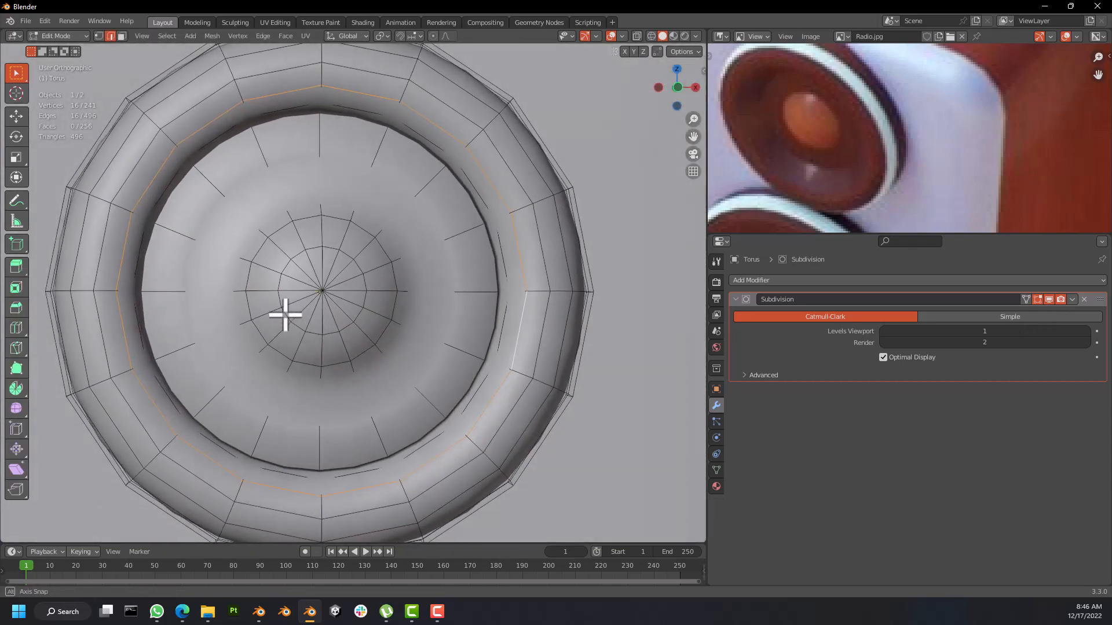
Step: Try a loop cut on the cone, slid against the dome's base with a factor of -1
mouse_move(285, 315)
middle_mouse_down()
mouse_move(325, 318)
mouse_move(282, 323)
middle_mouse_up()
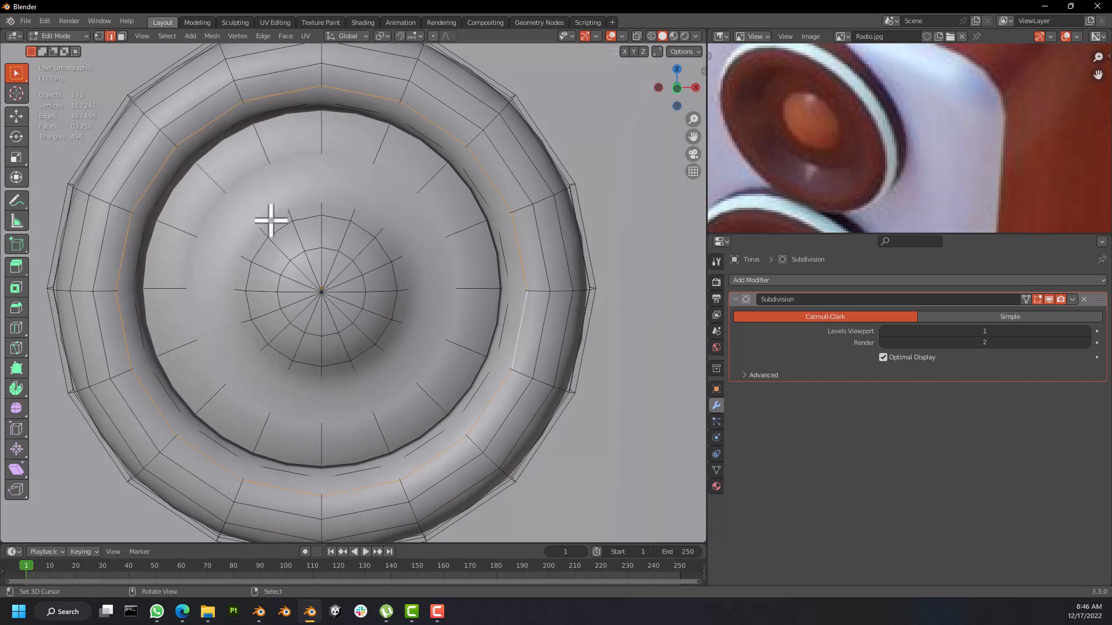
key("ctrl+r")
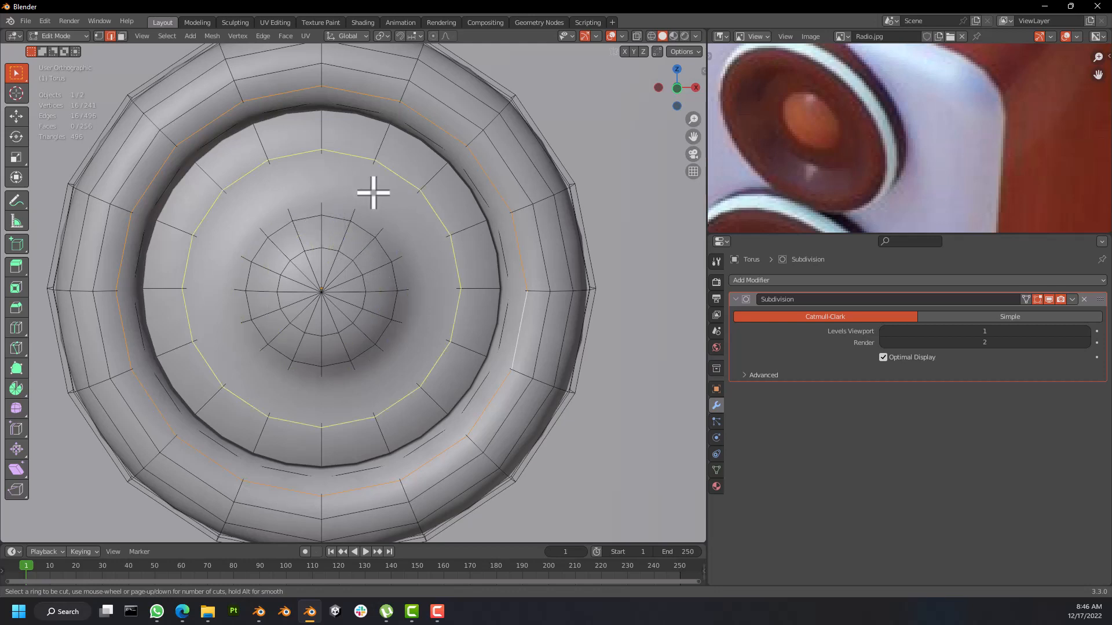
left_click(427, 206)
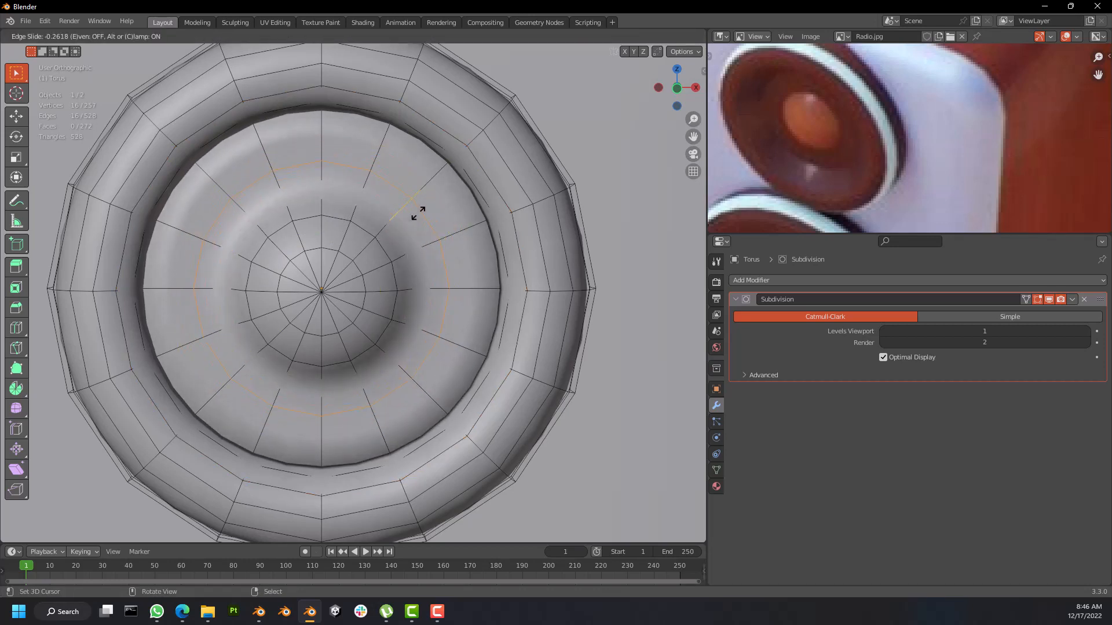
left_click(392, 236)
middle_click_drag(390, 238, 414, 213)
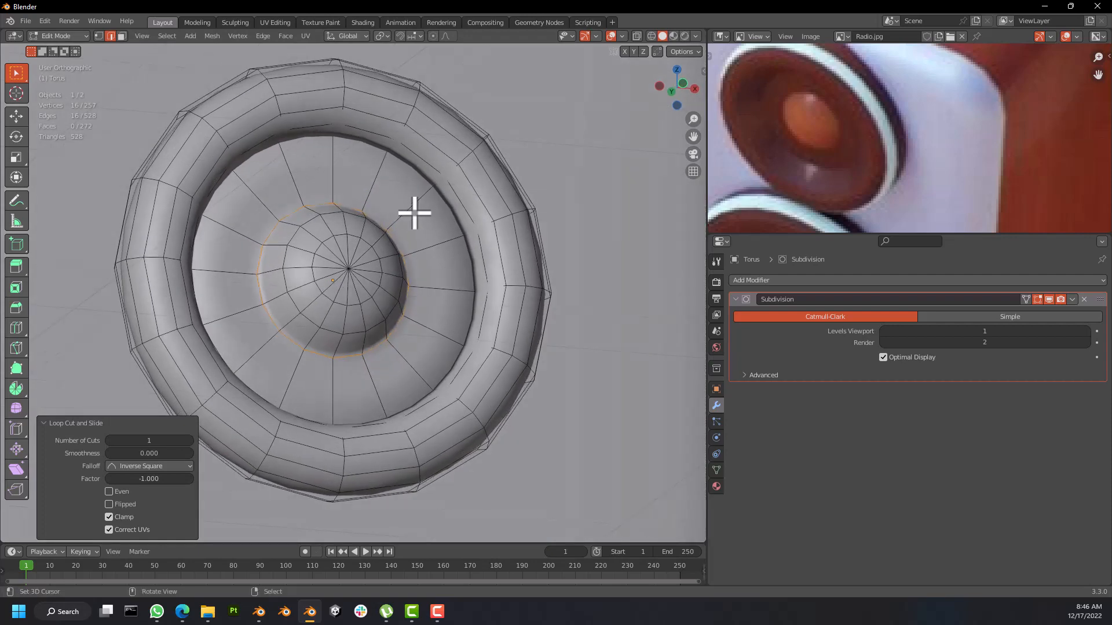
Step: Try a second loop cut near the cone's outer rim, and undo both added loops
key("ctrl+r")
left_click(415, 210)
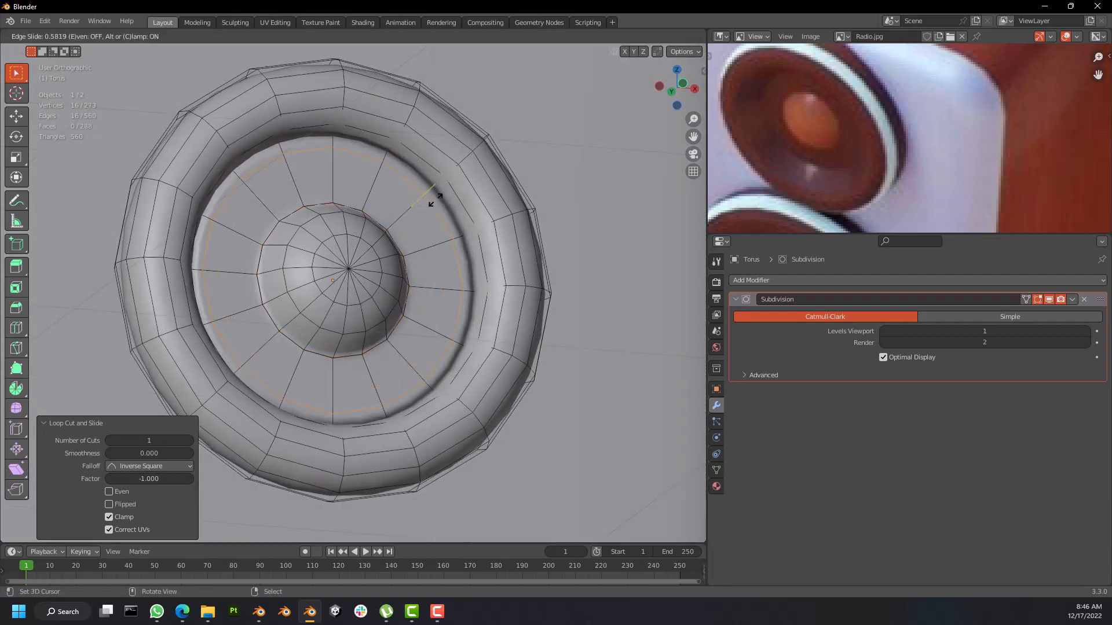
left_click(459, 195)
middle_click_drag(454, 191, 393, 190)
middle_click_drag(399, 99, 427, 189)
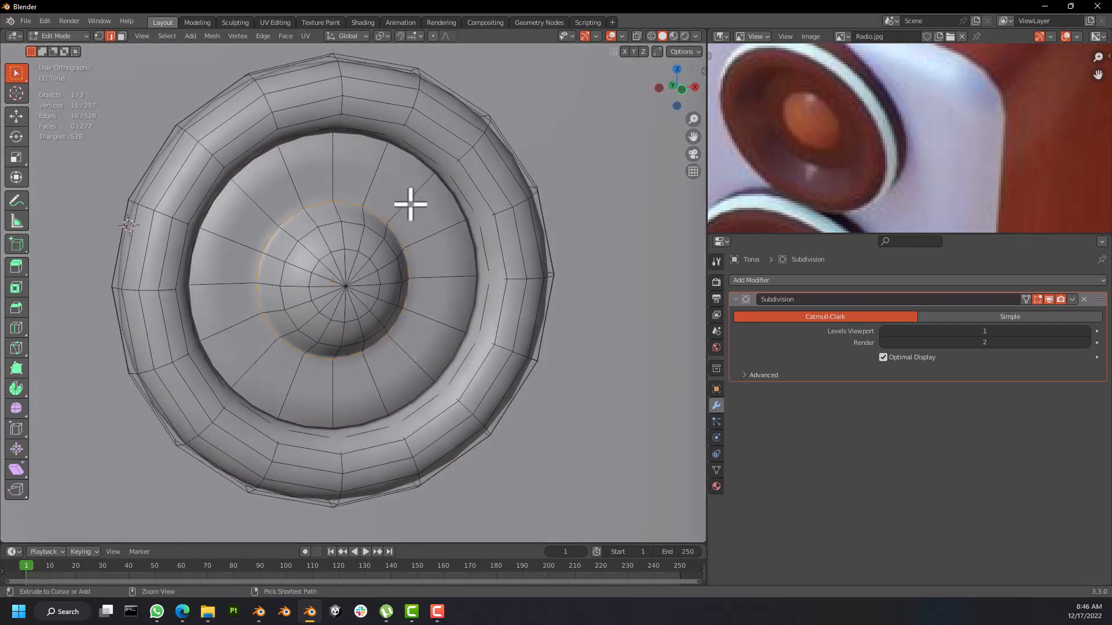
key("Tab")
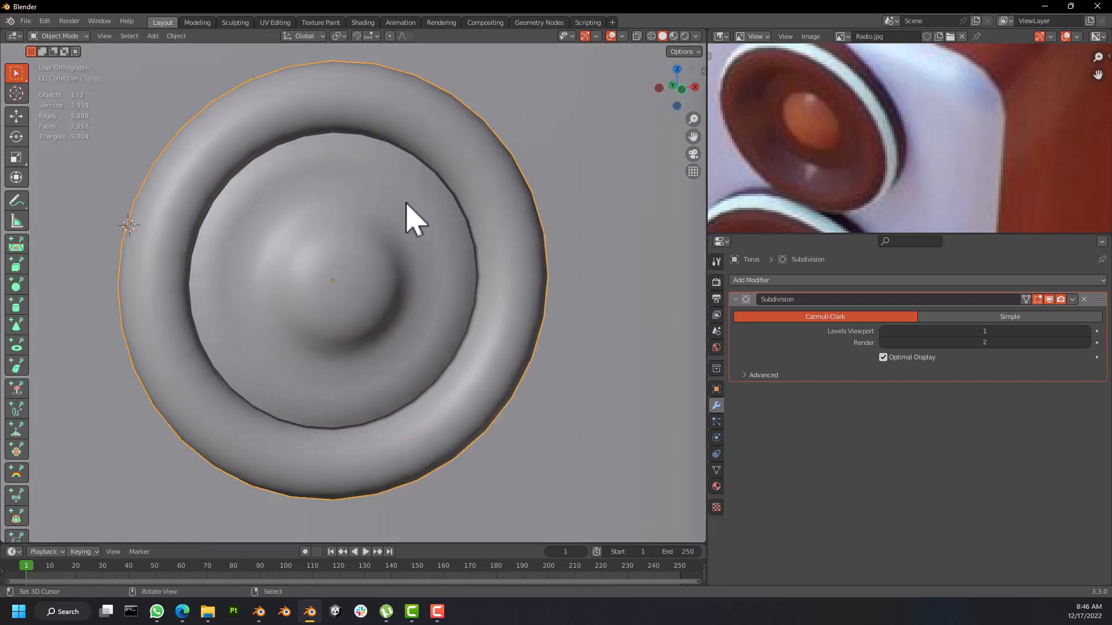
key("Tab")
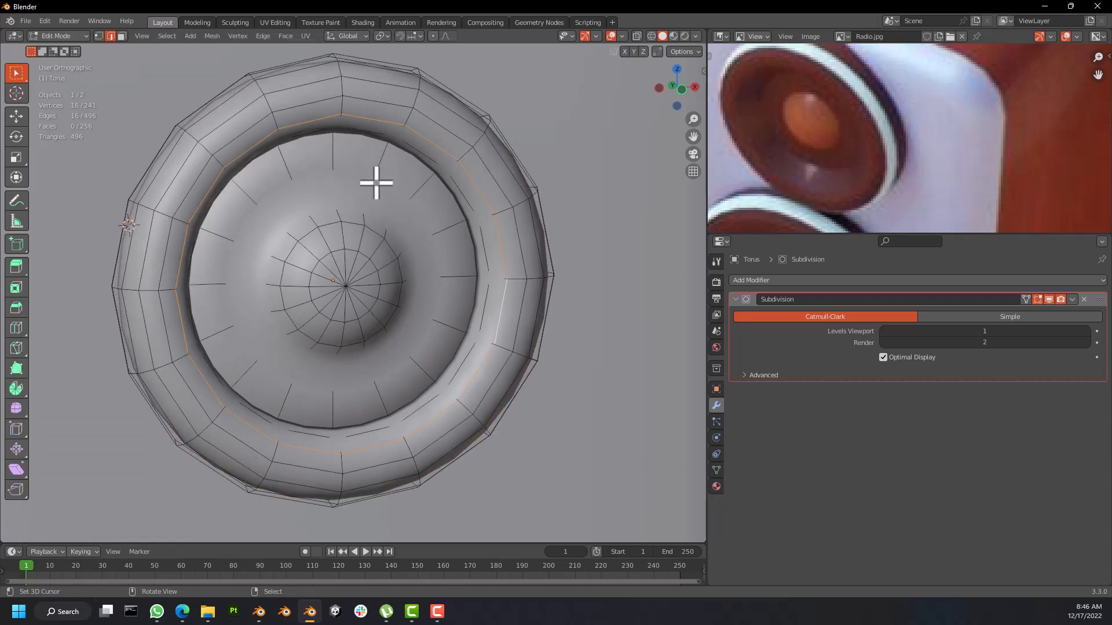
Step: Add two edge loops to the cone, one slid by a factor of -0.965 around the dome's base and one near the outer rim
key("ctrl+r")
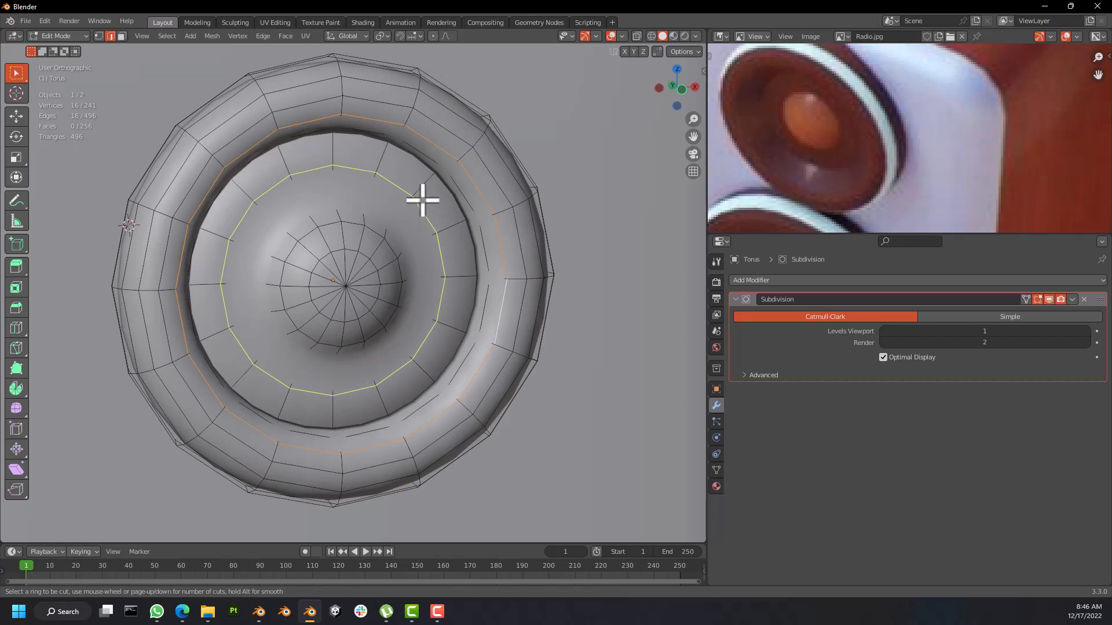
left_click_drag(422, 200, 362, 191)
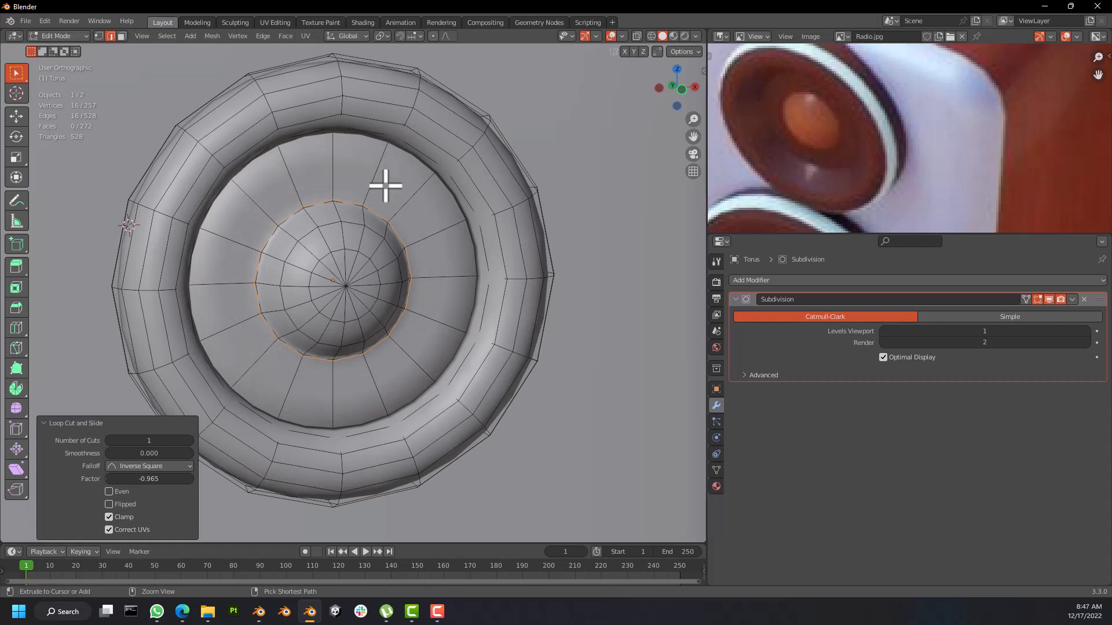
key("ctrl+r")
left_click(407, 174)
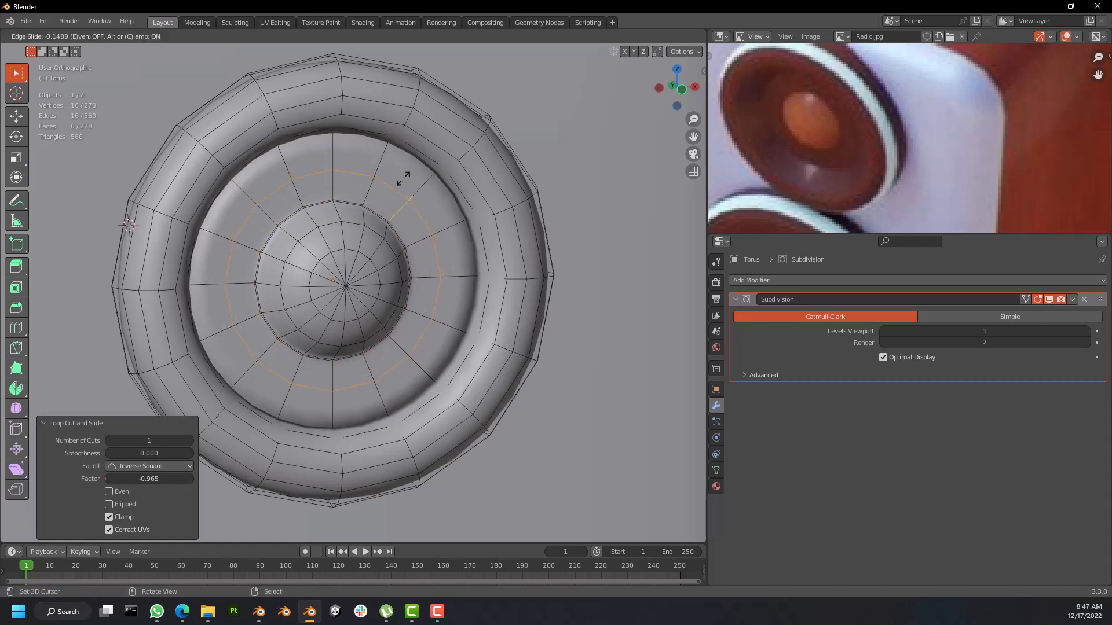
left_click(418, 132)
middle_click_drag(441, 137, 414, 116)
key("Tab")
scroll(486, 174, "down", 4)
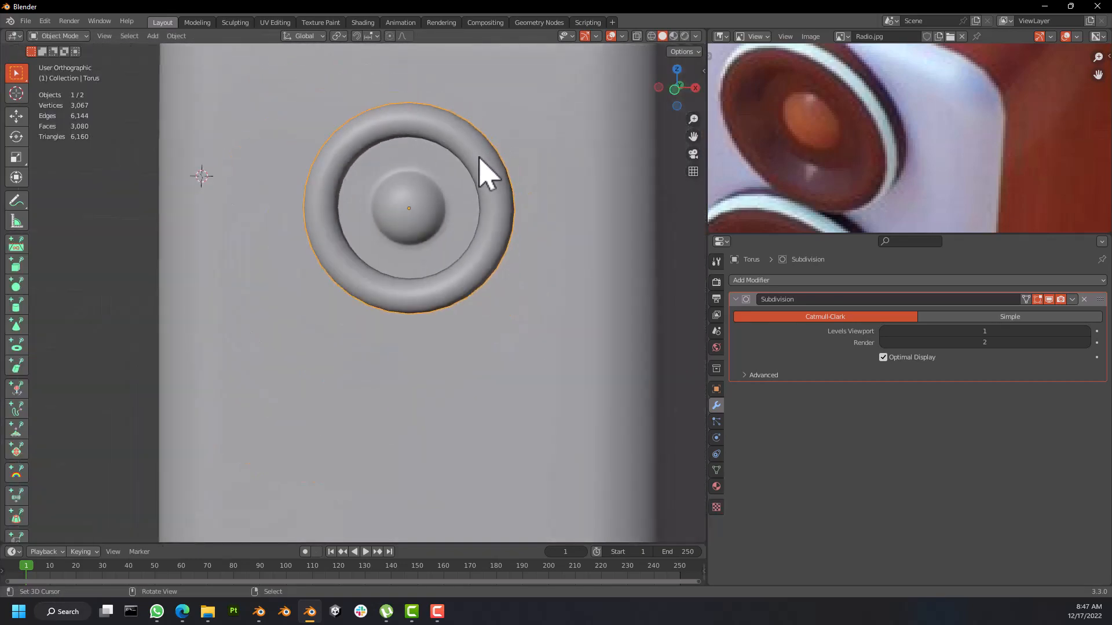
middle_click_drag(487, 173, 380, 140)
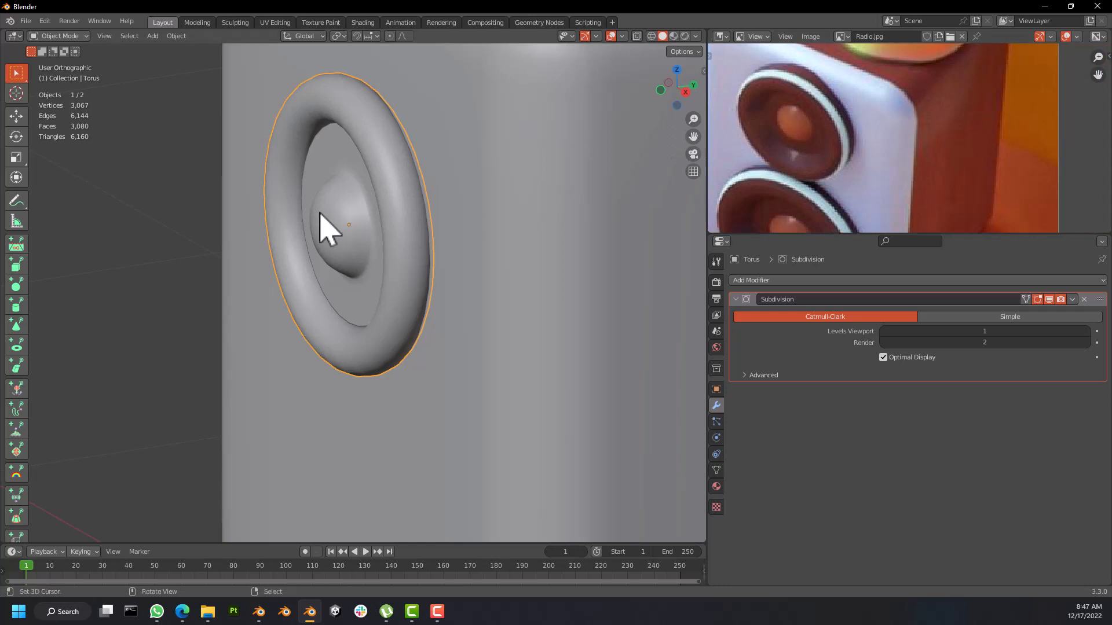
Step: Try moving the cone's outer edge loop about 0.026 m along the Y axis
key("Tab")
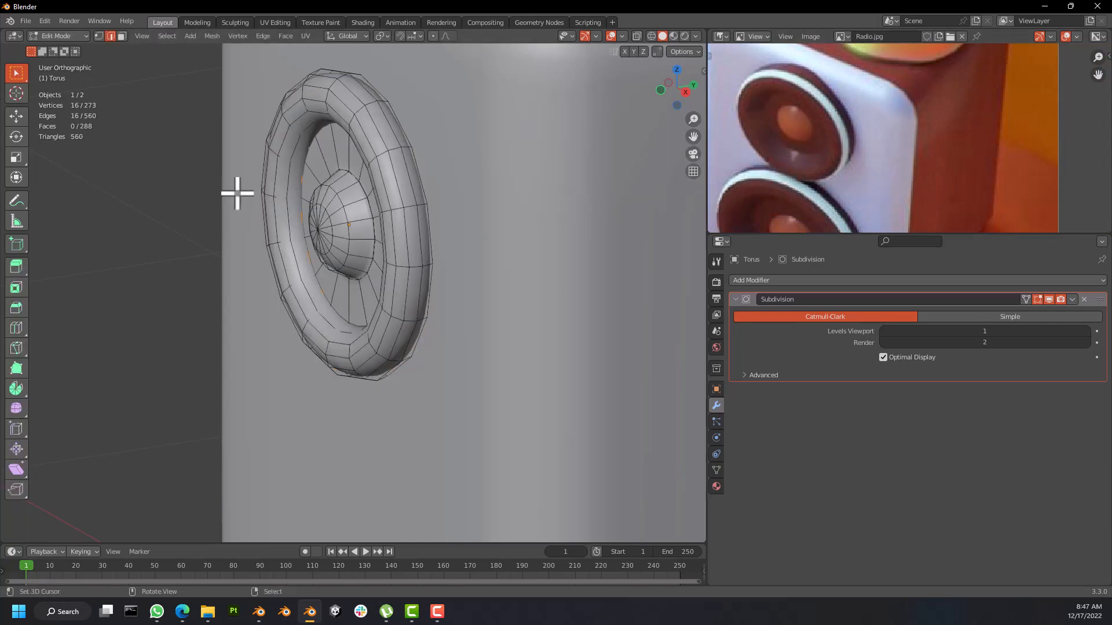
middle_click_drag(237, 193, 319, 183)
key("g")
key("y")
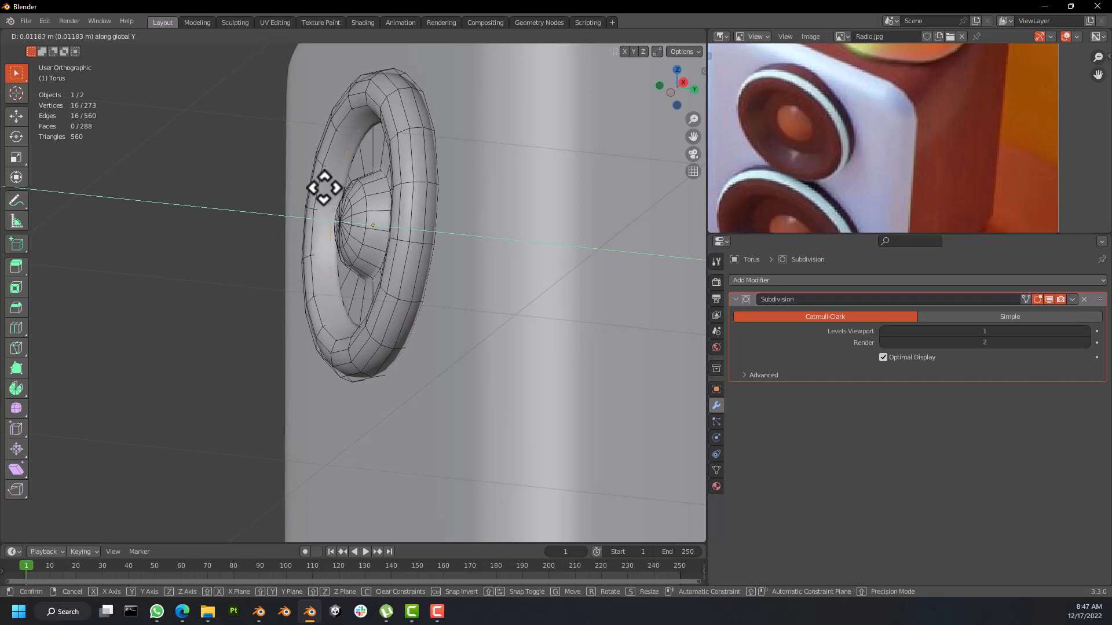
left_click(332, 187)
middle_click_drag(335, 186, 405, 191)
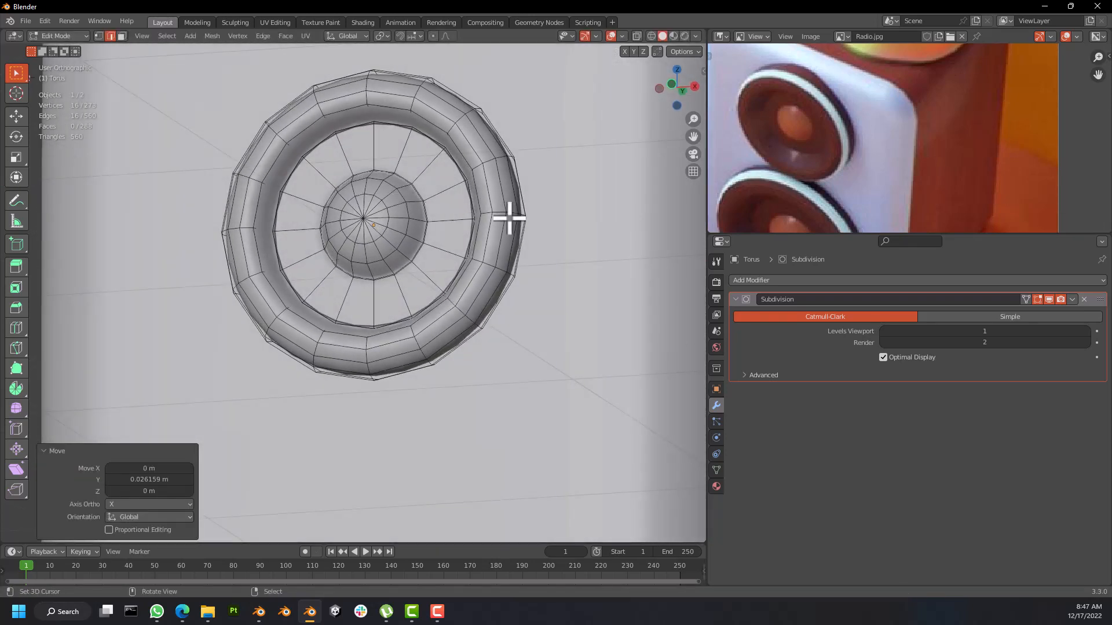
Step: Try scaling the cone's outer edge loop to 0.688 and moving it about 0.049 m along the Y axis
key("s")
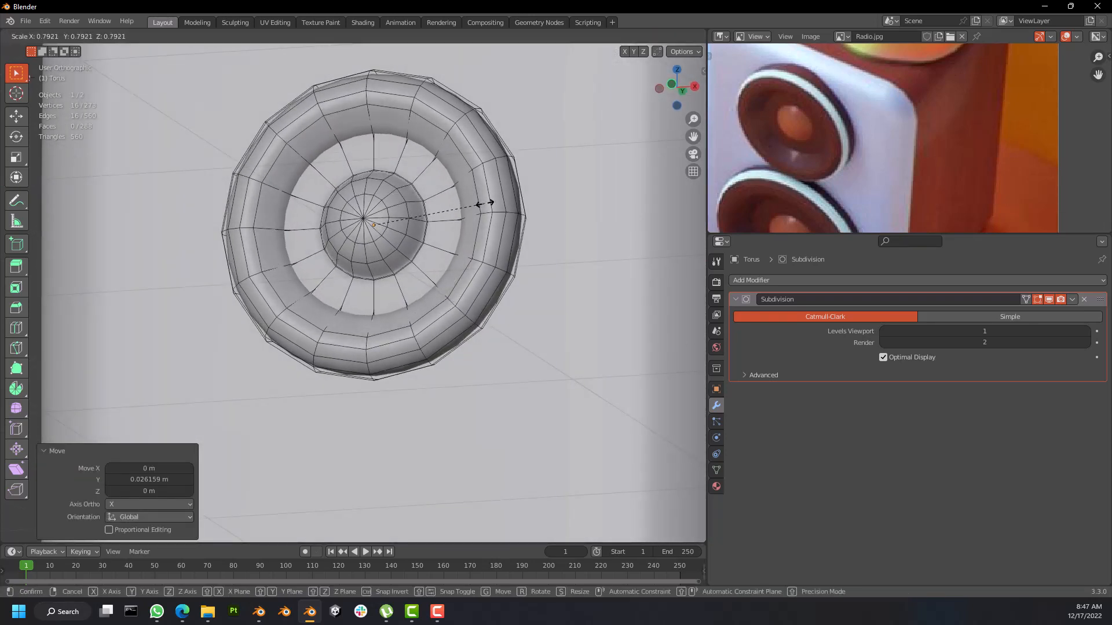
left_click(458, 195)
middle_click_drag(452, 194, 405, 218)
key("g")
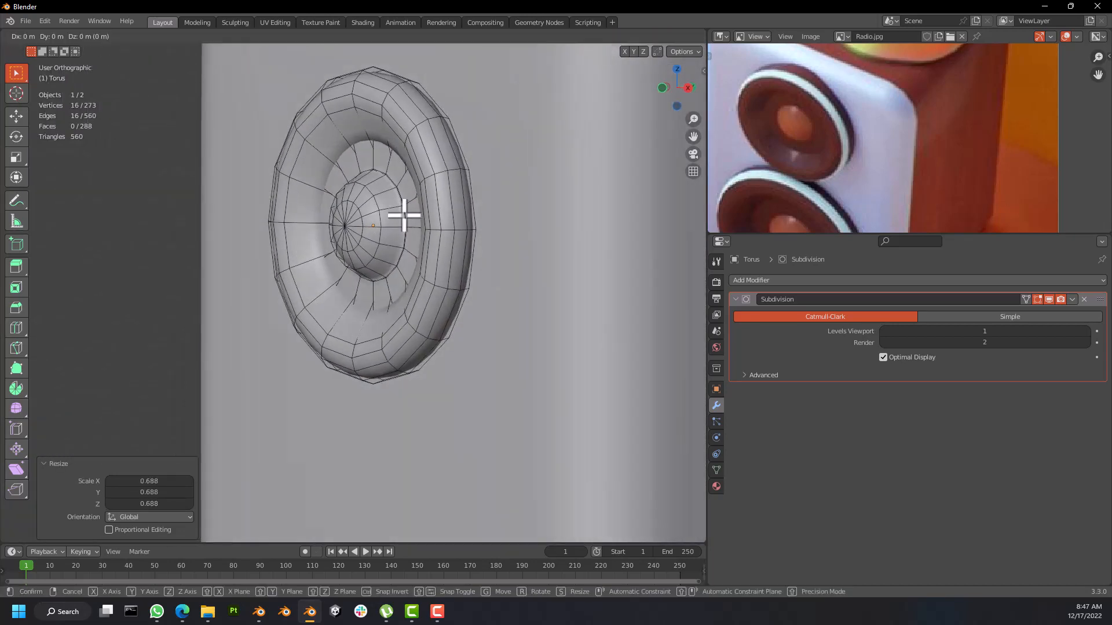
key("y")
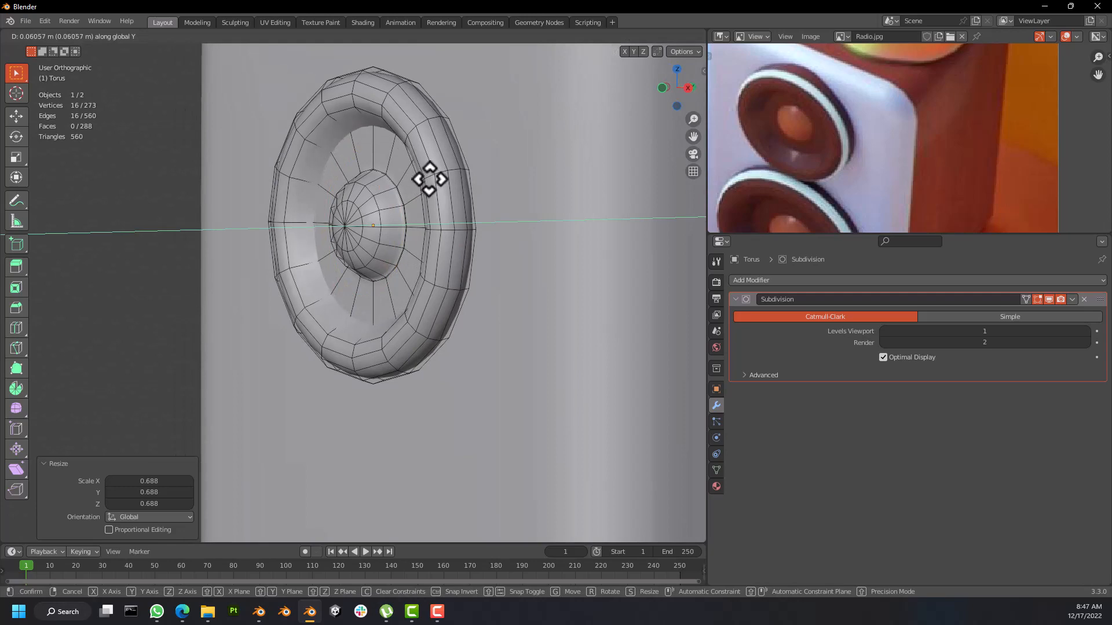
left_click(425, 177)
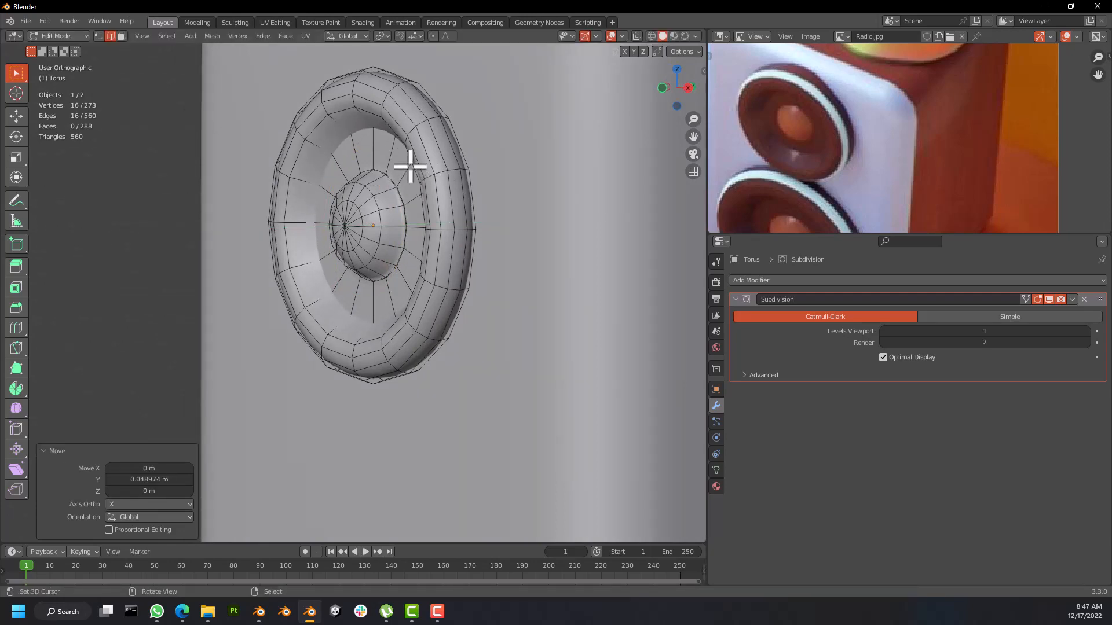
middle_click_drag(404, 166, 492, 67)
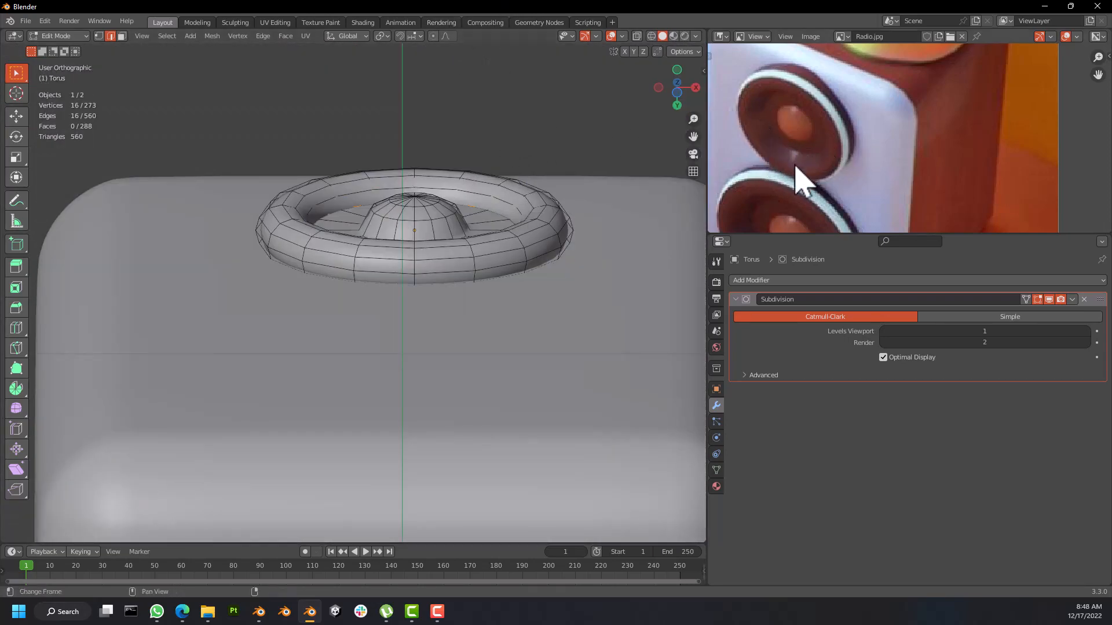
Step: Move the cone's outer edge loop about 0.078 m along the Y axis, deeper into the speaker
middle_click_drag(444, 210, 407, 249)
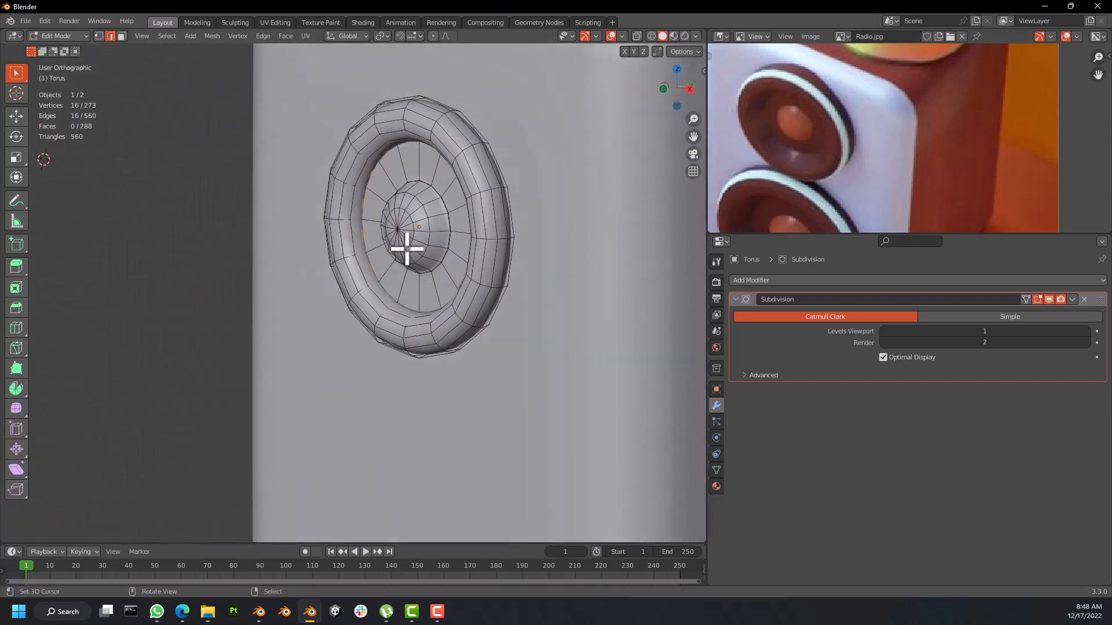
scroll(374, 202, "up", 3)
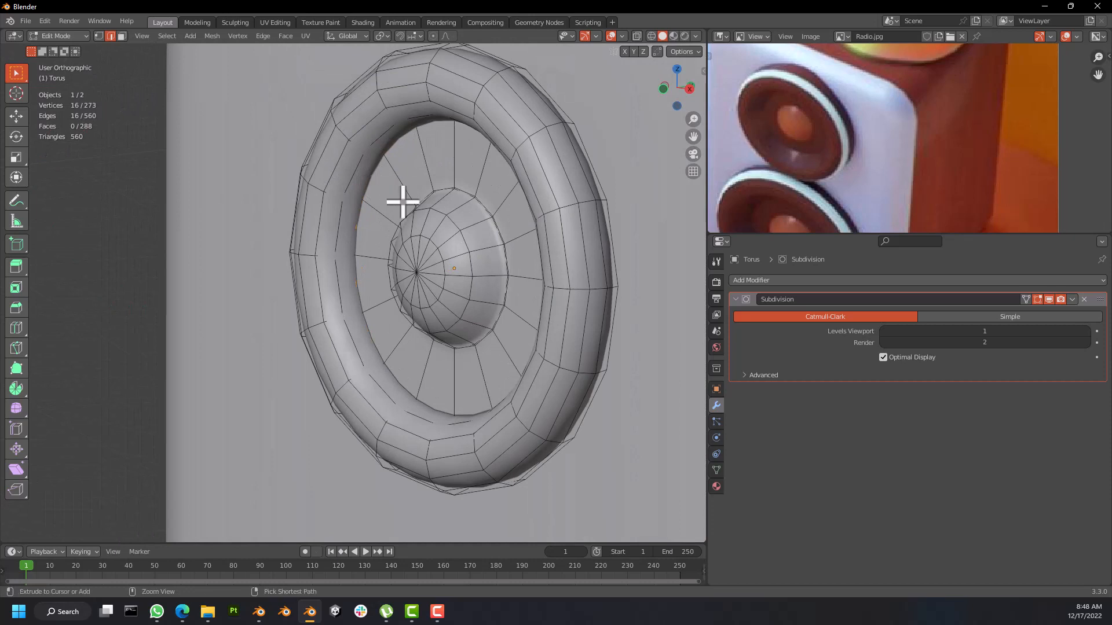
key("Tab")
key("Tab")
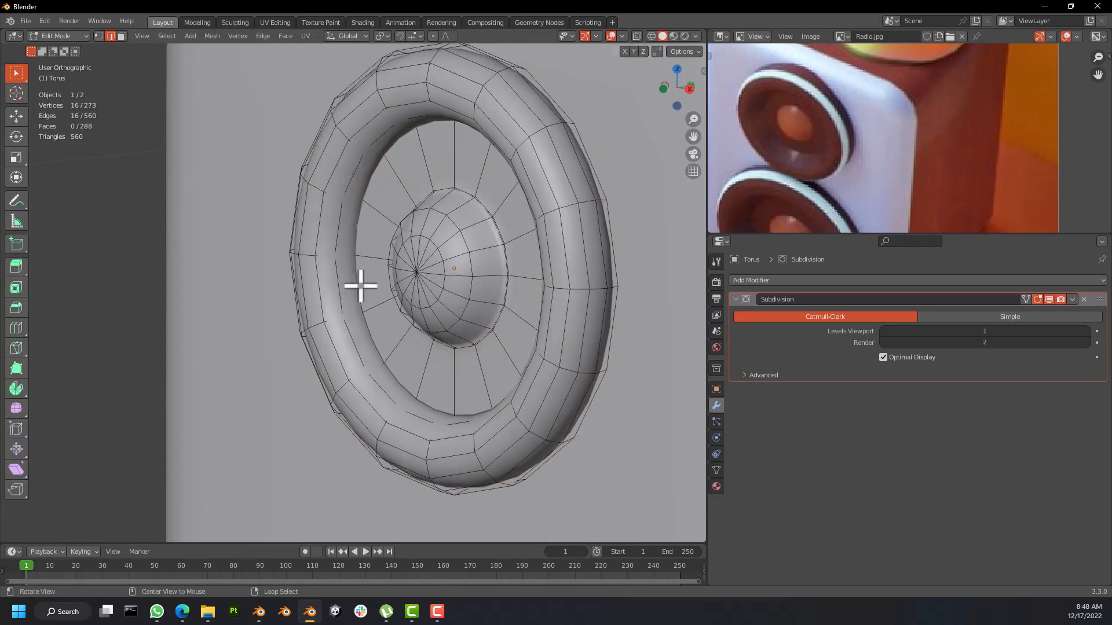
middle_click_drag(360, 286, 350, 255)
key("g")
key("y")
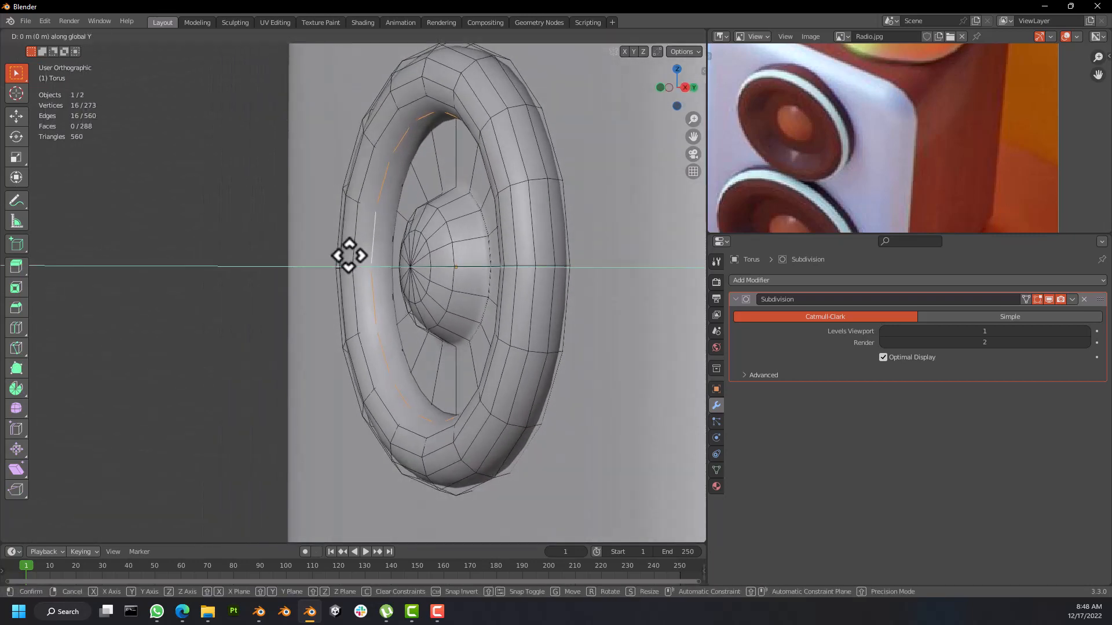
left_click(405, 248)
Step: Scale the cone's outer edge loop to 0.679 so the inner wall slopes toward the dome
middle_click_drag(405, 248, 571, 295)
key("s")
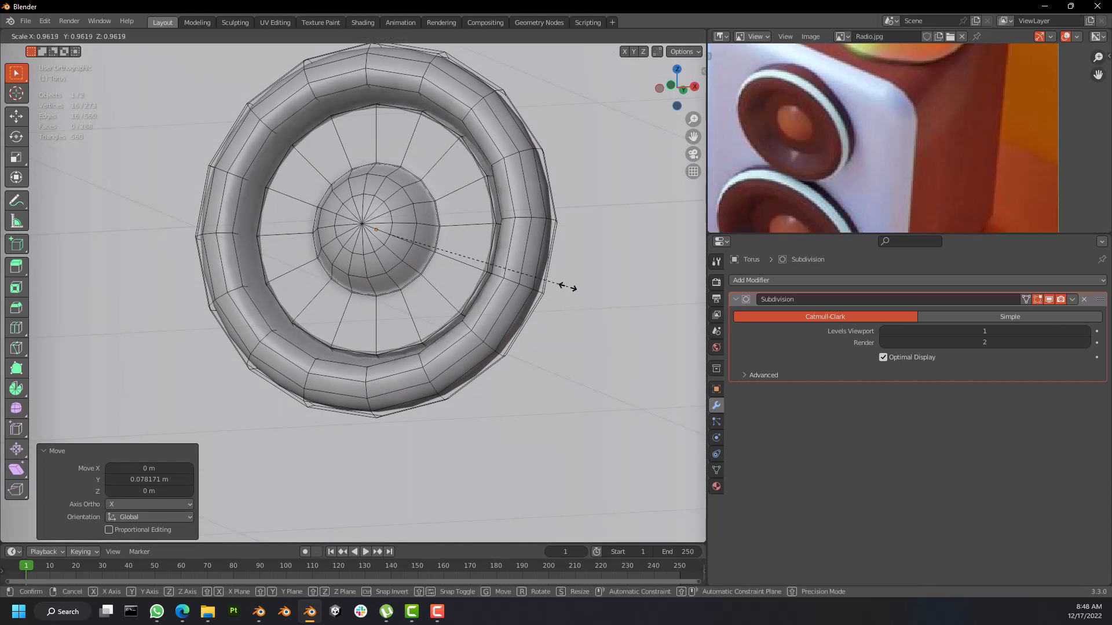
left_click(513, 266)
Step: Try moving the edge loop on the ring's inner side about -0.031 m along Y and about -0.05 m along Z
middle_click_drag(495, 258, 444, 231)
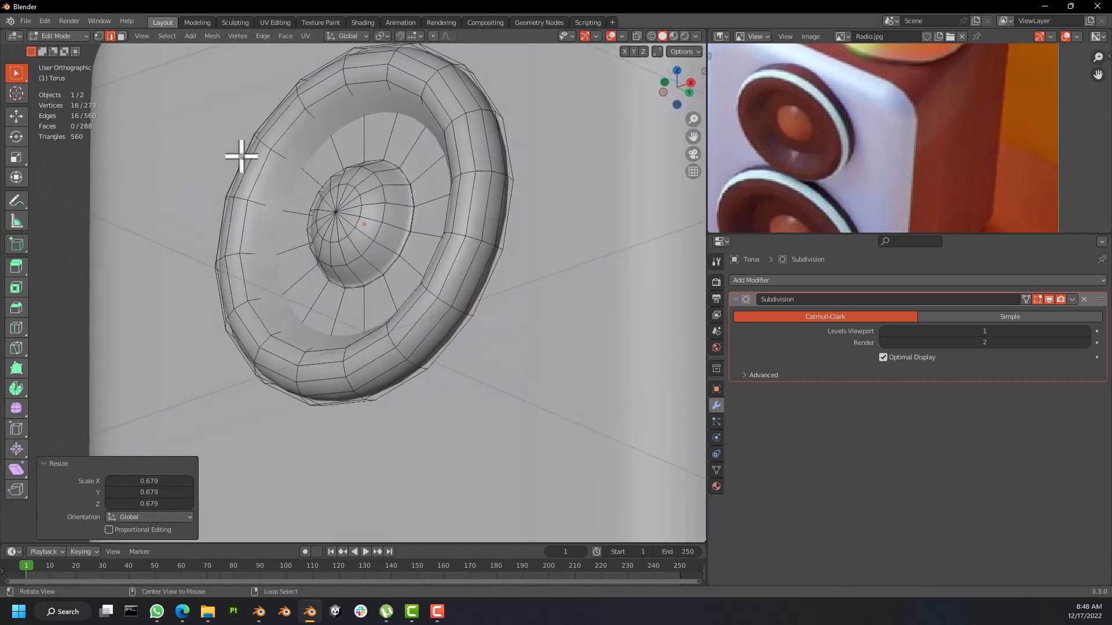
right_click(269, 169, "alt")
middle_click_drag(292, 174, 253, 176)
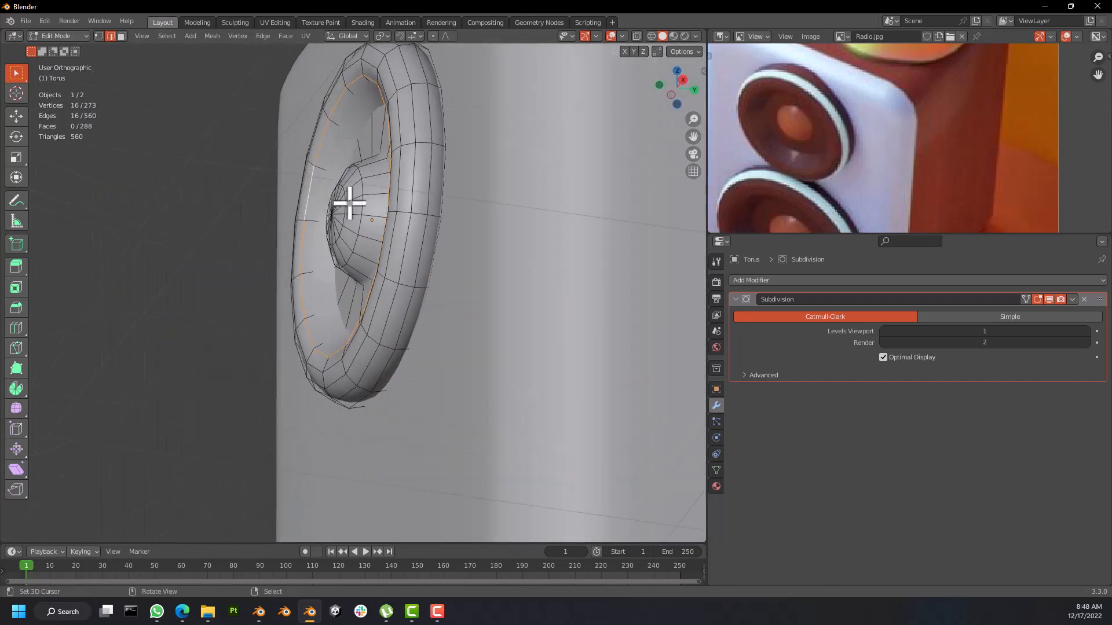
key("g")
key("y")
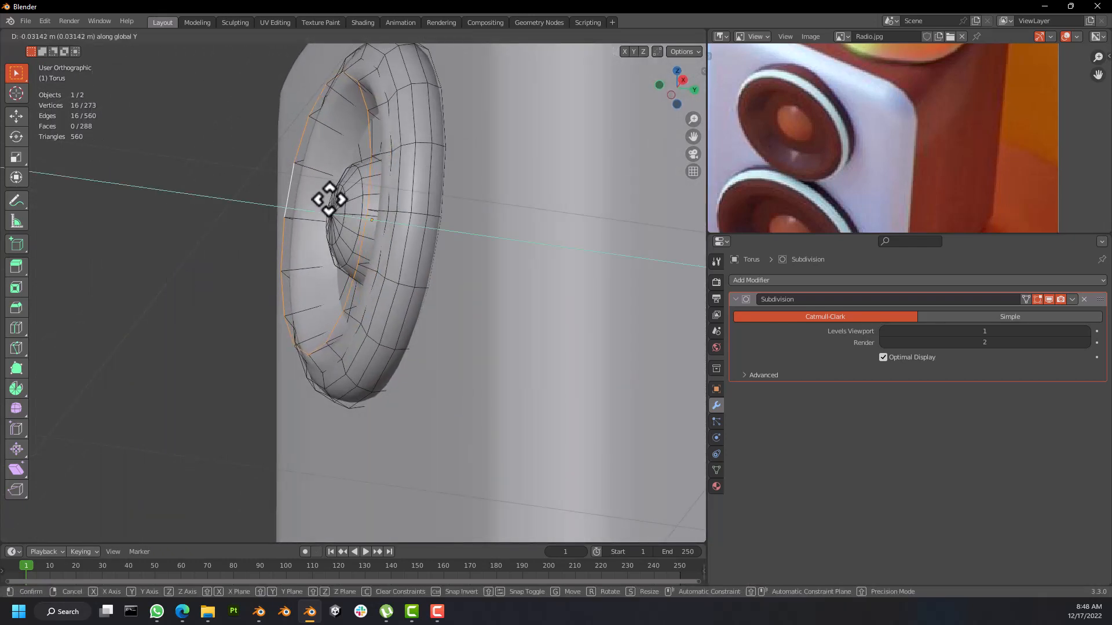
left_click(329, 199)
middle_click_drag(329, 199, 448, 131)
key("g")
key("z")
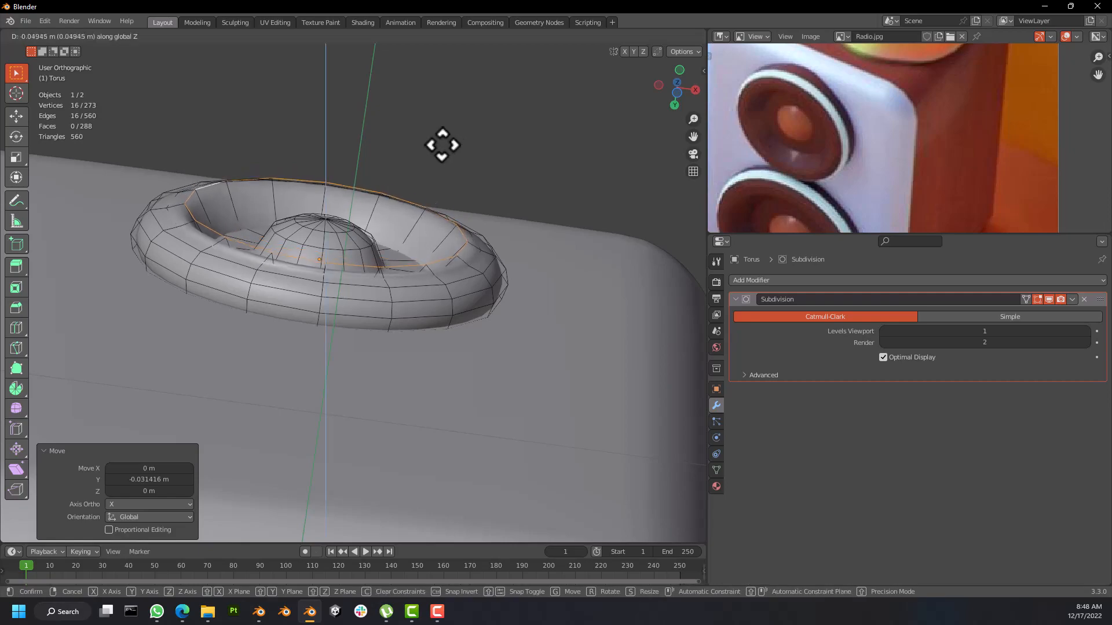
left_click(440, 150)
Step: Dissolve the displaced edge loop on the ring's inner side
middle_click_drag(440, 149, 496, 272)
middle_click_drag(561, 201, 505, 134)
key("g")
left_click(433, 162)
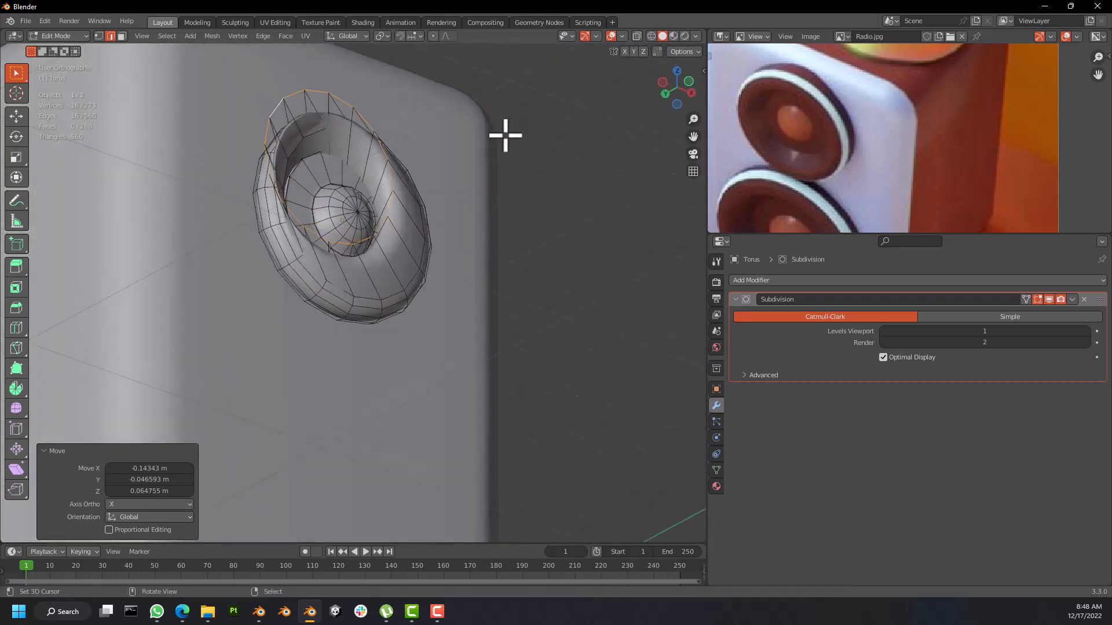
key("ctrl+x")
Step: Add an edge loop to the ring's sloped inner wall, slid by a factor of 1.000 toward the cone's rim
middle_click_drag(464, 217, 402, 216)
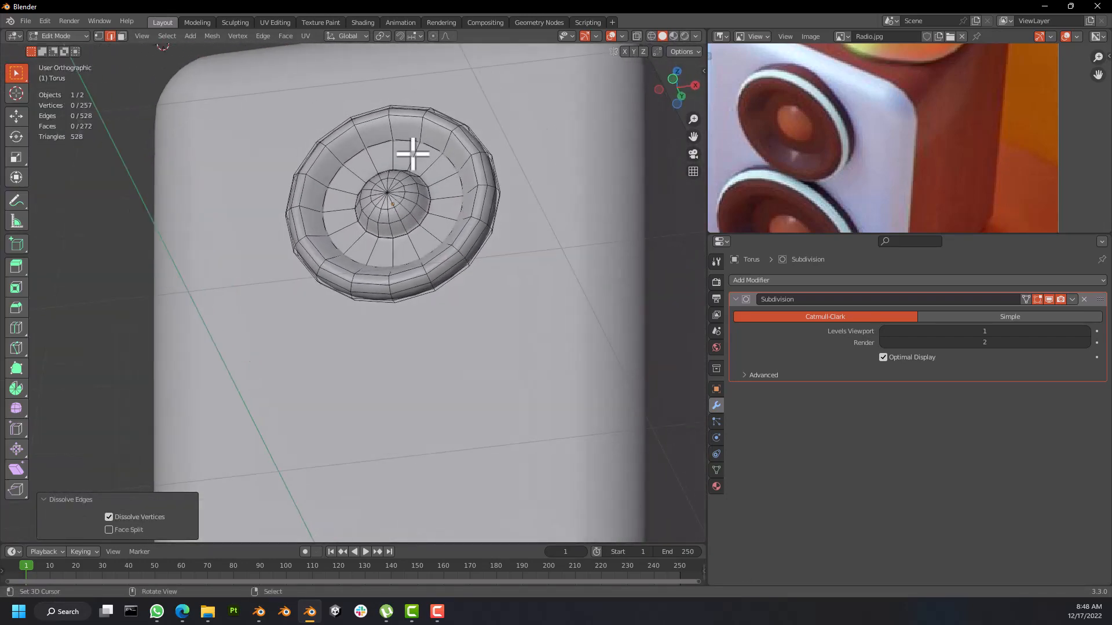
middle_click_drag(410, 154, 431, 277)
scroll(430, 277, "up", 2)
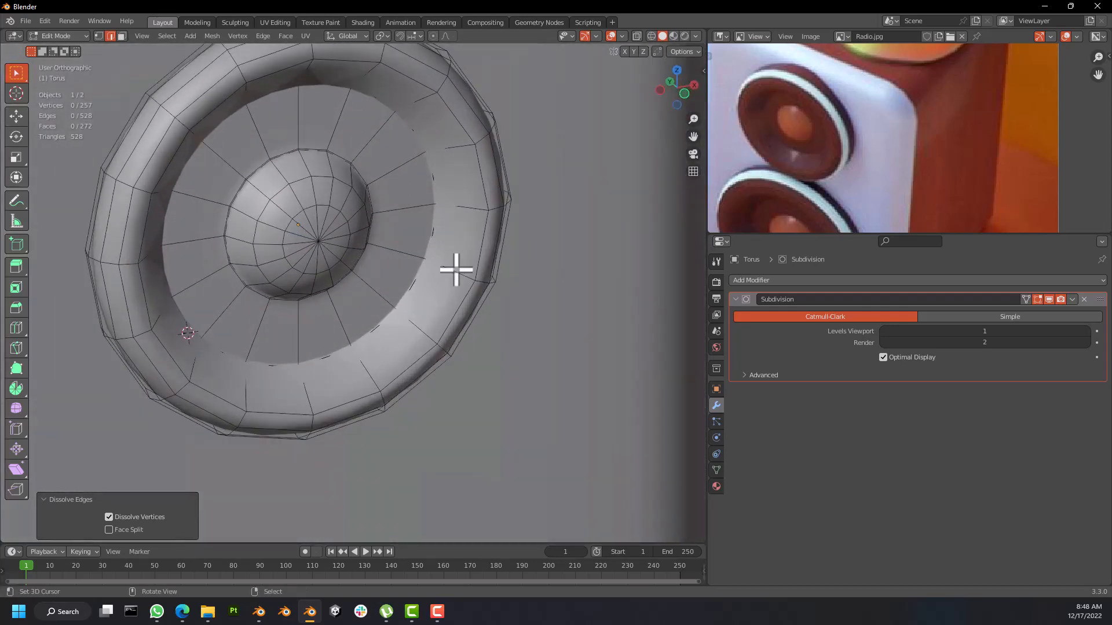
left_click(457, 269)
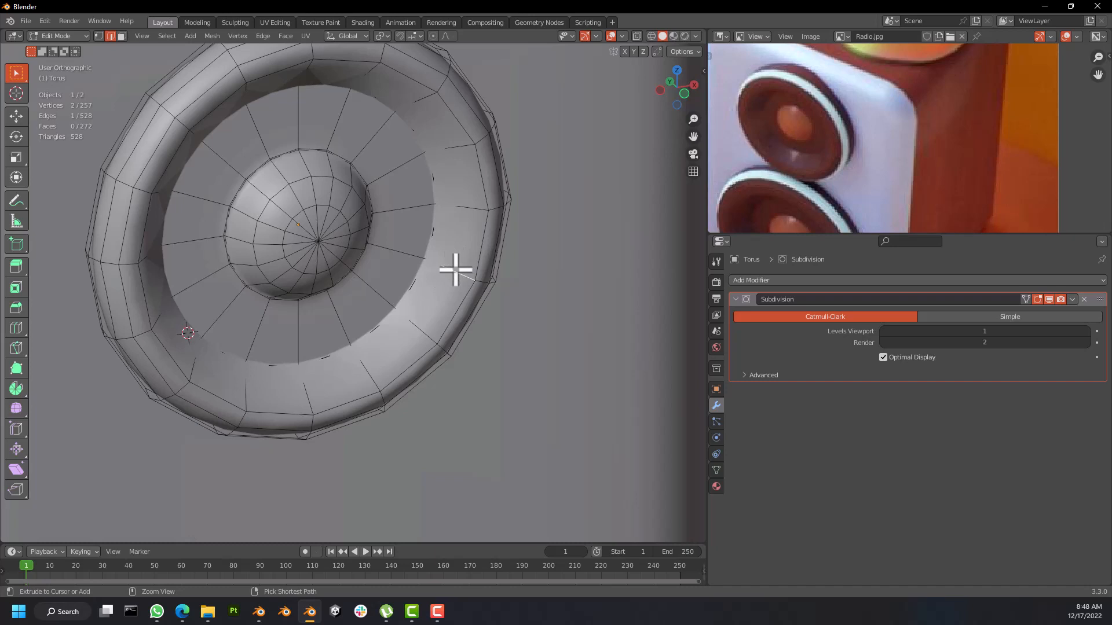
key("ctrl+r")
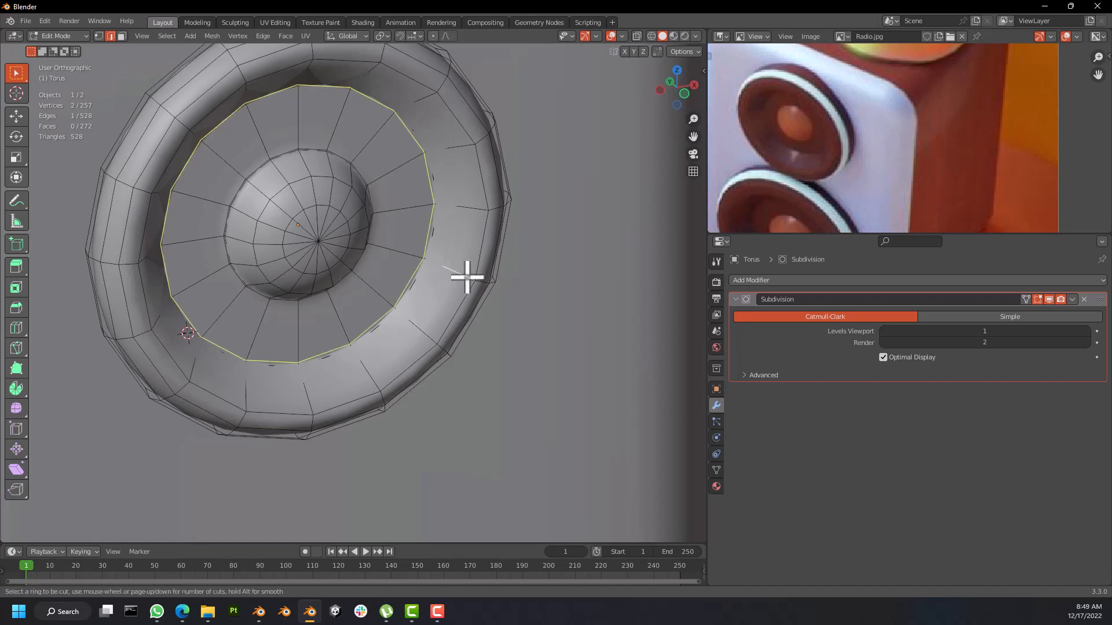
left_click(466, 277)
left_click(382, 257)
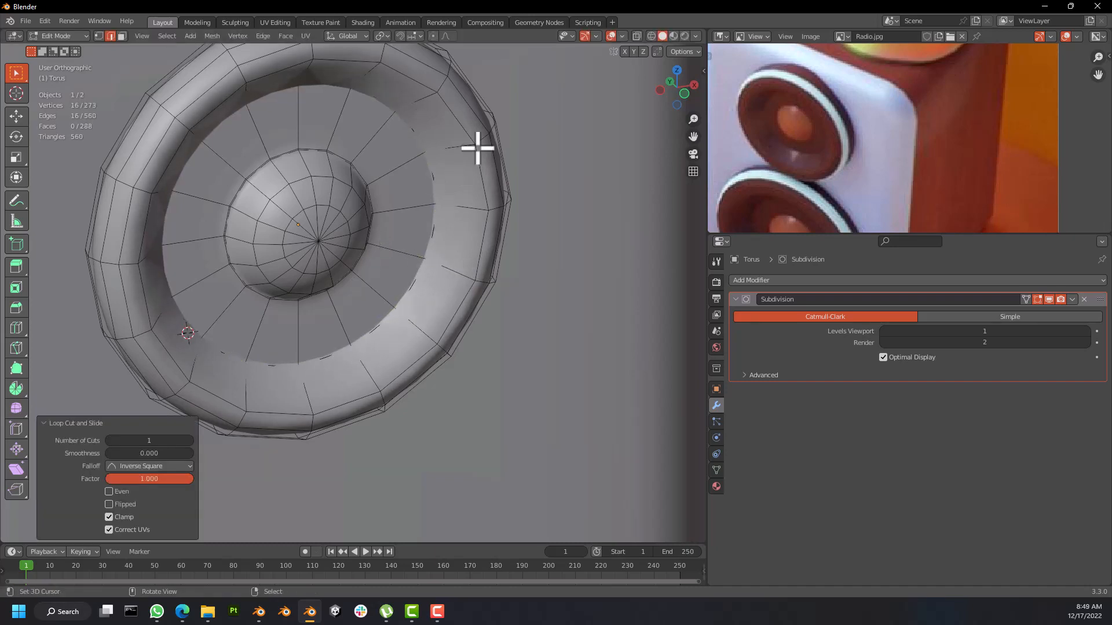
Step: Add a second supporting edge loop to the sloped inner wall, slid close to the ring's inner lip
key("ctrl+r")
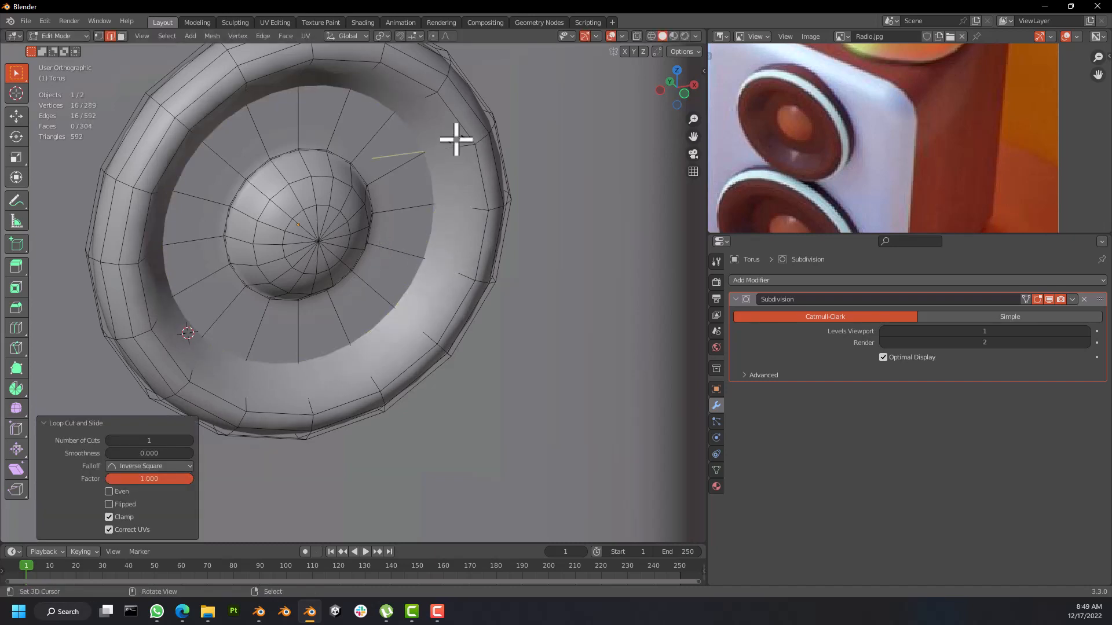
left_click(455, 140)
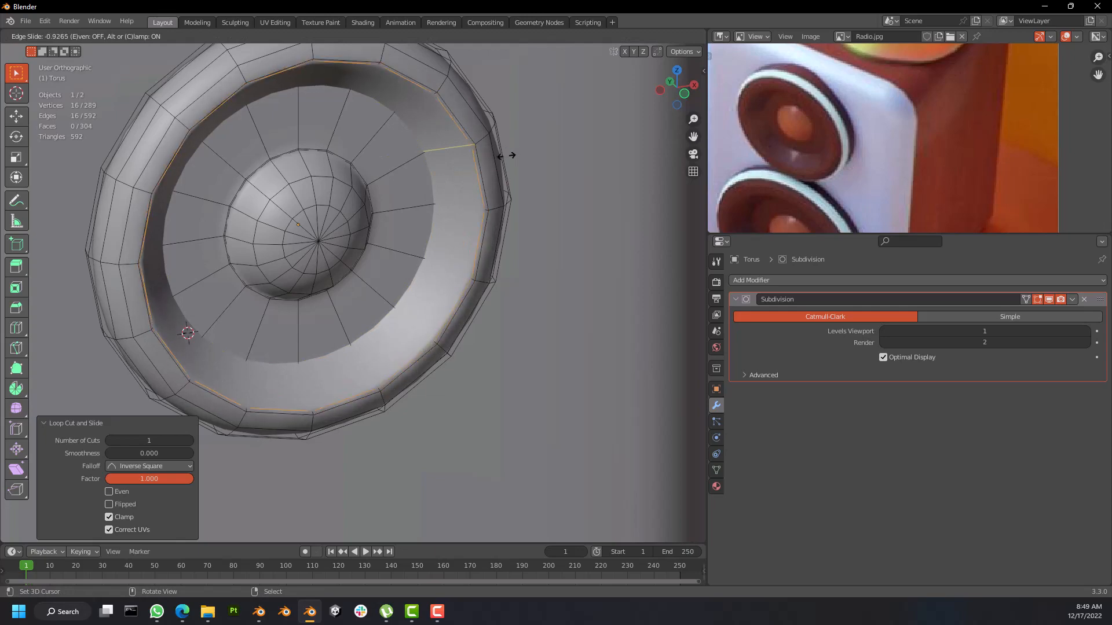
left_click(511, 167)
middle_click_drag(462, 198, 406, 238)
key("Tab")
scroll(366, 267, "down", 4)
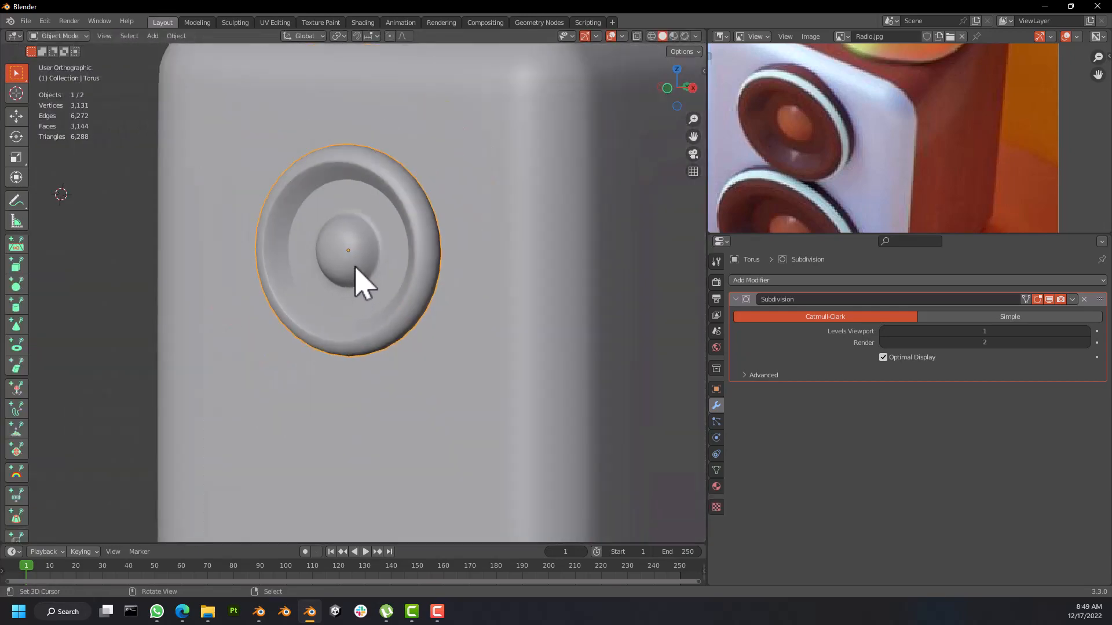
middle_click_drag(355, 266, 406, 260)
scroll(372, 210, "up", 2)
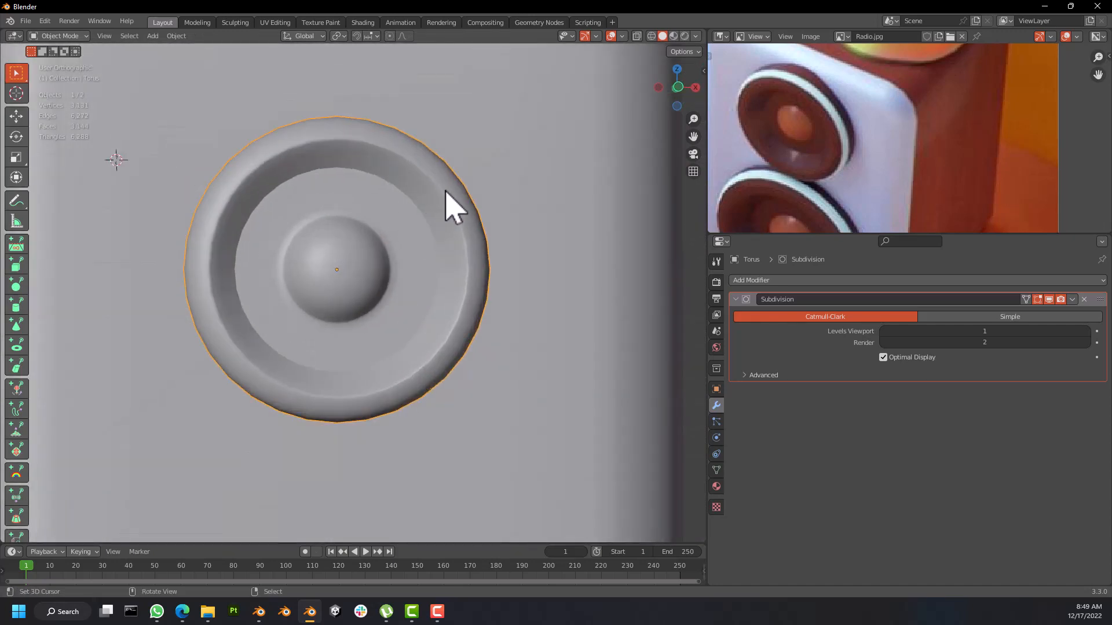
middle_click_drag(453, 206, 417, 218)
Step: Add an edge loop around the ring's front face, just outside the inner lip, slid by a factor of 1.000
key("Tab")
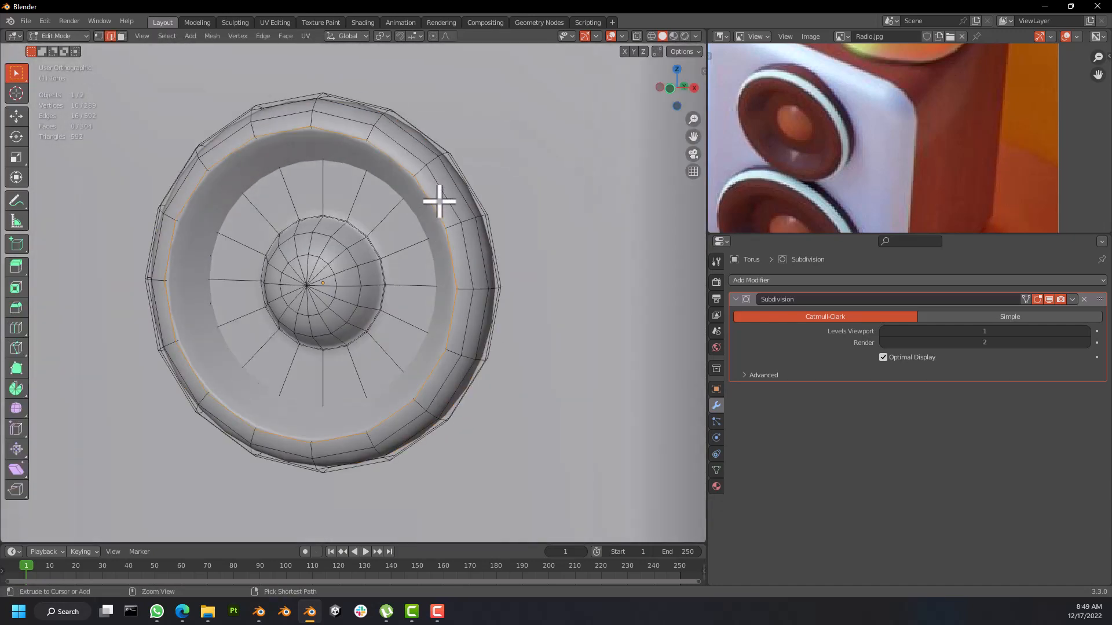
key("ctrl+e")
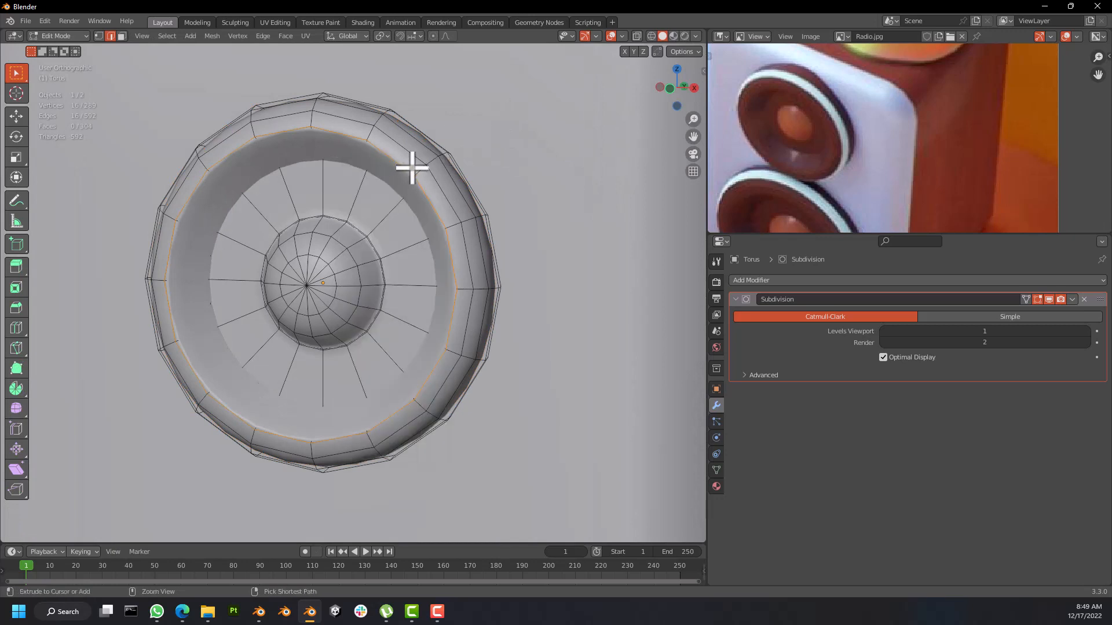
key("ctrl+r")
left_click(422, 166)
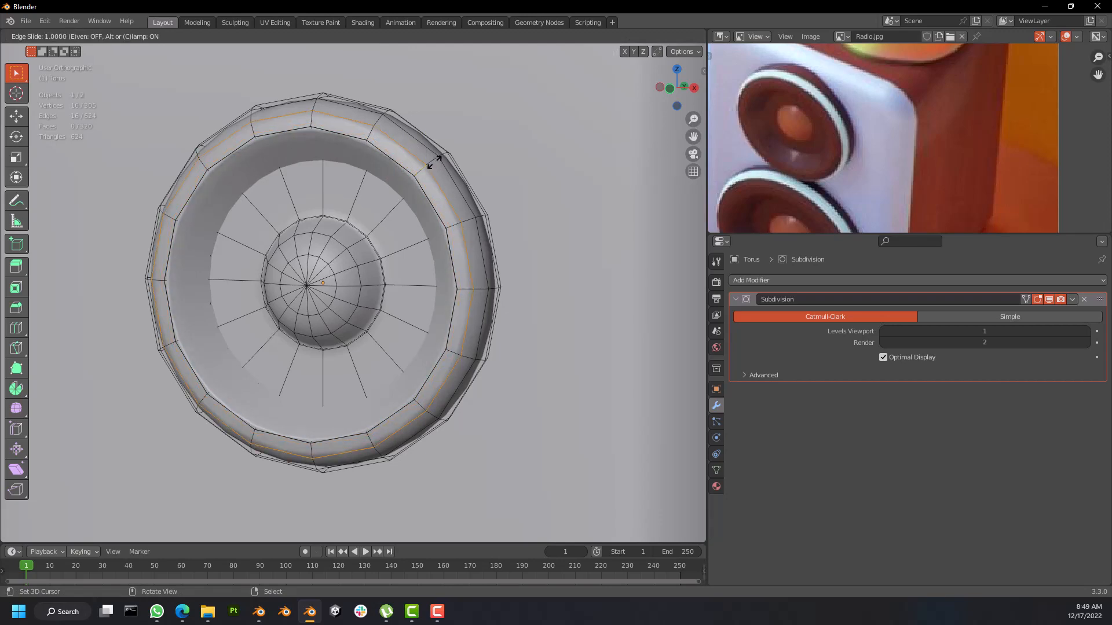
left_click(434, 164)
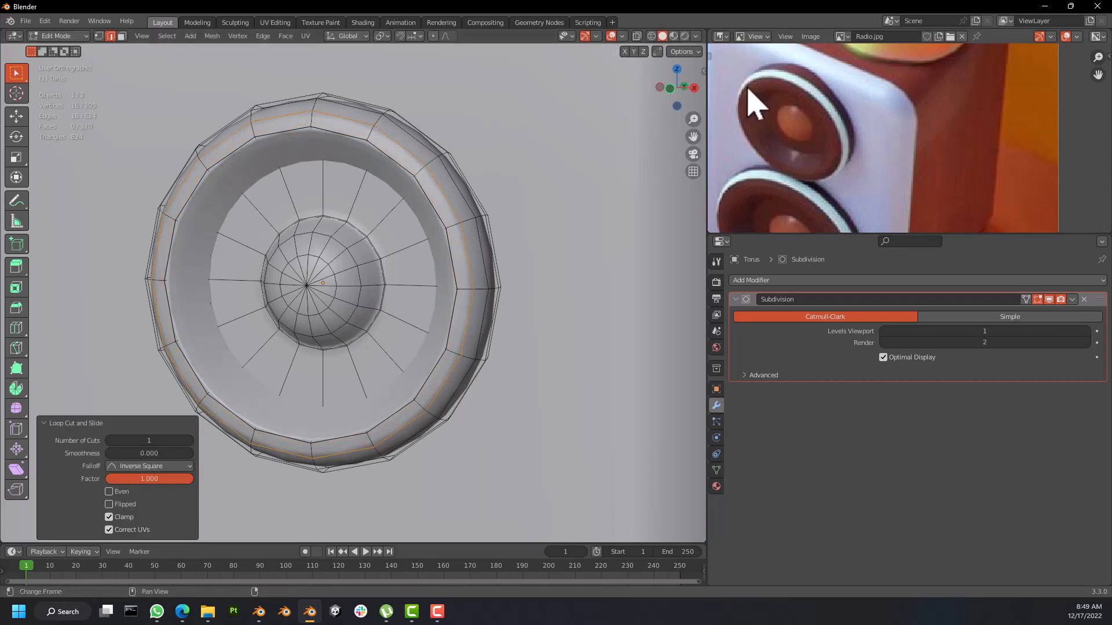
Step: Move the ring's new front edge loop about -0.0085 m along the Y axis
middle_click_drag(236, 255, 282, 152)
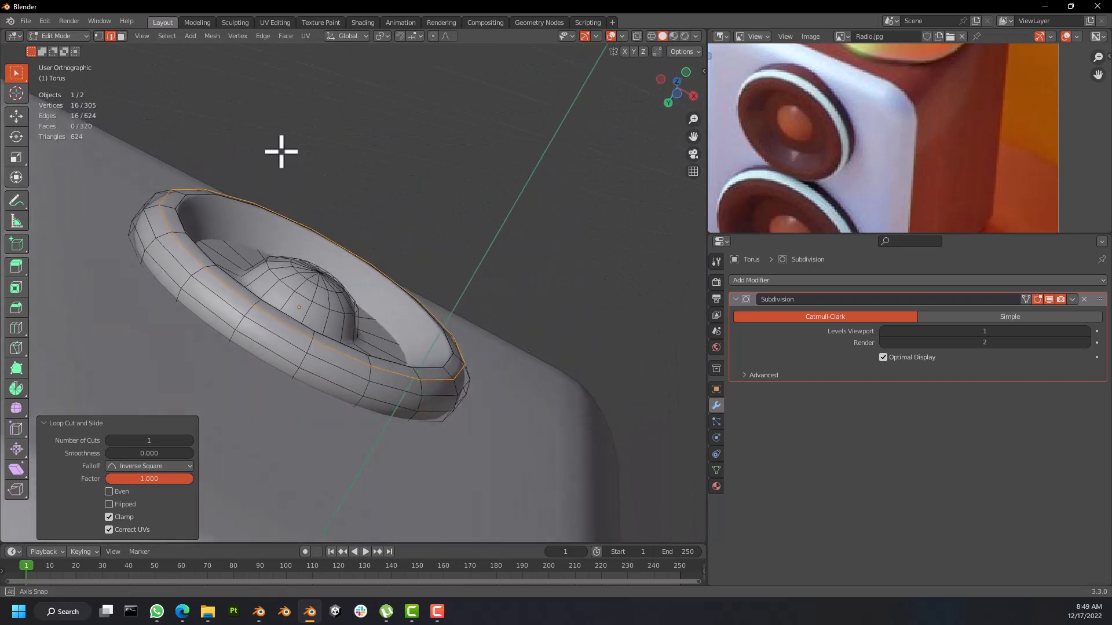
key("g")
key("y")
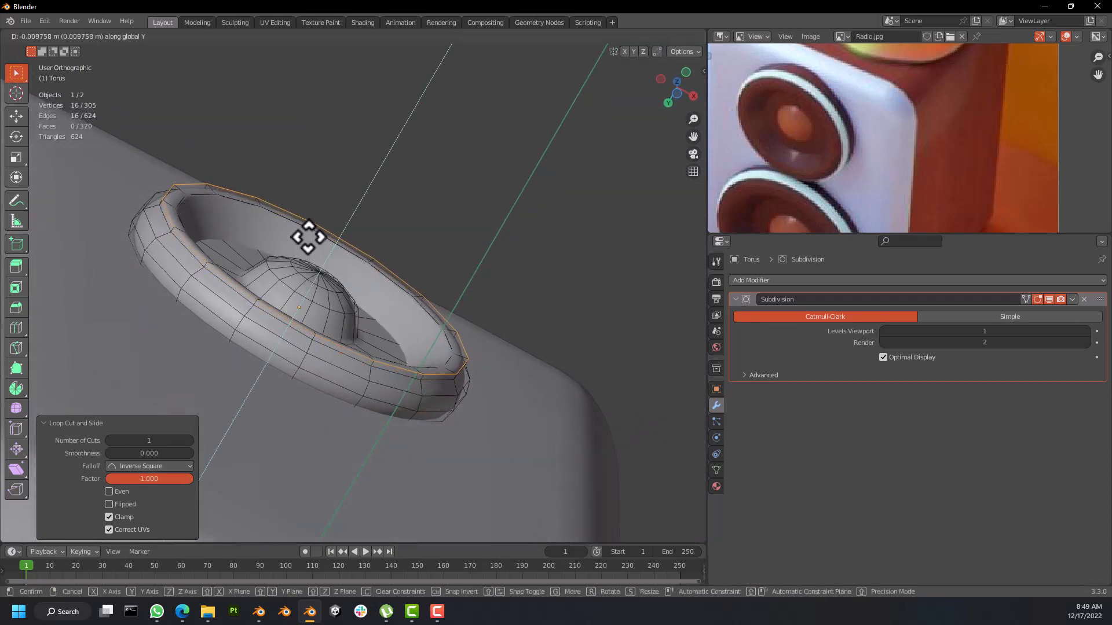
left_click(309, 239)
middle_click_drag(313, 243, 359, 310)
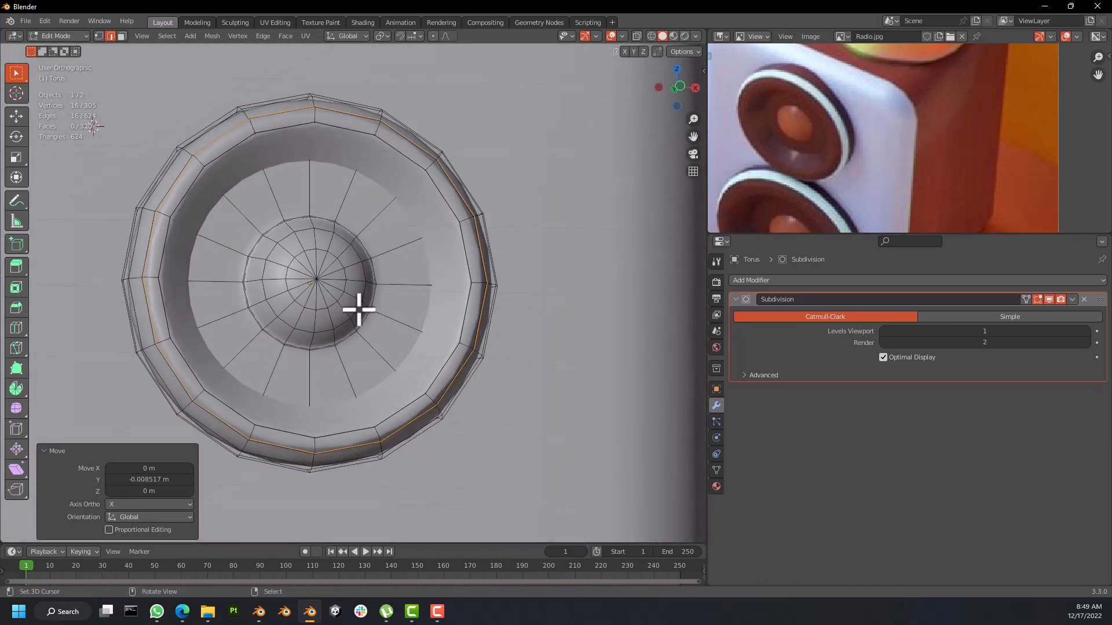
Step: Scale the ring's inner lip loop to 0.957 and its adjacent supporting loop to 0.958
left_click(472, 274, "alt")
key("s")
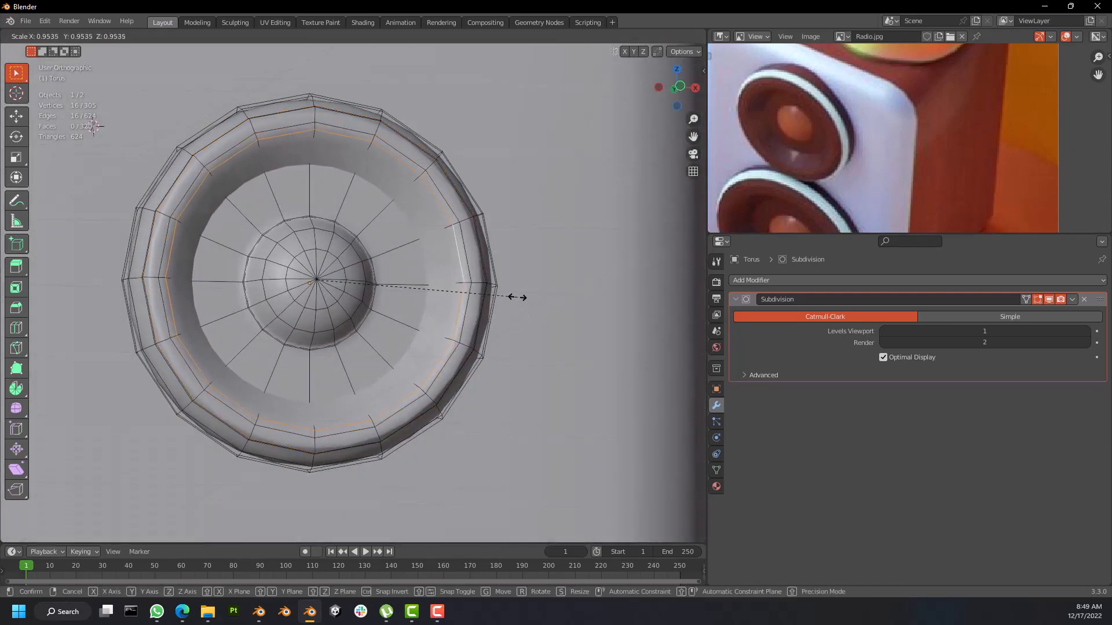
left_click(512, 299)
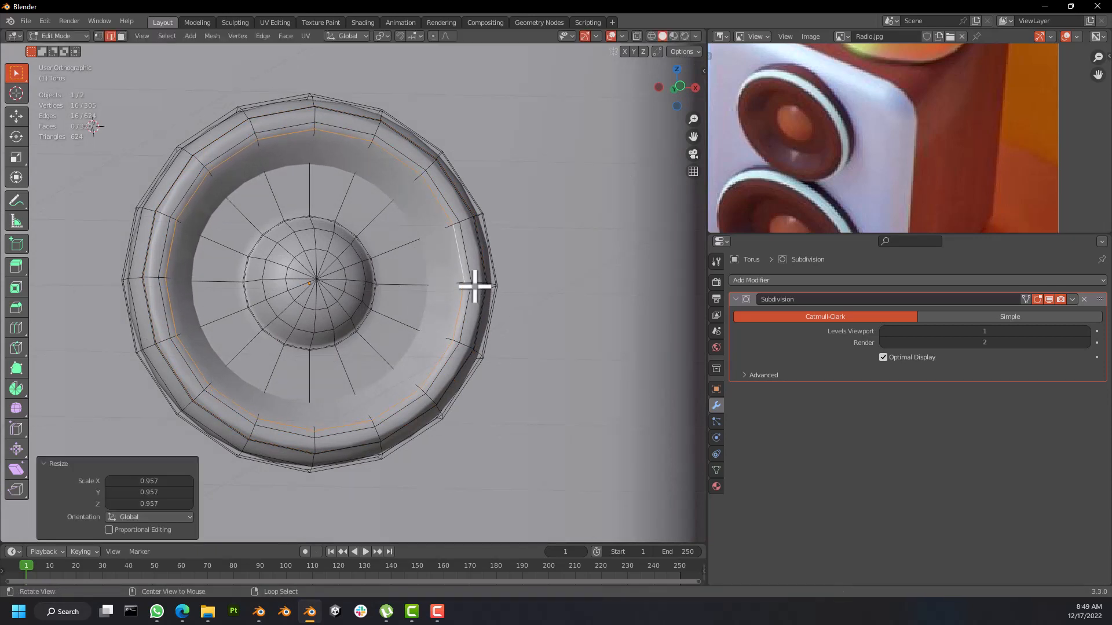
left_click(472, 284, "alt")
left_click(472, 291, "alt")
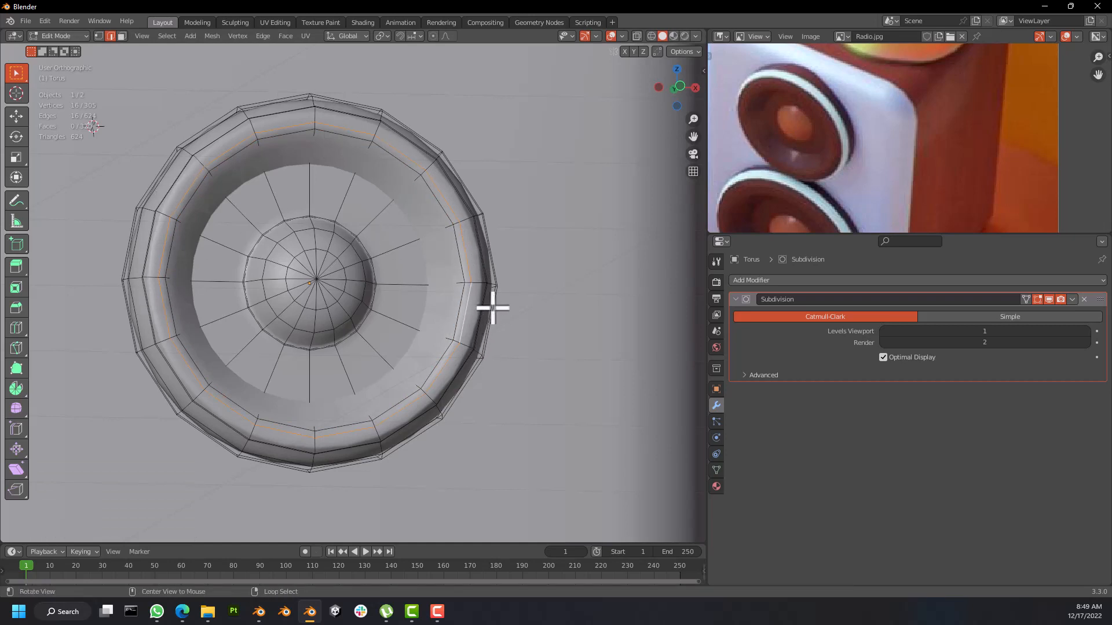
key("s")
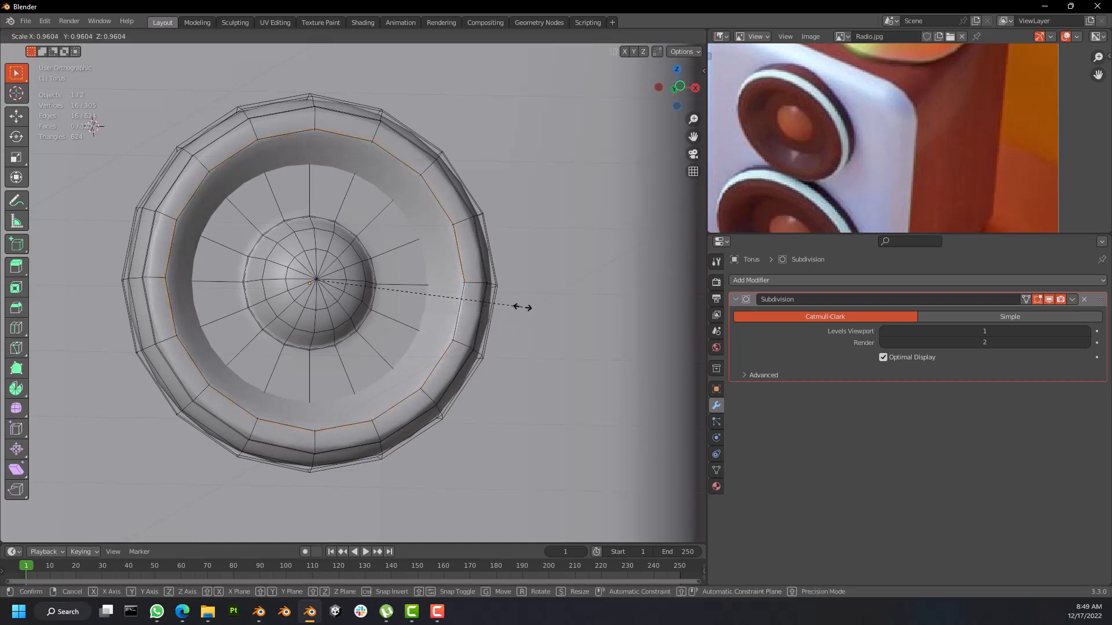
left_click(527, 307)
middle_click_drag(527, 307, 523, 245)
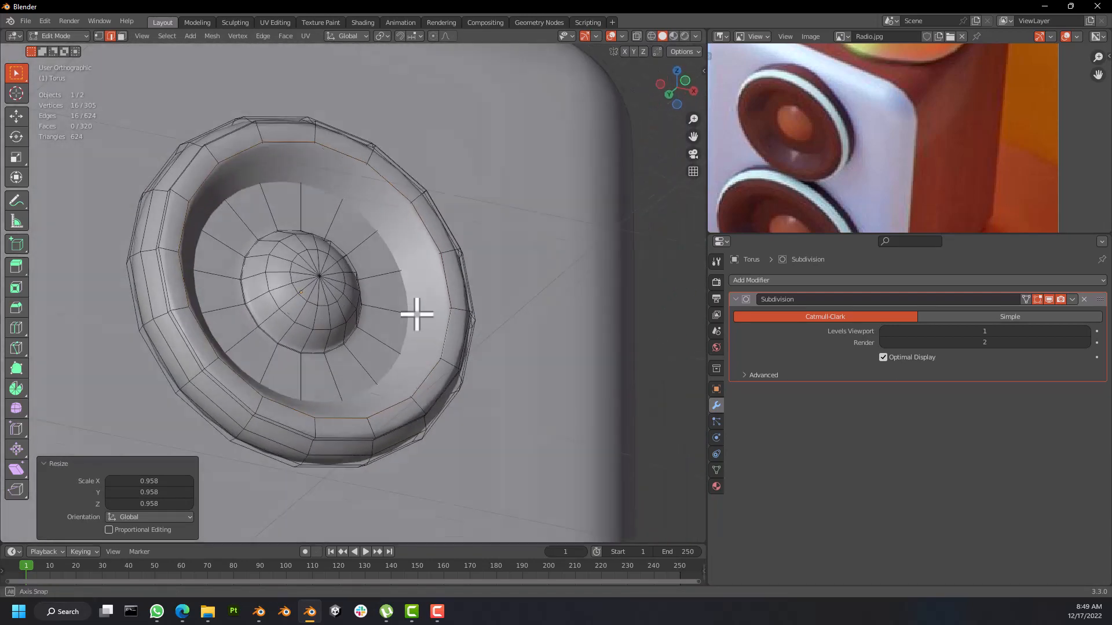
Step: Scale the ring's front edge loop to about 0.965 and return to Object Mode
middle_click_drag(417, 313, 437, 268)
left_click(432, 252, "alt")
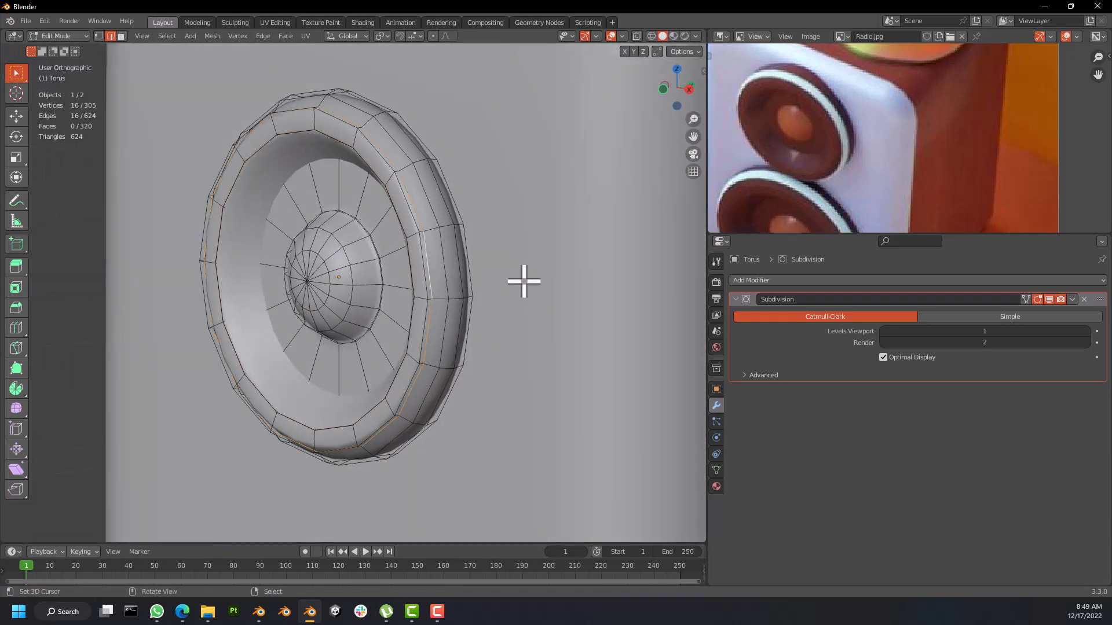
key("s")
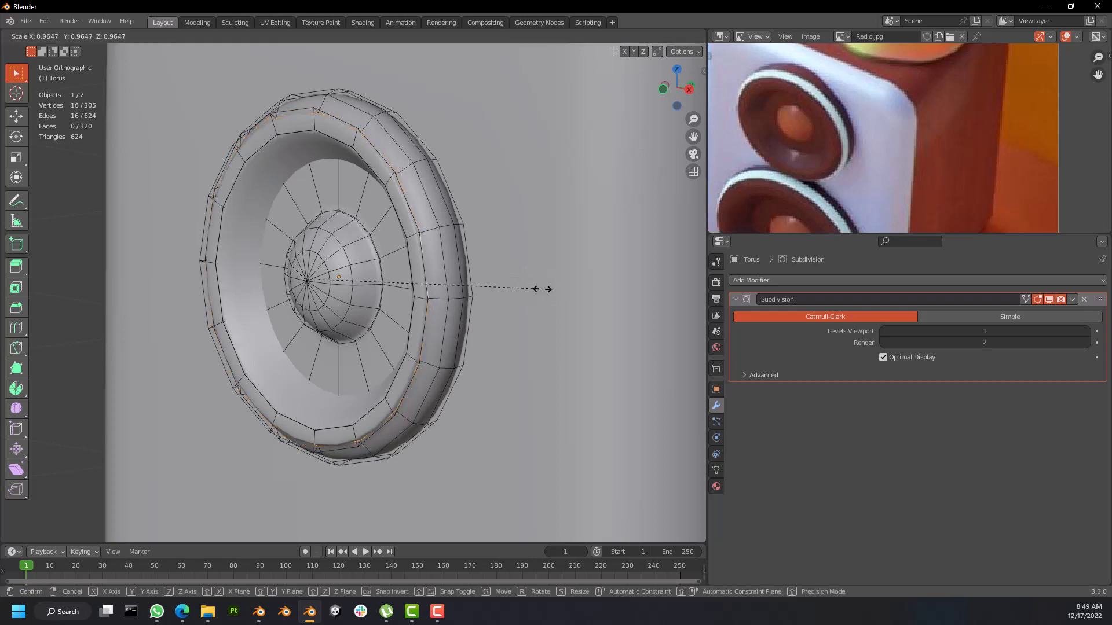
left_click(542, 289)
middle_click_drag(543, 289, 588, 259)
key("Tab")
middle_click_drag(496, 293, 450, 355)
key("Tab")
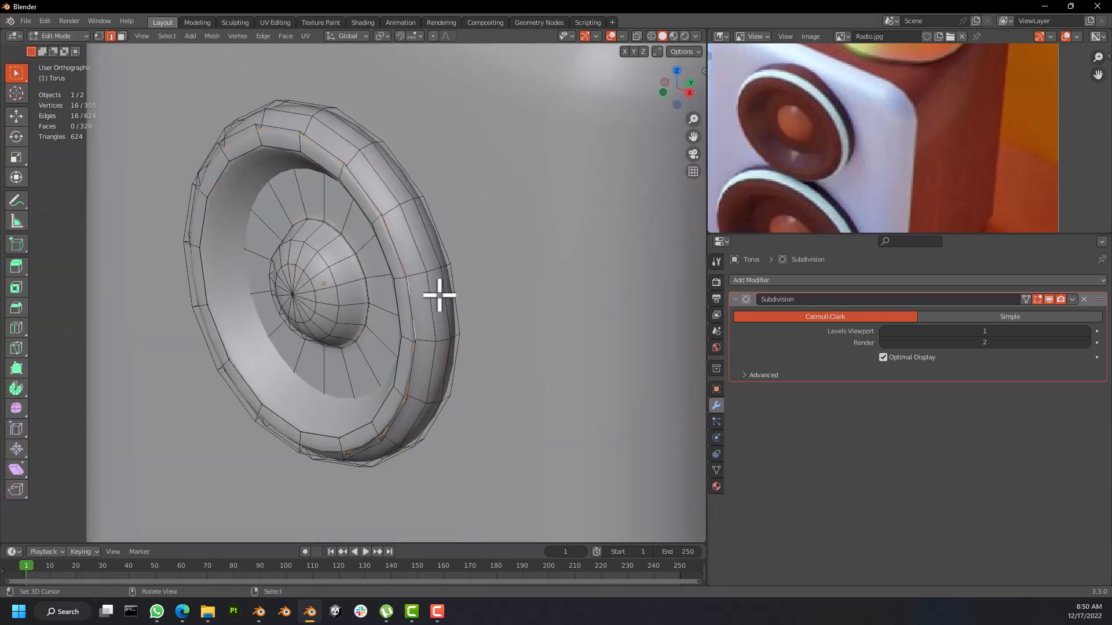
key("Tab")
middle_click_drag(402, 317, 454, 303)
scroll(458, 301, "down", 5)
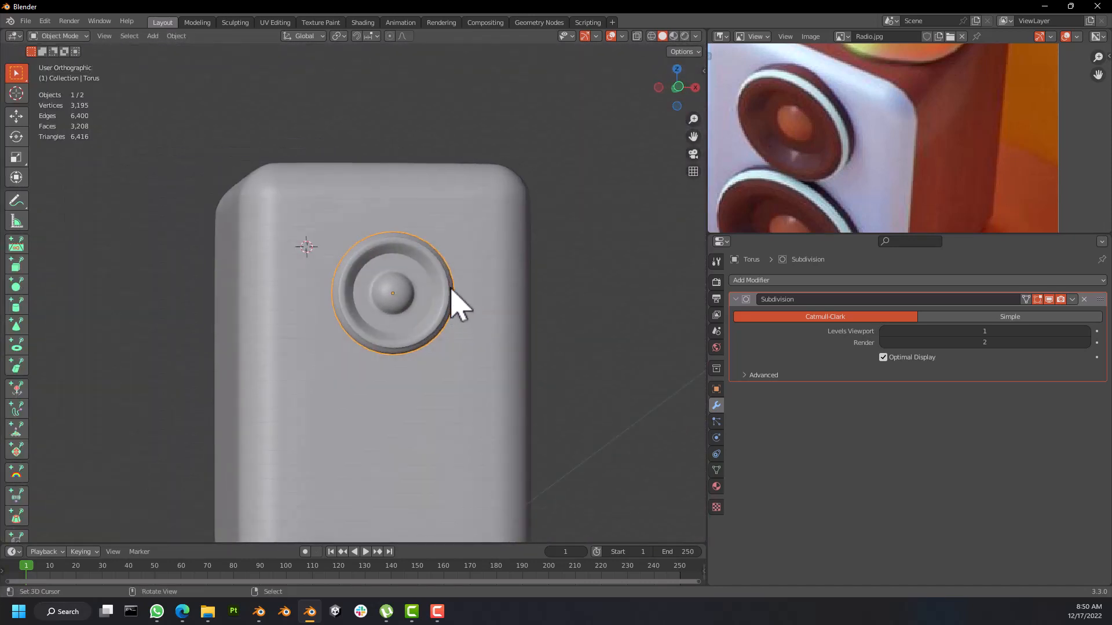
Step: Shade the upper speaker smooth and check its surface from several angles
scroll(445, 302, "up", 4)
right_click(419, 284)
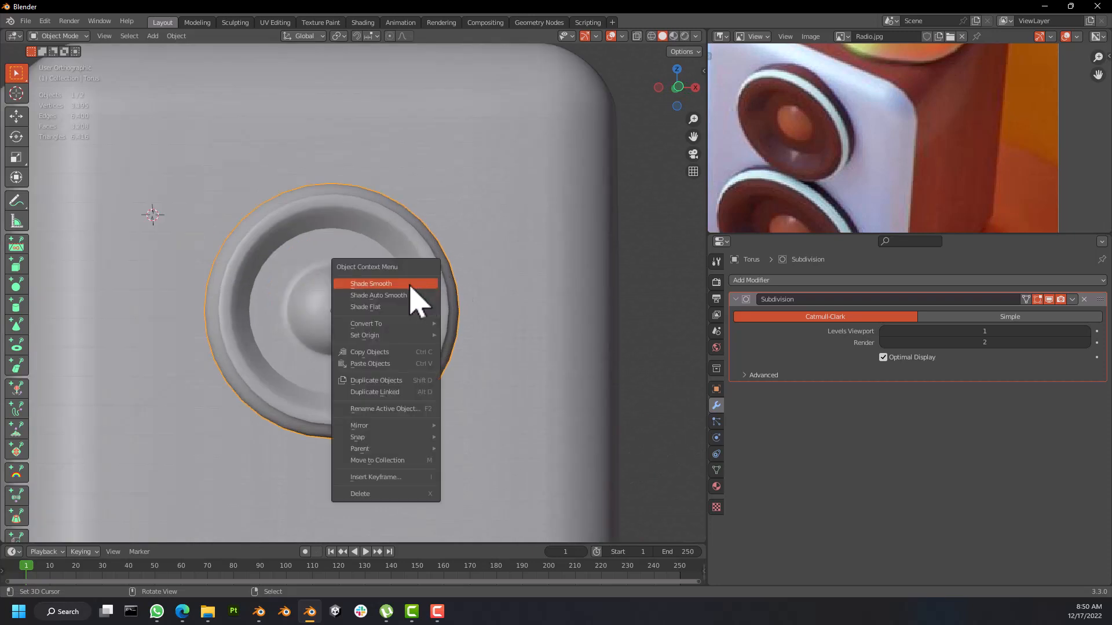
left_click(410, 285)
mouse_move(446, 298)
middle_mouse_down()
mouse_move(425, 339)
mouse_move(368, 330)
mouse_move(422, 315)
mouse_move(463, 322)
mouse_move(390, 323)
mouse_move(406, 341)
mouse_move(449, 325)
mouse_move(431, 286)
middle_mouse_up()
scroll(427, 307, "up", 2)
scroll(440, 318, "down", 3)
scroll(450, 325, "down", 4)
scroll(414, 260, "up", 4)
scroll(393, 284, "up", 3)
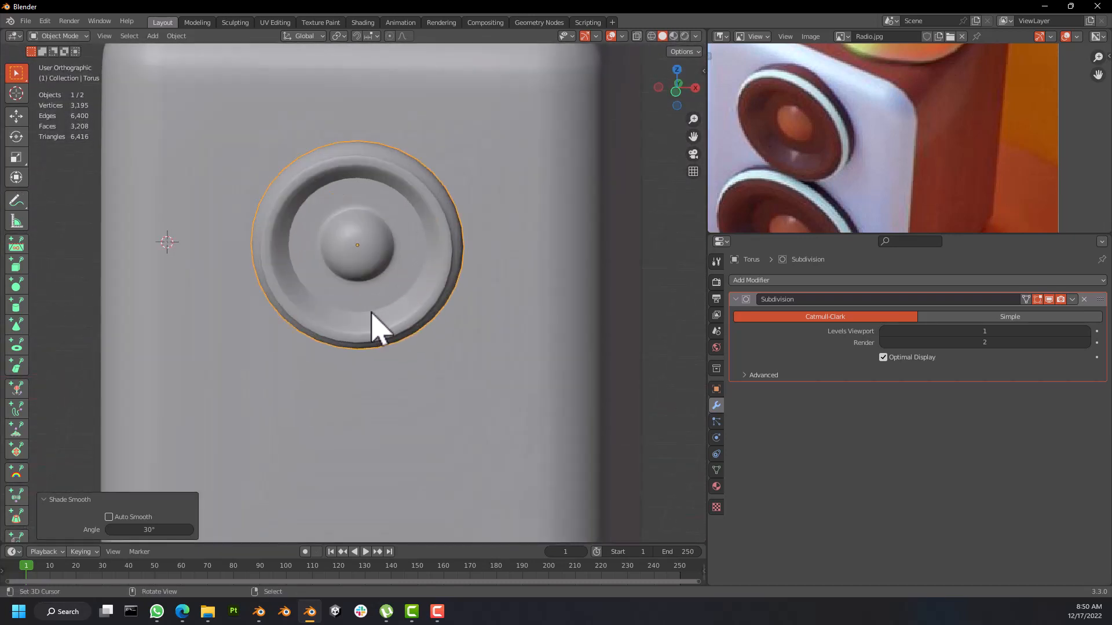
middle_click_drag(373, 311, 370, 262)
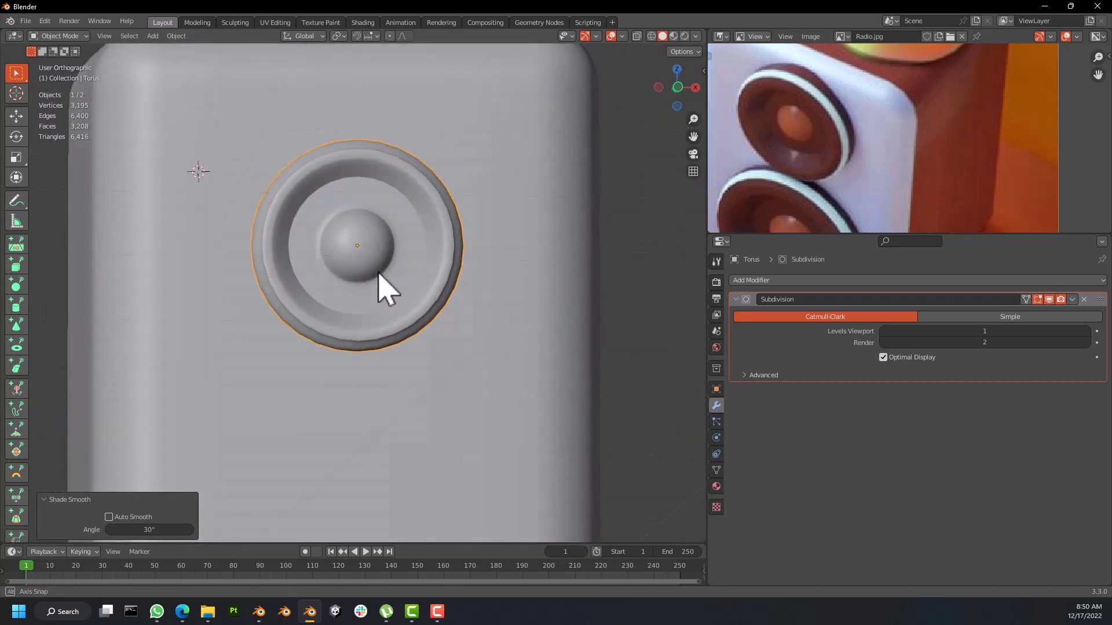
Step: Add an edge loop to the upper speaker's flat cone face, slid inward against the base of the central dome
key("Tab")
scroll(370, 263, "up", 3)
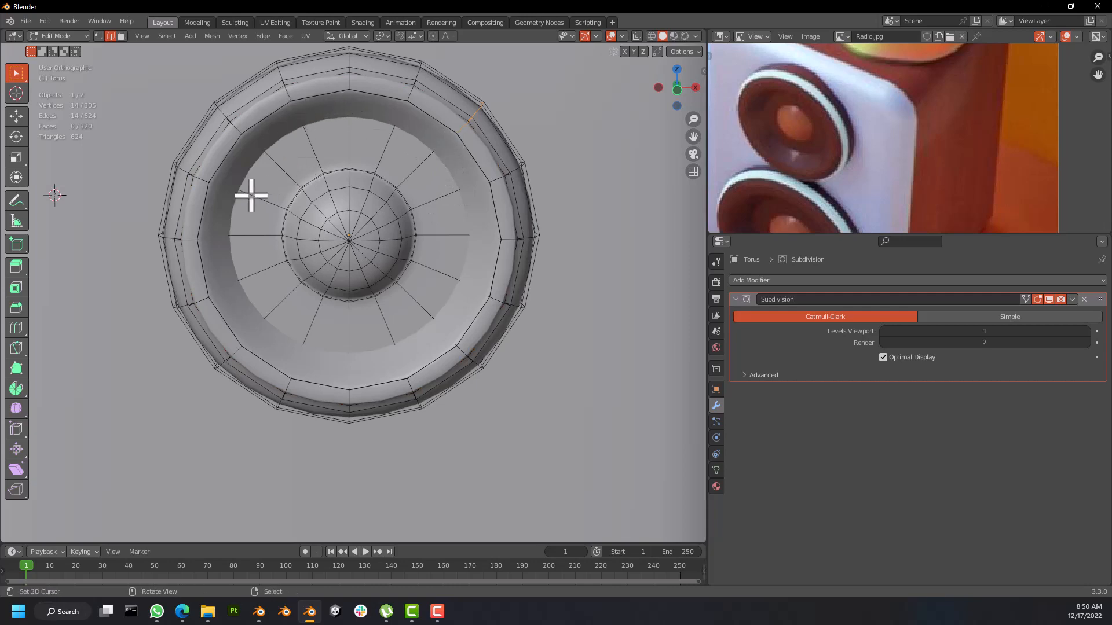
mouse_move(250, 195)
middle_mouse_down()
mouse_move(330, 178)
mouse_move(240, 181)
middle_mouse_up()
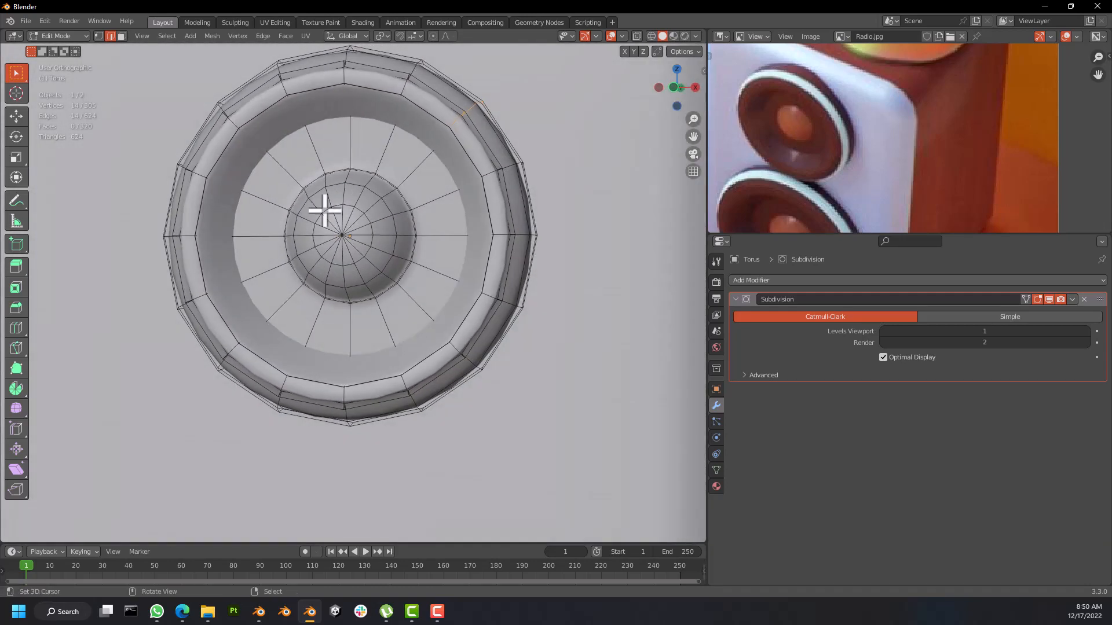
middle_click_drag(324, 211, 376, 139)
key("ctrl+r")
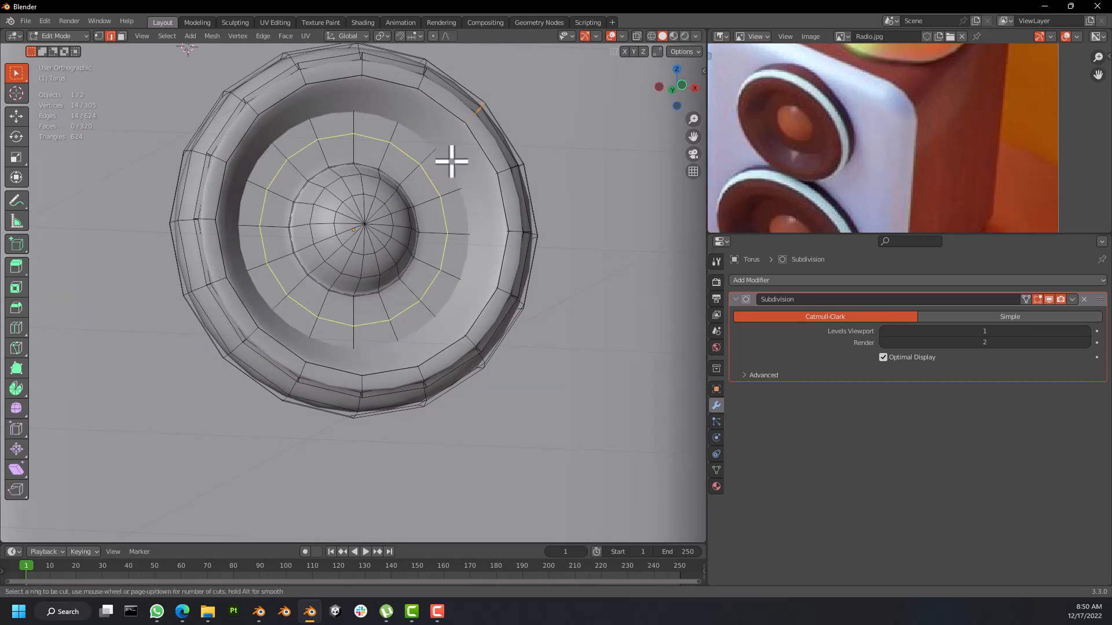
left_click(415, 172)
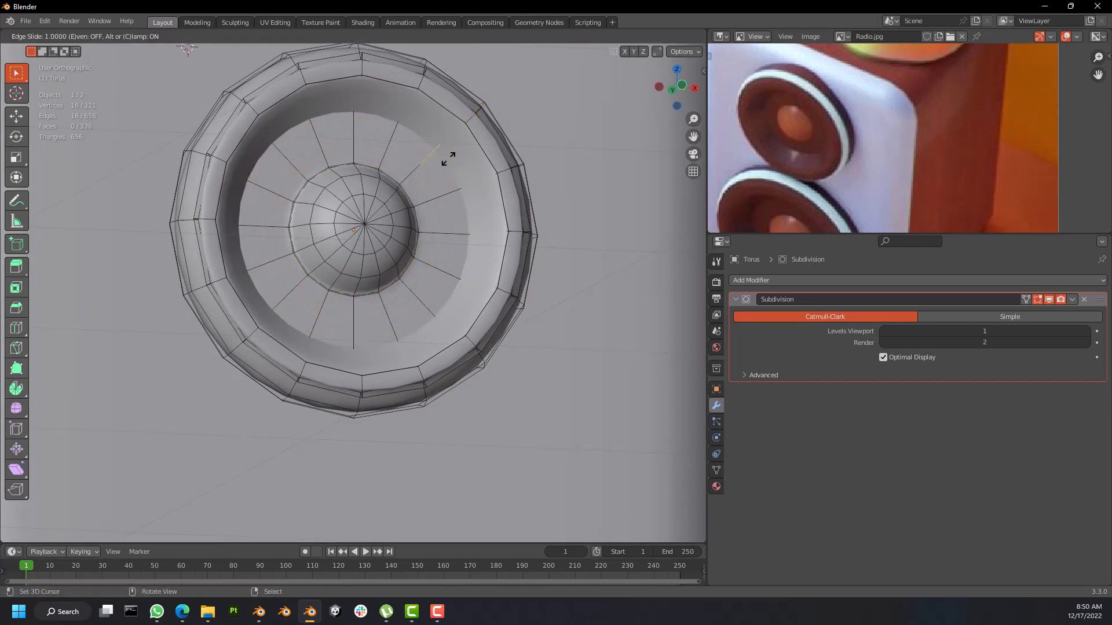
left_click(385, 212)
key("Tab")
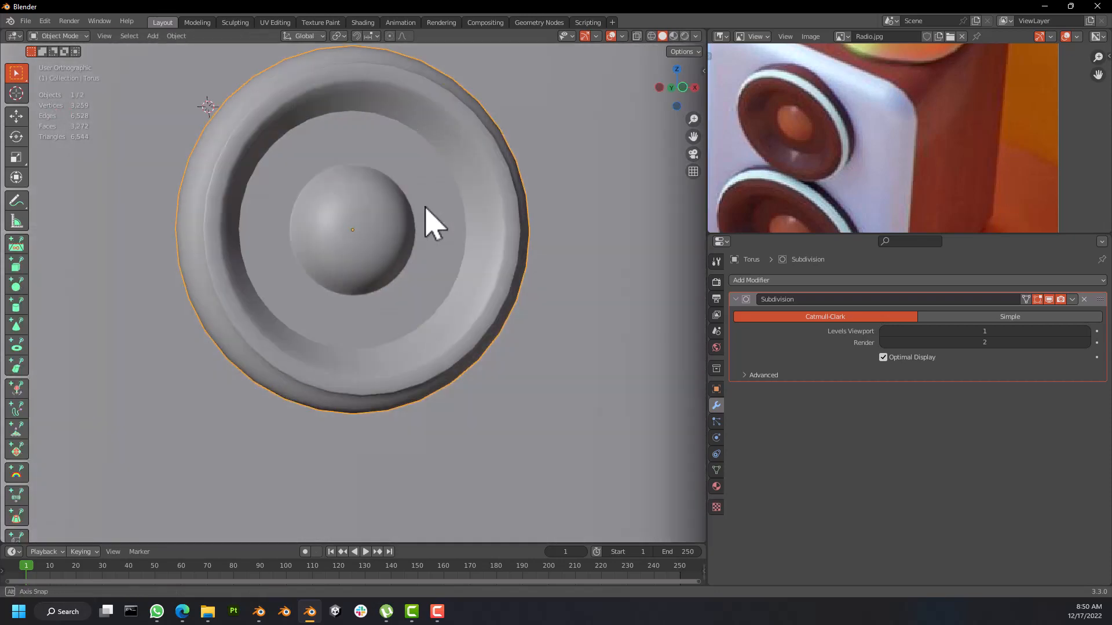
middle_click_drag(435, 223, 367, 229)
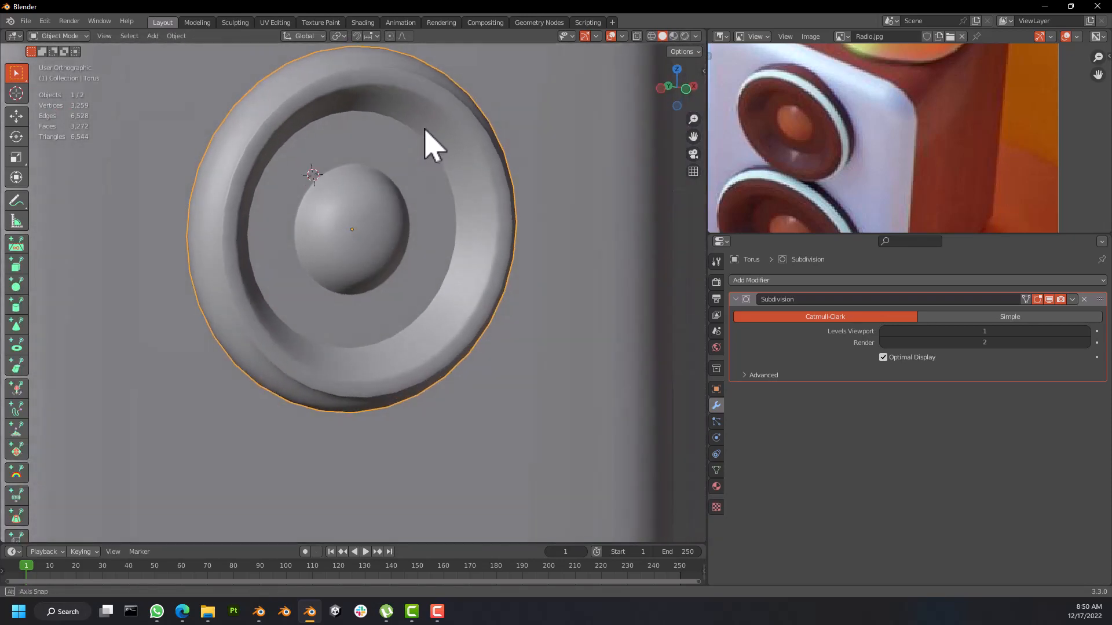
middle_click_drag(425, 131, 371, 124)
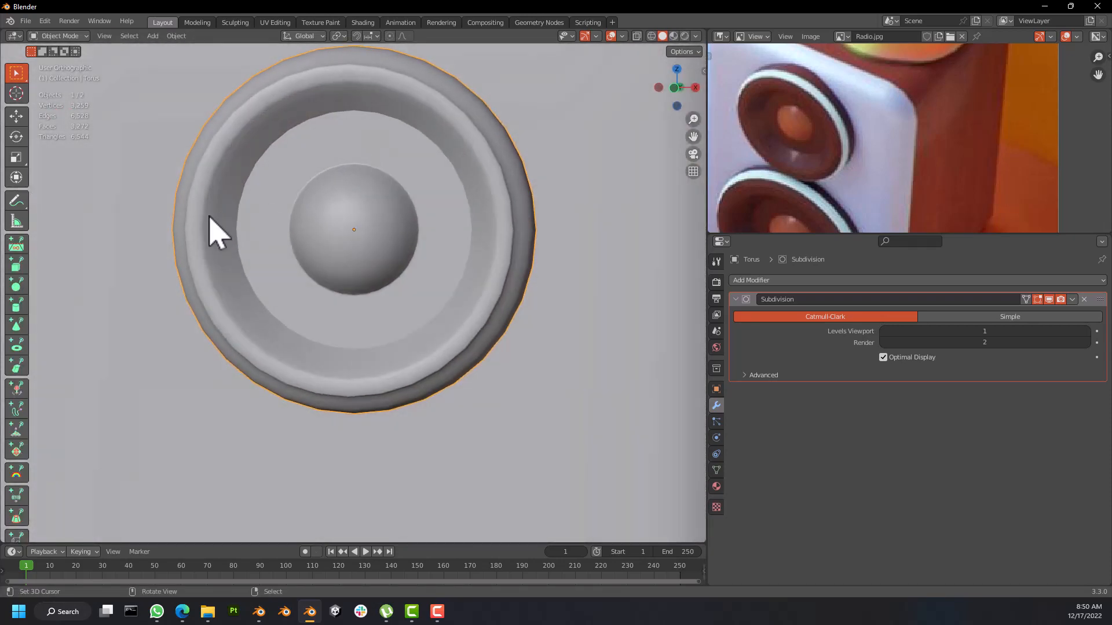
Step: Try to extrude the ring of flat cone faces around the upper speaker's central dome
key("Tab")
scroll(260, 235, "down", 4)
middle_click_drag(268, 238, 290, 233)
scroll(295, 214, "up", 3)
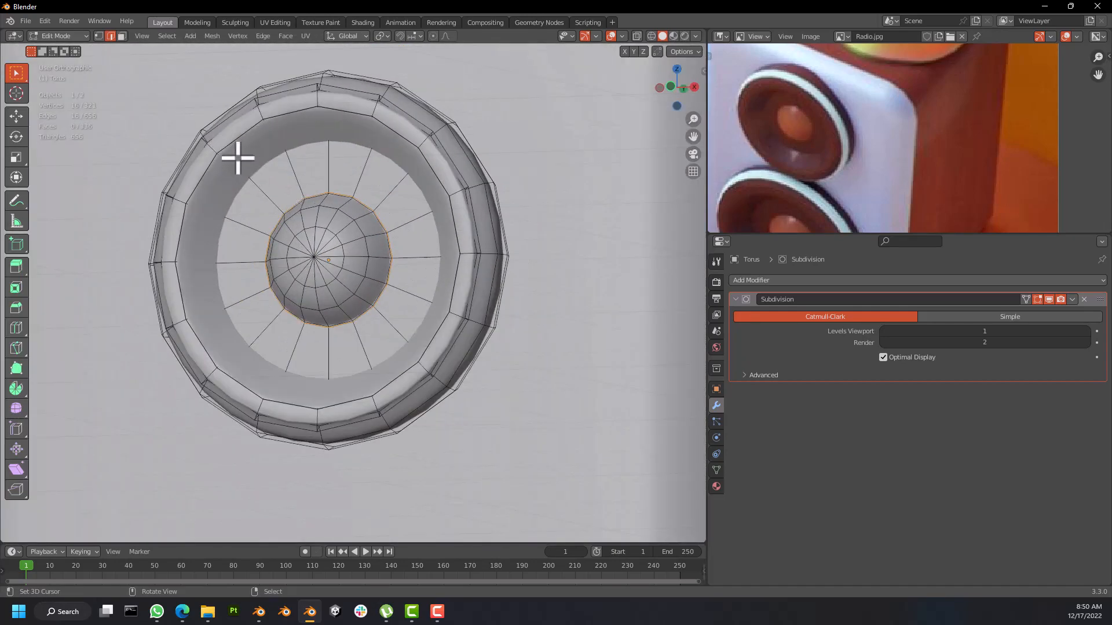
middle_click_drag(236, 168, 278, 235)
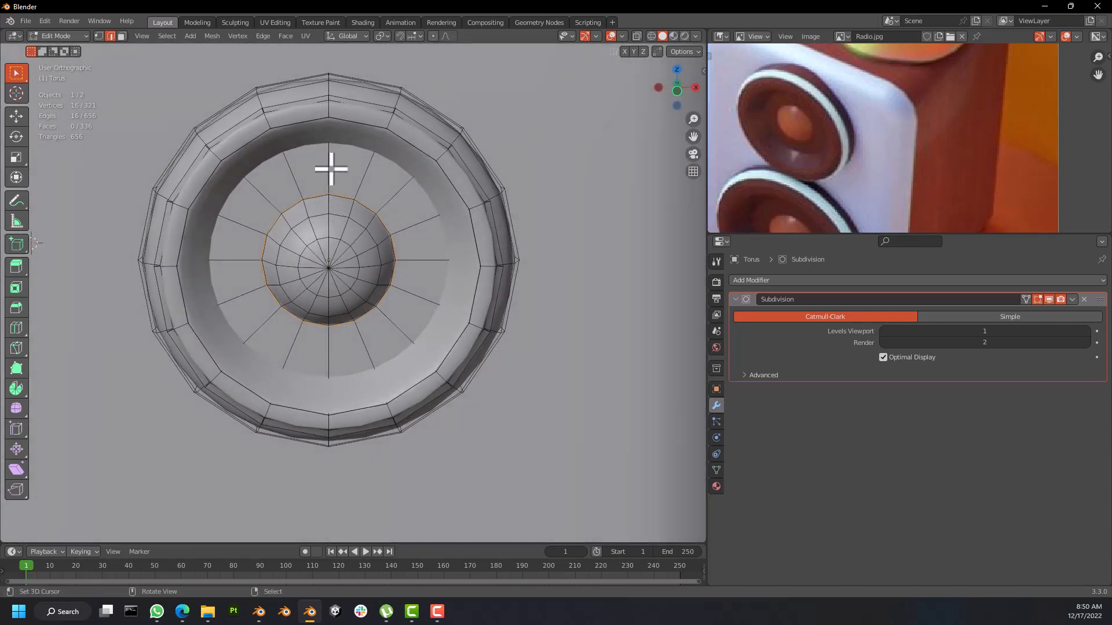
middle_click_drag(340, 172, 372, 194)
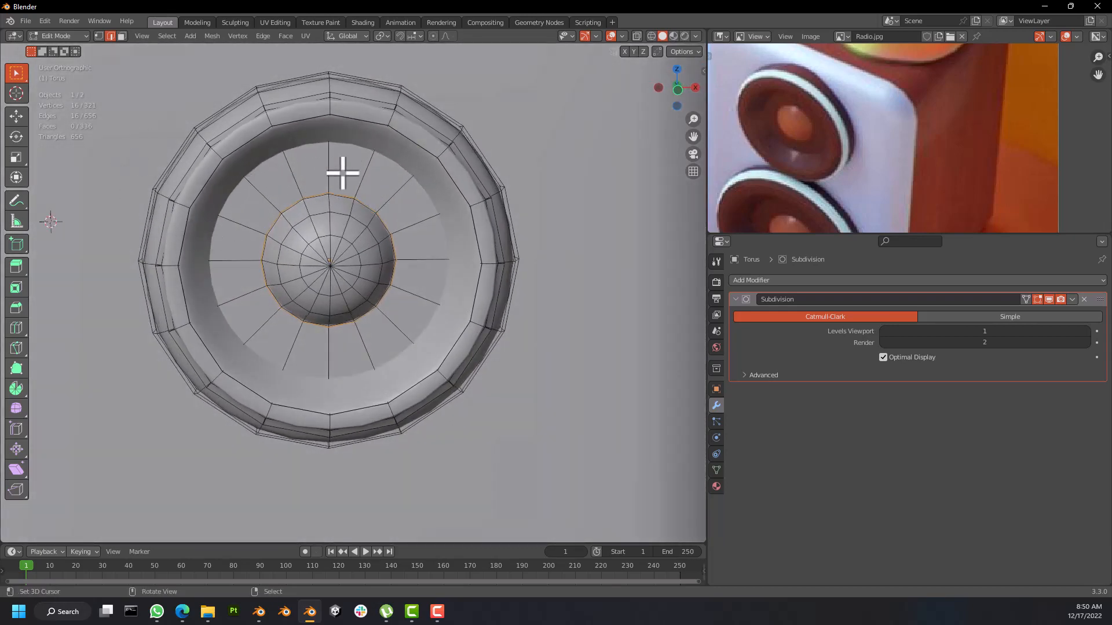
left_click(122, 36)
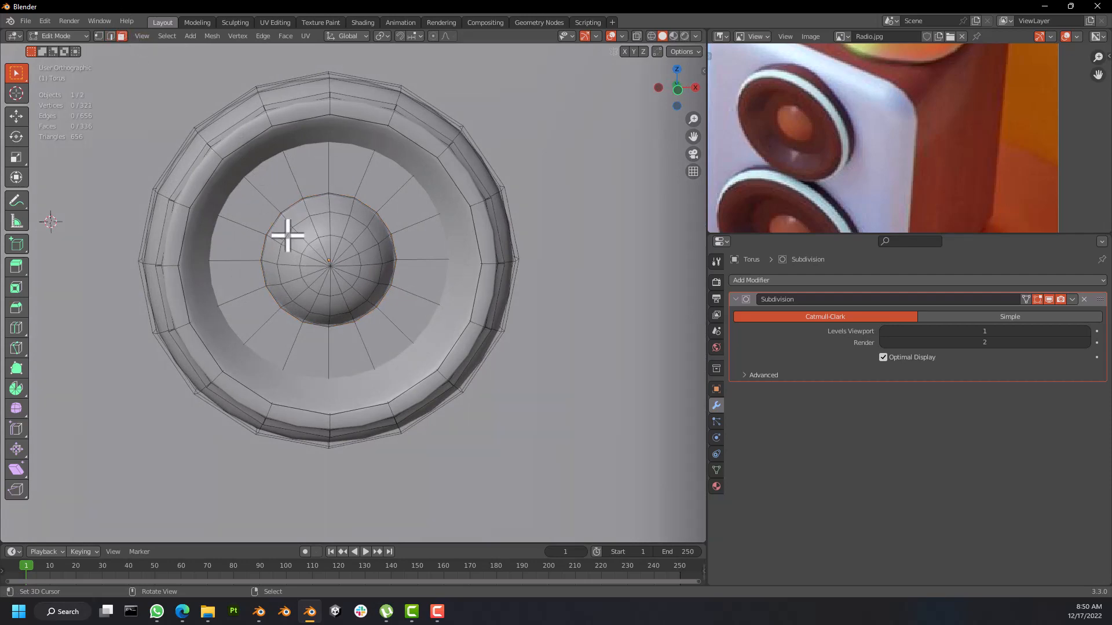
left_click(252, 182, "alt")
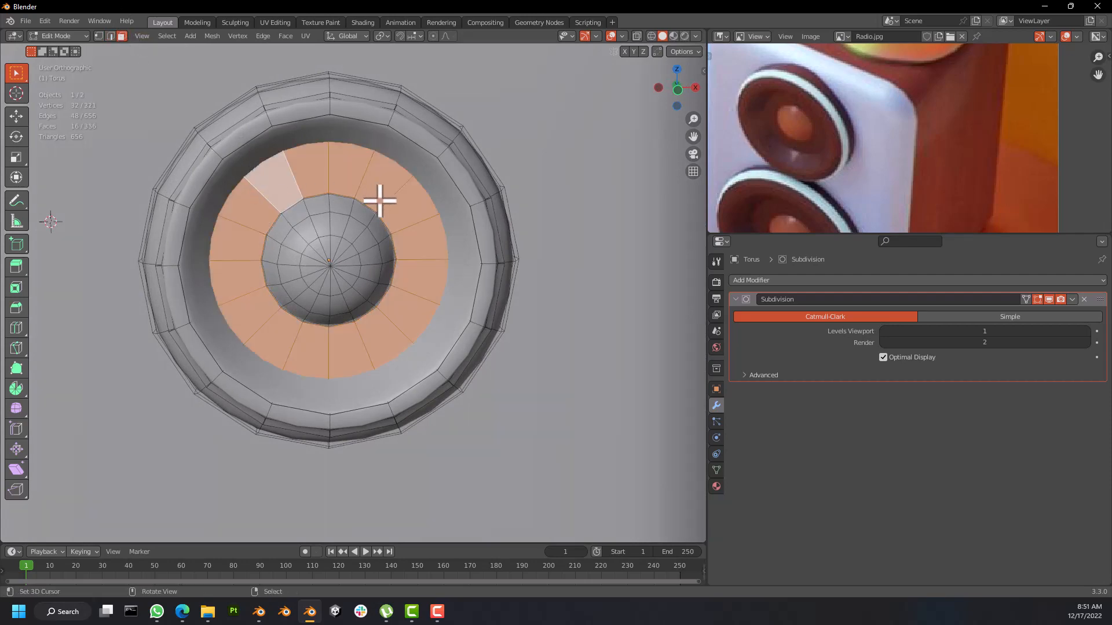
middle_click_drag(380, 201, 328, 223)
key("e")
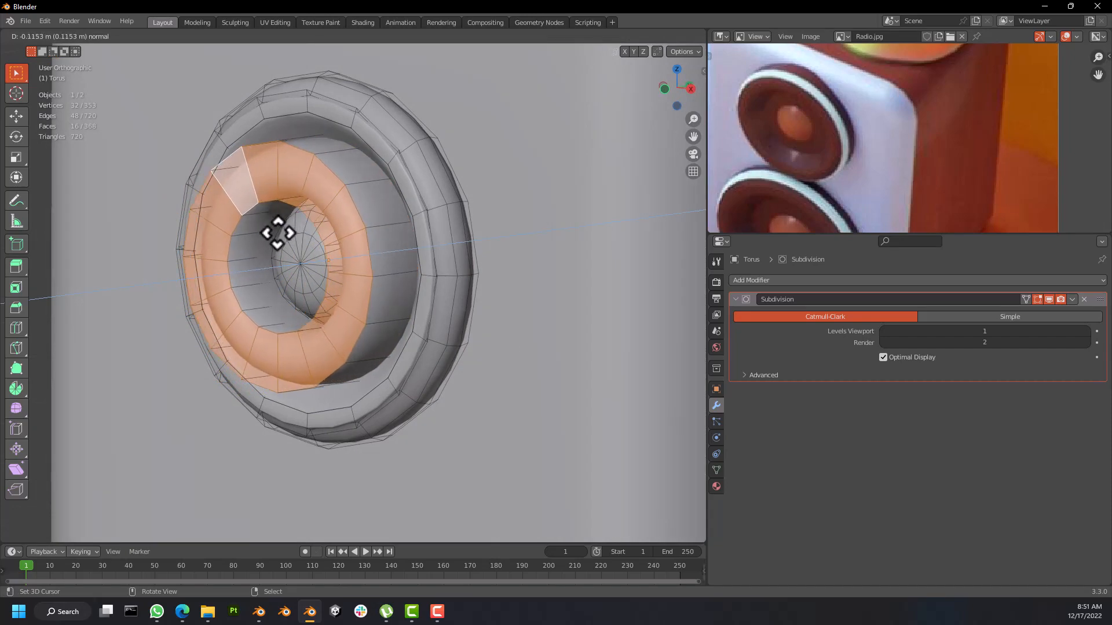
left_click(316, 223)
mouse_move(345, 233)
middle_mouse_down()
mouse_move(448, 236)
mouse_move(341, 242)
mouse_move(436, 258)
mouse_move(441, 218)
mouse_move(353, 255)
mouse_move(434, 290)
mouse_move(426, 255)
mouse_move(355, 266)
mouse_move(368, 291)
mouse_move(435, 284)
mouse_move(400, 261)
mouse_move(327, 266)
mouse_move(381, 257)
mouse_move(428, 283)
mouse_move(331, 240)
mouse_move(342, 255)
mouse_move(349, 218)
middle_mouse_up()
key("Tab")
key("Tab")
key("Tab")
Step: Examine the upper speaker's smoothed ring, recessed cone and dome on the box front
scroll(403, 278, "down", 3)
scroll(350, 228, "up", 3)
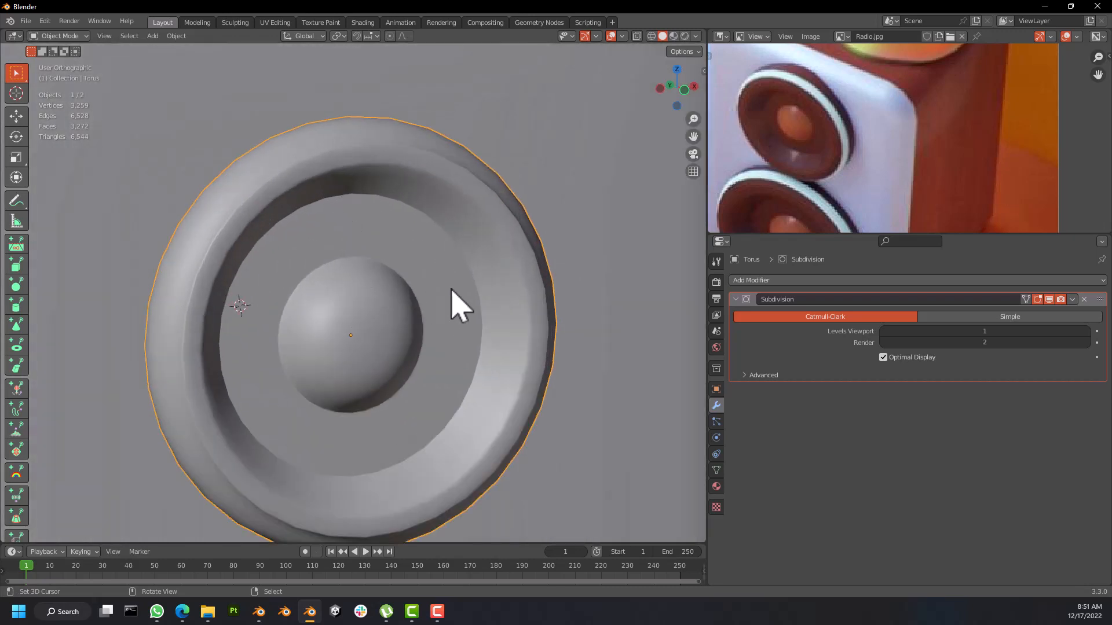
scroll(452, 289, "down", 3)
middle_click_drag(461, 290, 404, 245)
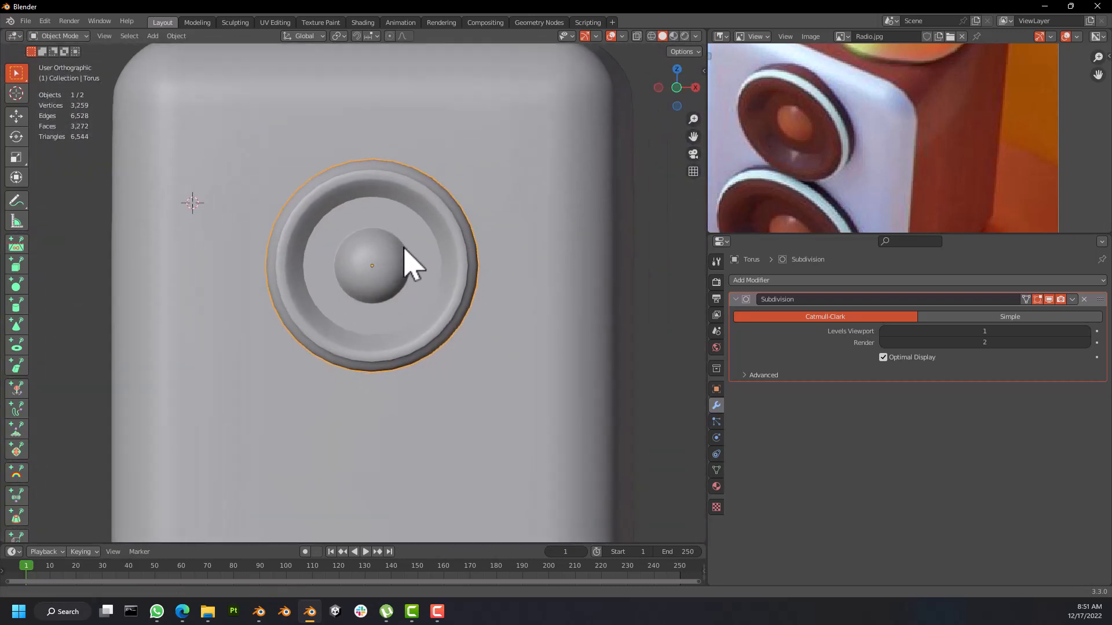
scroll(405, 248, "up", 4)
scroll(411, 268, "down", 4)
middle_click_drag(441, 308, 369, 239, "shift")
scroll(392, 266, "down", 2)
Step: In front view, duplicate the upper speaker and place the copy about 0.80 m lower along the Z axis
key("KP_1")
scroll(392, 266, "down", 3)
scroll(368, 238, "up", 4)
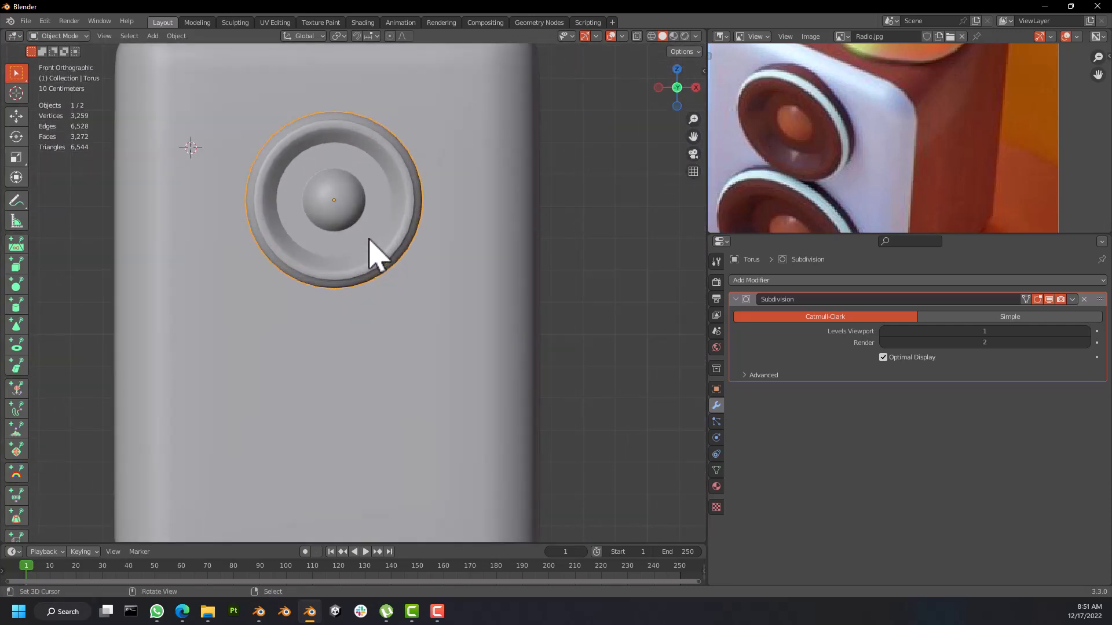
scroll(370, 238, "down", 2)
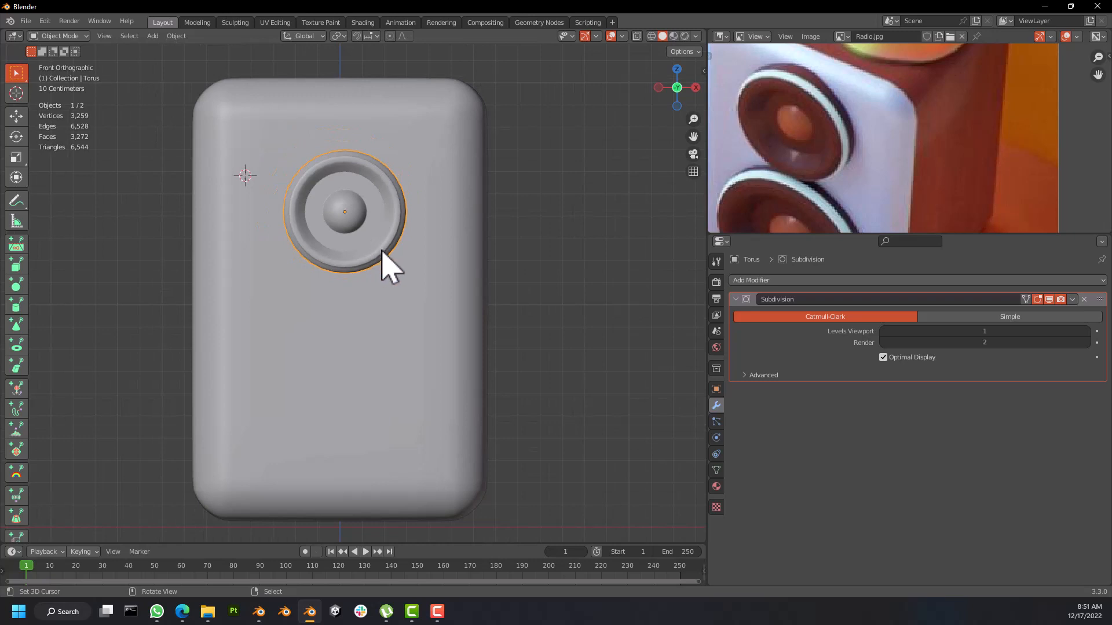
scroll(362, 261, "up", 3)
scroll(491, 256, "down", 2)
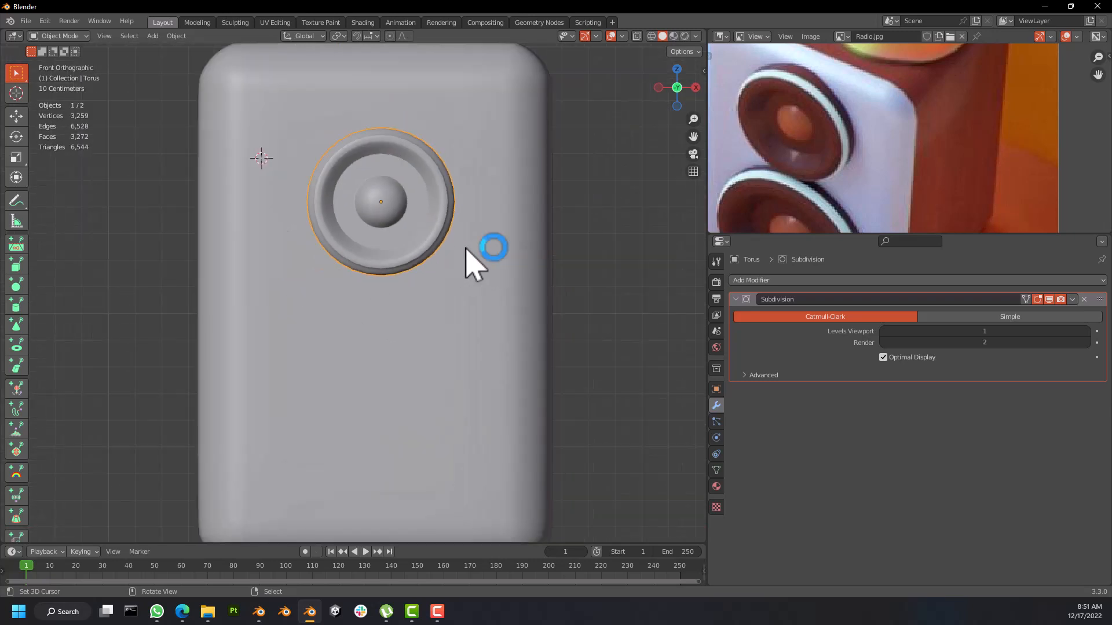
scroll(822, 163, "down", 4)
middle_click_drag(835, 184, 841, 148)
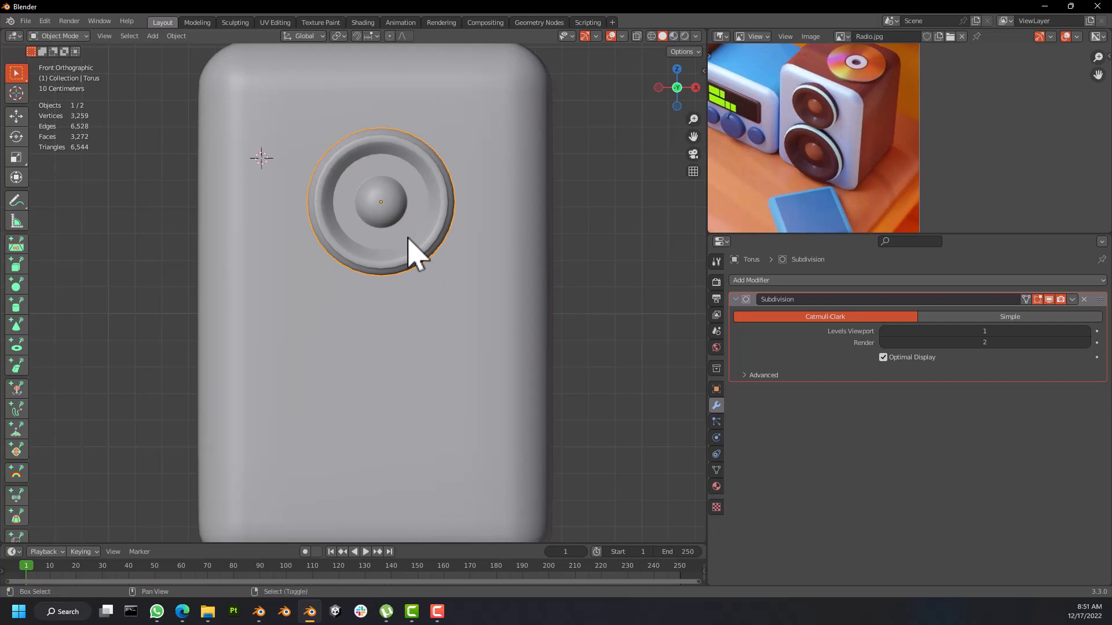
key("shift+d")
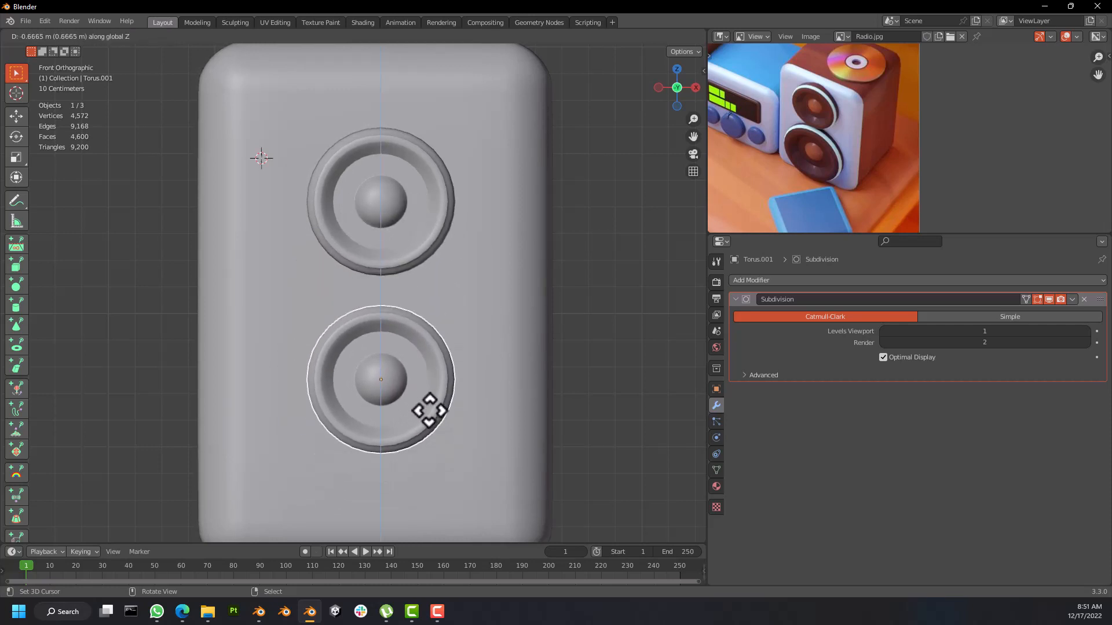
key("z")
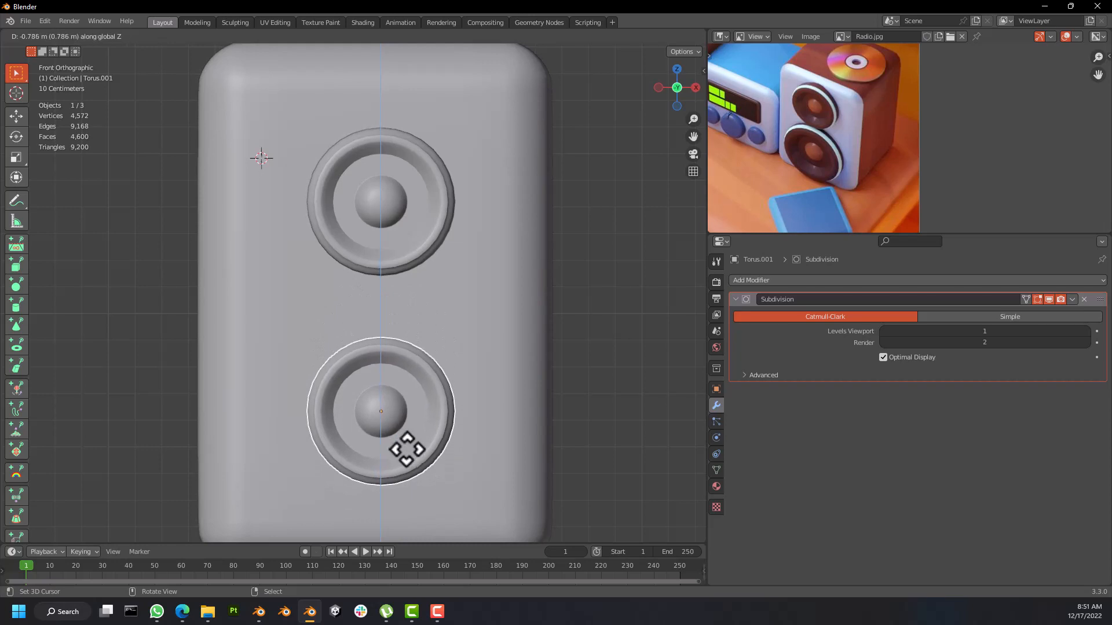
left_click(405, 450)
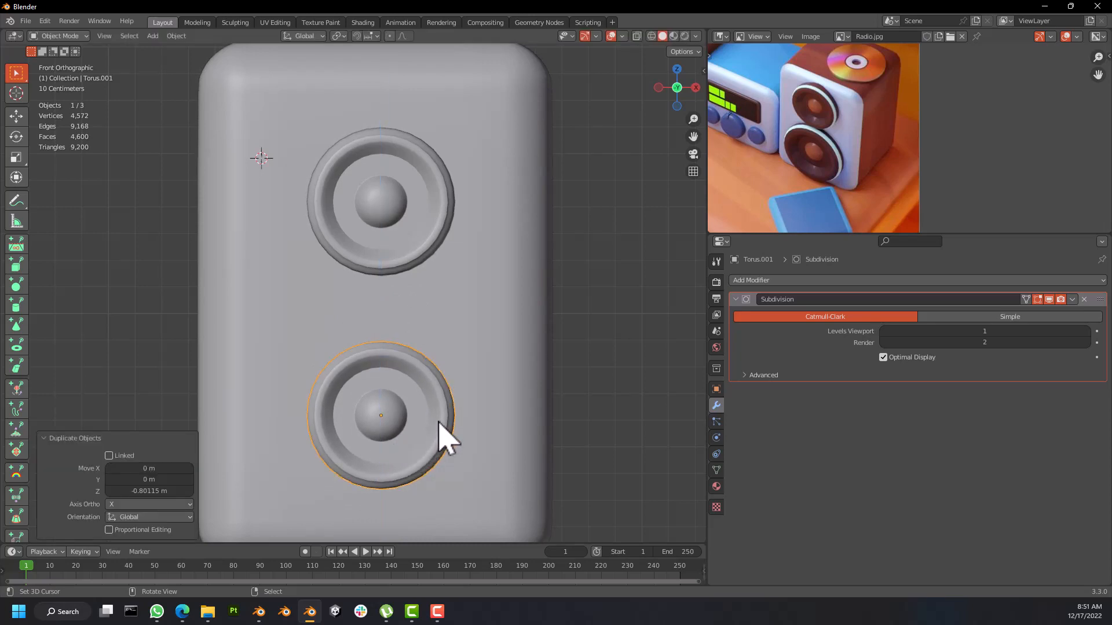
Step: Scale the lower speaker copy to 1.610 and move it up about 0.033 m along the Z axis
key("s")
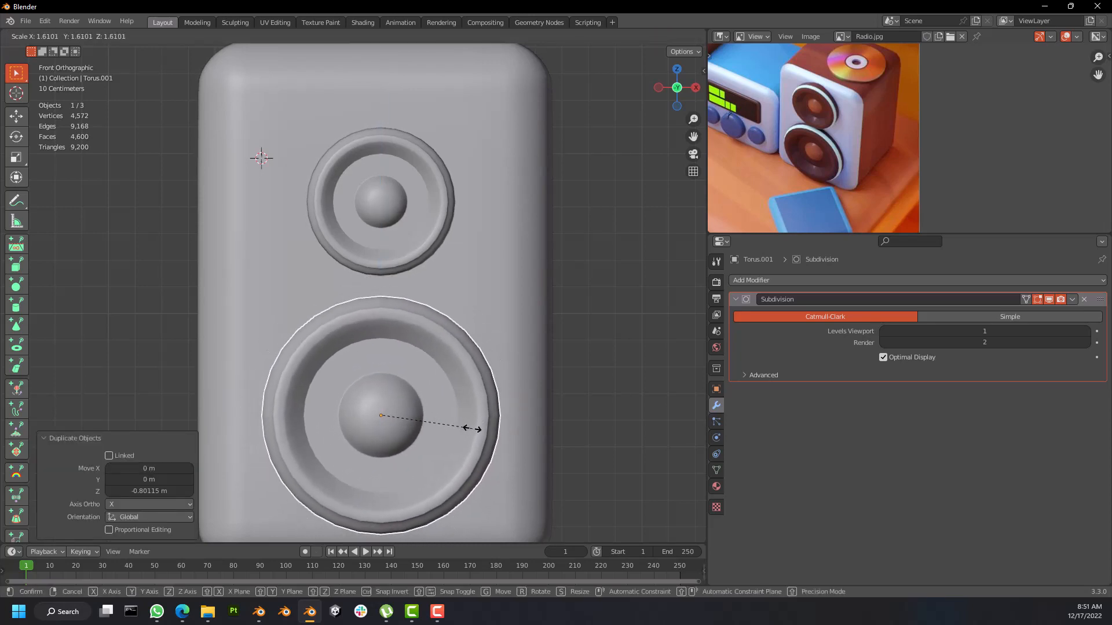
left_click(474, 429)
key("g")
key("z")
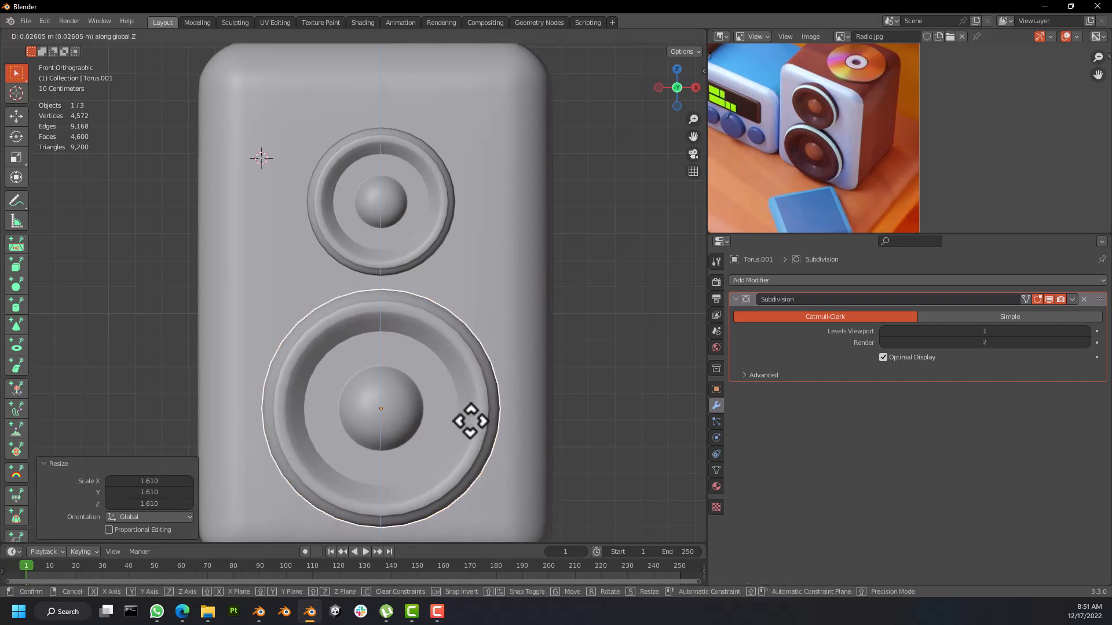
left_click(474, 438)
Step: Examine the speaker box from front, top and angled views, deselect everything, and compare its proportions with the reference image
scroll(474, 438, "down", 3)
middle_click_drag(473, 436, 394, 437)
key("KP_1")
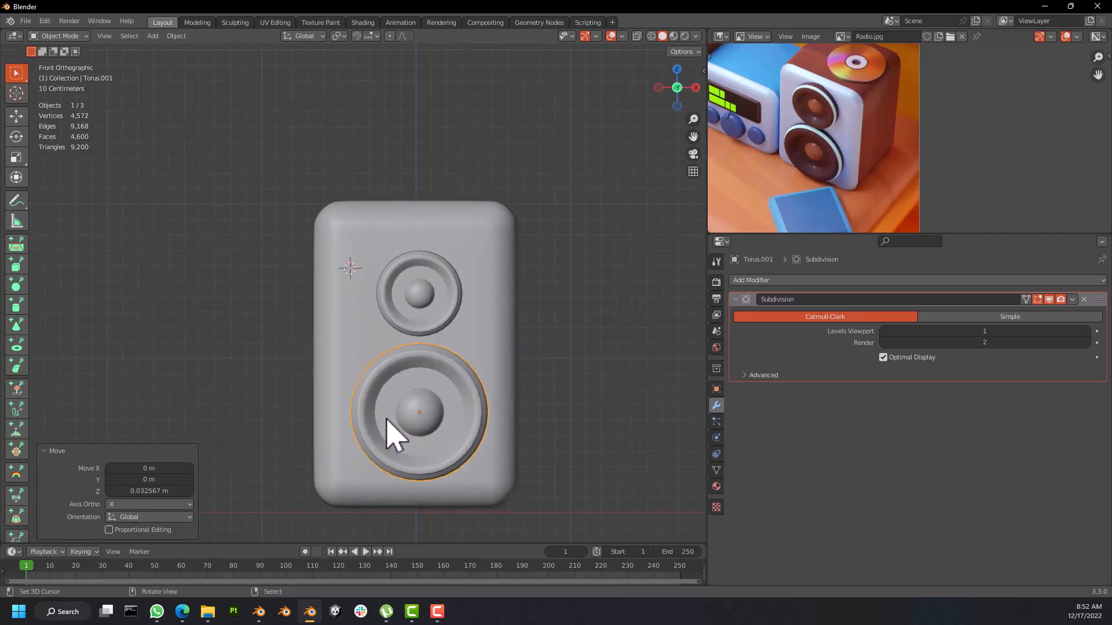
key("KP_7")
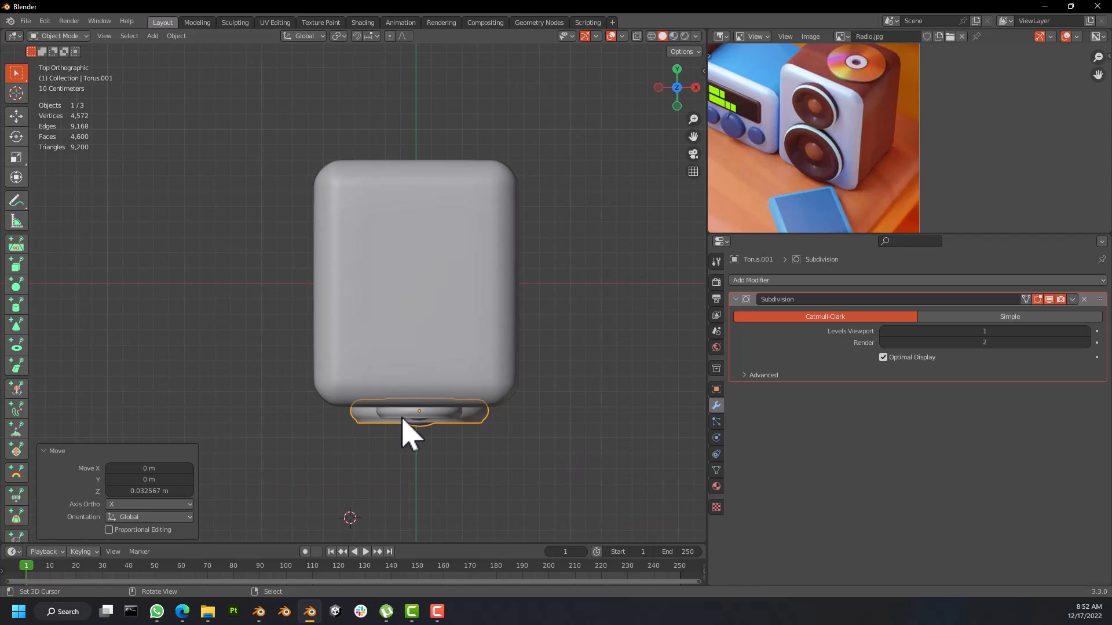
middle_click_drag(404, 420, 369, 351)
scroll(429, 326, "up", 1)
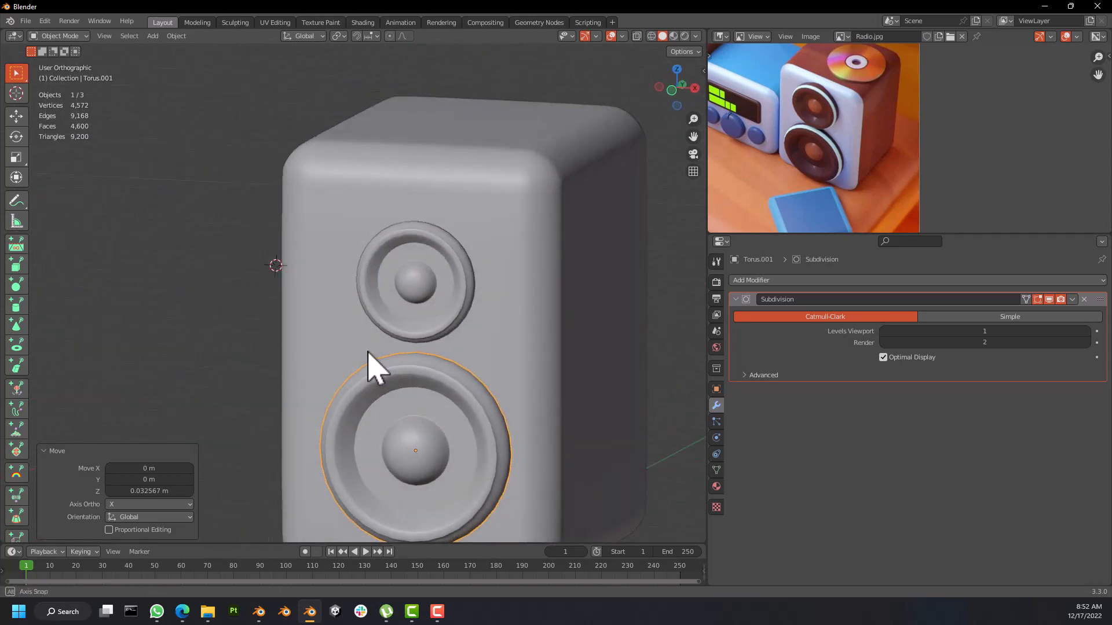
scroll(456, 439, "down", 3)
middle_click_drag(462, 419, 418, 431, "shift")
scroll(426, 358, "down", 2)
middle_click_drag(420, 361, 527, 362, "shift")
left_click(553, 343)
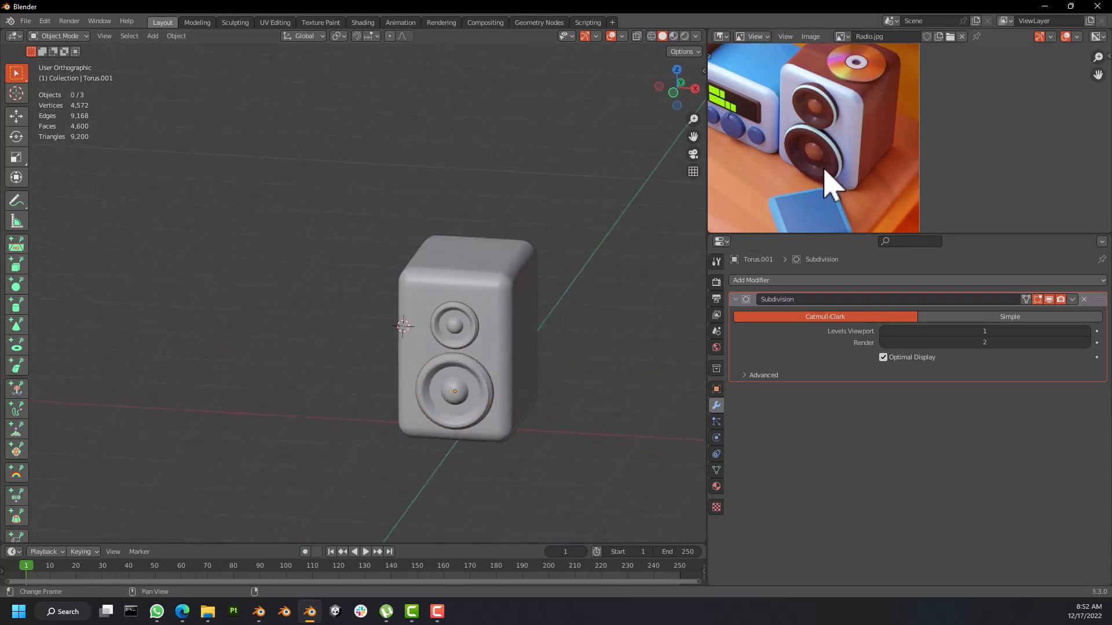
scroll(872, 117, "up", 4)
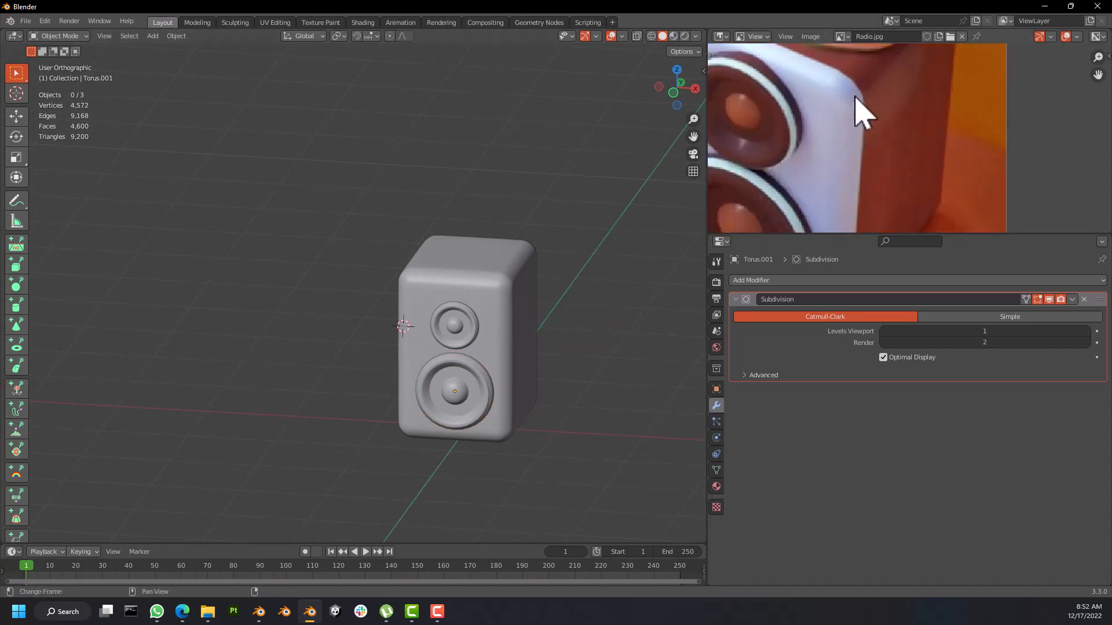
middle_click_drag(533, 318, 504, 292)
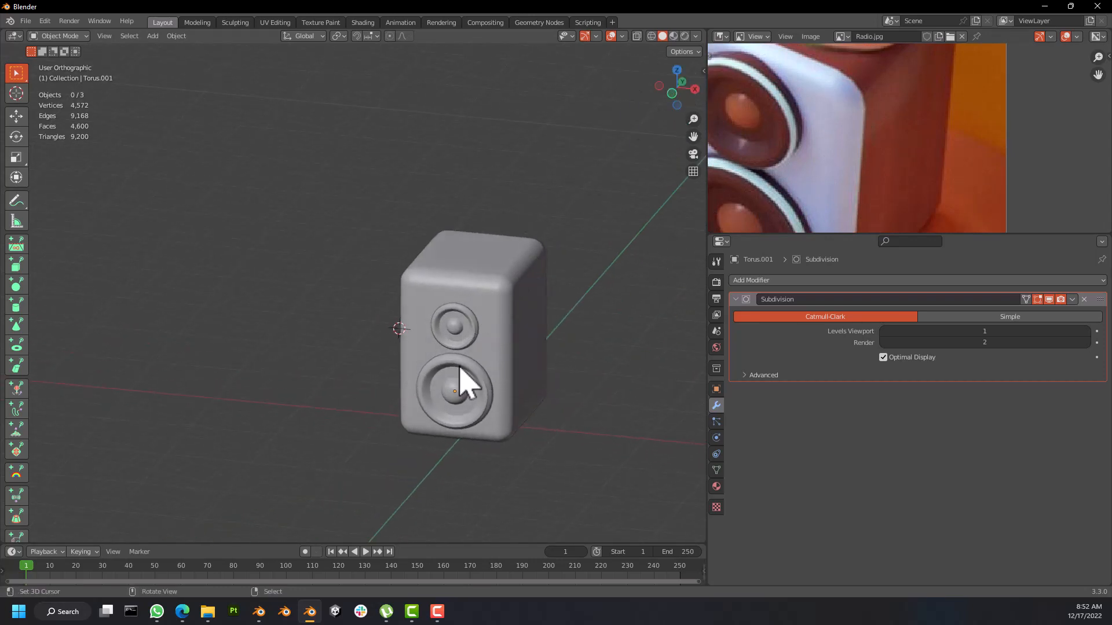
Step: Set the viewport shading's lighting to MatCap
left_click(696, 37)
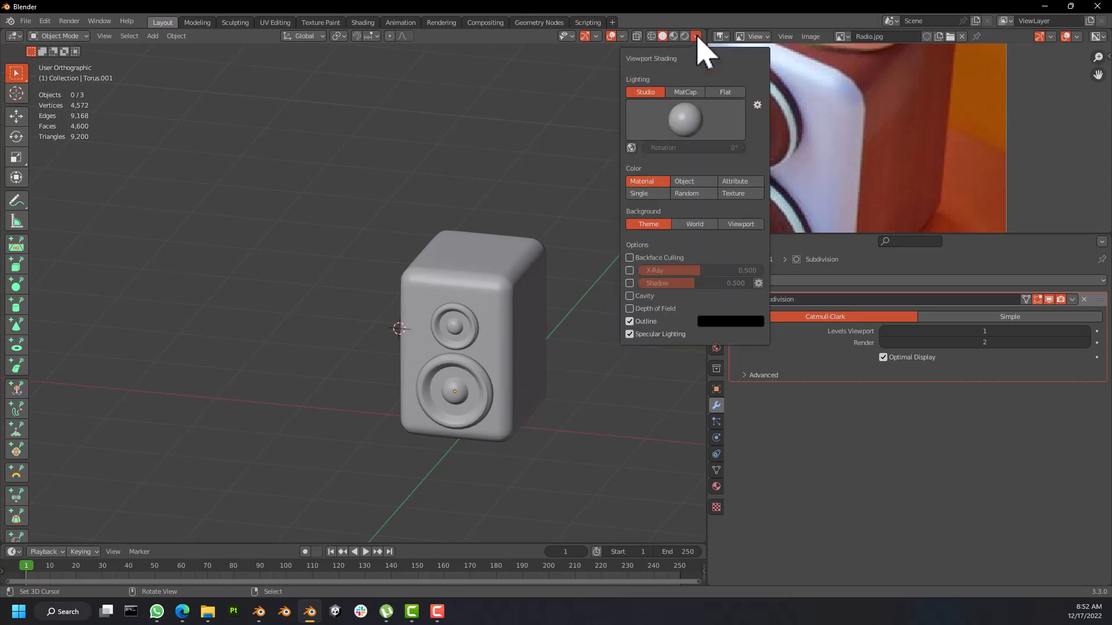
left_click(685, 92)
left_click(643, 92)
left_click(687, 94)
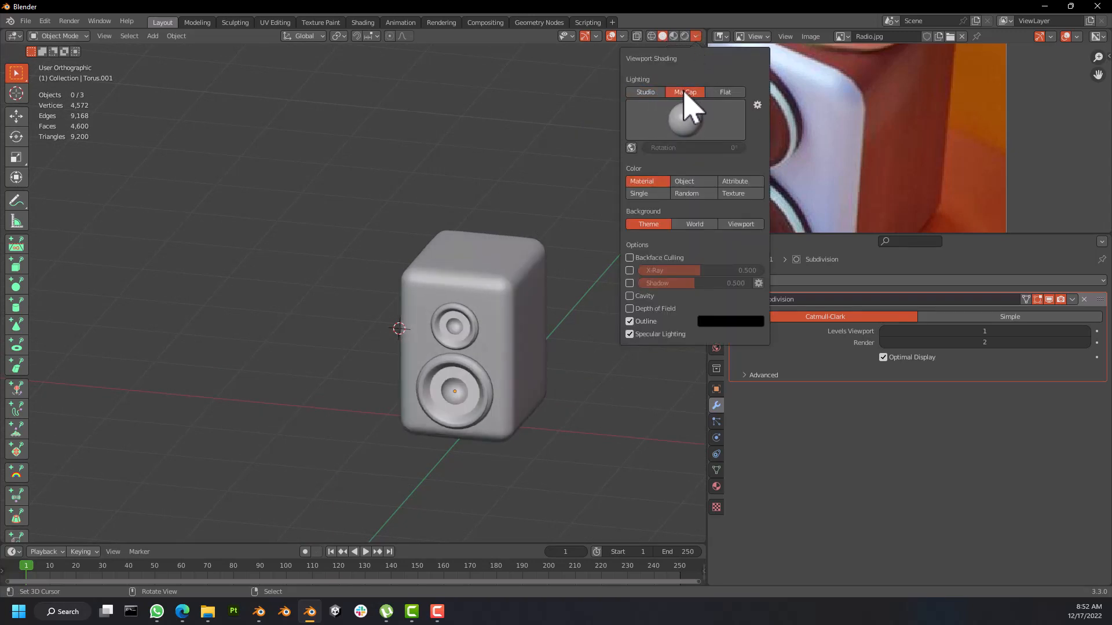
Step: Compare the Flat and MatCap viewport lighting options and set the lighting to Studio
left_click(663, 93)
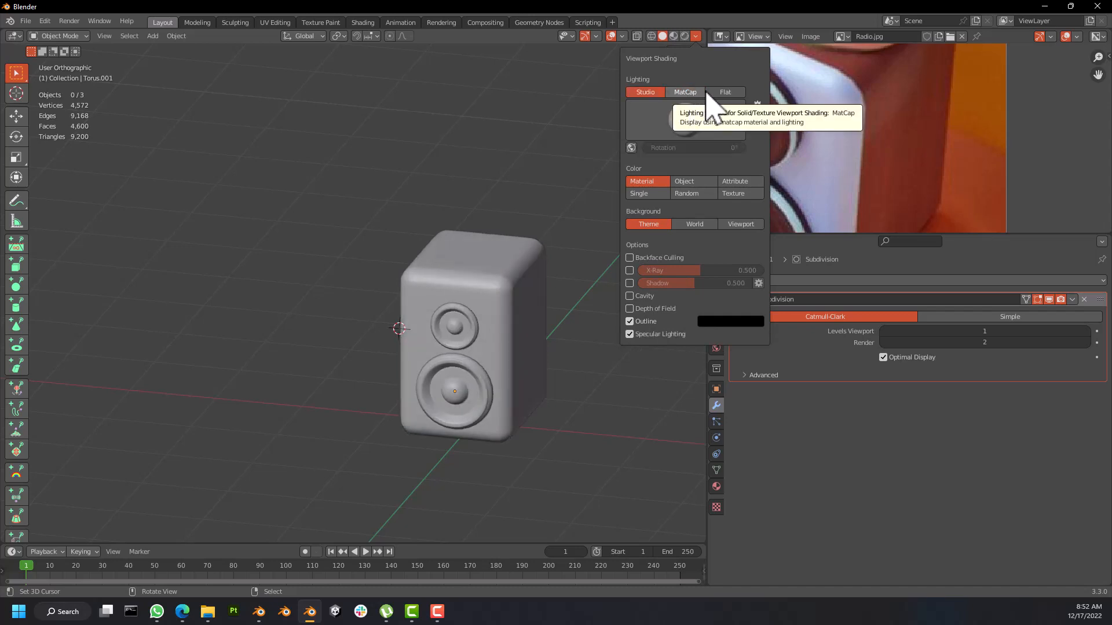
left_click(725, 93)
left_click(686, 93)
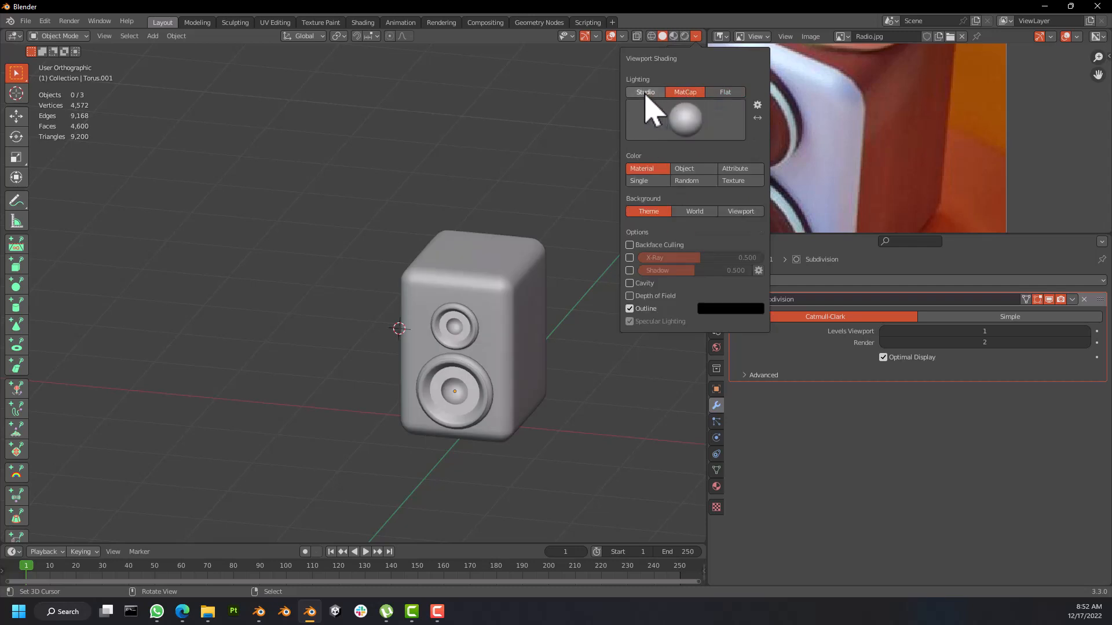
left_click(646, 93)
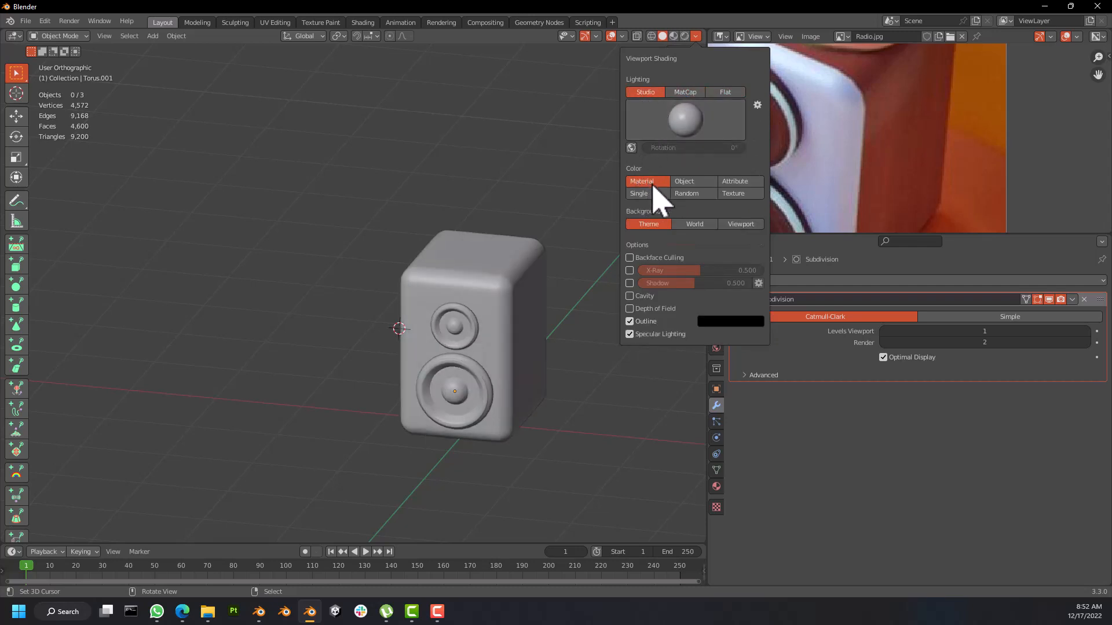
Step: Try the Object, Attribute, Single and Texture viewport color options and set the color to Random
left_click(690, 183)
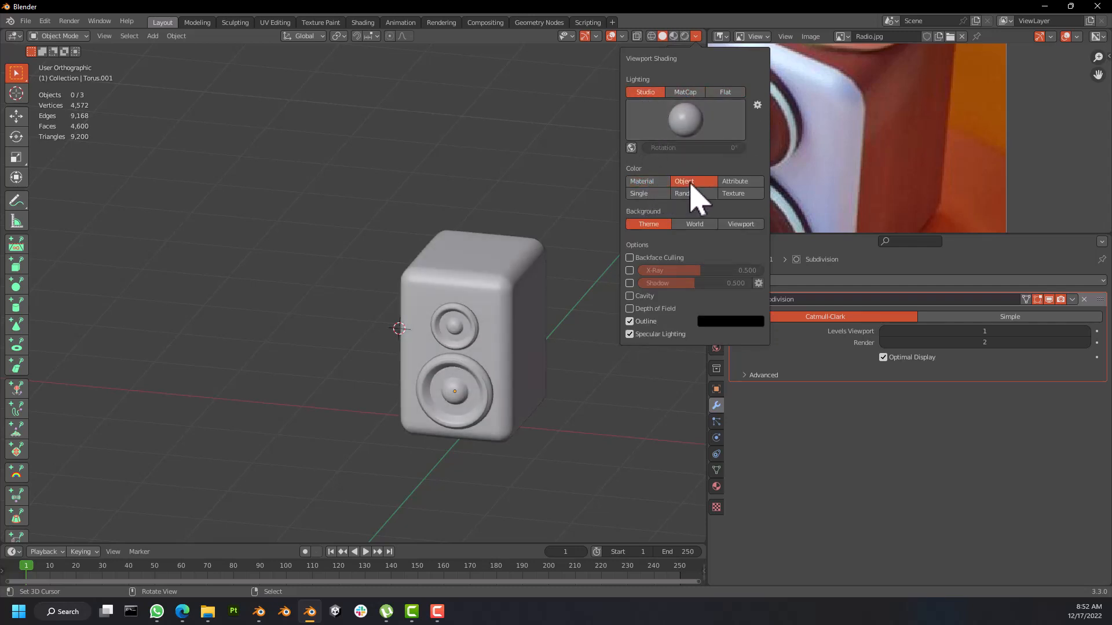
left_click(733, 182)
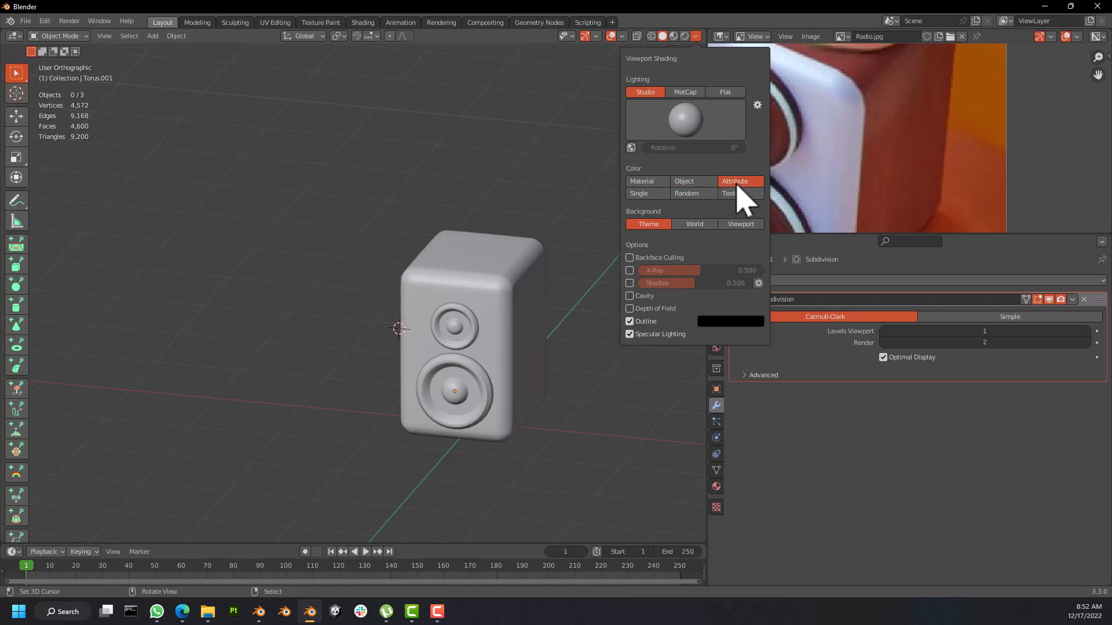
left_click(639, 193)
left_click(687, 193)
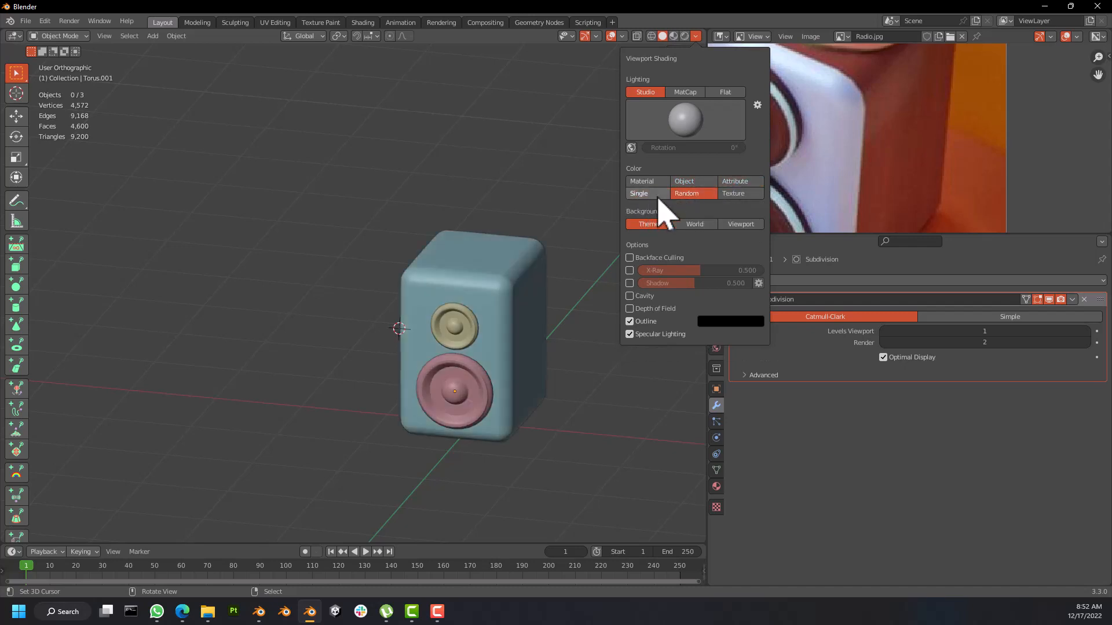
left_click(732, 193)
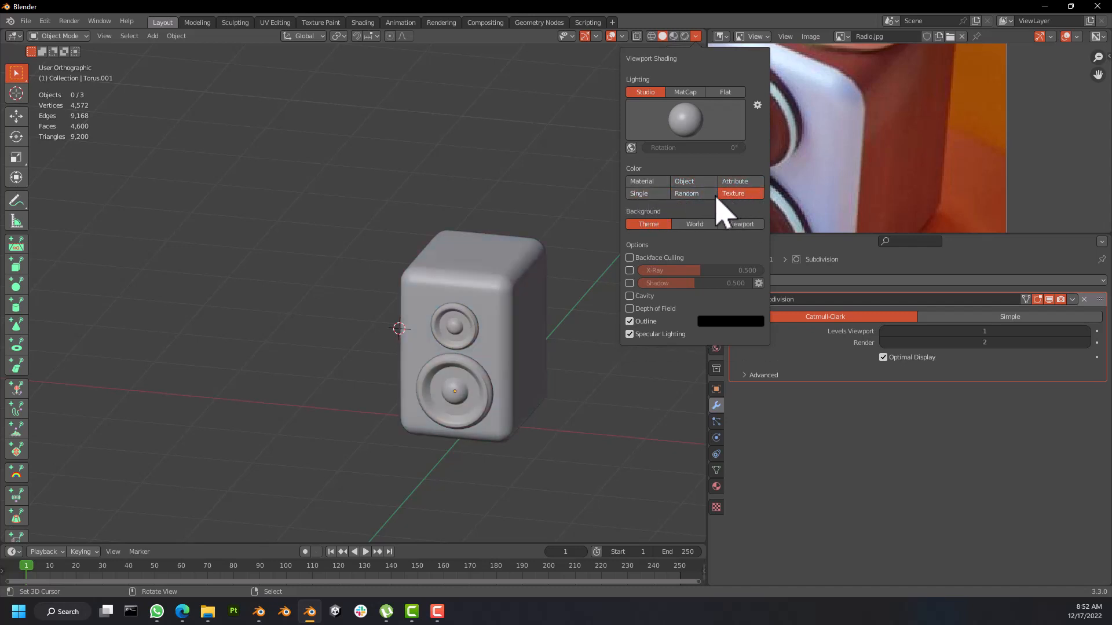
left_click(696, 36)
left_click(698, 195)
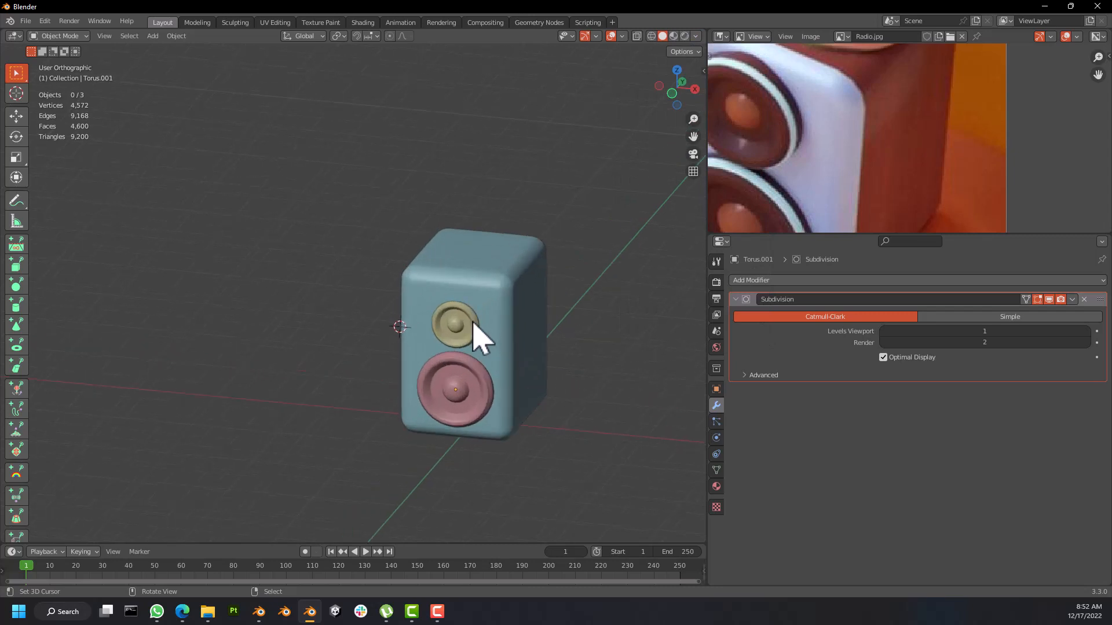
Step: Select the speaker box body and inspect the mesh of its rounded edges in Edit Mode
middle_click_drag(473, 336, 449, 320)
scroll(449, 317, "up", 3)
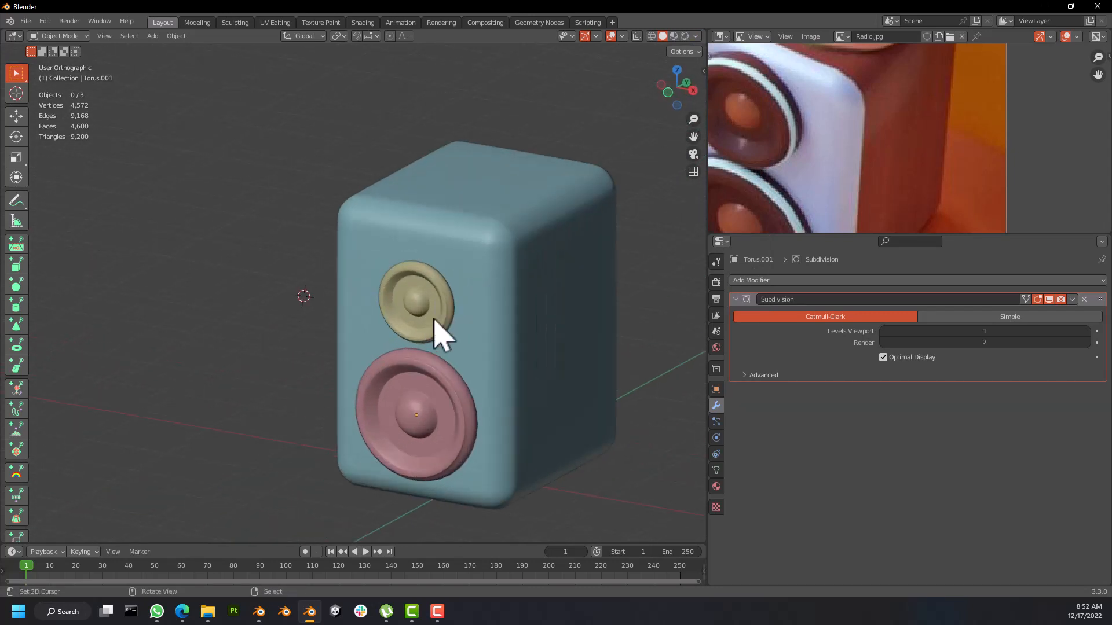
middle_click_drag(471, 261, 447, 240)
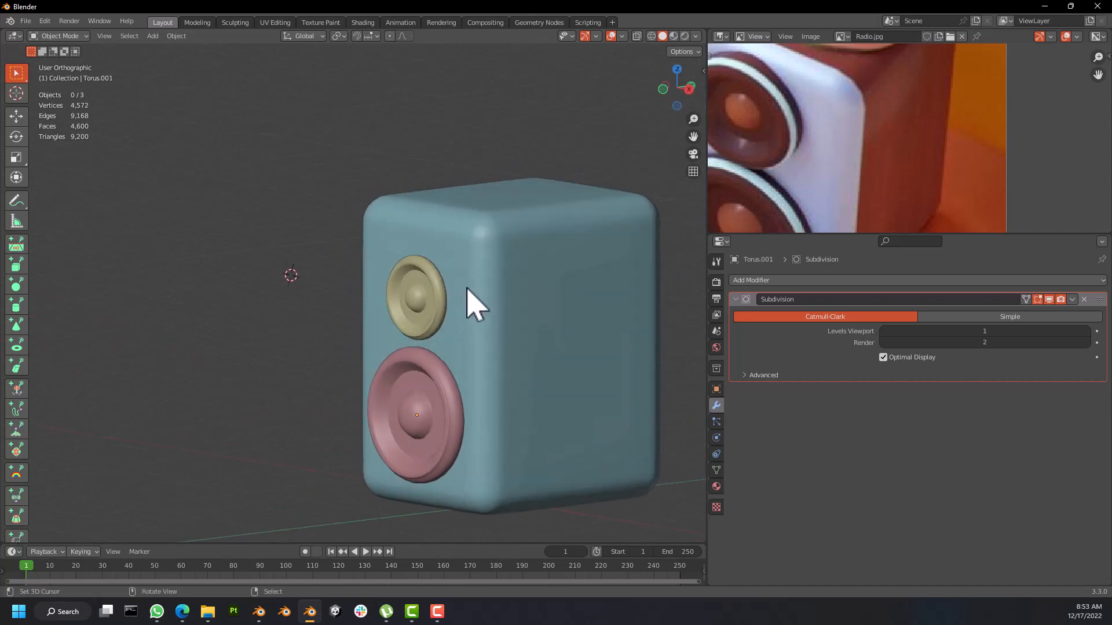
left_click(501, 258)
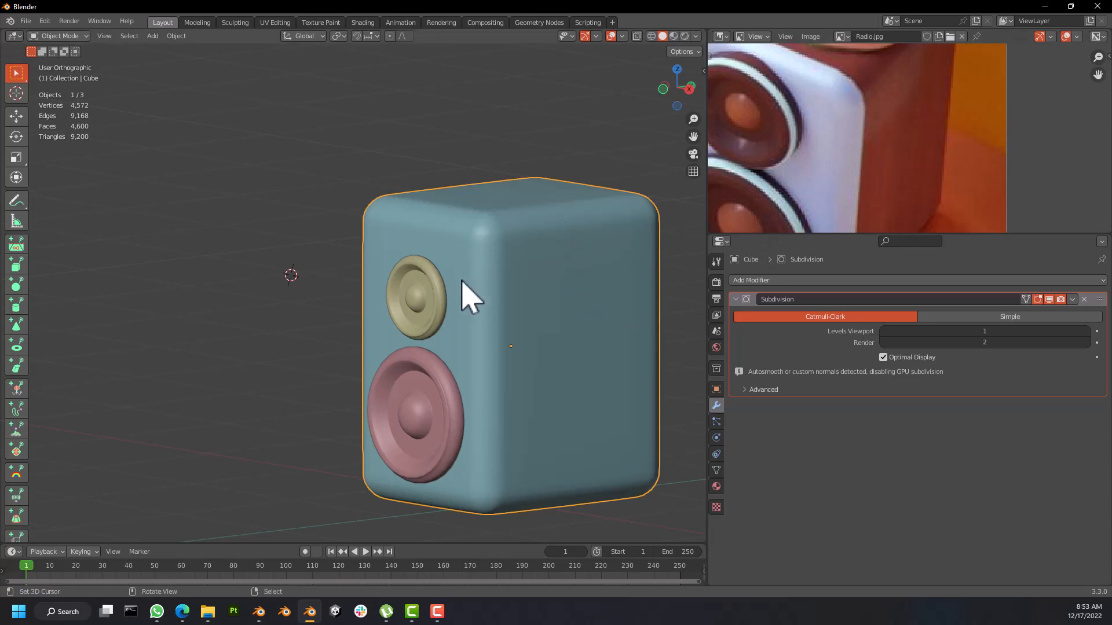
key("Tab")
scroll(492, 240, "up", 5)
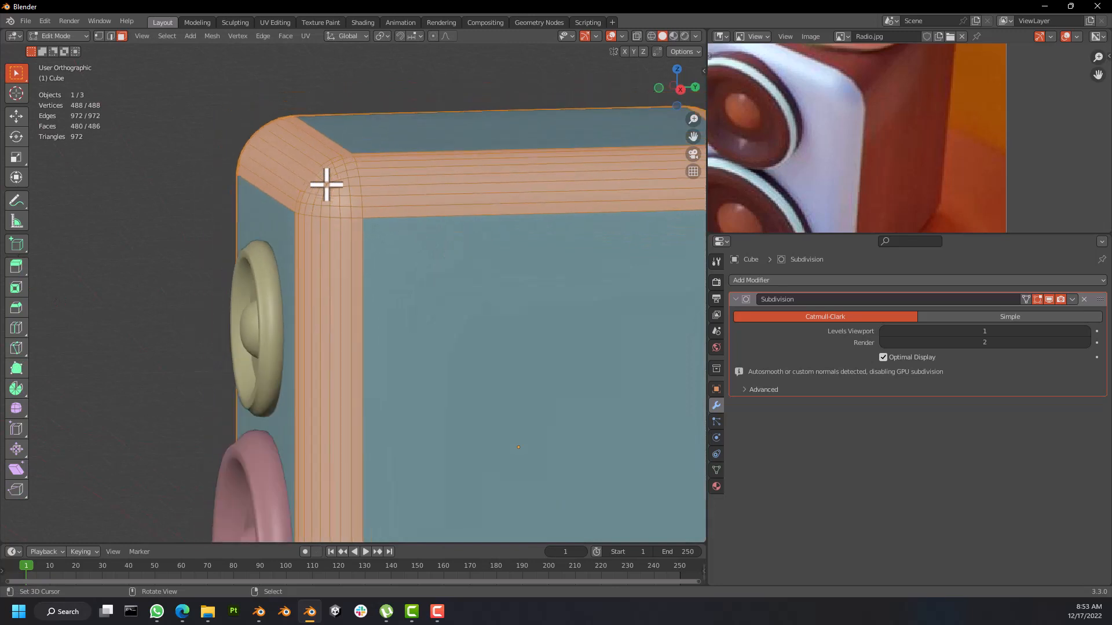
key("KP_3")
middle_click_drag(315, 184, 331, 212)
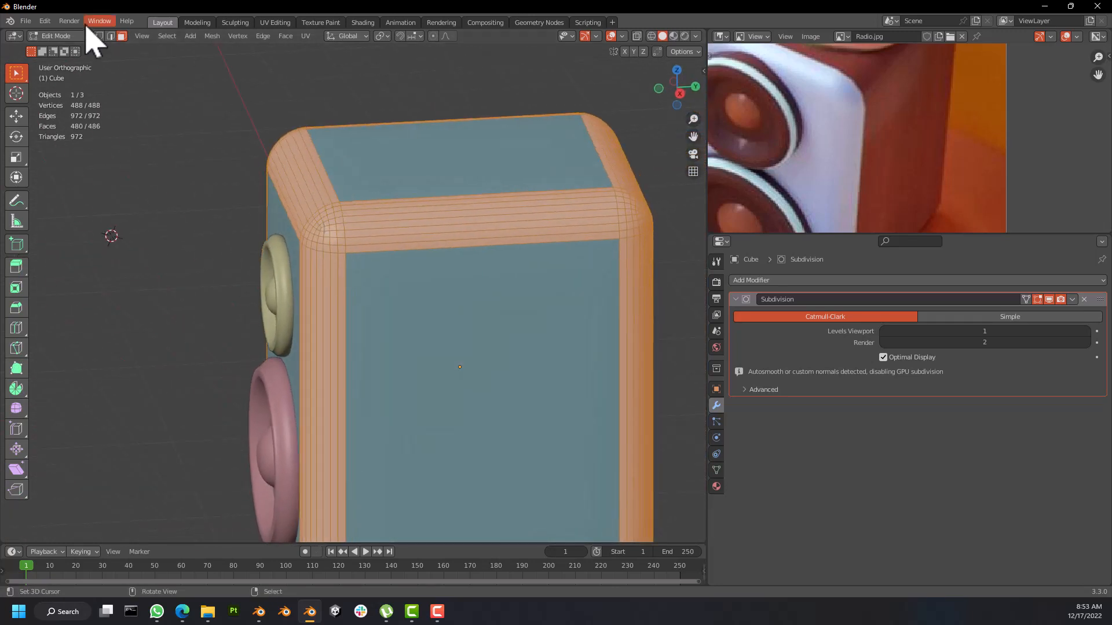
scroll(340, 243, "down", 4)
middle_click_drag(335, 236, 390, 215)
key("Tab")
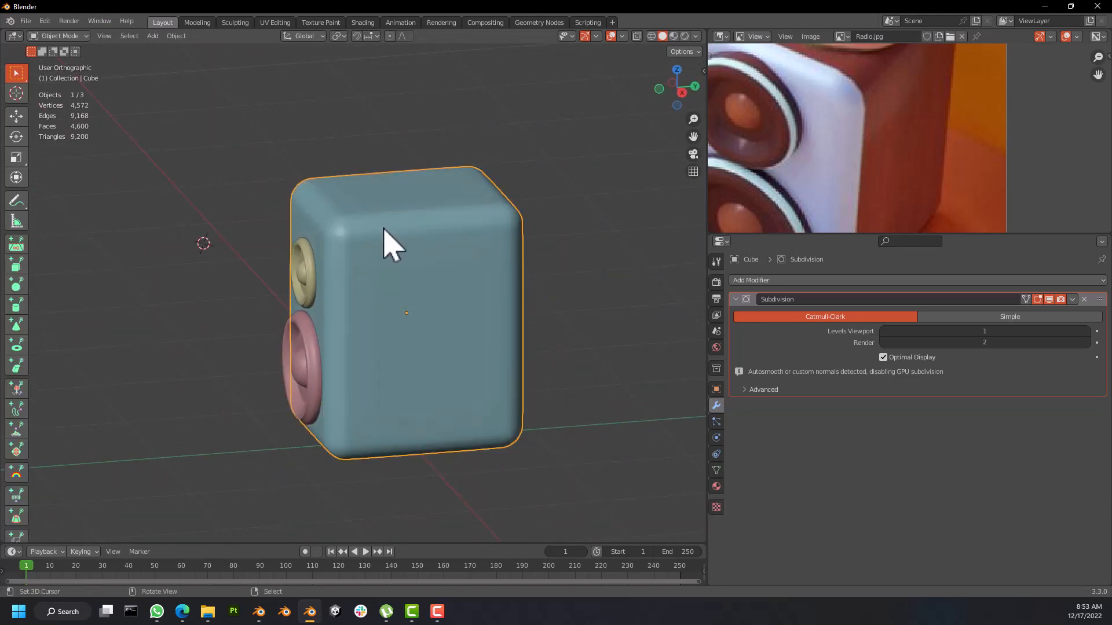
Step: In Edit Mode, deselect all of the speaker box's geometry and use face selection
key("Tab")
key("alt+a")
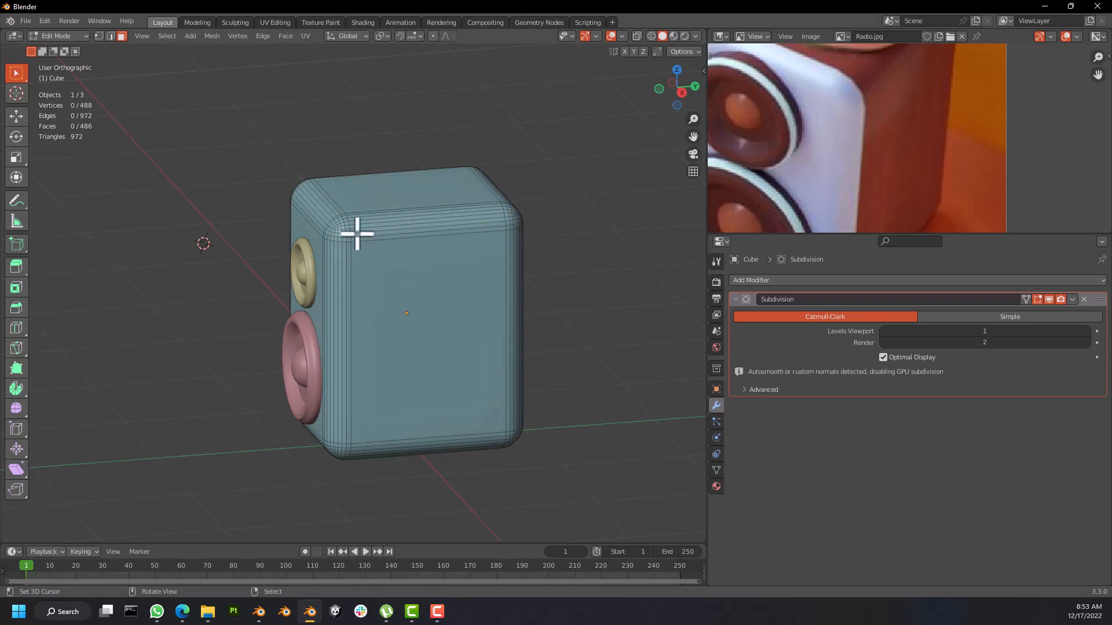
scroll(357, 233, "up", 2)
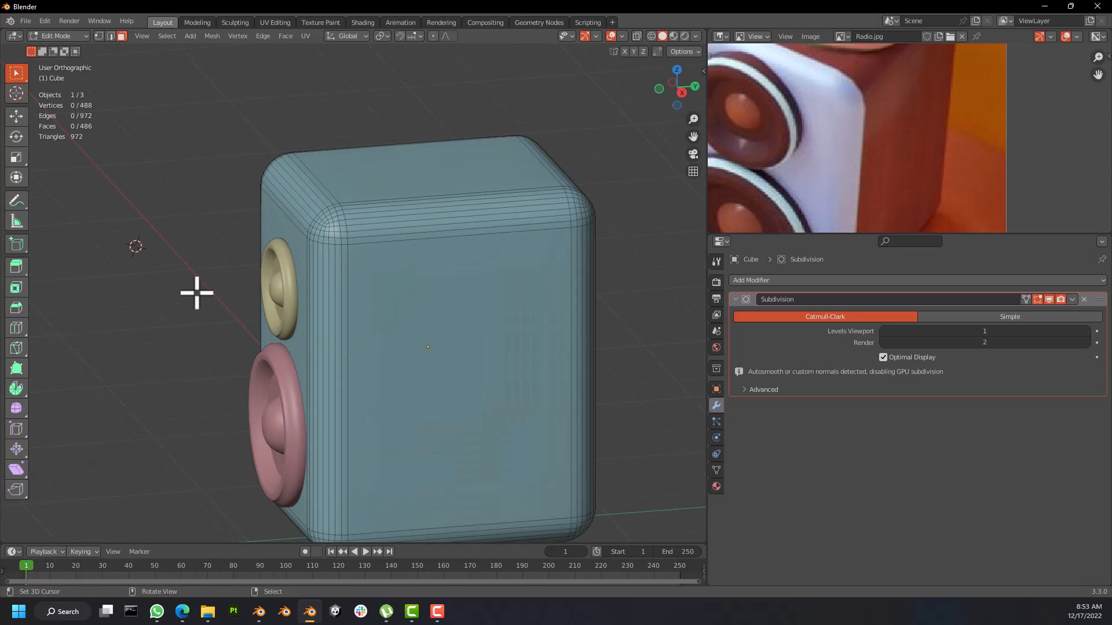
left_click(111, 36)
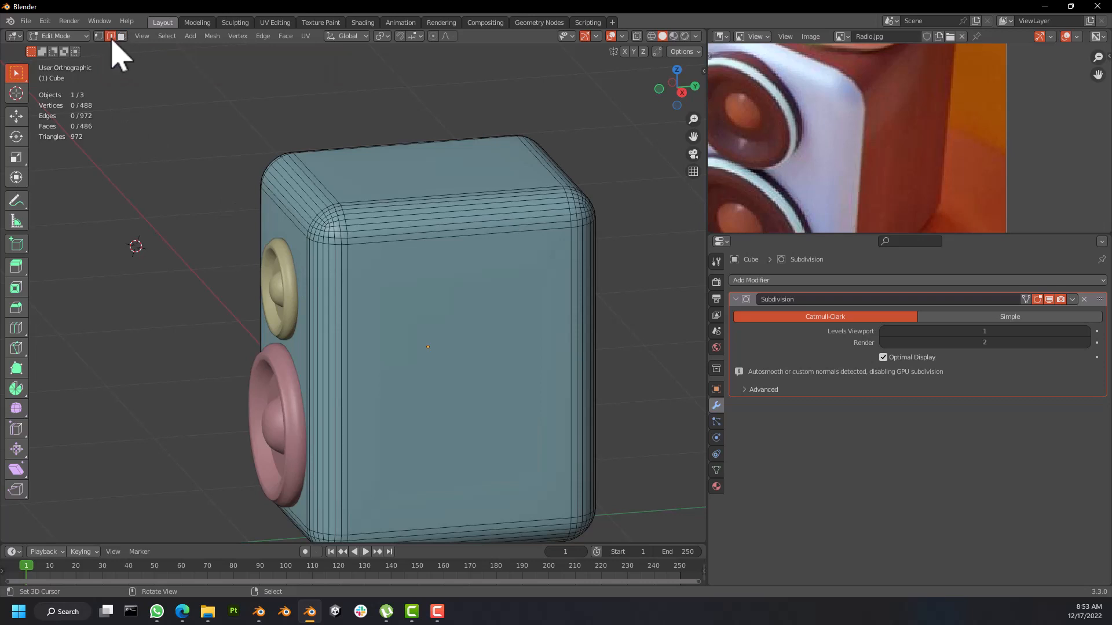
left_click(122, 36)
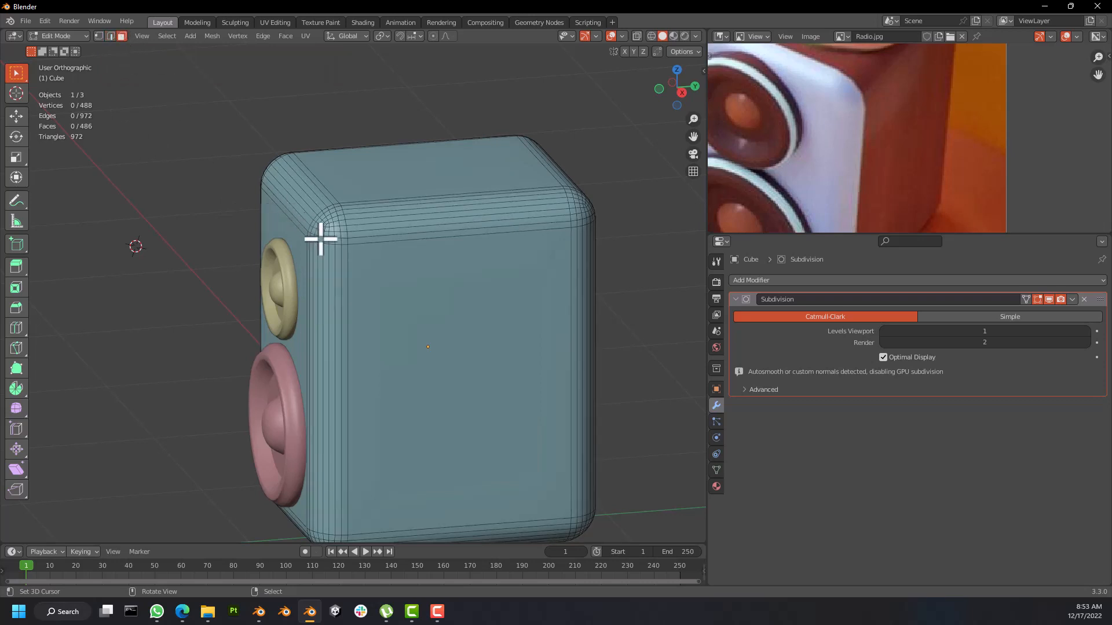
Step: In wireframe shading from the right view, select the speaker box's front faces and front rounded edges through its full width
key("KP_3")
scroll(339, 295, "down", 9)
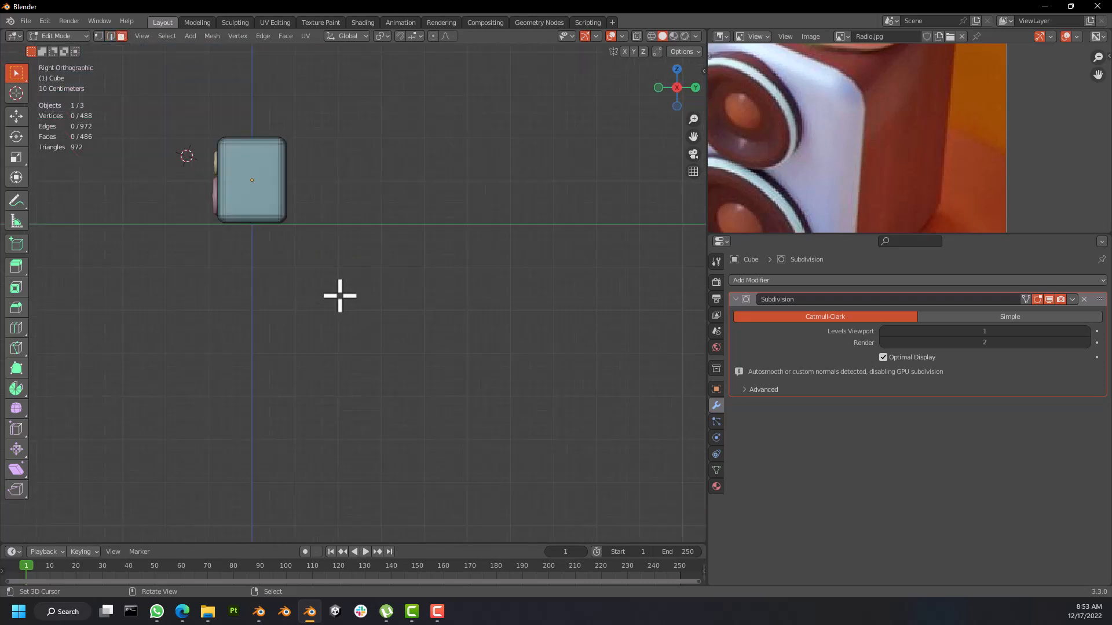
middle_click_drag(263, 229, 335, 264, "shift")
scroll(323, 213, "up", 2)
scroll(313, 193, "up", 3)
middle_click_drag(303, 176, 341, 296, "shift")
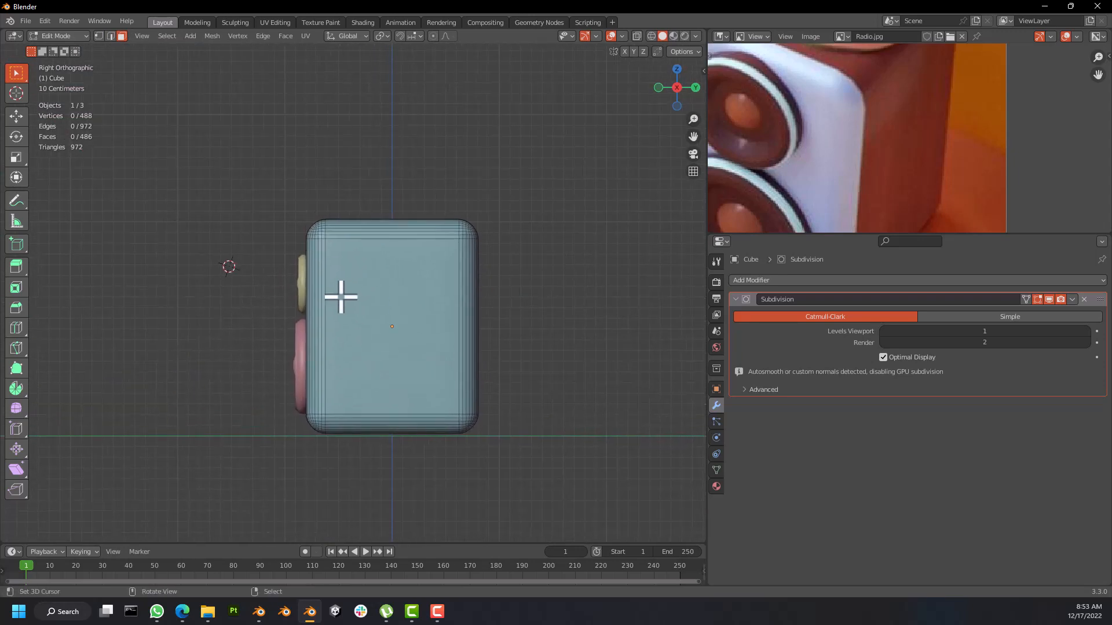
key("z")
left_click(203, 306)
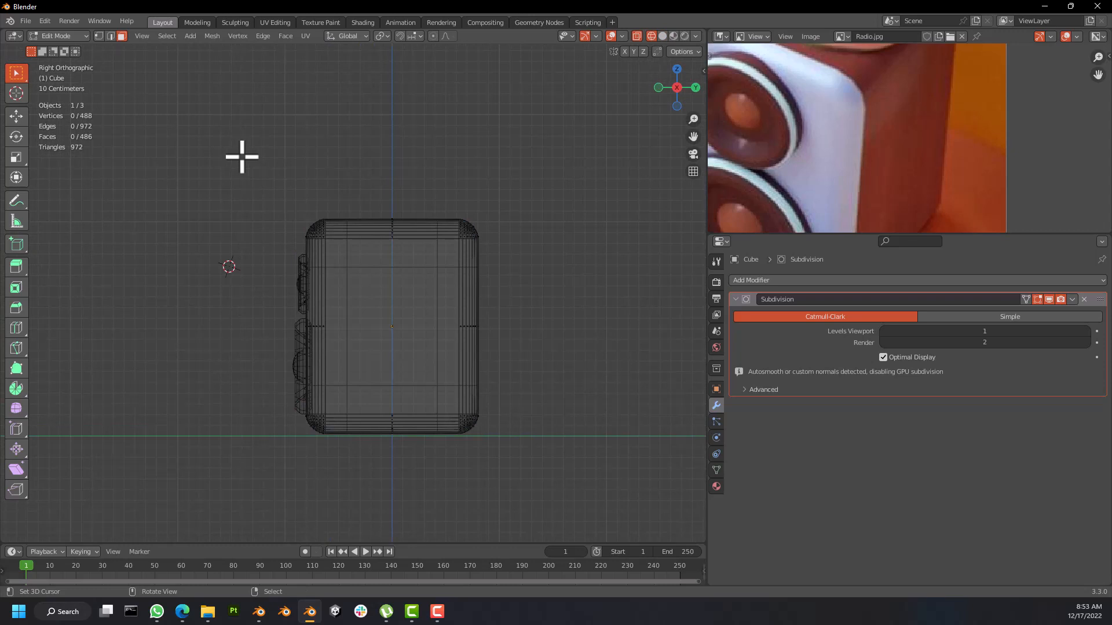
left_click_drag(242, 157, 323, 446)
mouse_move(313, 248)
middle_mouse_down()
mouse_move(392, 280)
mouse_move(302, 264)
middle_mouse_up()
key("KP_3")
Step: Try to select the speaker box's front section from the right view in solid shading
key("z")
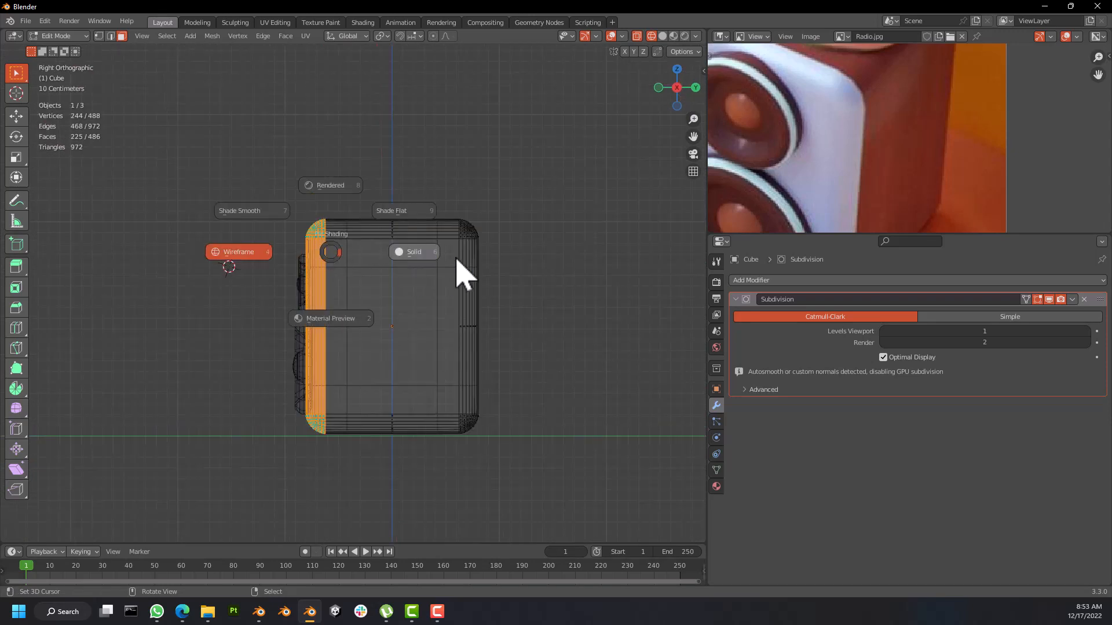
left_click(464, 260)
left_click_drag(189, 144, 458, 461)
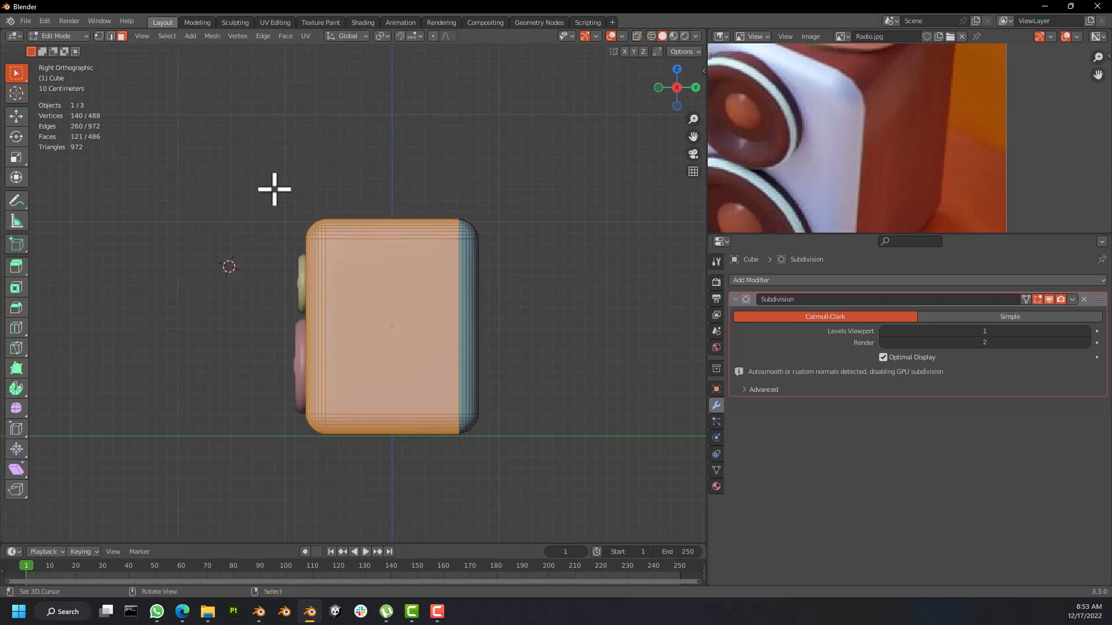
left_click_drag(275, 188, 318, 441)
middle_click_drag(283, 342, 285, 264)
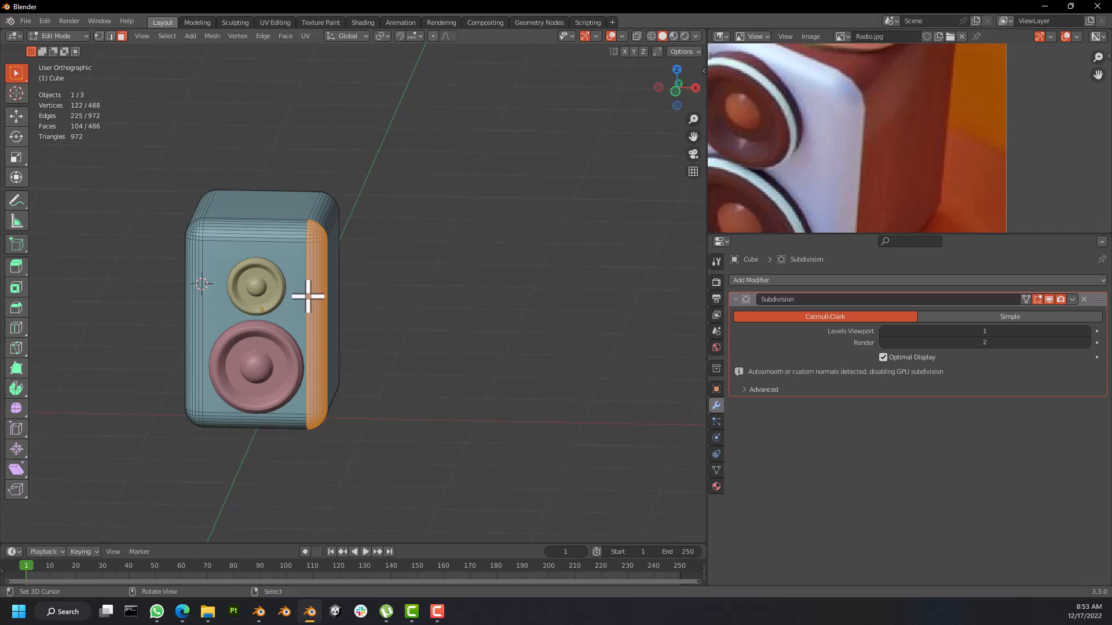
key("KP_3")
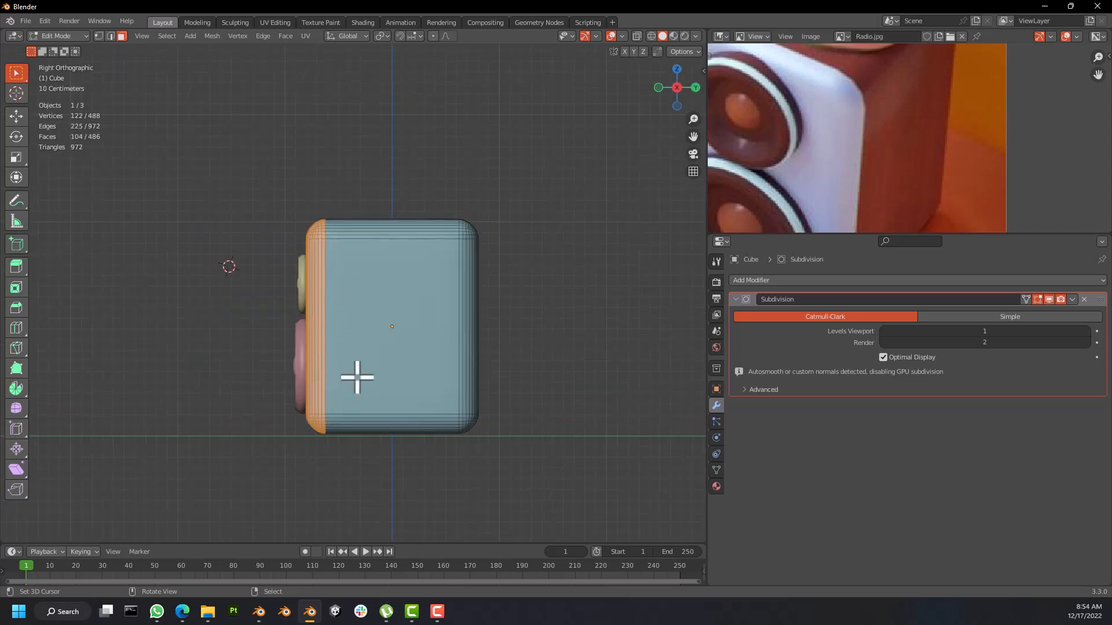
Step: Reselect the whole front section of the speaker box in wireframe from the right view and return to solid shading
key("shift+z")
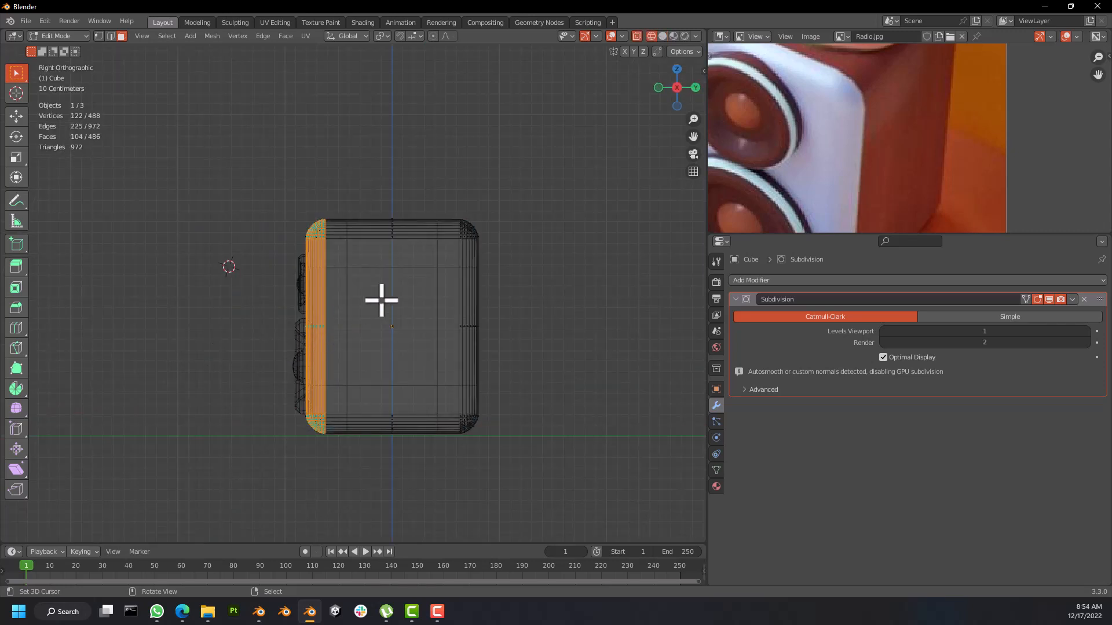
key("z")
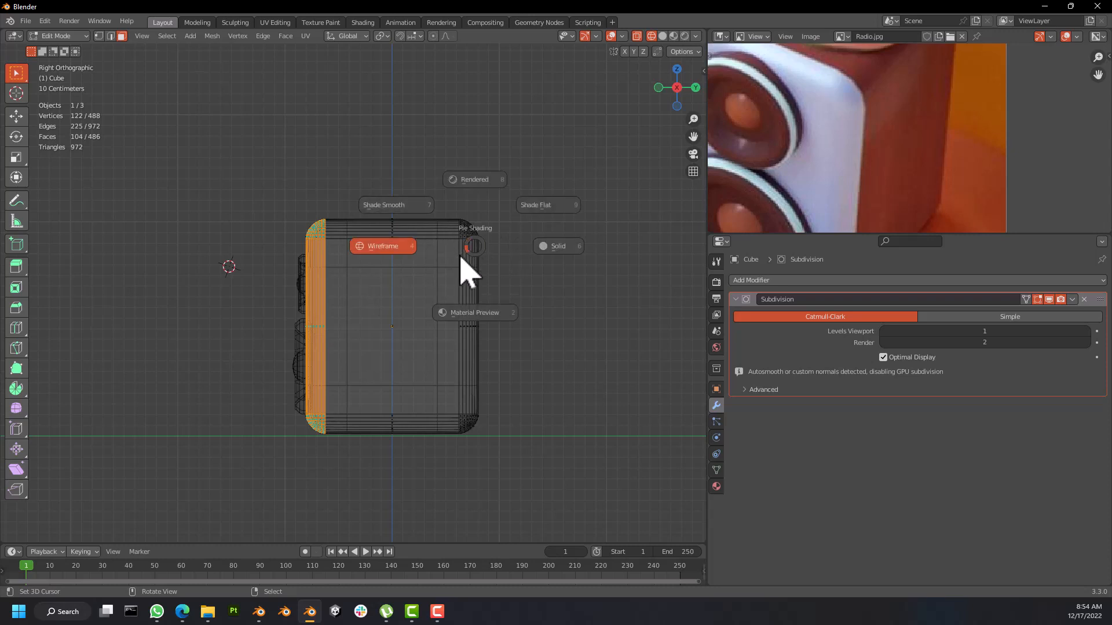
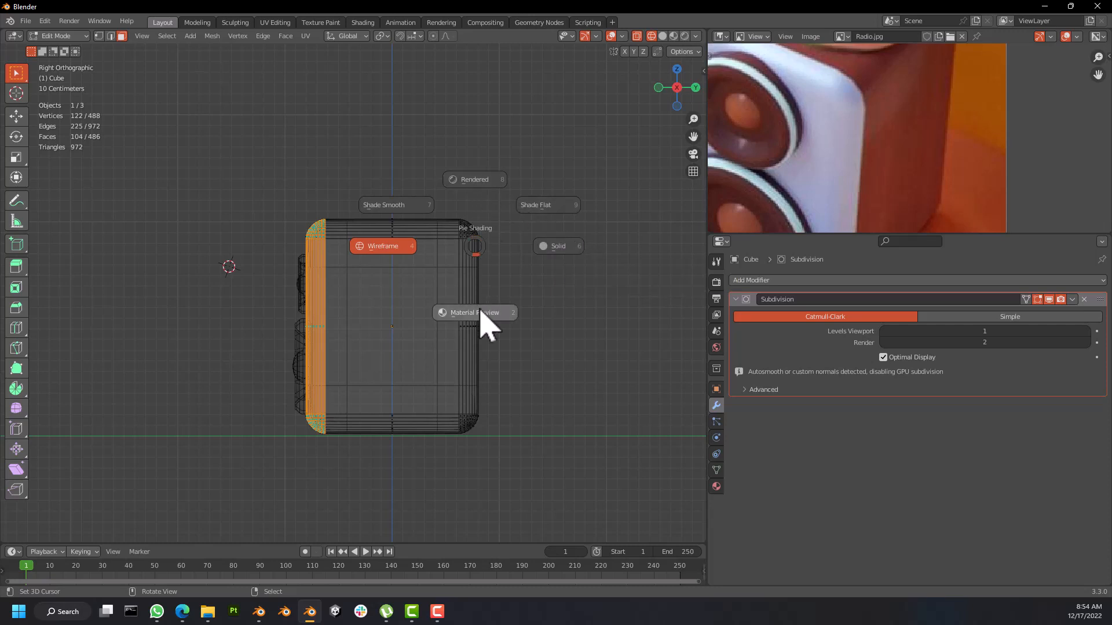
left_click(387, 260)
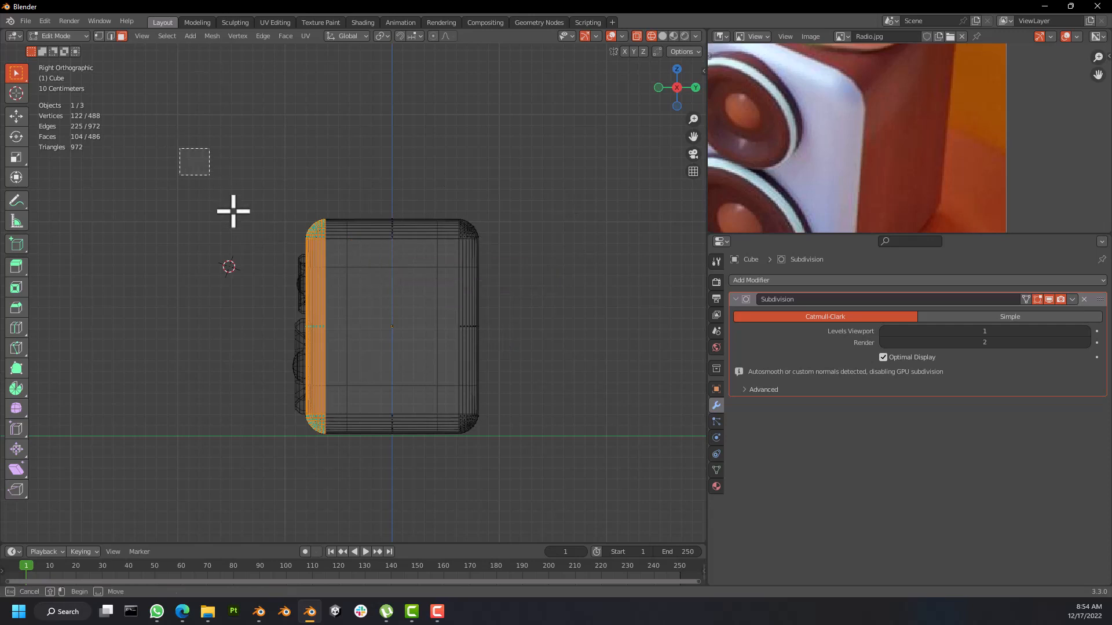
left_click_drag(179, 148, 325, 453)
mouse_move(243, 275)
middle_mouse_down()
mouse_move(402, 293)
mouse_move(377, 287)
mouse_move(479, 281)
mouse_move(298, 259)
mouse_move(385, 273)
mouse_move(377, 303)
mouse_move(441, 318)
mouse_move(330, 278)
mouse_move(357, 301)
mouse_move(366, 294)
middle_mouse_up()
key("shift+z")
scroll(316, 261, "up", 4)
scroll(317, 261, "down", 4)
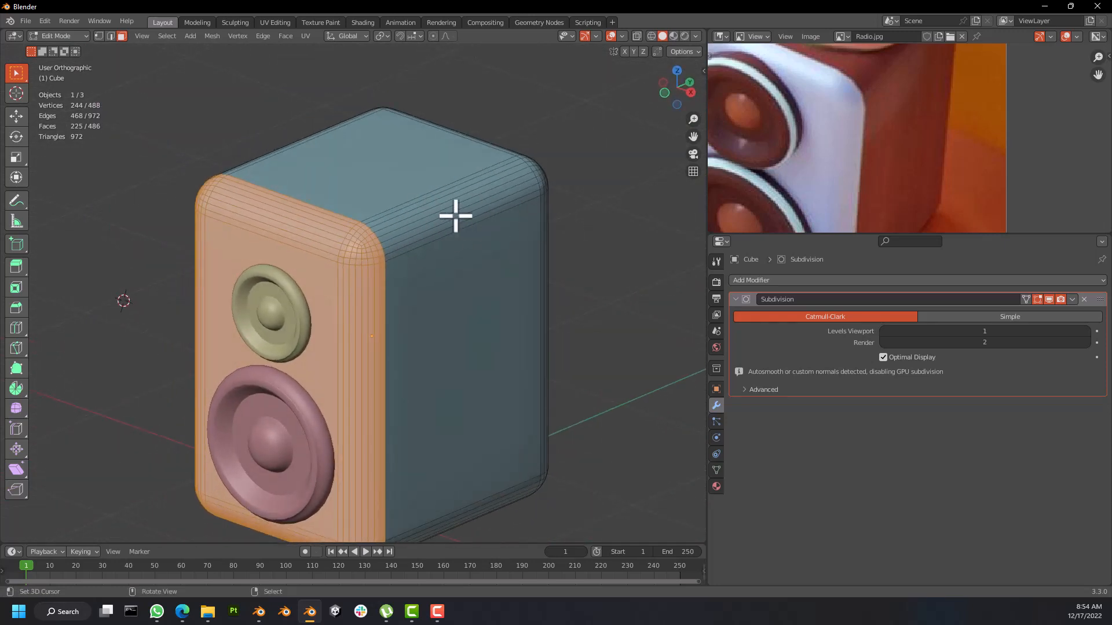
Step: Check the Separate options for the selected front faces against the wider reference image, and undo an attempted inset of those faces
key("p")
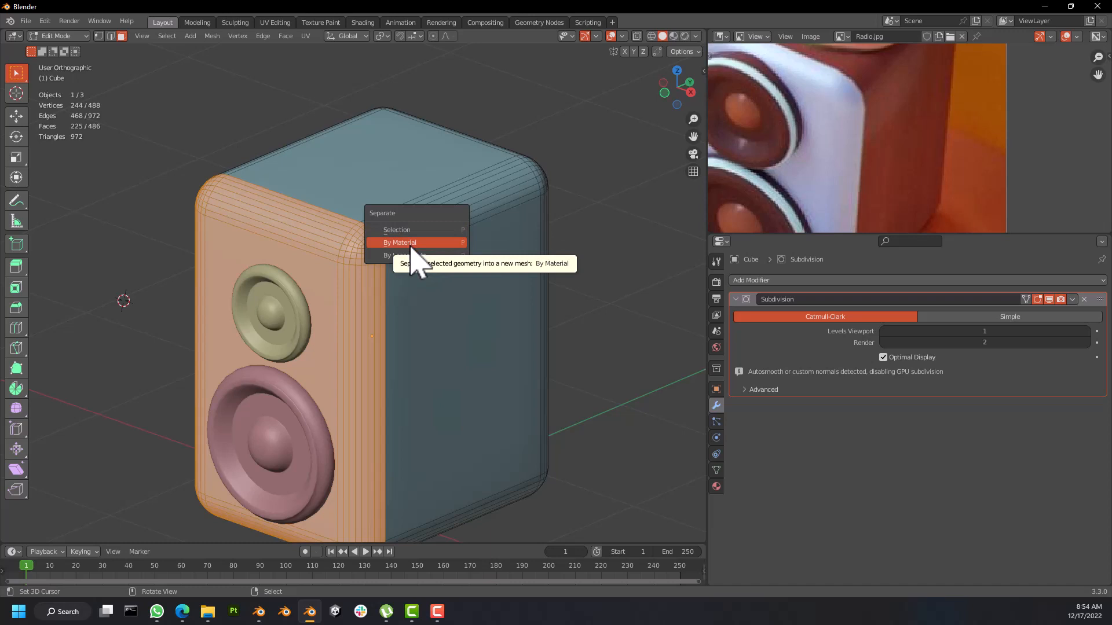
scroll(894, 147, "down", 4)
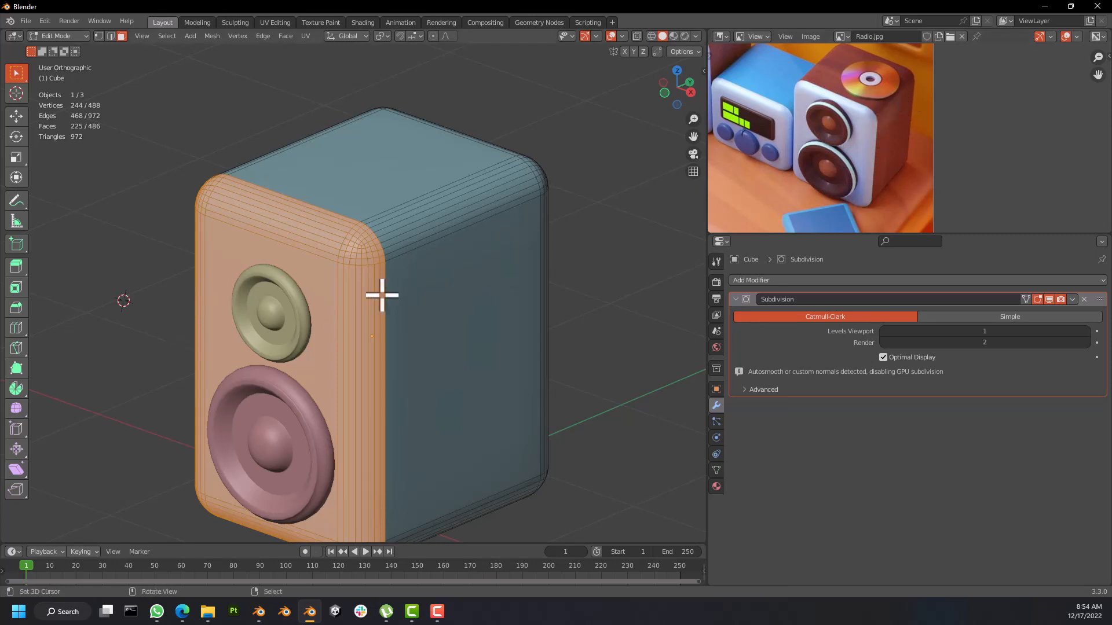
key("p")
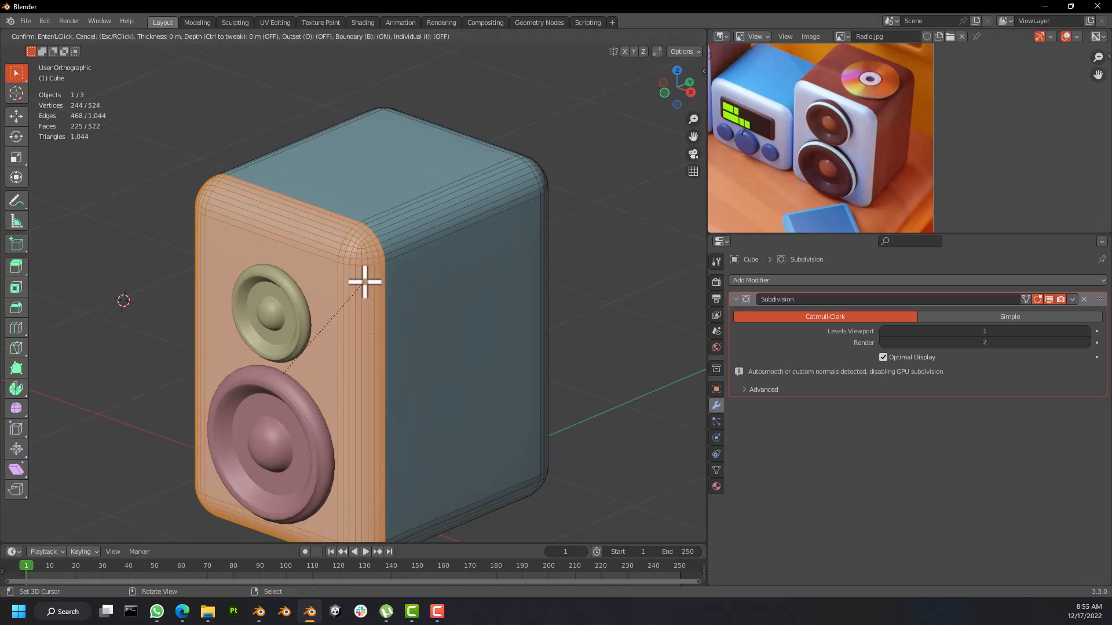
key("ctrl+z")
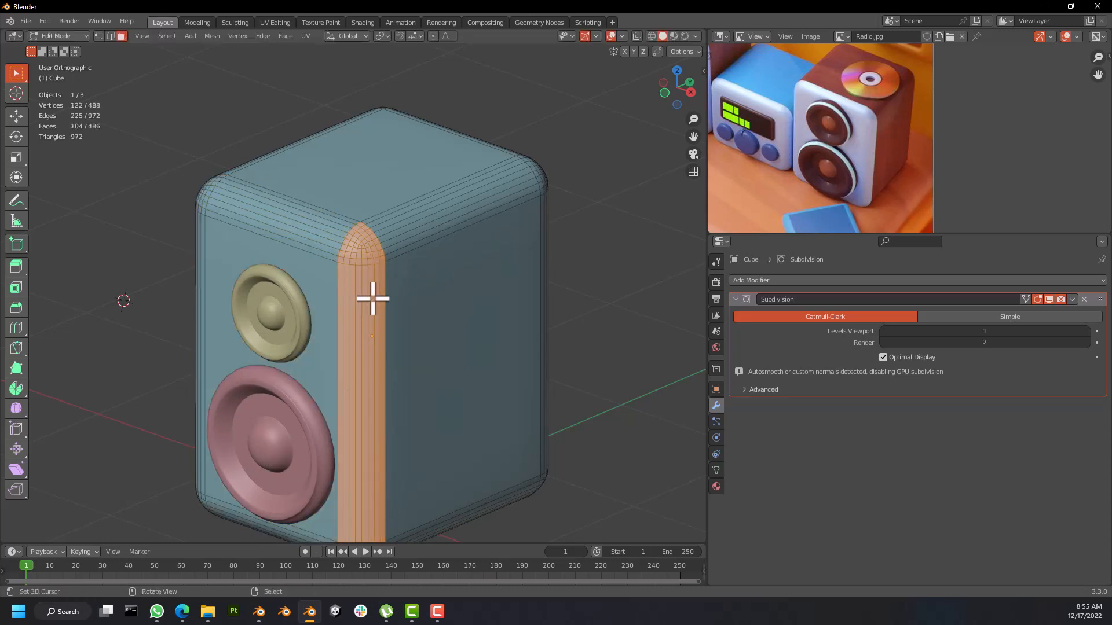
Step: Separate the selected front faces of the speaker body into their own object and return to Object Mode
key("ctrl+shift+z")
key("p")
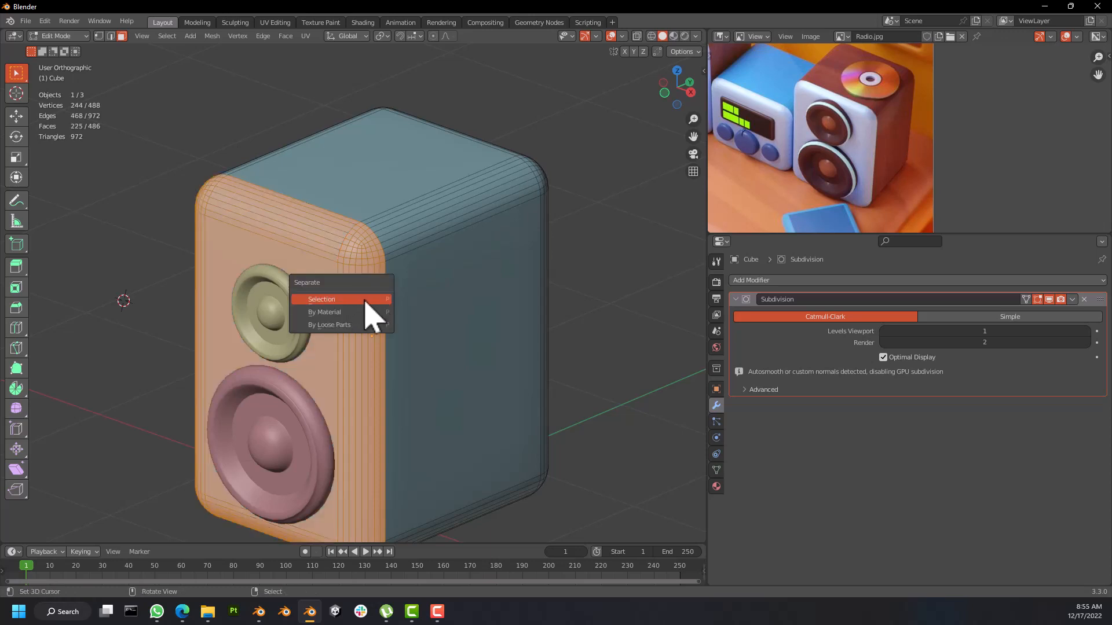
left_click(347, 299)
key("Tab")
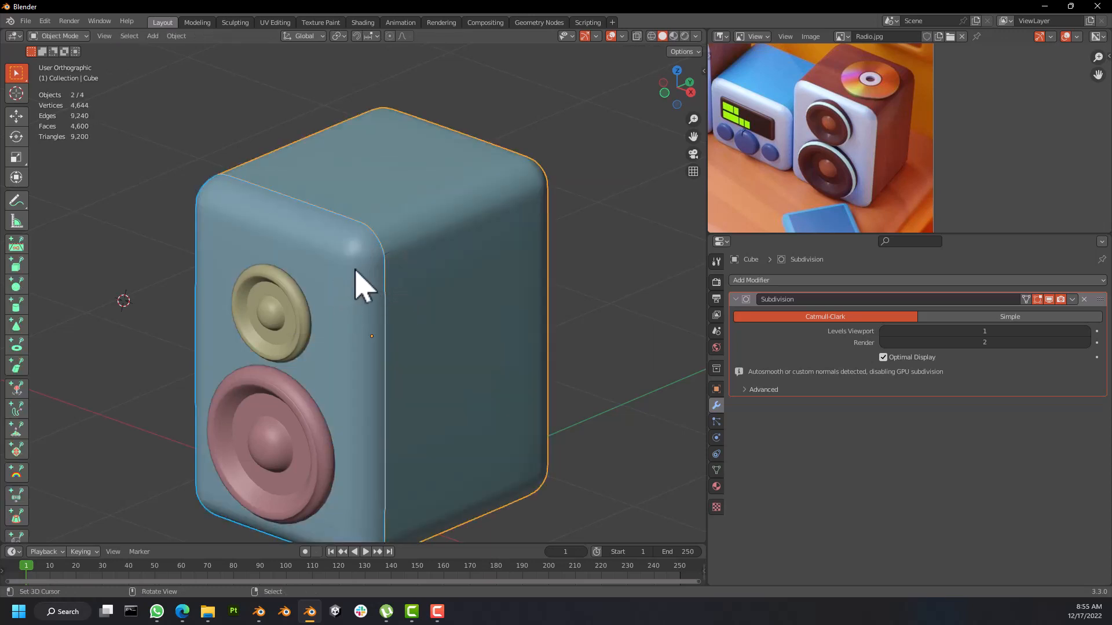
Step: Try moving the separated front panel away from the speaker body
right_click(355, 278)
right_click(422, 230)
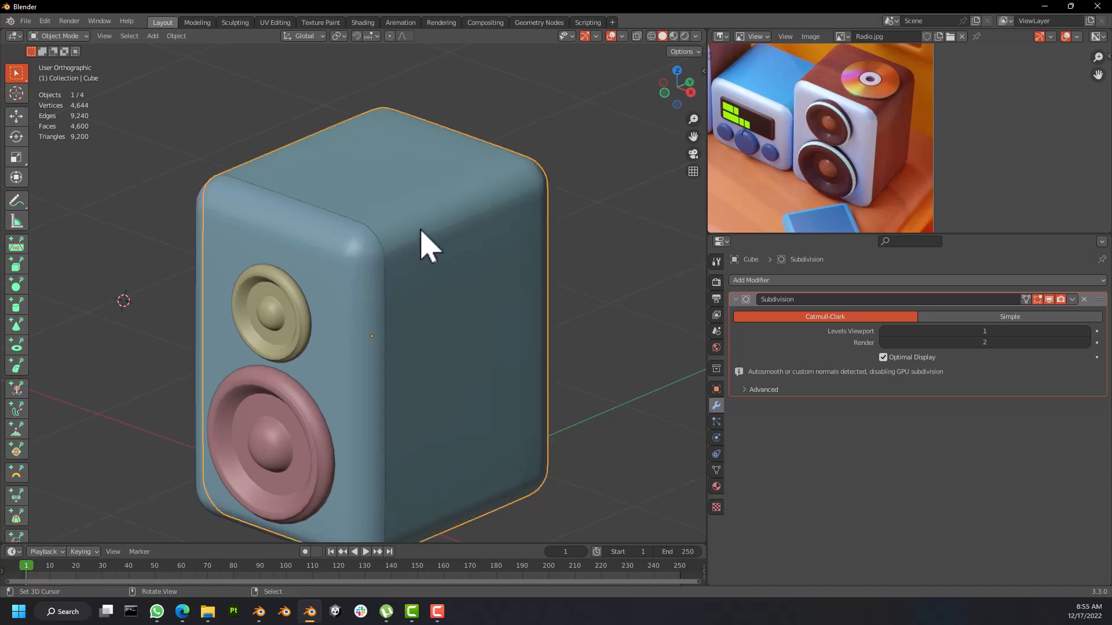
right_click(345, 260)
middle_click_drag(414, 229, 383, 246)
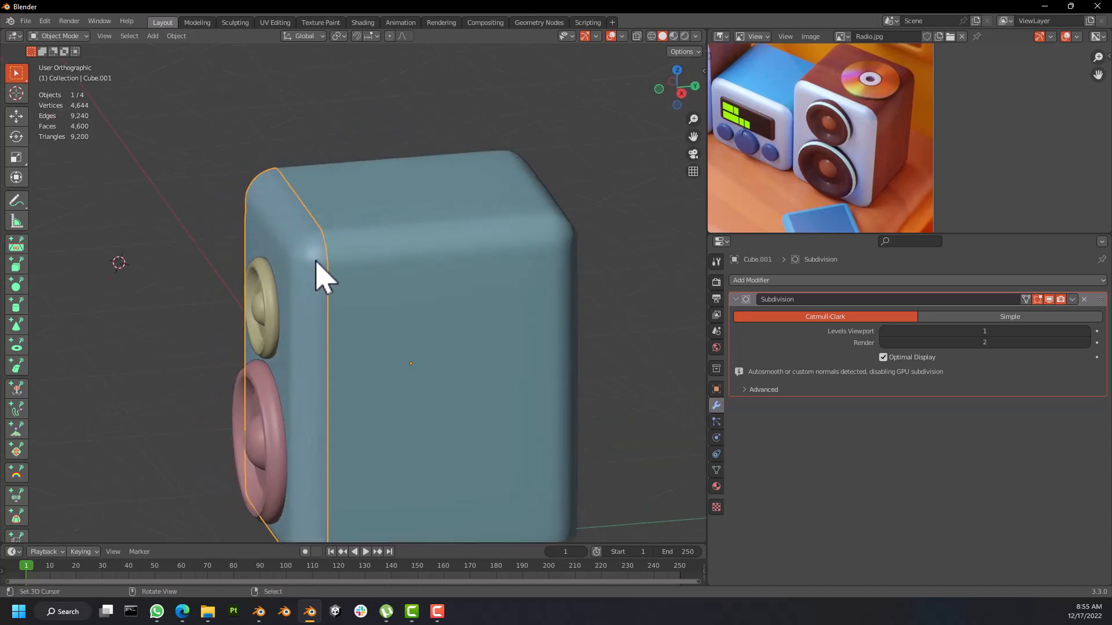
key("g")
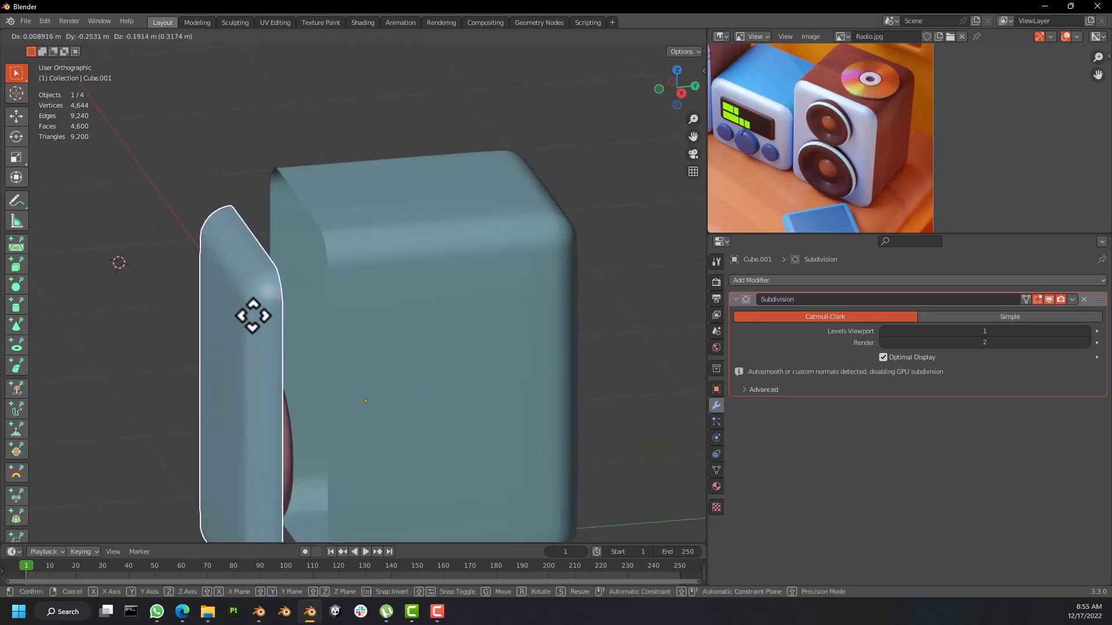
left_click(307, 295)
middle_click_drag(309, 294, 499, 311)
left_click(415, 238)
Step: Examine the radio between the two speakers in the reference image, including its display and knobs
scroll(470, 246, "down", 3)
scroll(508, 295, "down", 4)
scroll(880, 143, "down", 3)
middle_click_drag(860, 129, 897, 154)
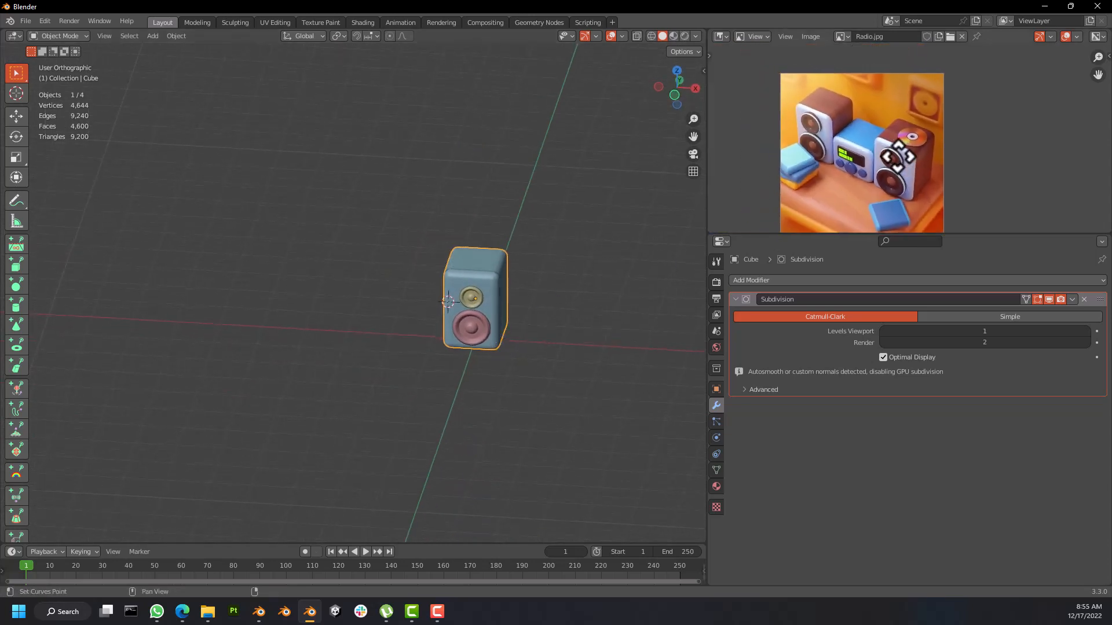
scroll(877, 158, "up", 3)
scroll(863, 171, "down", 3)
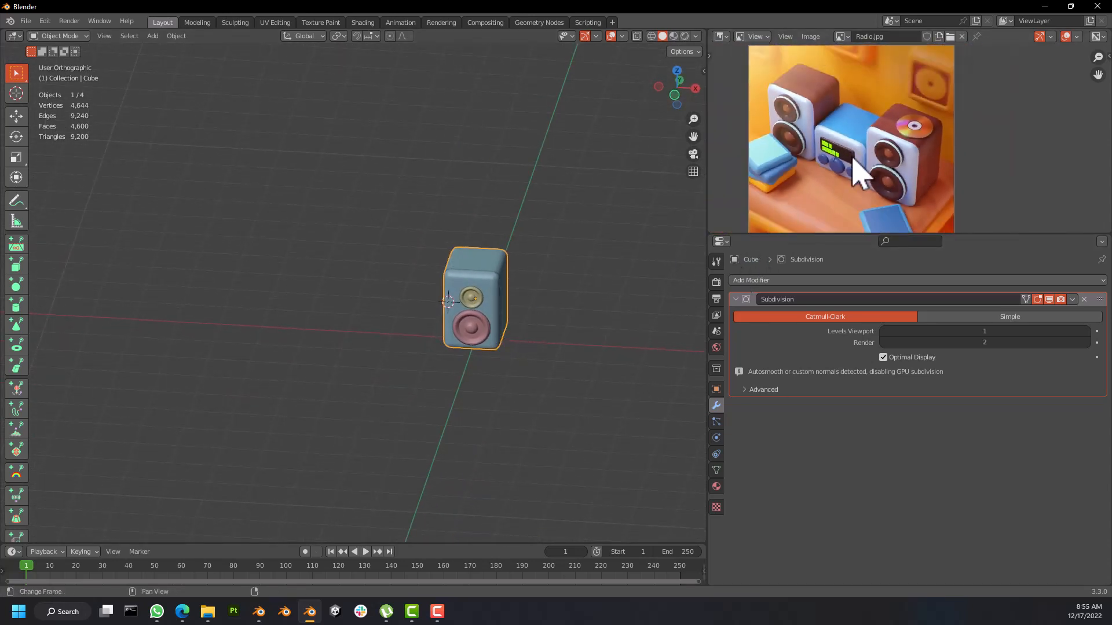
scroll(844, 173, "up", 3)
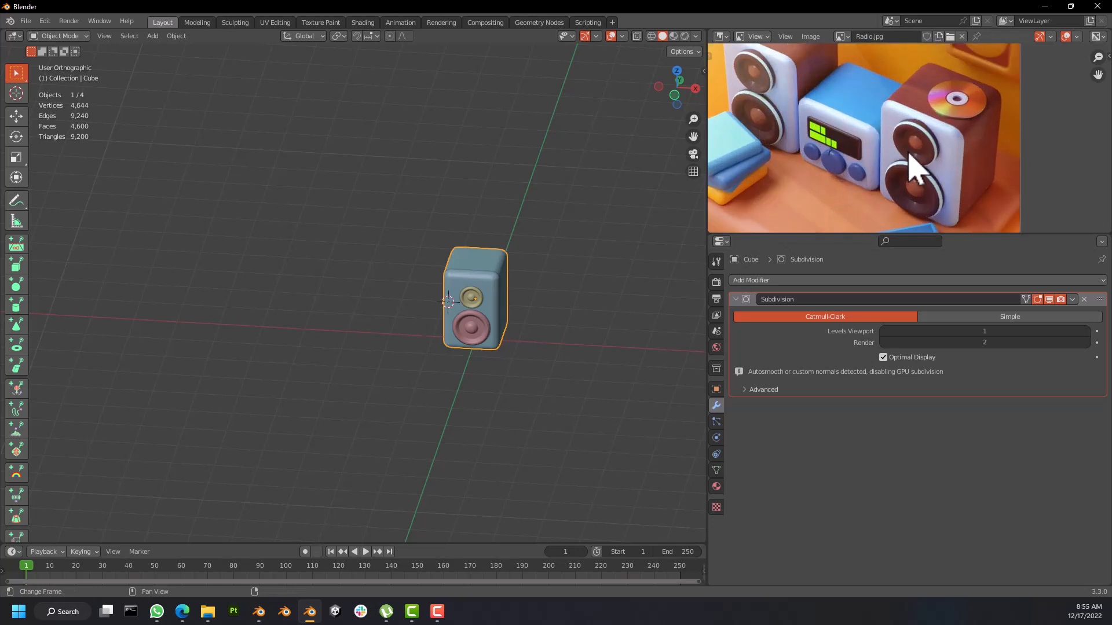
scroll(844, 171, "up", 3)
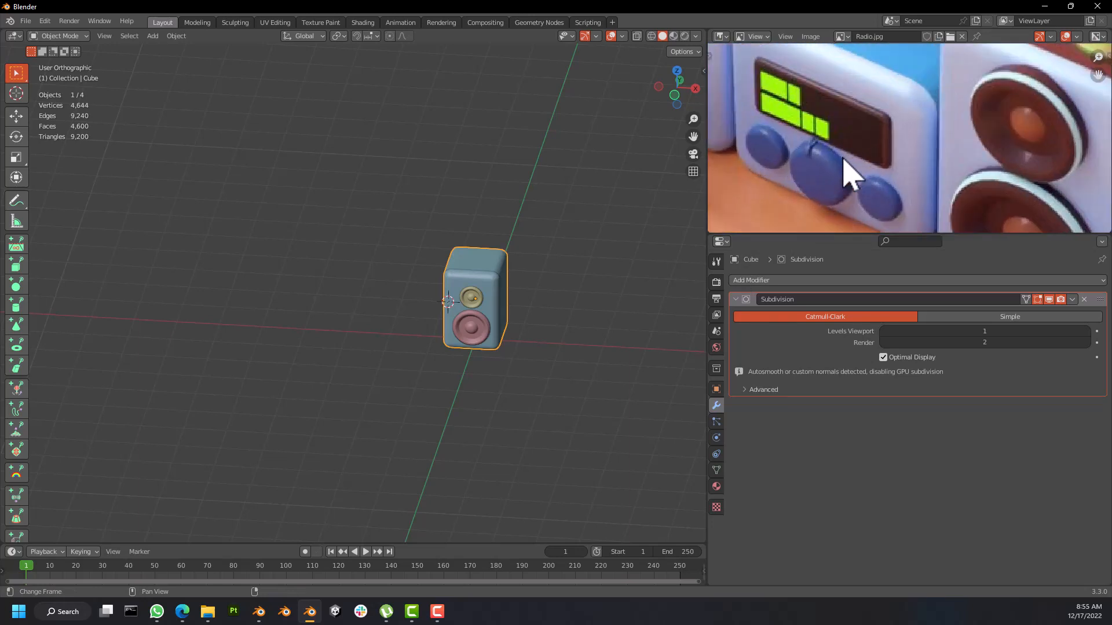
scroll(862, 165, "down", 3)
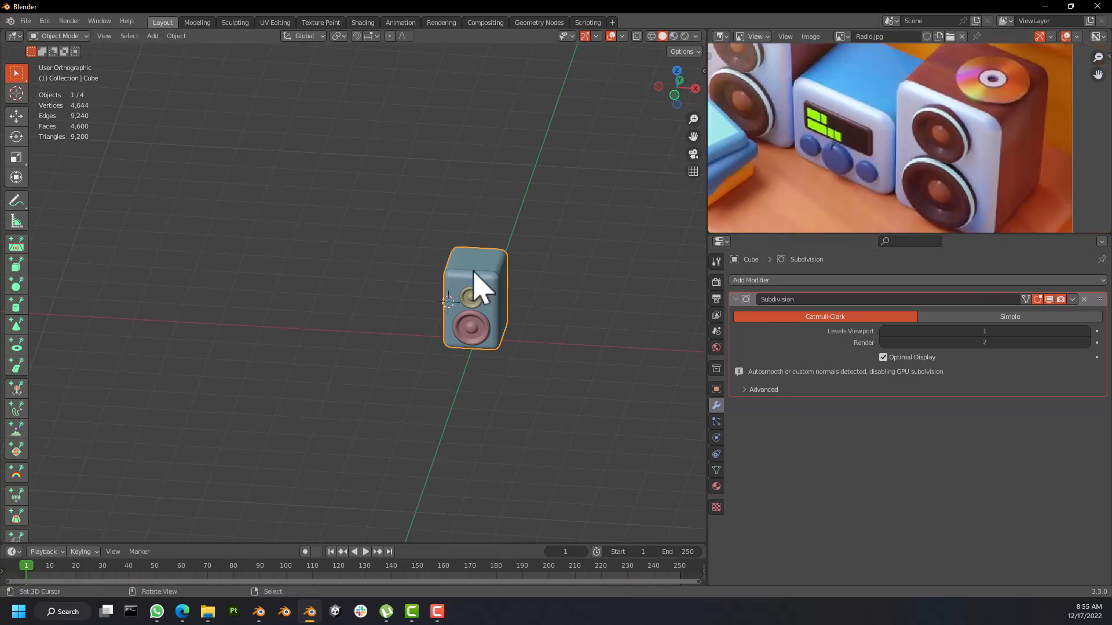
Step: Duplicate all four speaker parts and place the copy about 2.78 m away along the negative local X axis
left_click_drag(411, 223, 557, 396)
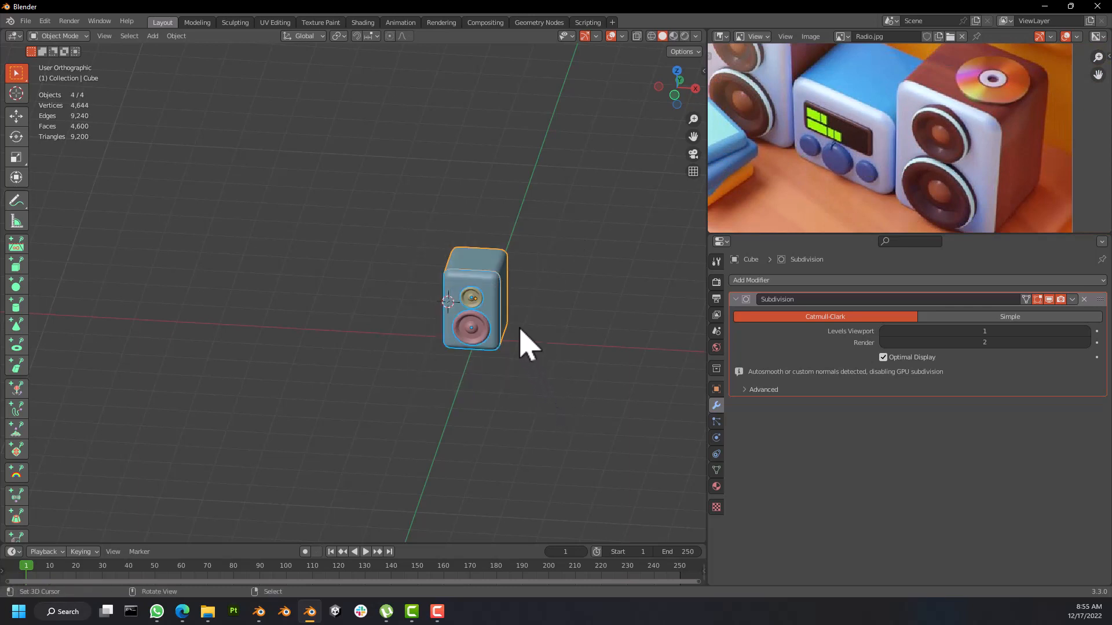
key("KP_1")
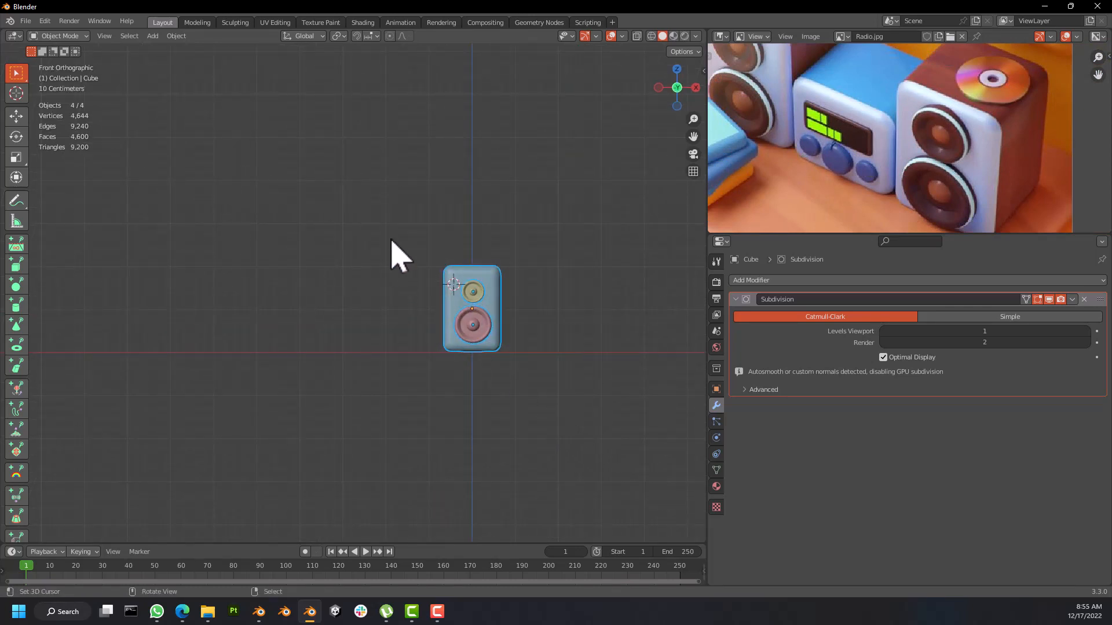
left_click_drag(391, 243, 588, 451)
middle_click_drag(533, 310, 517, 334)
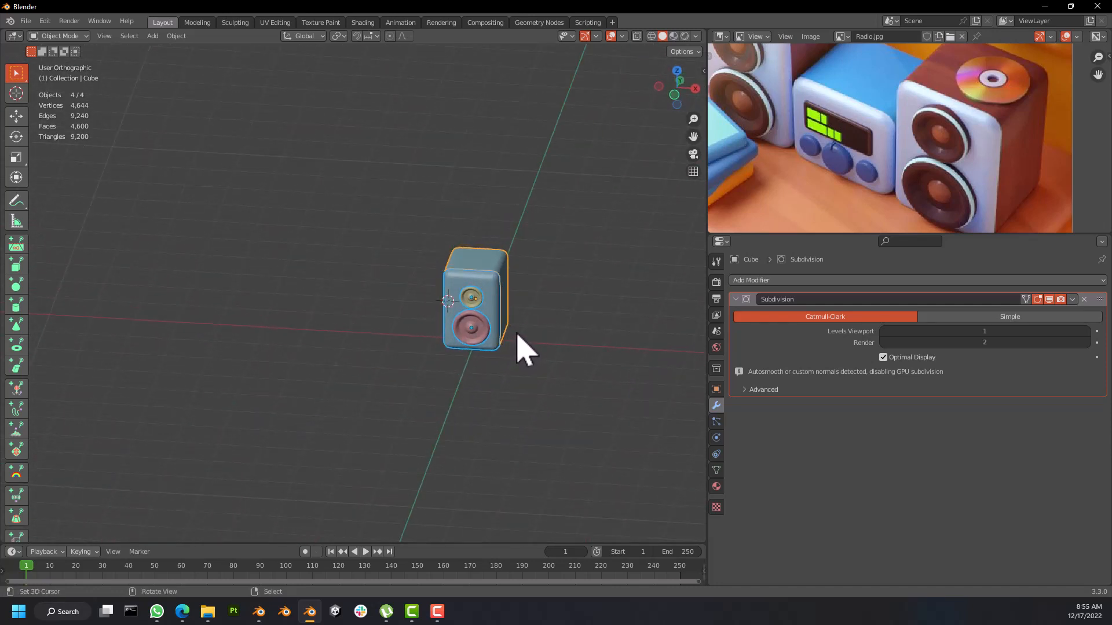
key("KP_1")
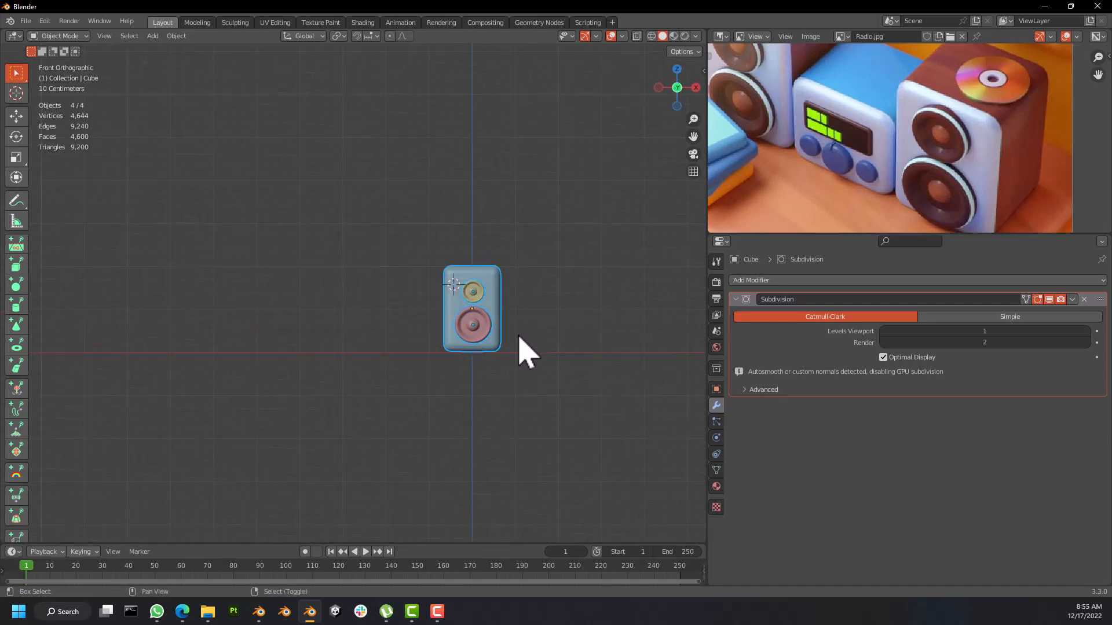
key("shift+d")
key("x")
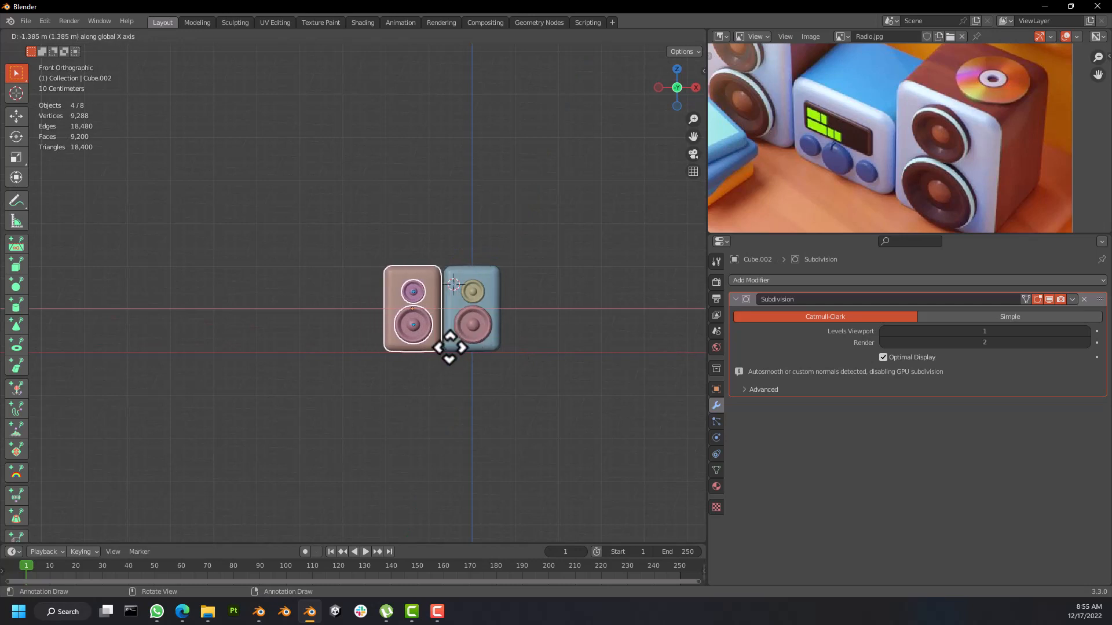
key("x")
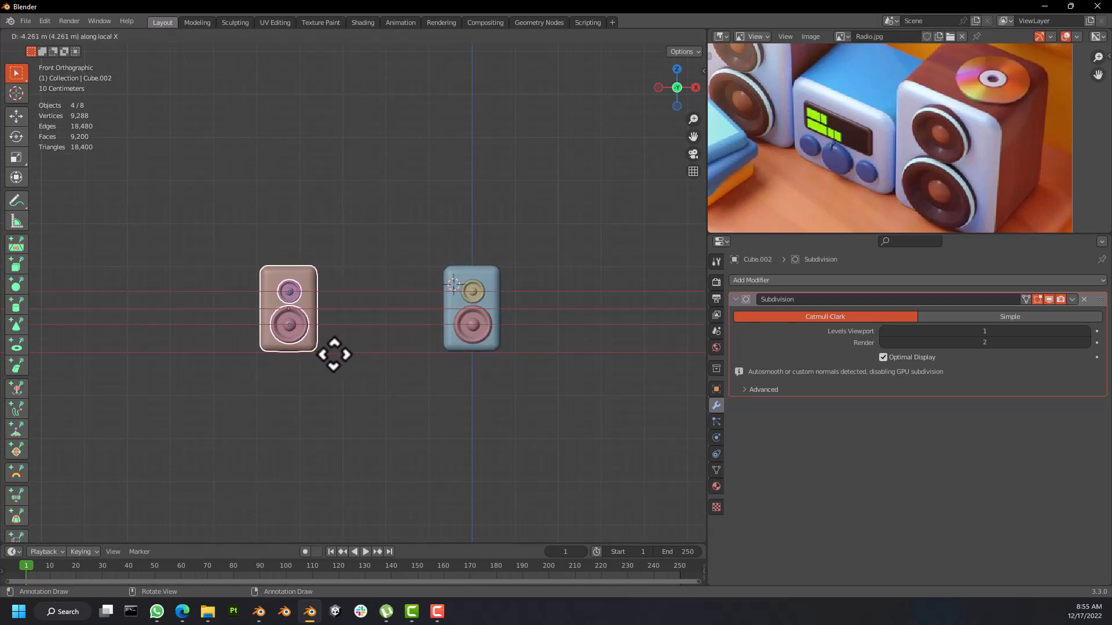
left_click(398, 375)
middle_click_drag(398, 374, 444, 370)
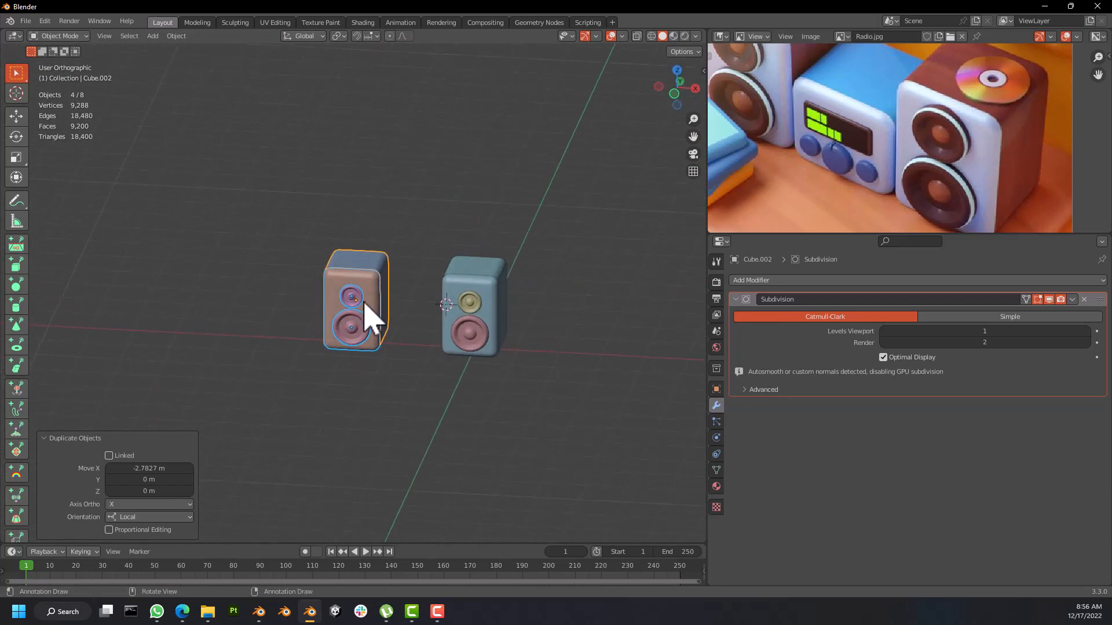
Step: Move both speakers together about 1.36 m along the global X axis so they sit around the world origin
middle_click_drag(510, 360, 522, 370)
left_click_drag(266, 213, 552, 408)
middle_click_drag(543, 375, 509, 380)
key("KP_7")
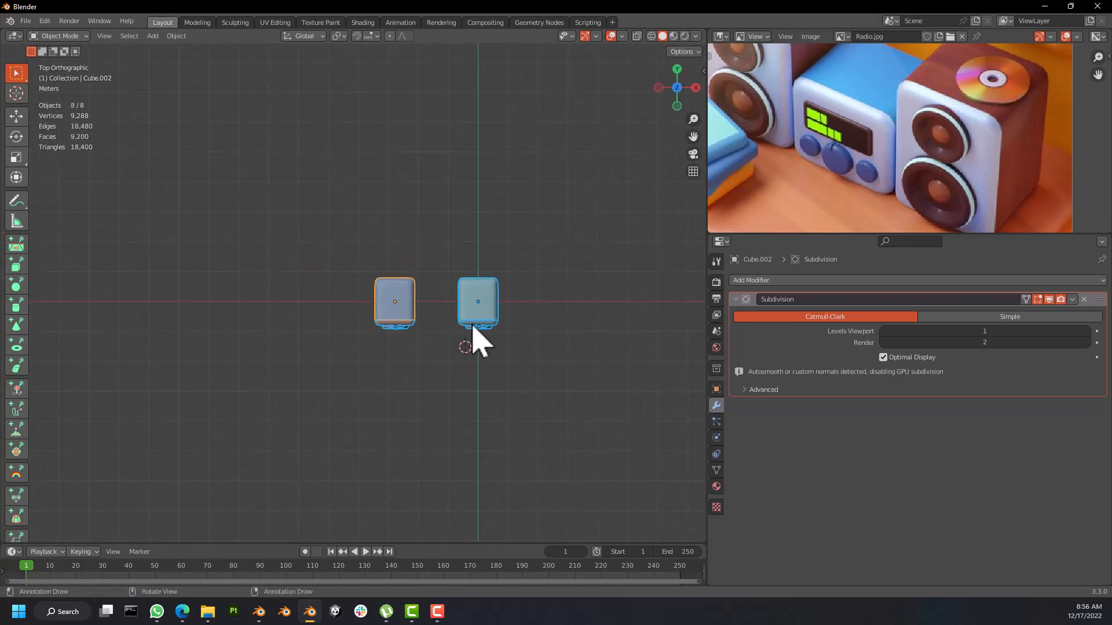
key("g")
key("x")
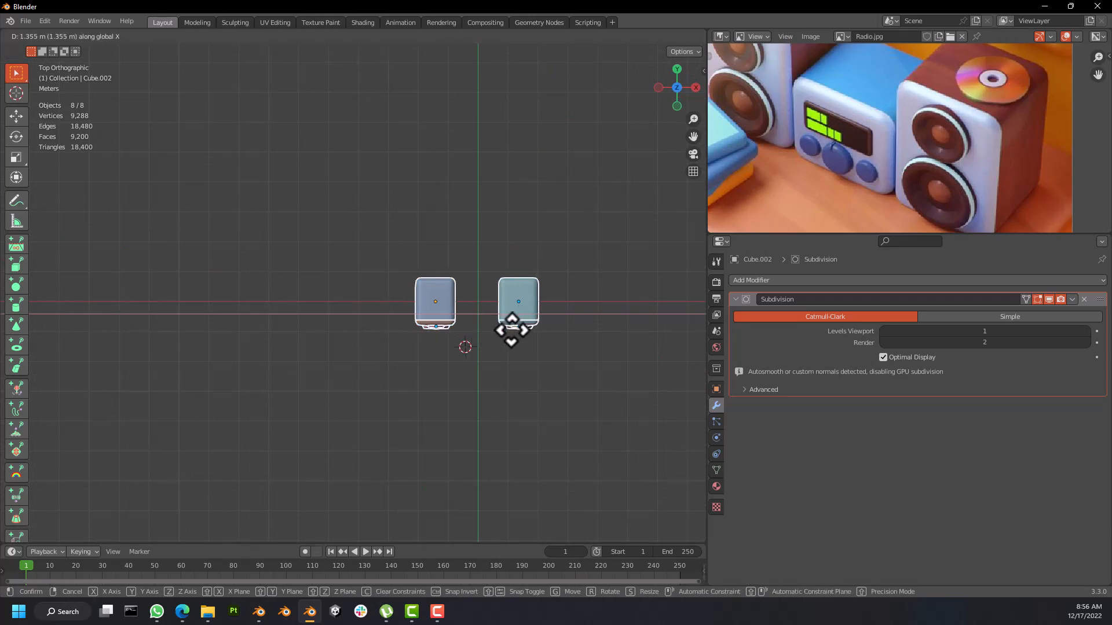
left_click(511, 330)
middle_click_drag(491, 293, 467, 332)
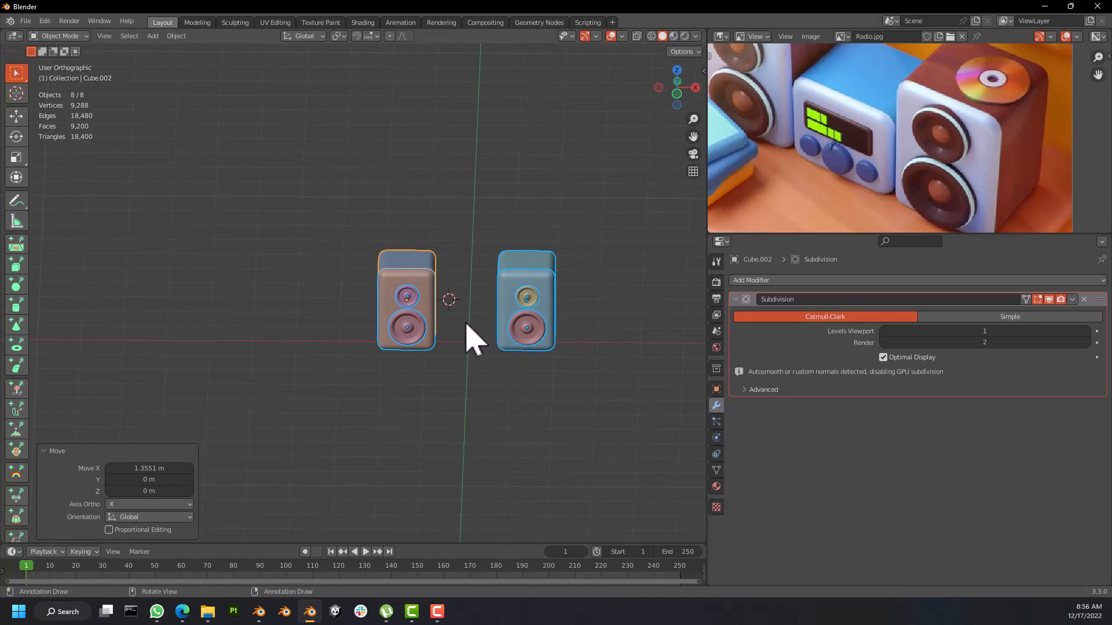
Step: Reset the 3D cursor to the world origin
scroll(452, 302, "up", 3)
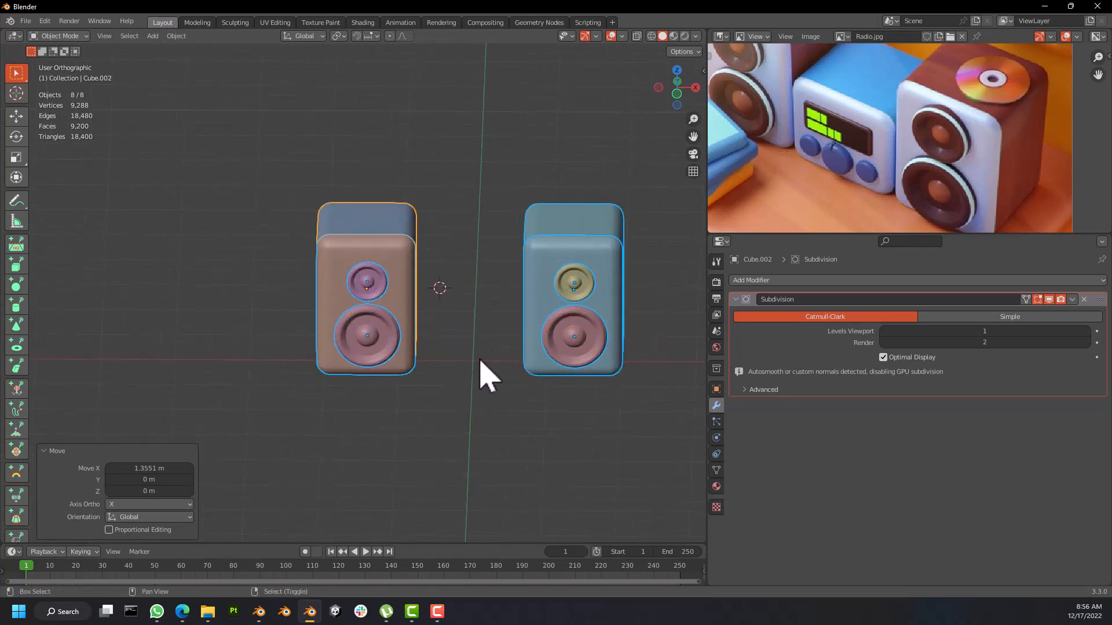
key("shift+c")
middle_click_drag(362, 377, 386, 375)
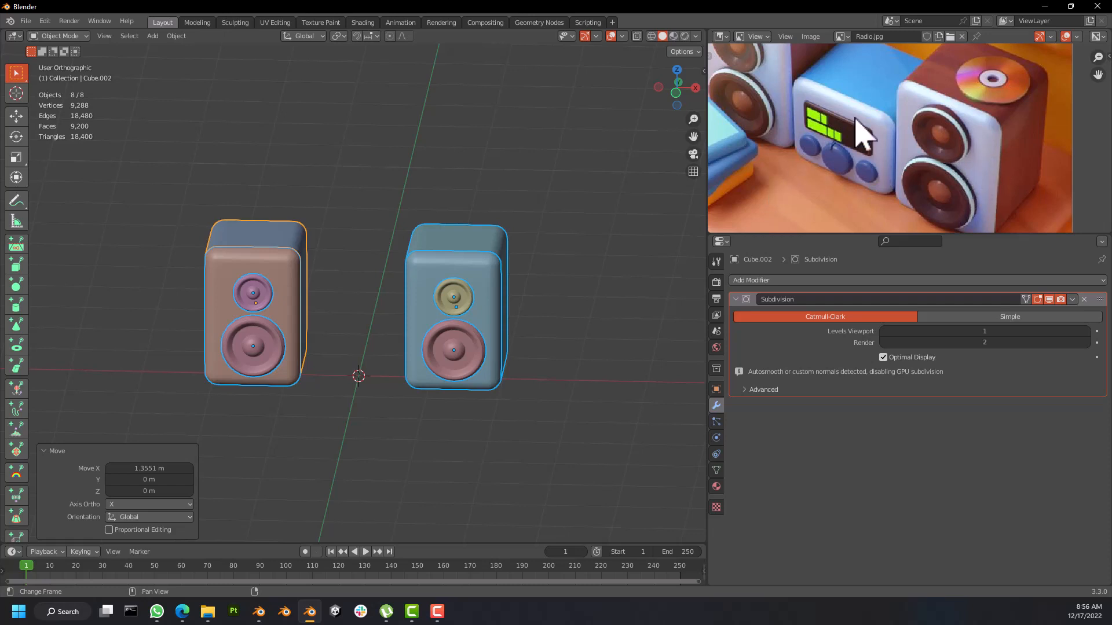
Step: Select the body and front panel of the original blue speaker, leaving out its cones
middle_click_drag(528, 258, 489, 290)
left_click(490, 289)
left_click(498, 258, "shift")
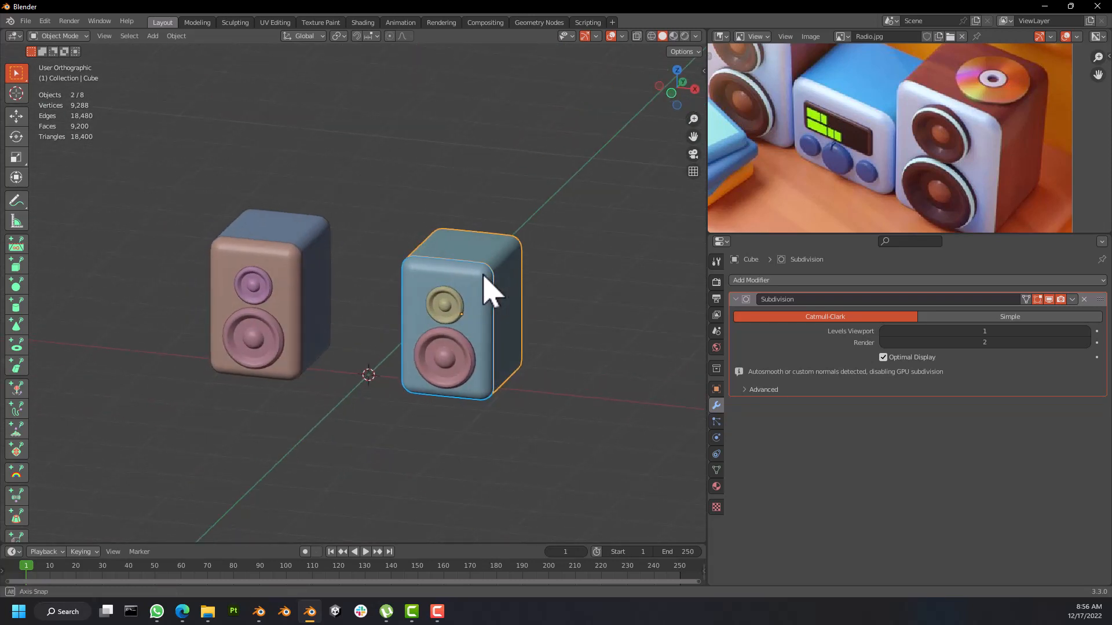
key("KP_1")
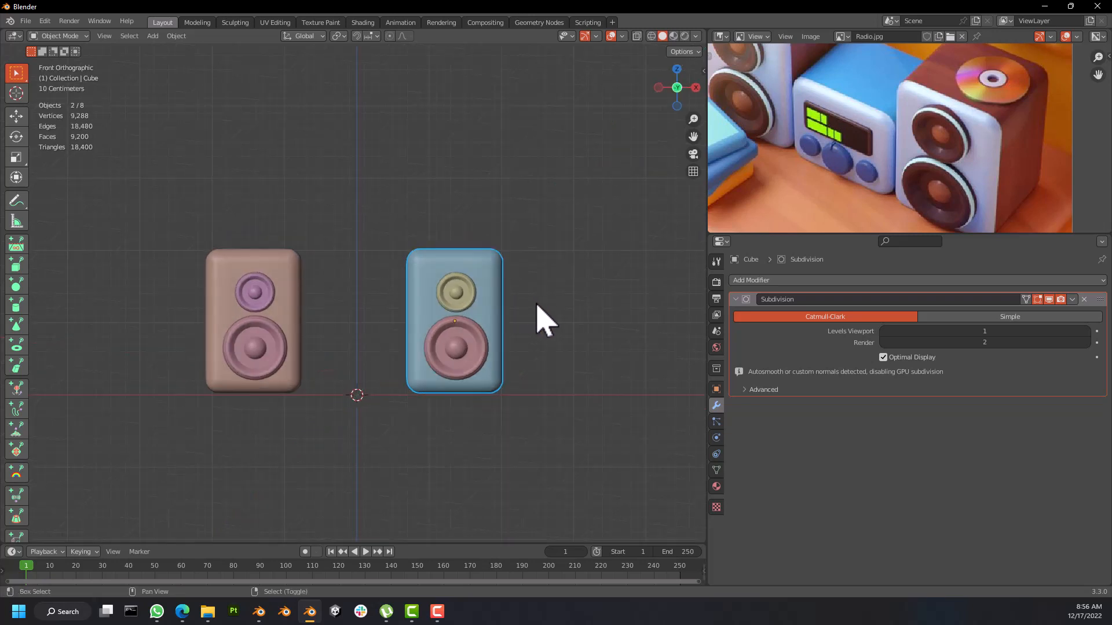
key("shift+d")
key("x")
key("Escape")
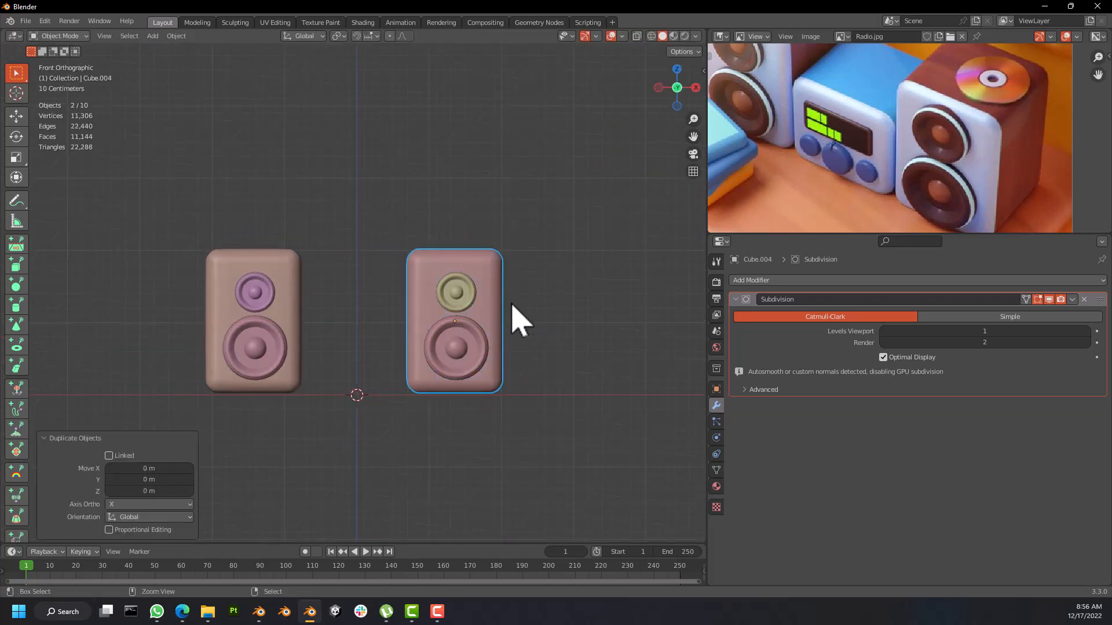
key("ctrl+z")
Step: Duplicate the selected body and front panel about 1.42 m along negative global X, between the two speakers
middle_click_drag(495, 269, 492, 322)
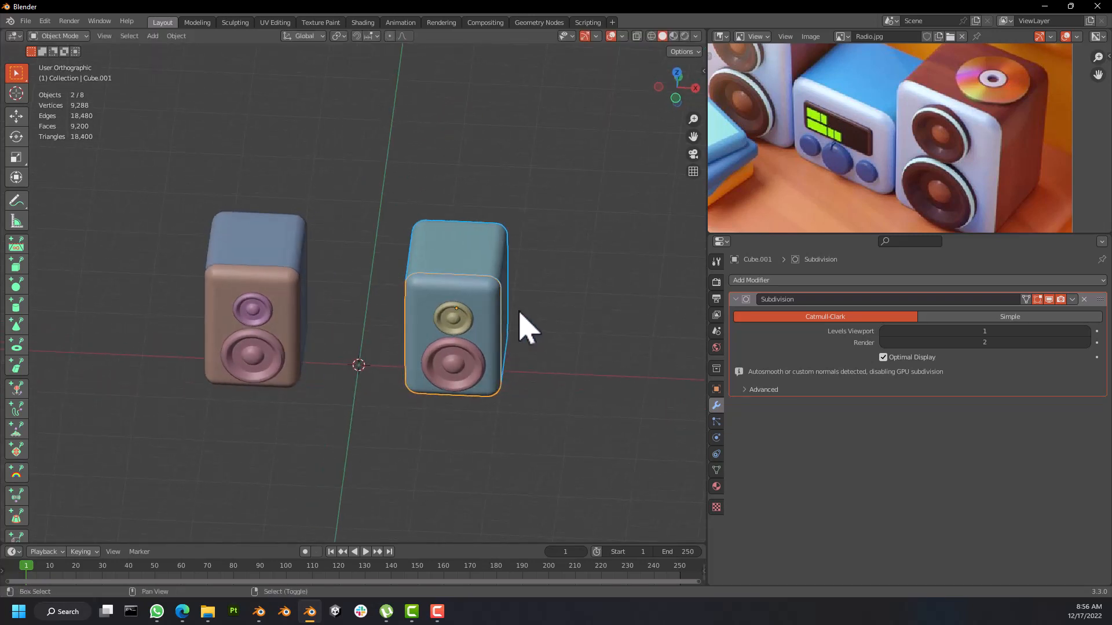
key("shift+d")
key("x")
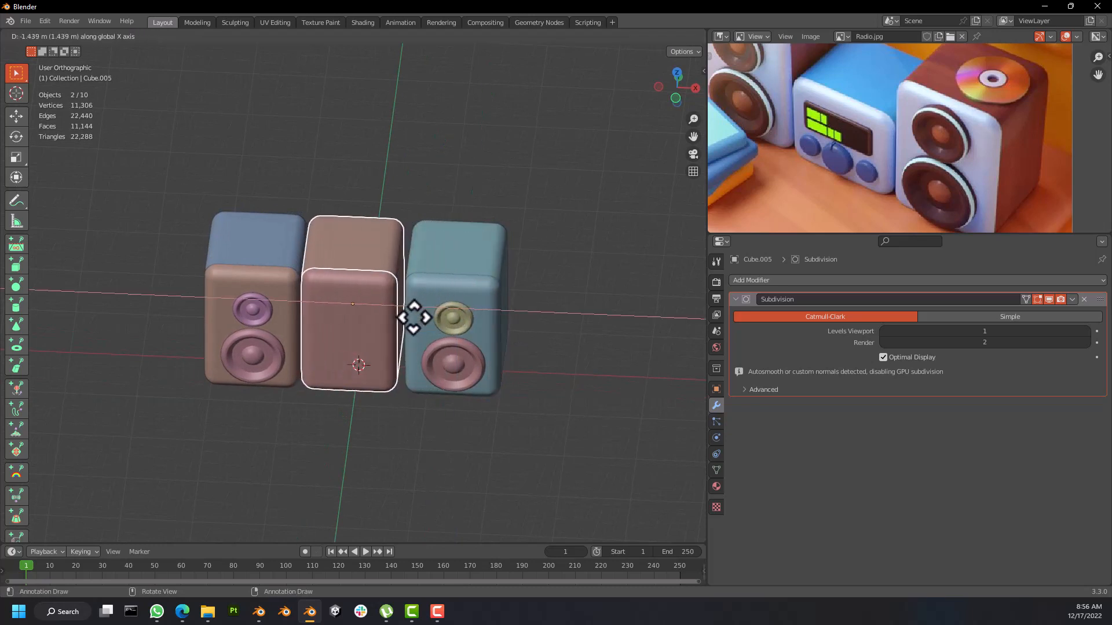
left_click(415, 318)
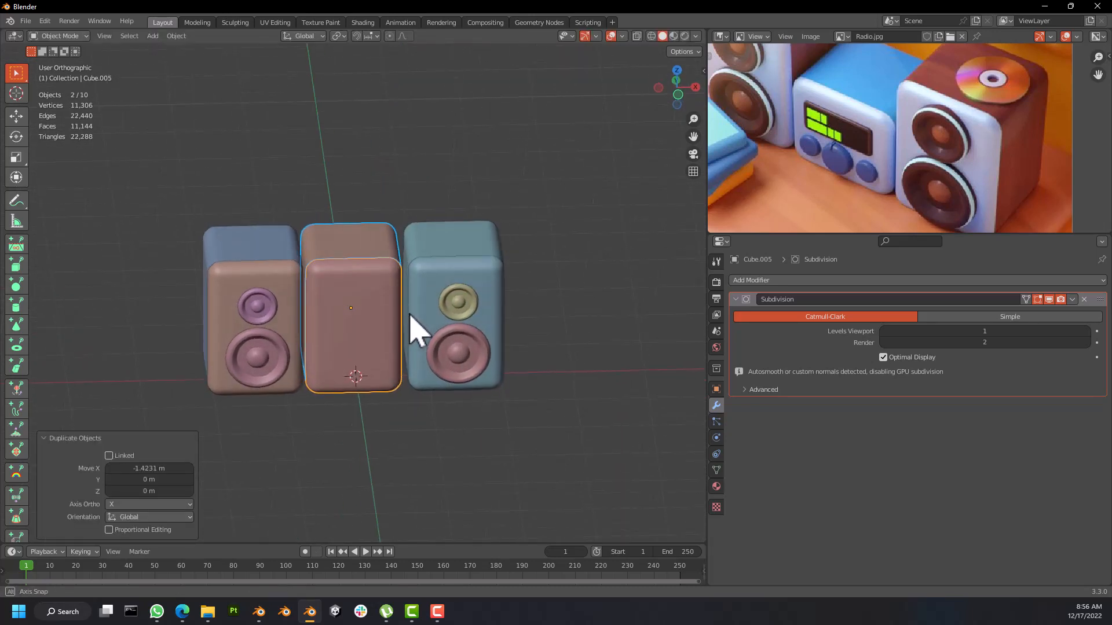
middle_click_drag(407, 313, 397, 377)
Step: Scale the whole mesh of the middle body and front panel to about 0.565 along Z in Edit Mode
key("Tab")
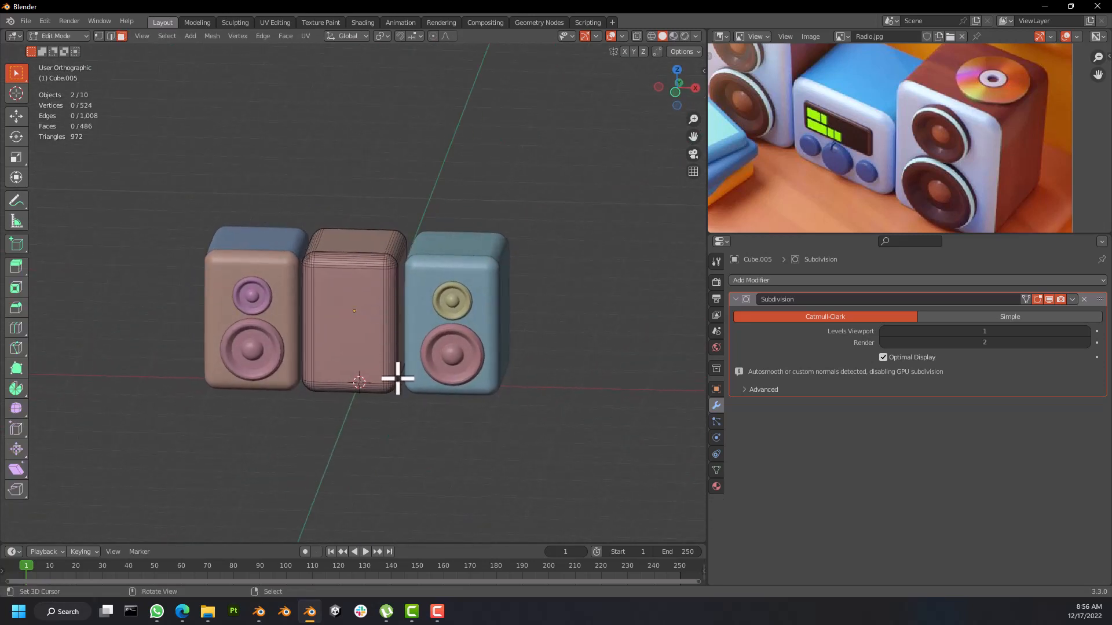
key("a")
key("Tab")
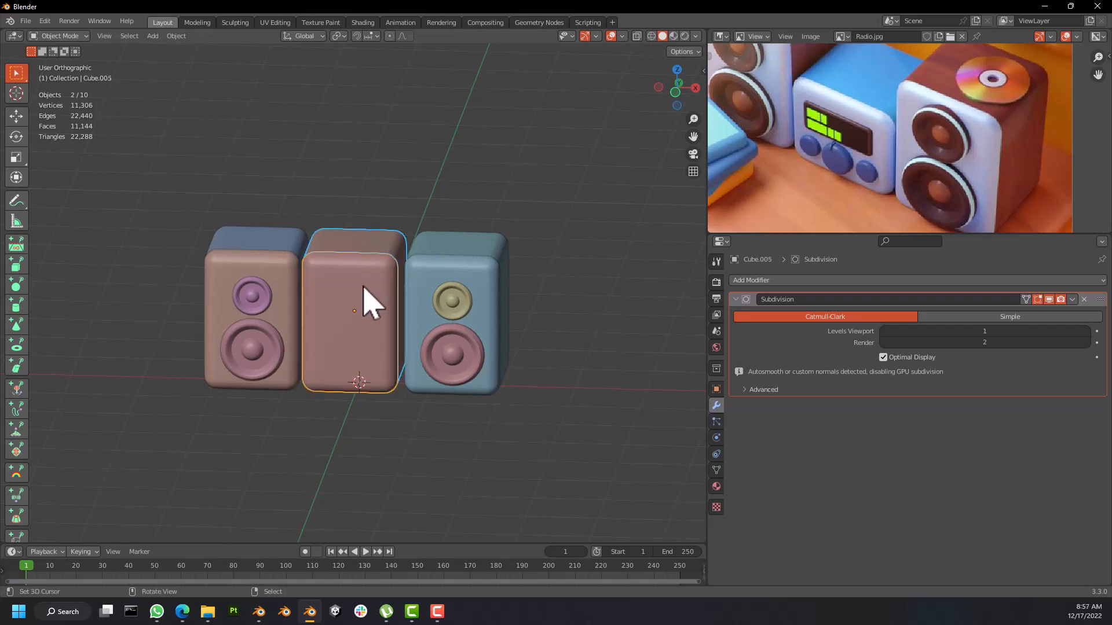
key("Tab")
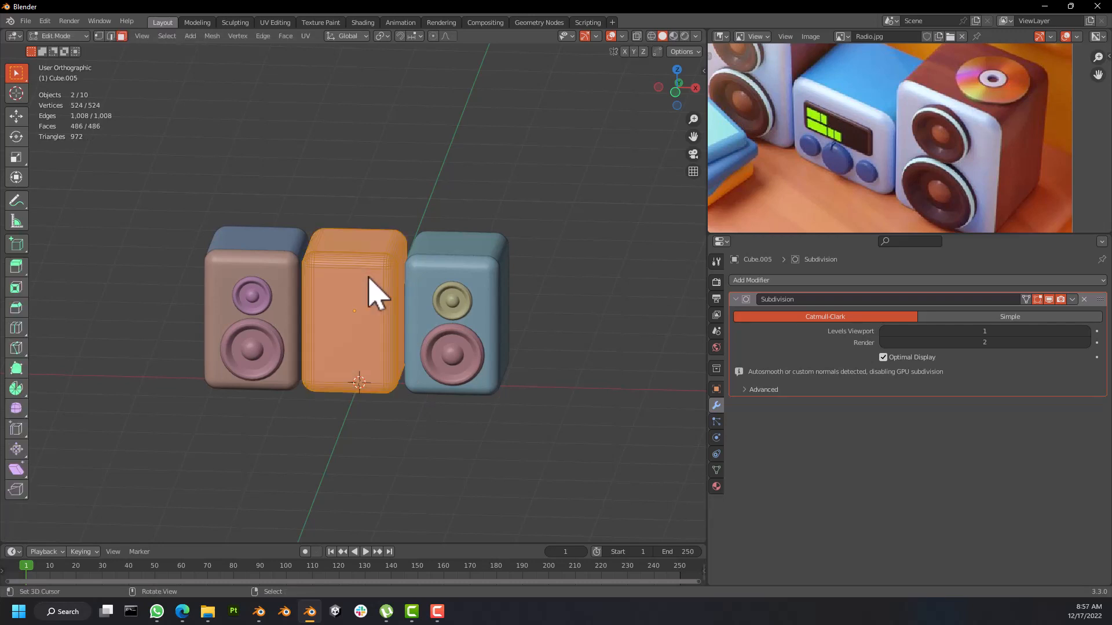
middle_click_drag(372, 293, 396, 301)
key("s")
key("z")
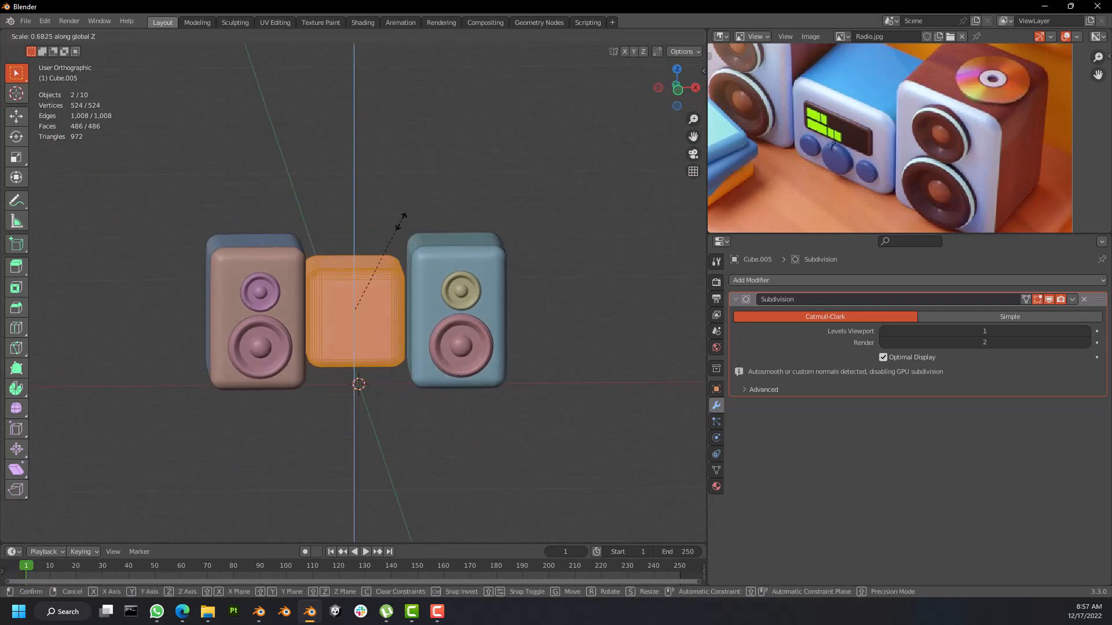
left_click(397, 232)
mouse_move(397, 232)
middle_mouse_down()
mouse_move(367, 278)
mouse_move(355, 248)
mouse_move(377, 214)
mouse_move(422, 209)
mouse_move(403, 238)
middle_mouse_up()
scroll(339, 301, "up", 3)
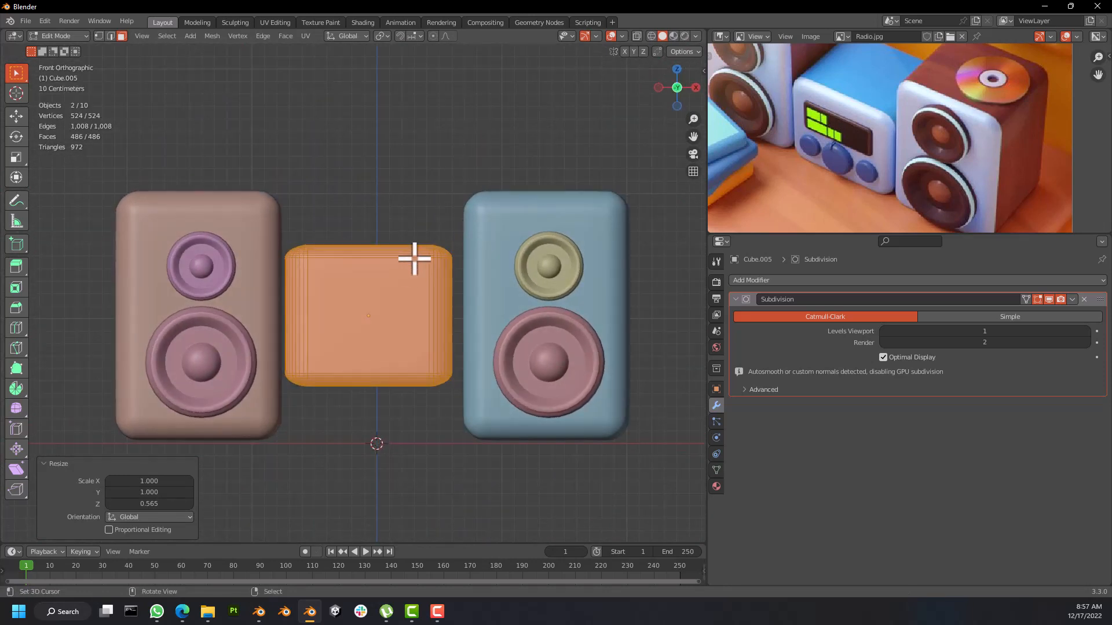
Step: Lower the middle box's mesh about 0.44 m along Z so its base lines up with the speakers
key("g")
key("z")
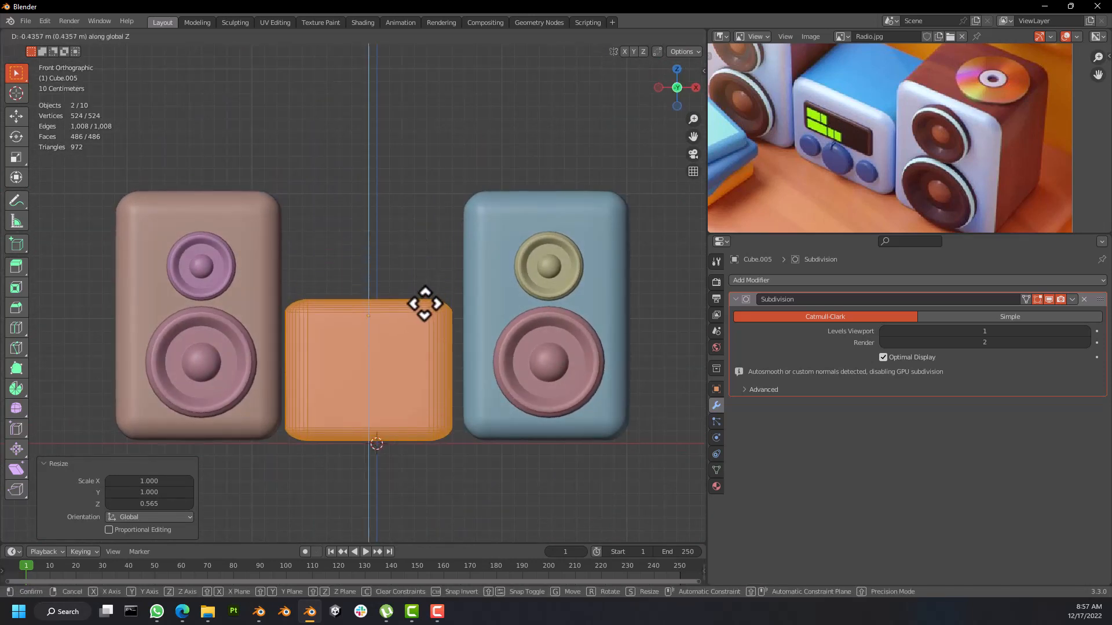
left_click(425, 304)
middle_click_drag(424, 304, 403, 372)
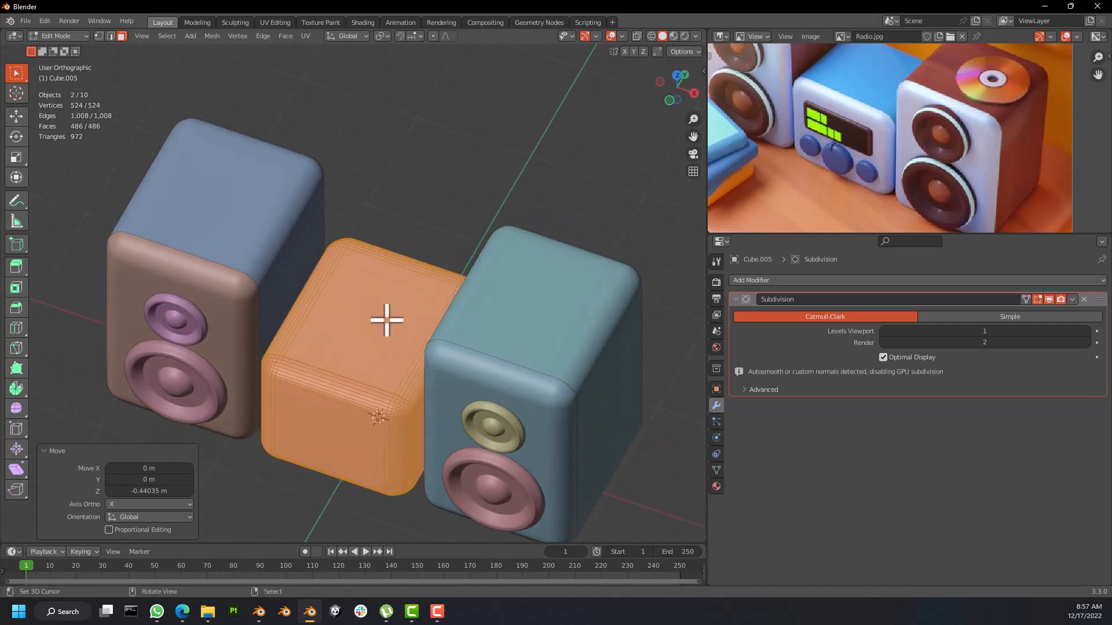
Step: Shift the middle box's mesh about 0.024 m along global X between the two speakers
middle_click_drag(387, 319, 437, 260, "shift")
key("x")
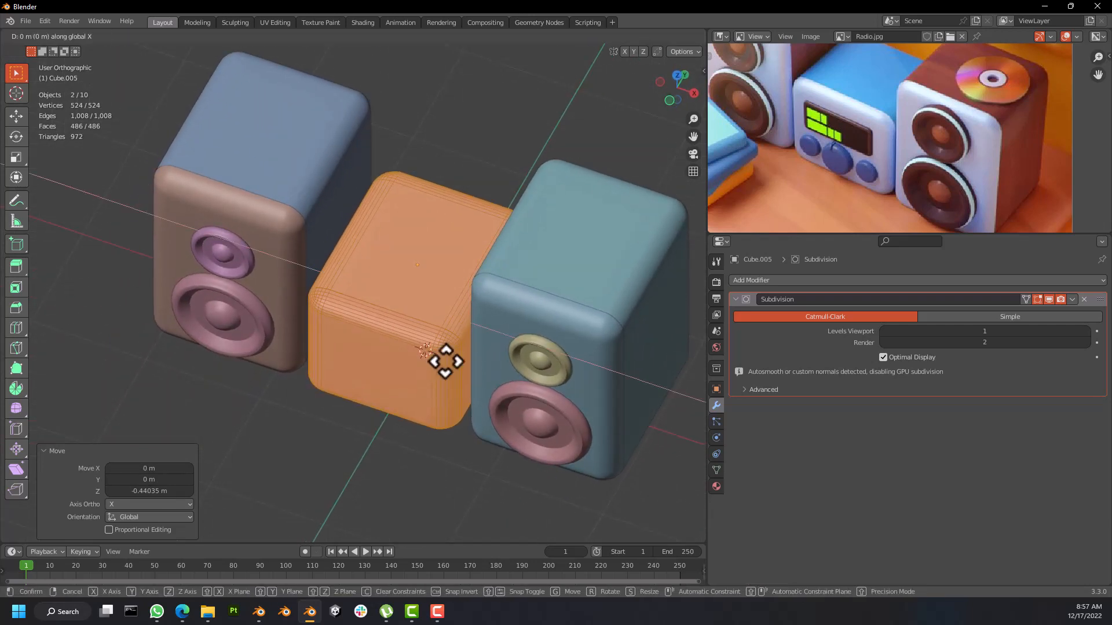
left_click(448, 363)
middle_click_drag(446, 362, 453, 319)
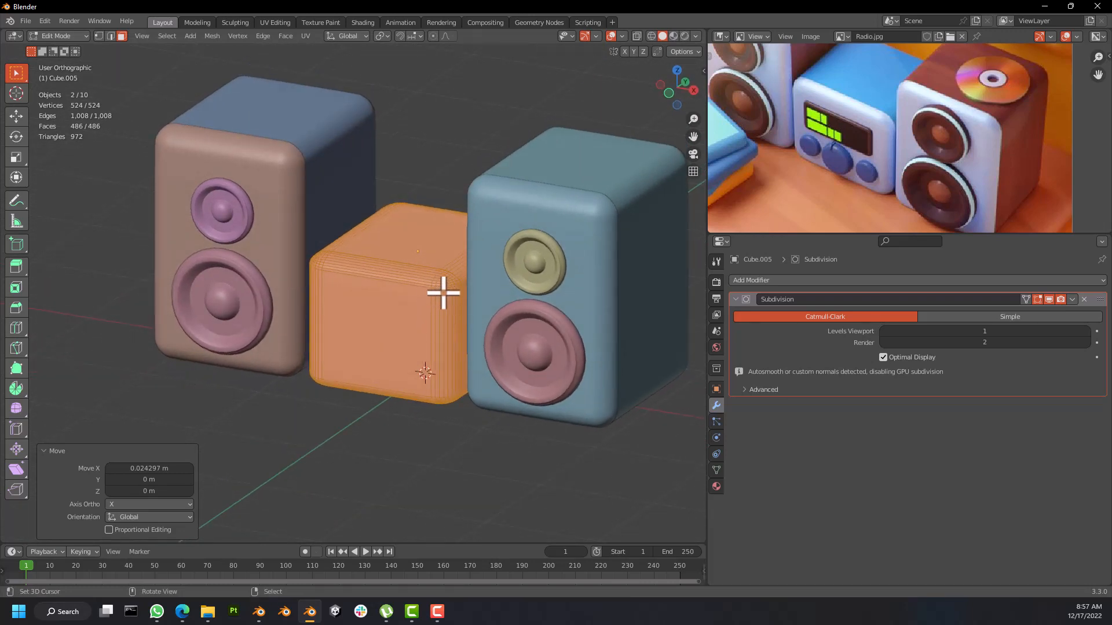
Step: Select the large front face of the middle box's front panel and edit that panel on its own
left_click(376, 311)
mouse_move(394, 298)
middle_mouse_down()
mouse_move(439, 297)
mouse_move(407, 271)
mouse_move(424, 294)
mouse_move(380, 318)
mouse_move(426, 303)
mouse_move(377, 295)
mouse_move(405, 278)
middle_mouse_up()
key("Tab")
middle_click_drag(397, 316, 360, 311)
key("Tab")
scroll(414, 304, "up", 4)
key("Tab")
key("Tab")
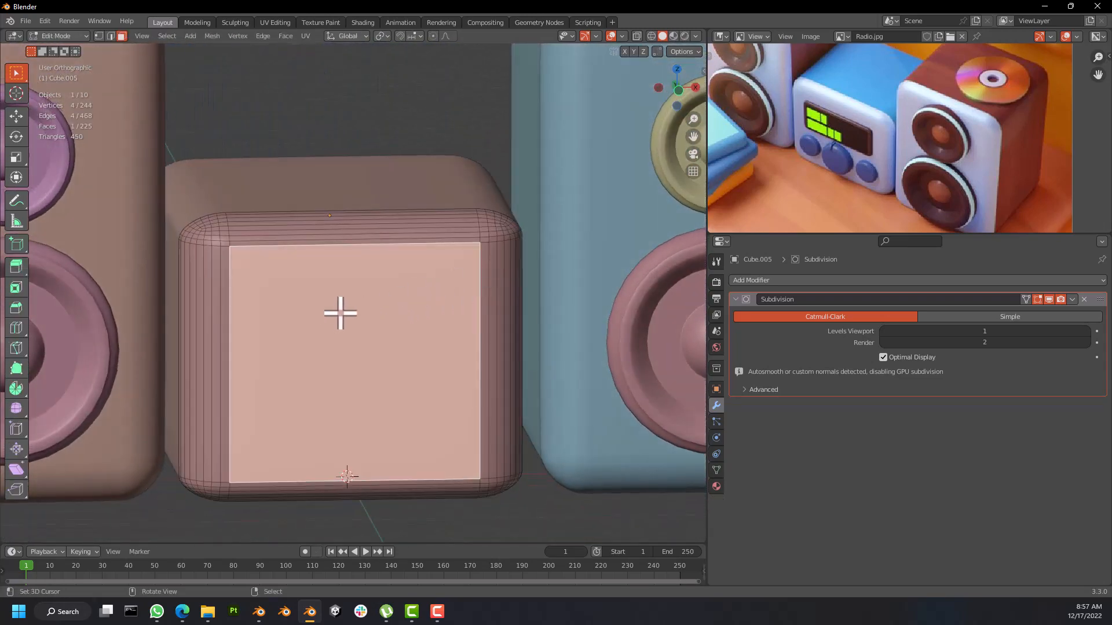
Step: Examine the radio's display and knobs in the reference image and compare them with the middle box's front panel
scroll(342, 310, "down", 2)
scroll(348, 307, "up", 3)
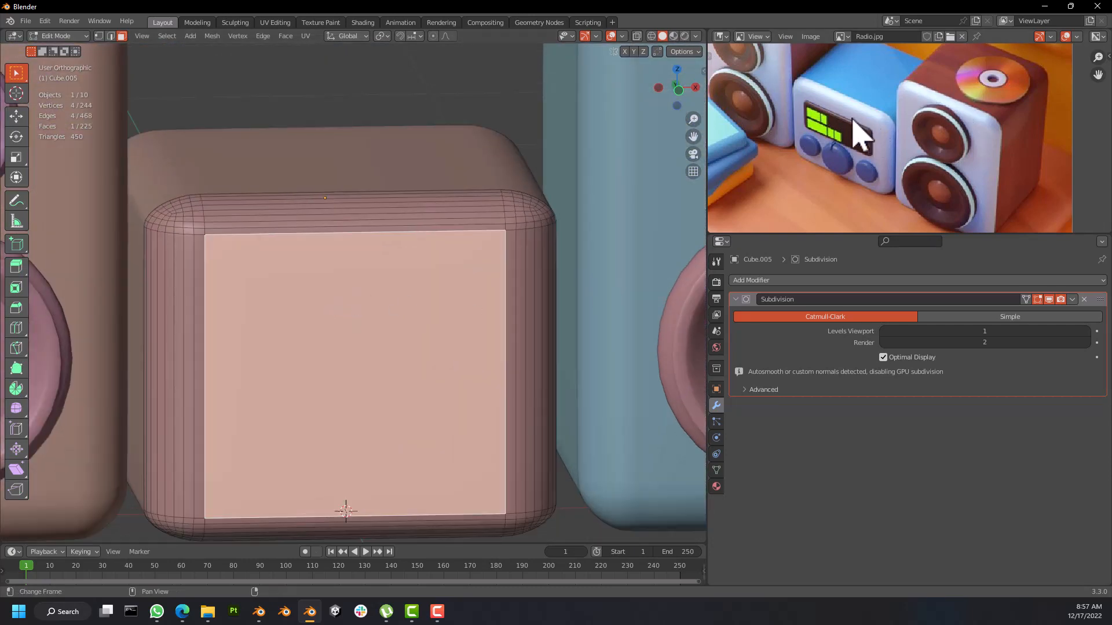
scroll(860, 136, "up", 5)
middle_click_drag(866, 158, 911, 164)
scroll(911, 164, "down", 1)
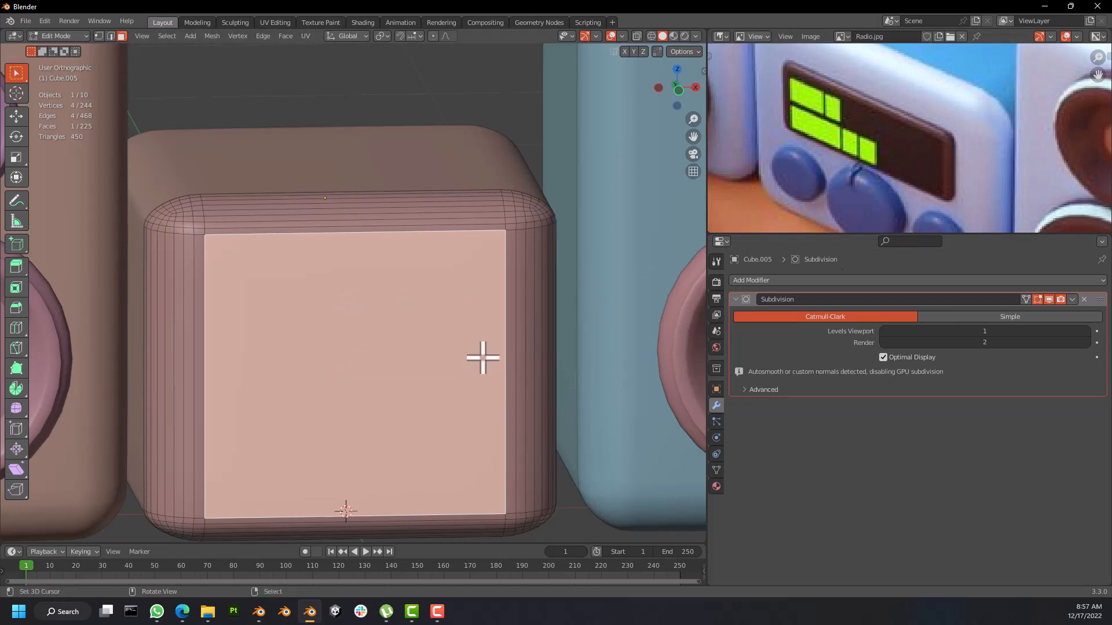
scroll(915, 200, "down", 1)
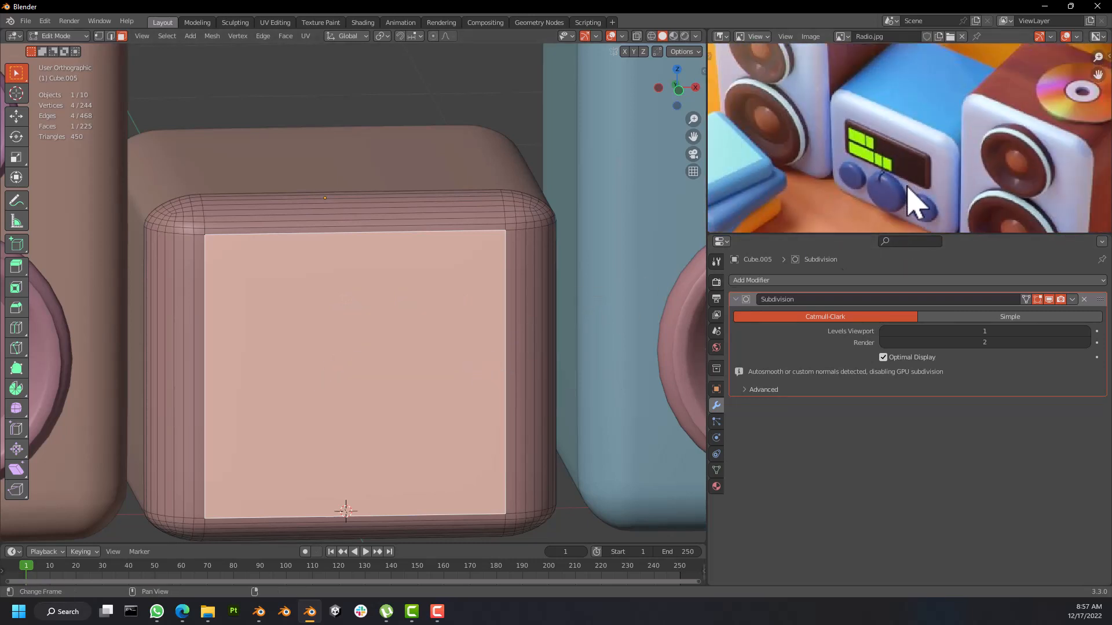
scroll(918, 211, "up", 1)
scroll(920, 219, "down", 1)
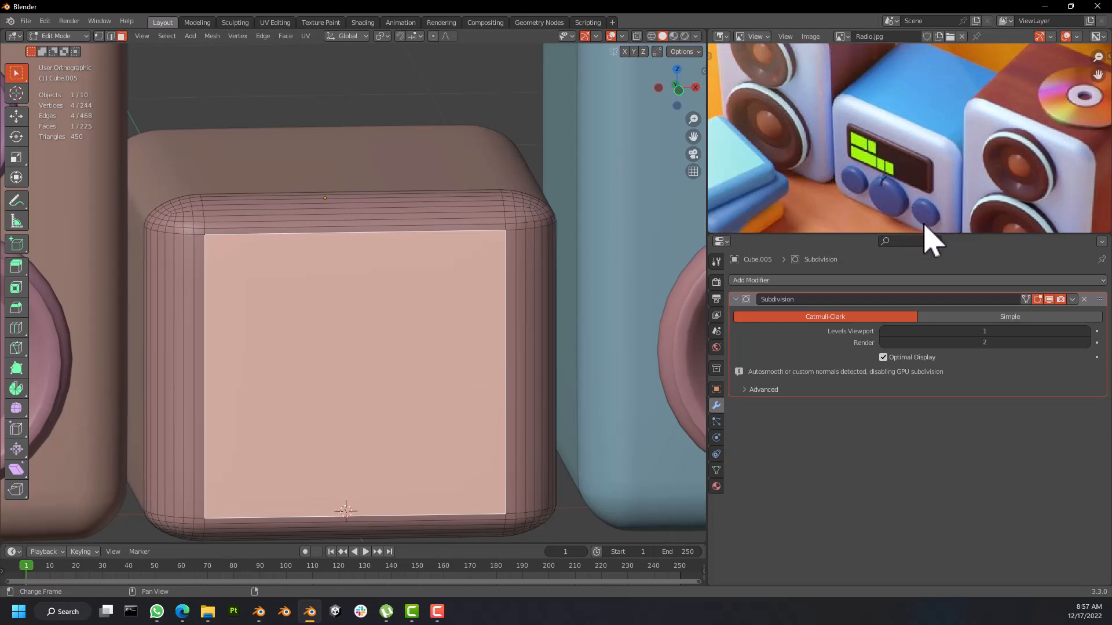
scroll(361, 341, "down", 1)
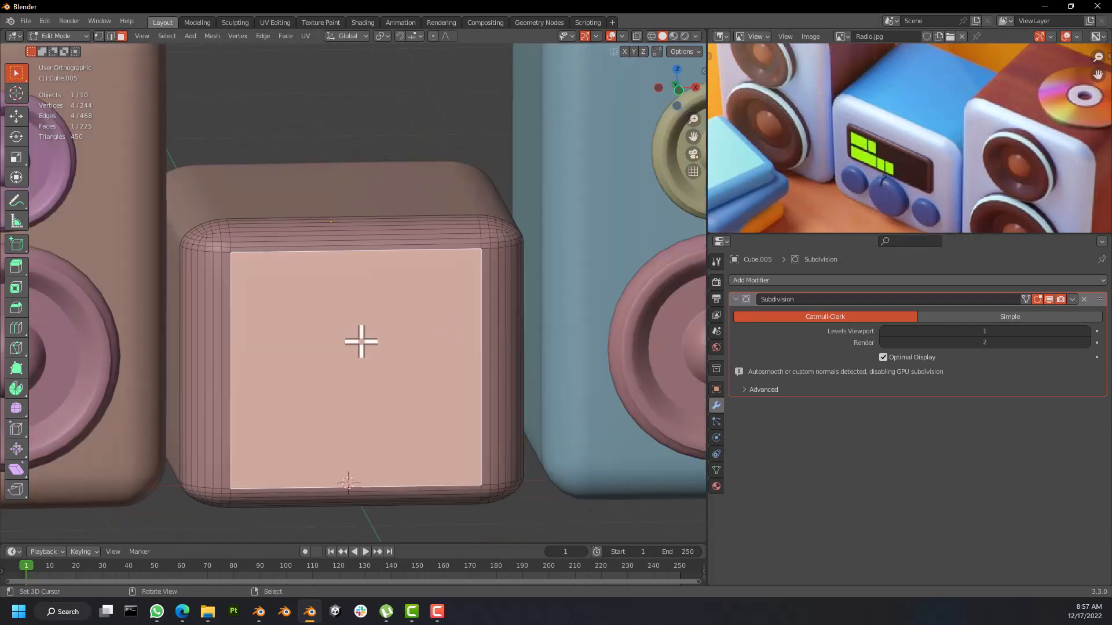
scroll(360, 341, "down", 2)
key("Tab")
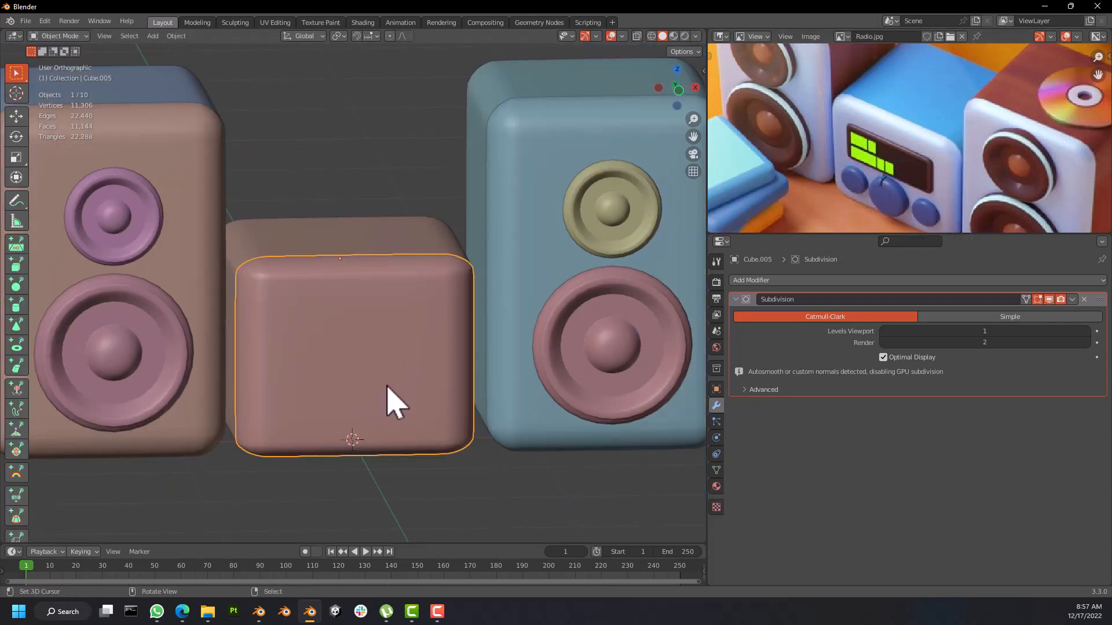
key("Tab")
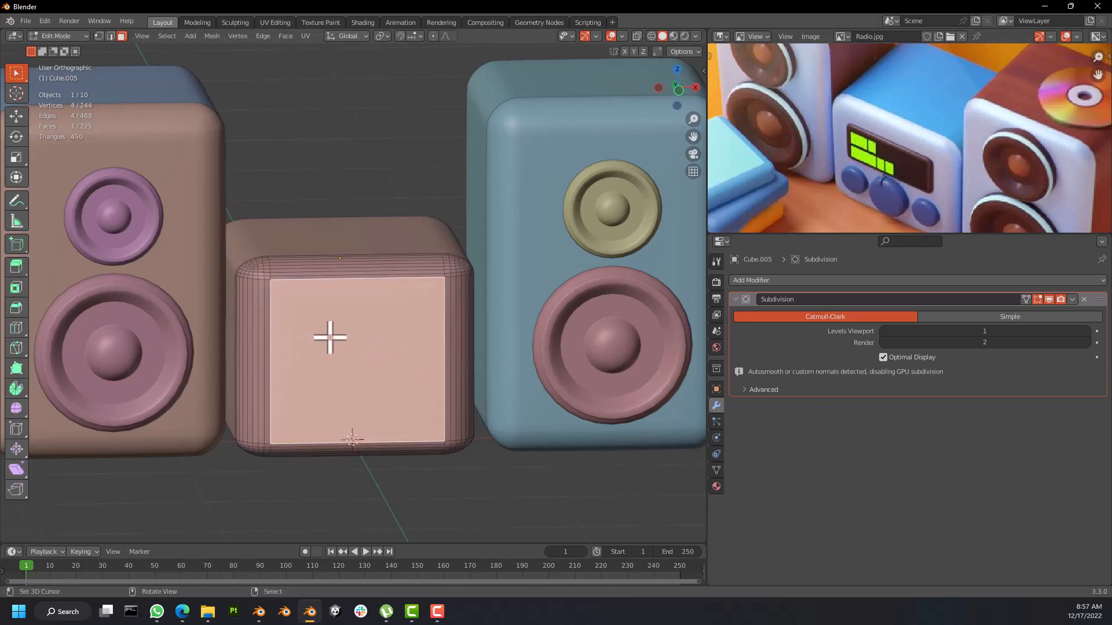
middle_click_drag(373, 346, 389, 350)
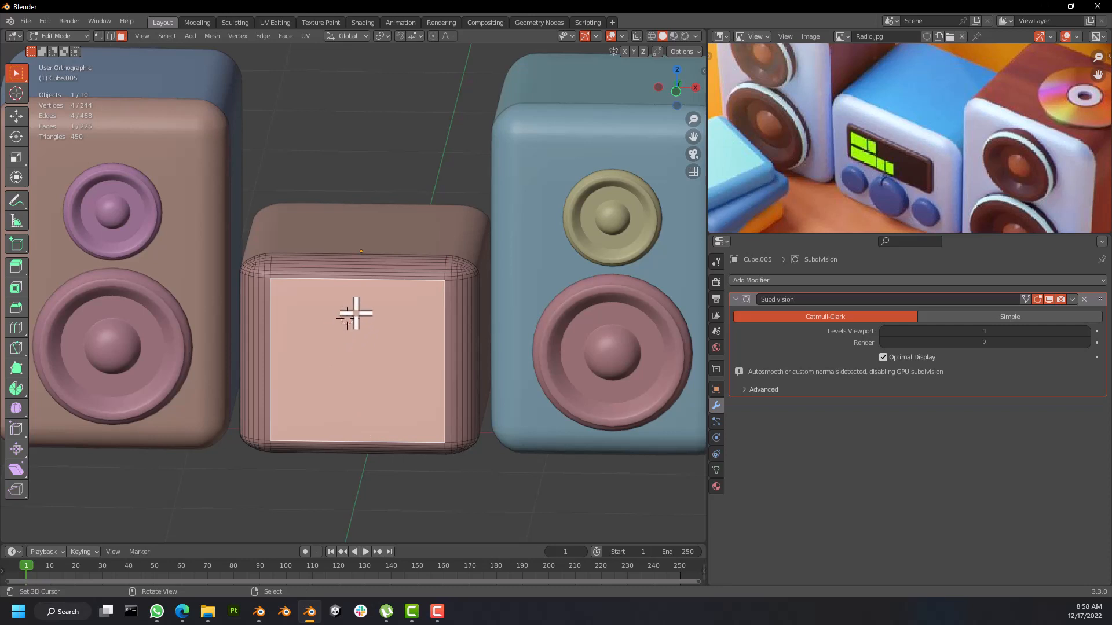
key("shift+a")
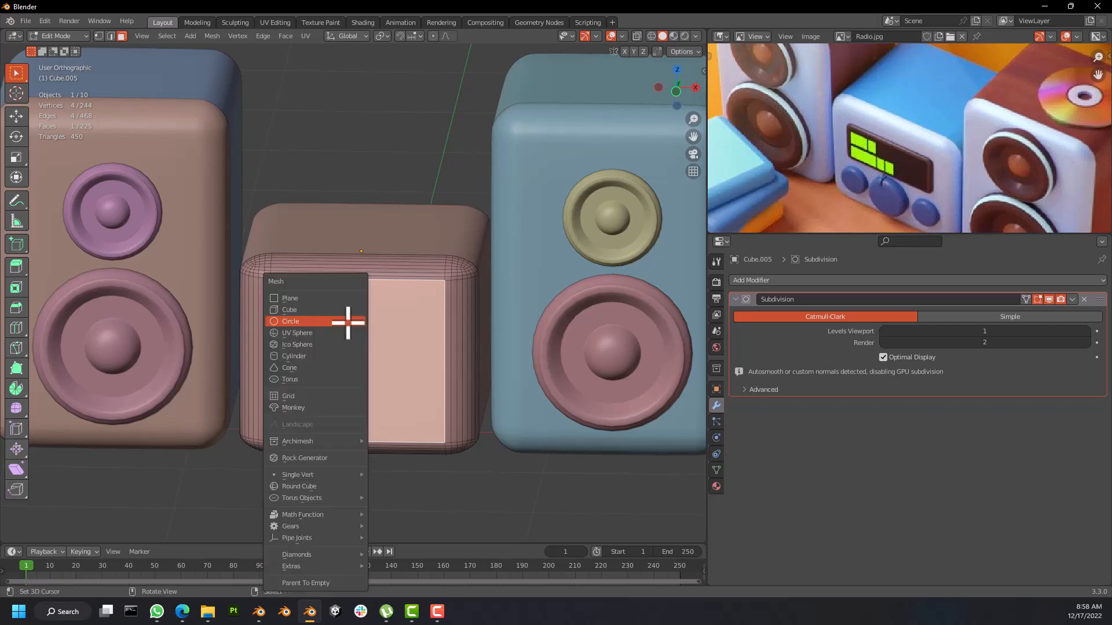
left_click(295, 312)
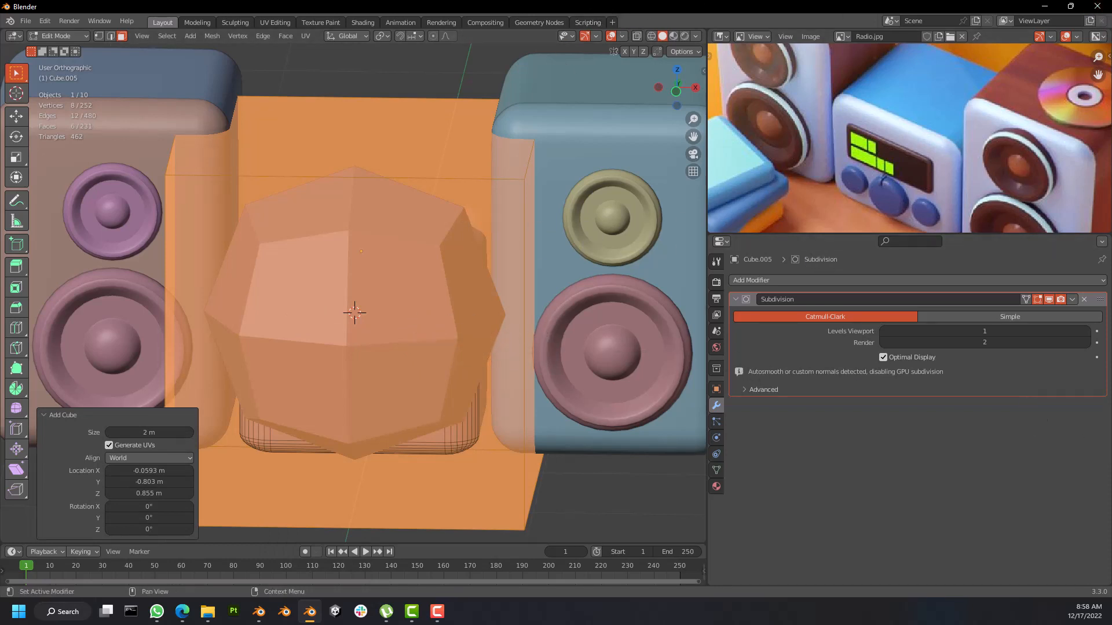
left_click(1048, 299)
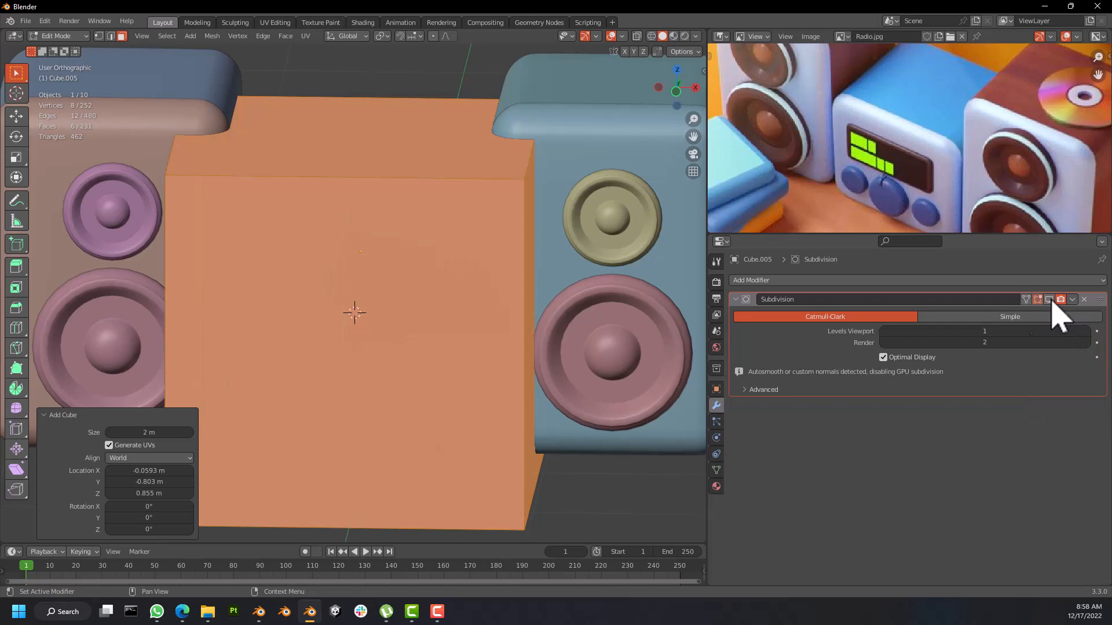
key("Tab")
scroll(469, 377, "down", 3)
key("x")
left_click(469, 377)
scroll(443, 351, "up", 2)
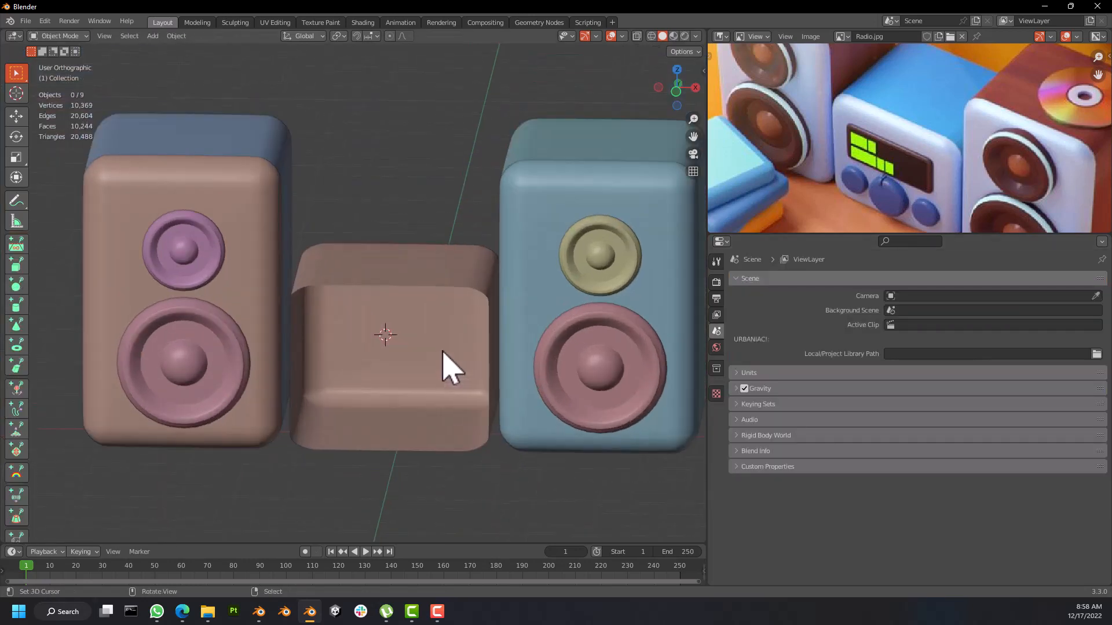
key("ctrl+z")
key("ctrl+z")
key("ctrl+z")
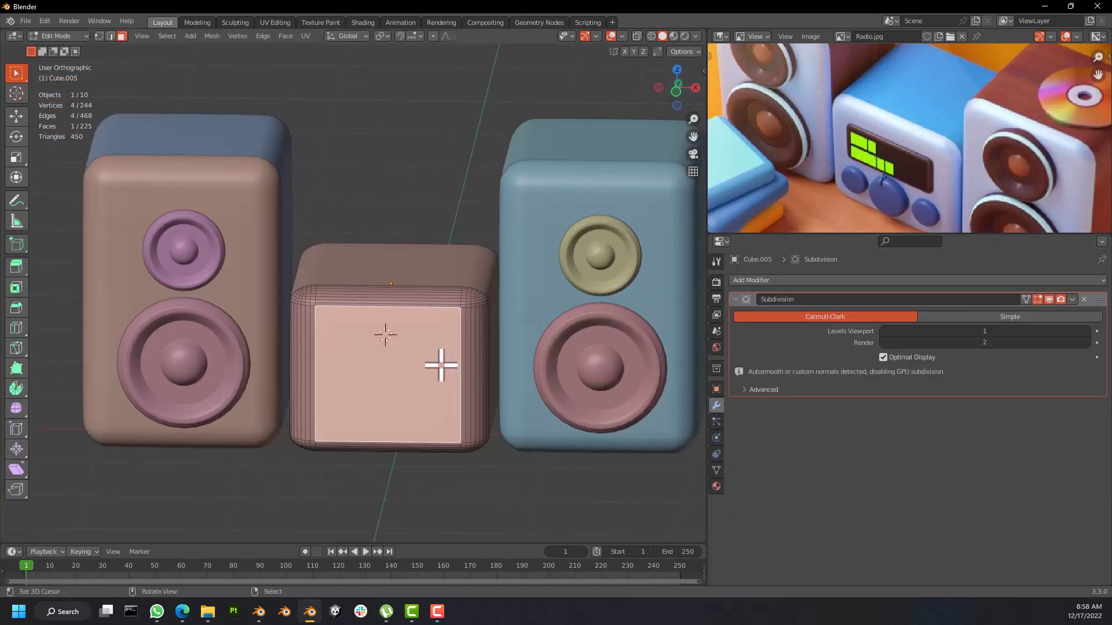
Step: Compare the middle front panel in Object Mode with its Subdivision modifier hidden and shown in the viewport
key("Tab")
key("Tab")
key("Tab")
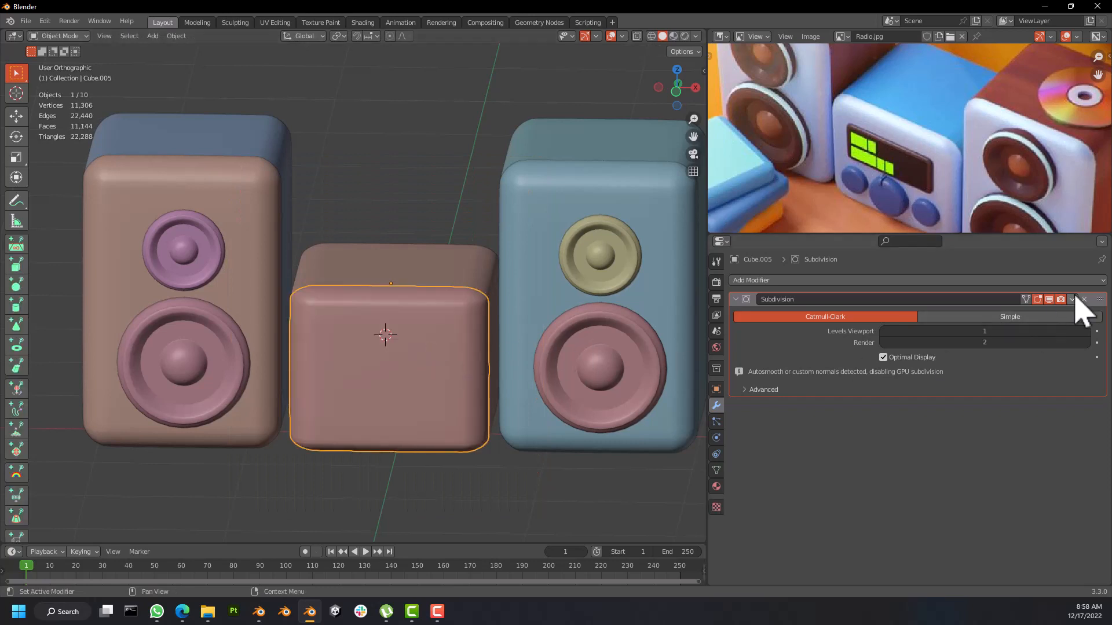
mouse_move(407, 340)
middle_mouse_down()
mouse_move(353, 333)
mouse_move(423, 342)
middle_mouse_up()
scroll(425, 344, "up", 3)
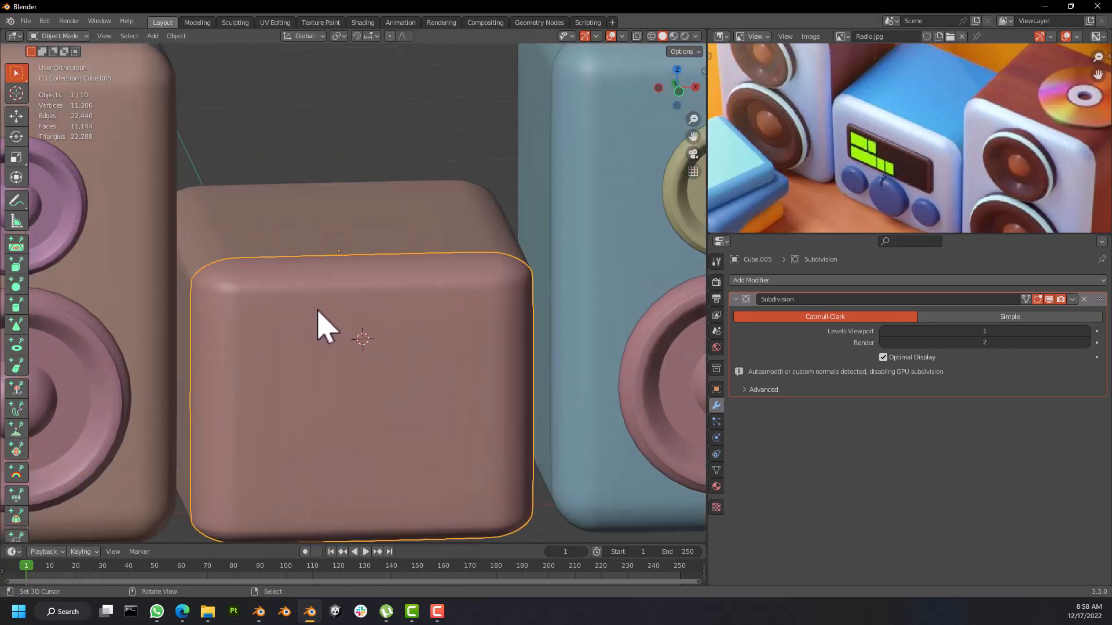
scroll(383, 278, "down", 1)
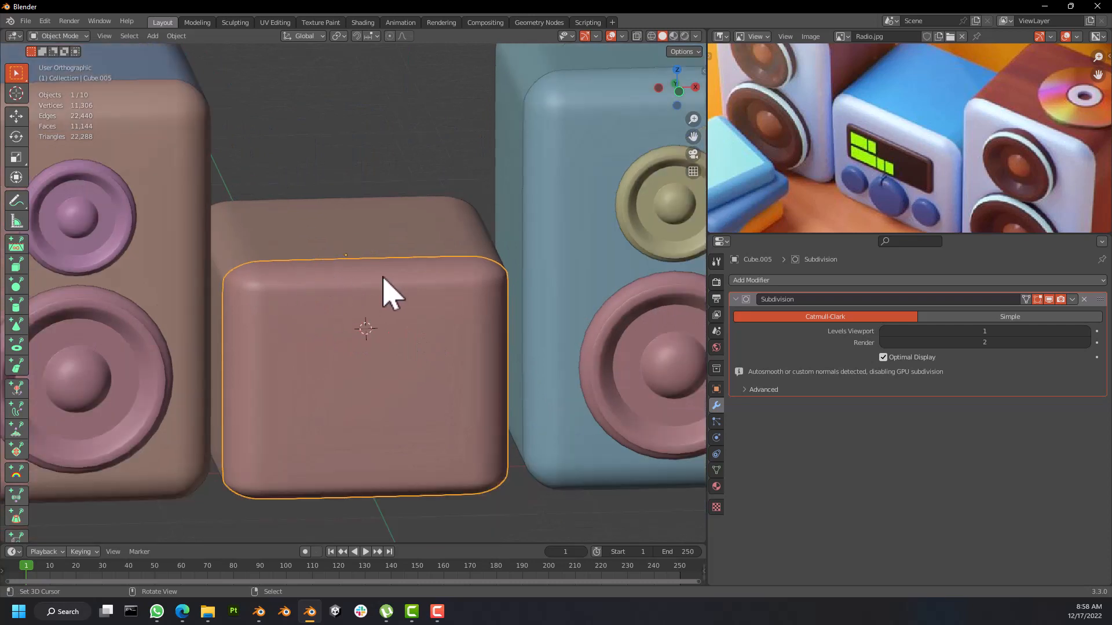
scroll(383, 281, "down", 2)
left_click(1049, 300)
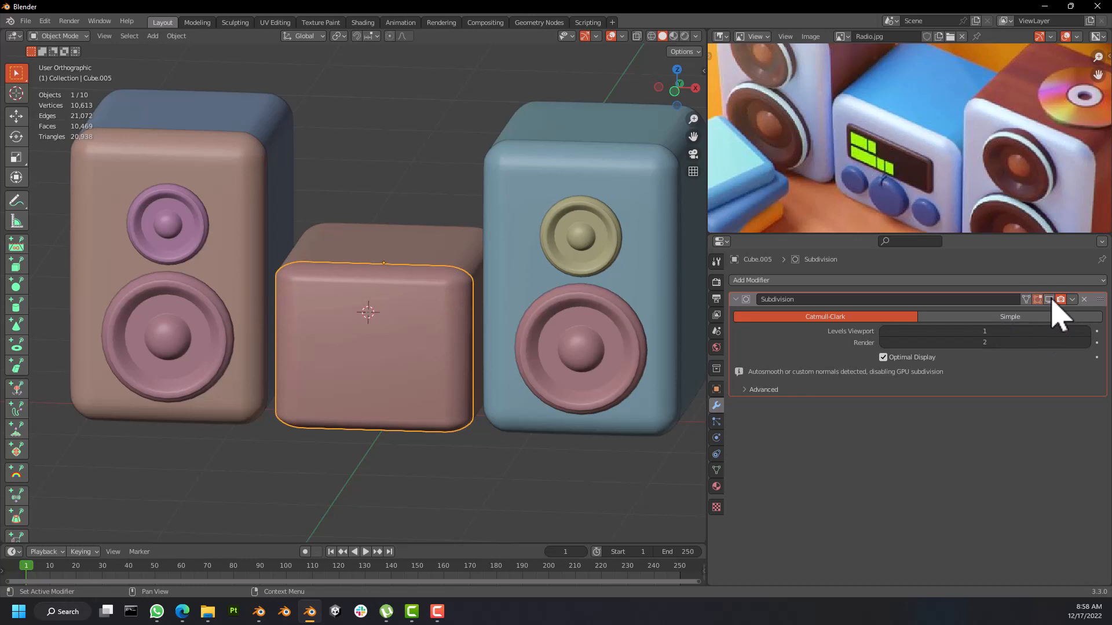
left_click(1050, 299)
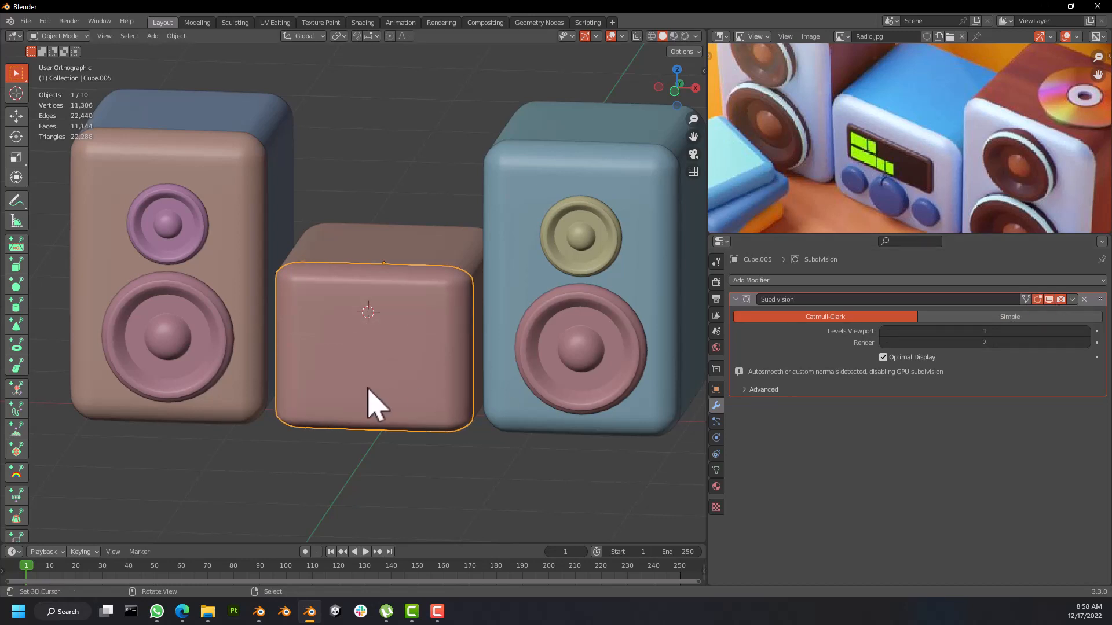
key("Tab")
mouse_move(342, 328)
middle_mouse_down()
mouse_move(355, 335)
mouse_move(336, 325)
middle_mouse_up()
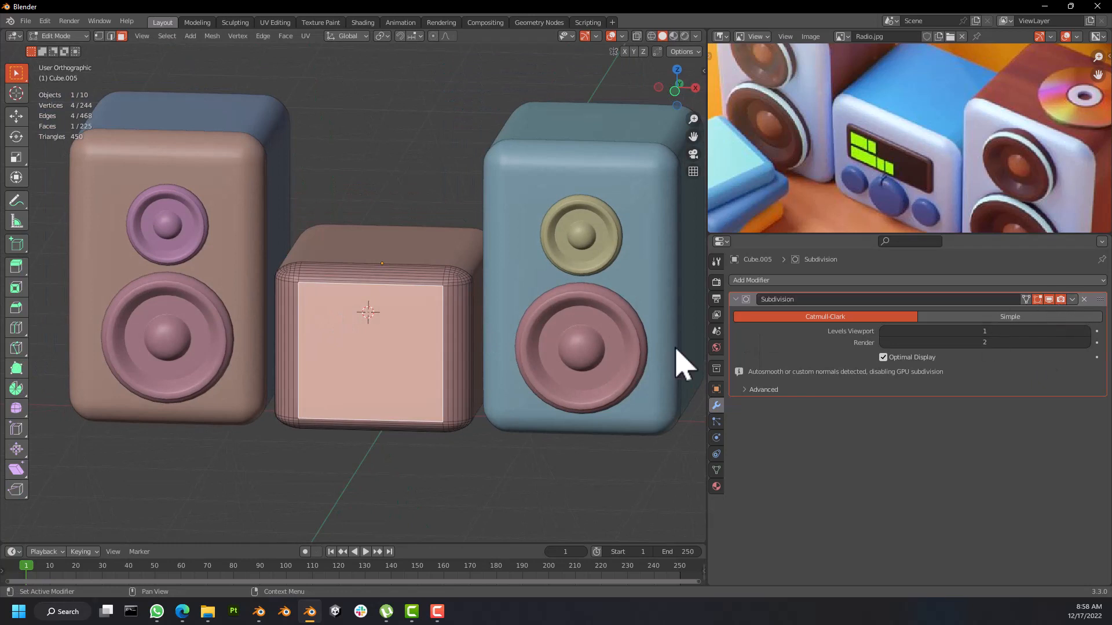
key("Tab")
key("shift+a")
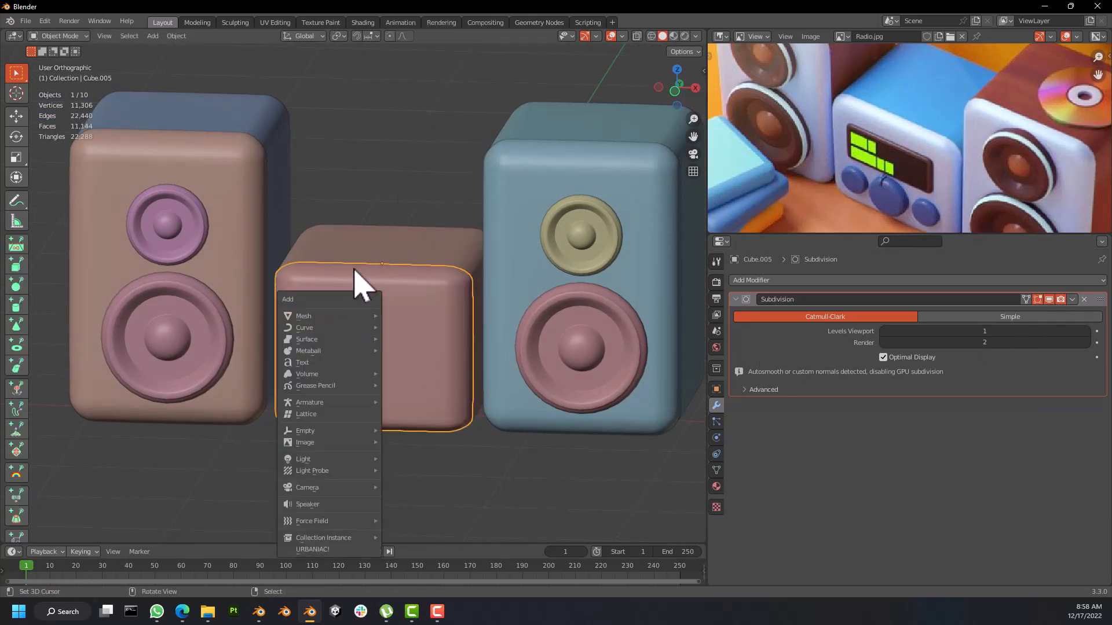
key("Escape")
Step: Place the 3D cursor on the upper part of the middle box's front panel and add a 2 m cube there in Object Mode
right_click(365, 312, "shift")
key("shift+a")
mouse_move(351, 350)
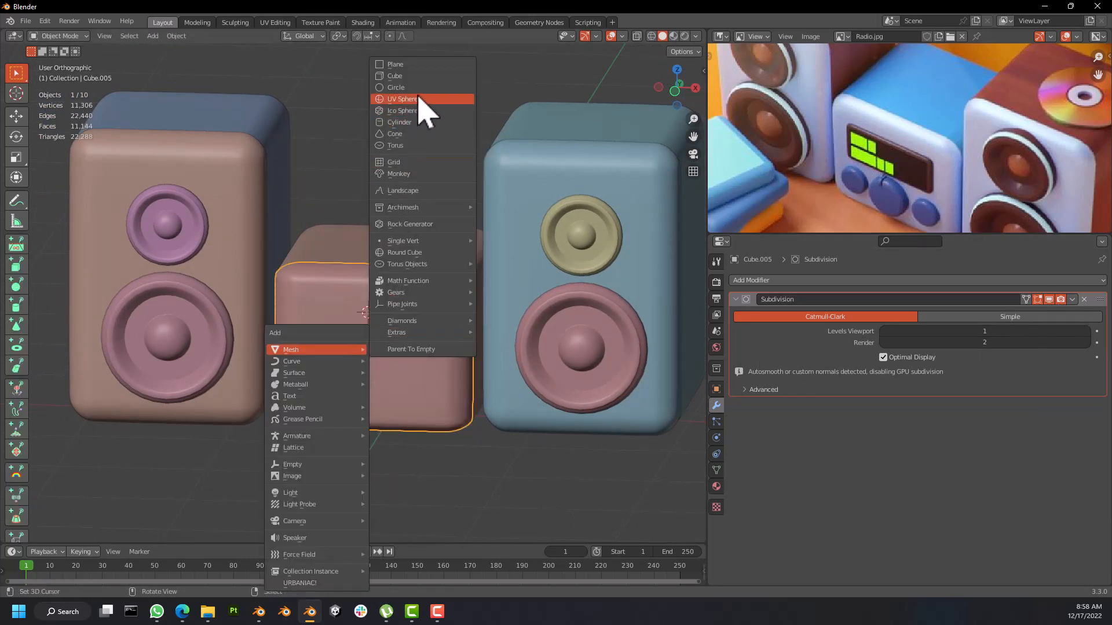
left_click(410, 77)
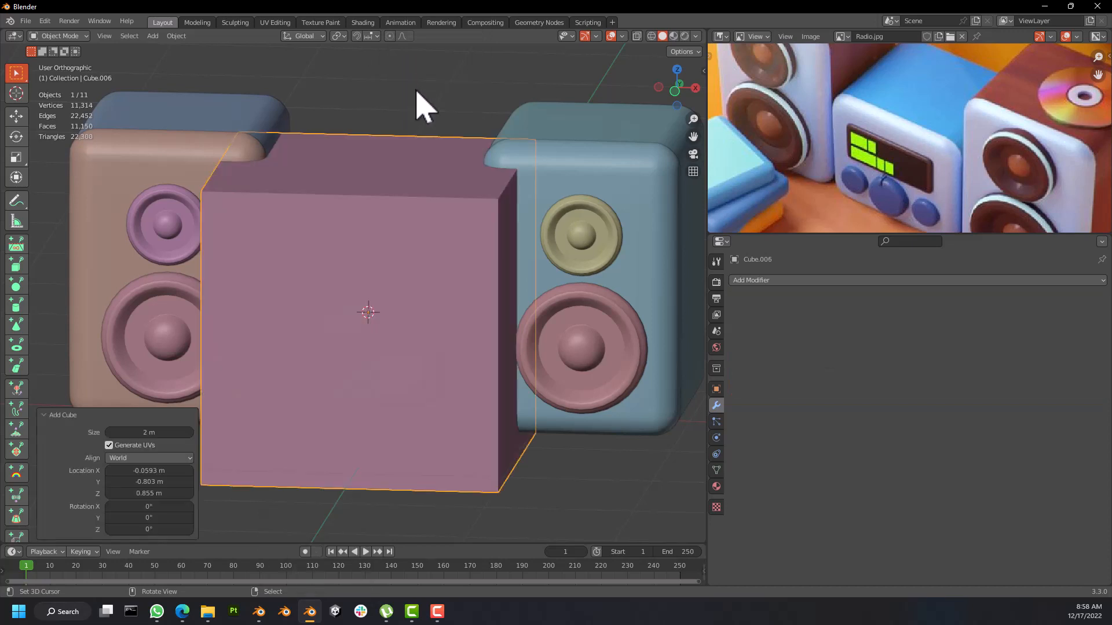
Step: Scale the new cube uniformly to about 0.134 and view the set from the front
key("s")
key("KP_1")
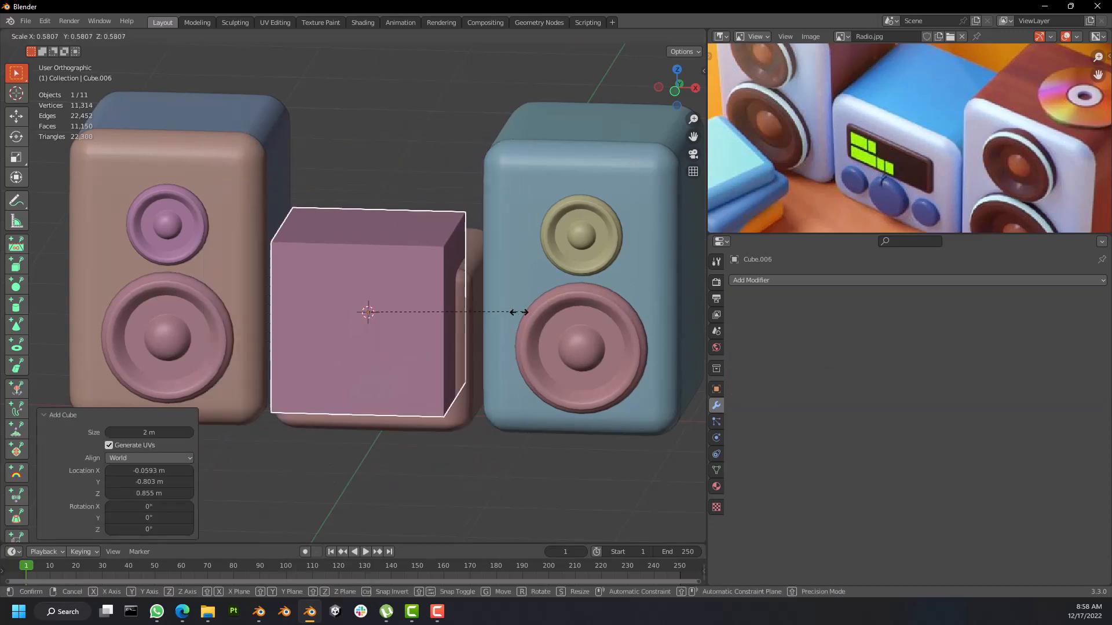
left_click(404, 321)
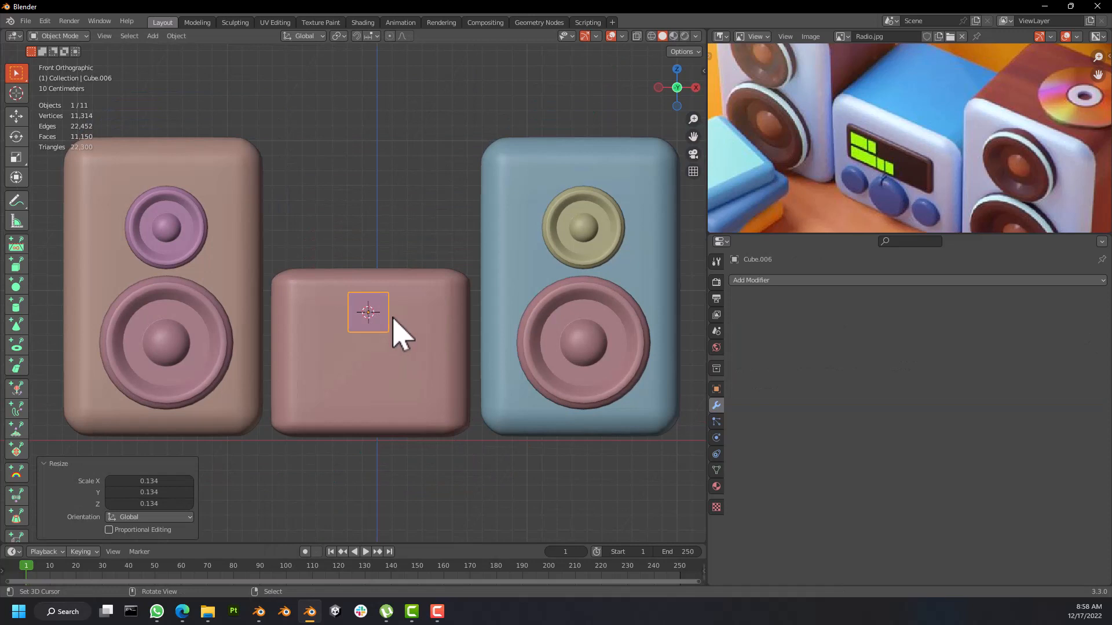
Step: Lower the small cube about 0.047 m along Z on the radio's front in orthographic front view
scroll(401, 332, "up", 3)
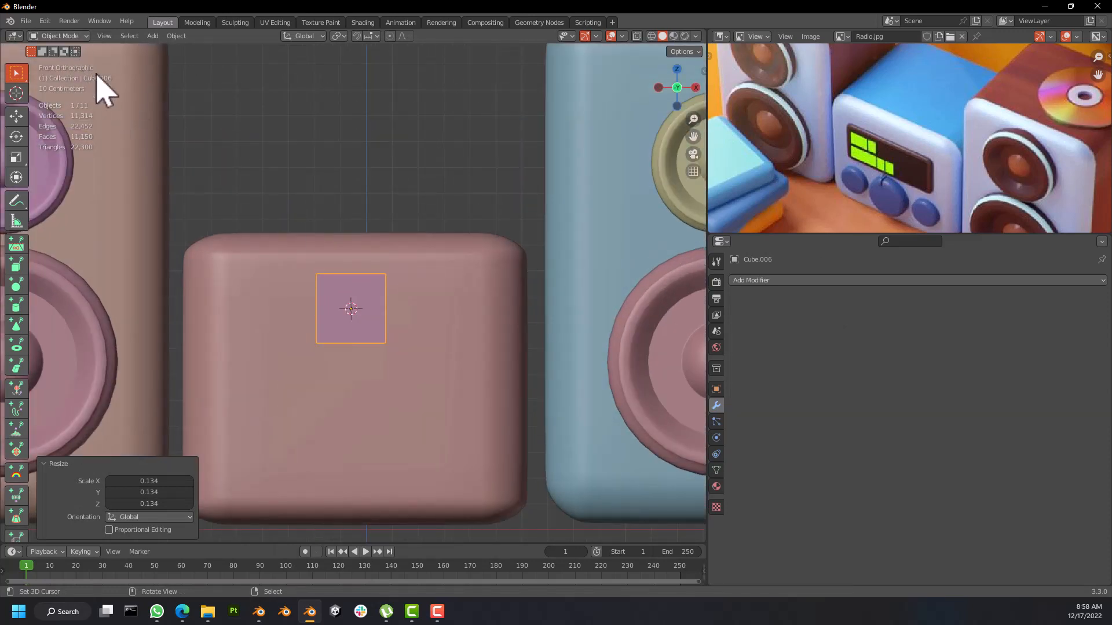
left_click(693, 172)
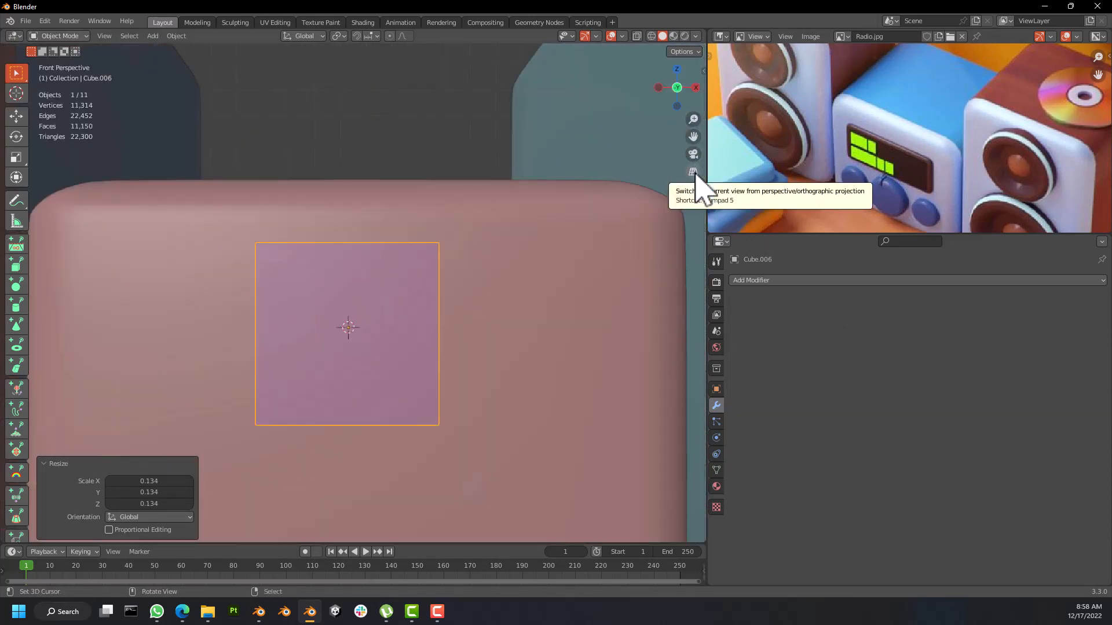
left_click(694, 172)
scroll(382, 302, "down", 3)
scroll(394, 315, "up", 2)
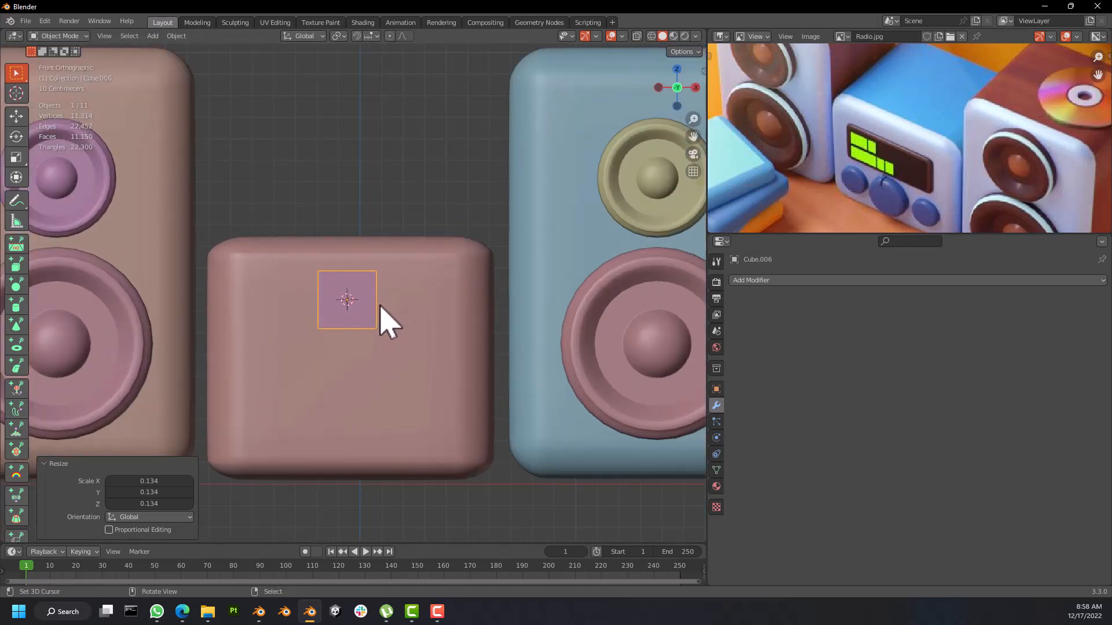
scroll(371, 310, "up", 2)
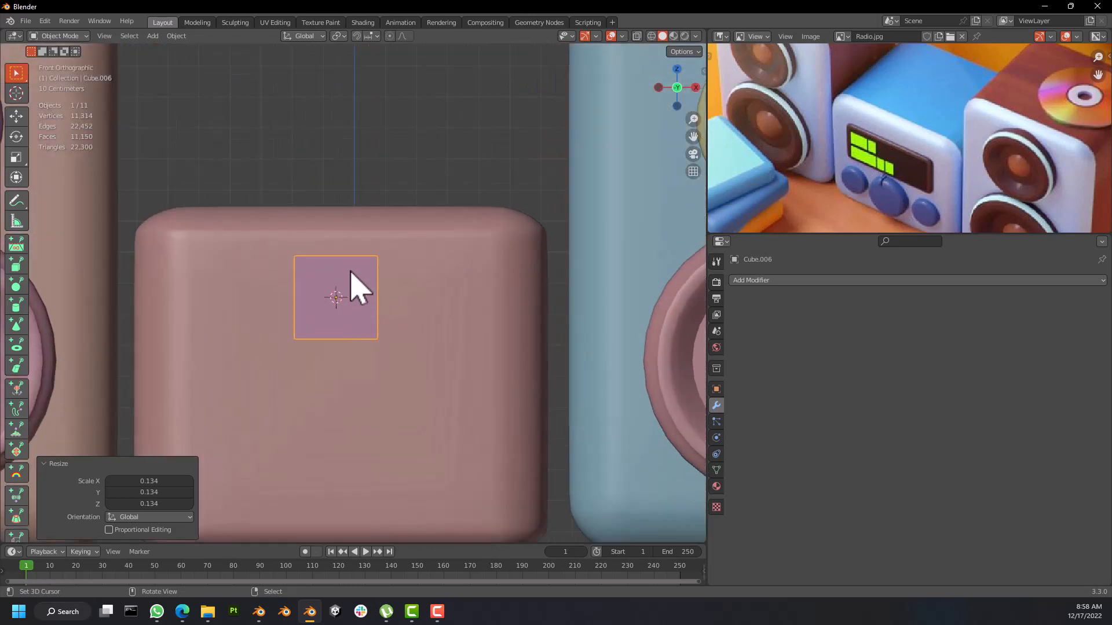
key("g")
key("z")
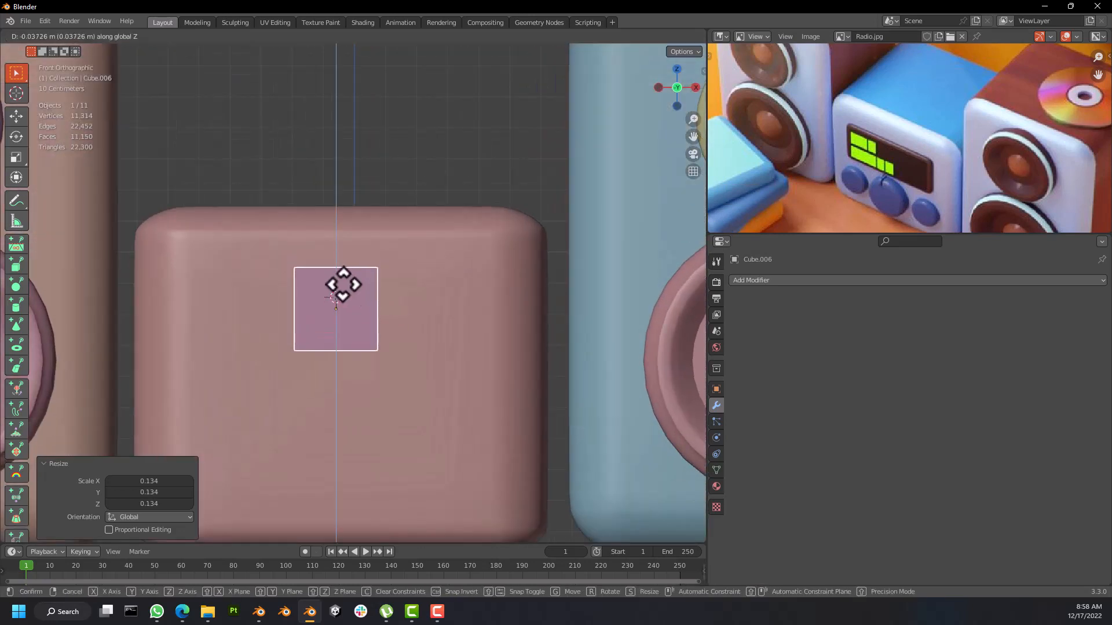
left_click(351, 300)
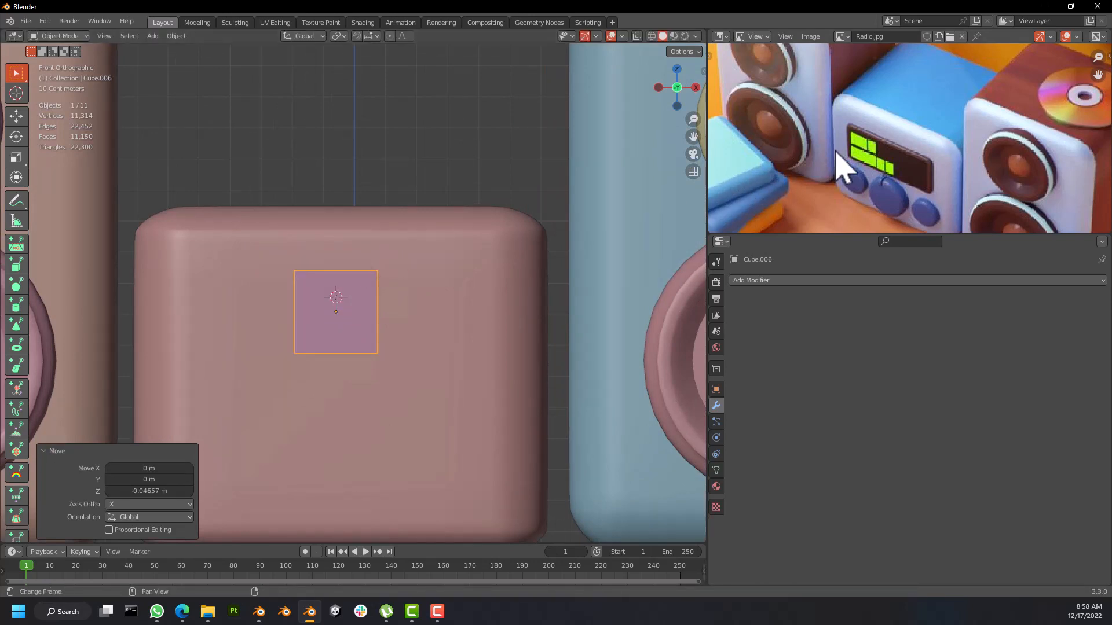
Step: Examine the shape and proportions of the radio's display in the reference image
scroll(938, 154, "up", 3)
scroll(950, 165, "down", 2)
scroll(987, 189, "up", 3)
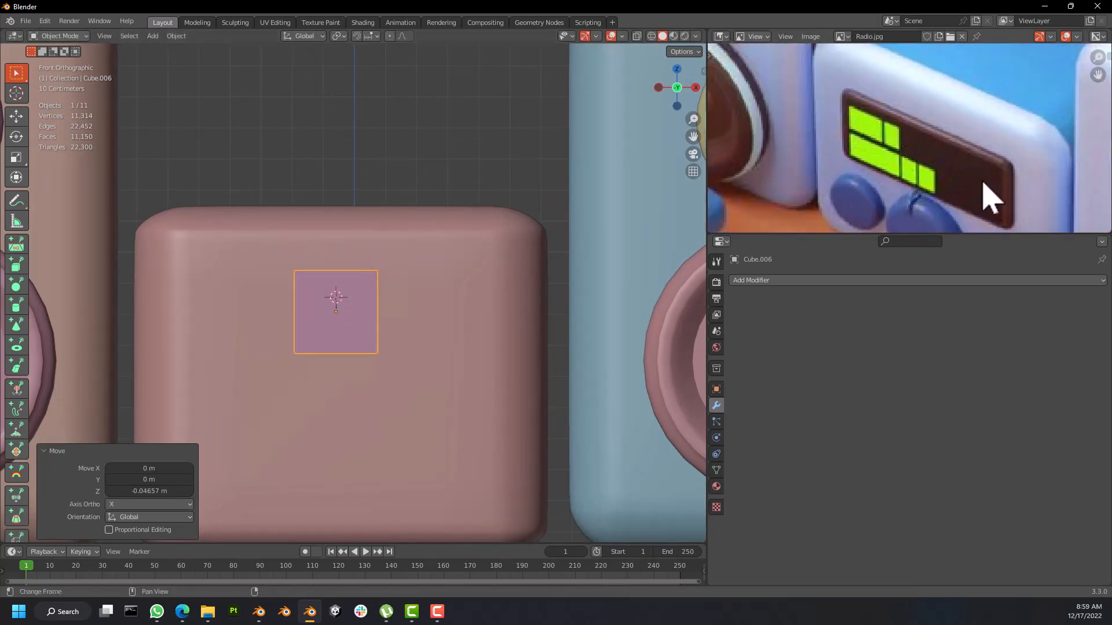
scroll(339, 312, "down", 1)
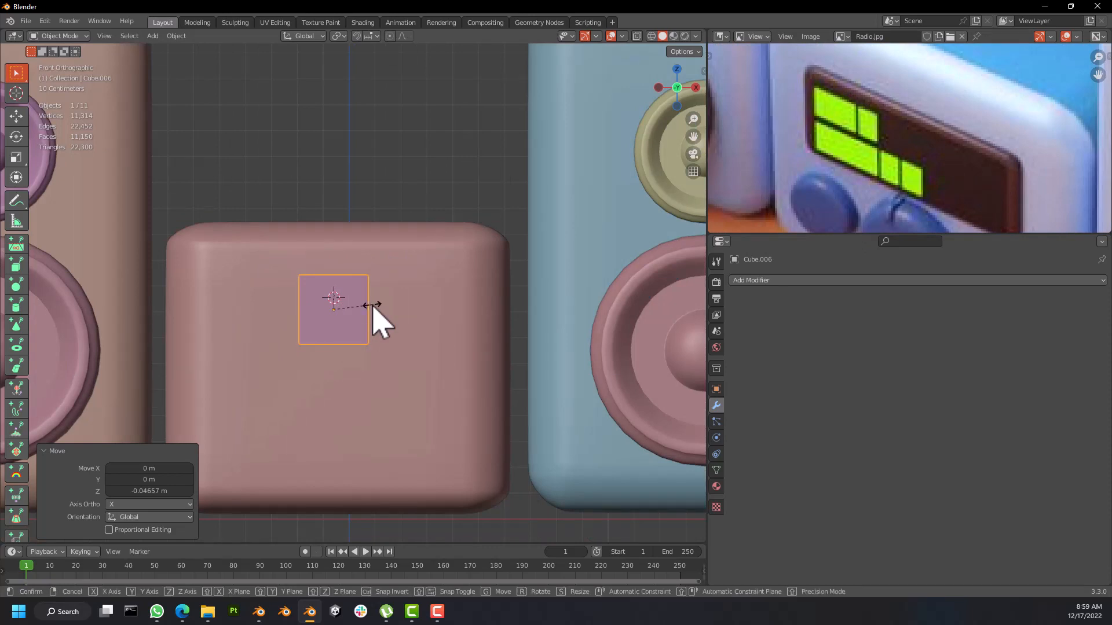
Step: Stretch the small cube on the radio's front along the X axis by a factor of about 2.922
key("s")
key("x")
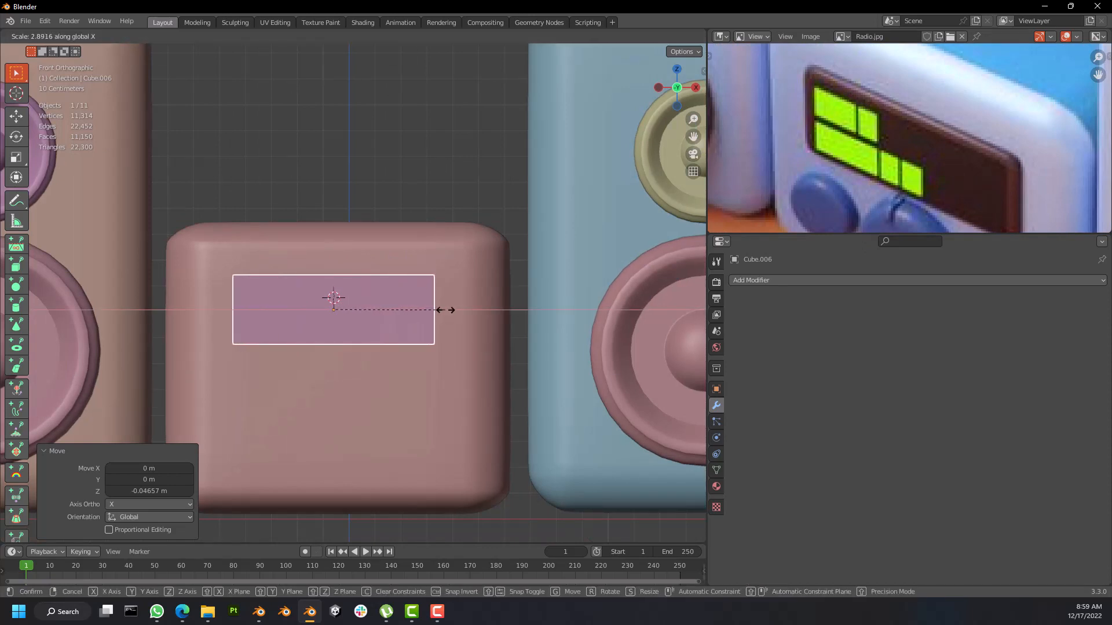
left_click(446, 310)
middle_click_drag(446, 313, 358, 293)
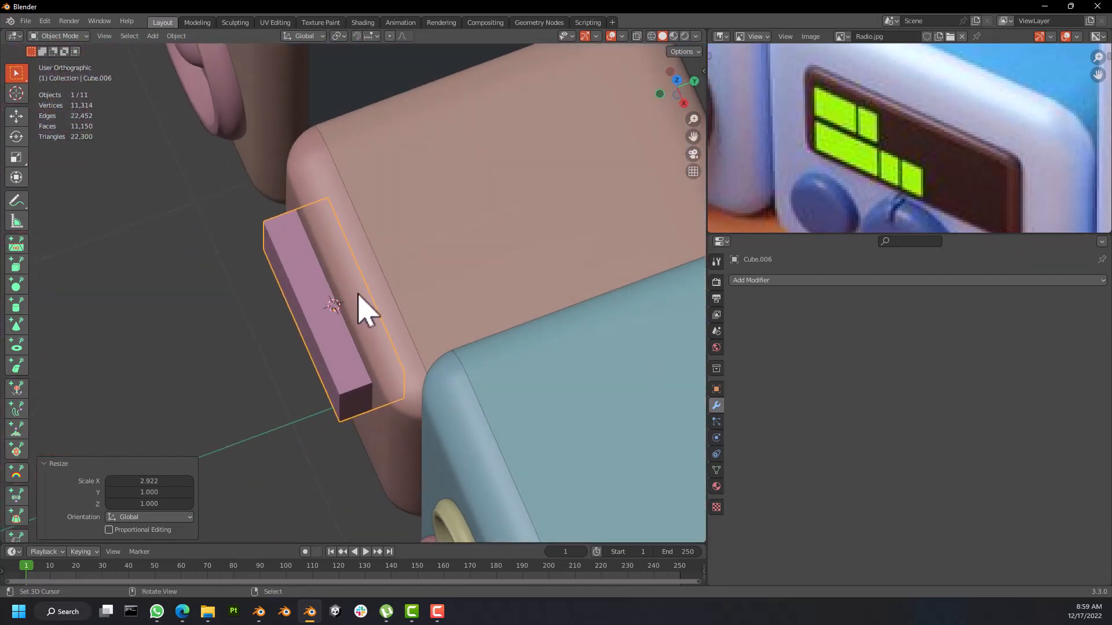
Step: Flatten the display block along the Y axis by a factor of about 0.114 and open it in Edit Mode
key("s")
key("y")
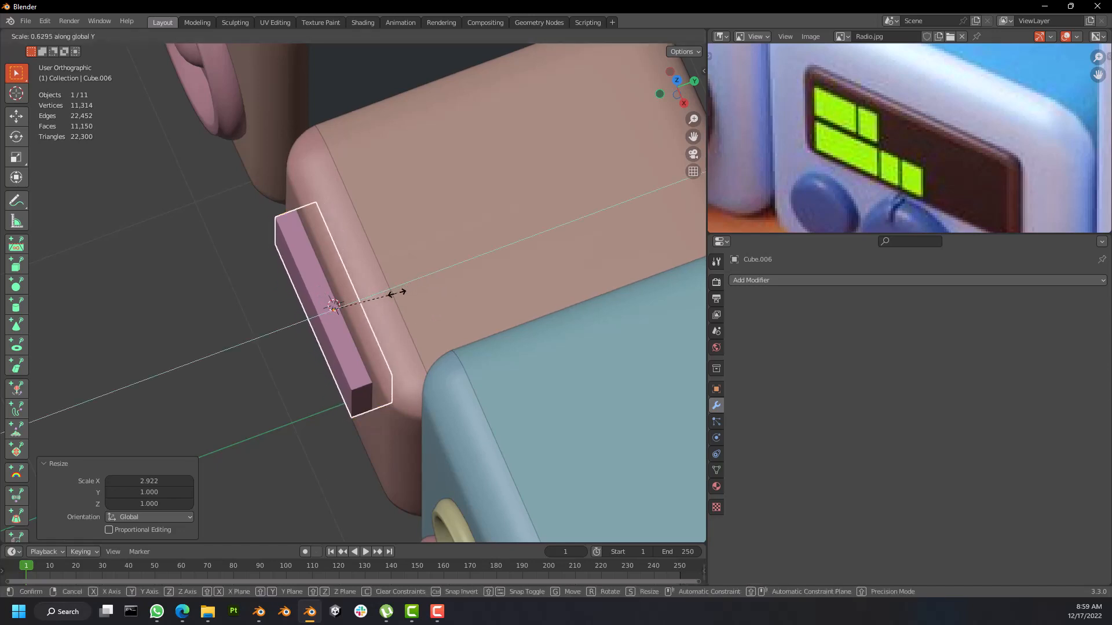
left_click(347, 312)
middle_click_drag(347, 311, 406, 261)
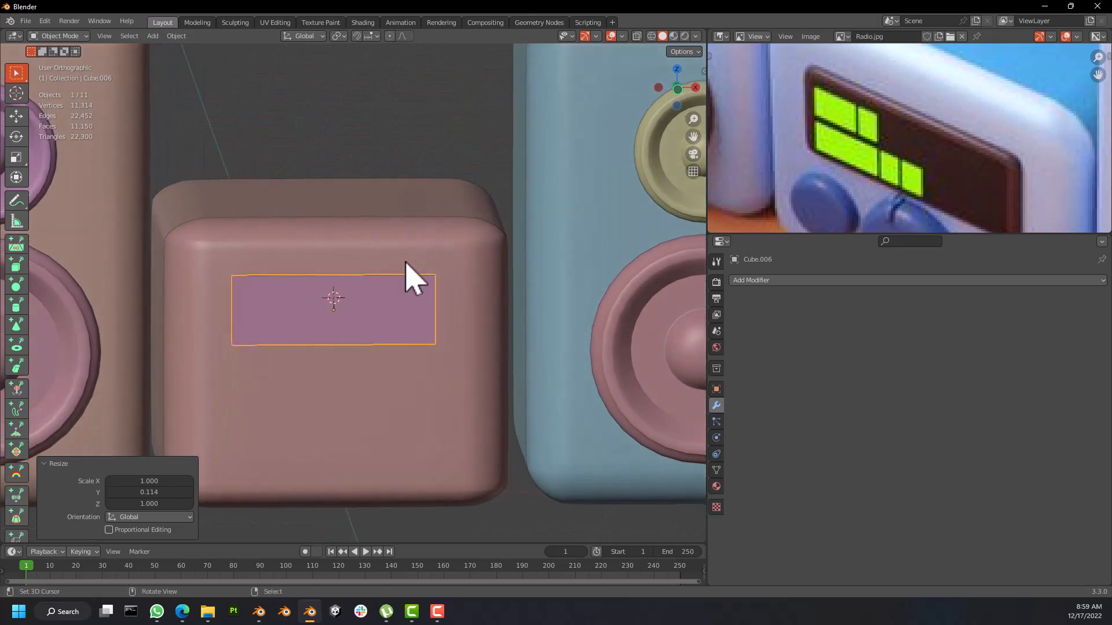
scroll(385, 333, "up", 2)
middle_click_drag(409, 315, 365, 345)
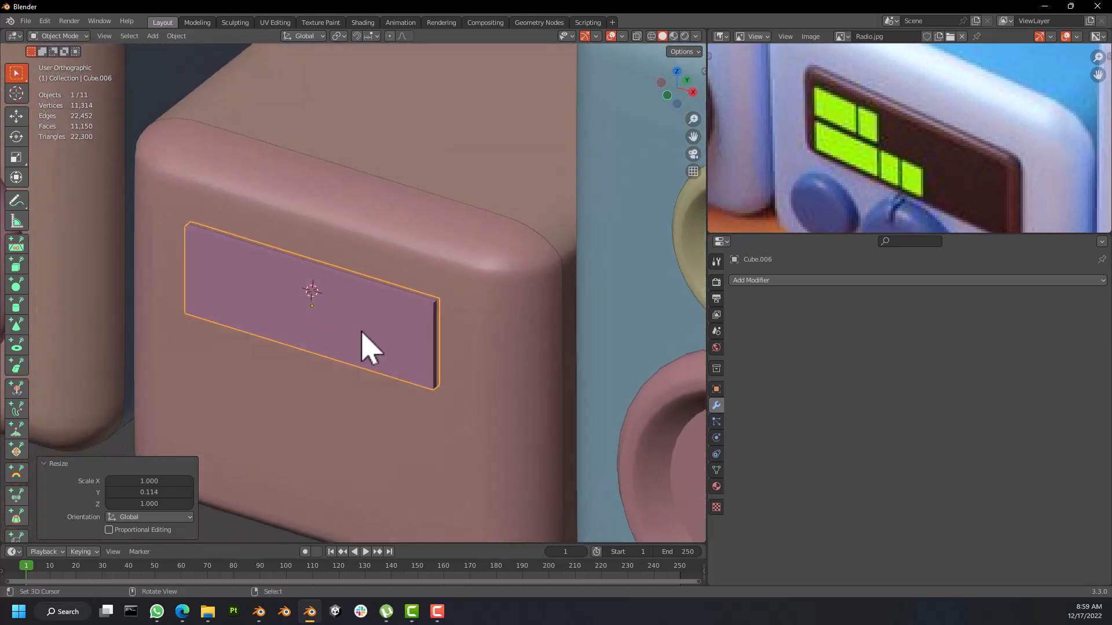
key("Tab")
key("Tab")
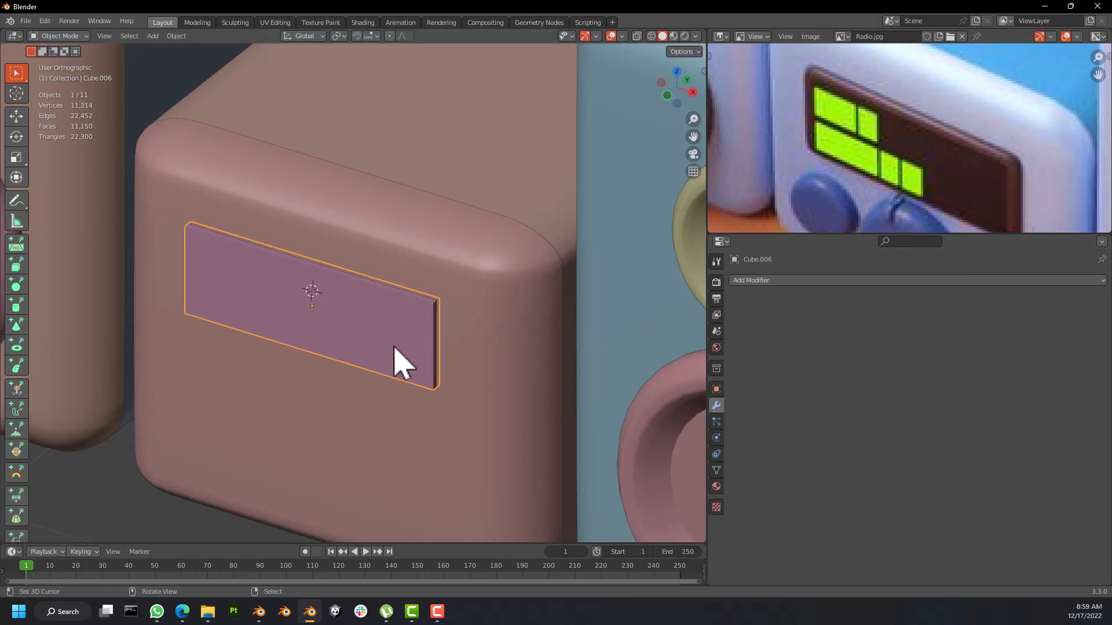
key("Tab")
Step: Extrude the display panel's front face in place and scale it uniformly by about 0.837, followed by 1.043
left_click(397, 323)
mouse_move(397, 323)
middle_mouse_down()
mouse_move(387, 308)
mouse_move(401, 307)
middle_mouse_up()
scroll(401, 307, "up", 1)
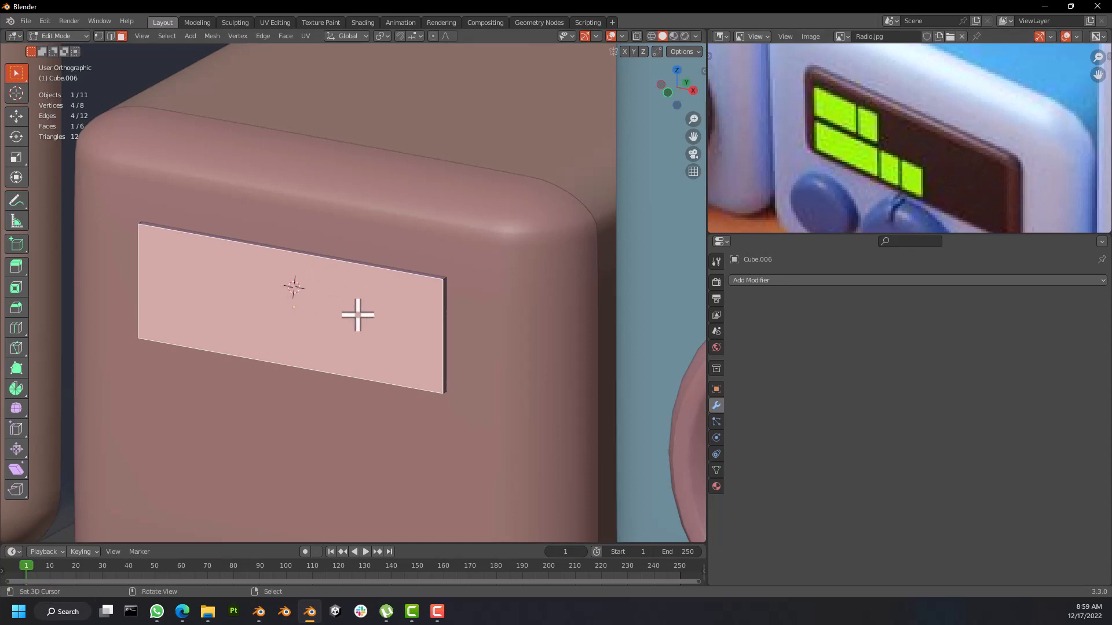
key("e")
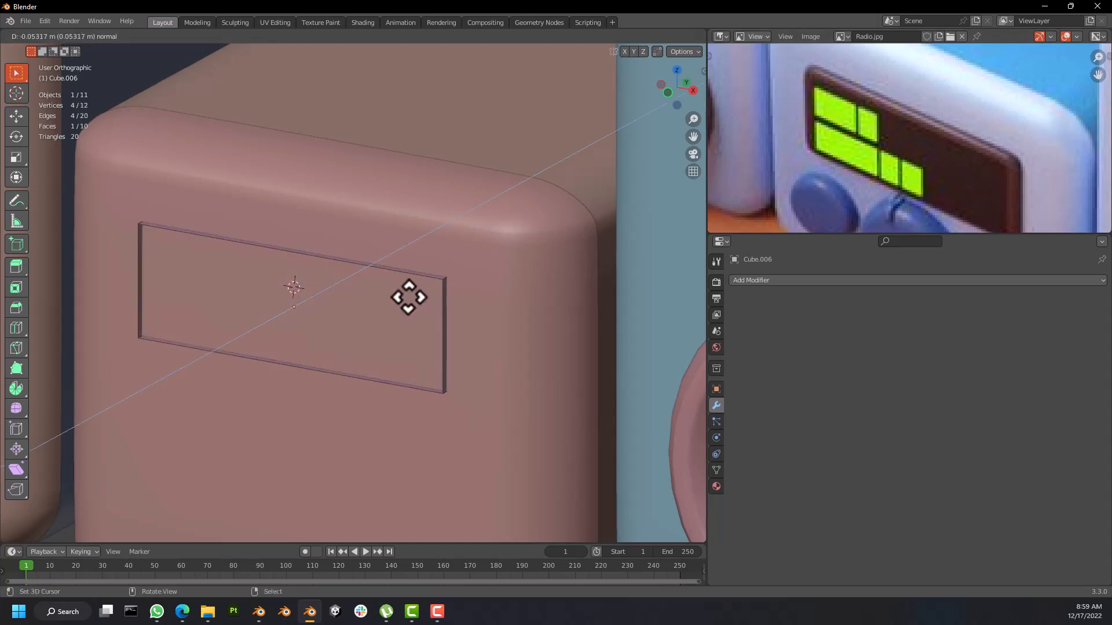
key("Escape")
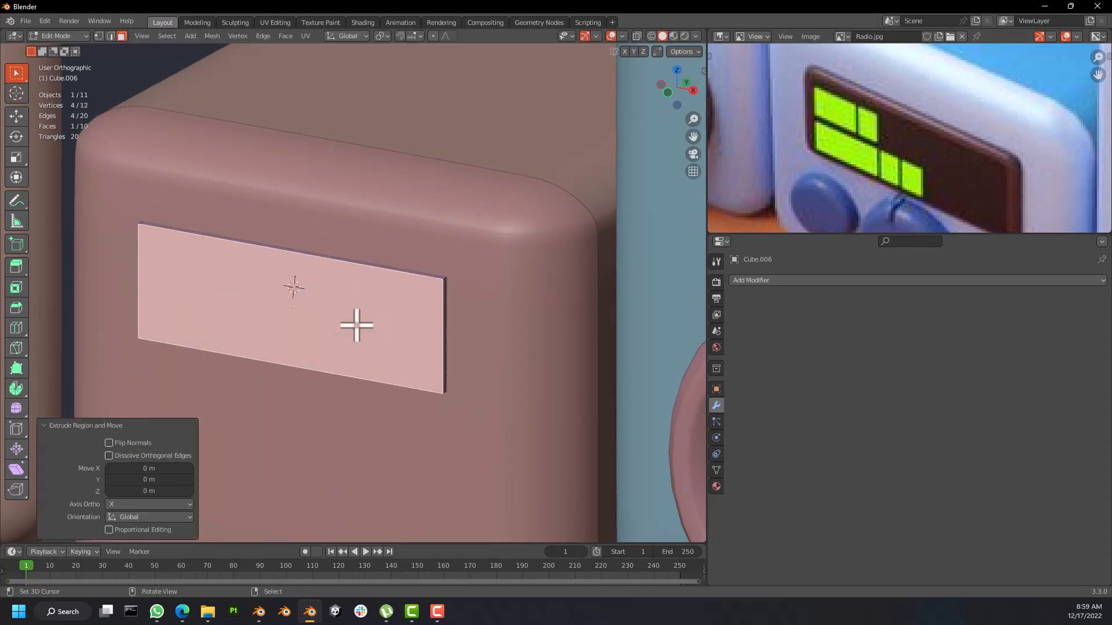
key("s")
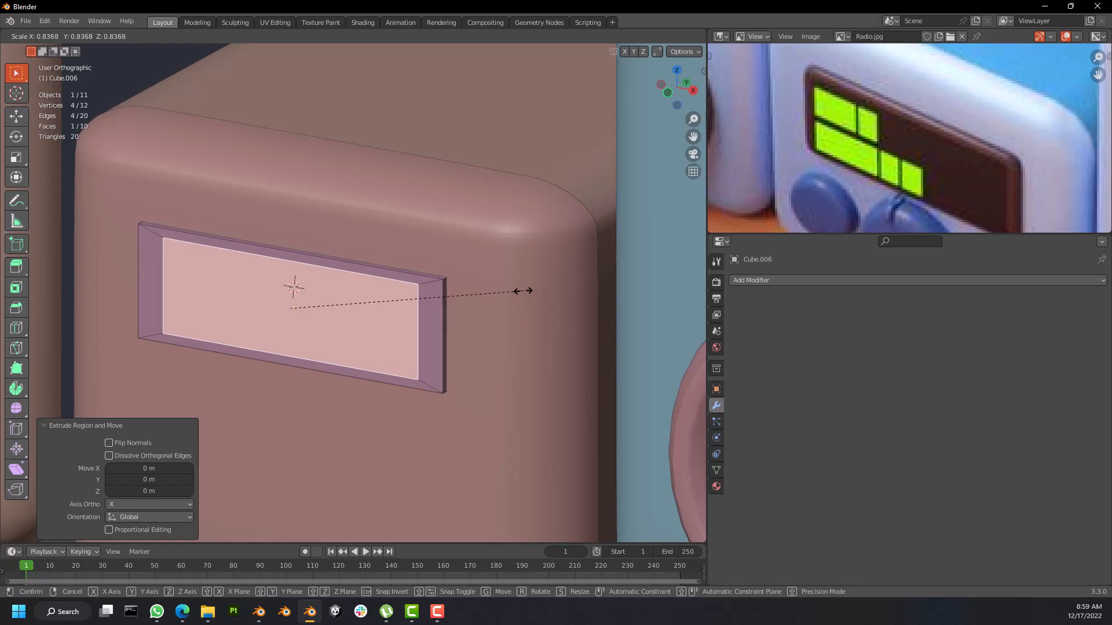
left_click(523, 290)
key("s")
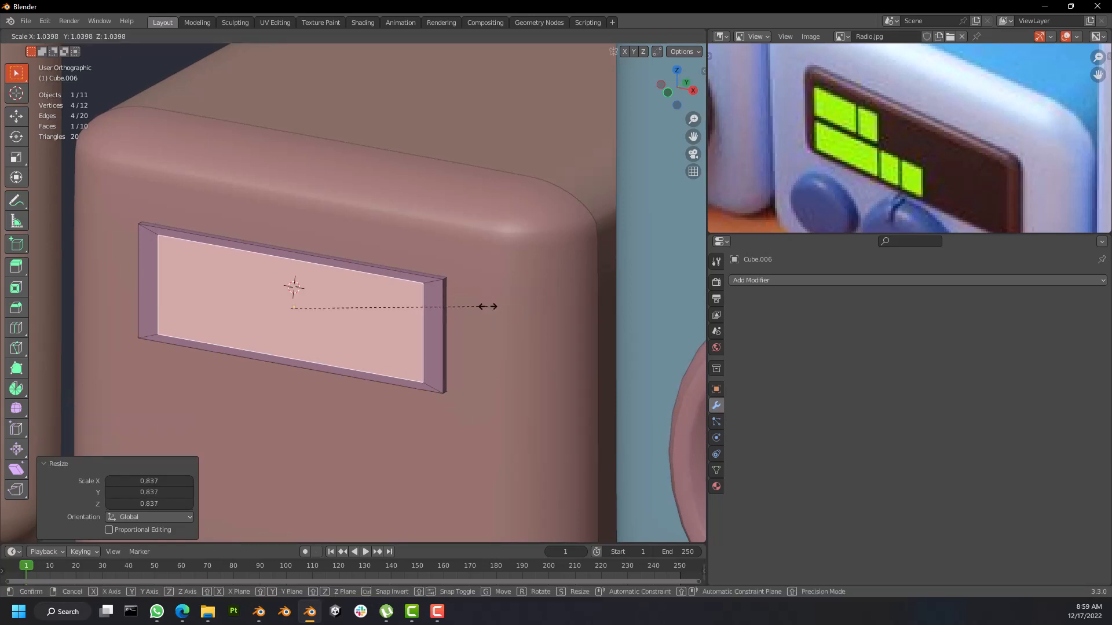
left_click(489, 307)
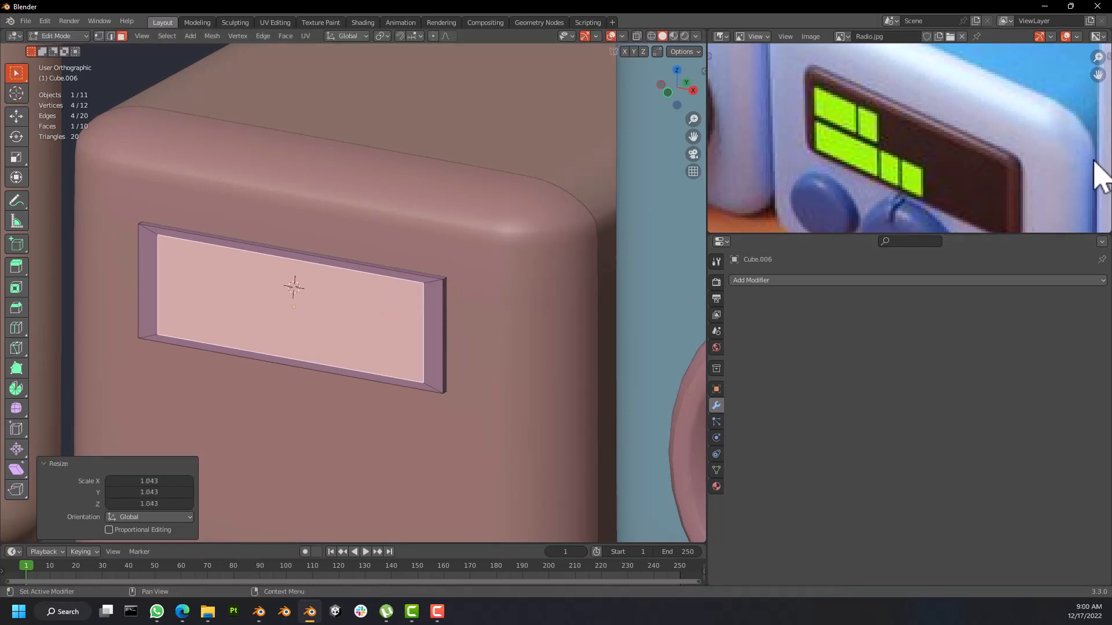
Step: Bevel the display panel's four short corner edges with width 0.093 m, 8 segments and shape about 0.649
mouse_move(407, 293)
middle_mouse_down()
mouse_move(418, 281)
mouse_move(426, 299)
middle_mouse_up()
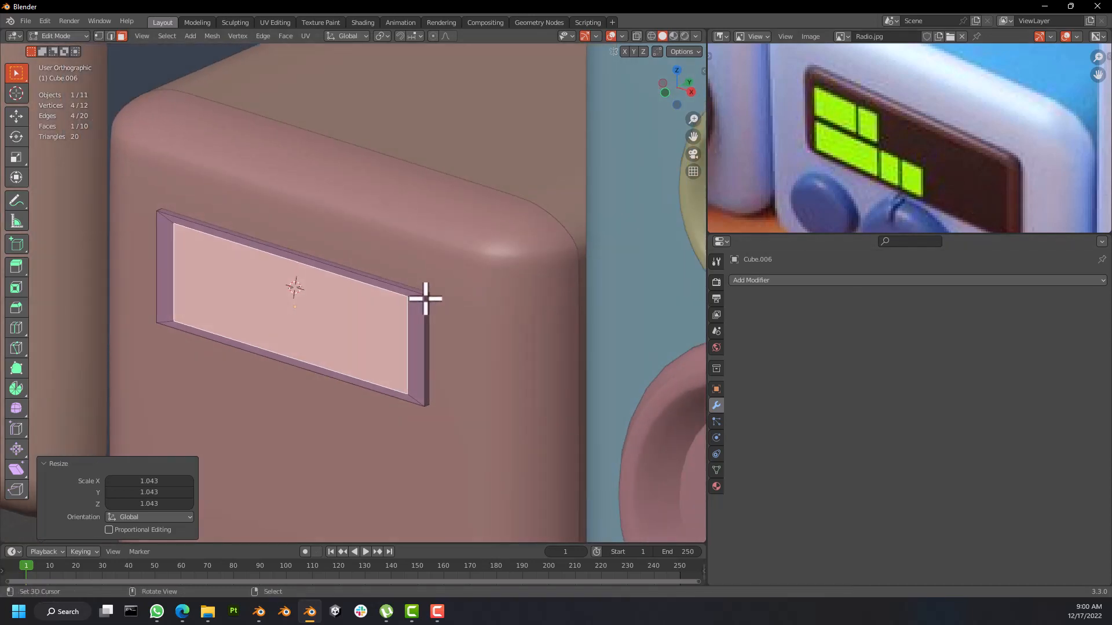
left_click(427, 301)
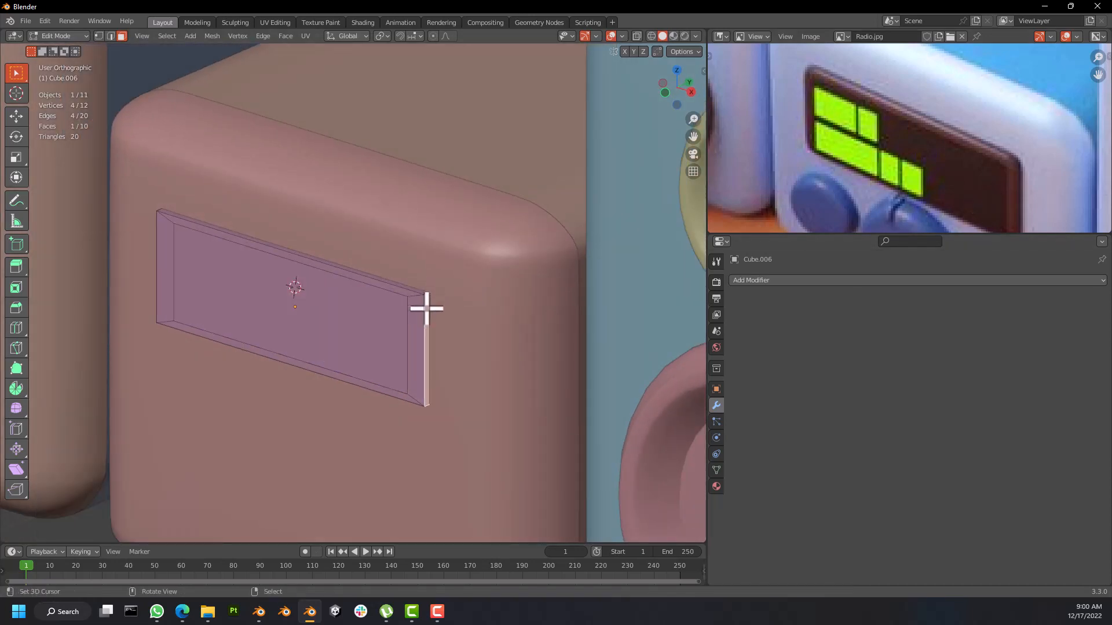
left_click(111, 36)
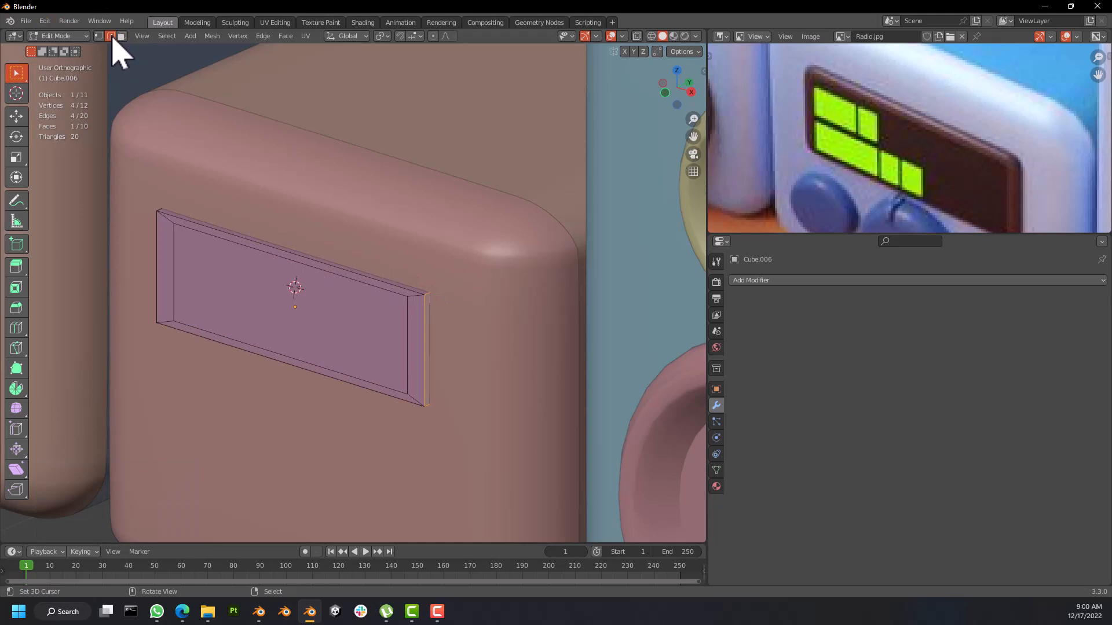
left_click(431, 291)
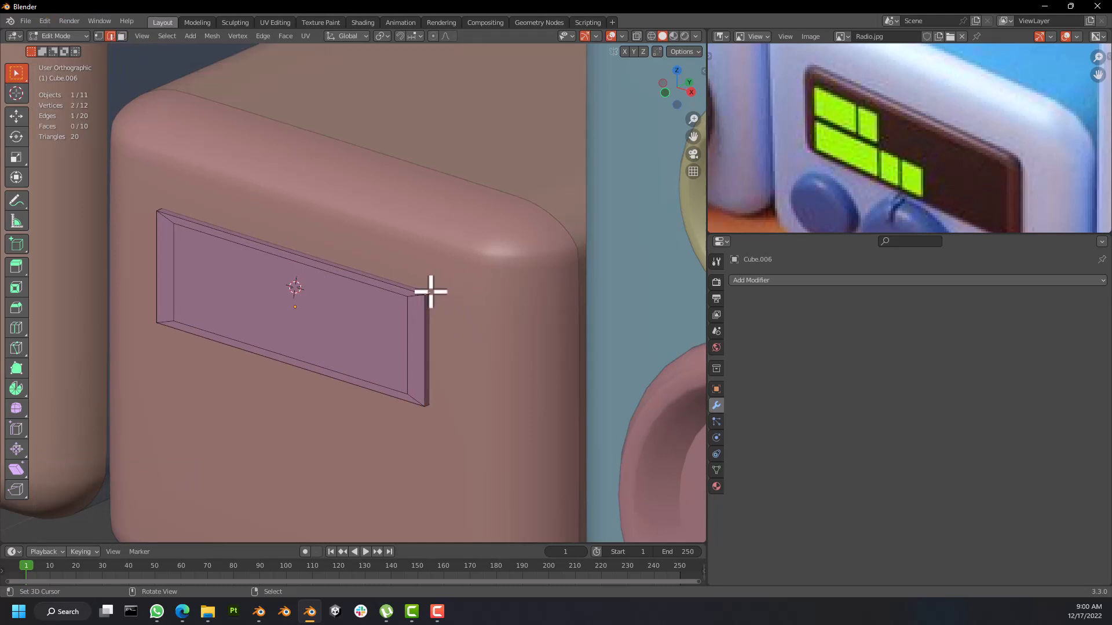
middle_click_drag(439, 326, 442, 253)
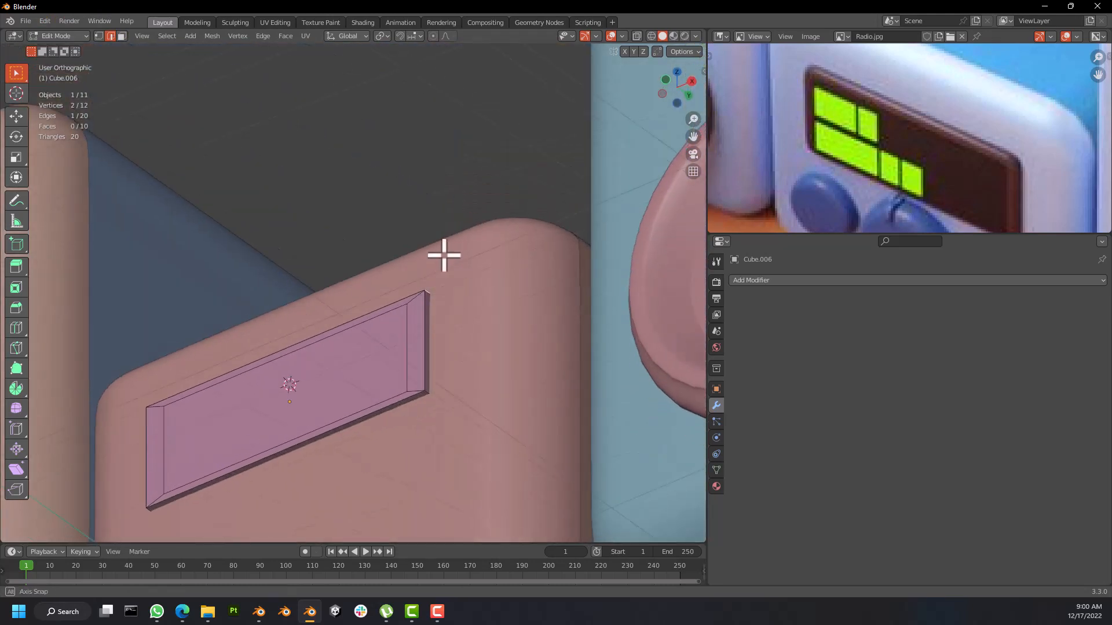
left_click(426, 392, "shift")
middle_click_drag(263, 414, 415, 416)
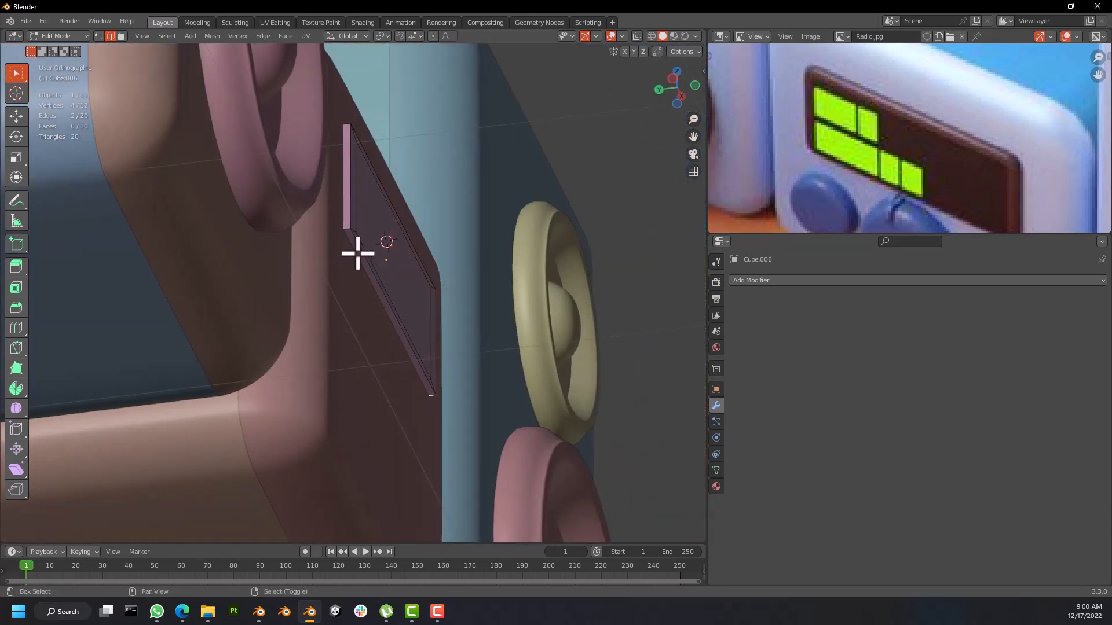
left_click(346, 229, "shift")
middle_click_drag(392, 220, 375, 314)
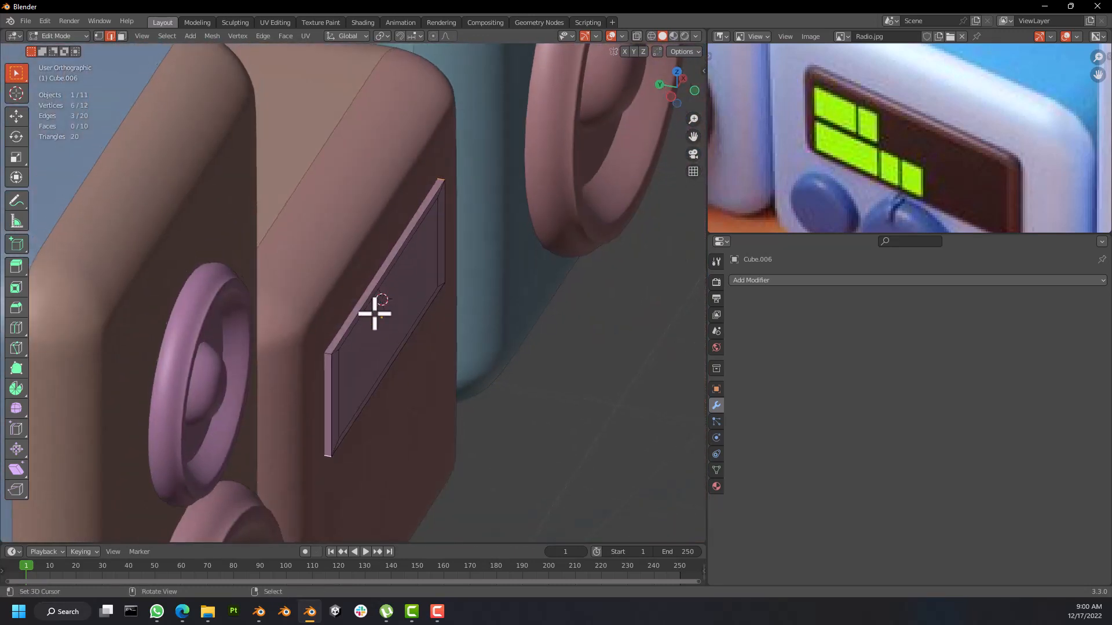
left_click(328, 354, "shift")
middle_click_drag(388, 369, 275, 335)
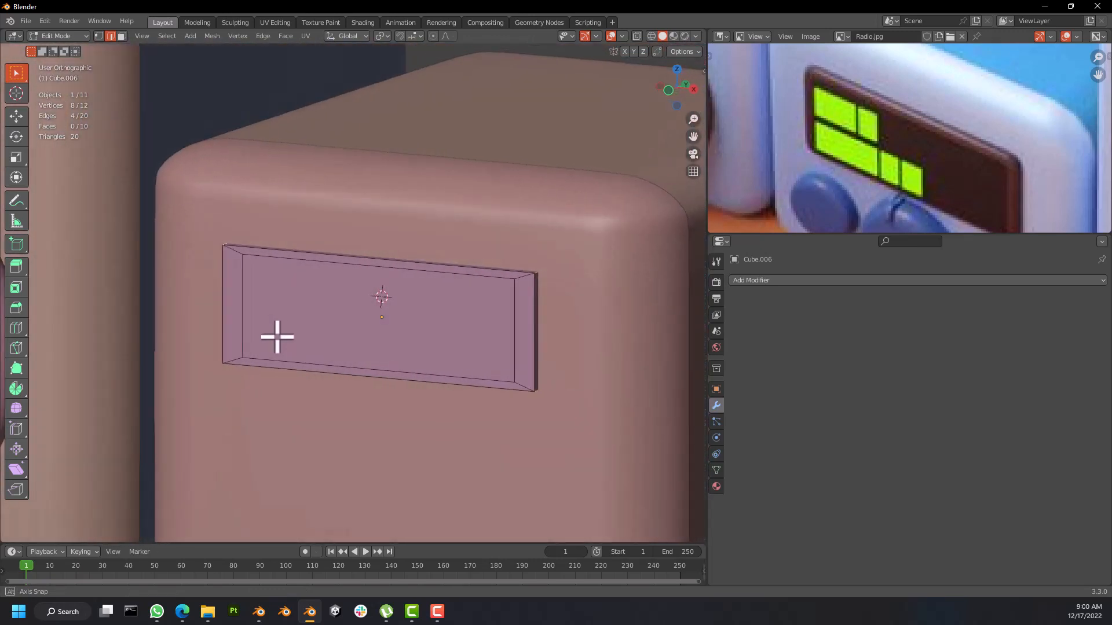
middle_click_drag(477, 360, 454, 367)
key("ctrl+b")
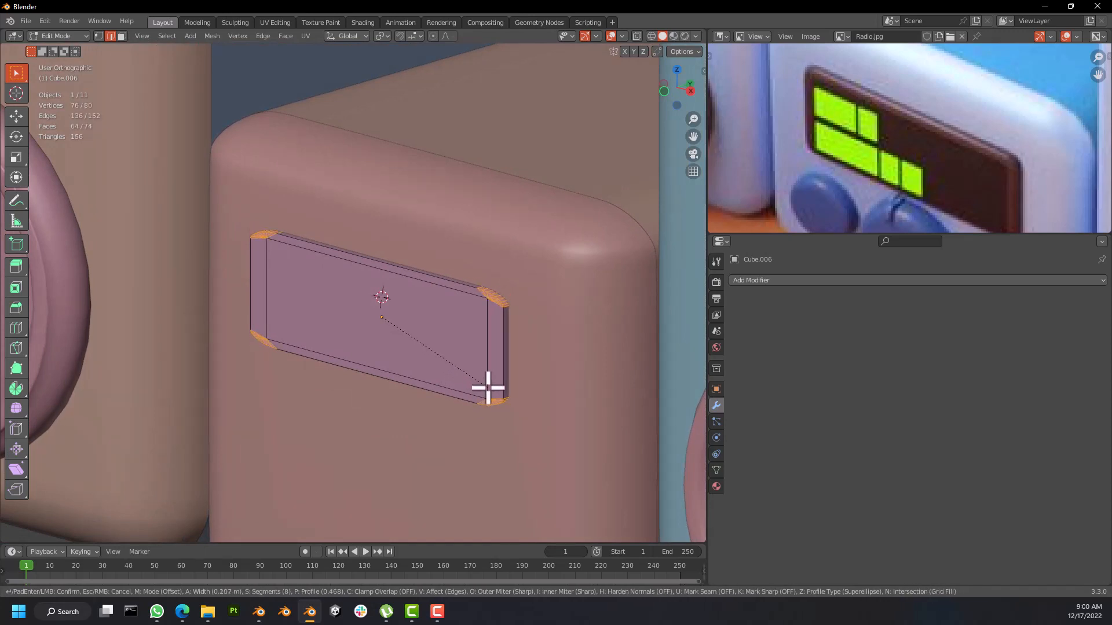
left_click(480, 383)
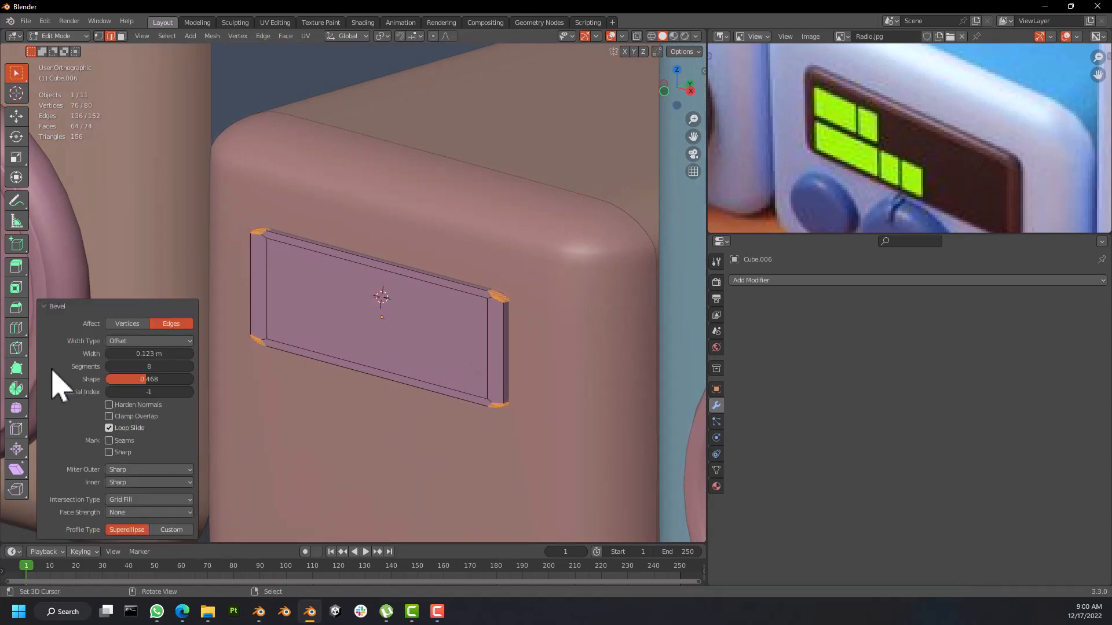
left_click_drag(152, 354, 138, 378)
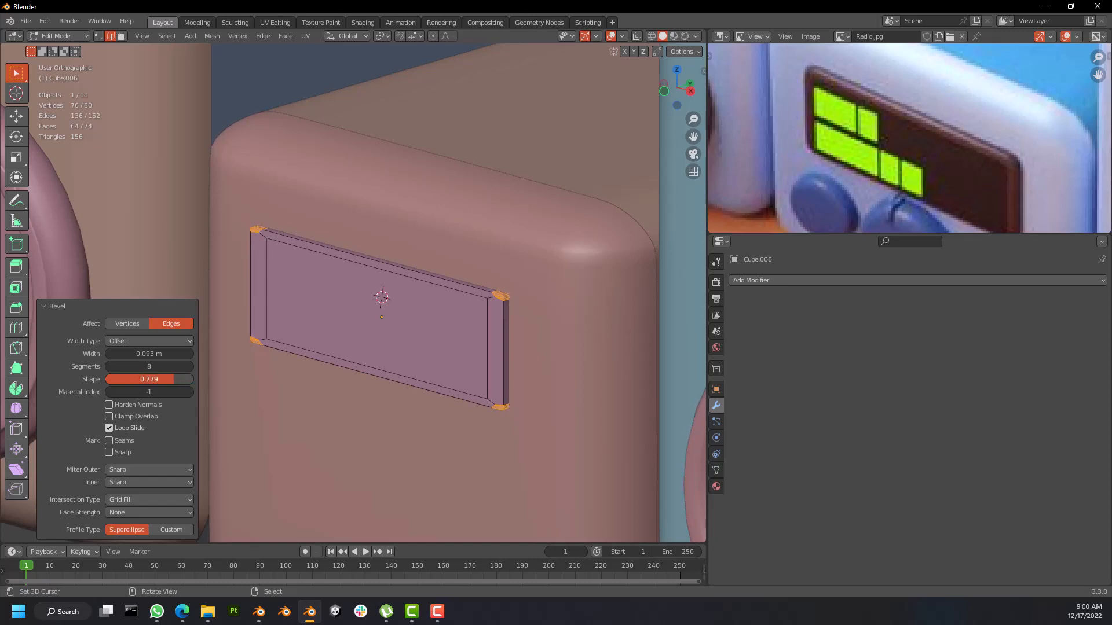
scroll(506, 317, "up", 6)
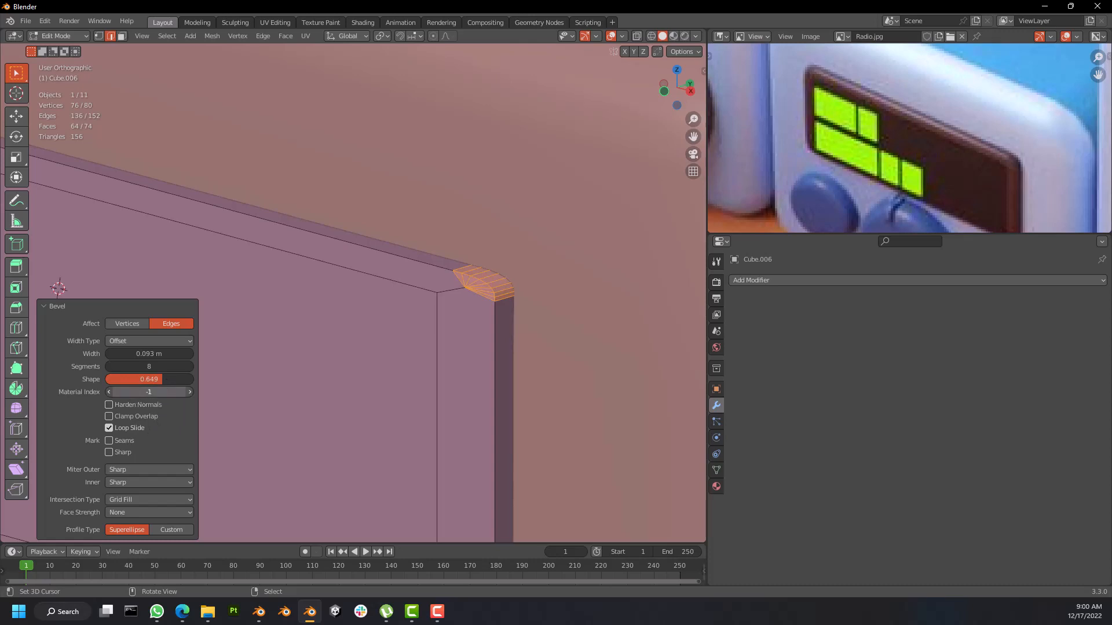
Step: Undo the corner bevel and the inset of the display panel's front face, back to the plain box in Edit Mode
key("ctrl+z")
scroll(480, 303, "down", 4)
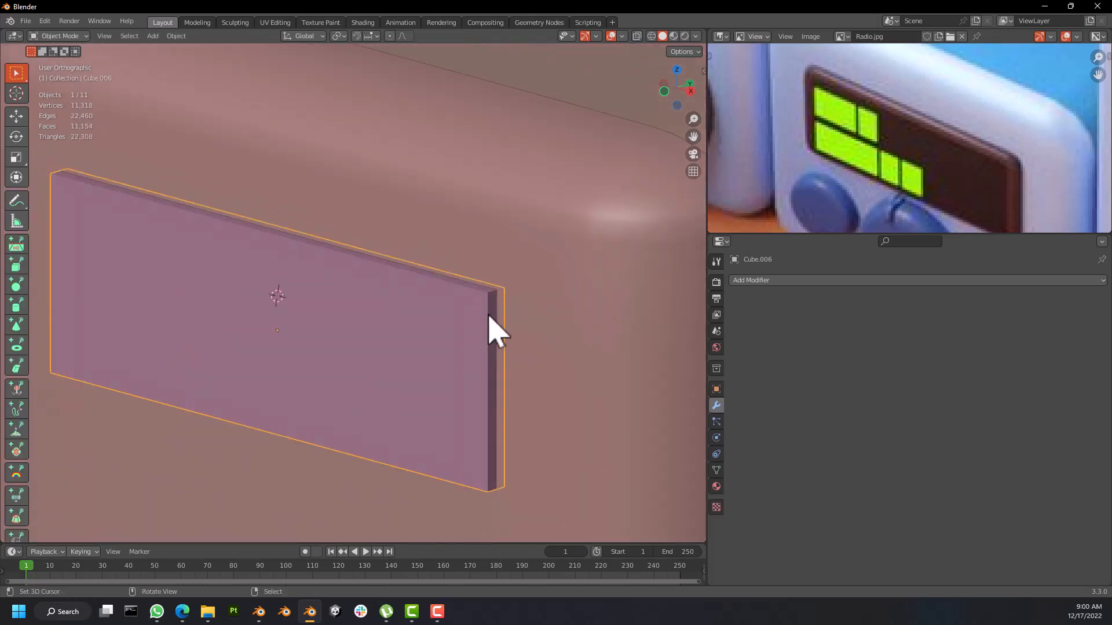
key("ctrl+z")
key("ctrl+z")
key("ctrl+z")
key("ctrl+z")
key("ctrl+z")
key("ctrl+z")
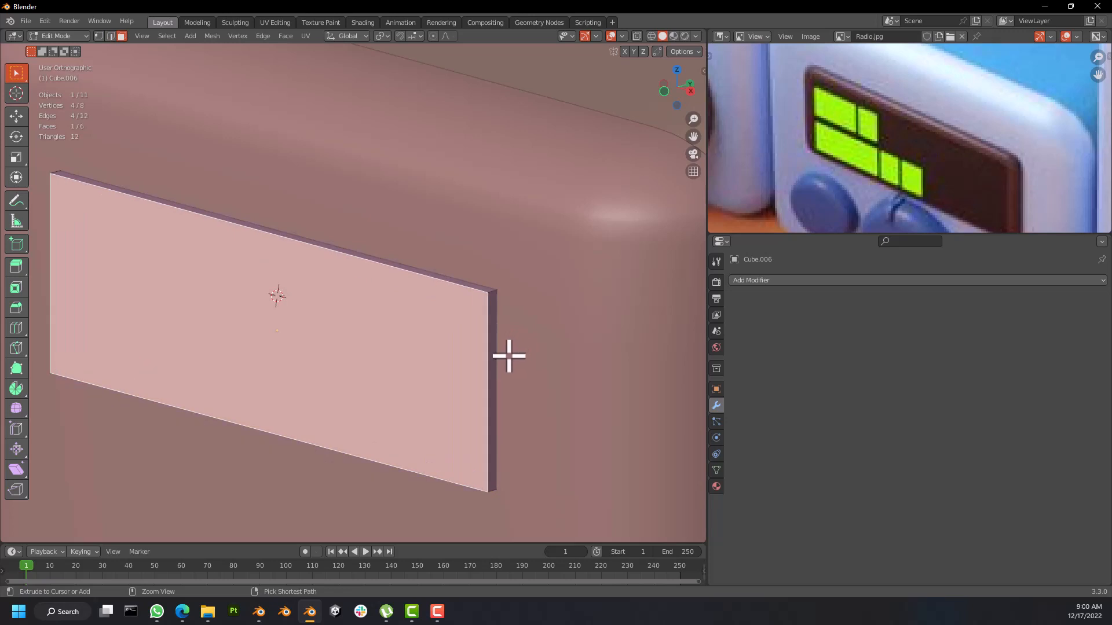
Step: Bevel all edges of the display panel with 3 segments and a width of about 0.0433 m
key("a")
key("ctrl+b")
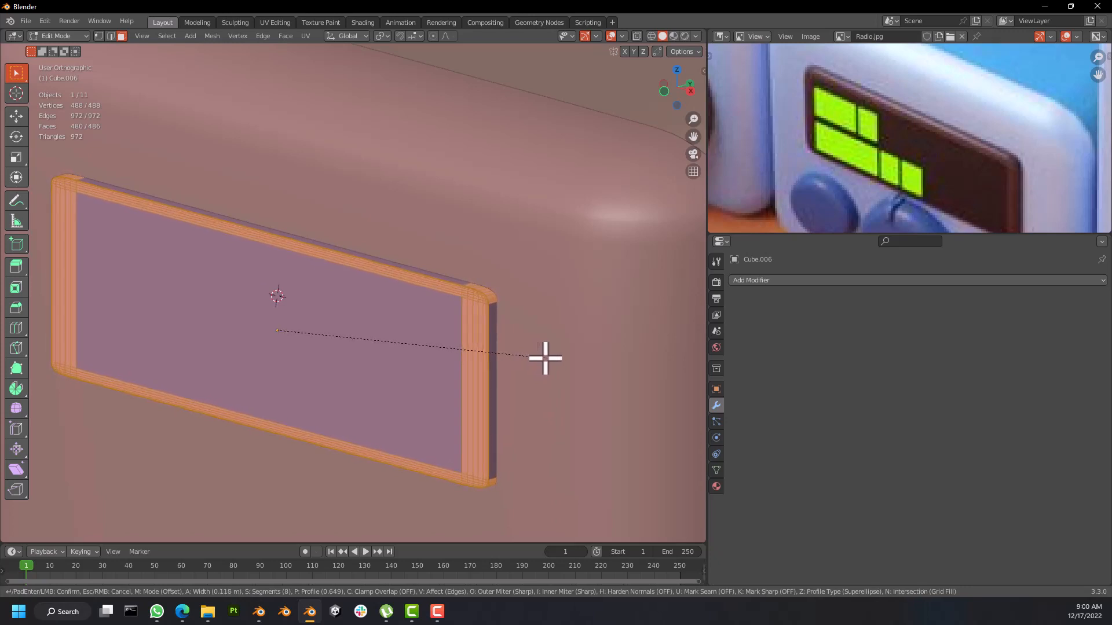
left_click(544, 354)
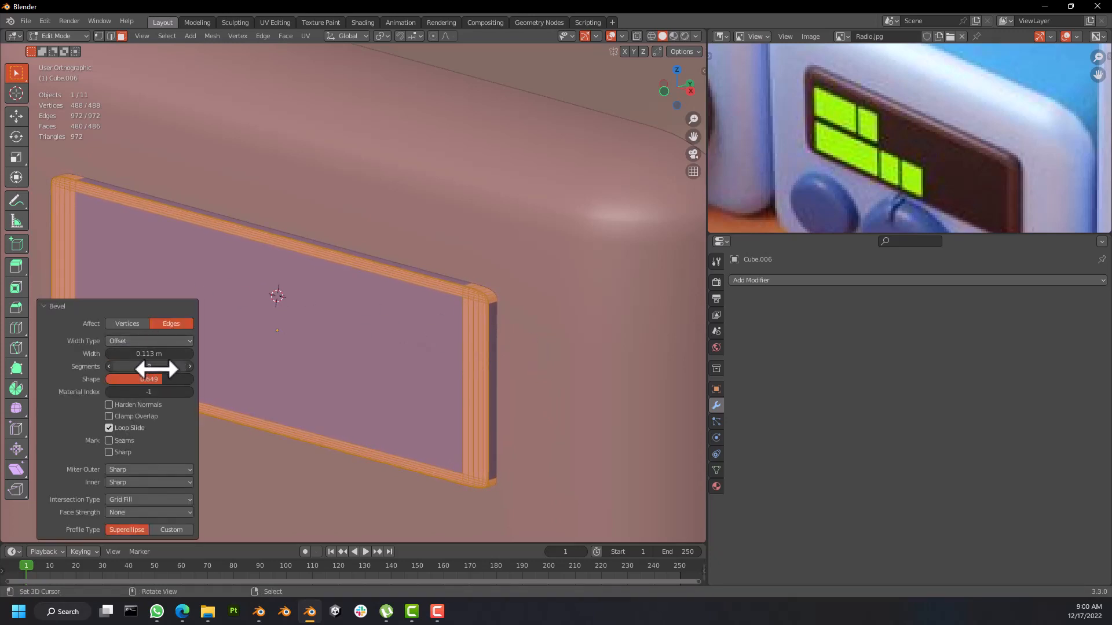
left_click_drag(154, 368, 144, 362)
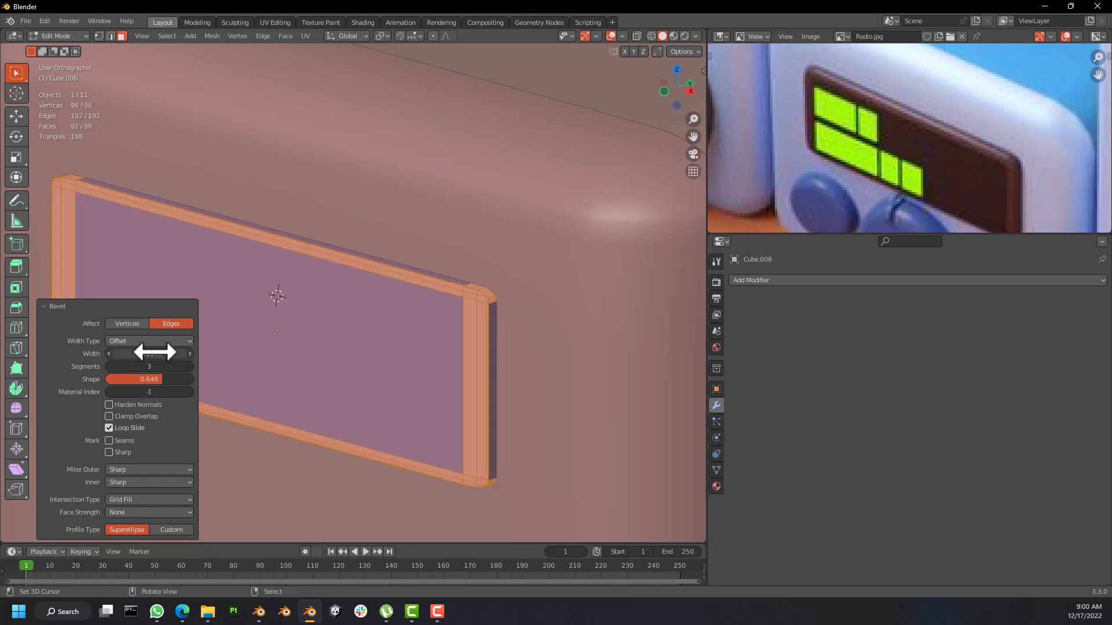
left_click_drag(154, 351, 137, 342)
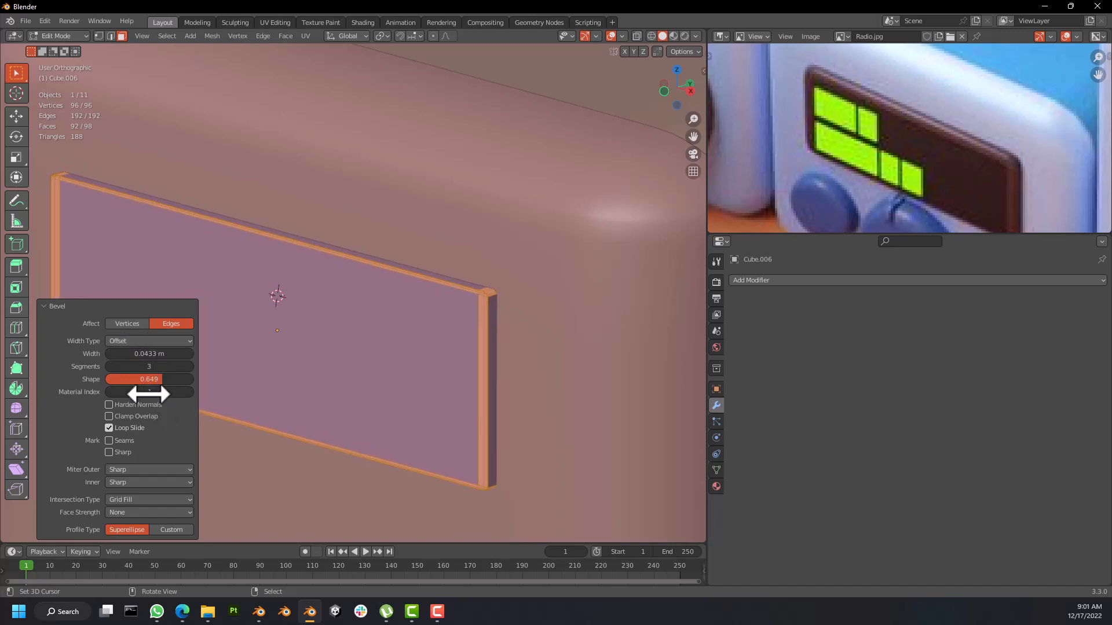
Step: Adjust the panel's bevel to width 0.233 m and shape 0.545 with few segments, and return to Object Mode to check the rounded corners
left_click_drag(155, 384, 135, 348)
left_click_drag(140, 365, 152, 343)
scroll(504, 324, "up", 5)
scroll(516, 318, "down", 6)
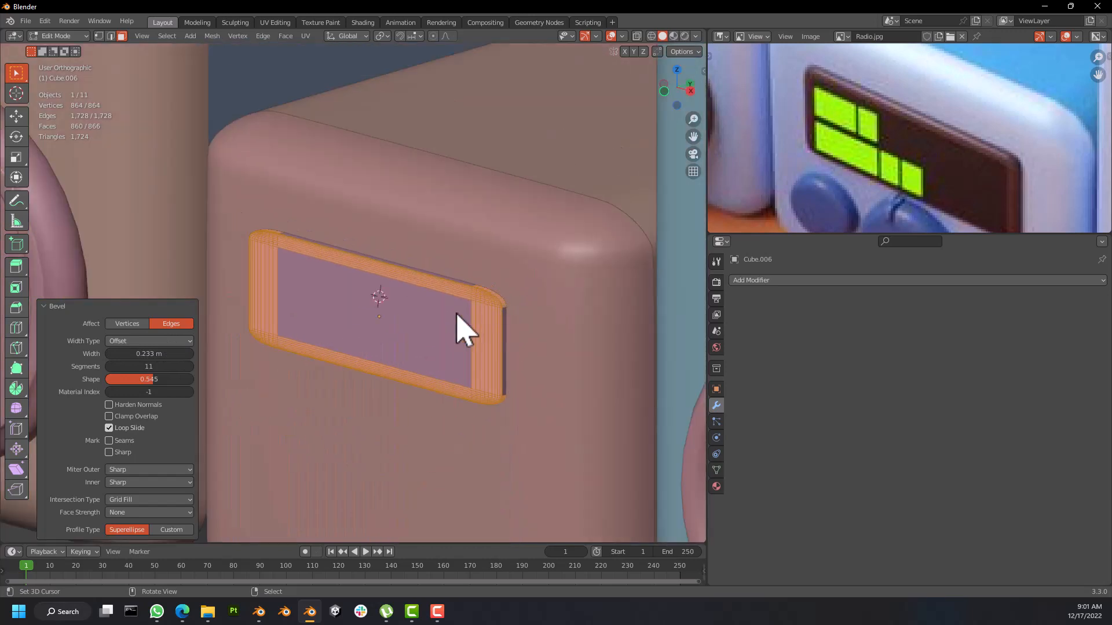
scroll(492, 334, "down", 2)
scroll(489, 330, "up", 2)
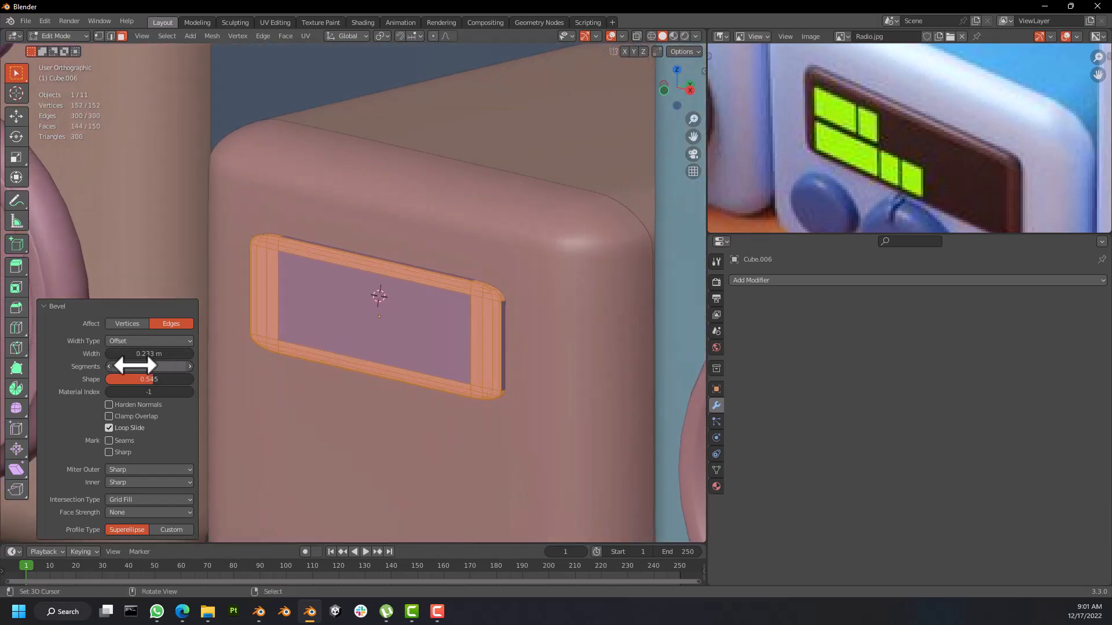
key("Tab")
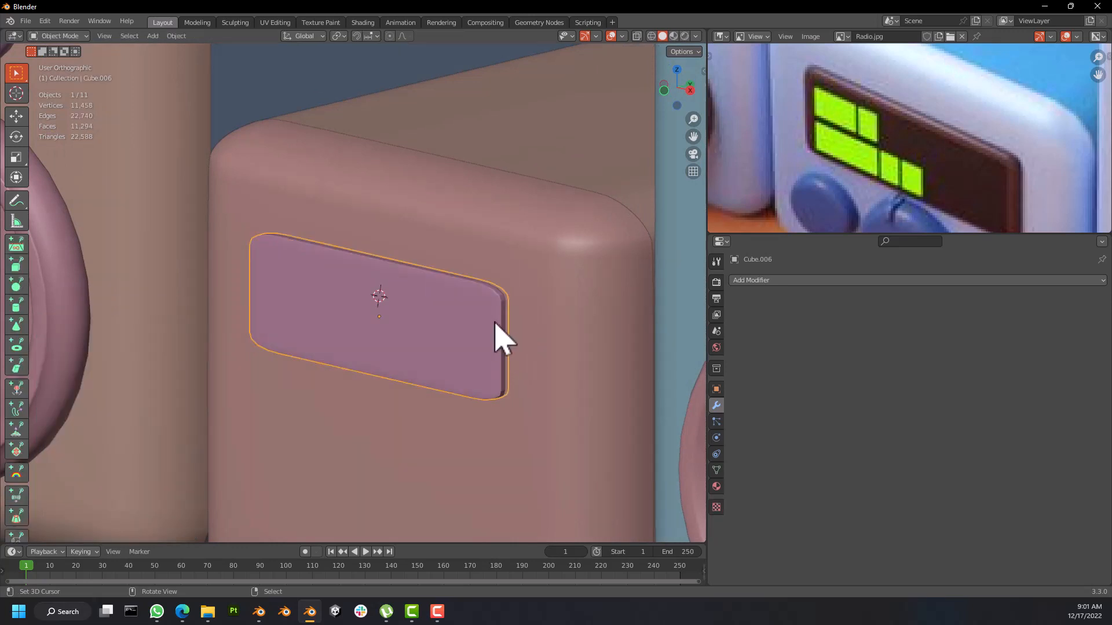
scroll(495, 336, "up", 6)
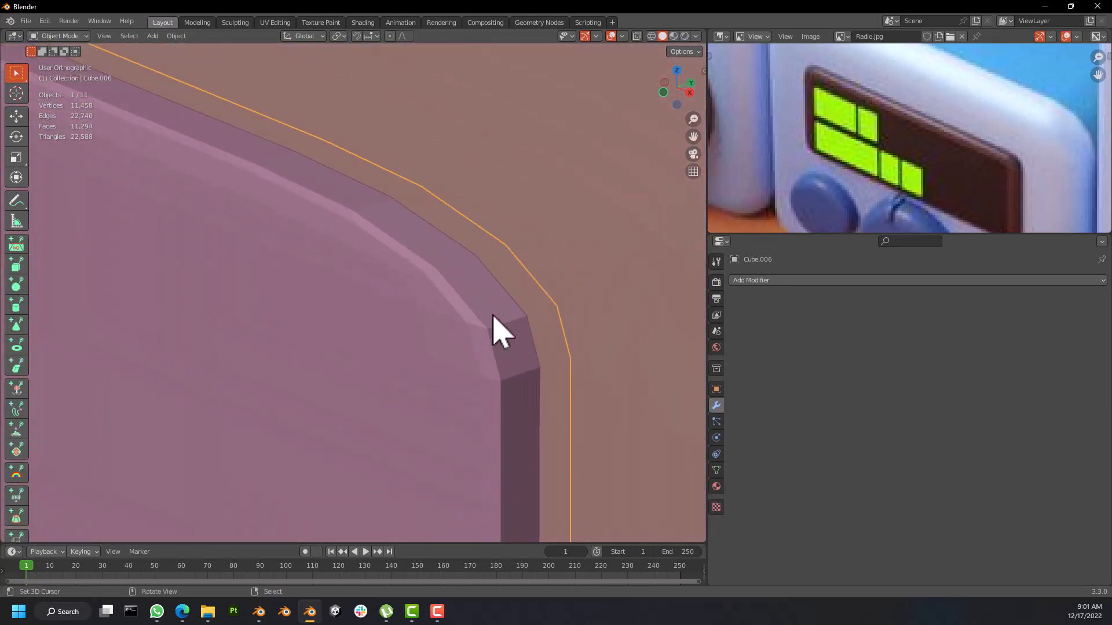
scroll(493, 317, "down", 7)
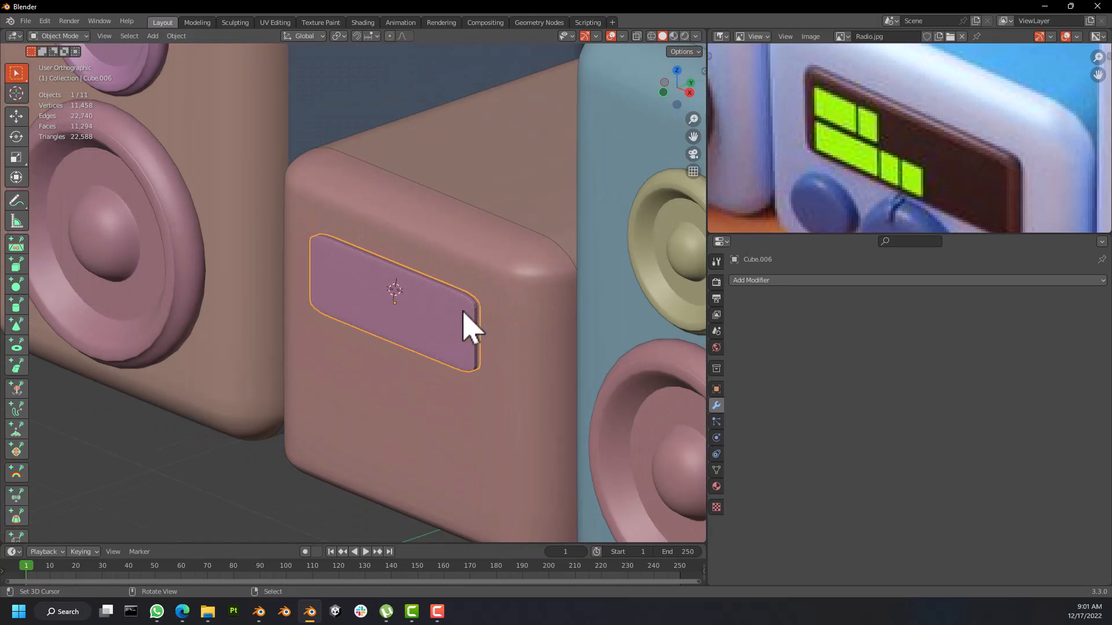
Step: Apply smooth shading to the bevelled display panel and inspect its mesh in Edit Mode
mouse_move(472, 327)
middle_mouse_down()
mouse_move(537, 303)
mouse_move(478, 310)
middle_mouse_up()
scroll(504, 301, "up", 4)
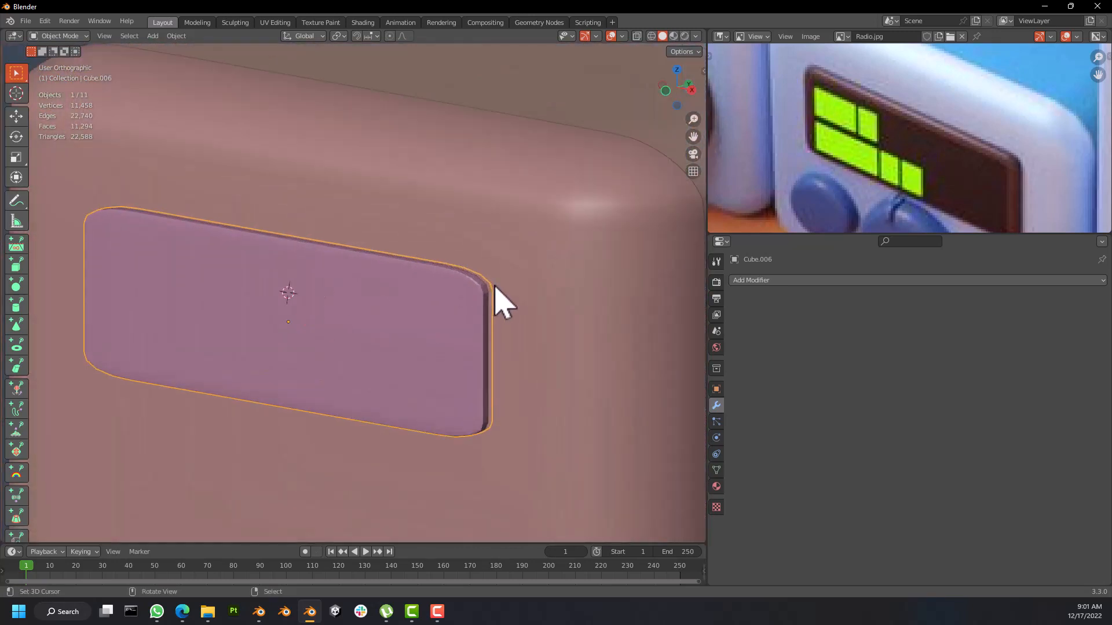
right_click(496, 292)
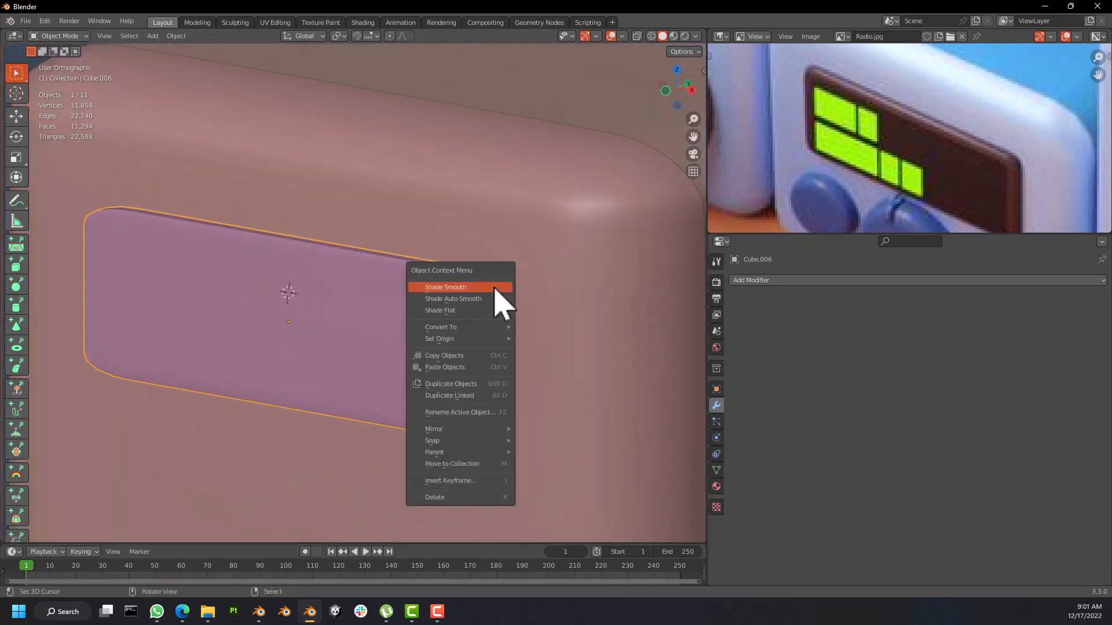
left_click(461, 289)
mouse_move(512, 317)
middle_mouse_down()
mouse_move(484, 330)
mouse_move(517, 310)
mouse_move(459, 380)
mouse_move(512, 348)
middle_mouse_up()
key("Tab")
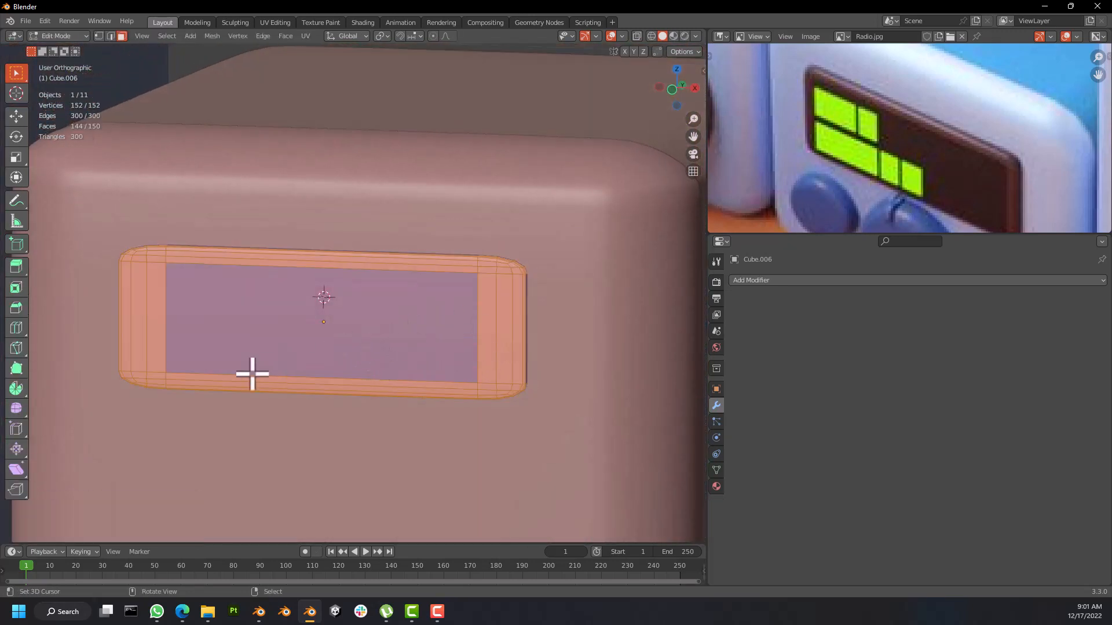
middle_click_drag(473, 315, 490, 347)
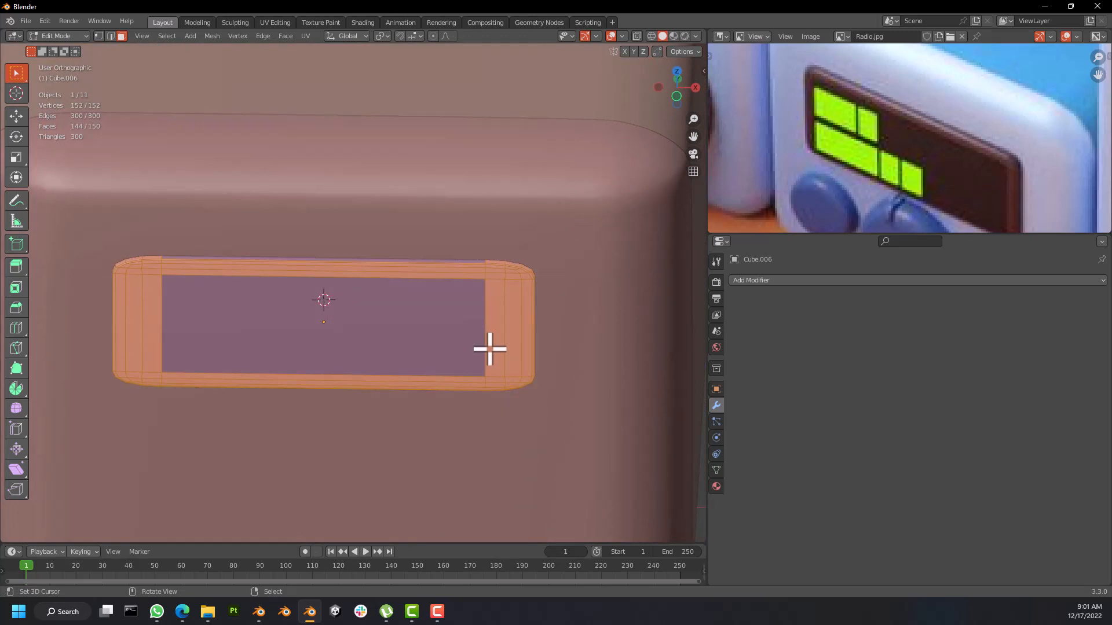
Step: Delete the whole bevelled display panel object from the radio's front in Object Mode
key("Tab")
key("x")
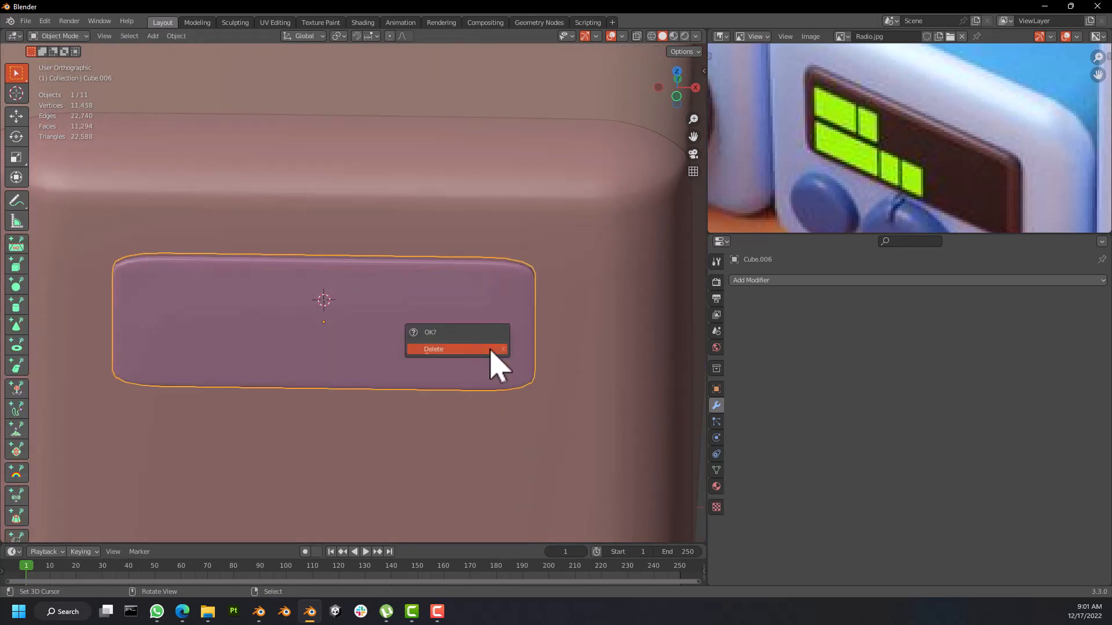
left_click(489, 349)
key("shift+z")
scroll(372, 315, "down", 5)
key("shift+z")
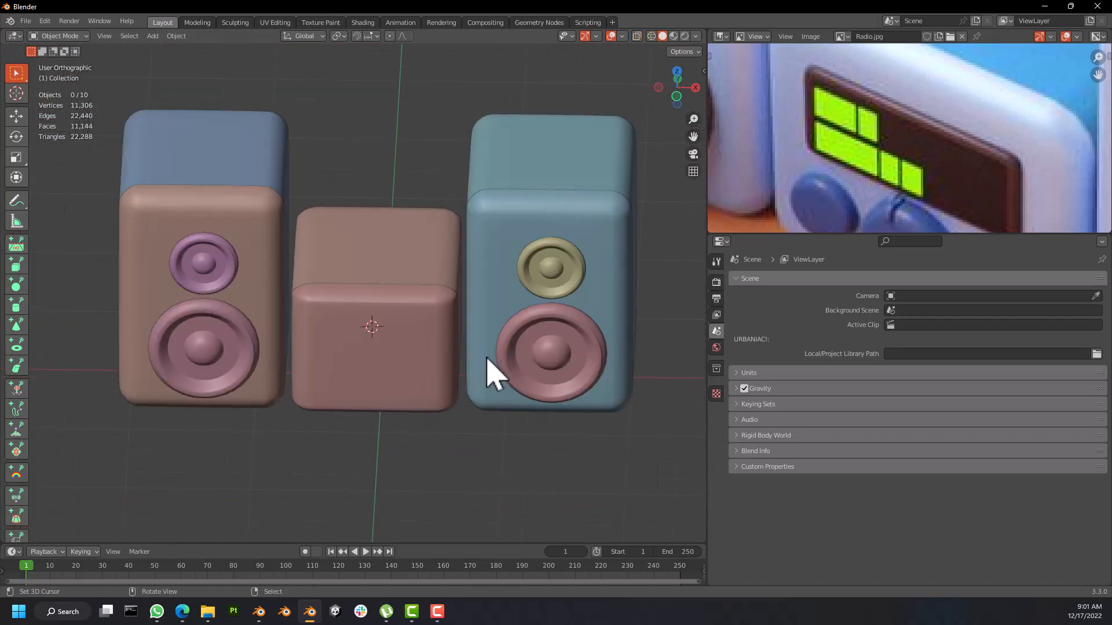
Step: Add a plane at the 3D cursor, rotate it 90° about X and scale it to about 0.116 in front view
key("shift+a")
mouse_move(392, 349)
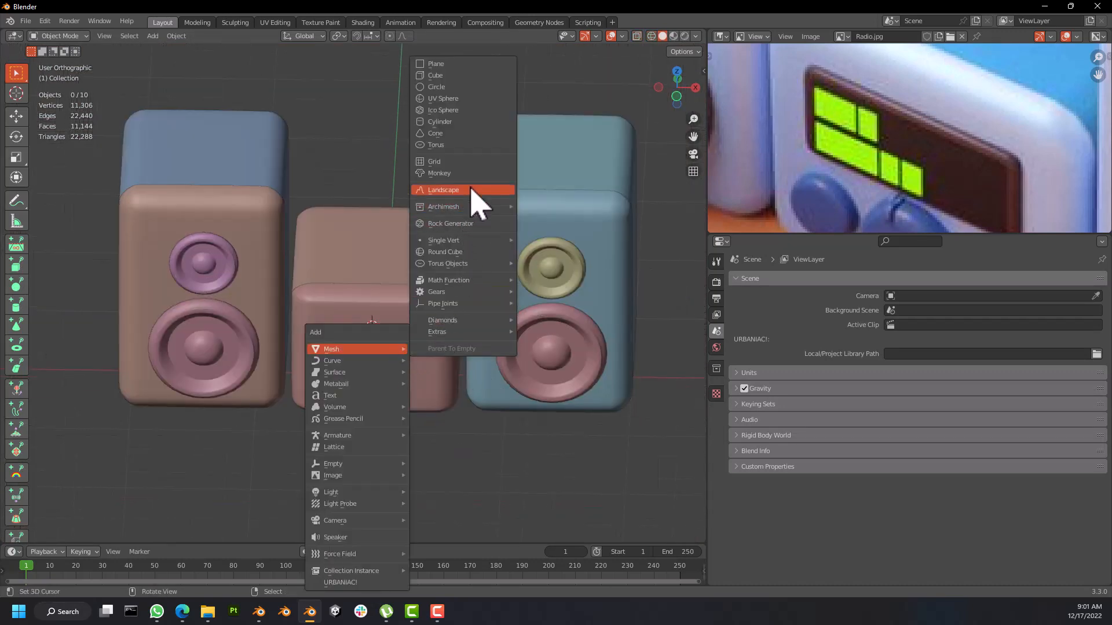
left_click(443, 66)
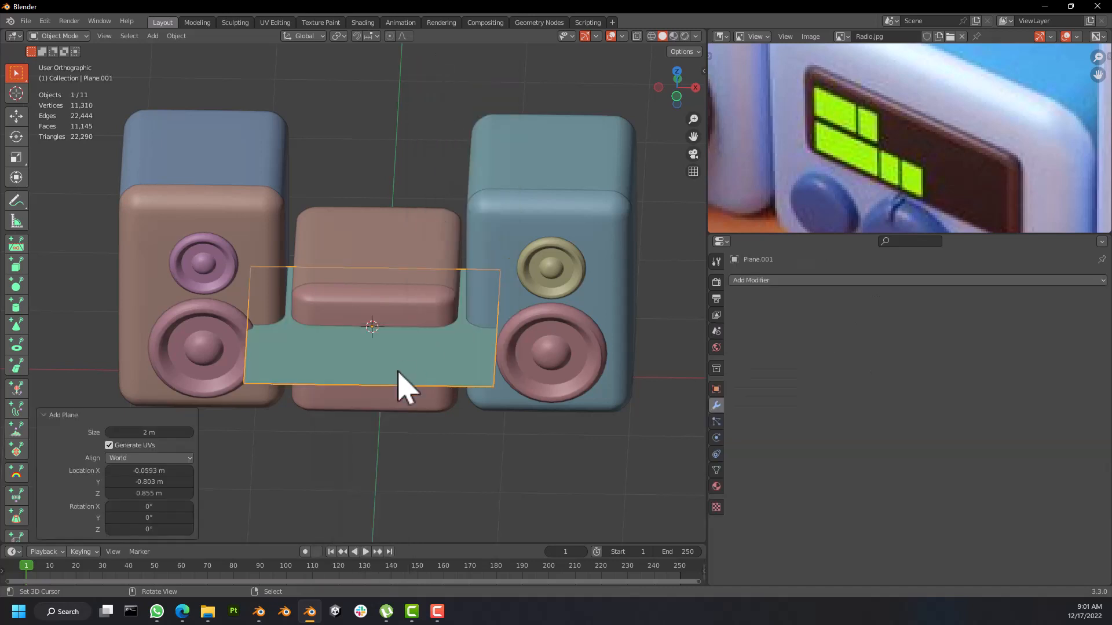
type("rx90")
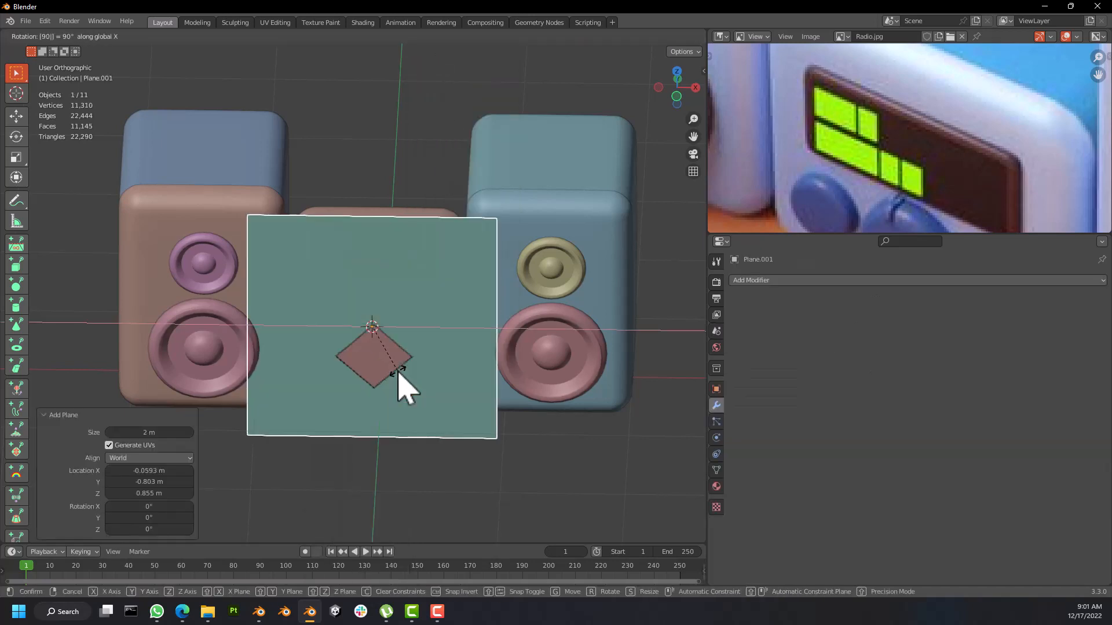
key("Return")
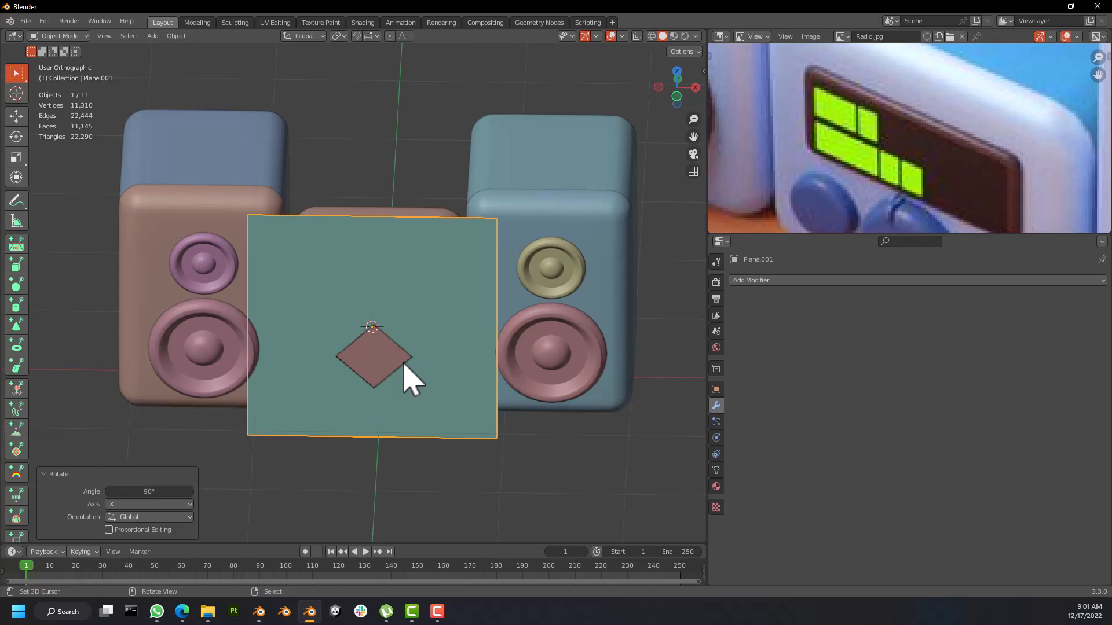
key("KP_1")
key("s")
left_click(396, 320)
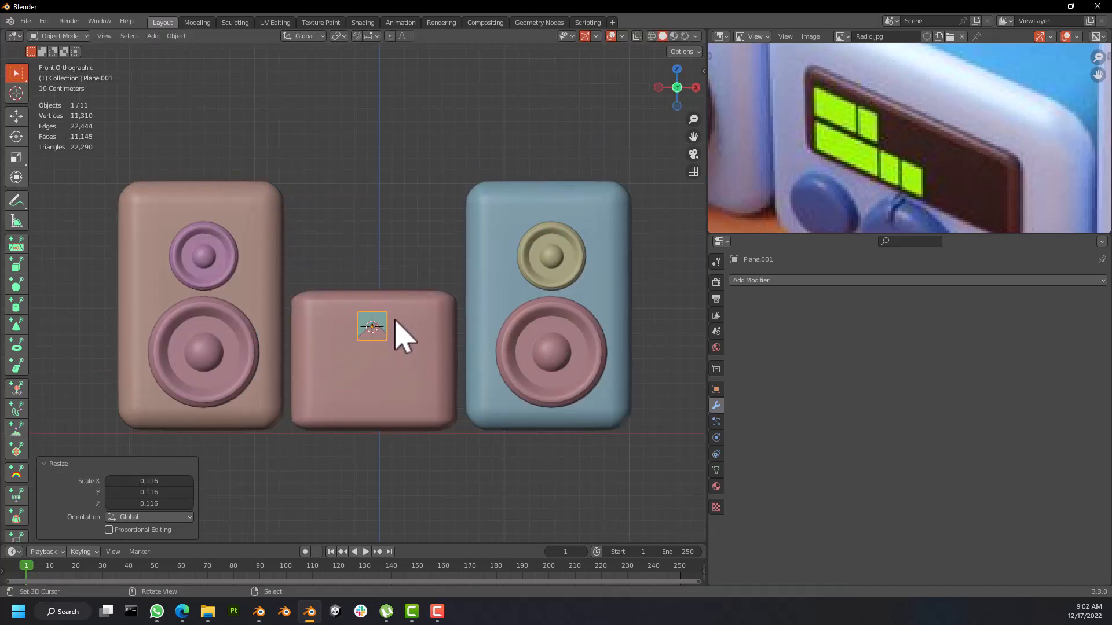
Step: In Edit Mode, lower the plane about 0.049 m along Z and stretch it to about 3.317 along X
scroll(359, 336, "up", 5)
middle_click_drag(308, 355, 338, 363)
scroll(371, 337, "up", 4)
key("grave")
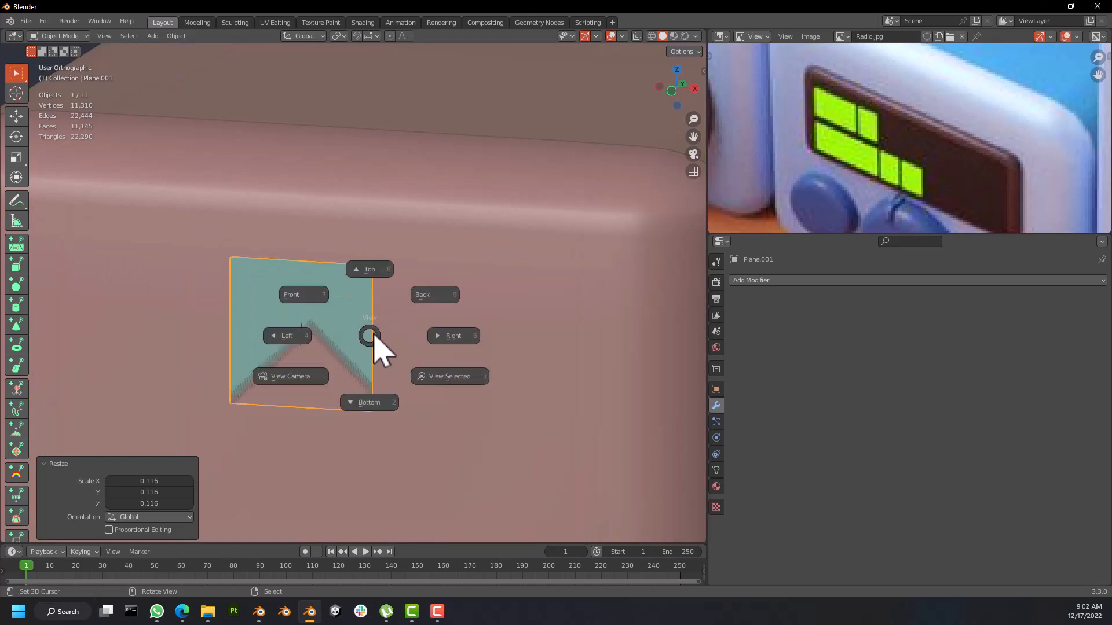
key("Tab")
scroll(368, 333, "down", 4)
key("g")
key("z")
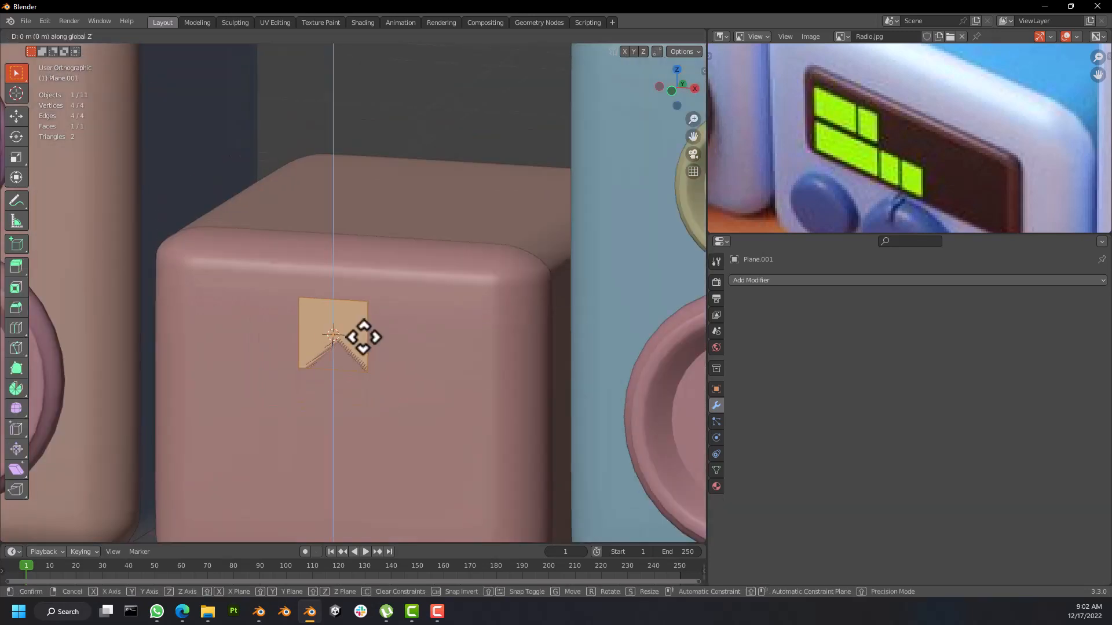
left_click(358, 350)
key("s")
key("x")
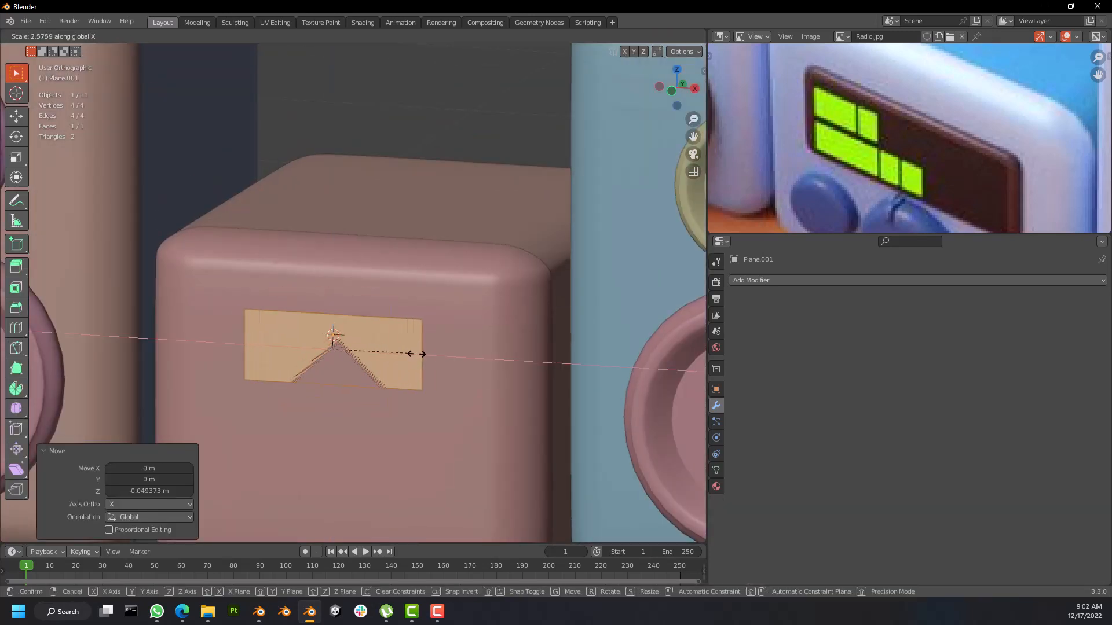
left_click(428, 351)
Step: Extrude the stretched plane about 0.023 m outward from the radio's front into a thin slab
middle_click_drag(429, 352, 310, 373)
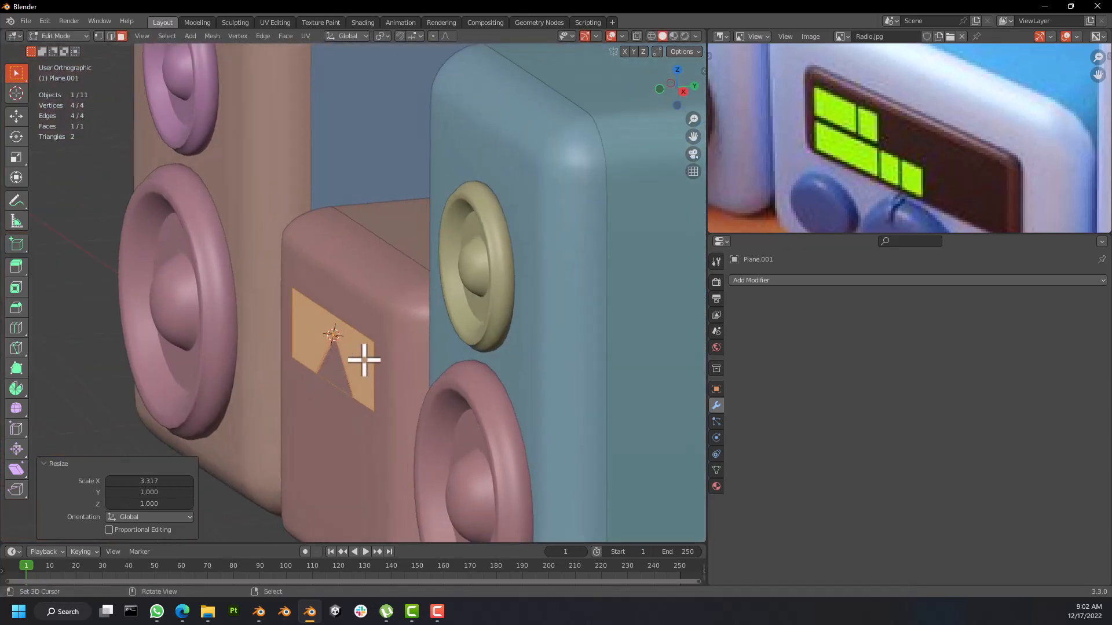
key("e")
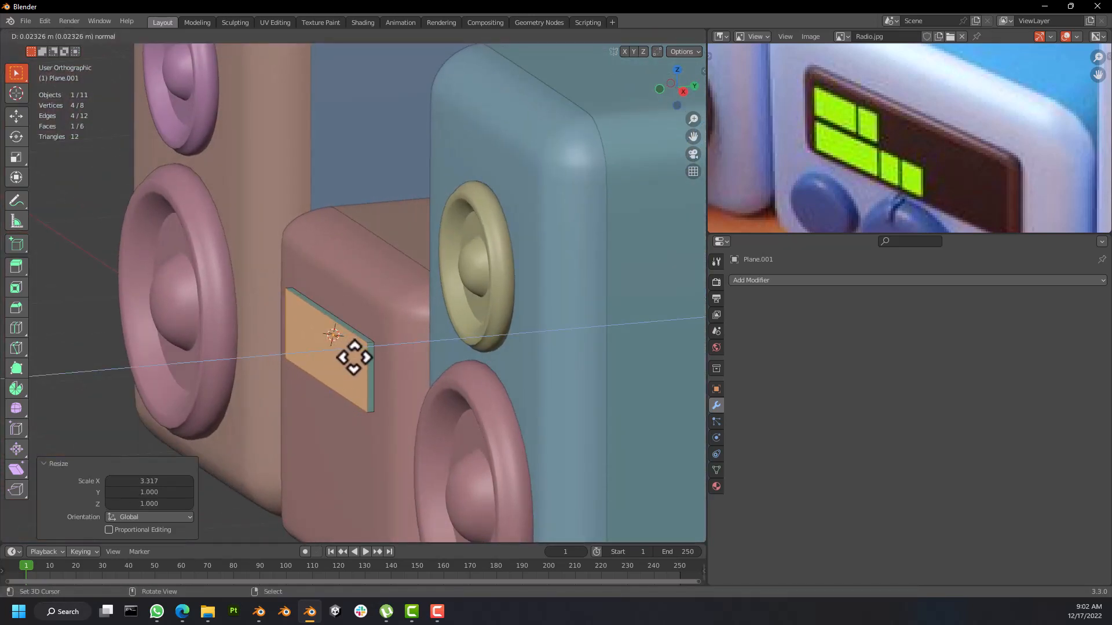
left_click(354, 357)
middle_click_drag(355, 357, 387, 359)
key("ctrl+b")
right_click(451, 369)
Step: Bevel the slab's four short corner edges with width 0.253 m, 5 segments and shape 0.545
scroll(404, 341, "up", 3)
left_click(412, 325)
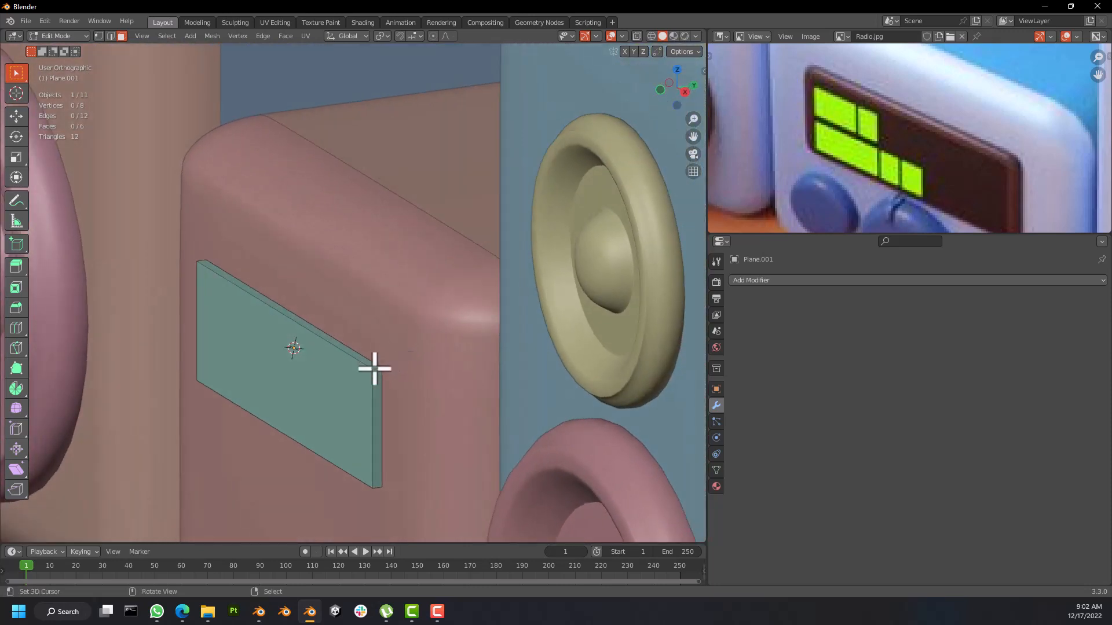
left_click(376, 368)
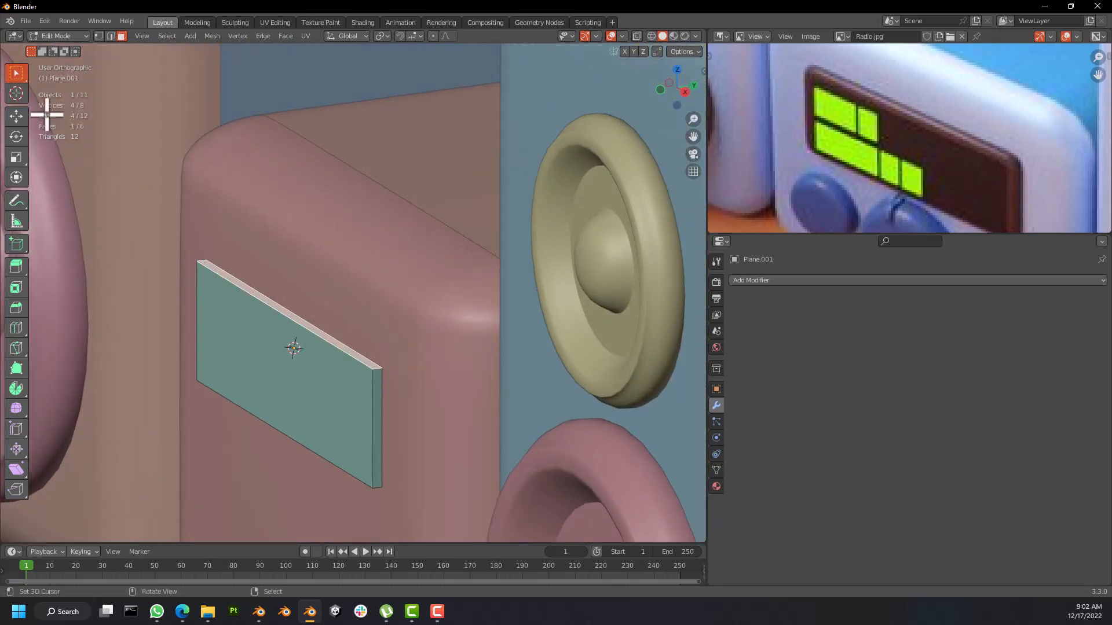
left_click(111, 36)
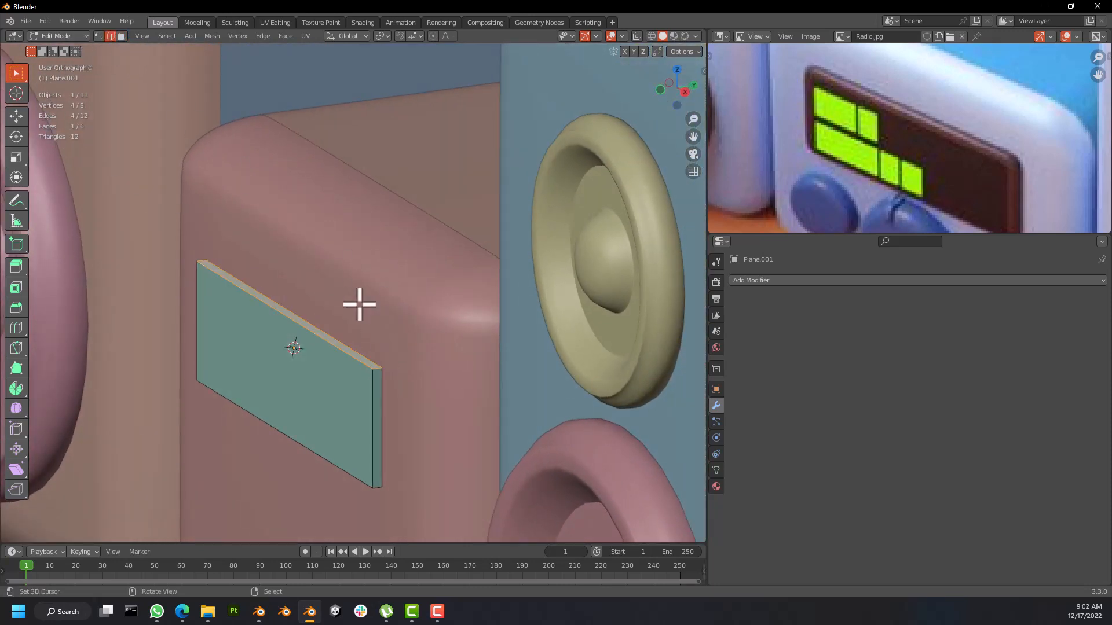
right_click(377, 372)
middle_click_drag(381, 379, 404, 380)
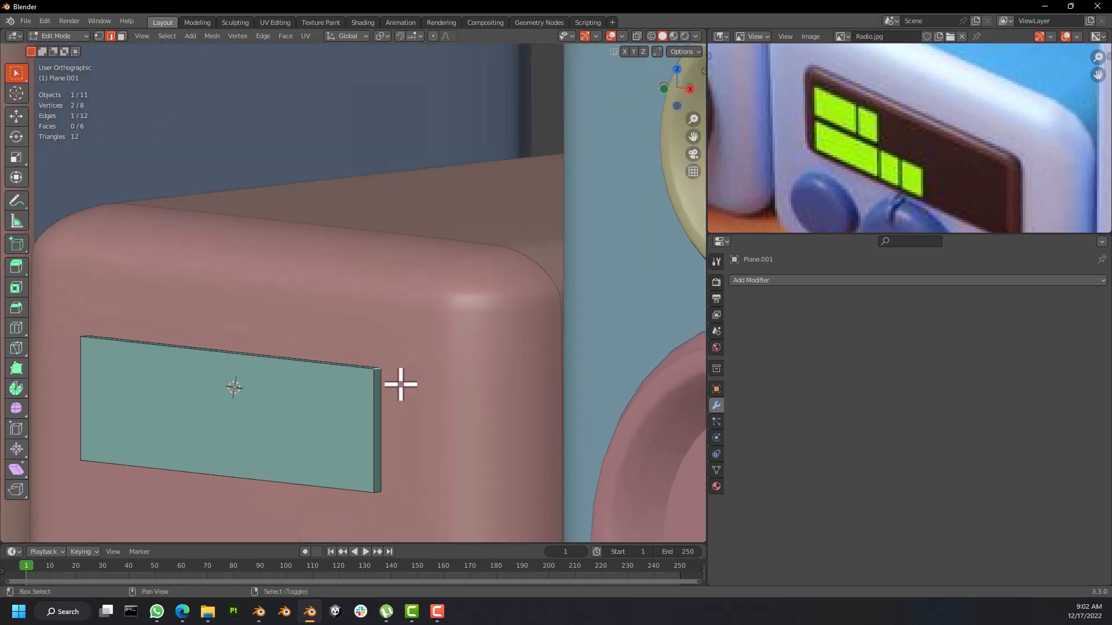
middle_click_drag(421, 461, 220, 340, "shift")
left_click(198, 324, "shift")
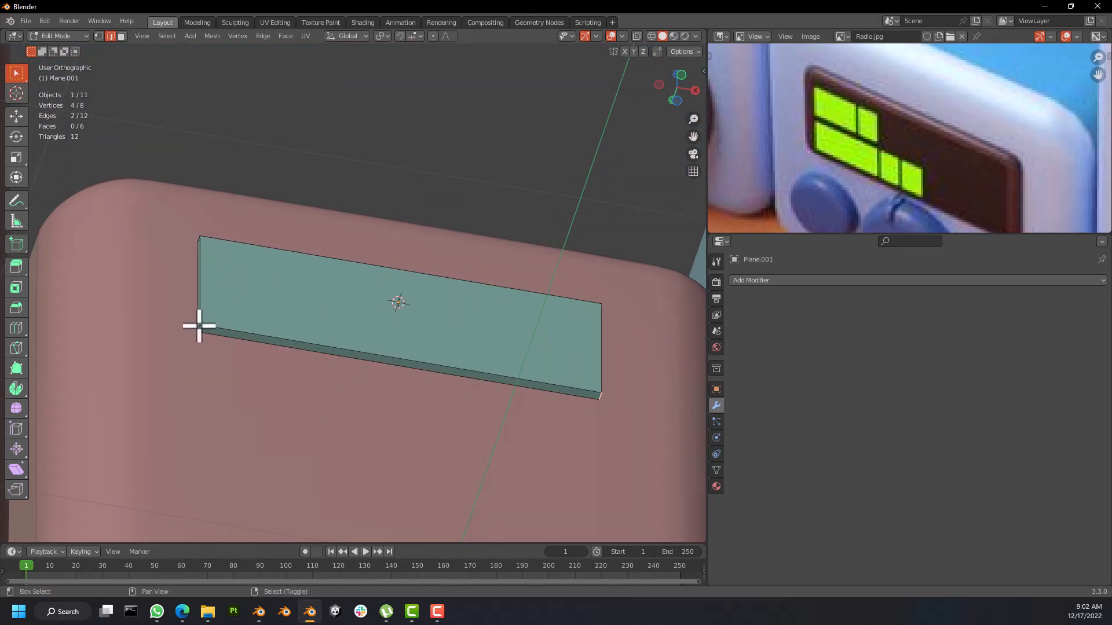
middle_click_drag(201, 285, 235, 330)
middle_click_drag(267, 241, 245, 290)
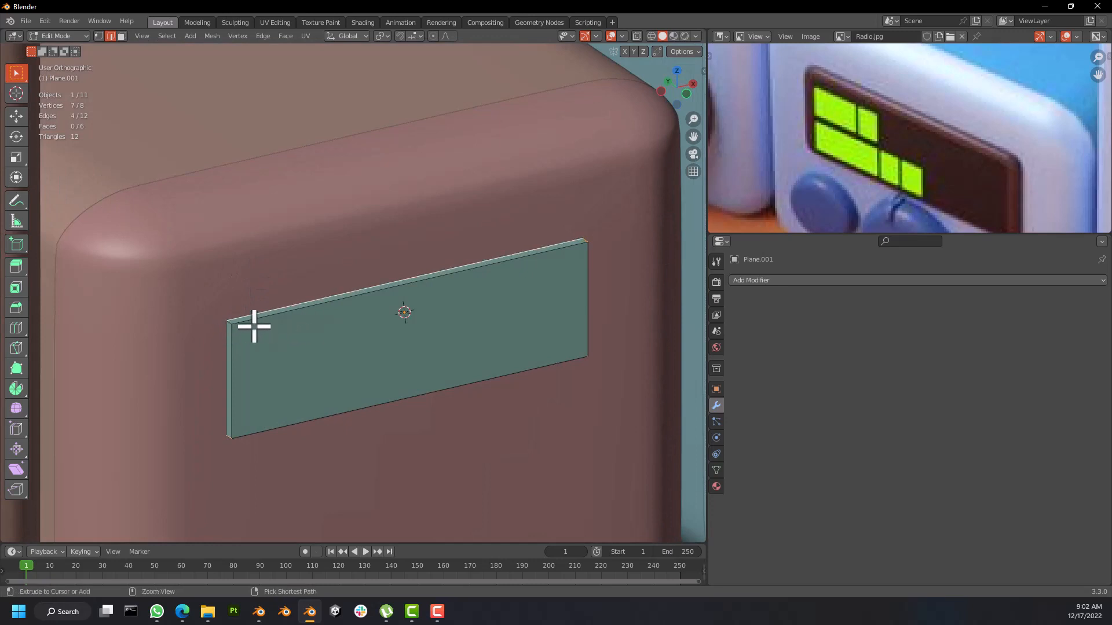
middle_click_drag(262, 331, 368, 341)
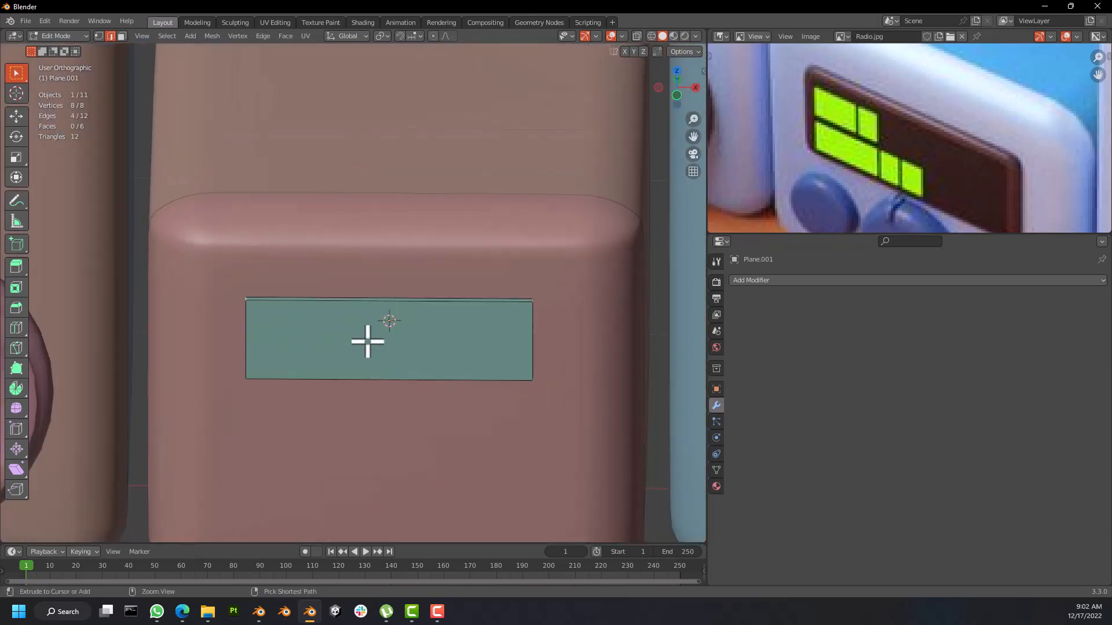
key("ctrl+b")
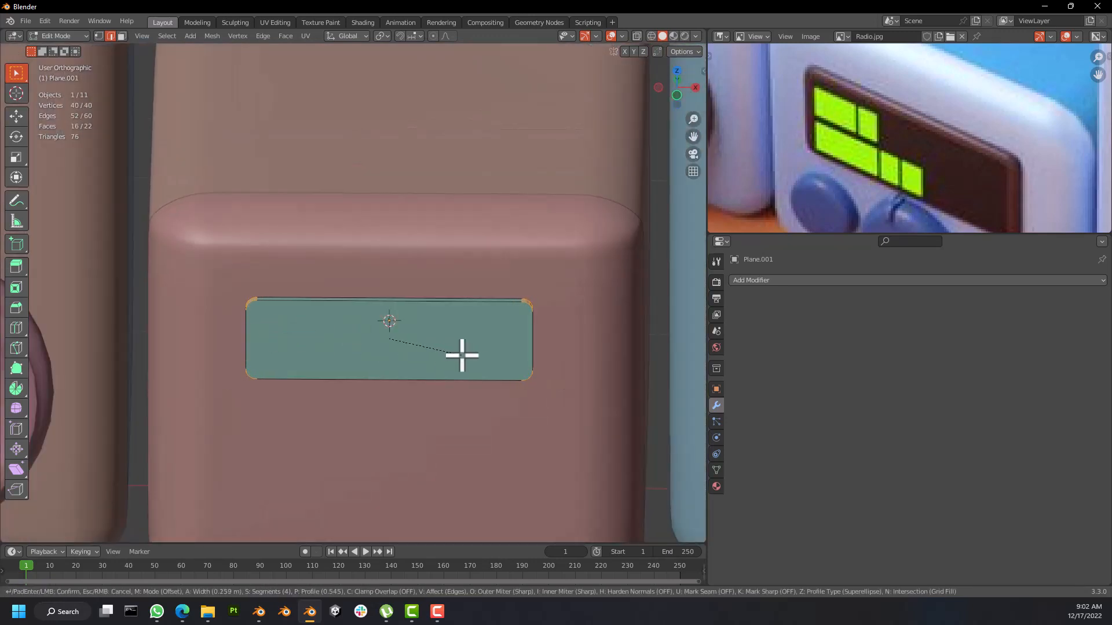
left_click(466, 355)
middle_click_drag(466, 354, 479, 331)
scroll(533, 333, "up", 3)
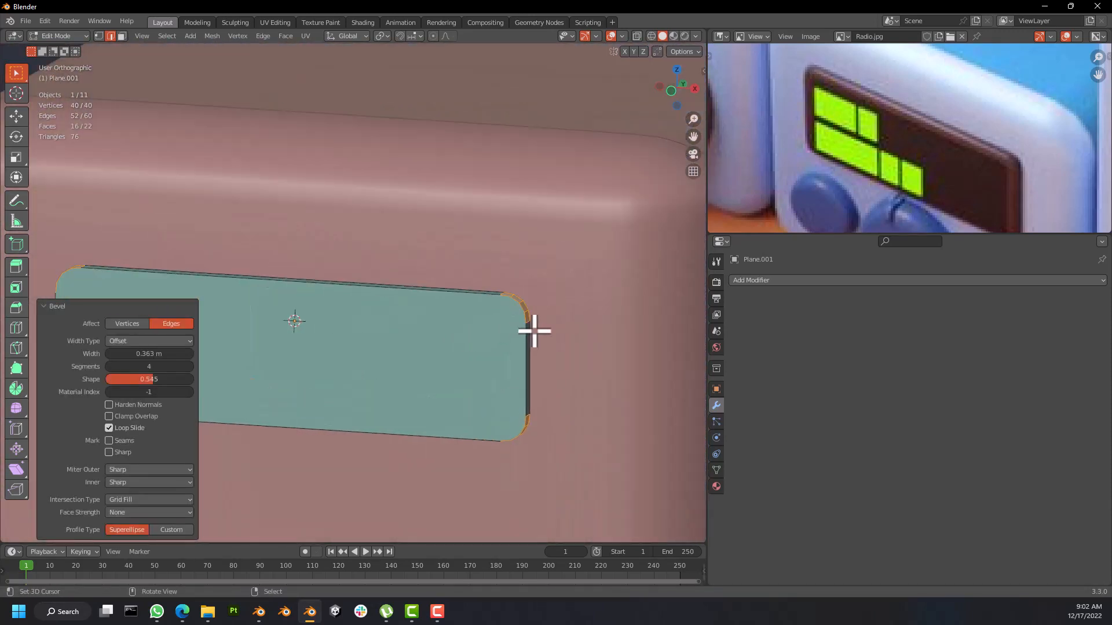
scroll(535, 331, "down", 1)
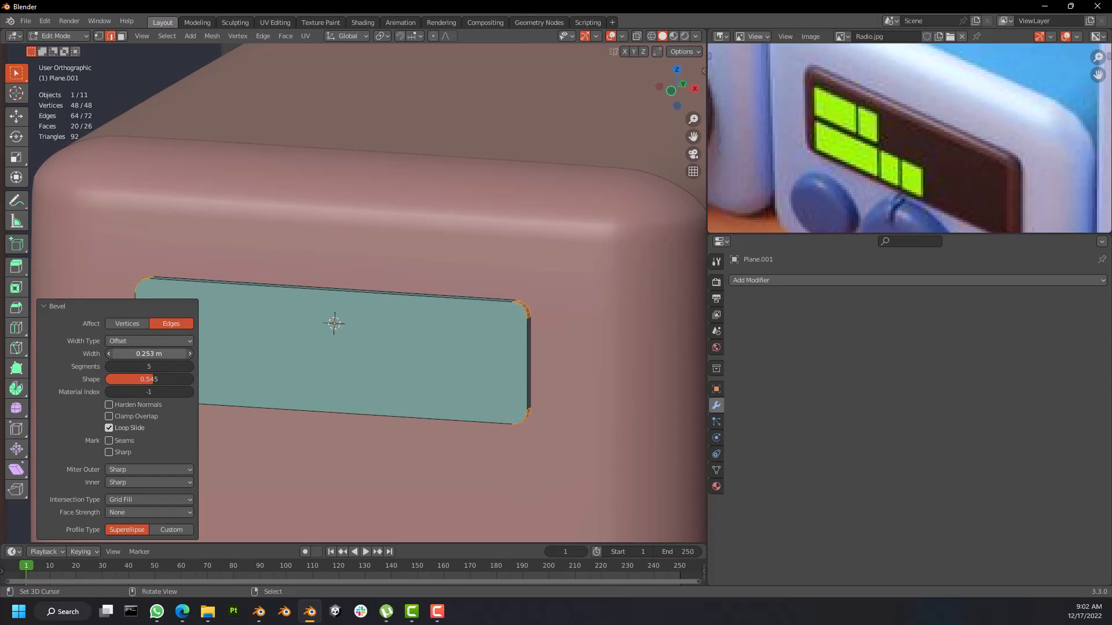
Step: In Object Mode, push the rounded display panel about 0.009 m along Y into the radio body
key("Tab")
middle_click_drag(596, 359, 400, 386)
scroll(412, 366, "down", 3)
scroll(428, 366, "up", 5)
scroll(442, 372, "down", 4)
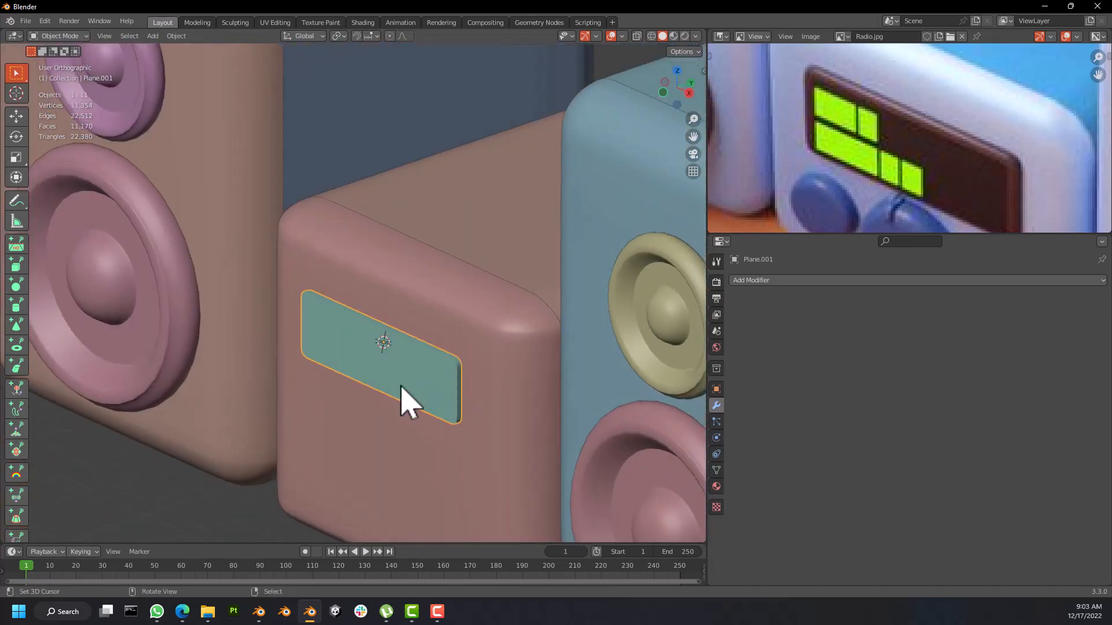
scroll(400, 403, "up", 3)
key("g")
key("y")
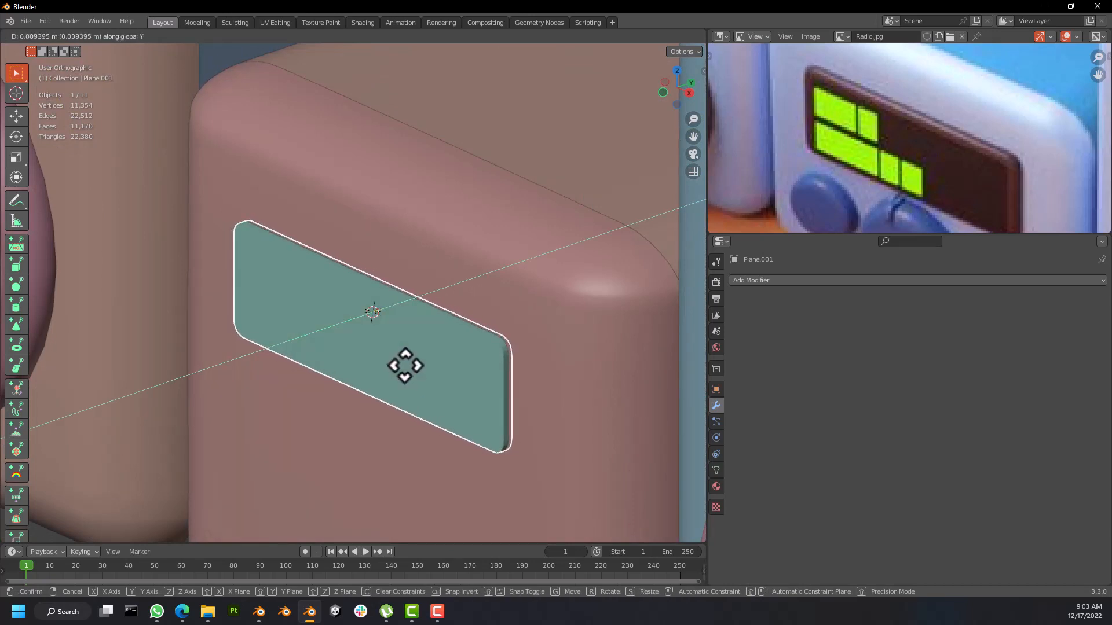
left_click(404, 365)
Step: Extrude the display panel's front face in place and scale the new face to about 0.946 to form a rim
key("Tab")
left_click(478, 357)
middle_click_drag(478, 357, 487, 357)
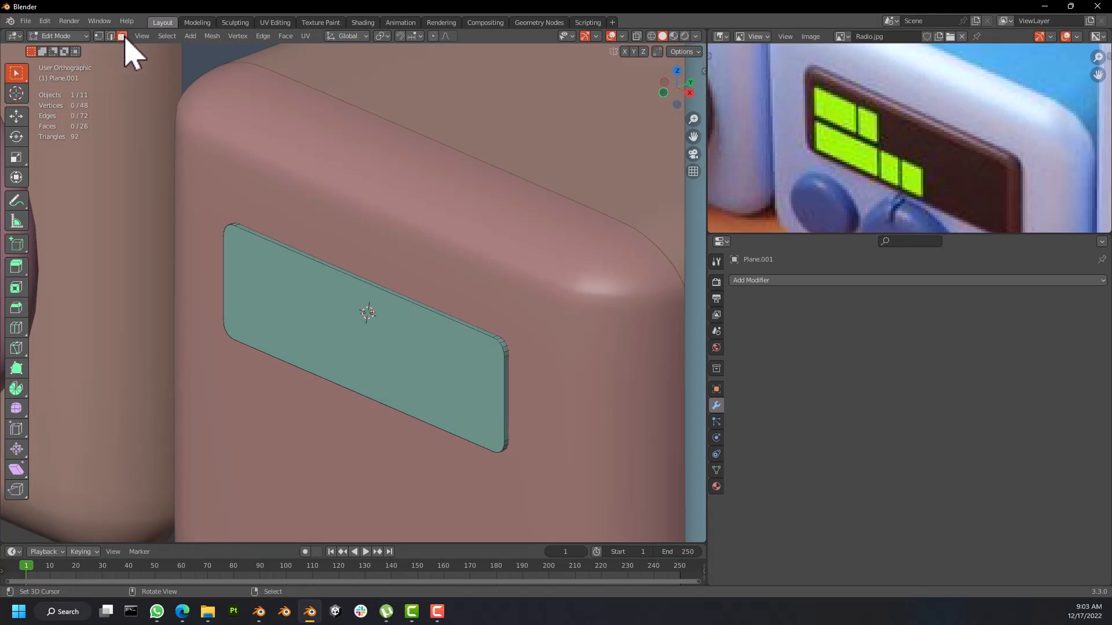
mouse_move(445, 364)
middle_mouse_down()
mouse_move(447, 346)
mouse_move(462, 365)
mouse_move(453, 357)
middle_mouse_up()
key("e")
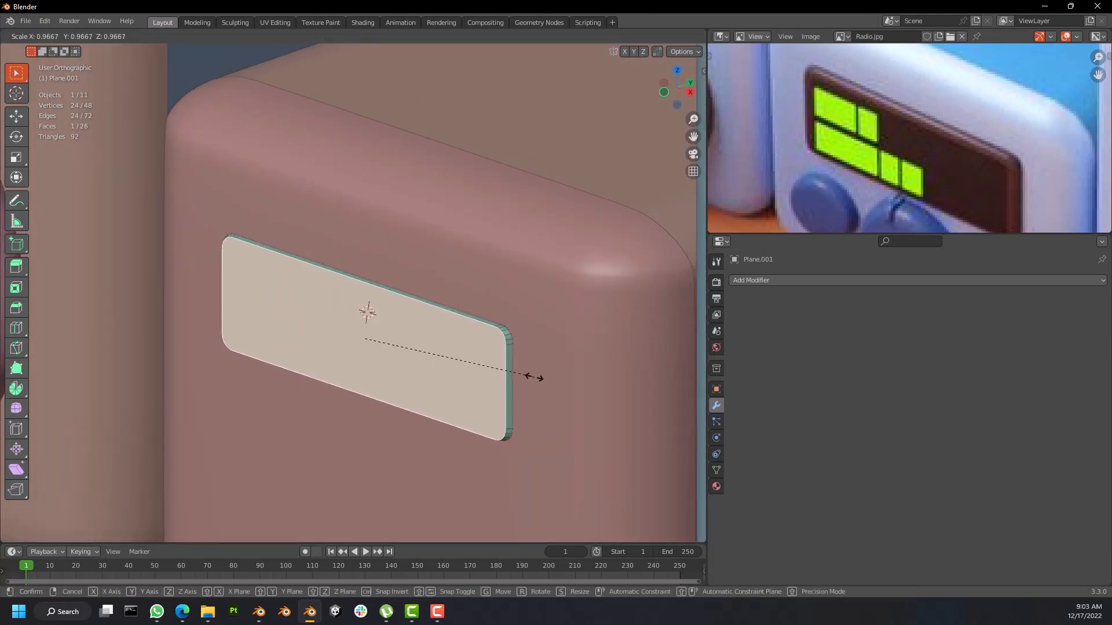
right_click(524, 383)
key("s")
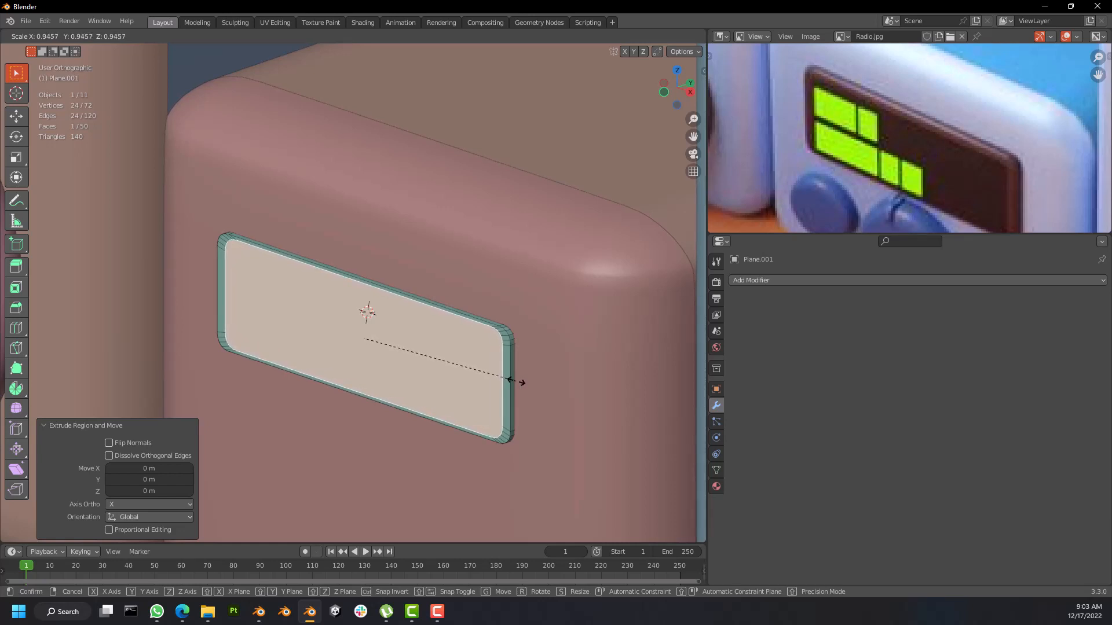
left_click(510, 379)
Step: Scale the inner display face to about 0.93 along Z to even out the rim
middle_click_drag(514, 380, 550, 370)
key("s")
key("x")
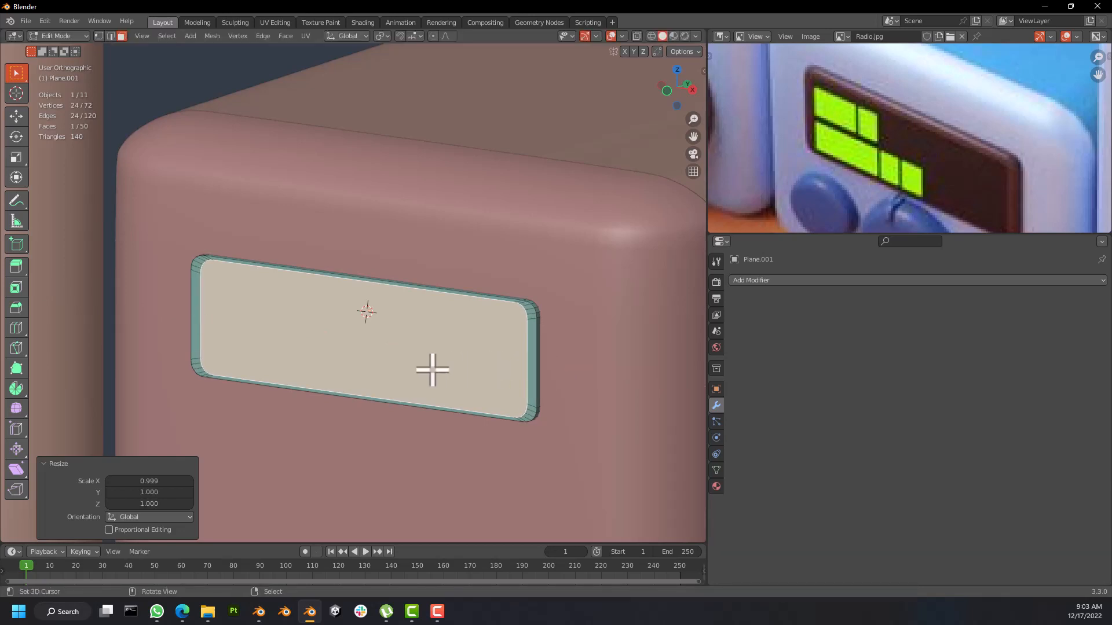
key("y")
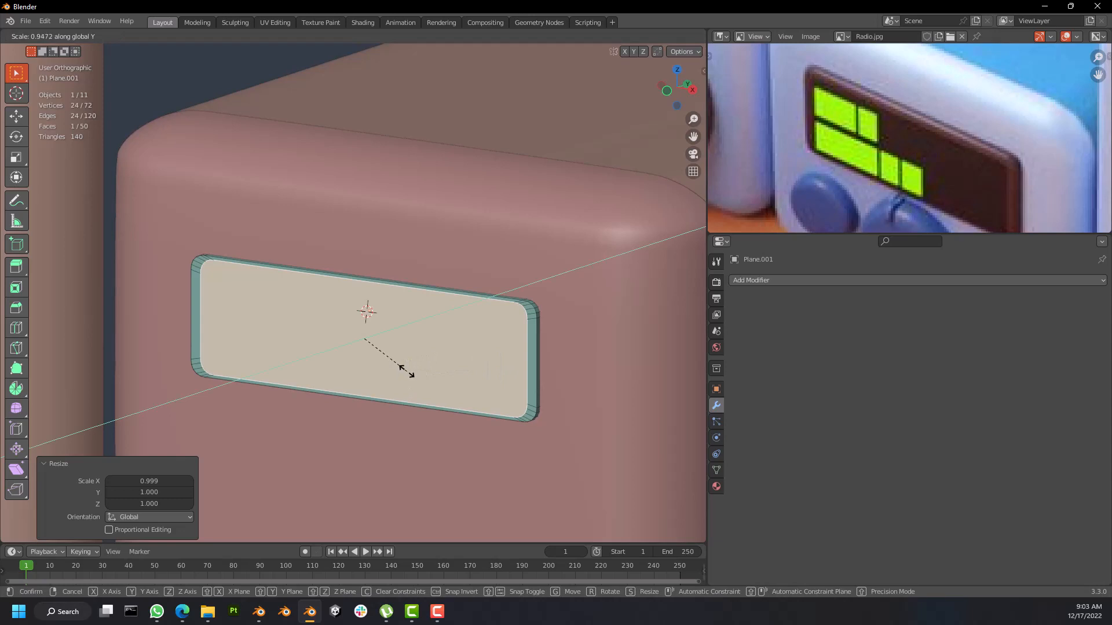
key("z")
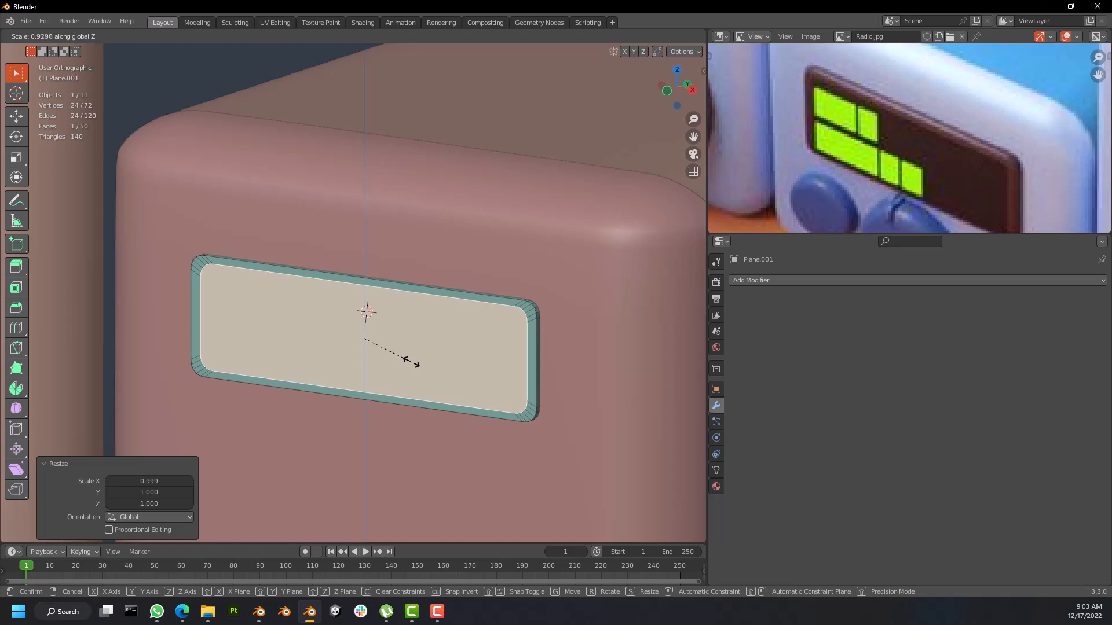
left_click(415, 365)
middle_click_drag(415, 365, 506, 355)
scroll(505, 351, "up", 2)
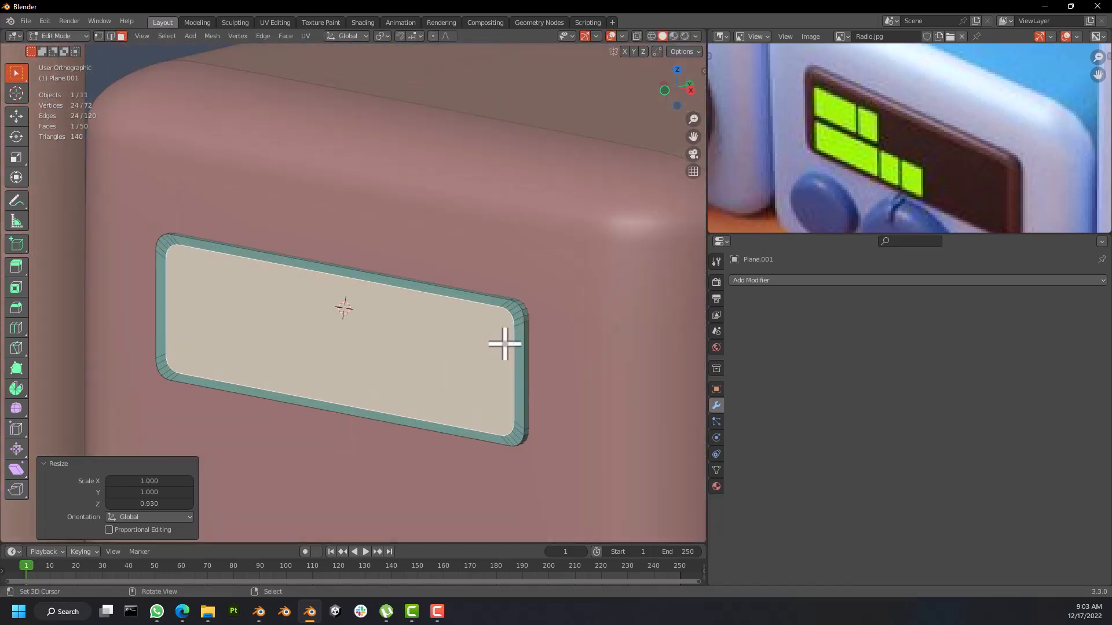
key("s")
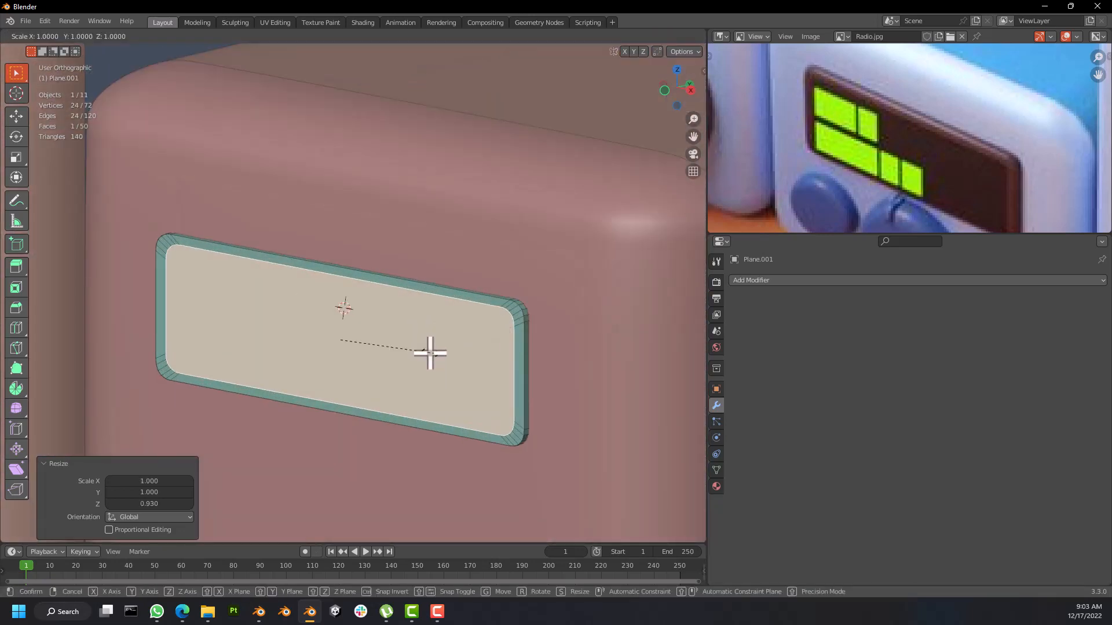
key("Escape")
key("Tab")
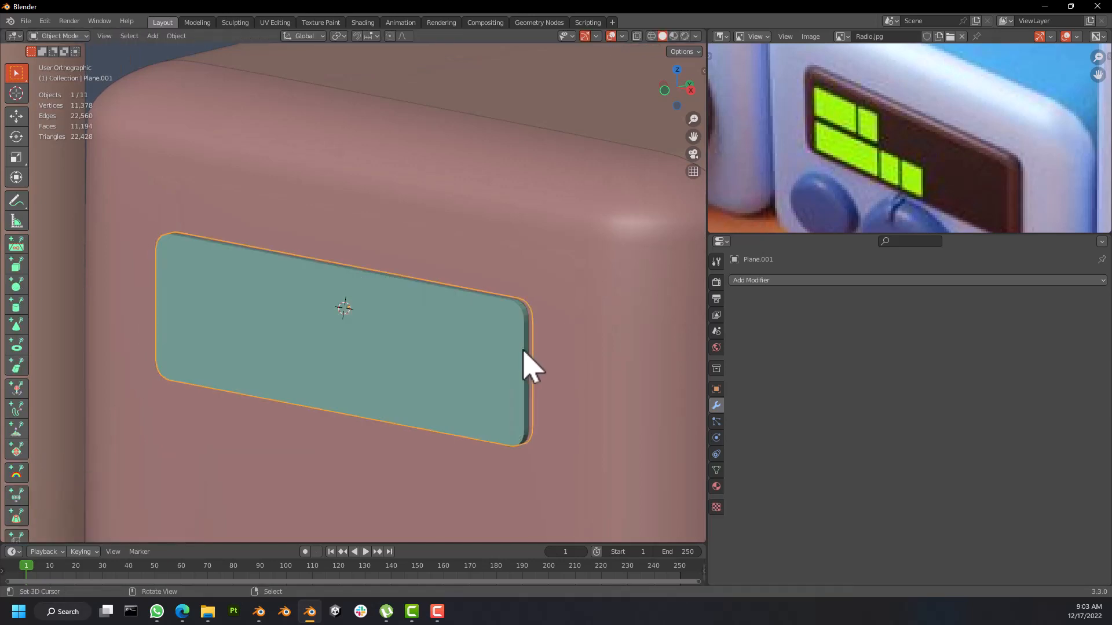
key("Tab")
Step: Extrude the display panel's inner face outward by about 0.004 m to raise it from the rim
middle_click_drag(423, 351, 311, 341)
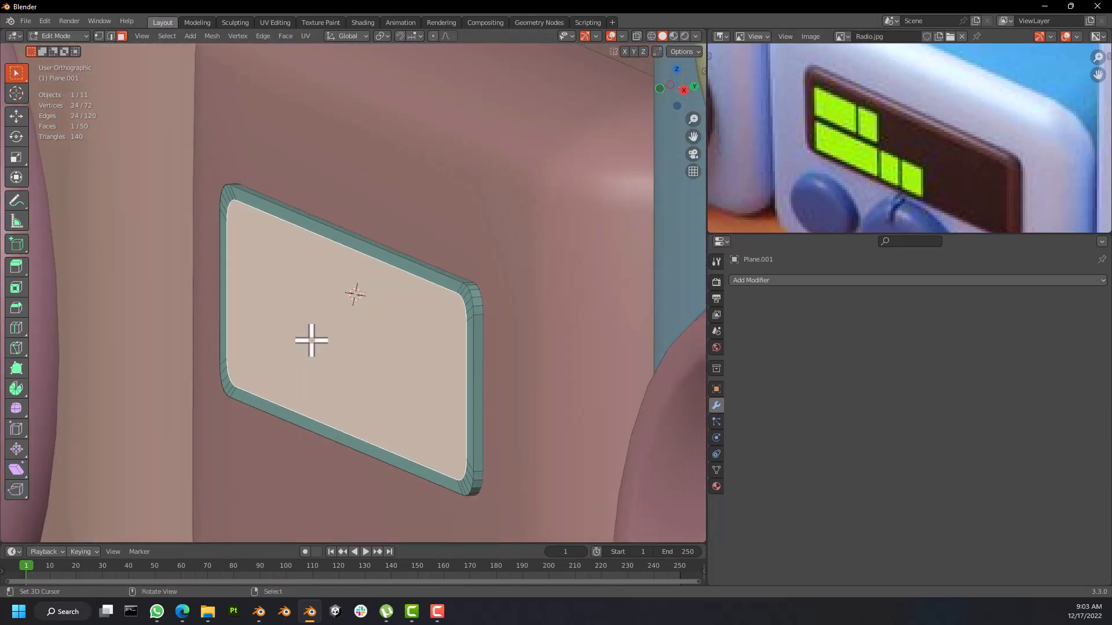
key("e")
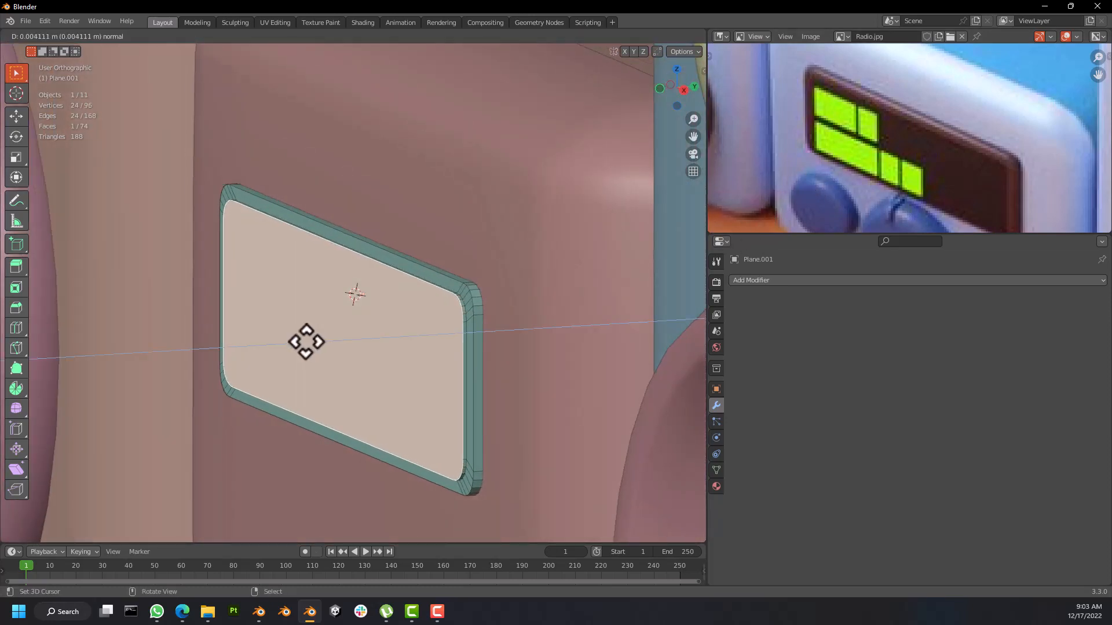
left_click(307, 341)
middle_click_drag(383, 357, 397, 356)
middle_click_drag(407, 372, 491, 338)
key("Tab")
scroll(492, 338, "up", 2)
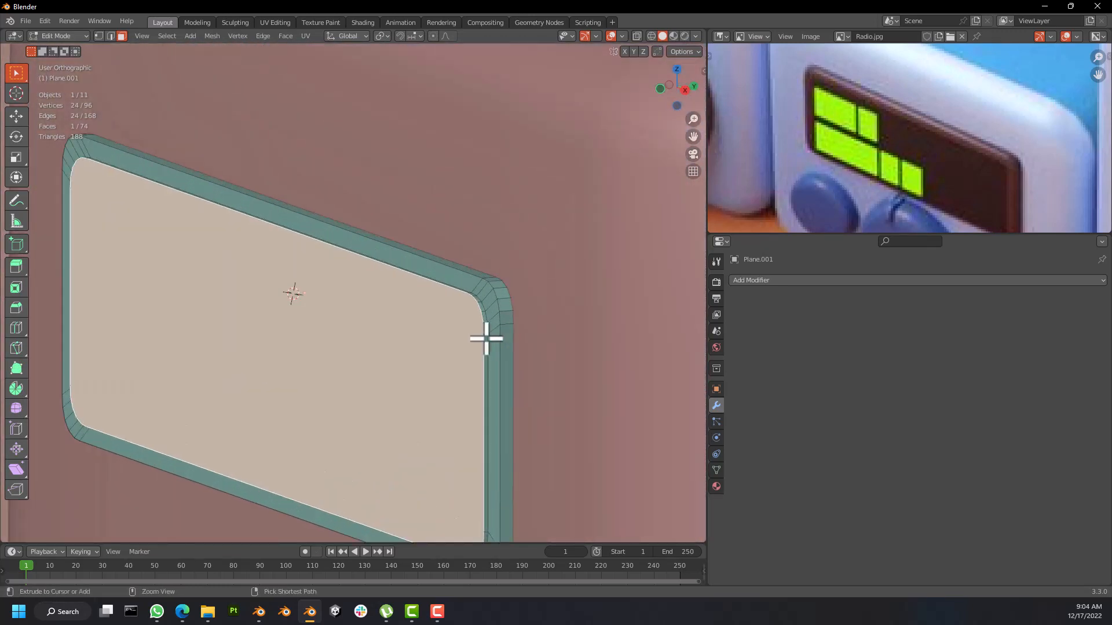
key("ctrl+i")
key("ctrl+i")
key("ctrl+i")
key("ctrl+i")
key("ctrl+u")
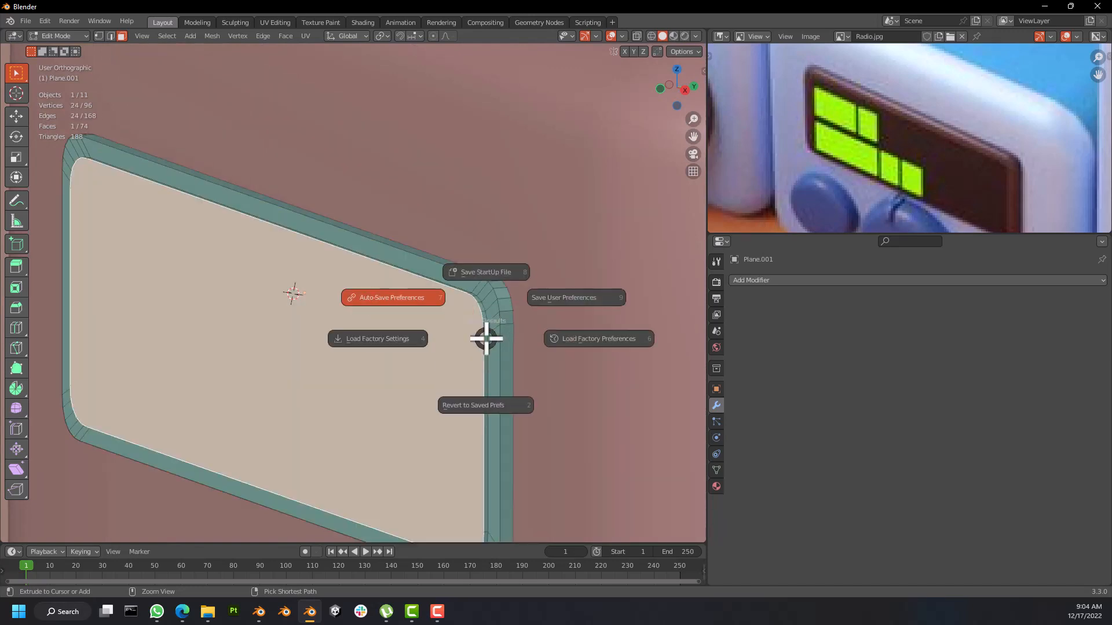
key("Escape")
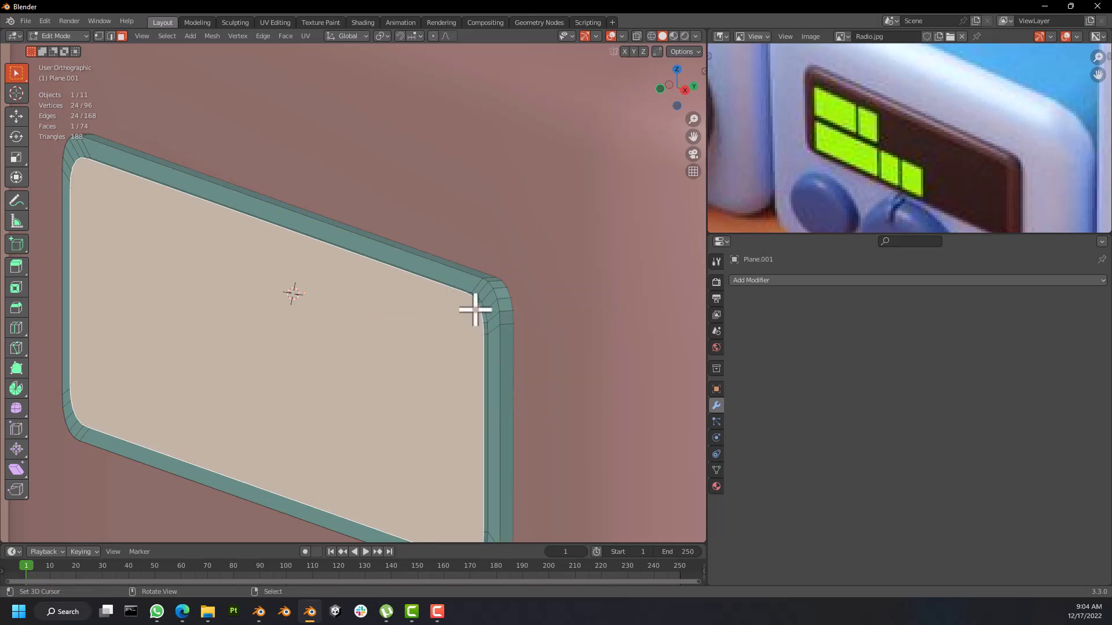
scroll(474, 310, "up", 4)
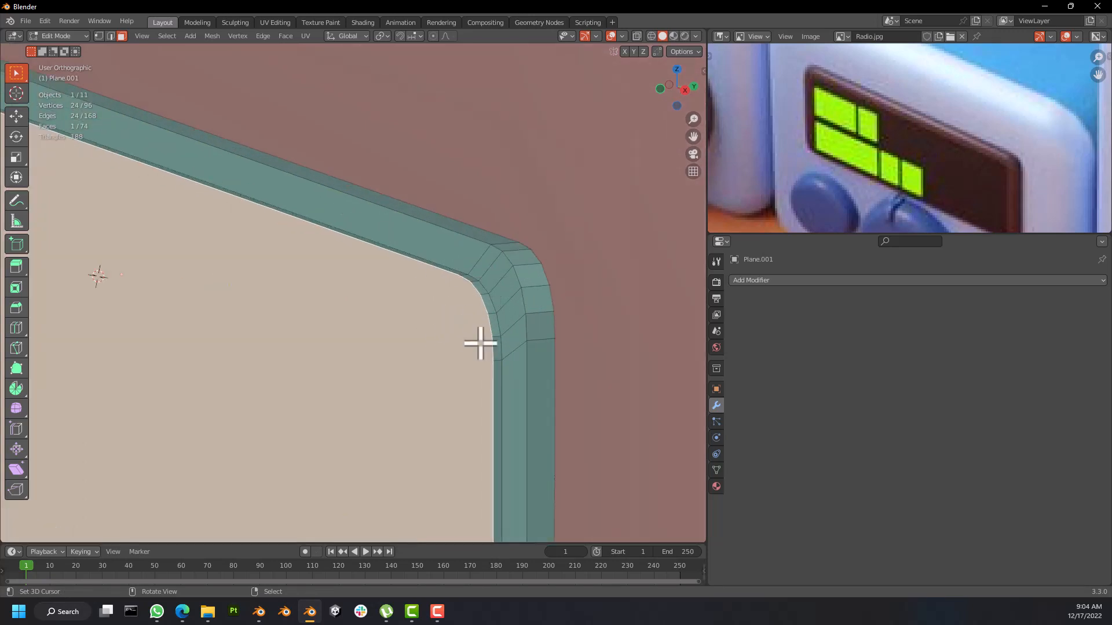
scroll(485, 316, "down", 6)
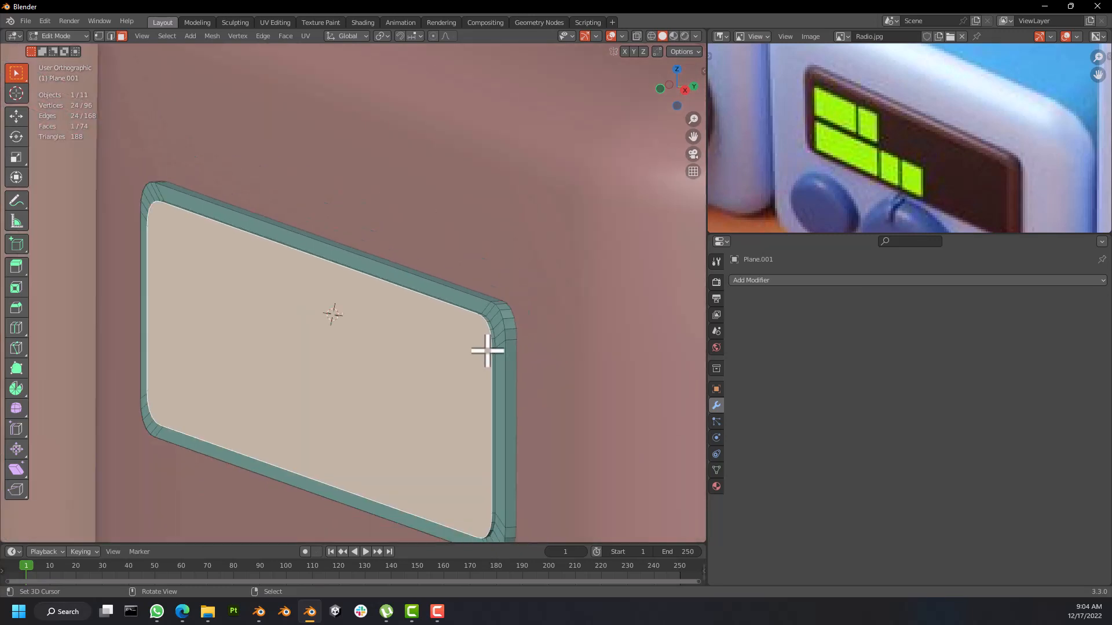
key("ctrl+KP_Add")
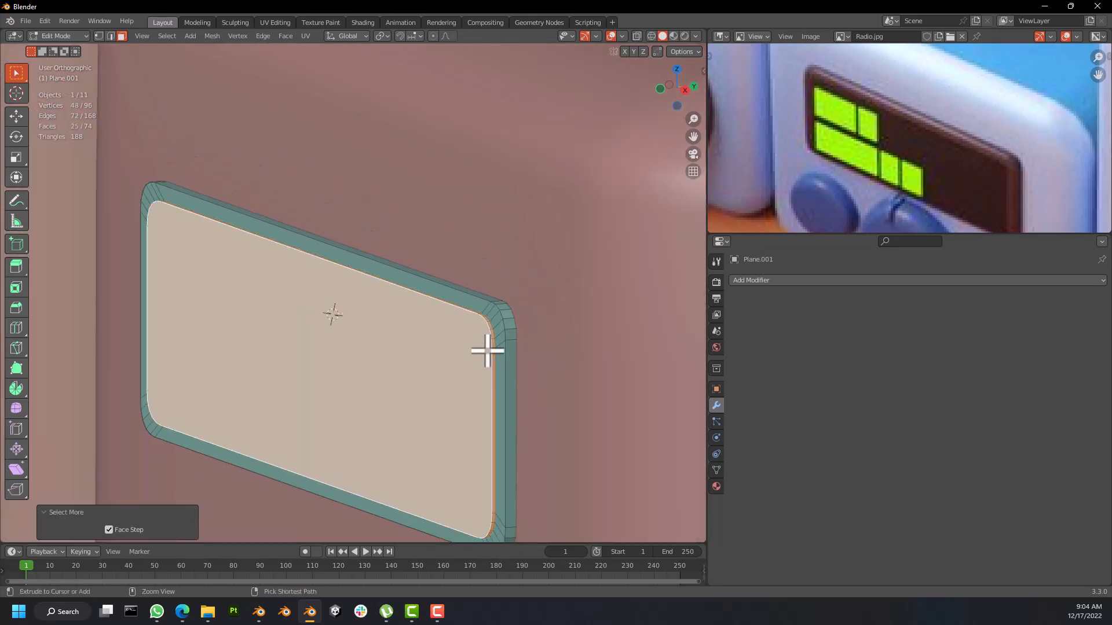
key("alt+a")
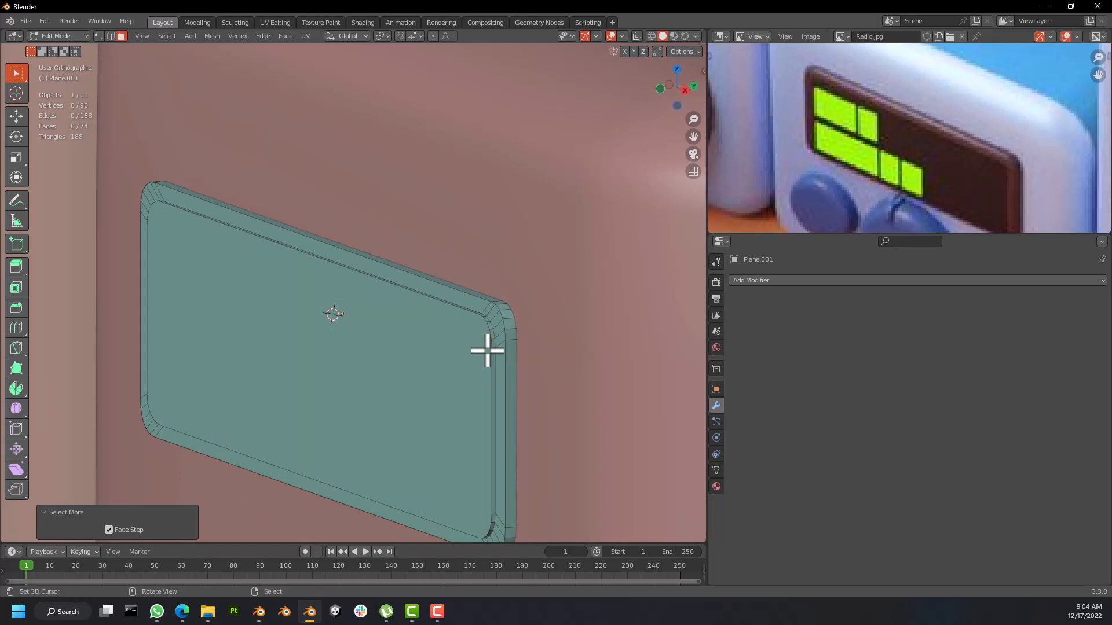
Step: Select the raised display face, grow the selection to its thin side faces, and separate it into its own object, finishing in Object Mode
left_click(383, 400)
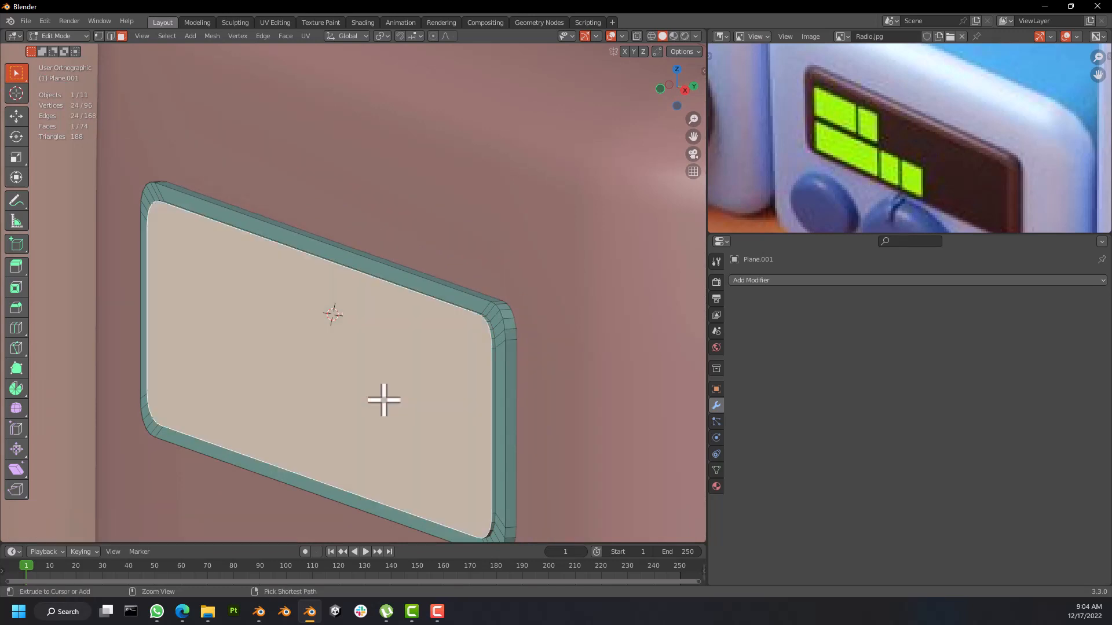
key("ctrl+KP_Add")
key("ctrl+KP_Add")
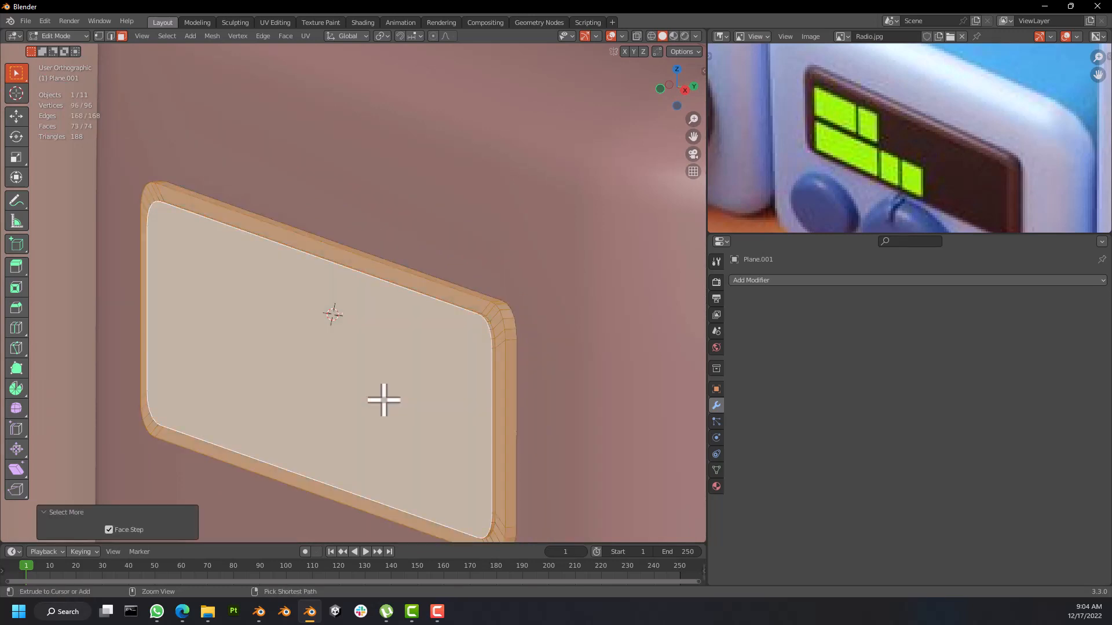
key("ctrl+KP_Subtract")
key("ctrl+KP_Add")
key("ctrl+KP_Add")
key("ctrl+KP_Subtract")
key("ctrl+KP_Subtract")
key("ctrl+KP_Add")
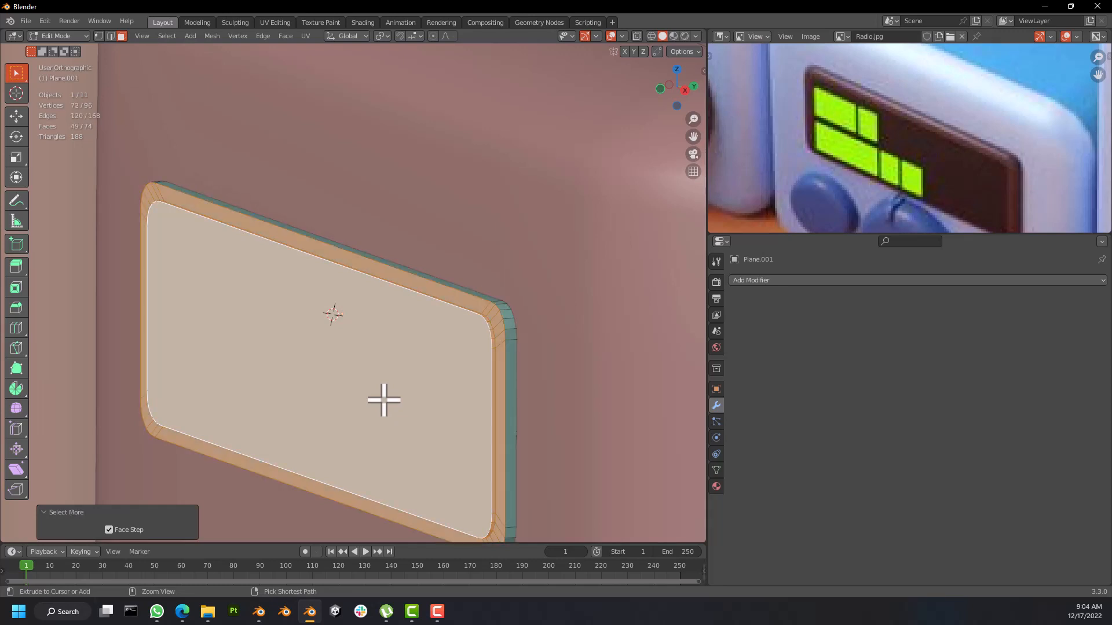
key("ctrl+KP_Subtract")
key("ctrl+KP_Add")
key("ctrl+KP_Subtract")
key("ctrl+KP_Add")
key("ctrl+KP_Subtract")
key("ctrl+KP_Add")
key("ctrl+KP_Subtract")
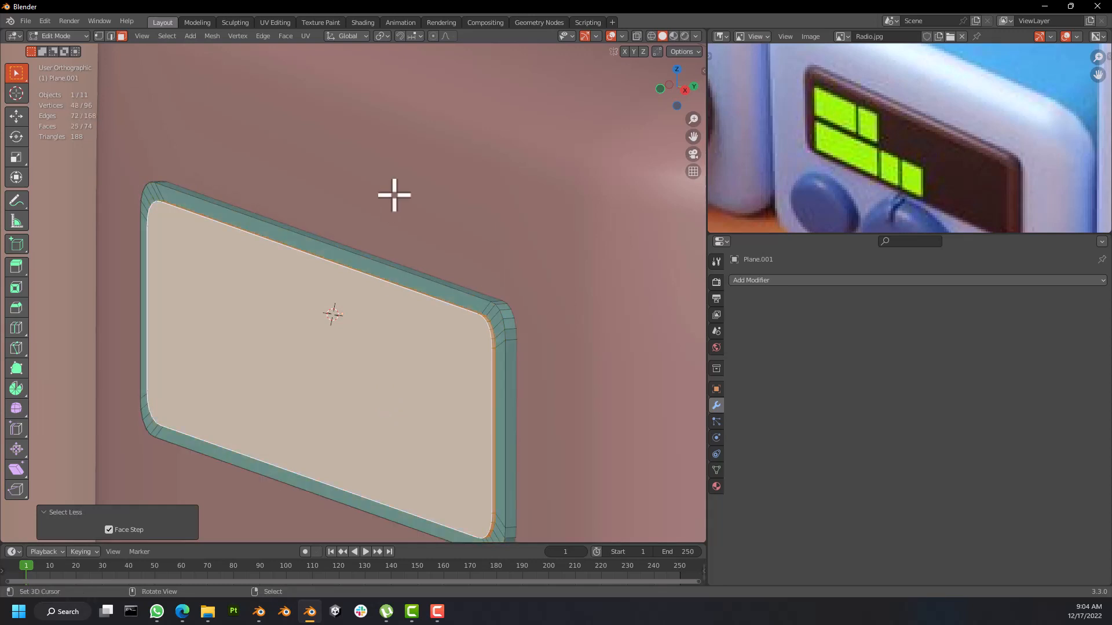
scroll(509, 341, "up", 2)
middle_click_drag(489, 343, 561, 345)
scroll(556, 328, "down", 2)
scroll(572, 359, "up", 4)
scroll(561, 345, "down", 3)
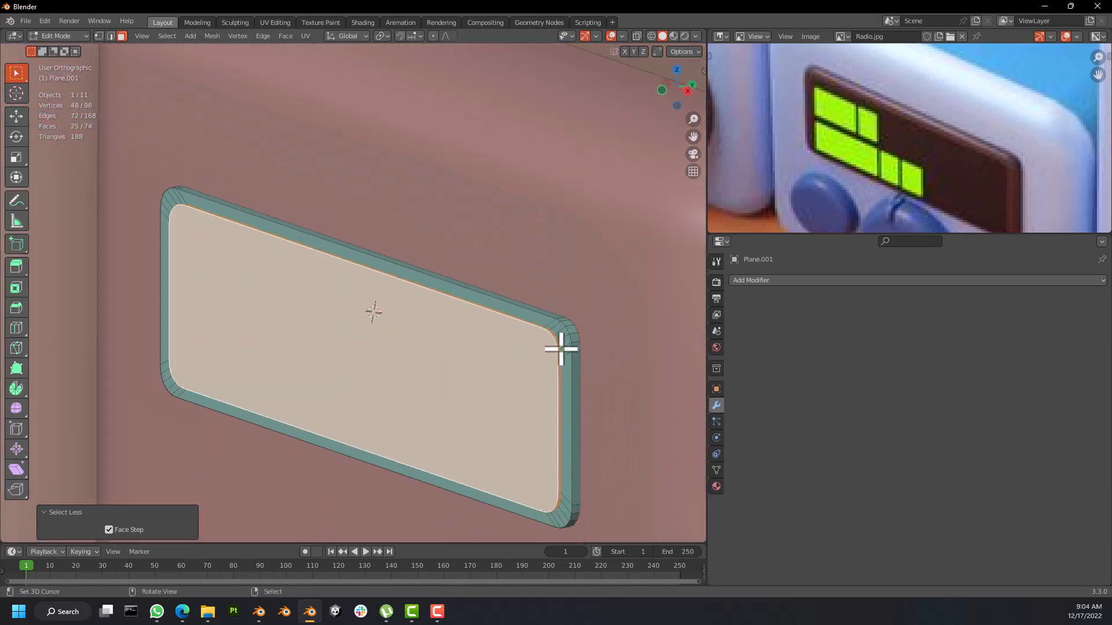
scroll(562, 350, "down", 2)
key("p")
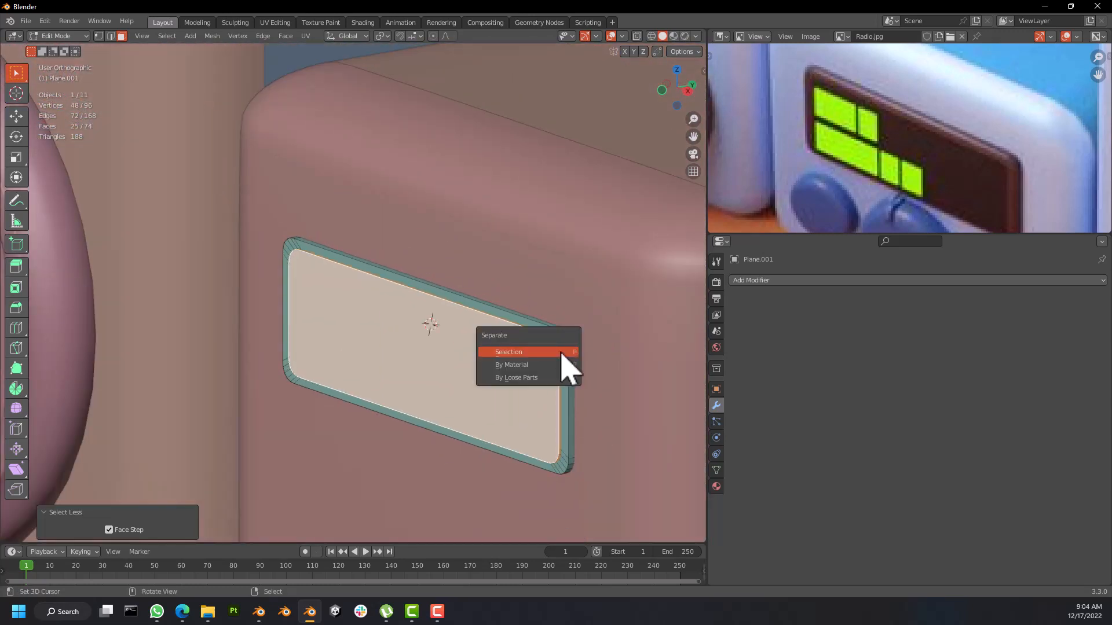
left_click(561, 353)
key("Tab")
Step: Select the display rim and the inner screen in turn to check that they are separate objects
left_click(521, 392)
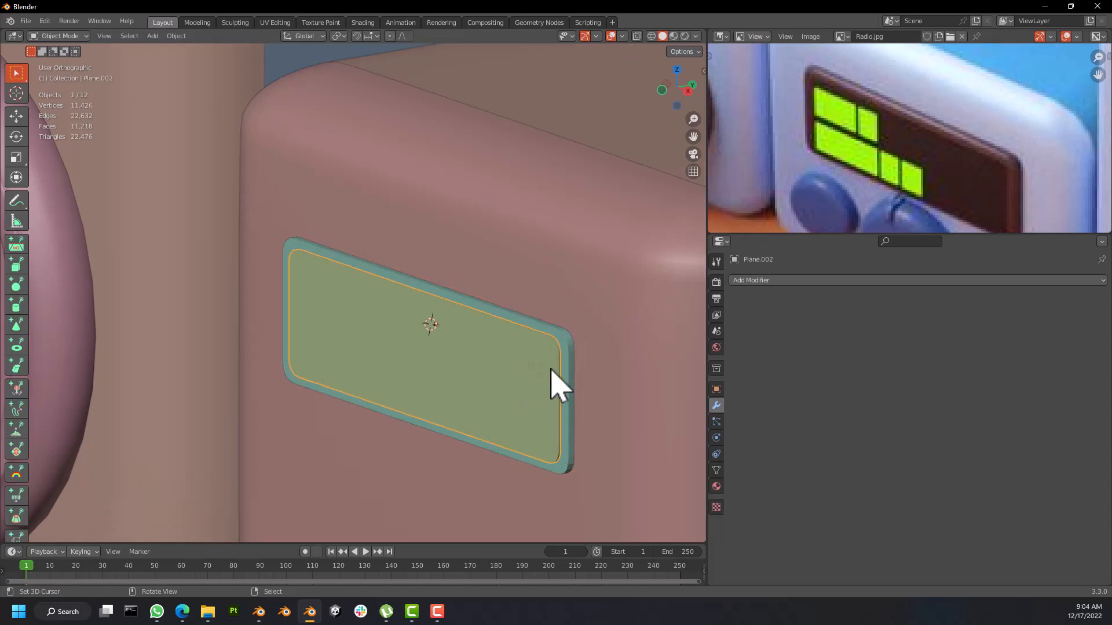
left_click(568, 351)
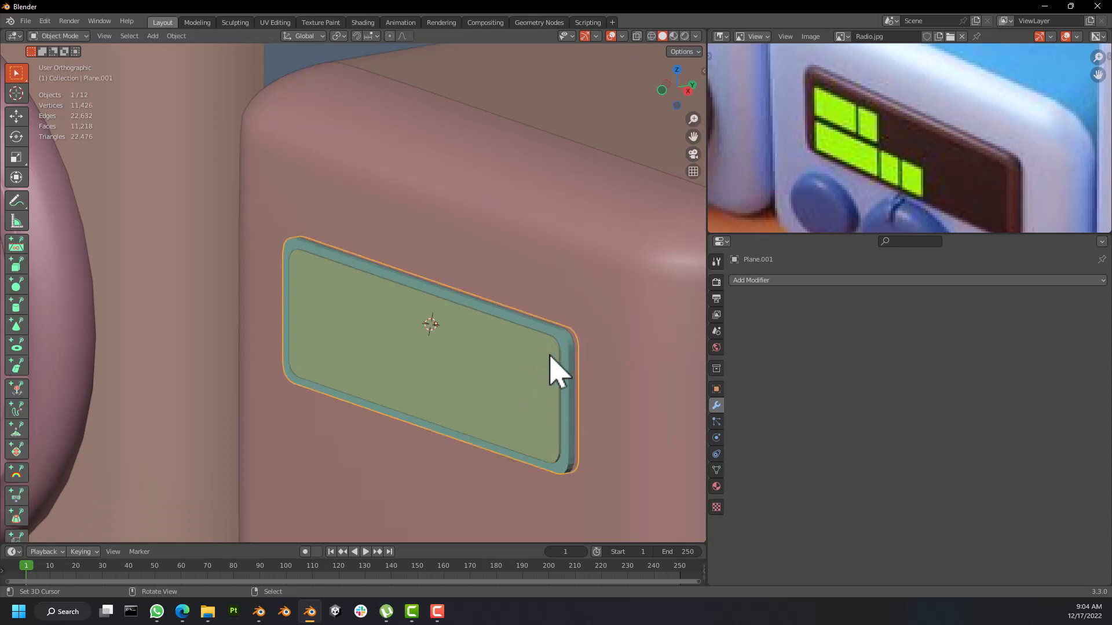
left_click(541, 373)
right_click(563, 347)
right_click(526, 357)
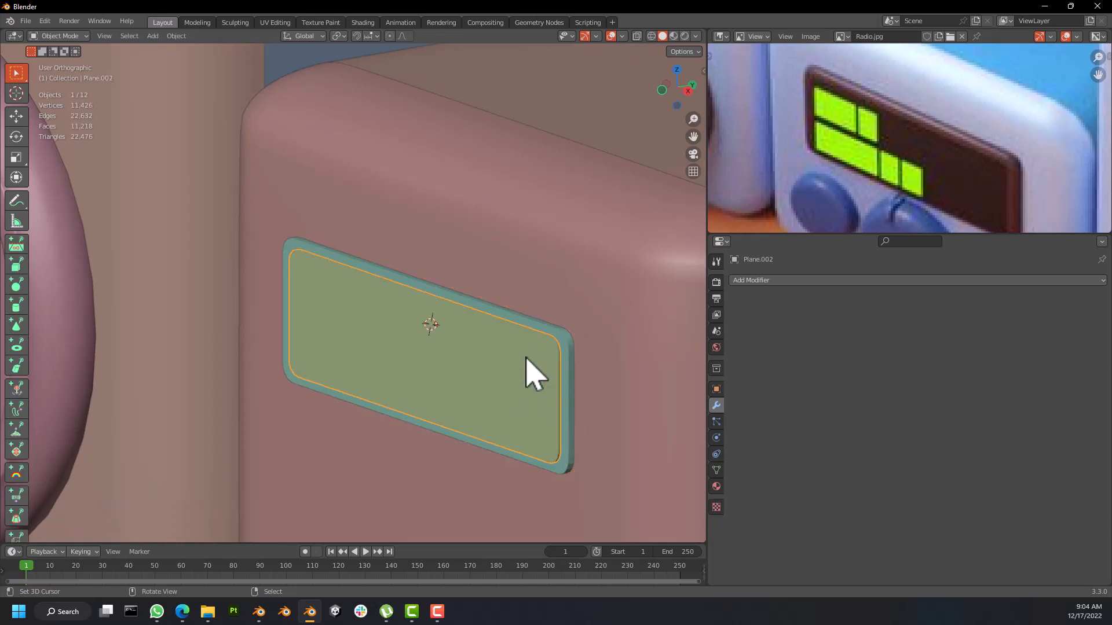
Step: In front view, add a plane near the display's left end and rotate it 90° about X
scroll(856, 141, "down", 2)
scroll(869, 162, "down", 3)
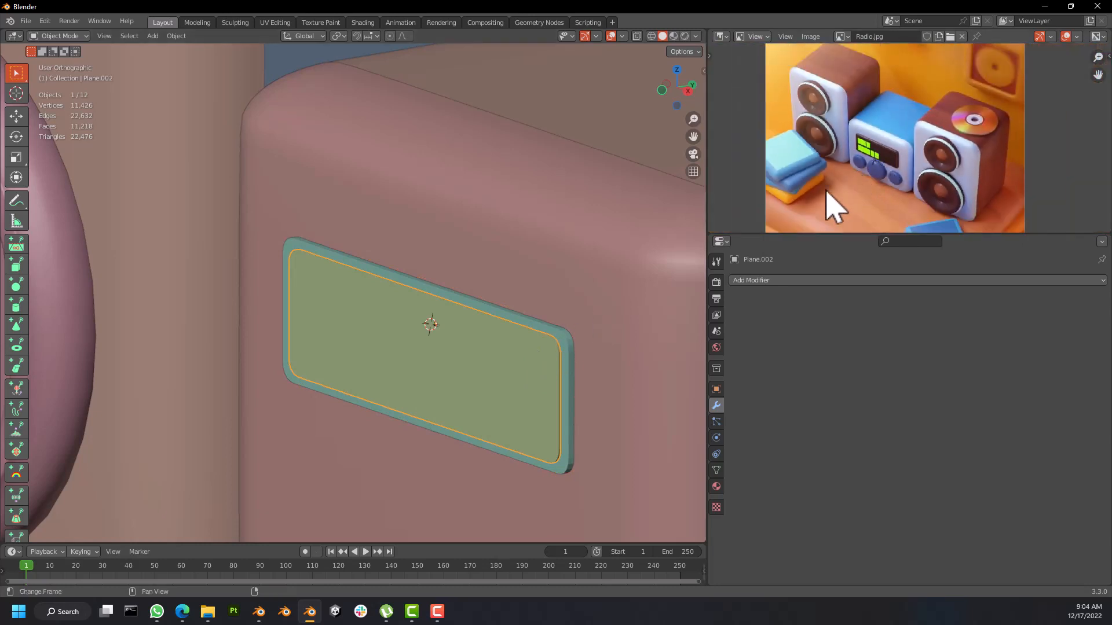
scroll(869, 179, "up", 4)
scroll(888, 177, "up", 1)
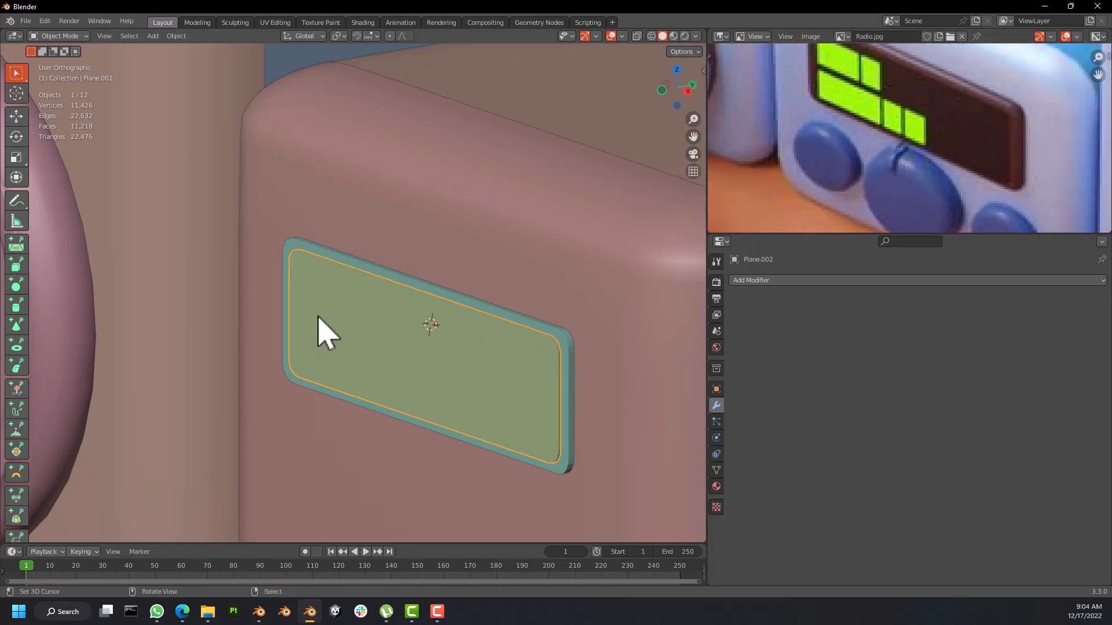
middle_click_drag(324, 335, 355, 328)
scroll(360, 328, "down", 2)
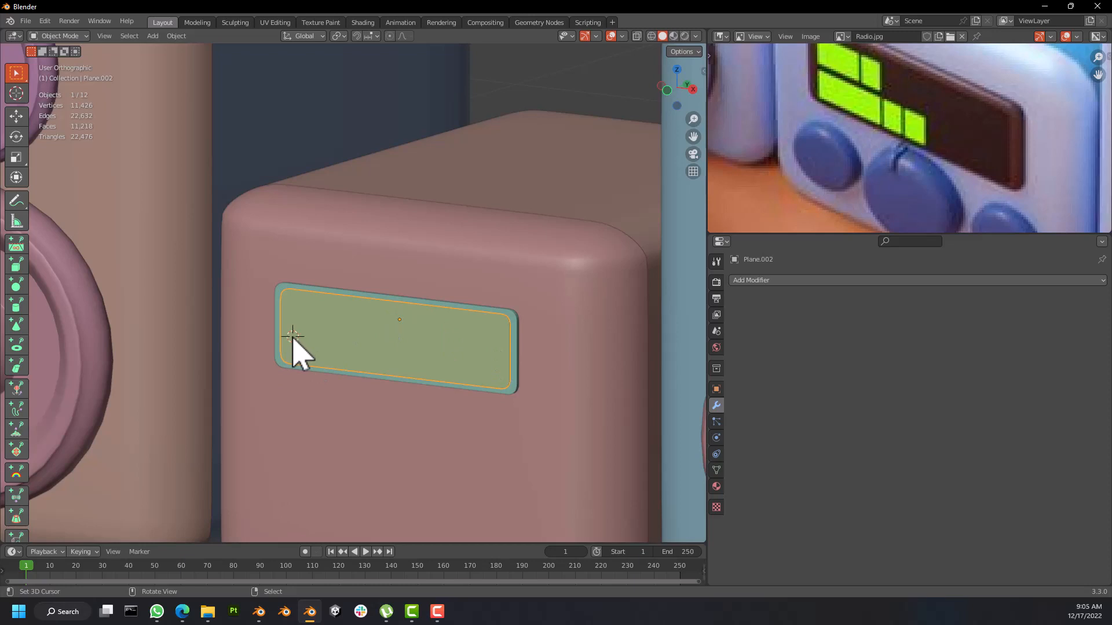
key("KP_1")
key("shift+a")
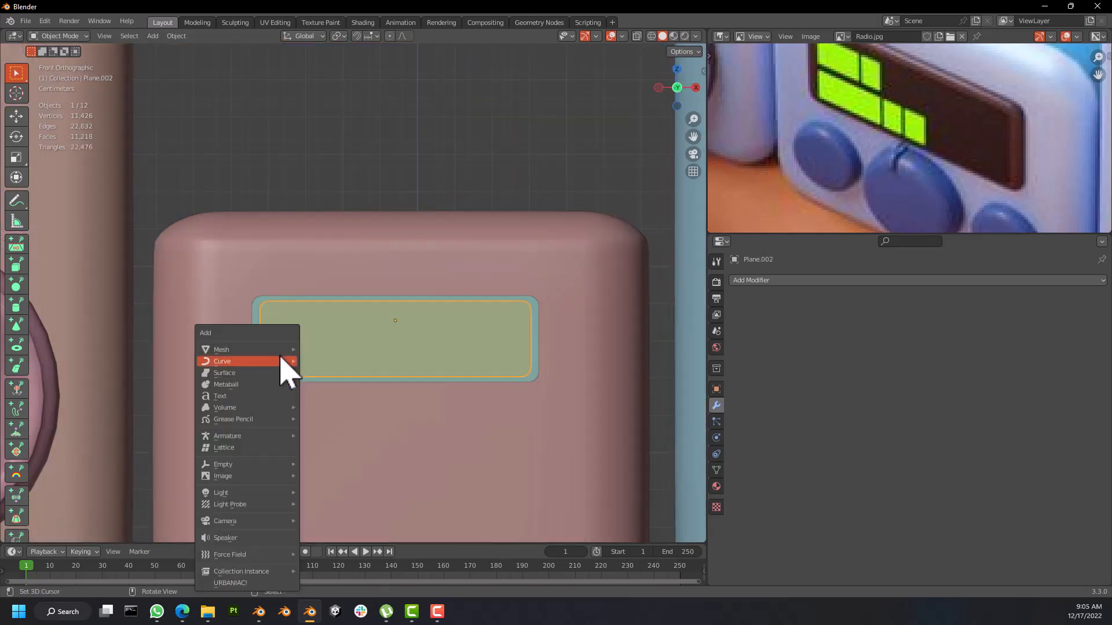
mouse_move(263, 350)
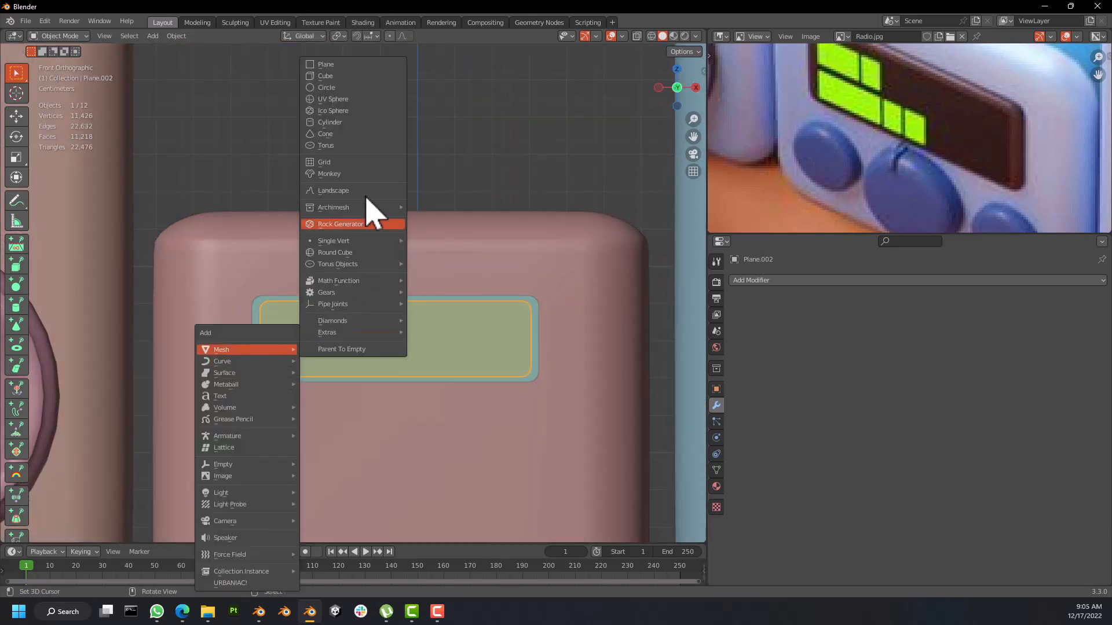
left_click(384, 65)
key("r")
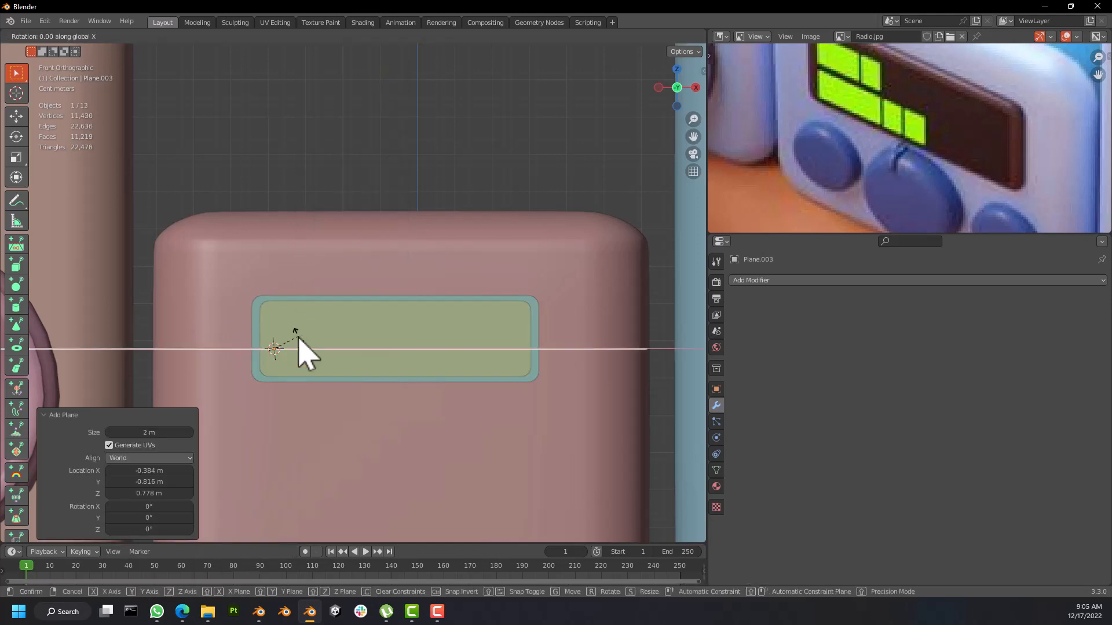
key("x")
key("9")
key("0")
key("Return")
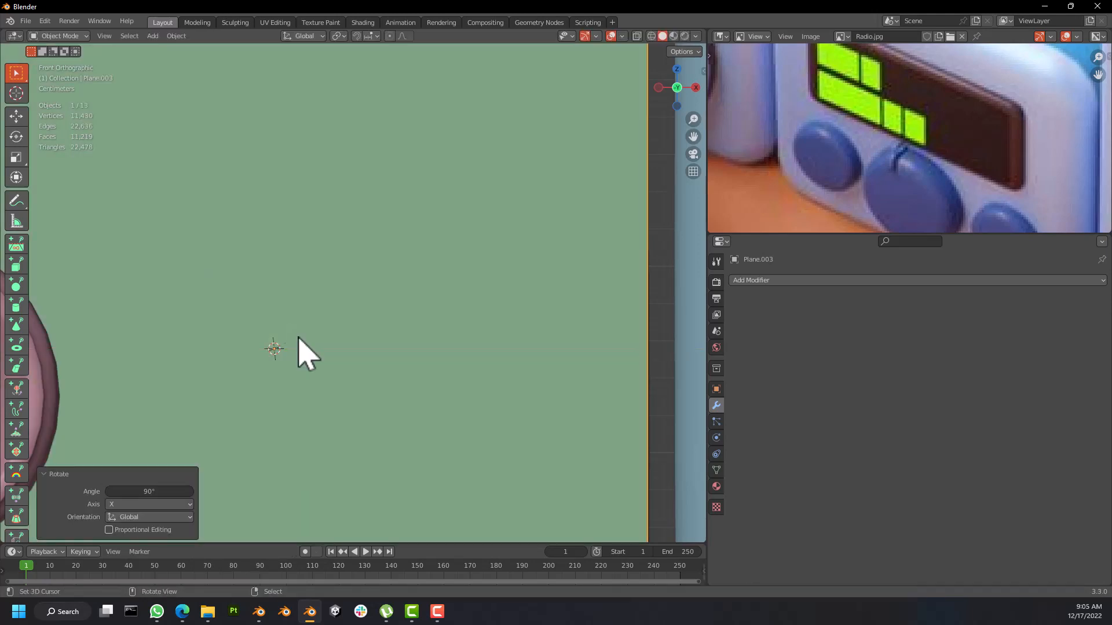
Step: Scale the new plane by -0.031 and move it into the upper-left corner of the display
key("s")
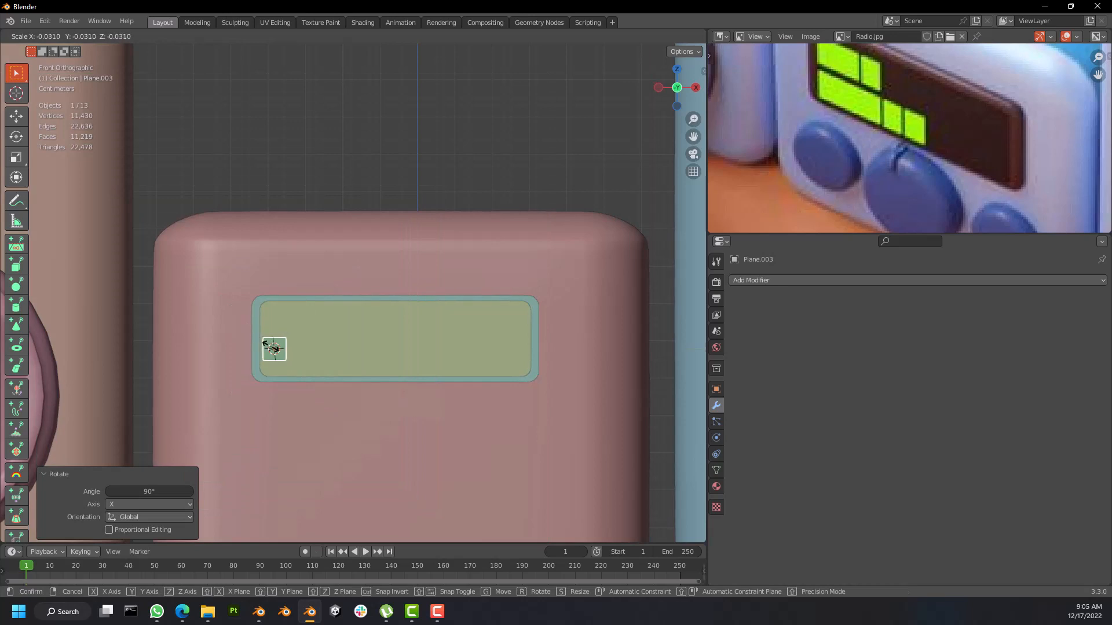
left_click(274, 345)
scroll(291, 360, "up", 3)
key("g")
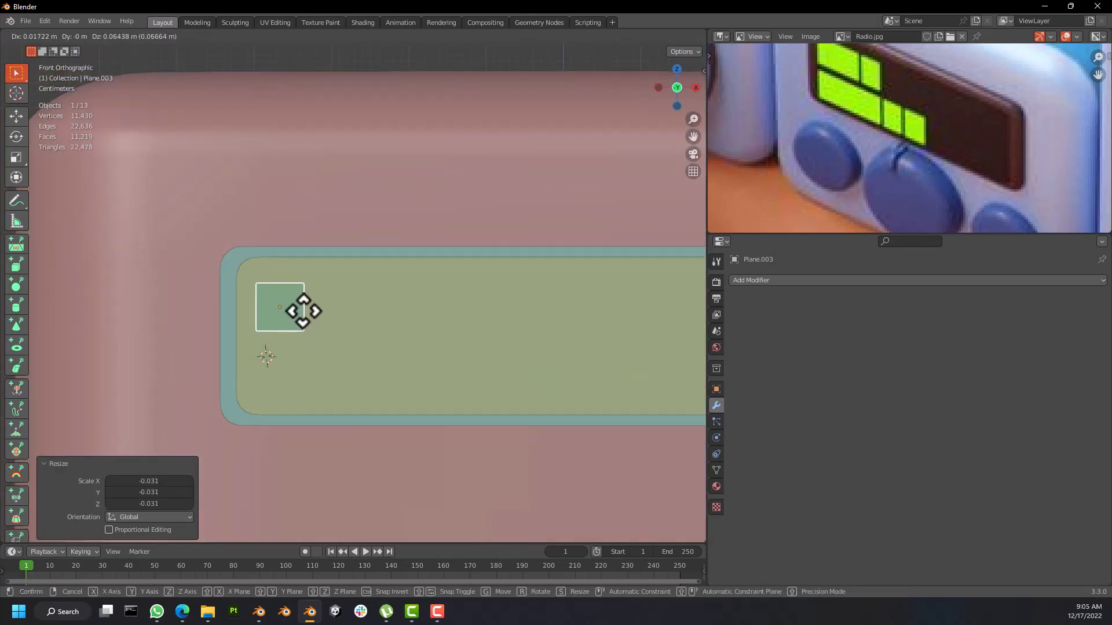
left_click(300, 308)
Step: Extrude the small square's face by about -0.0024 m to give it a slight thickness in front of the screen
middle_click_drag(318, 338, 259, 334)
key("Tab")
scroll(288, 294, "up", 4)
middle_click_drag(288, 295, 253, 308)
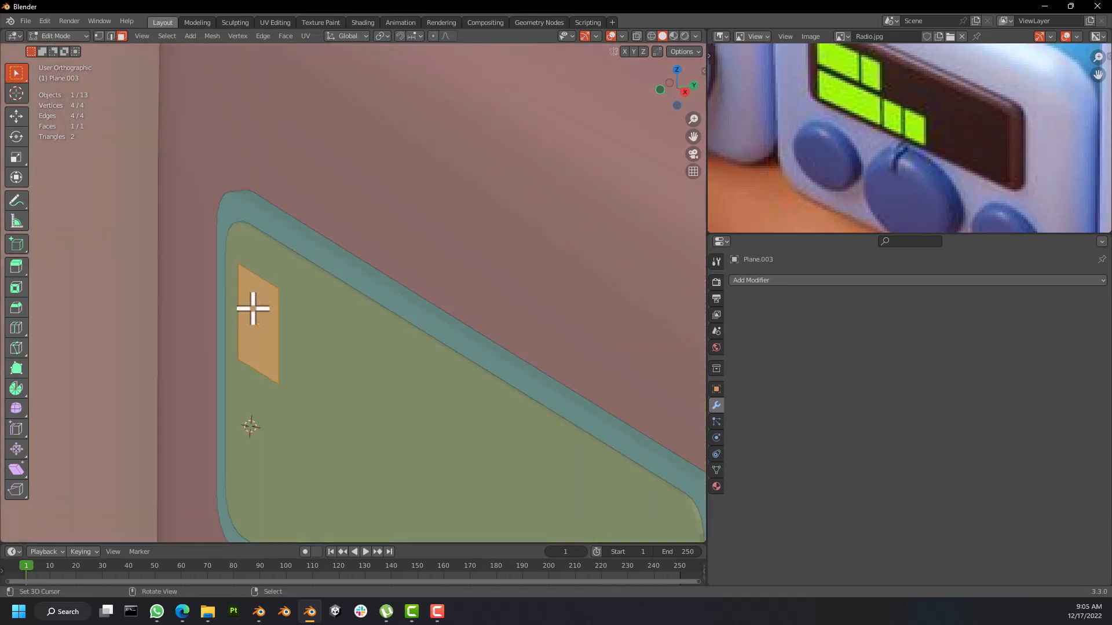
key("e")
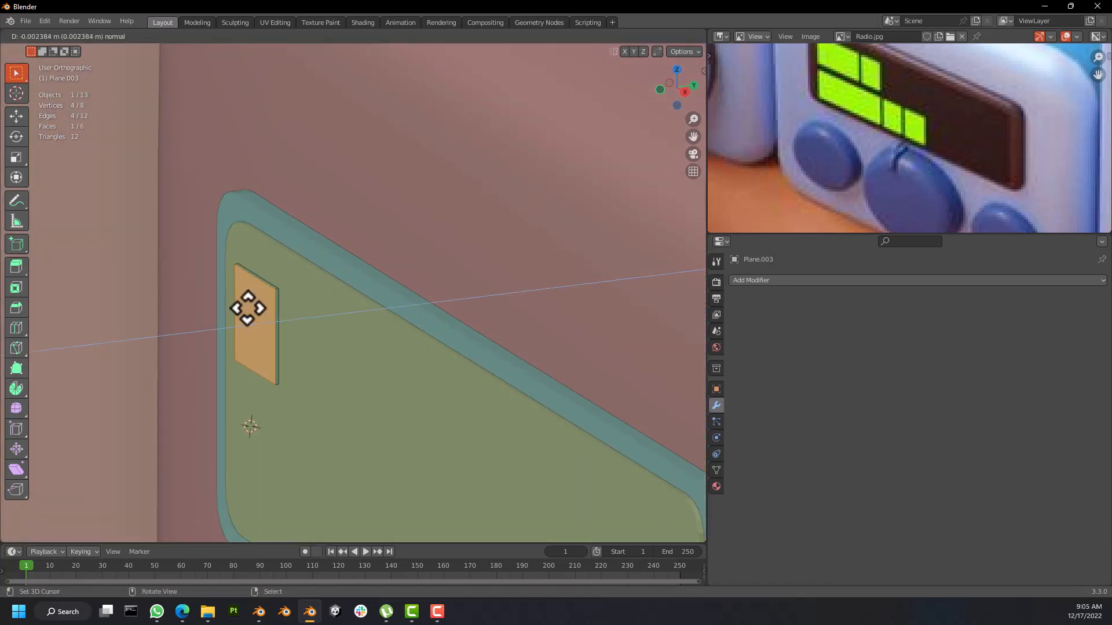
left_click(248, 308)
key("Tab")
Step: In front view, stretch the small block along X by 1.983 and move it about 0.022 m along X inside the rim
middle_click_drag(258, 324, 330, 325)
scroll(329, 326, "down", 3)
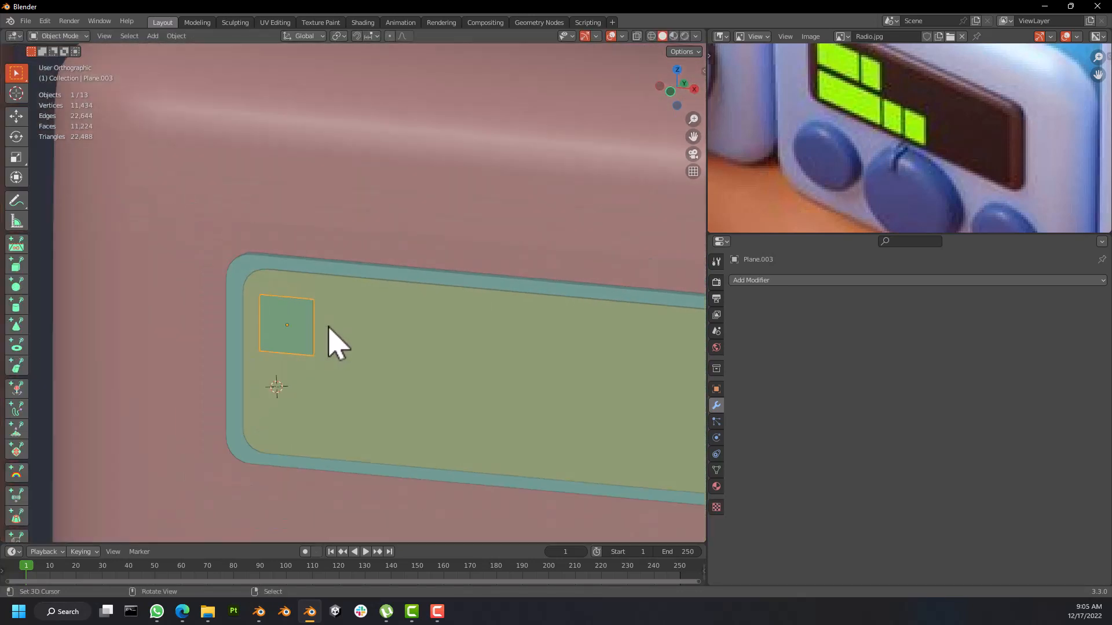
key("KP_1")
scroll(328, 329, "down", 2)
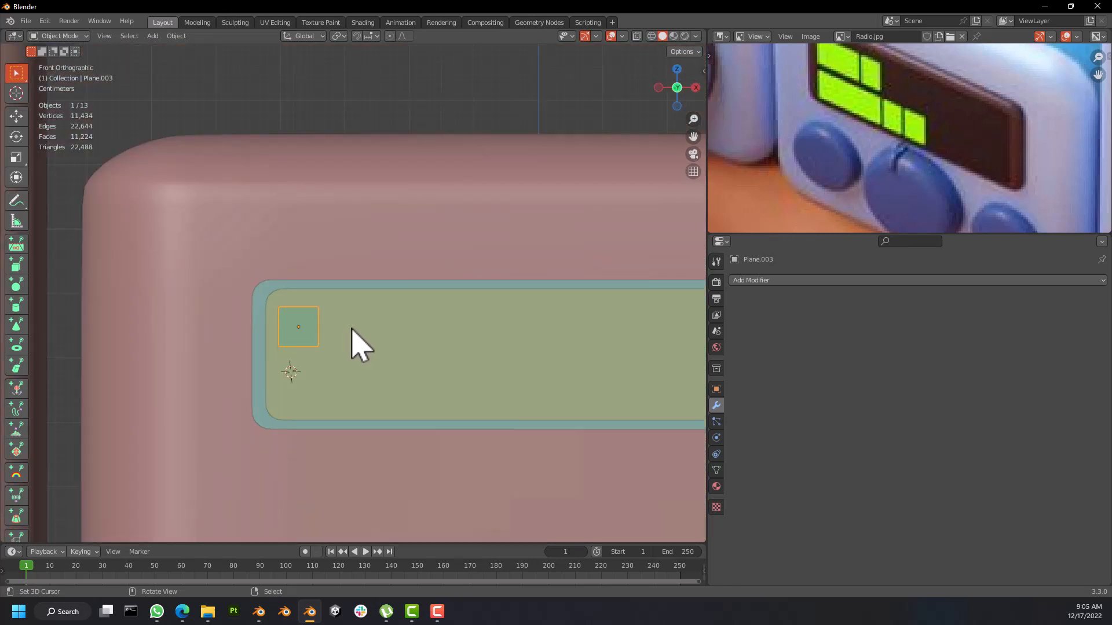
key("s")
key("x")
left_click(402, 326)
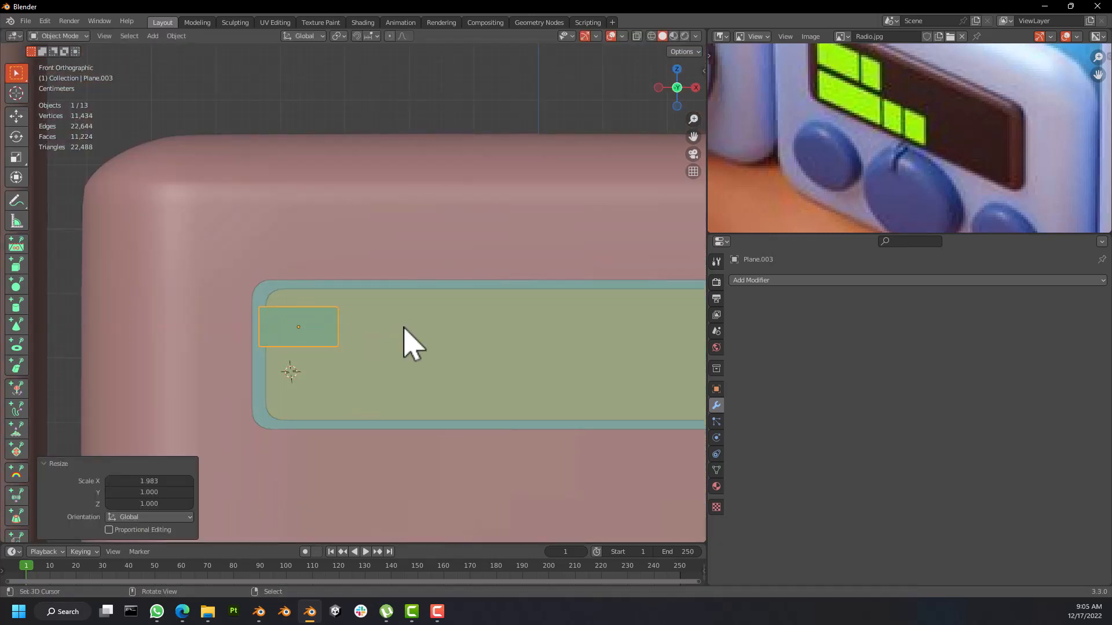
key("g")
key("x")
left_click(417, 328)
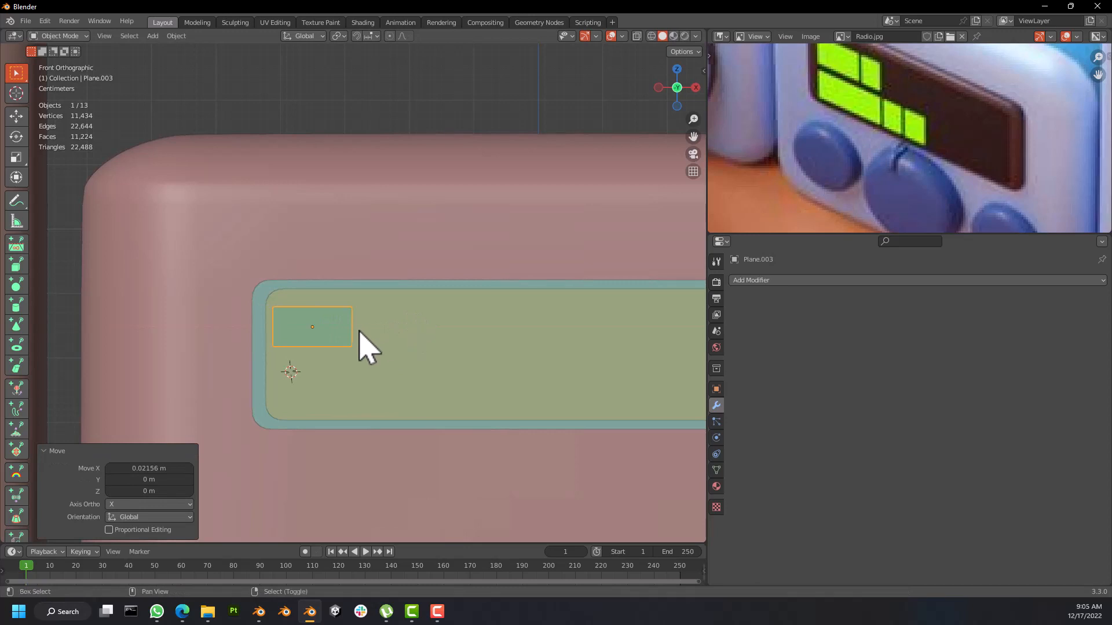
Step: Duplicate the display bar about 0.131 m along X and scale the copy by 0.461 along X
key("shift+d")
key("x")
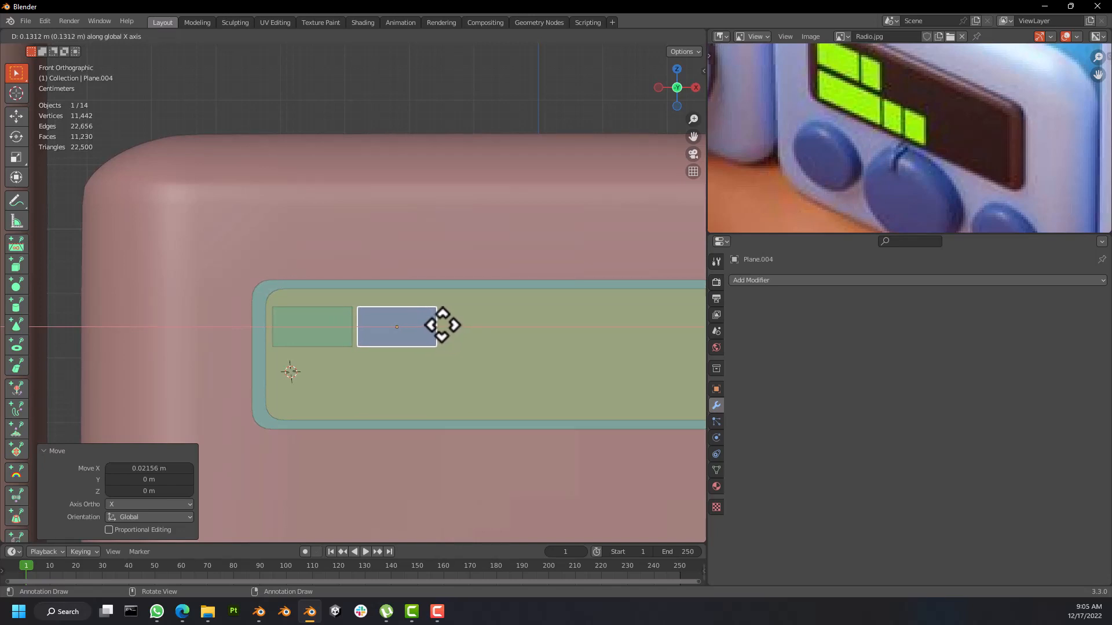
left_click(442, 325)
key("s")
key("x")
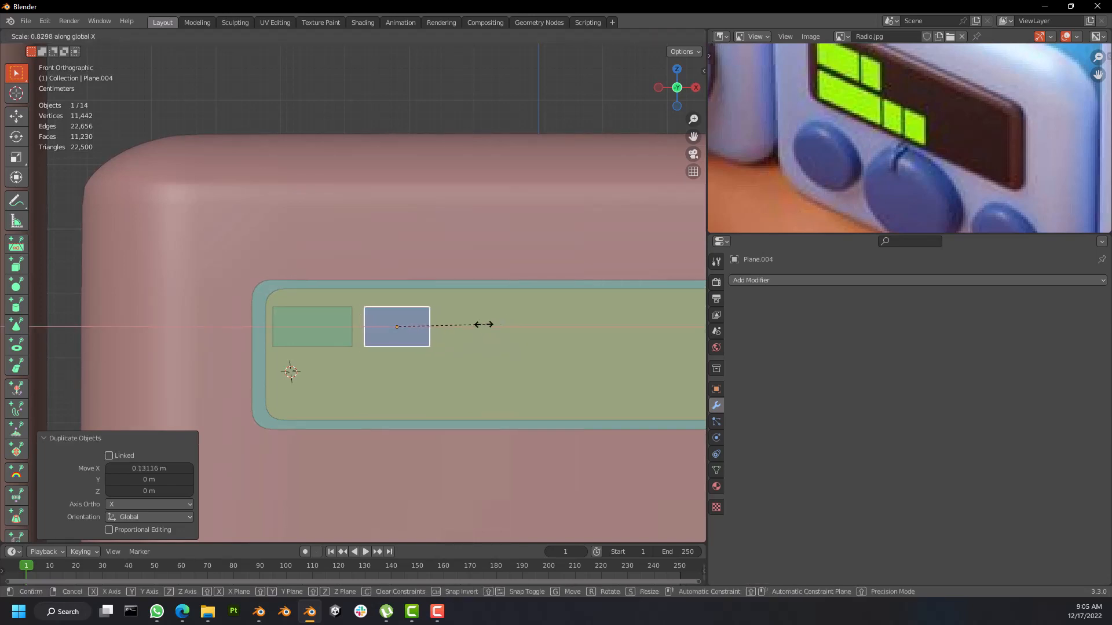
left_click(446, 333)
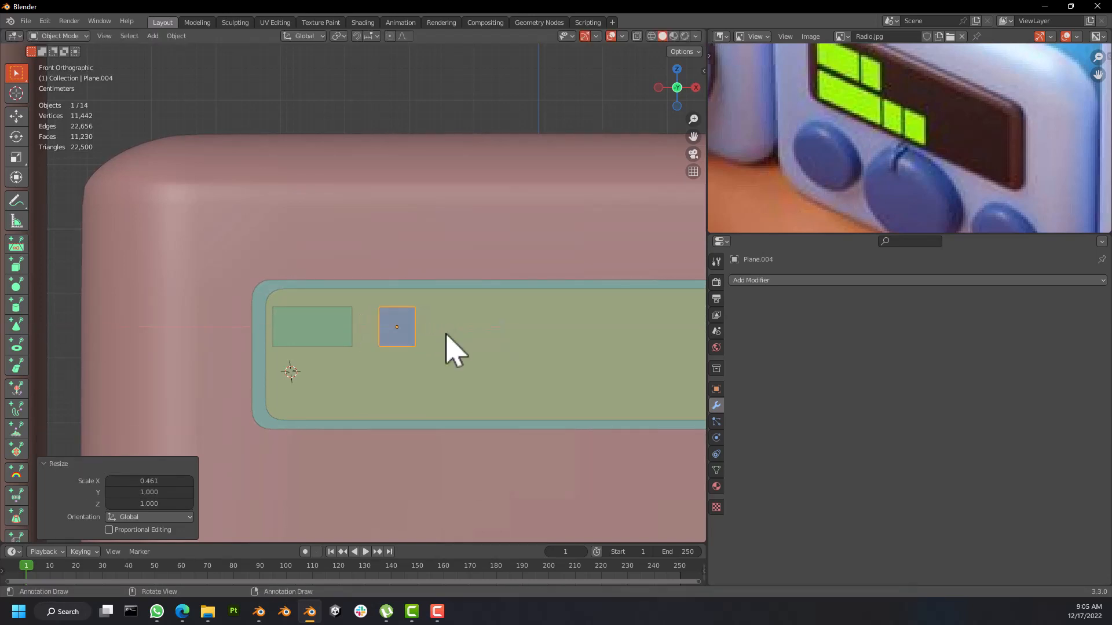
Step: Move the narrowed block about -0.033 m along X, leaving a small gap beside the first bar
key("g")
key("x")
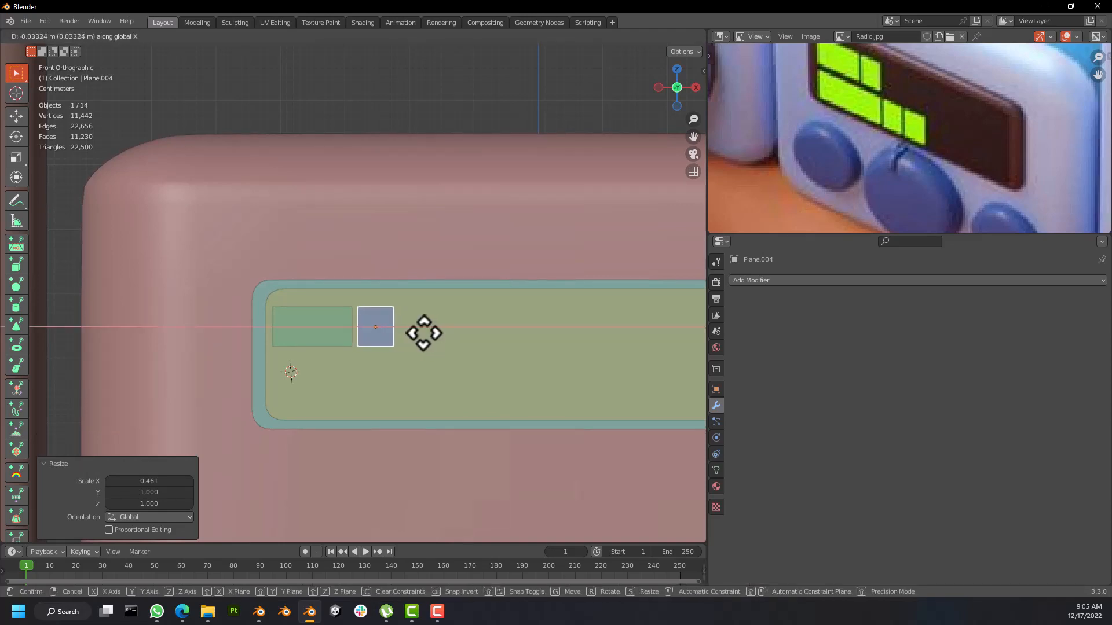
left_click(423, 333)
Step: In front view, duplicate the first upper bar about -0.084 m along Z and scale the copy by 1.732 along X
mouse_move(442, 342)
middle_mouse_down()
mouse_move(348, 353)
mouse_move(496, 407)
mouse_move(450, 365)
mouse_move(345, 330)
mouse_move(439, 287)
mouse_move(476, 247)
mouse_move(446, 331)
mouse_move(462, 340)
mouse_move(429, 342)
middle_mouse_up()
left_click(315, 328)
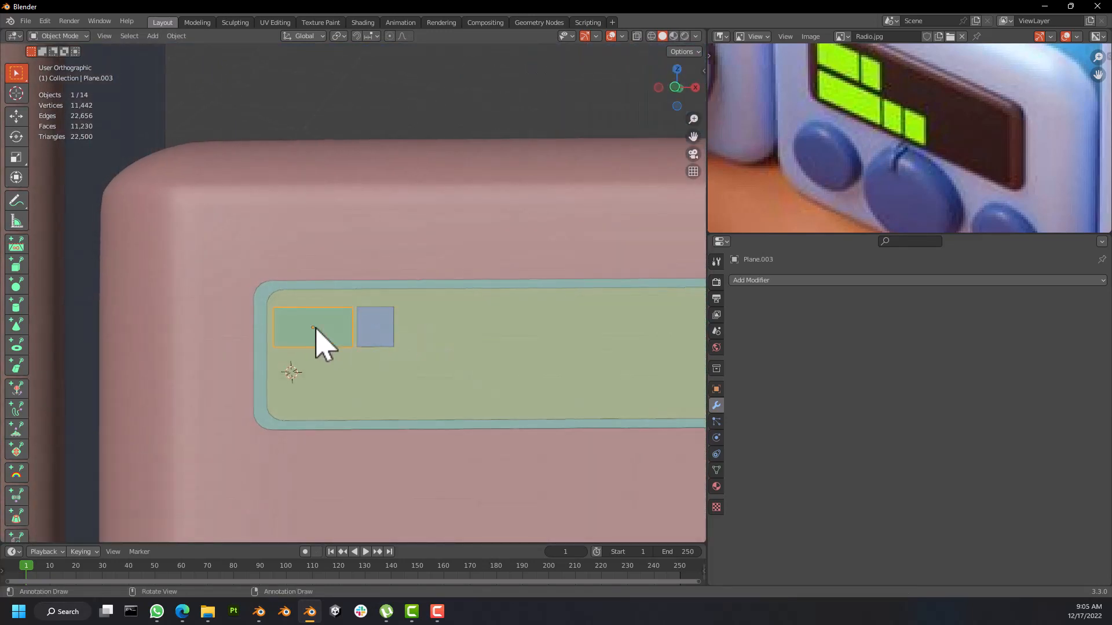
key("KP_1")
key("shift+d")
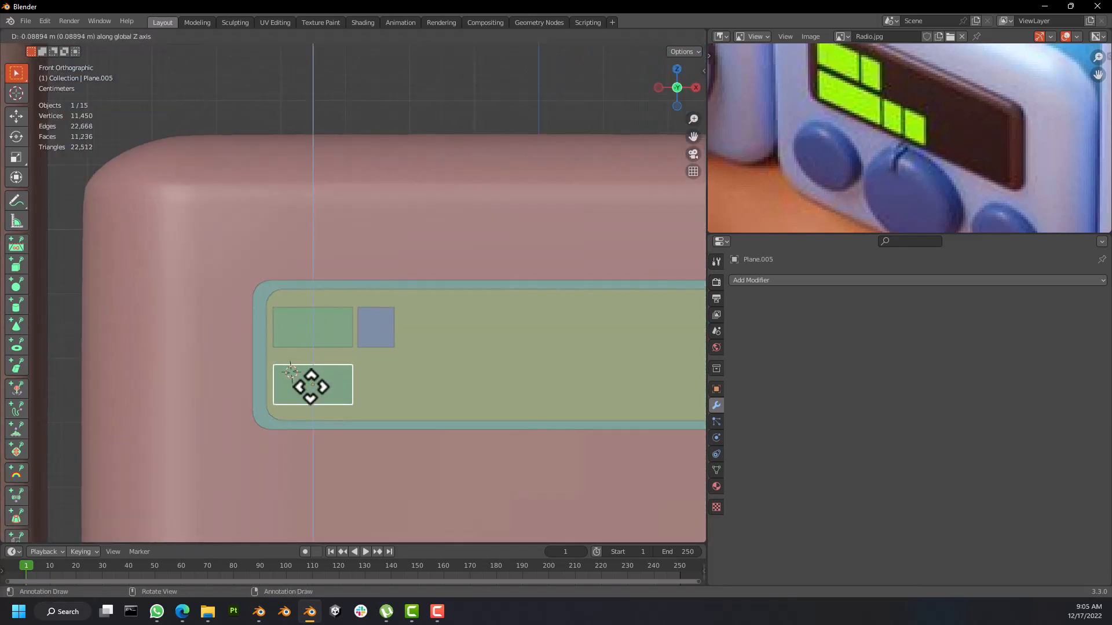
left_click(319, 385)
key("s")
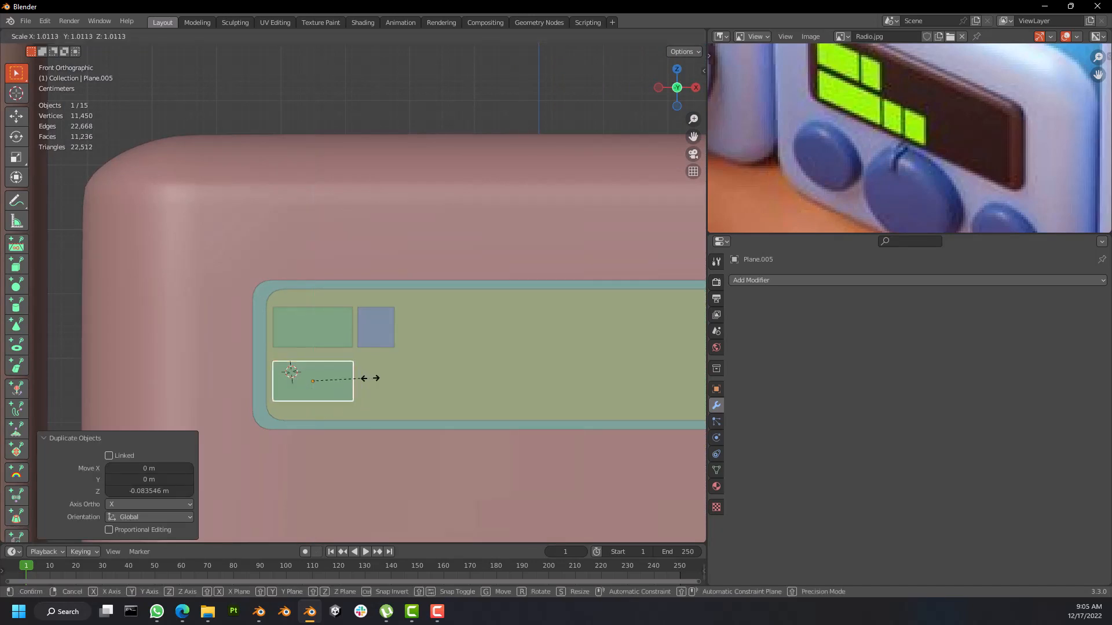
key("x")
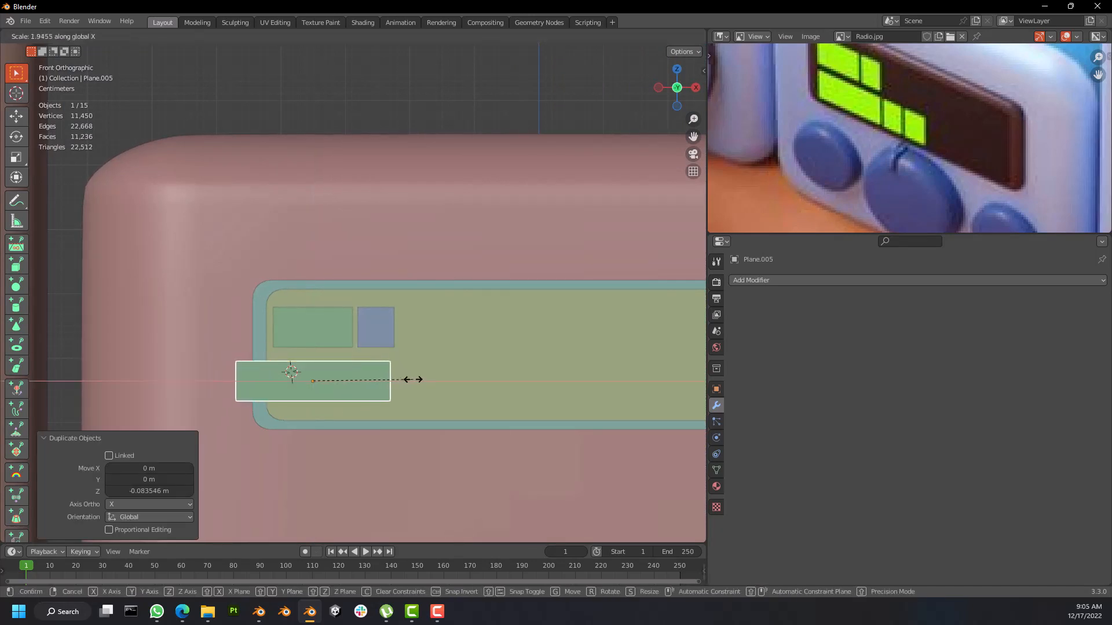
left_click(403, 380)
Step: Move the long lower bar about 0.042 m along X so its left end sits inside the rim
key("g")
key("x")
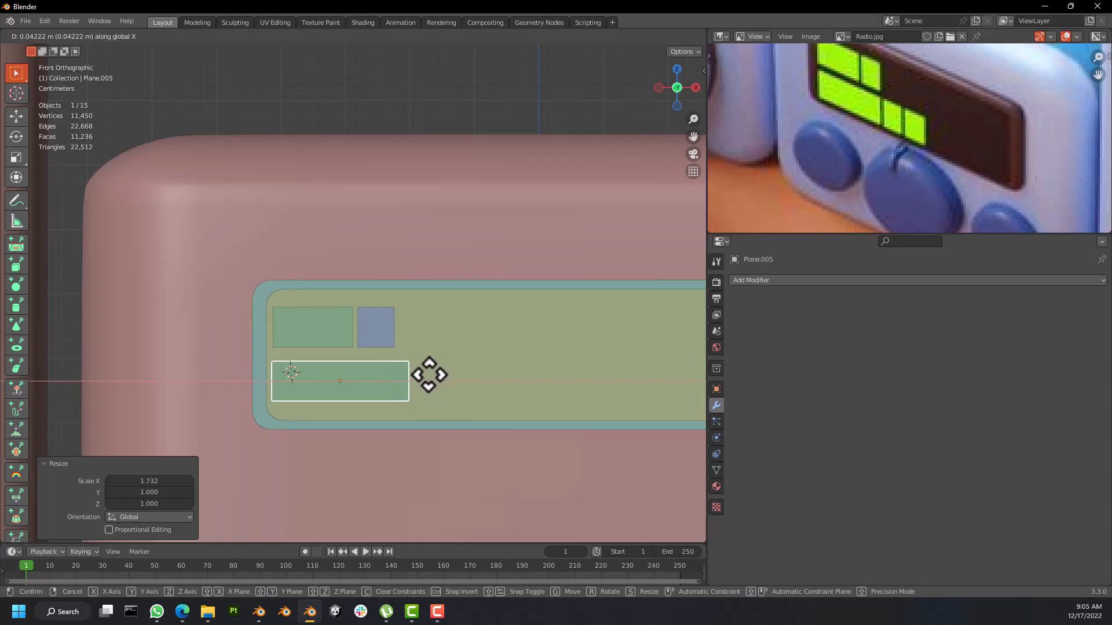
left_click(429, 375)
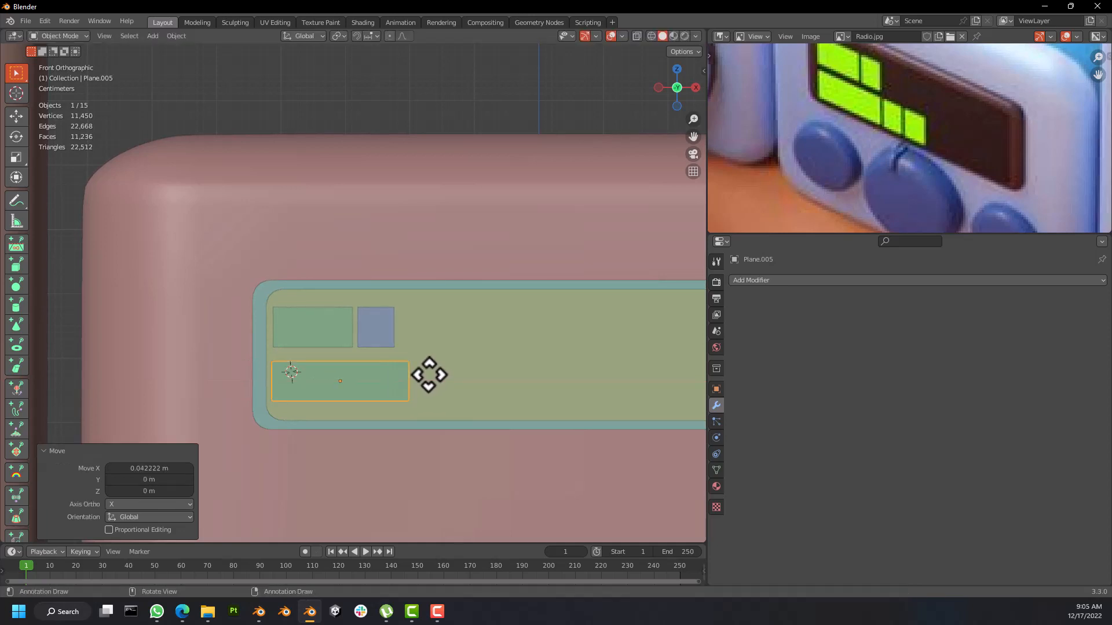
Step: Duplicate the small upper block about -0.083 m along Z and move the copy about 0.092 m along X beside the long bar
left_click(377, 339)
key("shift+d")
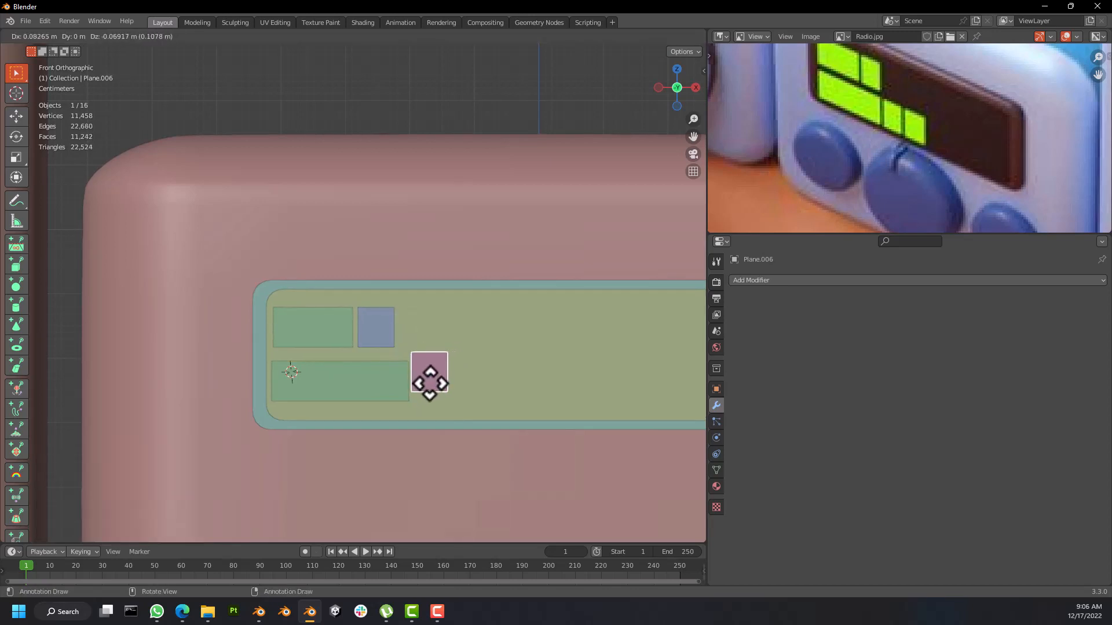
key("z")
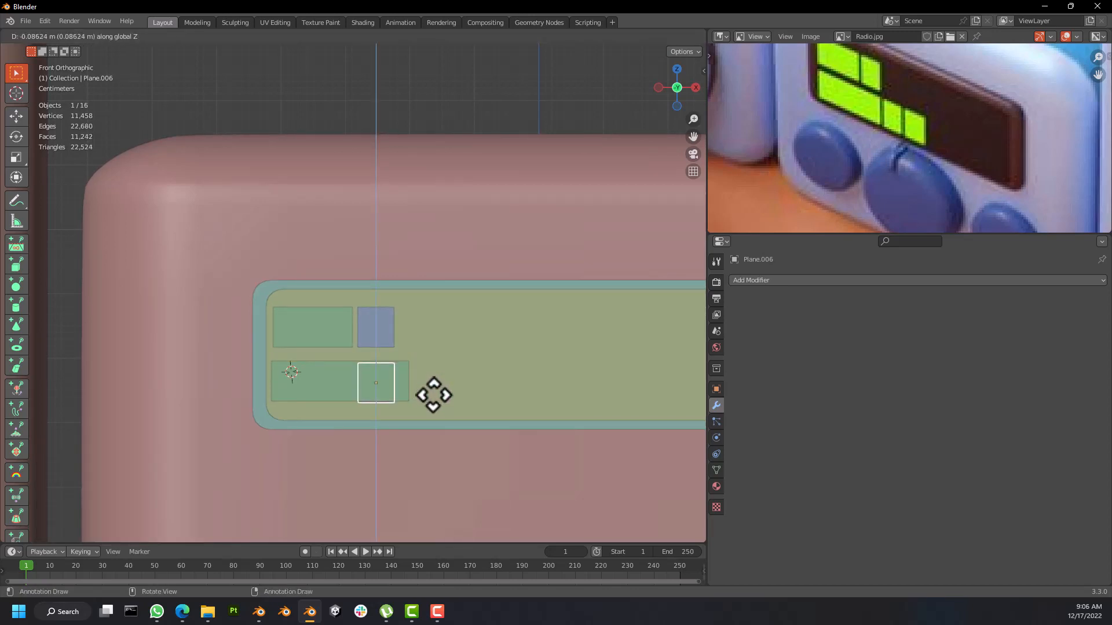
left_click(435, 394)
key("g")
key("x")
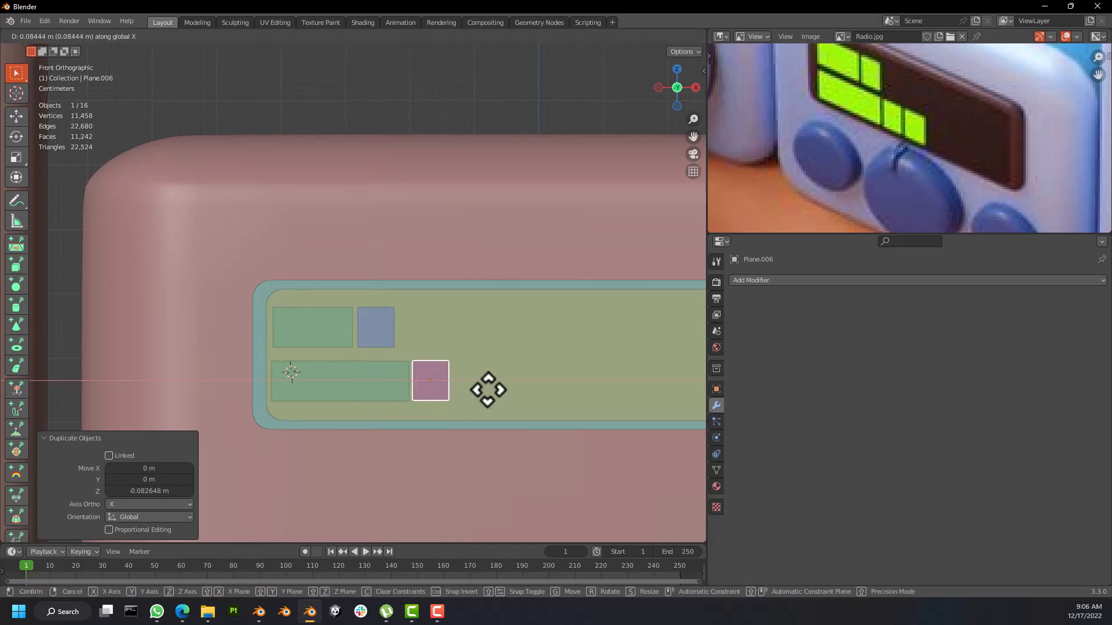
left_click(492, 390)
Step: Scale the lower small block by 0.8 along X and move it about -0.011 m along X toward the long bar
key("s")
key("x")
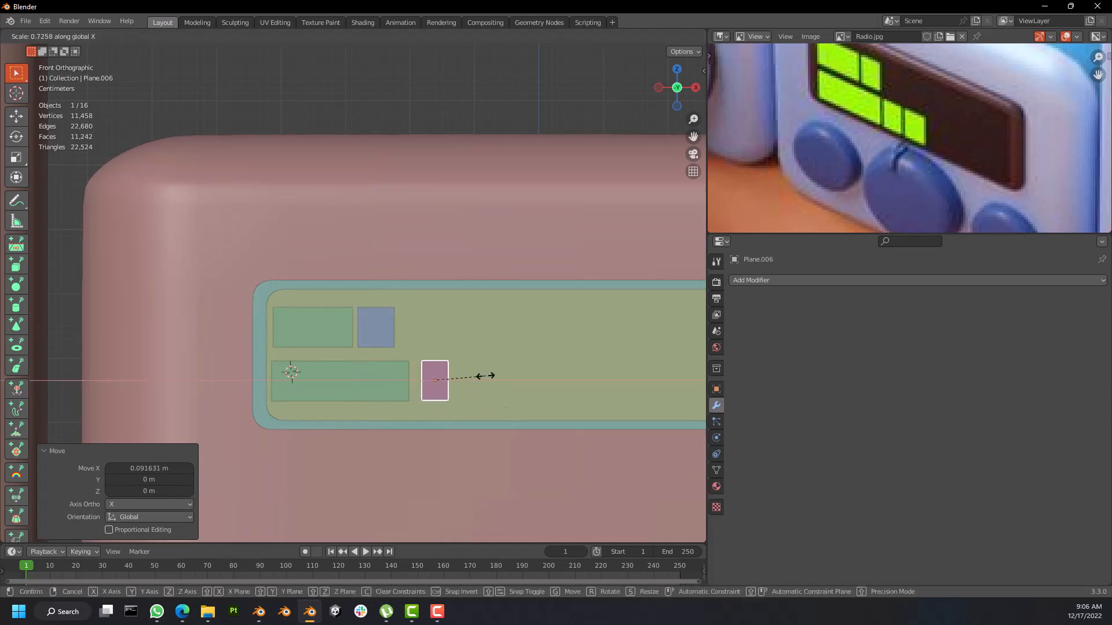
right_click(489, 377)
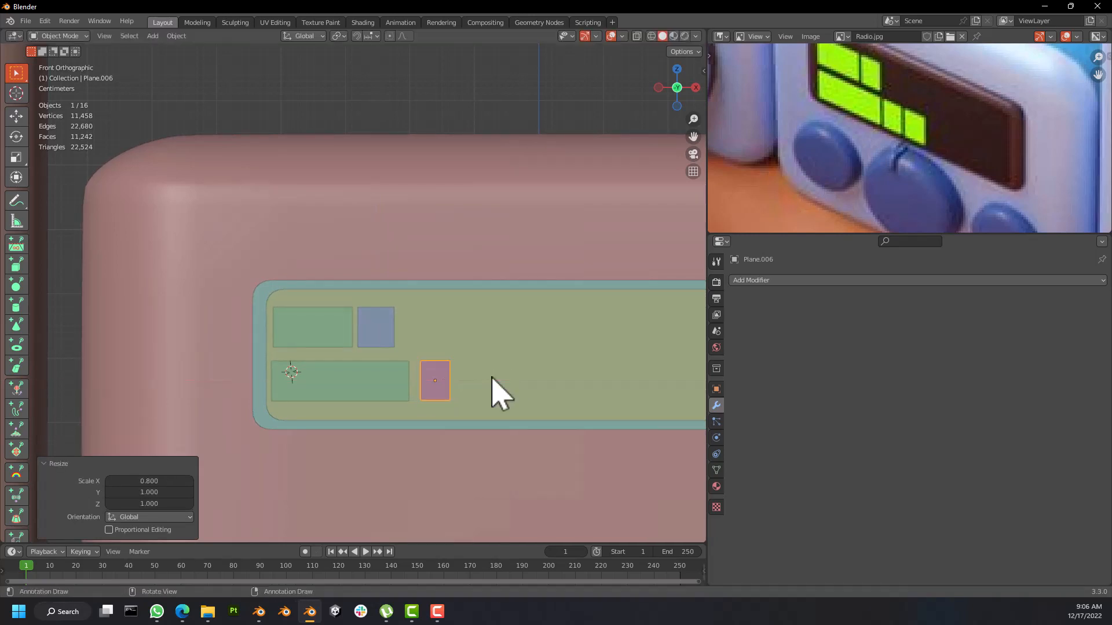
key("g")
key("x")
left_click(485, 377)
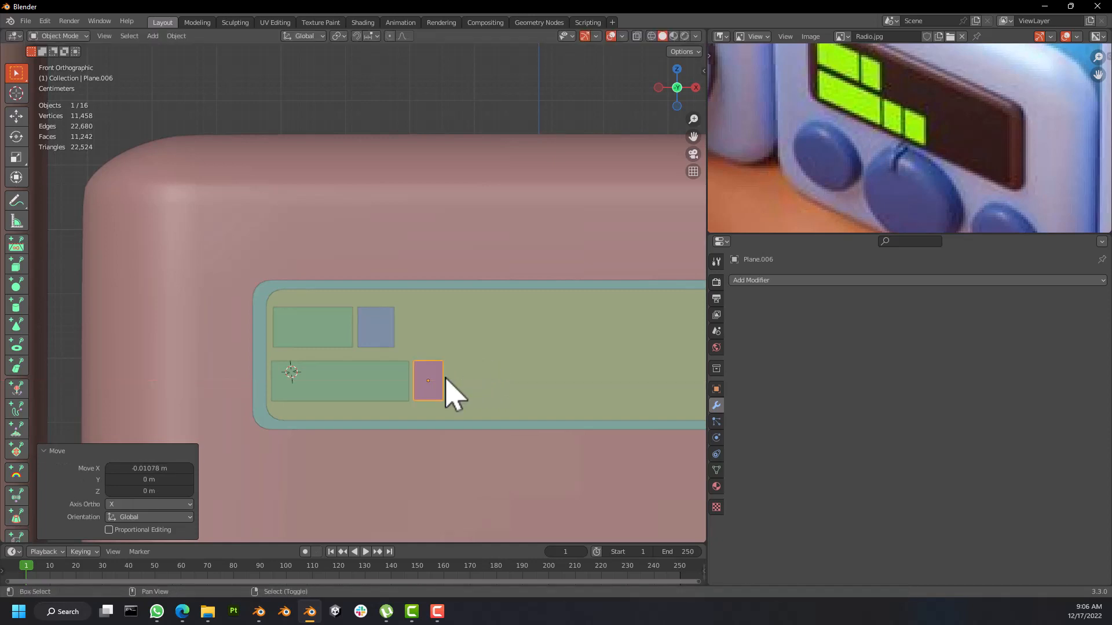
Step: Duplicate the narrow lower block about 0.053 m along X to add a third bar to the lower row
key("shift+d")
key("x")
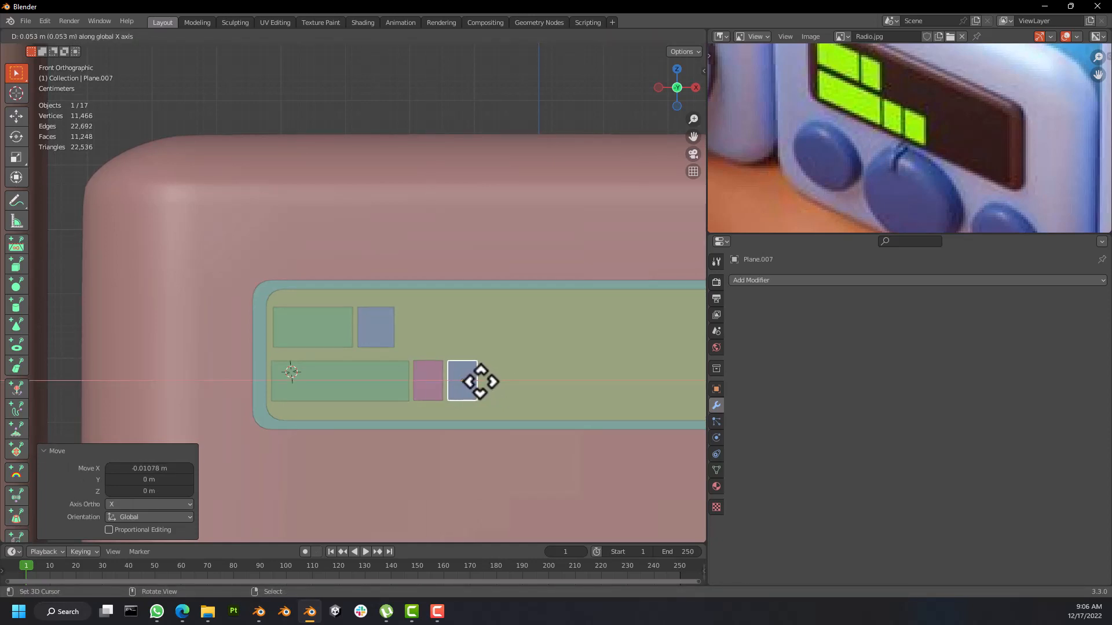
left_click(479, 380)
Step: Select all five display bars in both rows and join them into one object
middle_click_drag(472, 399, 397, 389)
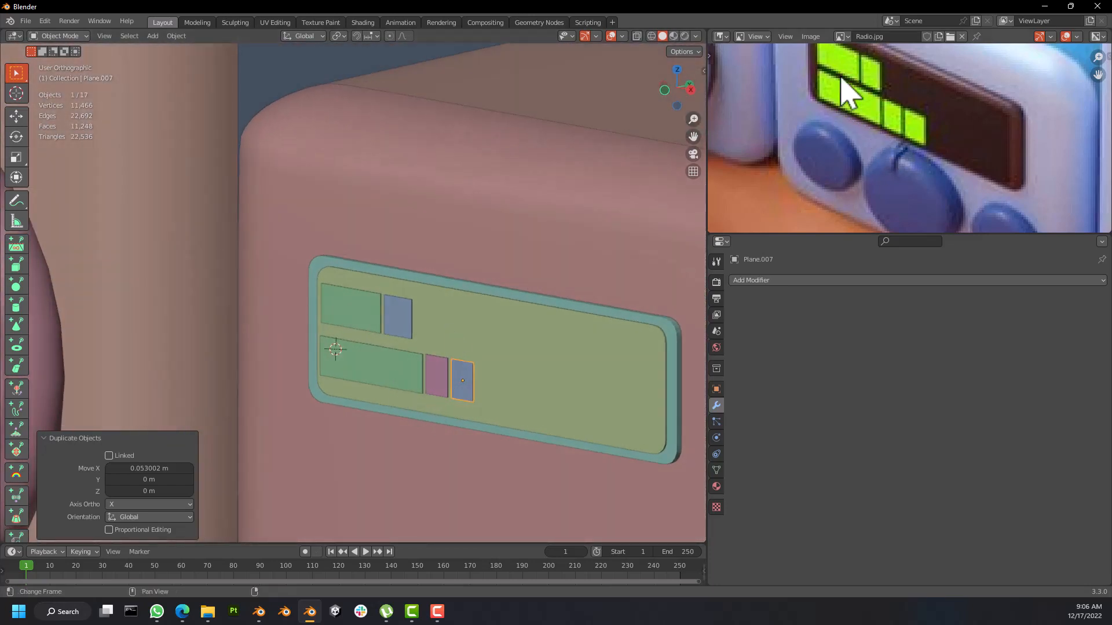
left_click(440, 382, "shift")
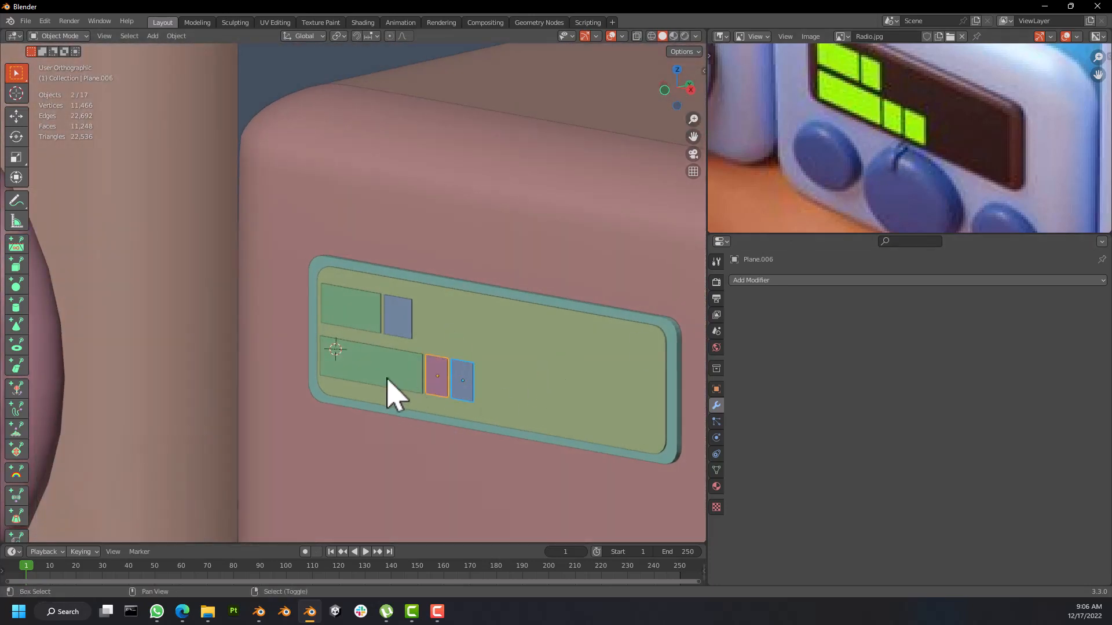
left_click(390, 373)
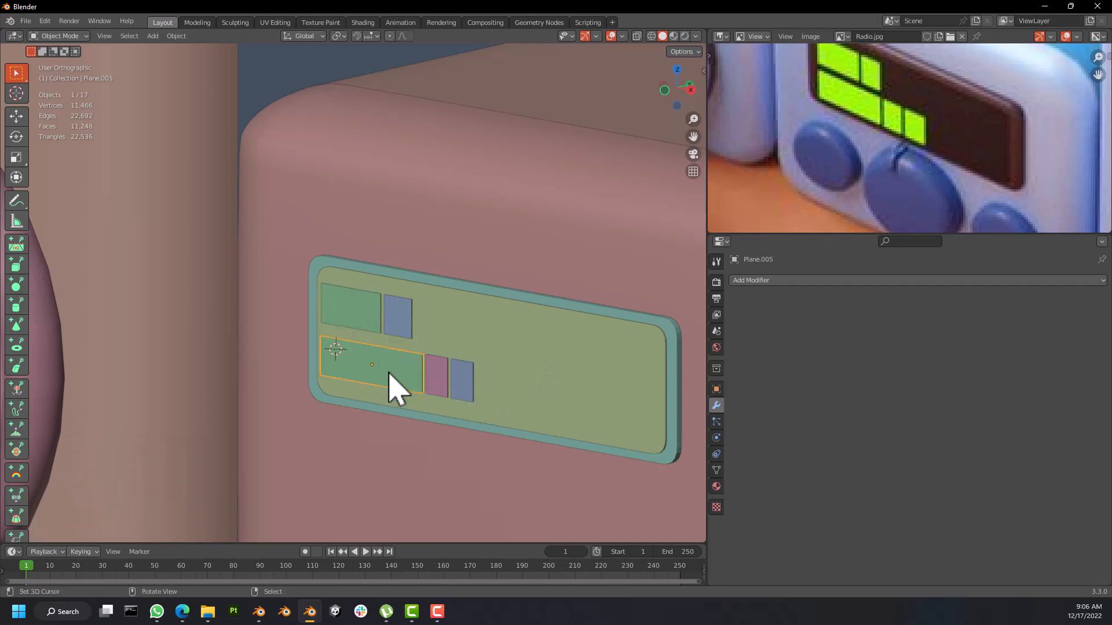
left_click(398, 320, "shift")
left_click(439, 382, "shift")
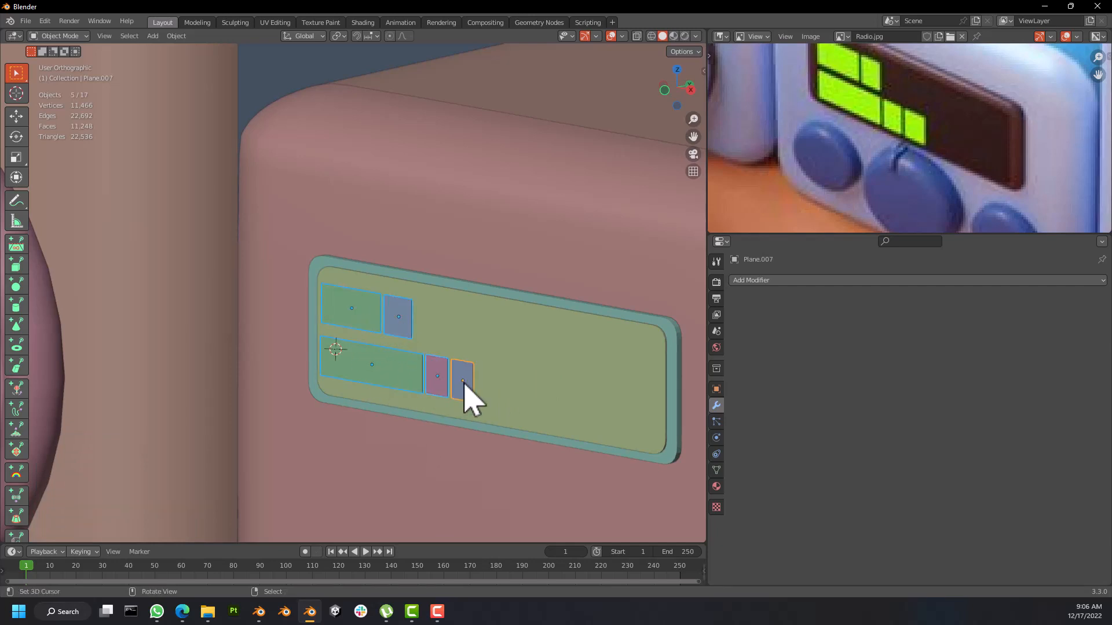
key("ctrl+j")
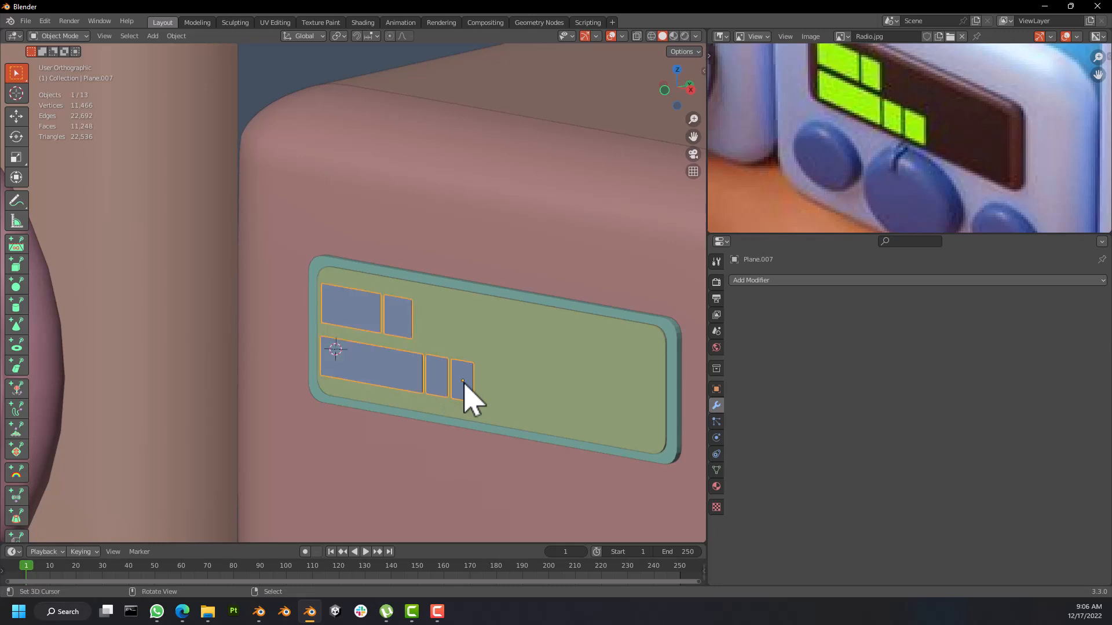
Step: Examine the knob layout in the Radio.jpg reference against the area below the display on the radio's front
scroll(466, 397, "down", 8)
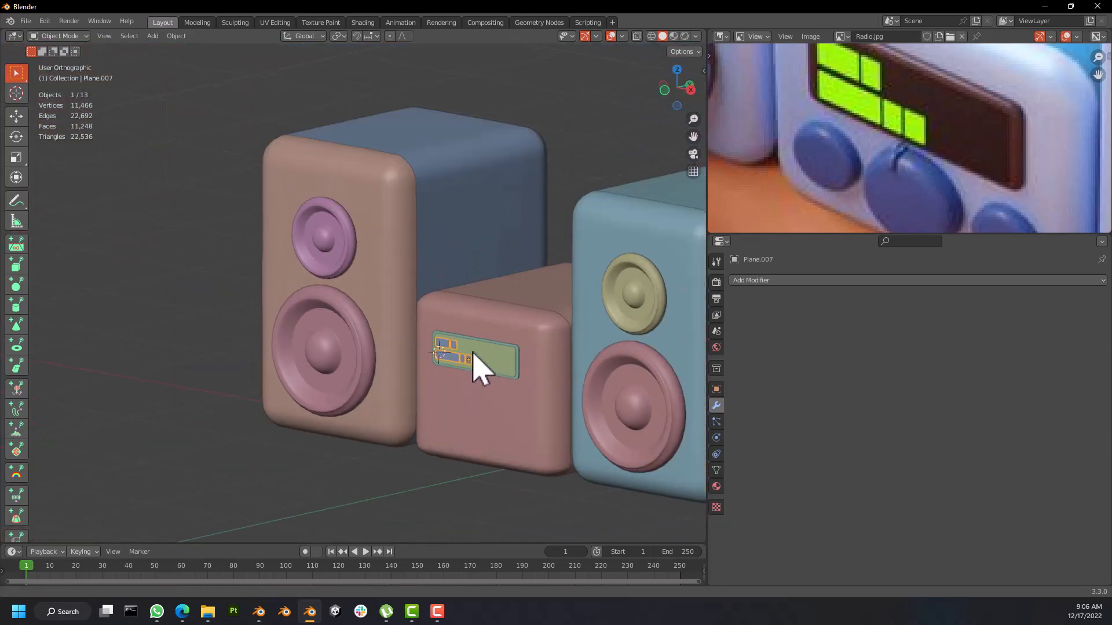
middle_click_drag(471, 355, 391, 352)
scroll(362, 327, "up", 3)
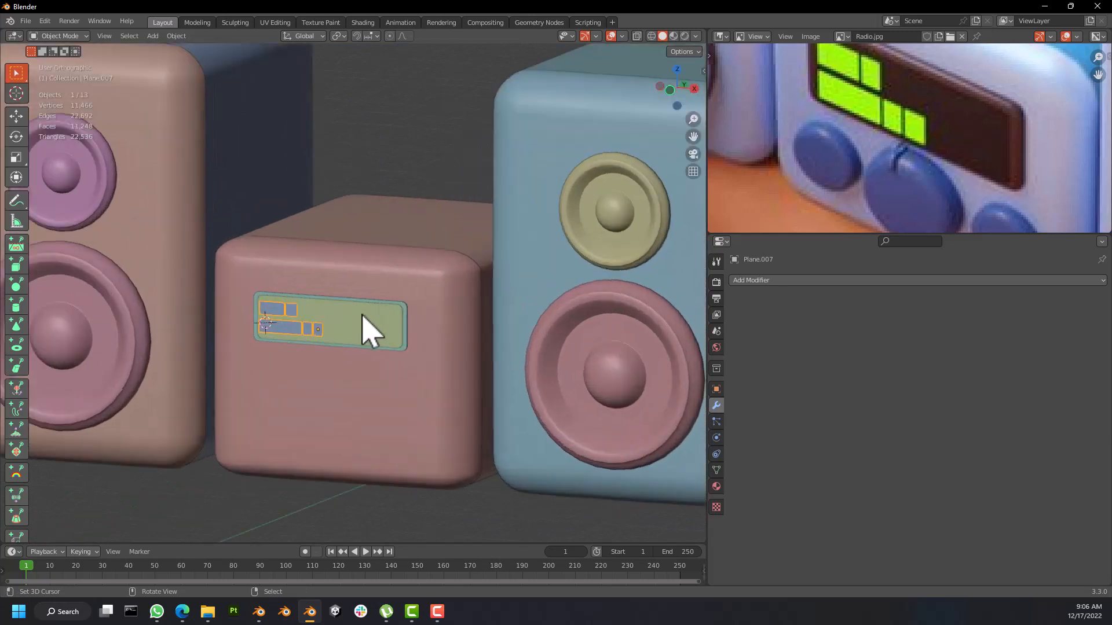
scroll(385, 340, "down", 3)
scroll(367, 353, "up", 4)
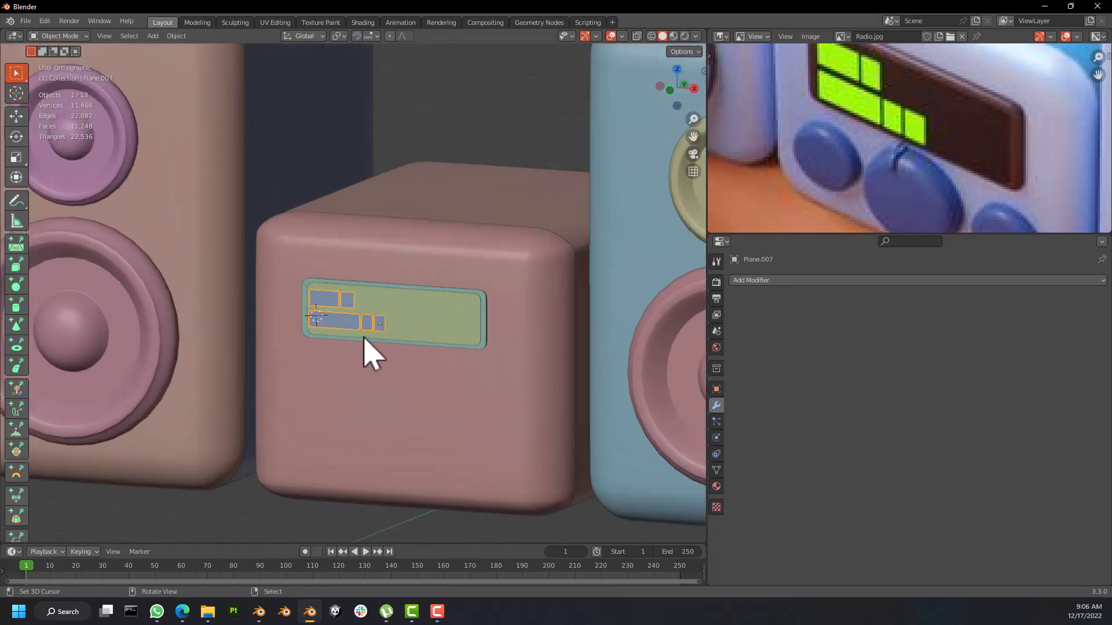
scroll(429, 360, "down", 2)
middle_click_drag(429, 359, 372, 343, "shift")
scroll(910, 193, "down", 2)
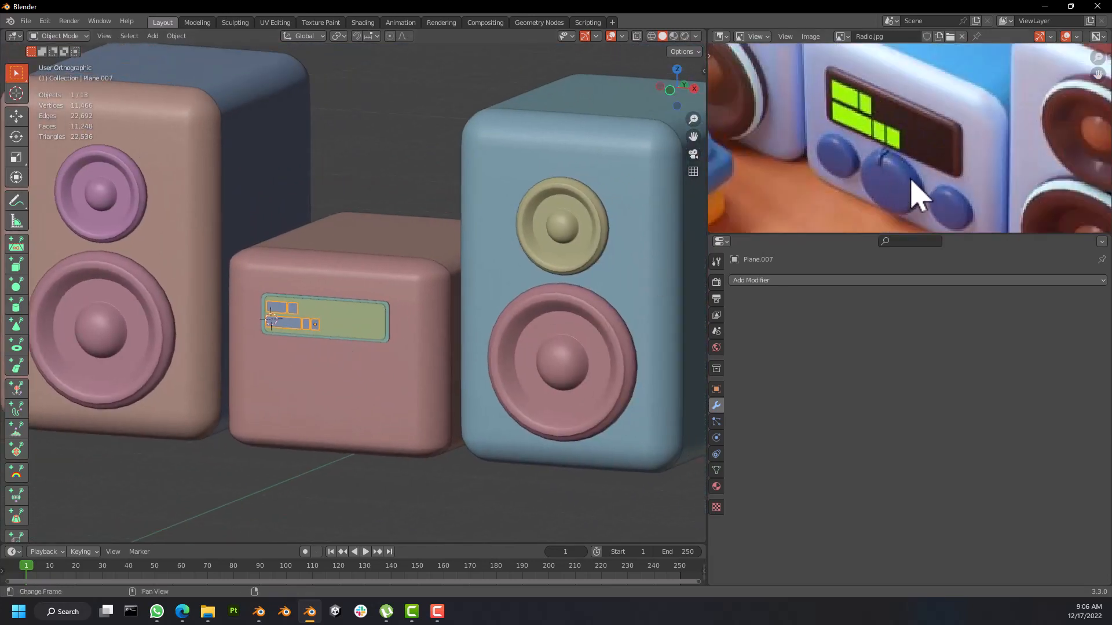
scroll(911, 193, "up", 3)
scroll(911, 193, "down", 2)
scroll(919, 213, "up", 1)
middle_click_drag(913, 212, 894, 171)
scroll(335, 382, "up", 2)
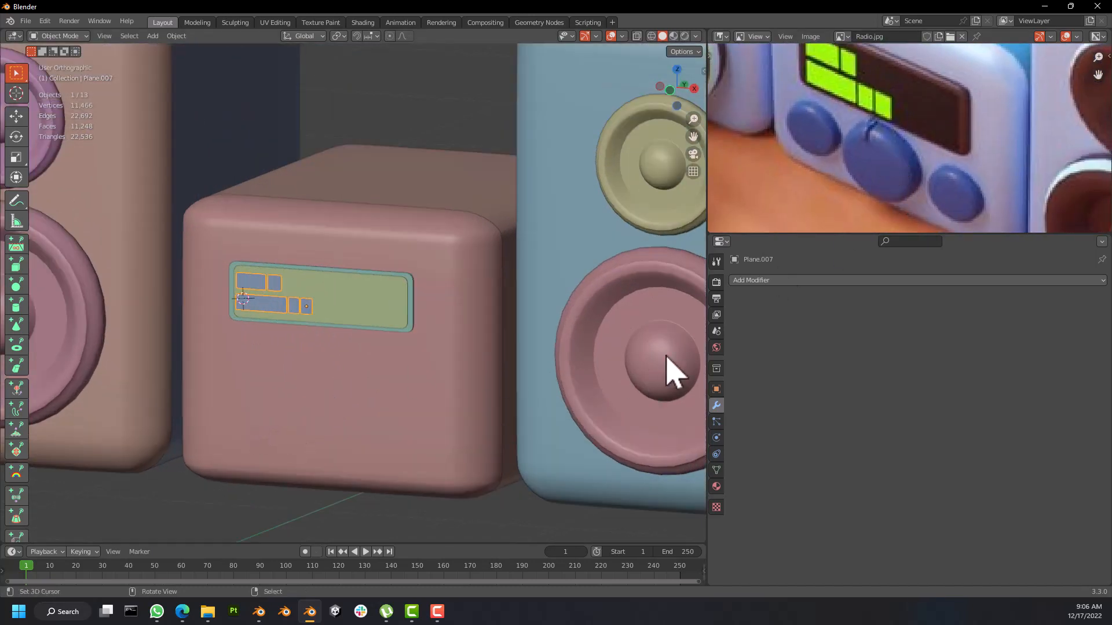
scroll(637, 327, "down", 2)
scroll(377, 382, "up", 1)
scroll(377, 383, "up", 2)
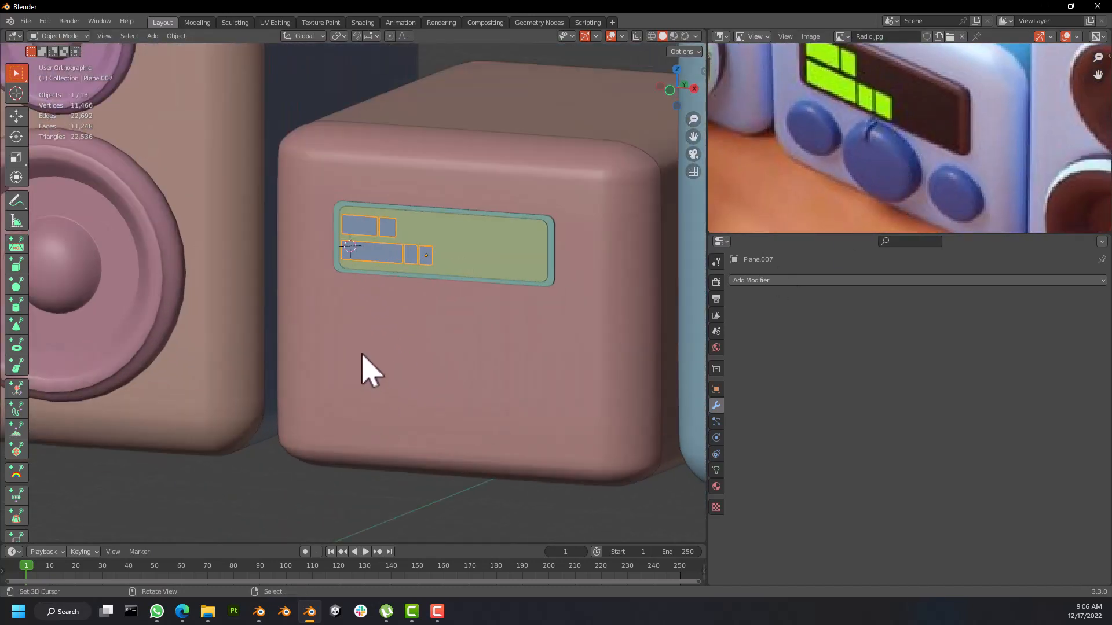
Step: Place the 3D cursor on the radio's front below the display's left end and add a 16-vertex mesh circle there
right_click(361, 353, "shift")
key("KP_1")
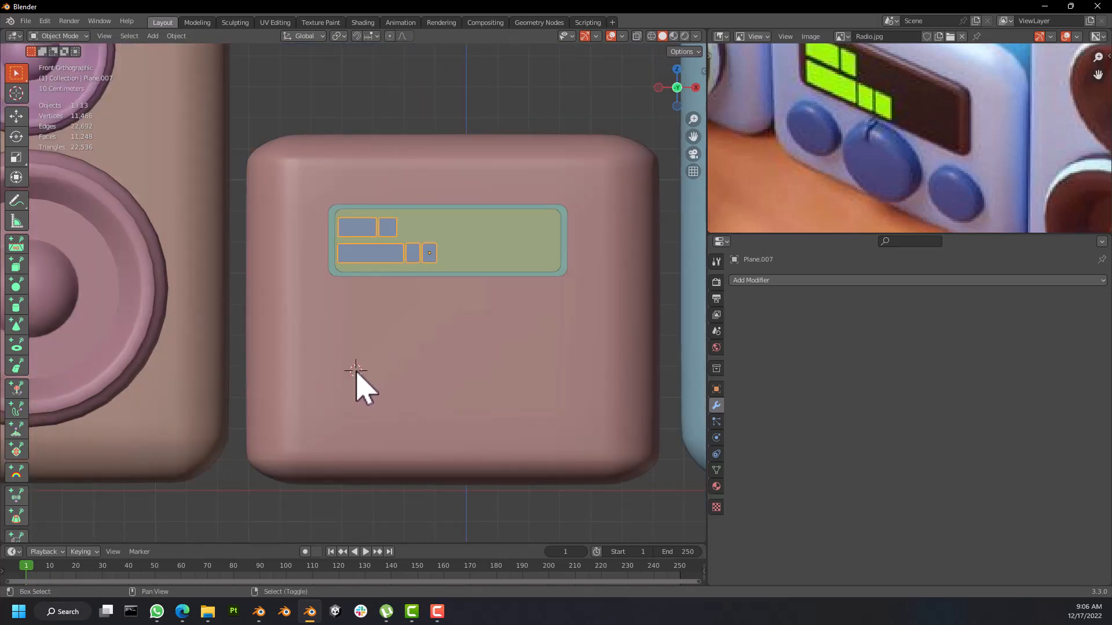
key("shift+a")
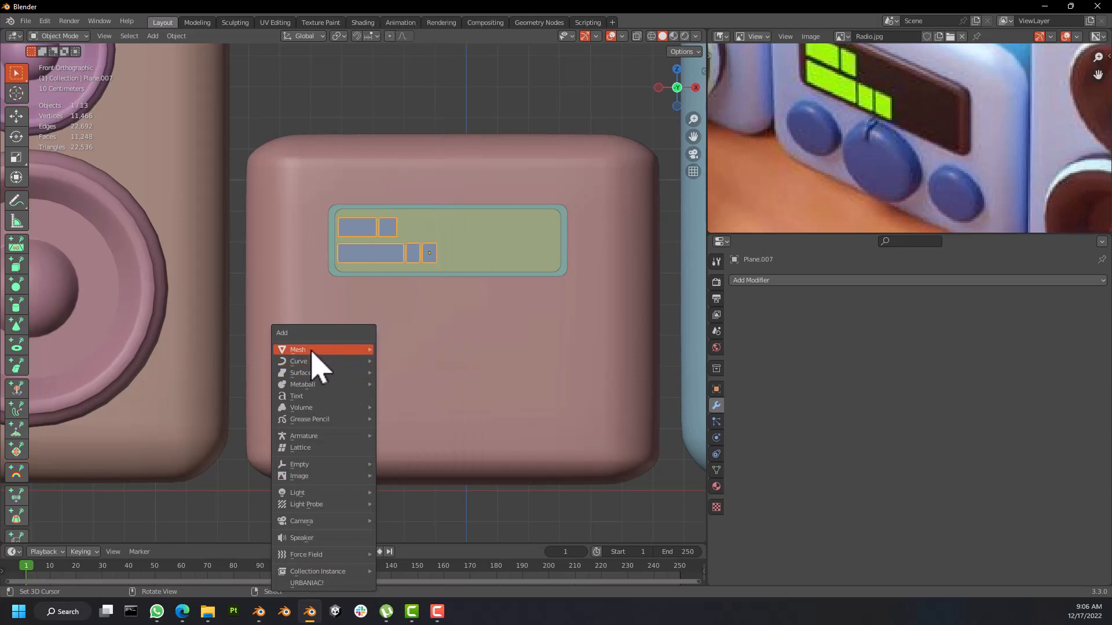
mouse_move(318, 350)
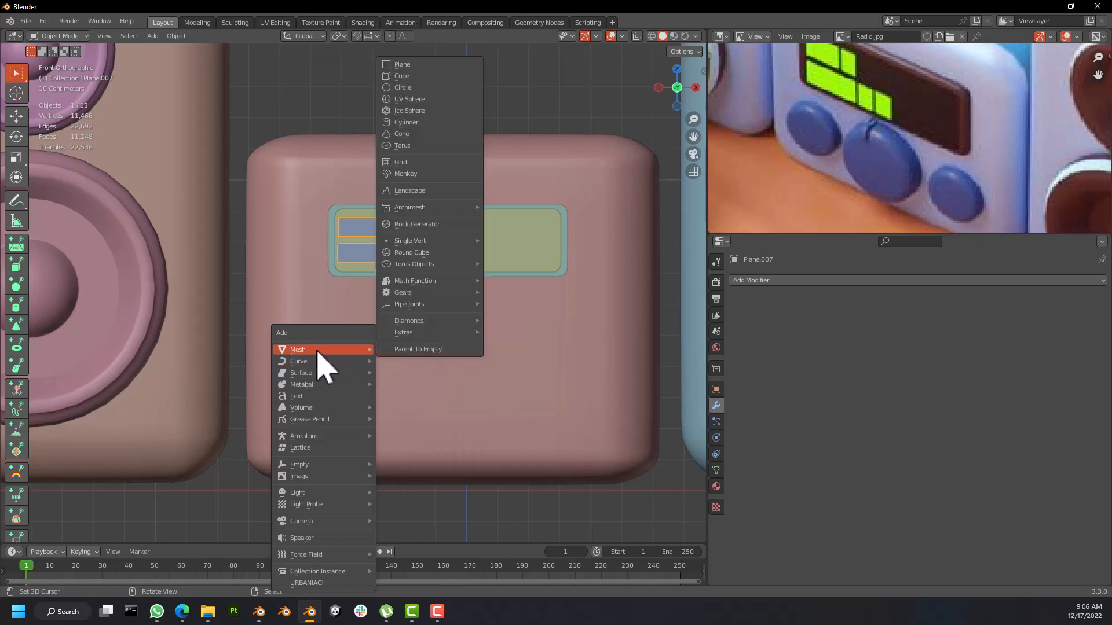
left_click(404, 86)
scroll(366, 396, "down", 3)
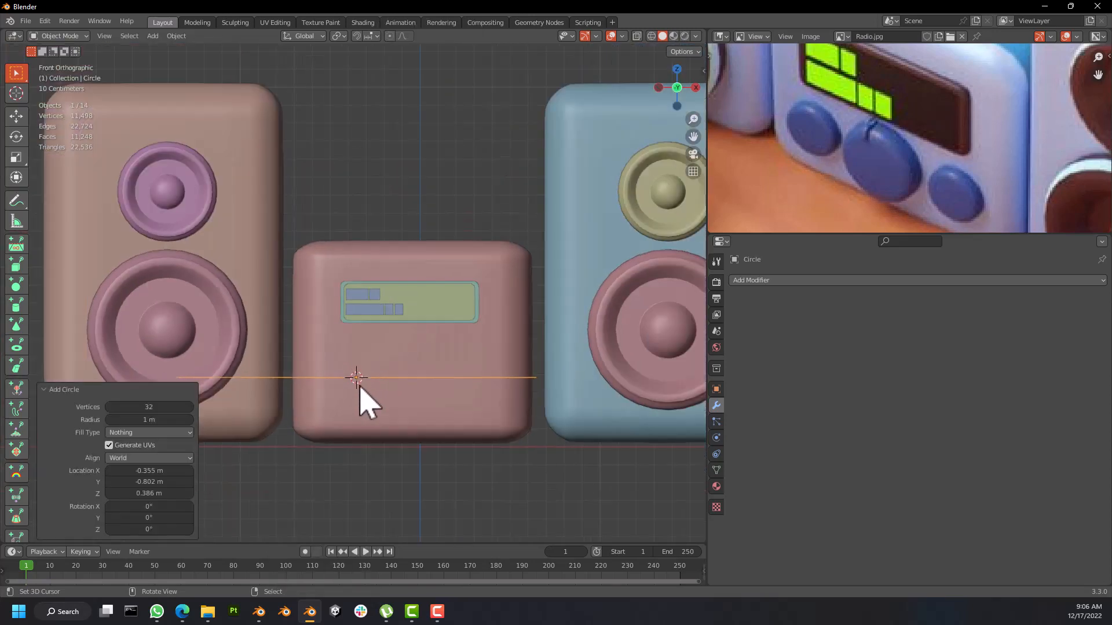
middle_click_drag(359, 387, 361, 327)
middle_click_drag(474, 406, 456, 400)
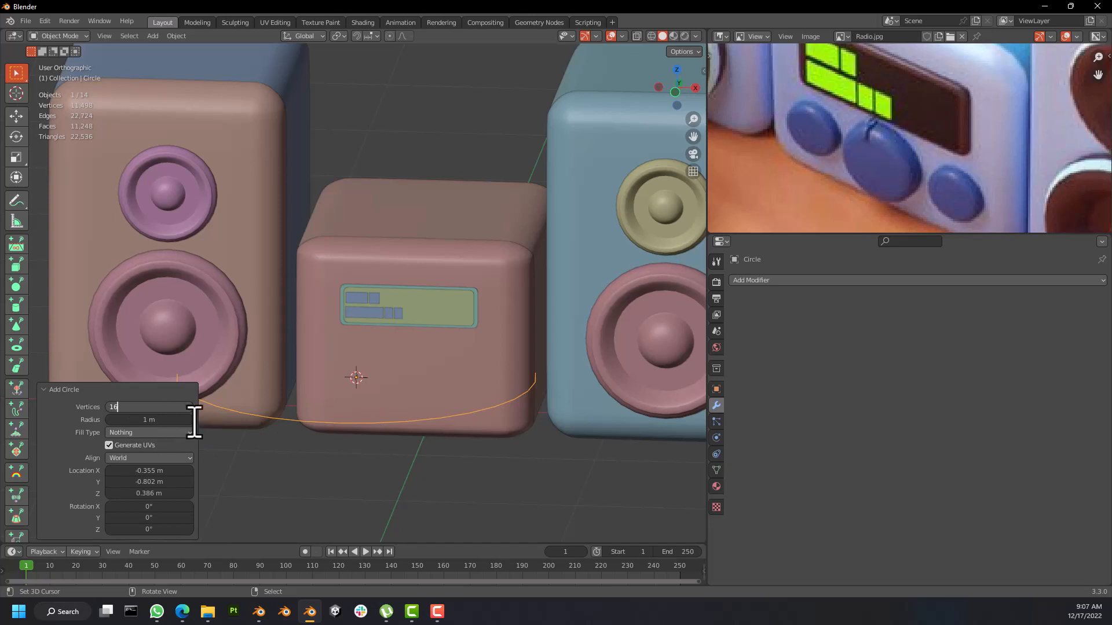
key("Return")
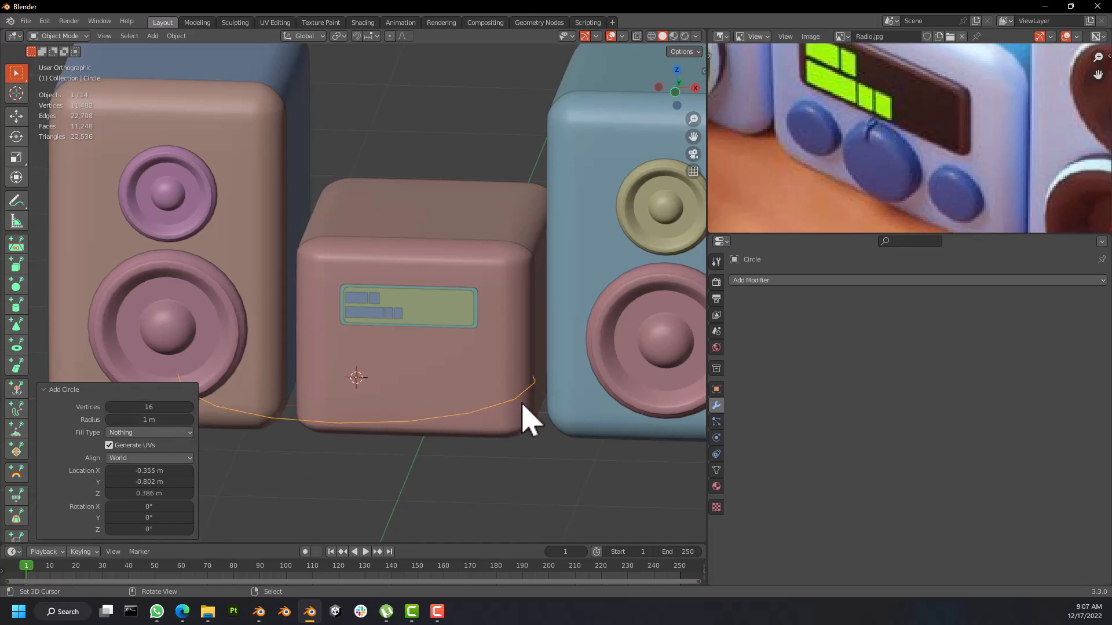
Step: Rotate the new circle 90° about X and scale it down to about 0.3 of its size on the radio's front
scroll(524, 414, "up", 2)
scroll(534, 405, "down", 3)
type("r")
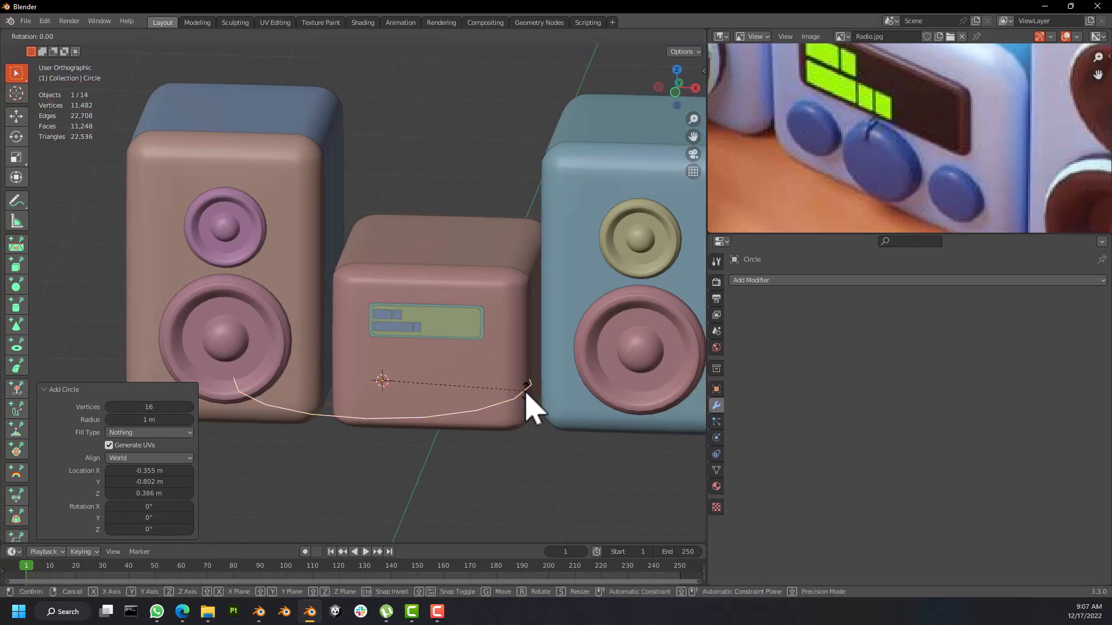
type("x90")
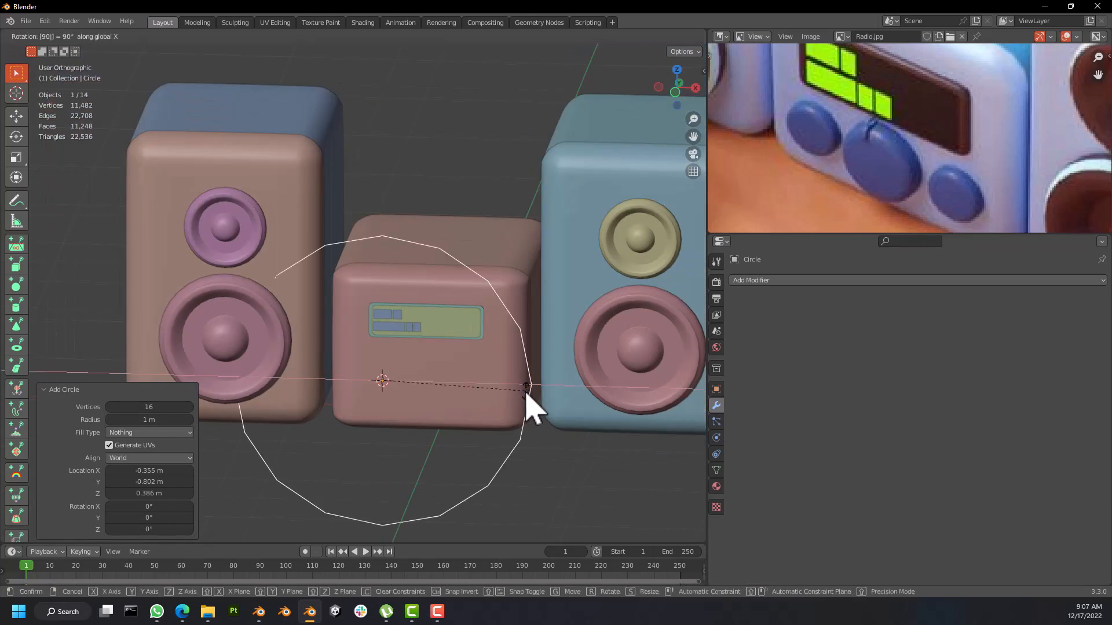
key("Return")
key("KP_1")
scroll(526, 410, "up", 4)
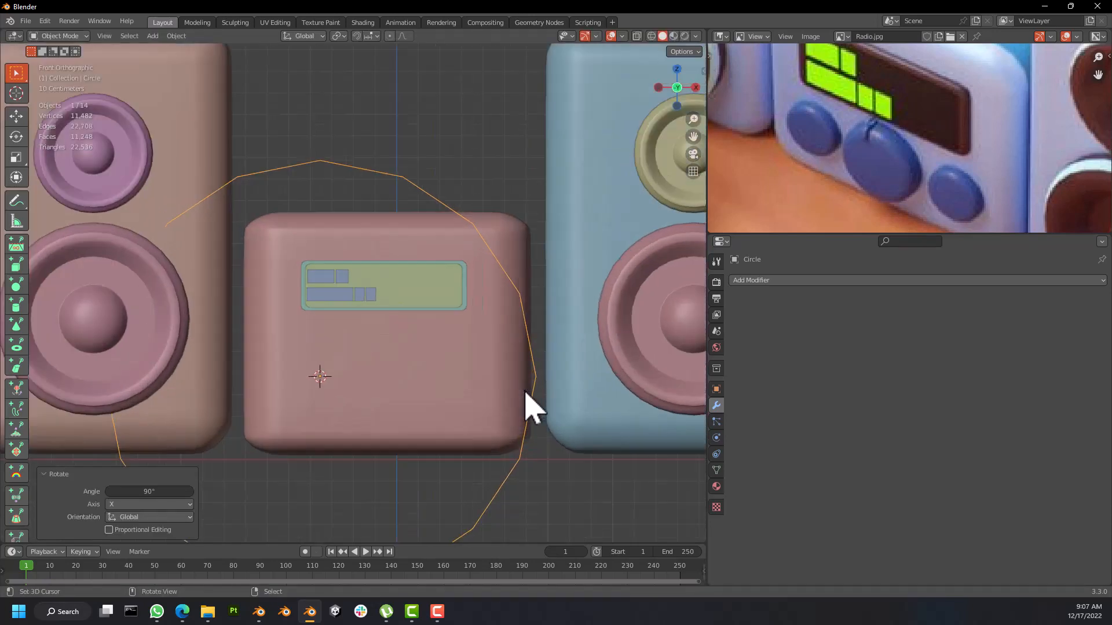
scroll(567, 413, "down", 3)
key("s")
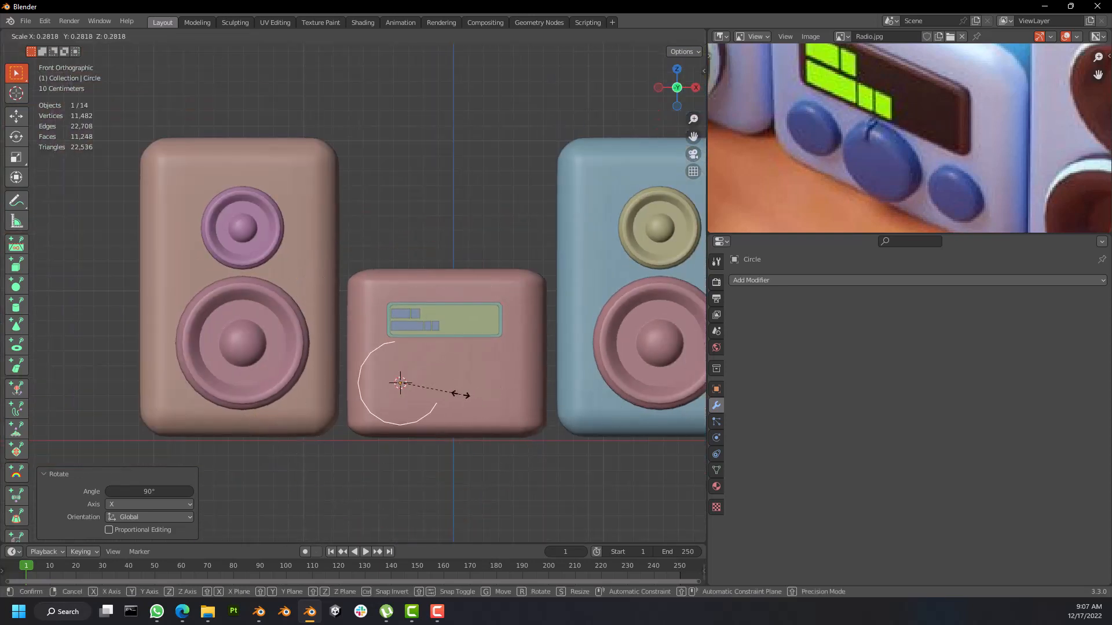
left_click(441, 388)
Step: In Edit Mode with vertex selection, extrude the circle about 0.0845 m outward along negative Y to form the knob's side wall
middle_click_drag(442, 389, 417, 415)
key("Tab")
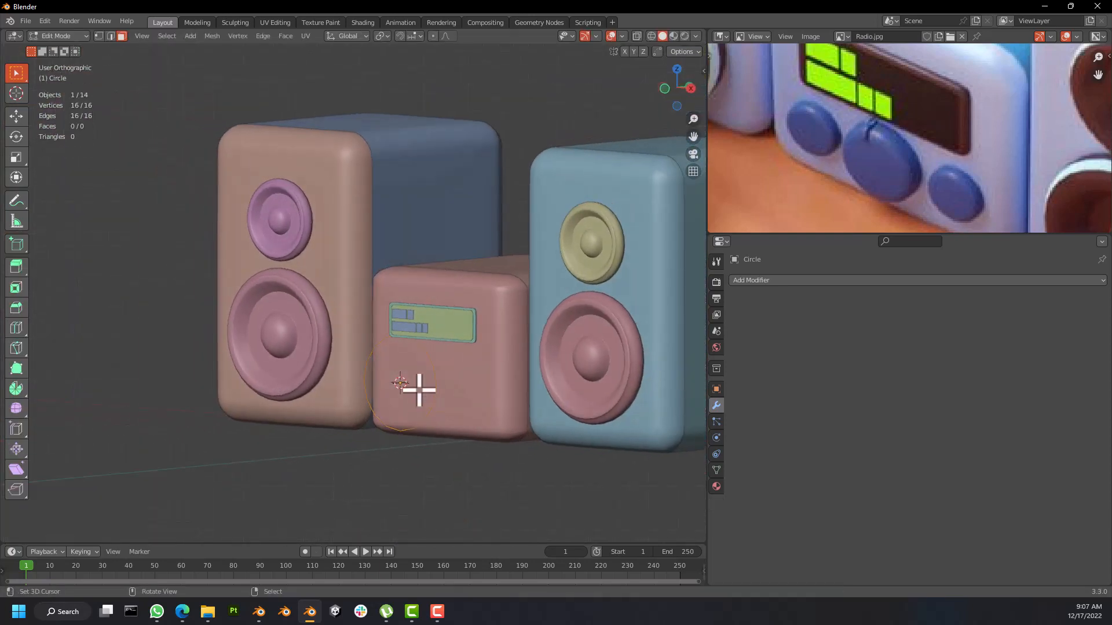
scroll(407, 386, "up", 2)
scroll(407, 386, "up", 1)
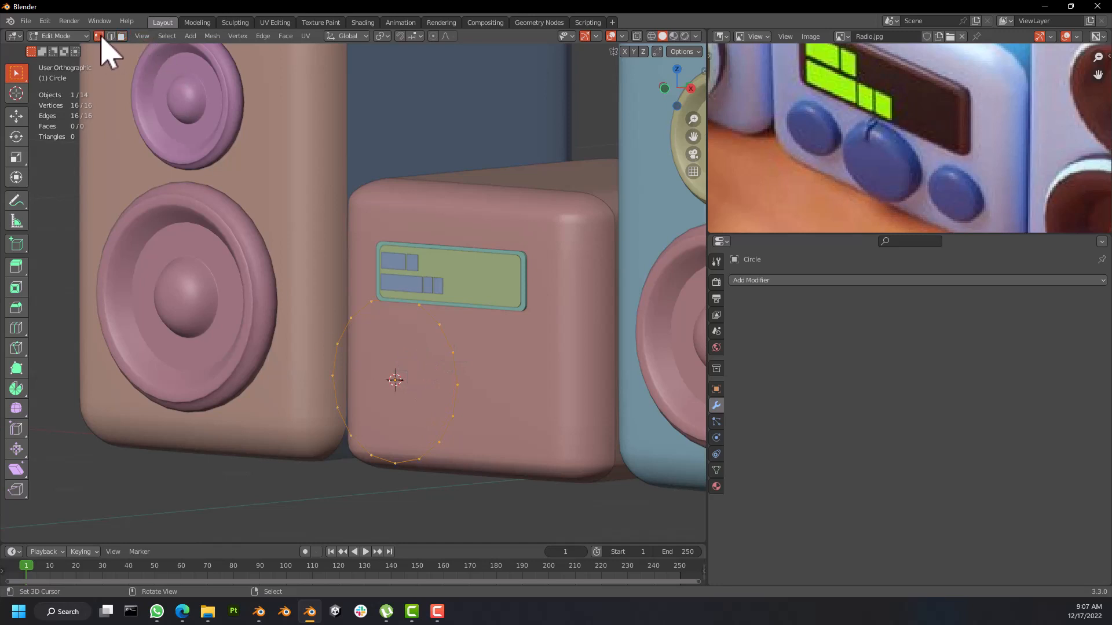
scroll(497, 410, "up", 3)
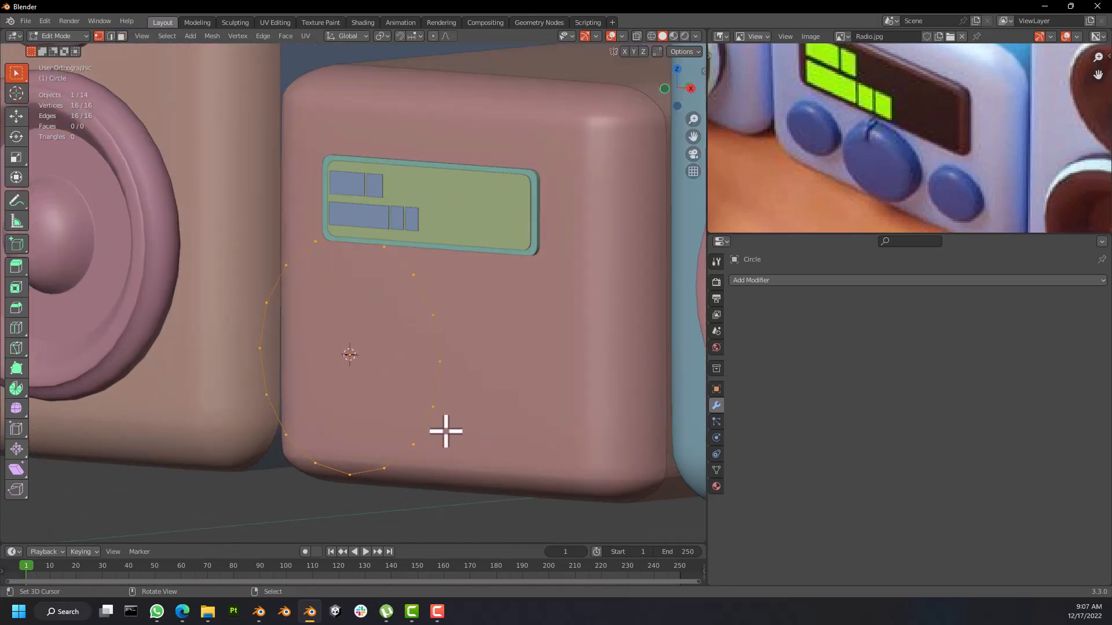
middle_click_drag(445, 429, 399, 355)
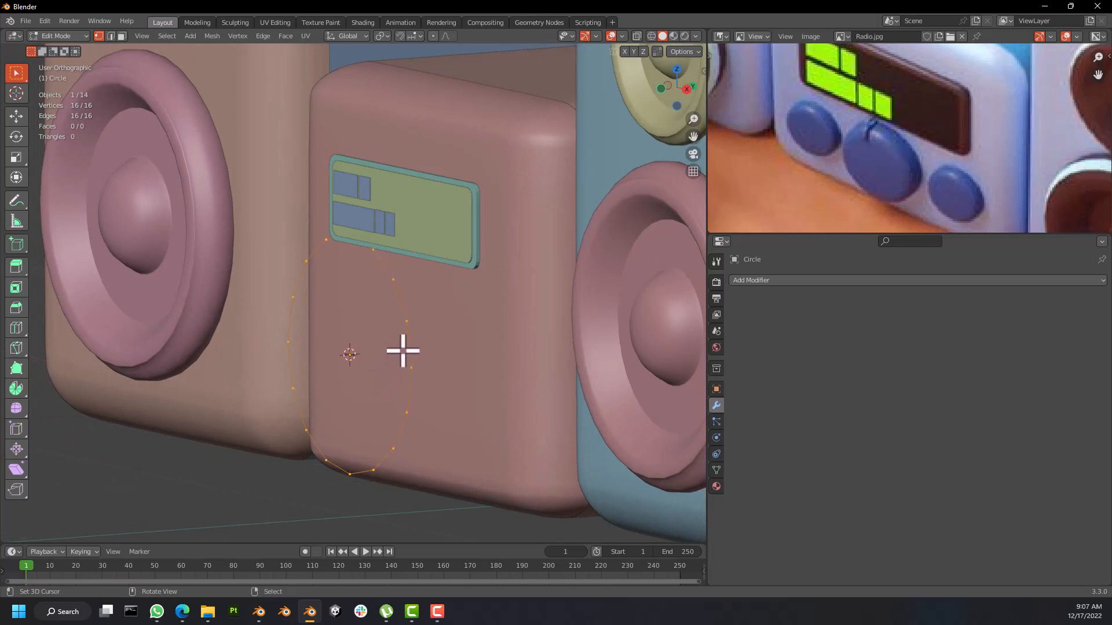
key("e")
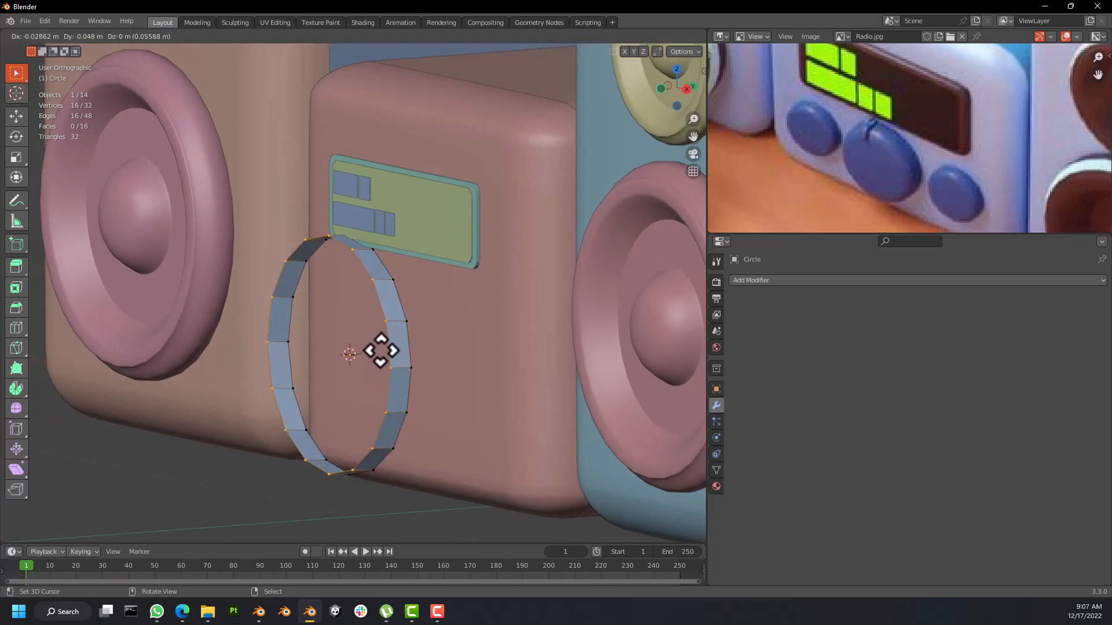
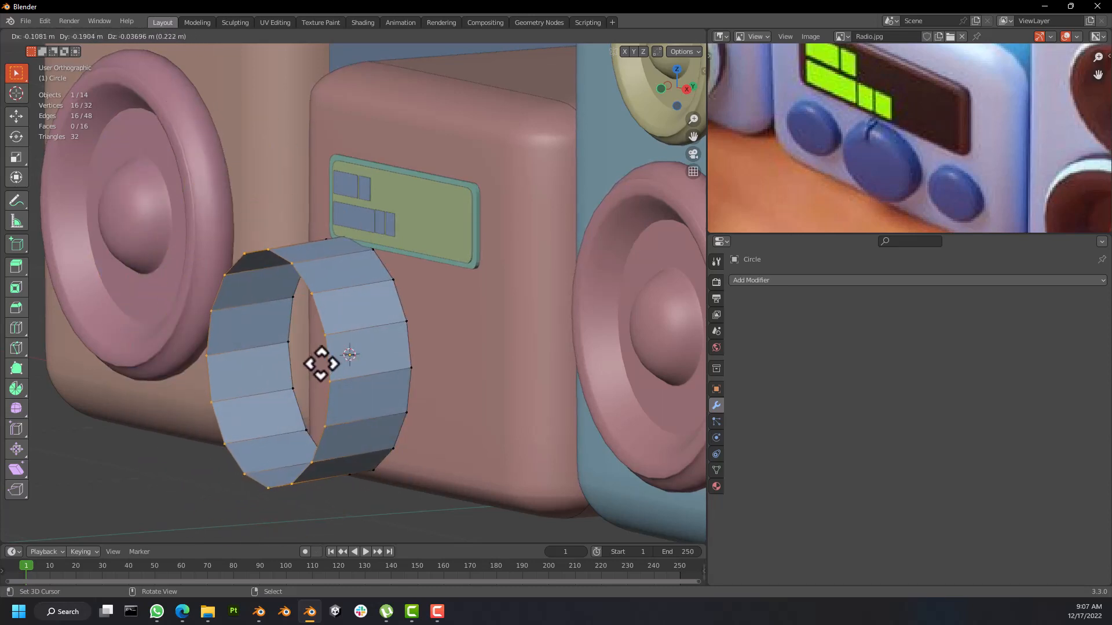
key("y")
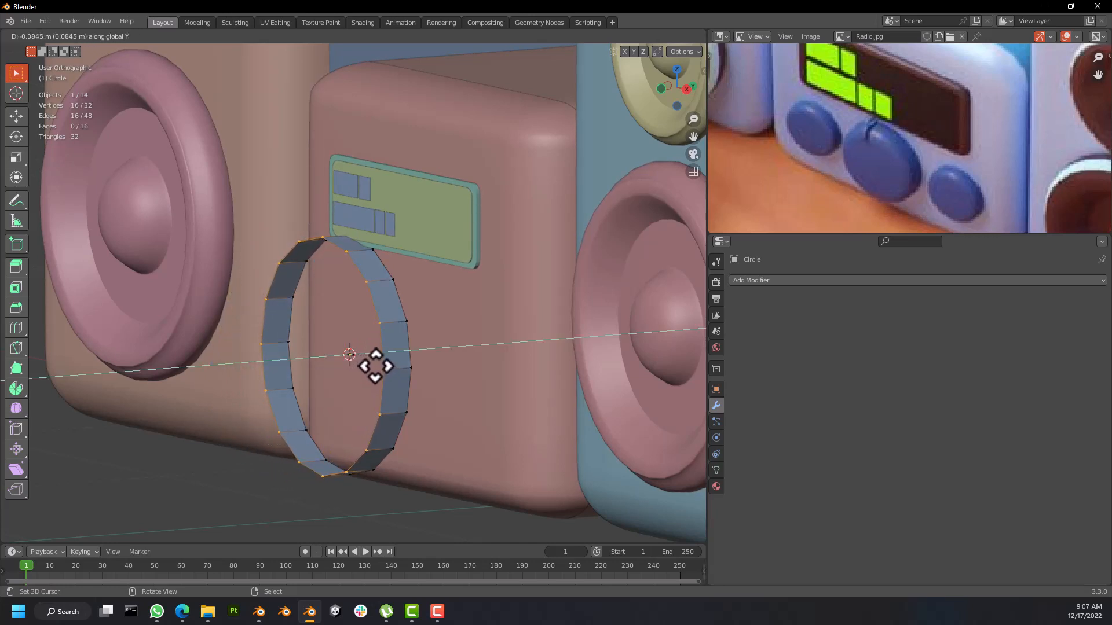
left_click(376, 367)
Step: Extrude the knob's front edge loop in place without any offset
scroll(376, 367, "down", 1)
middle_click_drag(376, 366, 406, 364)
scroll(441, 233, "down", 3)
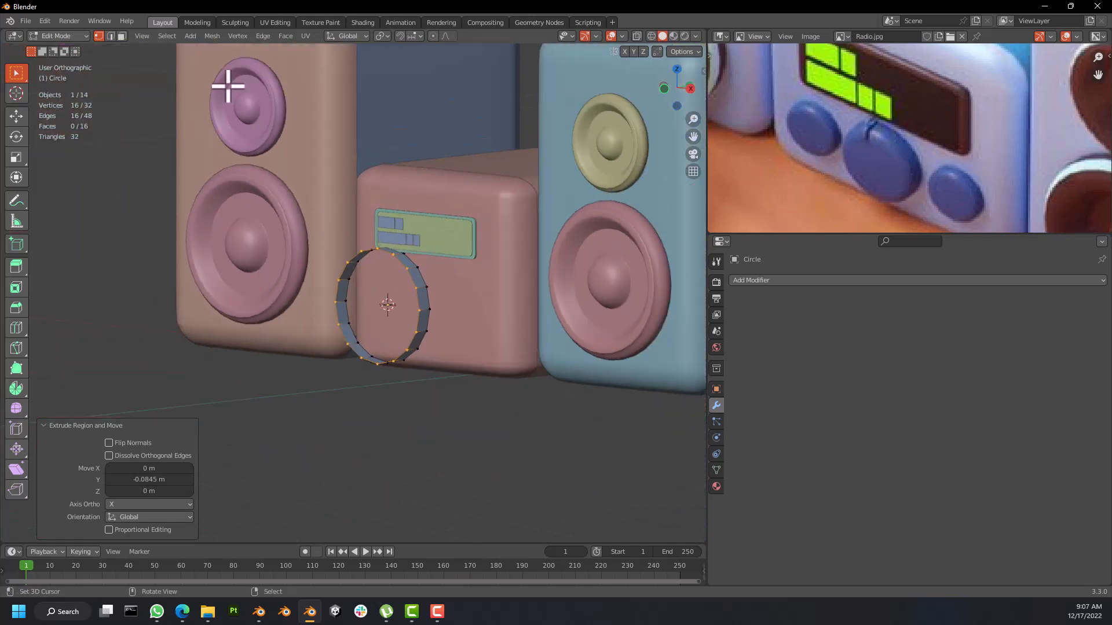
scroll(251, 104, "up", 2)
scroll(477, 345, "up", 2)
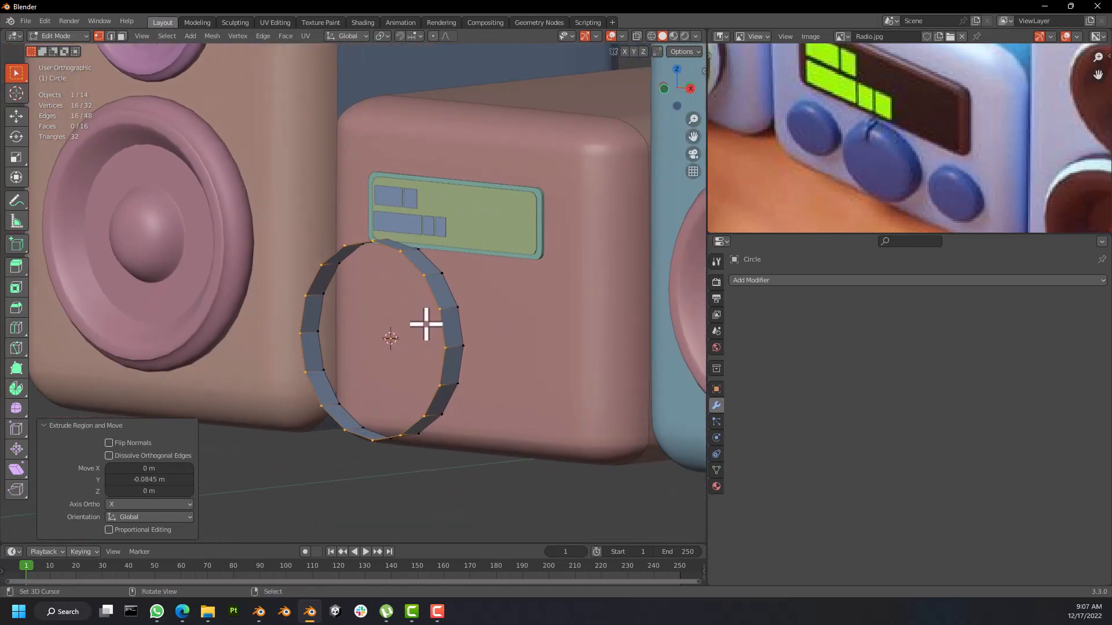
scroll(431, 342, "up", 2)
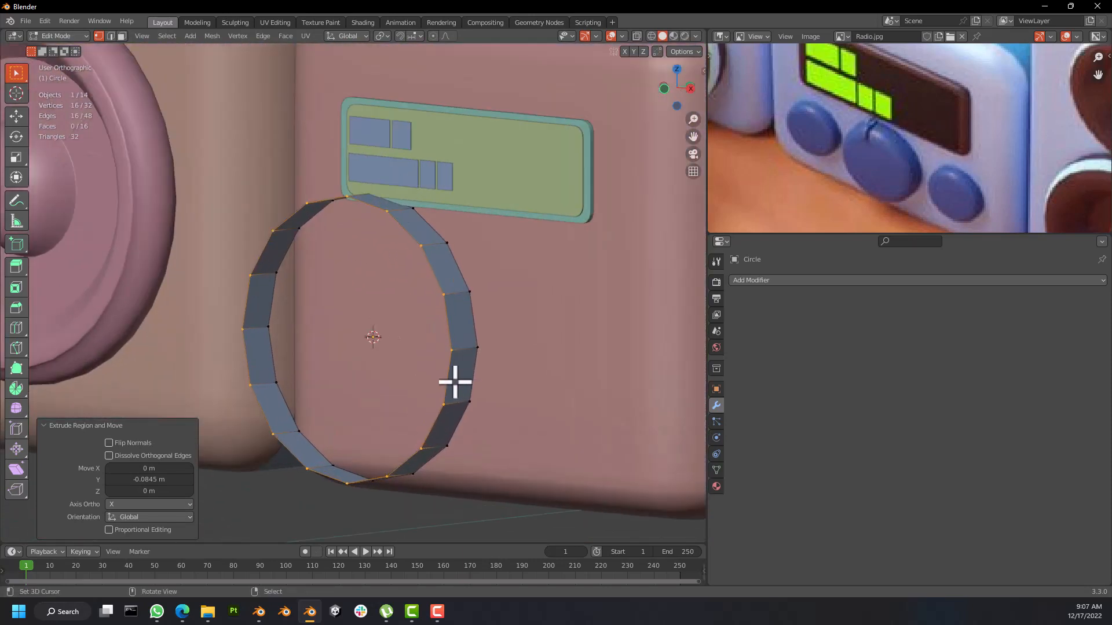
key("e")
right_click(440, 349)
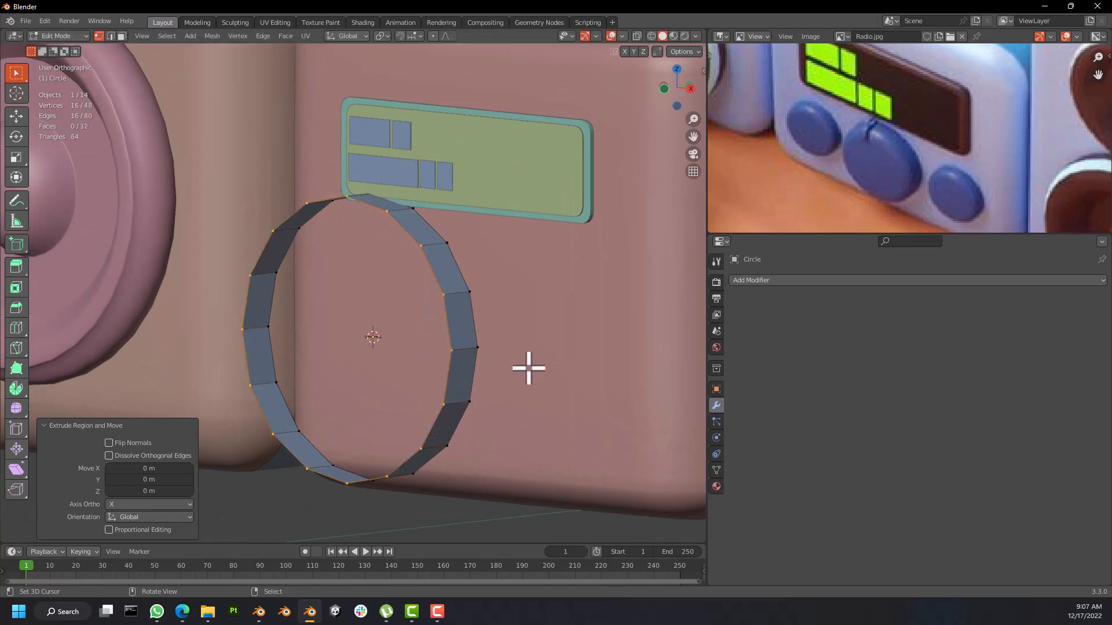
Step: Try moving the new front loop about 0.045 m outward along Y and scaling it to 0.826 for a tapered front, and undo it
key("g")
key("y")
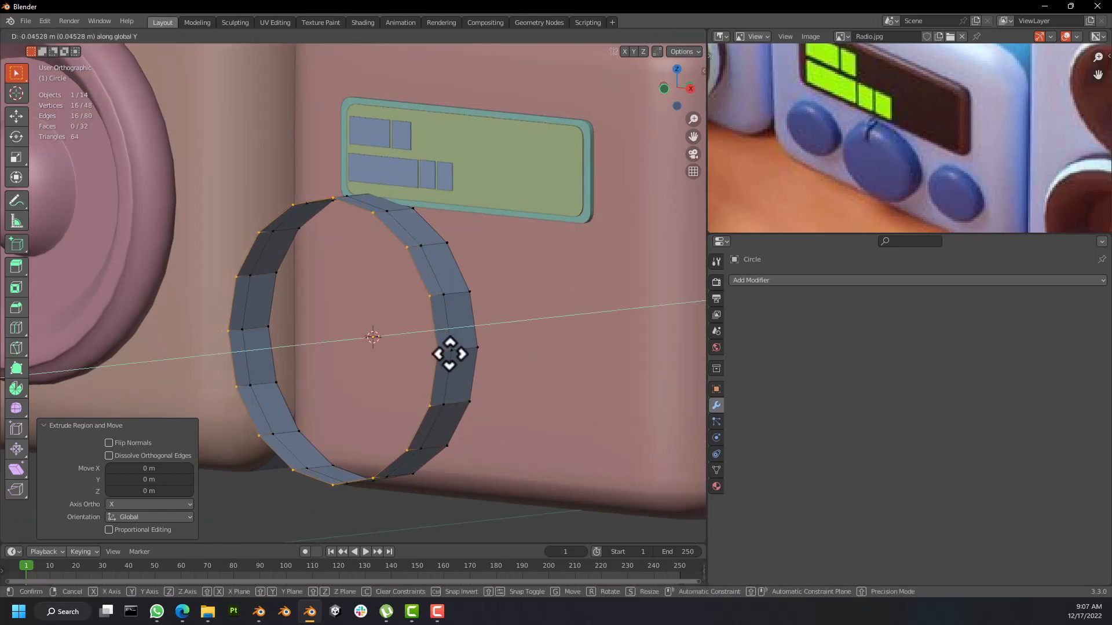
left_click(449, 355)
key("s")
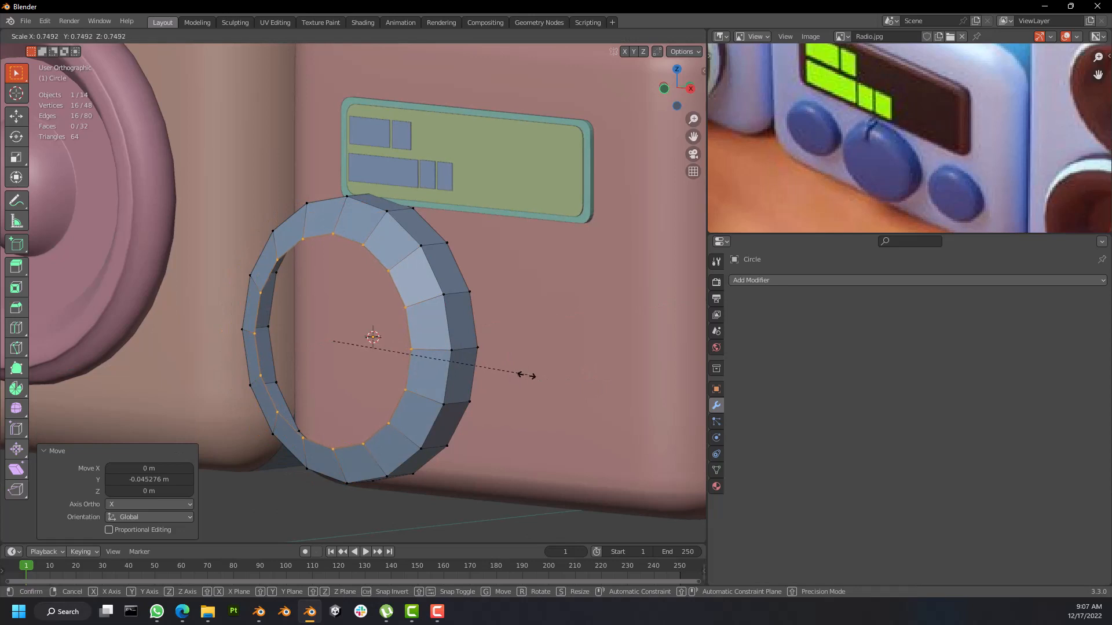
left_click(551, 375)
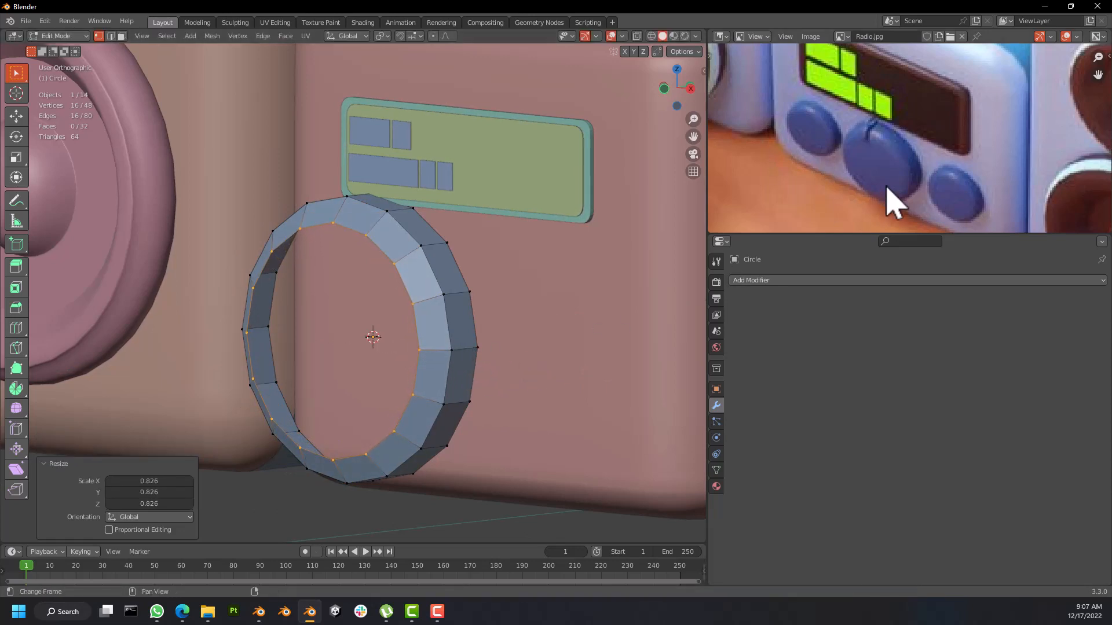
key("s")
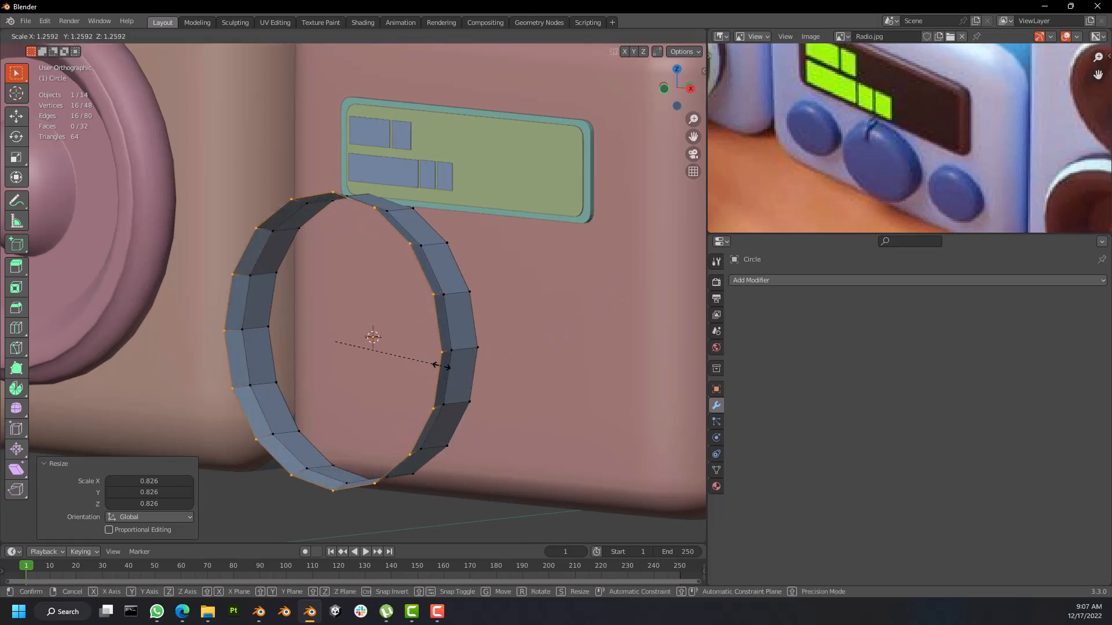
left_click(434, 363)
key("ctrl+z")
key("ctrl+z")
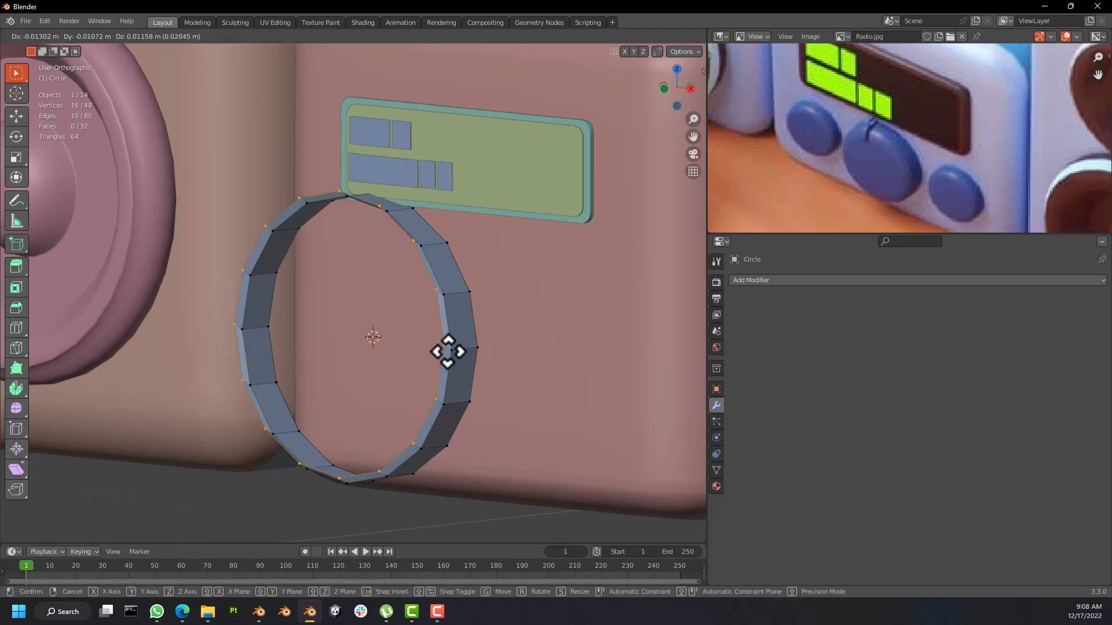
Step: Scale the new front loop inward to about 0.541 and fill the remaining opening with a face
key("s")
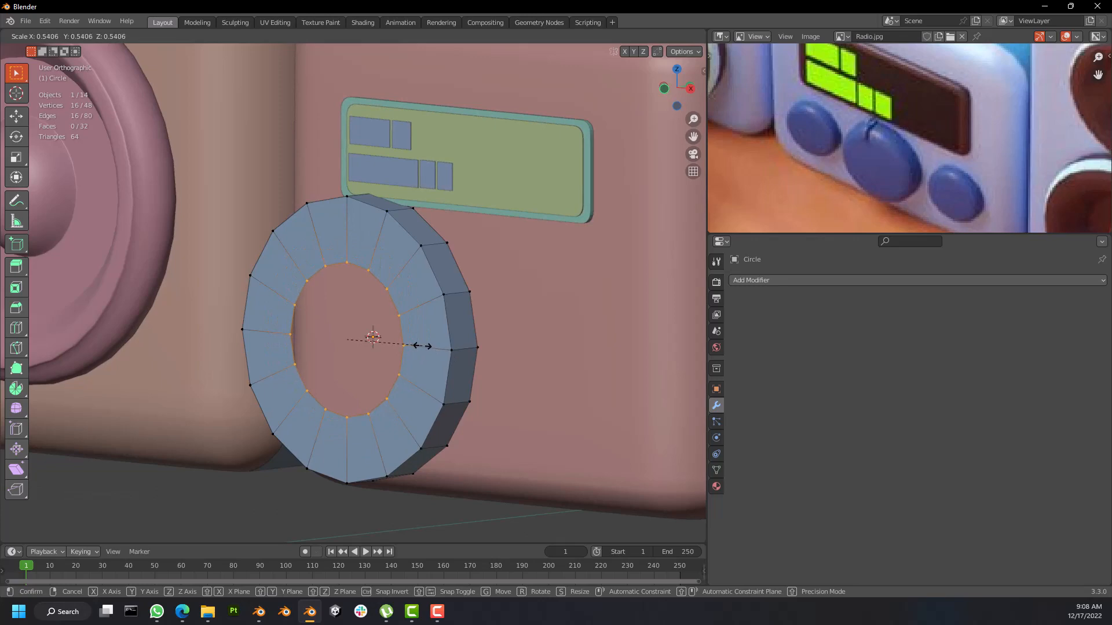
left_click(422, 346)
middle_click_drag(442, 345, 493, 352)
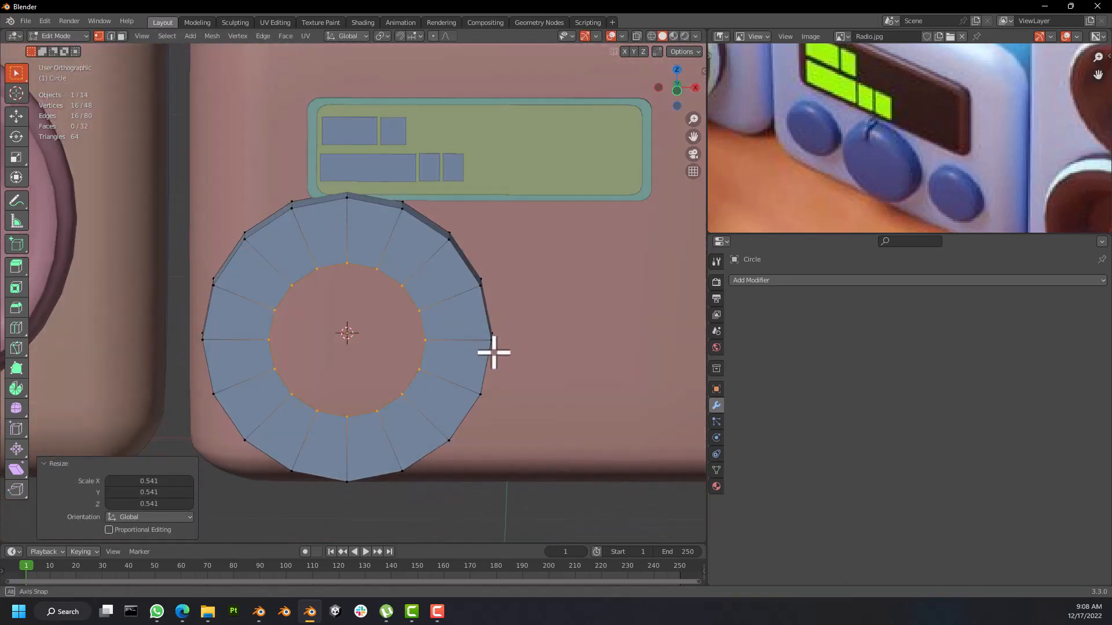
scroll(422, 335, "down", 3)
middle_click_drag(423, 335, 386, 335)
scroll(389, 336, "up", 3)
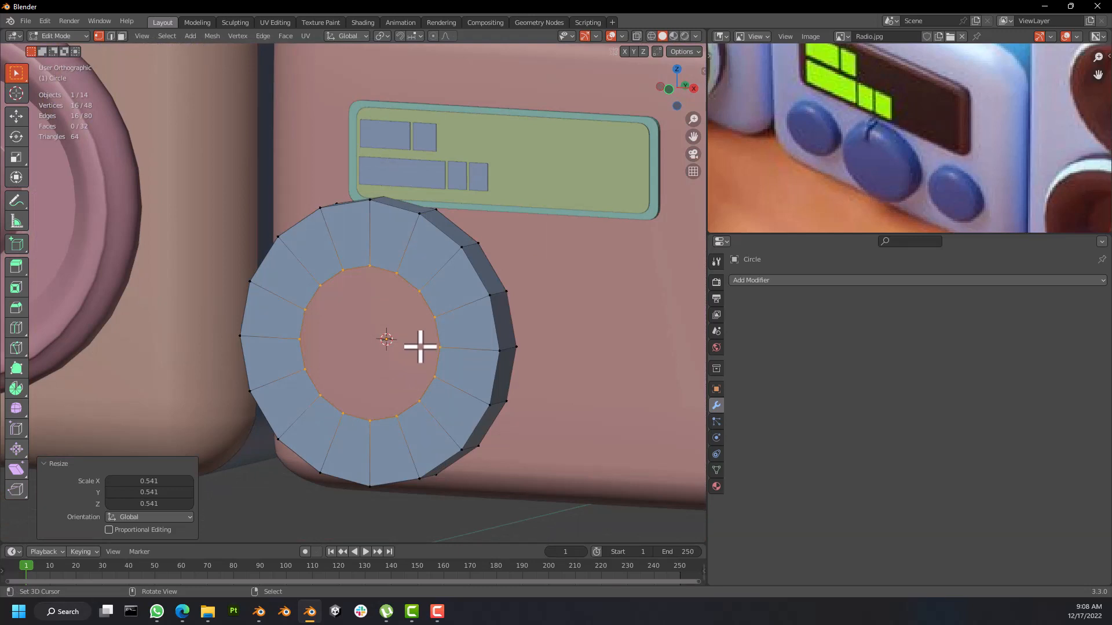
key("f")
Step: Select the knob's rear edge loop and move it about 0.06 m along Y into the radio's body
middle_click_drag(457, 335, 362, 328)
left_click(423, 290, "alt")
mouse_move(427, 297)
middle_mouse_down()
mouse_move(422, 330)
mouse_move(424, 311)
mouse_move(442, 299)
mouse_move(440, 310)
middle_mouse_up()
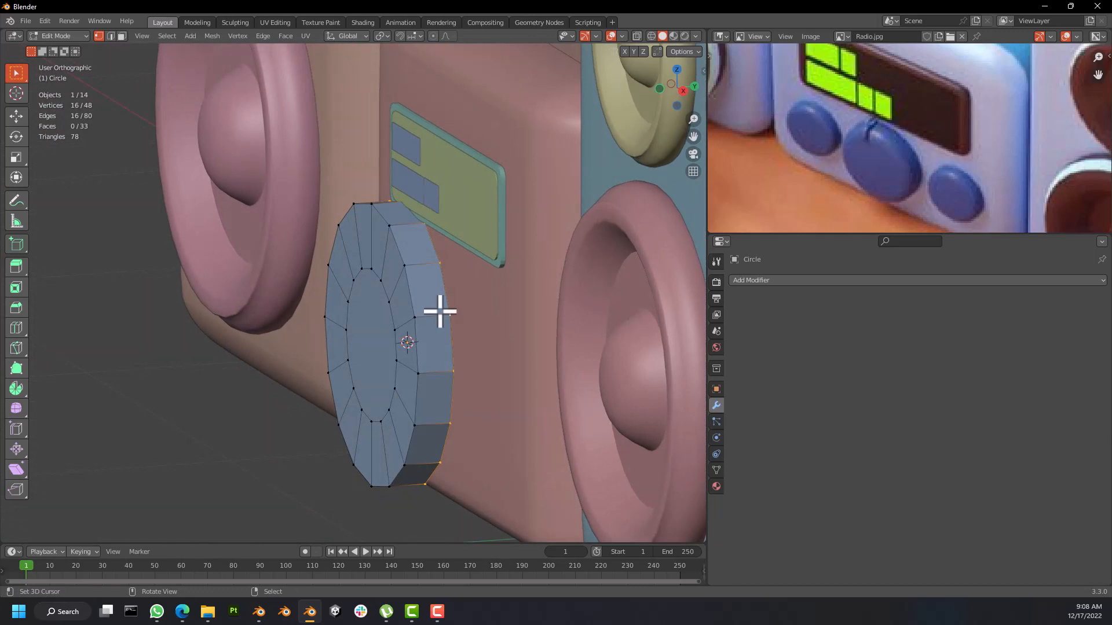
key("g")
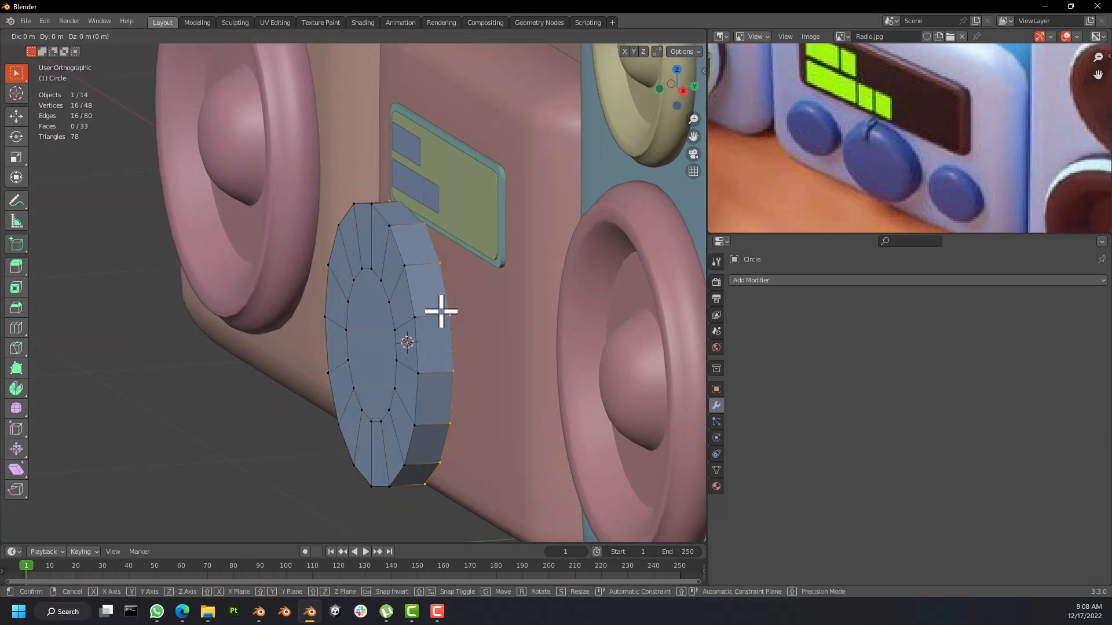
key("y")
left_click(466, 308)
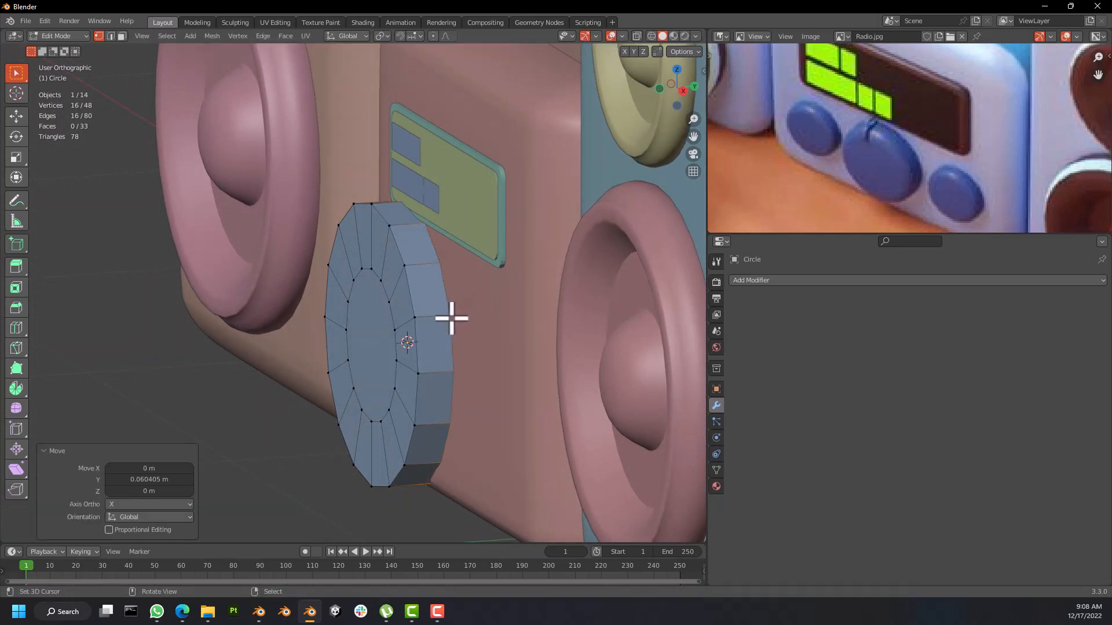
Step: Check the rear loop's depth in wireframe shading, nudge it about -0.0015 m along Y, and return to solid shading
key("z")
left_click(392, 329)
mouse_move(457, 320)
middle_mouse_down()
mouse_move(442, 327)
mouse_move(470, 325)
middle_mouse_up()
key("g")
key("y")
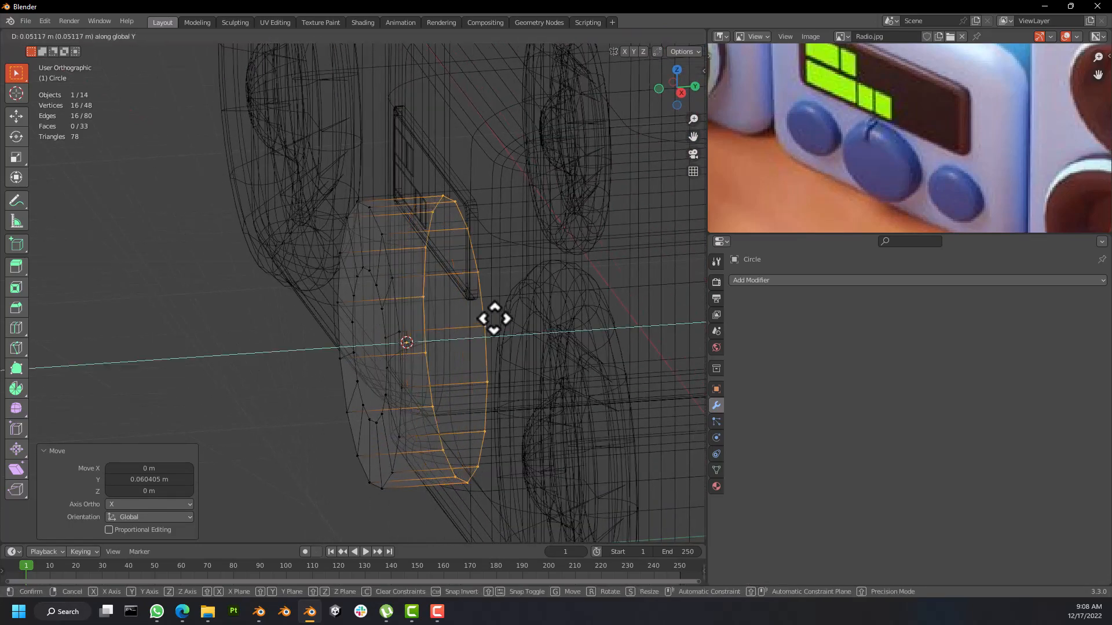
left_click(468, 317)
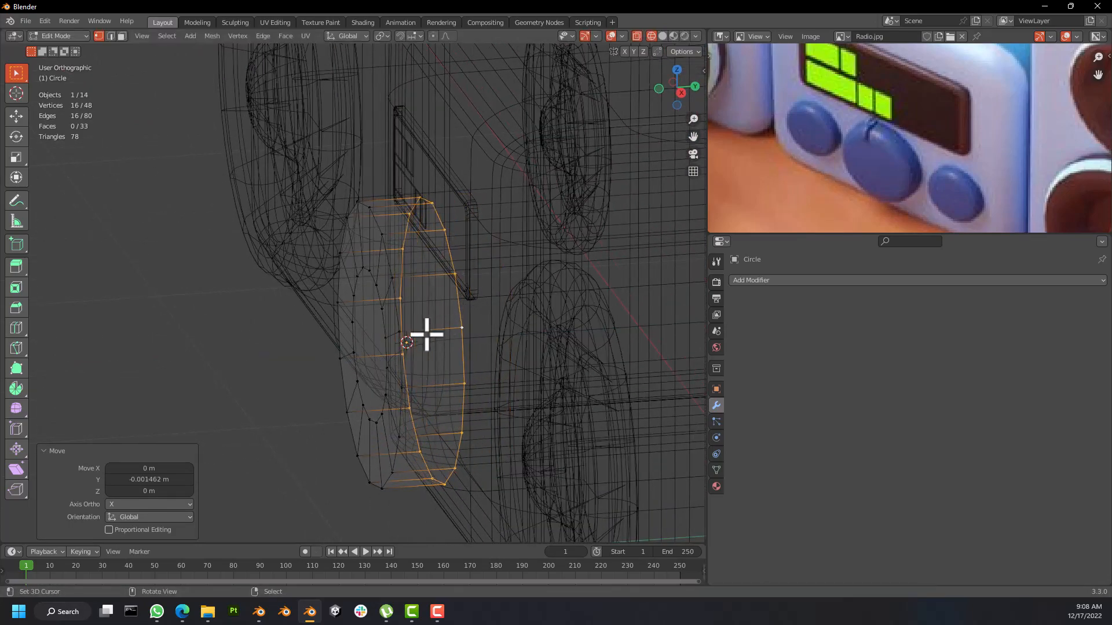
key("z")
left_click(551, 330)
middle_click_drag(459, 330, 512, 321)
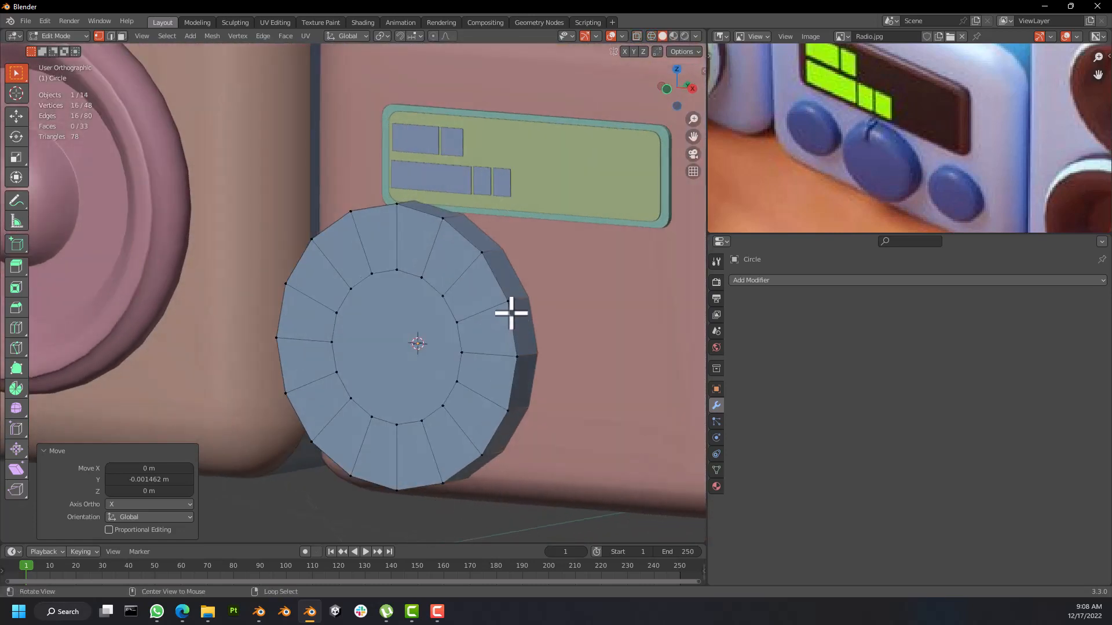
Step: Bevel the knob's outer front edge loop with 5 segments and a width of about 0.225 m, and inspect it in Object Mode
left_click(511, 313, "alt")
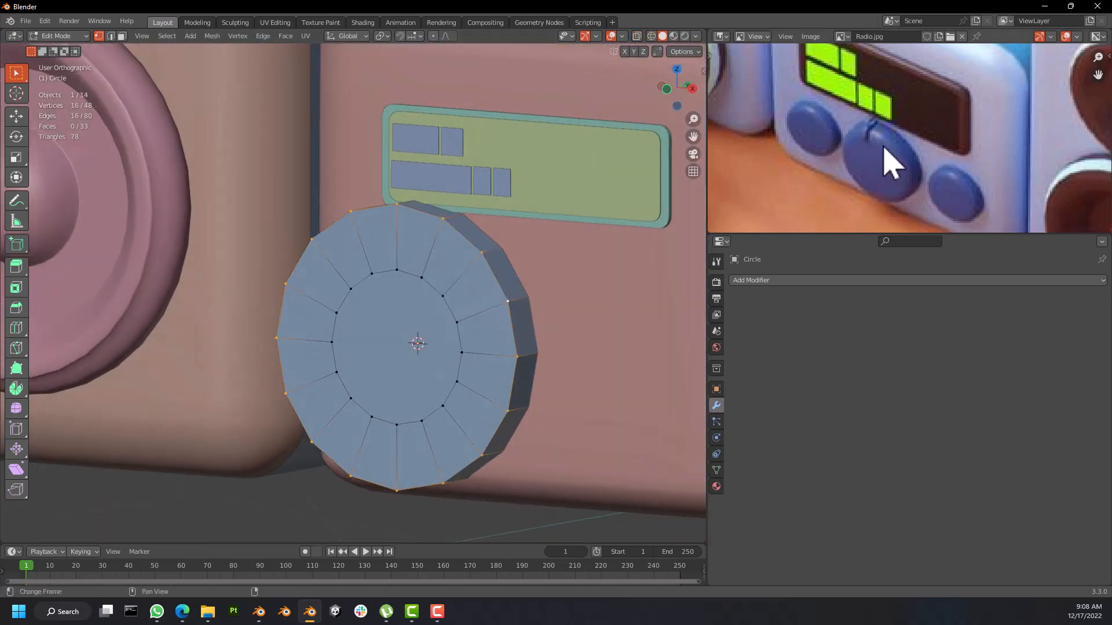
key("ctrl+b")
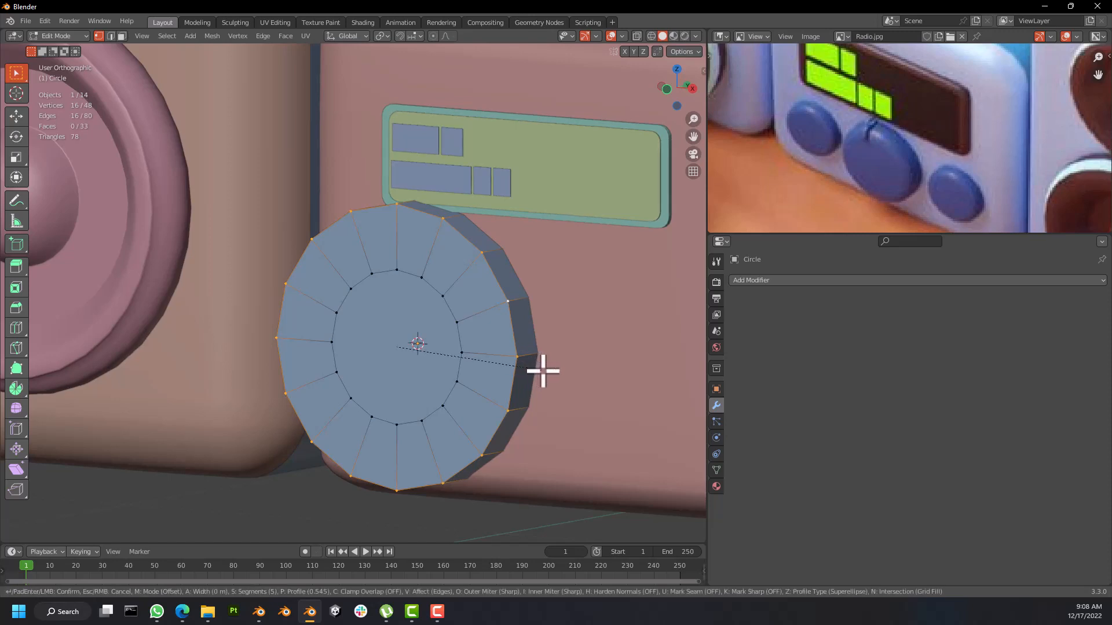
scroll(558, 373, "up", 4)
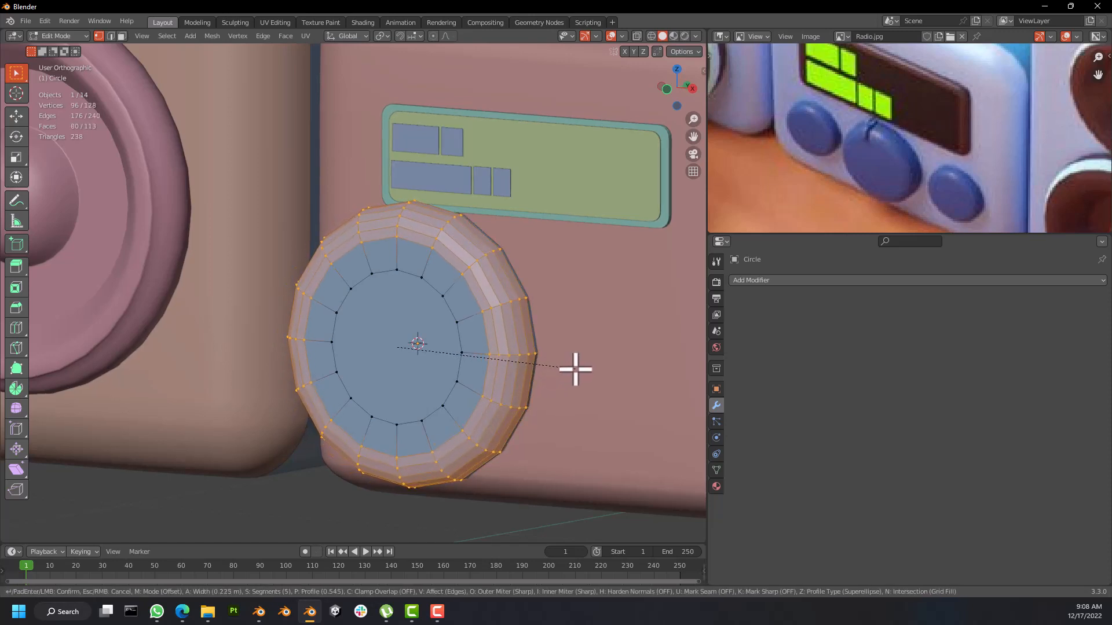
left_click(573, 369)
key("Tab")
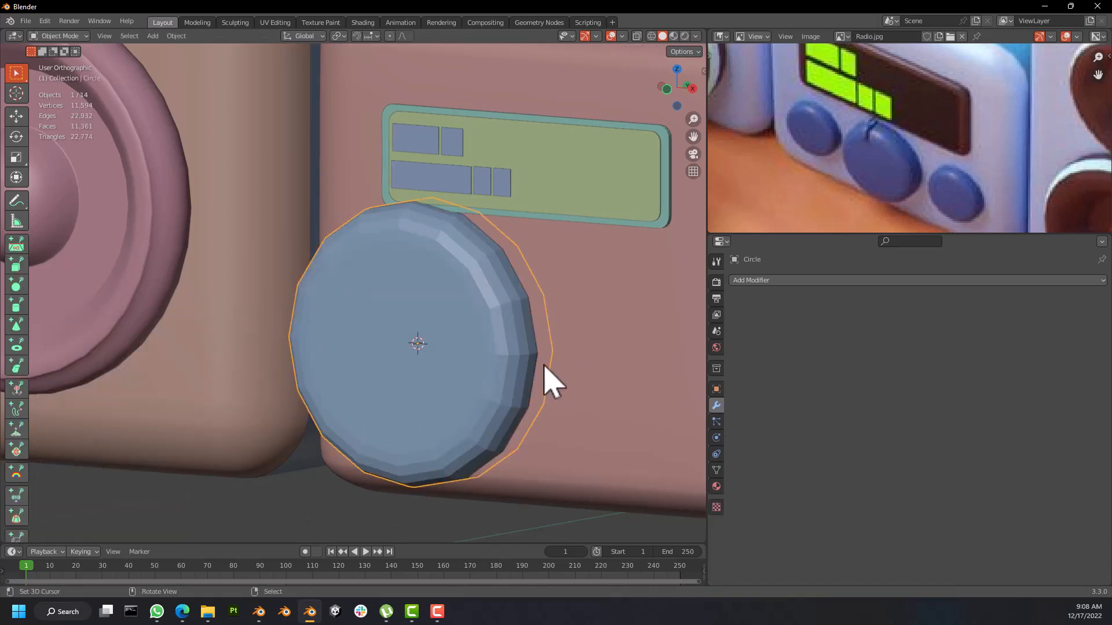
middle_click_drag(551, 380, 528, 379)
key("Tab")
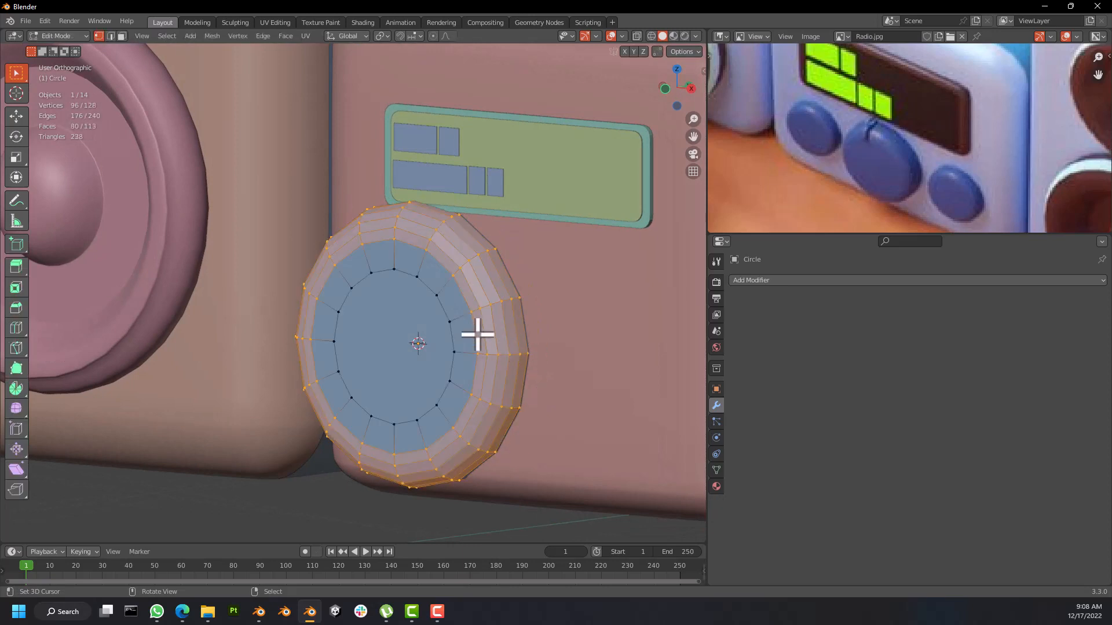
middle_click_drag(477, 334, 517, 333)
key("Tab")
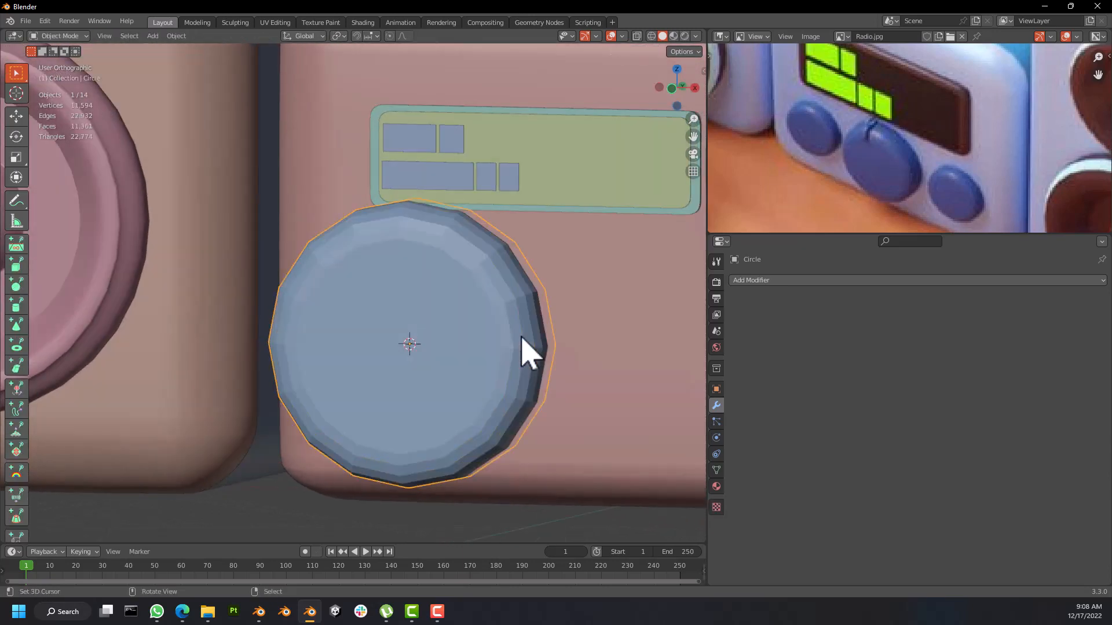
Step: Shade the knob smooth and scale it down to about 0.542 in front view
right_click(521, 337)
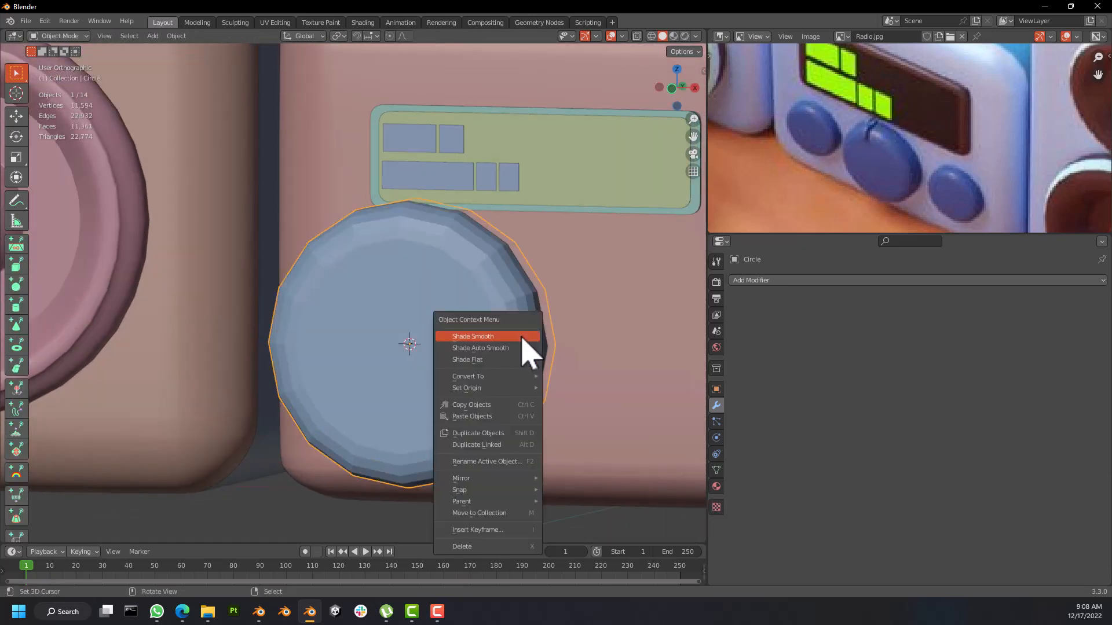
left_click(482, 338)
mouse_move(496, 342)
middle_mouse_down()
mouse_move(467, 342)
mouse_move(551, 337)
mouse_move(503, 322)
middle_mouse_up()
key("KP_1")
key("s")
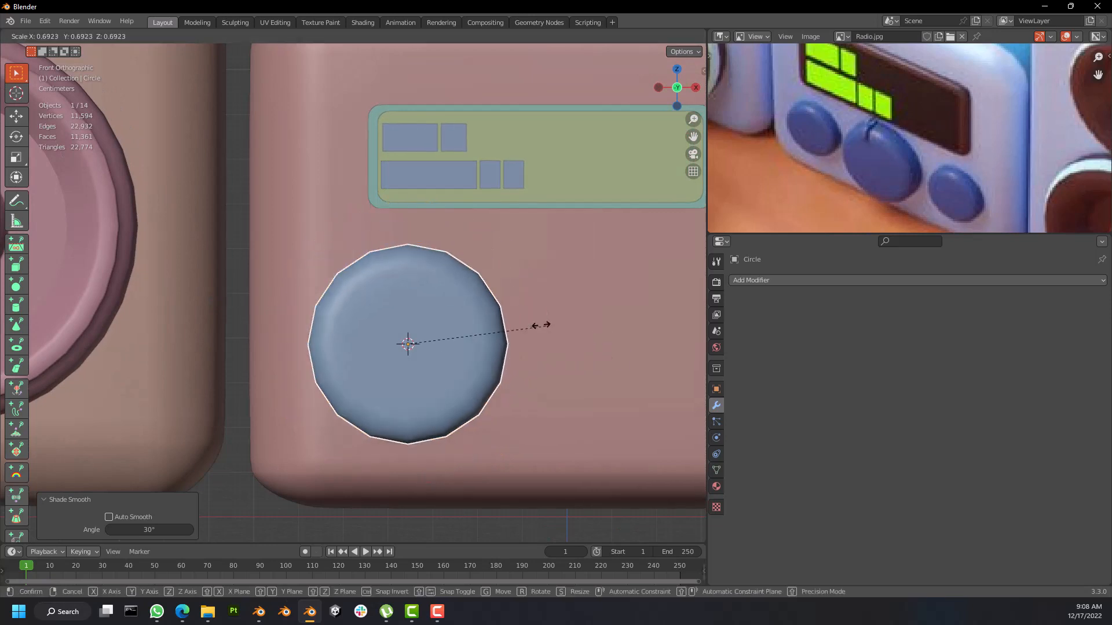
left_click(513, 313)
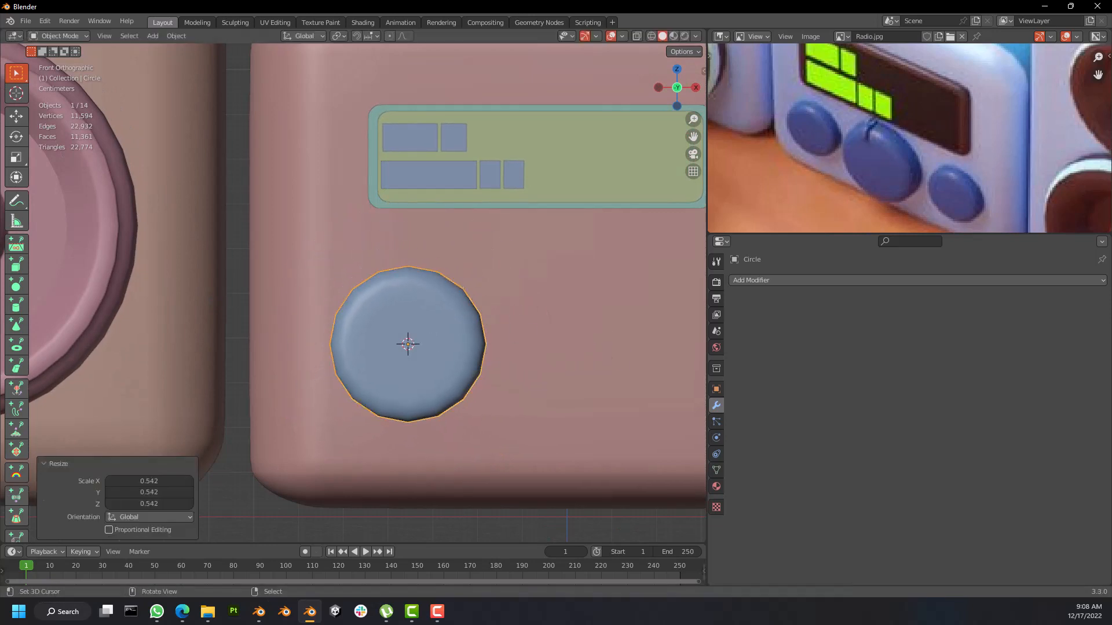
Step: Move the knob about 0.615 m along X to the opposite lower corner of the radio's front
middle_click_drag(513, 311, 384, 282, "shift")
scroll(382, 286, "down", 3)
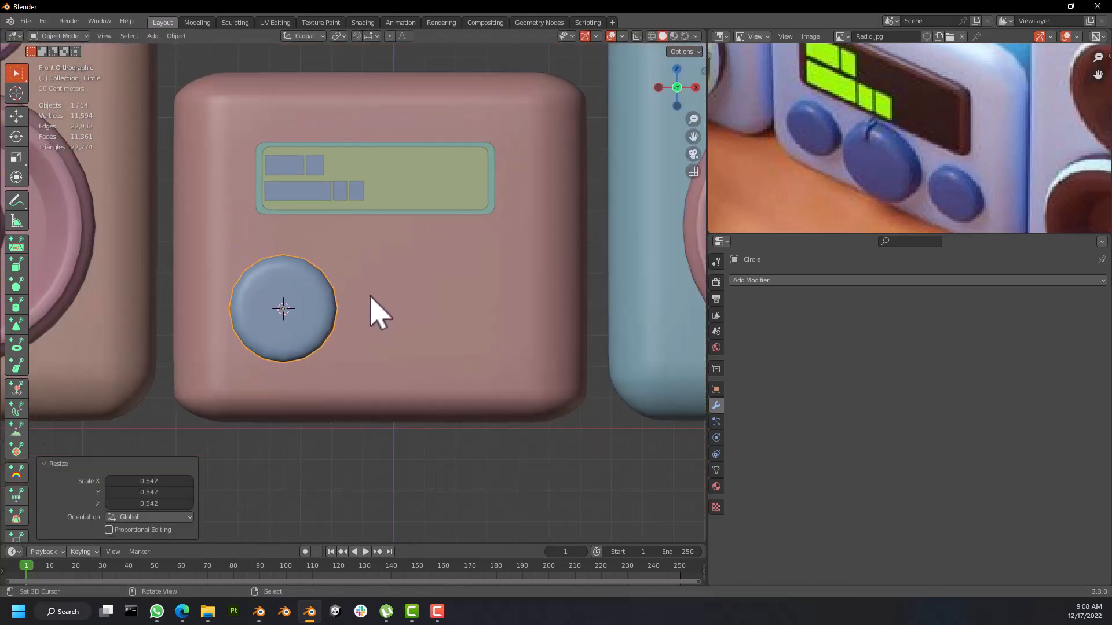
key("g")
key("x")
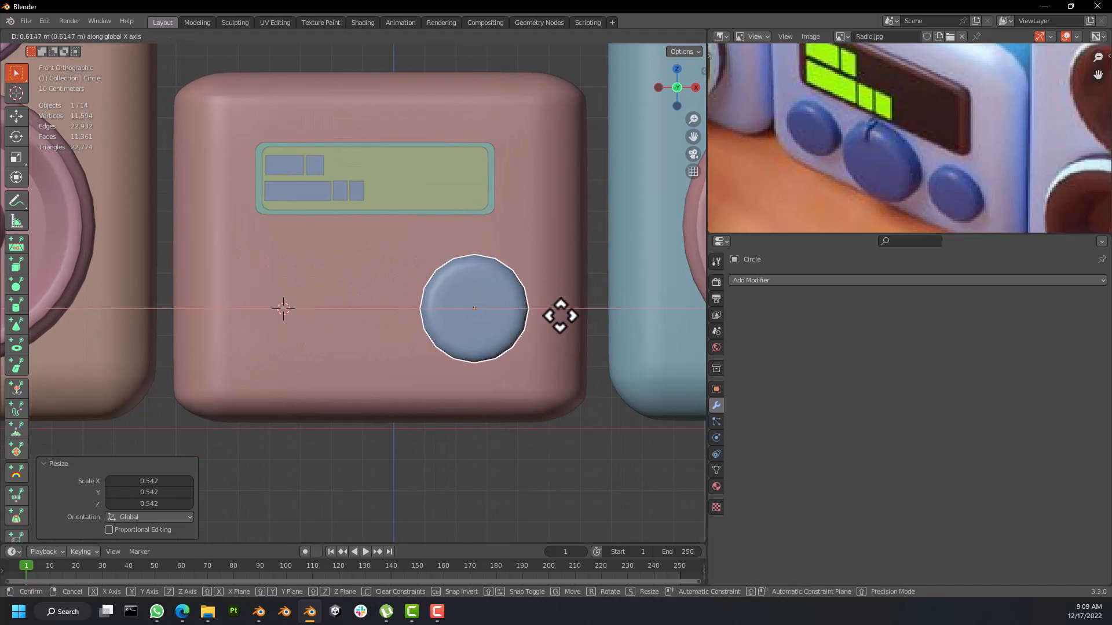
left_click(560, 315)
Step: Scale the knob to about 0.843 and shift it about 0.035 m in X and -0.043 m in Z
key("s")
left_click(546, 310)
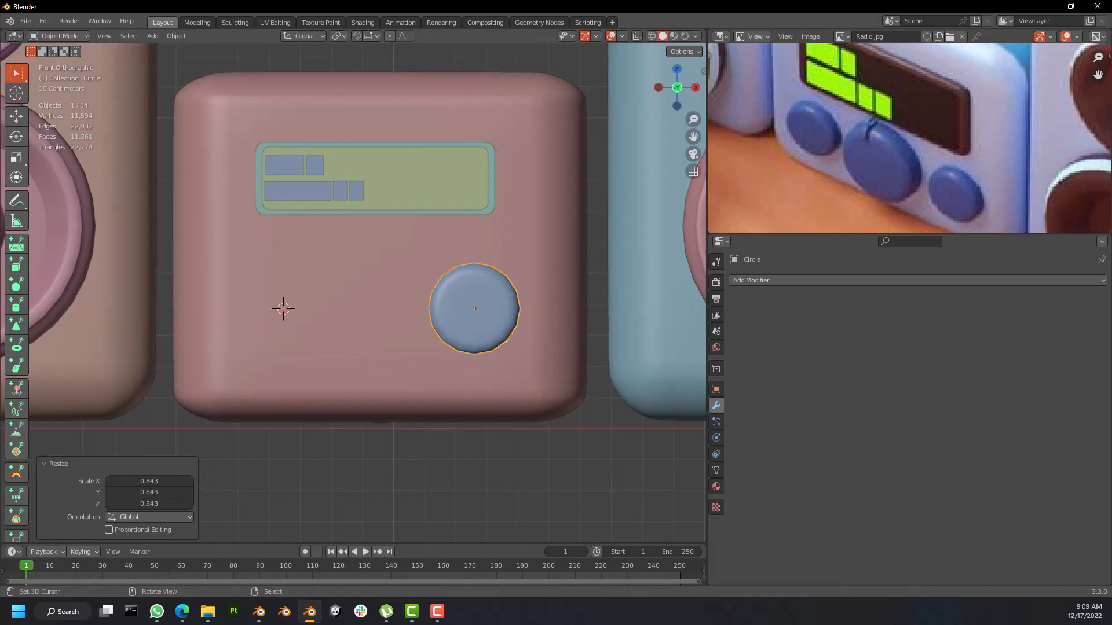
key("g")
left_click(557, 324)
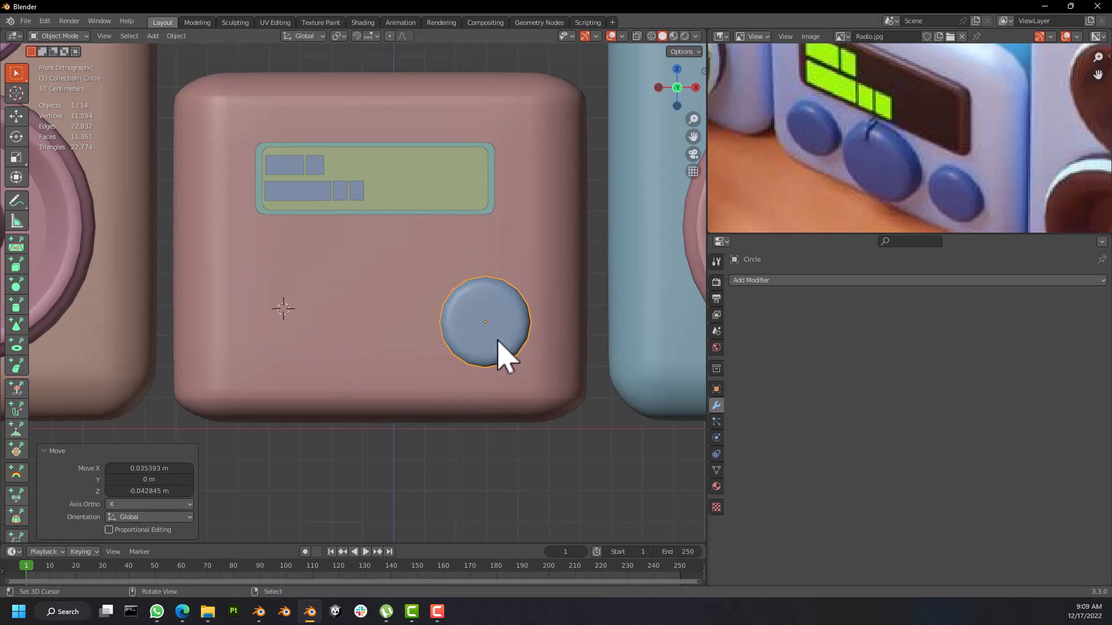
Step: Move the knob about -0.019 m along Y so it sits farther out from the radio's front
mouse_move(498, 356)
middle_mouse_down()
mouse_move(400, 360)
mouse_move(509, 345)
middle_mouse_up()
scroll(487, 354, "up", 5)
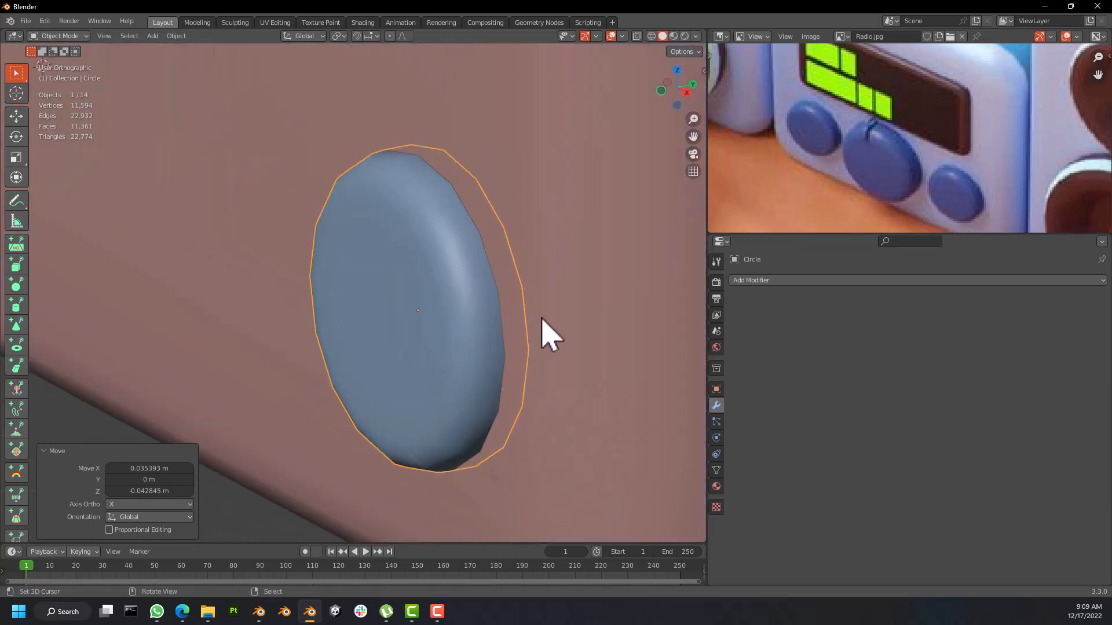
key("g")
key("y")
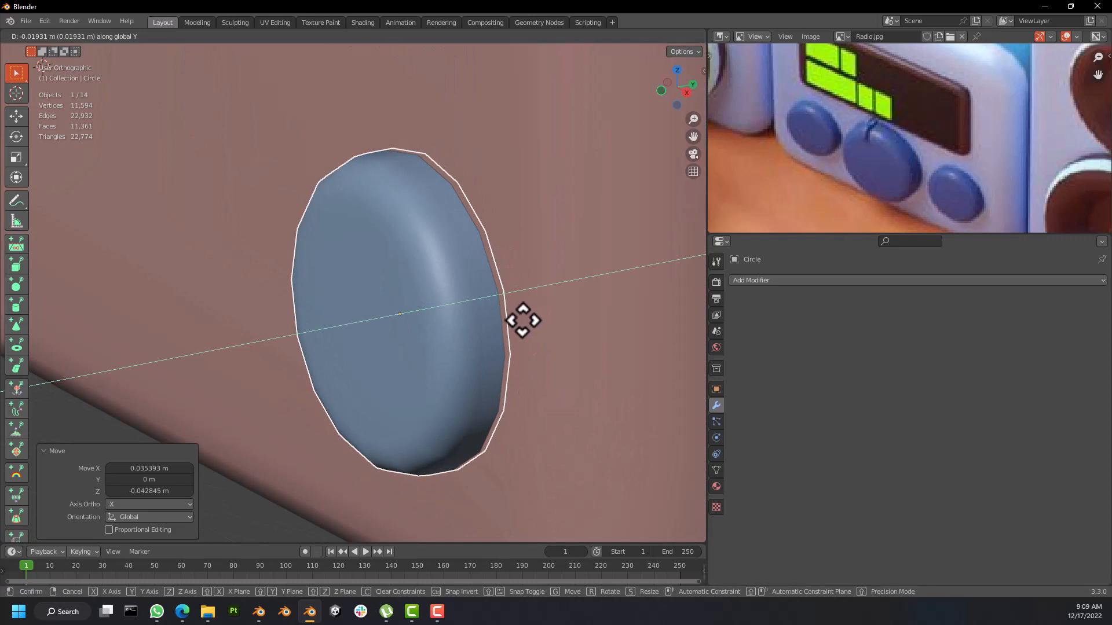
left_click(522, 320)
Step: Add a Subdivision Surface modifier to the knob and view it against the radio's front
middle_click_drag(486, 330, 516, 322)
scroll(516, 322, "down", 3)
left_click(773, 281)
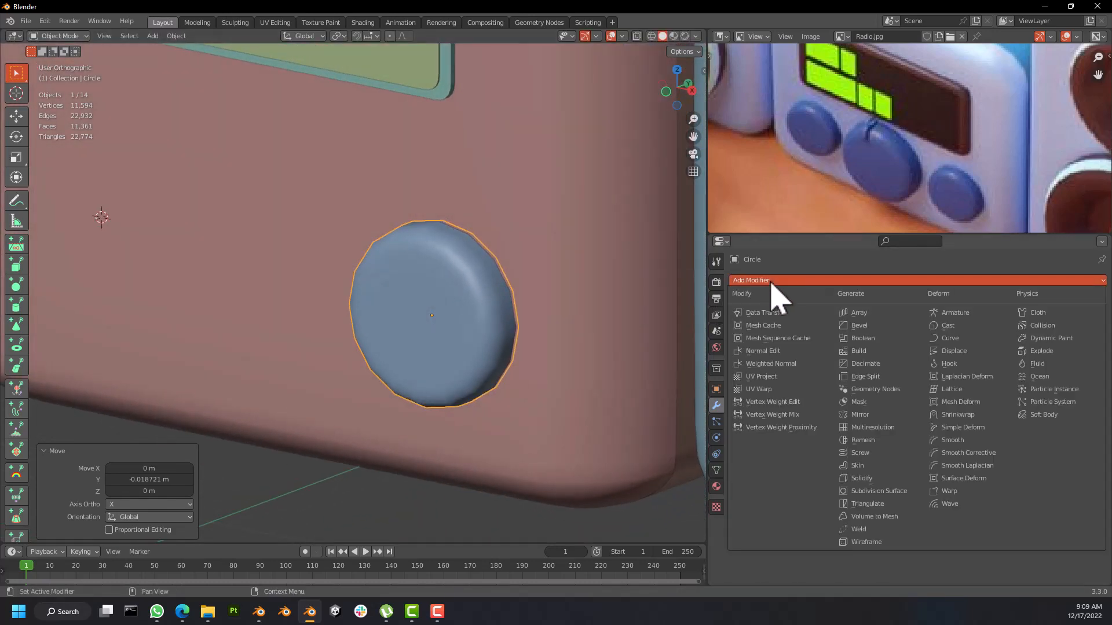
left_click(867, 491)
middle_click_drag(479, 326, 511, 347)
scroll(500, 344, "down", 3)
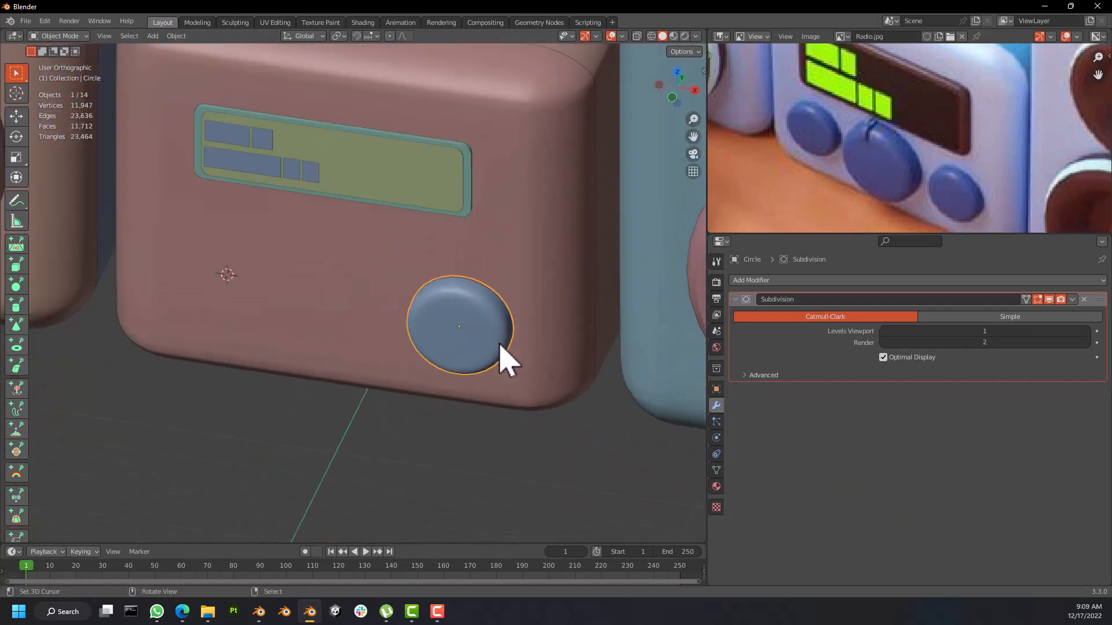
Step: Collapse the knob's Subdivision modifier and add a Mirror modifier after it
key("KP_1")
scroll(474, 342, "up", 1)
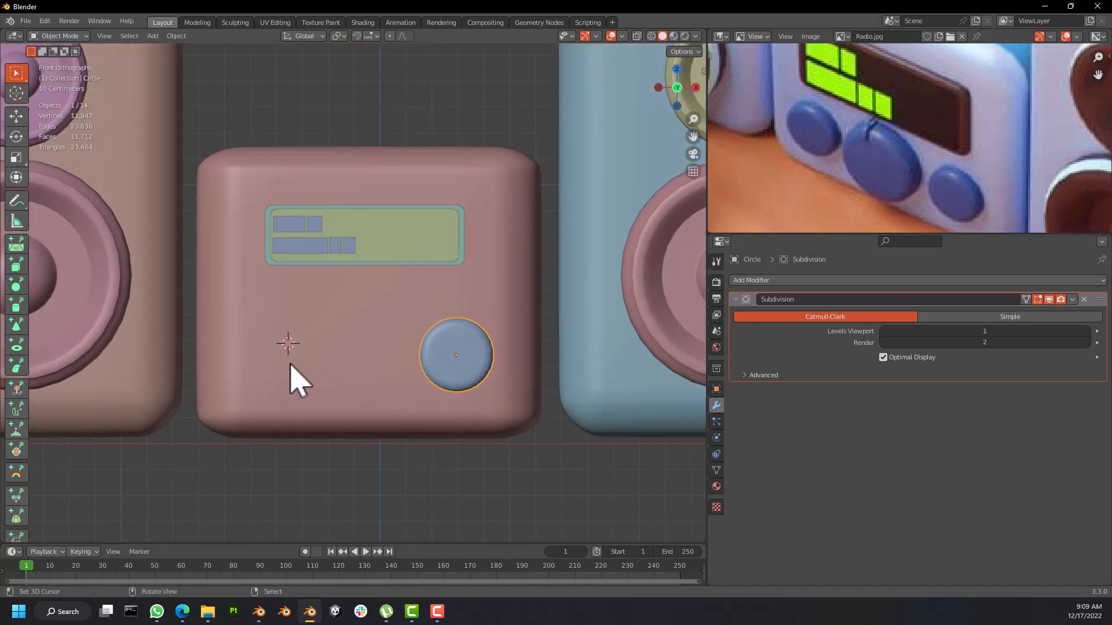
scroll(354, 361, "up", 3)
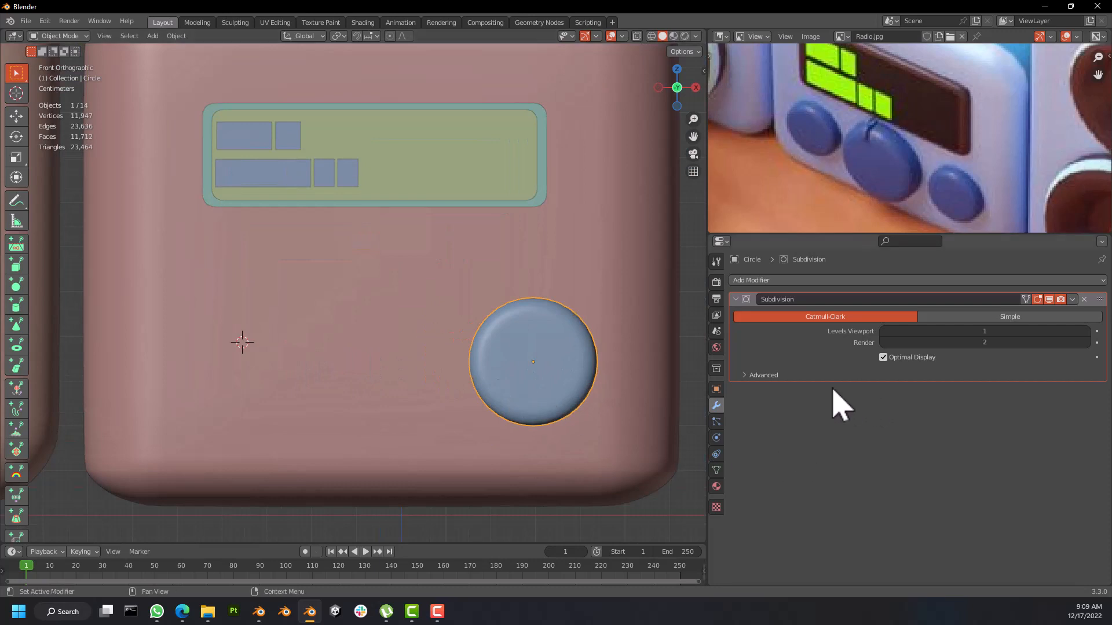
left_click(735, 300)
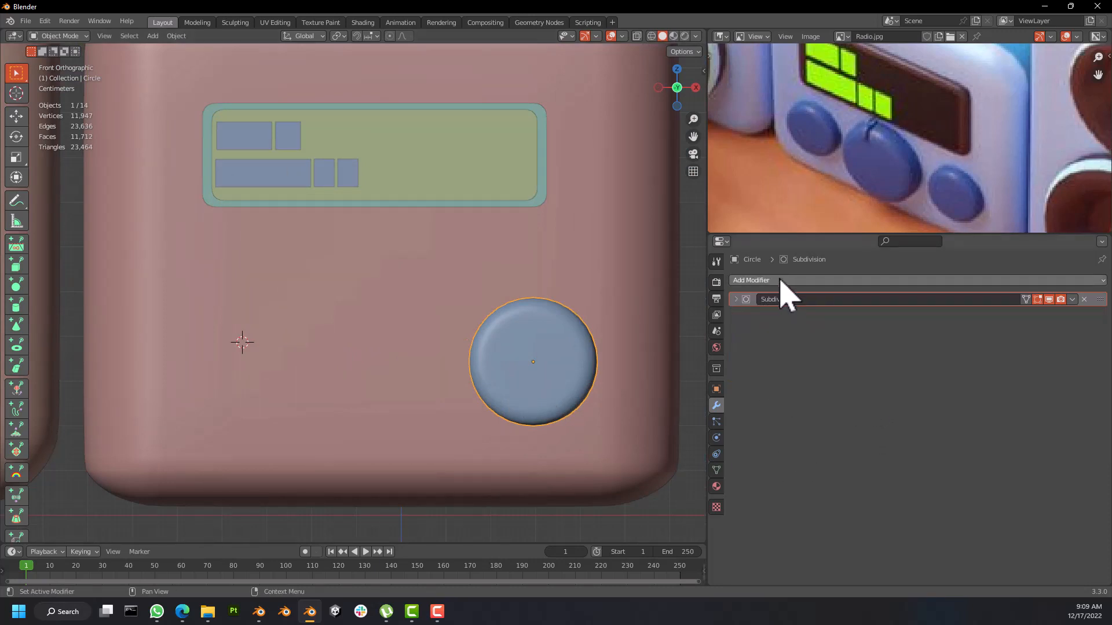
left_click(780, 281)
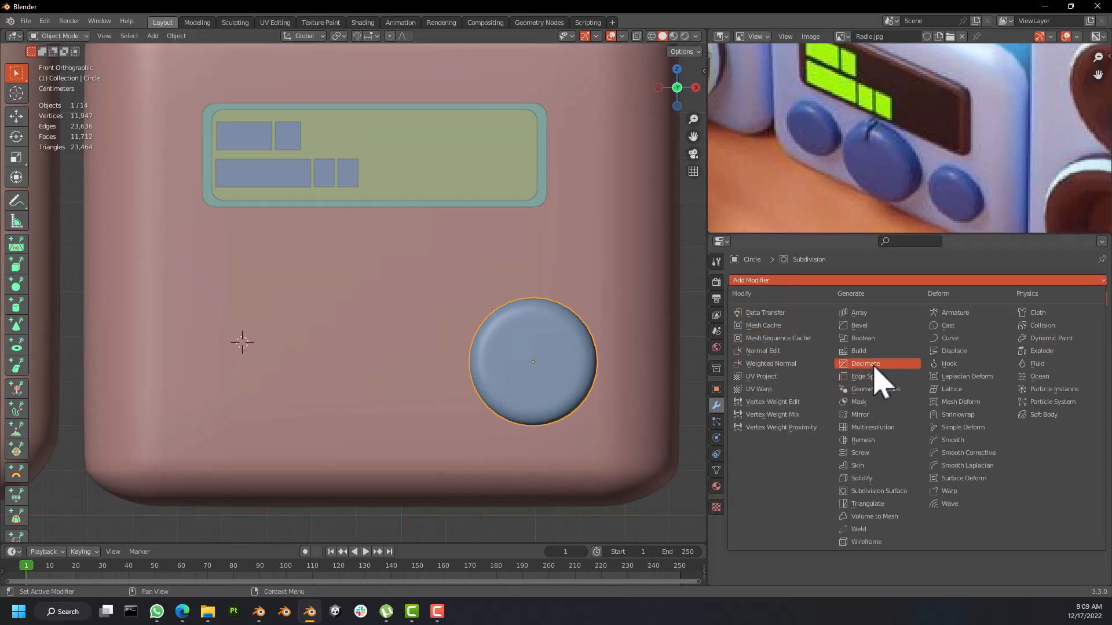
left_click(868, 414)
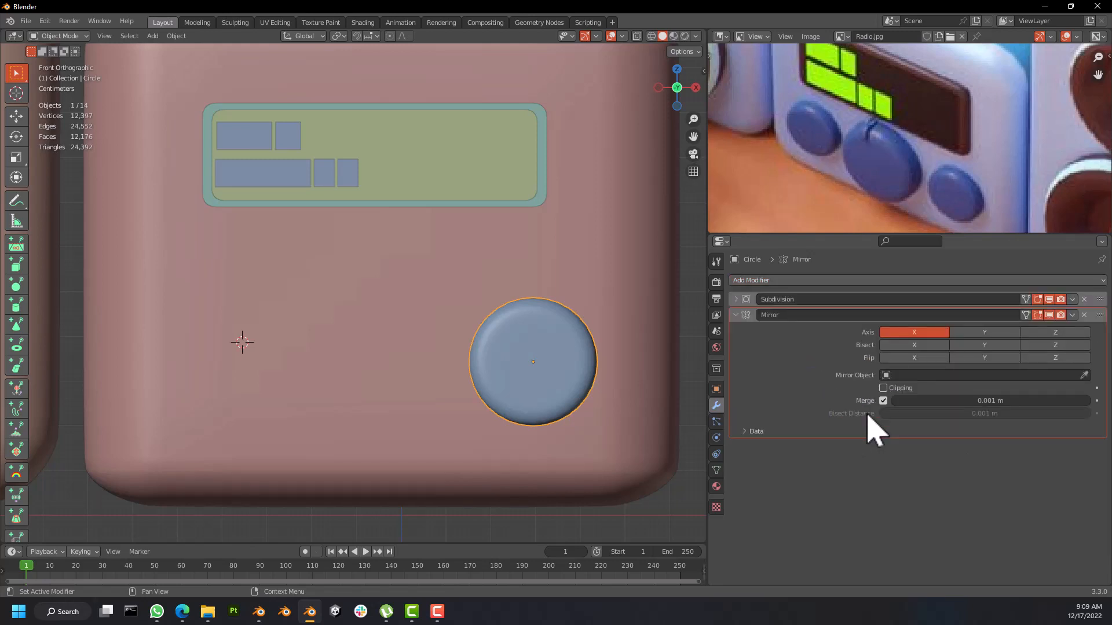
Step: Examine the knob's position on the radio from the front, side and at an angle to judge the mirroring
scroll(534, 347, "down", 5)
scroll(440, 345, "up", 3)
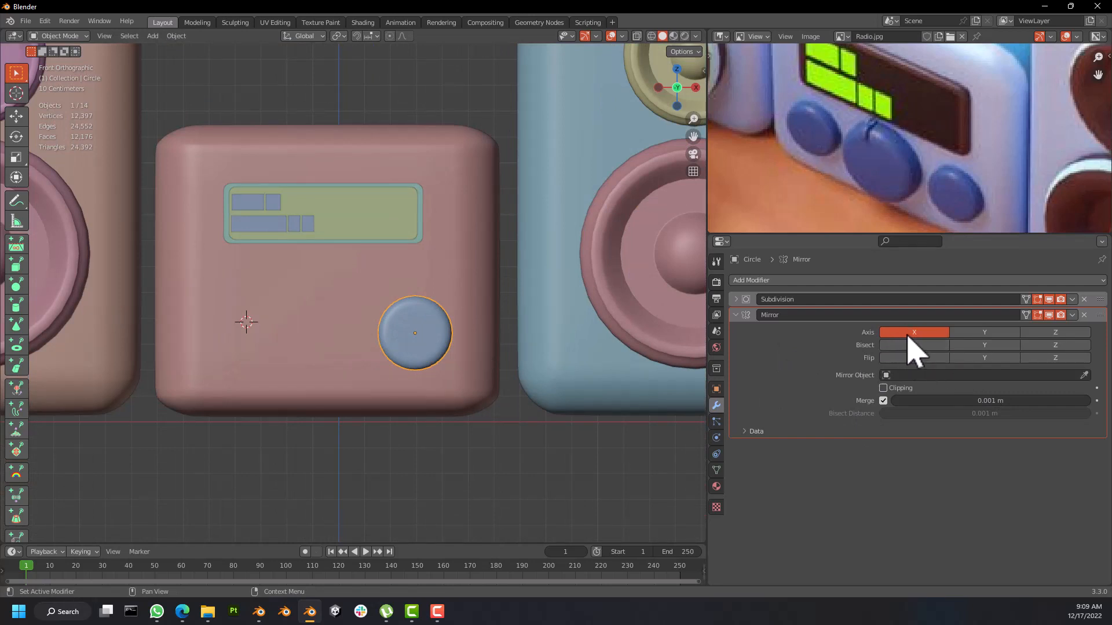
scroll(354, 360, "up", 1)
scroll(355, 362, "down", 4)
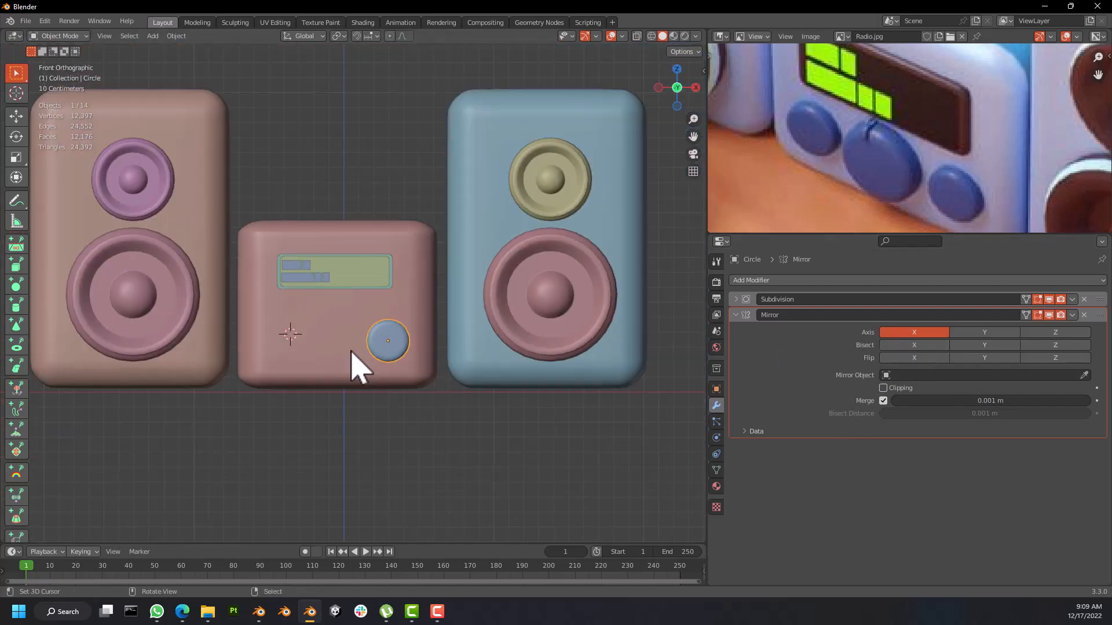
middle_click_drag(303, 313, 248, 322)
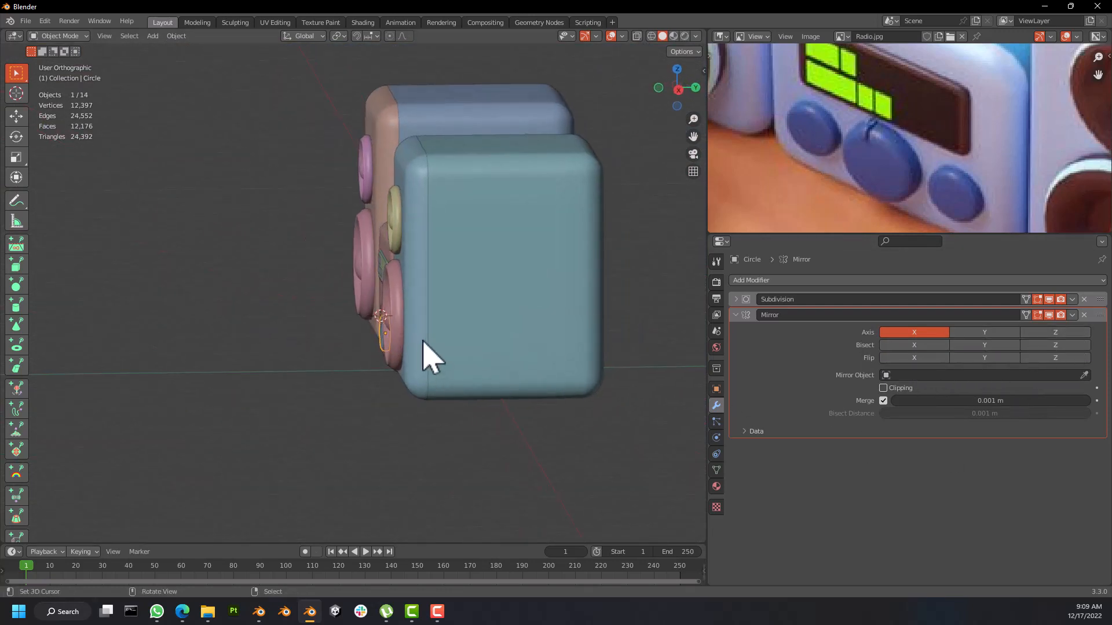
middle_click_drag(426, 357, 522, 341)
scroll(411, 350, "up", 3)
middle_click_drag(394, 345, 383, 373, "shift")
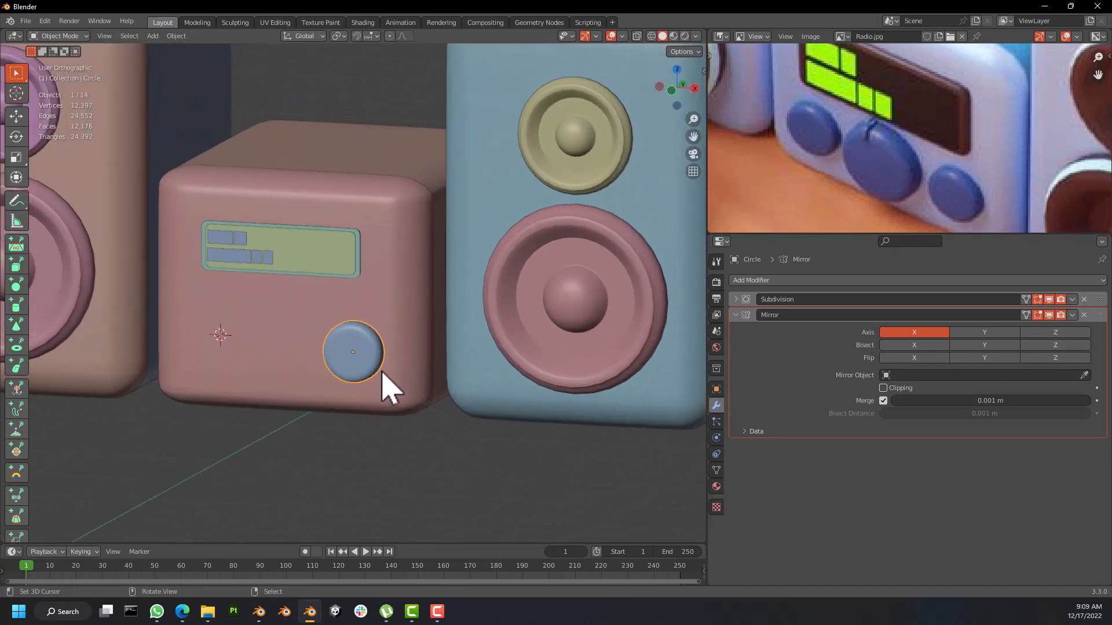
scroll(384, 372, "down", 2)
scroll(388, 385, "up", 3)
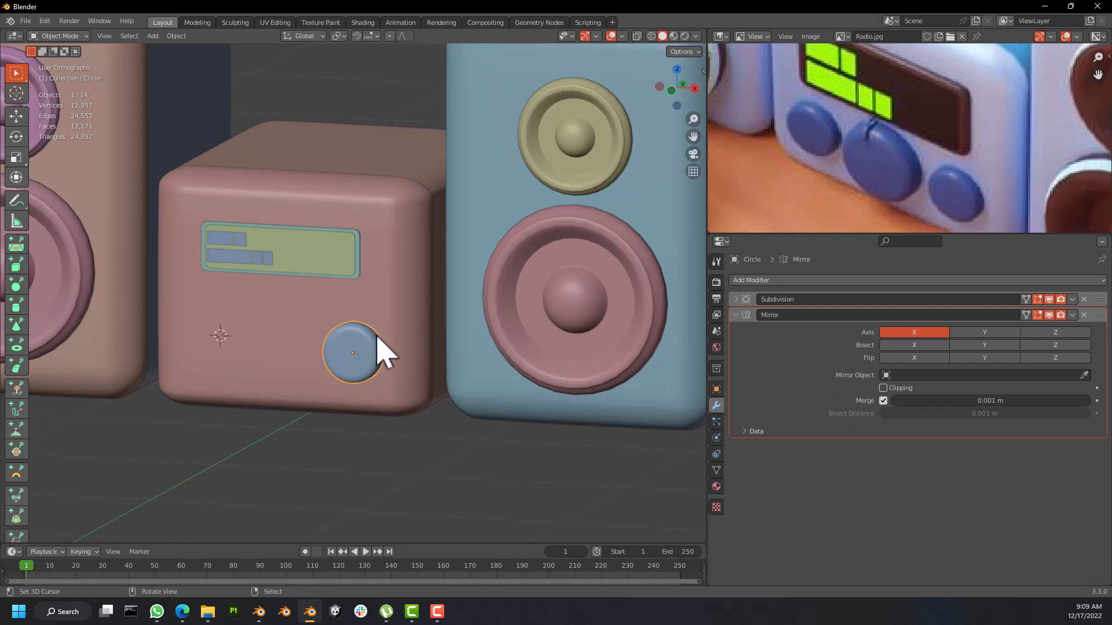
scroll(377, 348, "down", 2)
scroll(377, 347, "up", 2)
scroll(377, 348, "down", 1)
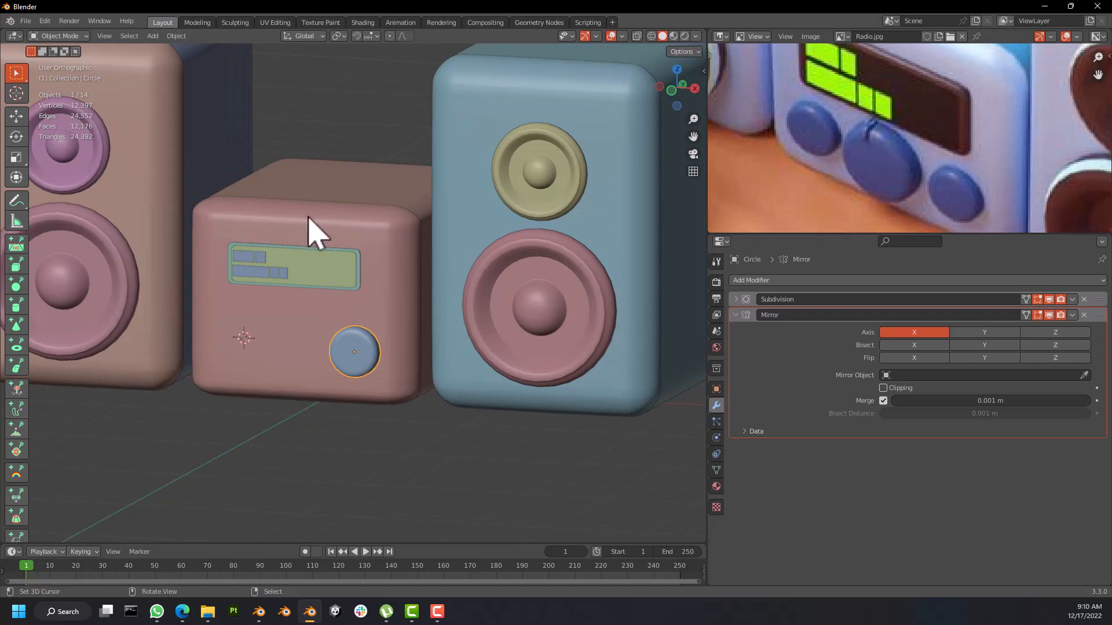
Step: Set the central radio body as the Mirror modifier's mirror object and check both knobs
left_click(1084, 375)
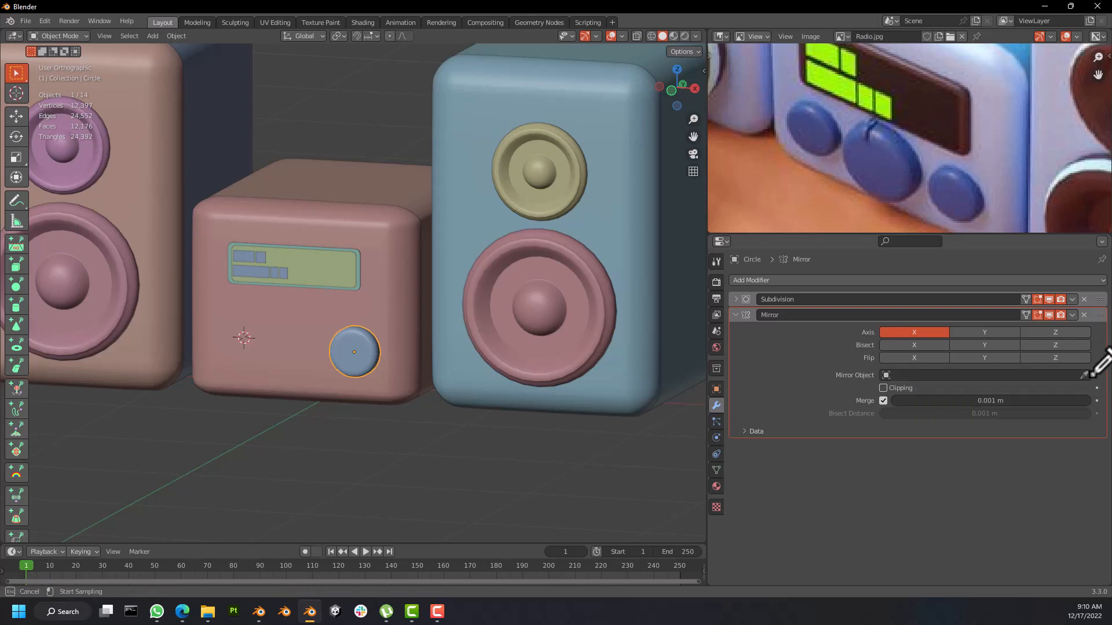
left_click(300, 212)
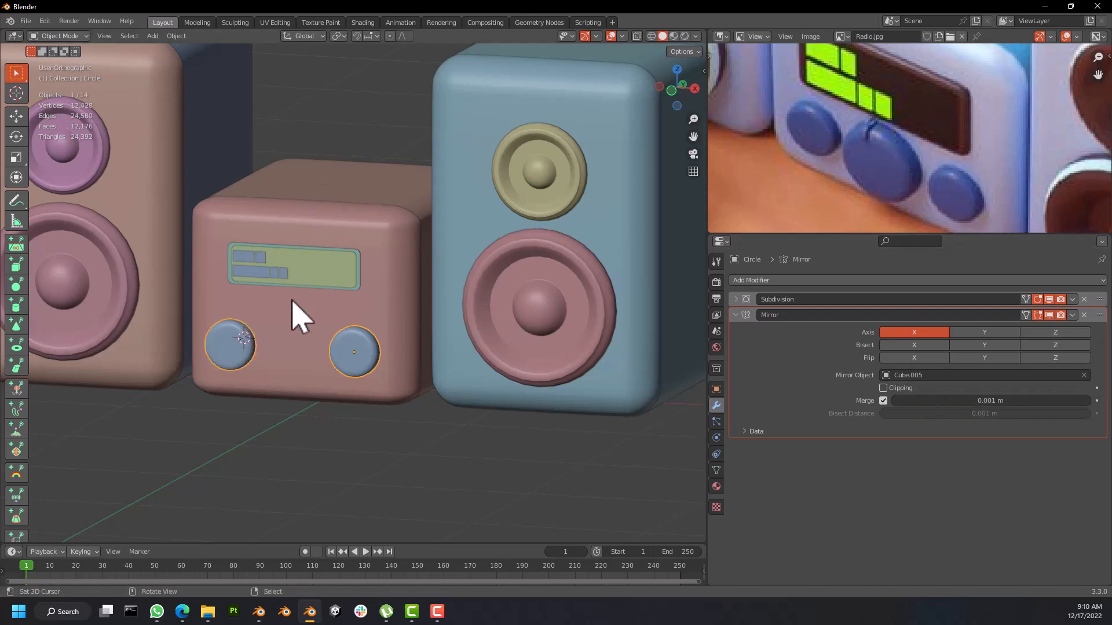
middle_click_drag(290, 295, 324, 301)
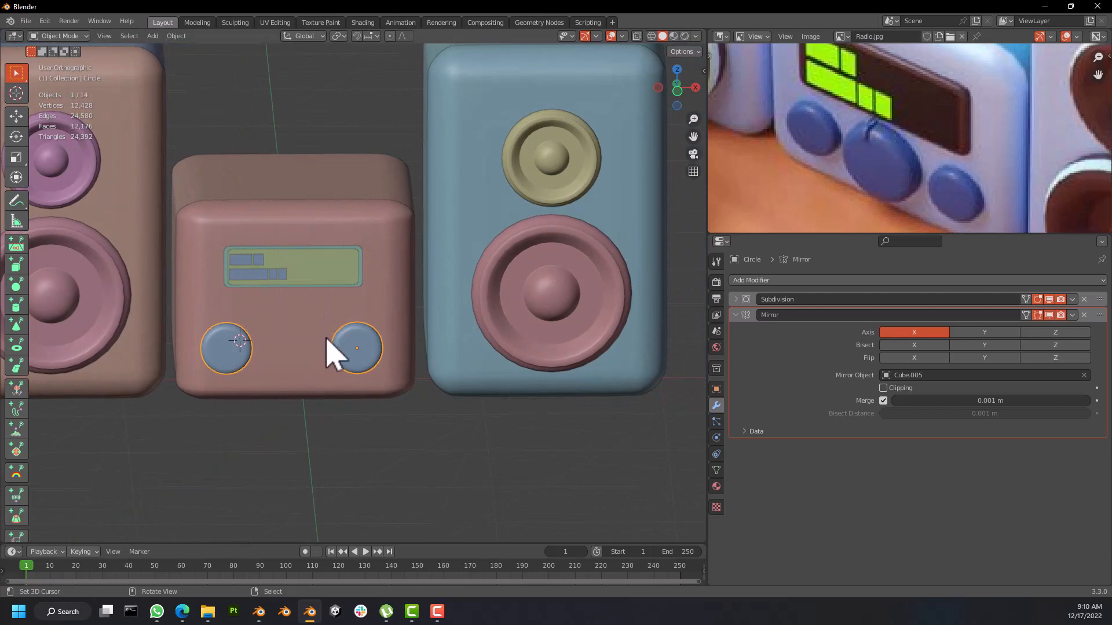
middle_click_drag(326, 338, 298, 264)
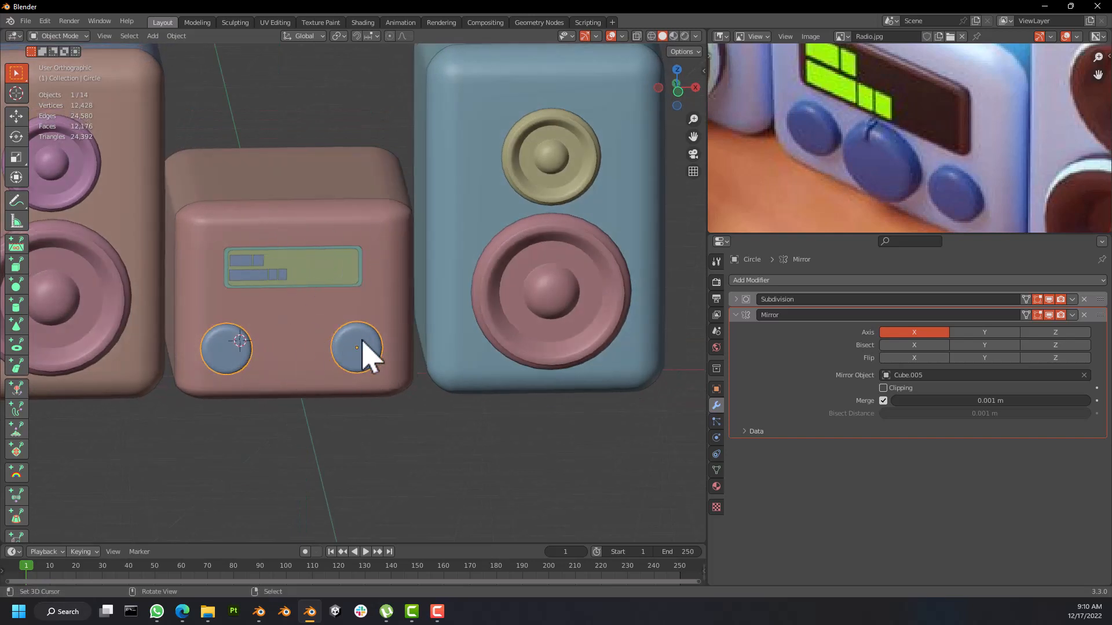
Step: Open the original knob's mesh for editing and select its round front centre face in face select mode
scroll(363, 343, "up", 3)
key("Tab")
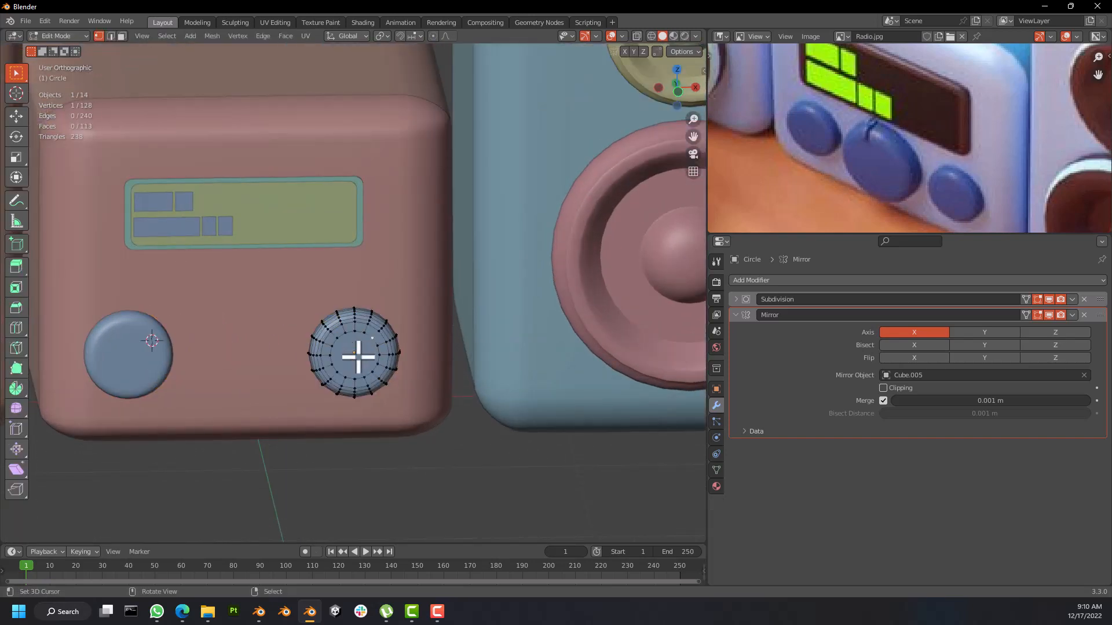
key("g")
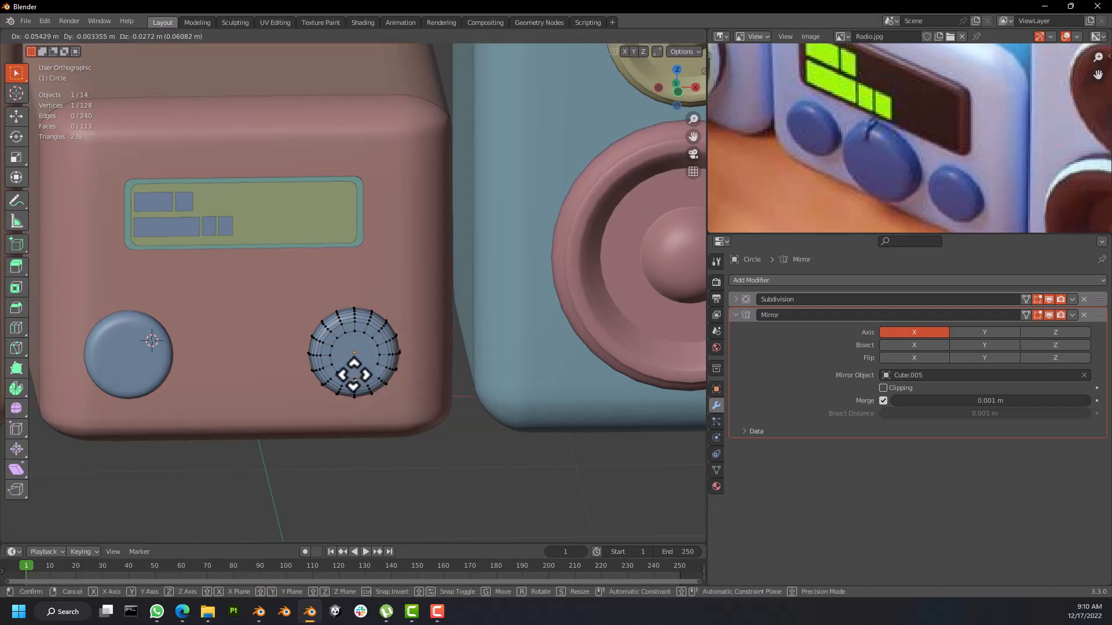
left_click(351, 385)
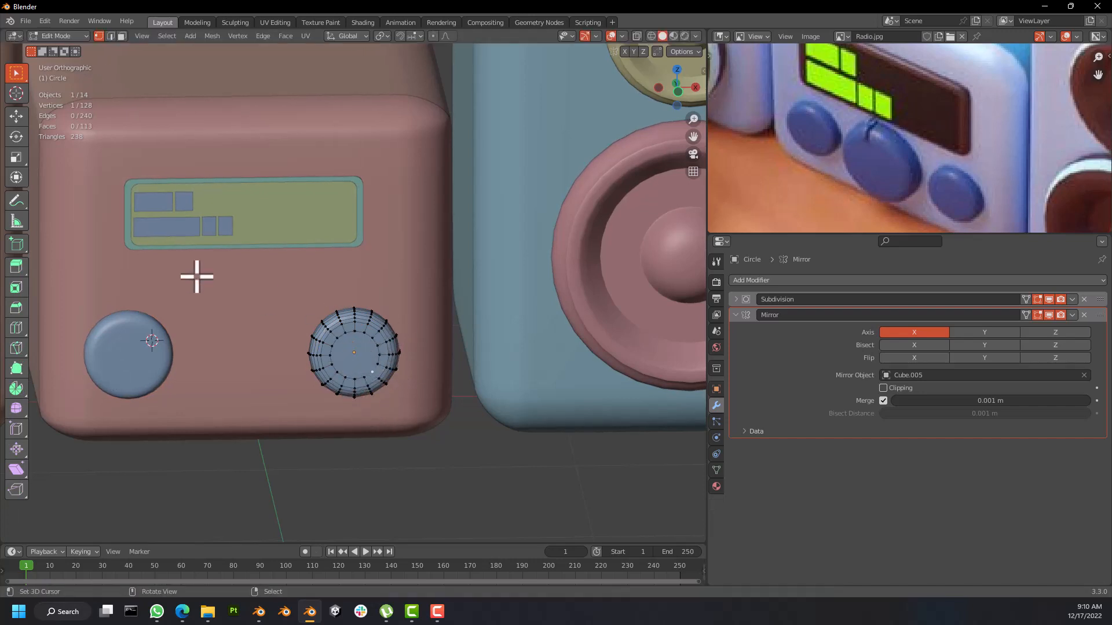
scroll(197, 276, "down", 1)
left_click(121, 36)
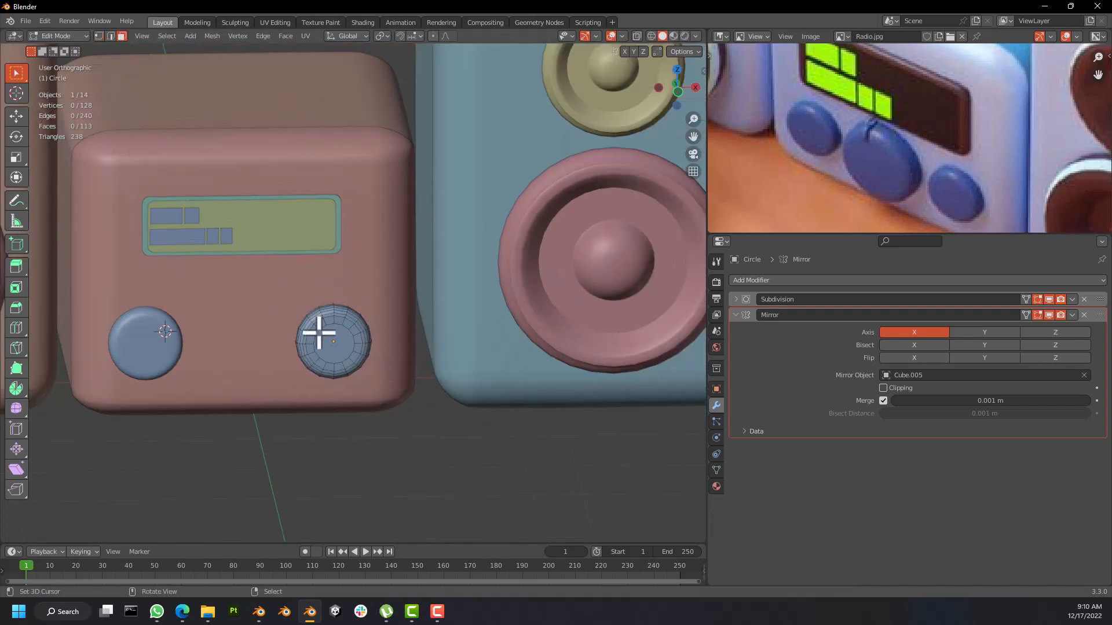
scroll(333, 345, "up", 2)
mouse_move(323, 348)
middle_mouse_down()
mouse_move(289, 340)
mouse_move(332, 345)
middle_mouse_up()
scroll(352, 357, "down", 1)
scroll(352, 353, "down", 2)
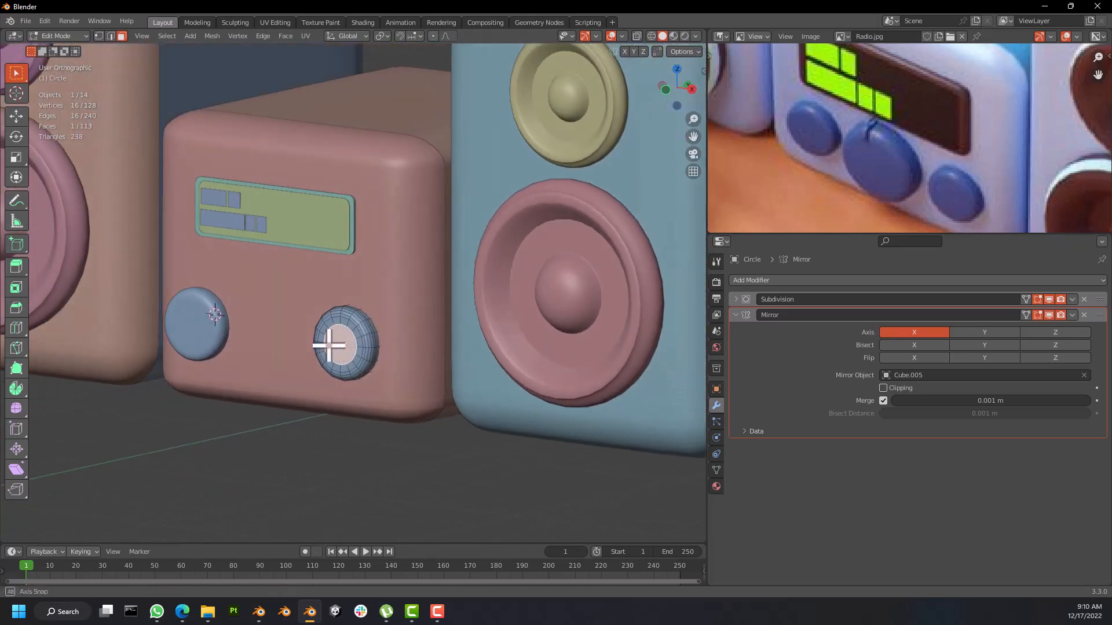
scroll(331, 348, "up", 4)
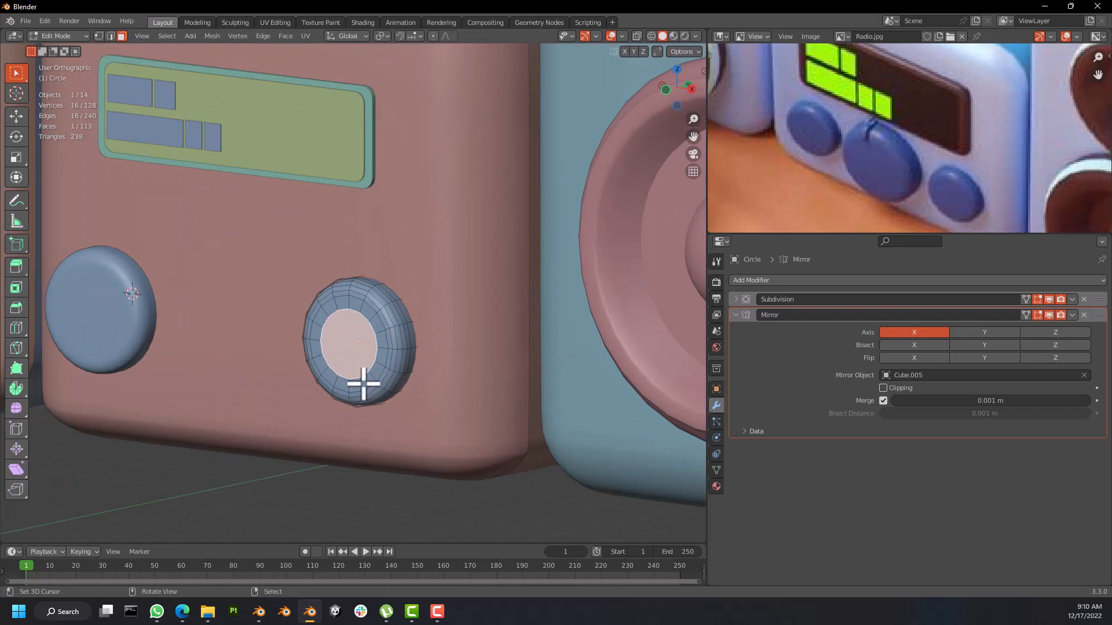
Step: Extrude the knob's centre face outward, inspect the raised centre in Object Mode, and return to mesh editing
key("e")
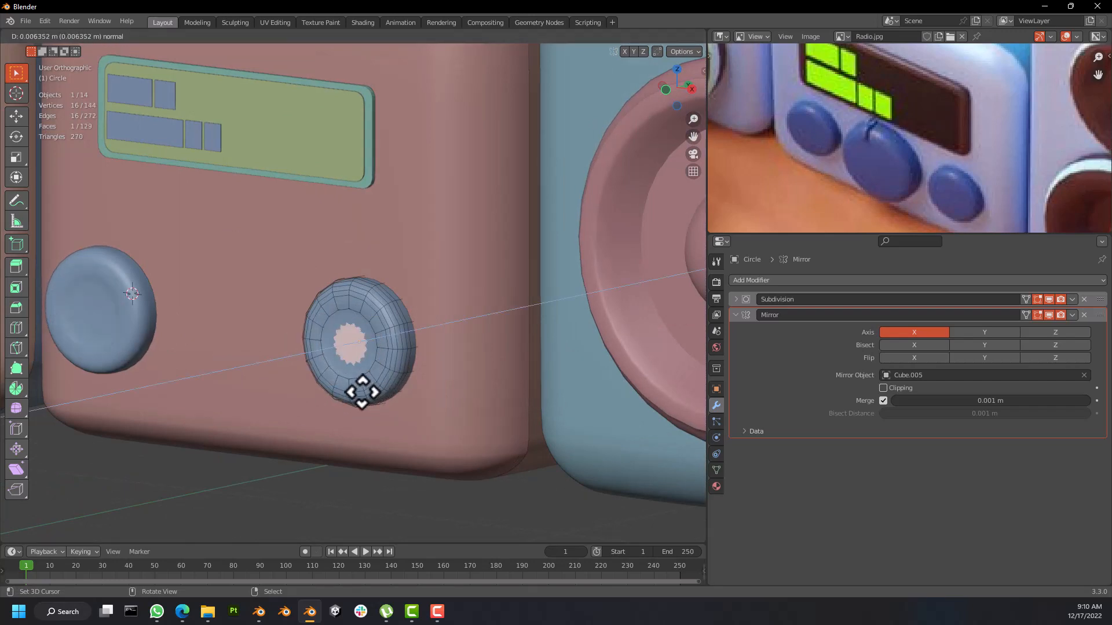
left_click(329, 398)
key("Tab")
middle_click_drag(351, 372, 373, 345)
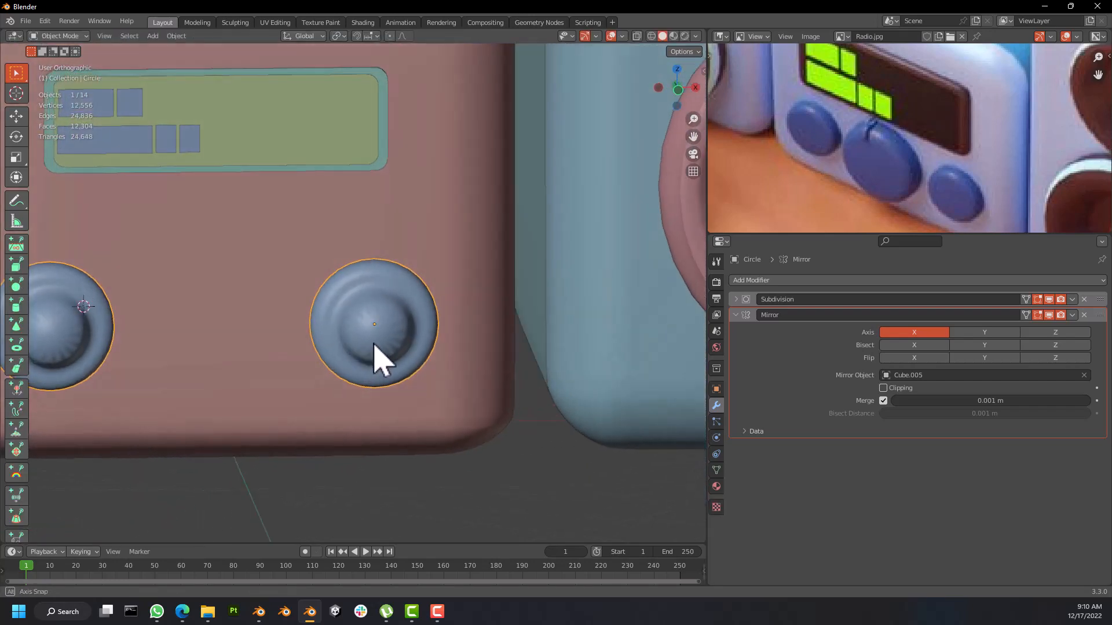
scroll(388, 356, "down", 3)
key("Tab")
scroll(373, 330, "up", 5)
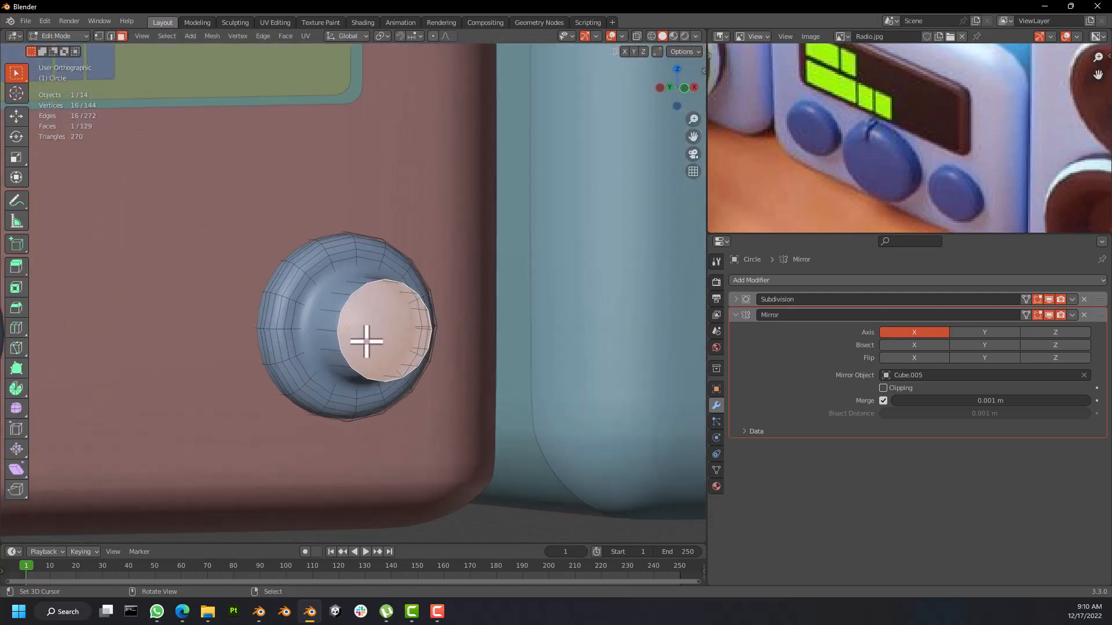
Step: Add a loop cut around the knob's raised centre and slide it towards the front edge with a factor of about -0.662
middle_click_drag(343, 350, 342, 290)
middle_click_drag(313, 264, 431, 343)
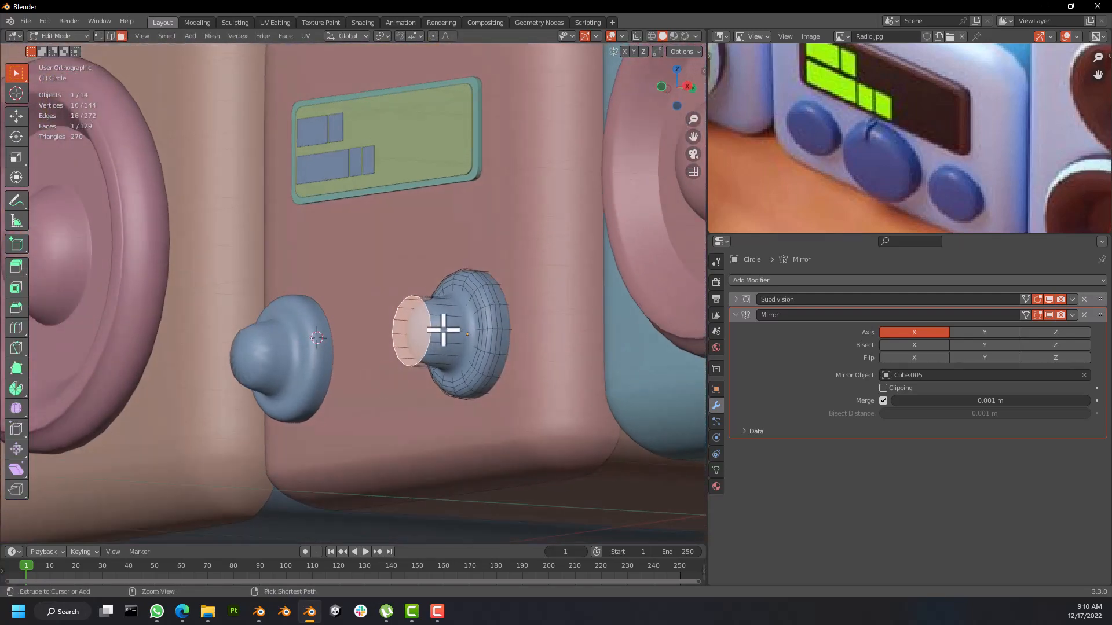
key("ctrl+r")
left_click(433, 331)
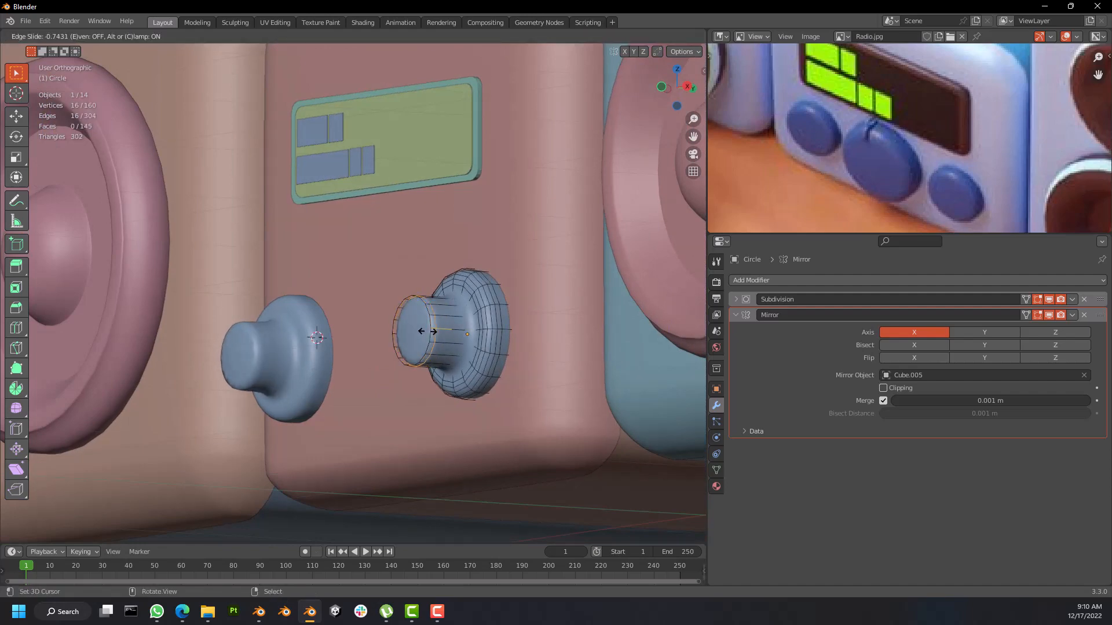
left_click(433, 331)
mouse_move(432, 330)
middle_mouse_down()
mouse_move(459, 330)
mouse_move(434, 335)
mouse_move(509, 365)
mouse_move(429, 330)
mouse_move(466, 336)
mouse_move(441, 340)
middle_mouse_up()
scroll(441, 347, "up", 4)
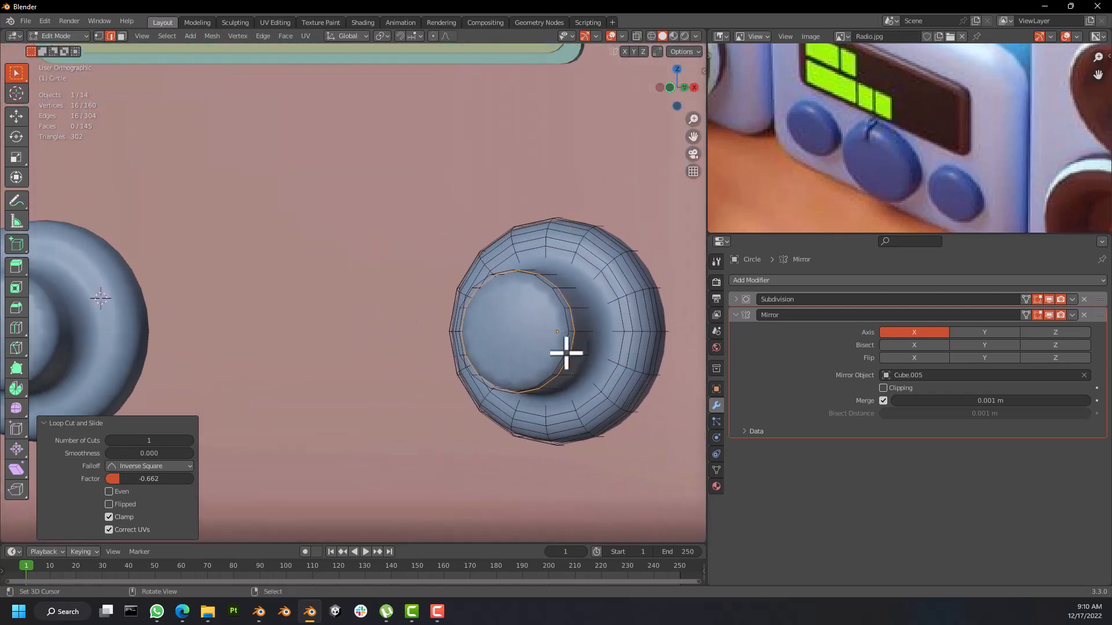
Step: Examine the raised centre's front cap and side edges on both knobs from close up and at an angle
scroll(556, 352, "down", 4)
scroll(538, 347, "up", 4)
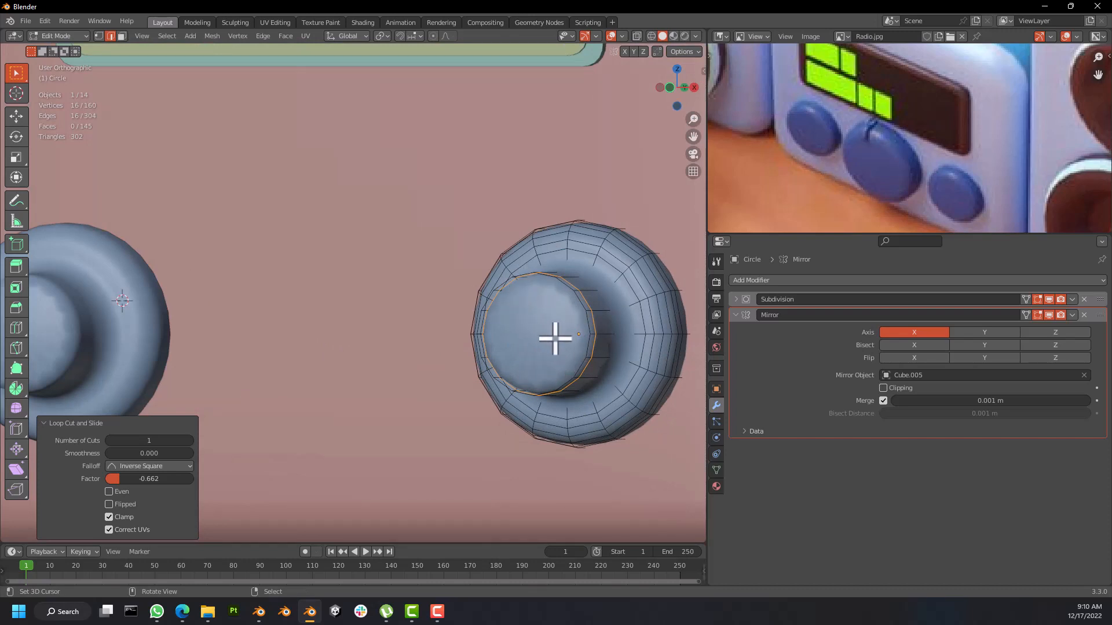
left_click(555, 338)
middle_click_drag(563, 340, 556, 332)
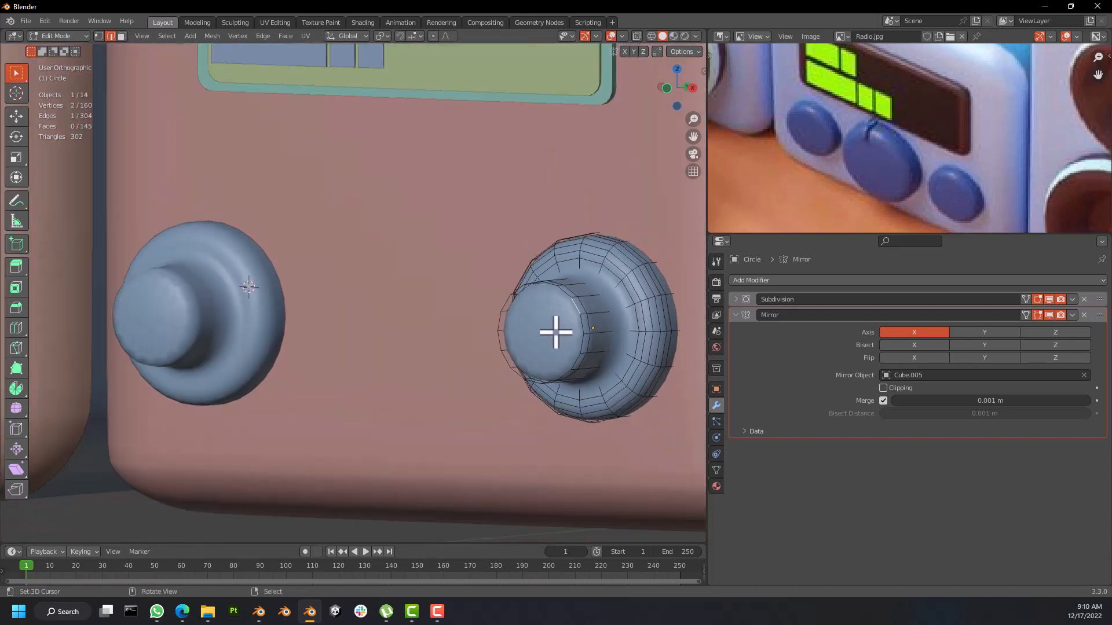
scroll(556, 332, "down", 4)
scroll(561, 331, "up", 5)
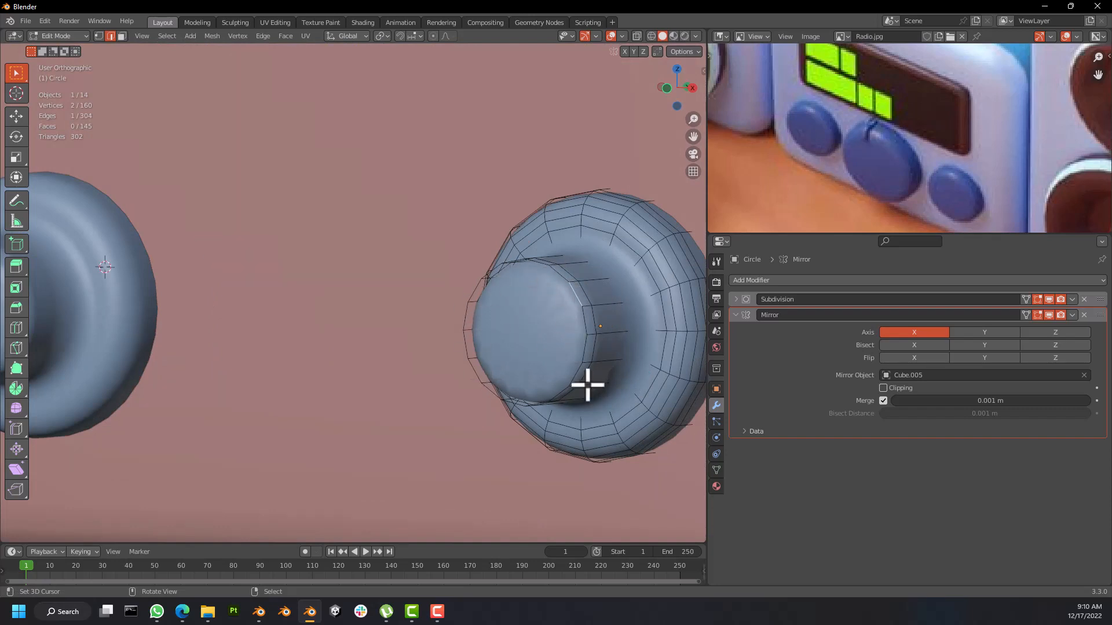
scroll(572, 363, "down", 4)
scroll(570, 364, "up", 3)
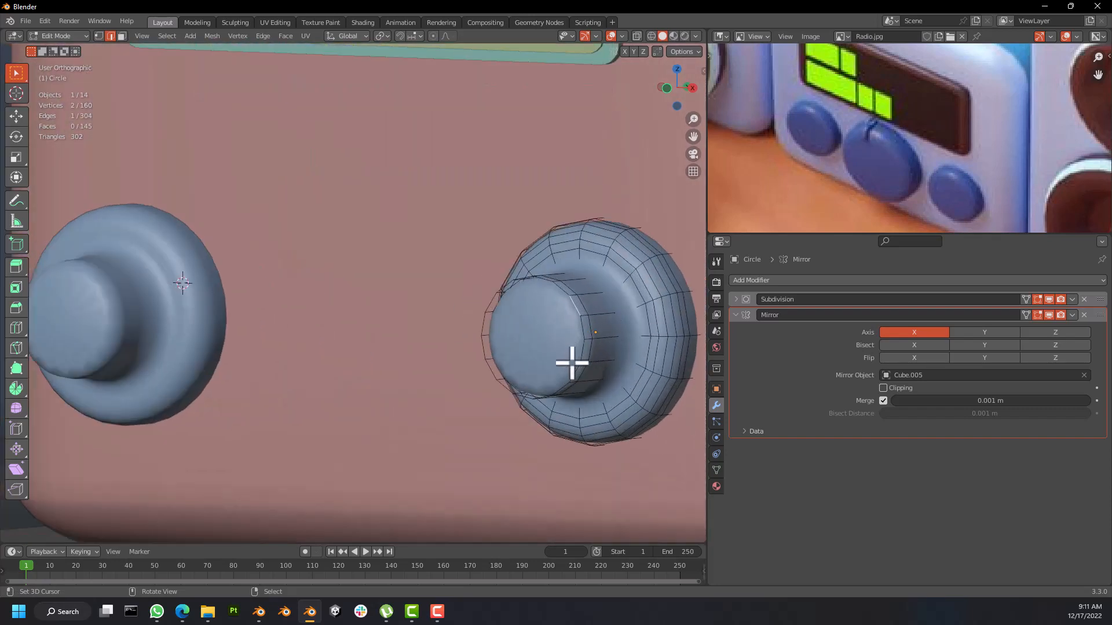
scroll(575, 345, "down", 3)
scroll(583, 346, "up", 3)
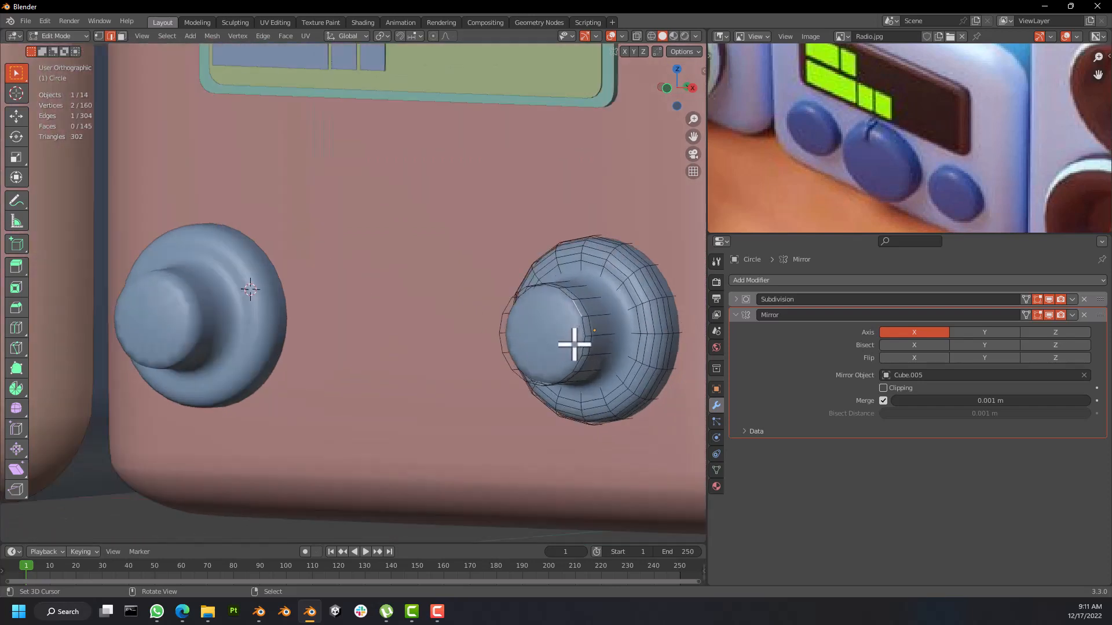
scroll(550, 335, "down", 5)
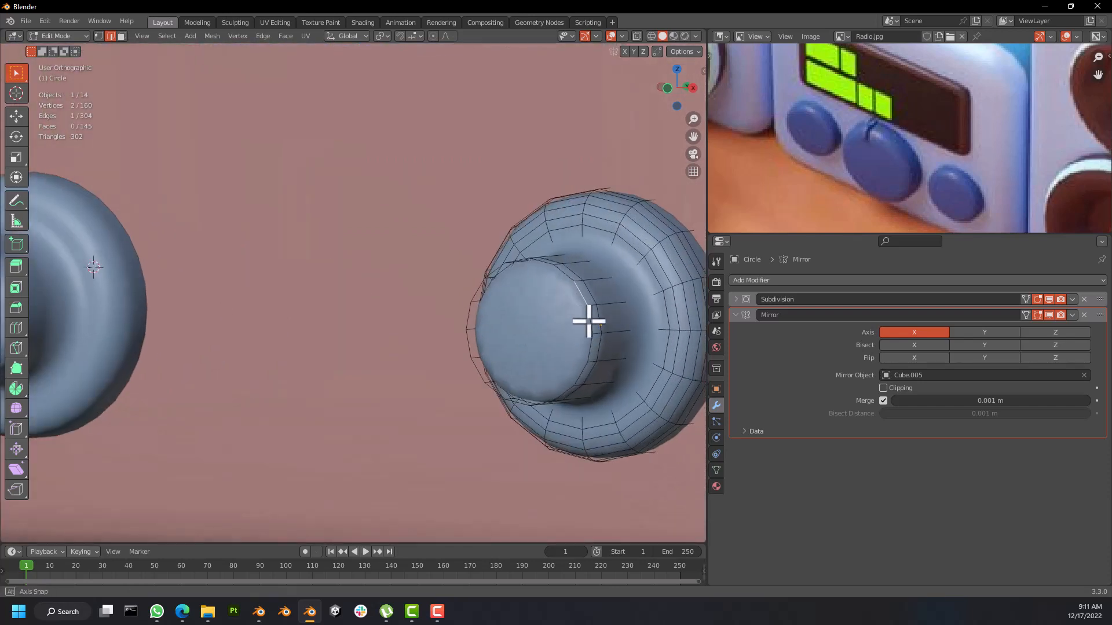
scroll(576, 319, "up", 1)
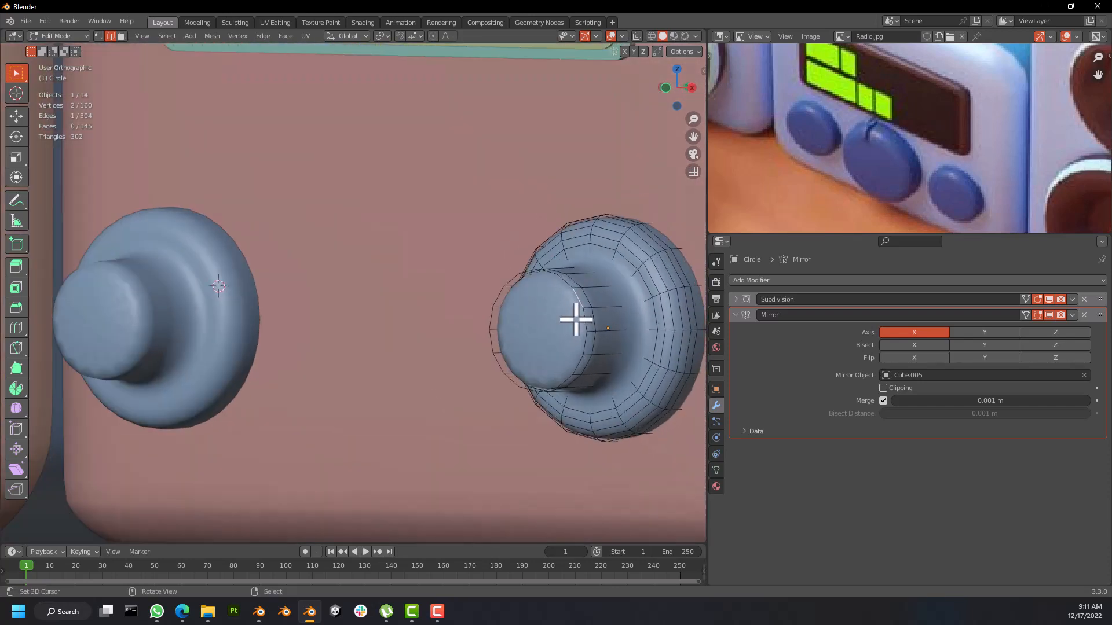
scroll(572, 312, "up", 2)
scroll(561, 305, "down", 1)
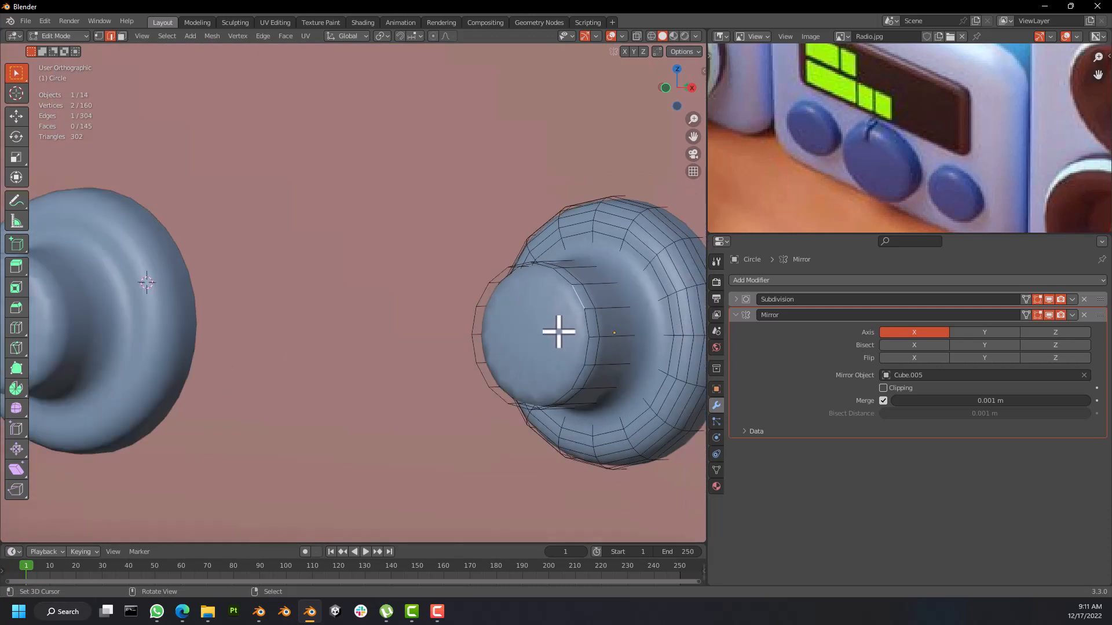
key("ctrl+r")
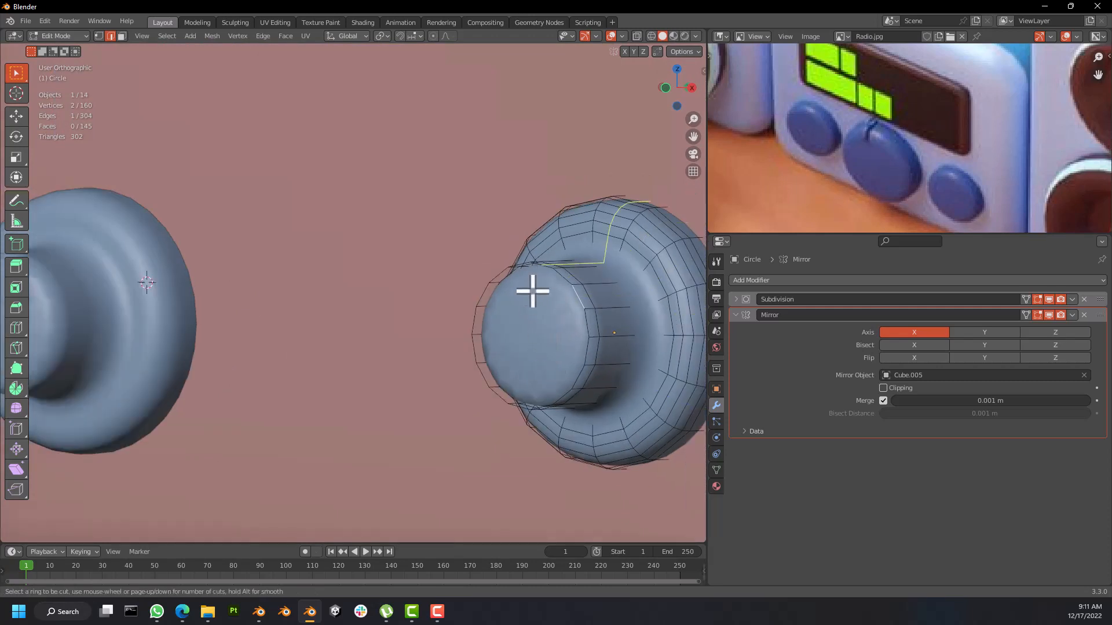
key("Escape")
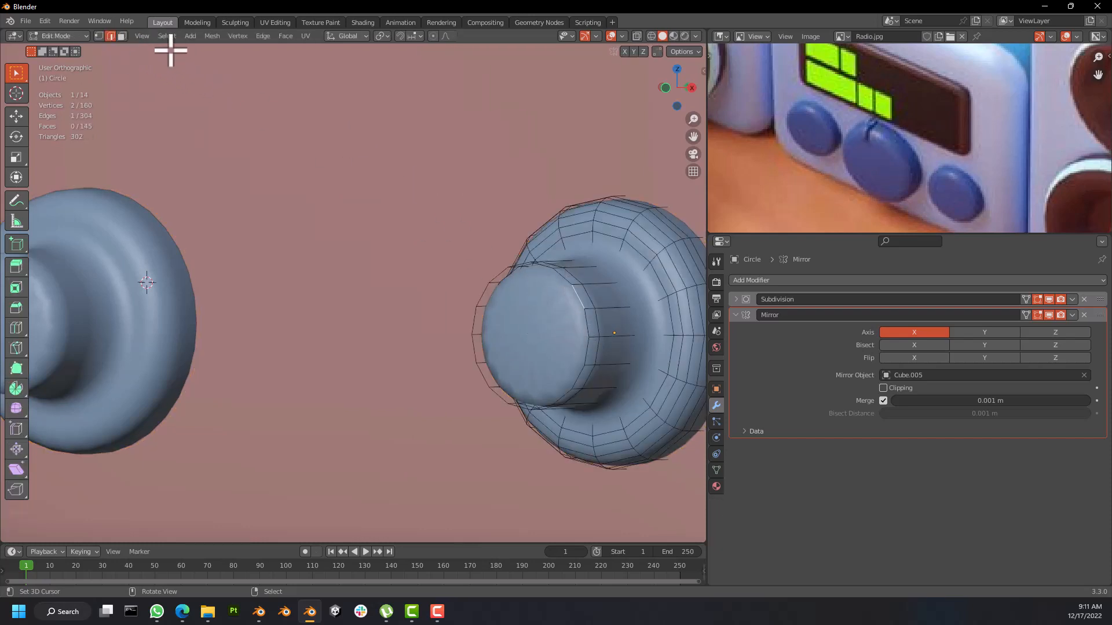
Step: Delete the round front face of the knob's raised centre in face select mode
left_click(121, 36)
left_click(554, 334)
key("x")
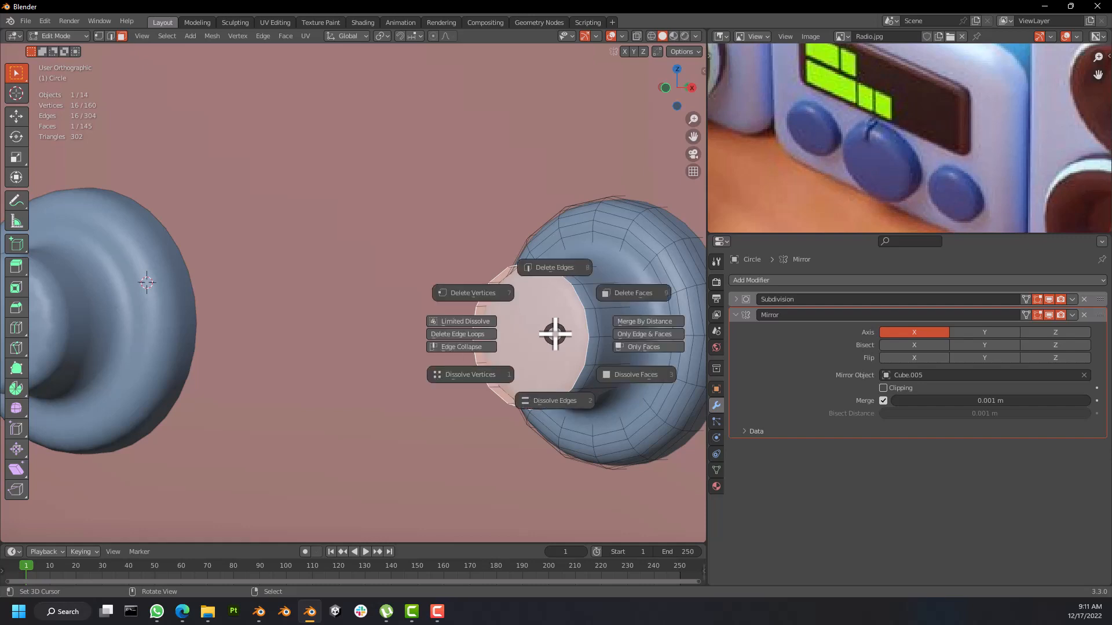
left_click(629, 304)
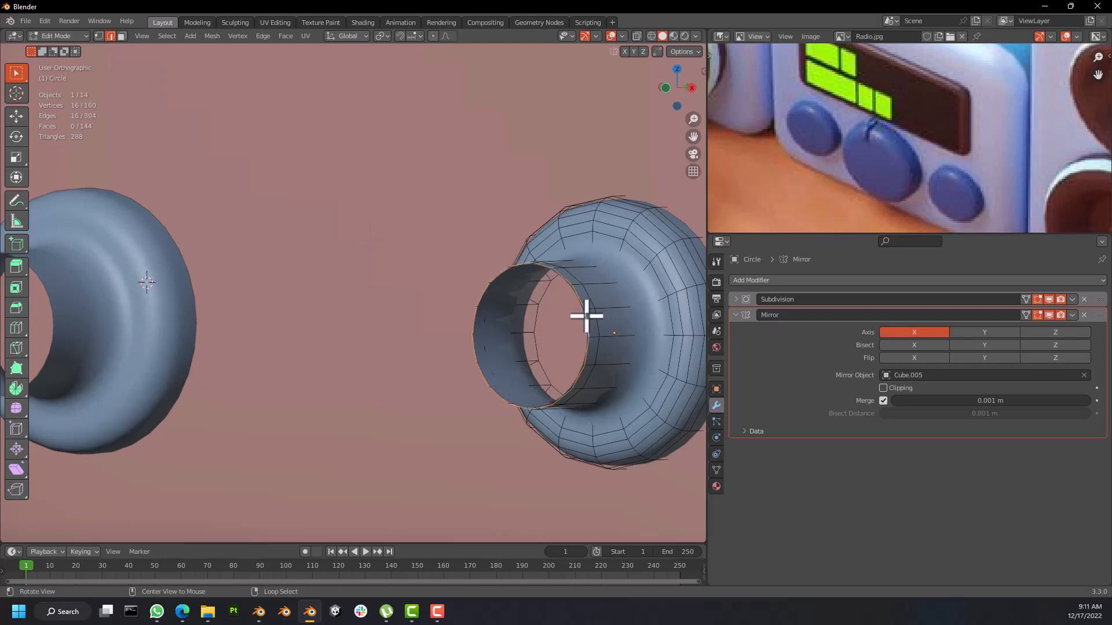
Step: Extrude the open front rim of the raised centre in place and scale the new edge loop inward to about 0.321
mouse_move(594, 345)
middle_mouse_down()
mouse_move(566, 357)
mouse_move(583, 347)
middle_mouse_up()
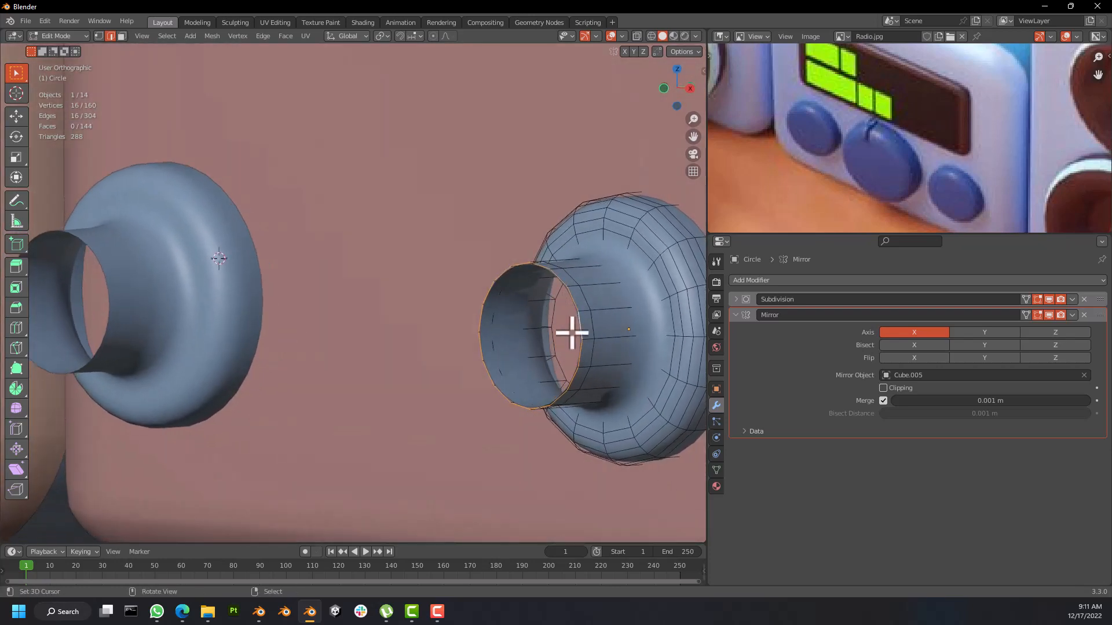
scroll(589, 348, "down", 2)
key("e")
right_click(605, 363)
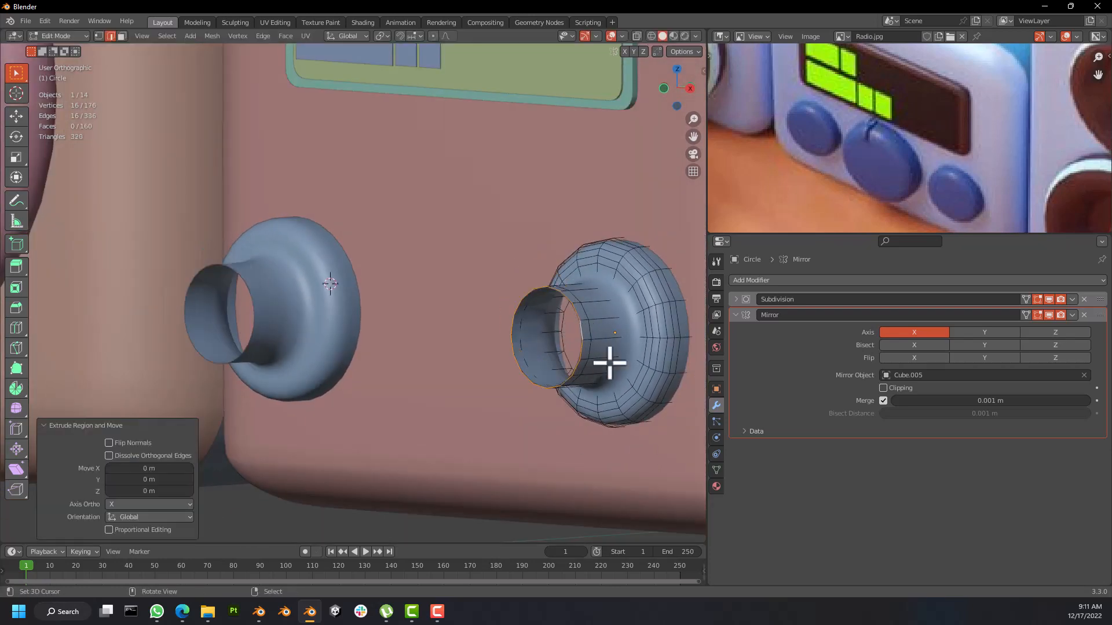
key("s")
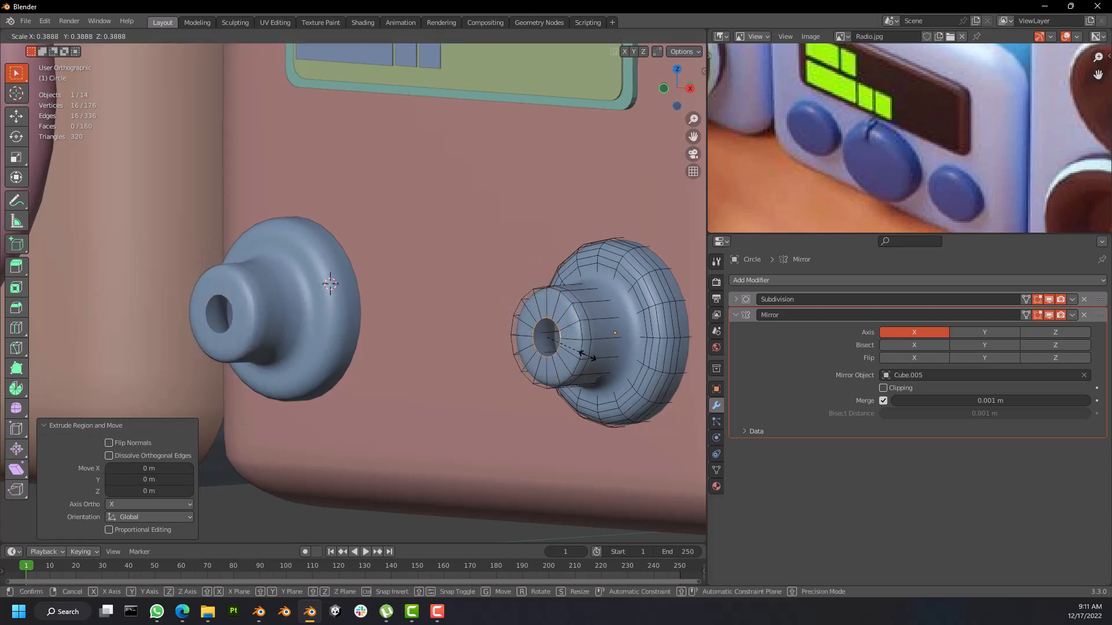
left_click(580, 350)
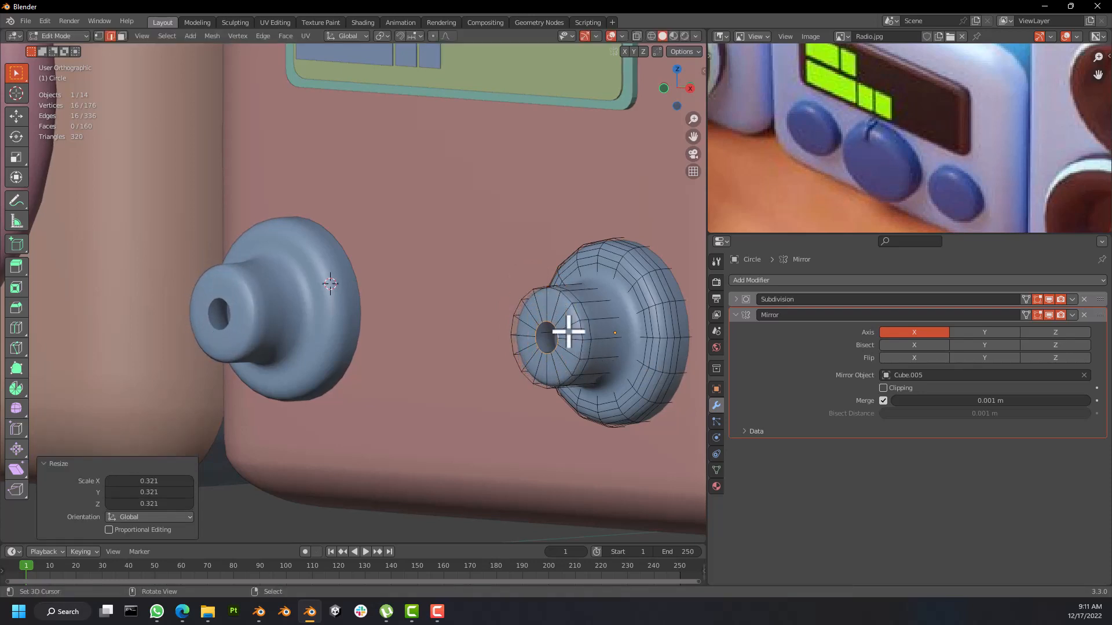
Step: Merge the inner edge loop At Center to close the raised centre, and inspect the smoothed cap in Object Mode
scroll(570, 328, "up", 2)
scroll(556, 361, "down", 2)
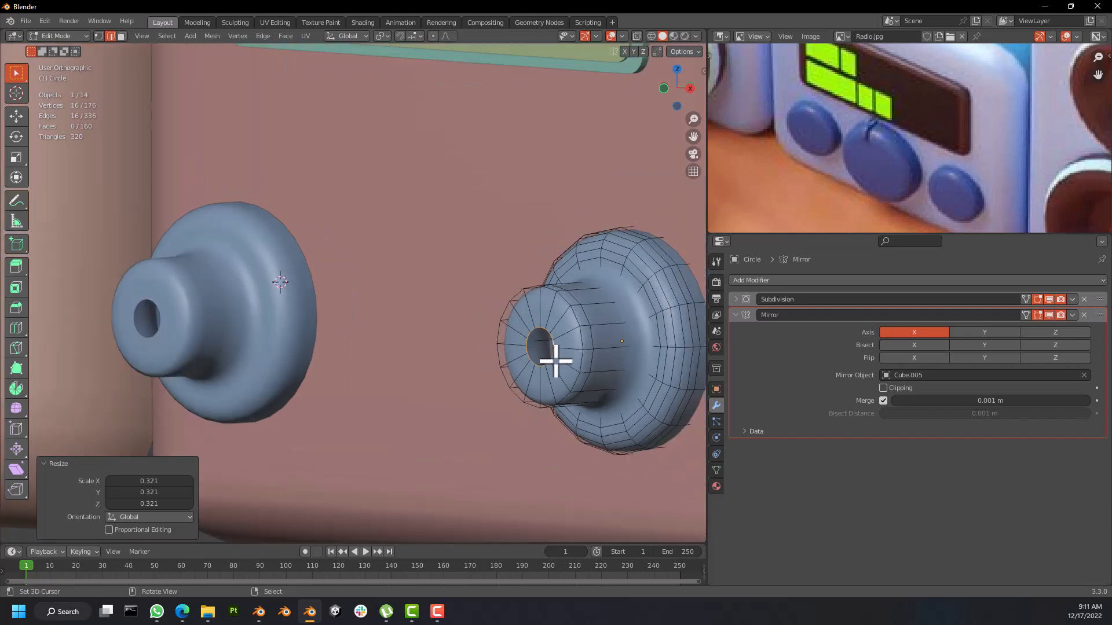
key("m")
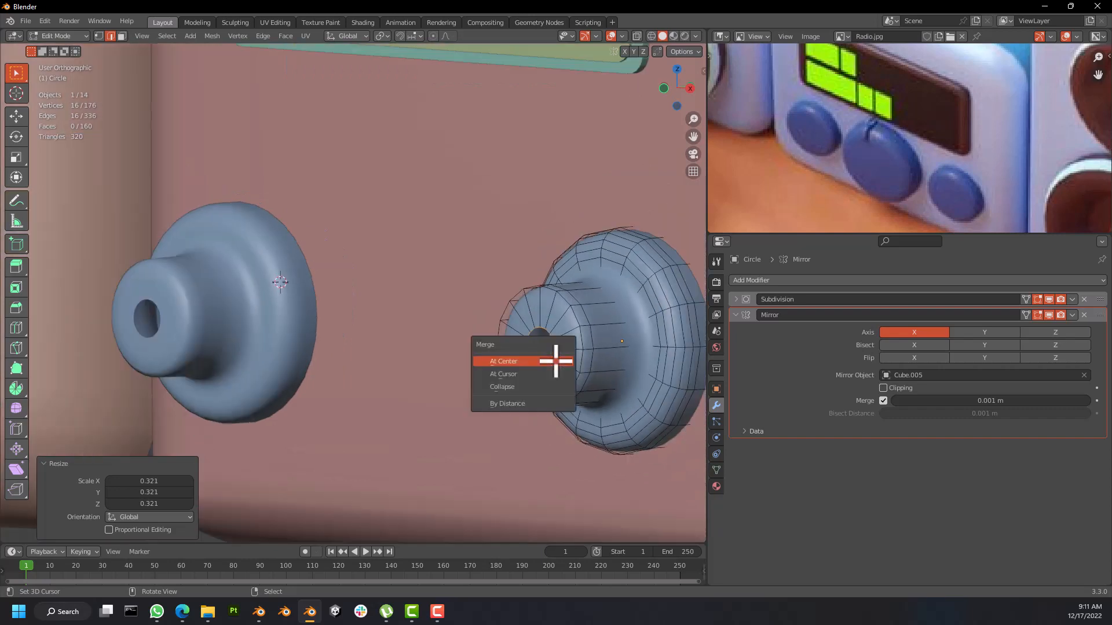
left_click(522, 362)
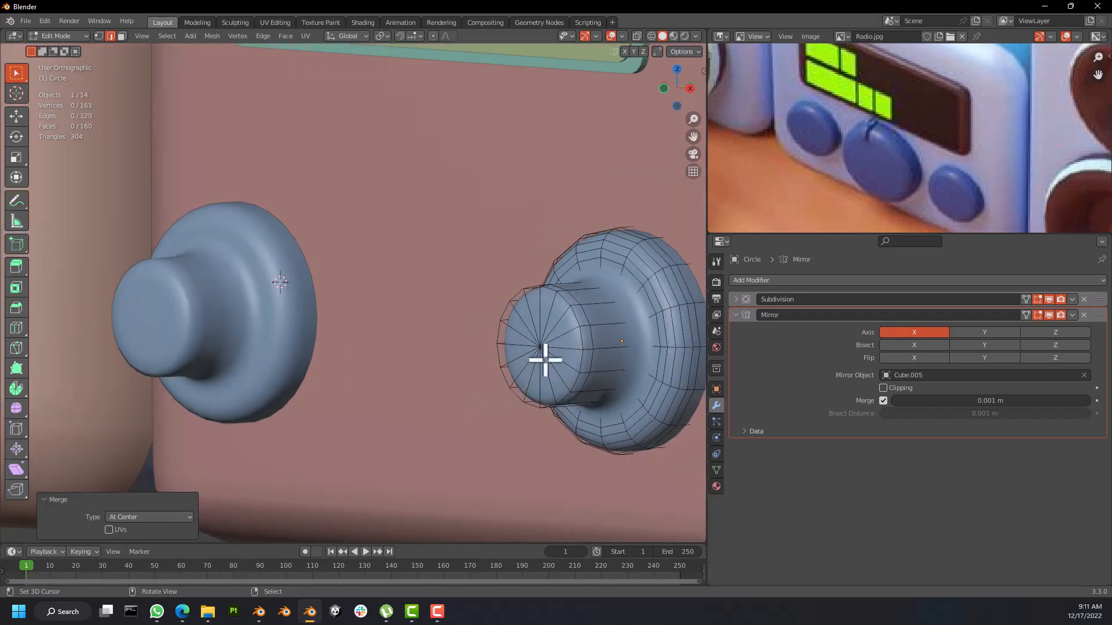
key("ctrl+r")
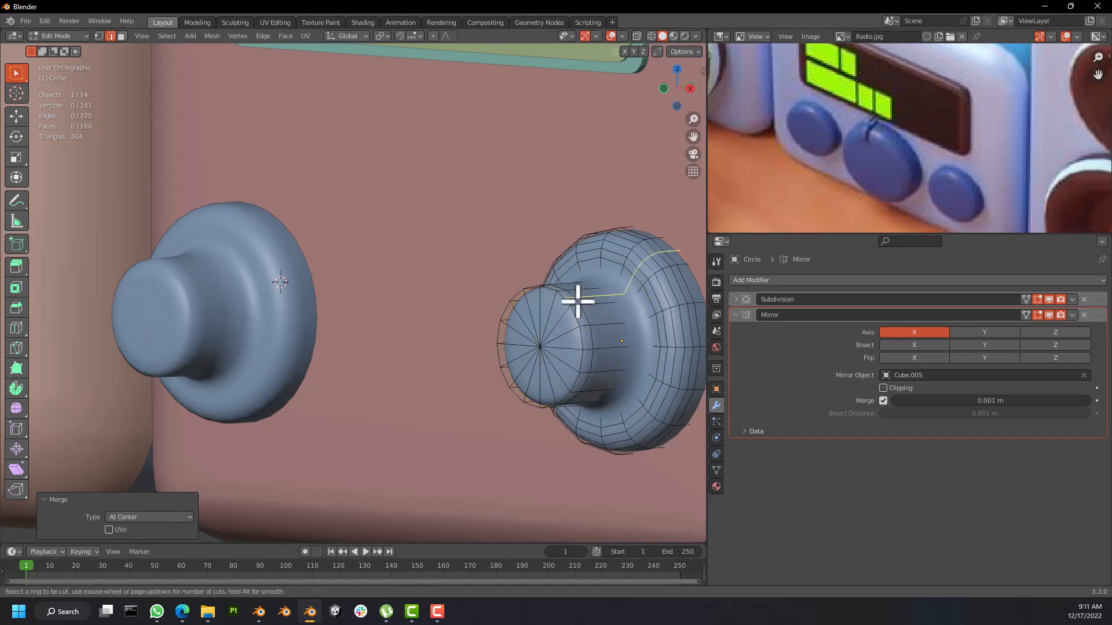
key("Escape")
key("Tab")
middle_click_drag(566, 354, 472, 331)
scroll(582, 344, "up", 3)
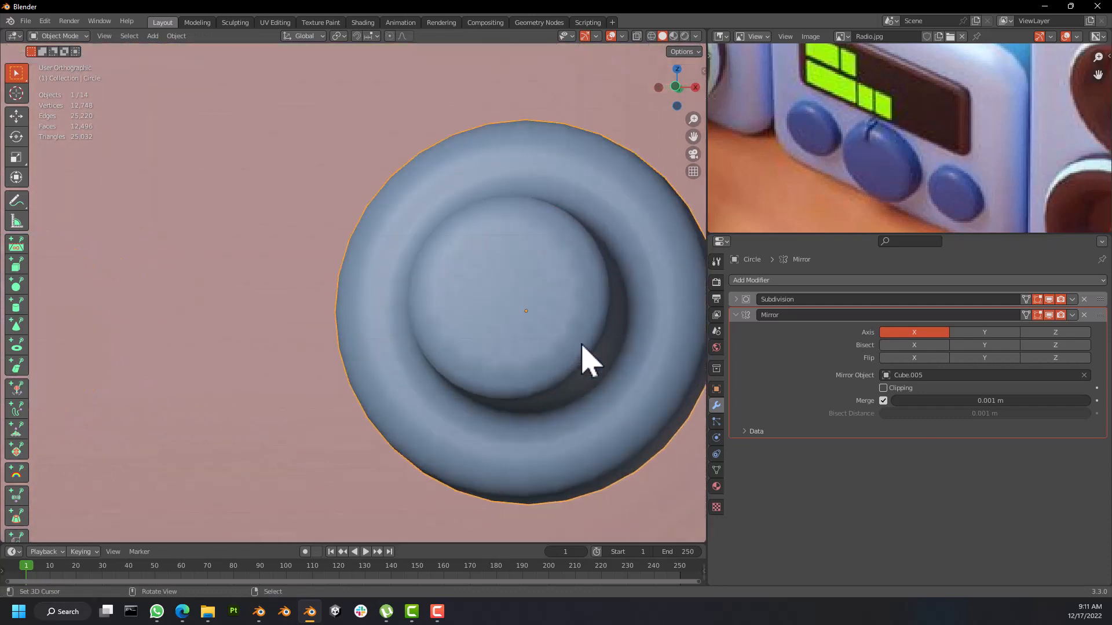
scroll(581, 344, "up", 1)
Step: Undo the centre merge and the rim extrusion, and restore the front face of the raised centre
key("ctrl+z")
key("ctrl+z")
key("ctrl+z")
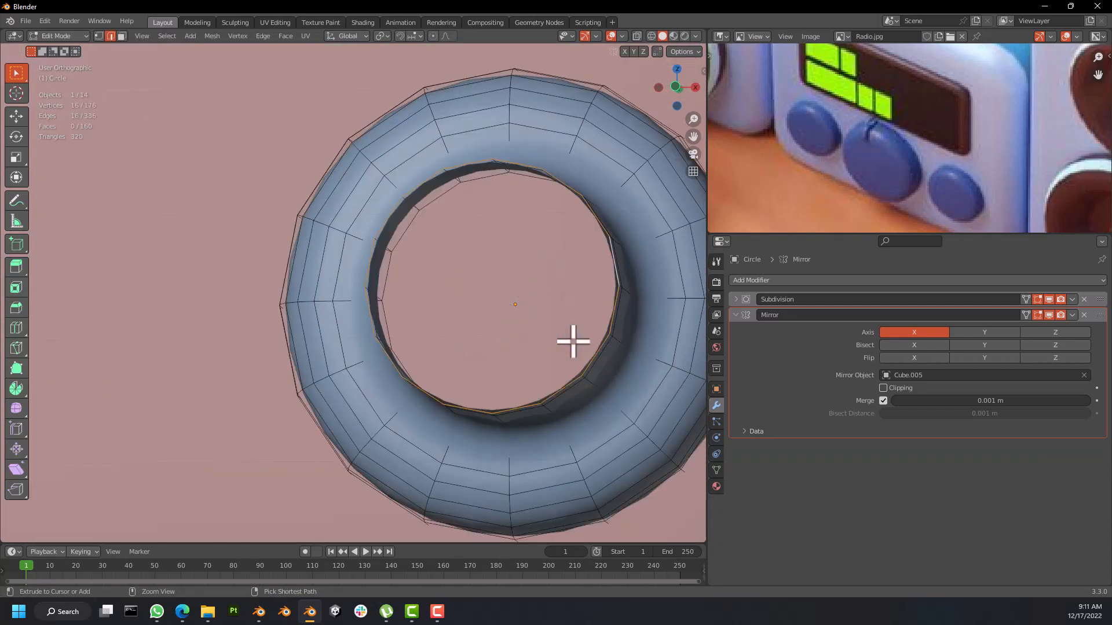
mouse_move(577, 342)
middle_mouse_down()
mouse_move(568, 347)
mouse_move(591, 340)
mouse_move(561, 325)
mouse_move(556, 342)
middle_mouse_up()
scroll(600, 337, "down", 2)
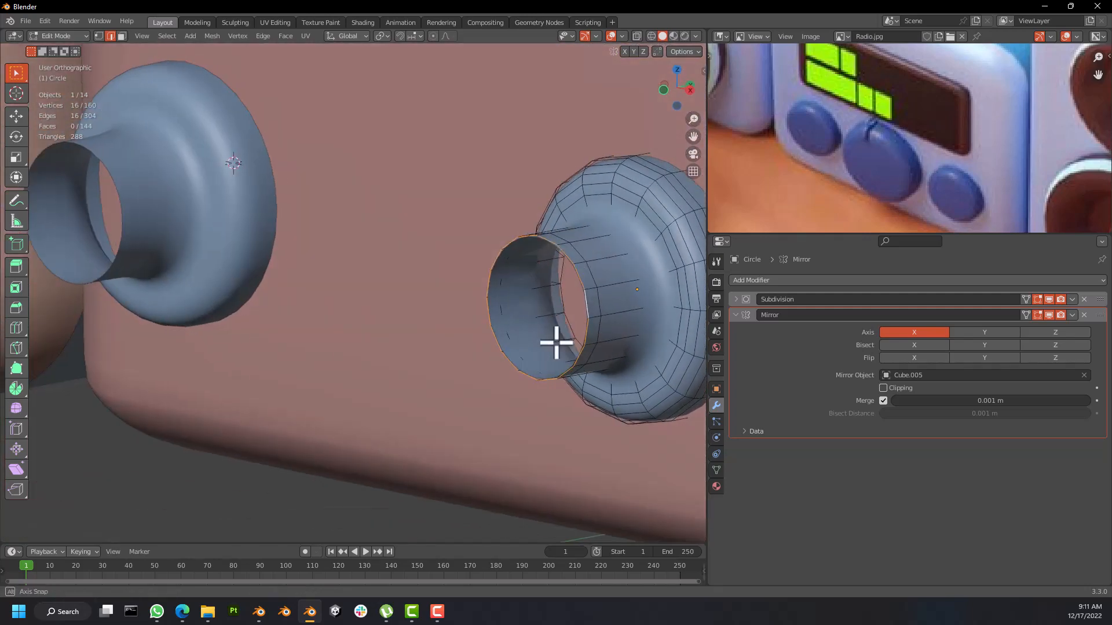
key("ctrl+z")
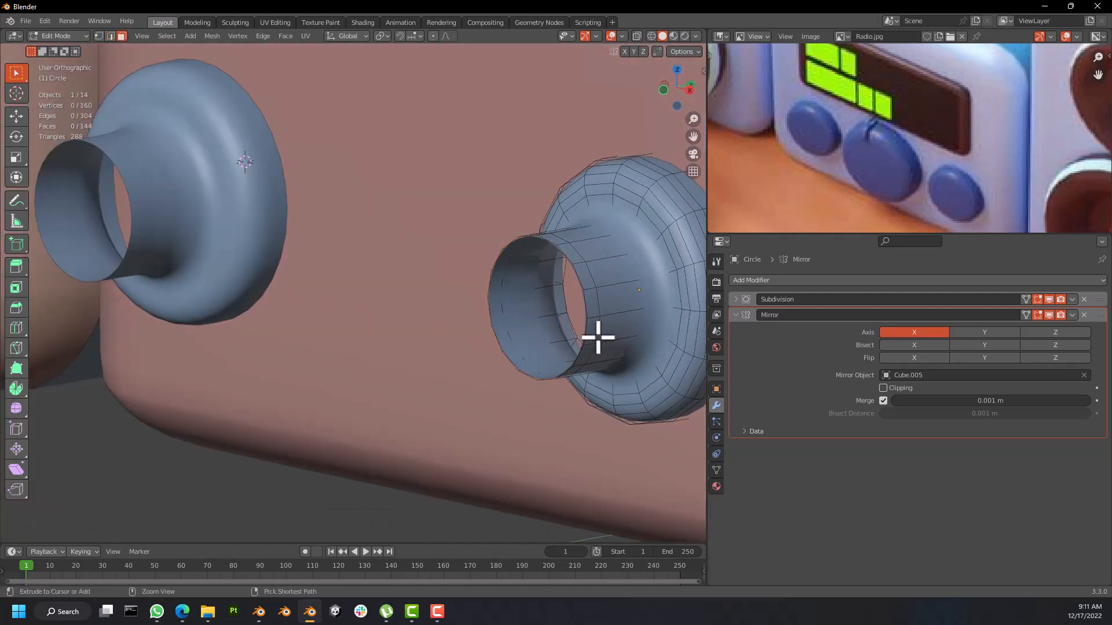
left_click(598, 338, "alt")
key("f")
middle_click_drag(565, 317, 606, 323)
Step: Try shrinking the raised centre's front face and merging it At Center, and undo the merge
key("s")
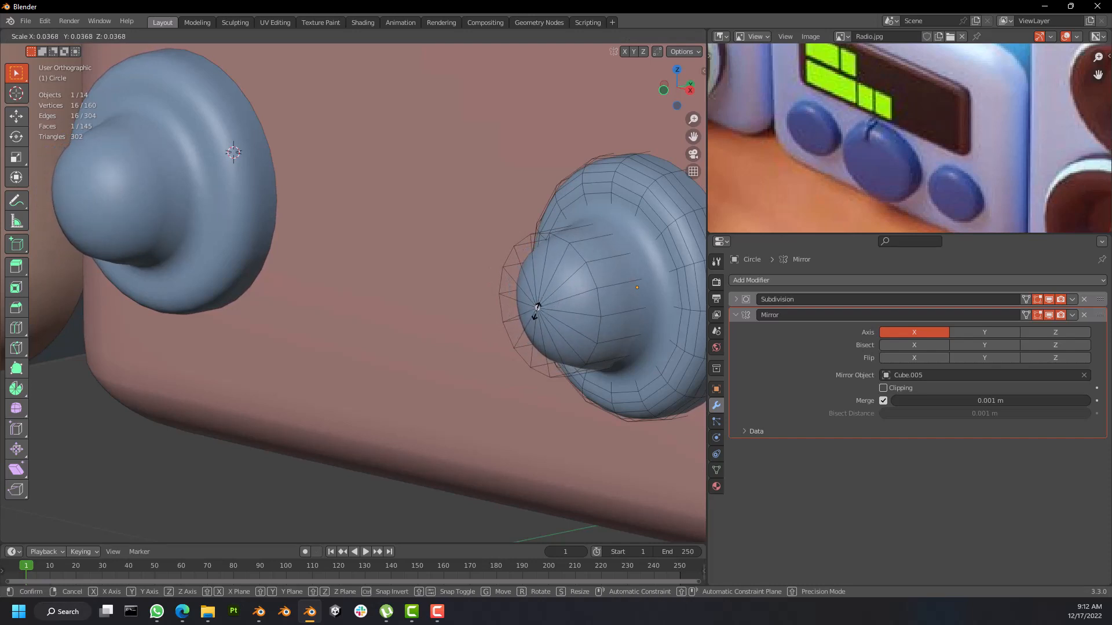
left_click(592, 308)
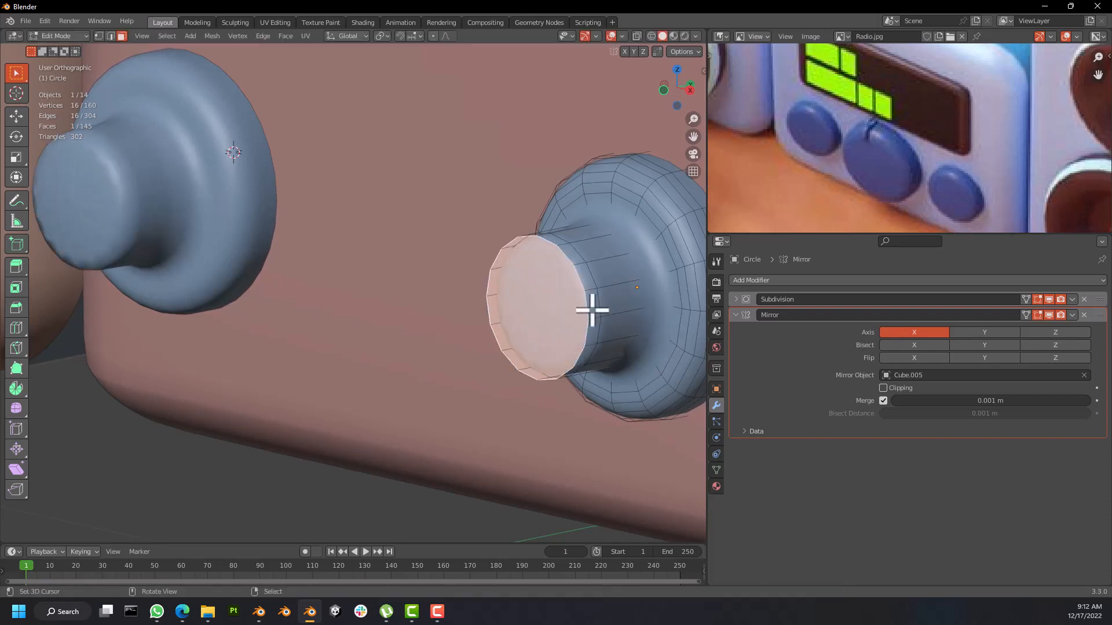
key("m")
left_click(592, 309)
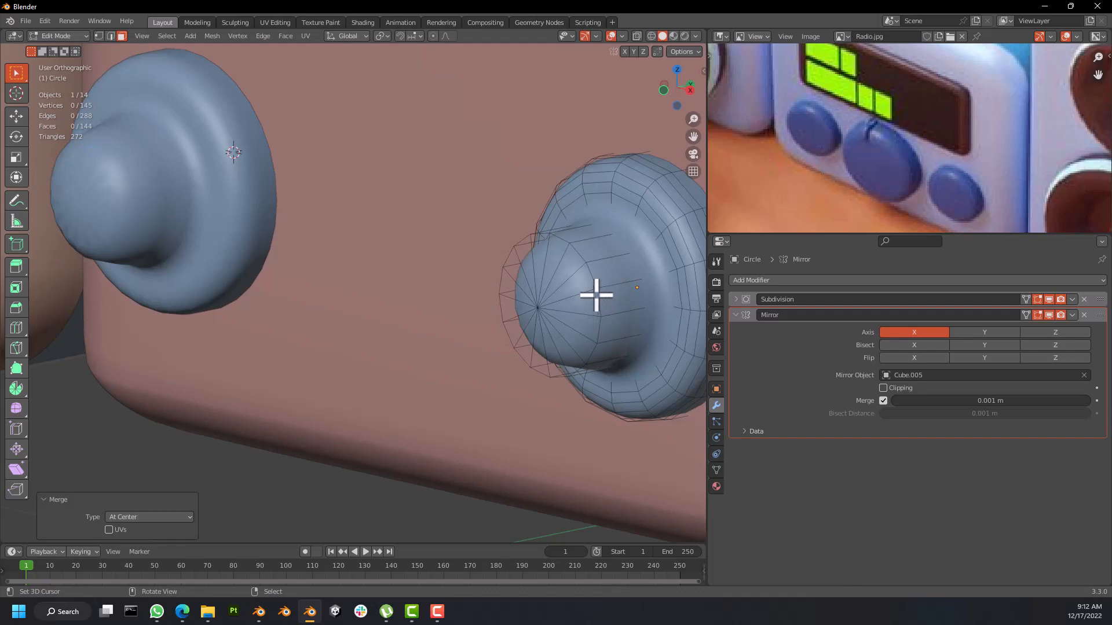
key("ctrl+z")
Step: Scale the raised centre's front face down to about 0.07 and check both rounded knobs in Object Mode
key("s")
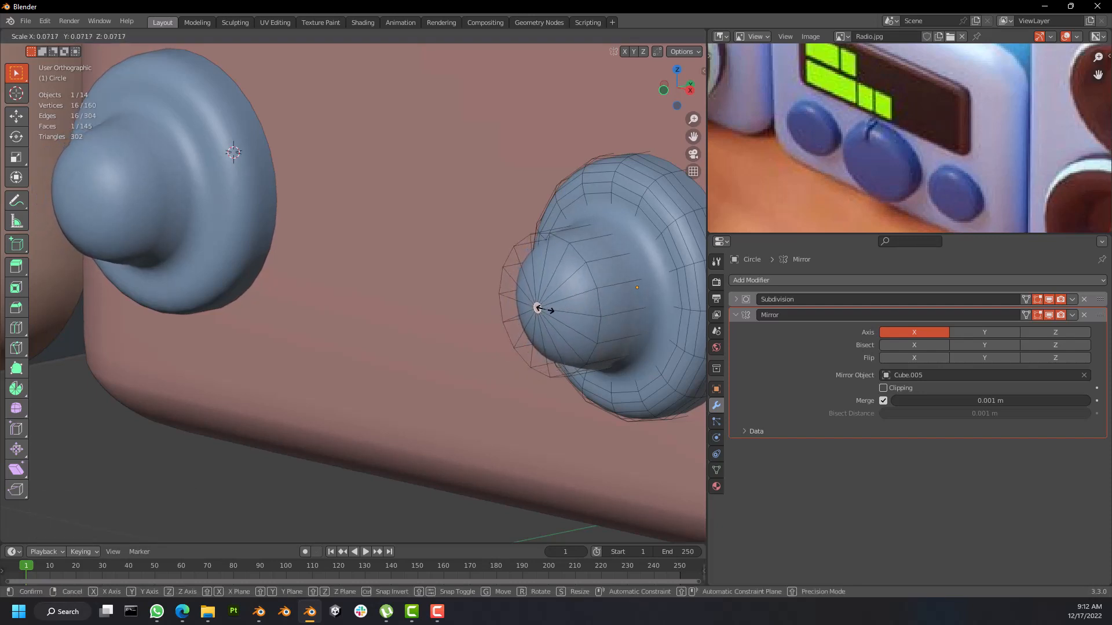
left_click(537, 307)
key("Tab")
middle_click_drag(595, 348, 661, 331)
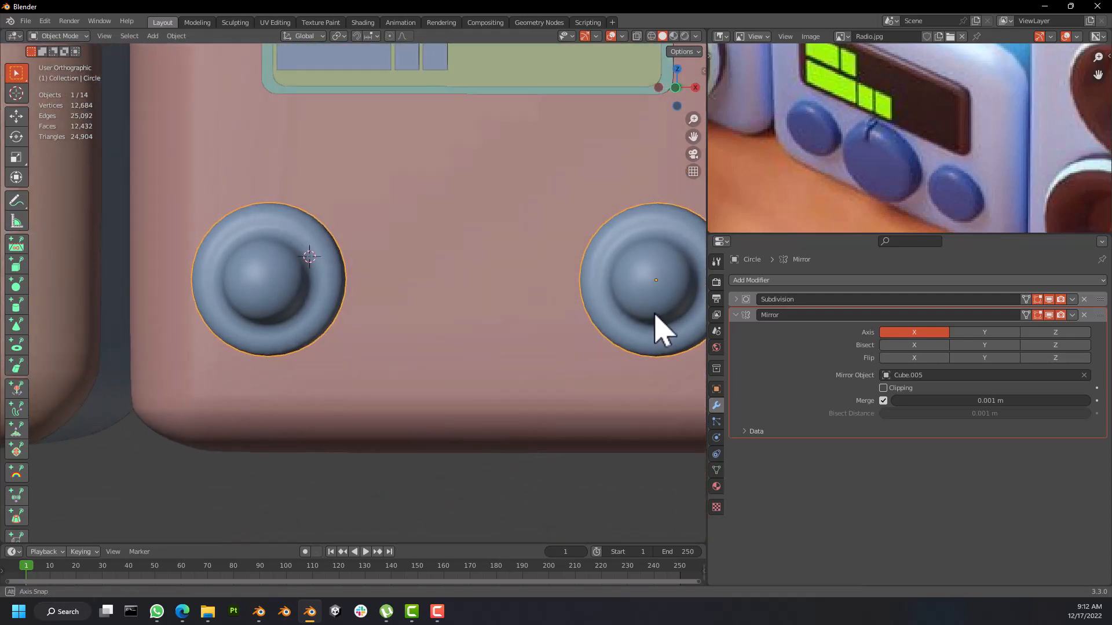
scroll(660, 330, "down", 6)
middle_click_drag(555, 298, 585, 307)
scroll(498, 283, "up", 5)
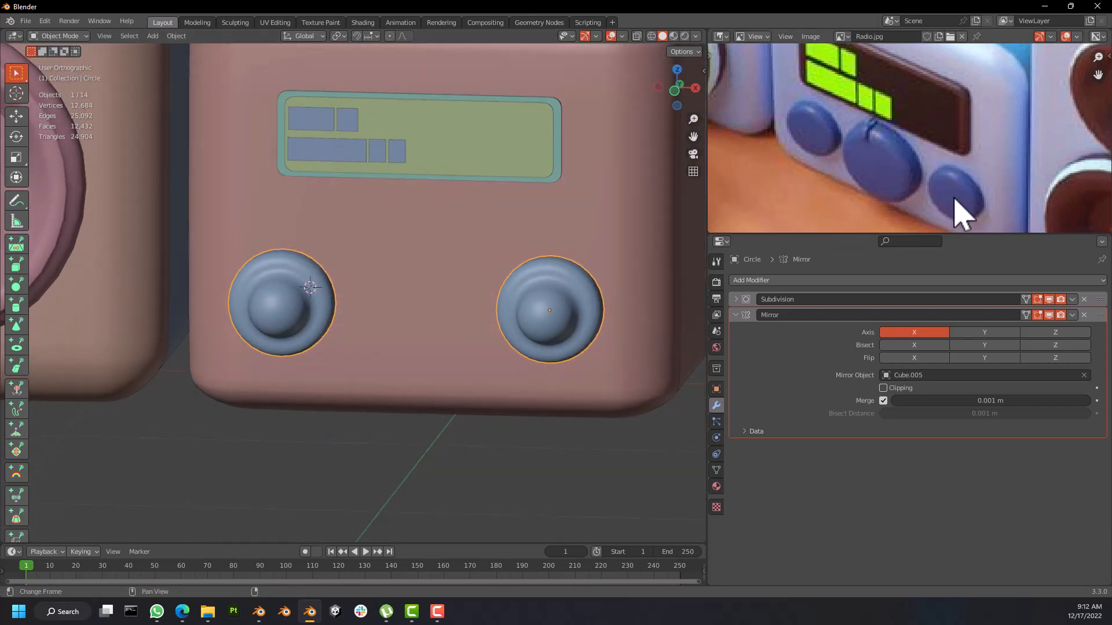
Step: Try adding two edge loops around the base of the right knob's raised centre to sharpen the crease
scroll(954, 198, "up", 4)
middle_click_drag(561, 250, 503, 252, "shift")
key("Tab")
scroll(509, 302, "up", 4)
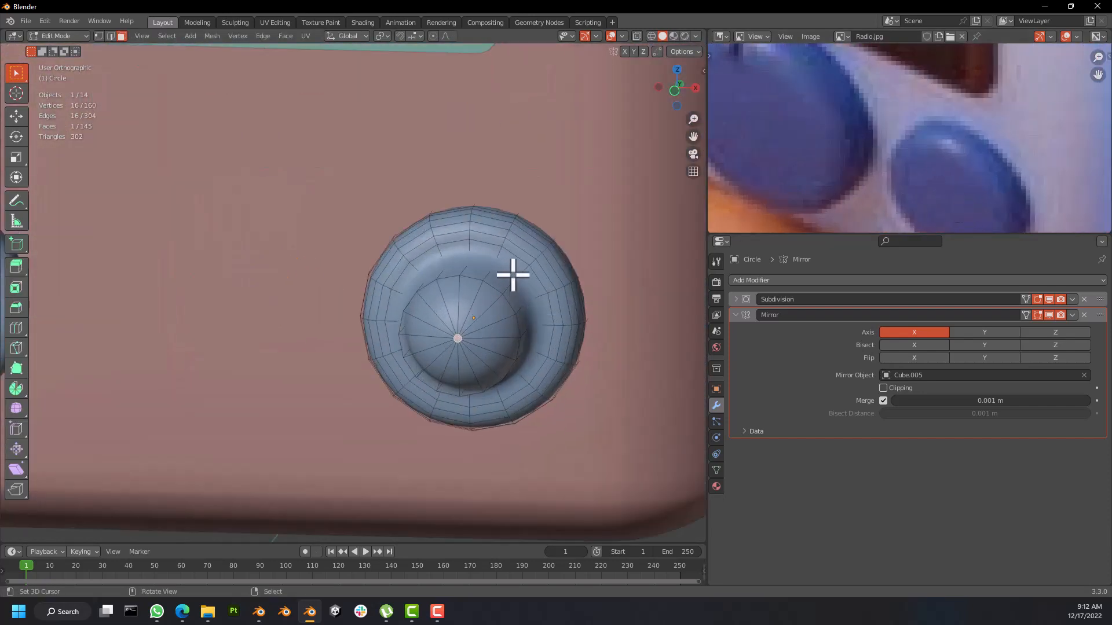
key("ctrl+r")
left_click(514, 274)
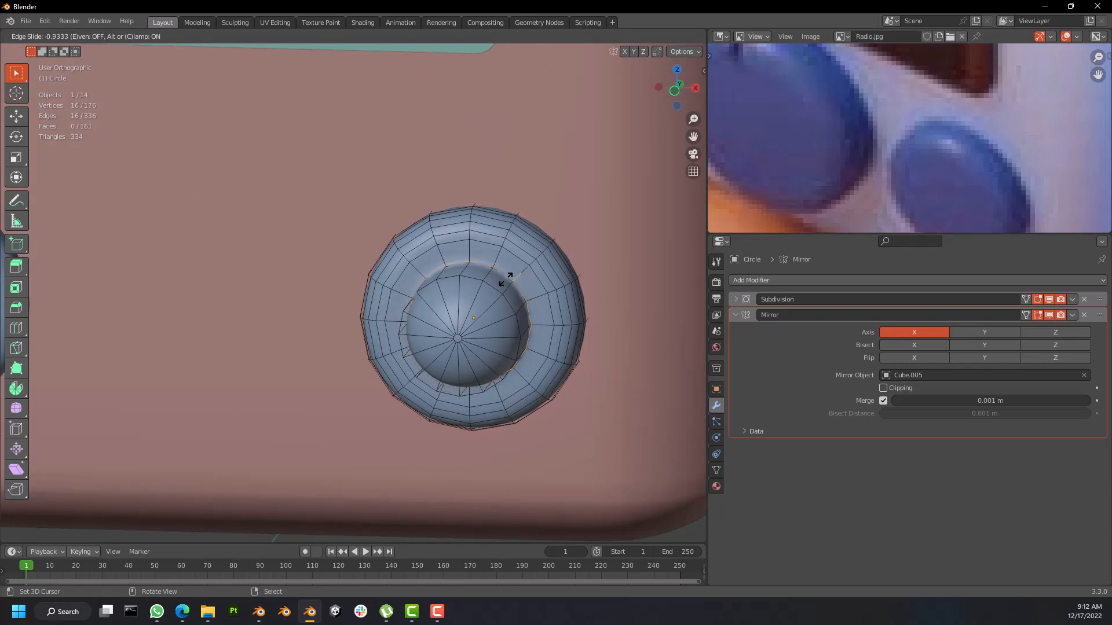
left_click(505, 281)
key("ctrl+r")
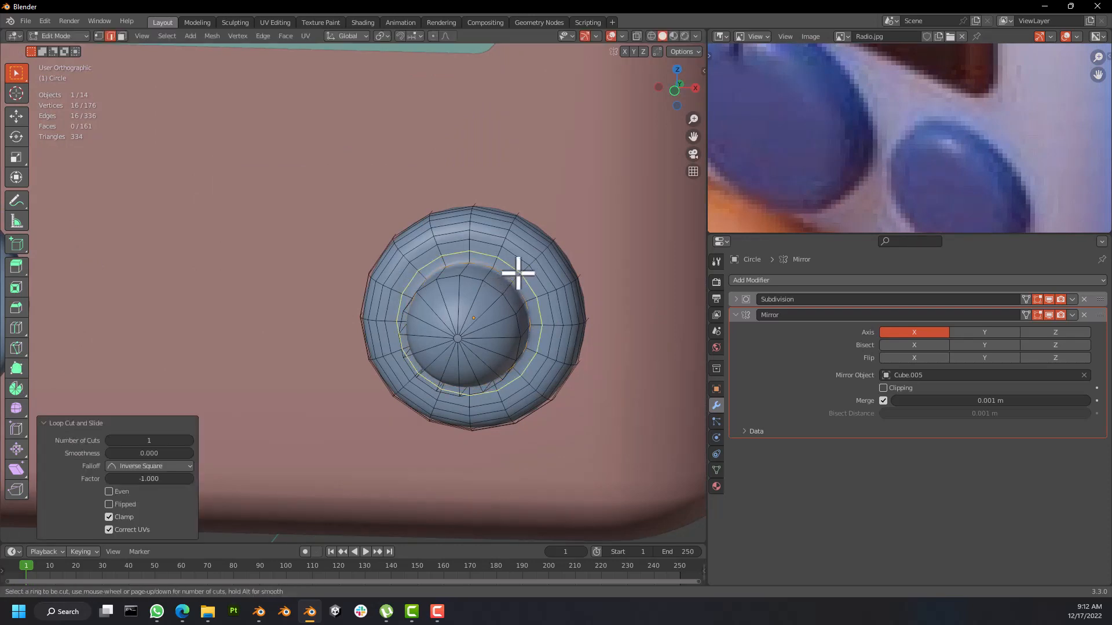
left_click(513, 273)
left_click(534, 267)
key("Tab")
scroll(542, 290, "down", 4)
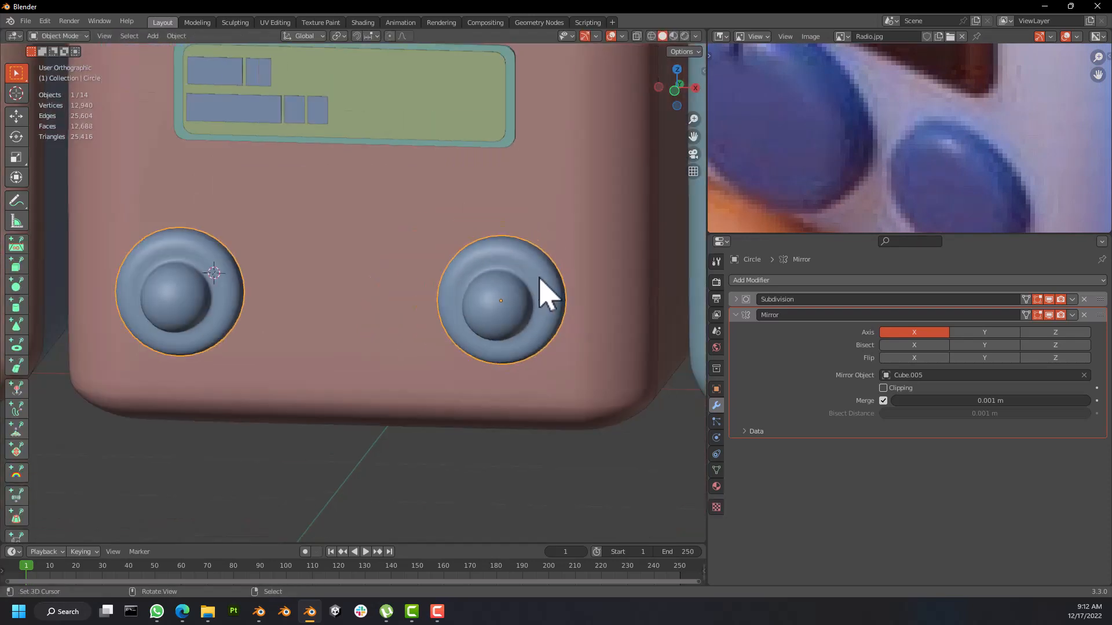
Step: Compare the stepped shape of both radio knobs with the knobs in the Radio.jpg reference, ending in front view
middle_click_drag(542, 291, 513, 292)
scroll(521, 278, "down", 3)
key("Tab")
key("Tab")
key("Tab")
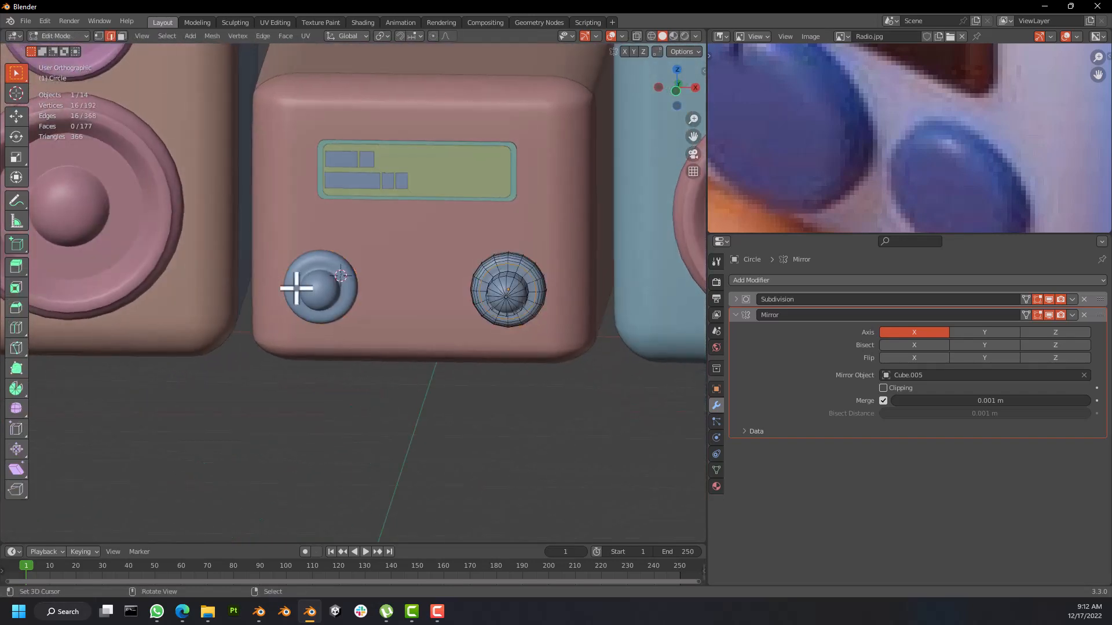
key("Tab")
scroll(322, 287, "up", 3)
scroll(489, 285, "down", 3)
scroll(843, 148, "down", 3)
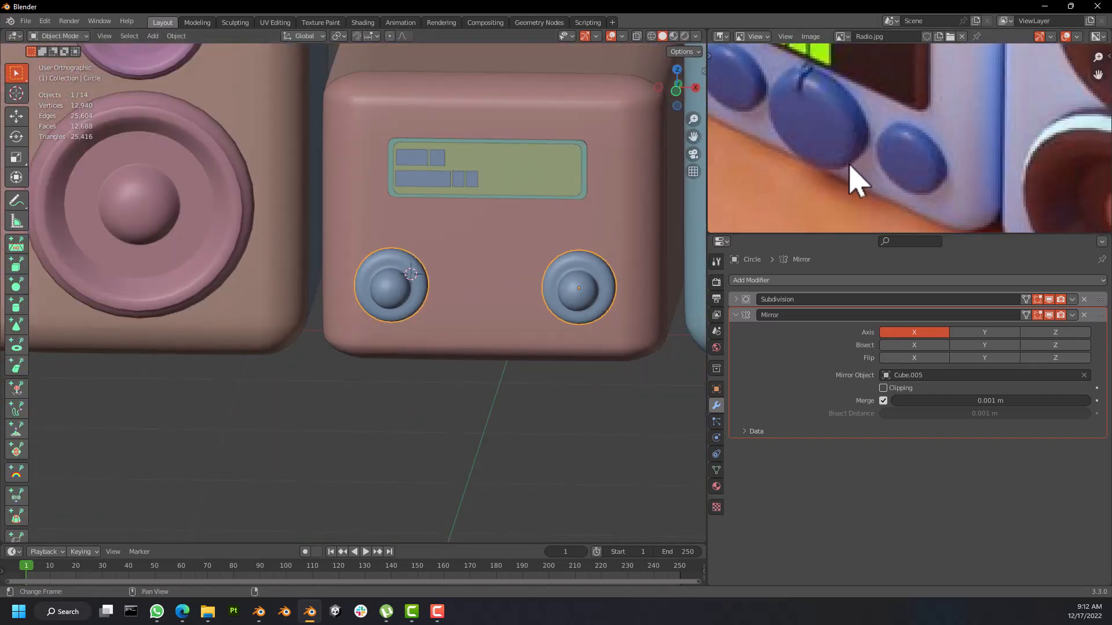
key("KP_1")
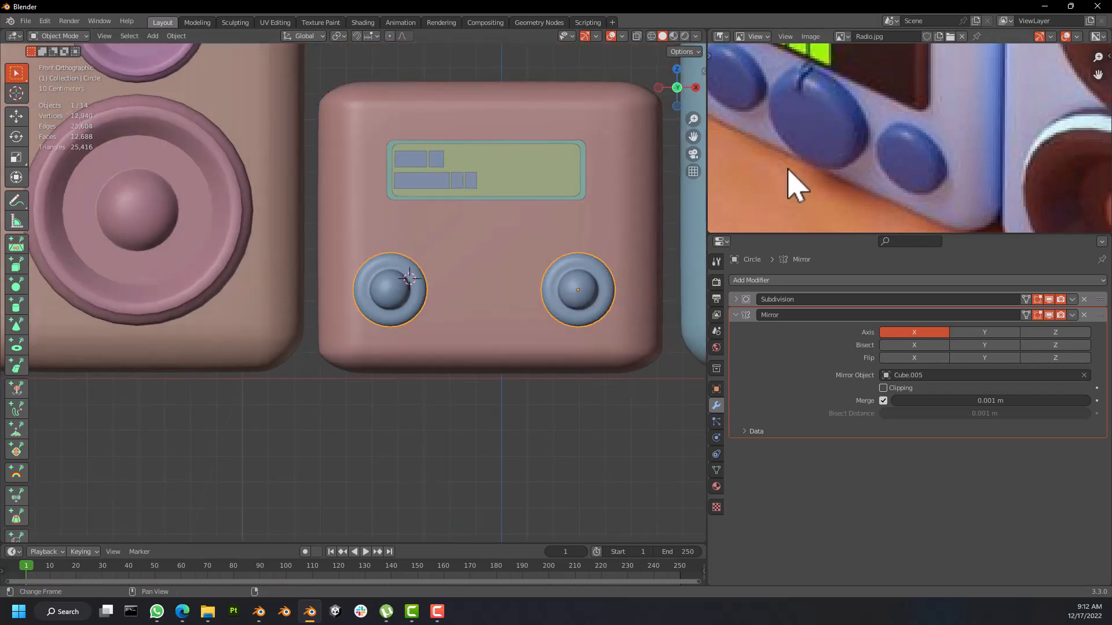
Step: Undo the added edge loops and the raised centre so the radio knobs have plain flat fronts, and check them in Object Mode
key("Tab")
key("Tab")
key("Tab")
key("ctrl+z")
key("ctrl+z")
key("ctrl+z")
key("ctrl+z")
key("ctrl+z")
key("ctrl+z")
key("ctrl+z")
key("ctrl+z")
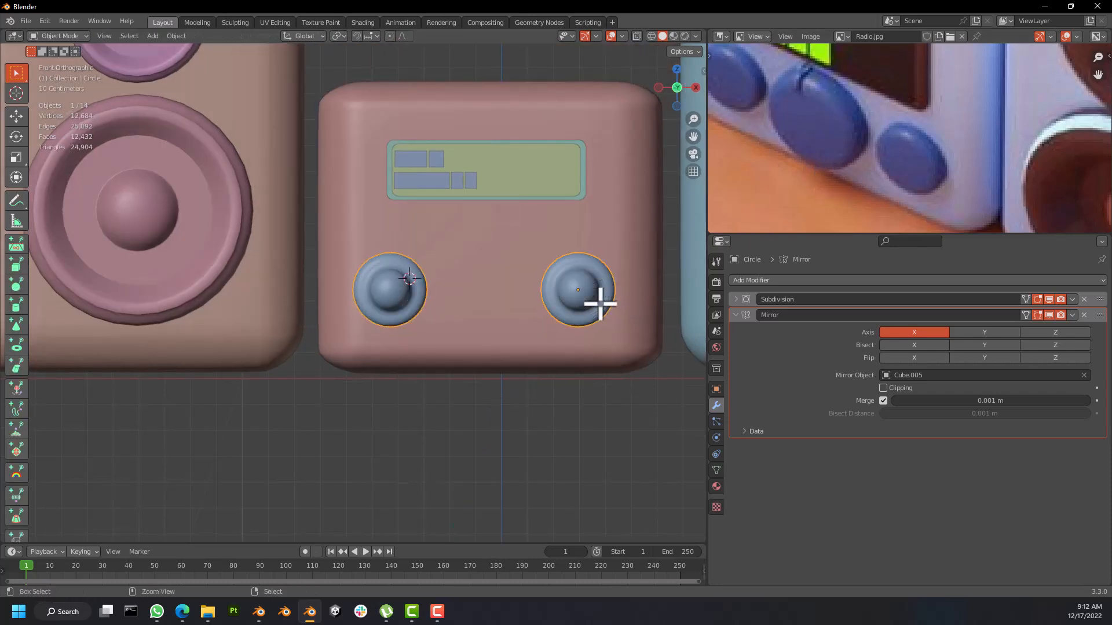
key("ctrl+z")
key("ctrl+z")
key("ctrl+z")
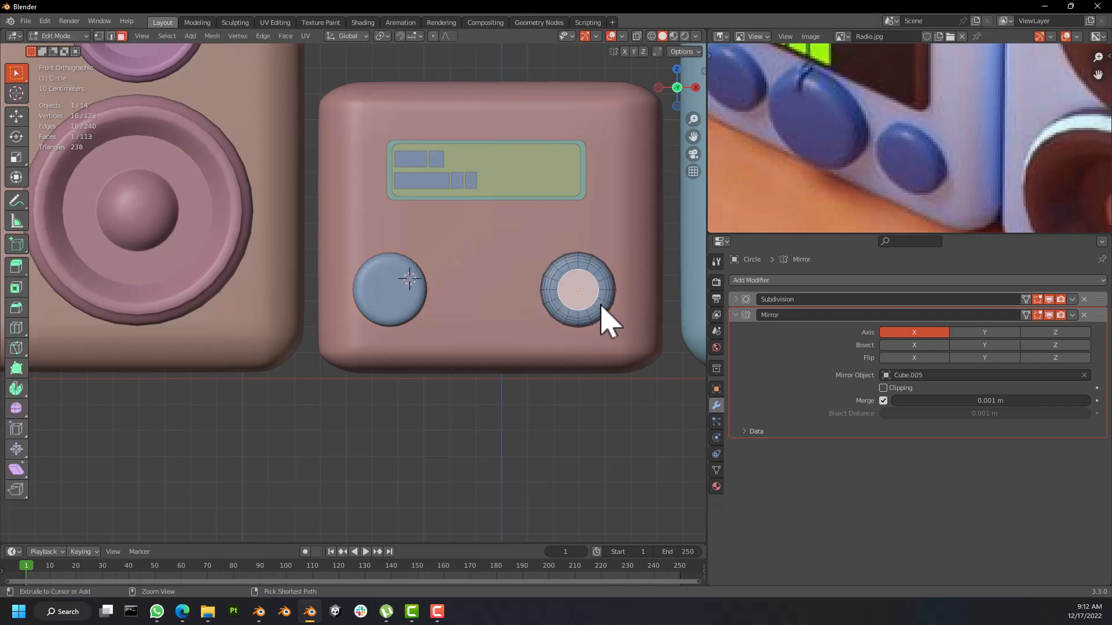
key("Tab")
scroll(601, 305, "up", 2)
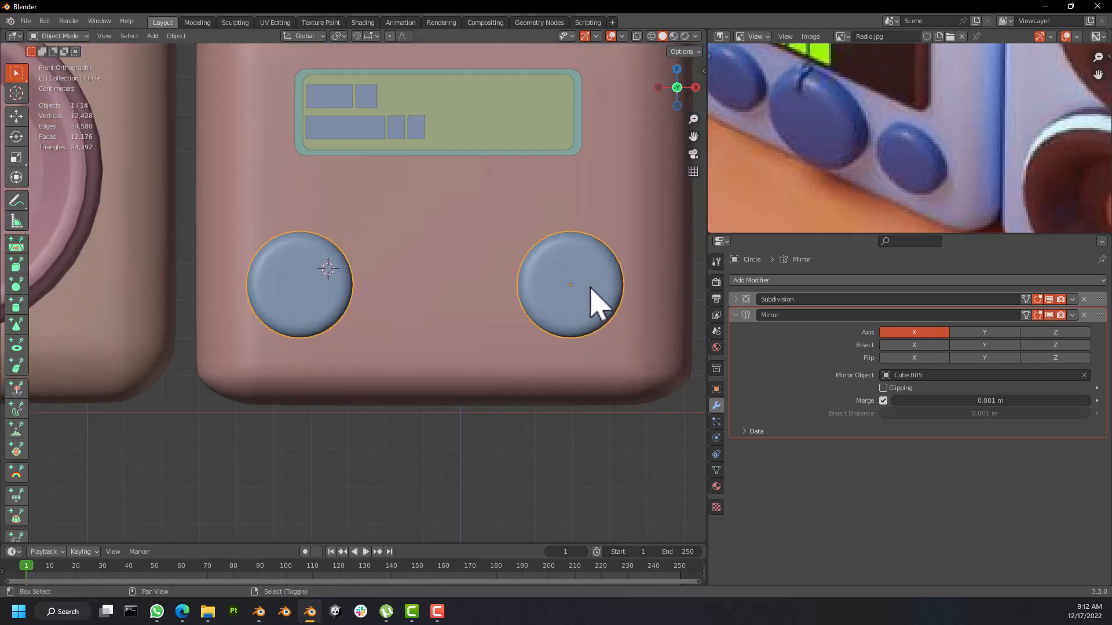
Step: Duplicate the knob along X, remove the copy's Mirror modifier, and centre the copy between the two outer knobs
key("shift+d")
key("x")
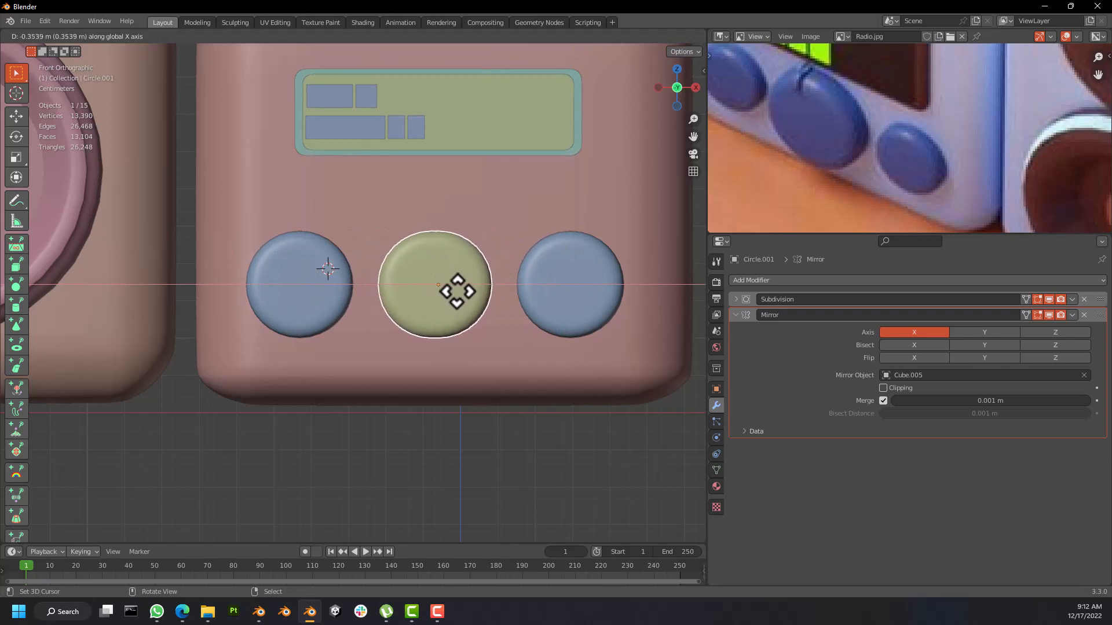
left_click(458, 290)
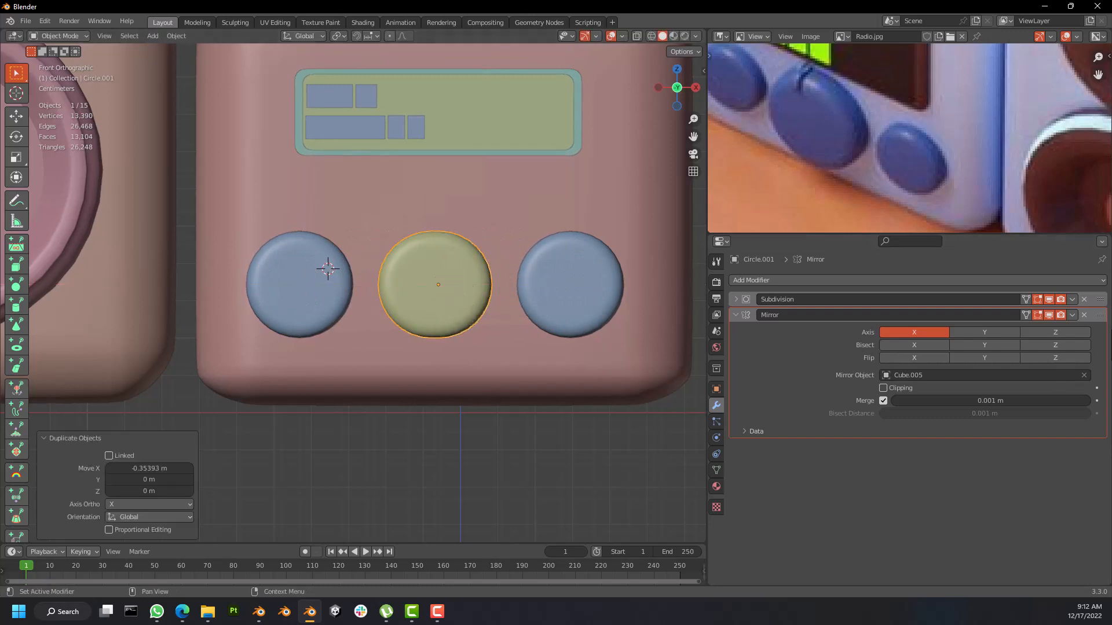
left_click(1083, 315)
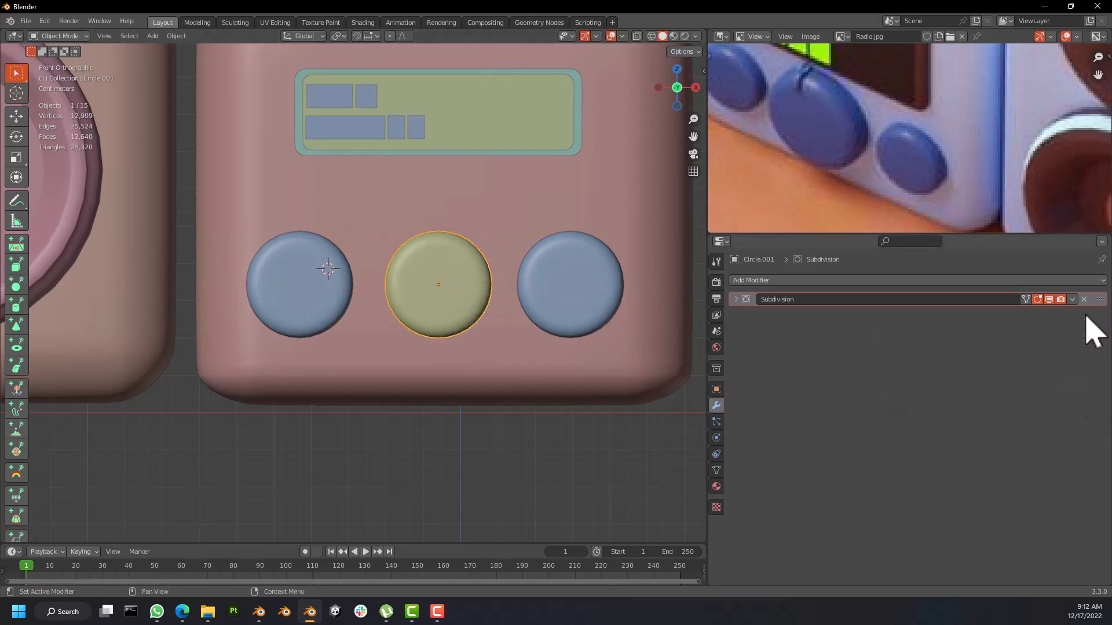
key("g")
key("x")
left_click(459, 297)
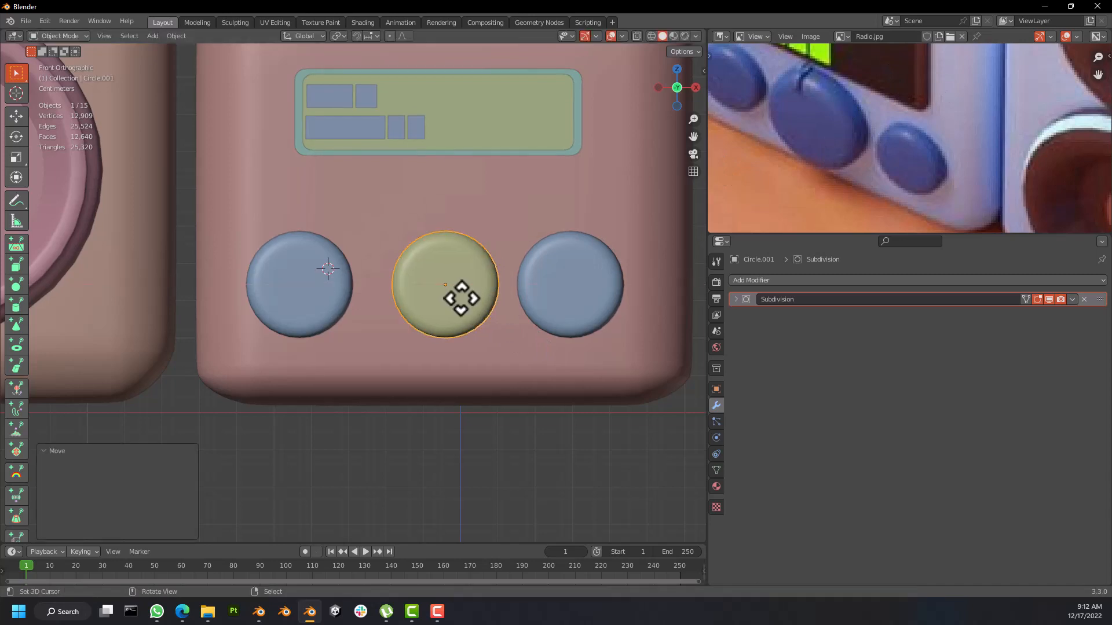
Step: Bevel the radial edge line crossing the upper rim of the middle knob with 1 segment and a width of about 0.086 m
left_click(584, 303)
middle_click_drag(585, 287, 544, 296)
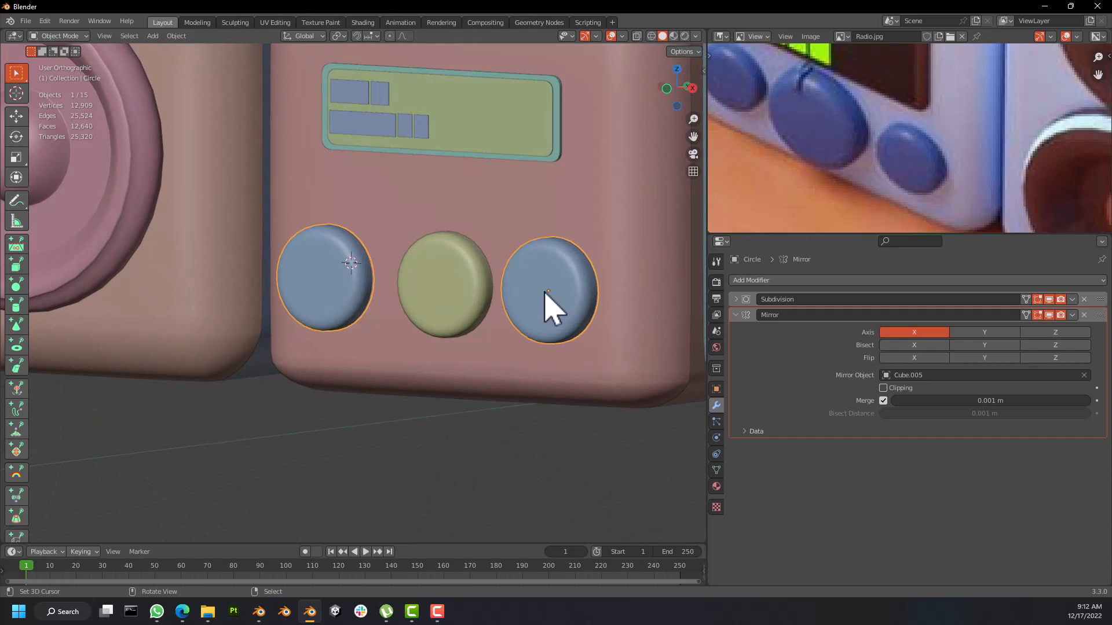
scroll(562, 287, "down", 4)
scroll(521, 298, "up", 5)
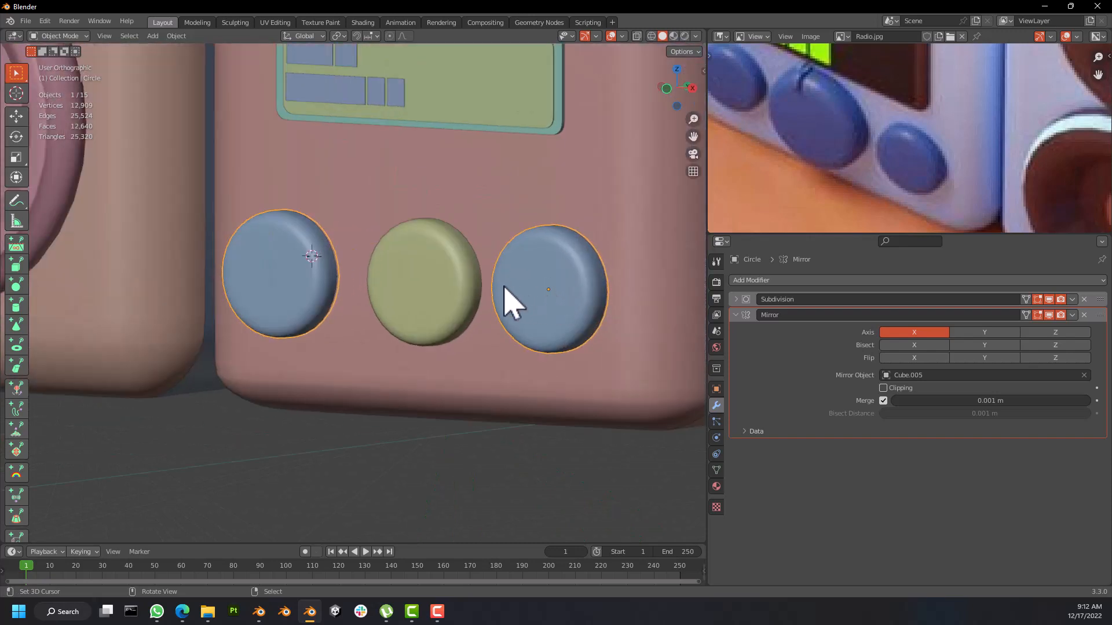
scroll(809, 93, "up", 5)
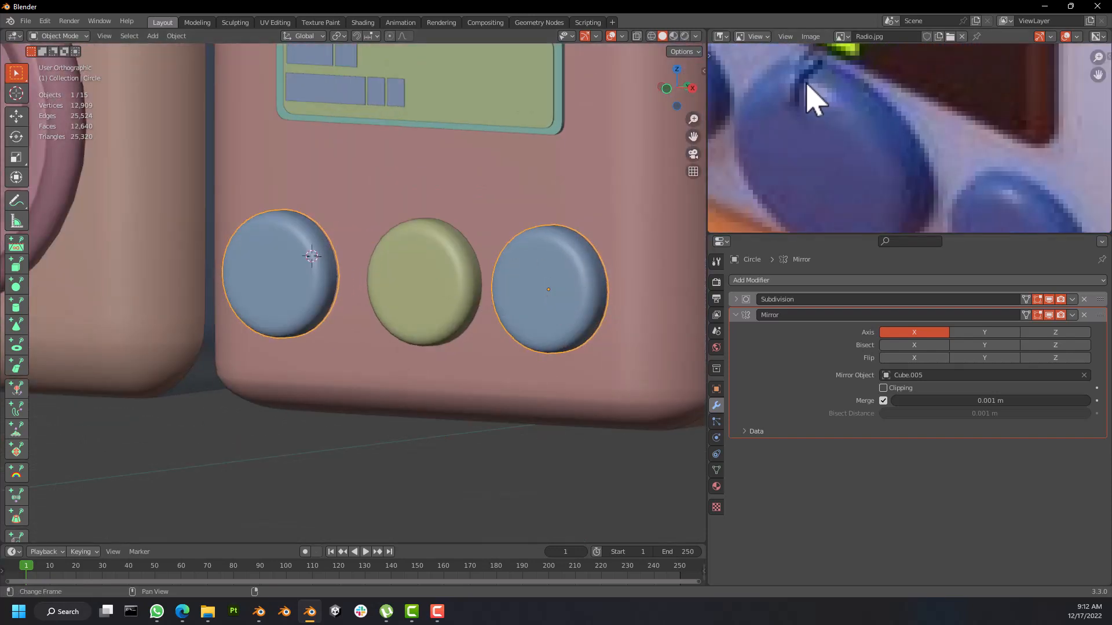
scroll(809, 93, "down", 5)
left_click(397, 240)
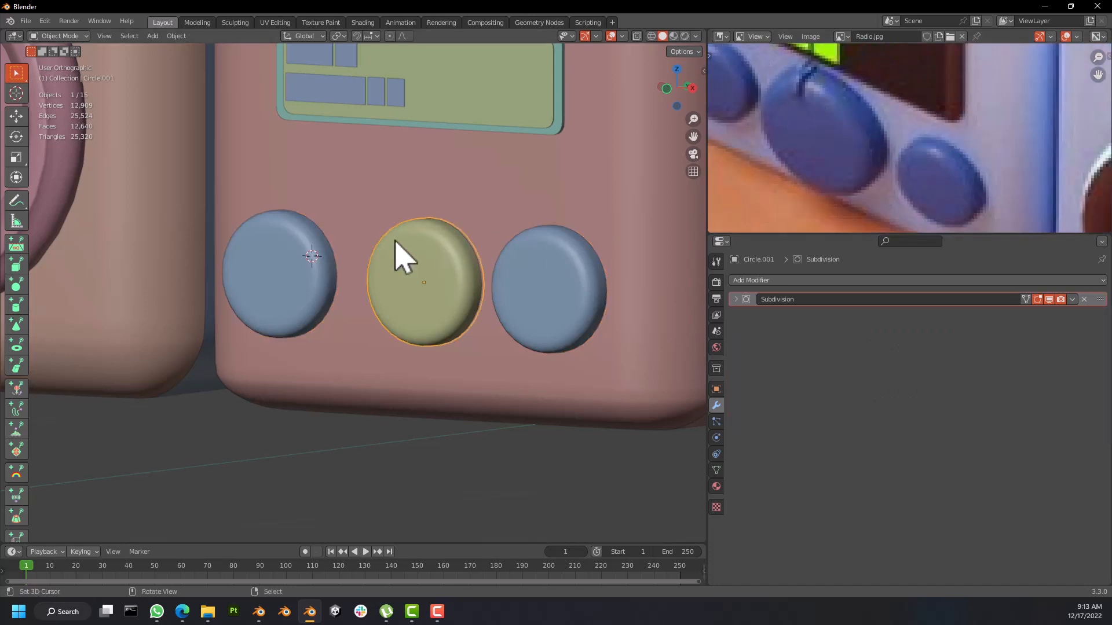
key("Tab")
scroll(400, 238, "up", 3)
middle_click_drag(431, 237, 432, 209)
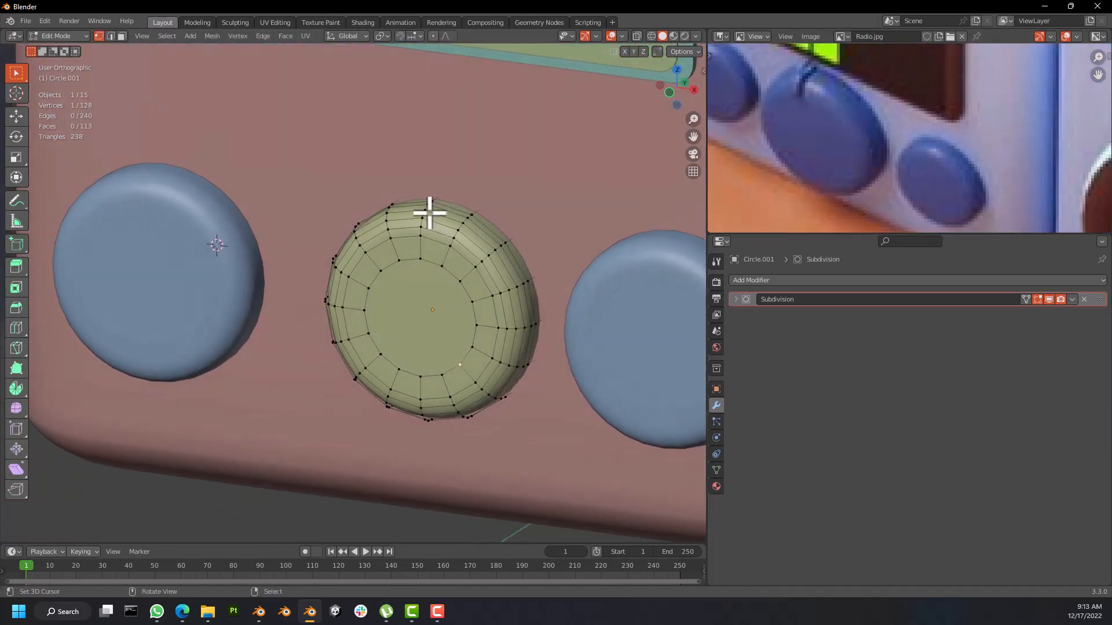
scroll(429, 212, "up", 3)
left_click(423, 219, "alt")
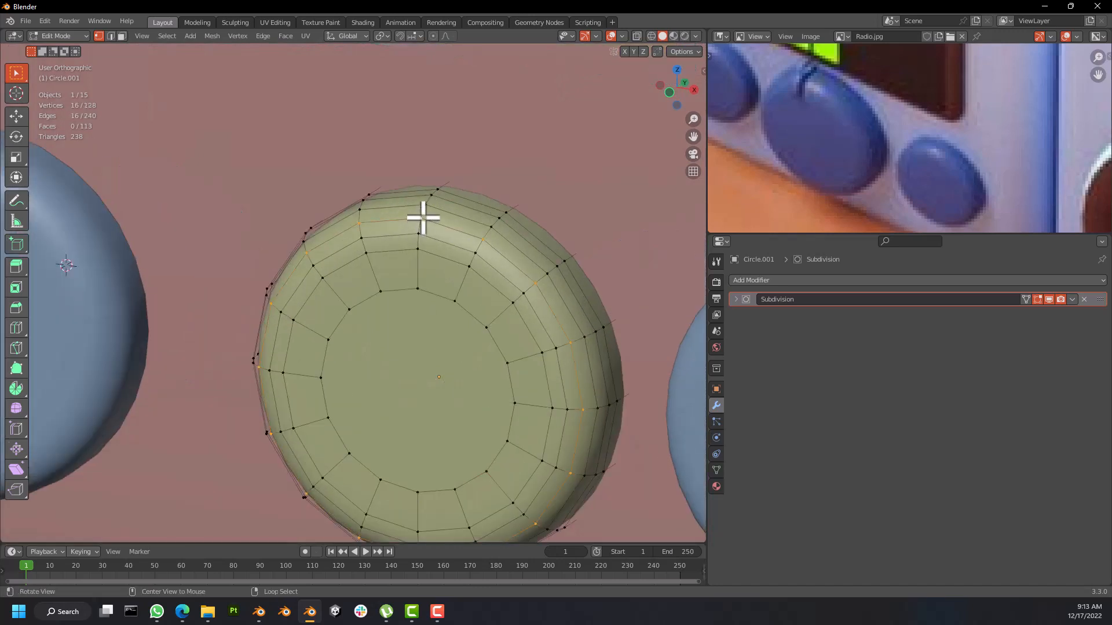
left_click(420, 226, "alt")
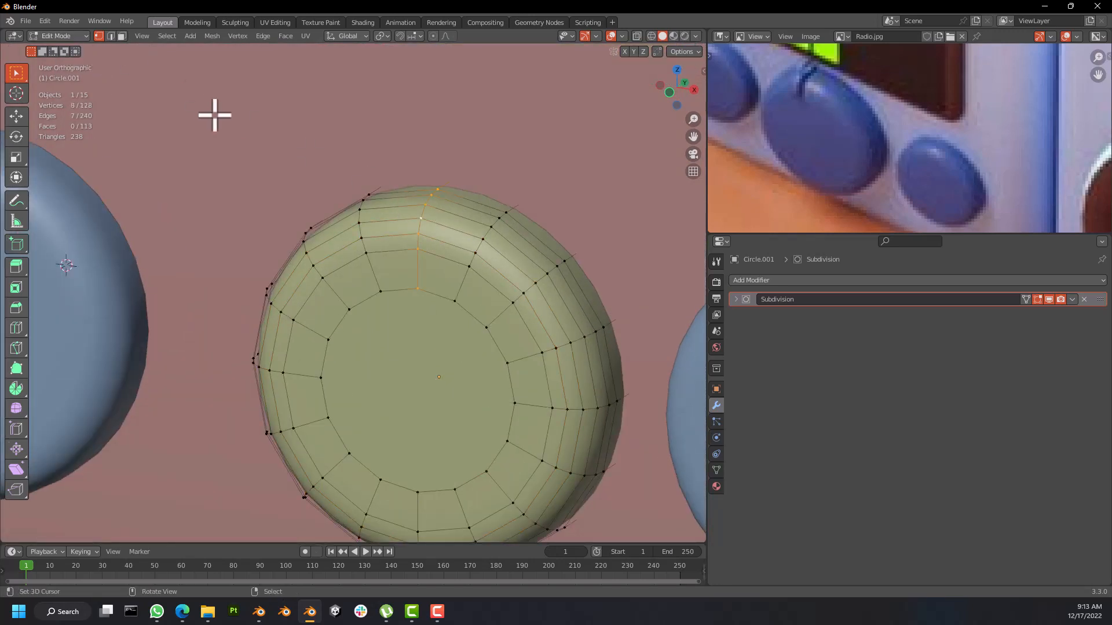
scroll(426, 210, "up", 3)
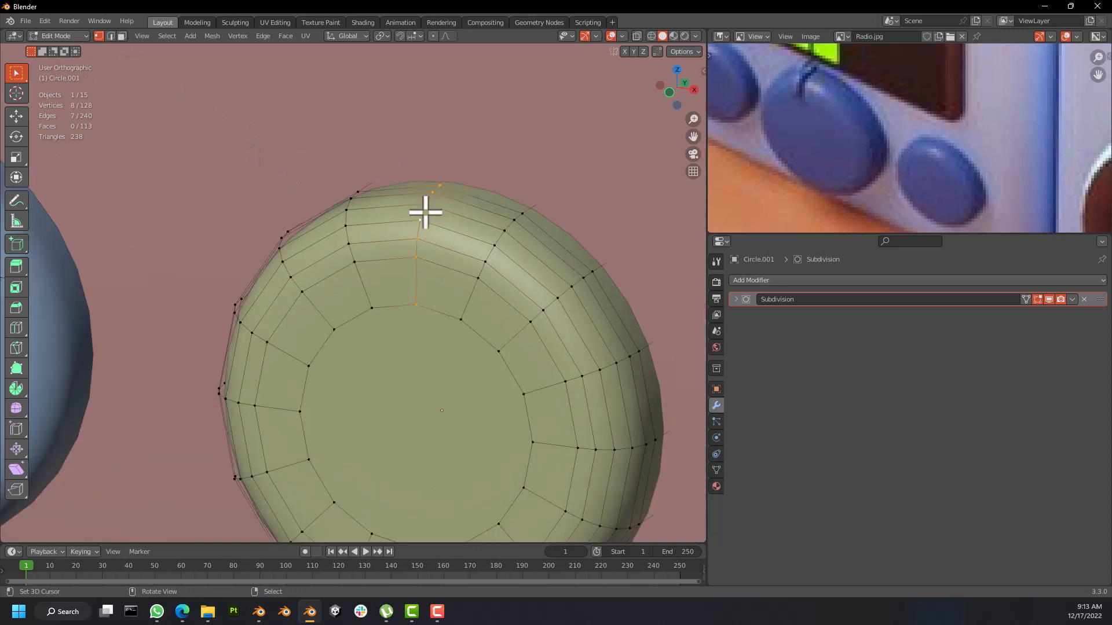
scroll(440, 216, "down", 3)
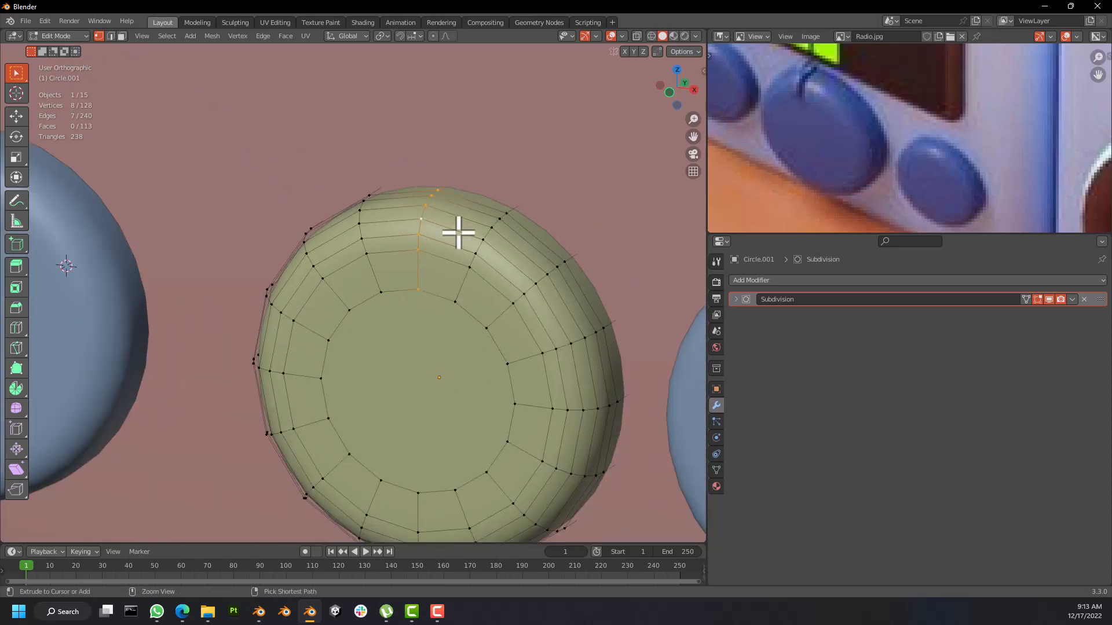
key("ctrl+b")
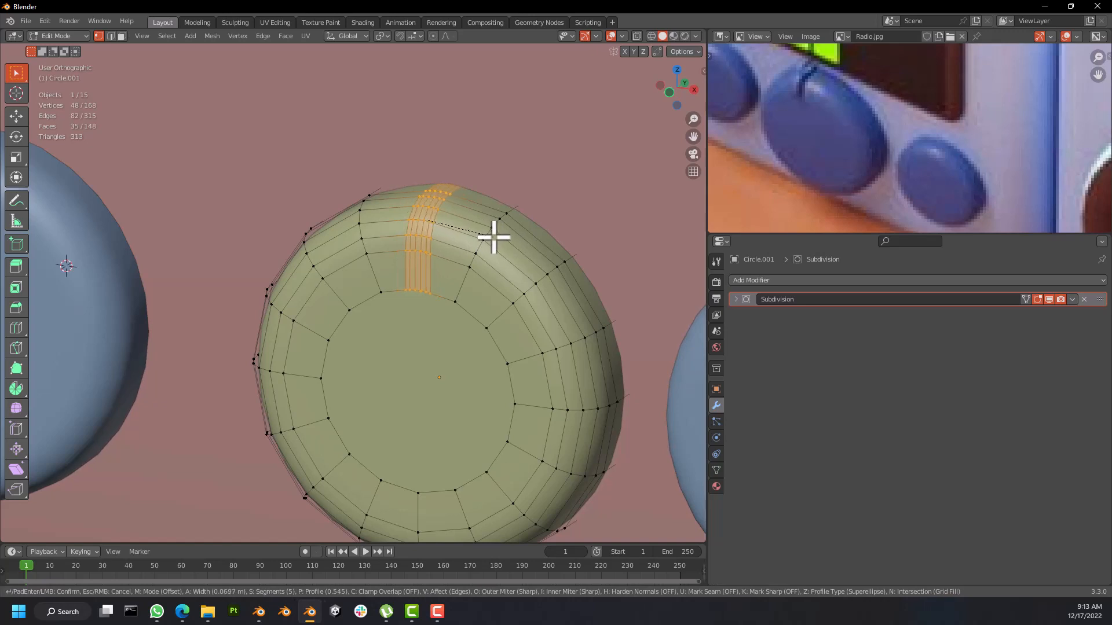
left_click(493, 240)
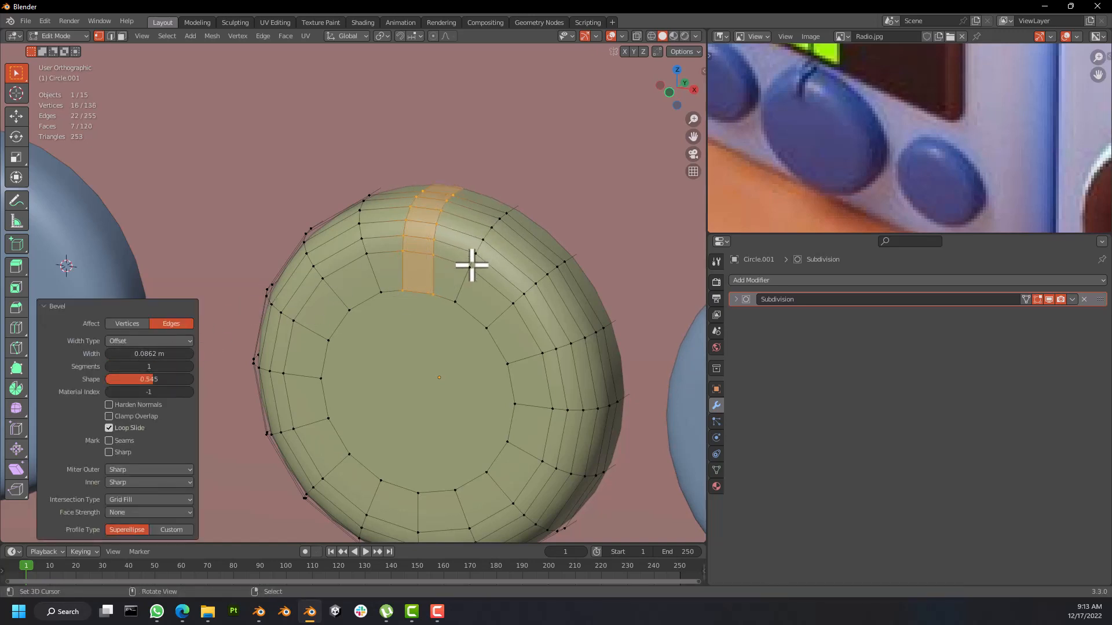
Step: Extrude the bevelled strip about 0.026 m outward to form a raised pointer ridge on the middle knob
key("e")
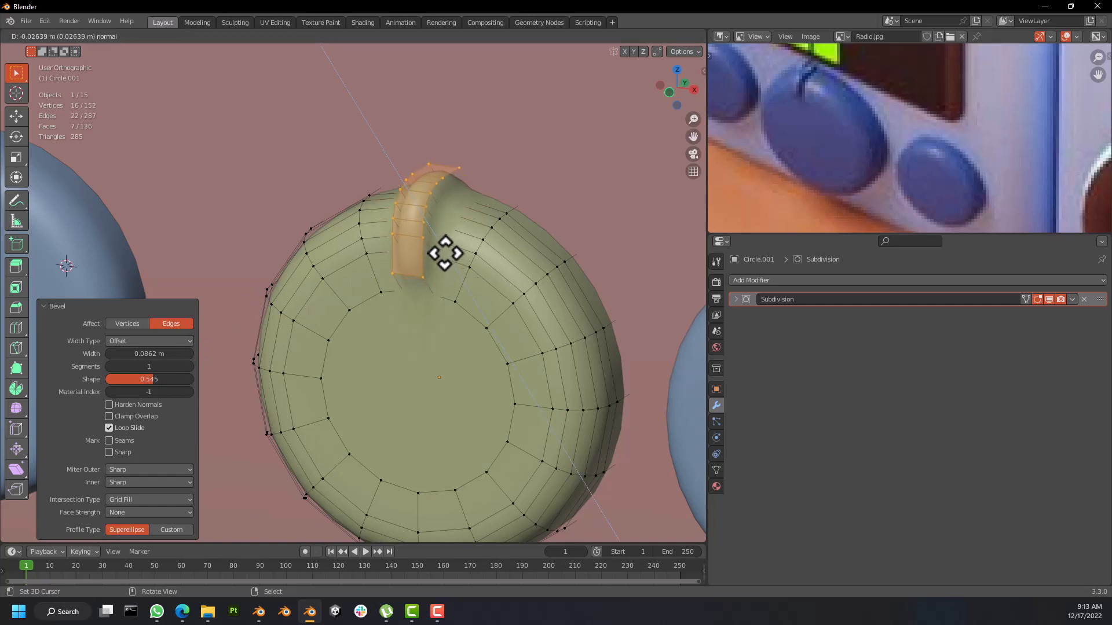
left_click(444, 253)
middle_click_drag(442, 253, 444, 226)
scroll(444, 226, "up", 4)
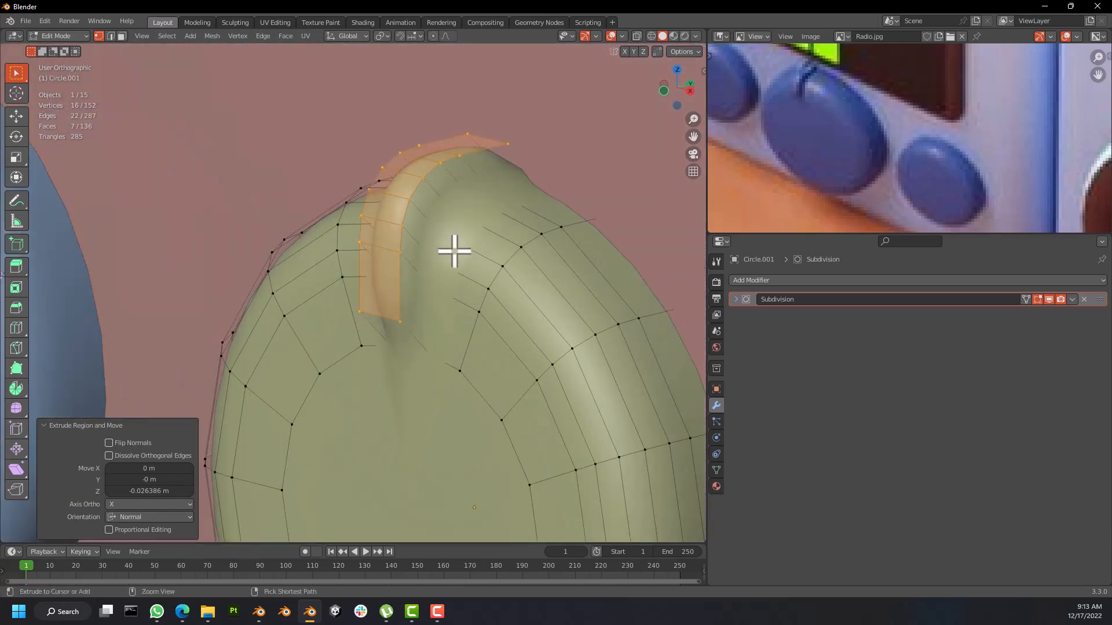
Step: Add an edge loop tight against each side of the pointer ridge and check the smoothed knob in Object Mode
key("ctrl+r")
left_click(454, 251)
left_click(406, 227)
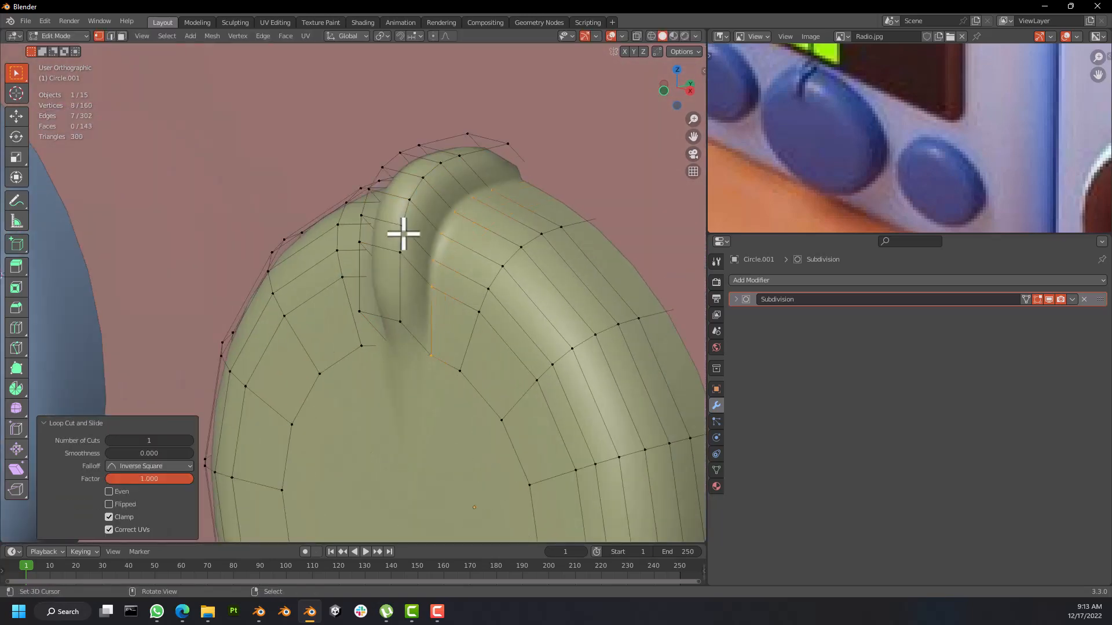
middle_click_drag(402, 235, 396, 279)
key("ctrl+r")
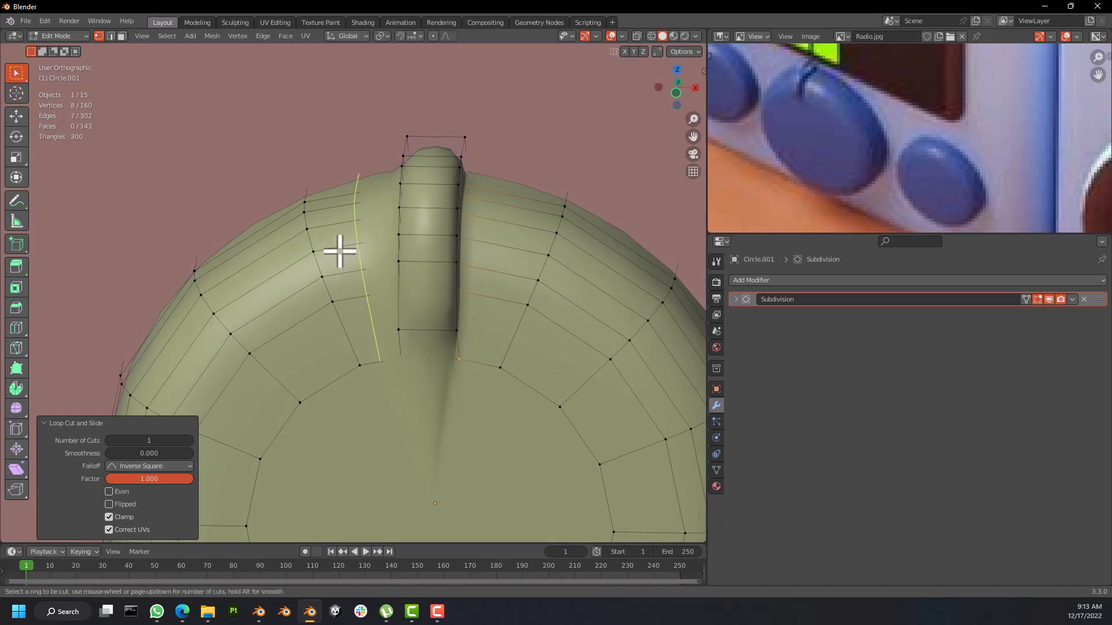
left_click(350, 251)
left_click(433, 269)
scroll(443, 279, "down", 1)
middle_click_drag(442, 279, 467, 315)
key("Tab")
Step: Compare the whole stereo set with the Radio.jpg reference, examining the speakers, the radio and the remaining props
scroll(482, 270, "down", 7)
scroll(521, 277, "down", 5)
scroll(782, 200, "down", 4)
scroll(809, 192, "down", 3)
middle_click_drag(809, 196, 836, 147)
scroll(847, 158, "up", 2)
middle_click_drag(655, 270, 503, 273)
scroll(537, 246, "down", 3)
scroll(837, 167, "up", 3)
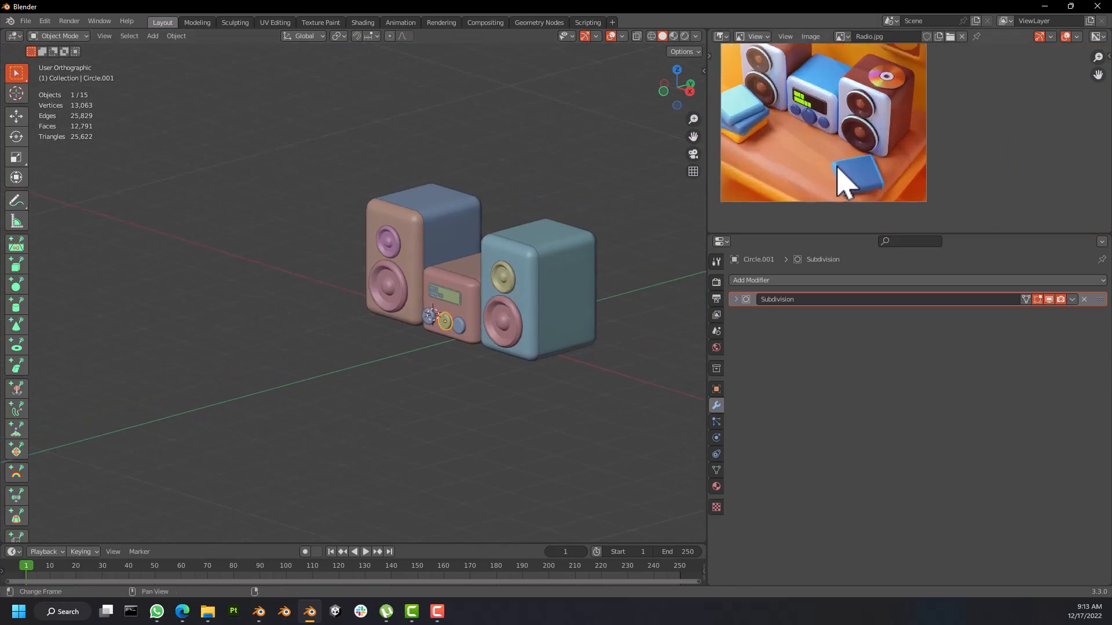
scroll(838, 166, "down", 3)
middle_click_drag(842, 146, 841, 233)
scroll(833, 212, "up", 2)
scroll(923, 147, "down", 3)
mouse_move(909, 153)
middle_mouse_down()
mouse_move(910, 128)
mouse_move(899, 172)
middle_mouse_up()
scroll(911, 139, "up", 3)
scroll(912, 154, "down", 2)
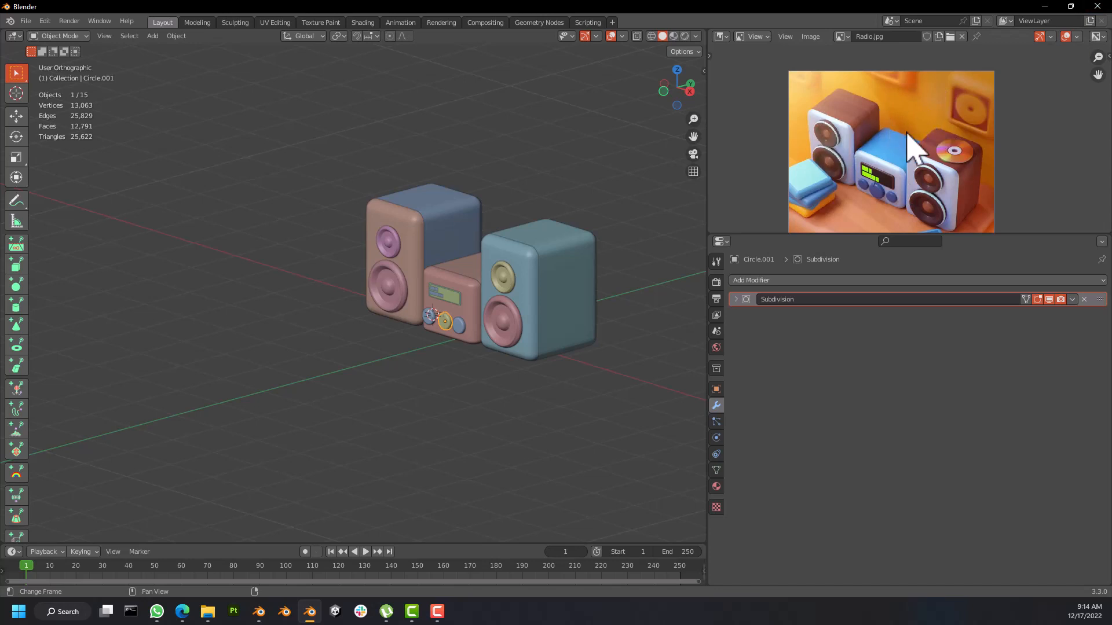
scroll(892, 139, "up", 4)
scroll(895, 153, "down", 3)
scroll(901, 156, "up", 2)
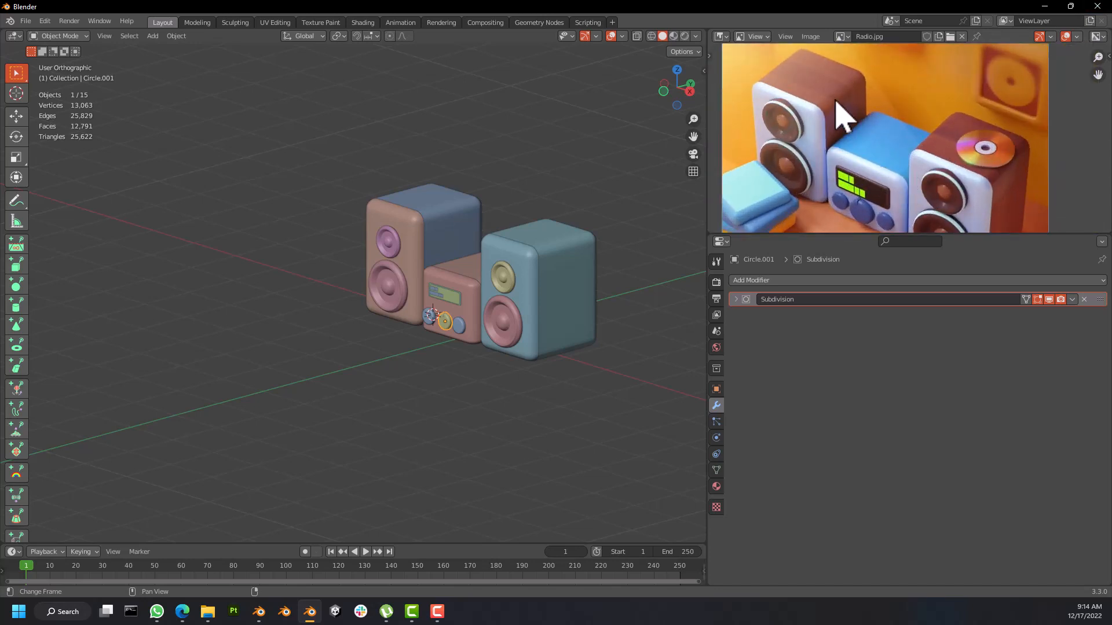
scroll(839, 119, "up", 1)
scroll(934, 139, "down", 2)
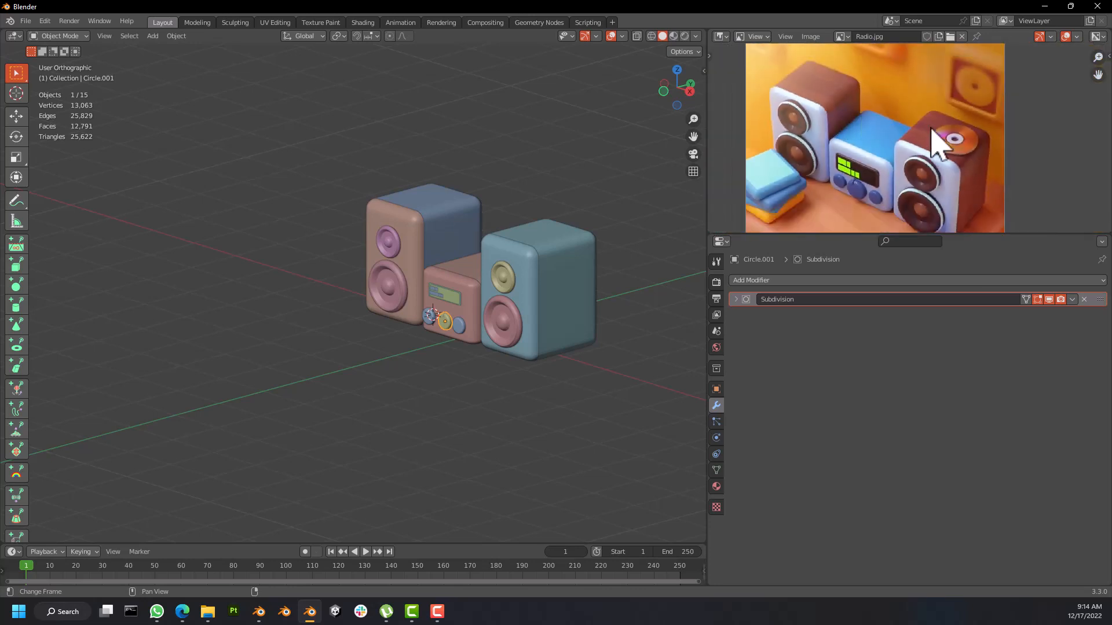
middle_click_drag(579, 246, 617, 252)
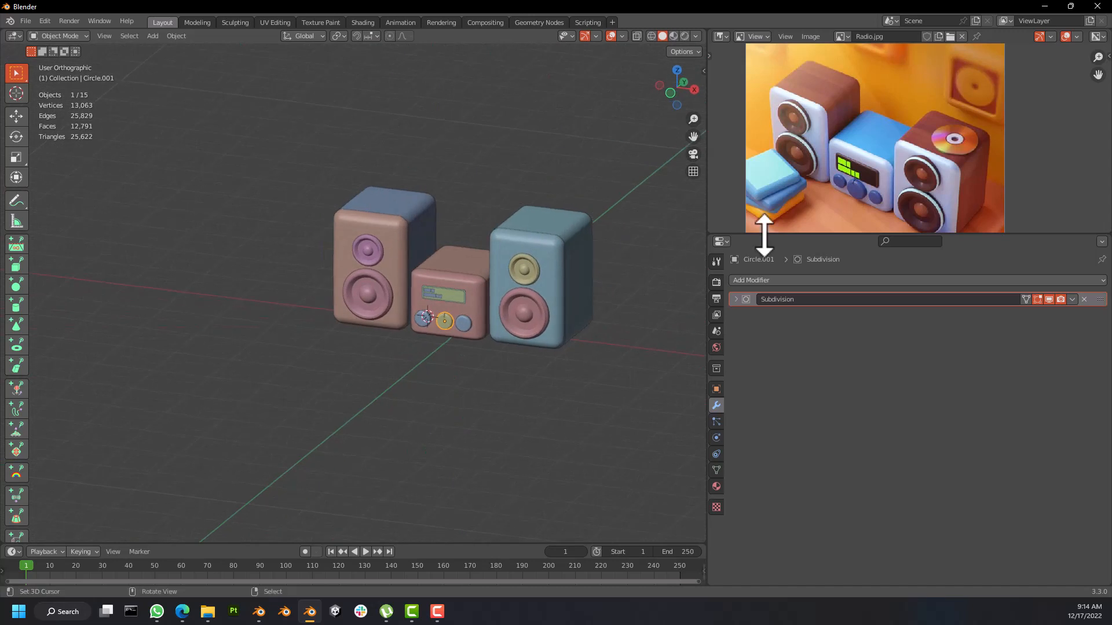
scroll(881, 219, "up", 1)
scroll(802, 206, "down", 2)
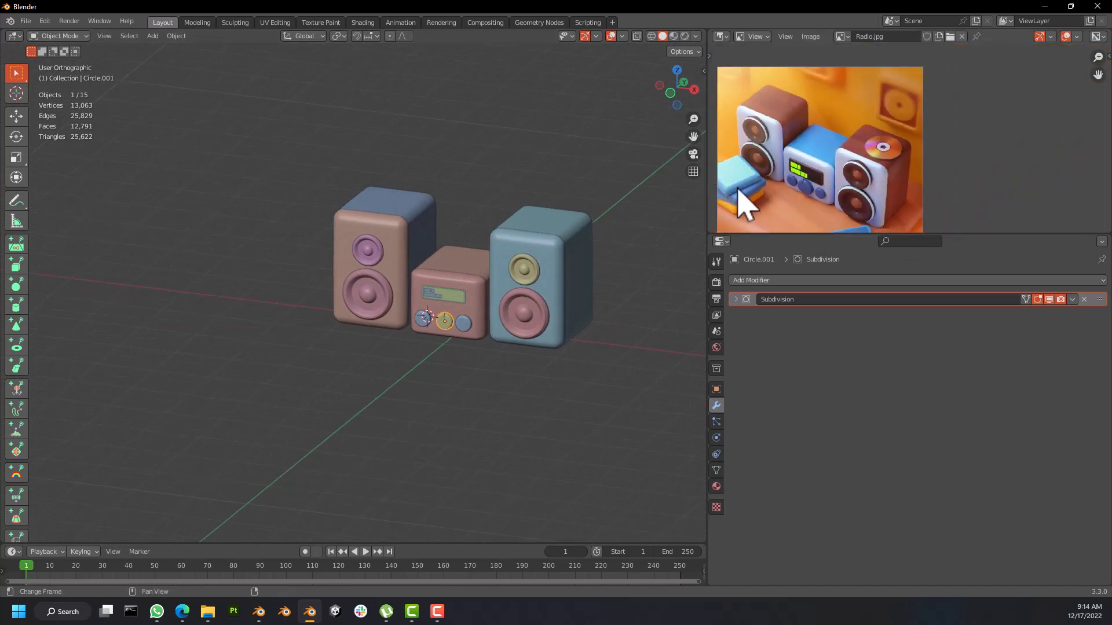
Step: Examine the stacked books, the radio front and the disc on the speaker in the Radio.jpg reference
scroll(738, 191, "up", 3)
scroll(765, 174, "down", 1)
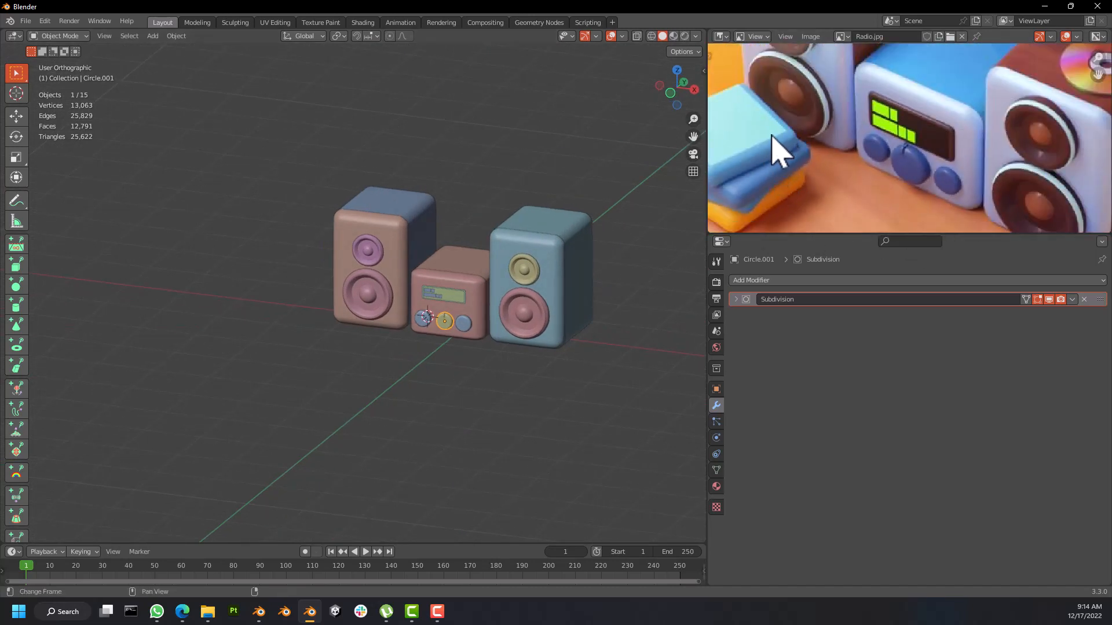
scroll(770, 152, "down", 3)
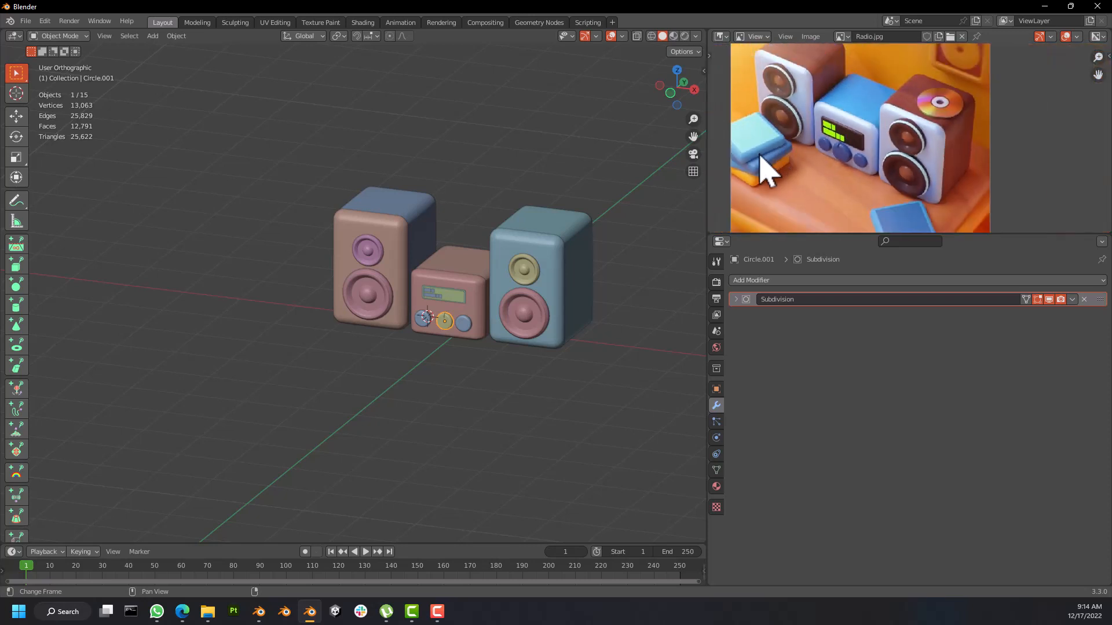
scroll(759, 168, "up", 2)
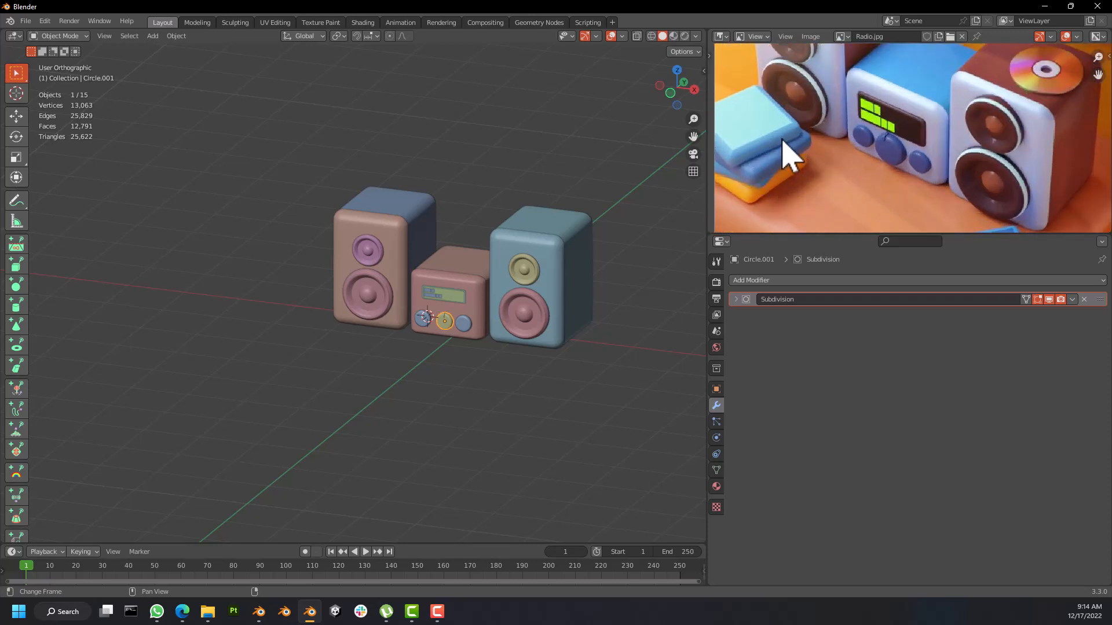
scroll(775, 155, "up", 1)
scroll(782, 133, "down", 2)
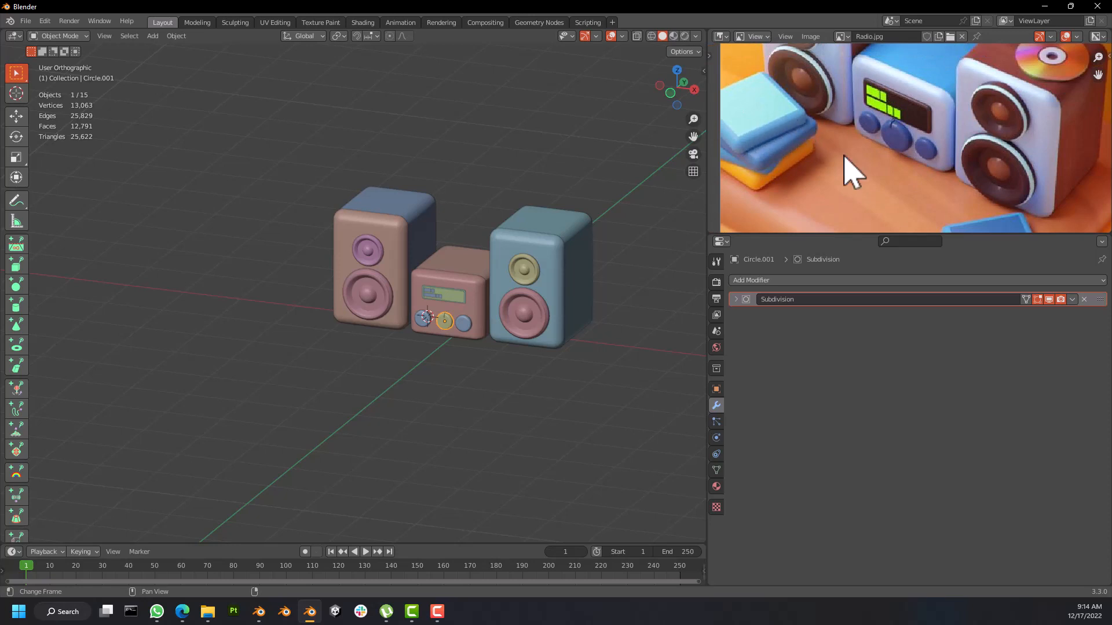
scroll(925, 177, "down", 3)
scroll(994, 161, "up", 3)
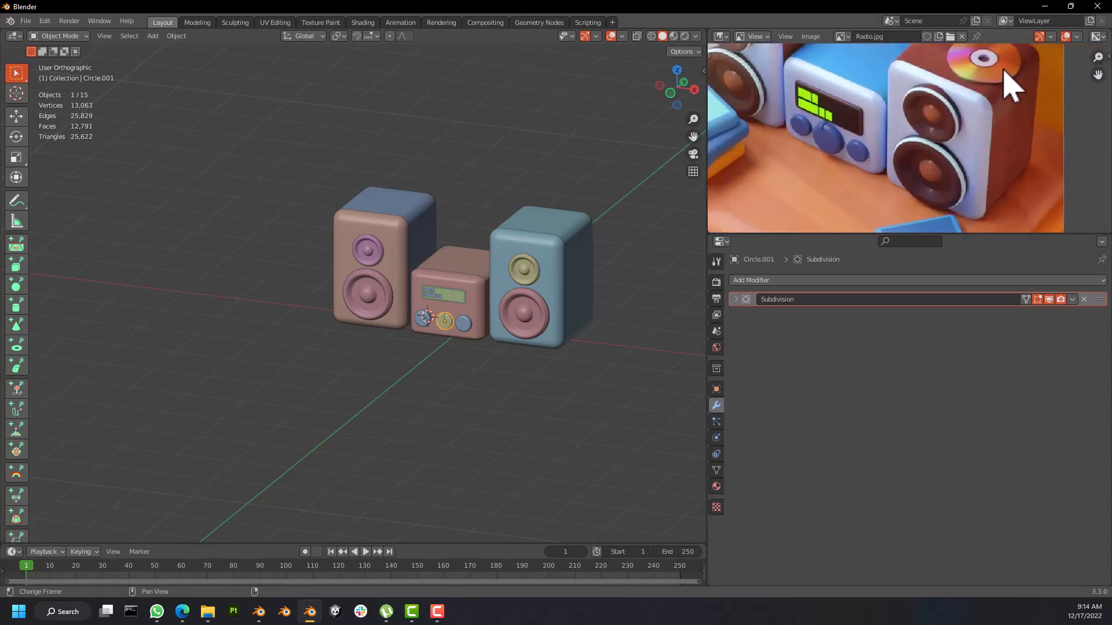
scroll(1009, 82, "down", 2)
scroll(1006, 81, "up", 5)
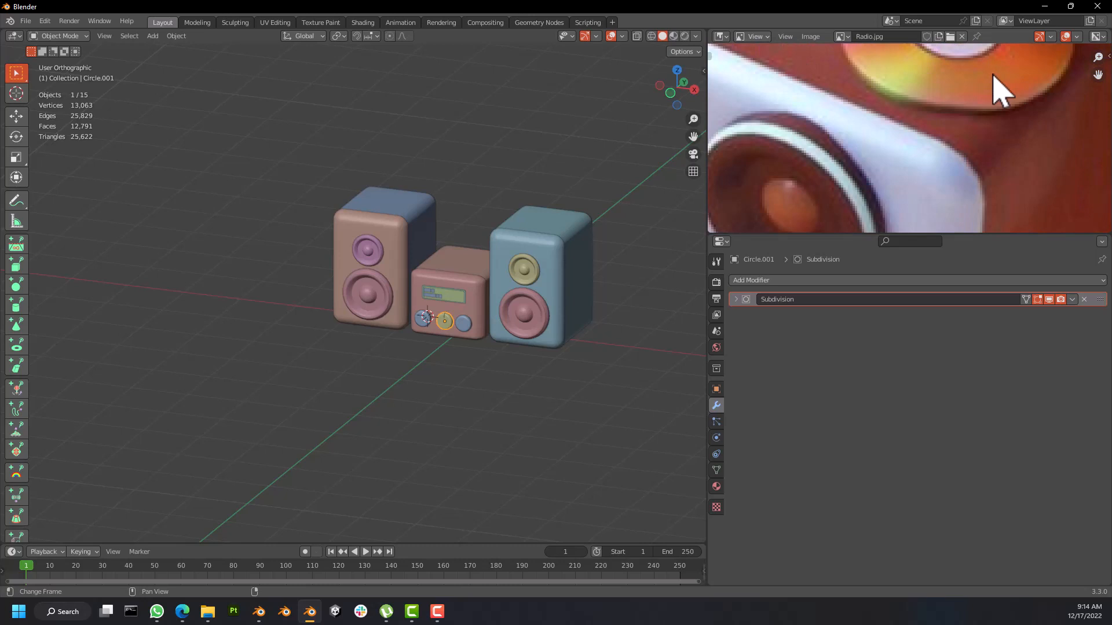
scroll(920, 197, "down", 5)
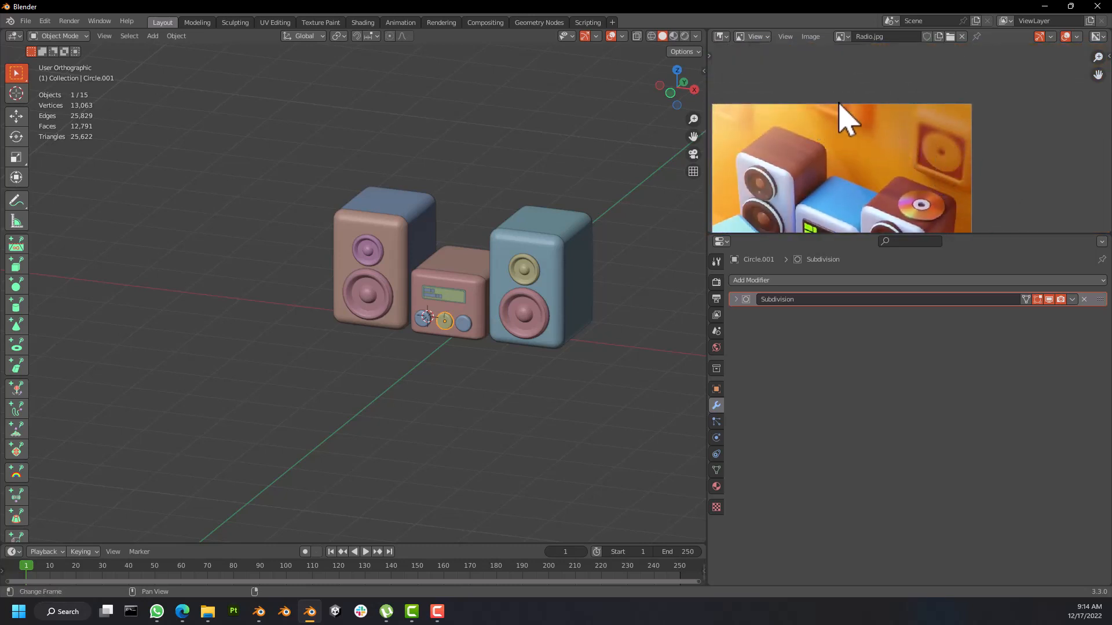
scroll(898, 154, "down", 5)
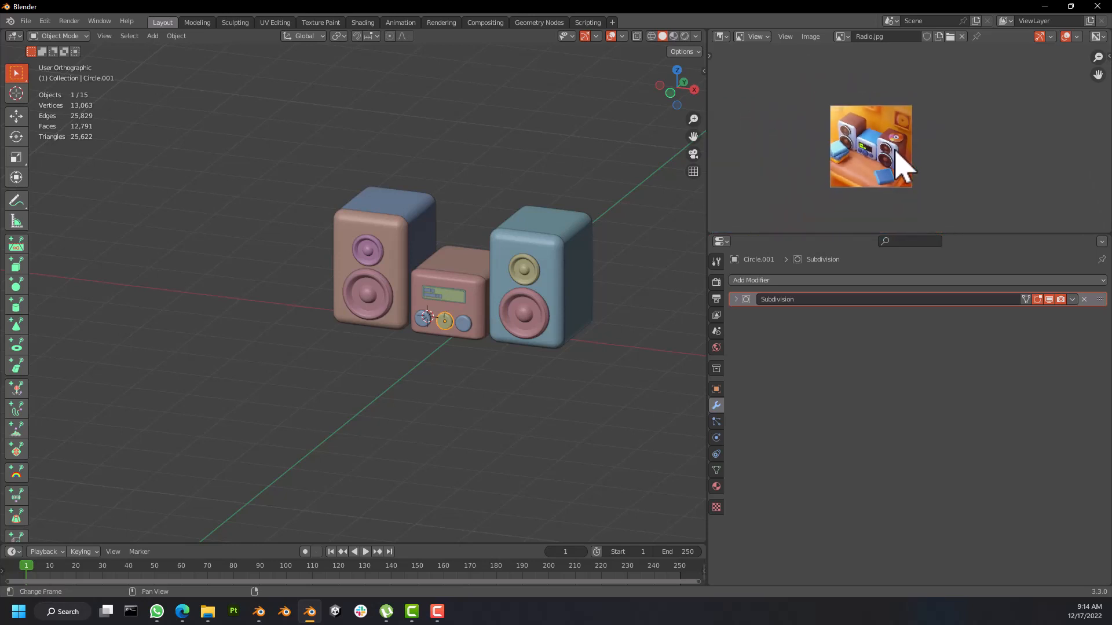
scroll(869, 180, "up", 3)
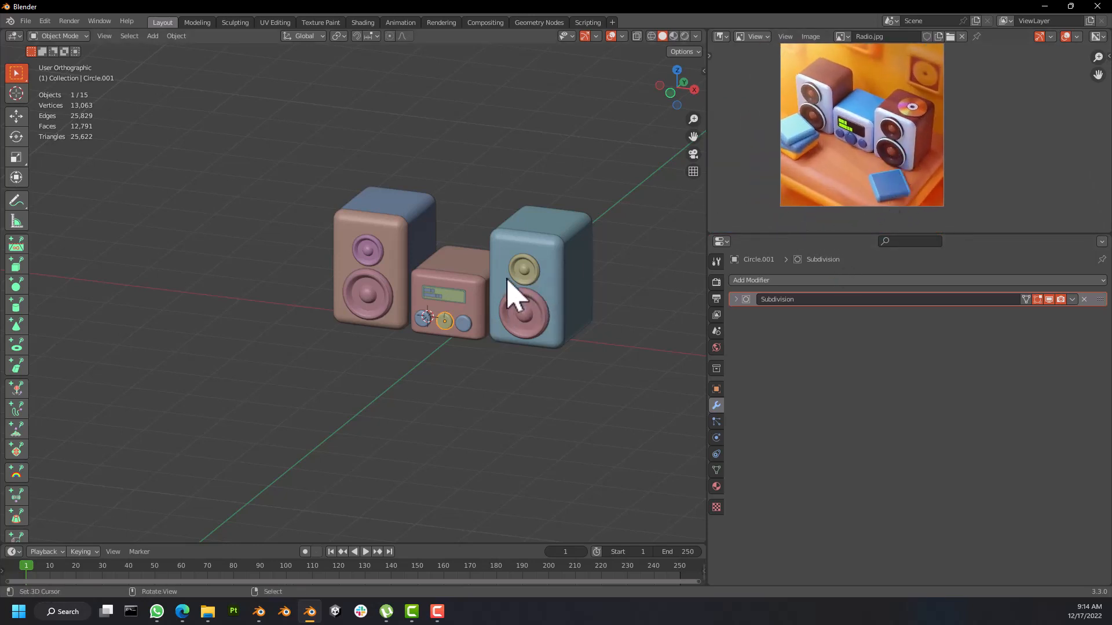
Step: Inspect the modelled speakers and their cones from the side and from the front
middle_click_drag(507, 280, 454, 289)
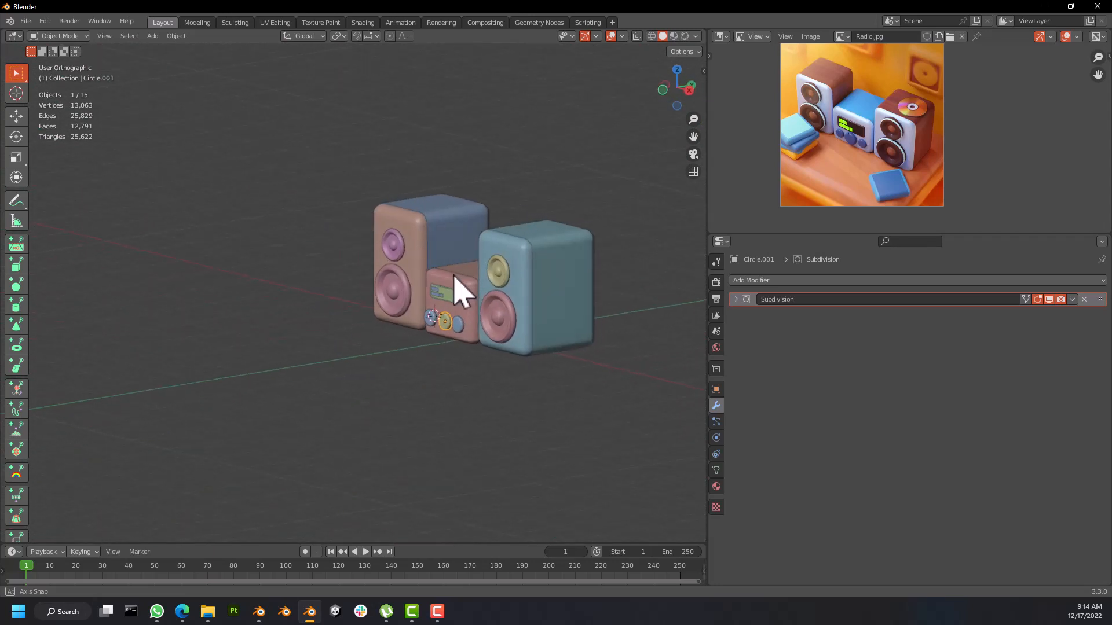
scroll(513, 303, "up", 6)
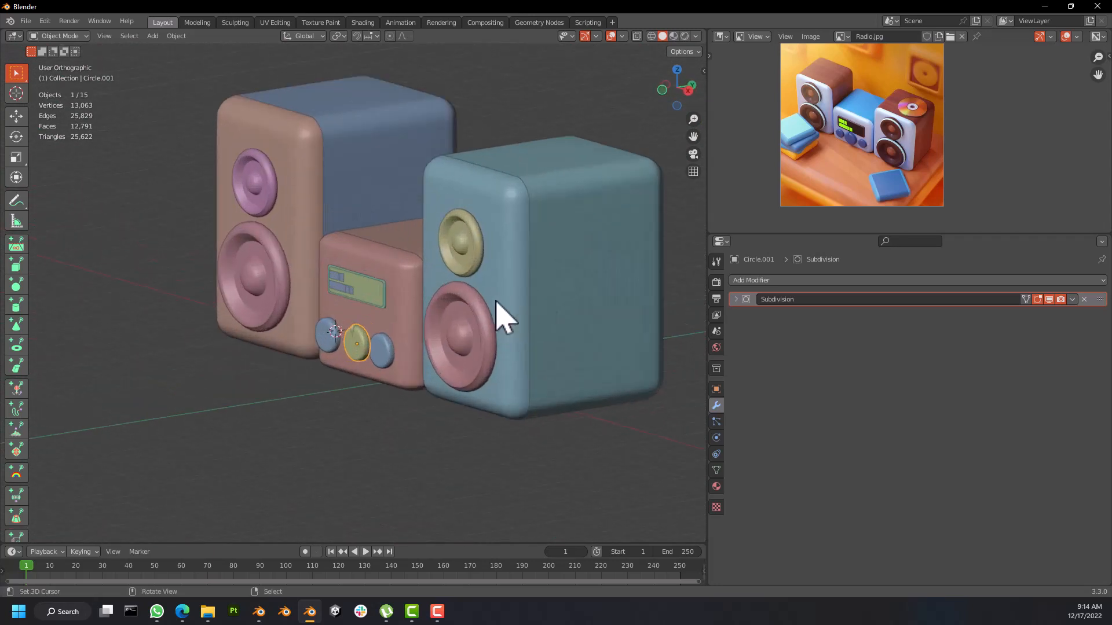
middle_click_drag(434, 325, 516, 315)
scroll(421, 330, "down", 4)
middle_click_drag(420, 329, 367, 325)
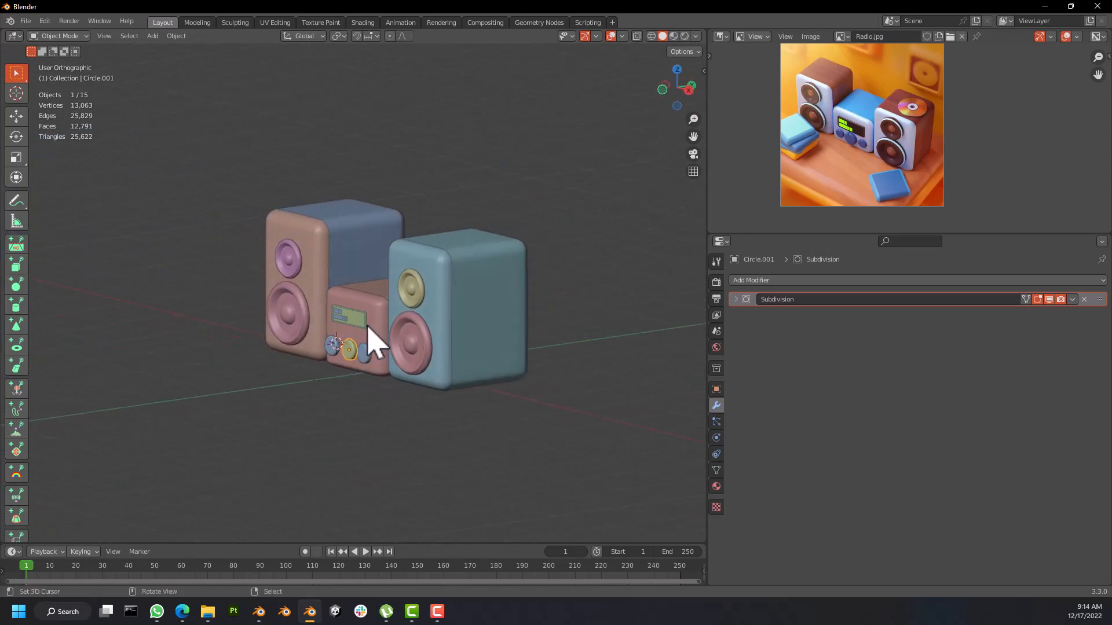
scroll(369, 301, "up", 3)
scroll(297, 242, "down", 1)
scroll(325, 264, "up", 3)
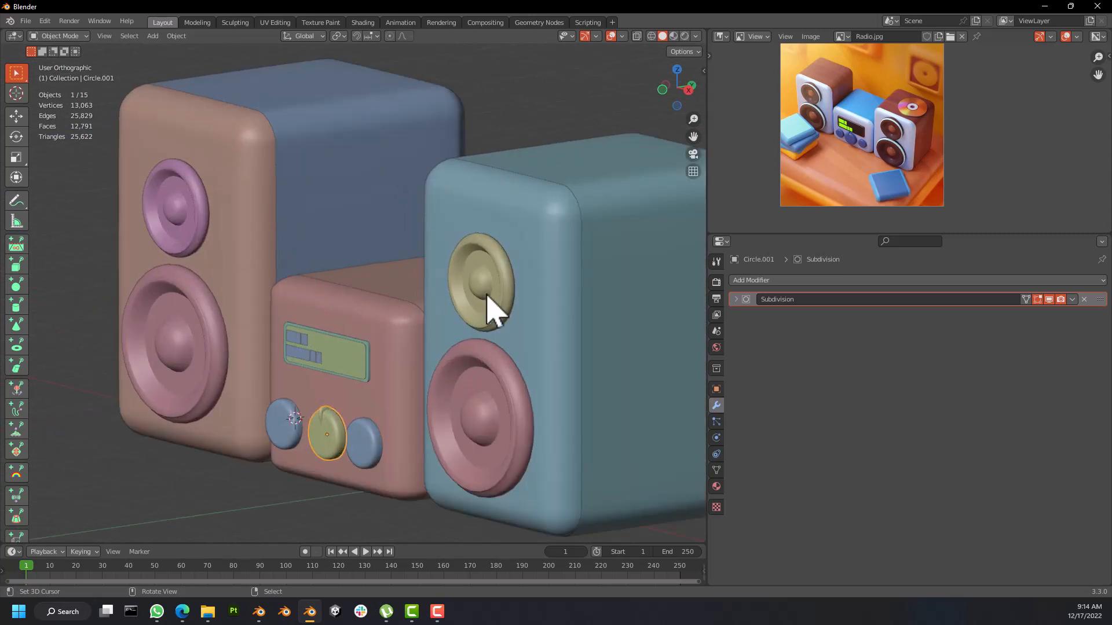
scroll(490, 297, "down", 4)
middle_click_drag(498, 313, 472, 348)
scroll(471, 347, "up", 4)
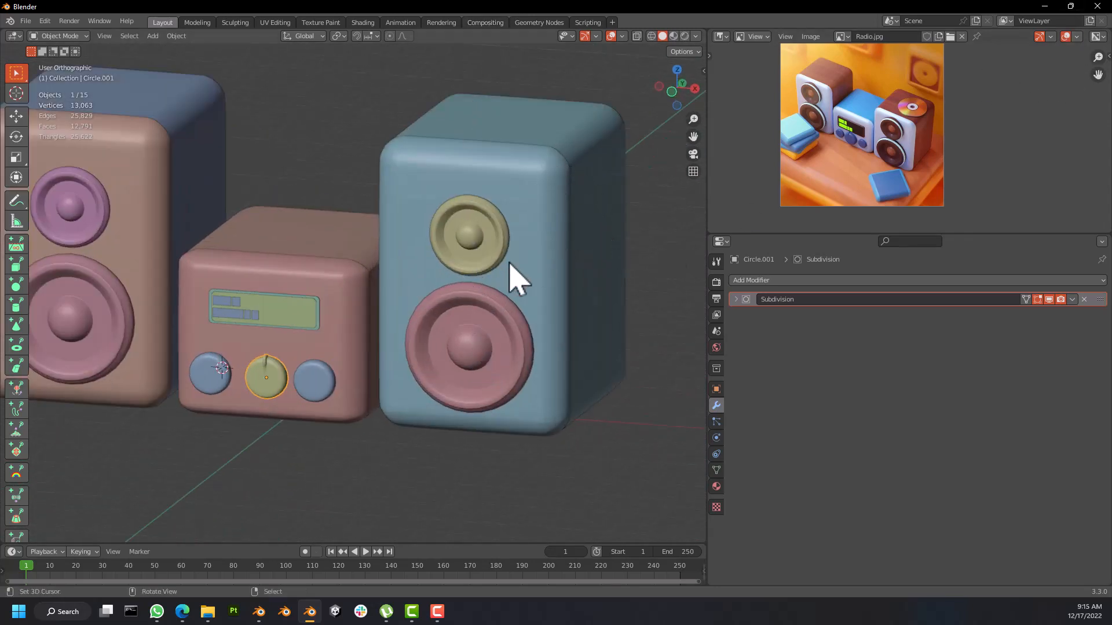
scroll(527, 247, "down", 3)
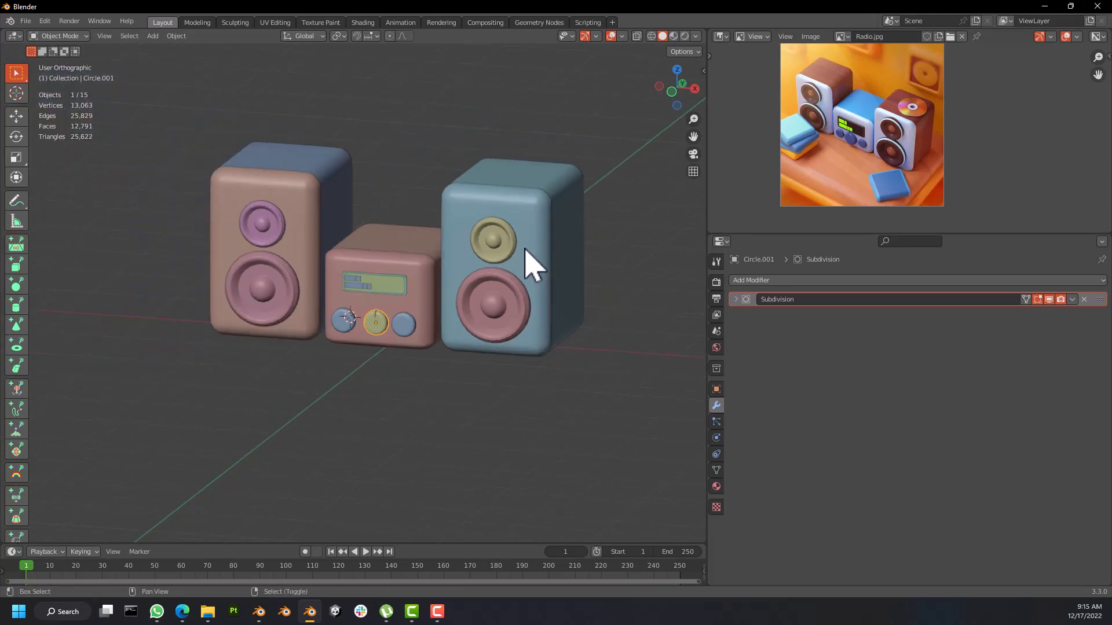
Step: Inspect the radio's display and three knobs up close, and review the complete stereo set from several angles
middle_click_drag(527, 247, 554, 235, "shift")
scroll(502, 296, "up", 3)
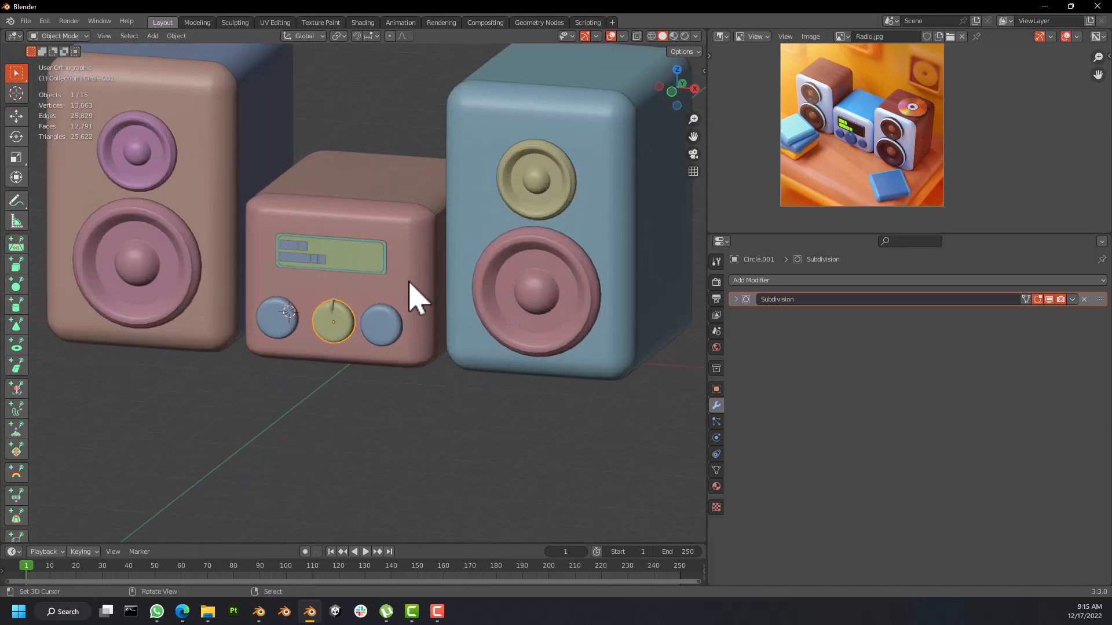
scroll(322, 311, "up", 3)
scroll(354, 313, "down", 3)
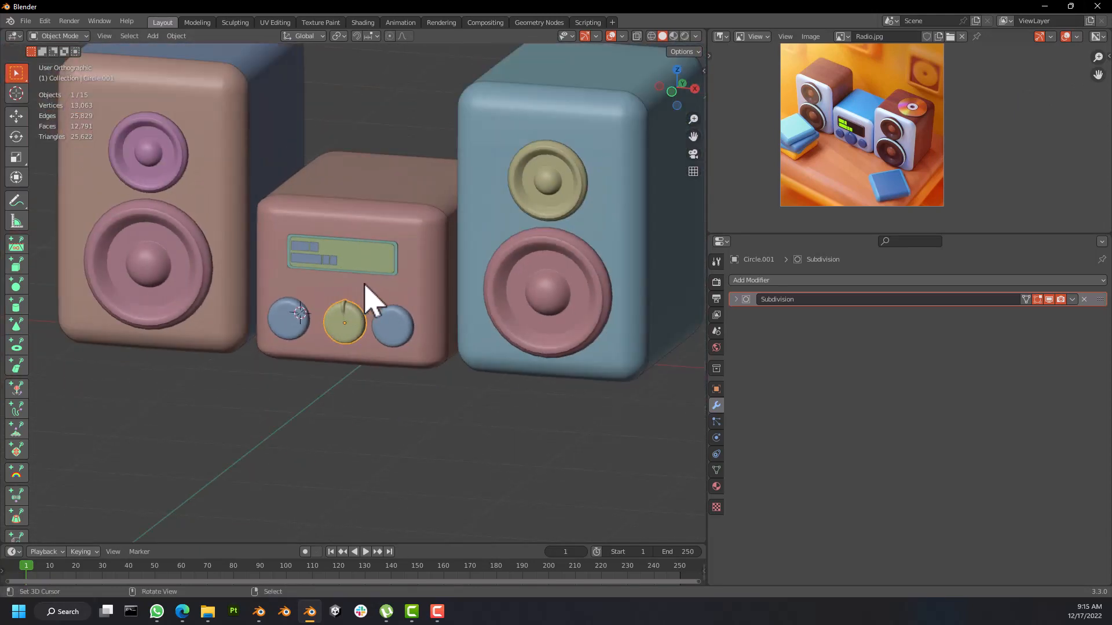
scroll(379, 277, "up", 2)
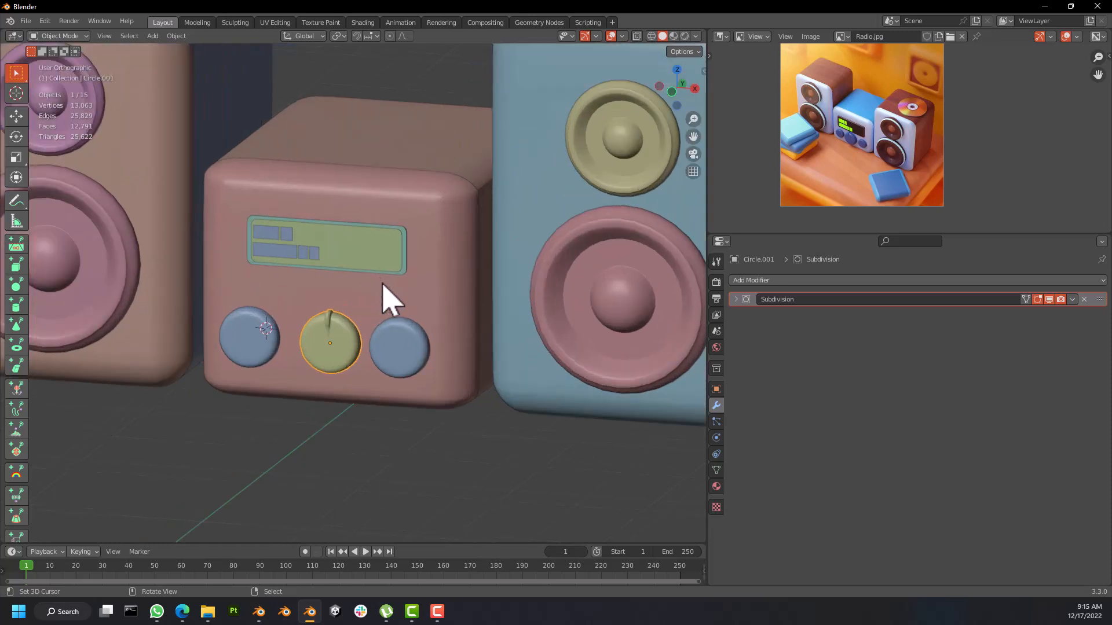
scroll(385, 291, "down", 3)
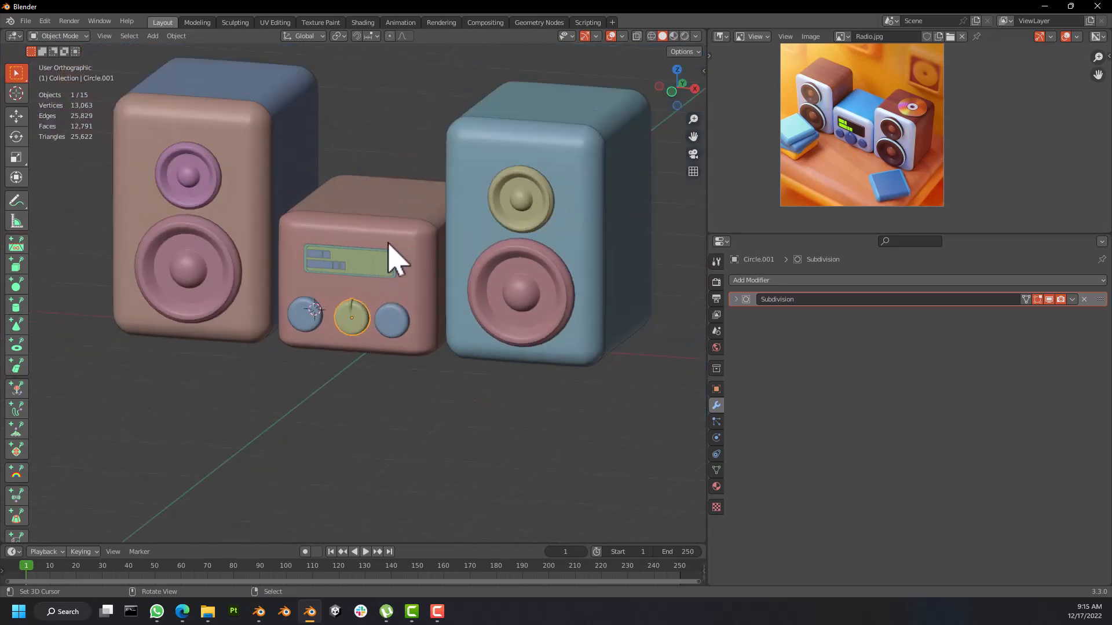
scroll(418, 263, "down", 1)
middle_click_drag(437, 265, 412, 305)
scroll(481, 237, "up", 3)
scroll(479, 239, "down", 4)
scroll(440, 276, "down", 3)
scroll(412, 306, "up", 2)
scroll(354, 367, "up", 3)
middle_click_drag(352, 370, 390, 319)
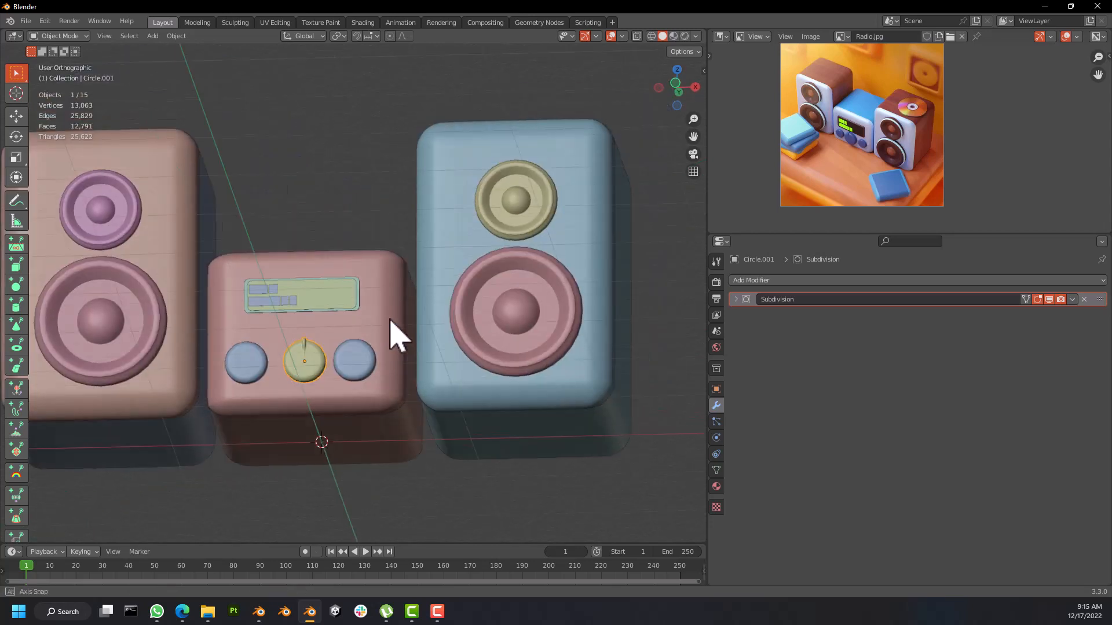
scroll(389, 320, "down", 1)
scroll(367, 367, "down", 2)
middle_click_drag(368, 367, 448, 324)
scroll(357, 394, "down", 3)
scroll(365, 379, "up", 3)
scroll(448, 324, "down", 1)
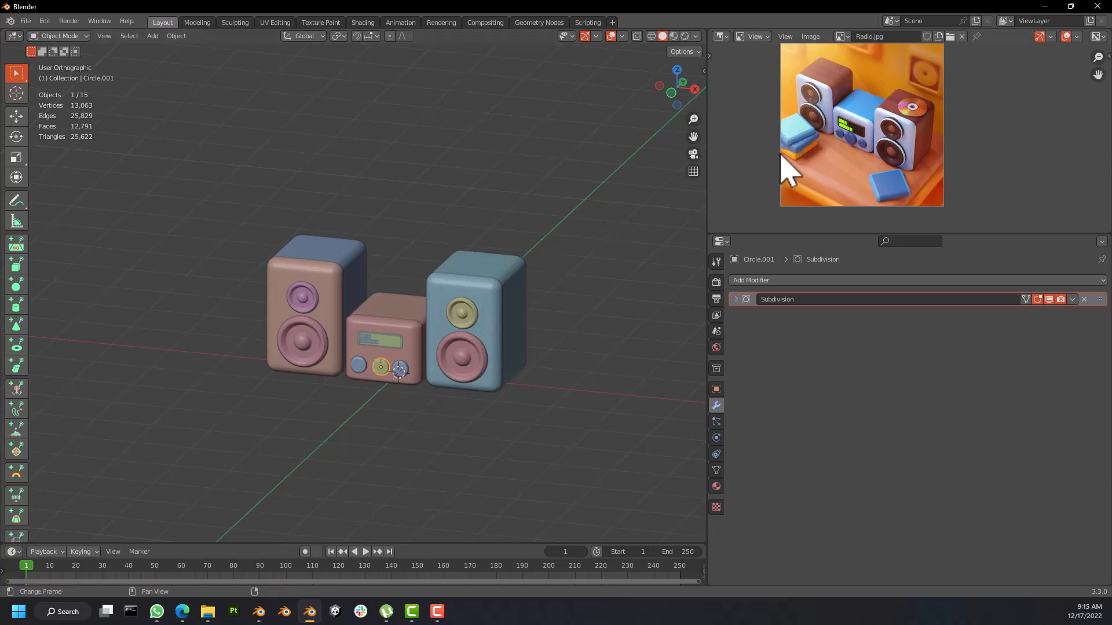
Step: Study the book stack, the loose book and the desk around the stereo in the Radio.jpg reference
scroll(816, 165, "up", 6)
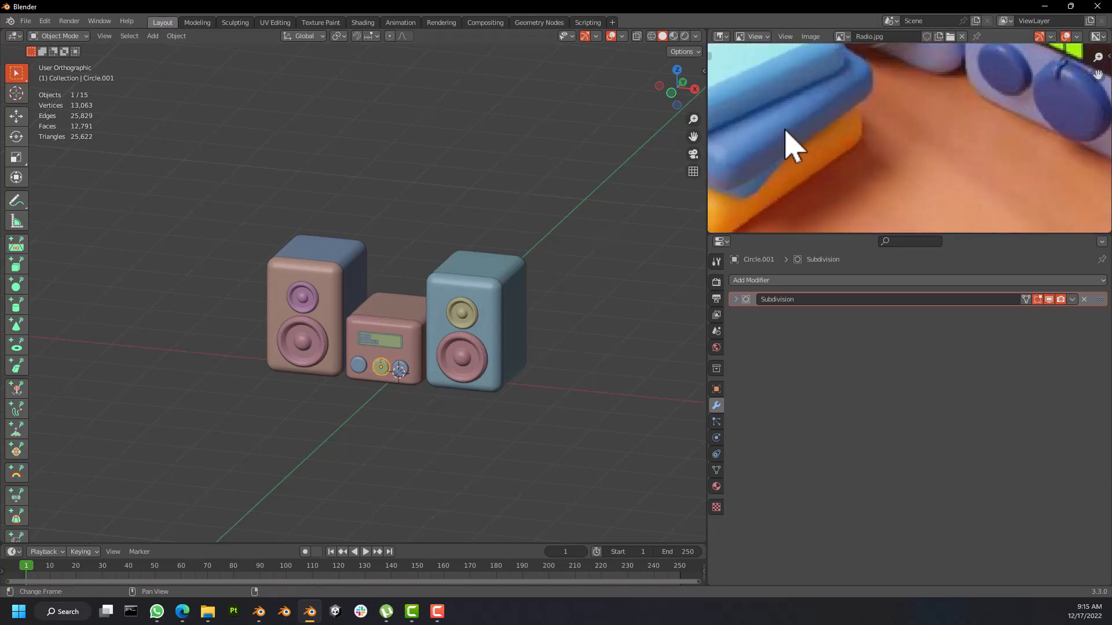
scroll(793, 147, "down", 6)
scroll(917, 215, "down", 3)
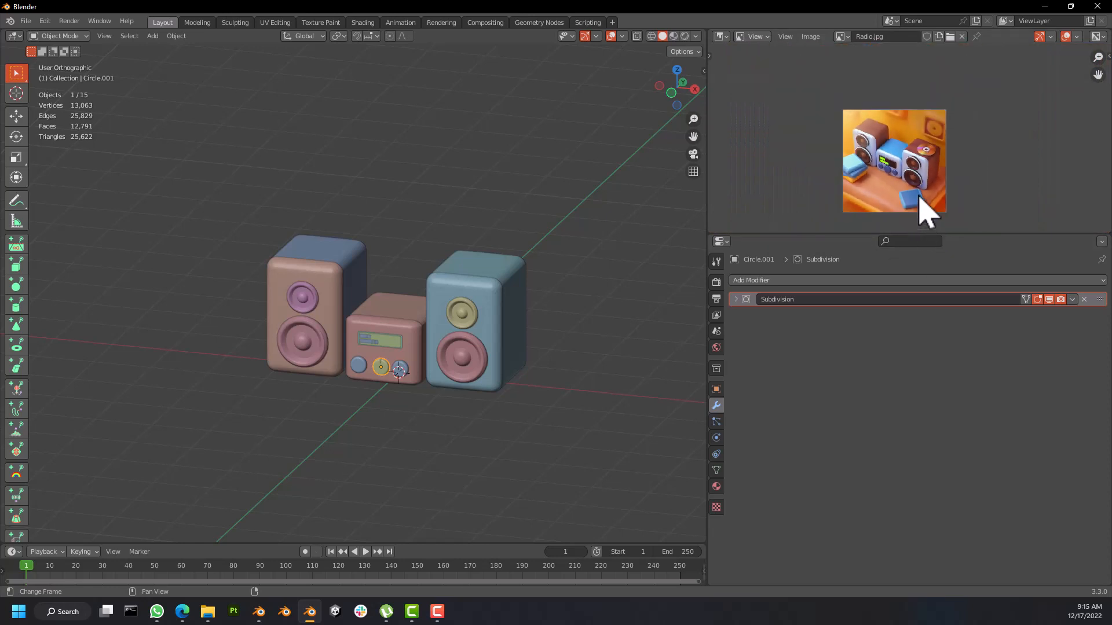
scroll(943, 142, "up", 3)
scroll(876, 152, "down", 2)
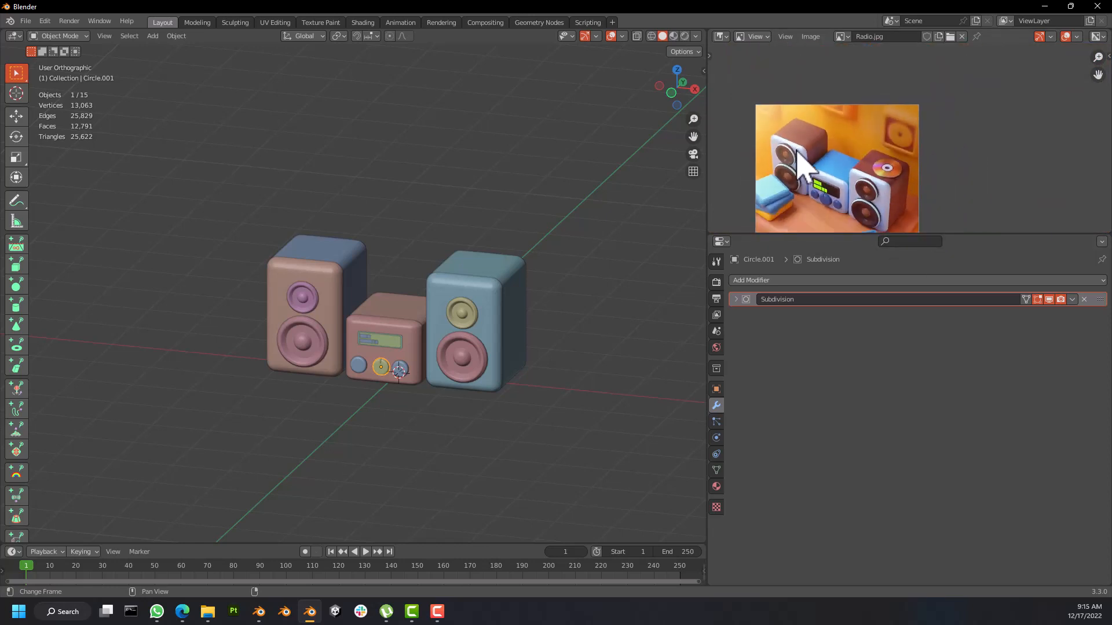
scroll(794, 209, "up", 3)
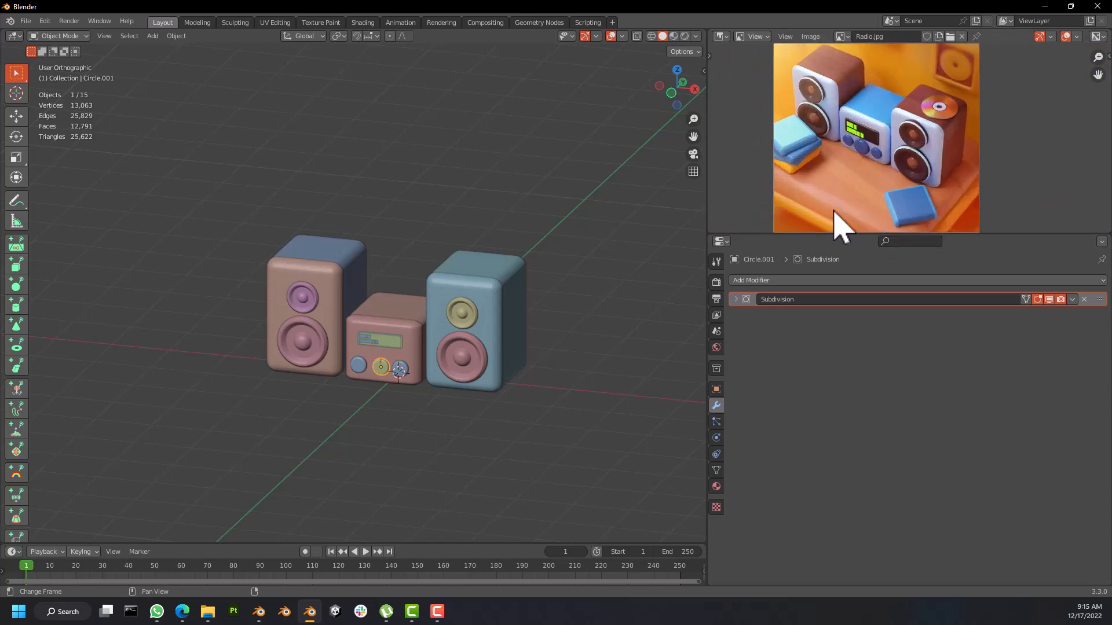
scroll(865, 215, "down", 3)
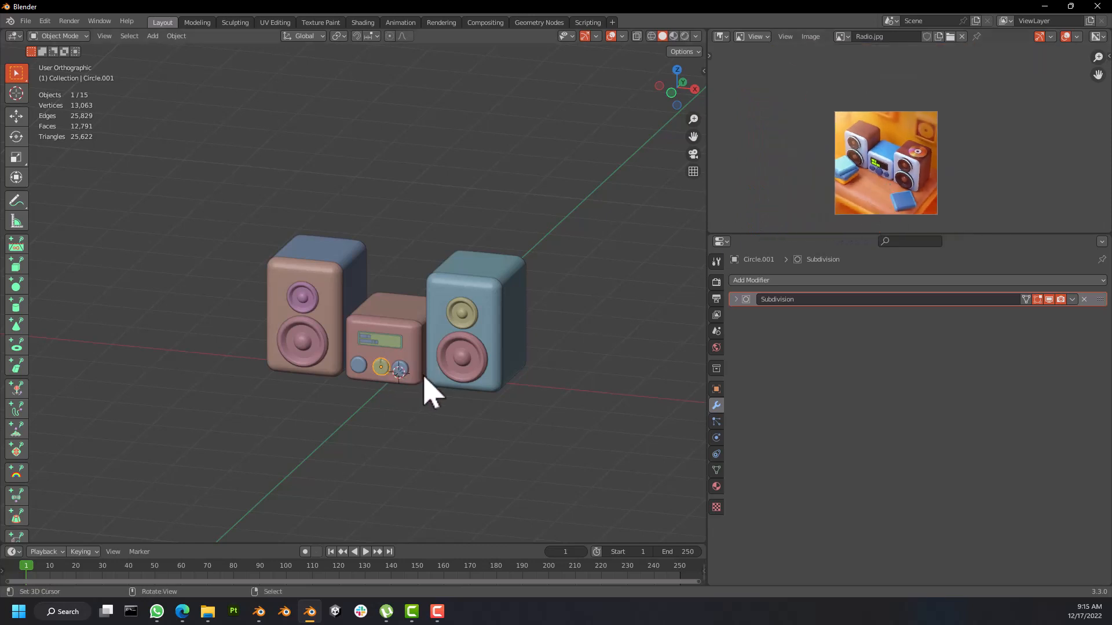